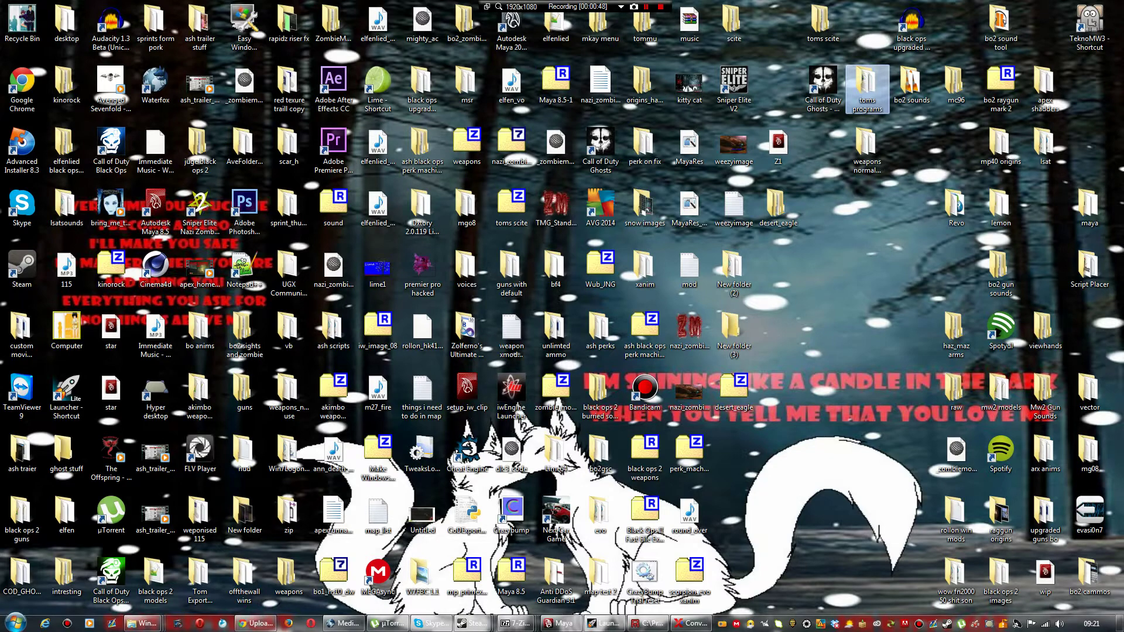
Step: Launch the TomXmodelUtills application from the Tom_XmodelUtils_0.986 folder inside toms programs, allowing it to run
double_click(867, 88)
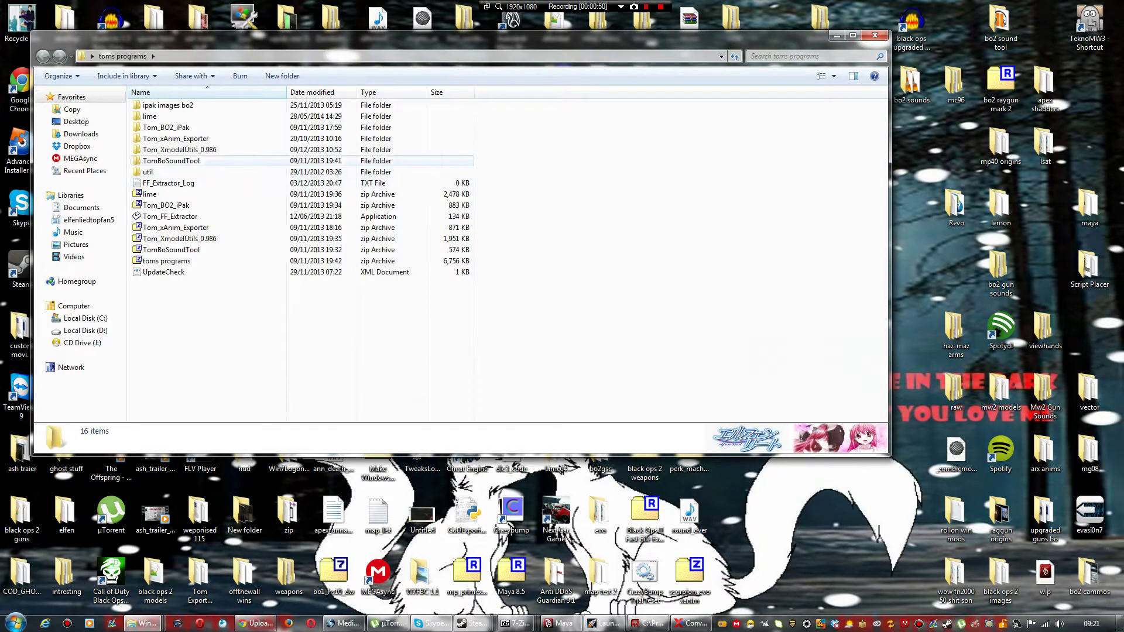
drag(222, 36, 282, 146)
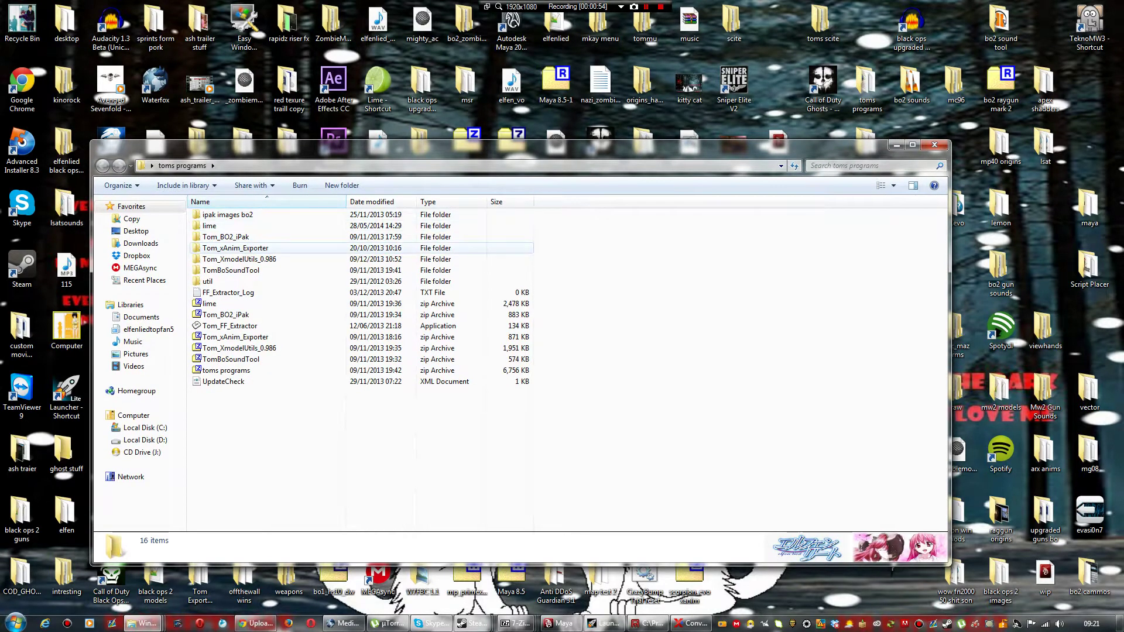
double_click(240, 259)
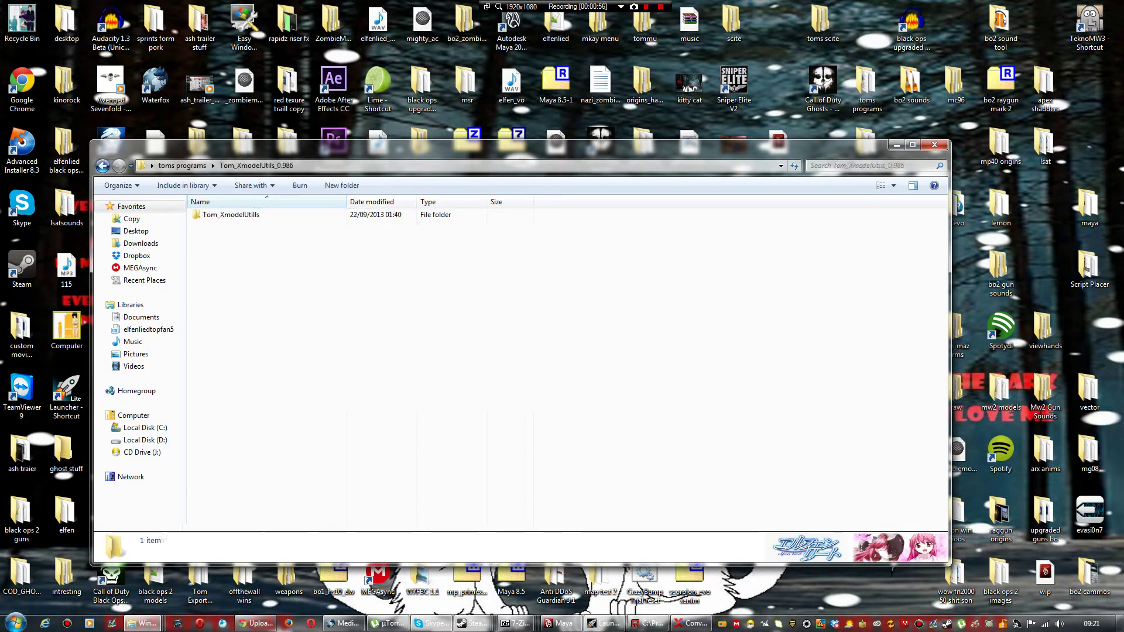
double_click(234, 214)
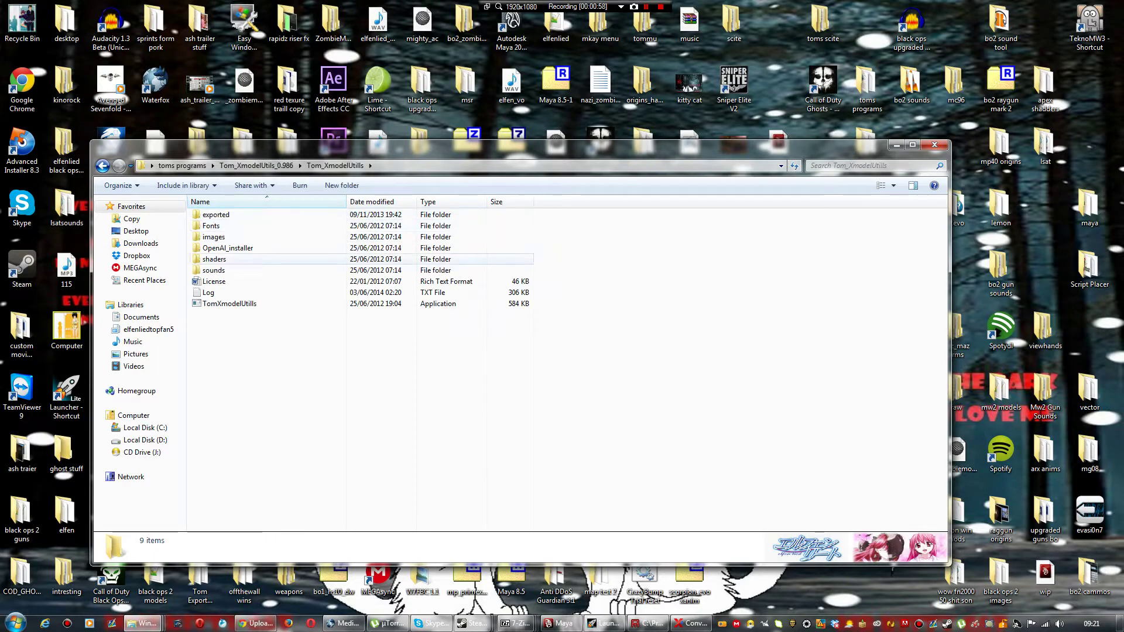
double_click(228, 304)
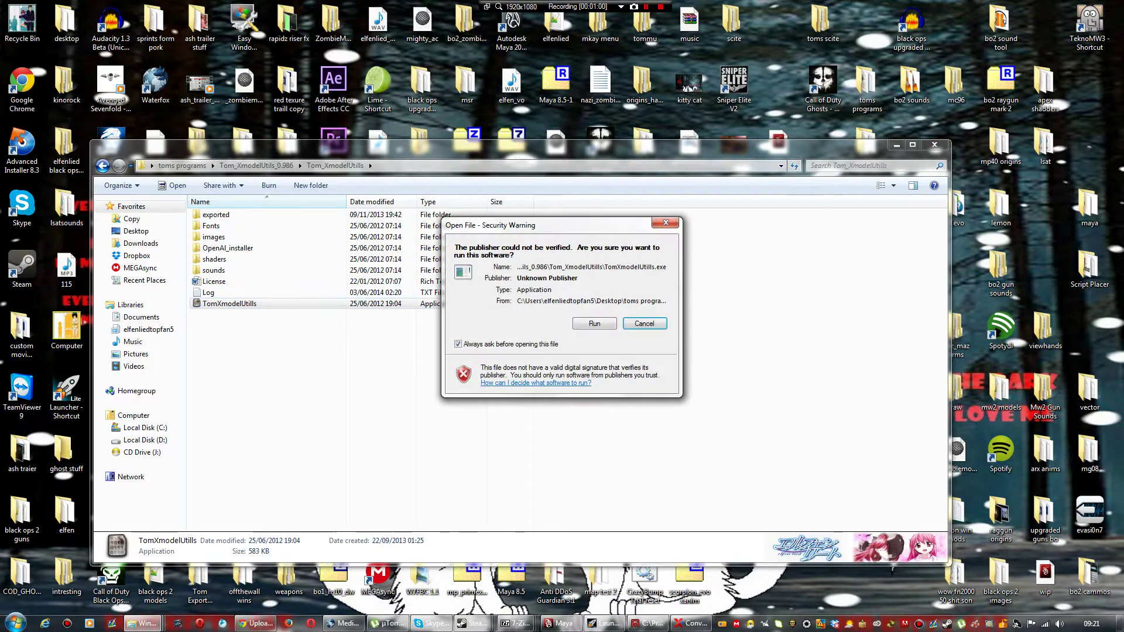
click(594, 323)
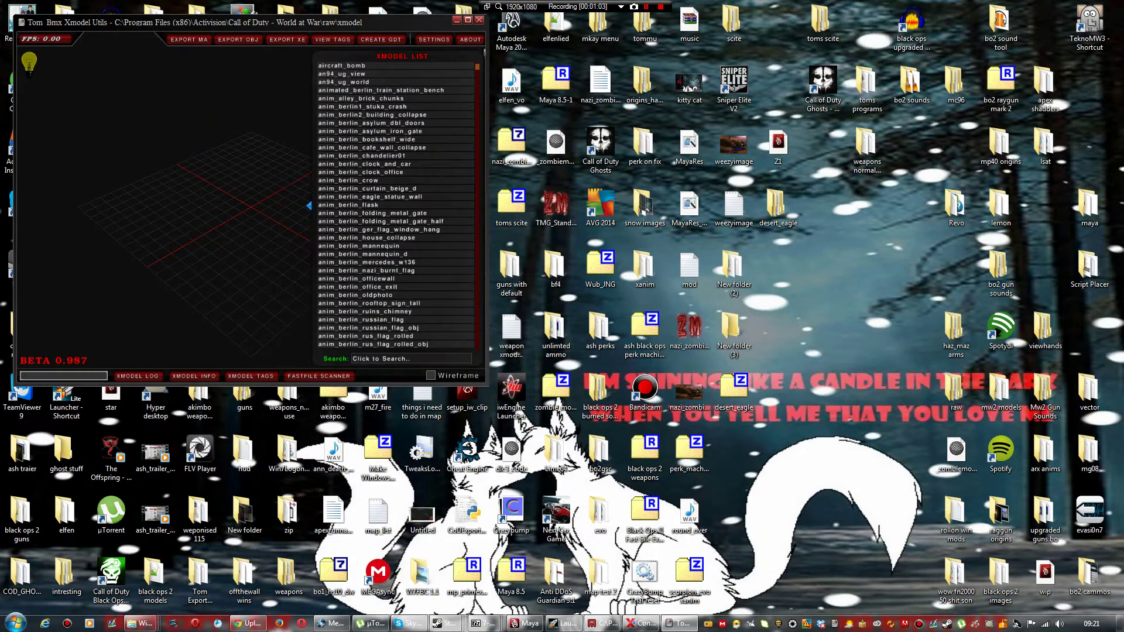
drag(352, 23, 495, 82)
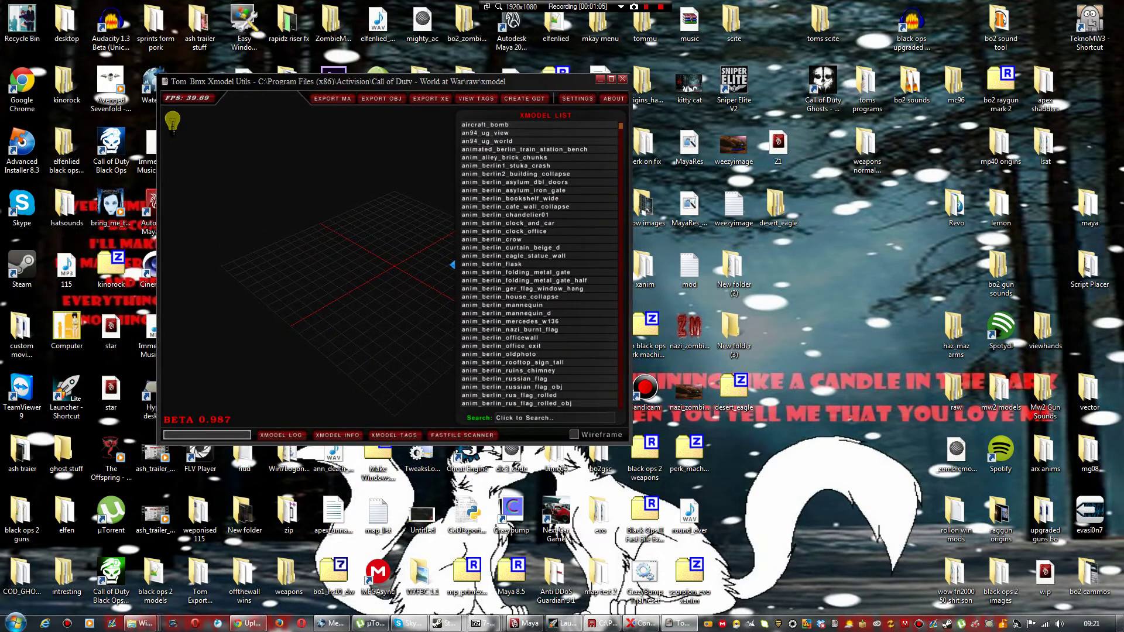
Step: Set the active game to COD BO in the general settings and save them
click(578, 98)
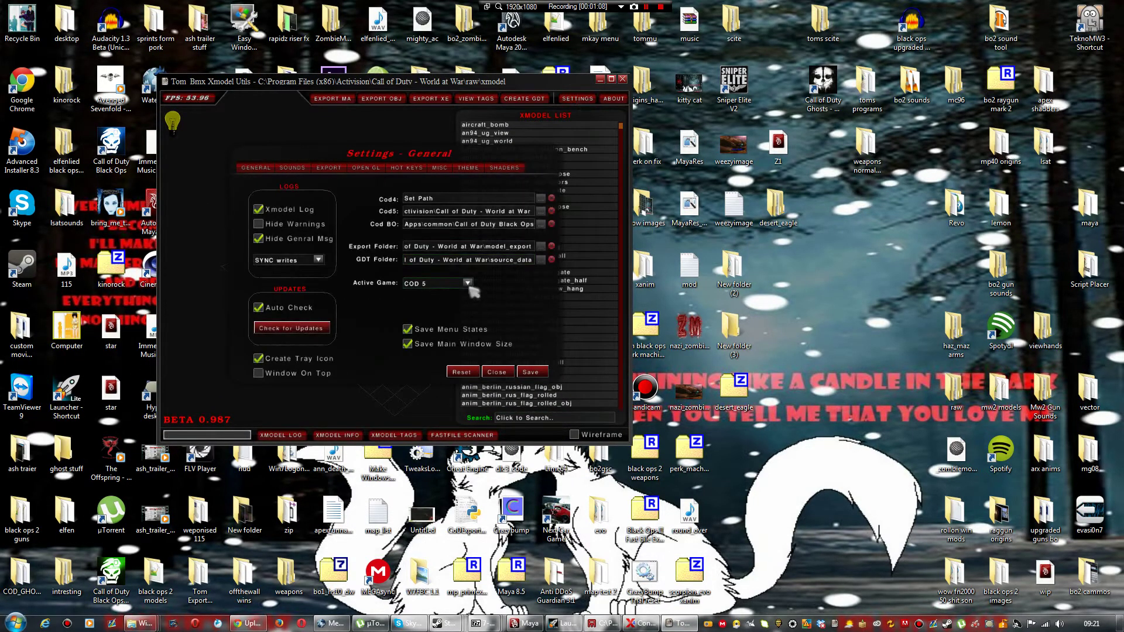
click(467, 283)
click(462, 312)
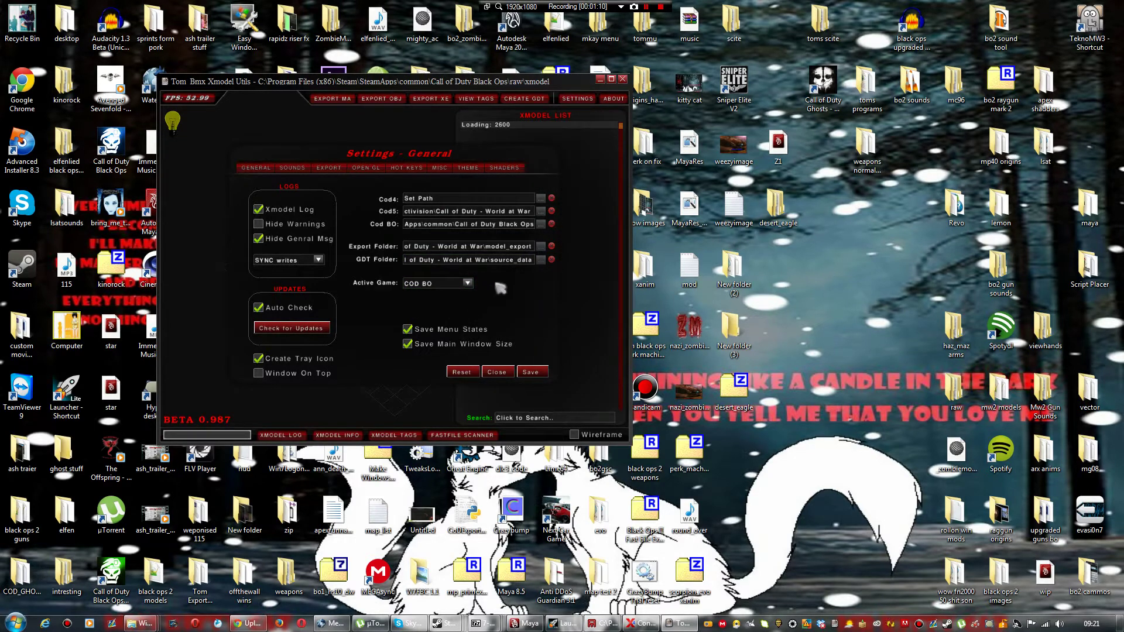
click(531, 372)
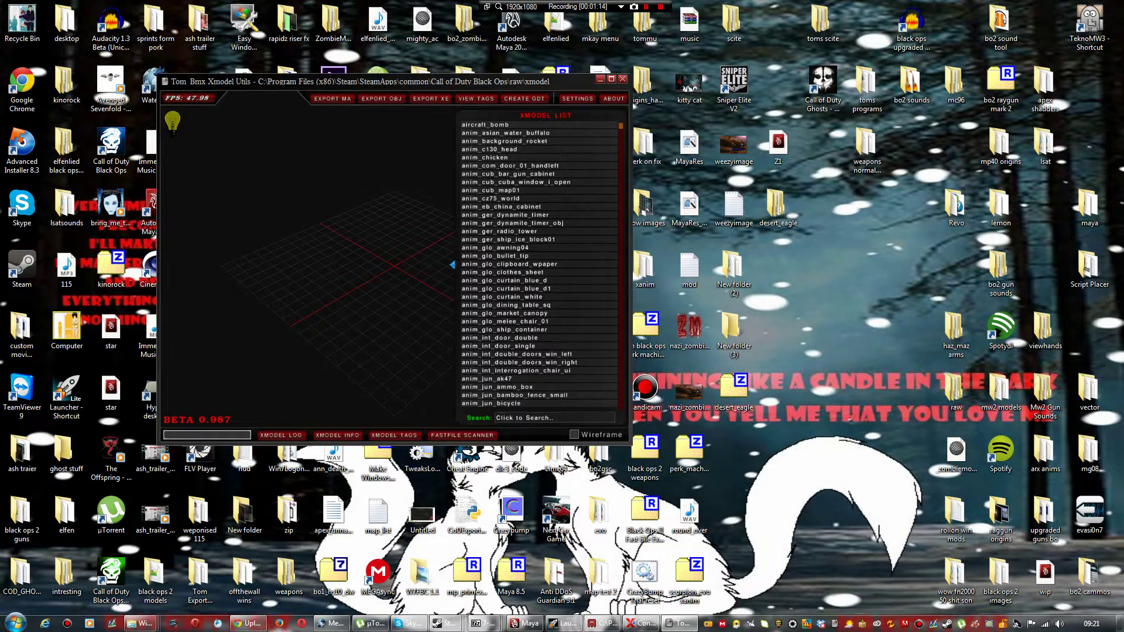
Step: Enlarge the model viewer window and filter the xmodel list by "t5_weapon_f"
drag(630, 445, 942, 598)
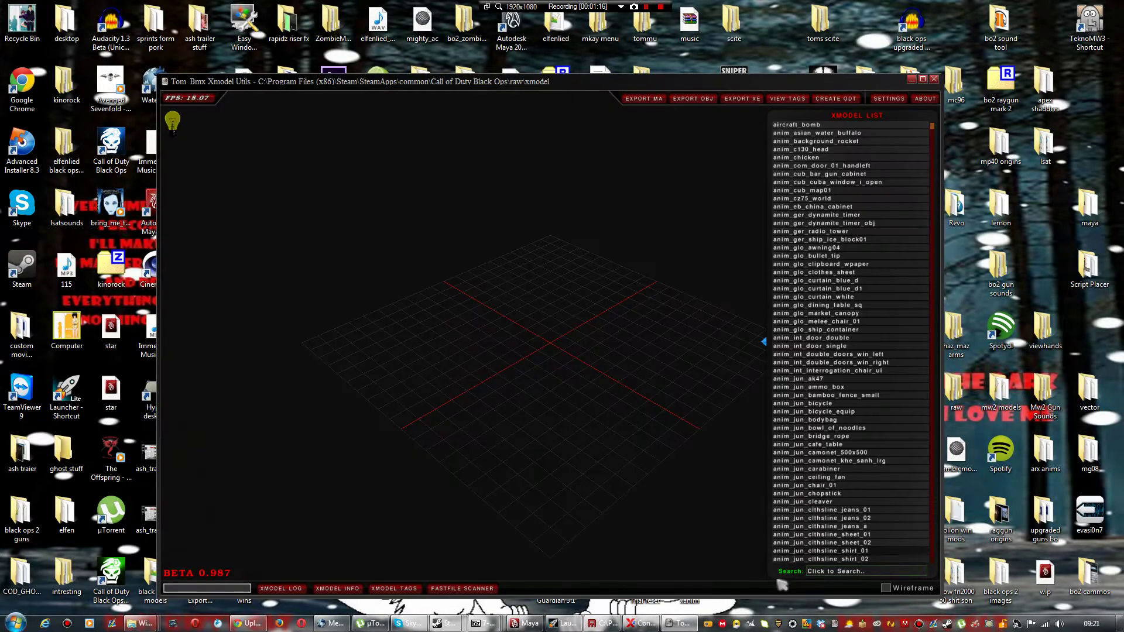
click(841, 571)
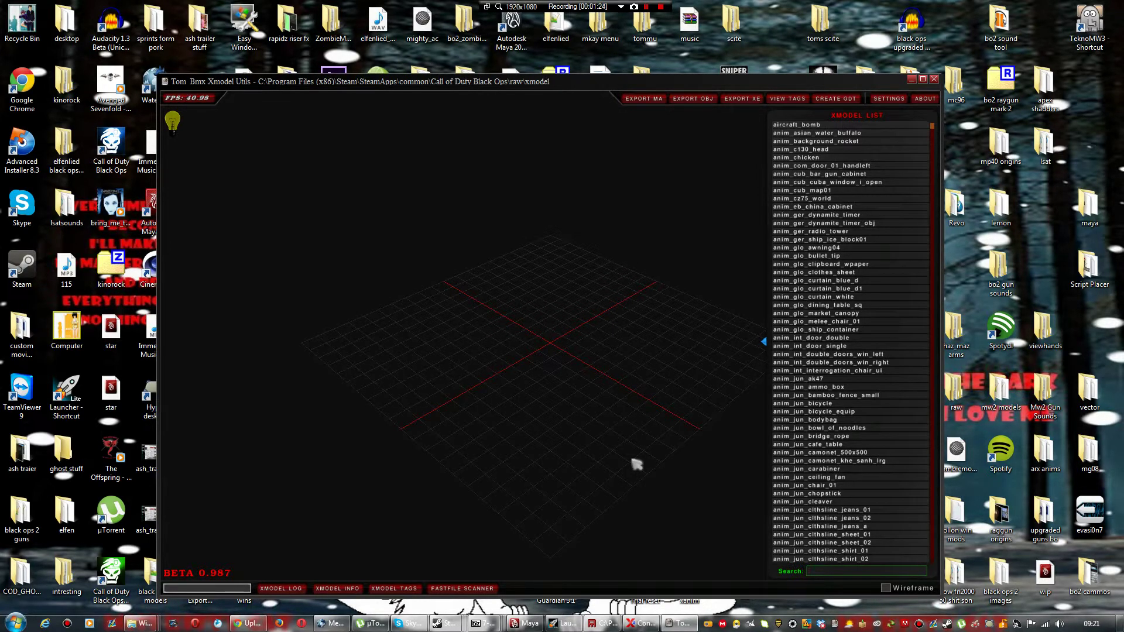
text(nfal)
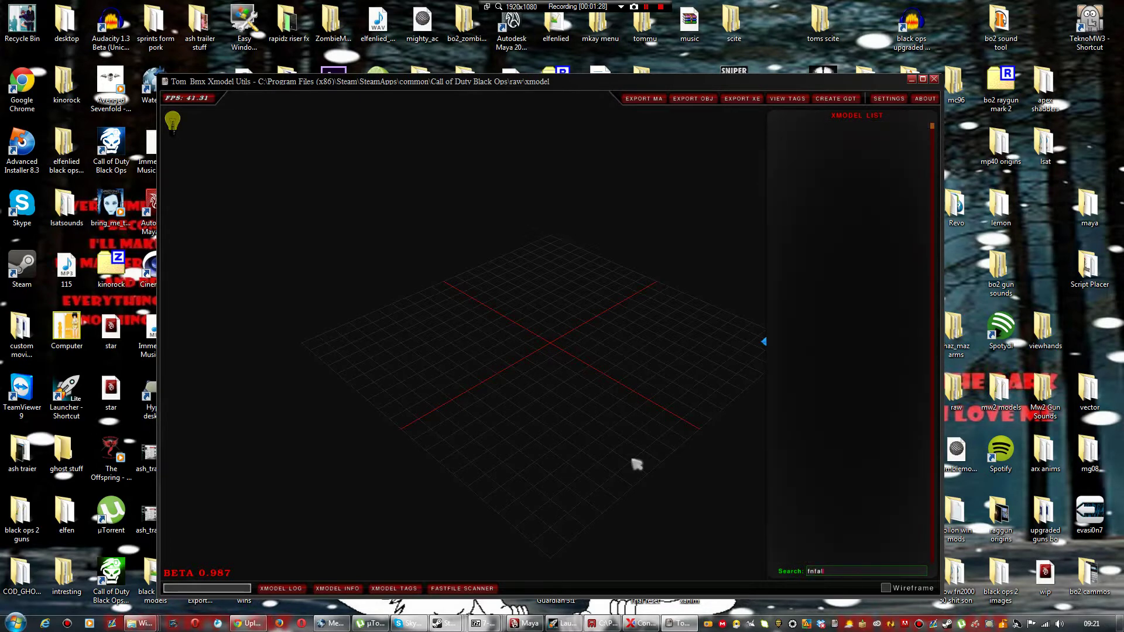
key(BackSpace)
key(BackSpace)
key(BackSpace)
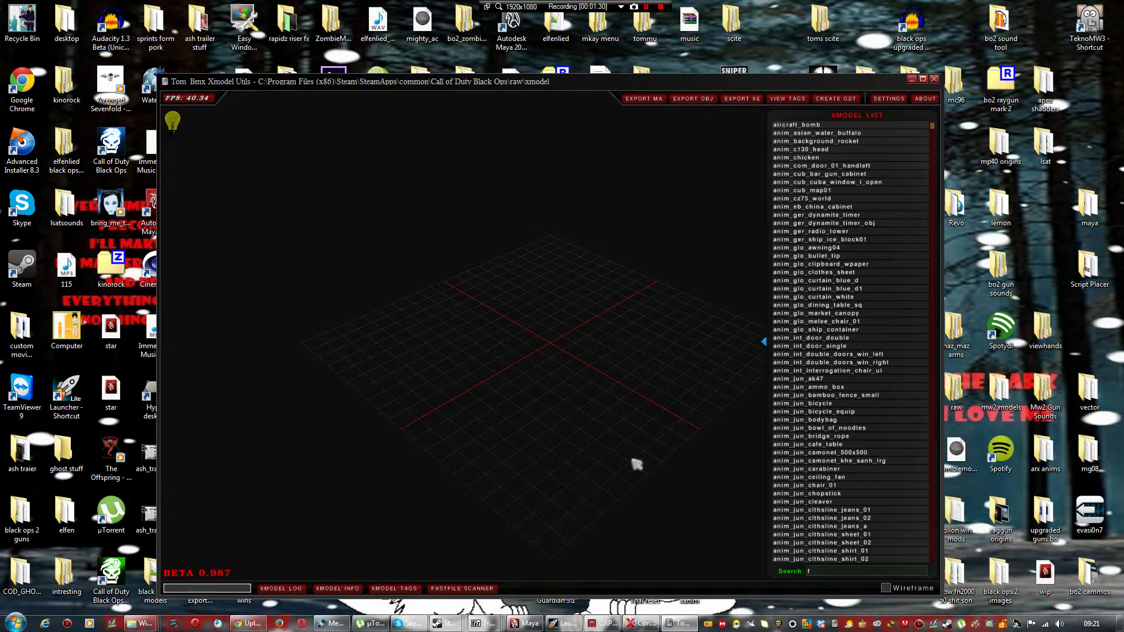
text(t5_)
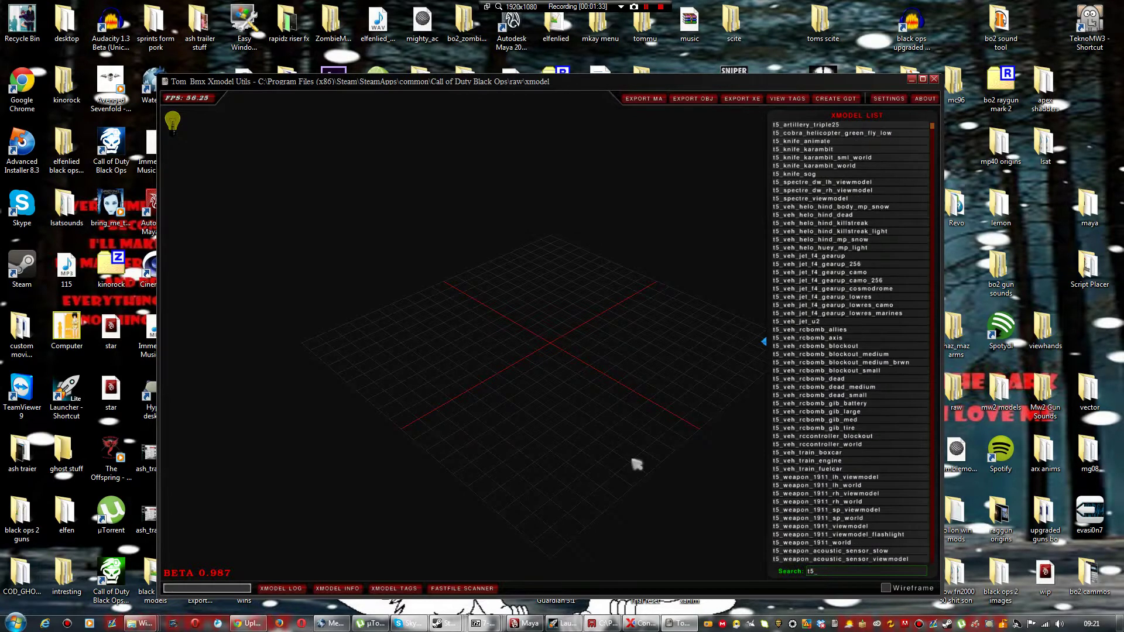
text(wea)
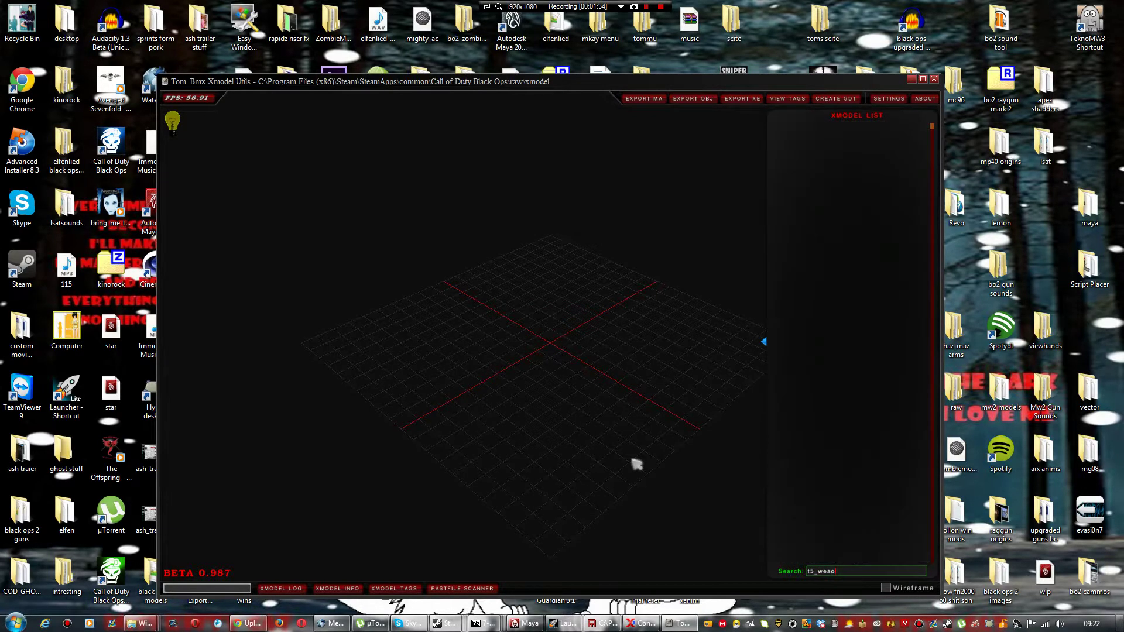
text(p)
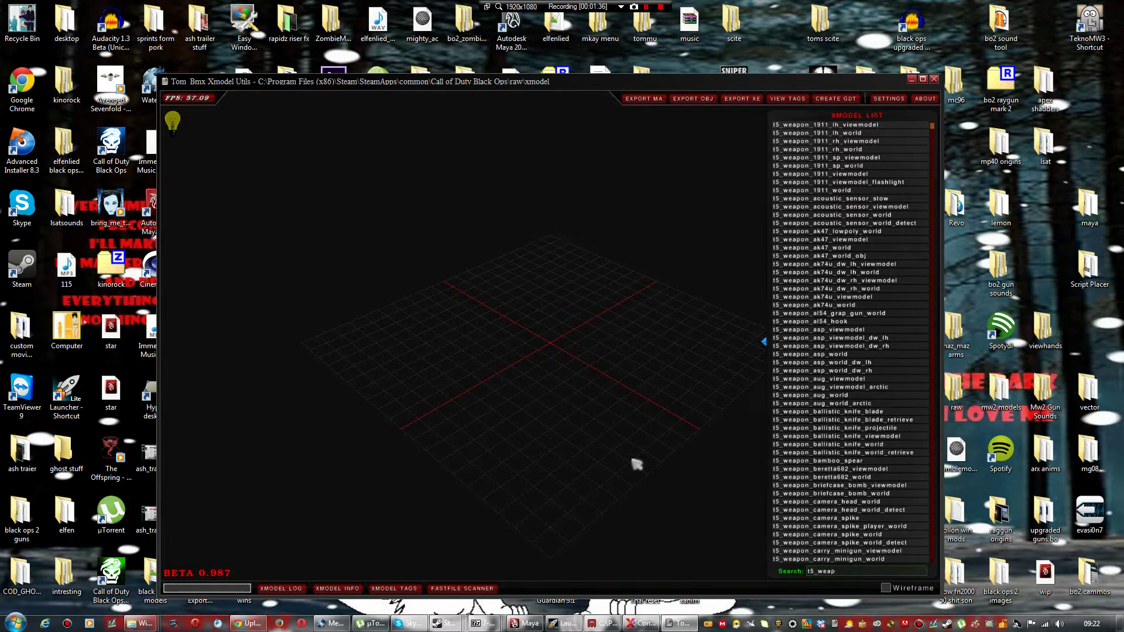
text(on_f)
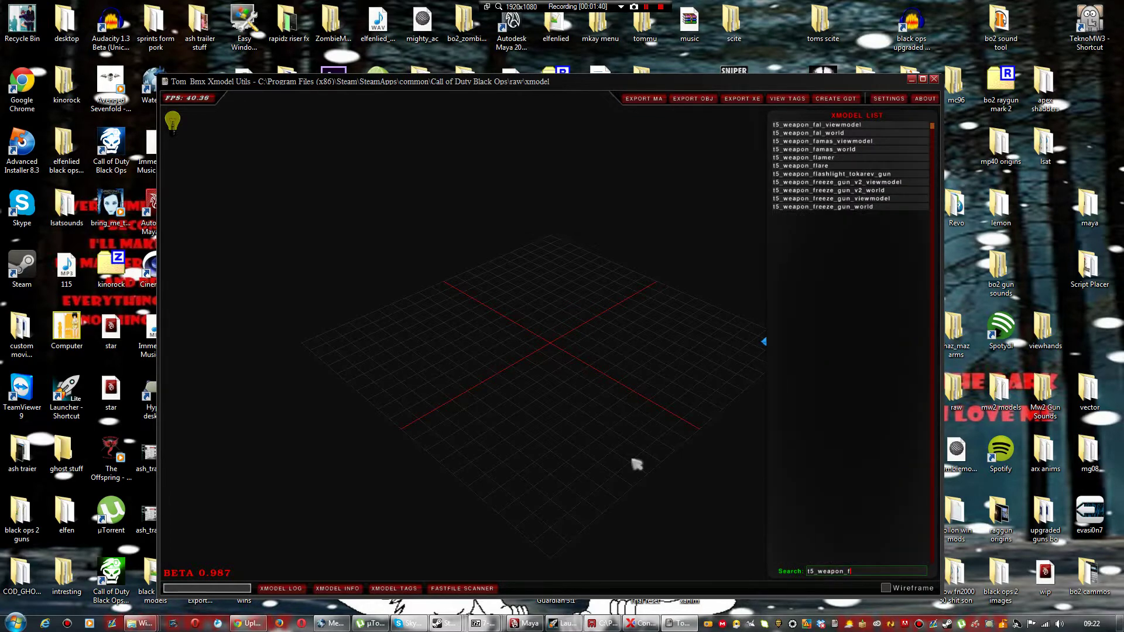
Step: Load t5_weapon_fal_viewmodel, inspect it from the side, export it as MA and create its GDT
click(813, 126)
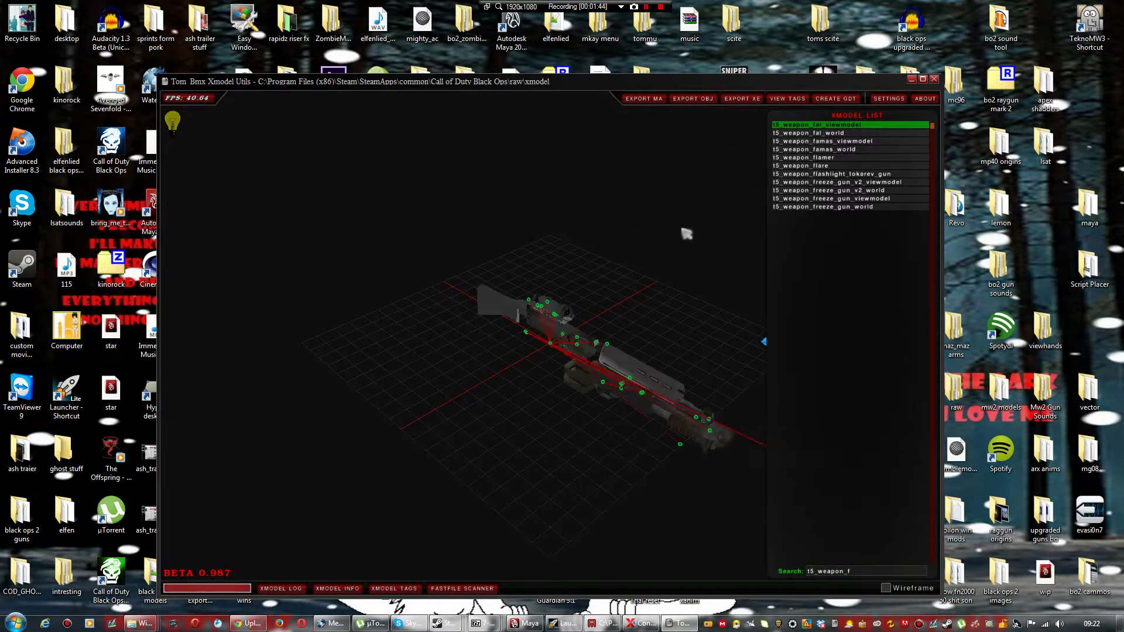
drag(614, 351, 656, 431)
right_drag(651, 428, 625, 335)
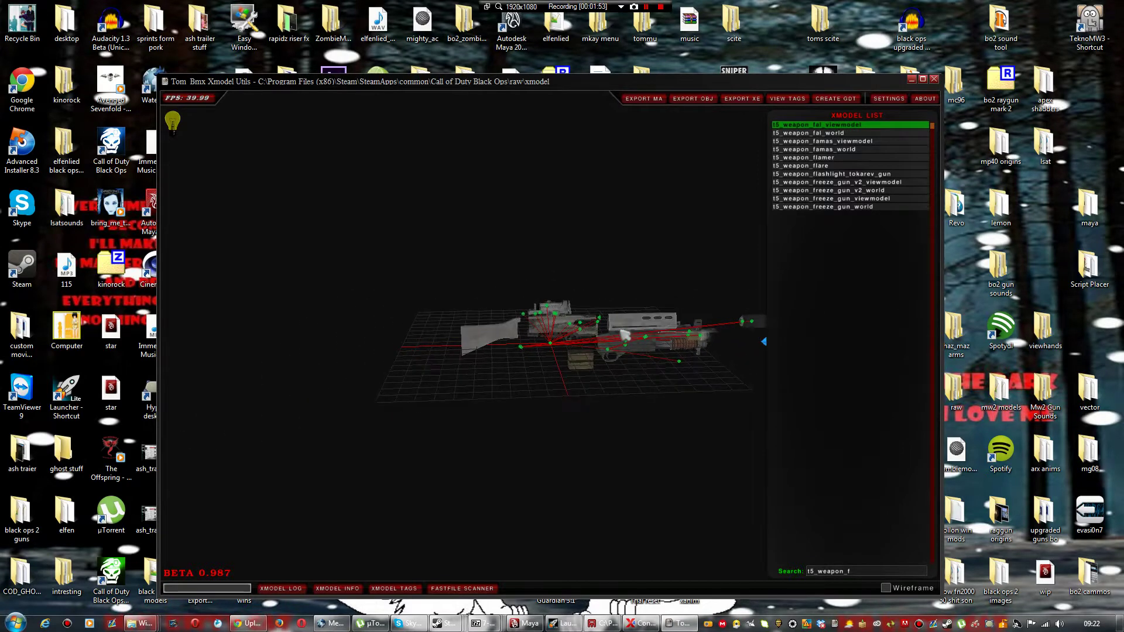
click(645, 99)
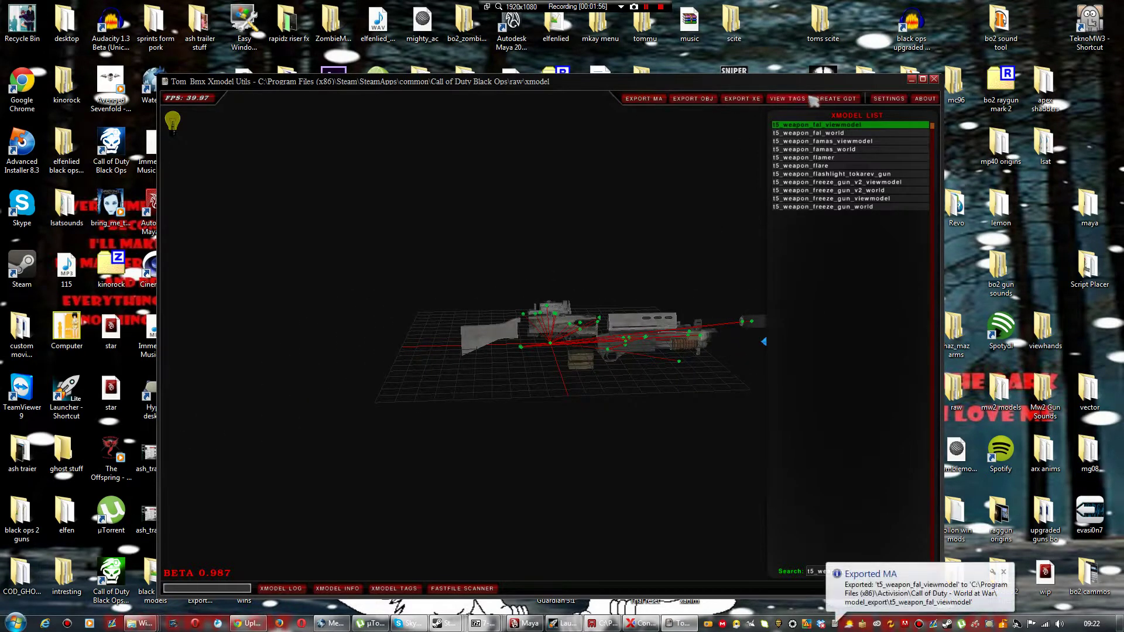
click(853, 100)
Step: Export t5_weapon_fal_world as MA, dismiss the tip, create its GDT and close the model tool
click(833, 133)
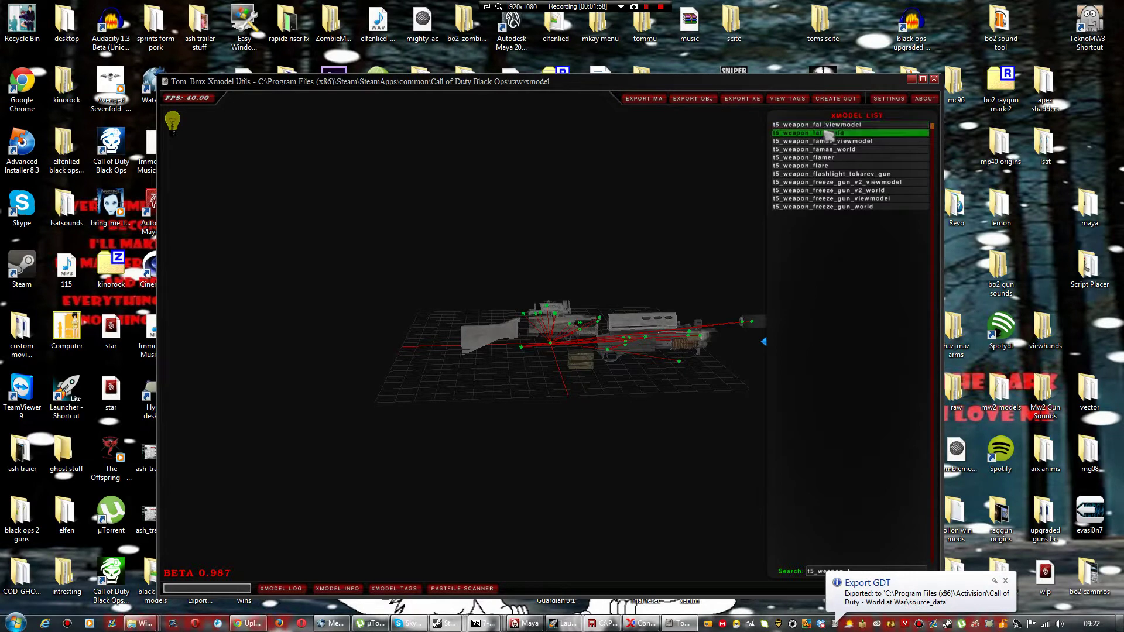
click(644, 99)
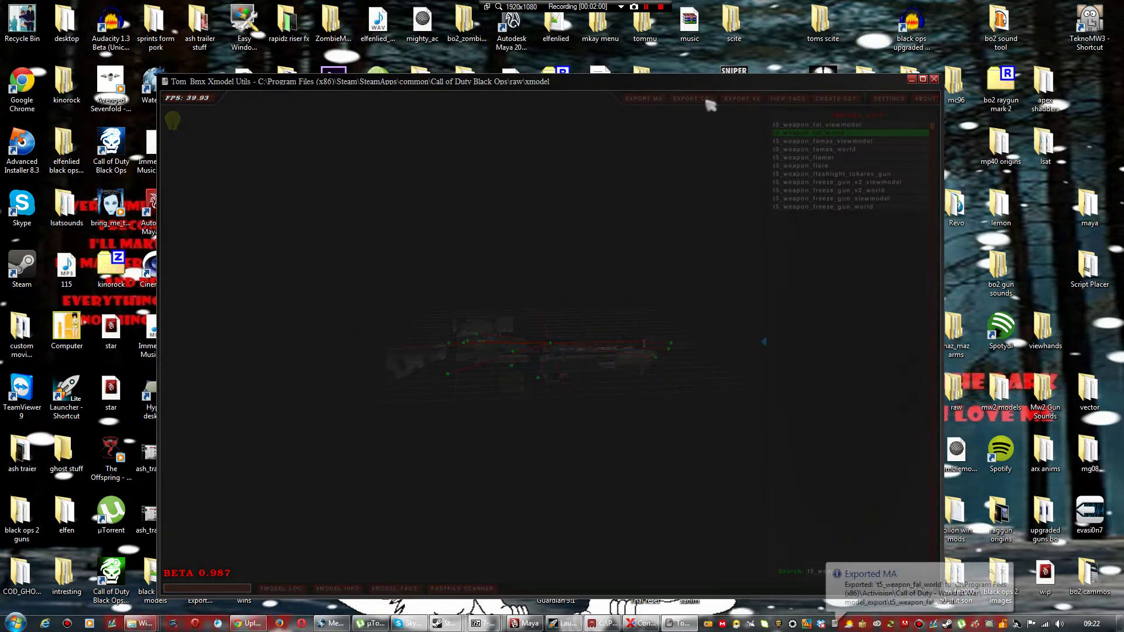
click(276, 257)
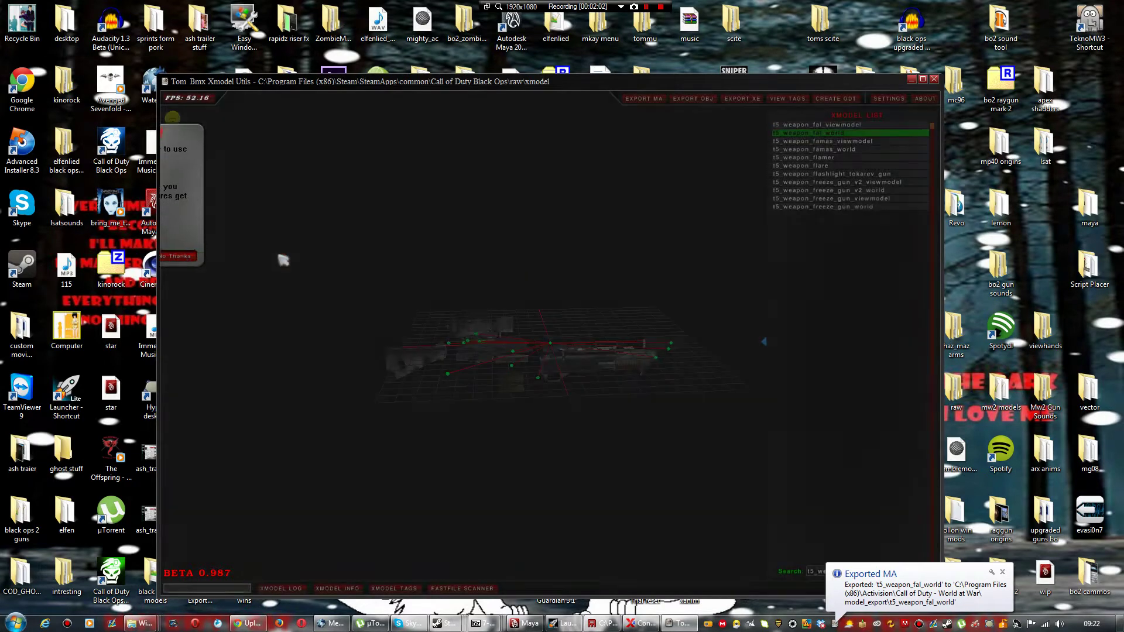
click(850, 99)
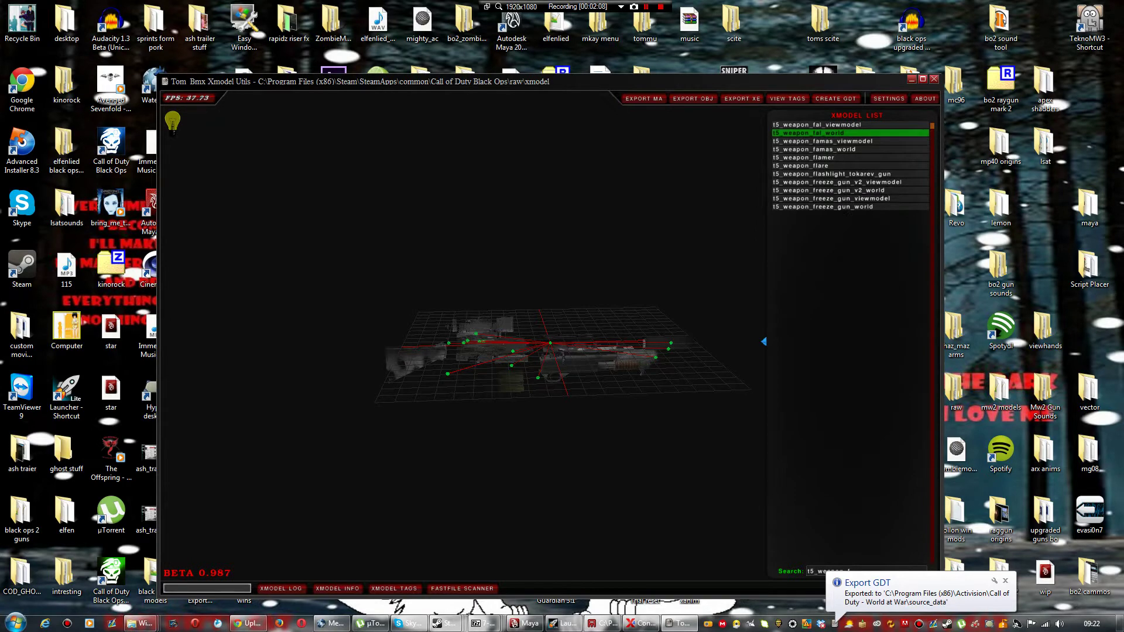
click(934, 79)
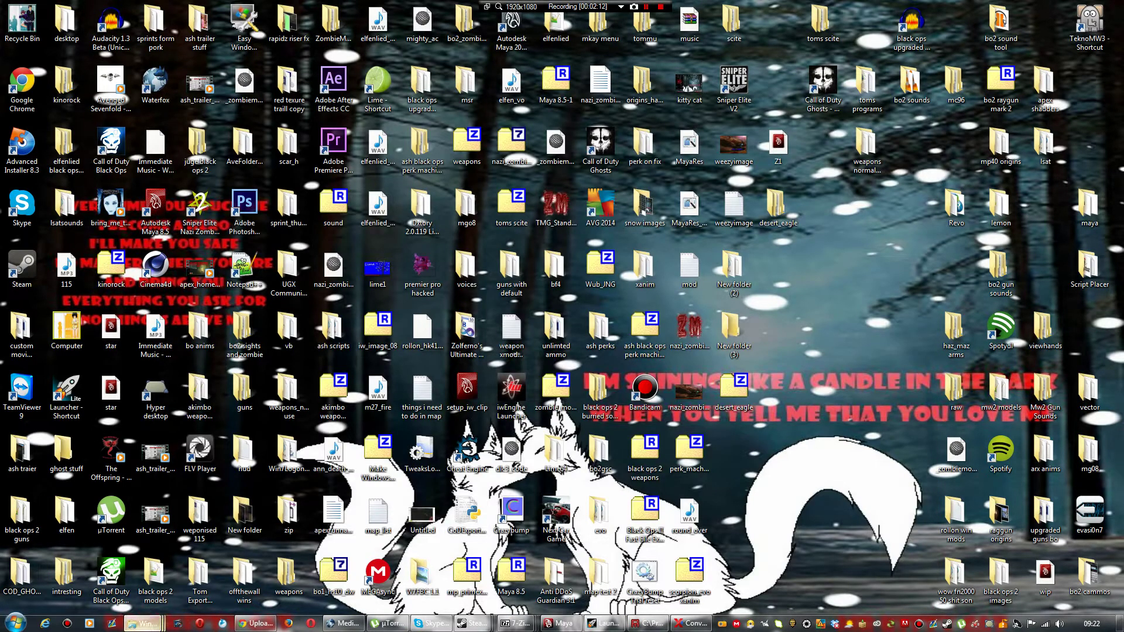
Step: Open the model_export folder in the Call of Duty - World at War directory, starting from the open weapons folder window
mouse_move(144, 623)
mouse_move(76, 562)
mouse_move(203, 565)
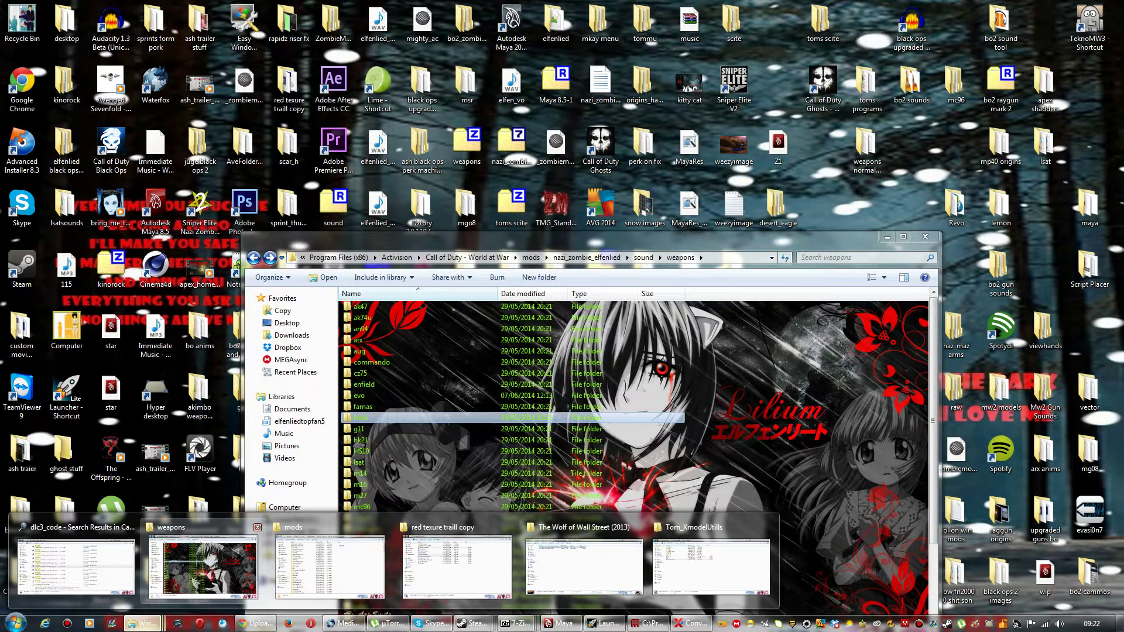
click(203, 565)
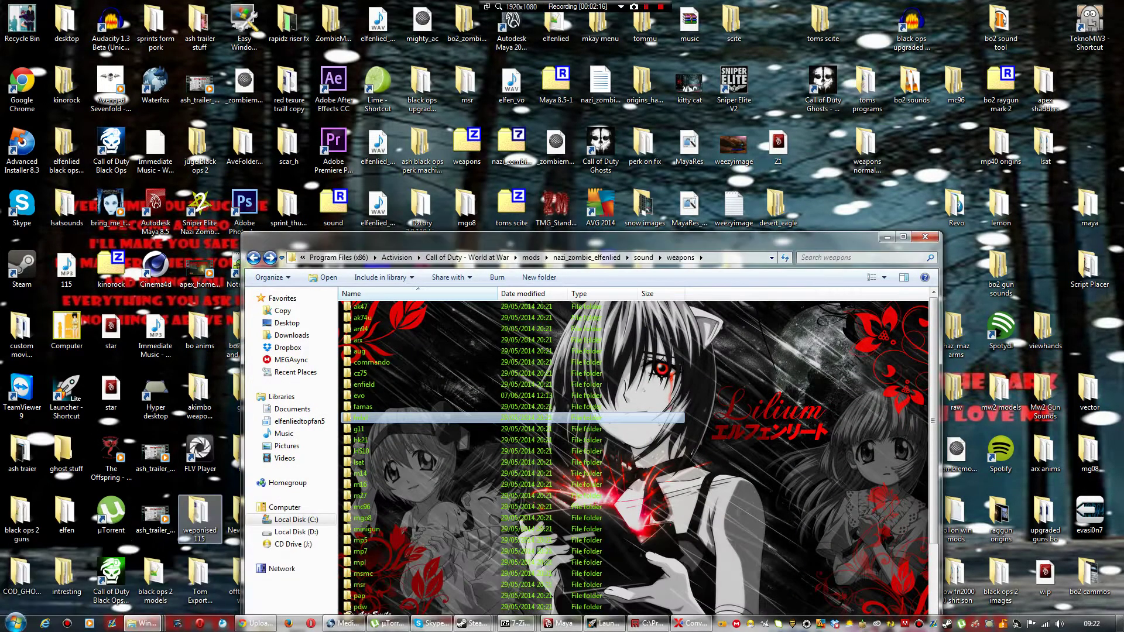
key(alt+Up)
key(alt+Up)
key(alt+Up)
key(alt+Up)
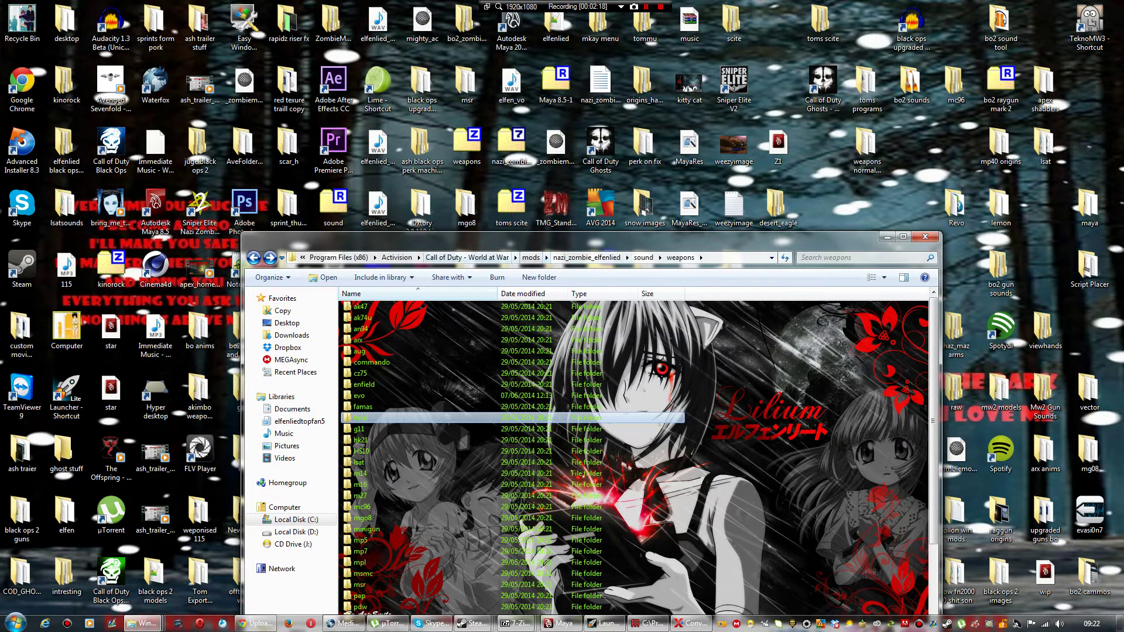
scroll(515, 462, down, 1)
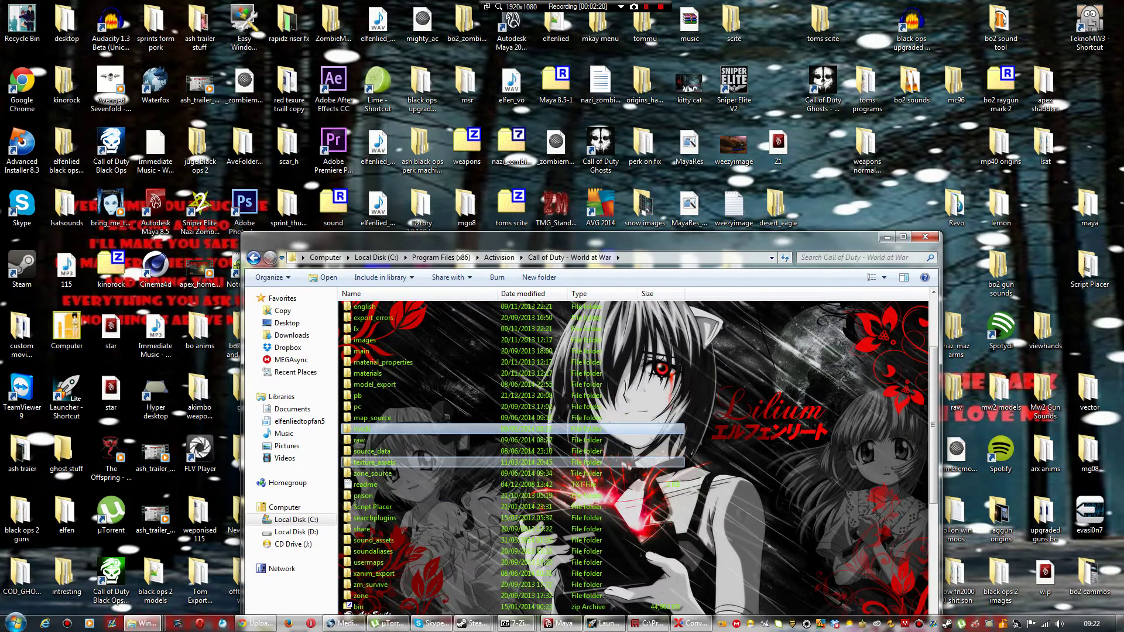
double_click(515, 384)
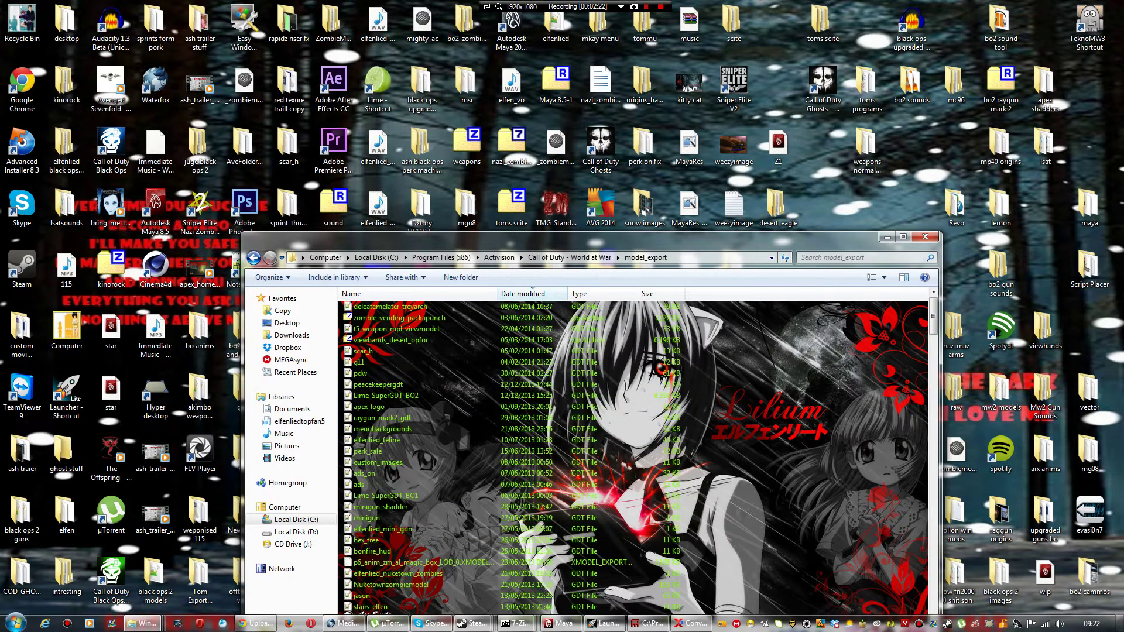
Step: Find the t5_weapon_fal_viewmodel folder inside model_export and open it
scroll(515, 384, down, 8)
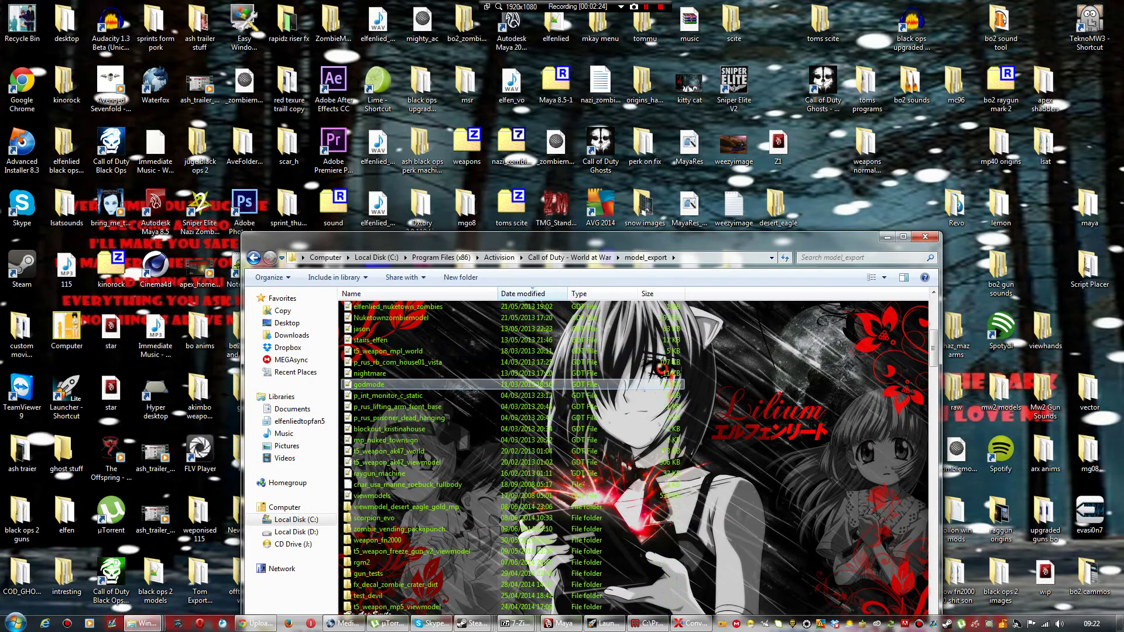
scroll(515, 384, down, 1)
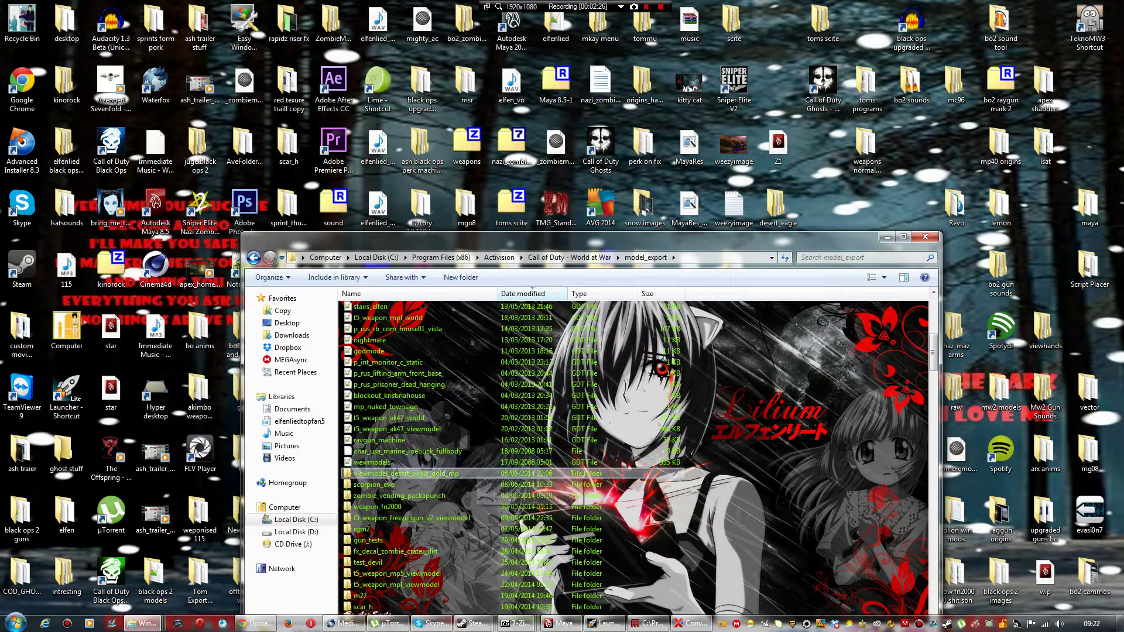
drag(498, 240, 457, 139)
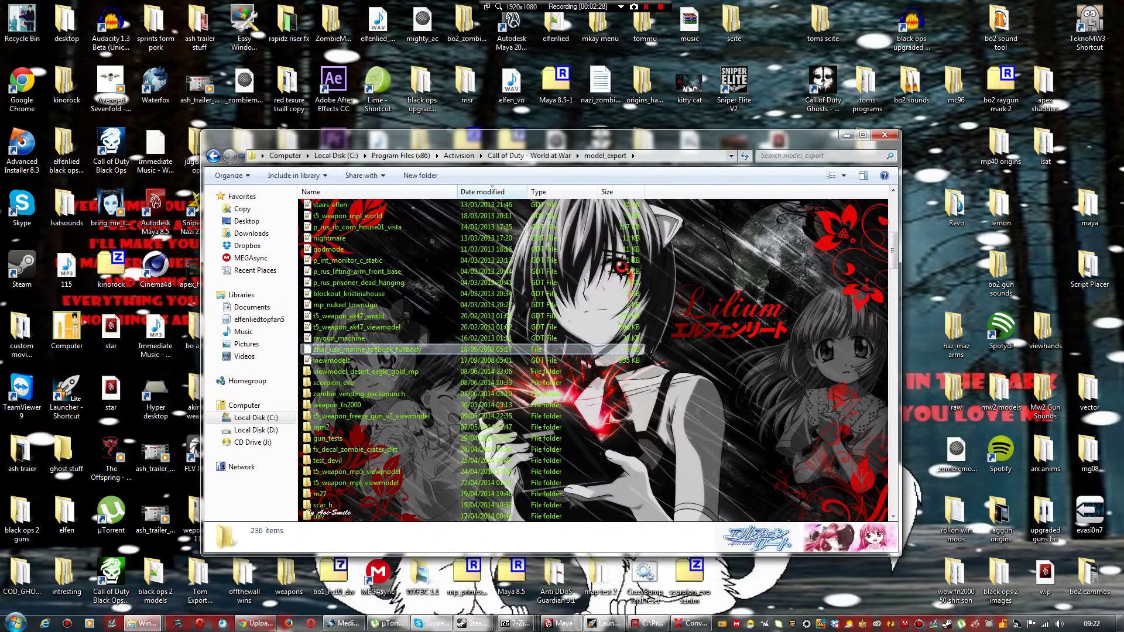
scroll(474, 360, down, 6)
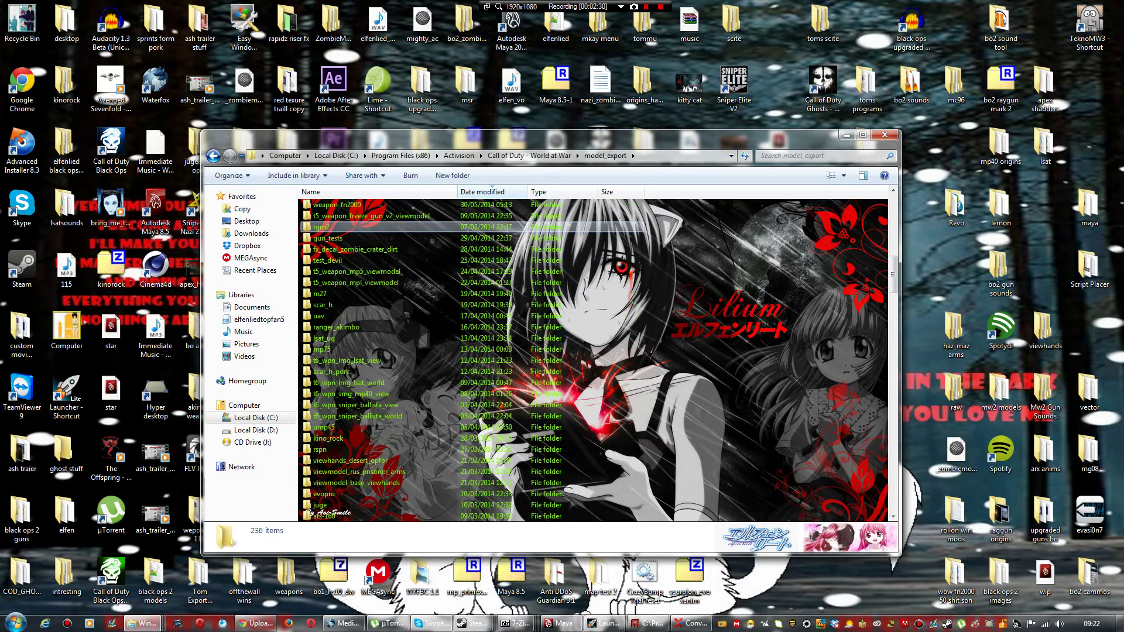
scroll(474, 227, down, 8)
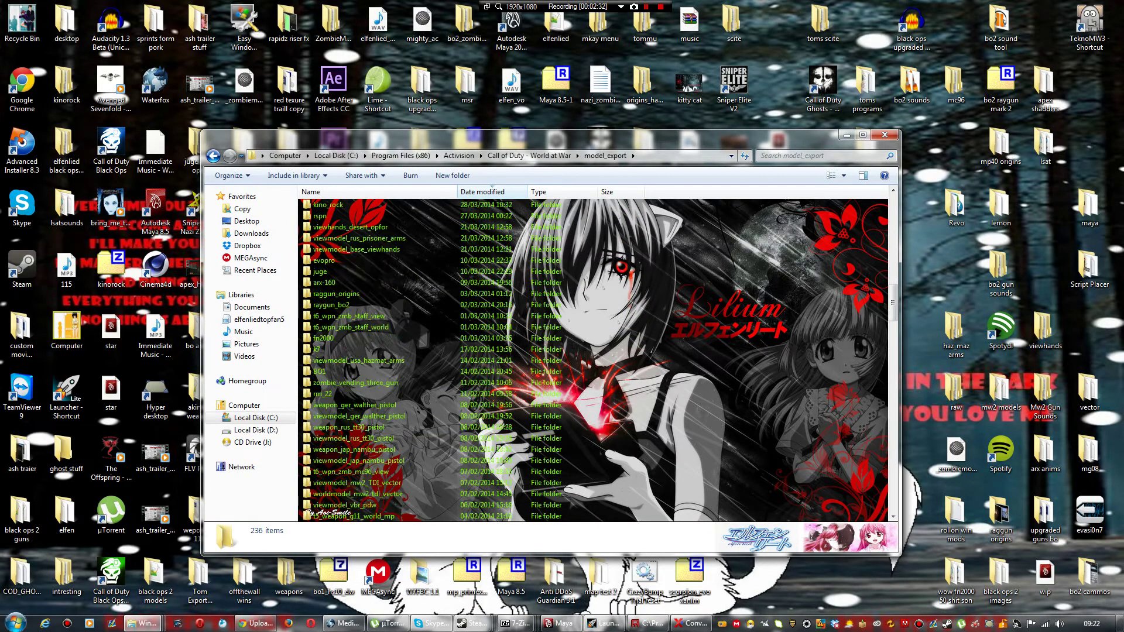
scroll(474, 227, down, 4)
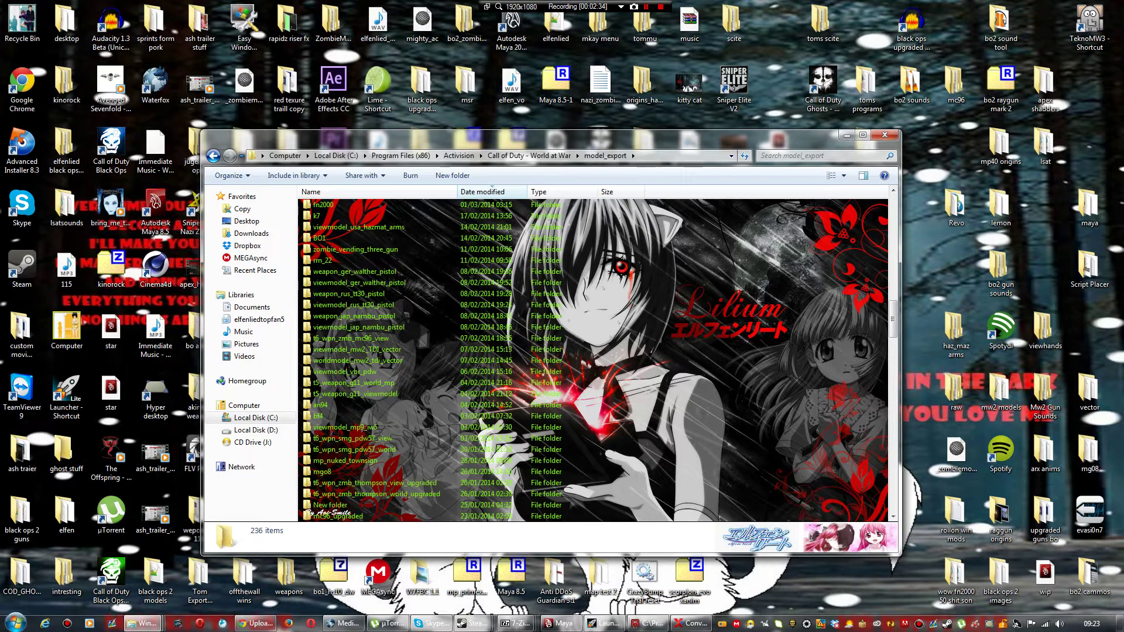
scroll(474, 227, down, 3)
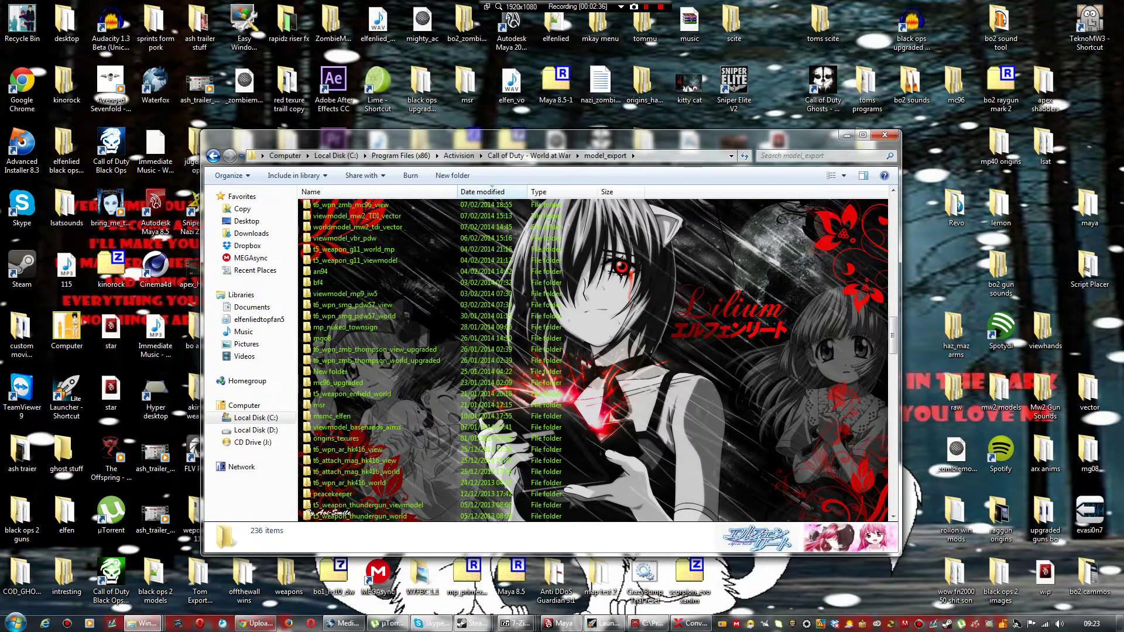
scroll(474, 226, down, 6)
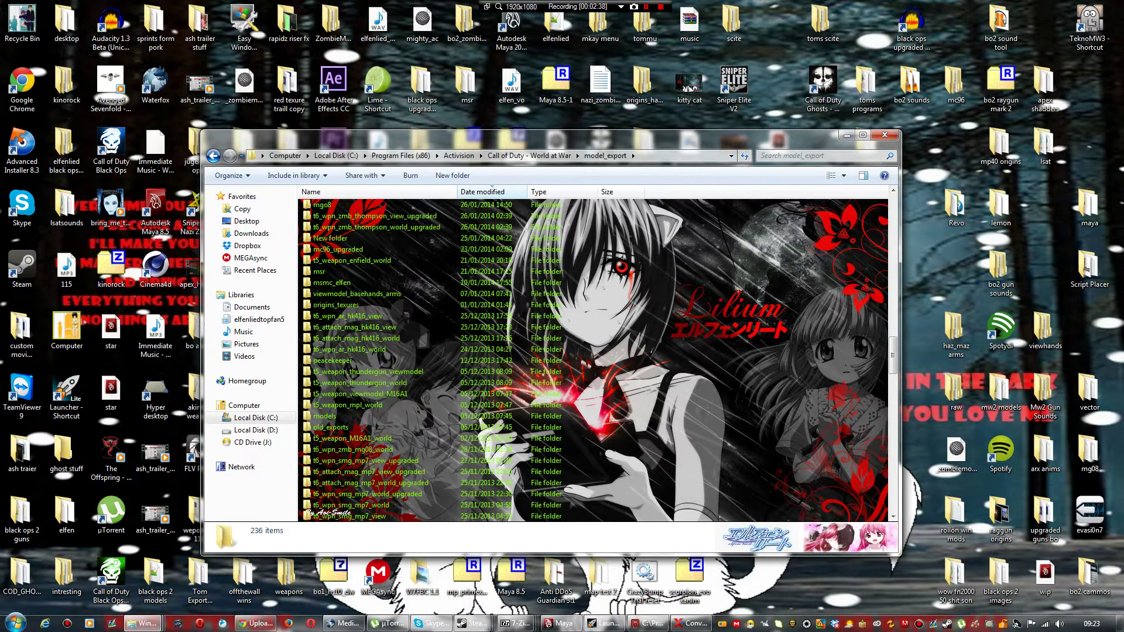
scroll(475, 227, down, 1)
scroll(422, 463, down, 1)
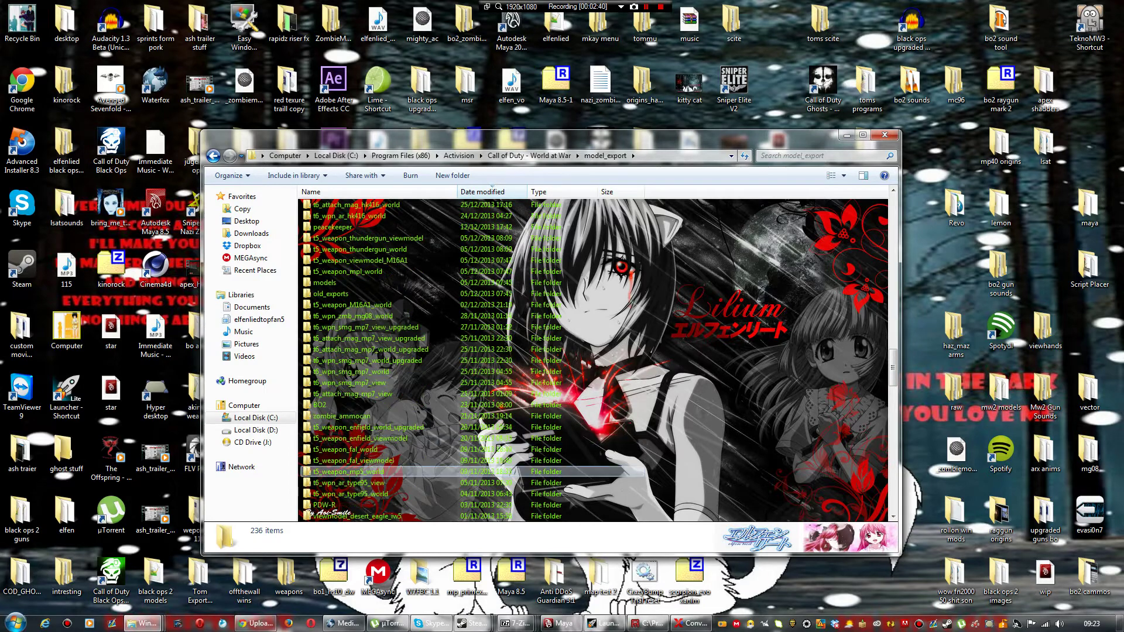
click(422, 460)
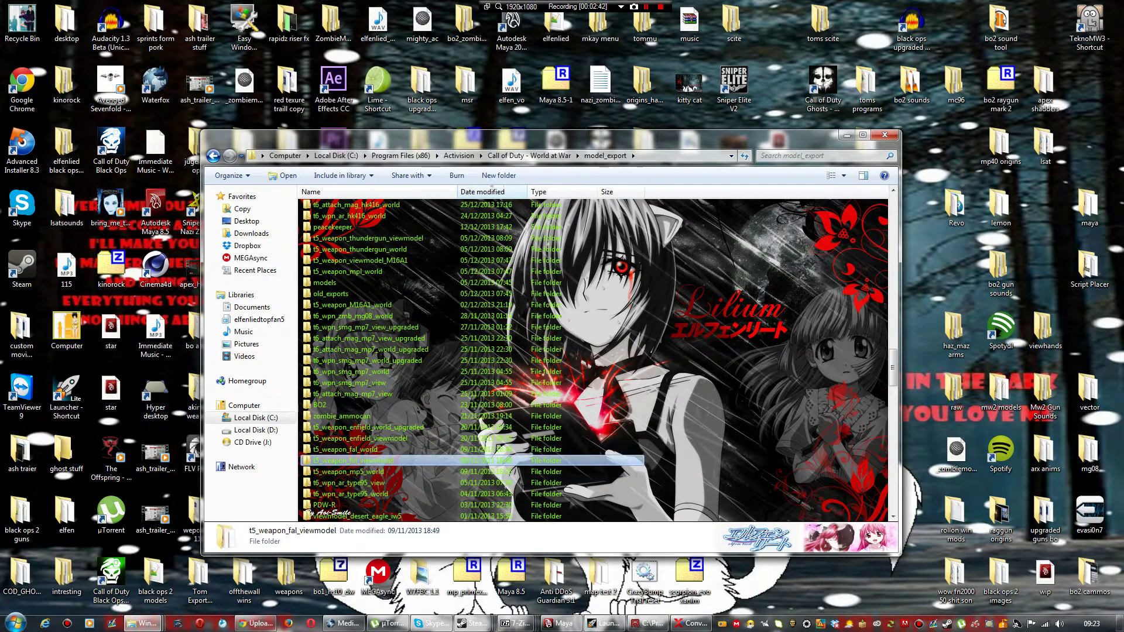
double_click(421, 461)
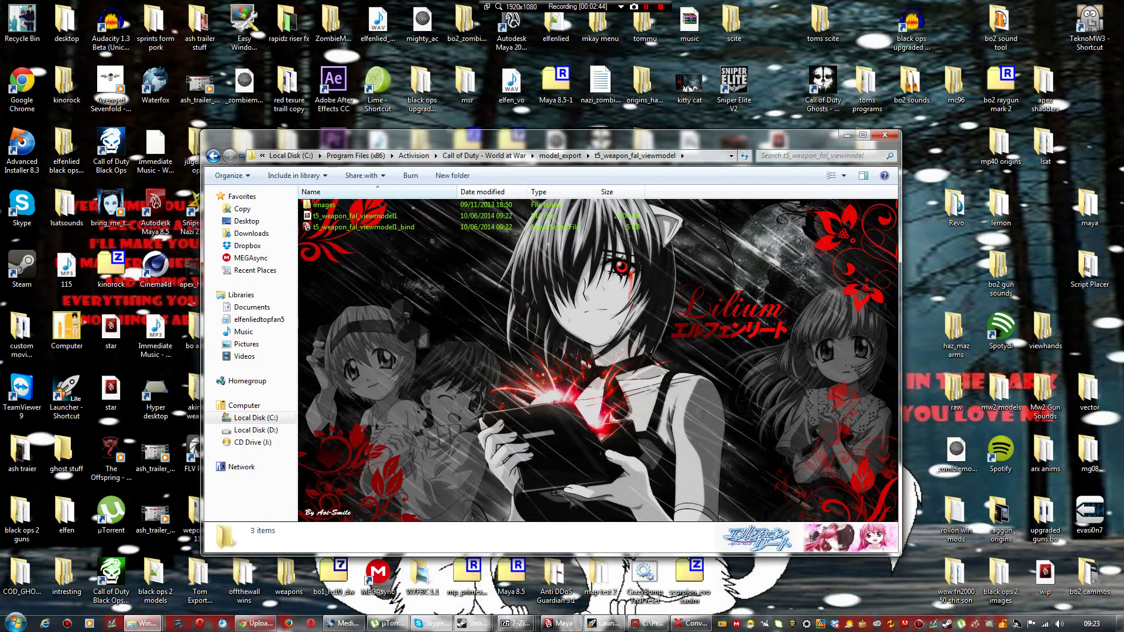
Step: Look through the FAL viewmodel's exported images folder and return to the t5_weapon_fal_viewmodel folder
click(324, 205)
double_click(325, 204)
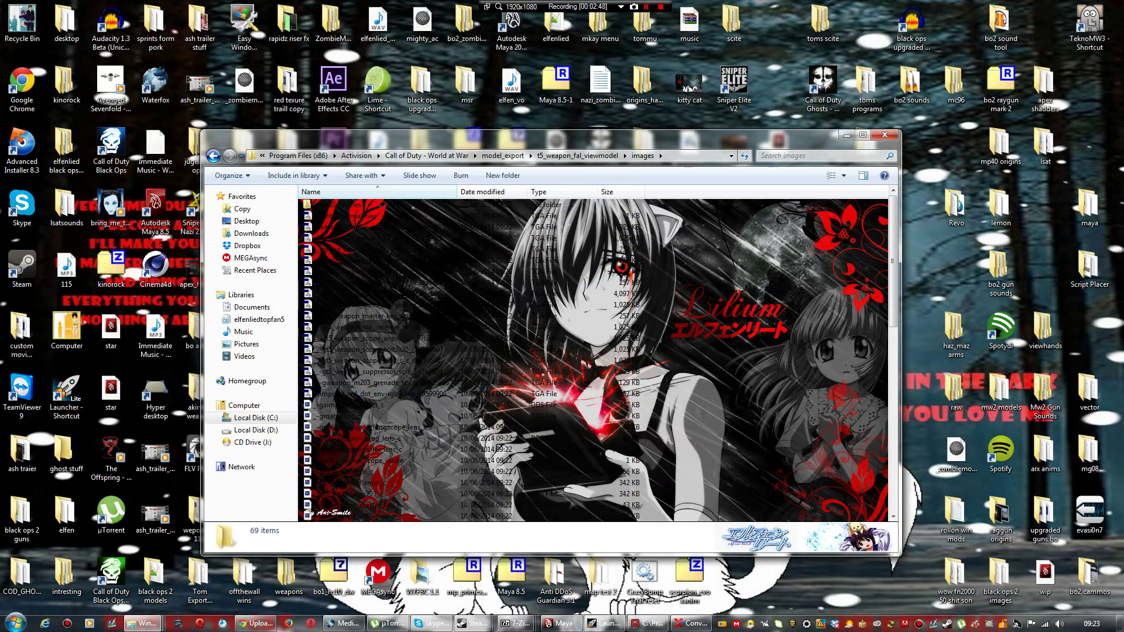
click(213, 156)
click(433, 292)
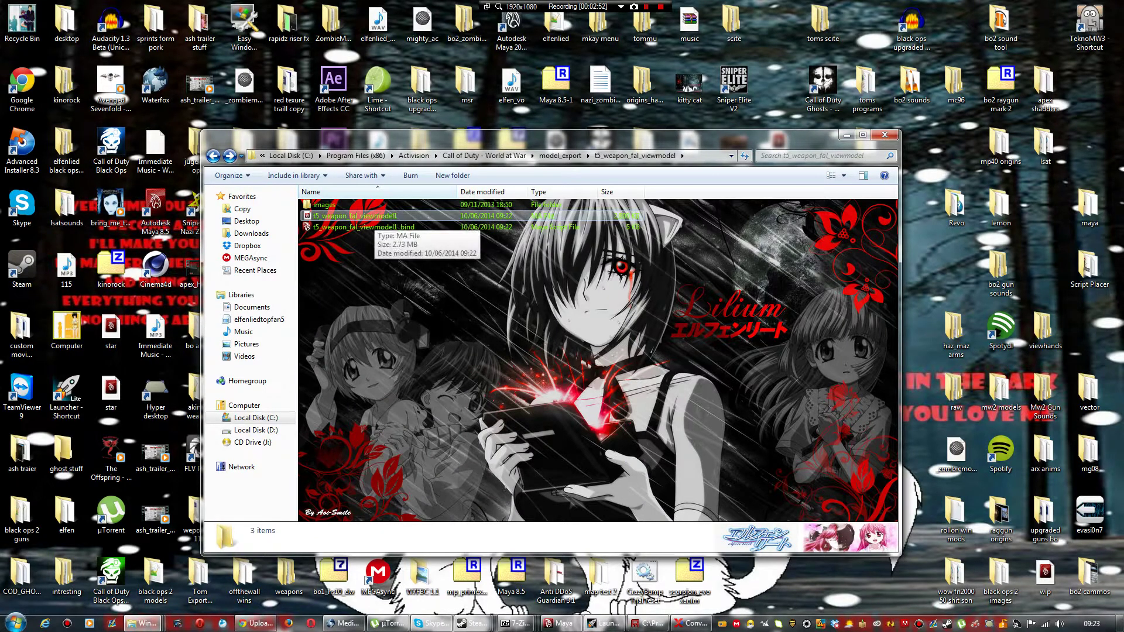
Step: Open the exported t5_weapon_fal_viewmodel1 MA file in Maya and bring the whole rifle into the perspective view
click(370, 216)
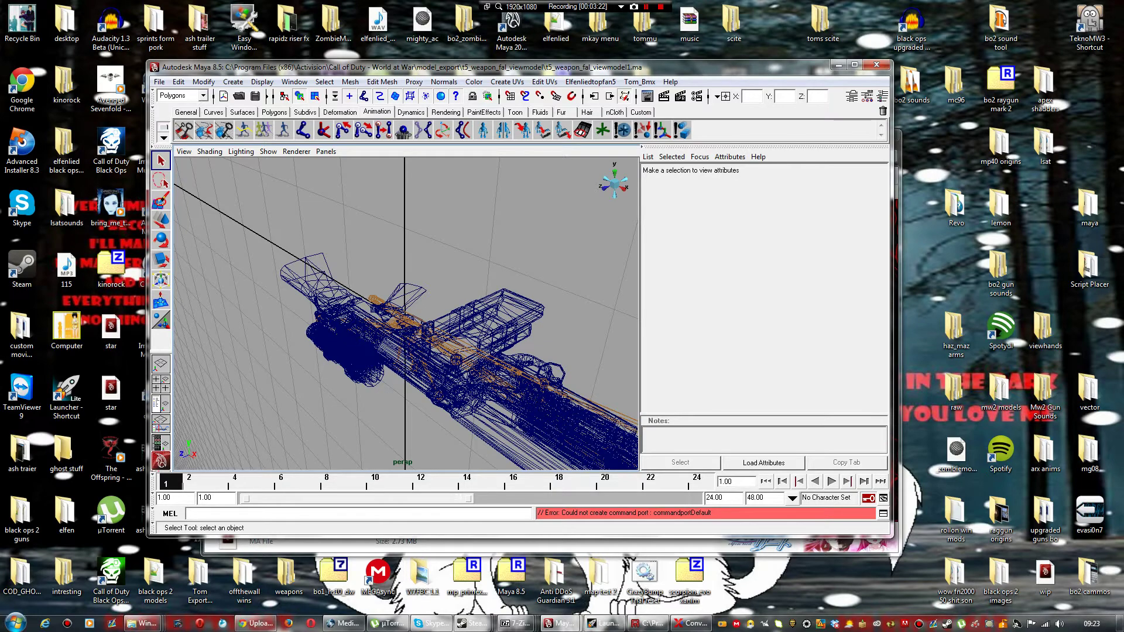
scroll(405, 314, down, 5)
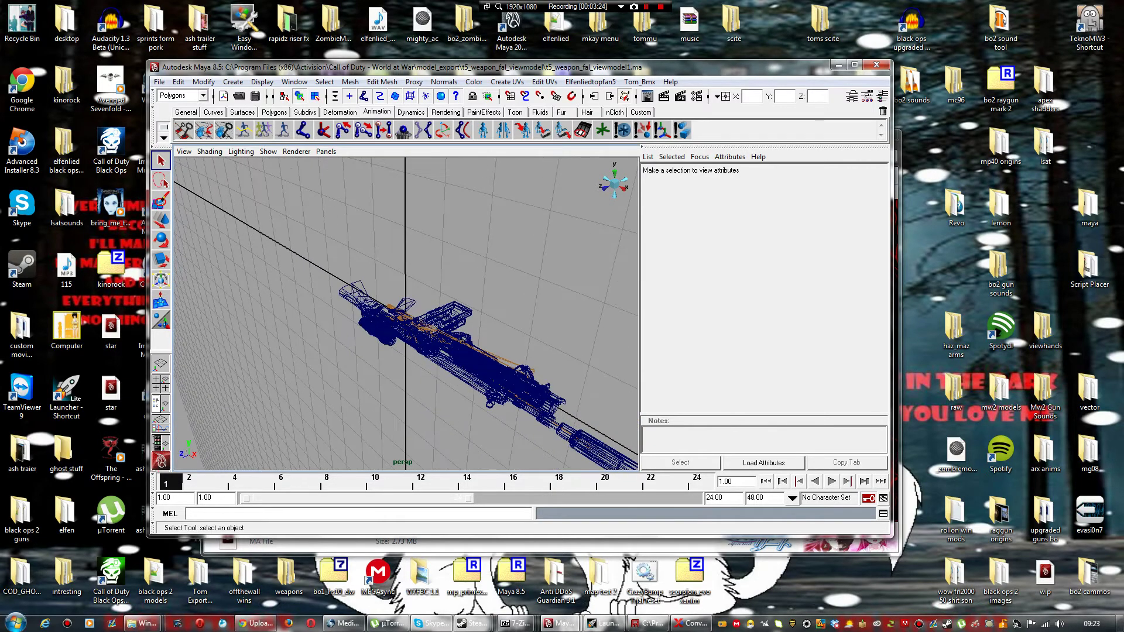
click(614, 184)
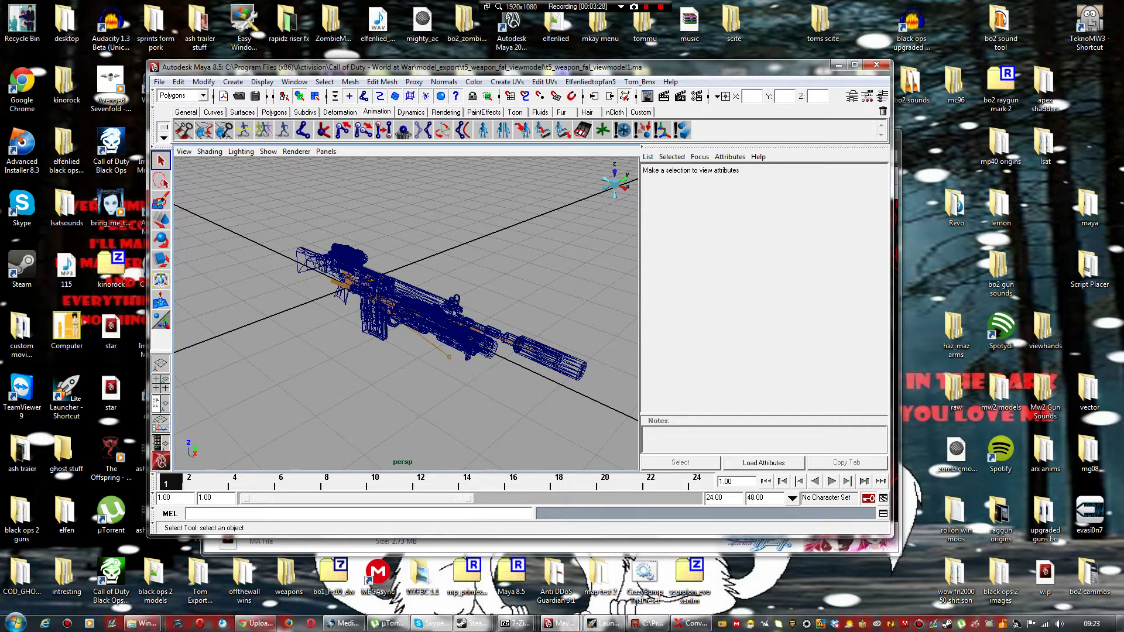
Step: Switch to the Persp/Outliner layout, widen the outliner and maximize the Maya window
click(161, 403)
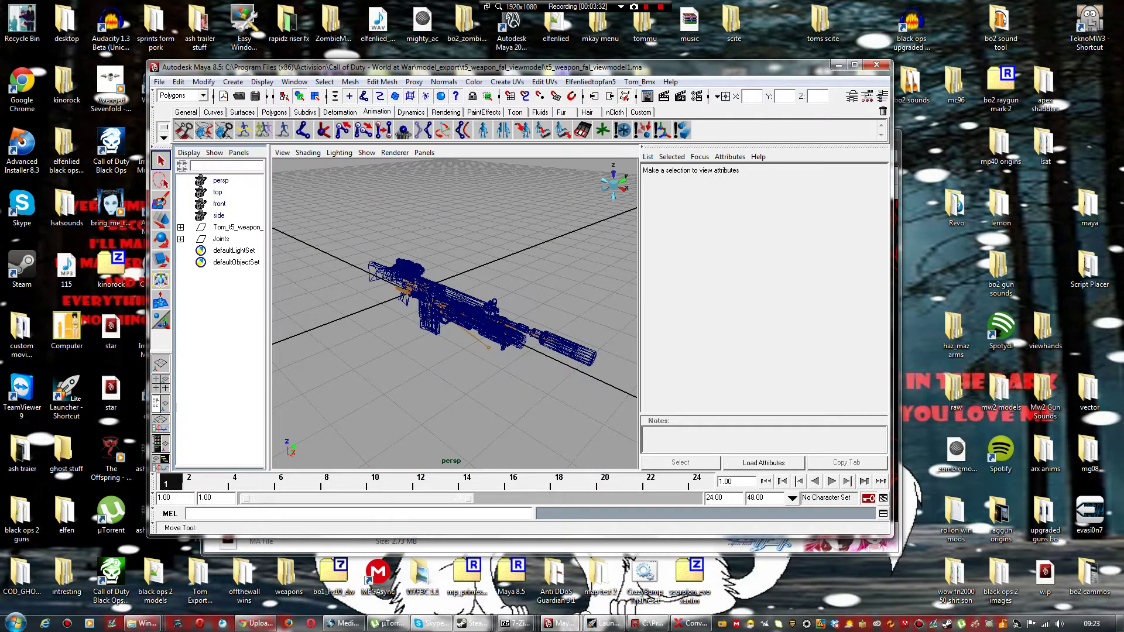
drag(268, 310, 289, 310)
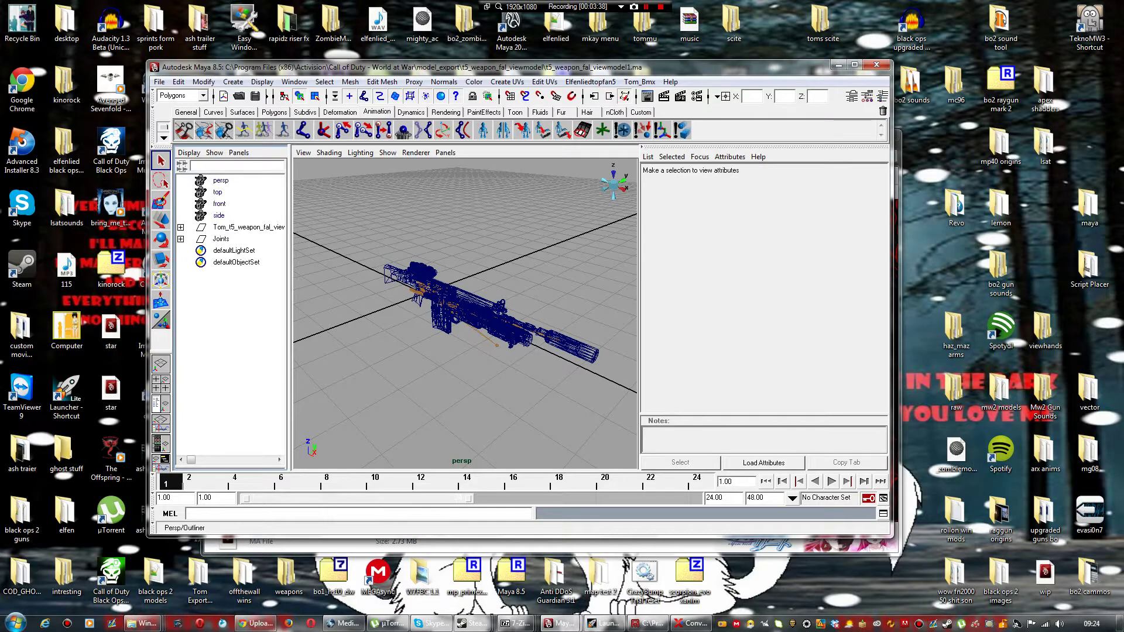
scroll(465, 314, up, 3)
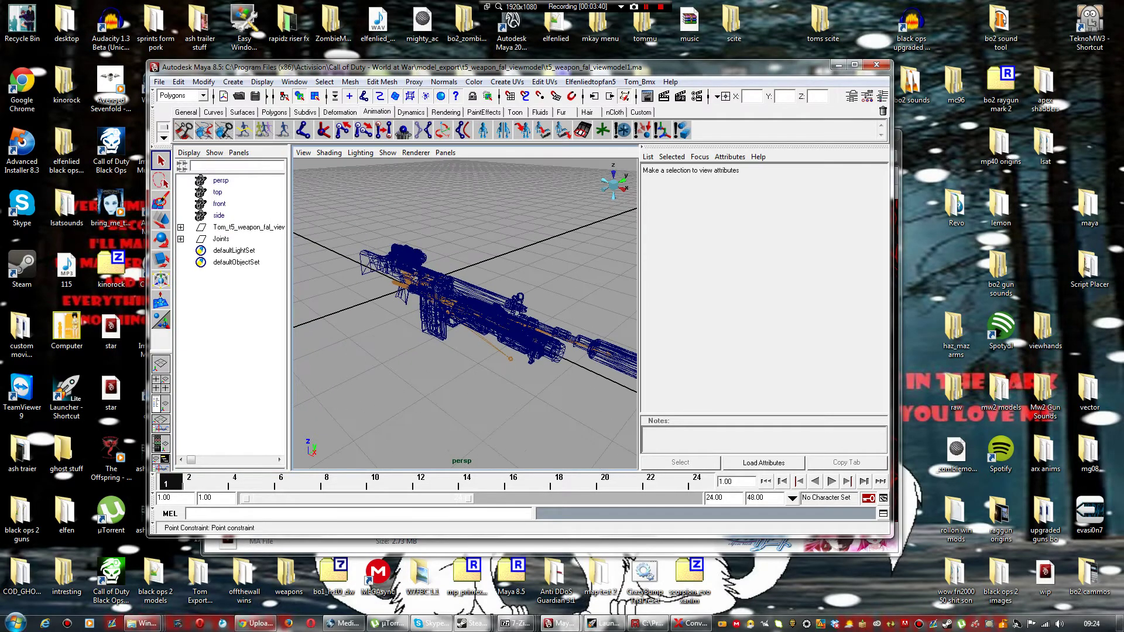
click(855, 65)
scroll(553, 323, down, 3)
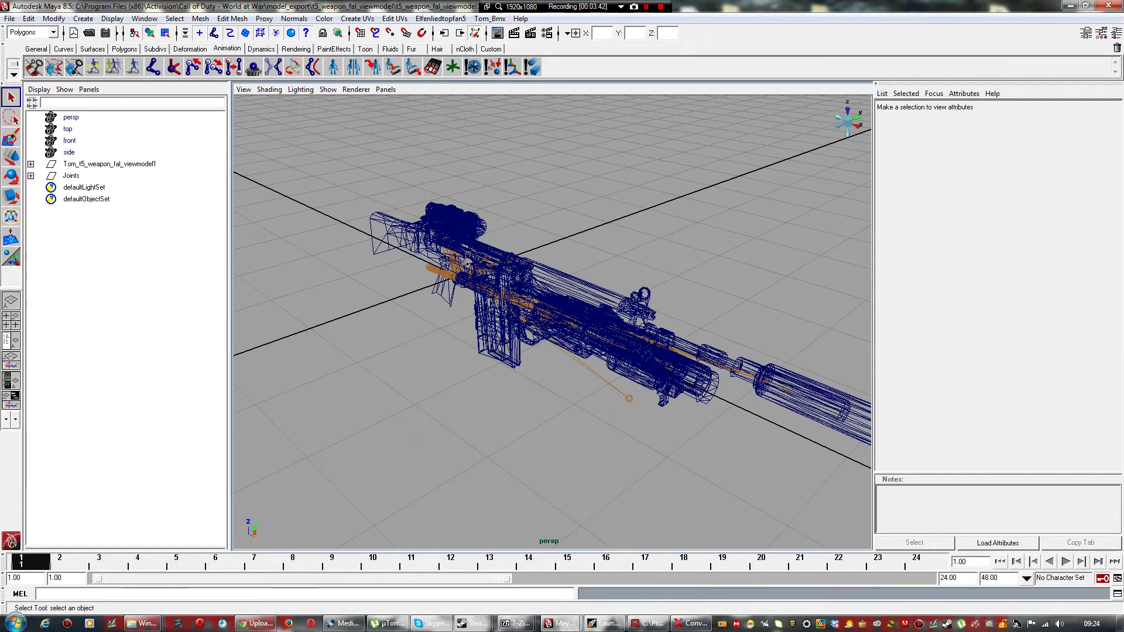
Step: Examine the FAL model from the side and in the back and right views, ending in the default perspective view
alt+drag(553, 322, 739, 320)
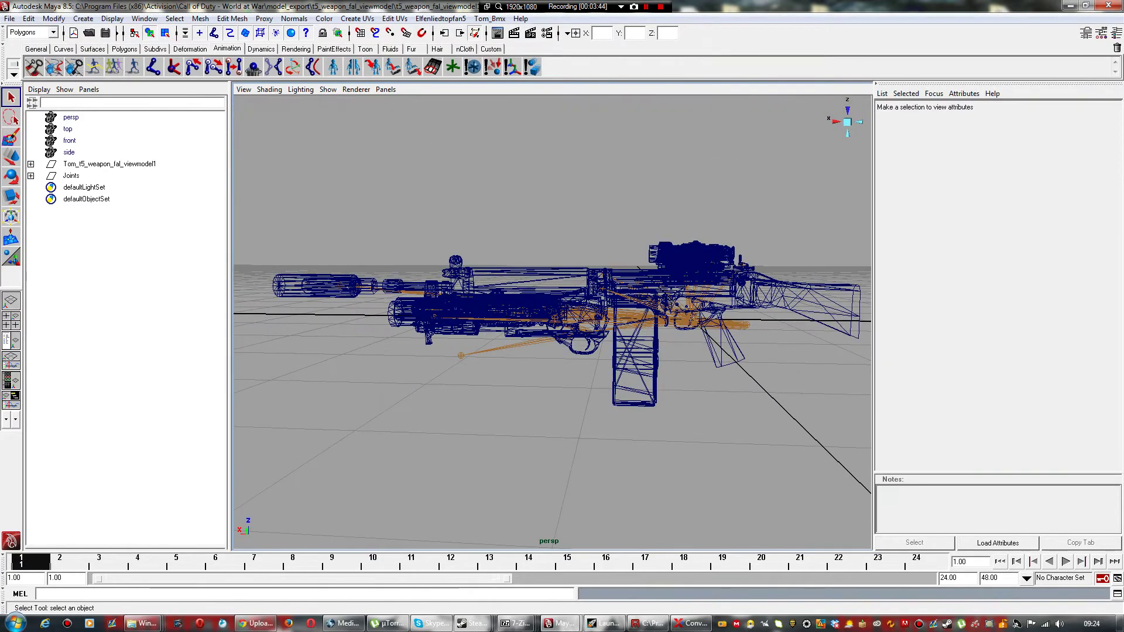
mouse_move(552, 264)
alt+mouse_down()
mouse_move(439, 351)
mouse_move(550, 463)
mouse_move(673, 369)
mouse_move(559, 298)
mouse_move(560, 266)
alt+mouse_up()
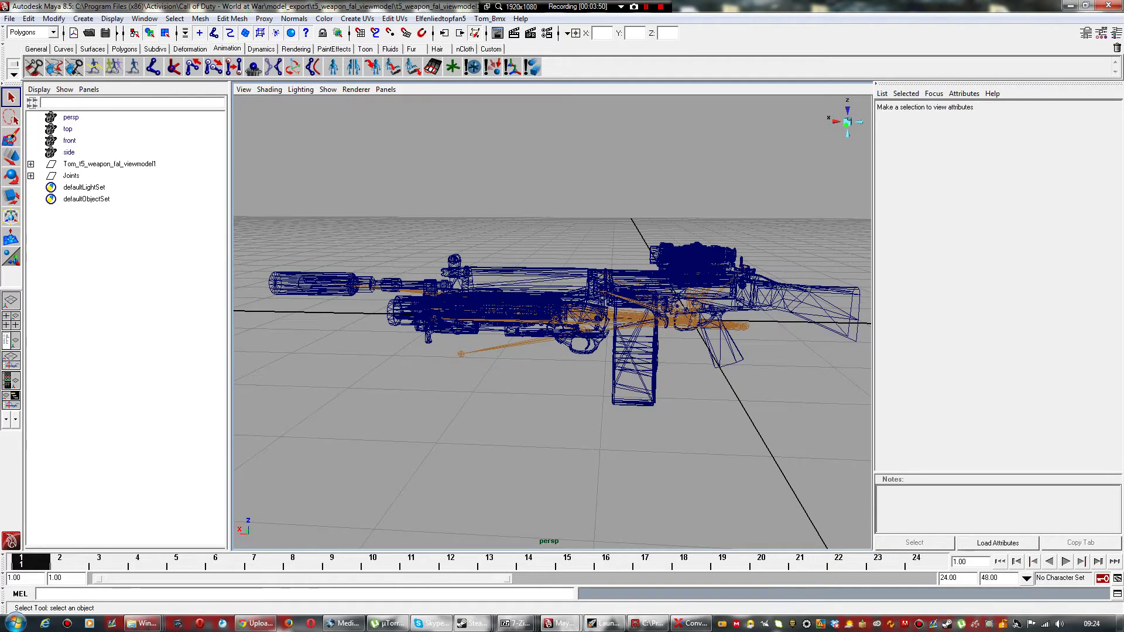
click(847, 125)
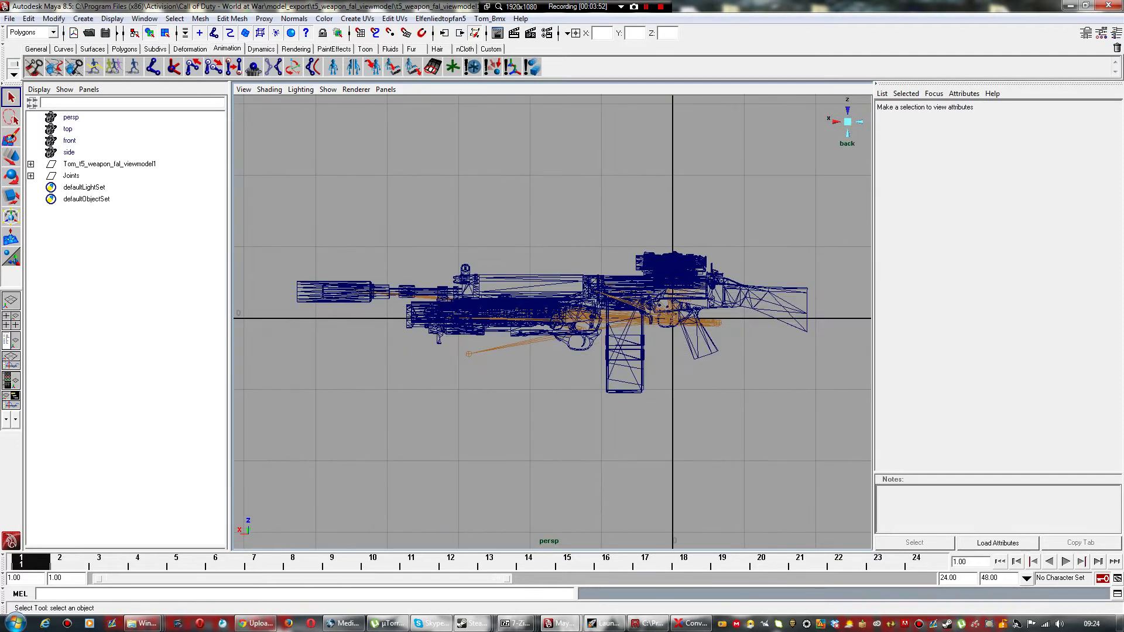
click(848, 122)
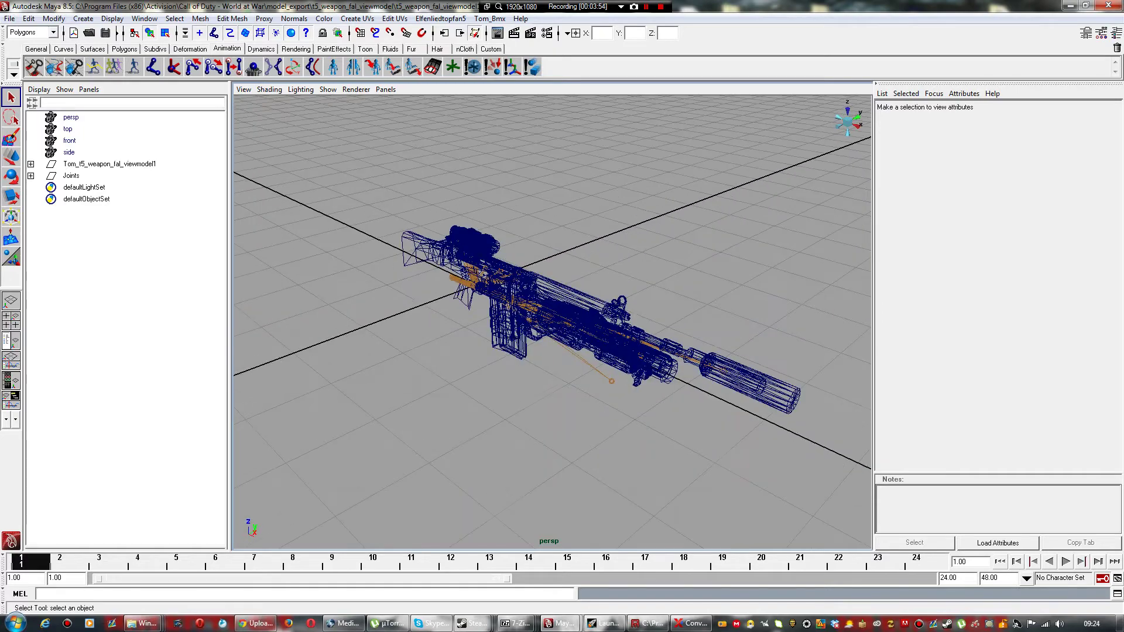
click(858, 125)
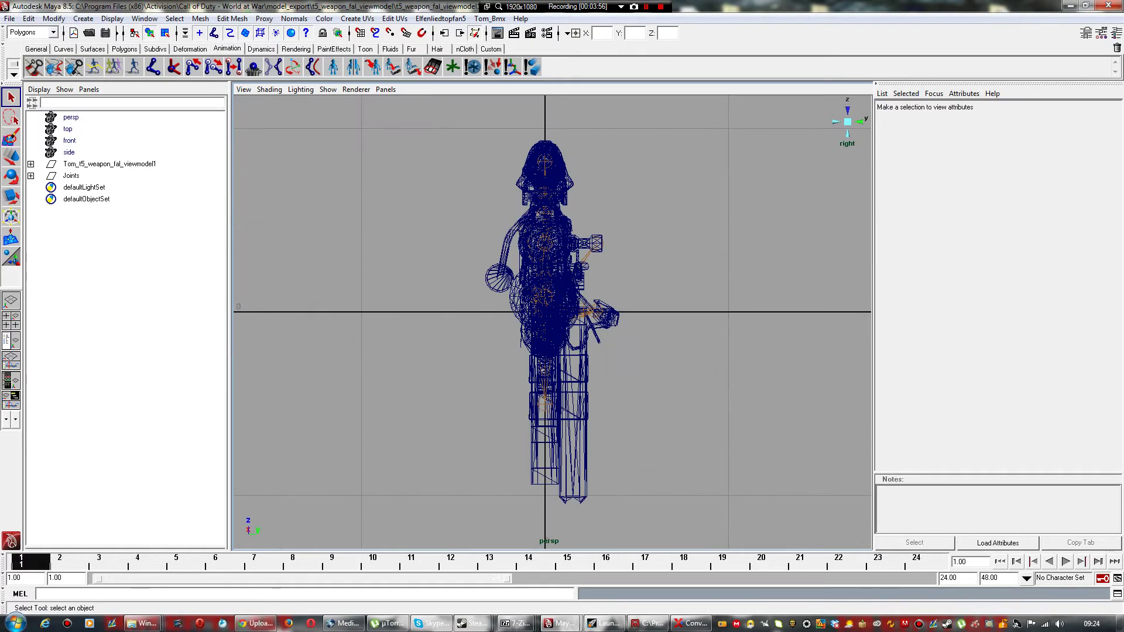
click(836, 122)
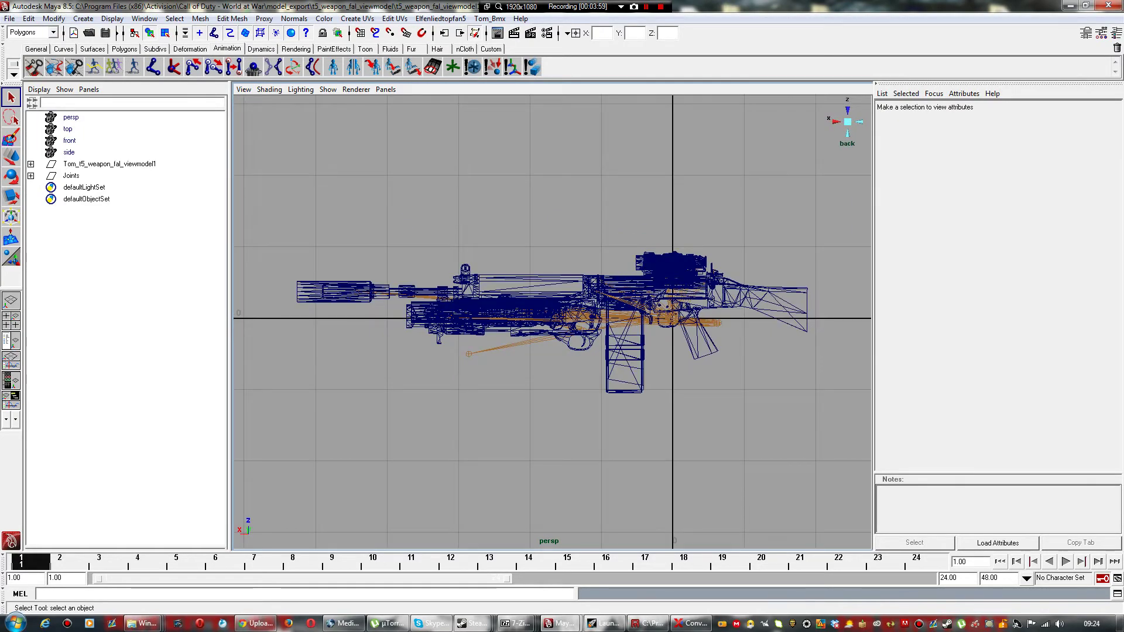
click(848, 122)
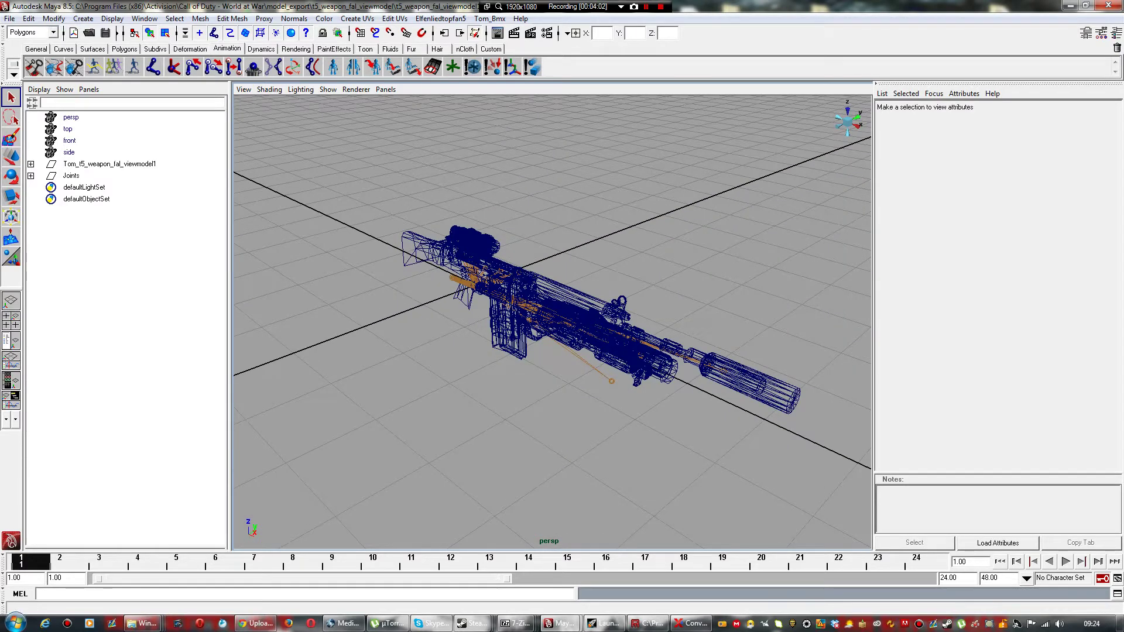
Step: Try Y as the world up axis, set it to Z, save the preferences and check the rifle from the side
click(144, 19)
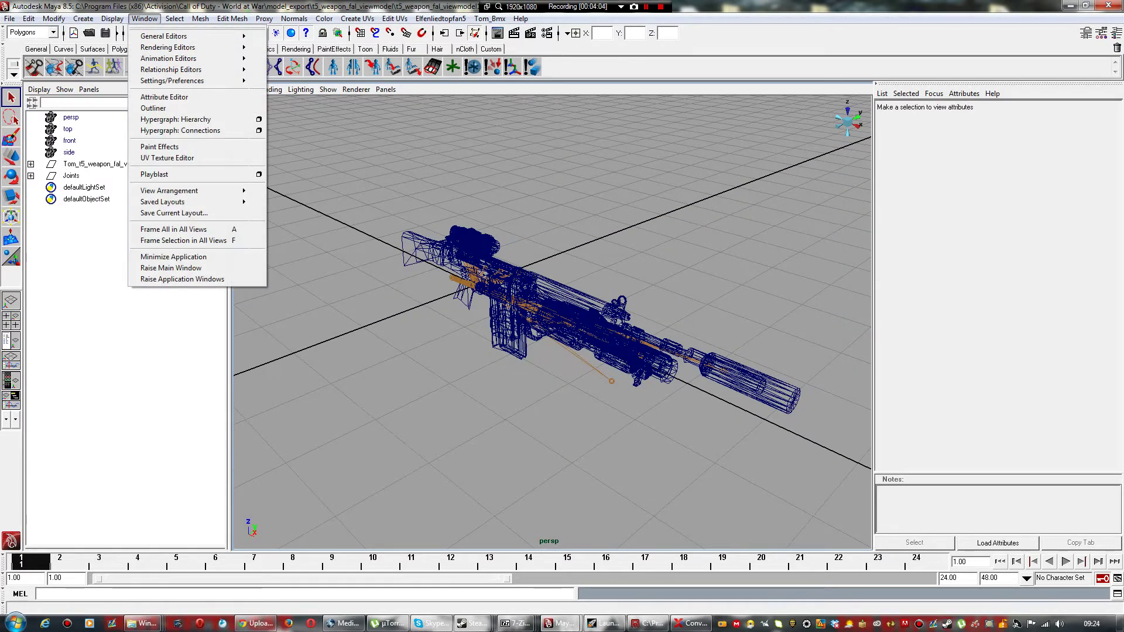
mouse_move(176, 80)
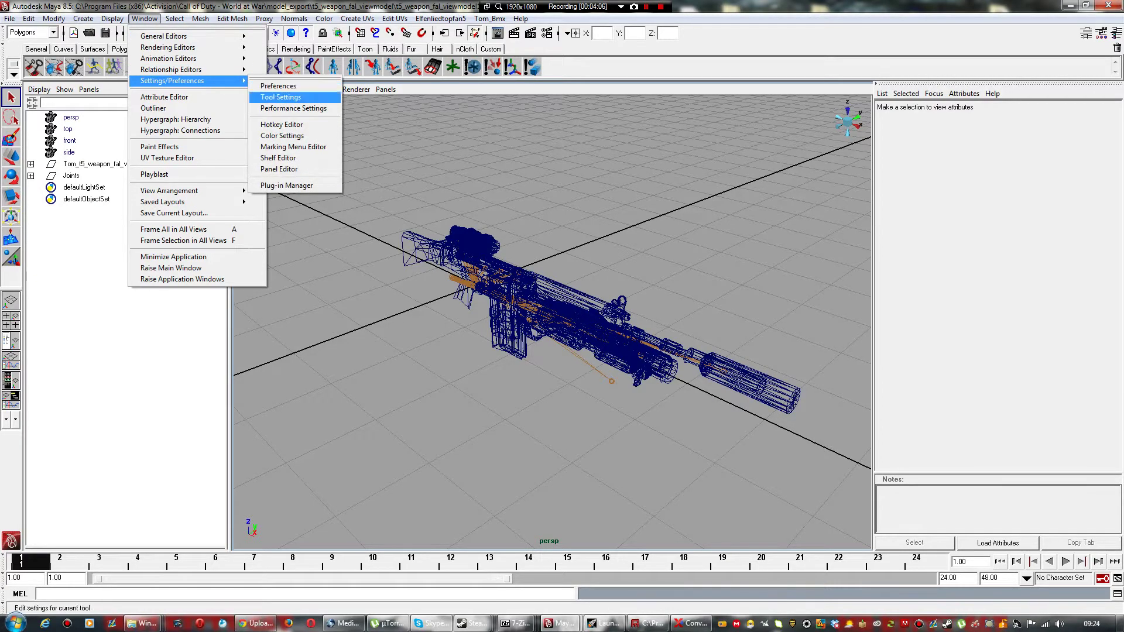
click(279, 86)
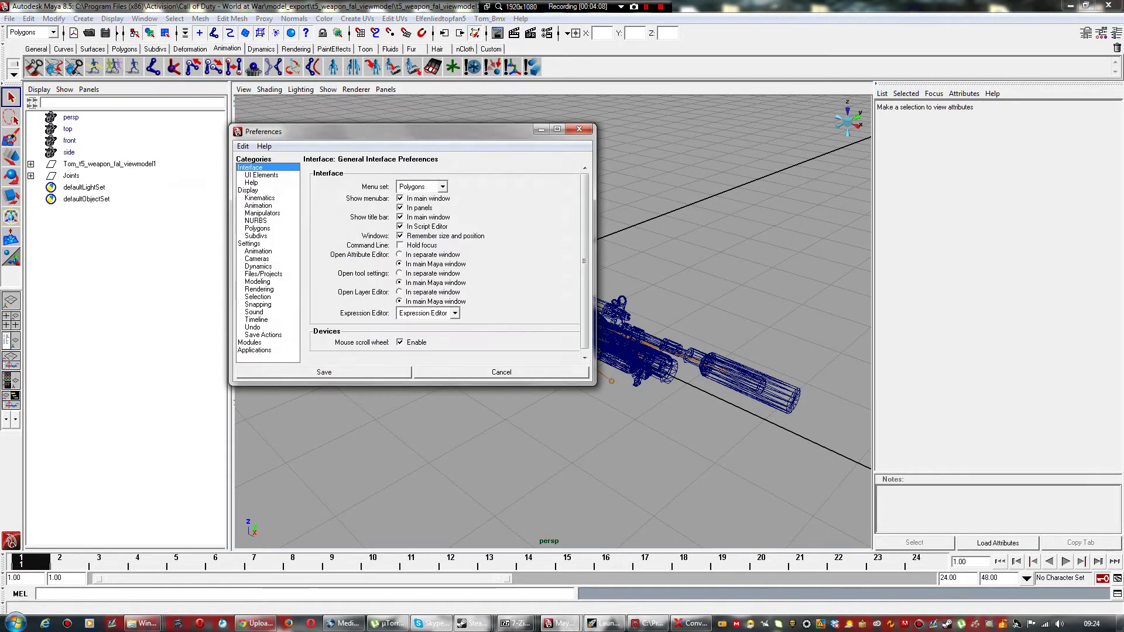
click(249, 243)
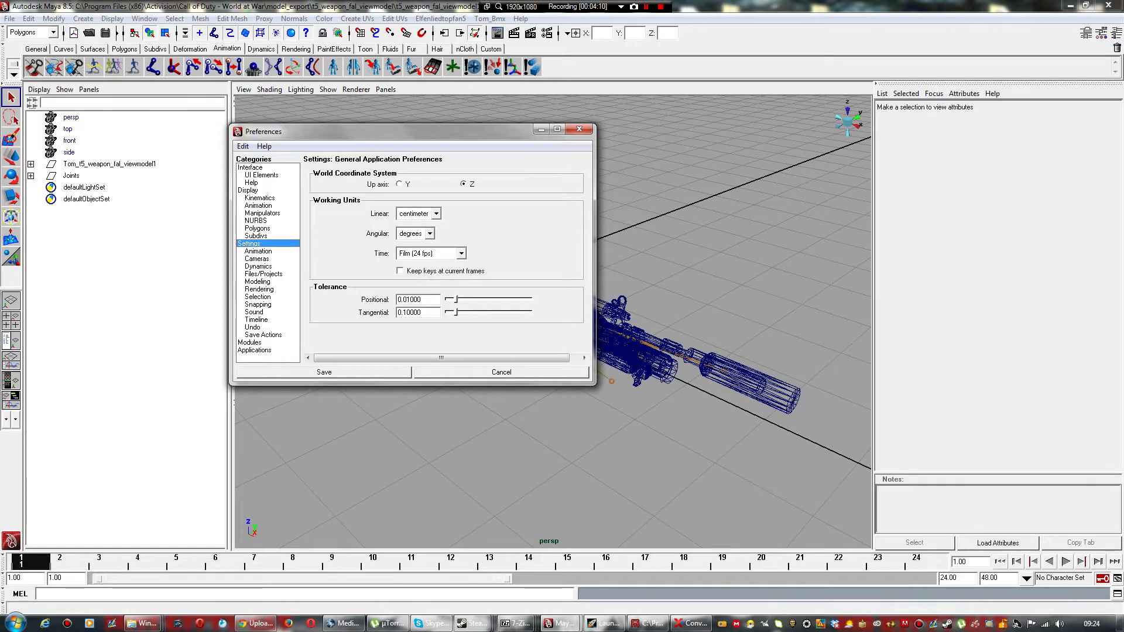
click(407, 184)
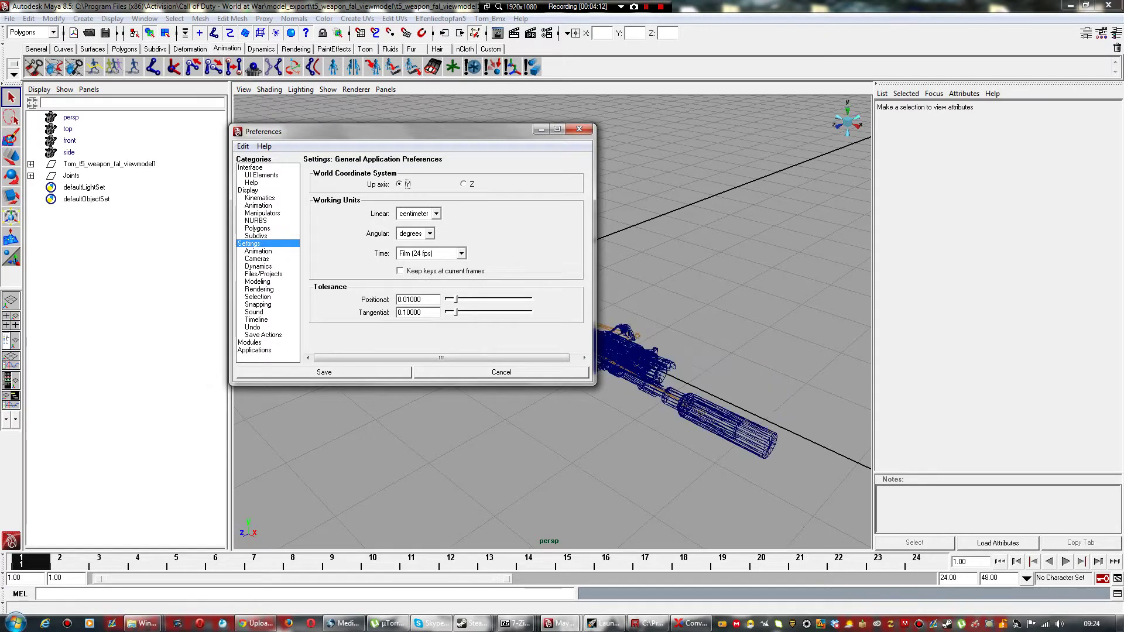
drag(410, 125, 416, 81)
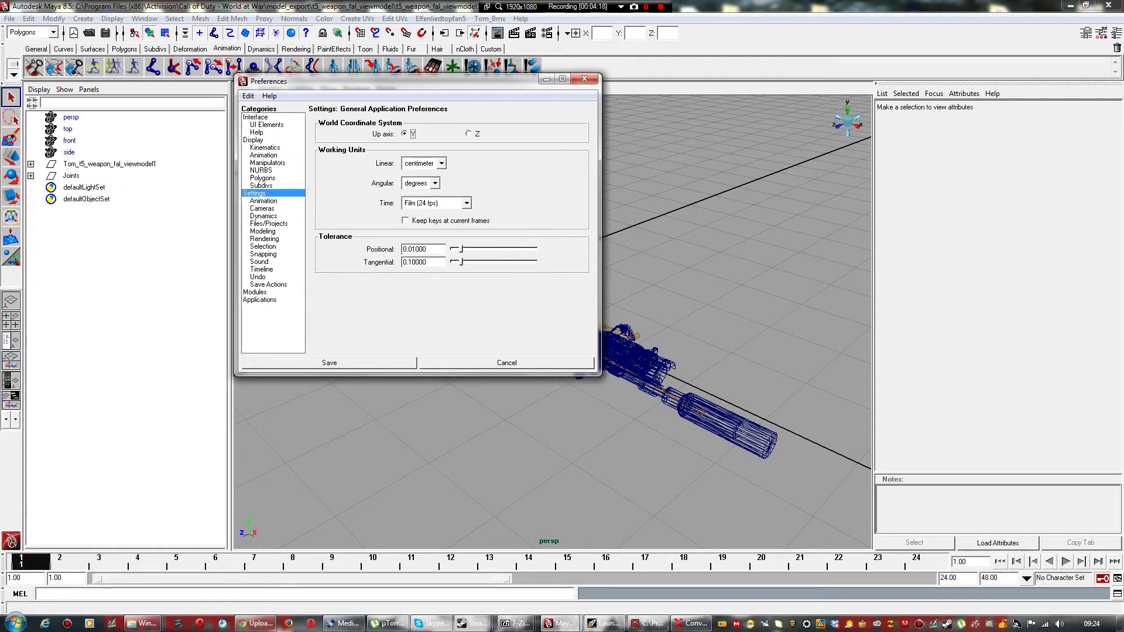
click(476, 134)
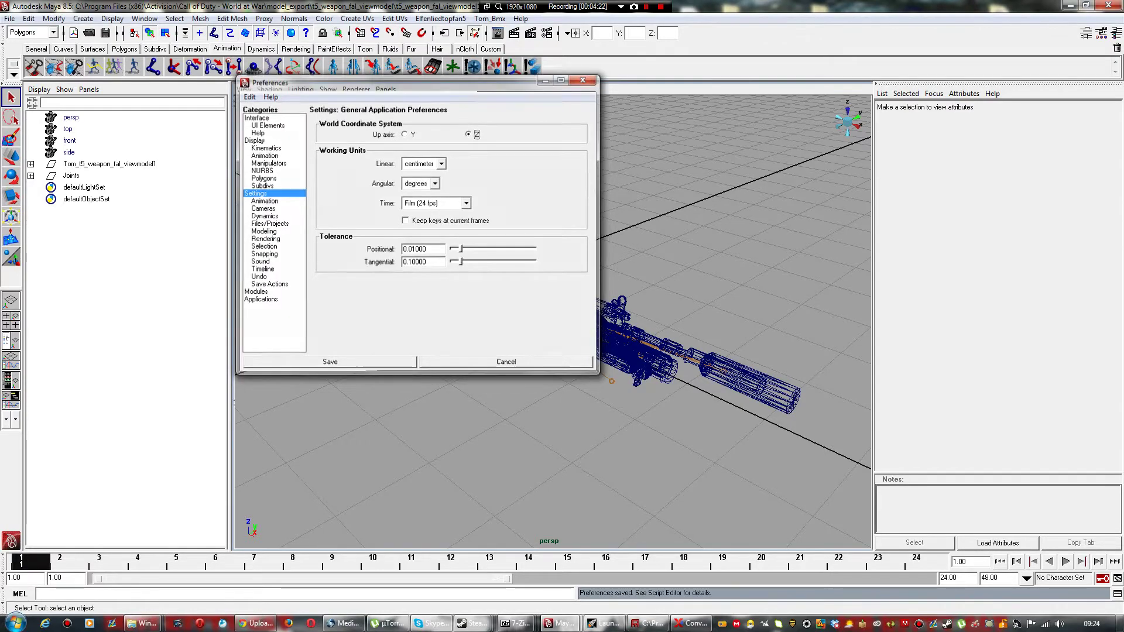
click(329, 362)
alt+drag(586, 304, 240, 240)
scroll(574, 304, up, 5)
alt+middle_drag(456, 281, 549, 351)
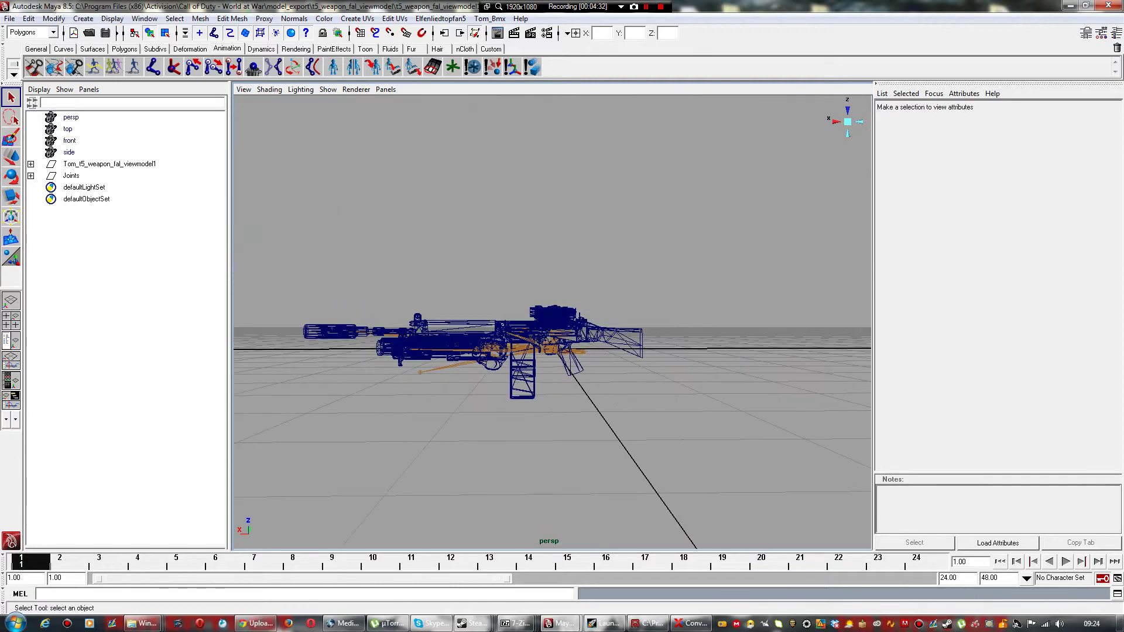
Step: Examine the wireframe rifle from both sides and at an angle in the perspective view
scroll(550, 350, up, 5)
scroll(549, 350, up, 2)
alt+drag(327, 305, 834, 334)
scroll(553, 322, up, 1)
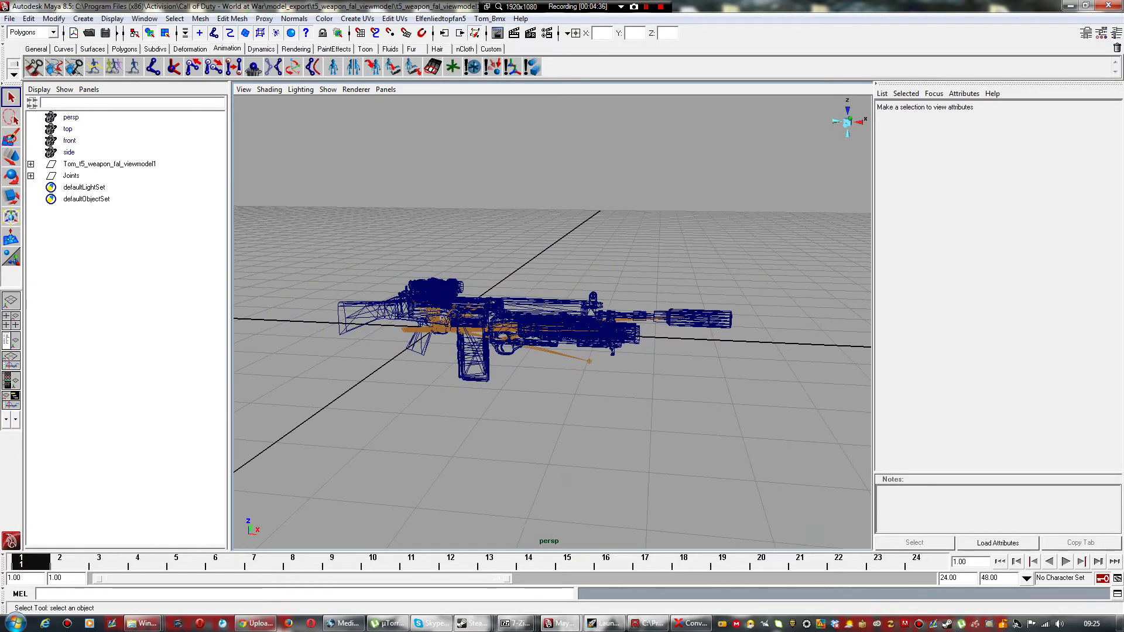
click(846, 124)
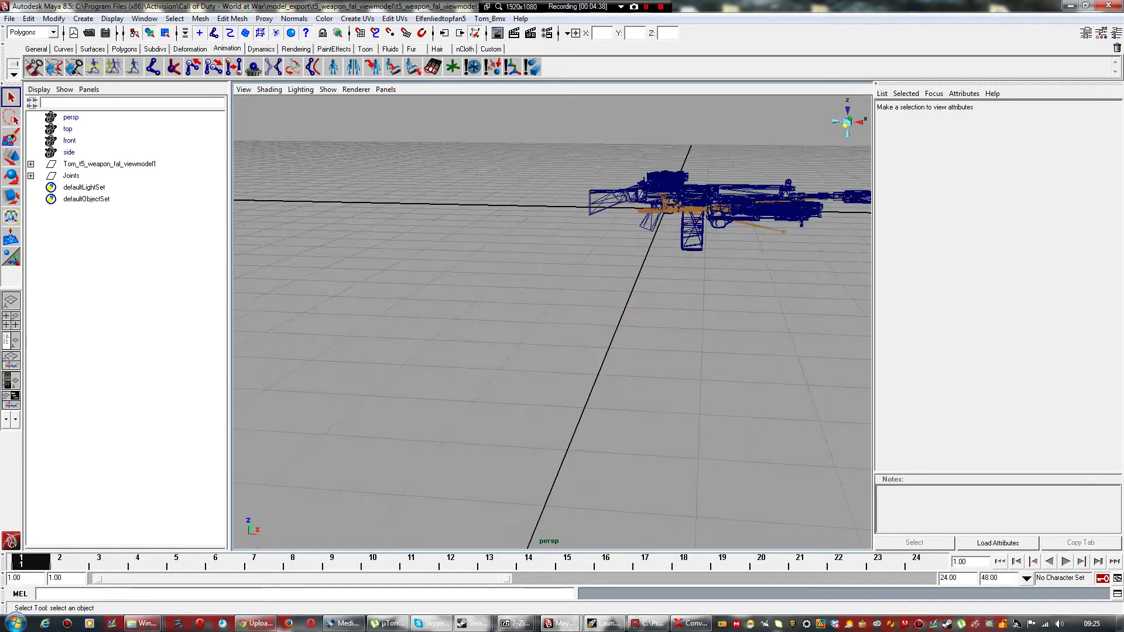
click(847, 123)
scroll(553, 322, up, 5)
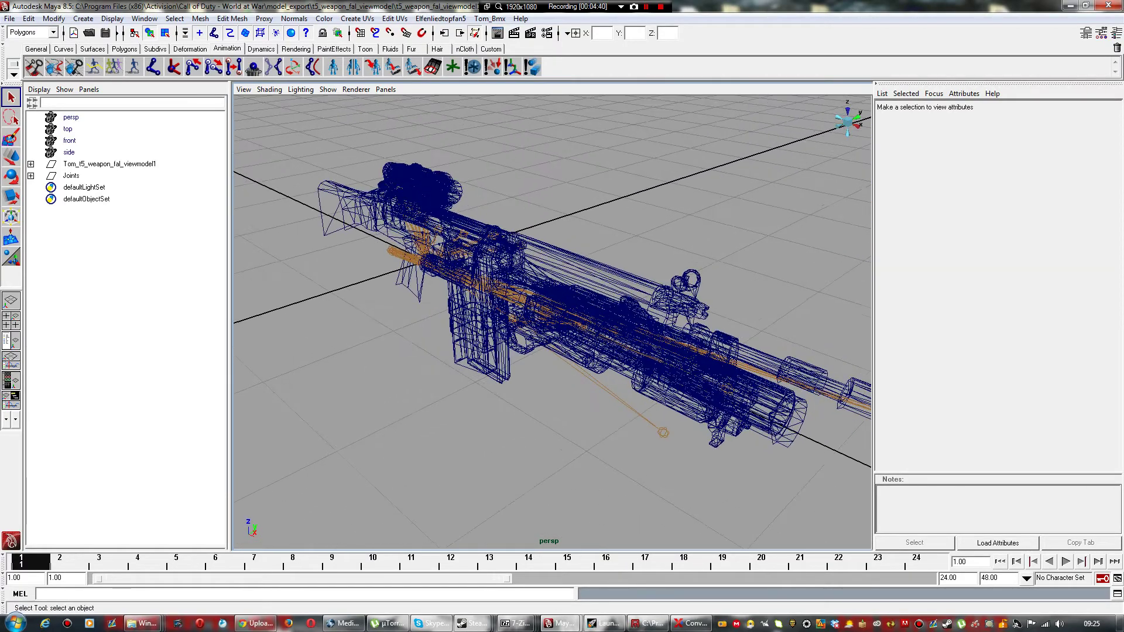
alt+drag(644, 304, 407, 267)
scroll(553, 322, down, 3)
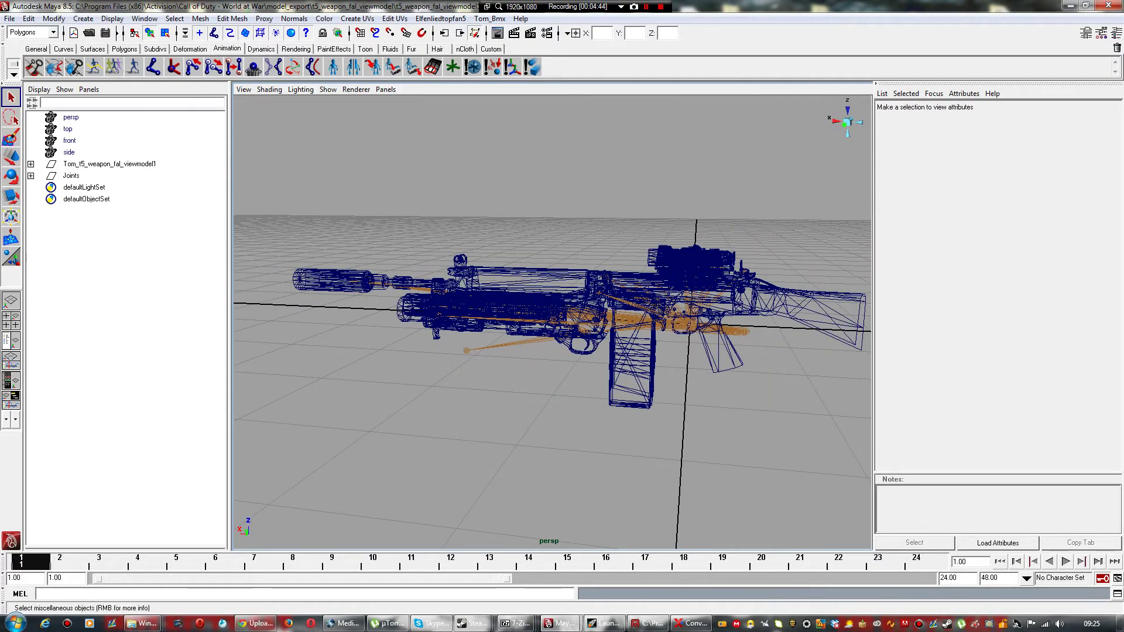
Step: Run the t5_weapon_fal_viewmodel1_bind script from the model's export folder on the open Maya scene to bind the meshes to the joints
drag(311, 6, 621, 43)
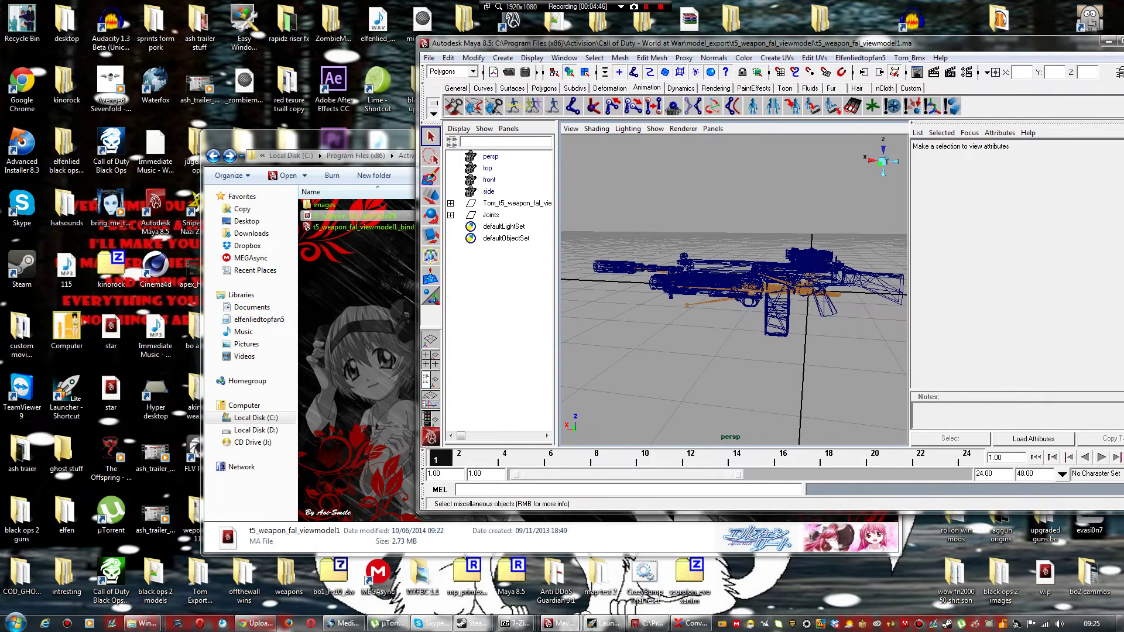
click(363, 227)
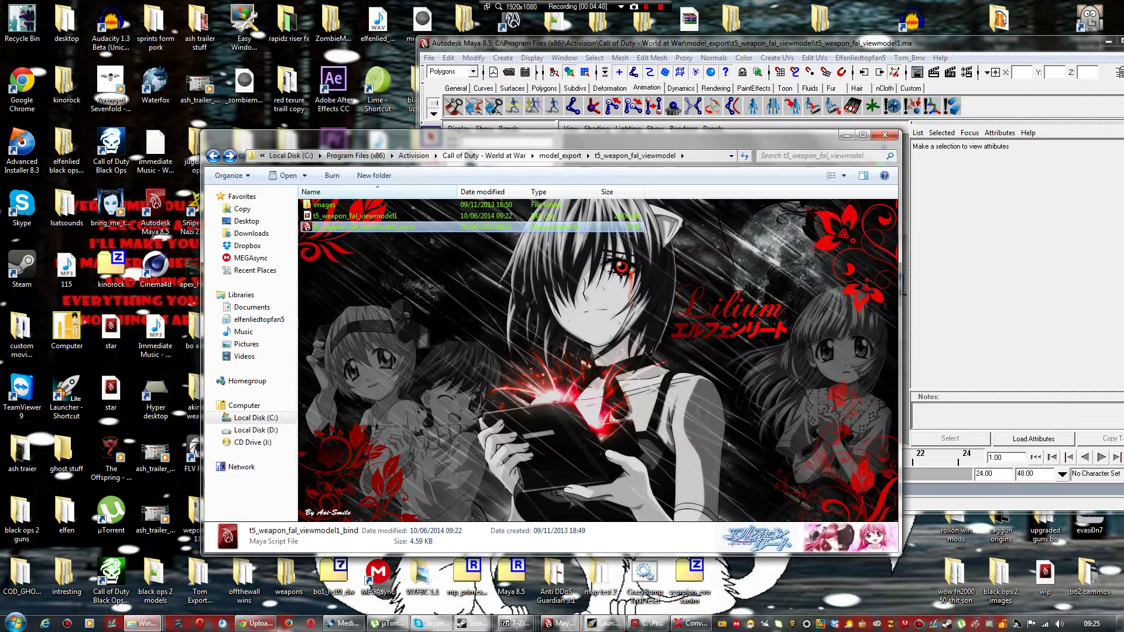
drag(363, 227, 901, 218)
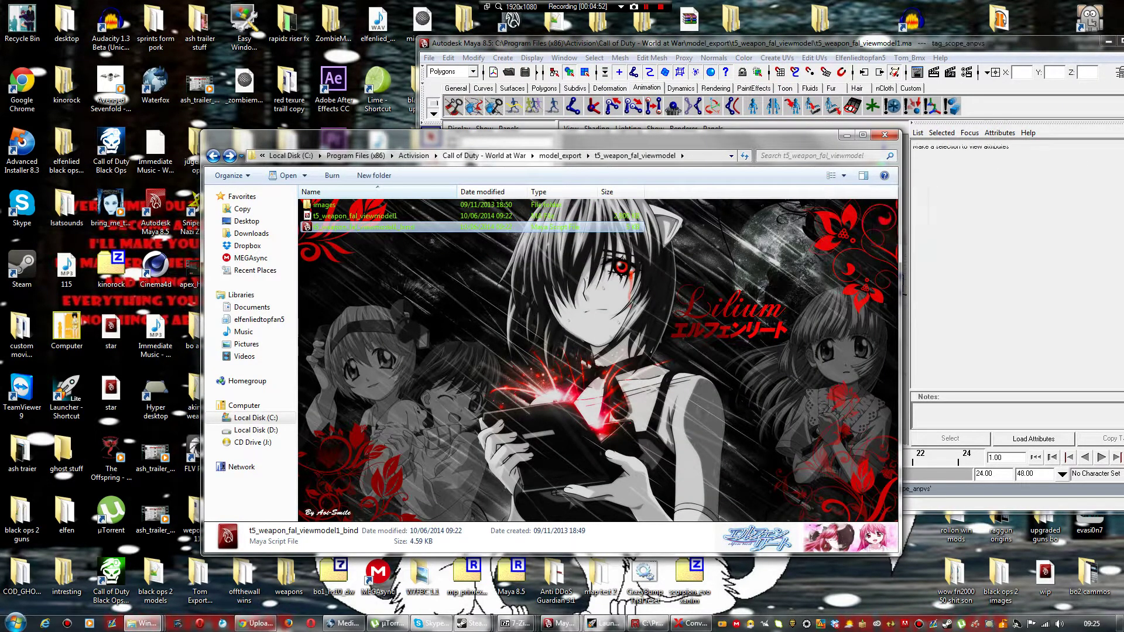
click(848, 135)
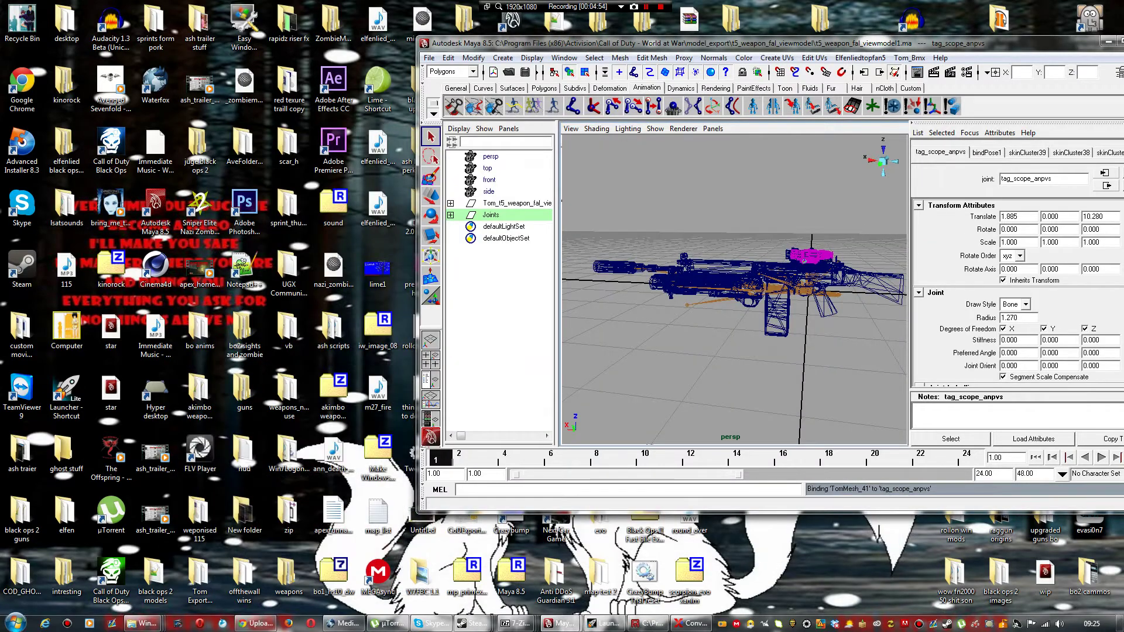
Step: Maximize the Maya window, select the parent joint j_gun to check the binding and clear the selection
scroll(735, 290, up, 5)
alt+middle_drag(819, 246, 721, 296)
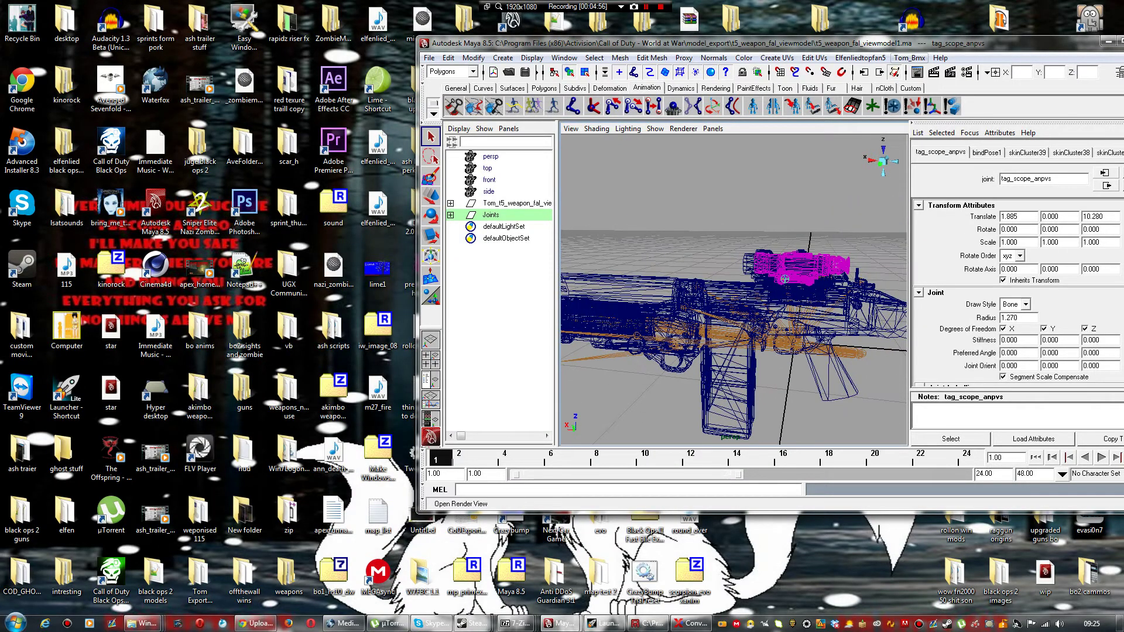
double_click(911, 43)
scroll(731, 282, down, 5)
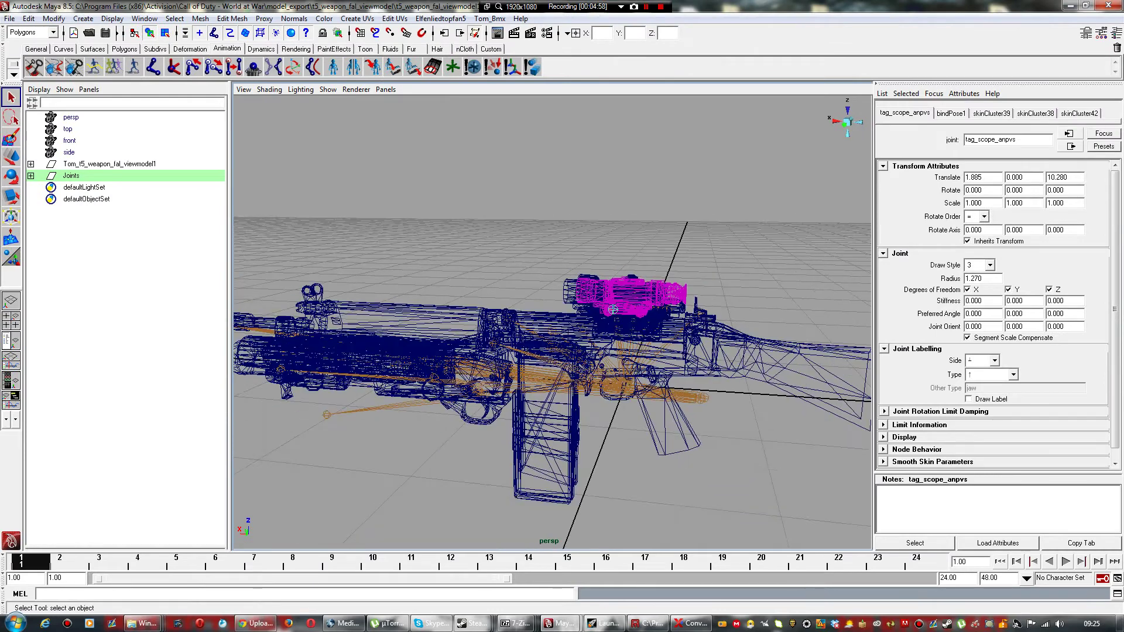
key(Up)
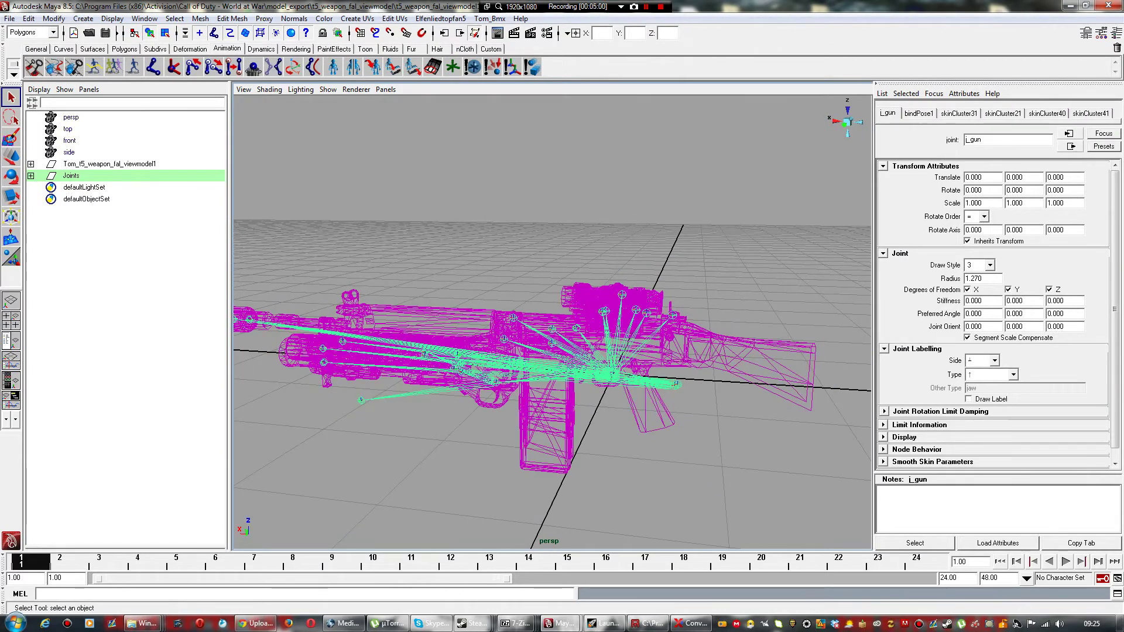
click(731, 281)
Step: Compare the rifle in smooth shaded, textured and wireframe display, ending in wireframe
key(5)
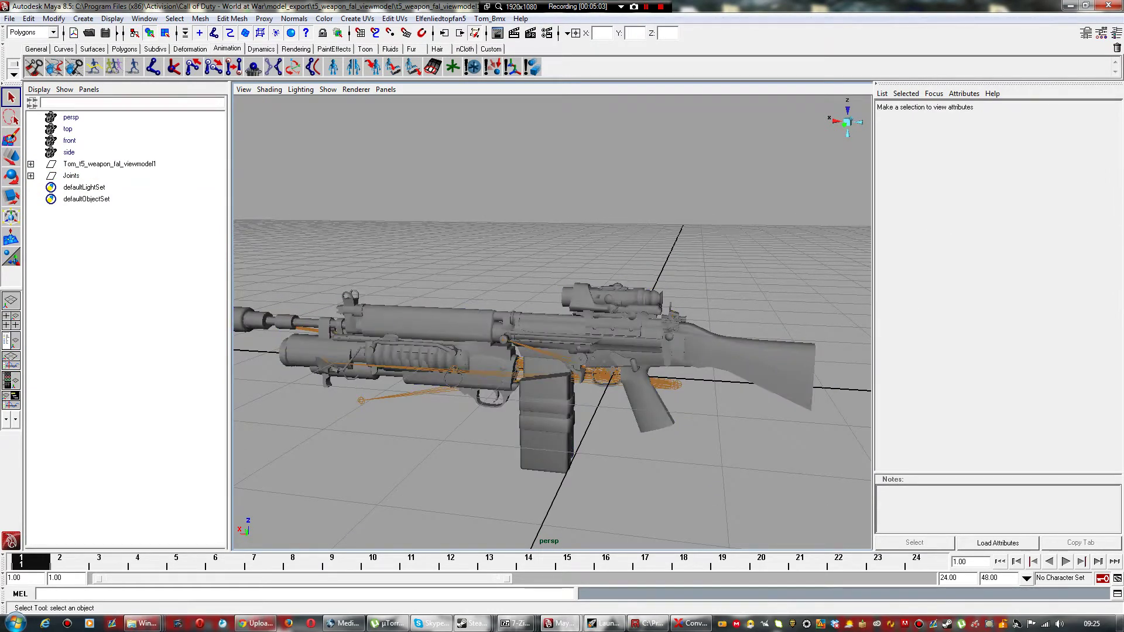
key(6)
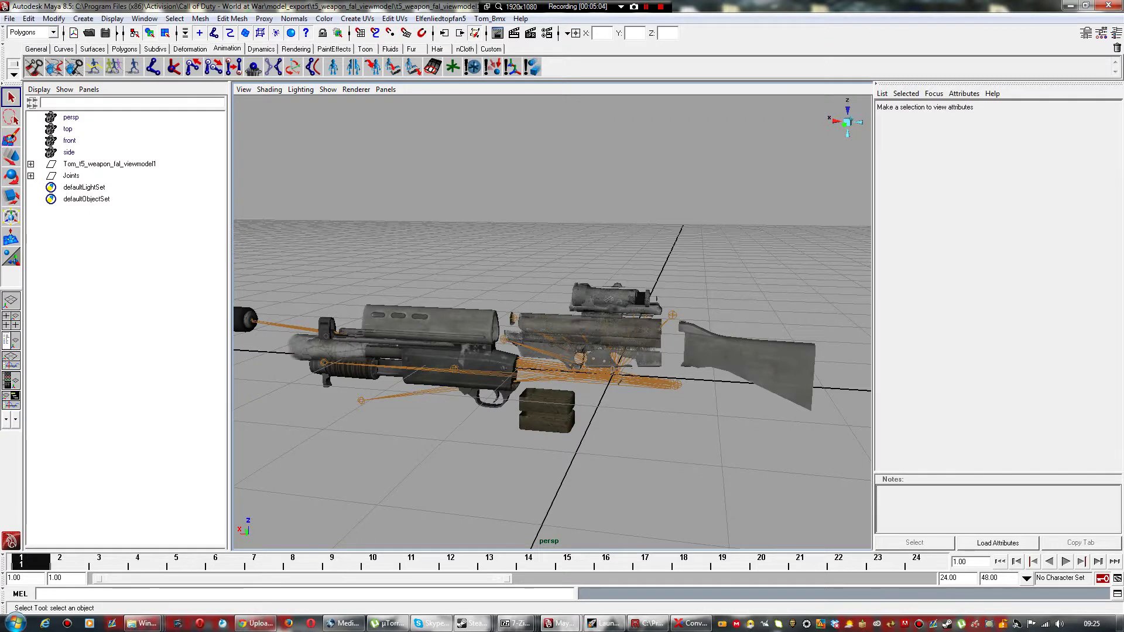
key(5)
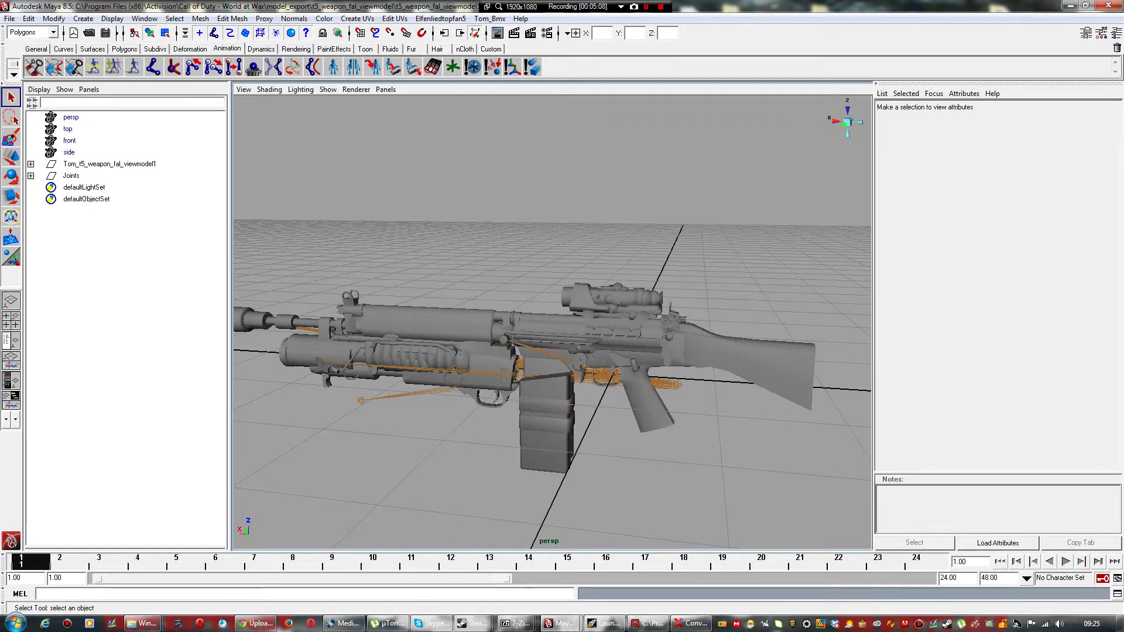
key(4)
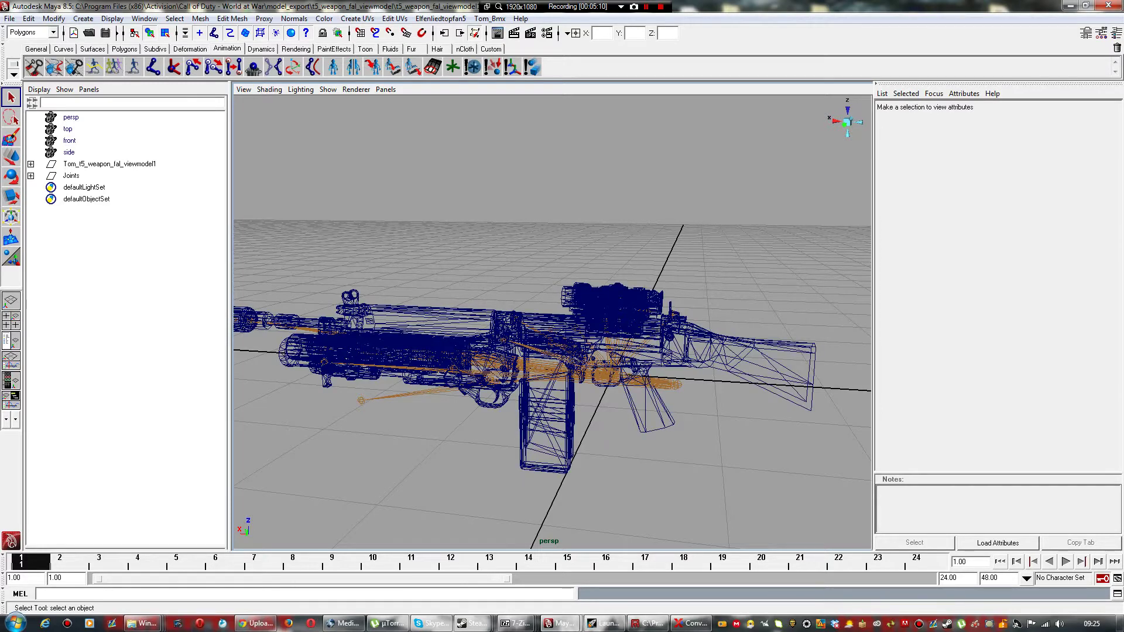
key(5)
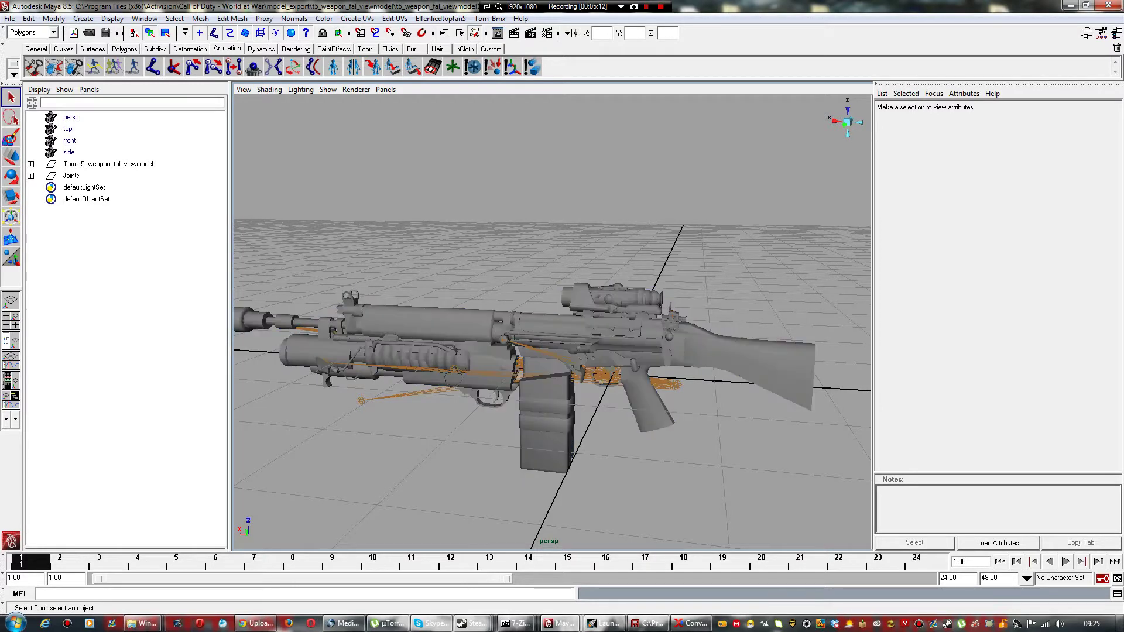
key(6)
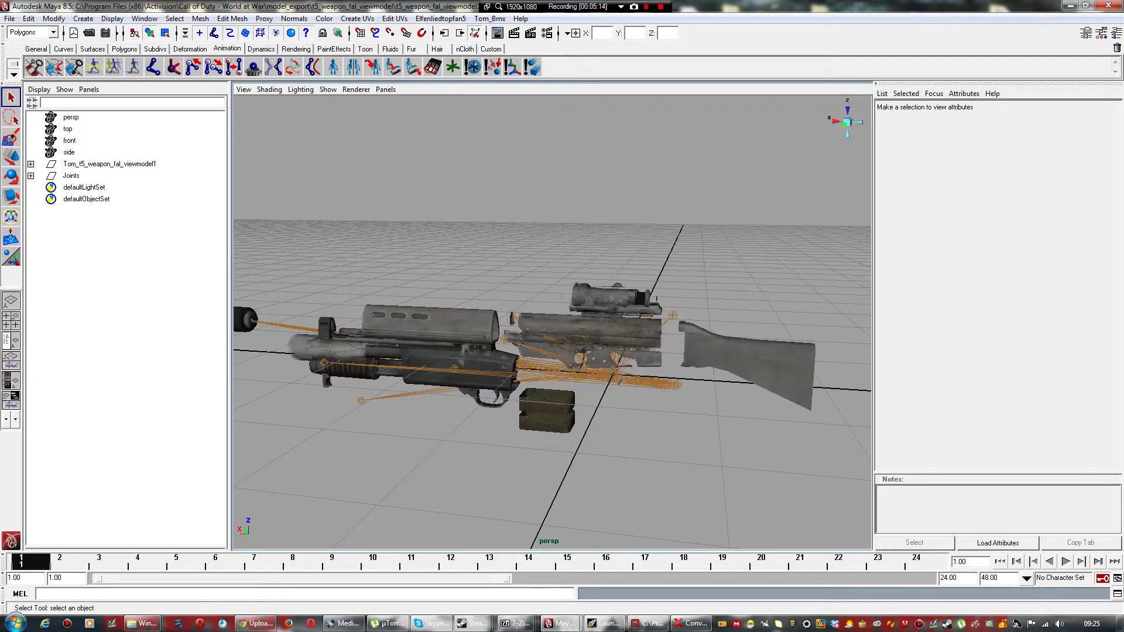
key(4)
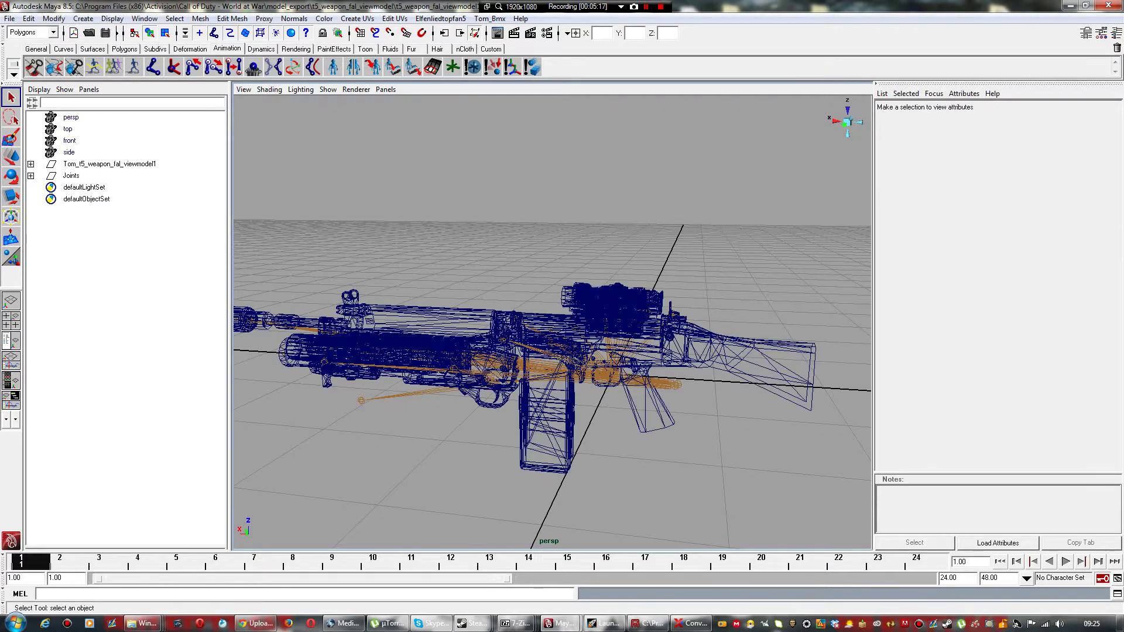
key(6)
key(5)
key(4)
Step: Try moving the j_gun joint up about 18.3 along Z and undo the move
key(w)
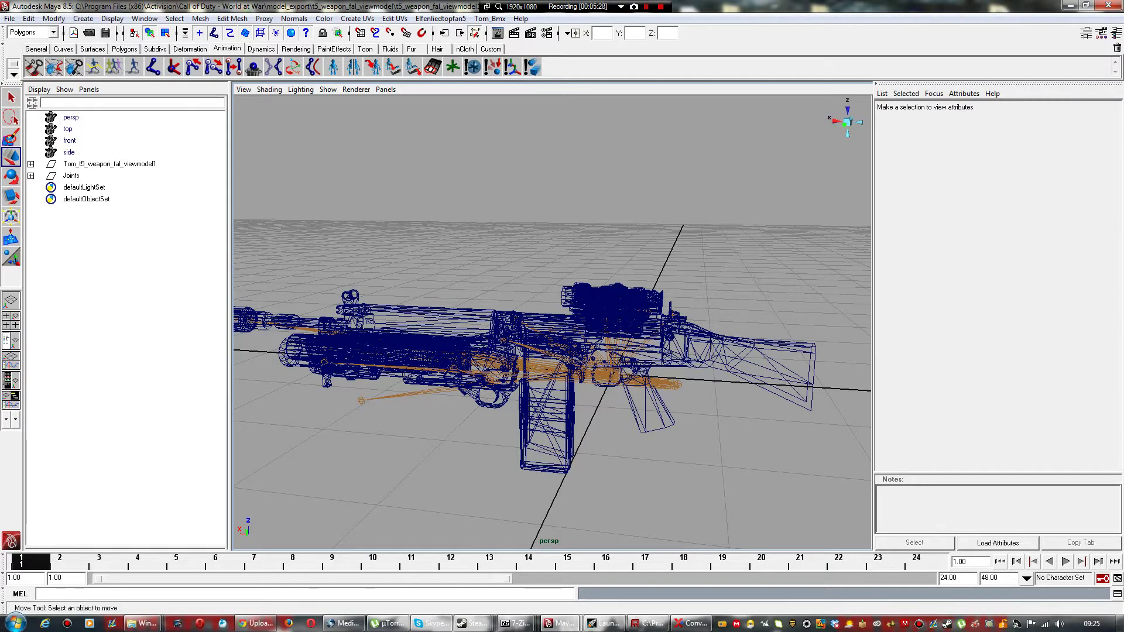
click(613, 375)
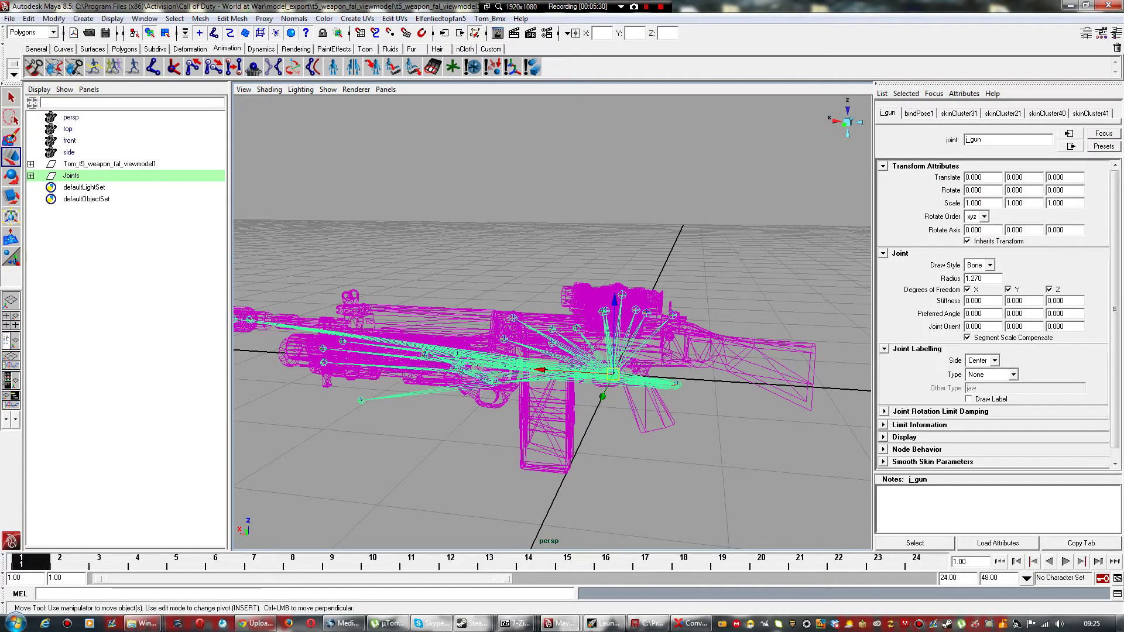
drag(615, 300, 616, 183)
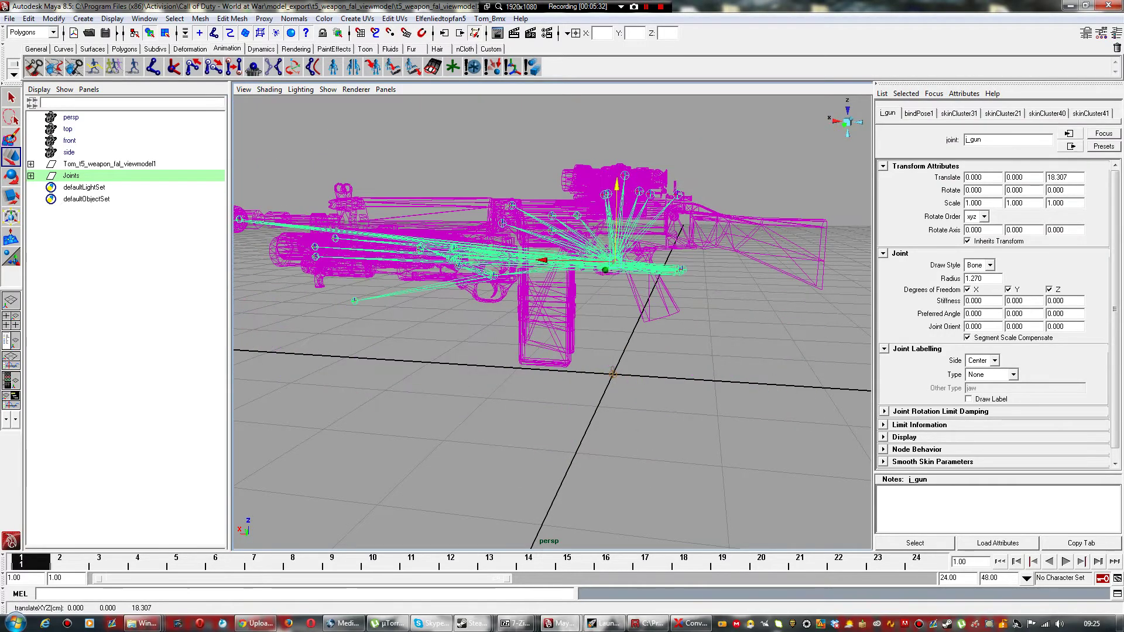
key(ctrl+z)
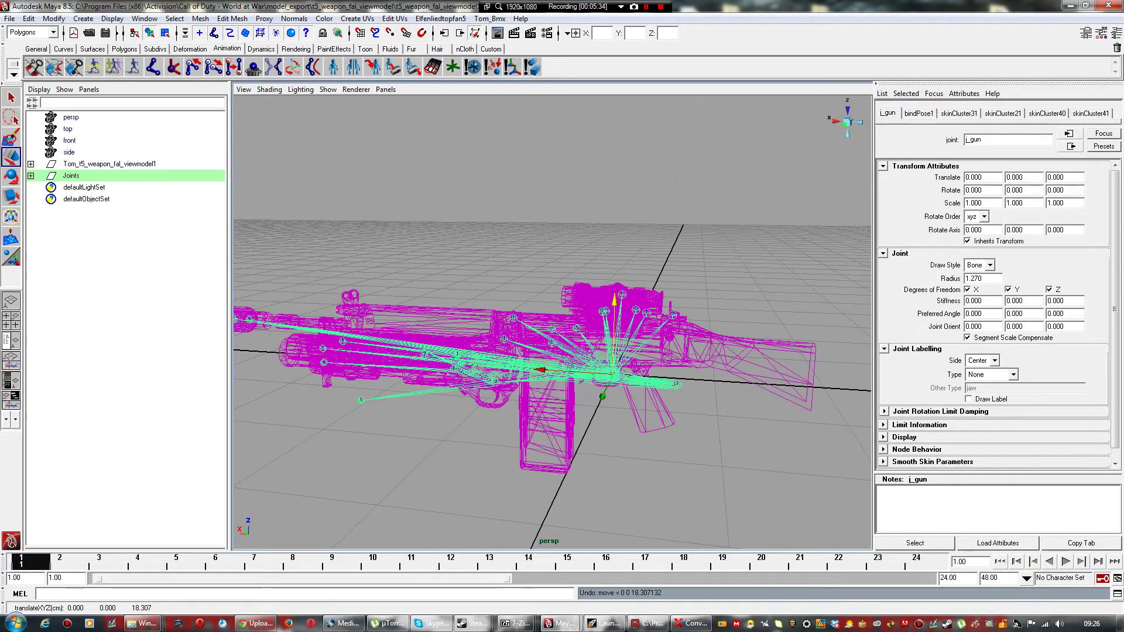
Step: Try rotating and uniformly scaling the whole rifle by its j_gun joint, and undo these transforms
key(e)
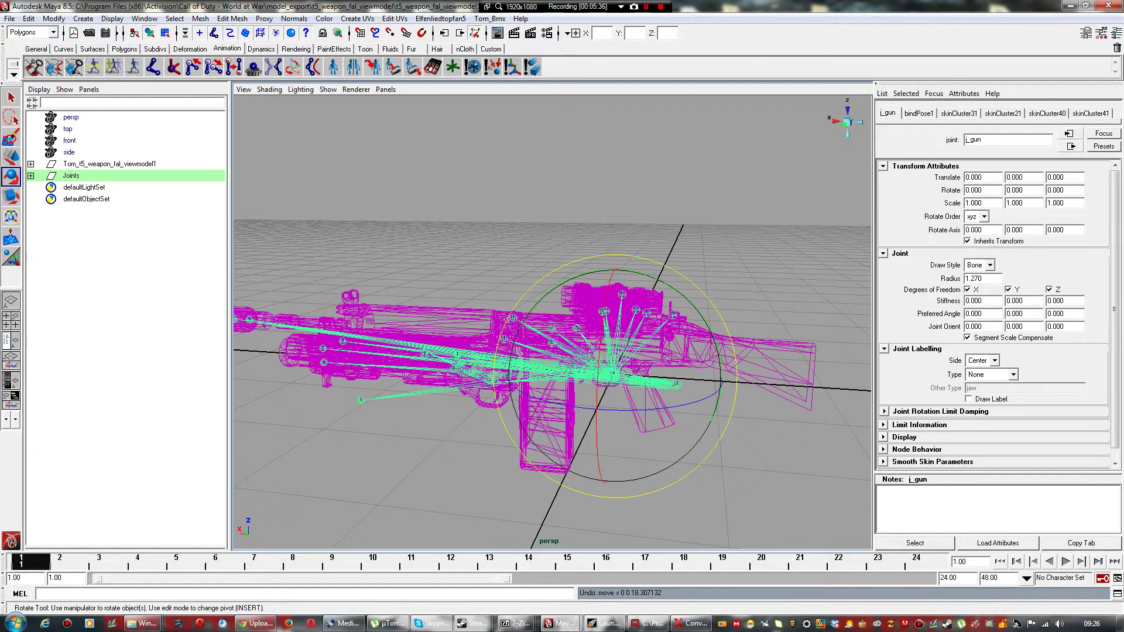
drag(650, 428, 536, 368)
key(ctrl+z)
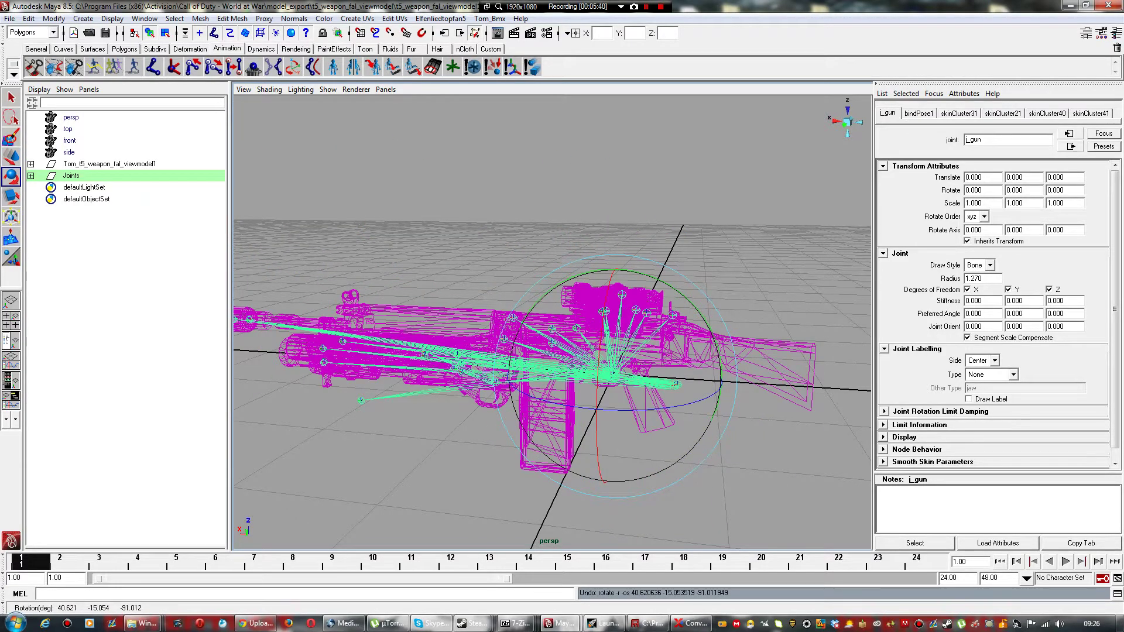
key(r)
drag(613, 375, 584, 375)
drag(613, 375, 647, 375)
key(ctrl+z)
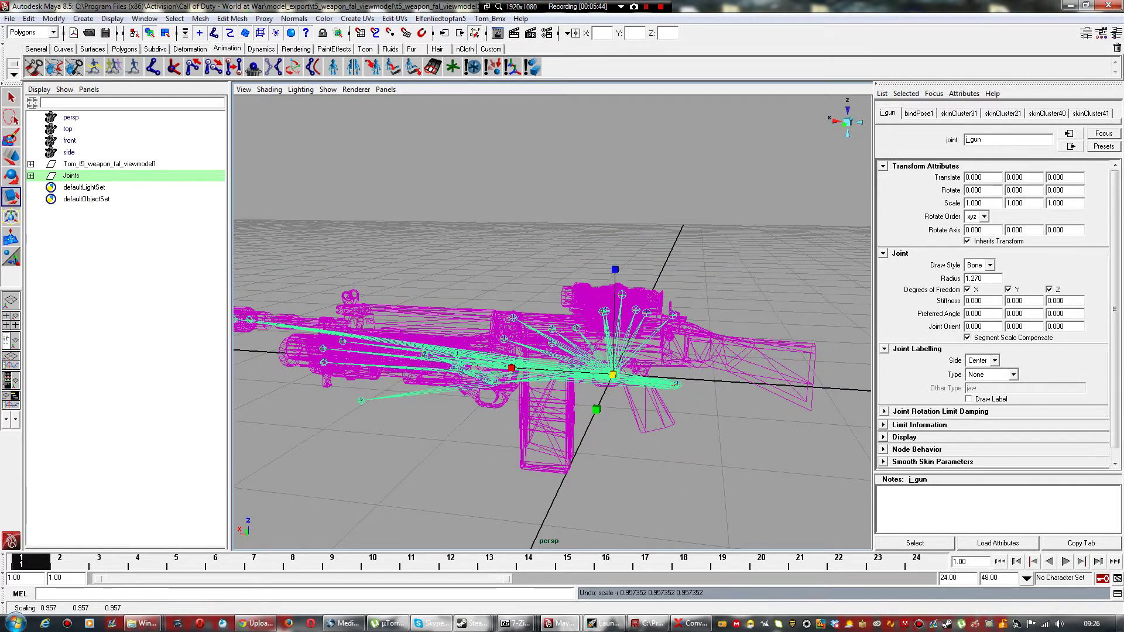
Step: Return to the Move tool, display the rifle smooth shaded and clear the j_gun selection
key(w)
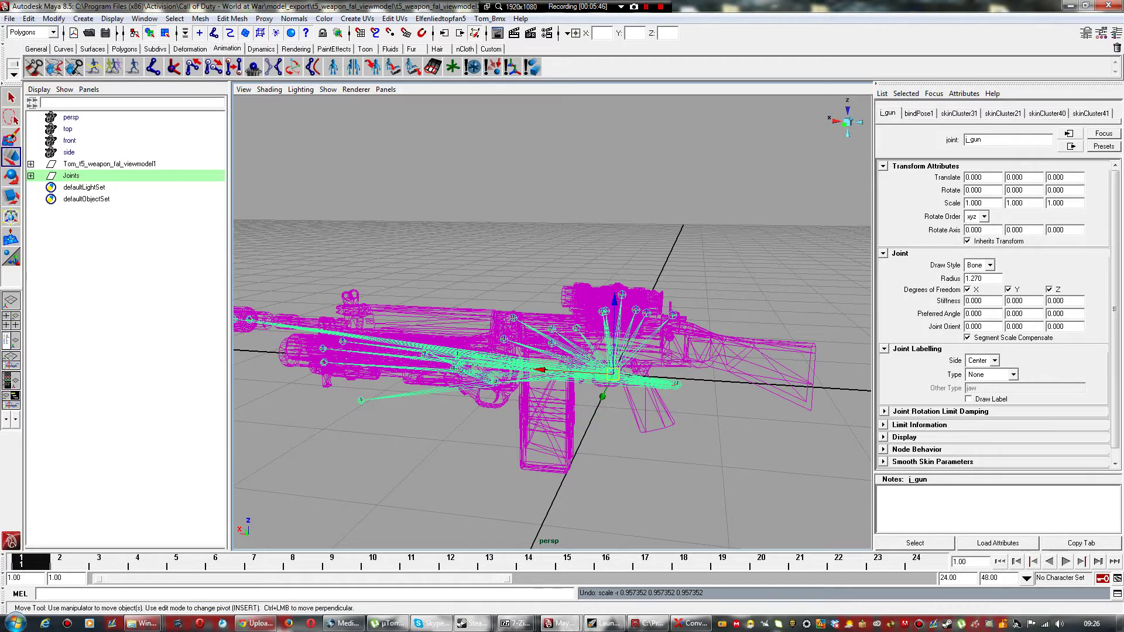
scroll(552, 322, up, 3)
scroll(552, 322, down, 1)
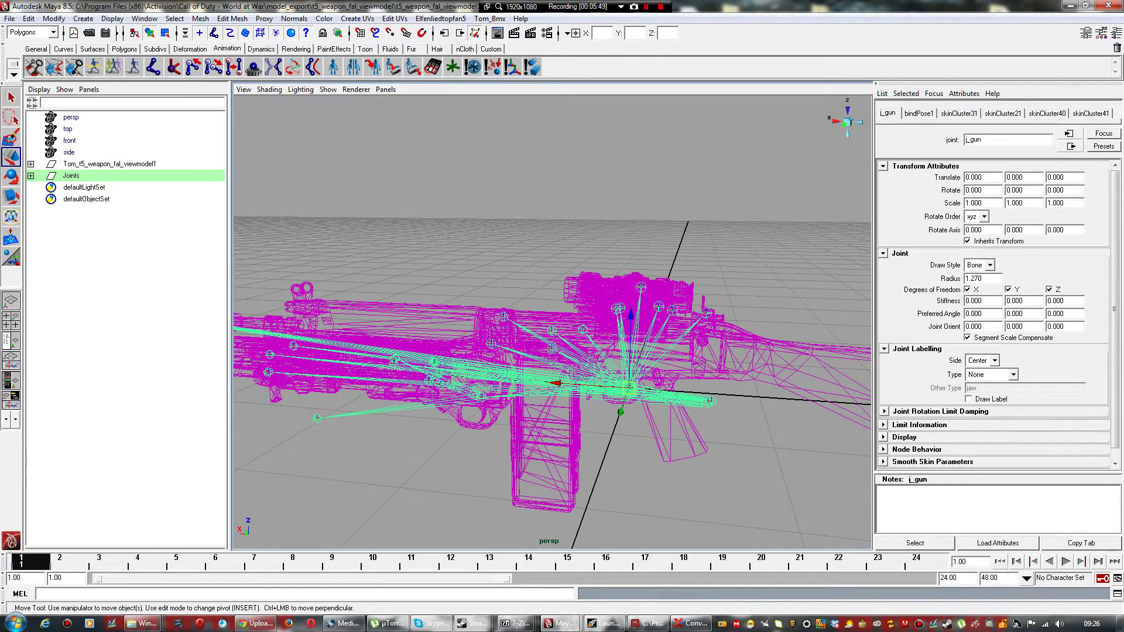
key(5)
click(469, 176)
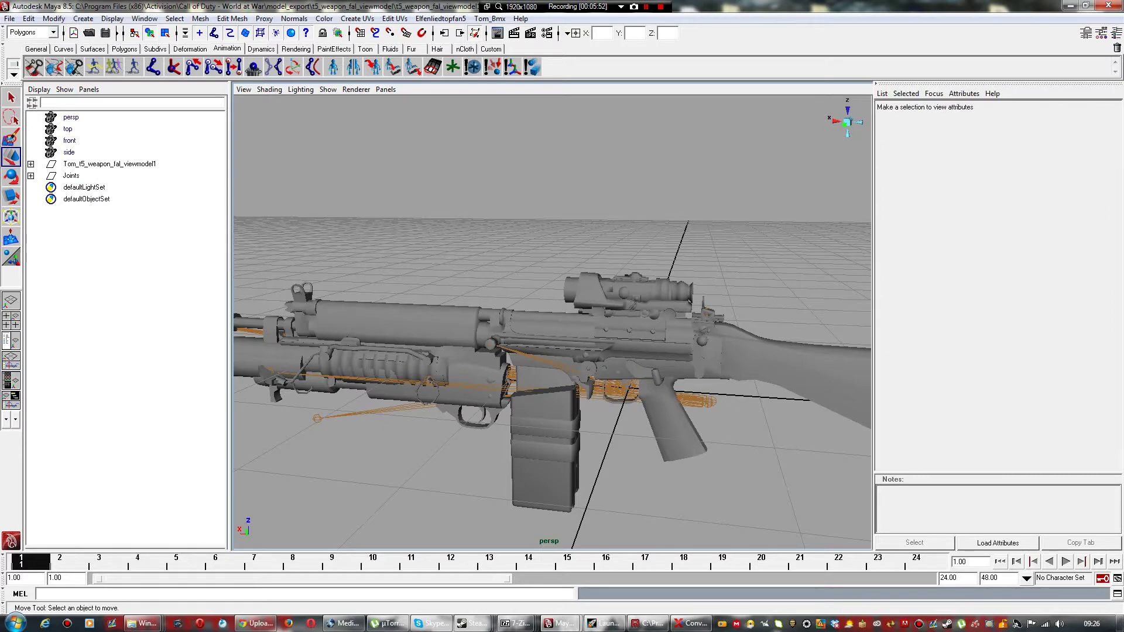
scroll(552, 322, down, 2)
Step: Delete the overlapping scope body meshes above the receiver, starting with TomMesh_38, and leave the open reflex sight in place
click(649, 299)
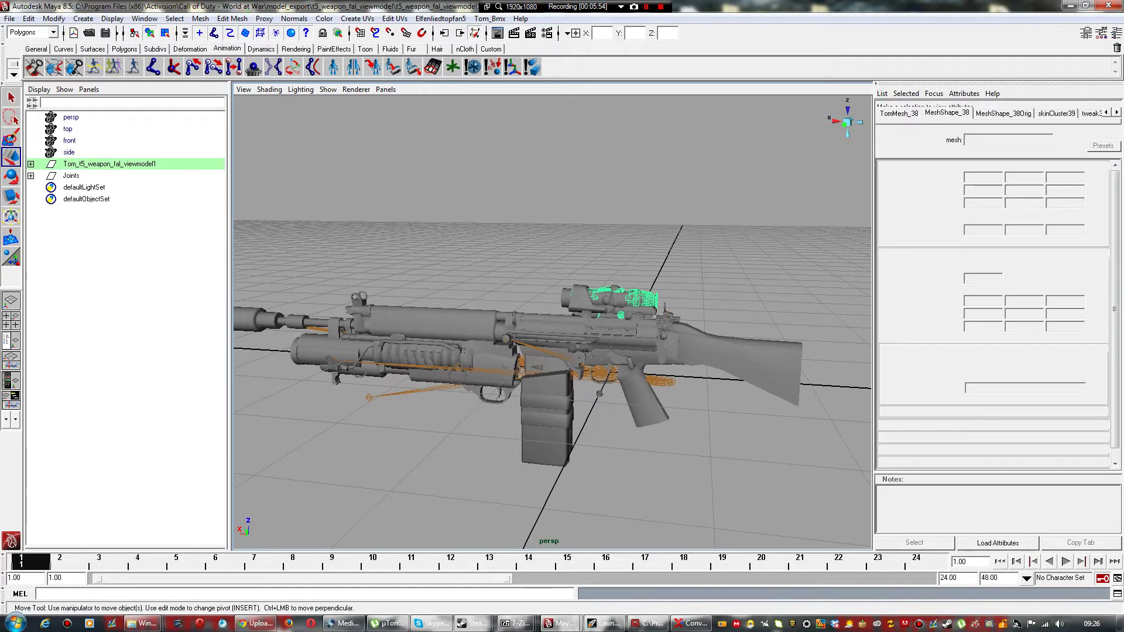
key(Delete)
click(607, 297)
key(Delete)
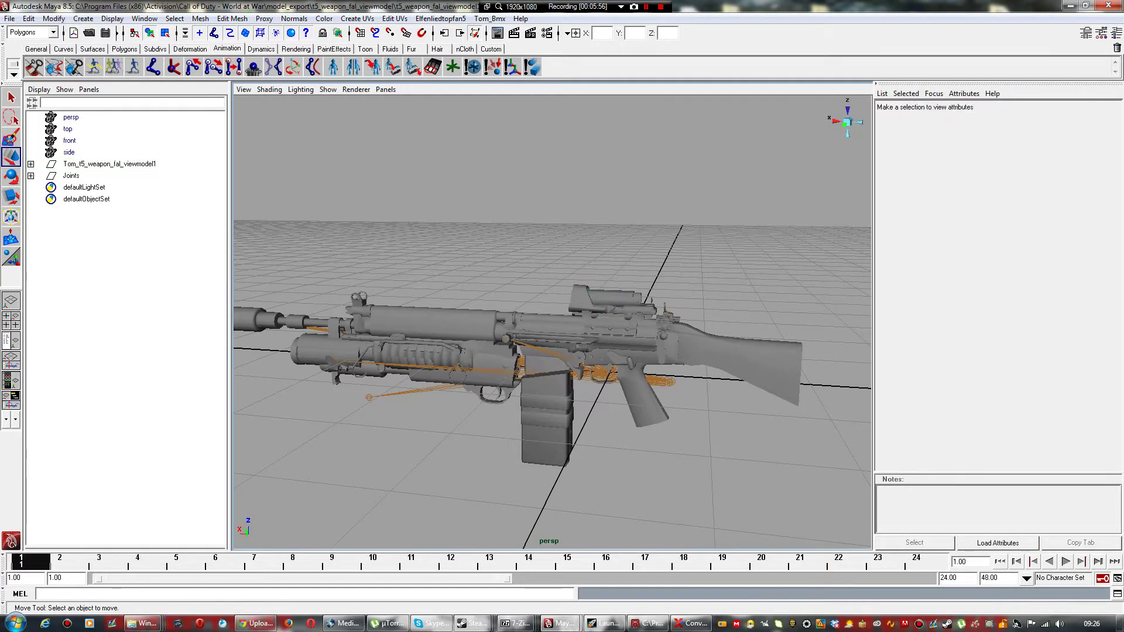
click(608, 299)
key(Delete)
click(615, 297)
key(Delete)
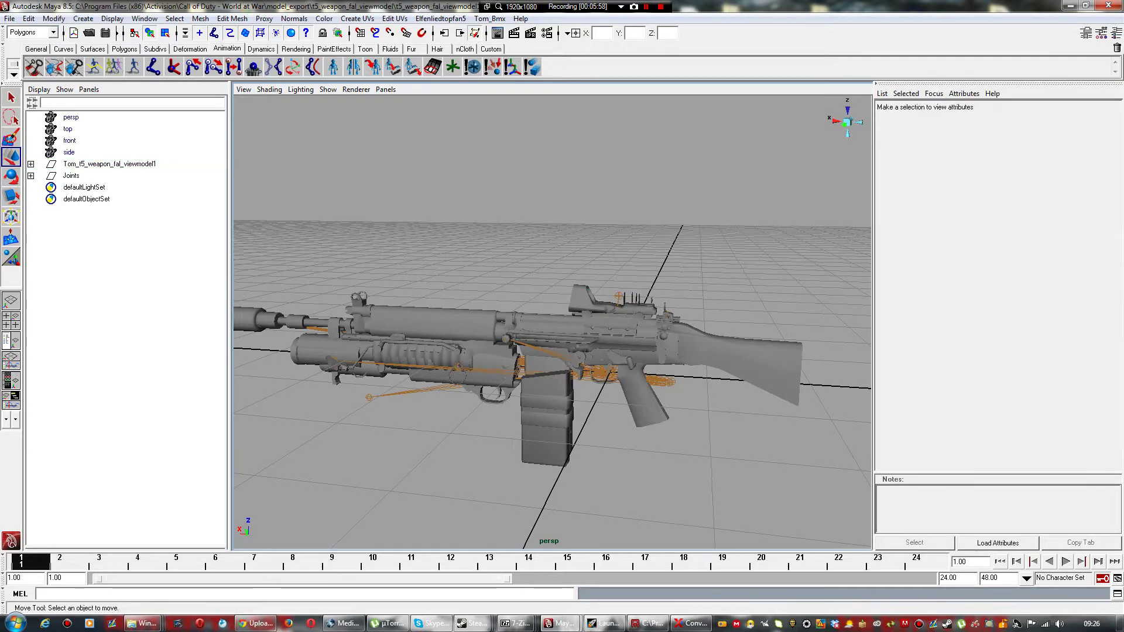
Step: Delete the small upright leftover scope pieces standing above the reflex sight, including TomMesh_37
click(618, 297)
key(Delete)
click(637, 298)
key(Delete)
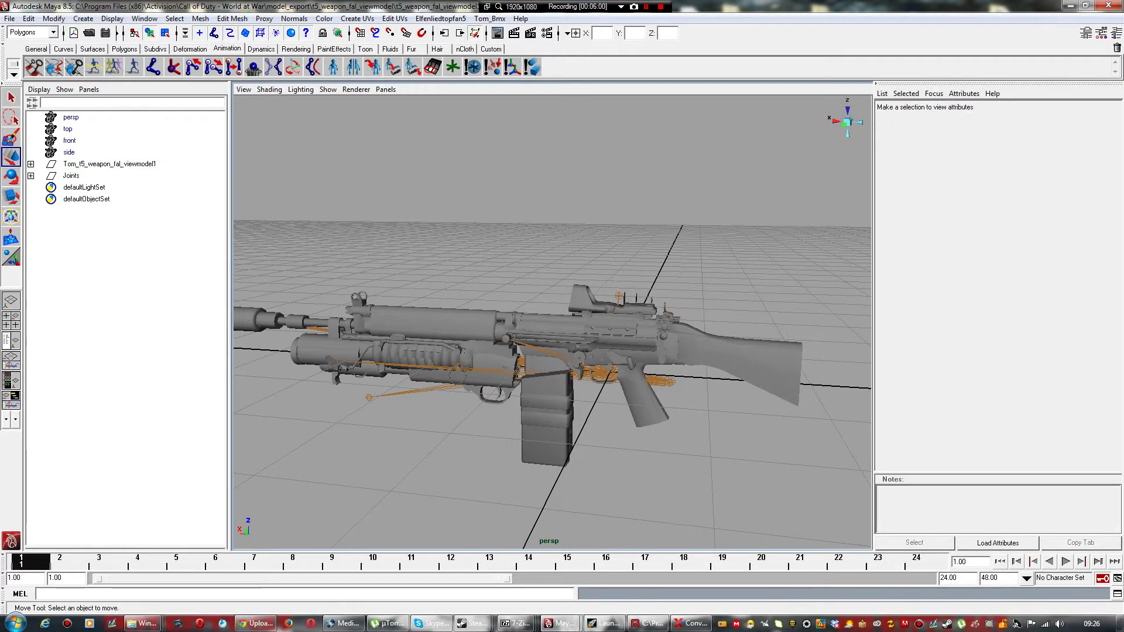
click(637, 299)
key(Delete)
click(644, 299)
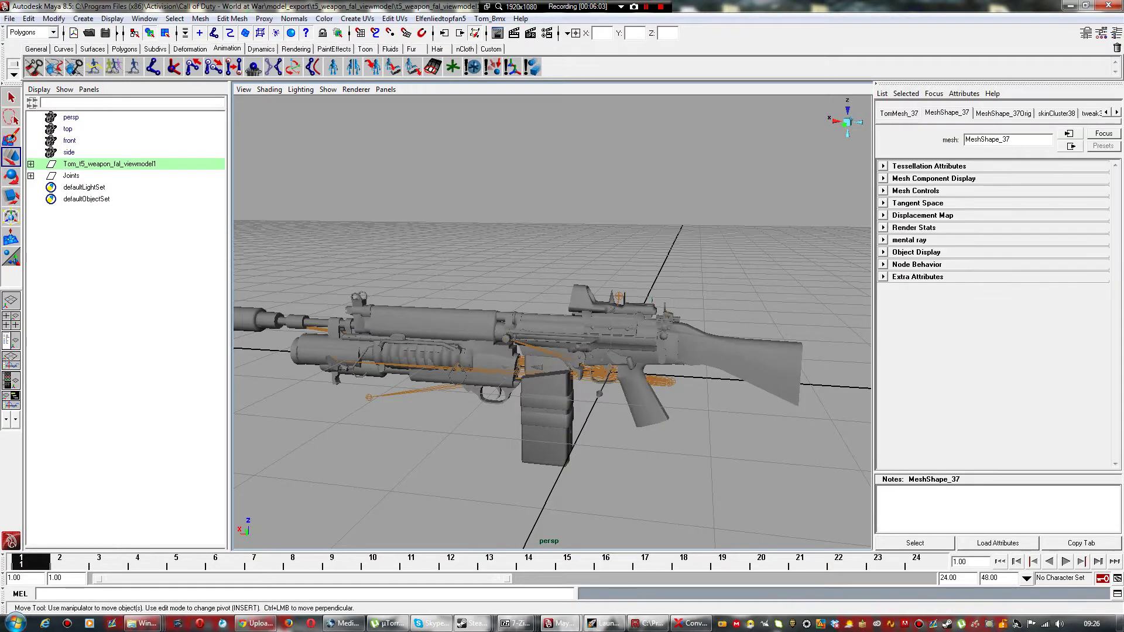
key(Delete)
click(652, 300)
key(Delete)
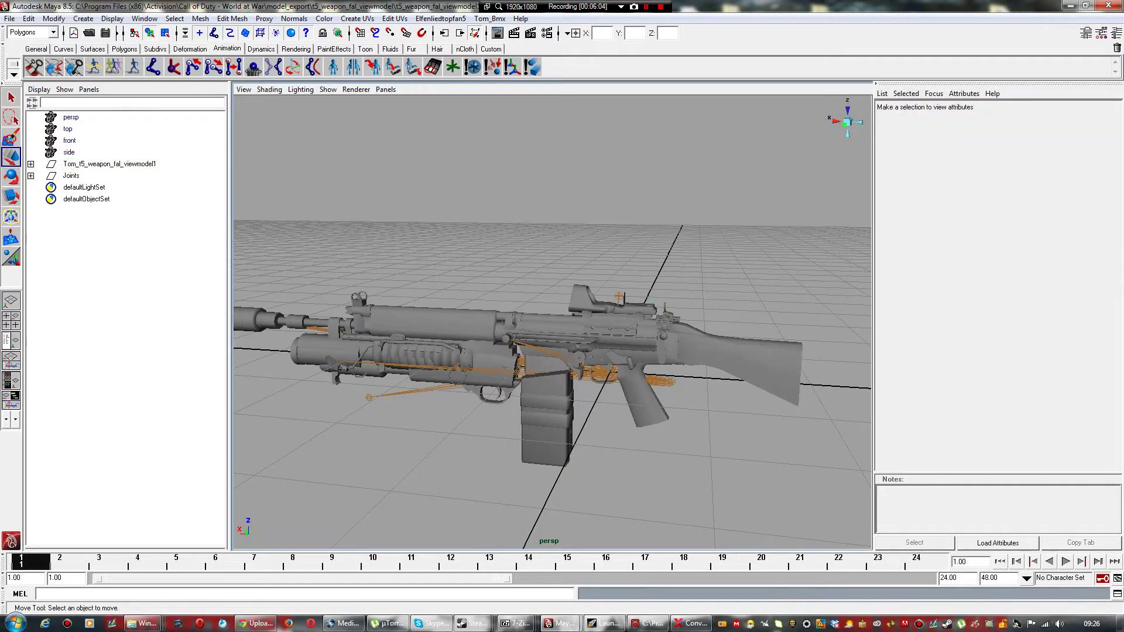
click(656, 302)
key(Delete)
Step: Delete the reflex sight body mesh TomMesh_33 from the top of the receiver
click(644, 310)
key(Delete)
key(ctrl+z)
click(625, 307)
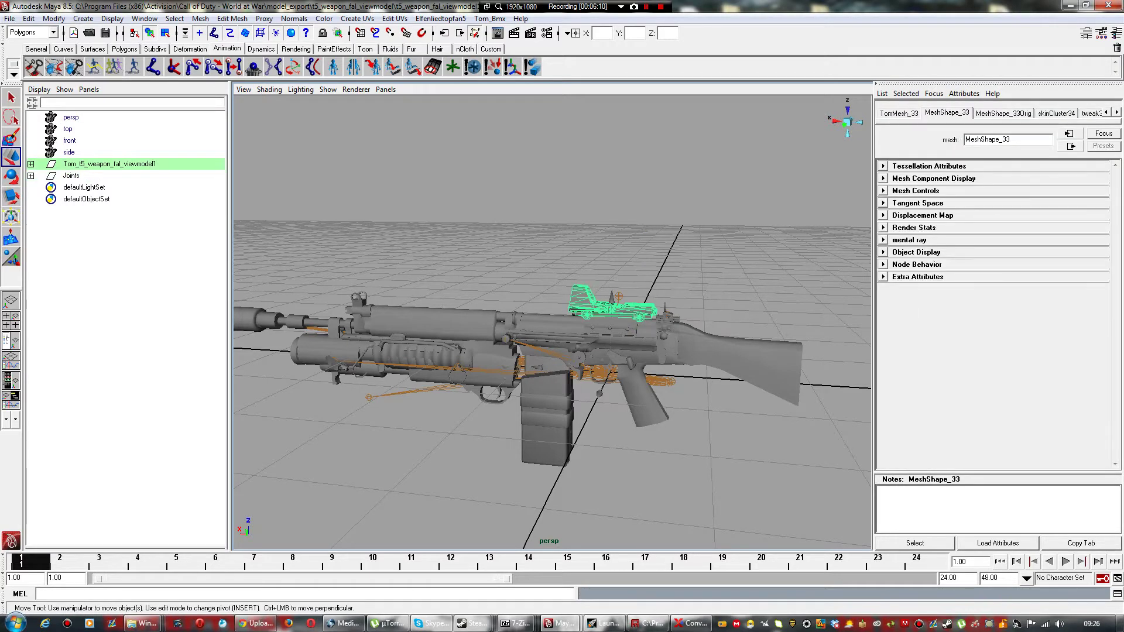
key(Delete)
Step: Delete the reflex sight's leftover lens meshes, including TomMesh_35, and the mounting rail TomMesh_31 on the receiver
click(579, 294)
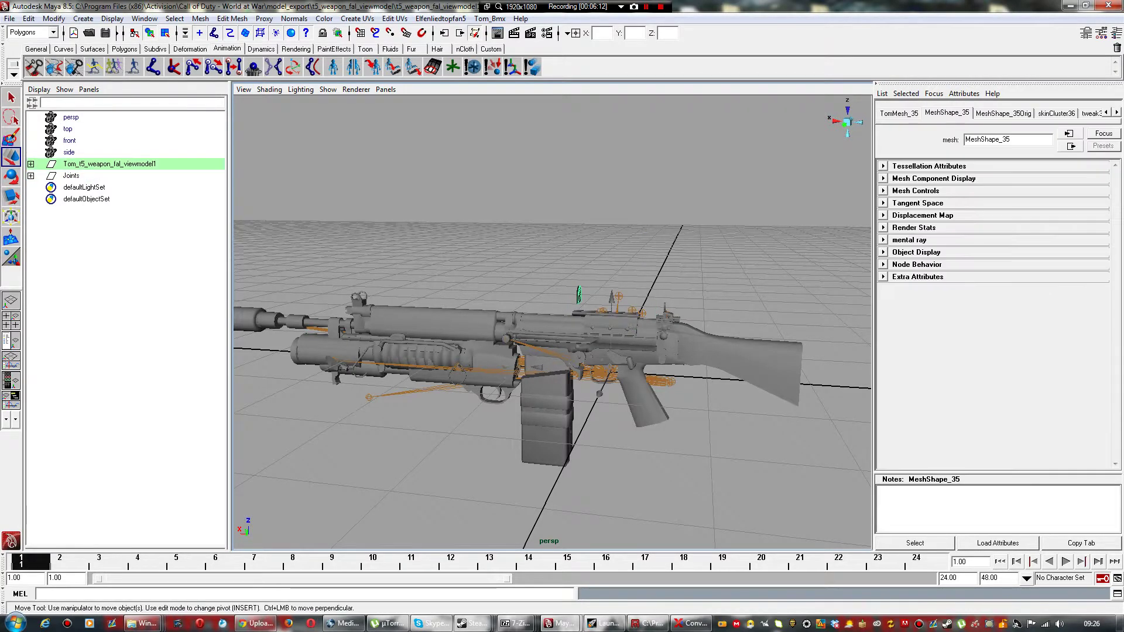
key(Delete)
click(578, 295)
key(Delete)
click(610, 320)
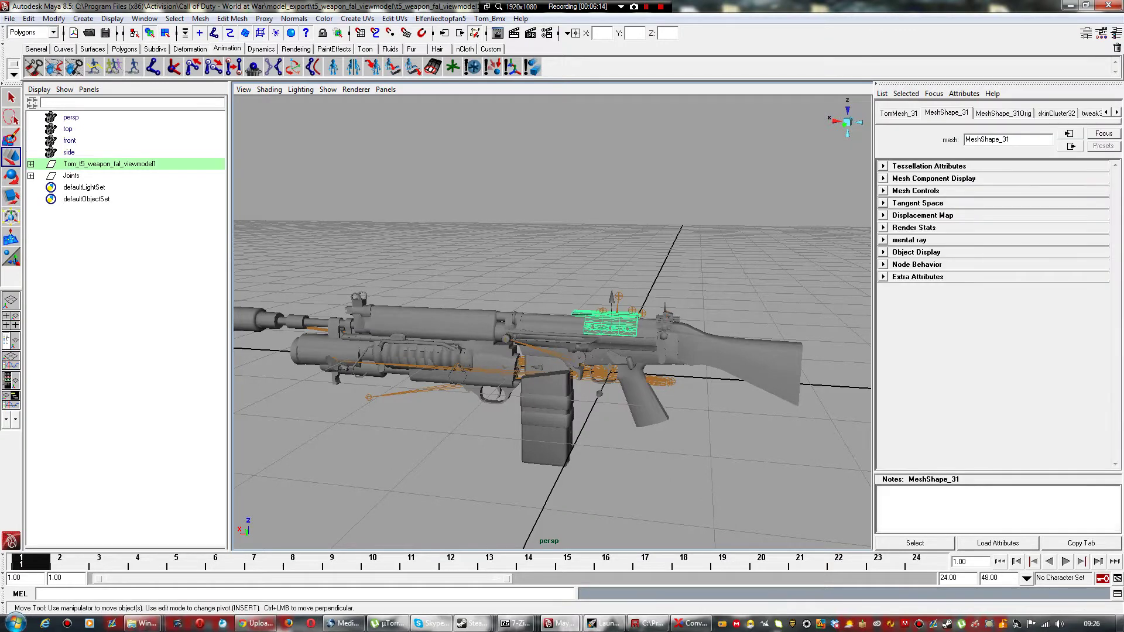
key(Delete)
Step: Delete the outer underbarrel launcher meshes below the handguard, including the launcher barrel and its ribbed grip
scroll(610, 321, up, 3)
scroll(610, 321, up, 4)
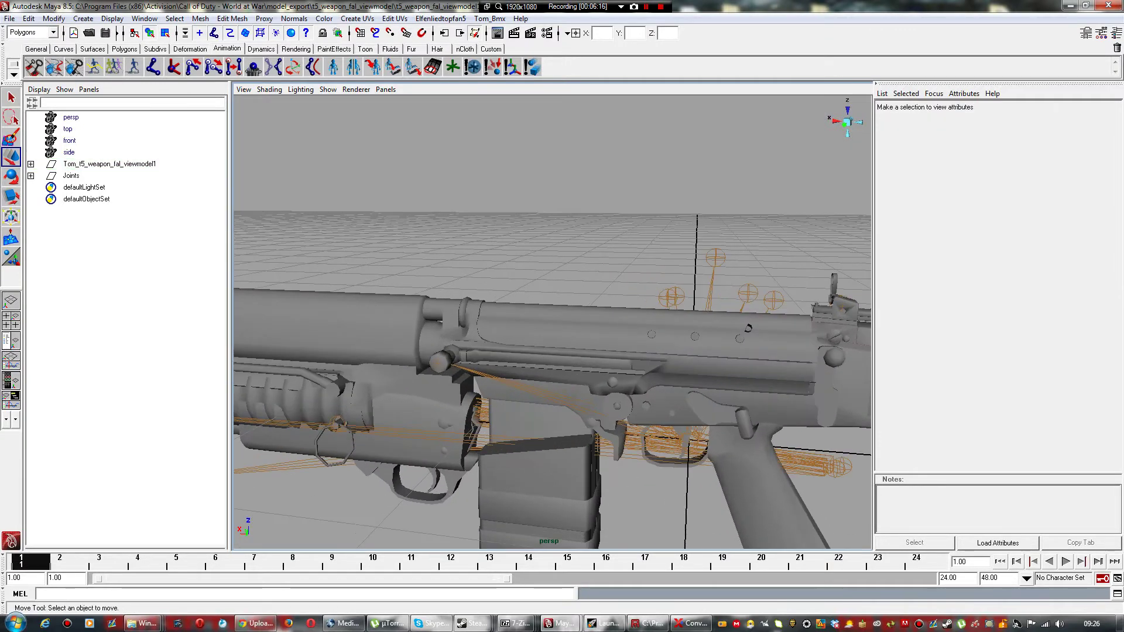
alt+drag(610, 321, 520, 317)
alt+drag(531, 459, 585, 450)
alt+middle_drag(457, 410, 647, 417)
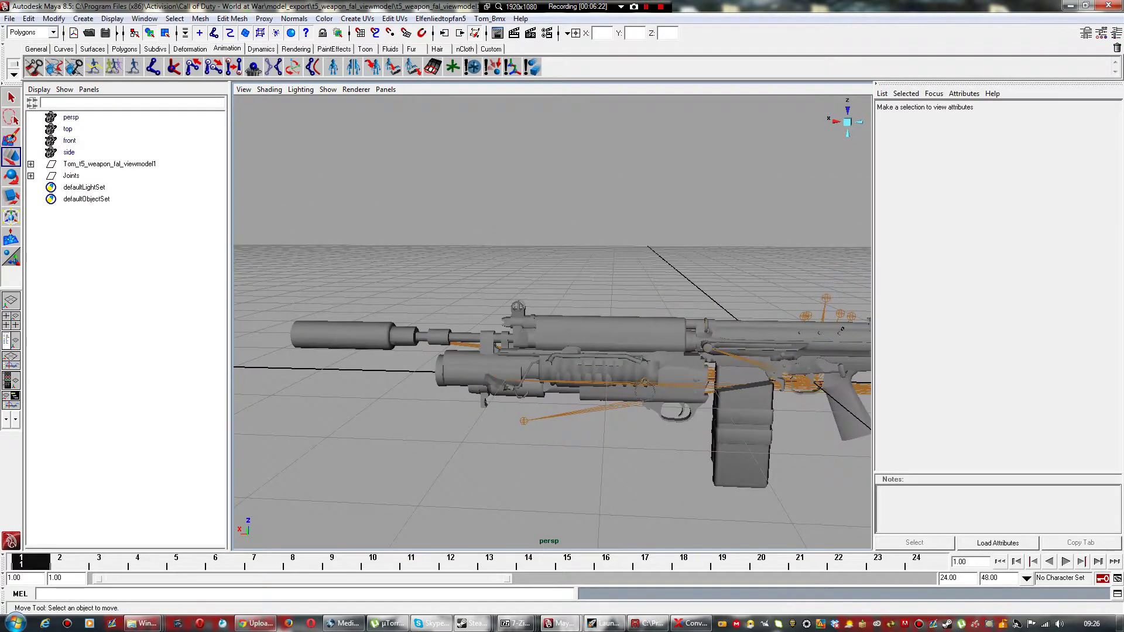
click(480, 370)
key(Delete)
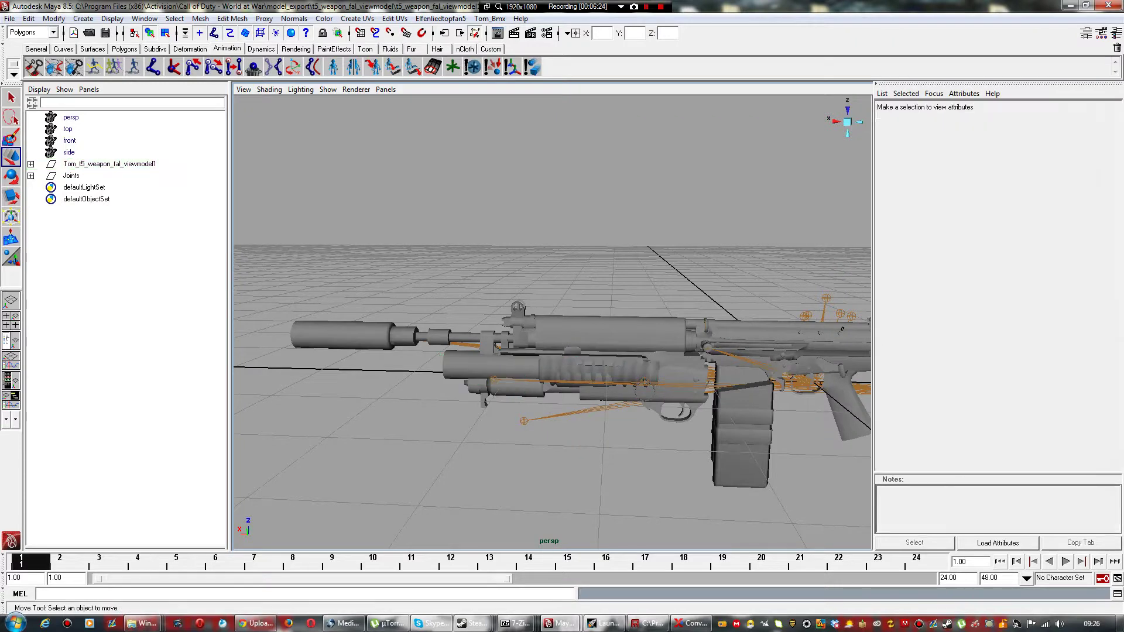
click(492, 369)
key(Delete)
click(489, 383)
key(Delete)
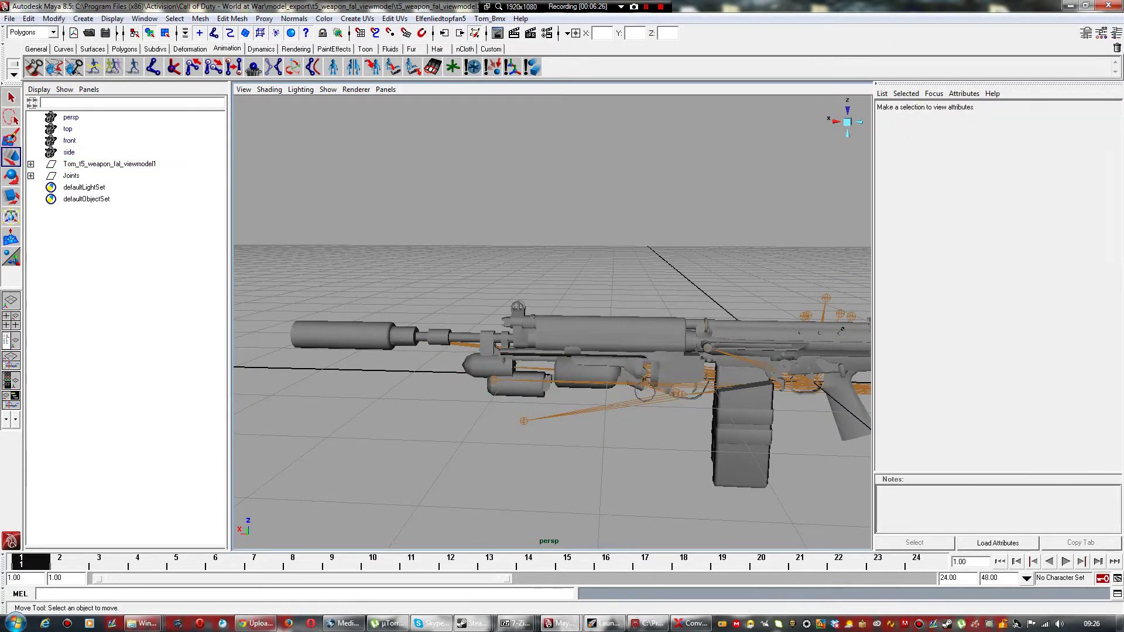
Step: Delete the underbarrel flamethrower's nozzle, the small cylinder beneath it and the larger bottle below the handguard
click(505, 363)
key(Delete)
click(518, 384)
key(Delete)
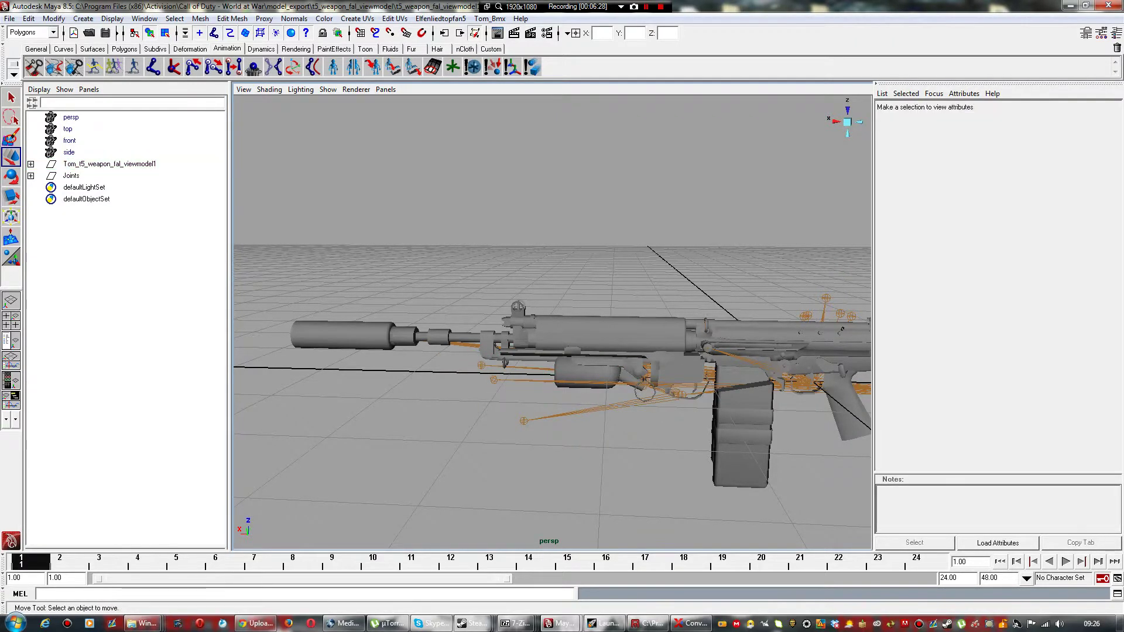
click(586, 374)
key(Delete)
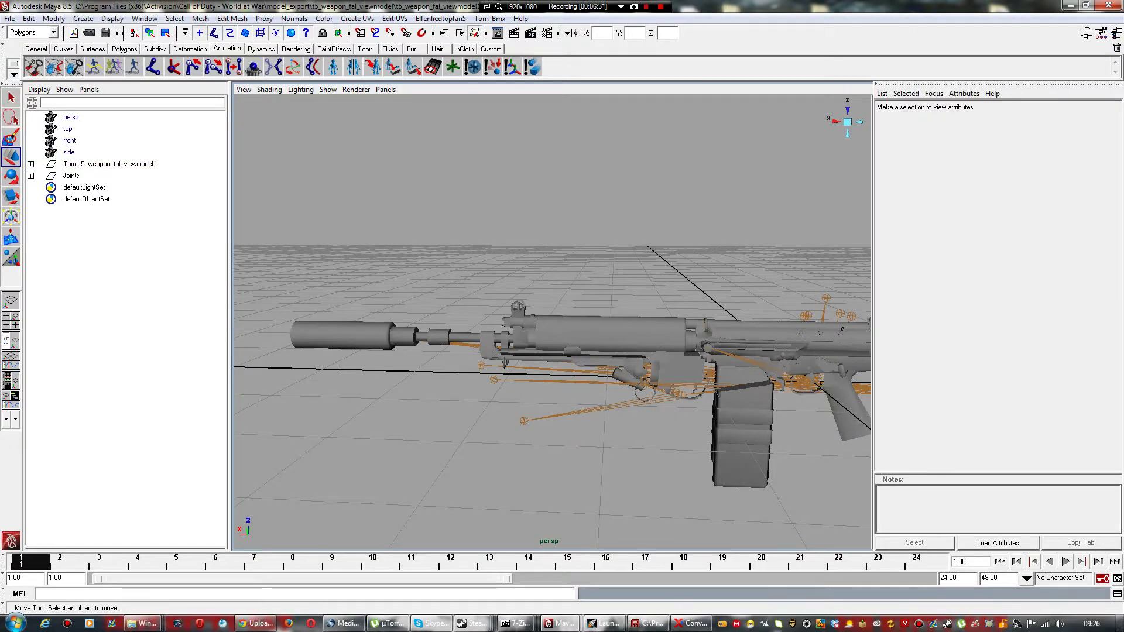
Step: Delete the ring mesh TomMesh_12 and the angled leftover piece beside it under the handguard
click(541, 369)
click(542, 381)
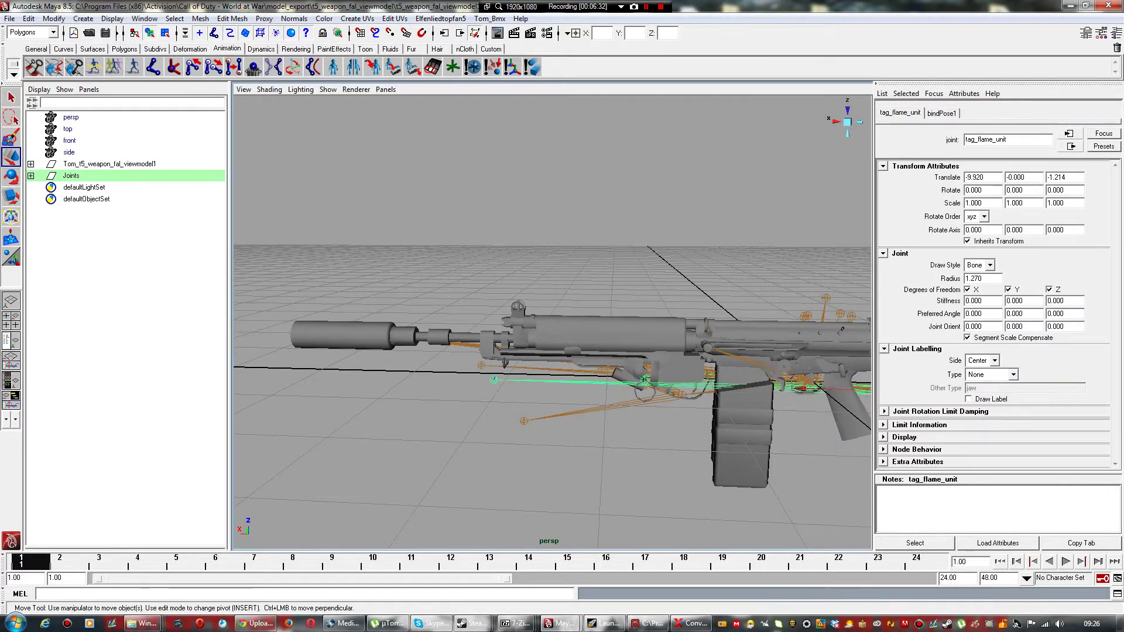
scroll(542, 381, up, 4)
alt+drag(542, 381, 574, 359)
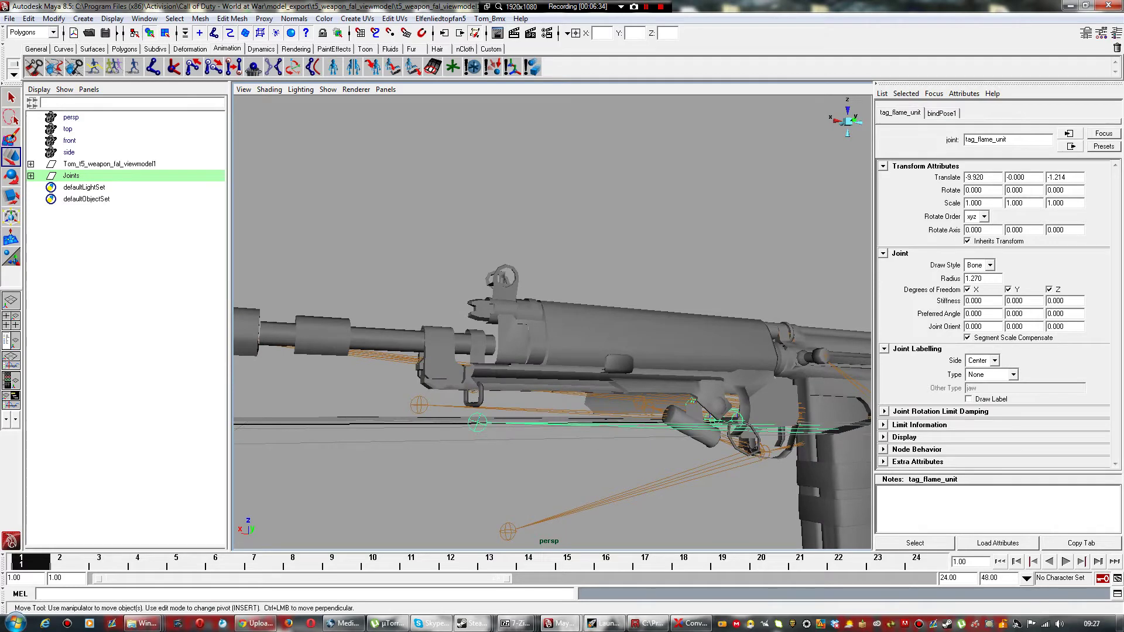
click(608, 500)
alt+drag(609, 500, 469, 495)
click(584, 462)
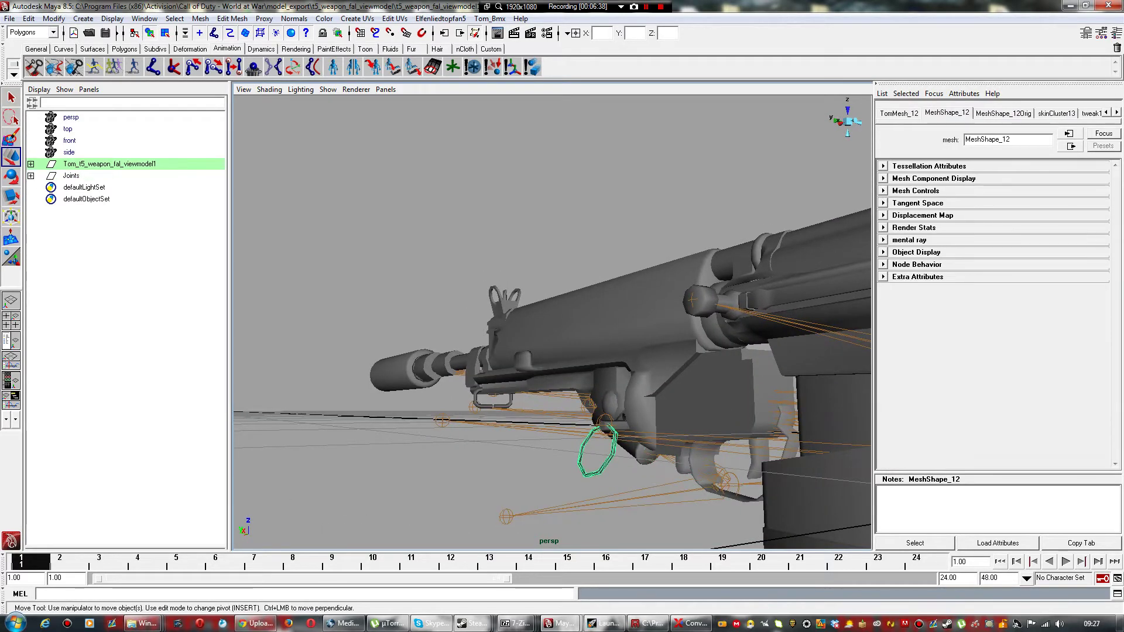
key(Delete)
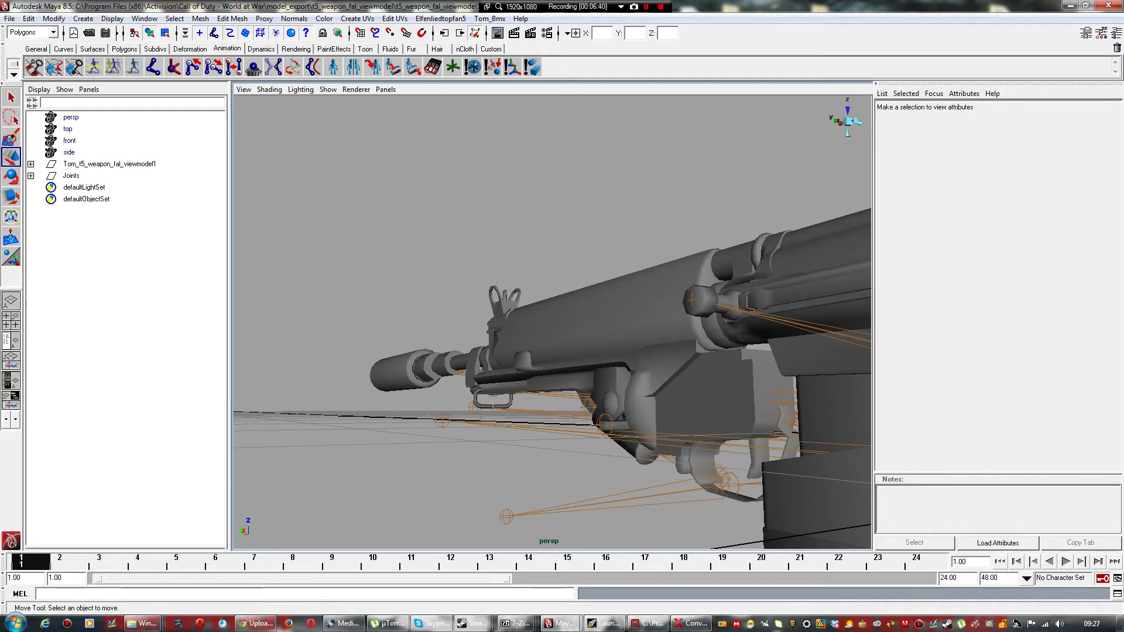
click(633, 448)
key(Delete)
Step: Delete the small rod-shaped leftover mesh hanging below the underbarrel bracket
alt+drag(634, 448, 711, 455)
scroll(711, 454, up, 6)
alt+middle_drag(711, 454, 333, 345)
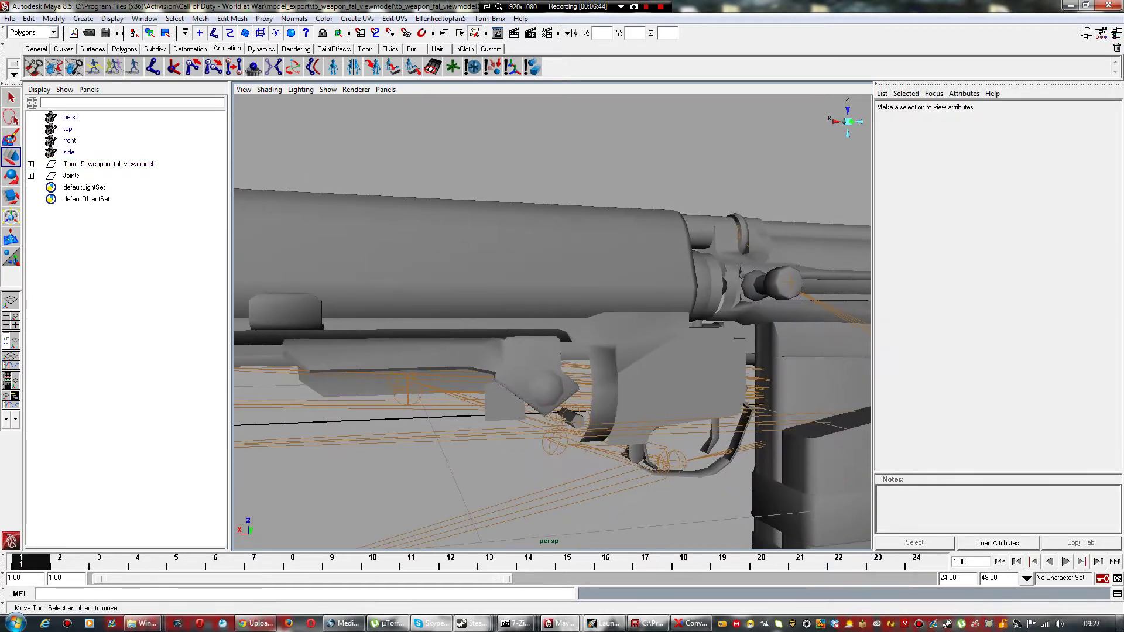
alt+drag(333, 346, 303, 412)
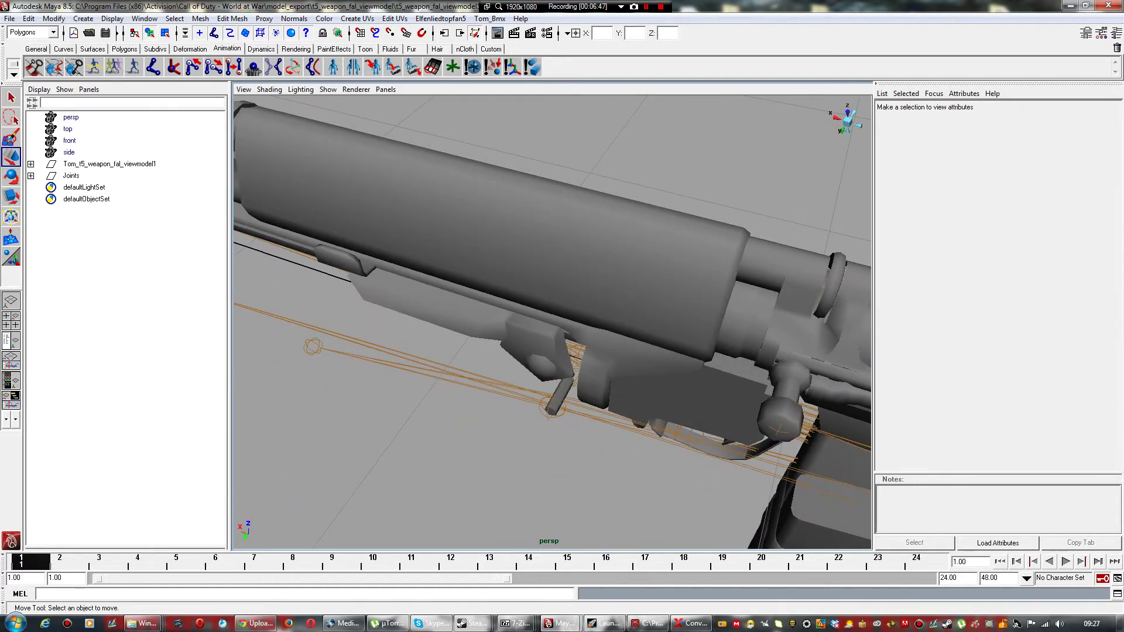
click(560, 398)
key(Delete)
Step: Delete the remaining flamethrower bracket under the handguard, in front of the underbarrel trigger housing
scroll(561, 398, down, 6)
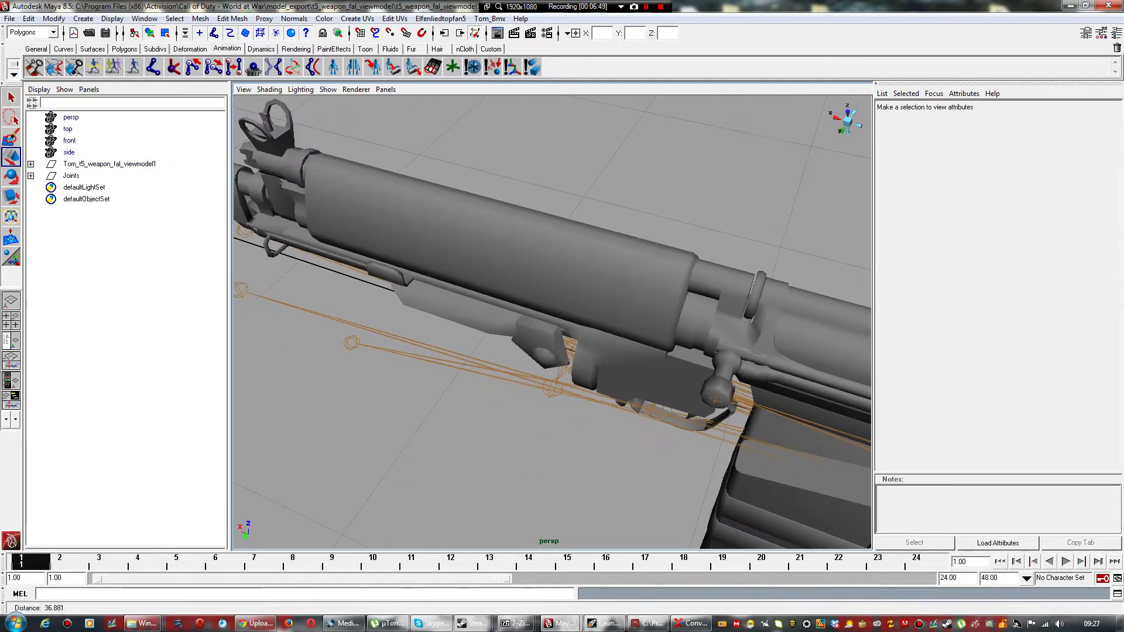
alt+drag(560, 398, 636, 256)
mouse_move(688, 418)
alt+mouse_down()
mouse_move(694, 437)
mouse_move(803, 424)
mouse_move(696, 424)
alt+mouse_up()
click(71, 175)
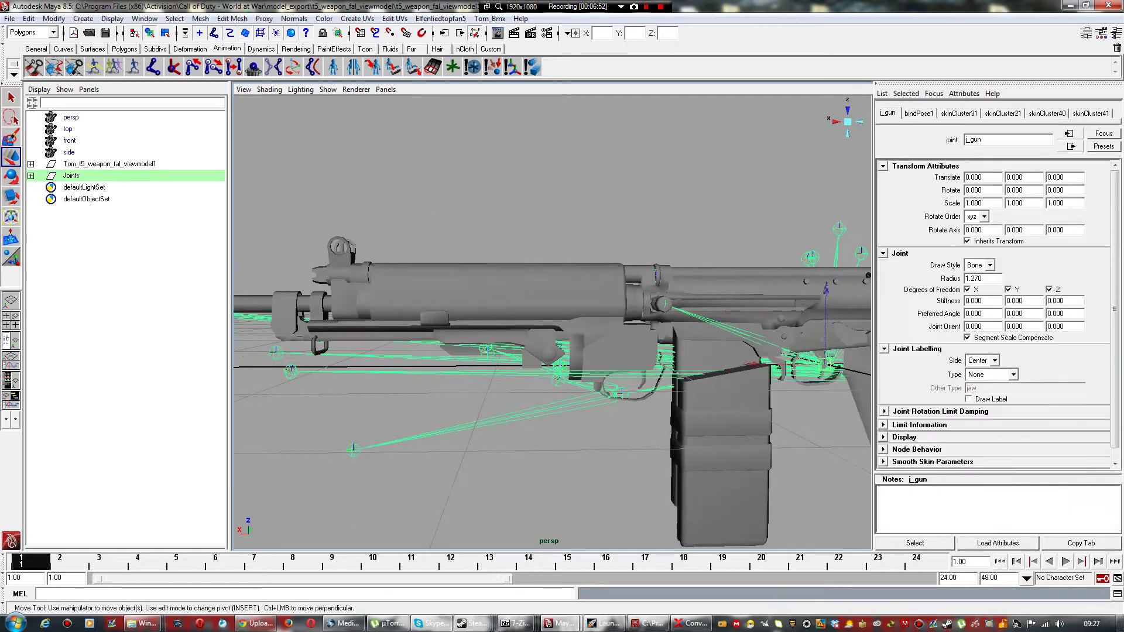
click(547, 350)
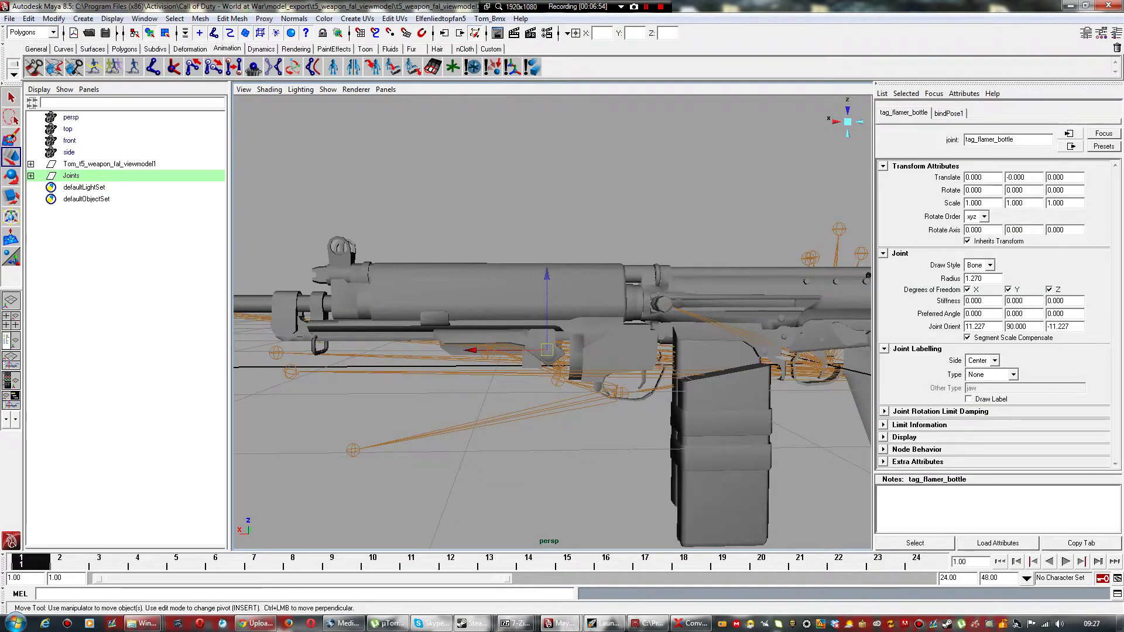
click(510, 343)
key(Delete)
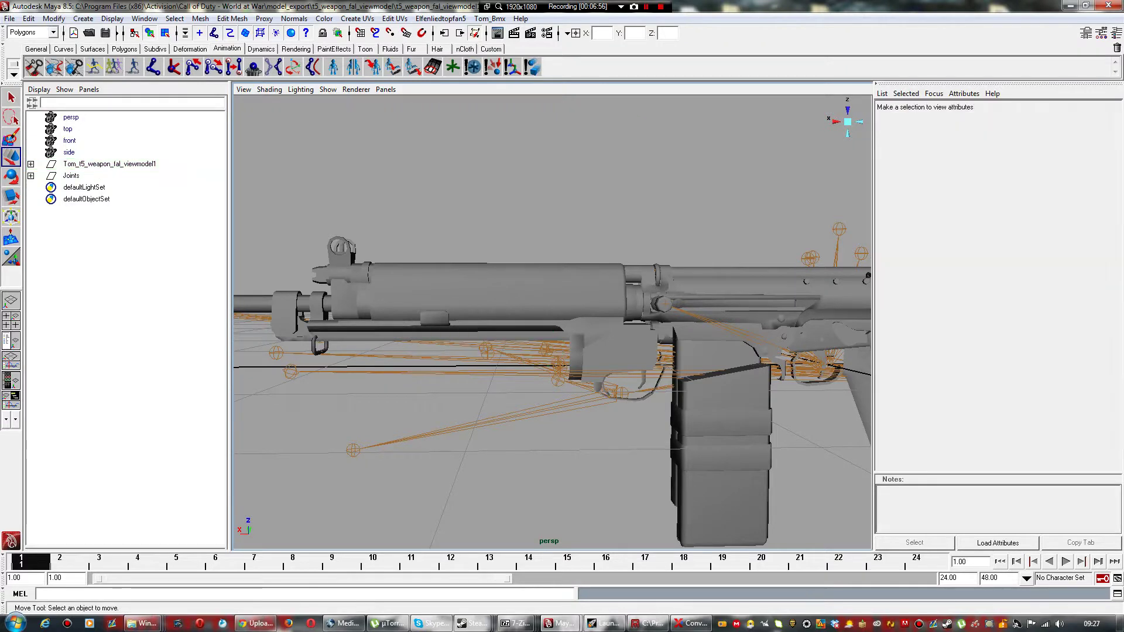
Step: Delete the underbarrel trigger housing TomMesh_18 and the long mounting rail TomMesh_16 beneath the barrel
click(615, 364)
click(618, 346)
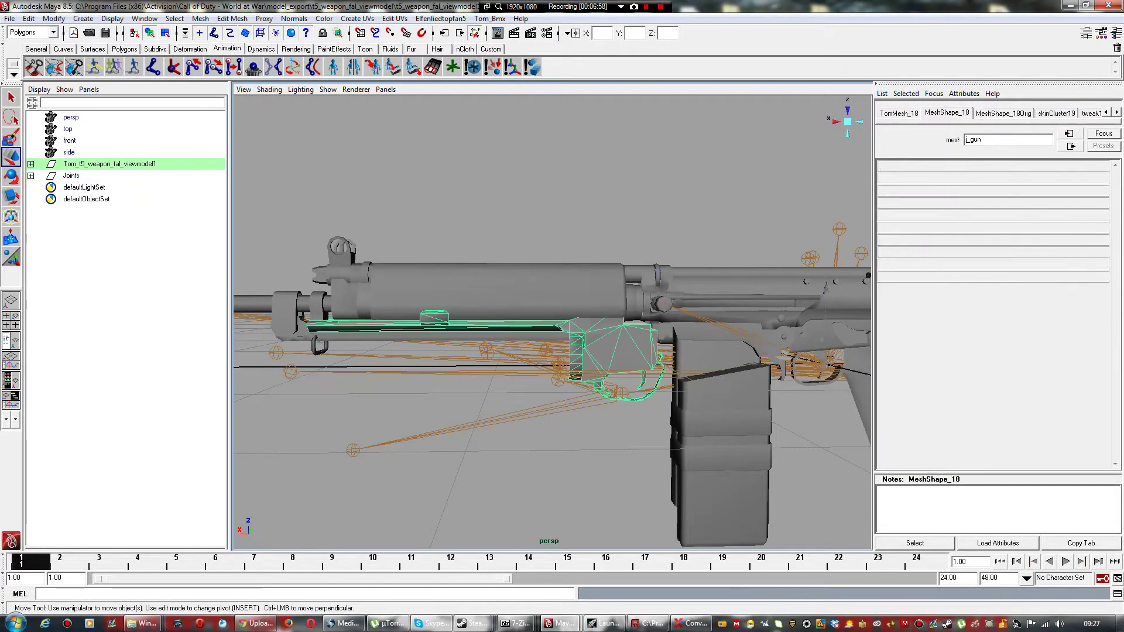
key(Delete)
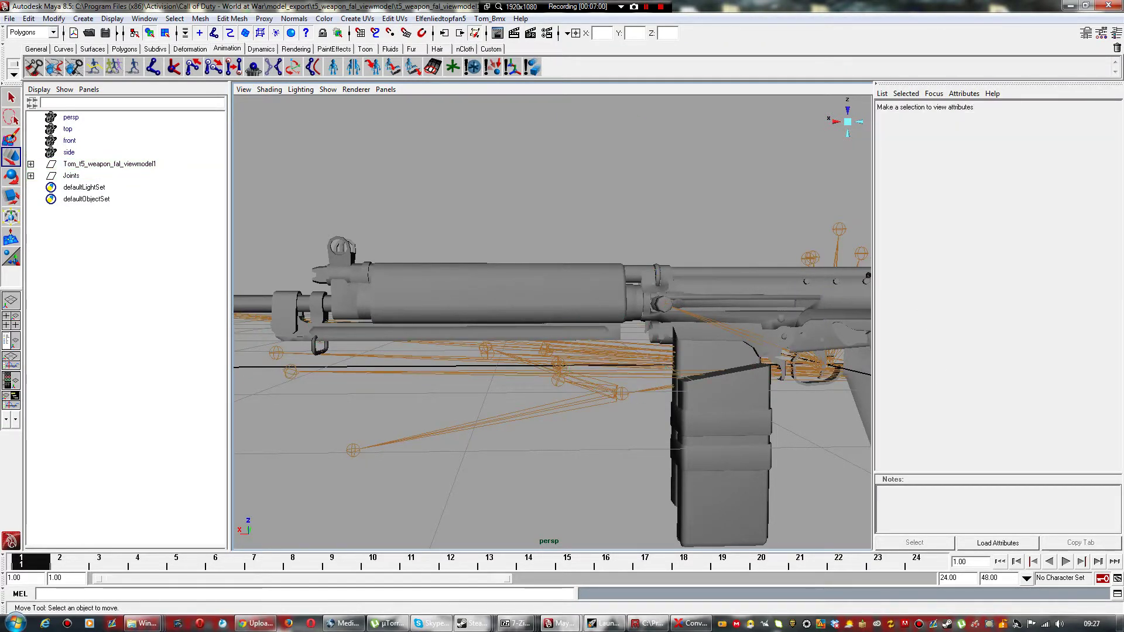
alt+drag(551, 410, 468, 398)
click(504, 329)
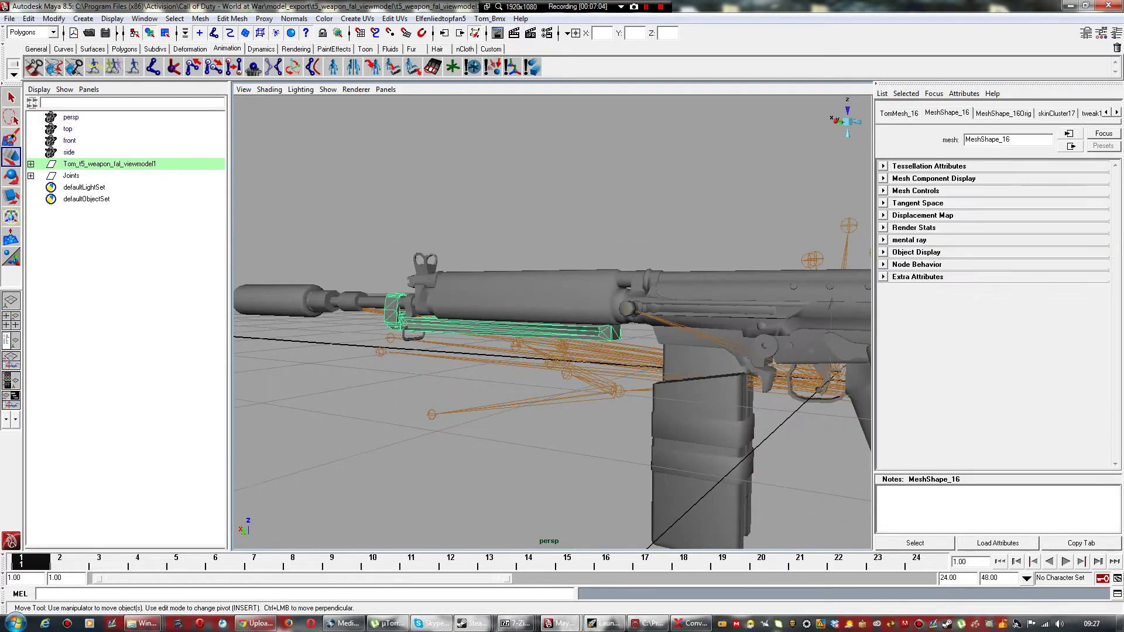
key(Delete)
Step: Delete the extra dual-magazine and extended-magazine meshes, keeping only the standard magazine
alt+drag(761, 293, 714, 357)
click(656, 434)
key(Delete)
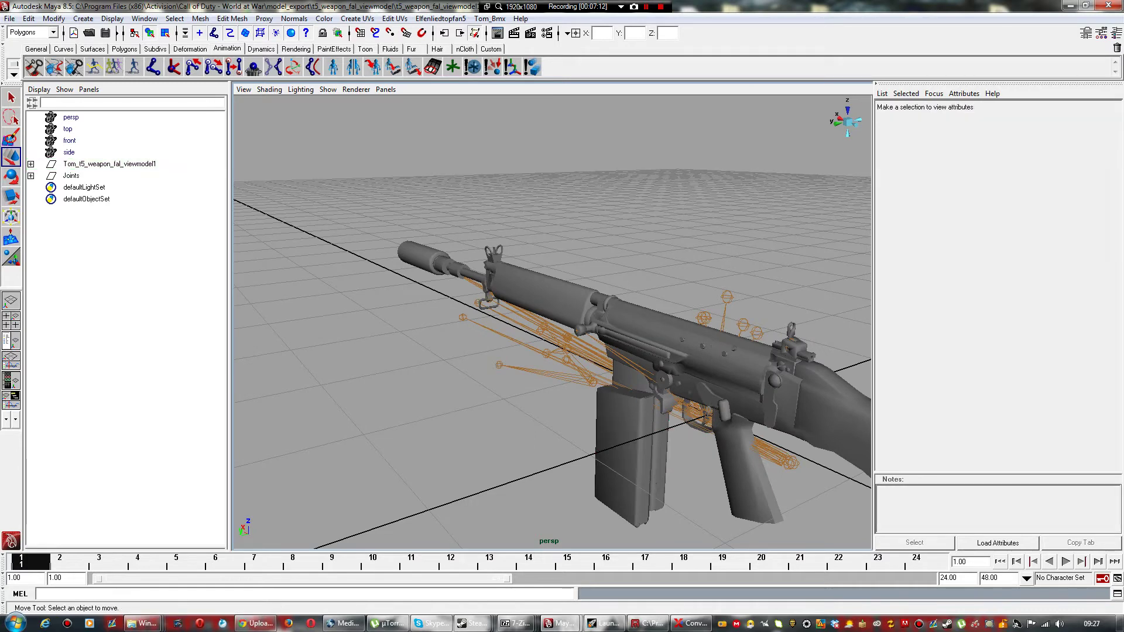
key(ctrl+z)
key(Delete)
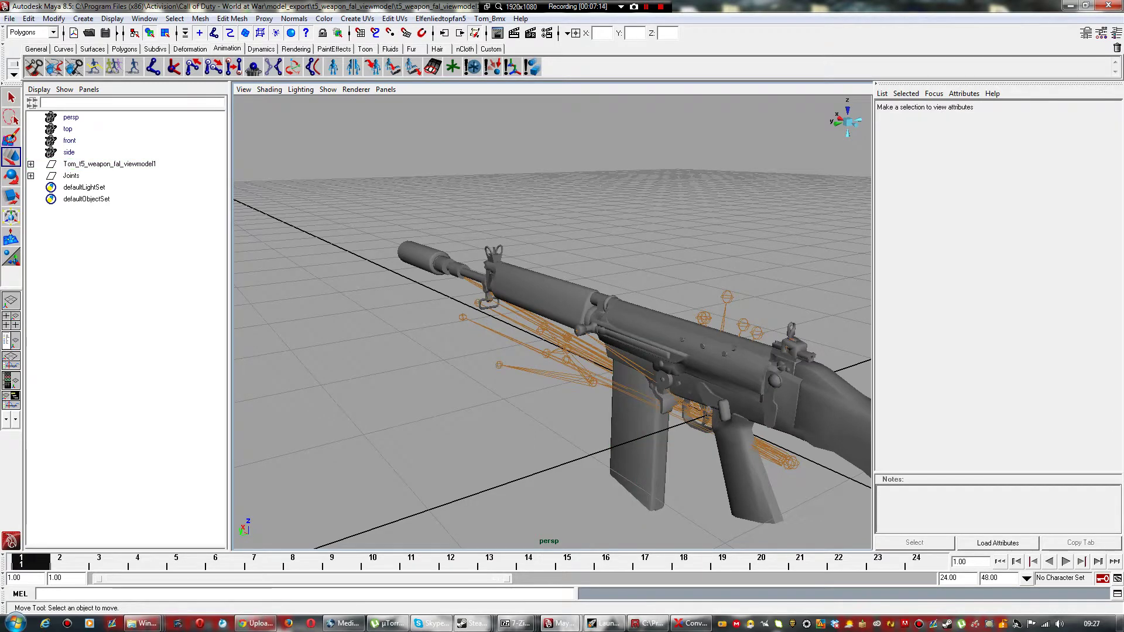
click(639, 426)
key(Delete)
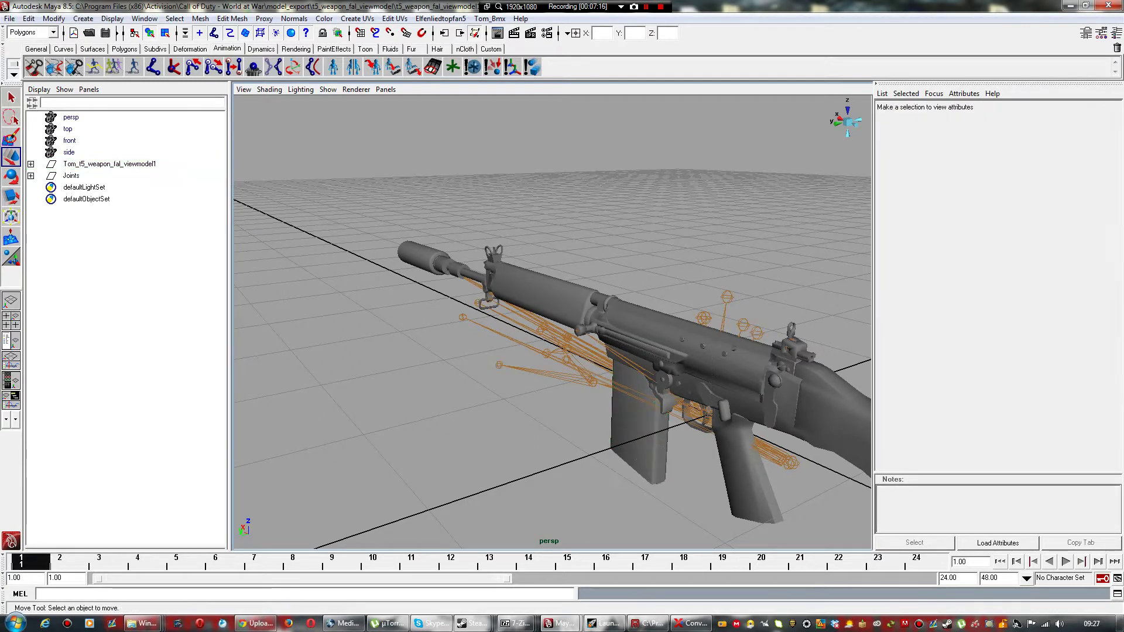
key(ctrl+z)
Step: Try deleting the remaining magazine mesh TomMesh_22, undo the deletion and clear the selection
alt+drag(550, 322, 664, 384)
click(585, 445)
click(670, 380)
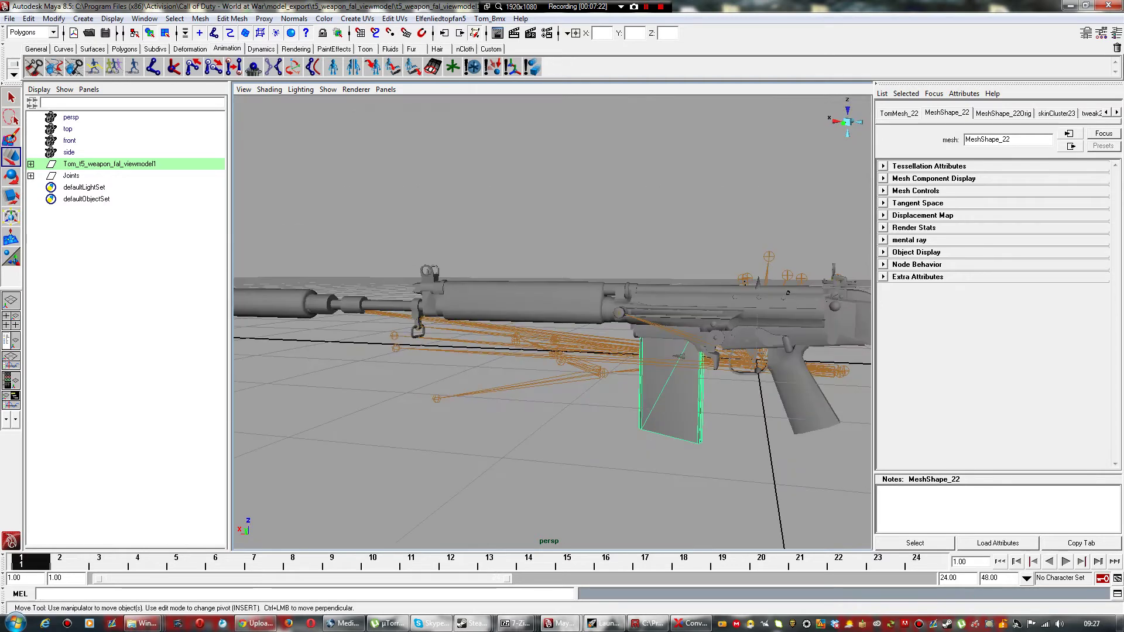
key(Delete)
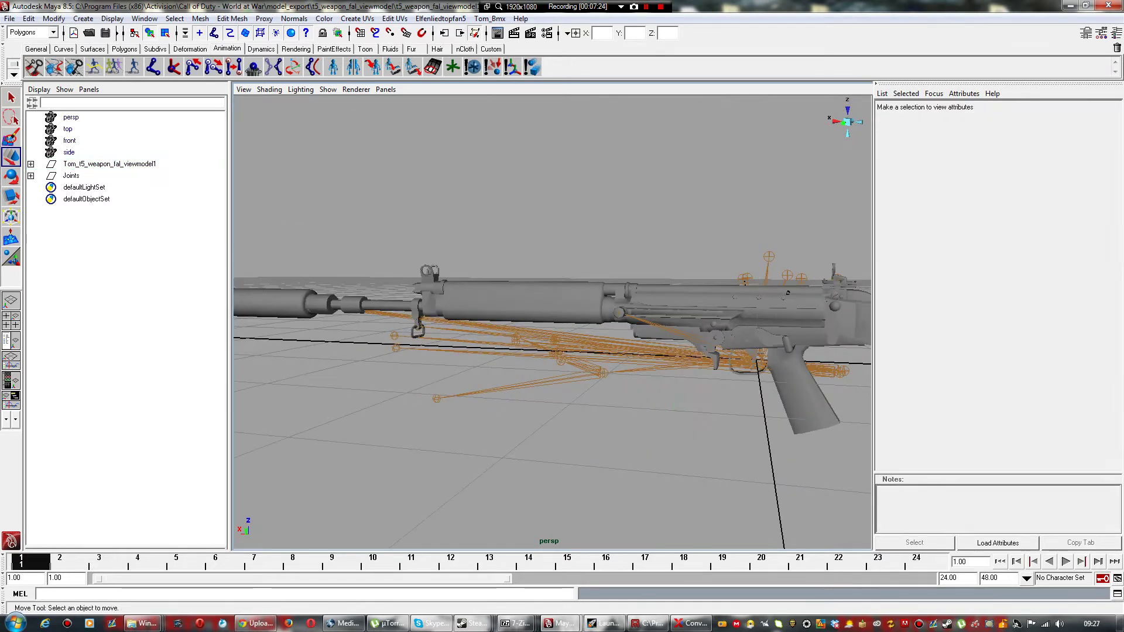
key(ctrl+z)
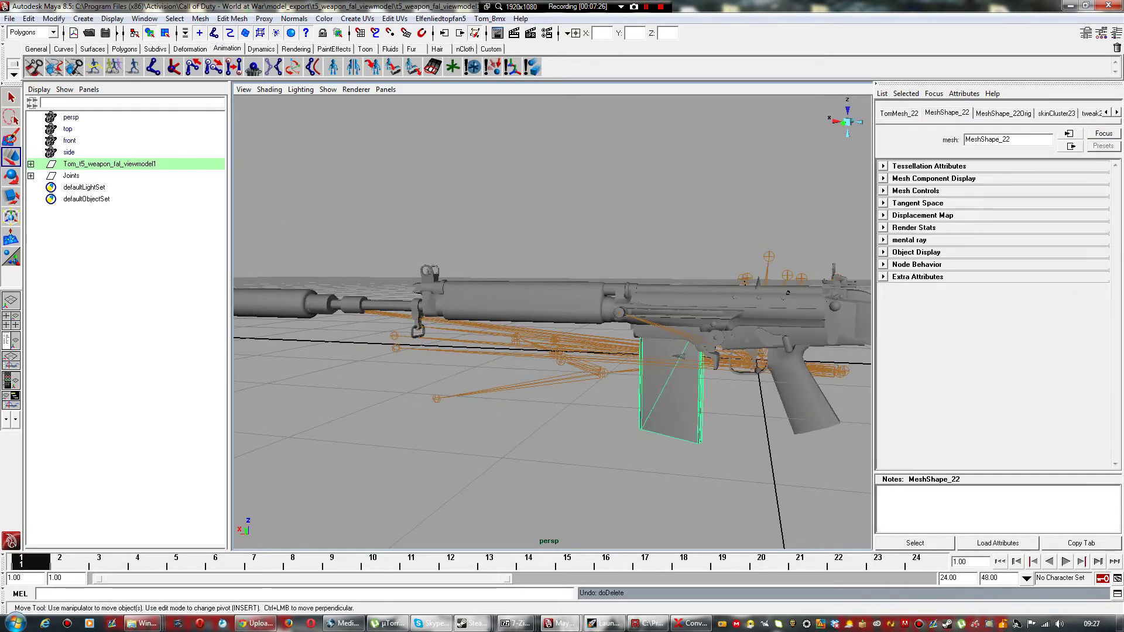
click(586, 445)
Step: Delete the outer suppressor mesh TomMesh_7 at the muzzle, leaving the main rifle body TomMesh_20 in place and unselected
scroll(585, 410, down, 2)
scroll(585, 409, down, 4)
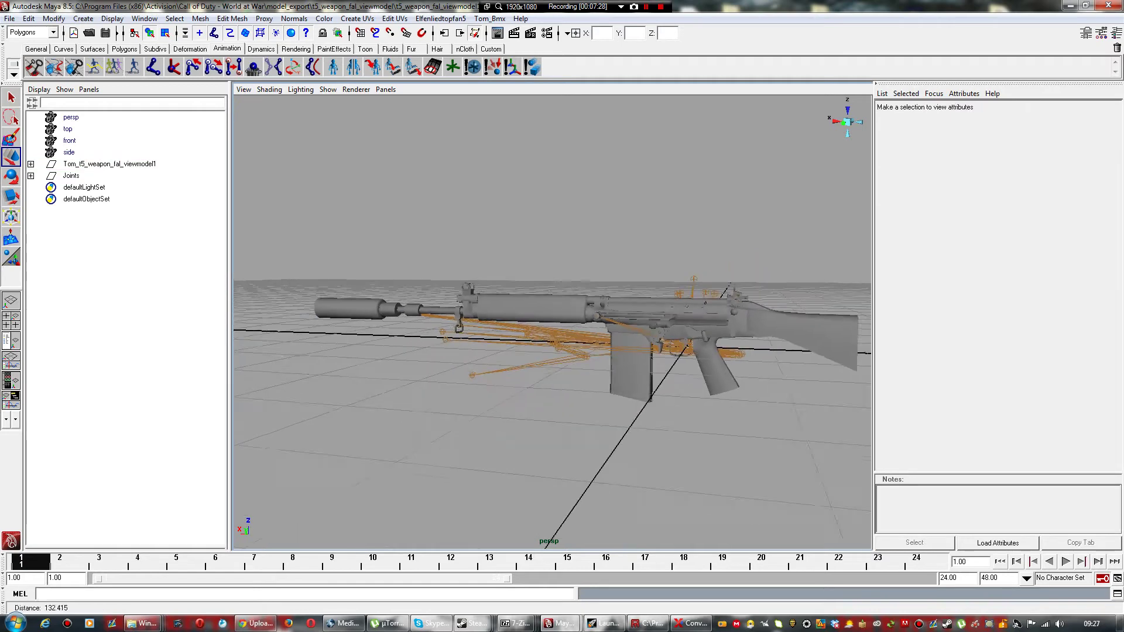
scroll(585, 410, up, 1)
alt+middle_drag(585, 410, 528, 464)
alt+drag(539, 445, 566, 439)
scroll(566, 439, up, 2)
click(274, 375)
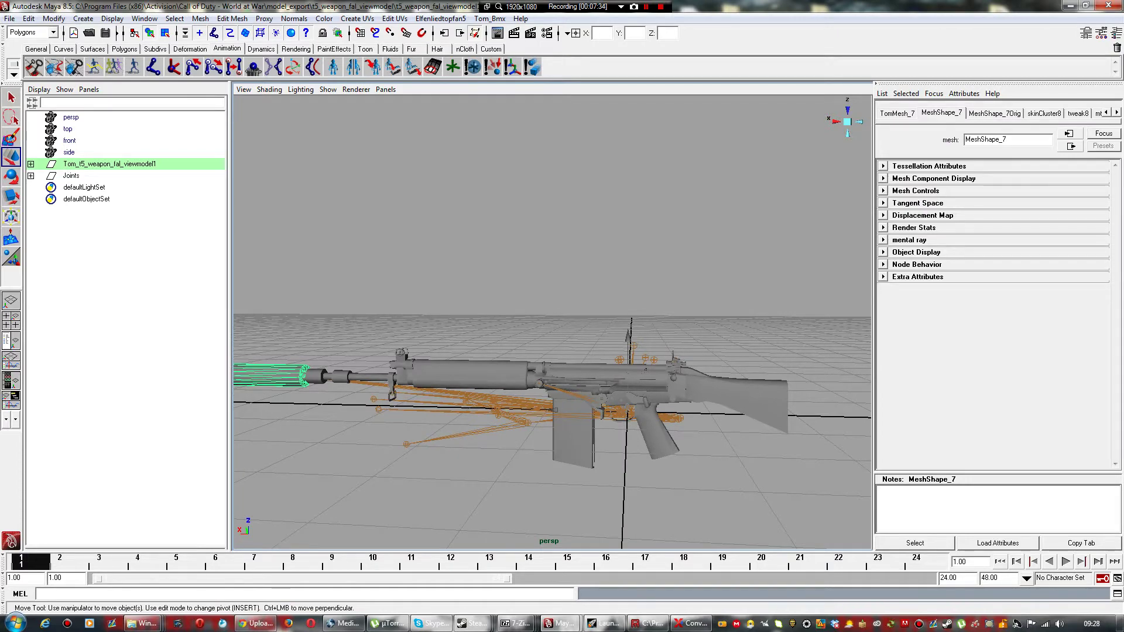
key(Delete)
click(287, 376)
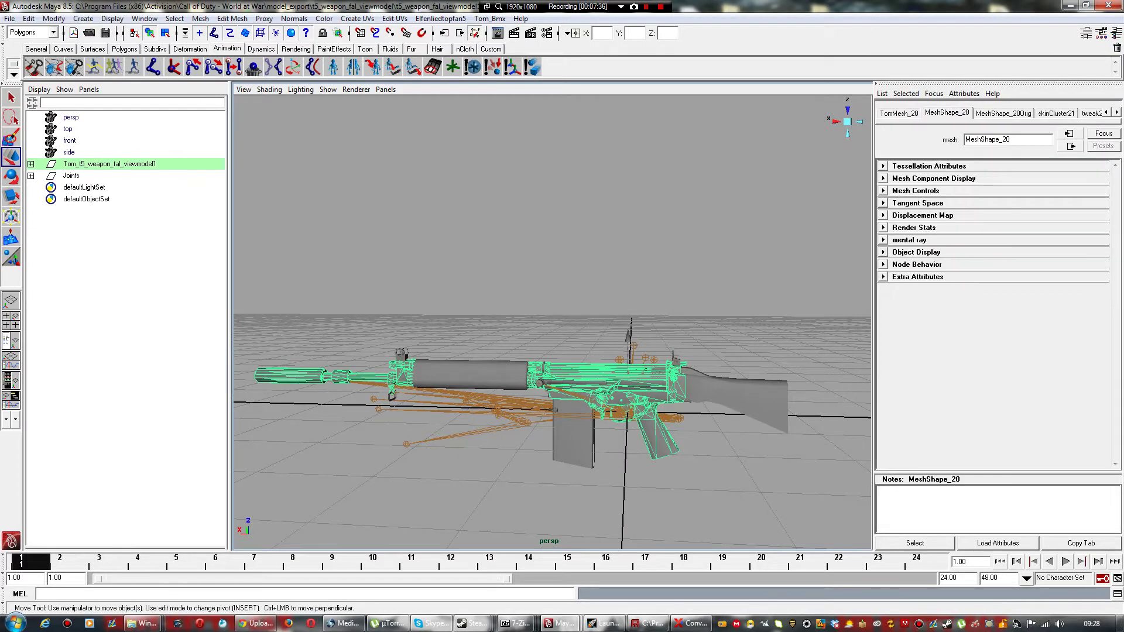
click(328, 305)
Step: Inspect the cleaned rifle in textured display, then return the viewport to smooth shading
mouse_move(339, 304)
alt+mouse_down()
mouse_move(664, 316)
mouse_move(636, 292)
mouse_move(433, 347)
mouse_move(334, 308)
mouse_move(351, 305)
alt+mouse_up()
scroll(352, 304, up, 2)
alt+middle_drag(351, 304, 353, 230)
key(6)
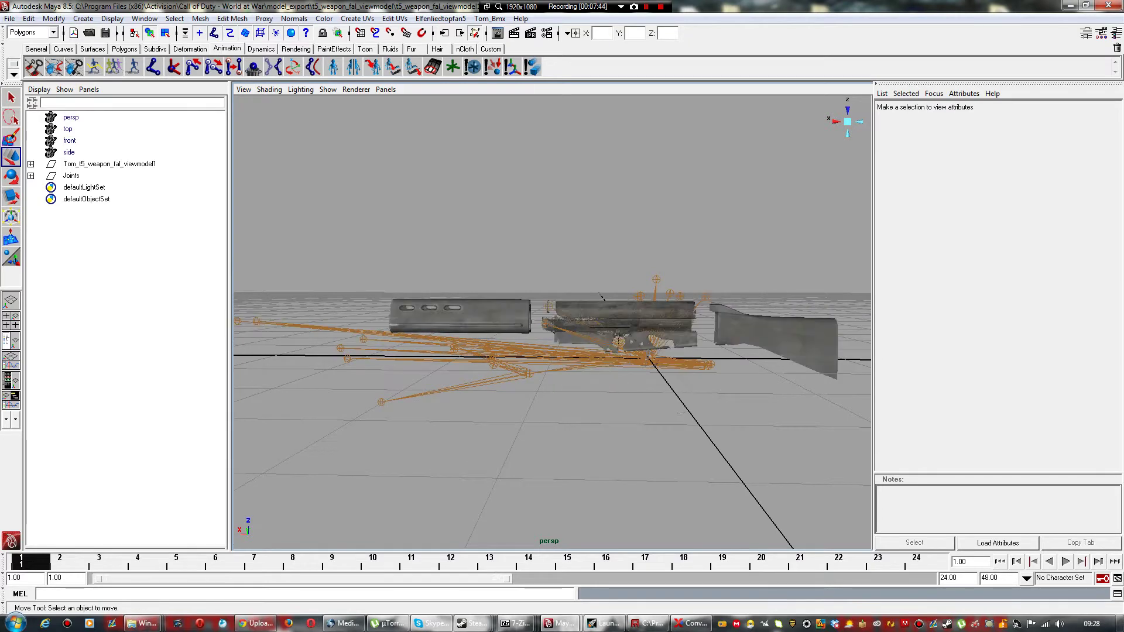
scroll(552, 322, down, 2)
scroll(552, 322, up, 2)
scroll(552, 322, down, 2)
scroll(552, 322, up, 1)
key(5)
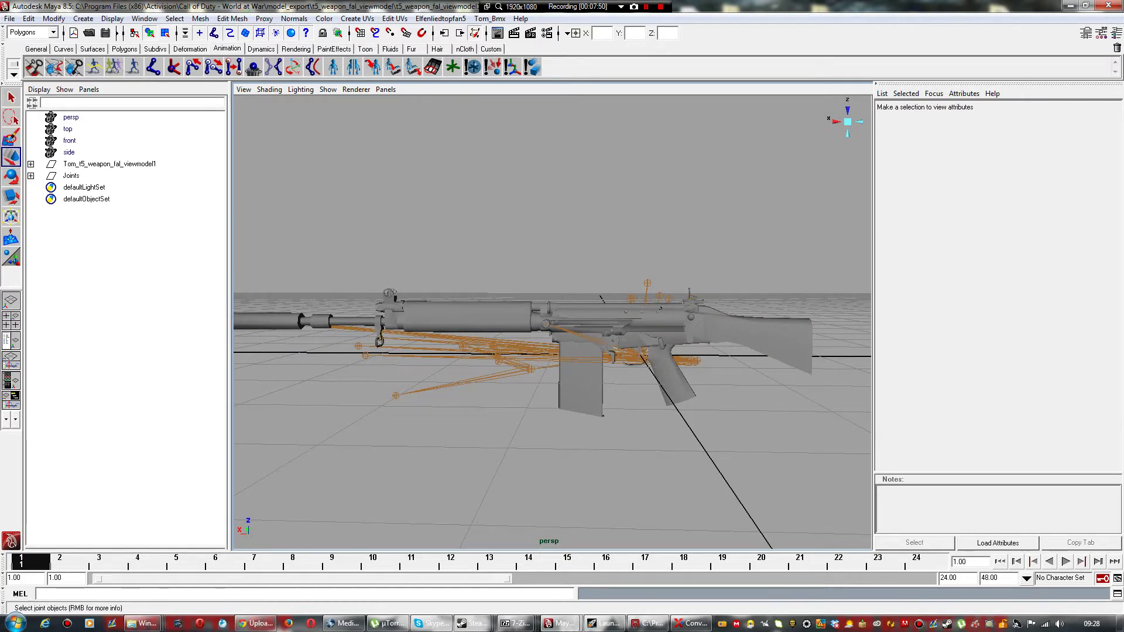
Step: Open the Hypershade to access the weapon's materials
click(144, 18)
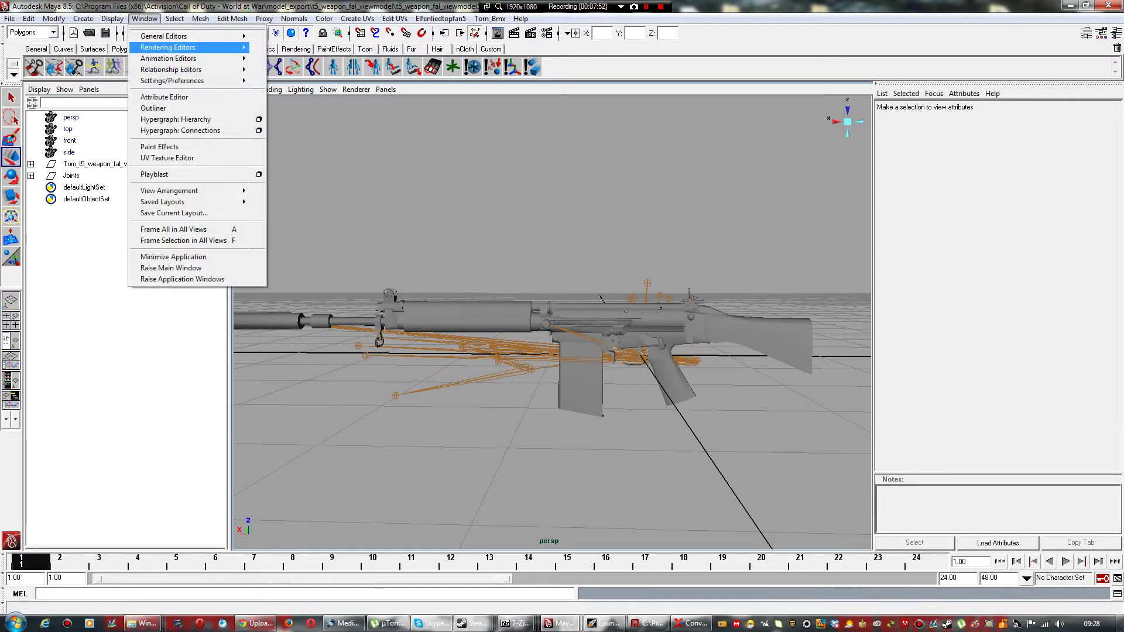
mouse_move(170, 48)
click(279, 75)
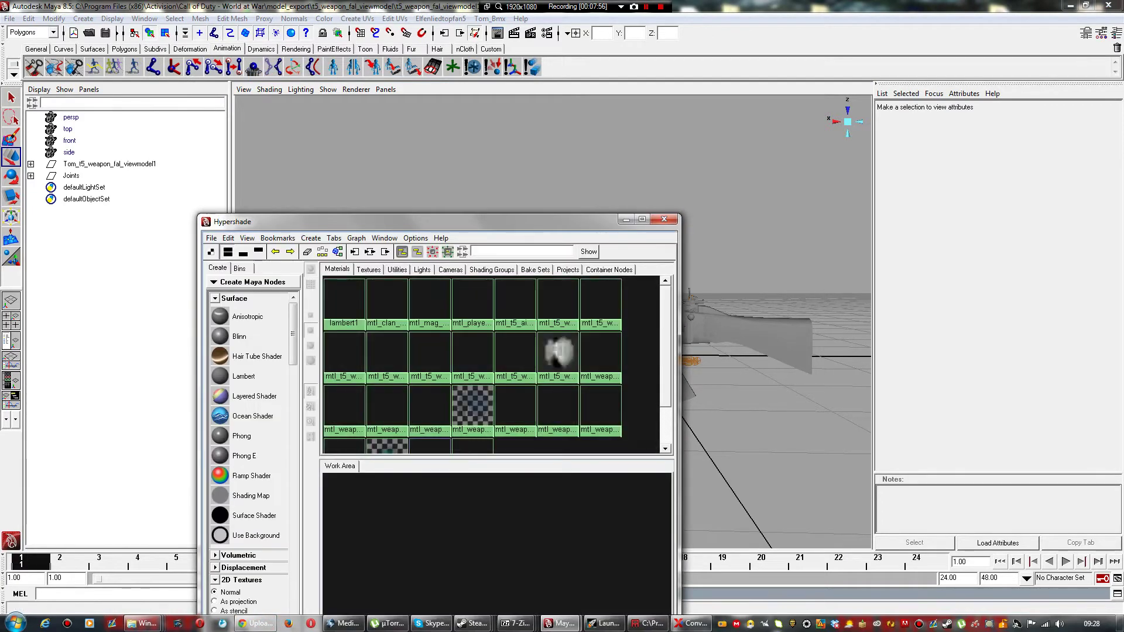
Step: Delete all imported weapon materials in the Hypershade, from mtl_clan_tag through t5_weapon_mtl_m203, keeping only lambert1, the particle cloud and the shader glow
click(144, 18)
mouse_move(170, 47)
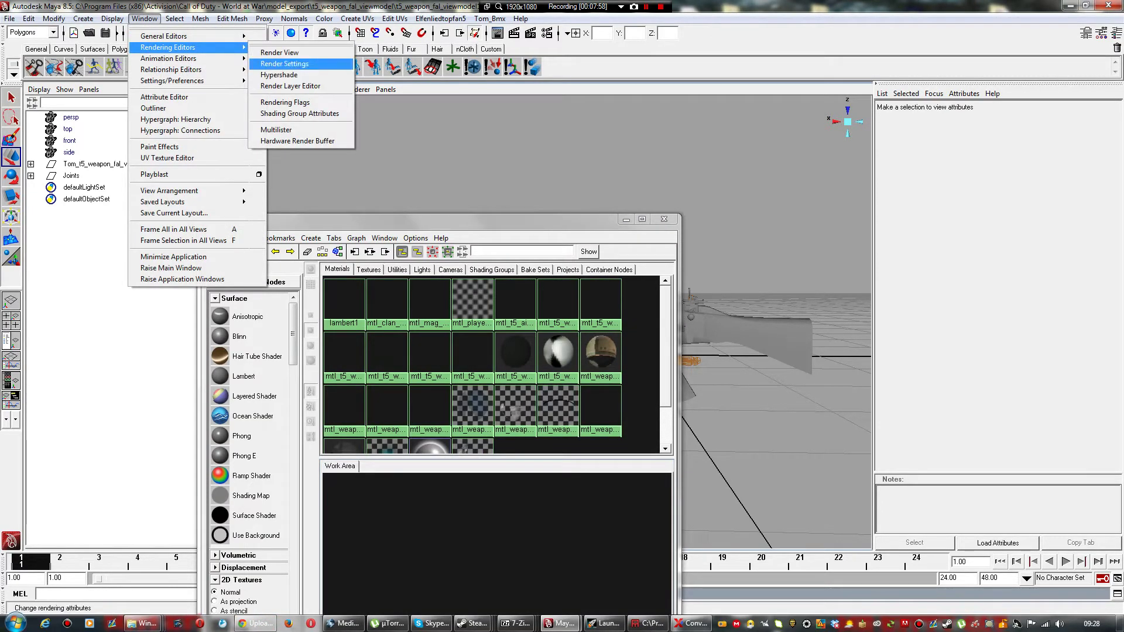
drag(433, 220, 427, 110)
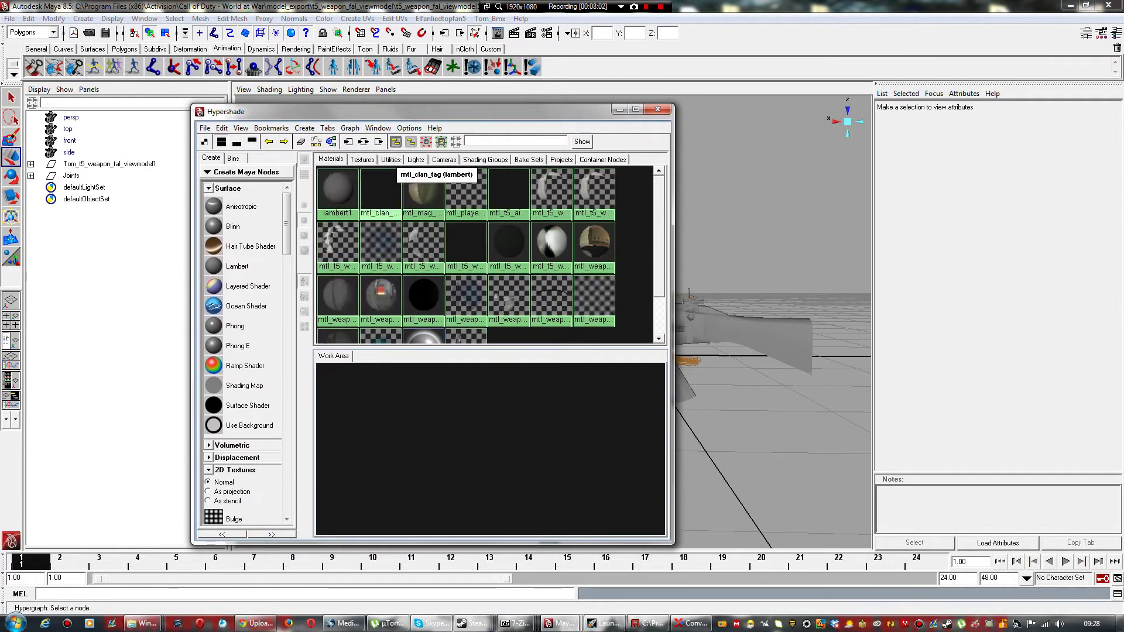
scroll(552, 275, down, 2)
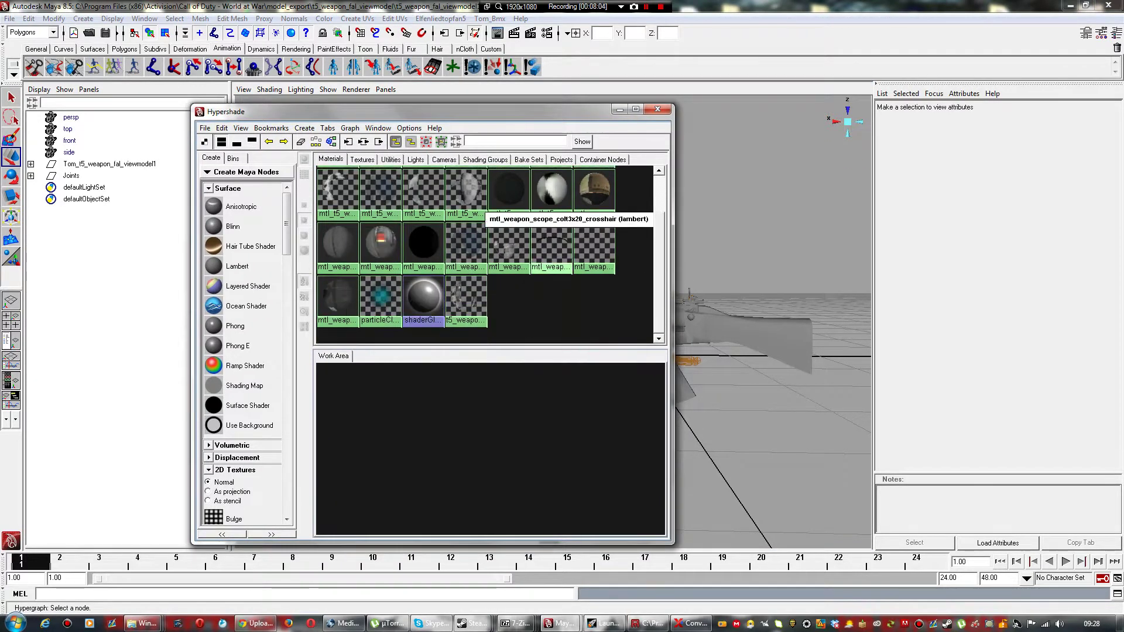
scroll(552, 275, up, 2)
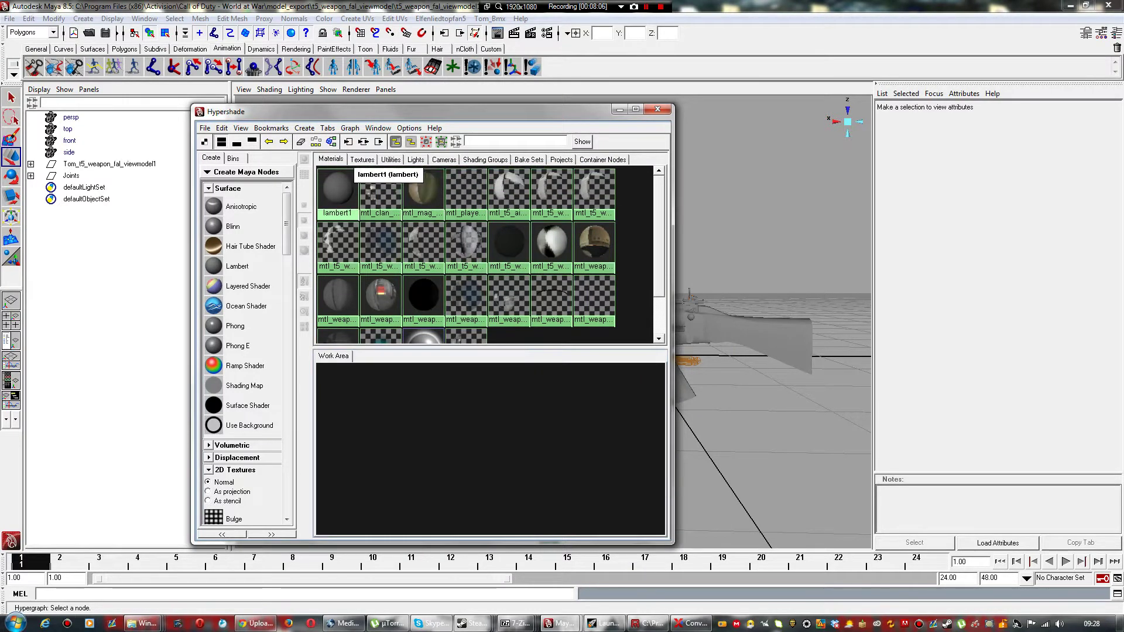
click(392, 181)
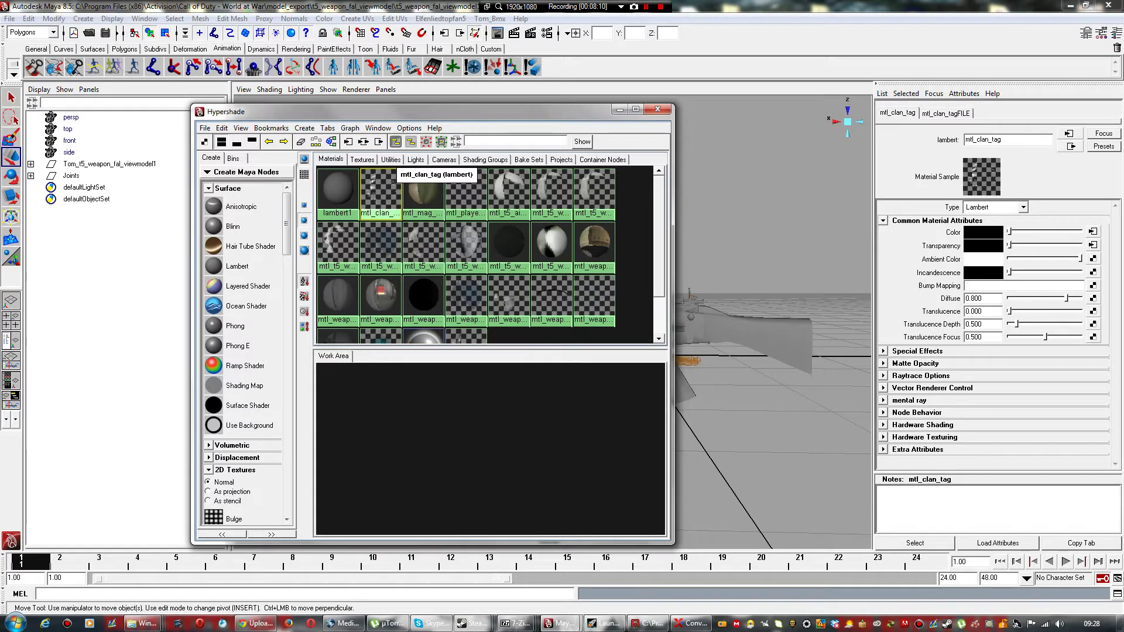
key(Delete)
click(391, 181)
key(Delete)
click(391, 181)
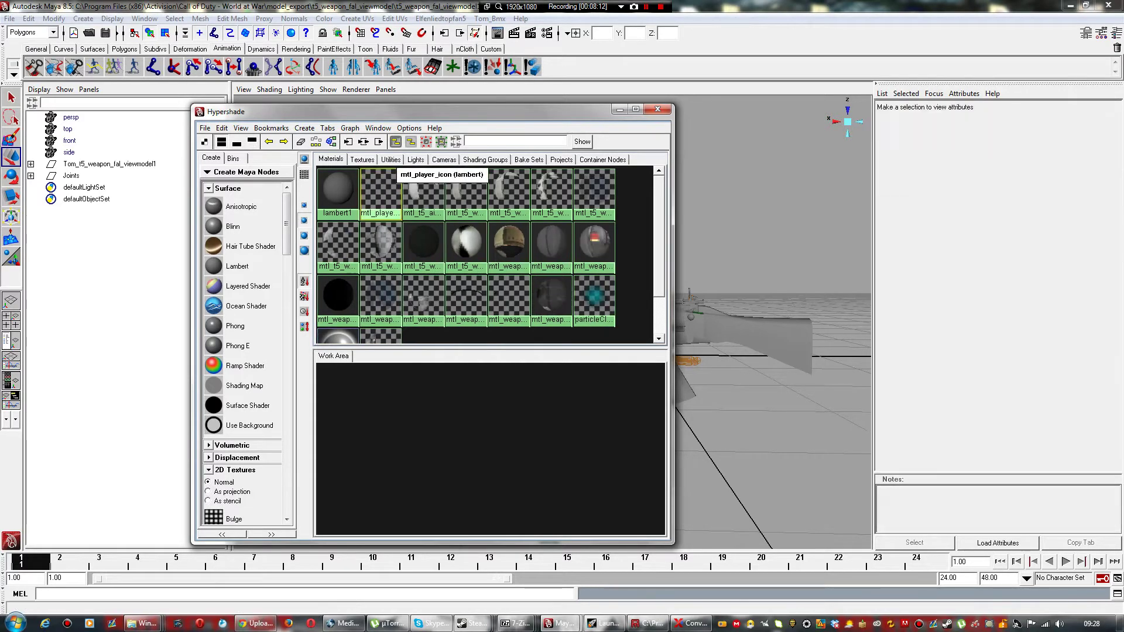
key(Delete)
click(392, 182)
key(Delete)
click(391, 181)
key(Delete)
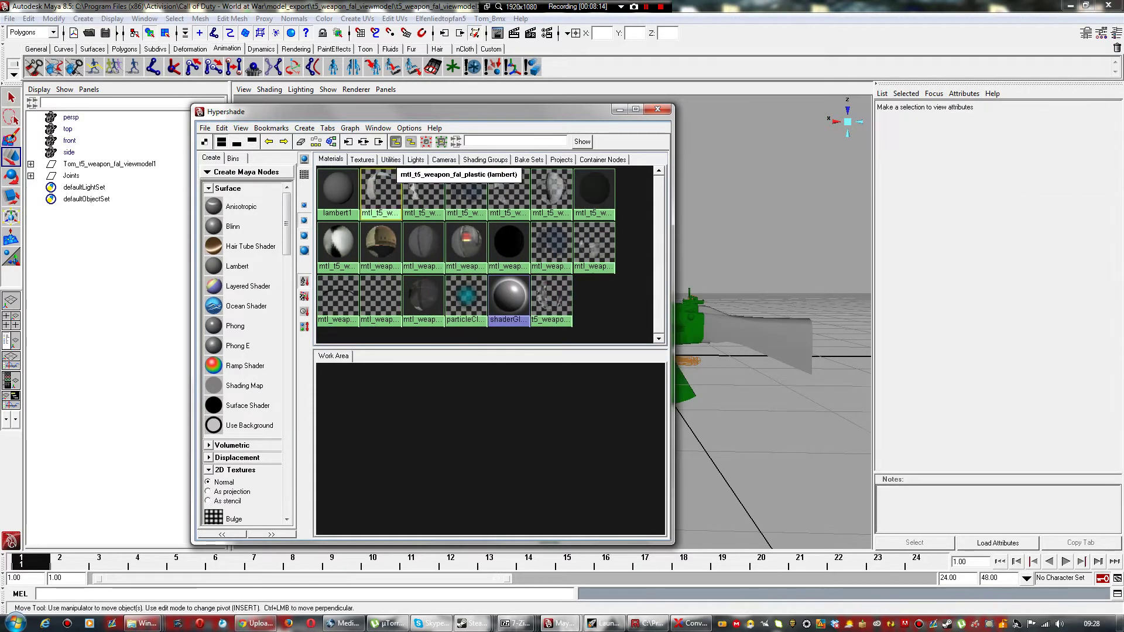
click(391, 182)
key(Delete)
click(391, 182)
key(Delete)
click(391, 182)
key(Delete)
click(391, 181)
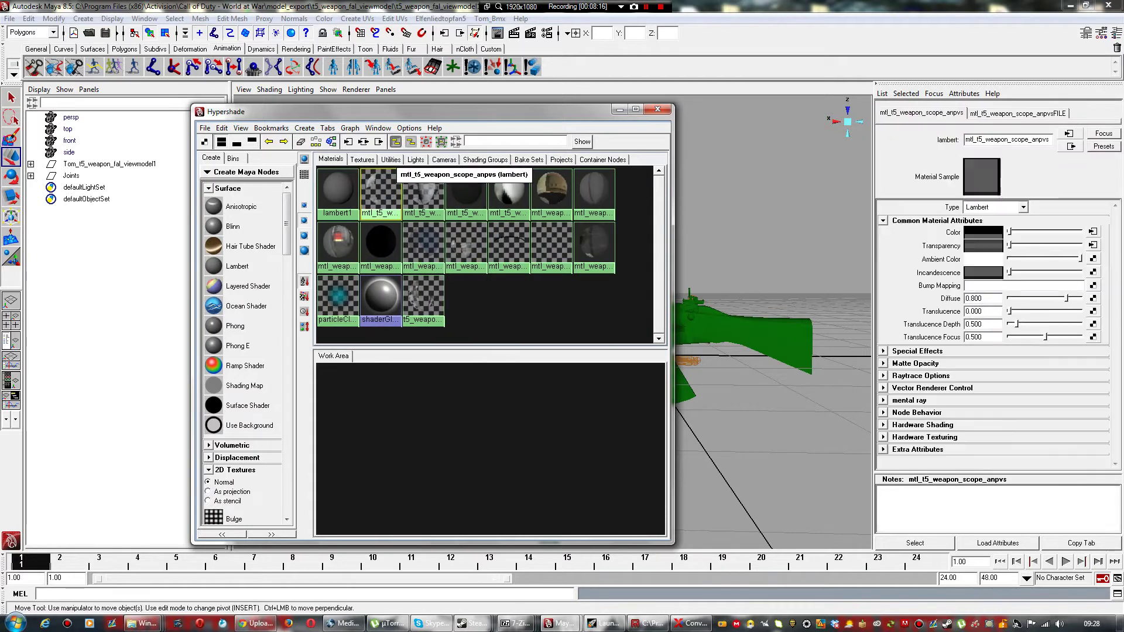
key(Delete)
click(391, 181)
key(Delete)
click(391, 181)
key(Delete)
click(391, 181)
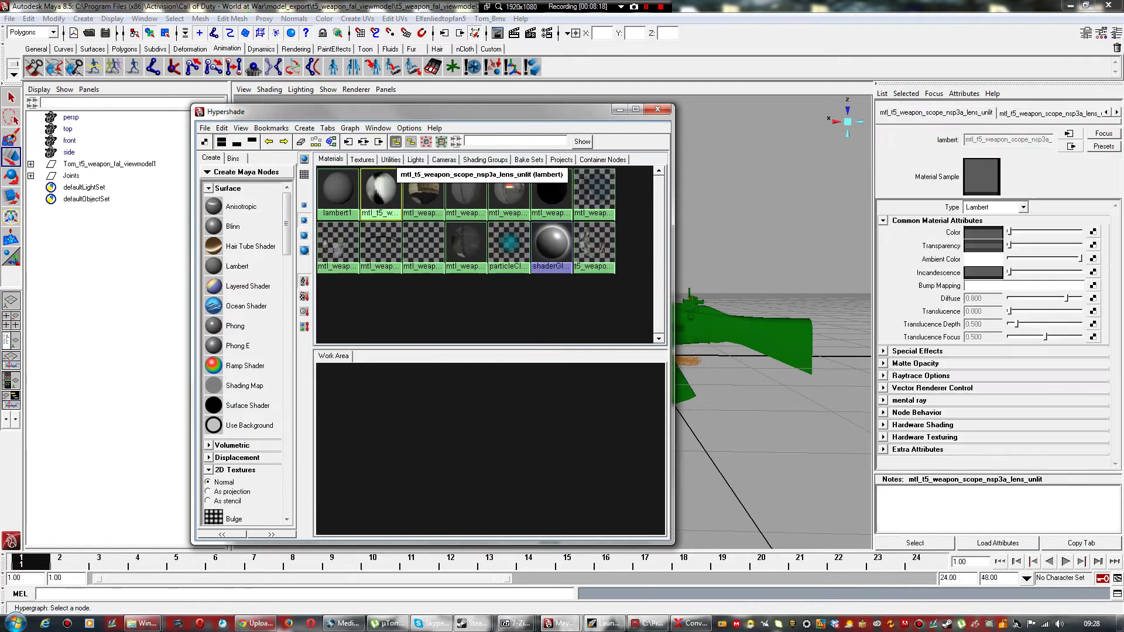
key(Delete)
click(392, 181)
key(Delete)
click(391, 181)
key(Delete)
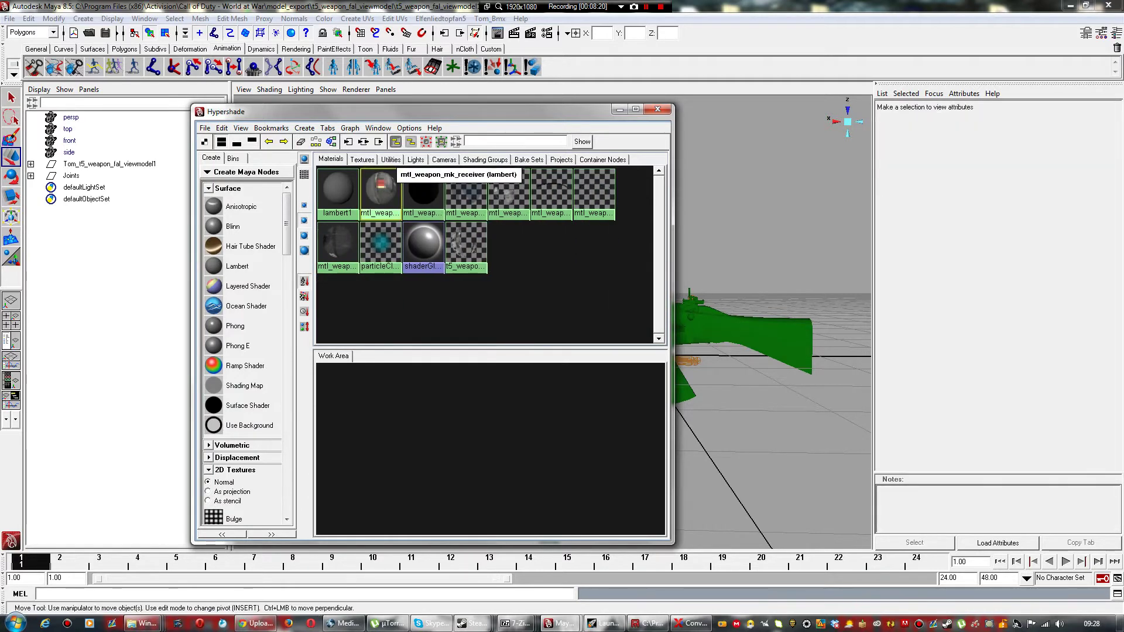
click(391, 182)
key(Delete)
click(391, 181)
key(Delete)
click(391, 181)
key(Delete)
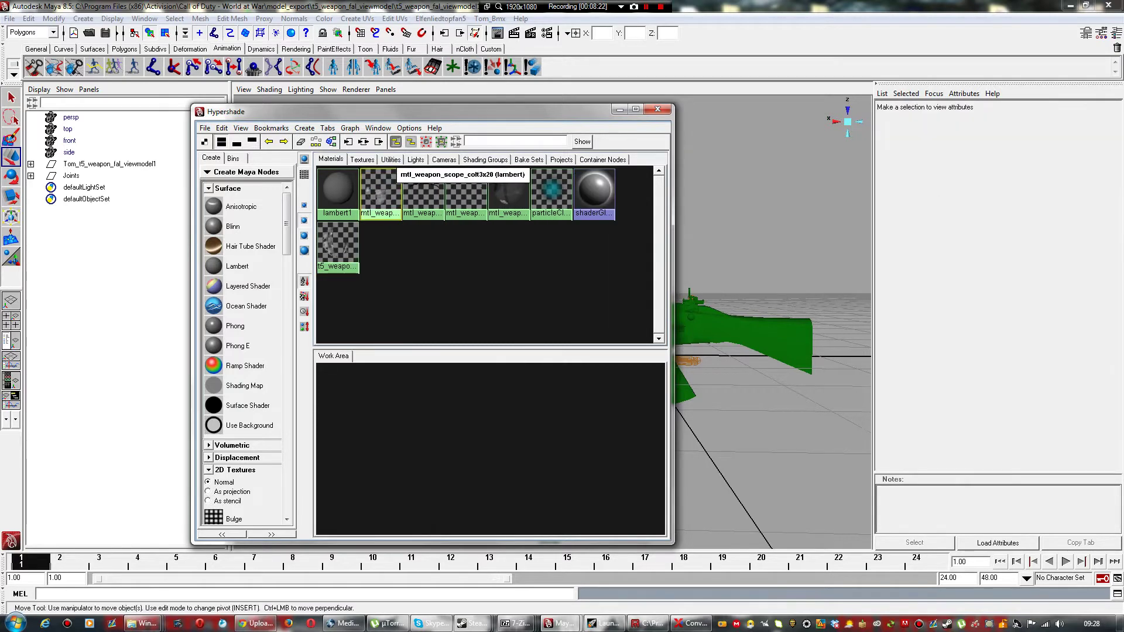
click(392, 181)
key(Delete)
click(391, 182)
key(Delete)
click(391, 182)
key(Delete)
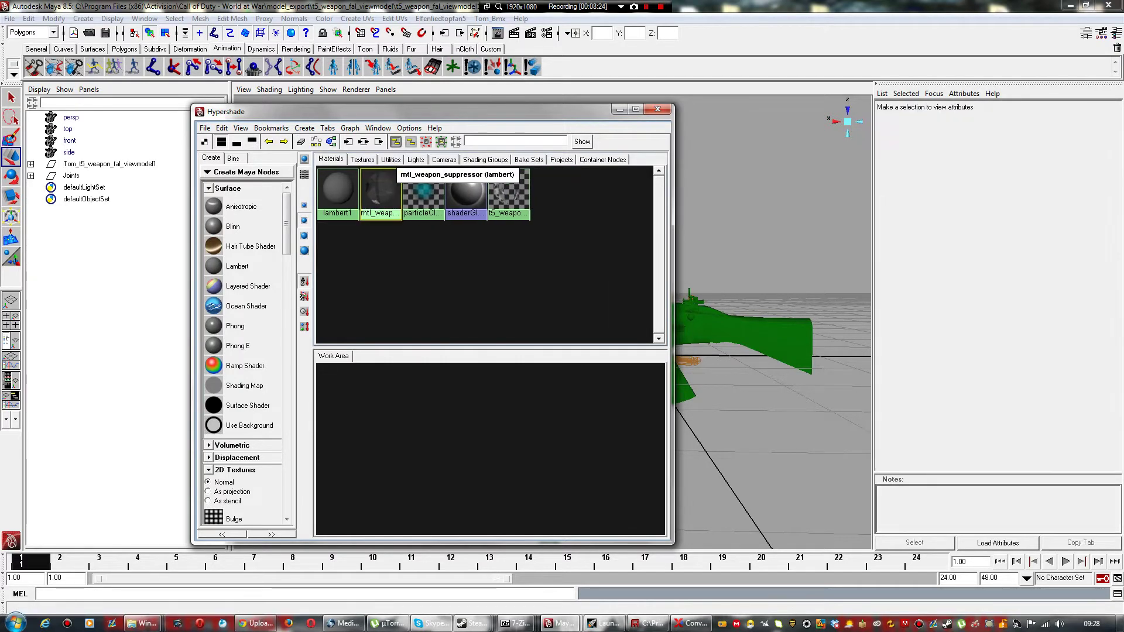
click(391, 182)
key(Delete)
click(466, 188)
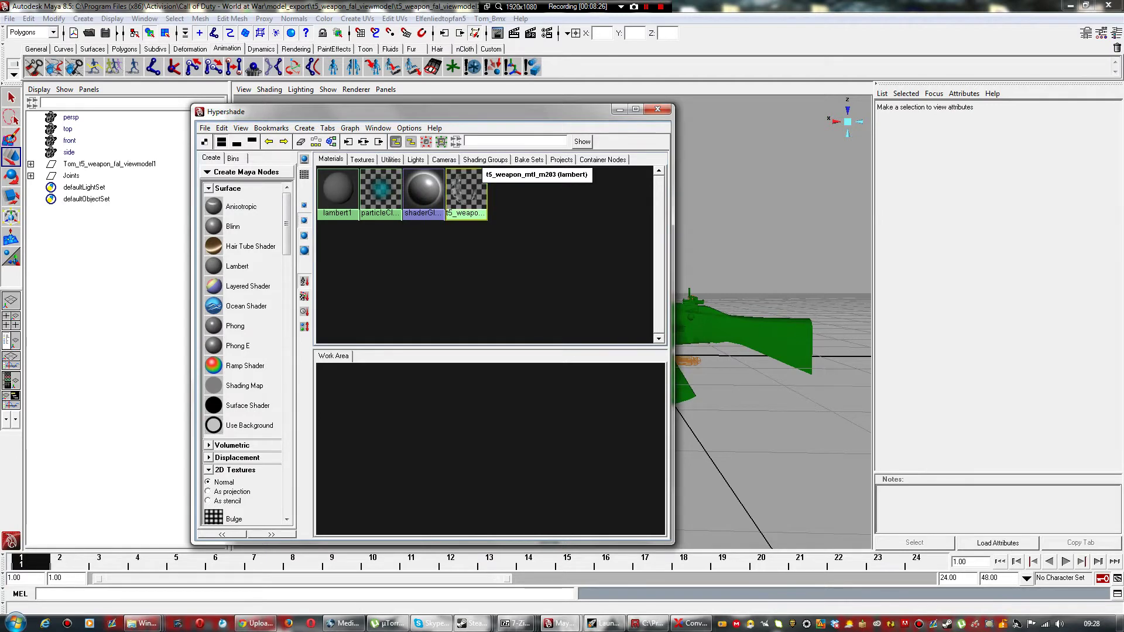
key(Delete)
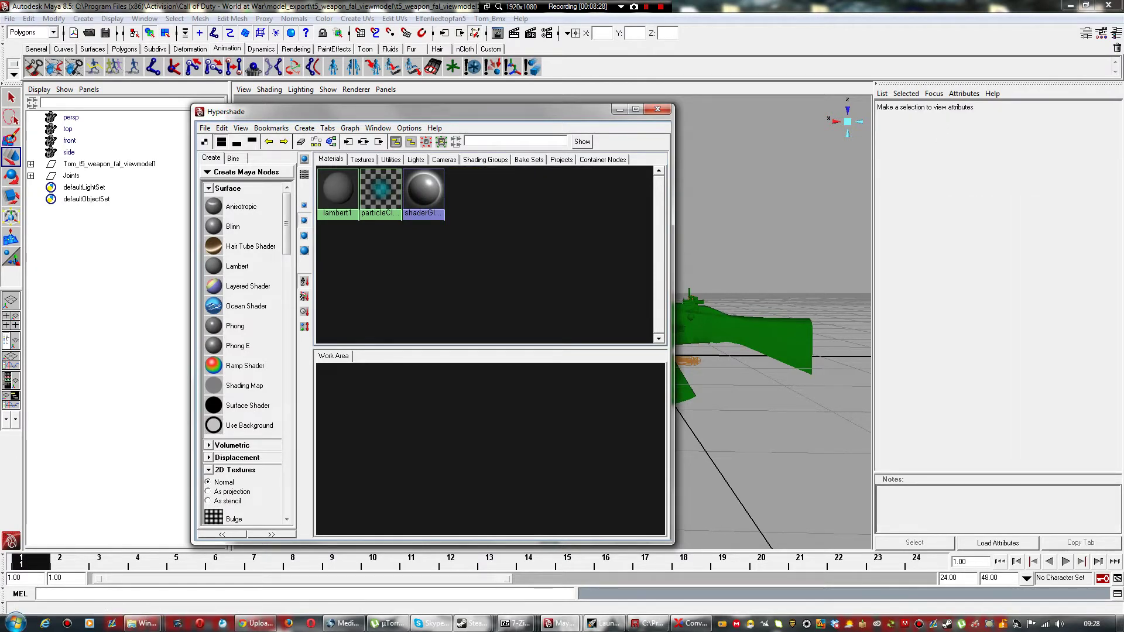
Step: Create a new Blinn material and rename it mtl_fnfal_non_upgraded
mouse_move(352, 111)
mouse_down()
mouse_move(343, 115)
mouse_move(410, 539)
mouse_move(355, 378)
mouse_move(343, 103)
mouse_move(352, 117)
mouse_up()
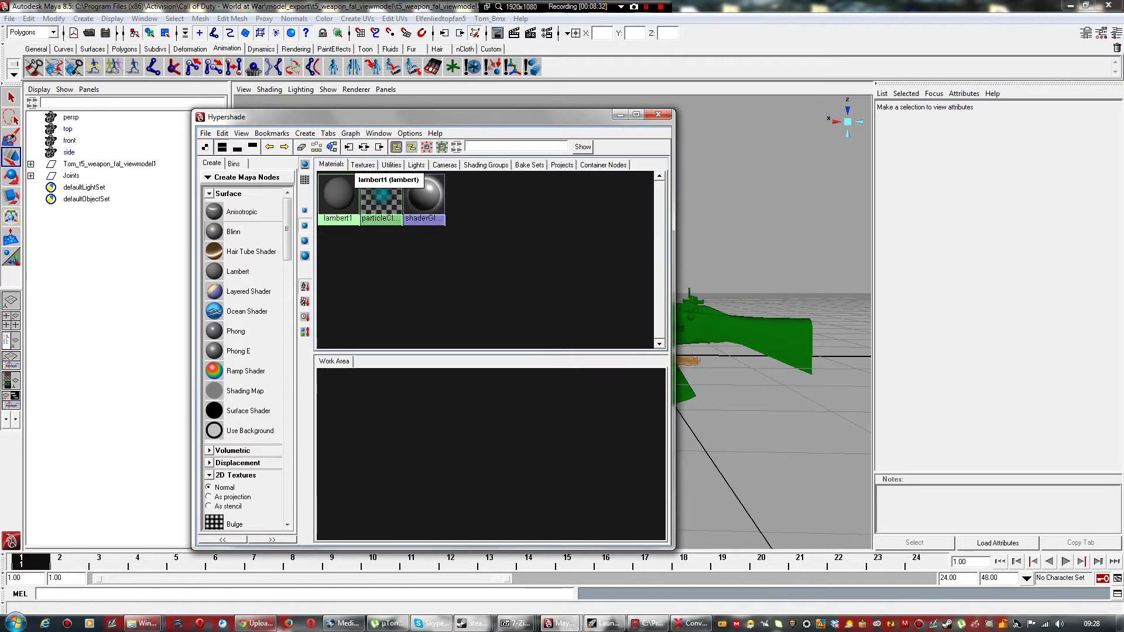
click(233, 232)
drag(358, 409, 480, 415)
right_drag(480, 415, 445, 531)
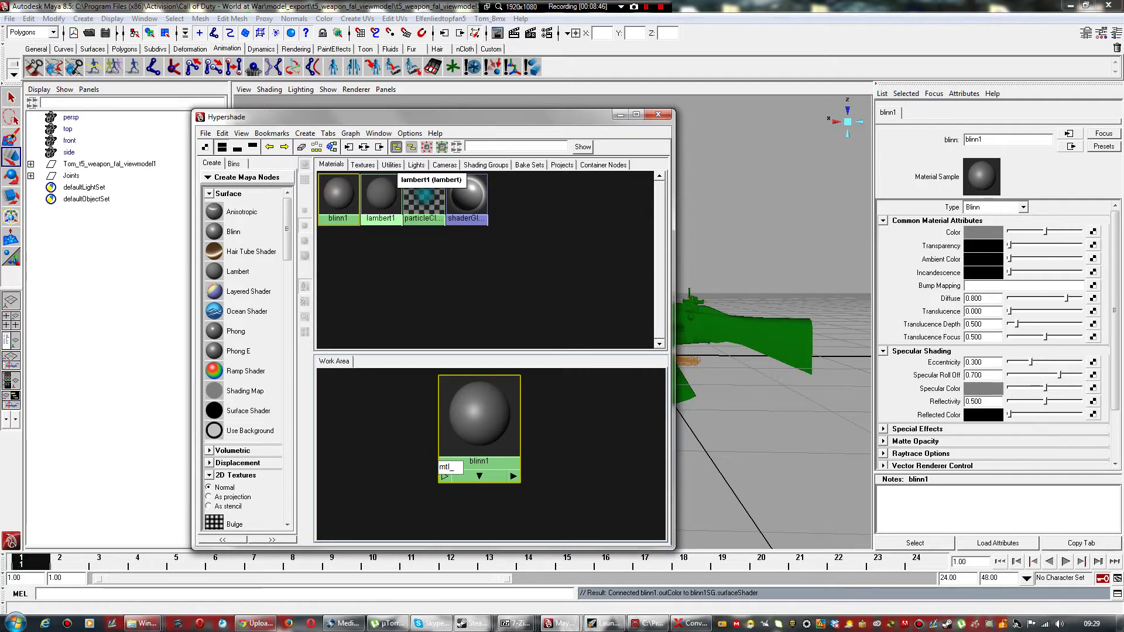
text(fnfal)
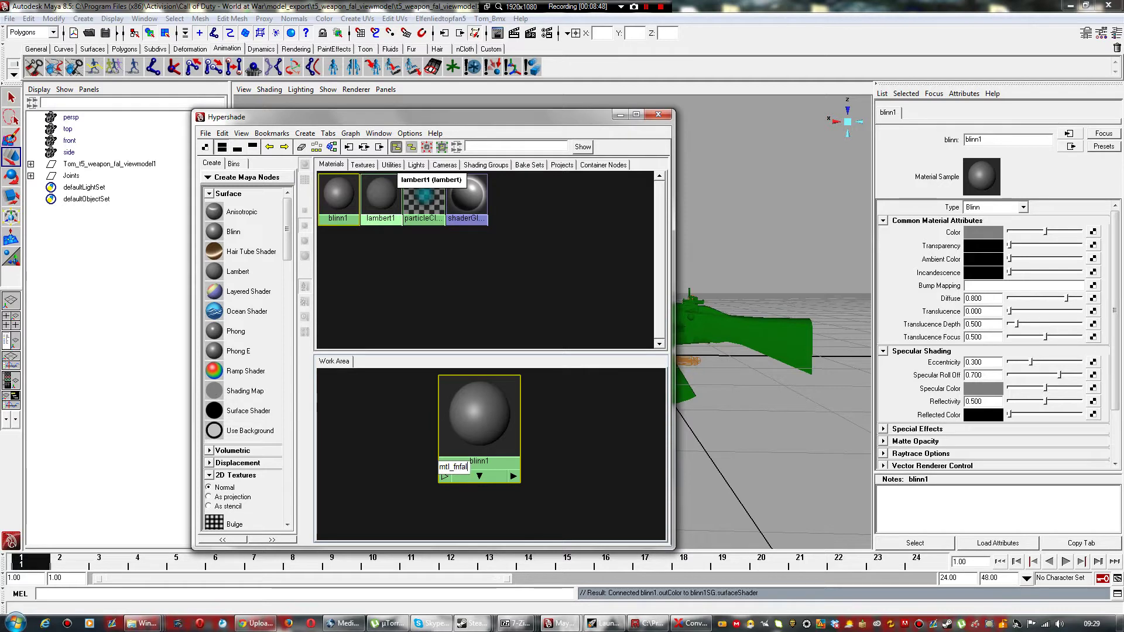
text(_non_upgraded)
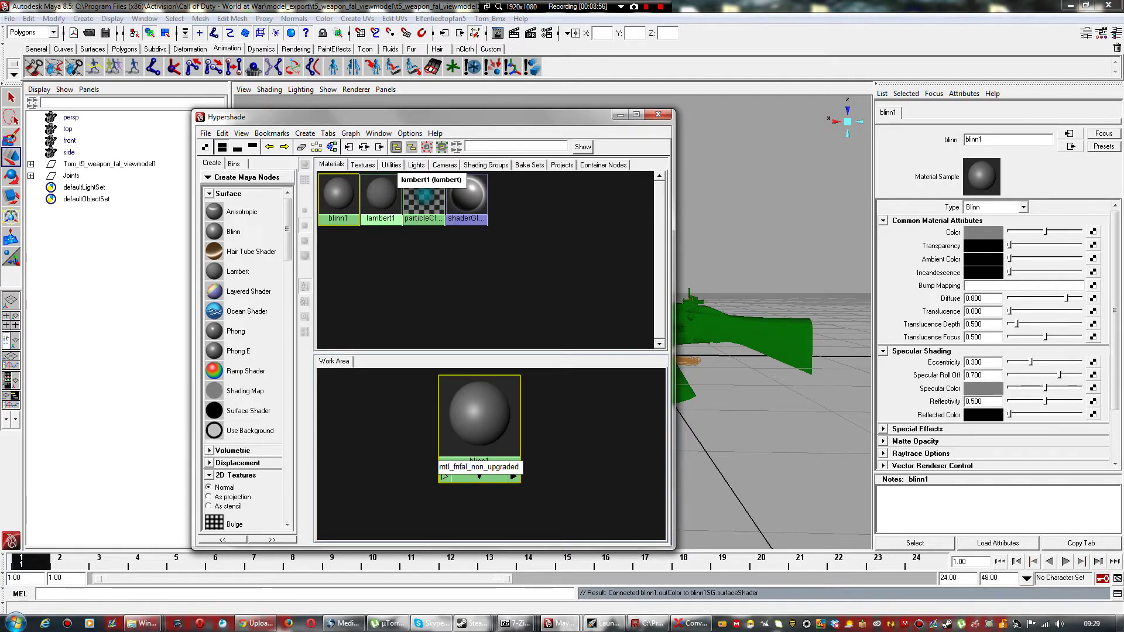
key(Return)
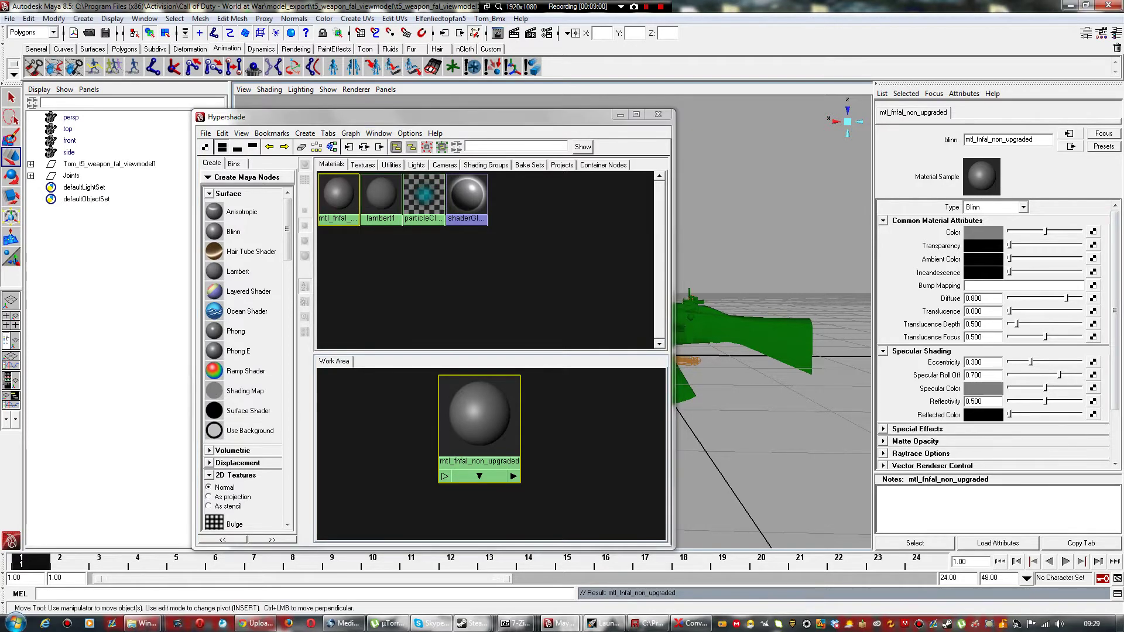
Step: Connect a file texture to the Blinn material's color and rename the texture node fnfal_non_upgraded_tex
click(1093, 232)
click(211, 254)
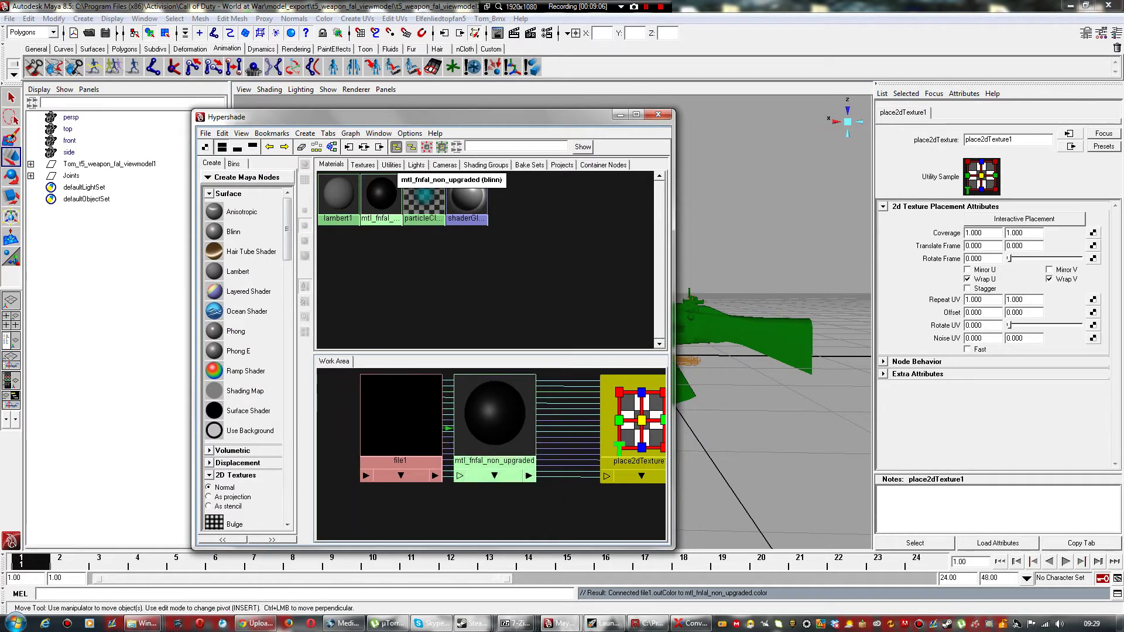
click(404, 431)
right_click(404, 432)
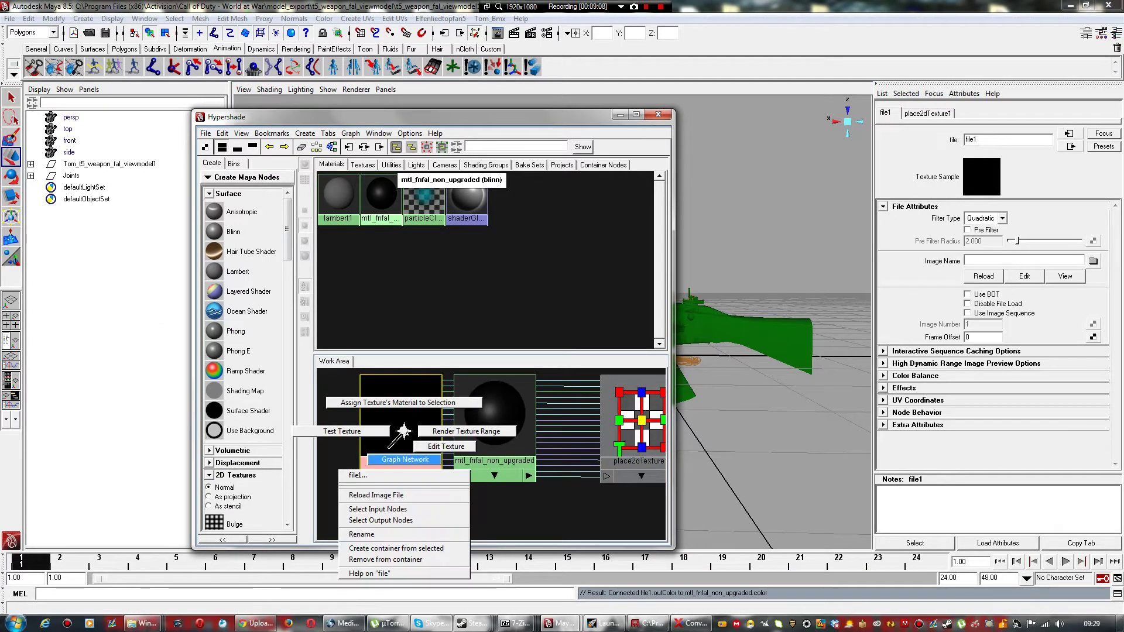
click(362, 534)
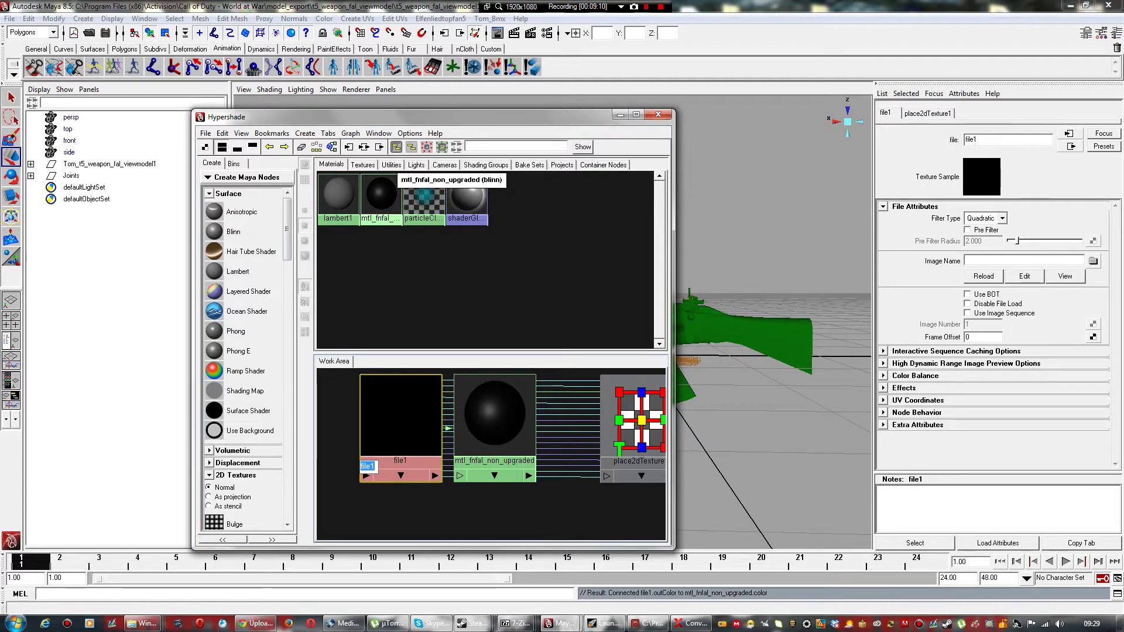
text(fna)
text(al_)
text(non_upgraded_tex)
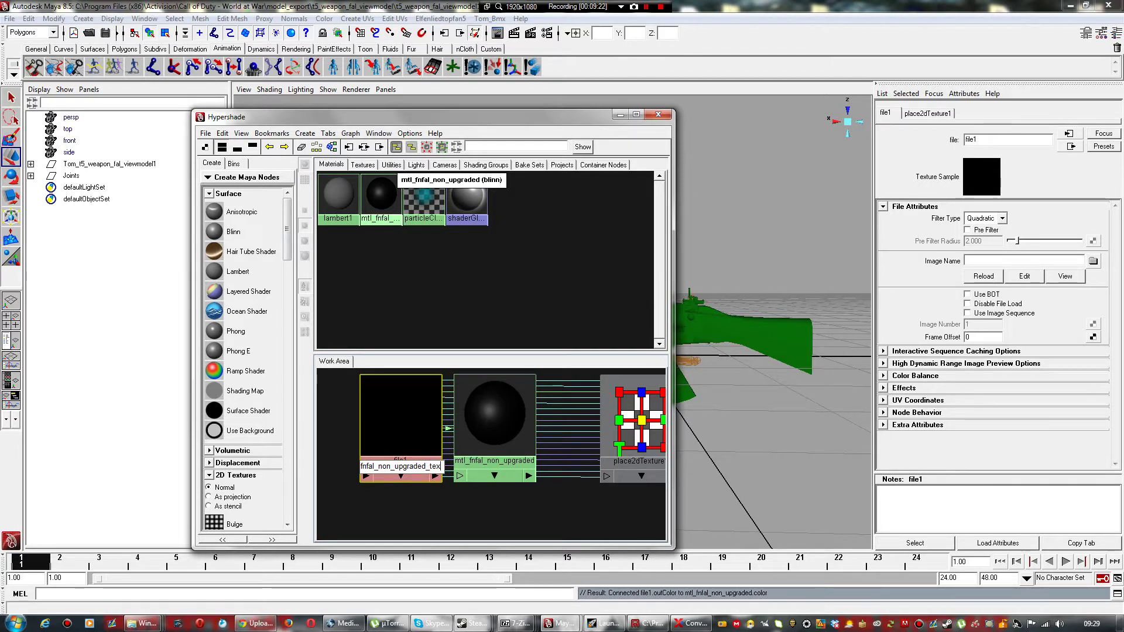
key(Return)
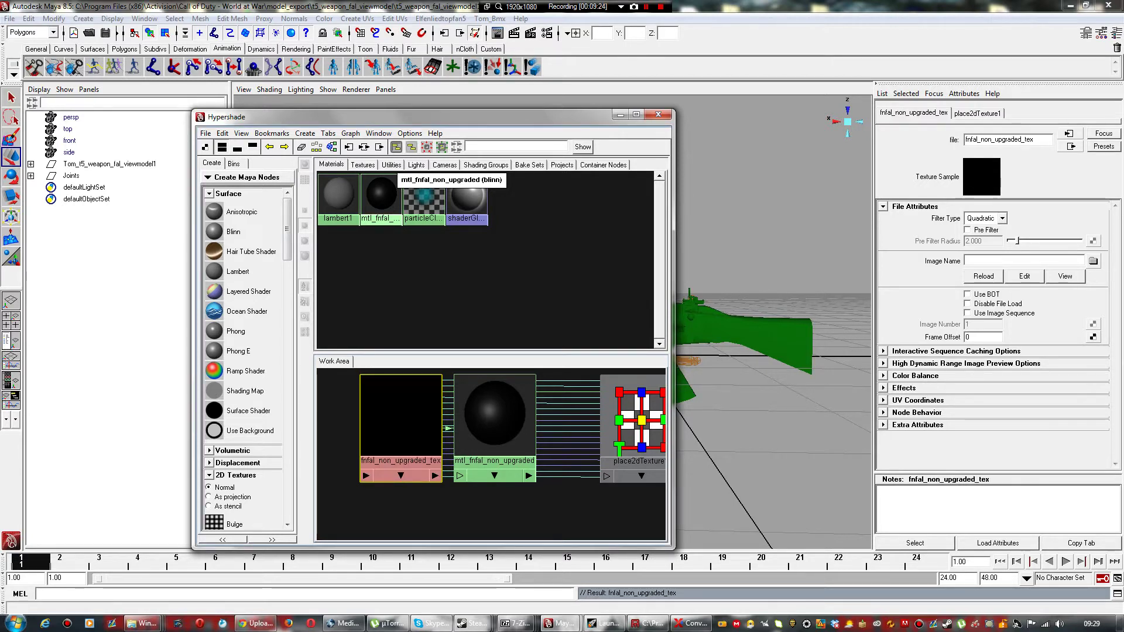
Step: Browse for the texture node's image file in the images folder of model_export's t5_weapon_fal_viewmodel
click(1093, 261)
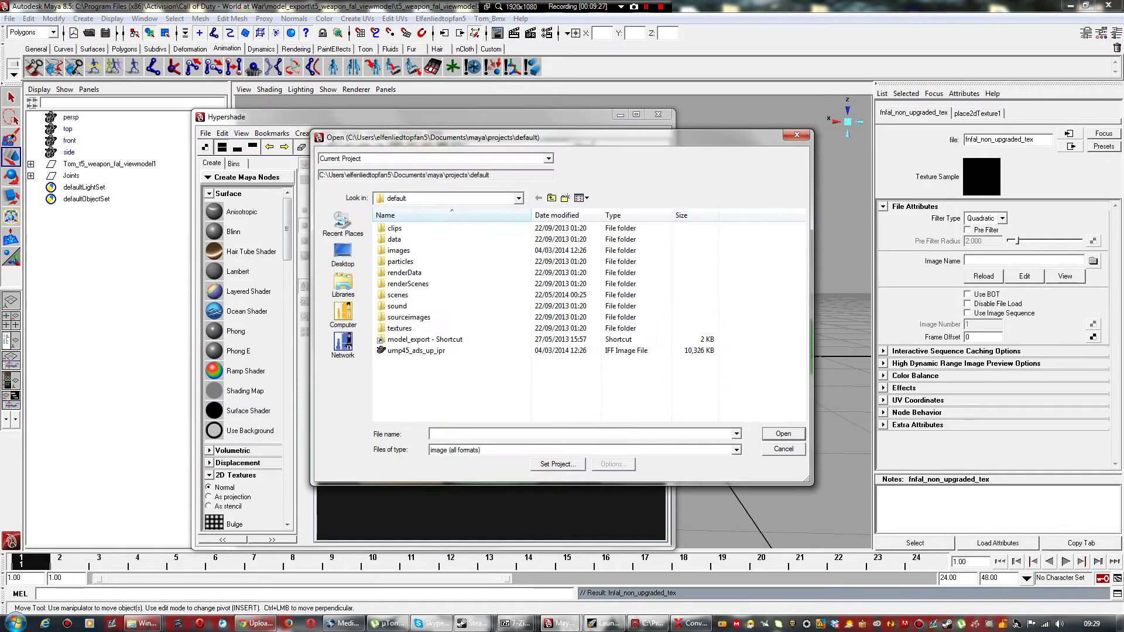
double_click(425, 339)
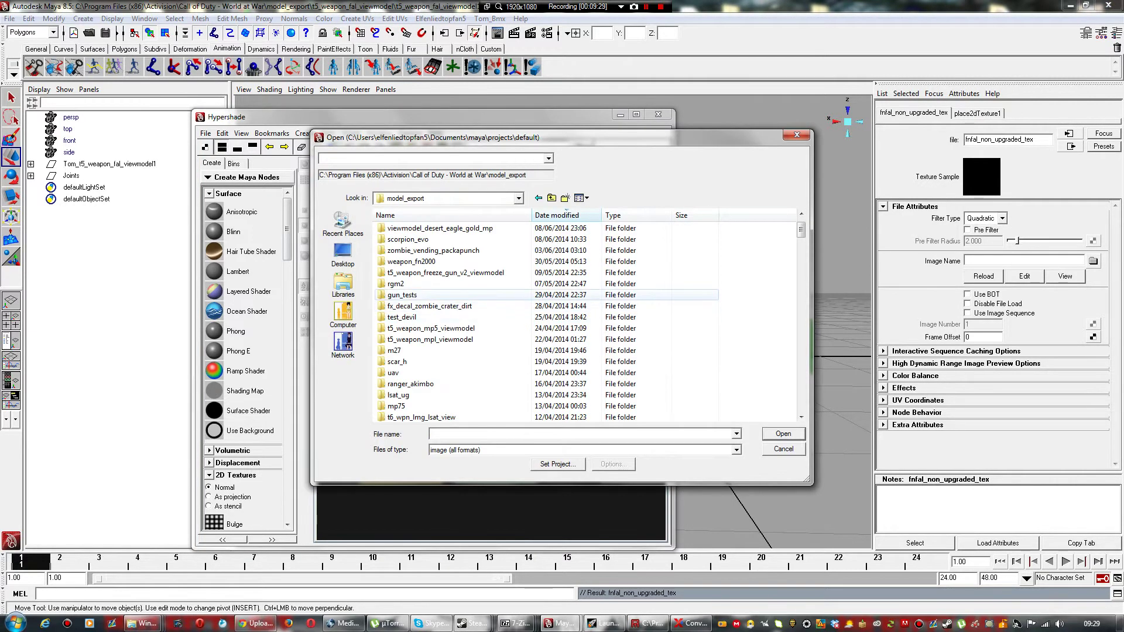
scroll(454, 294, down, 12)
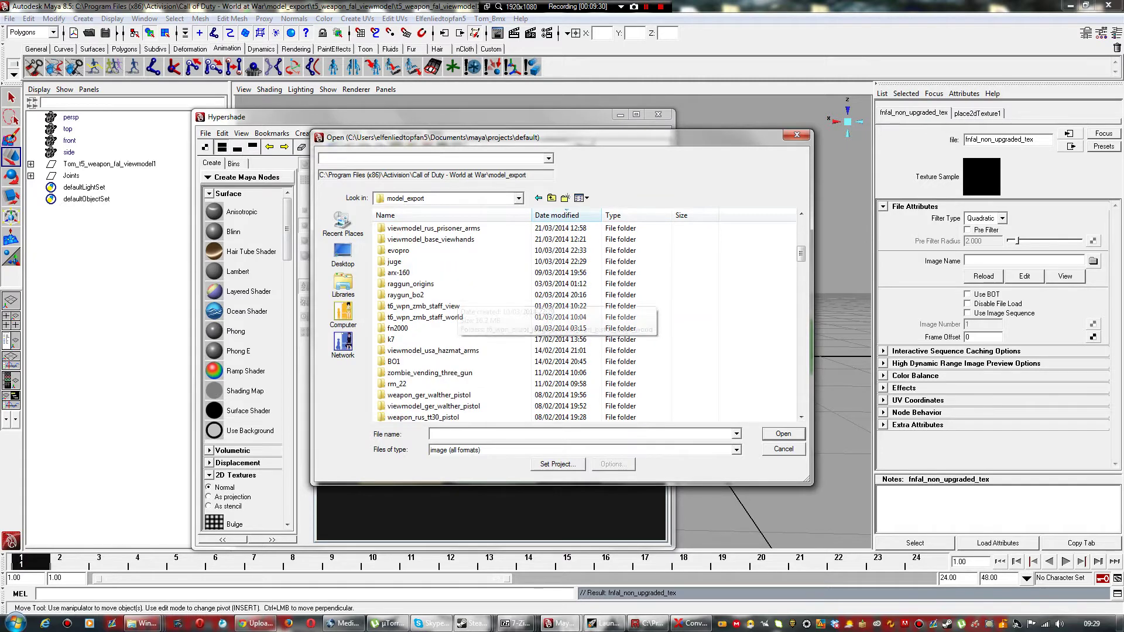
scroll(454, 304, down, 7)
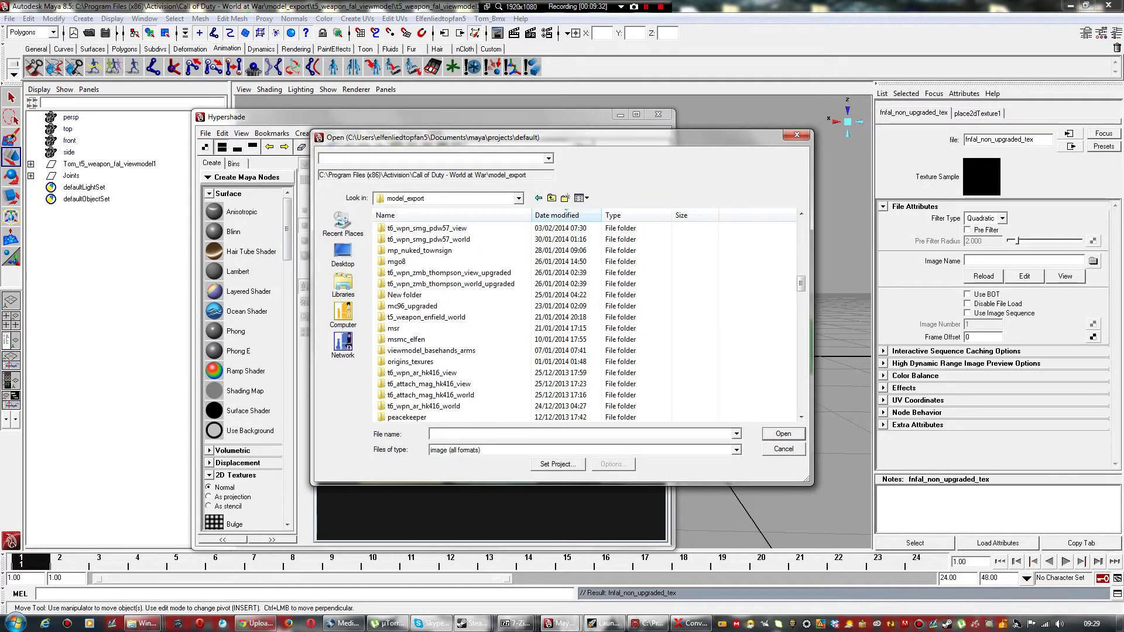
scroll(454, 304, down, 8)
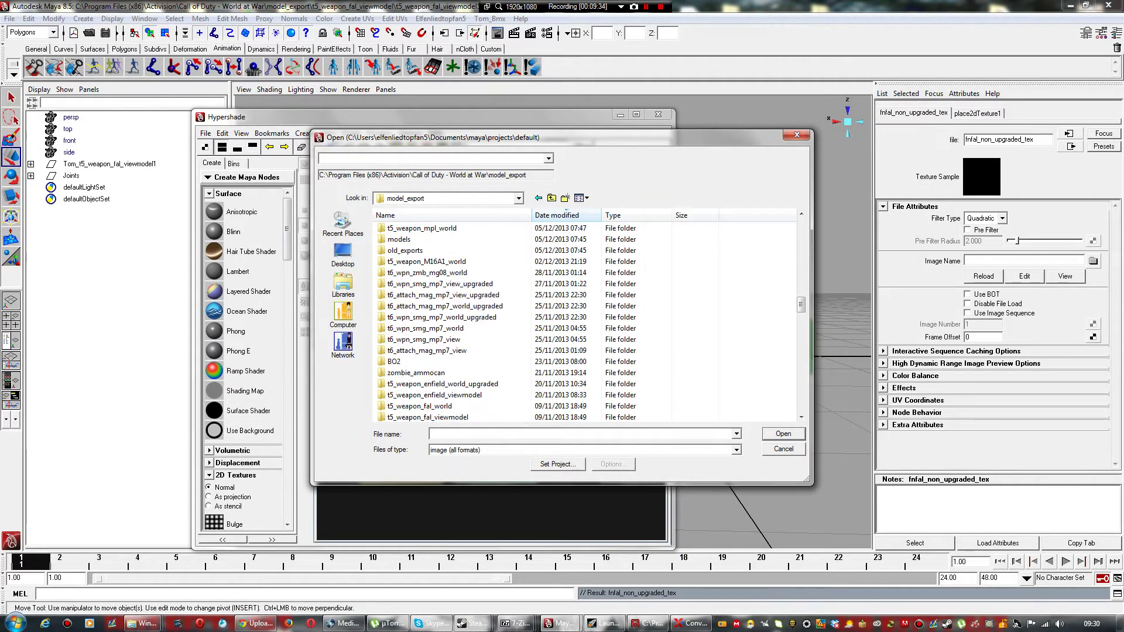
scroll(454, 305, down, 2)
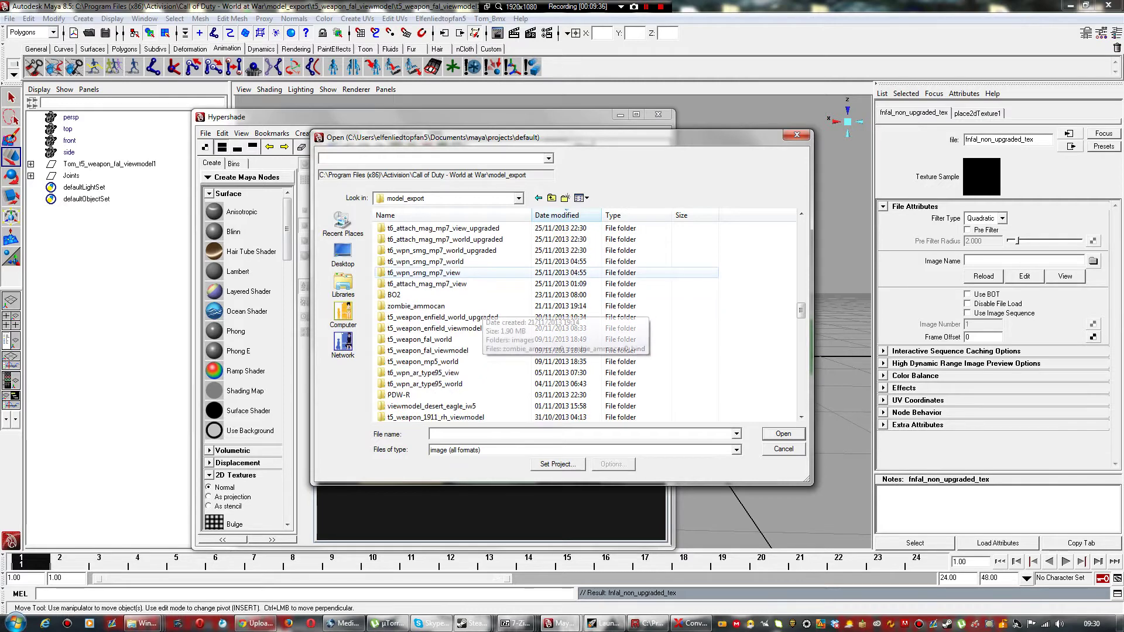
double_click(427, 350)
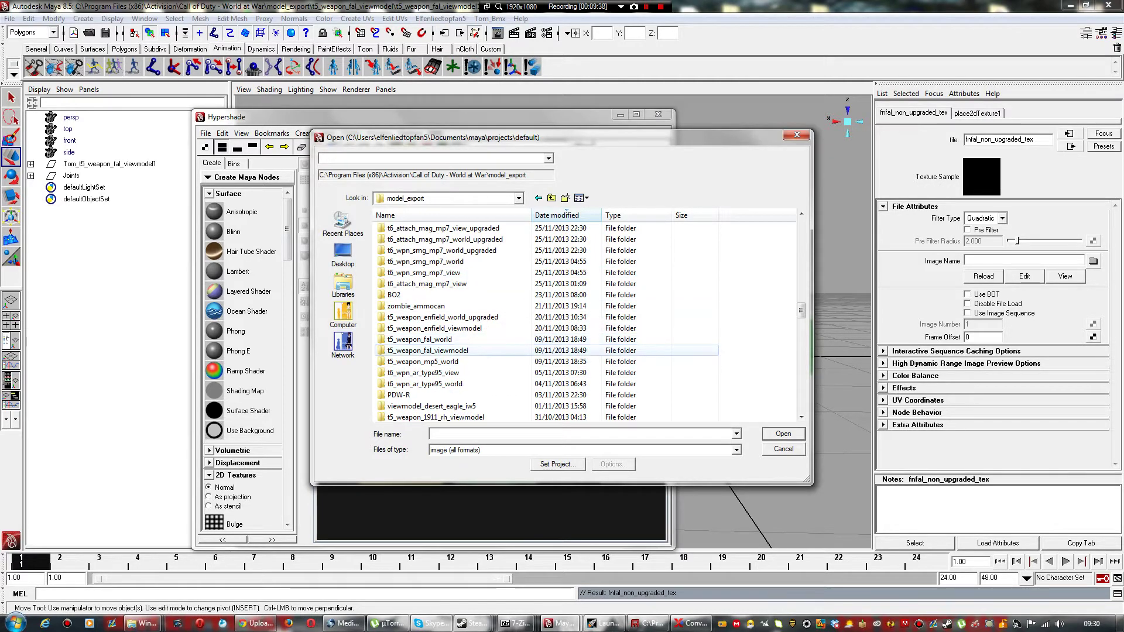
double_click(398, 228)
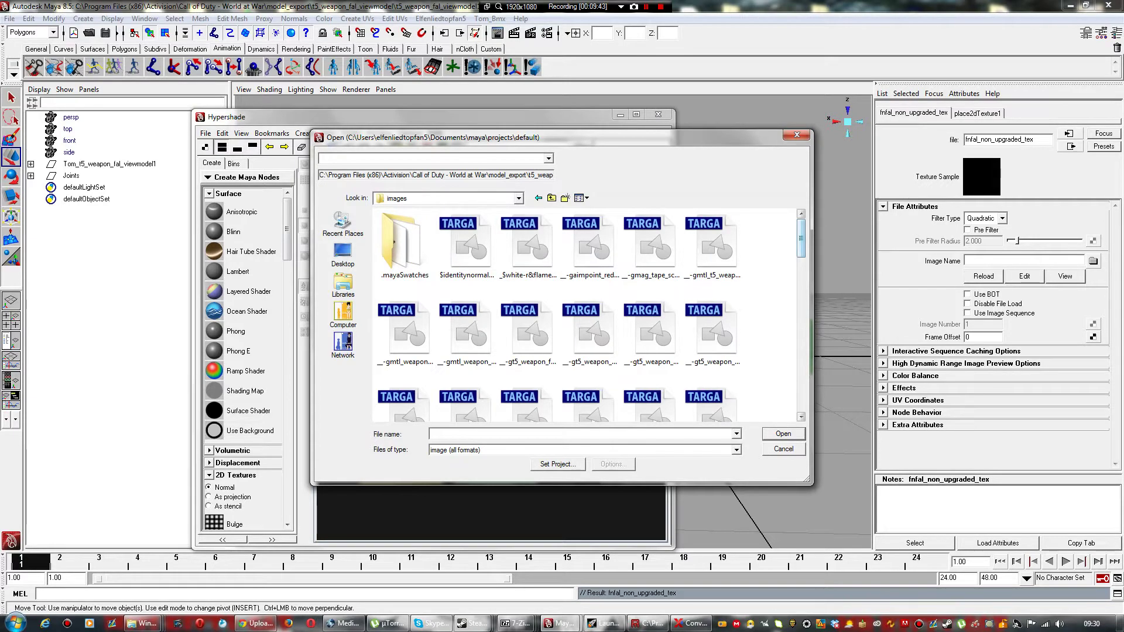
Step: Show the image files as a list and load _-gt5_weapon_fal_c as the texture's image
scroll(585, 316, down, 5)
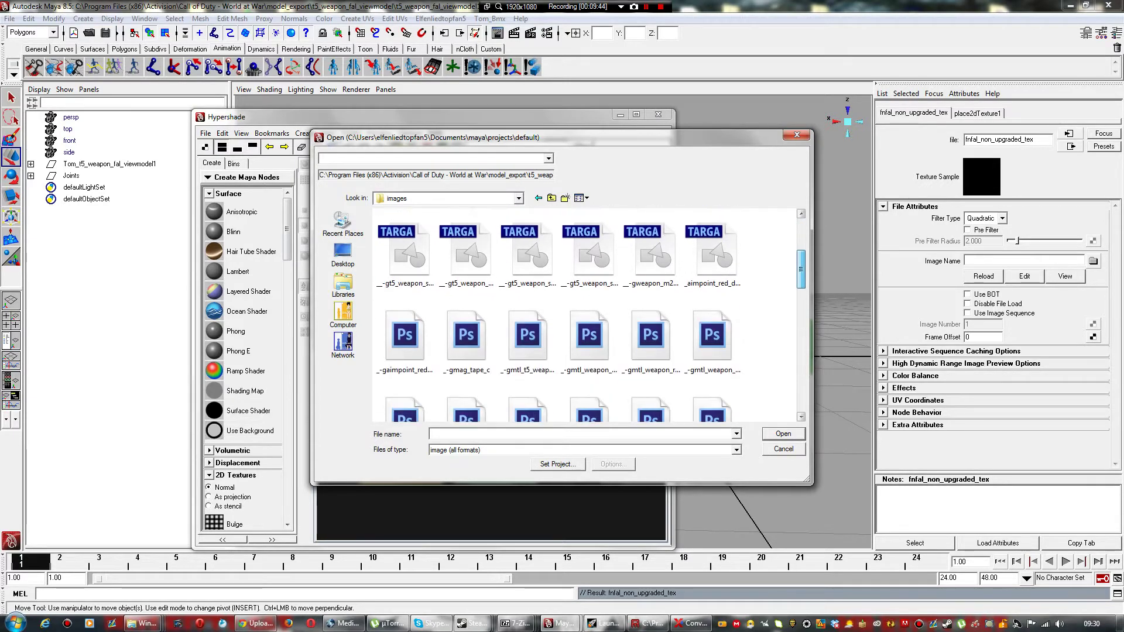
scroll(586, 316, down, 3)
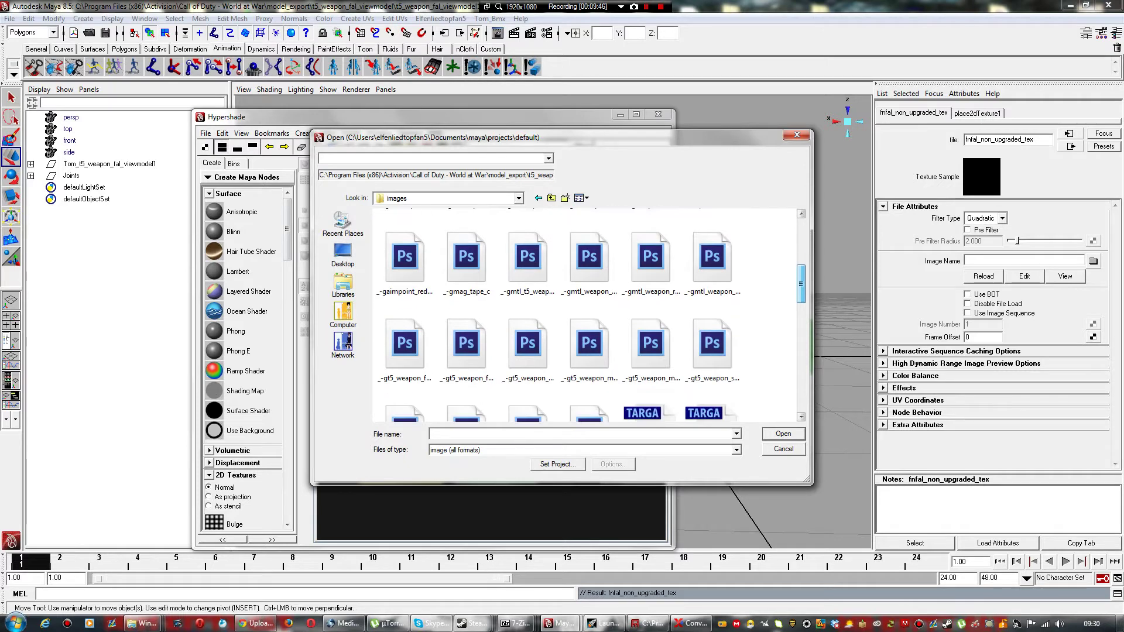
scroll(586, 316, down, 1)
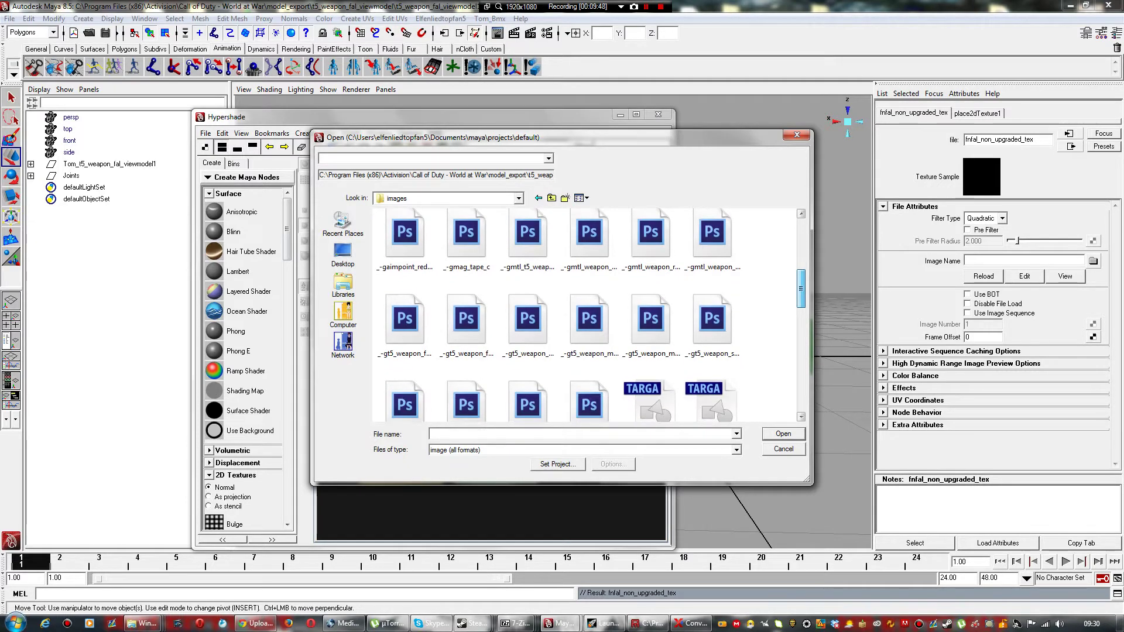
click(586, 198)
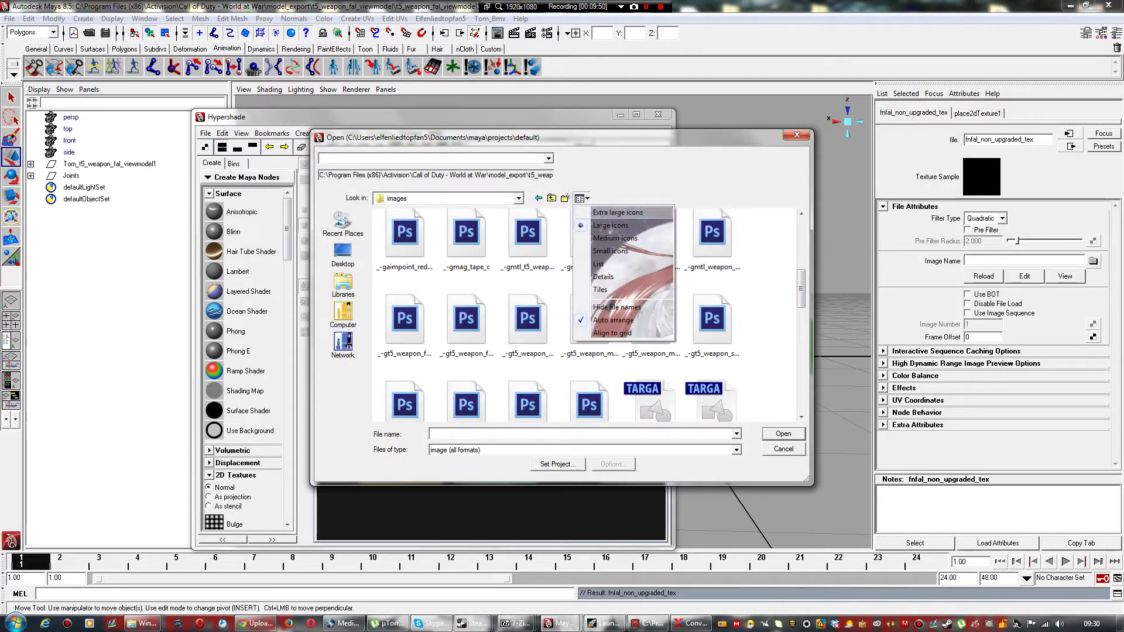
click(599, 263)
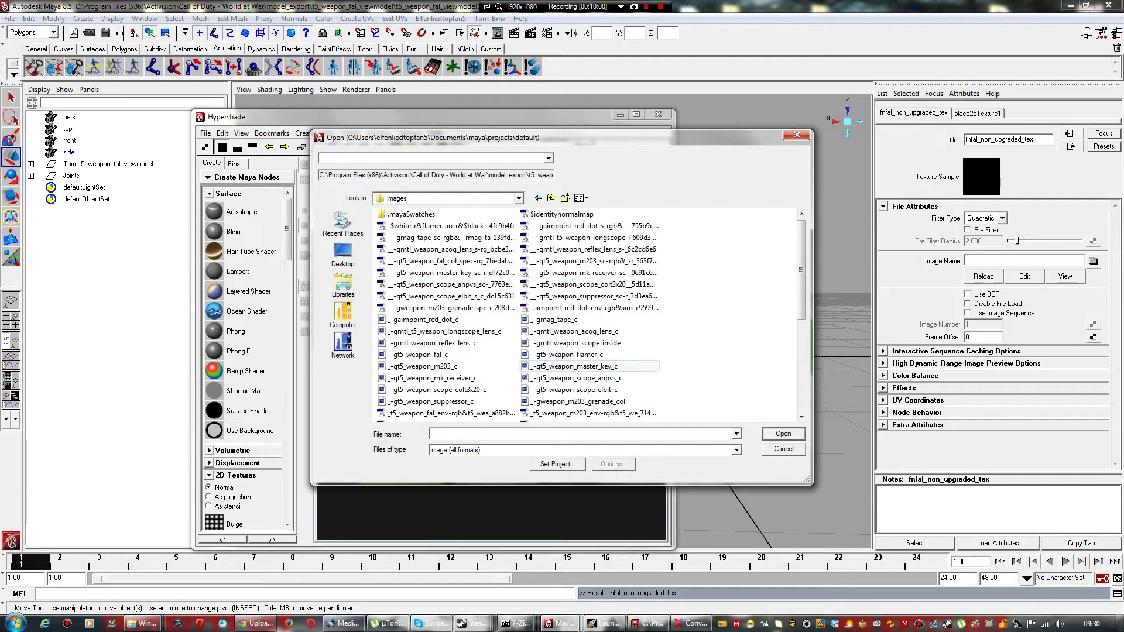
click(432, 356)
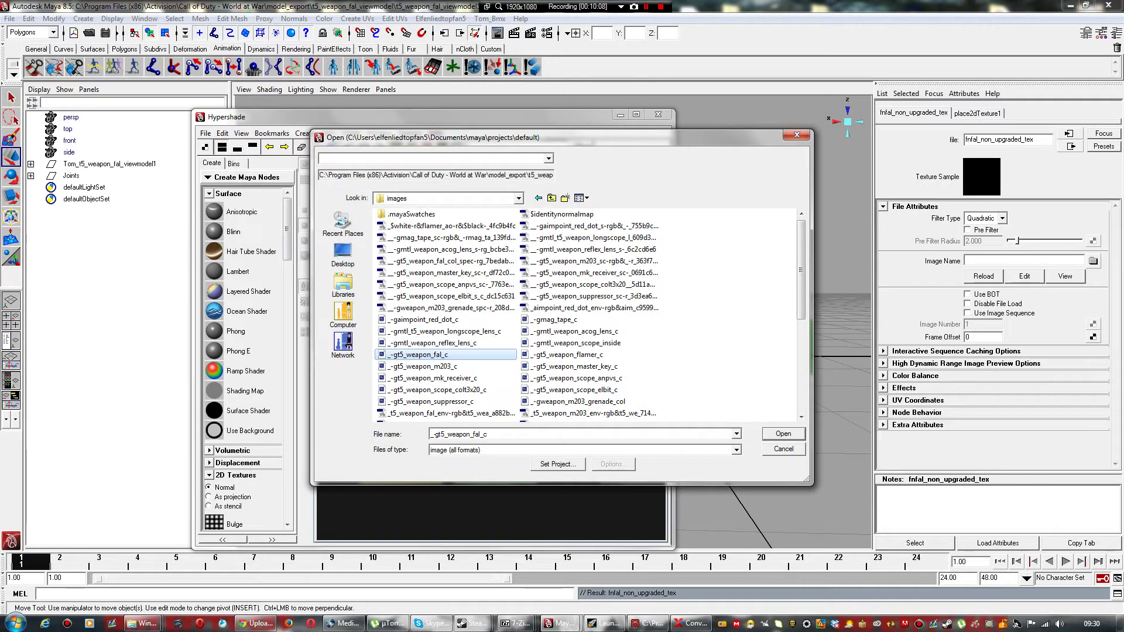
key(Return)
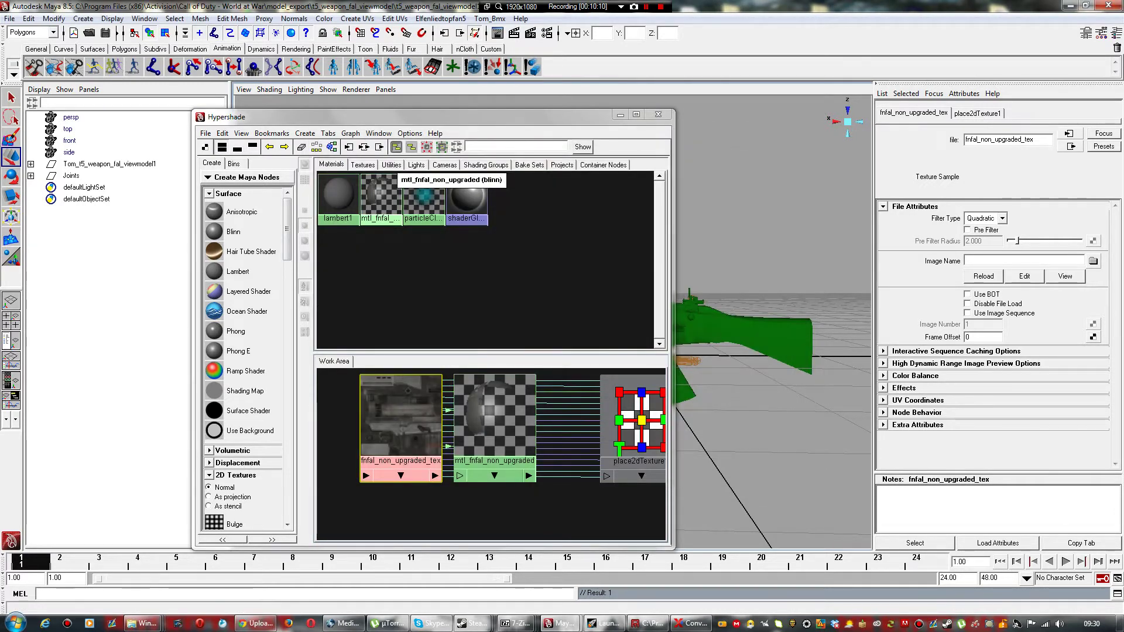
Step: Move the Blinn node away from the texture node and delete the connection from the texture's outTransparency to the material's transparency
drag(495, 421, 538, 423)
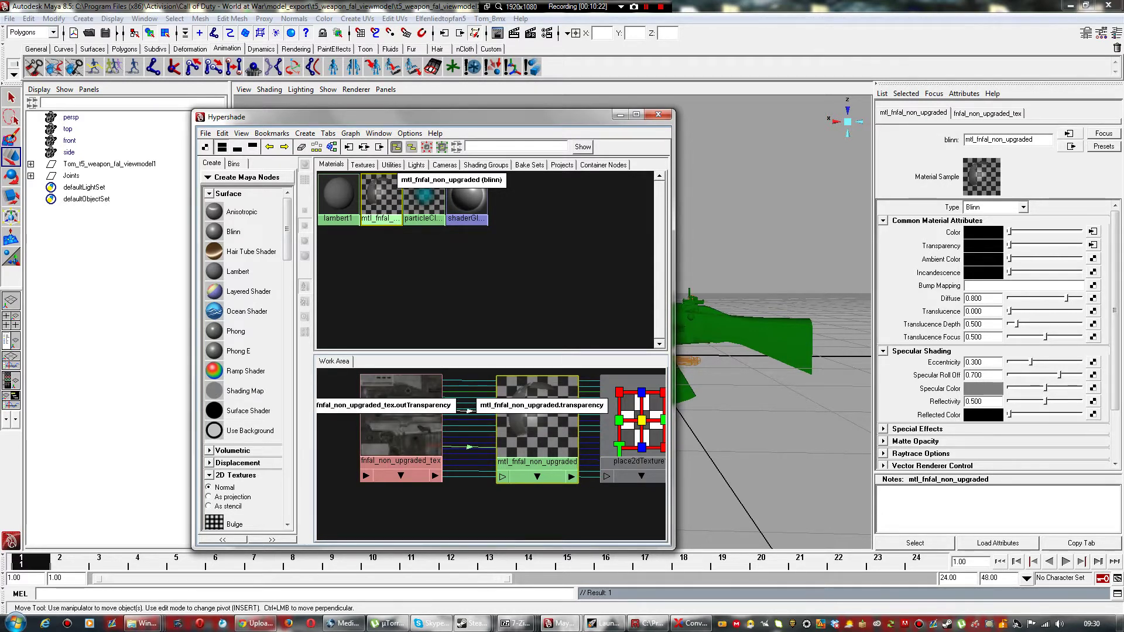
click(469, 410)
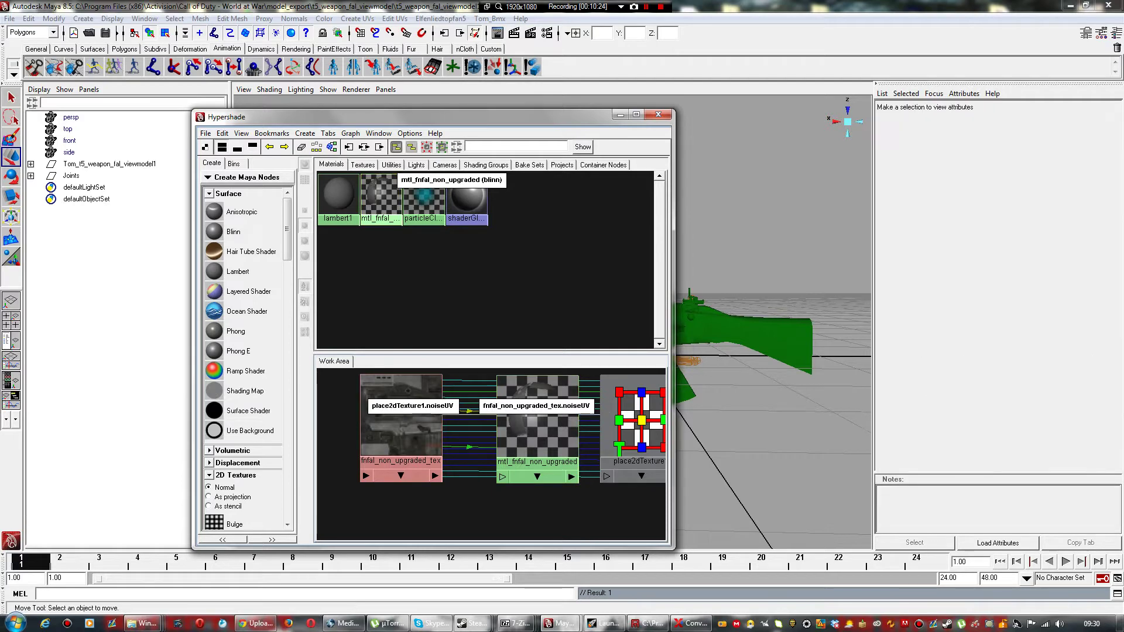
key(Delete)
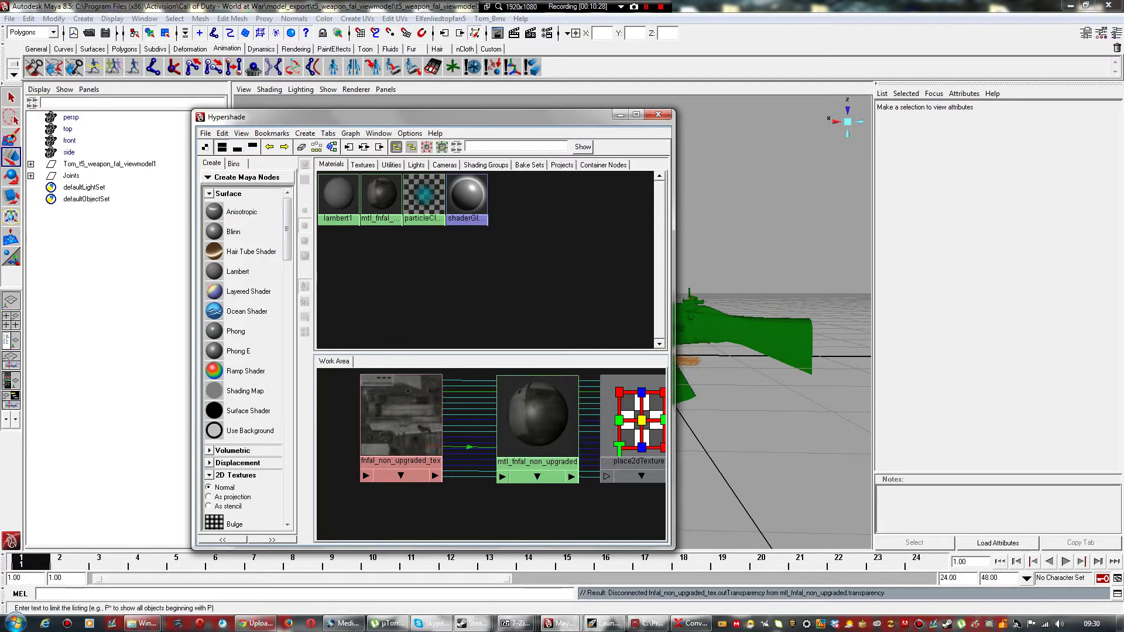
Step: Select all weapon meshes from TomMesh_20 to TomMesh_40 and assign the mtl_fnfal_non_upgraded material to them
drag(352, 117, 436, 116)
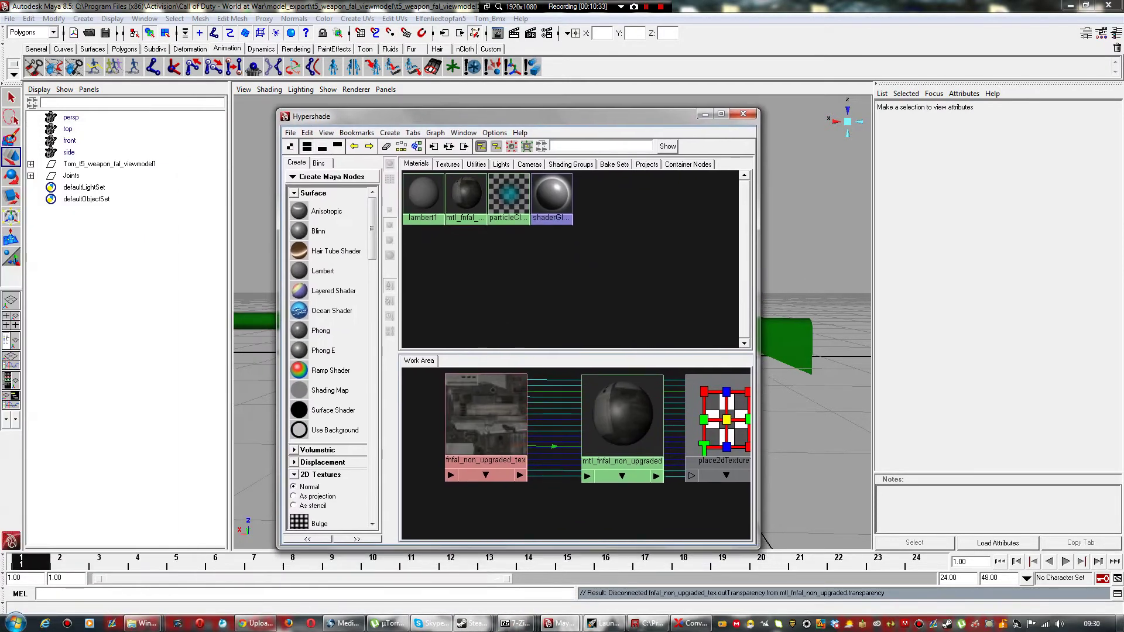
click(31, 164)
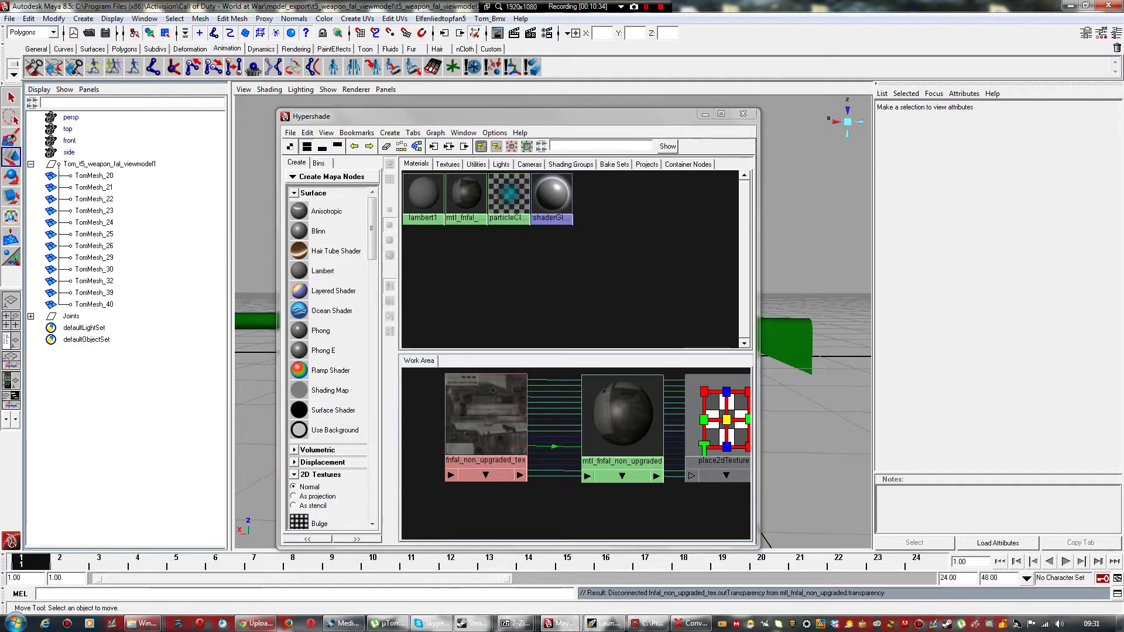
click(94, 176)
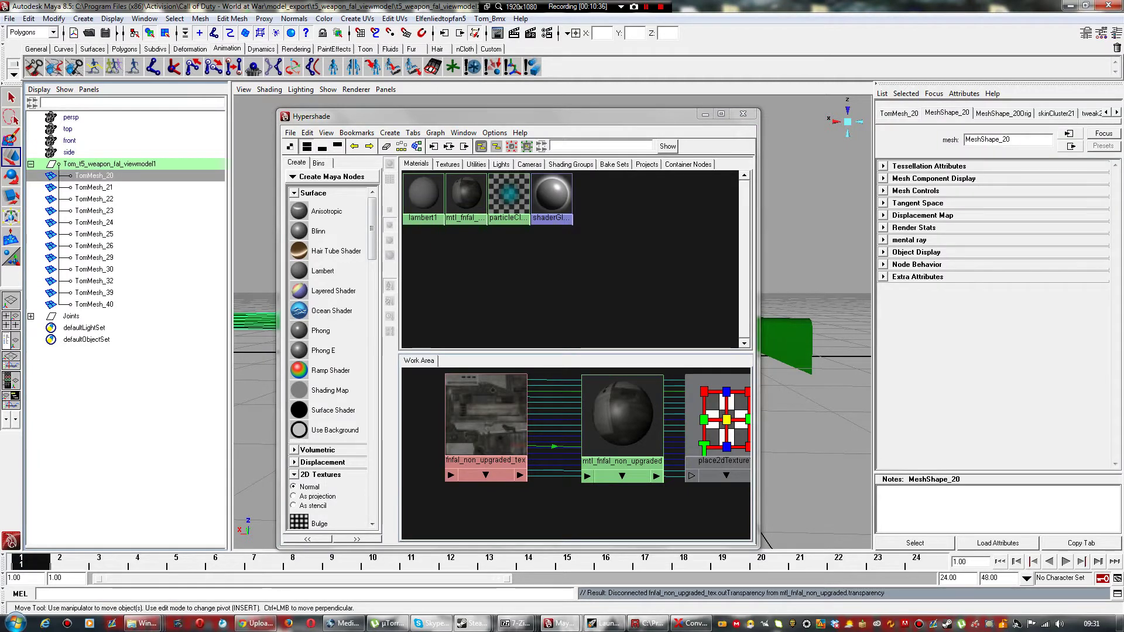
shift+click(94, 304)
right_click(624, 412)
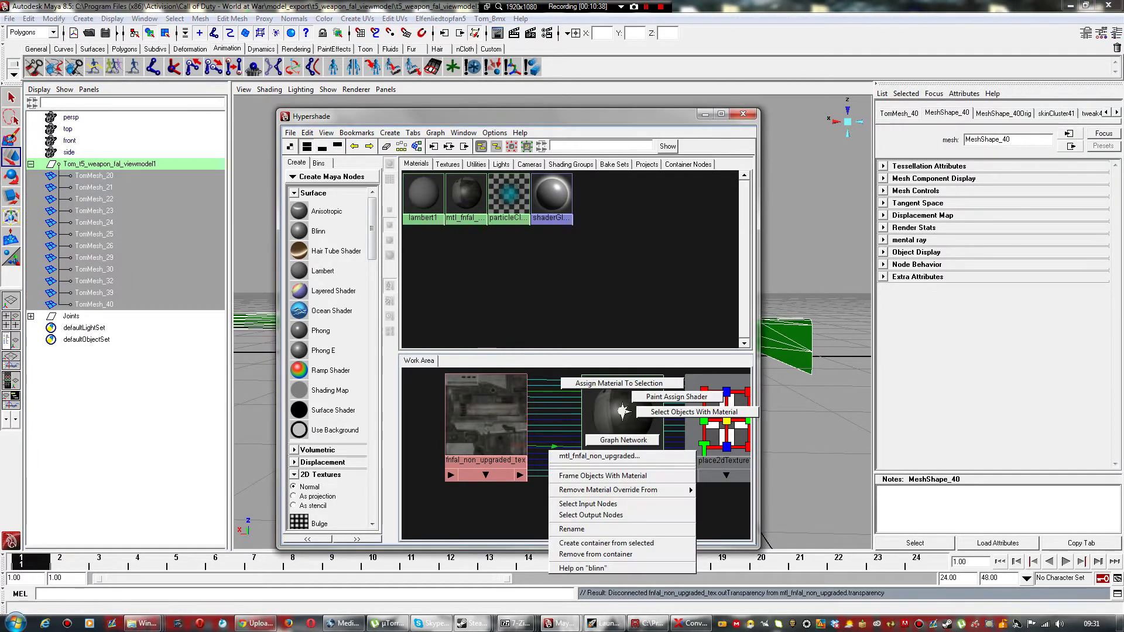
click(619, 383)
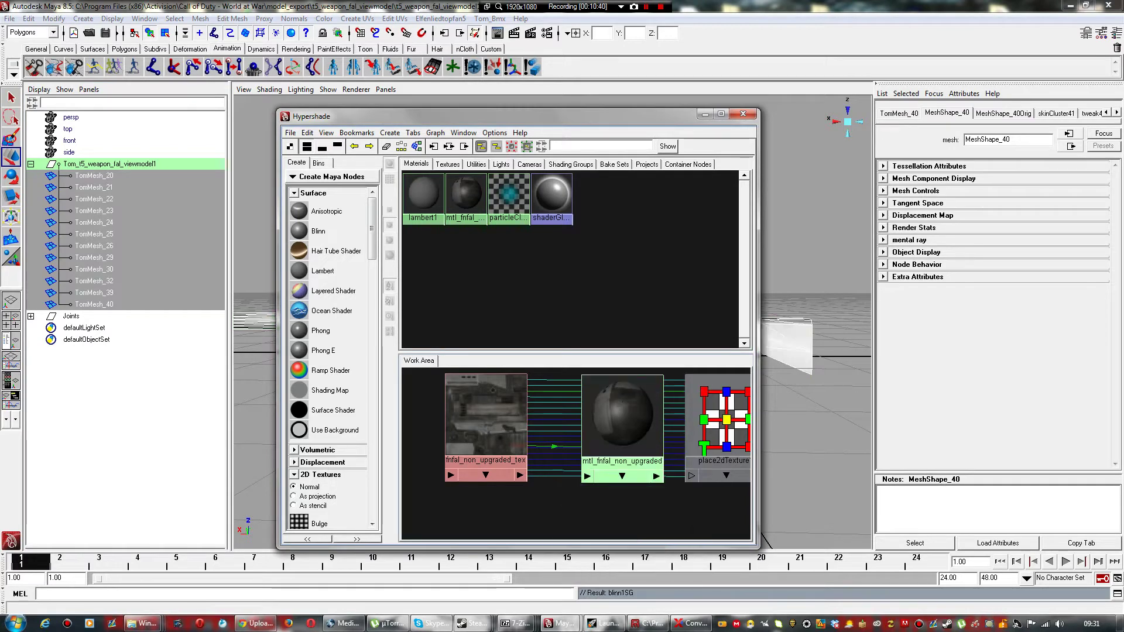
Step: Minimize the Hypershade, deselect the meshes and switch the viewport to textured display to inspect the weapon
click(704, 114)
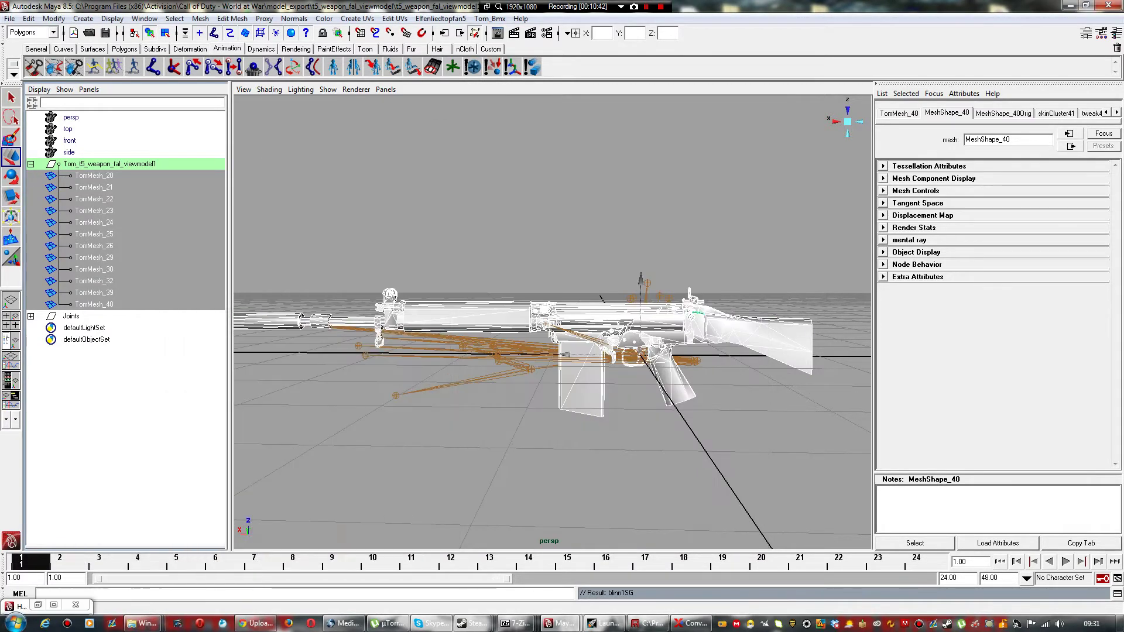
scroll(552, 322, up, 4)
scroll(552, 322, down, 1)
click(644, 217)
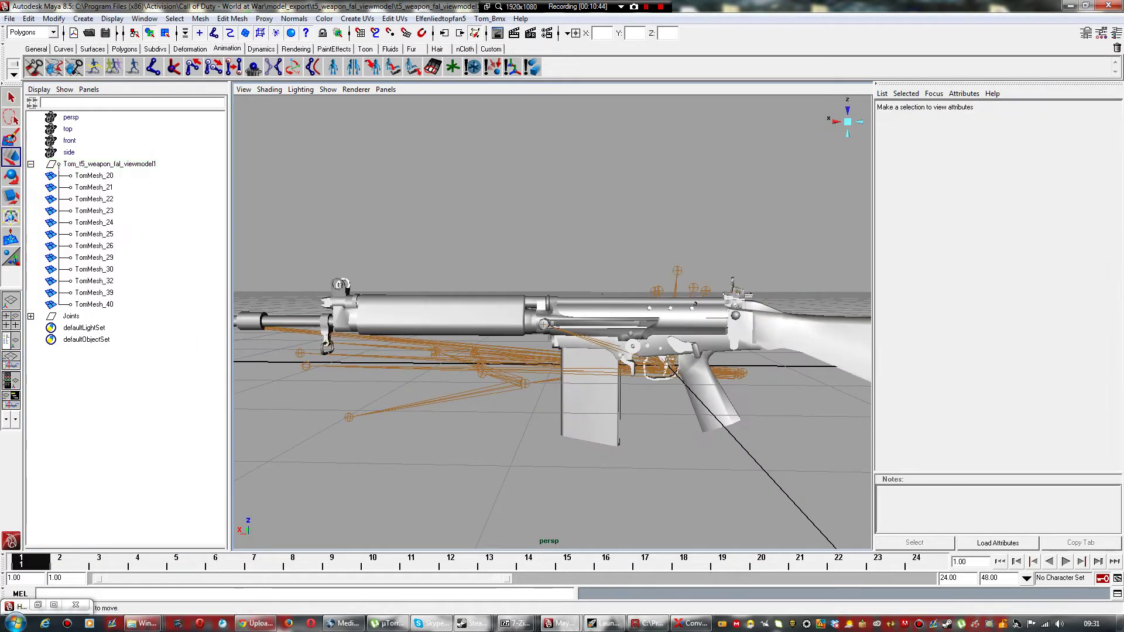
key(6)
alt+drag(644, 264, 626, 311)
scroll(620, 284, up, 3)
scroll(614, 281, down, 4)
scroll(626, 310, up, 2)
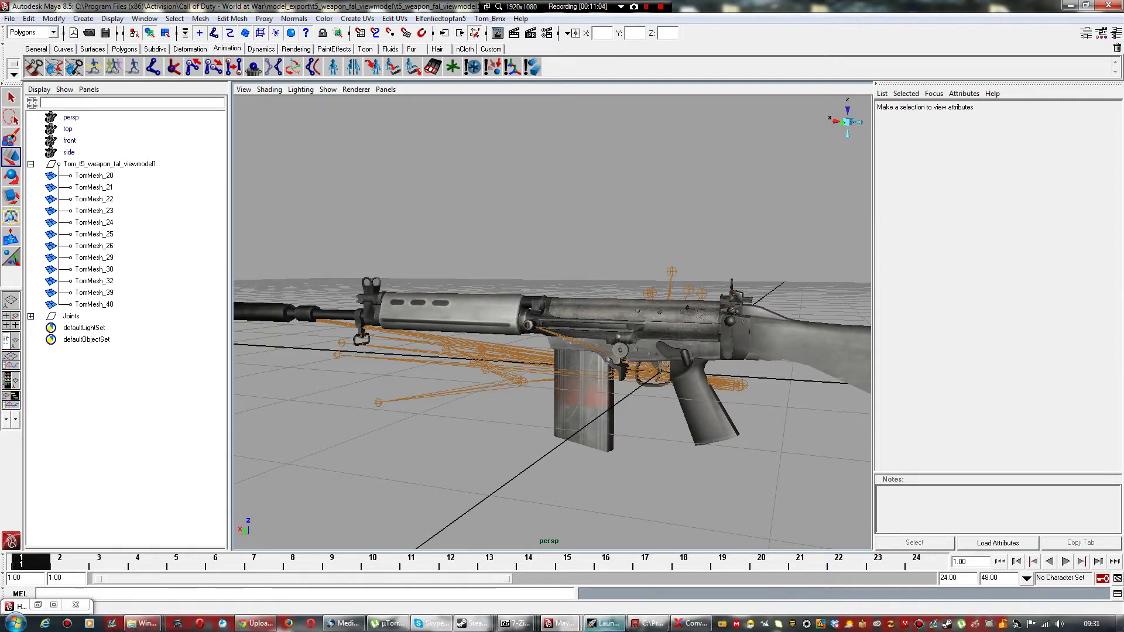
Step: Restore the Hypershade and load _-gmag_tape_c as the image of the fnfal_non_upgraded_tex texture
mouse_move(650, 623)
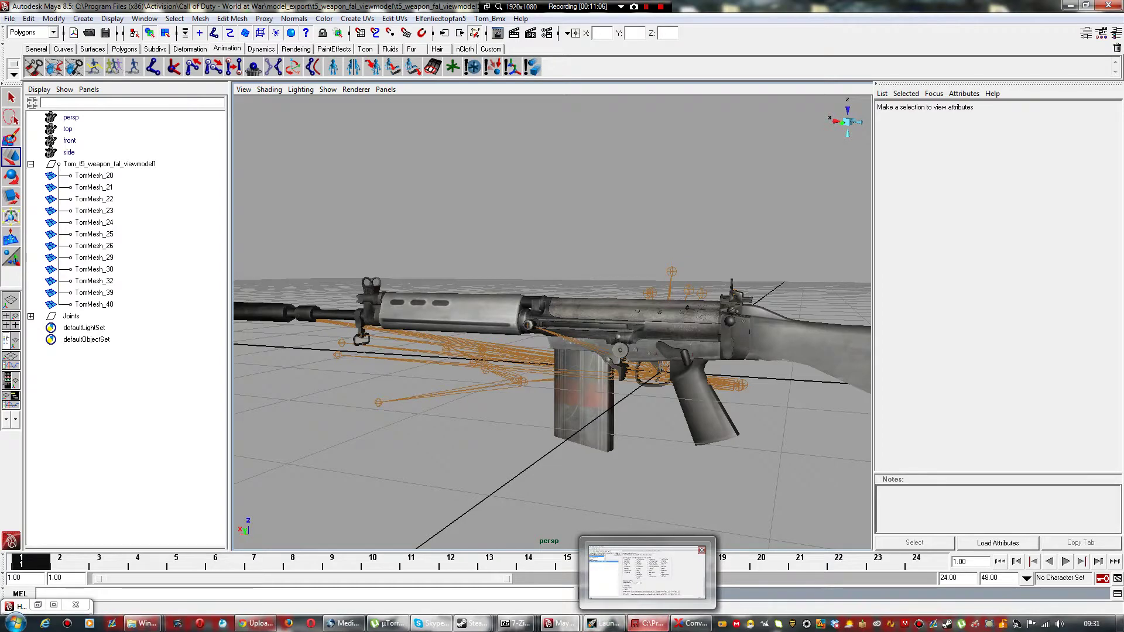
mouse_move(561, 623)
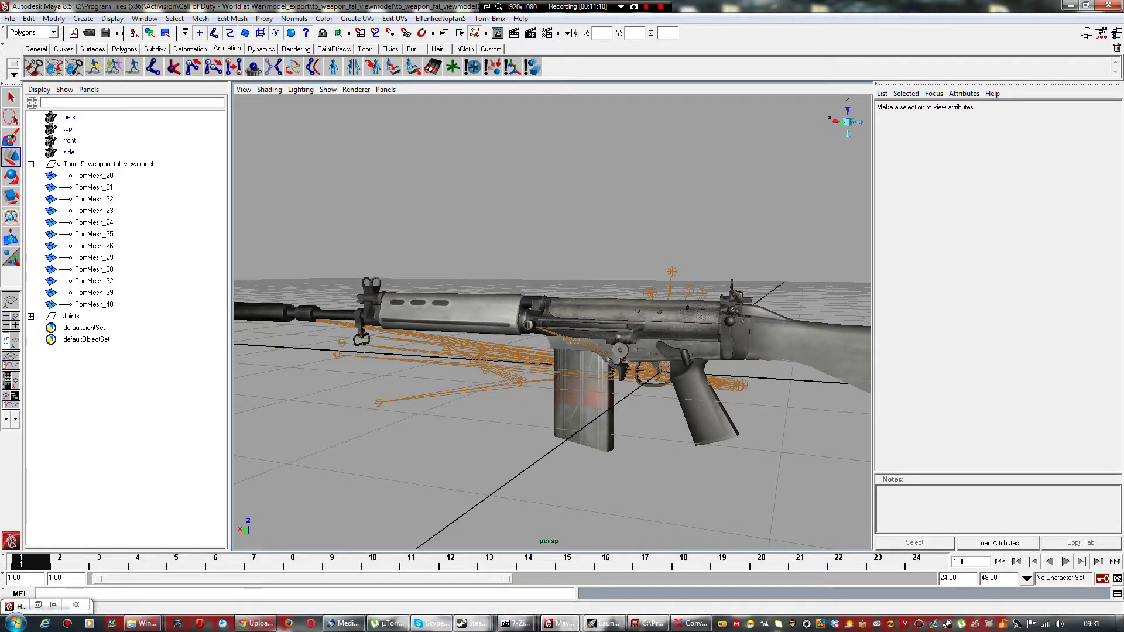
click(38, 606)
click(486, 416)
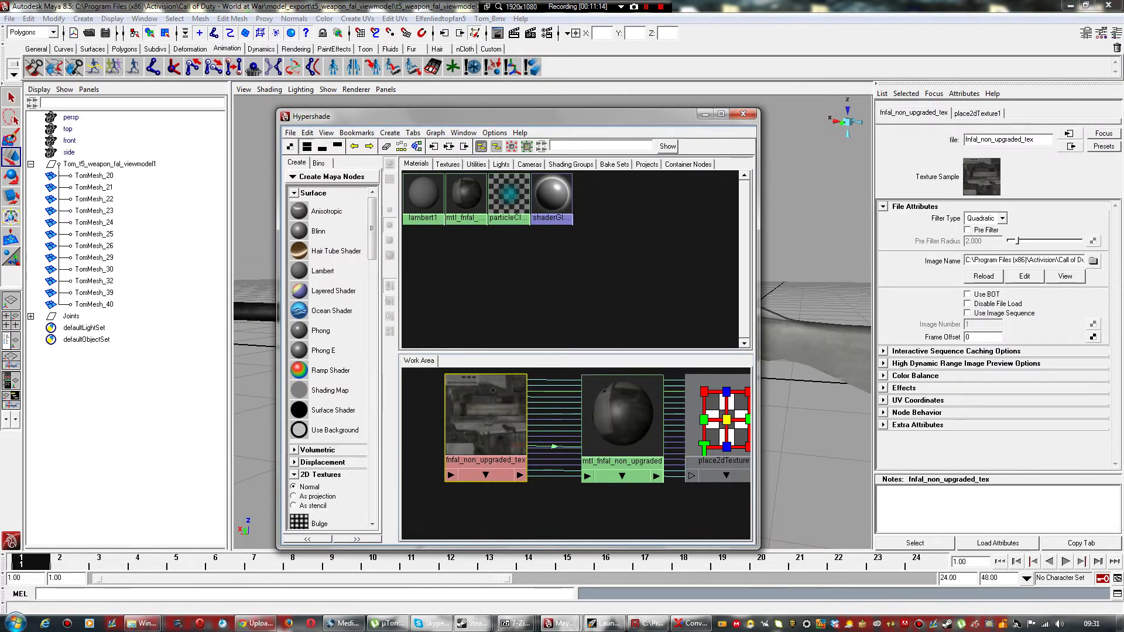
click(1093, 261)
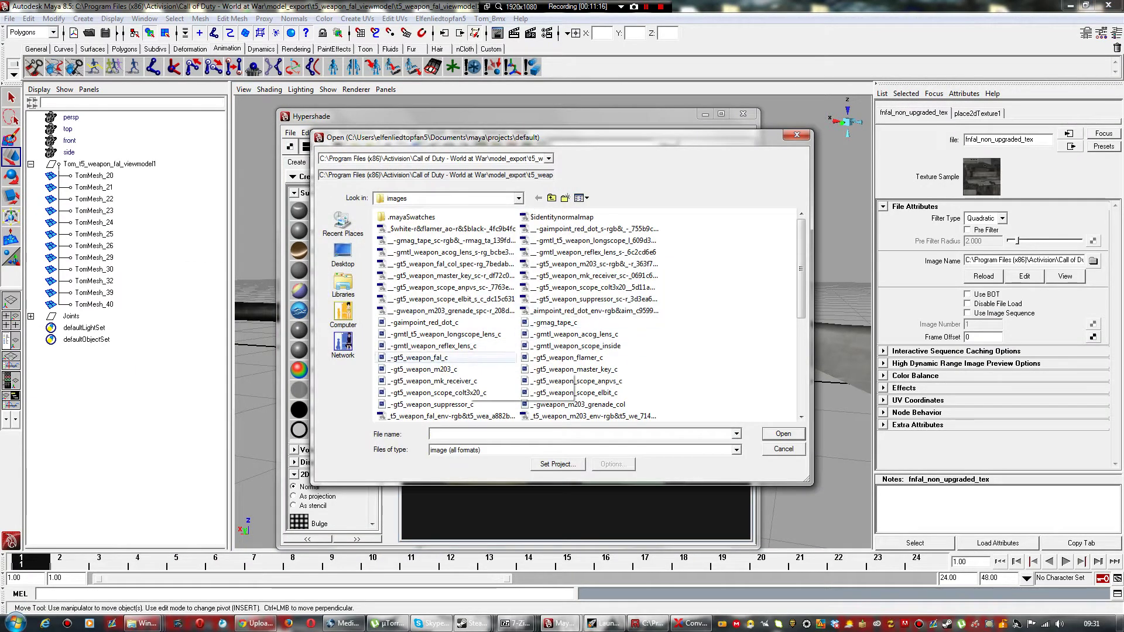
click(445, 358)
scroll(468, 340, down, 2)
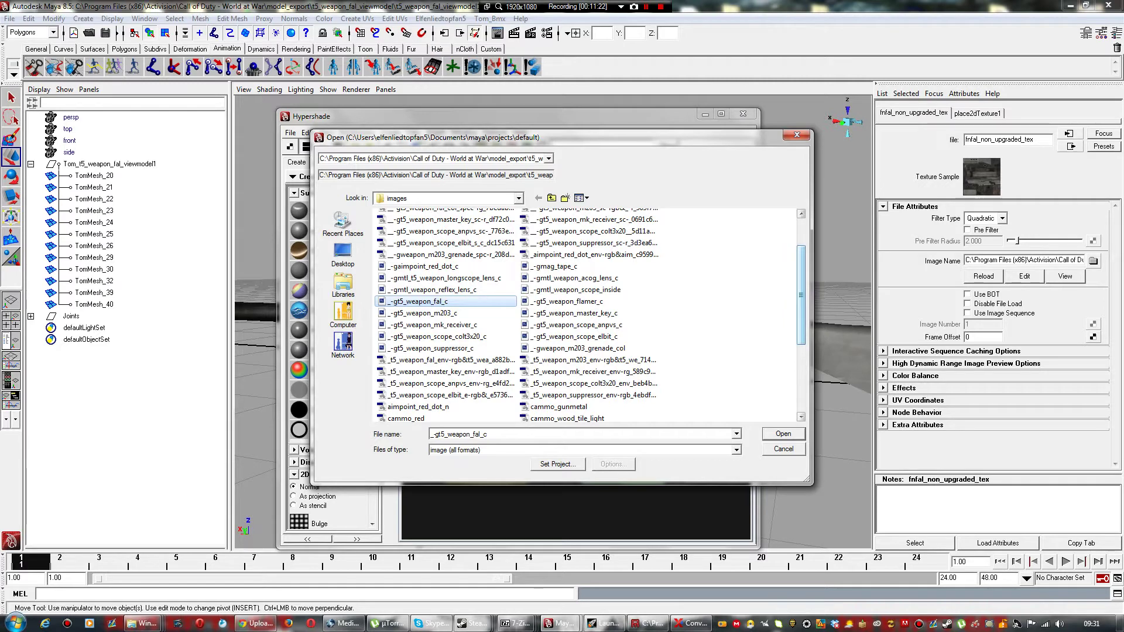
drag(800, 295, 801, 356)
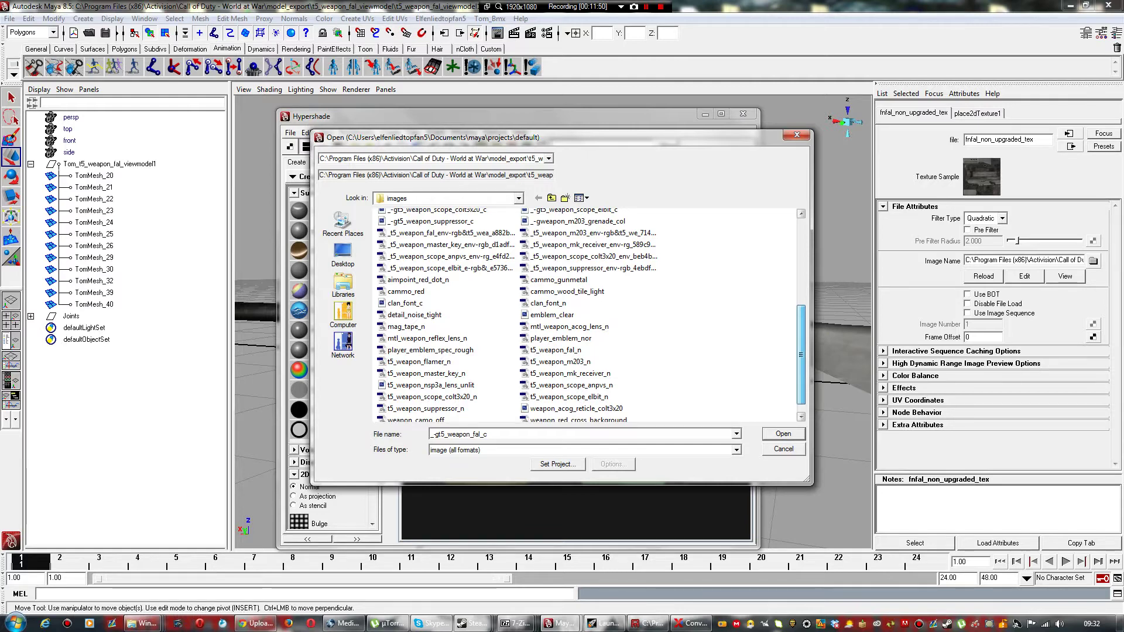
drag(801, 355, 801, 362)
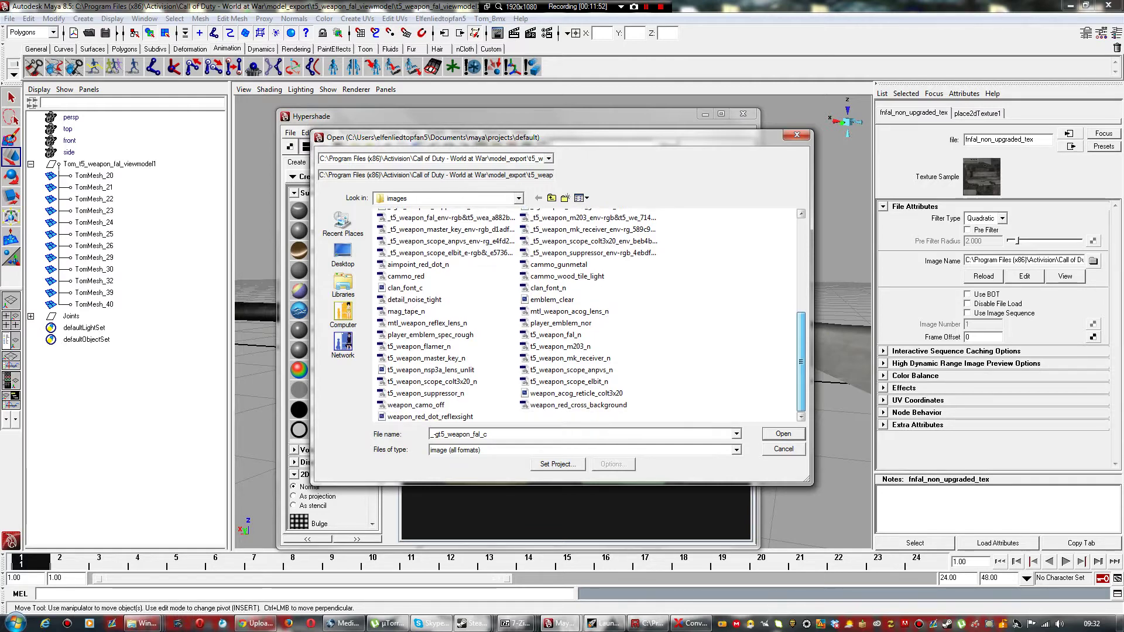
drag(801, 362, 801, 286)
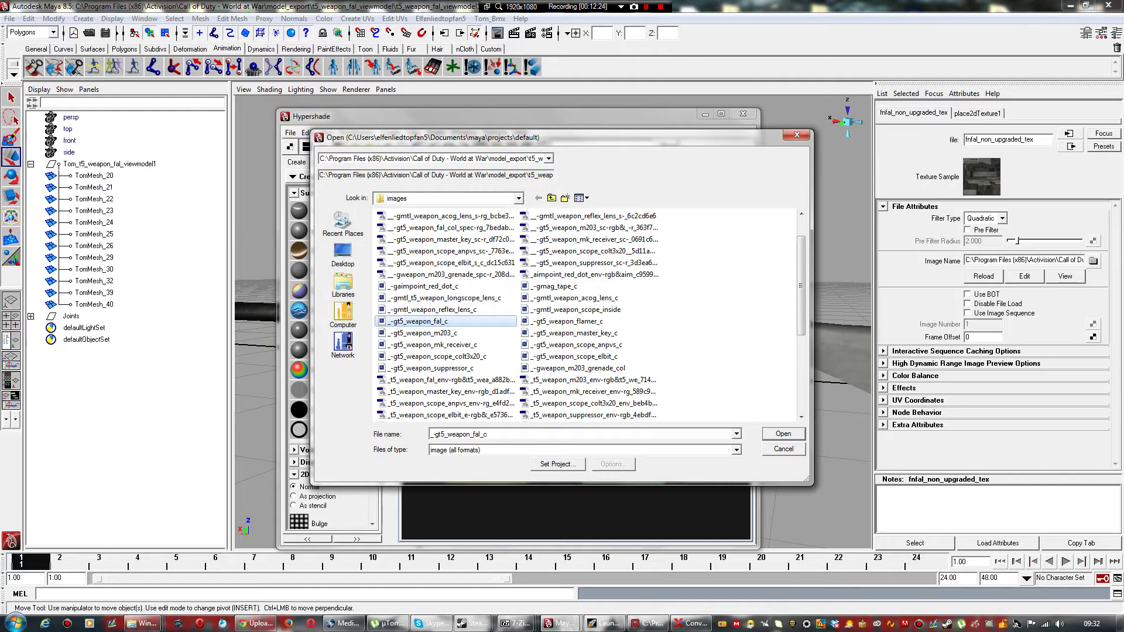
click(555, 287)
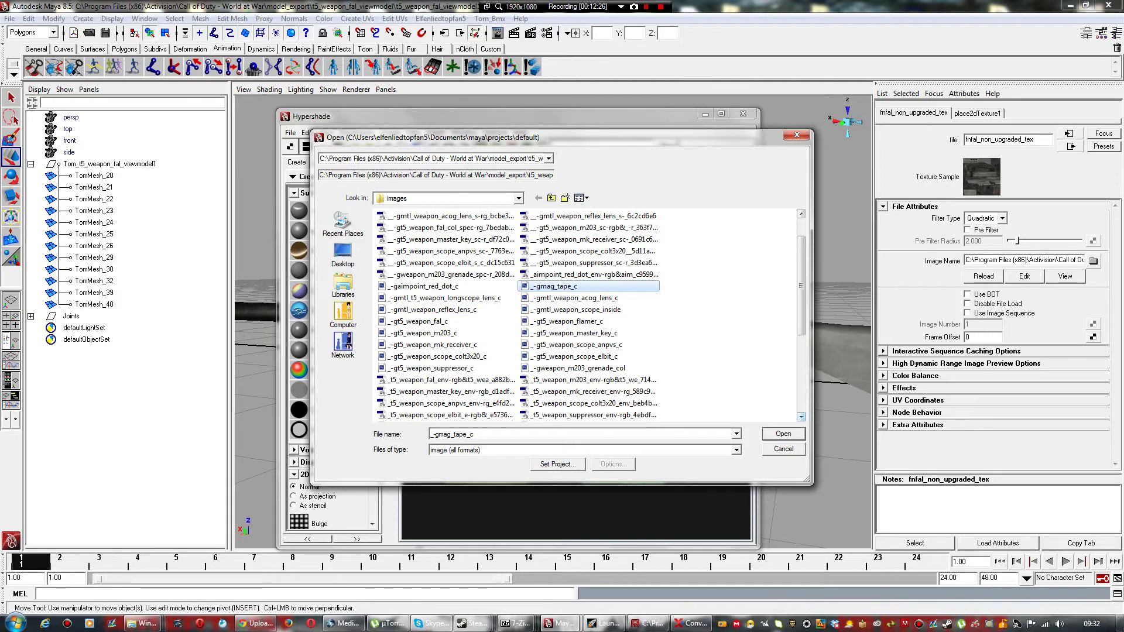
click(783, 434)
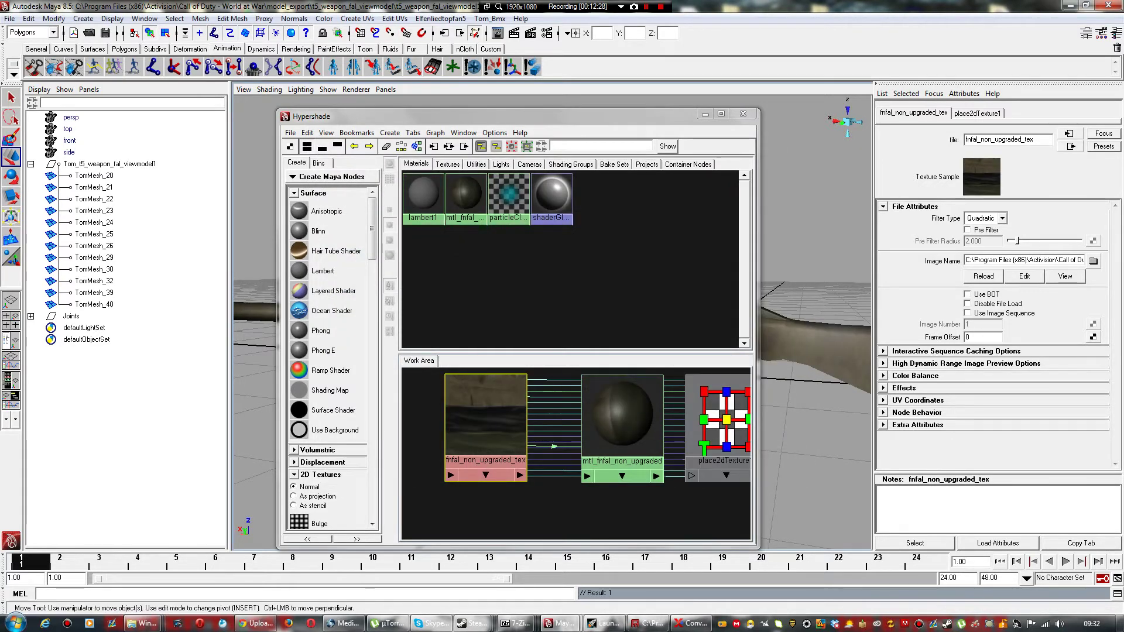
Step: Load _-gt5_weapon_fal_c again as the image of the fnfal_non_upgraded_tex texture
mouse_move(497, 116)
mouse_down()
mouse_move(500, 465)
mouse_move(488, 486)
mouse_move(500, 118)
mouse_up()
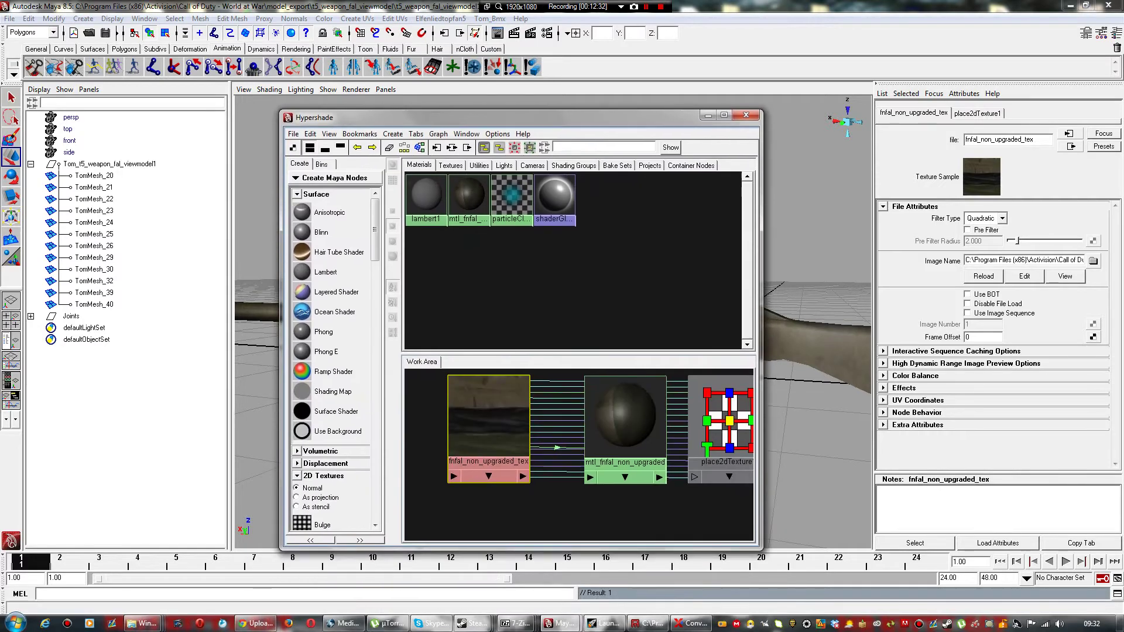
click(1093, 262)
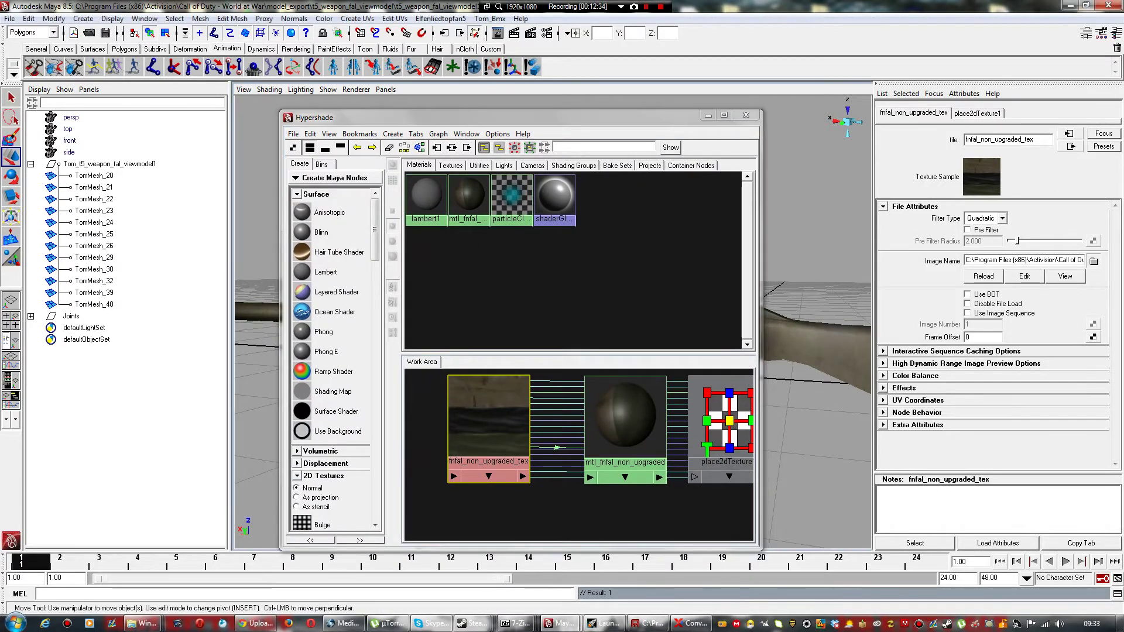
click(418, 357)
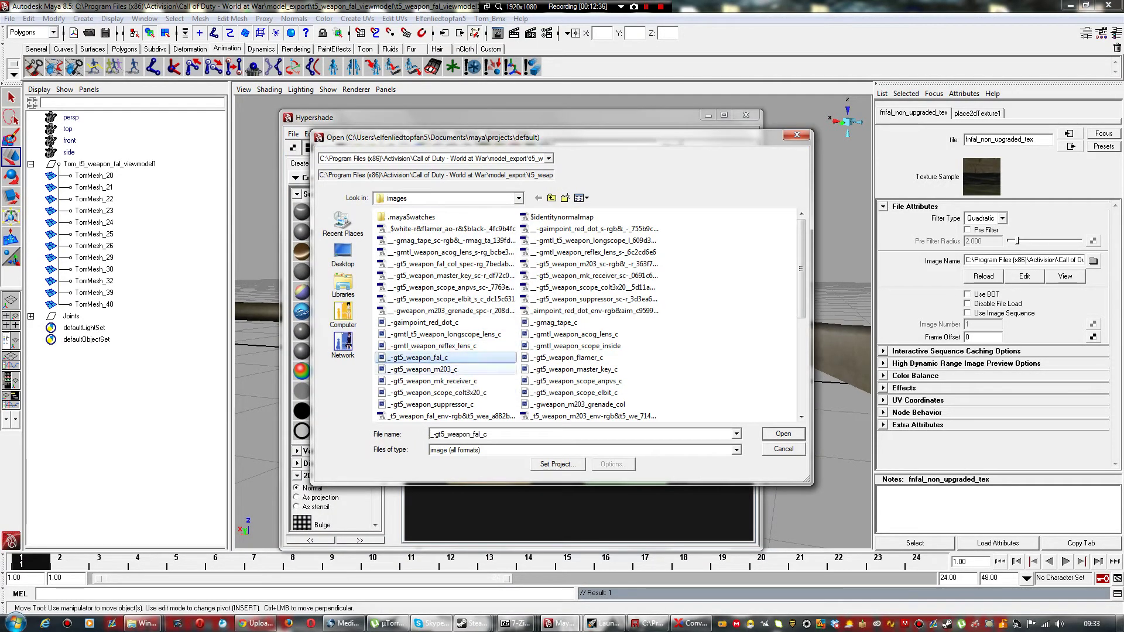
click(783, 434)
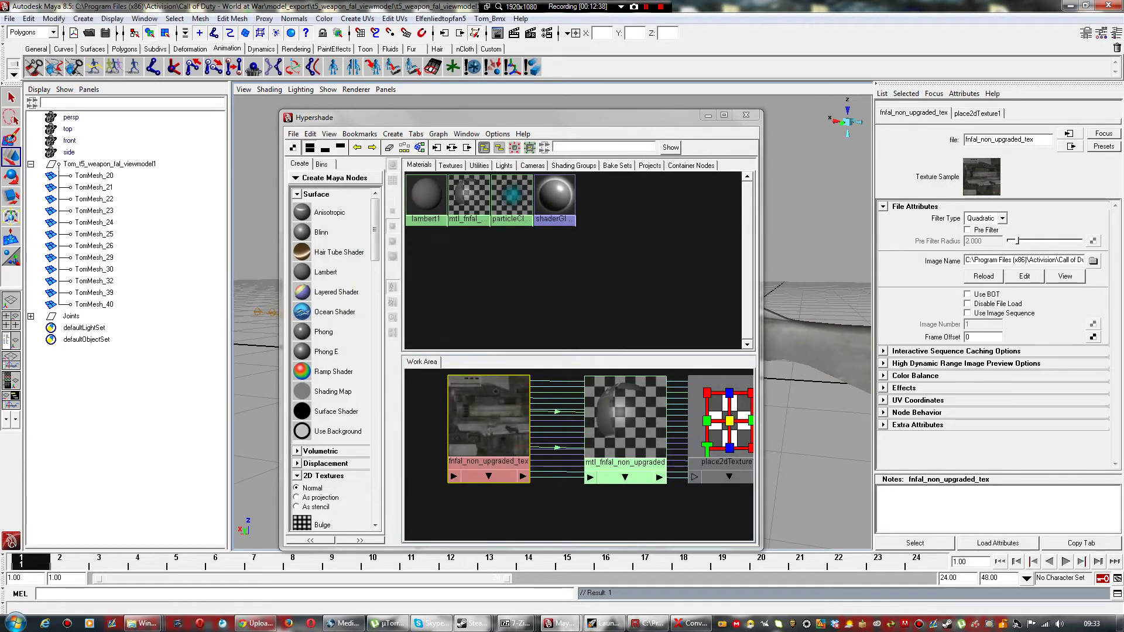
Step: Delete the connection from the texture's outTransparency to the mtl_fnfal_non_upgraded material's transparency and minimize the Hypershade
click(557, 411)
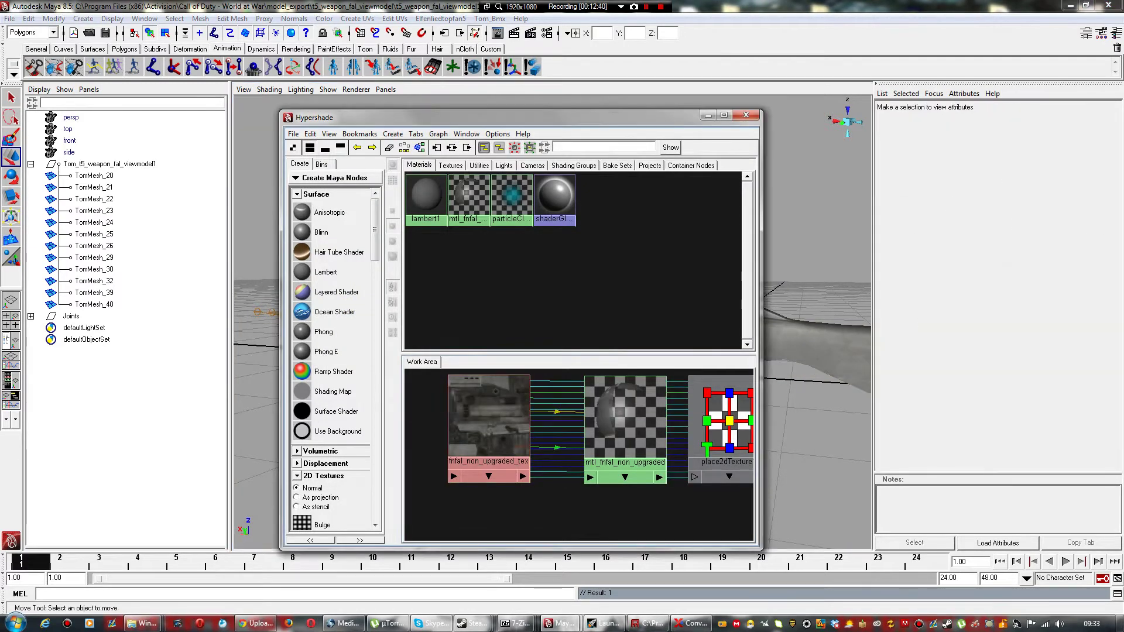
key(Delete)
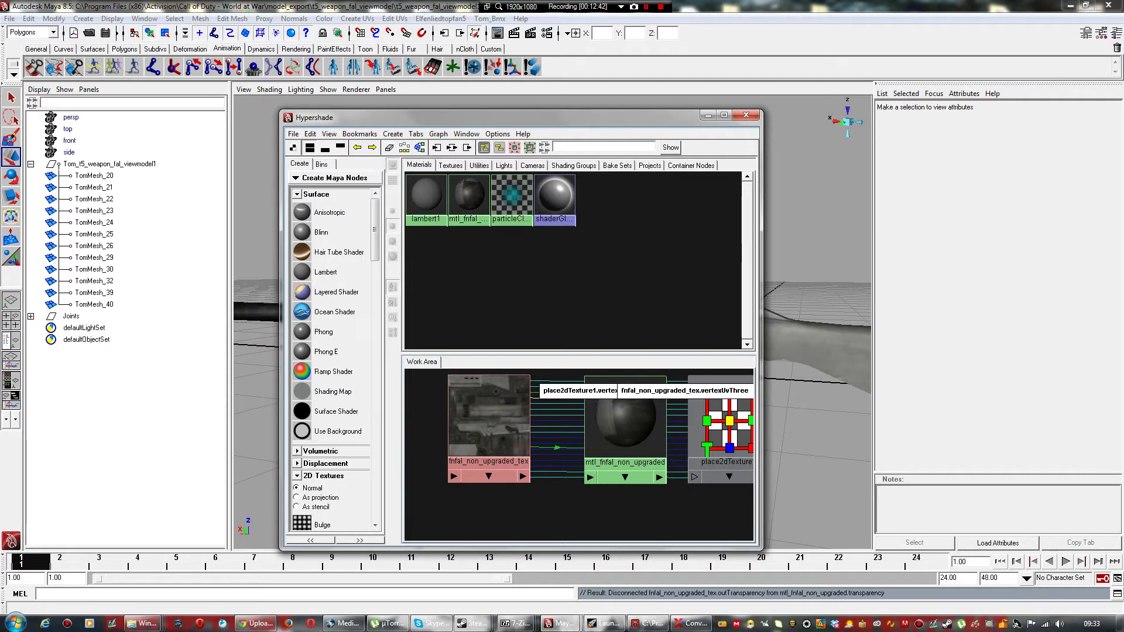
click(708, 115)
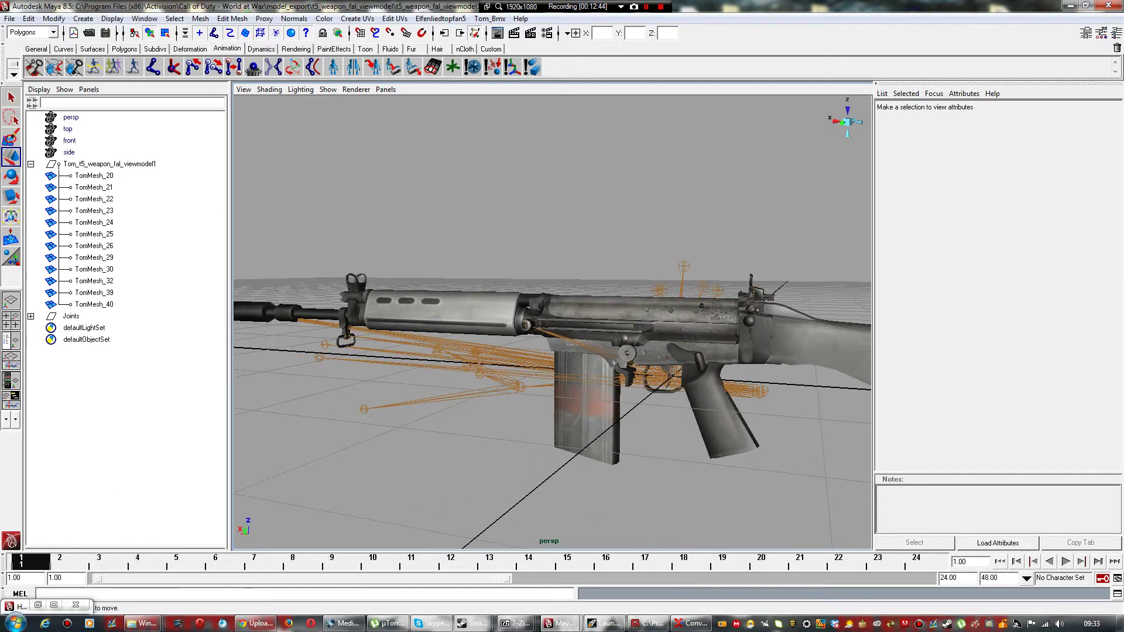
Step: Inspect the textured weapon up close and from several angles, checking the handguard, receiver, magazine and stock
alt+drag(504, 351, 534, 377)
scroll(534, 377, up, 6)
scroll(534, 378, up, 3)
alt+middle_drag(534, 377, 597, 504)
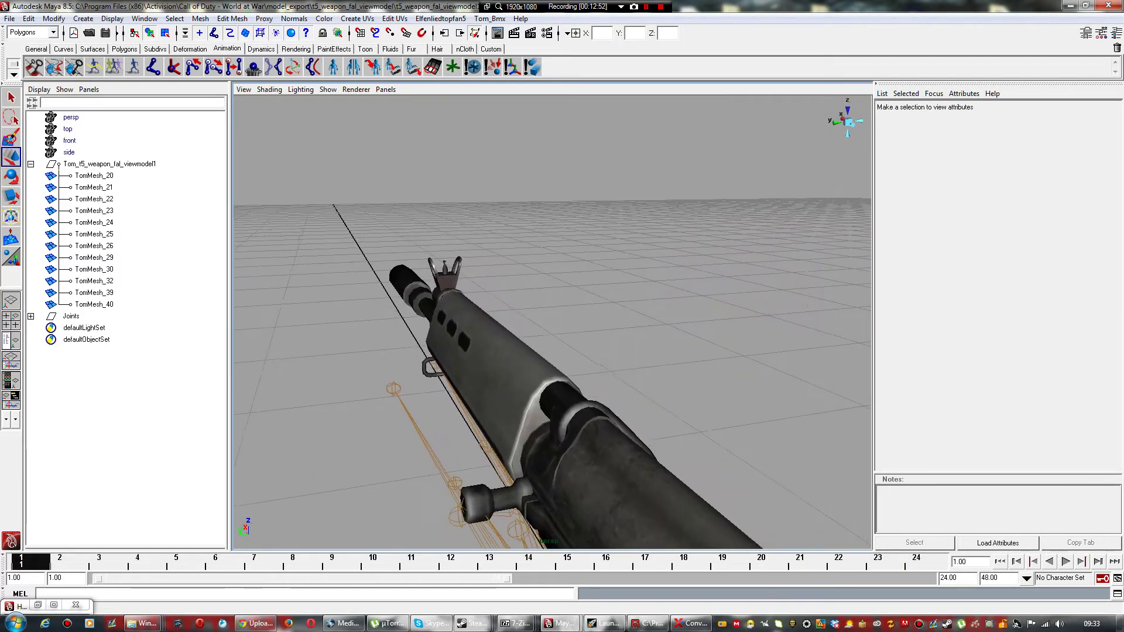
scroll(598, 503, up, 3)
scroll(597, 421, down, 7)
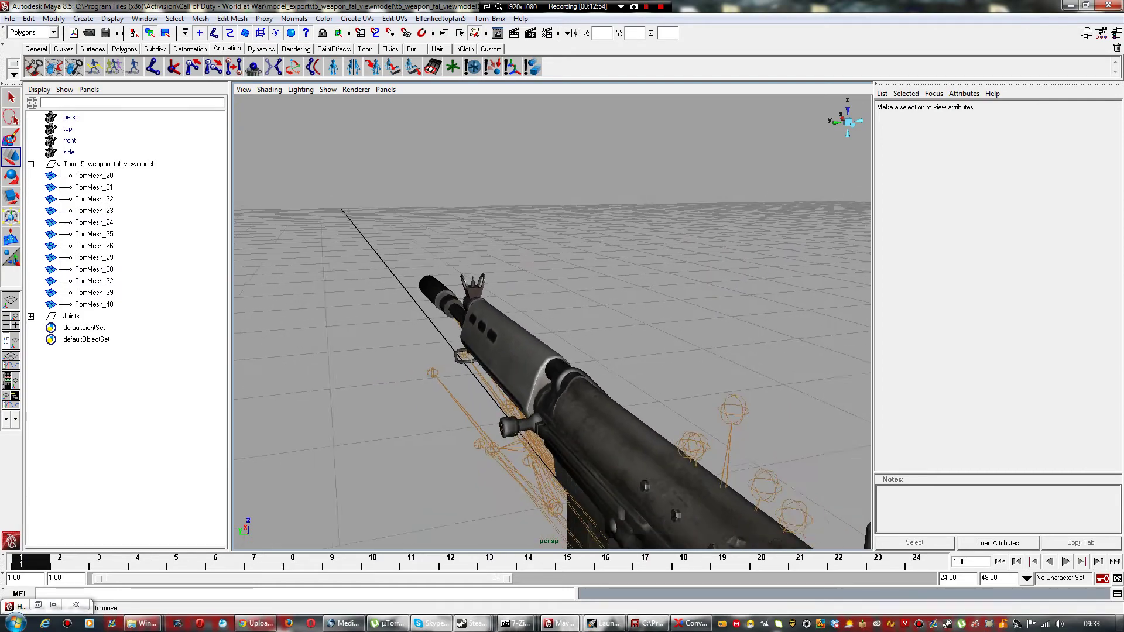
click(609, 415)
alt+drag(527, 363, 612, 380)
scroll(632, 354, down, 7)
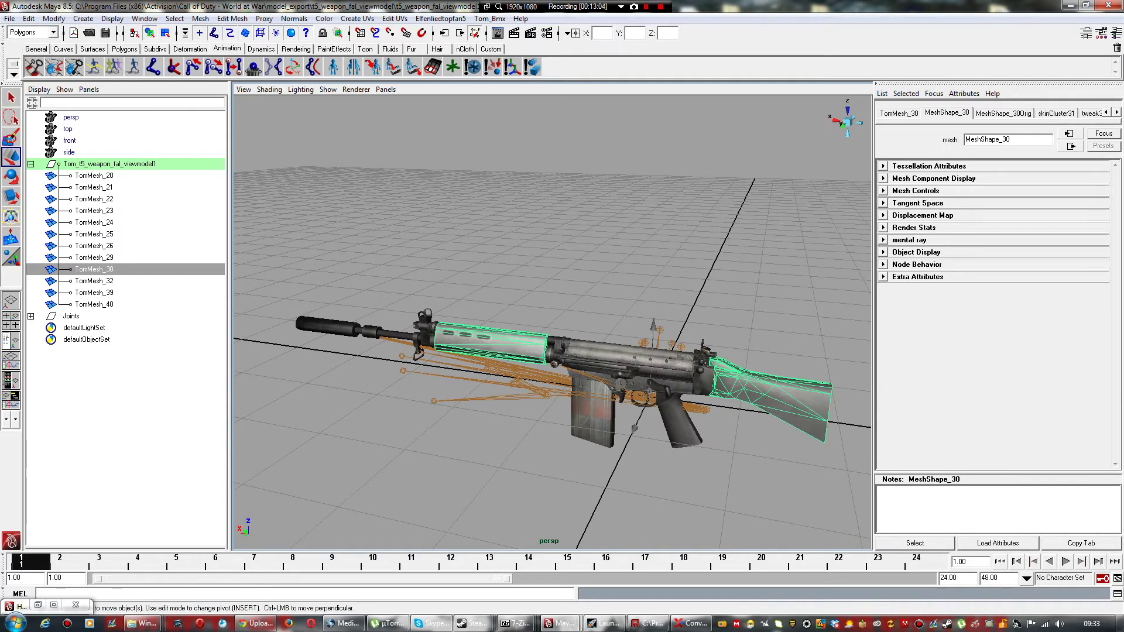
click(632, 269)
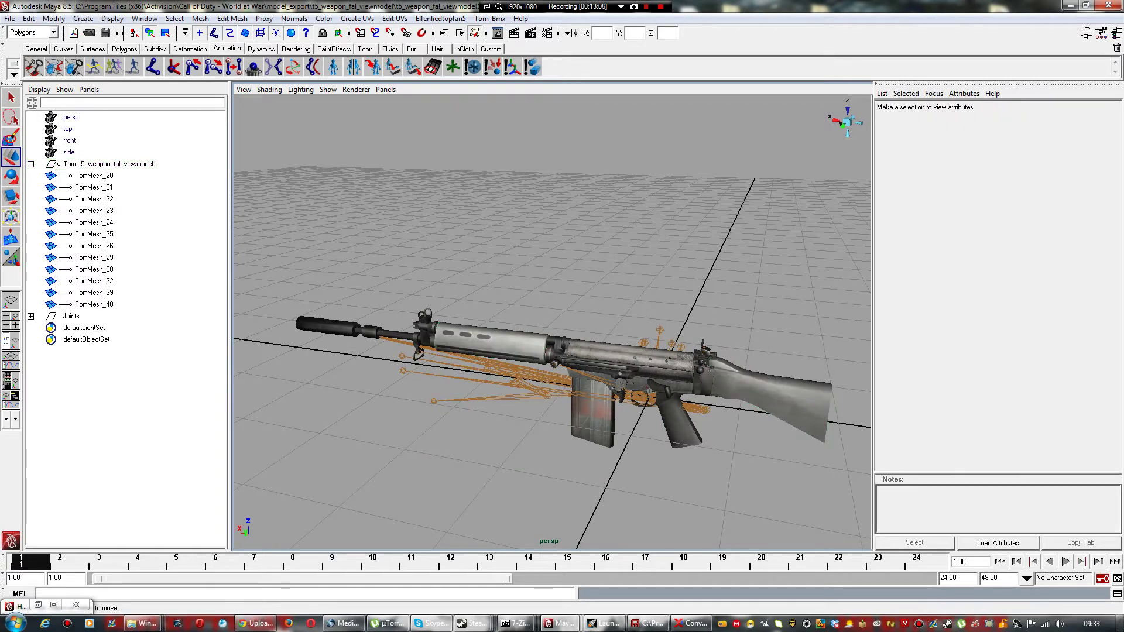
scroll(633, 269, up, 5)
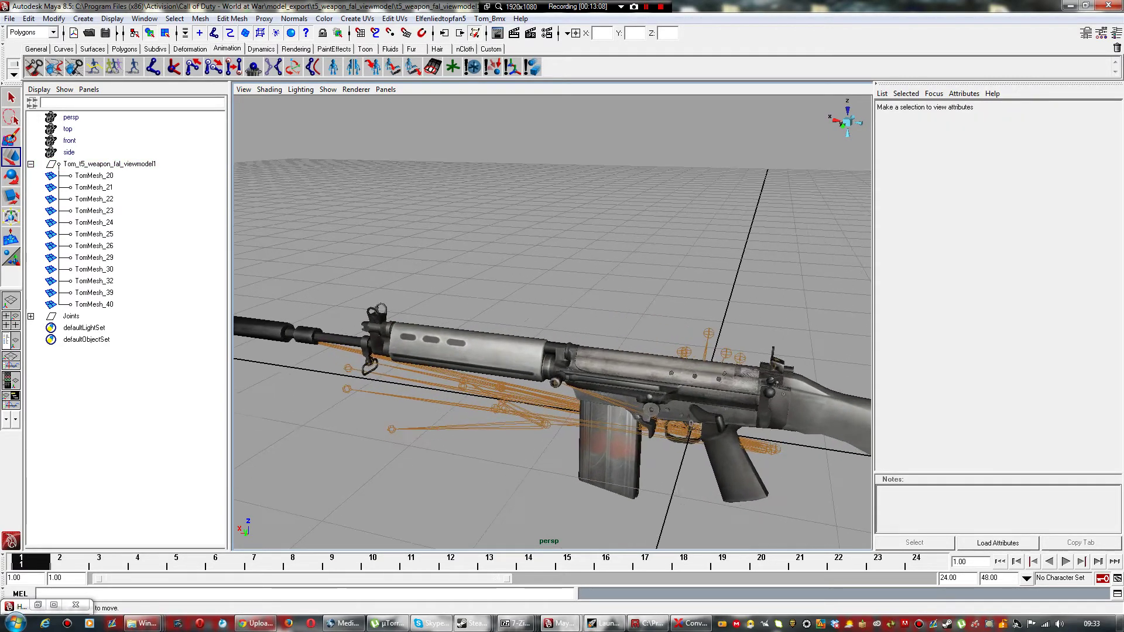
scroll(632, 270, down, 3)
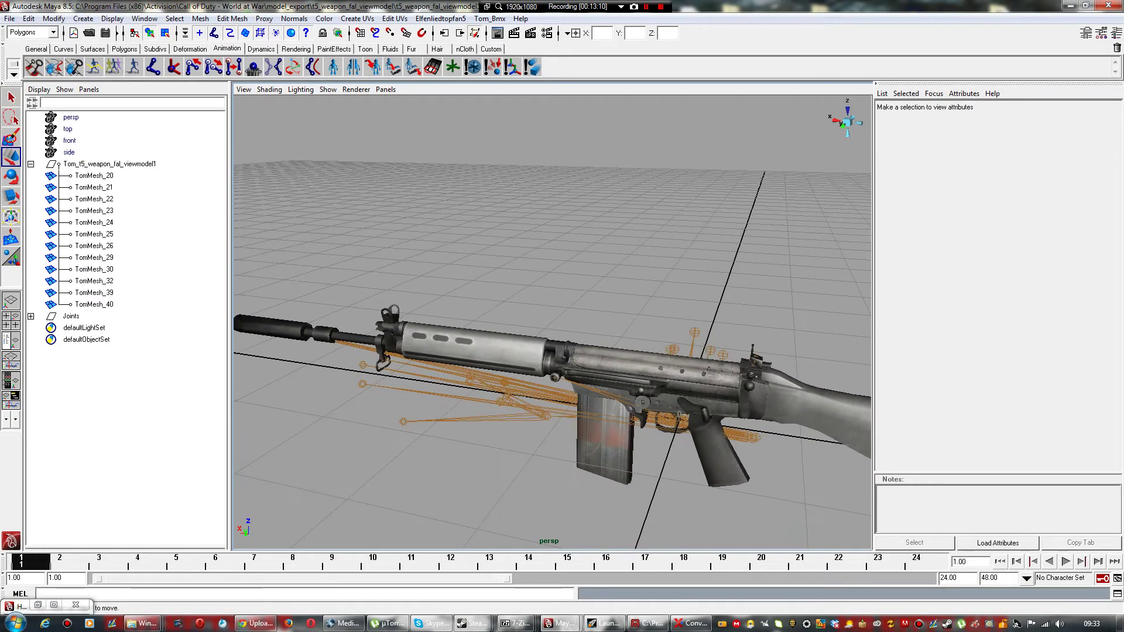
scroll(633, 270, down, 2)
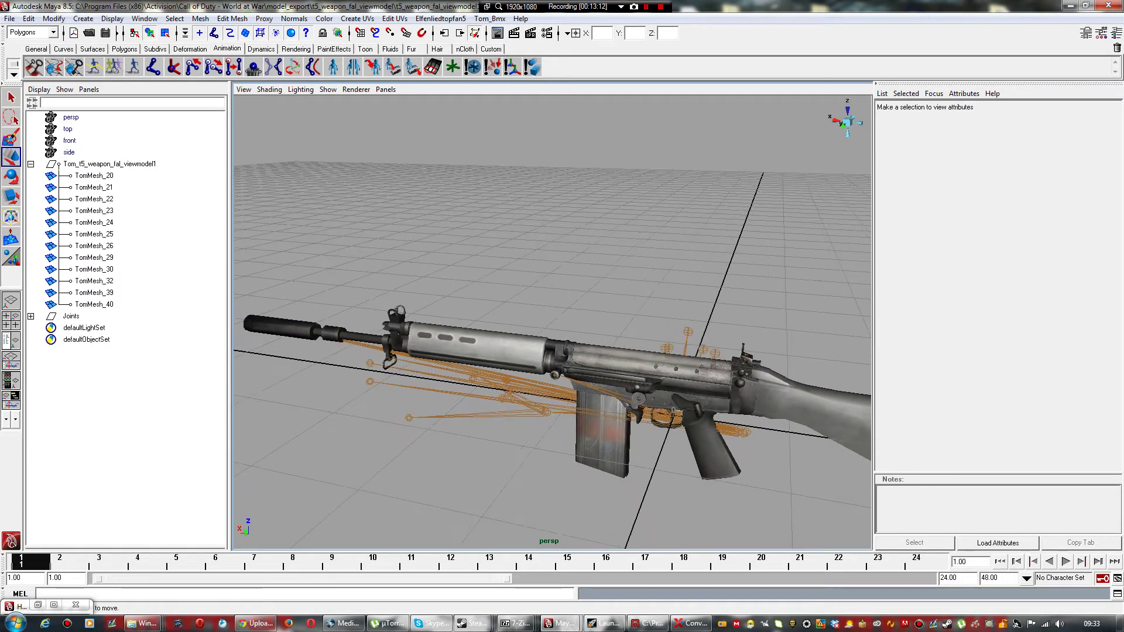
scroll(552, 322, down, 2)
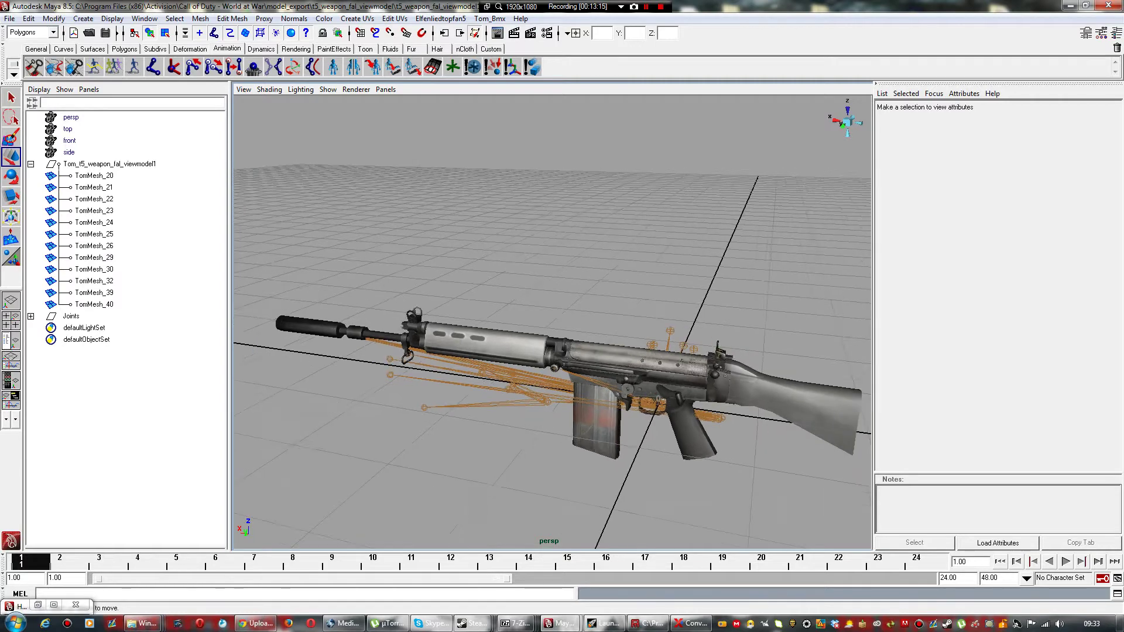
alt+drag(553, 322, 568, 296)
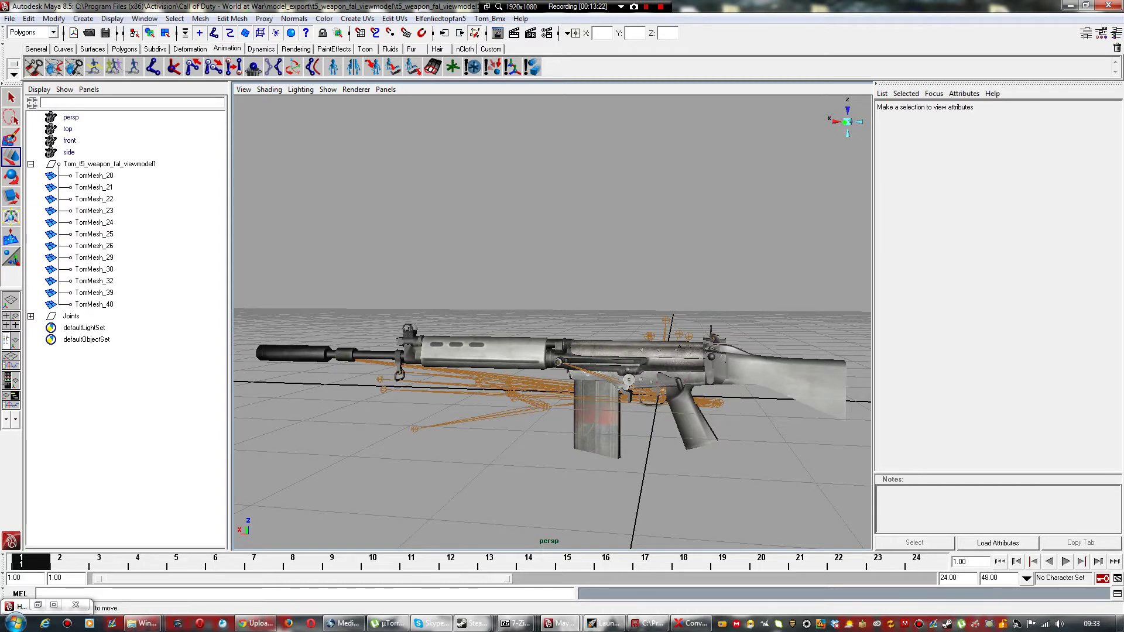
Step: Switch the viewport to shaded display without textures and make Polygons the active module
key(5)
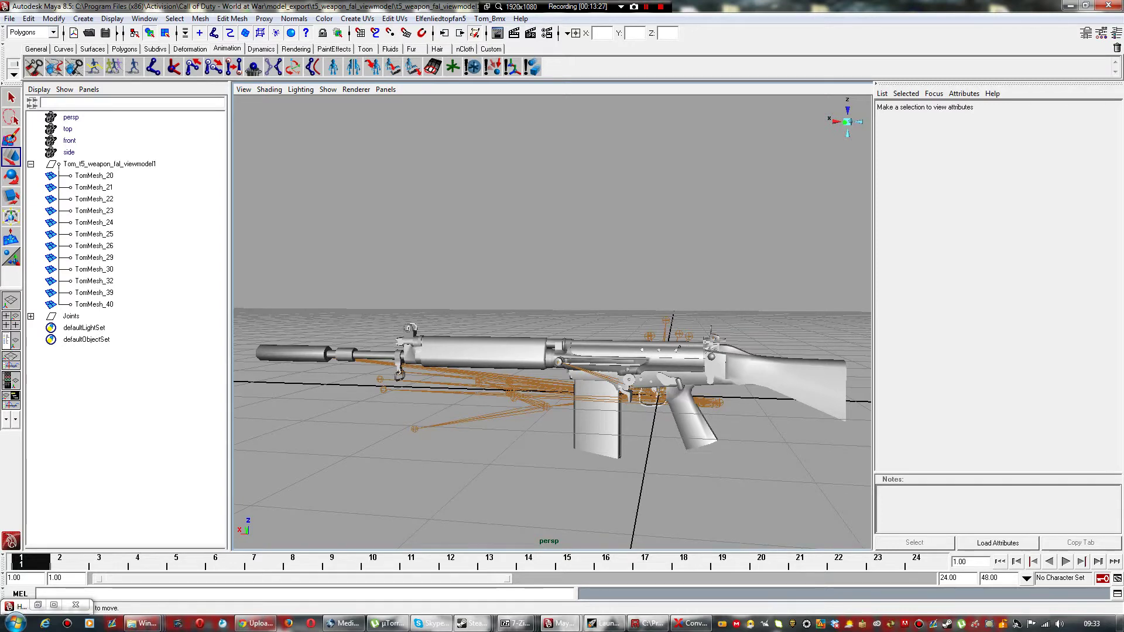
click(54, 33)
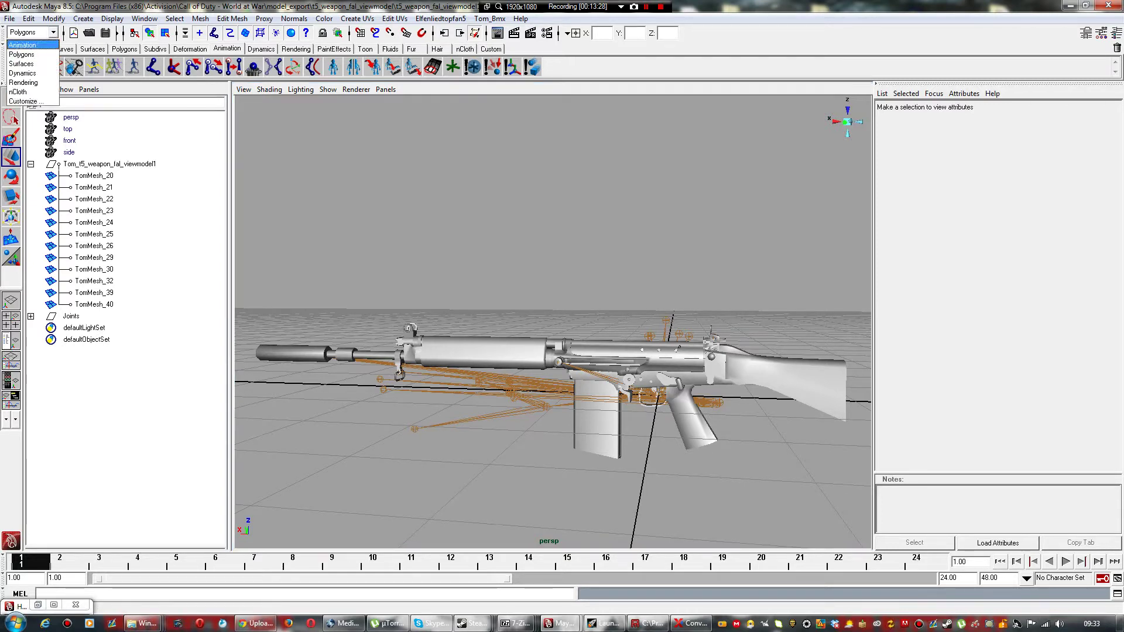
click(22, 45)
click(30, 32)
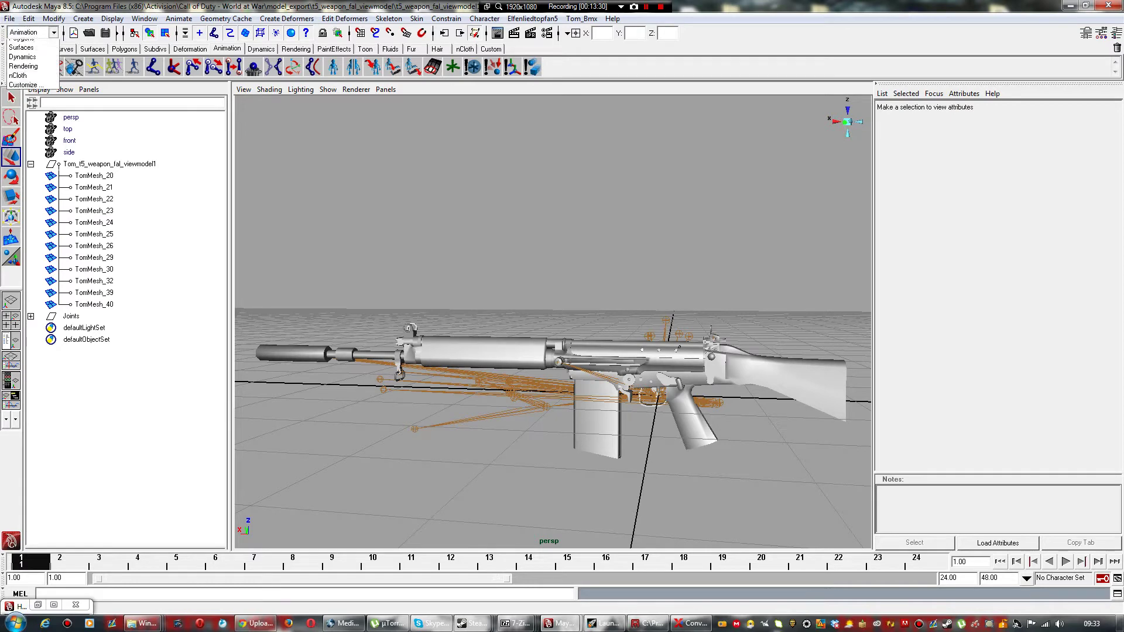
click(26, 43)
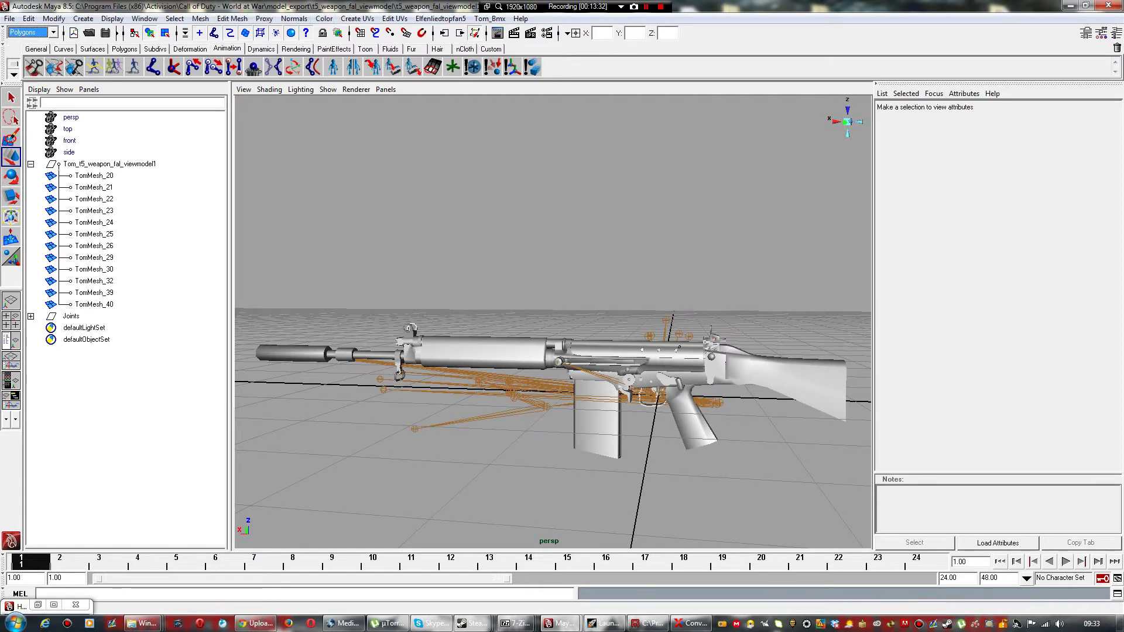
Step: Set the colour value in the Apply Color options to white and close the options
click(324, 18)
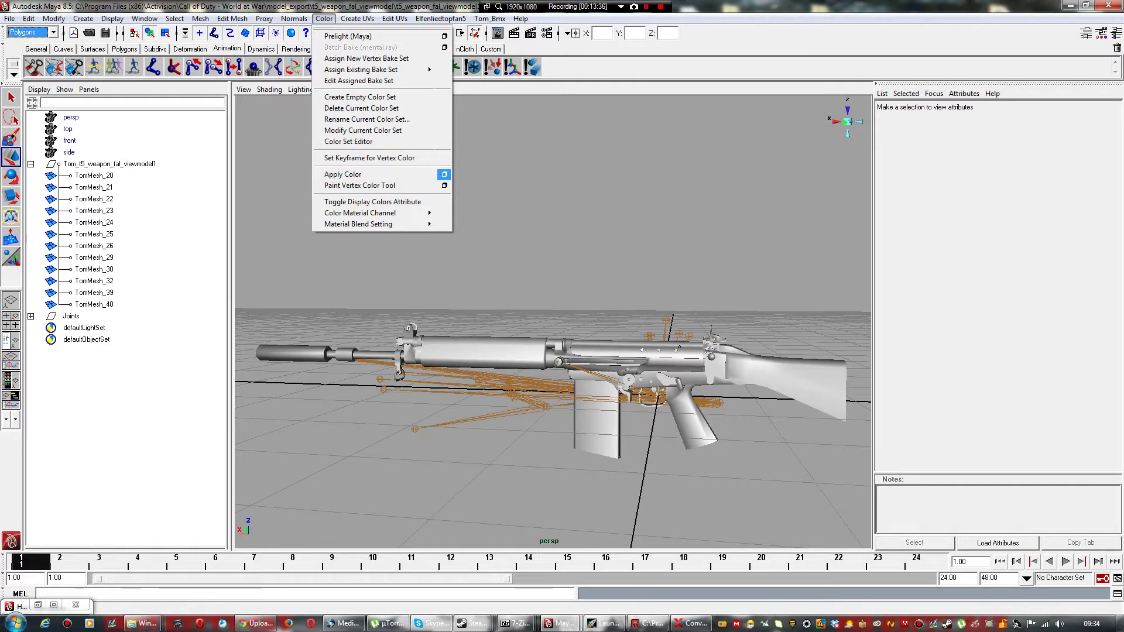
click(444, 174)
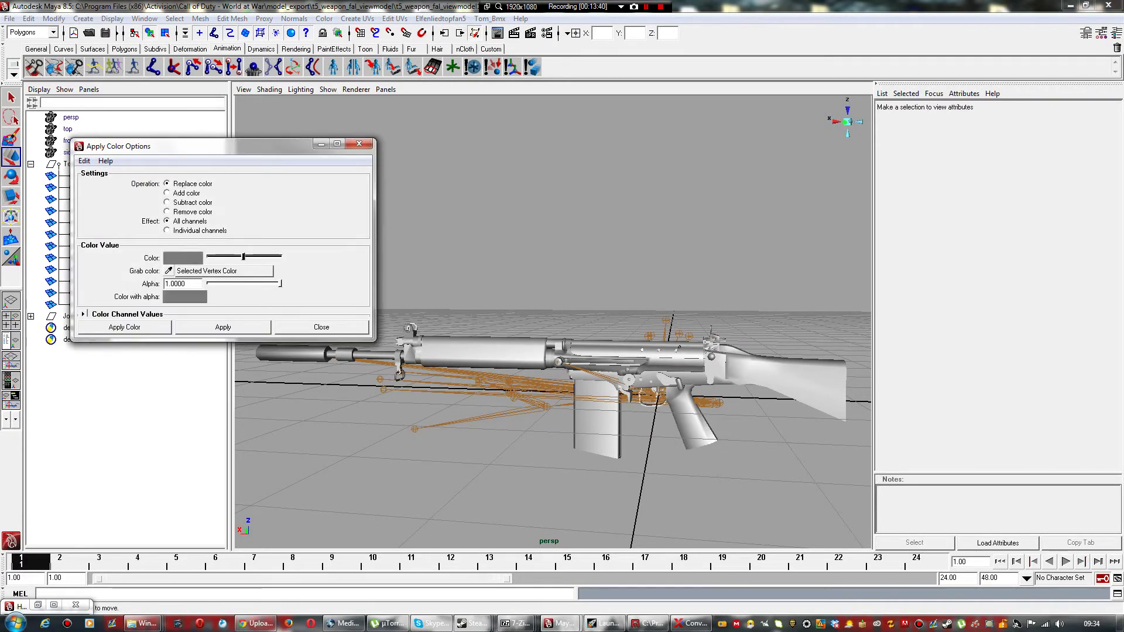
drag(243, 256, 281, 256)
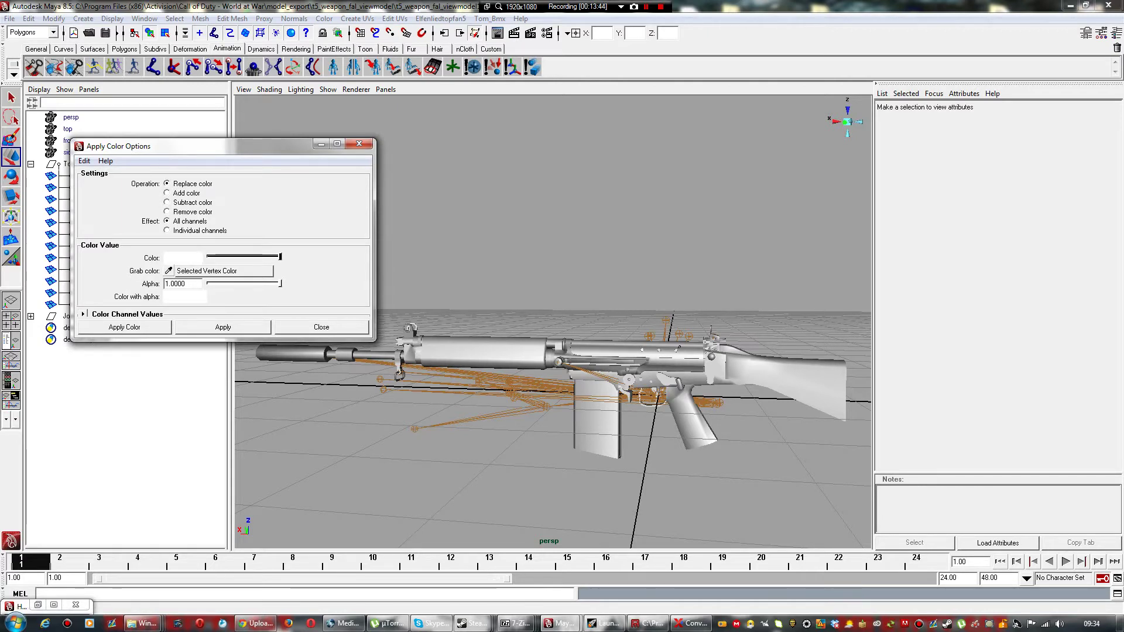
click(359, 144)
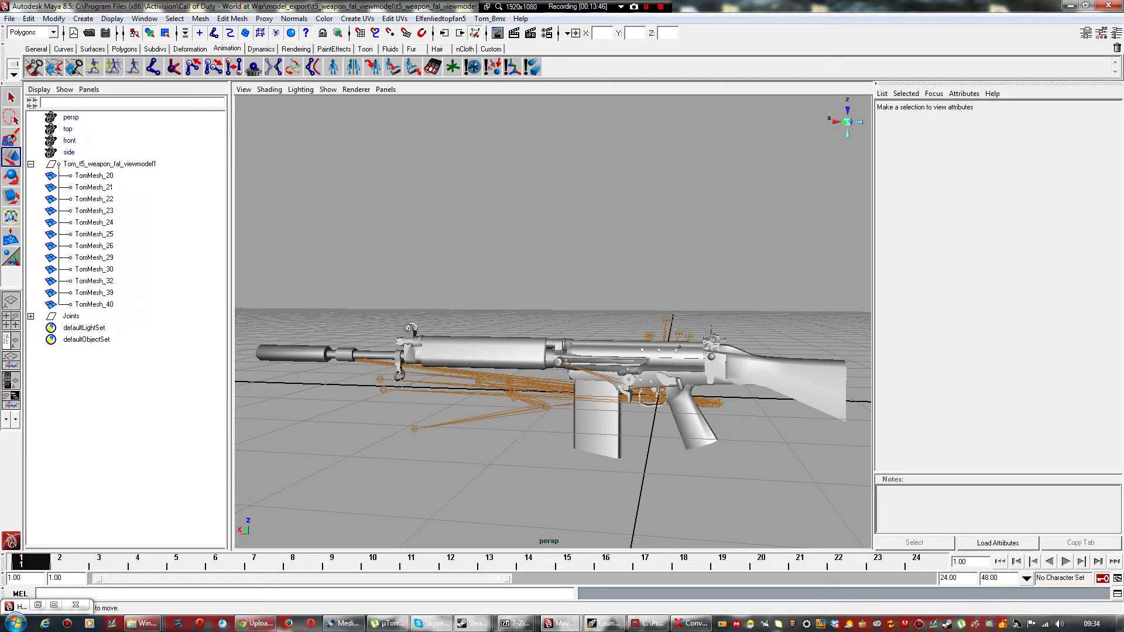
Step: Select all meshes from TomMesh_20 through TomMesh_40, apply the white vertex colour to them and clear the selection
click(95, 176)
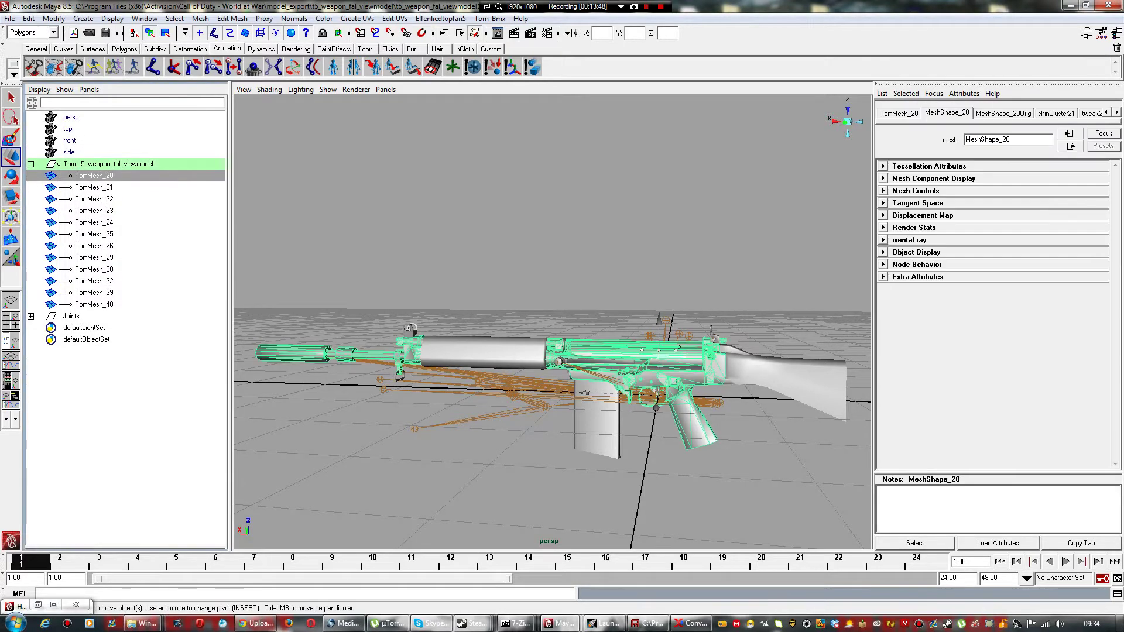
shift+click(95, 305)
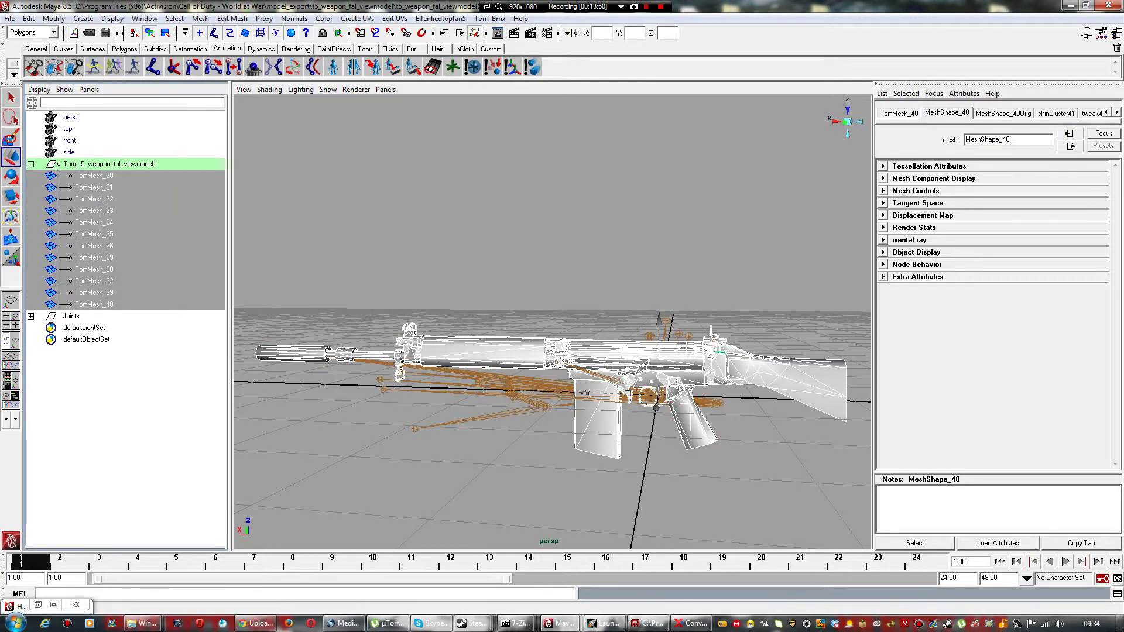
click(324, 18)
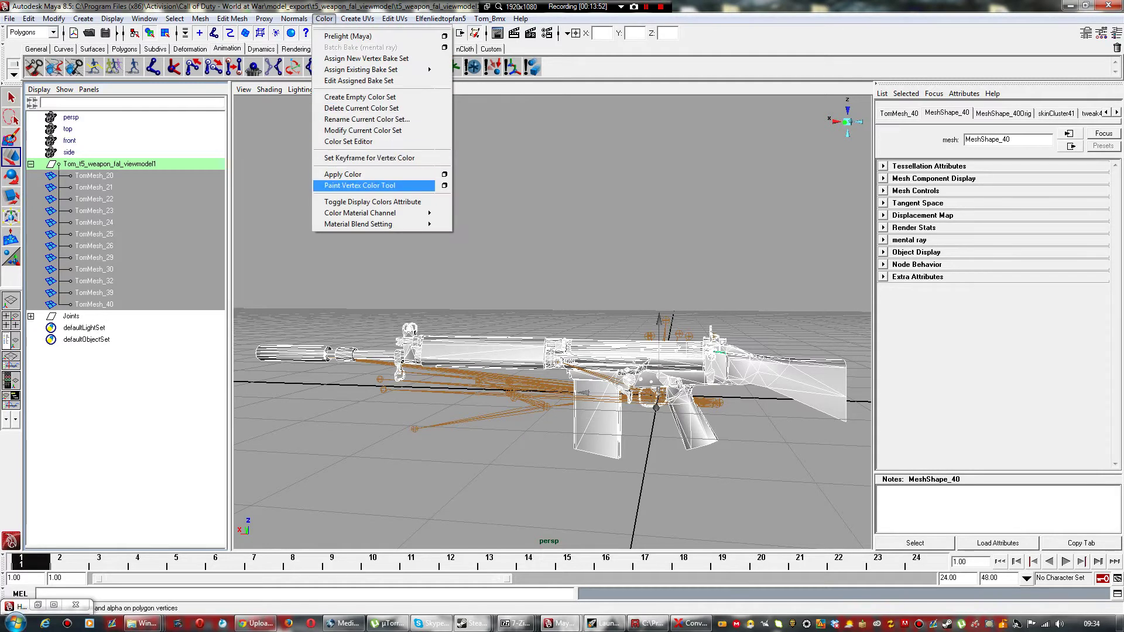
click(343, 175)
click(550, 205)
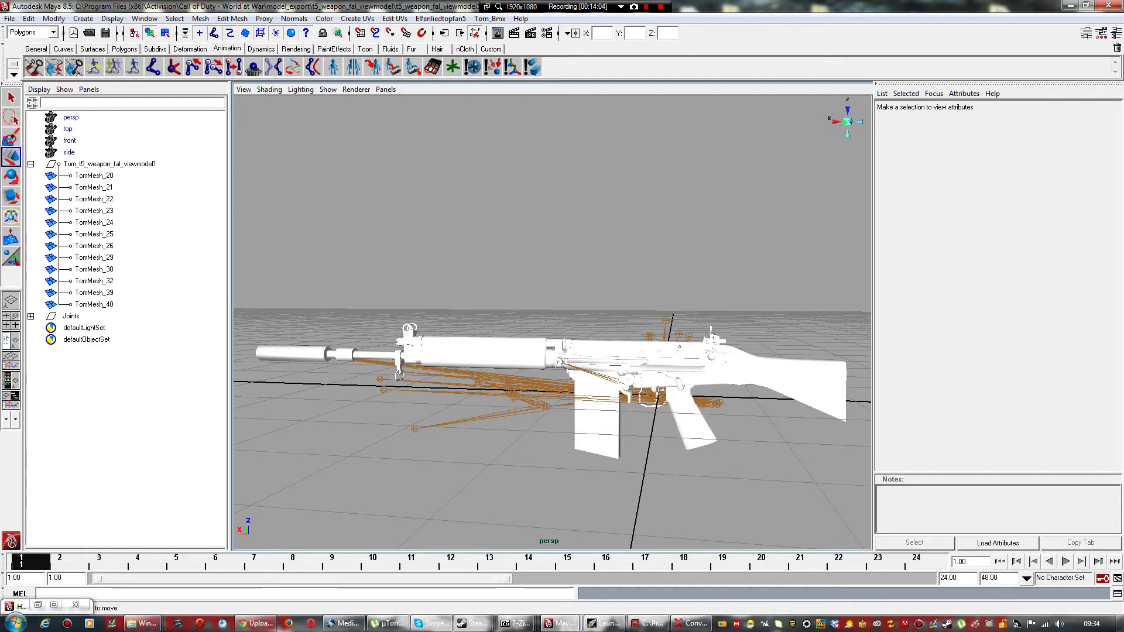
Step: Compare the coloured weapon in textured, wireframe and plain shaded display, viewing it from the side
key(6)
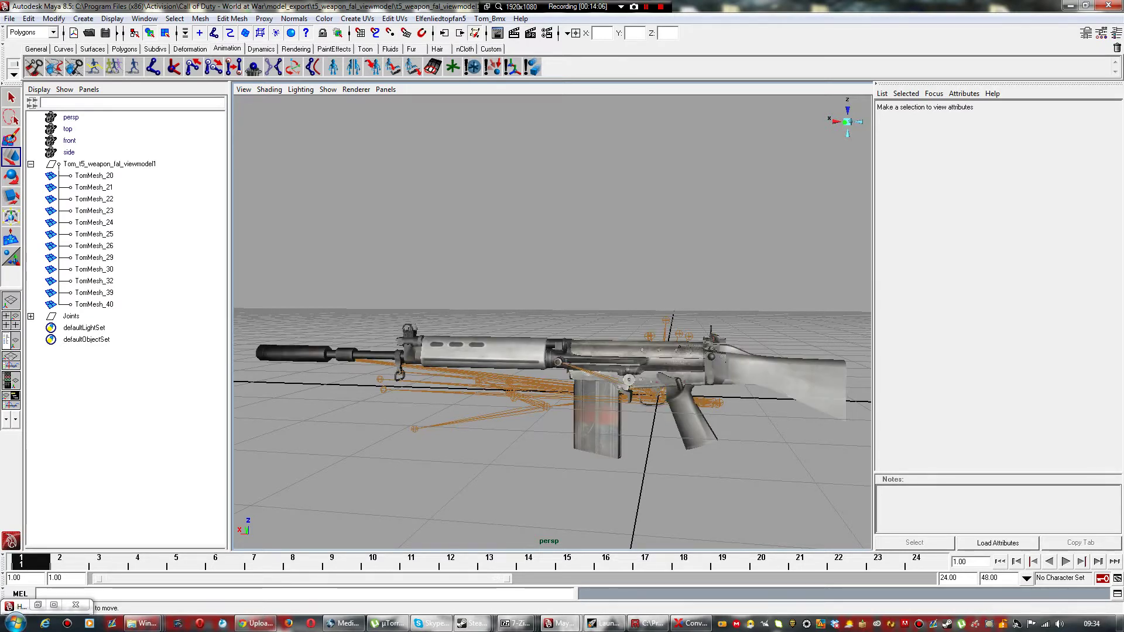
key(4)
key(5)
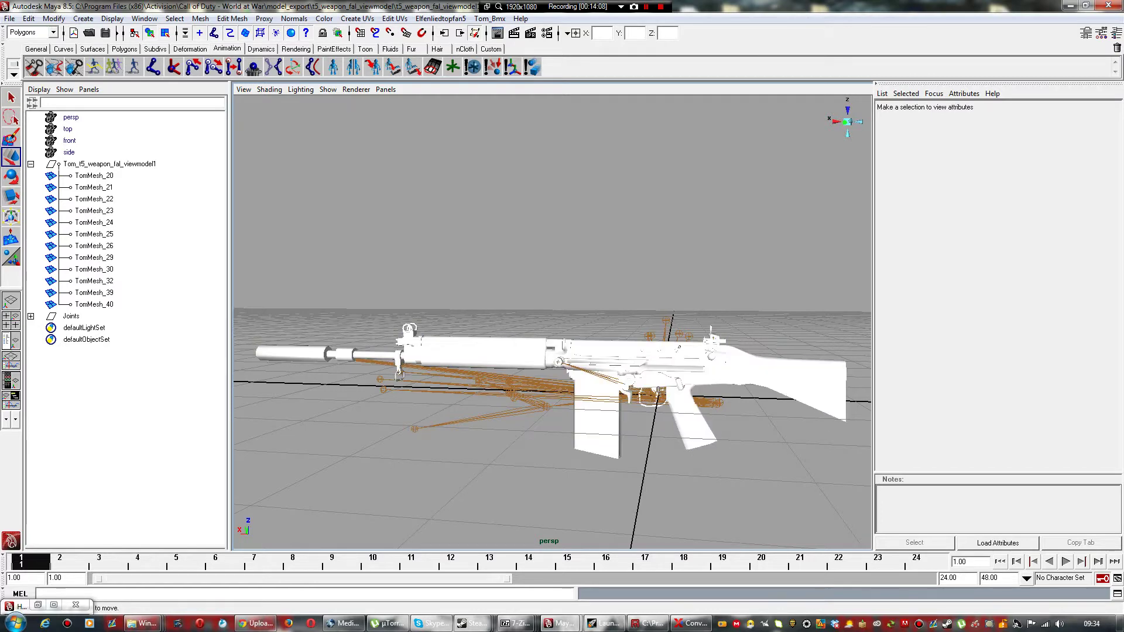
scroll(552, 322, down, 1)
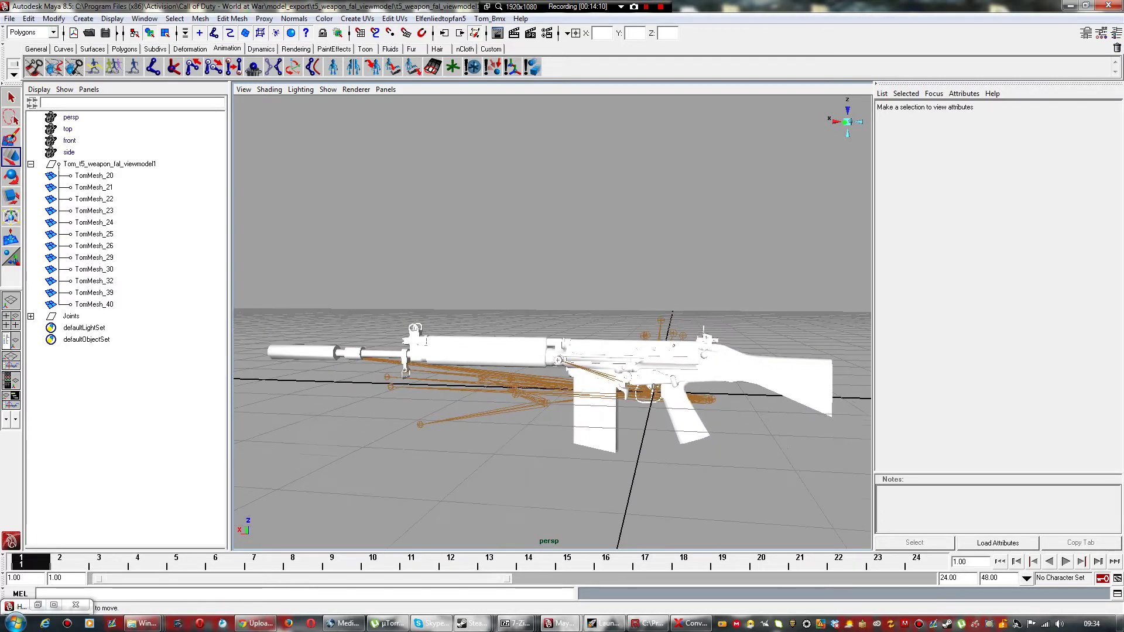
alt+middle_drag(552, 351, 513, 368)
alt+drag(513, 368, 568, 352)
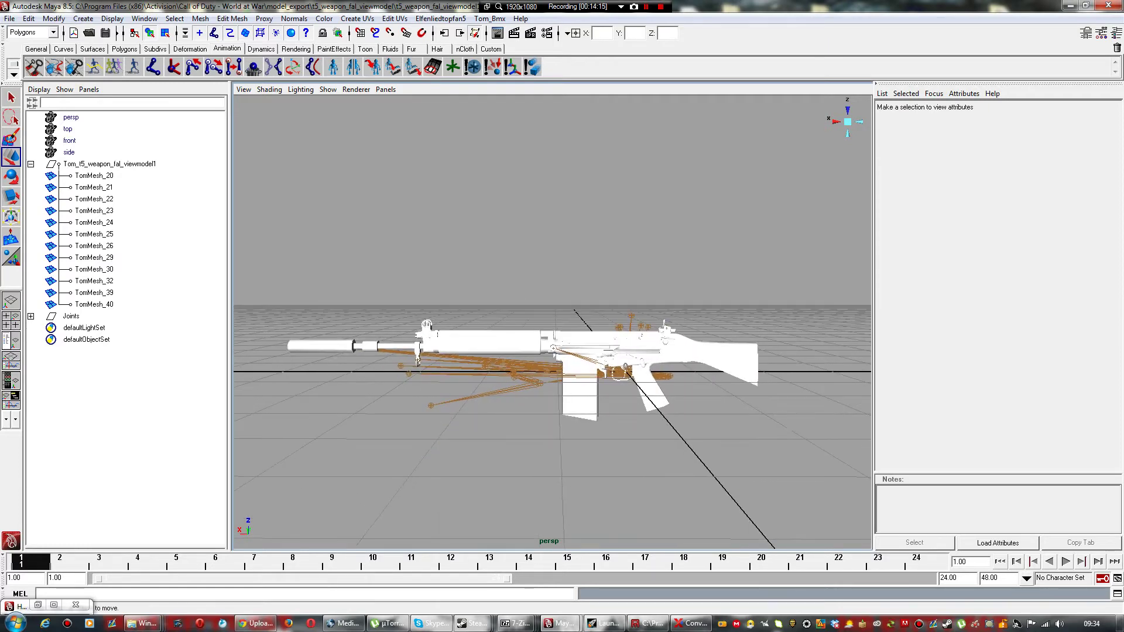
Step: Open the Model Exporter and enable Force Export Selected Joints for Entry1
click(440, 18)
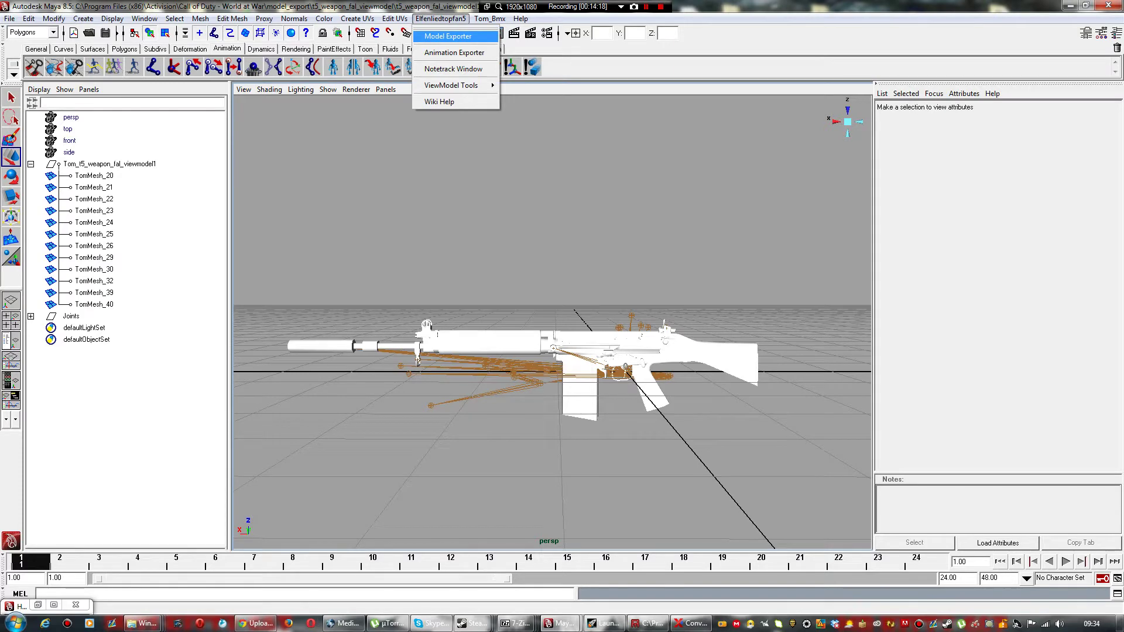
click(447, 36)
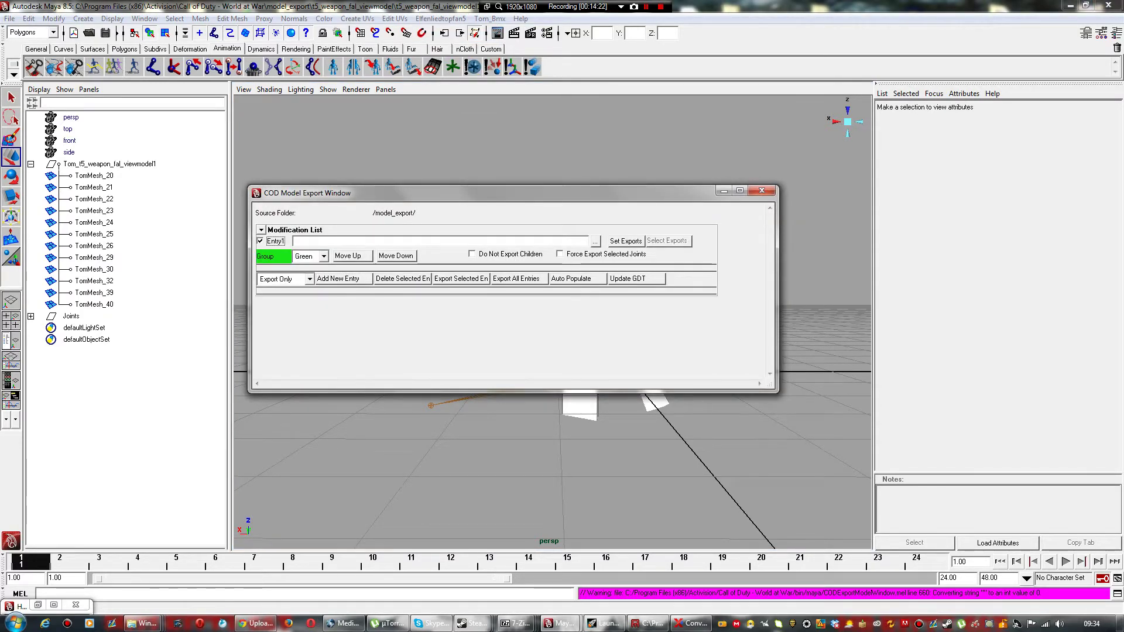
click(560, 254)
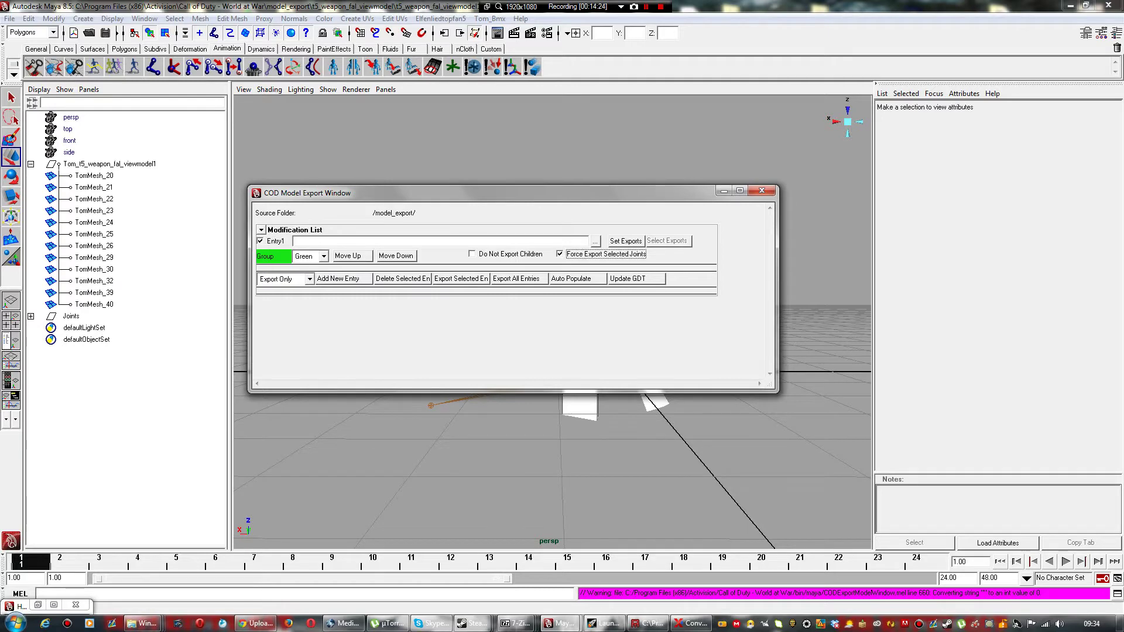
Step: Set the export file of Entry1 to fnfal_vm in the t5_weapon_fal_viewmodel folder
click(595, 242)
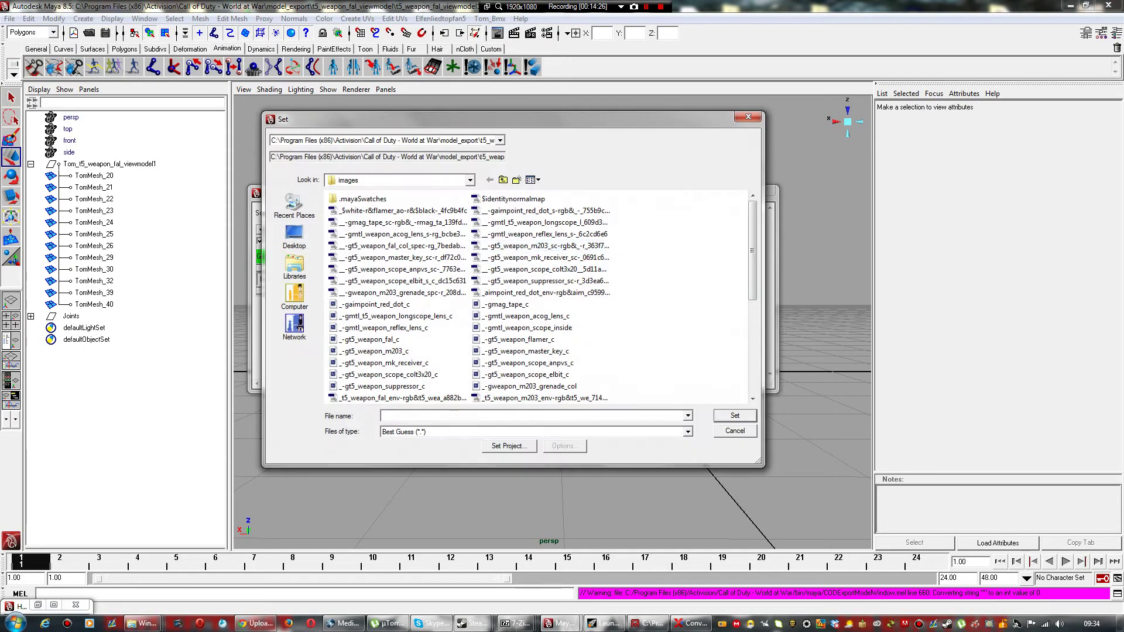
click(503, 180)
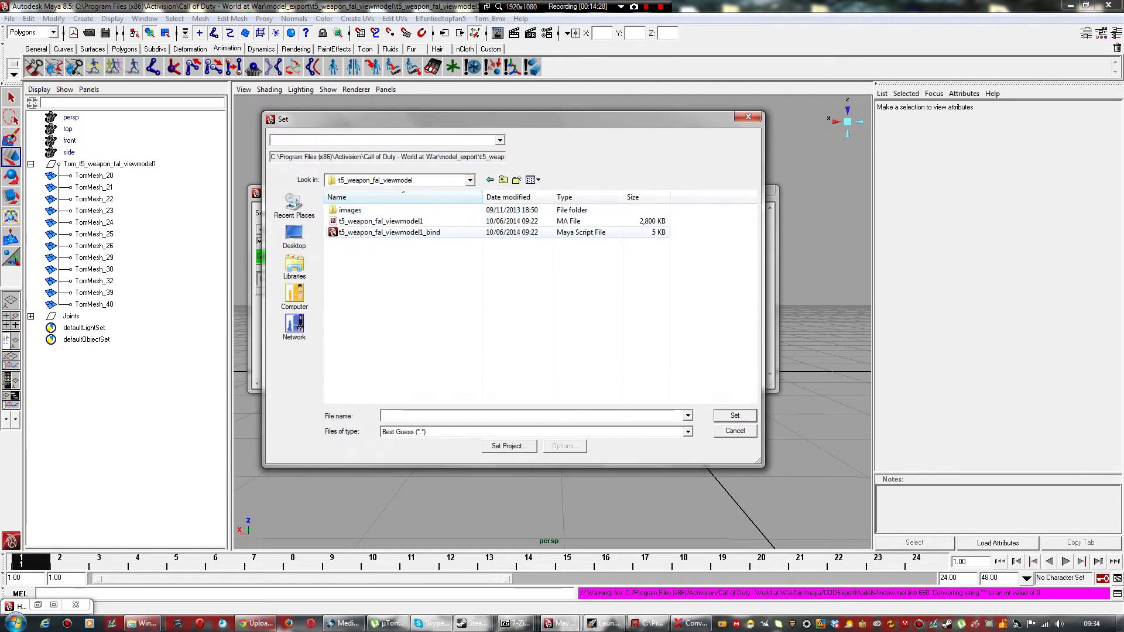
click(381, 221)
key(Tab)
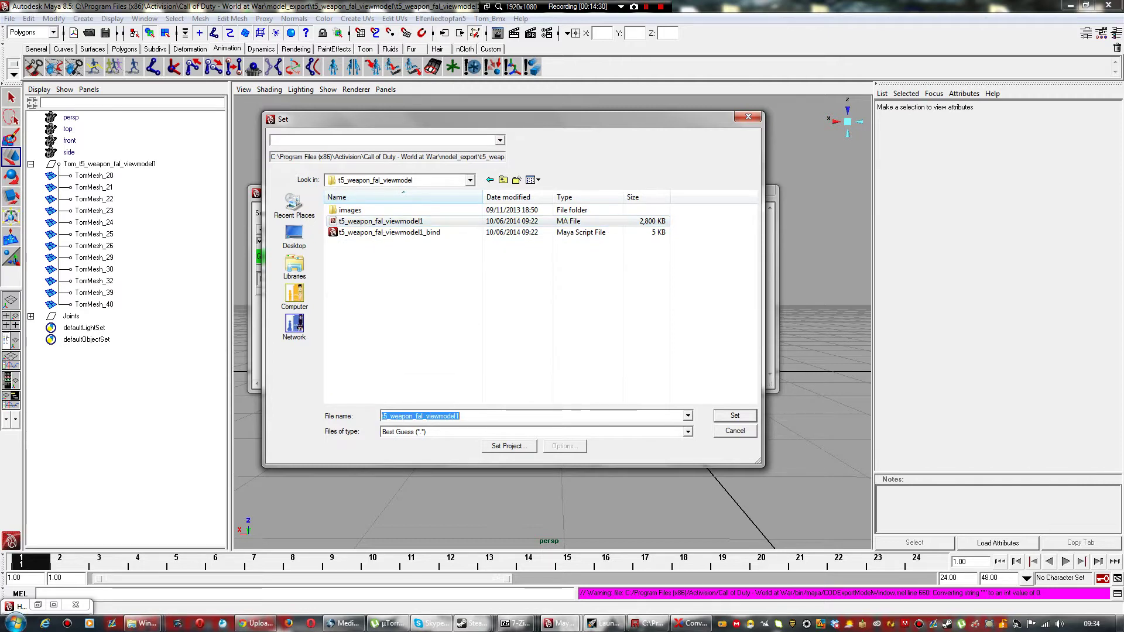
key(BackSpace)
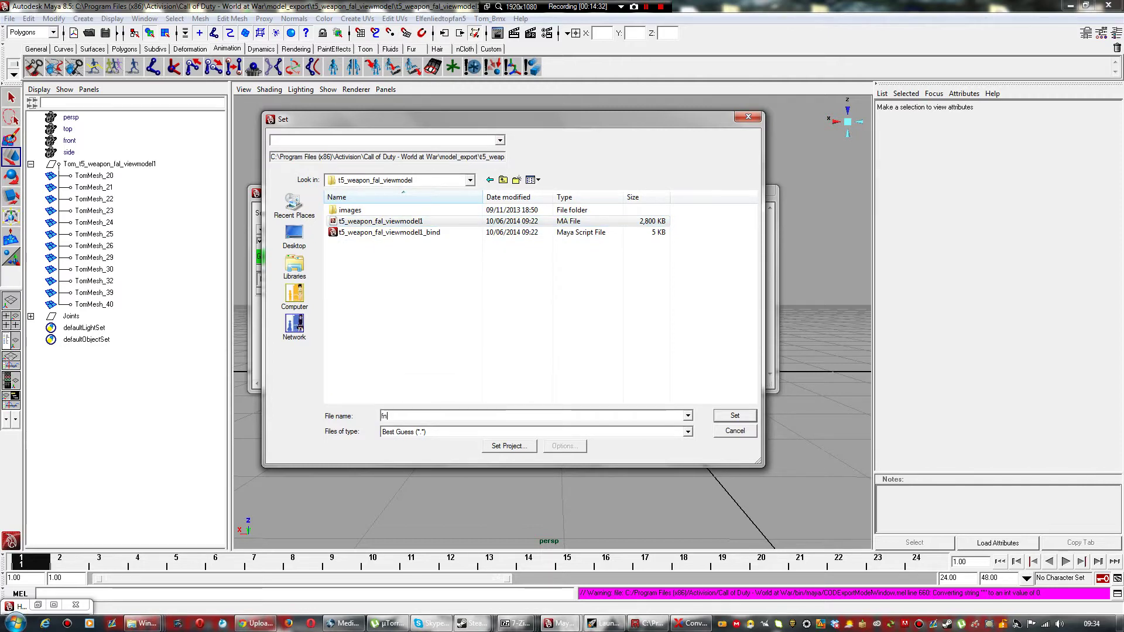
text(fnfal)
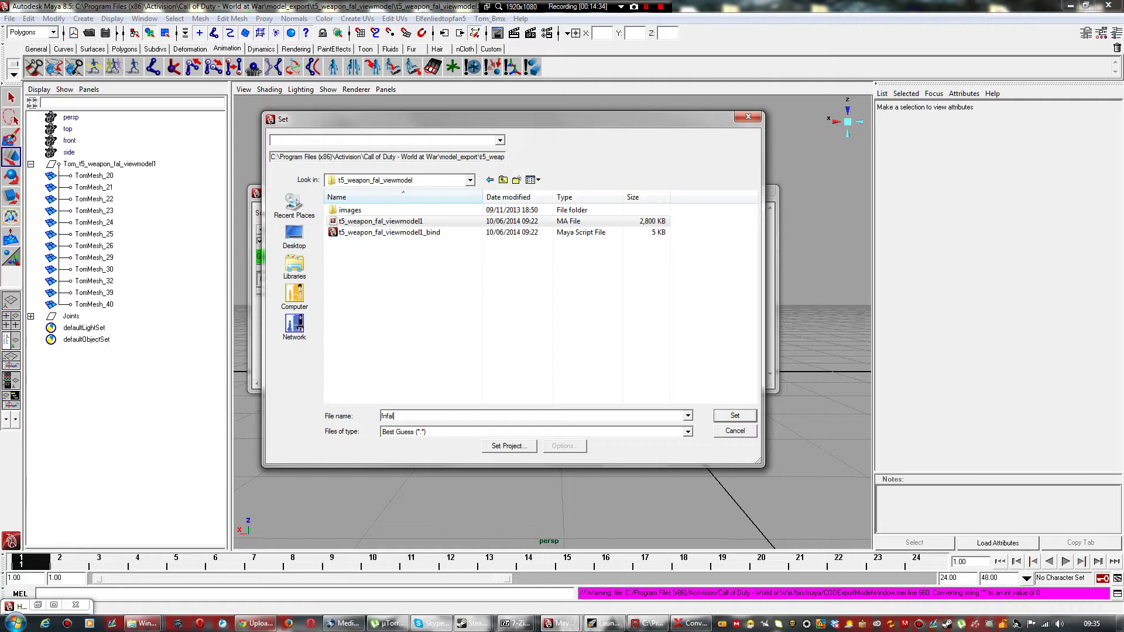
text(_vm)
key(Return)
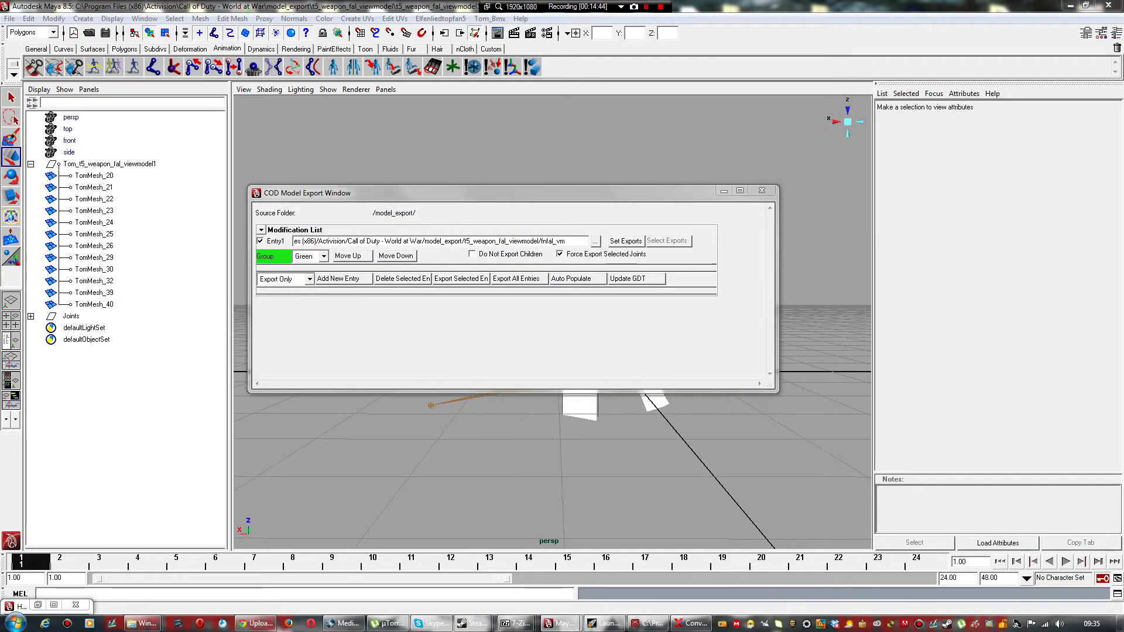
Step: Select the full hierarchy of the Tom_t5_weapon_fal_viewmodel1 and Joints groups and set it as the exports of Entry1
click(31, 165)
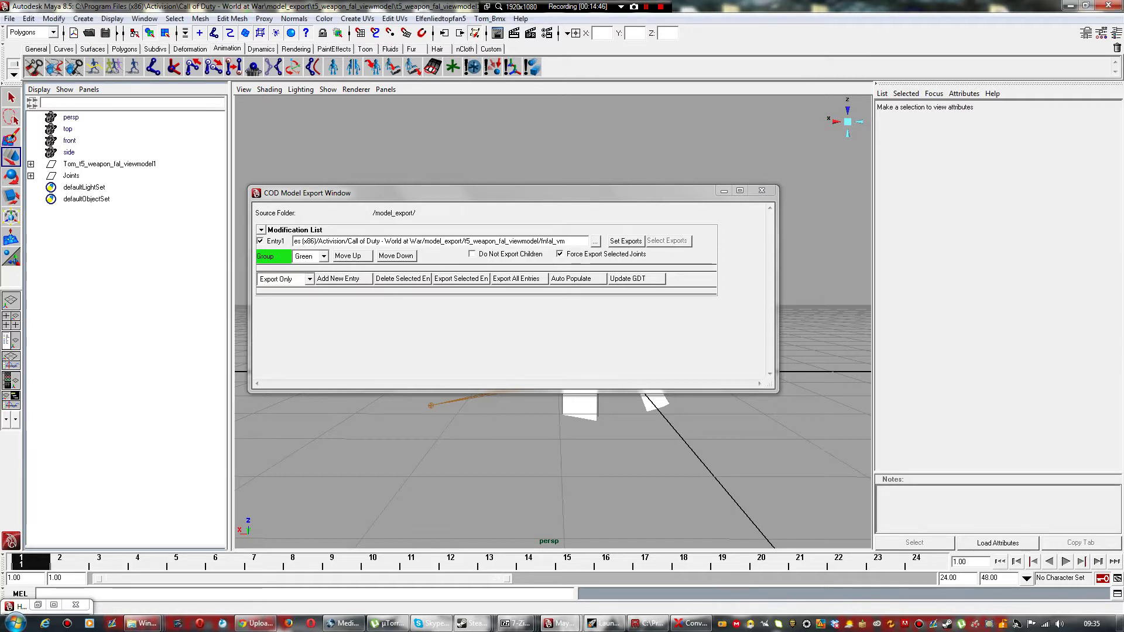
click(88, 165)
shift+click(74, 176)
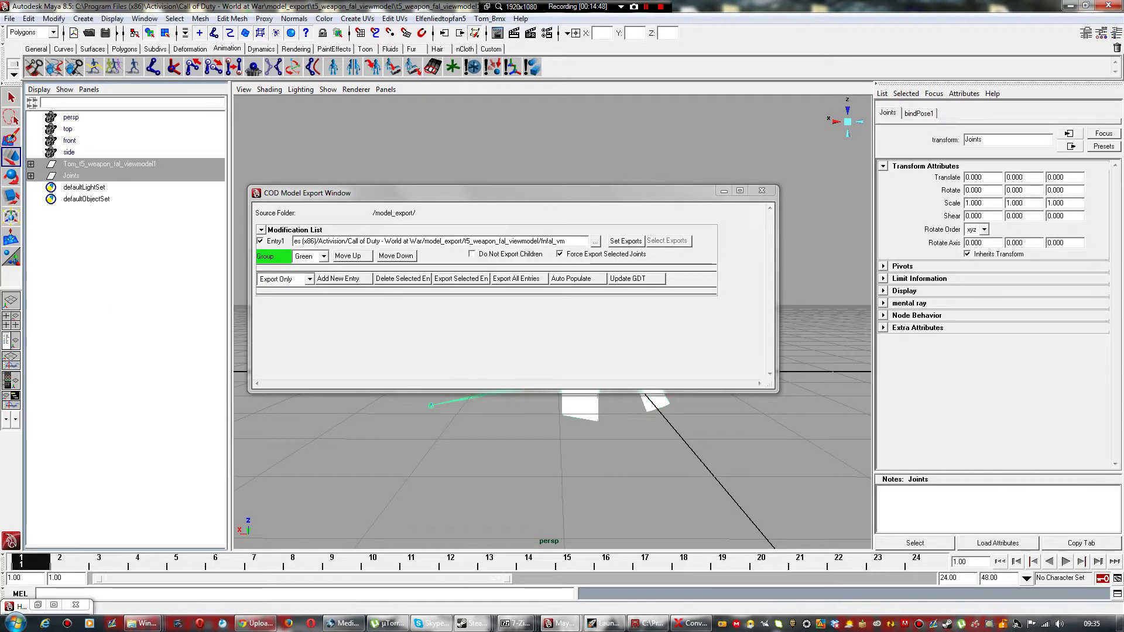
click(28, 18)
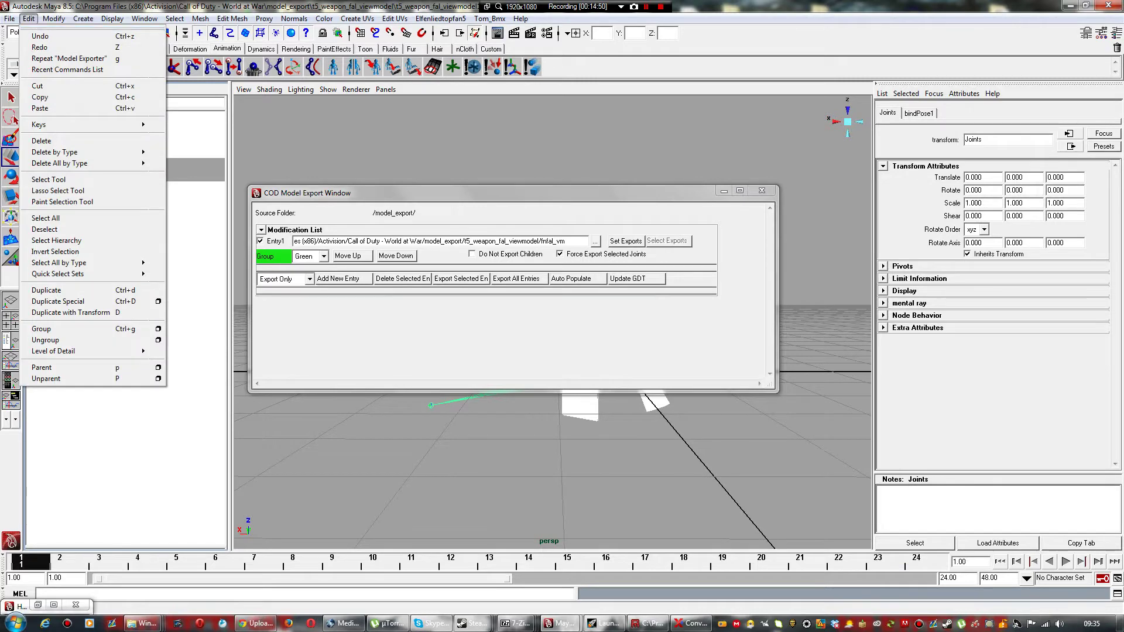
click(57, 240)
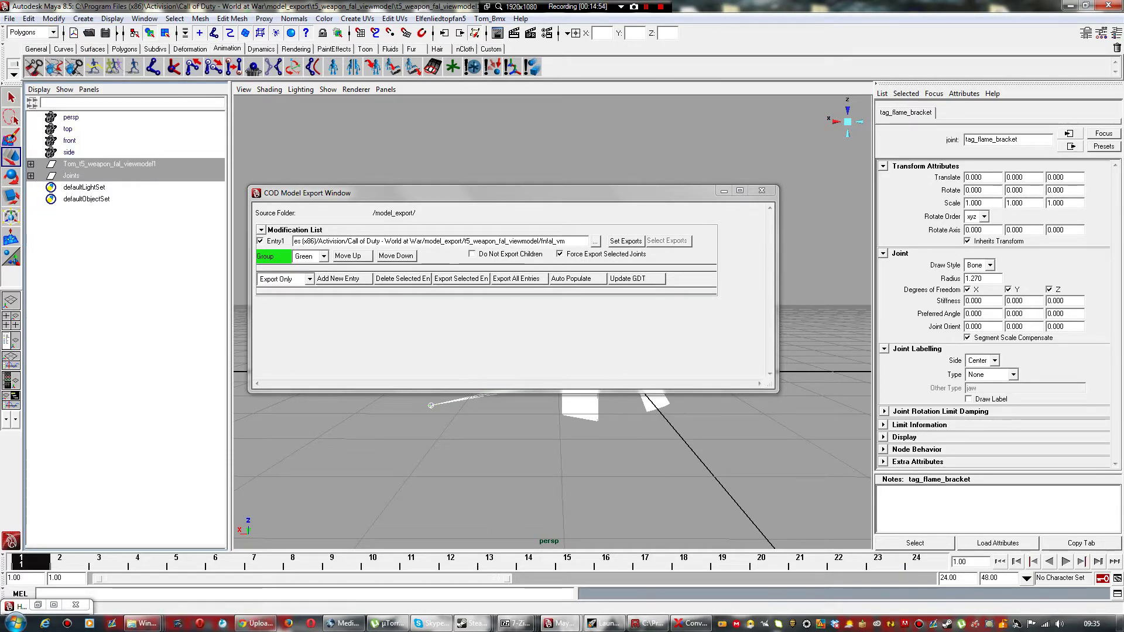
click(626, 240)
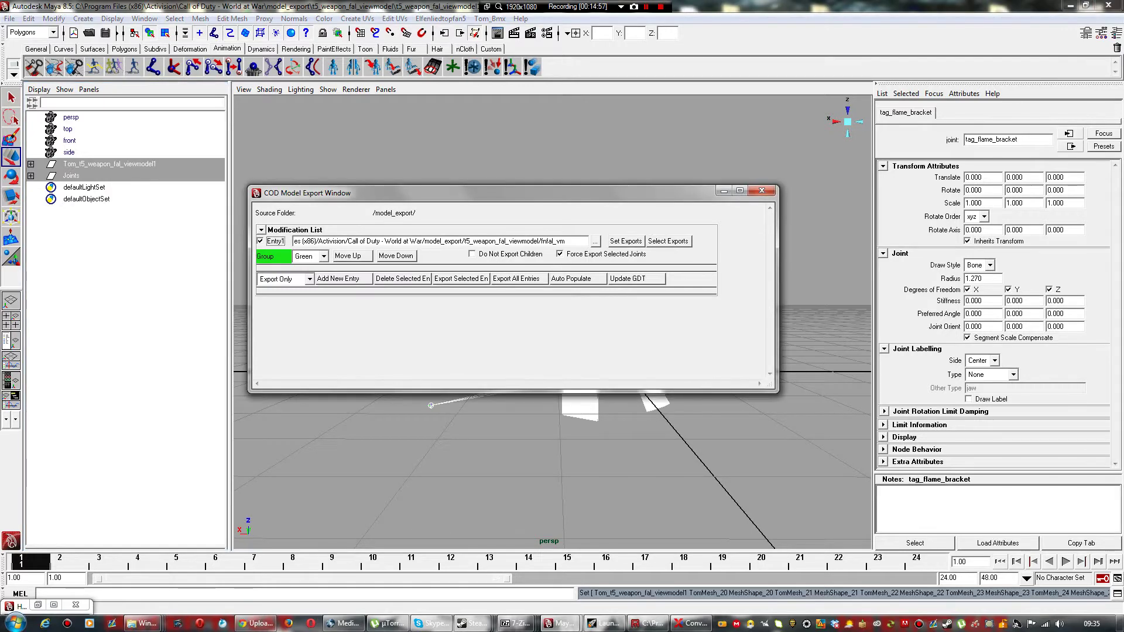
Step: Export the selected entry, saving the scene changes, and close the COD Model Export Window
click(461, 278)
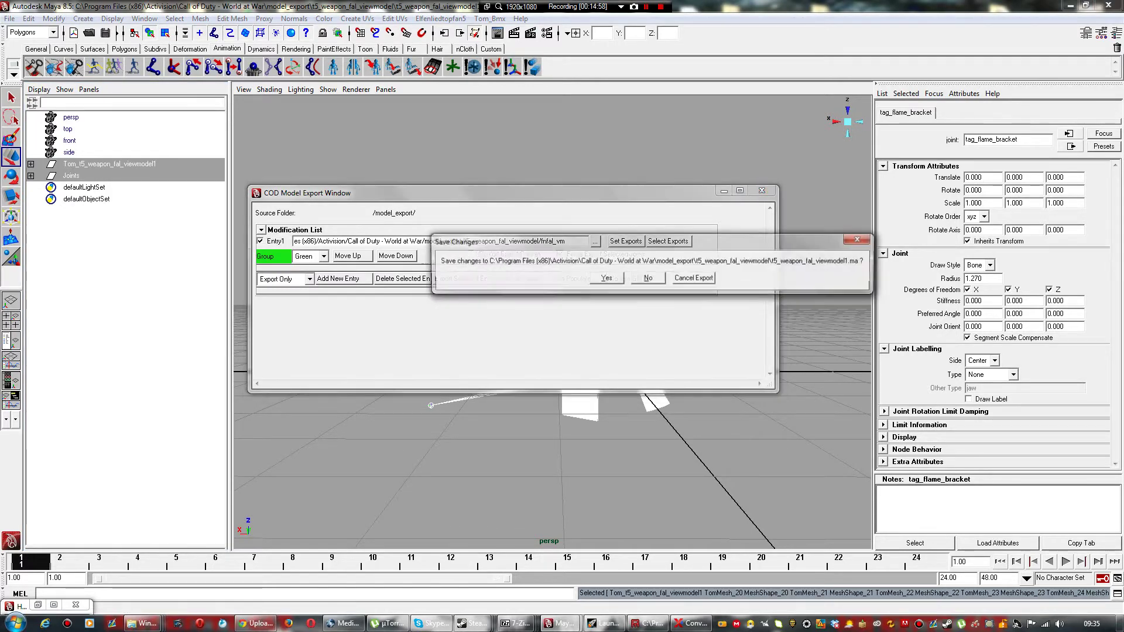
click(605, 278)
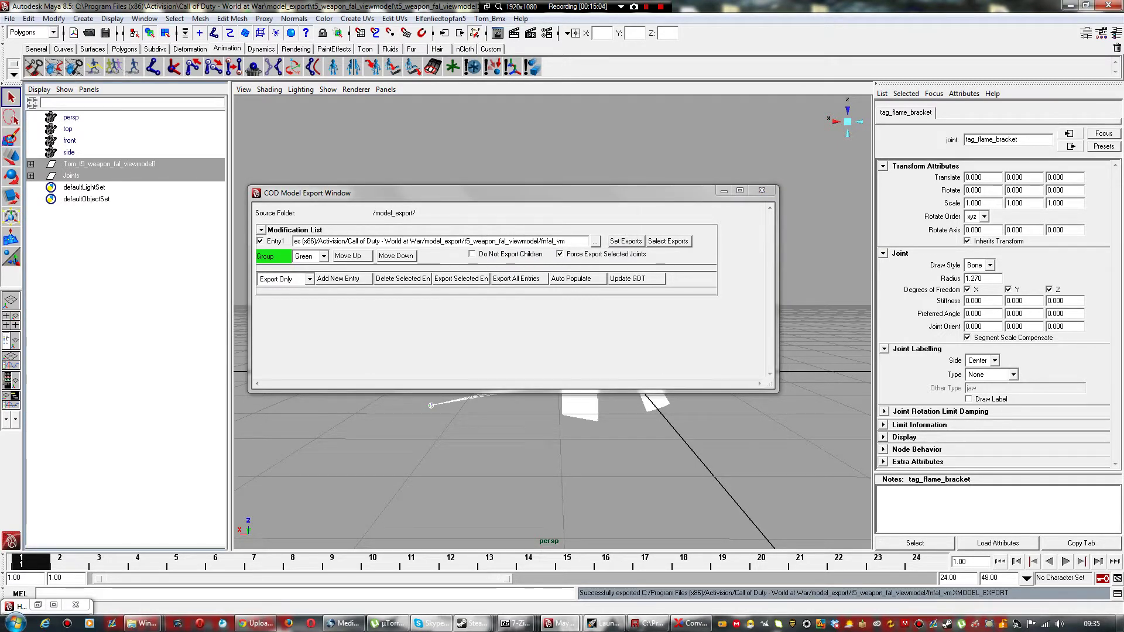
click(513, 192)
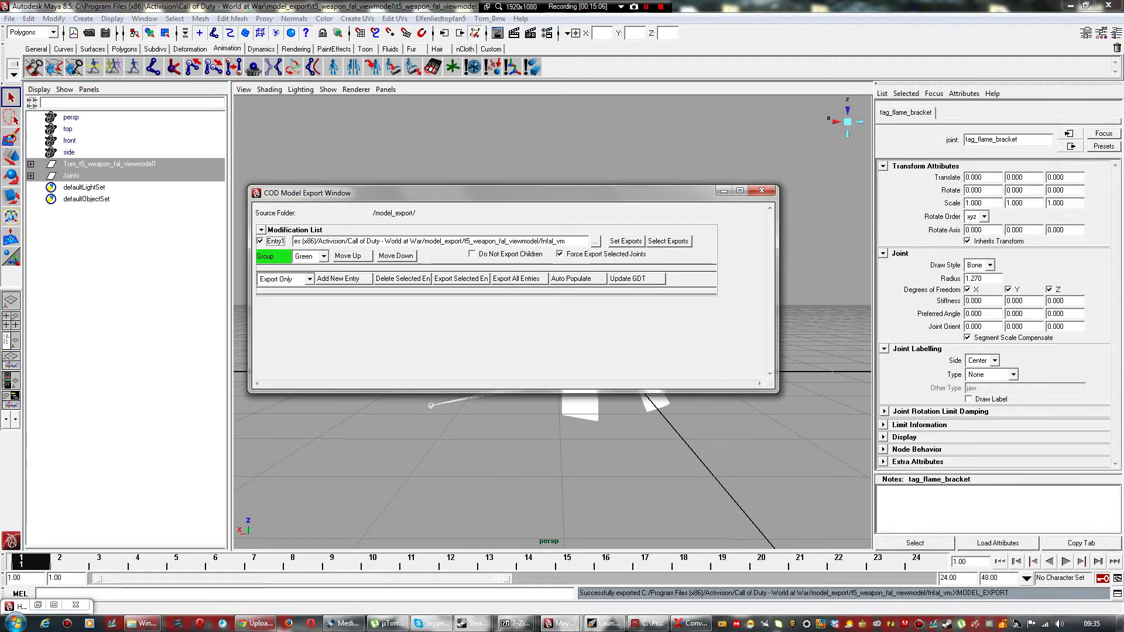
click(762, 191)
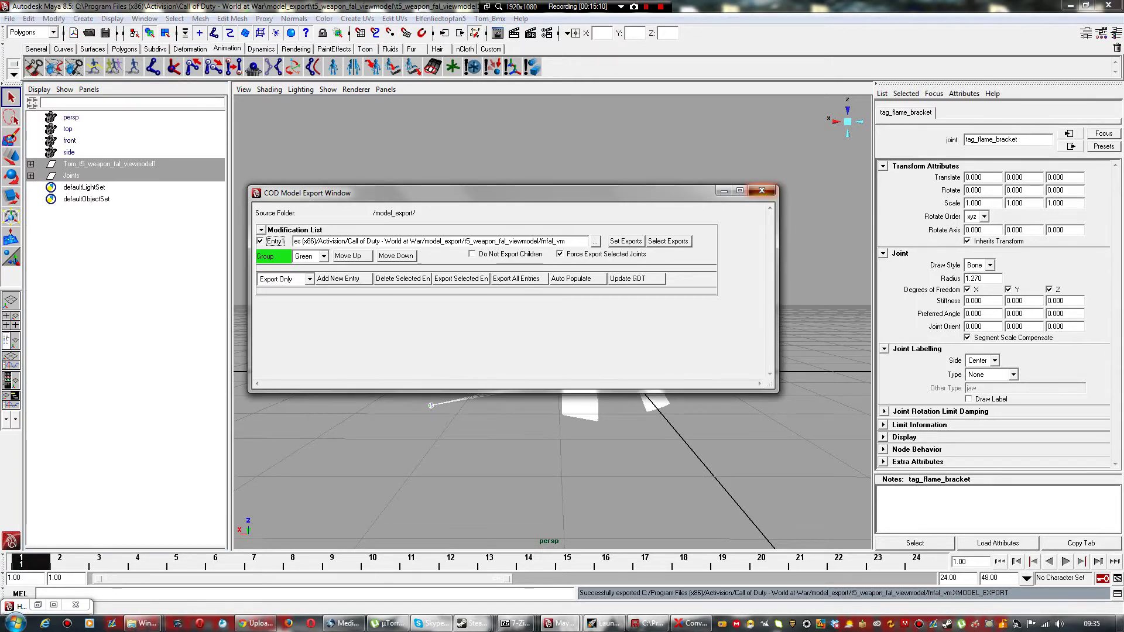
click(762, 190)
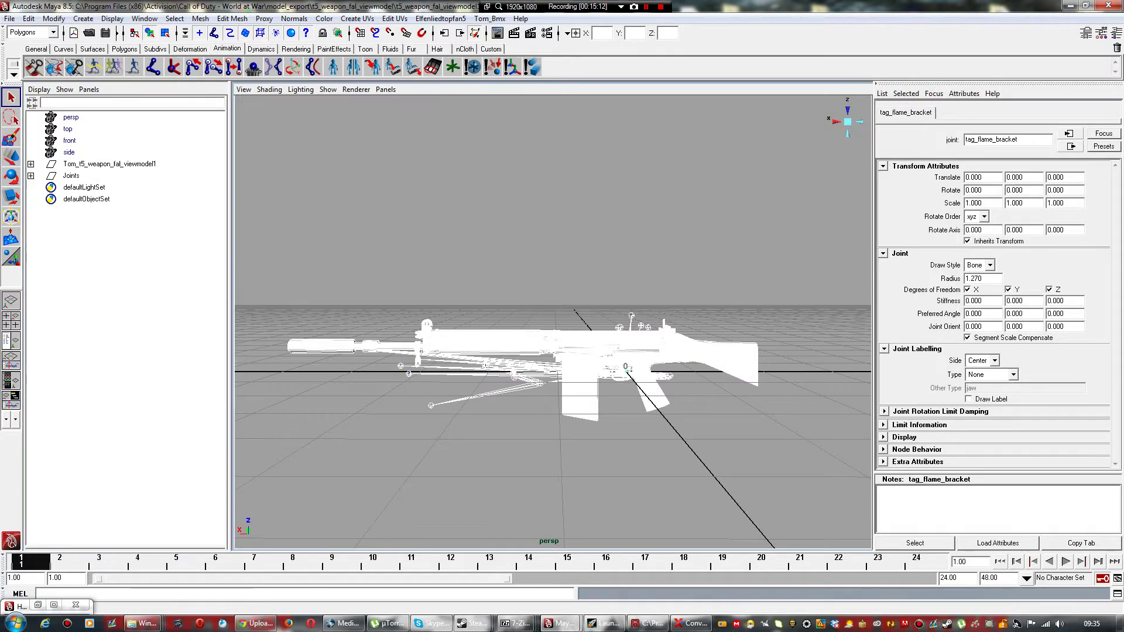
Step: Inspect the finished weapon from different angles and distances, comparing the shaded, textured and lit display modes
scroll(552, 322, up, 3)
scroll(552, 322, down, 1)
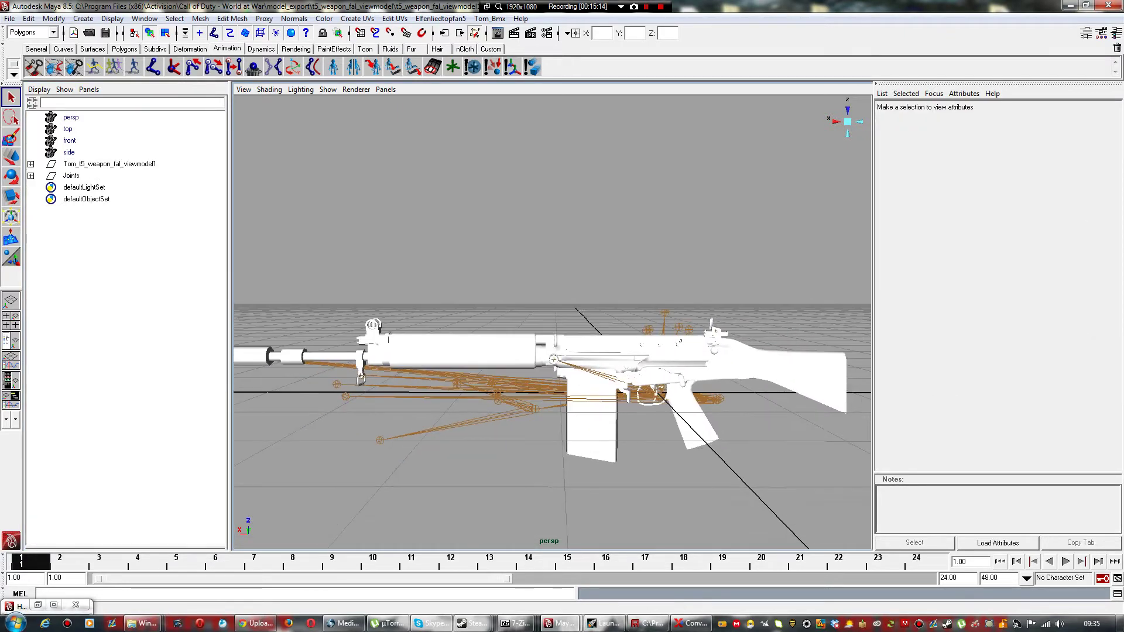
alt+drag(553, 322, 566, 359)
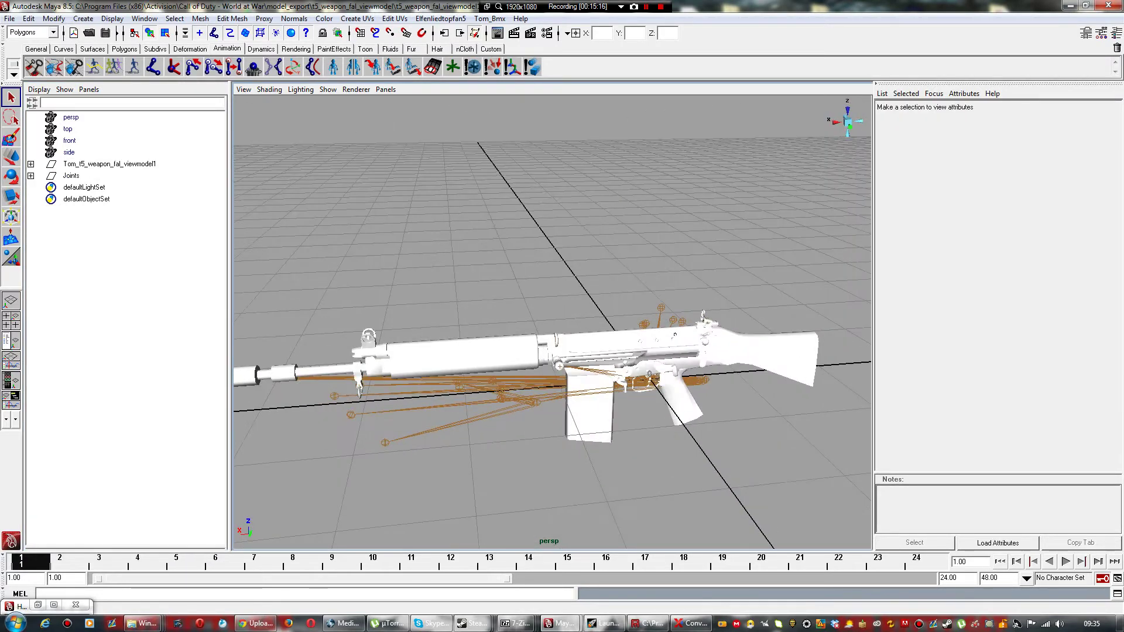
key(6)
key(5)
key(6)
key(7)
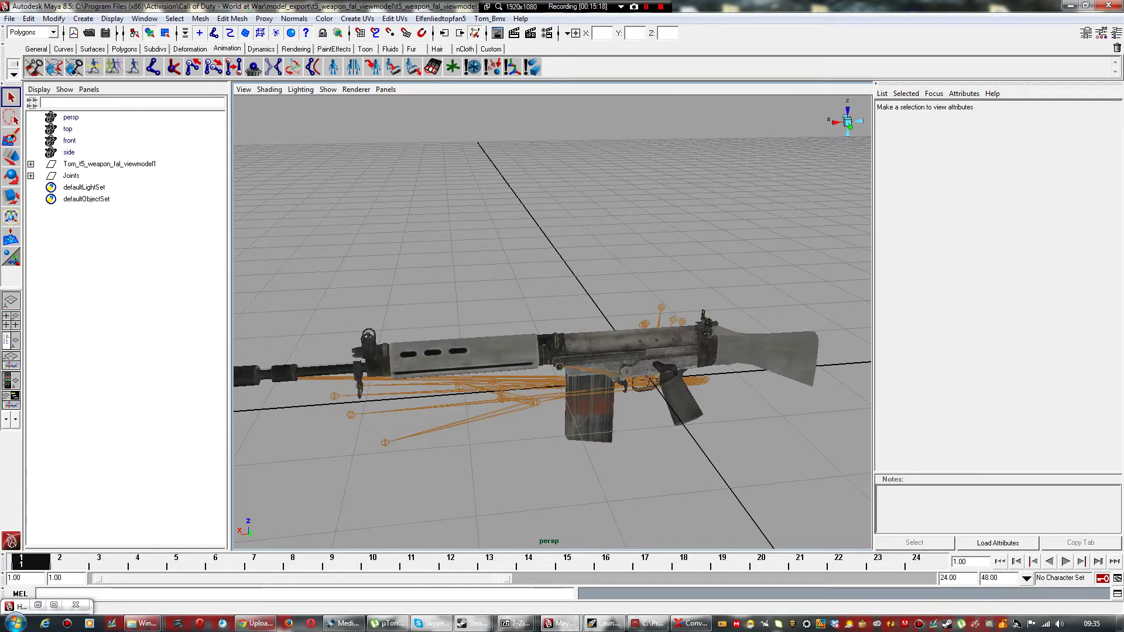
key(6)
key(7)
key(6)
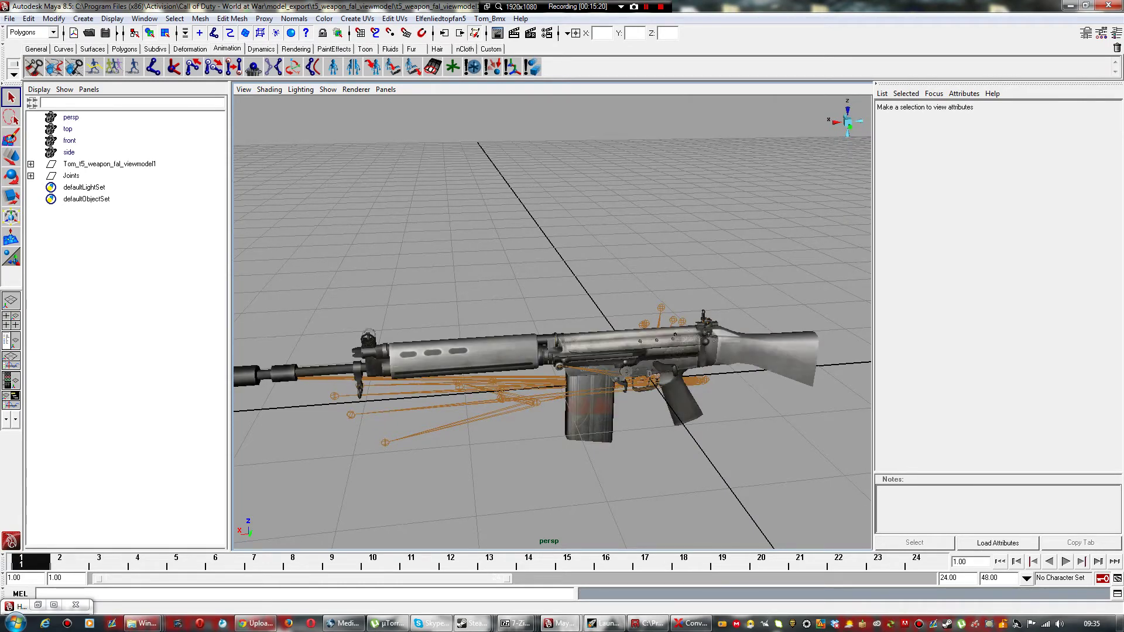
scroll(553, 322, down, 3)
alt+drag(553, 352, 550, 290)
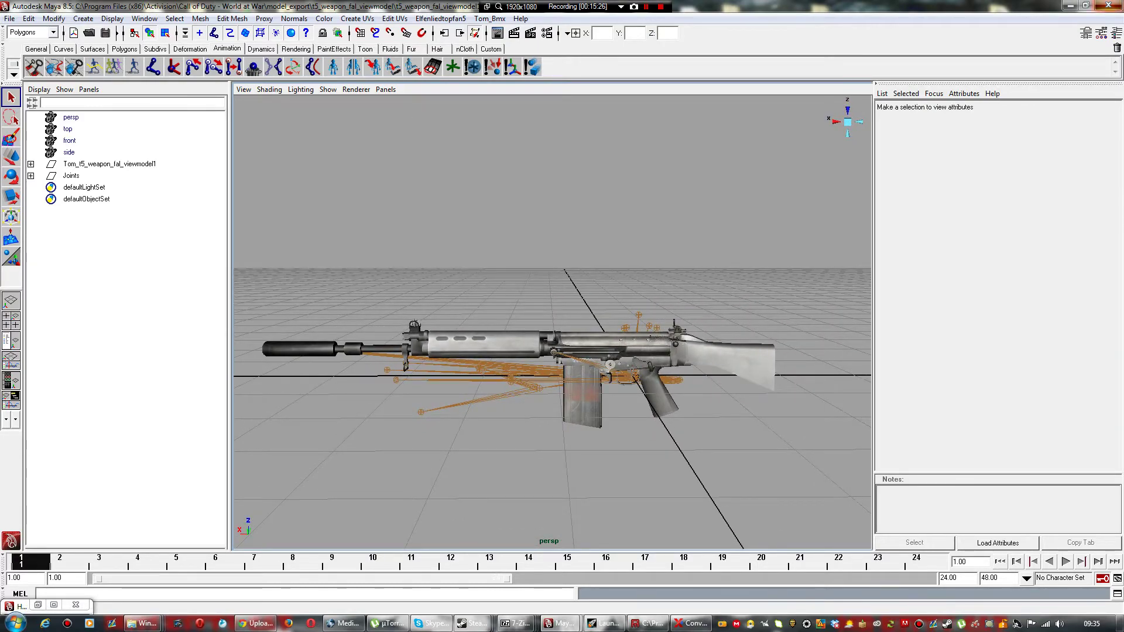
Step: Close Maya, saving the viewmodel scene, and locate the exported fnfal_vm.XMODEL_EXPORT file in the t5_weapon_fal_viewmodel folder
click(1109, 5)
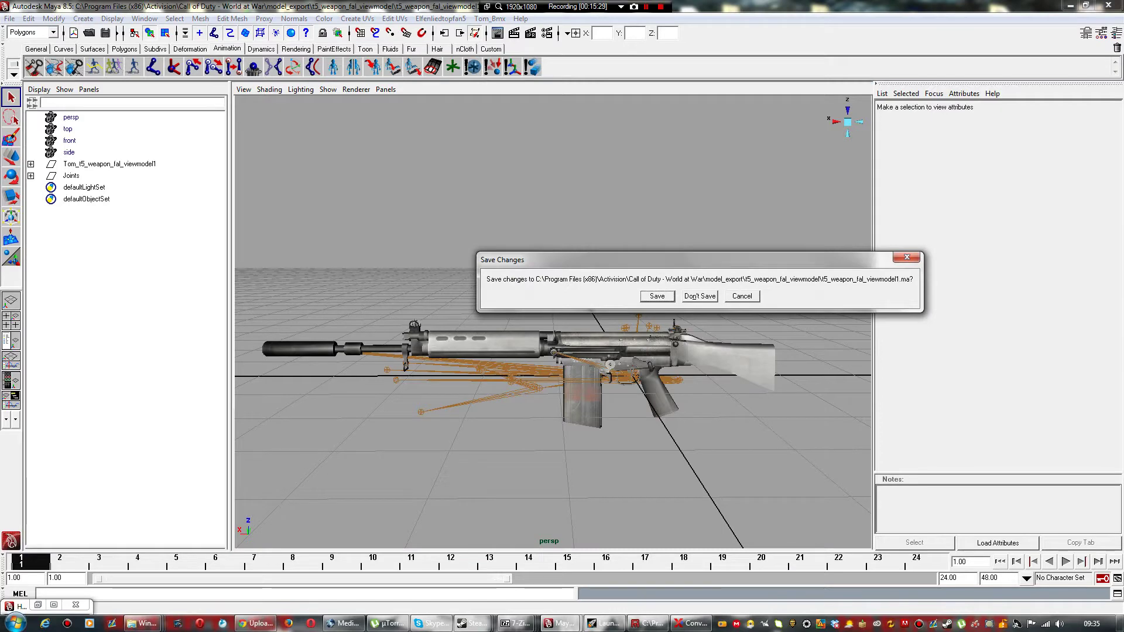
key(Return)
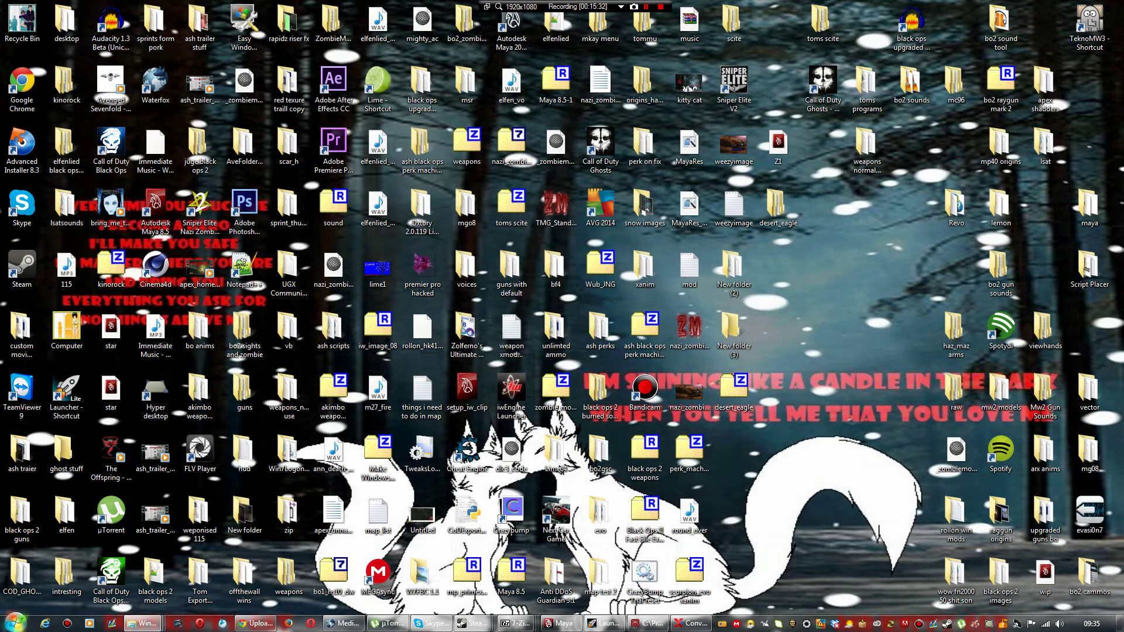
mouse_move(143, 624)
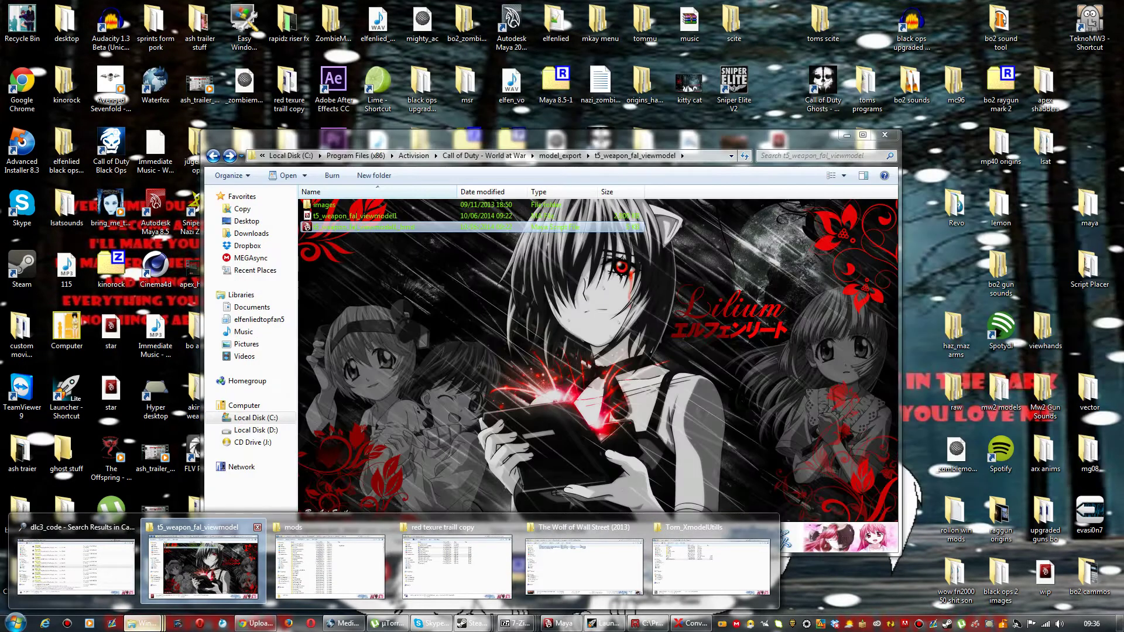
click(203, 565)
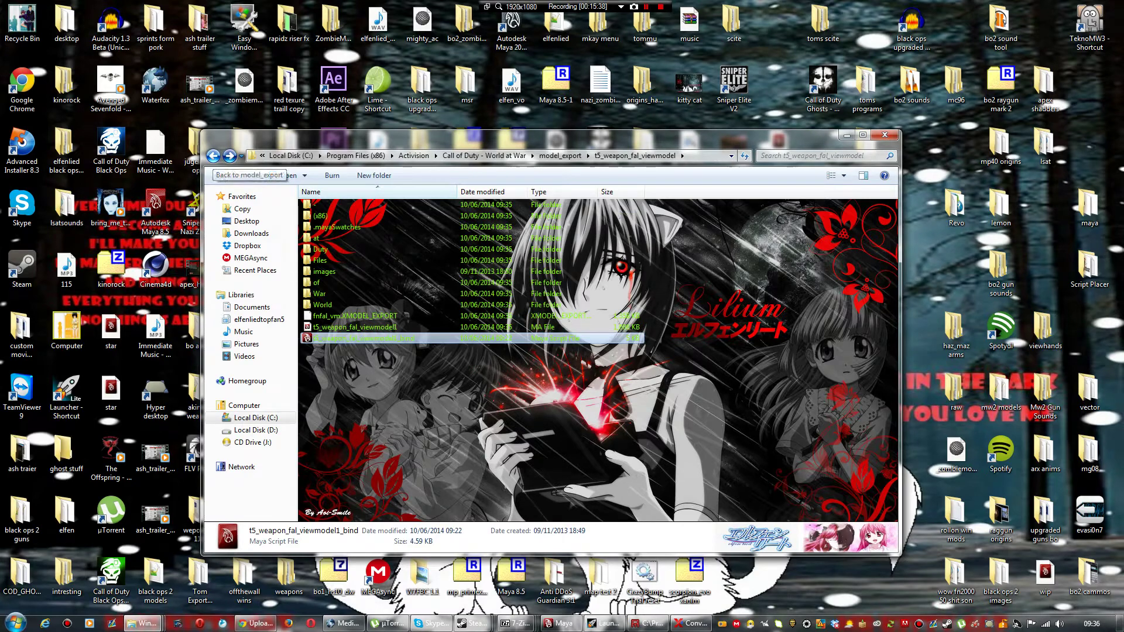
click(363, 316)
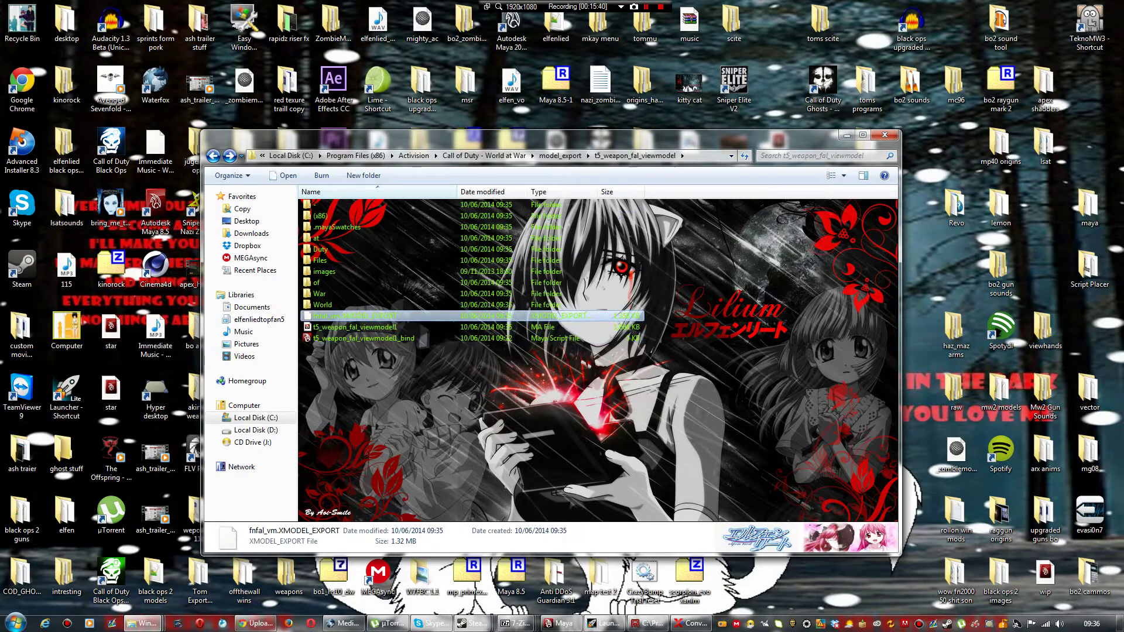
Step: Find the t5_weapon_fal_world folder in model_export and open its t5_weapon_fal_world_lod01 scene in Maya
click(212, 156)
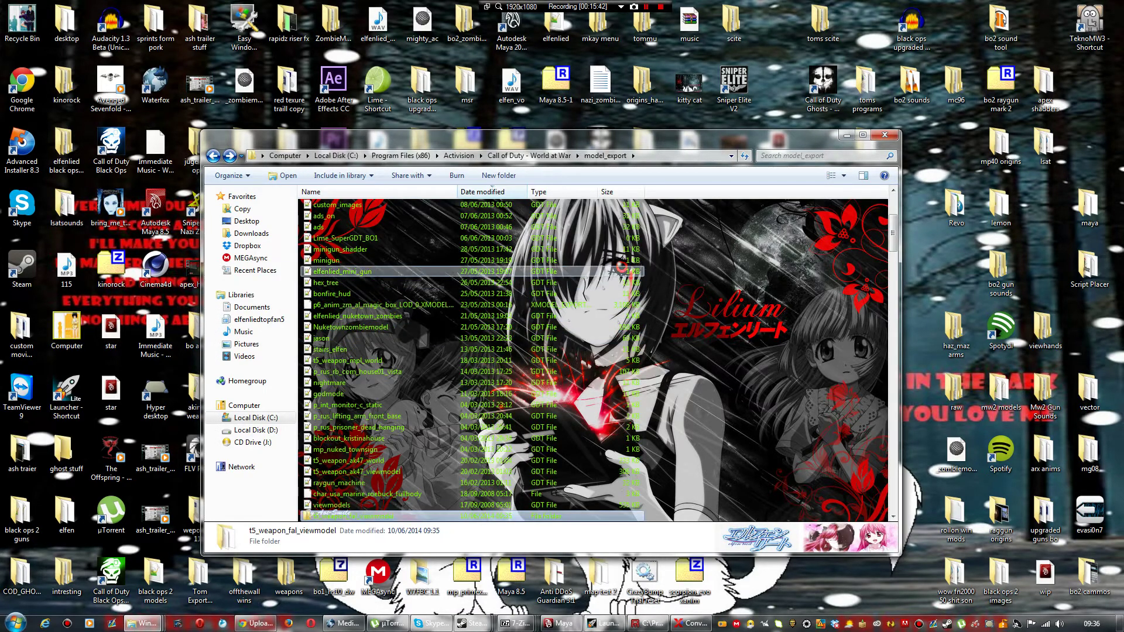
scroll(622, 269, down, 7)
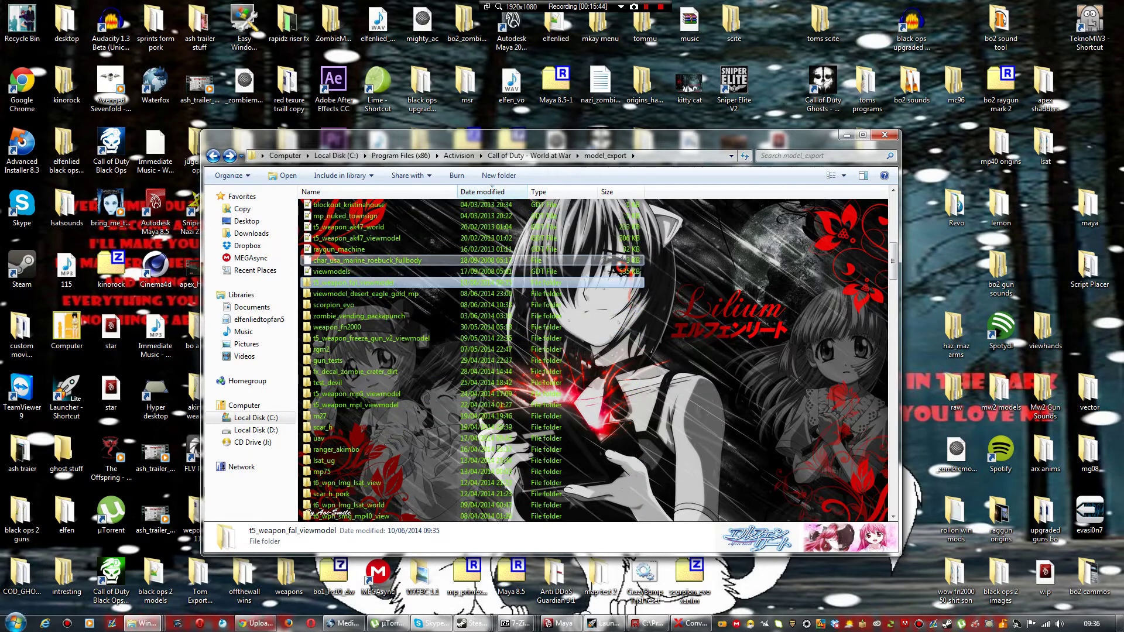
scroll(620, 263, down, 8)
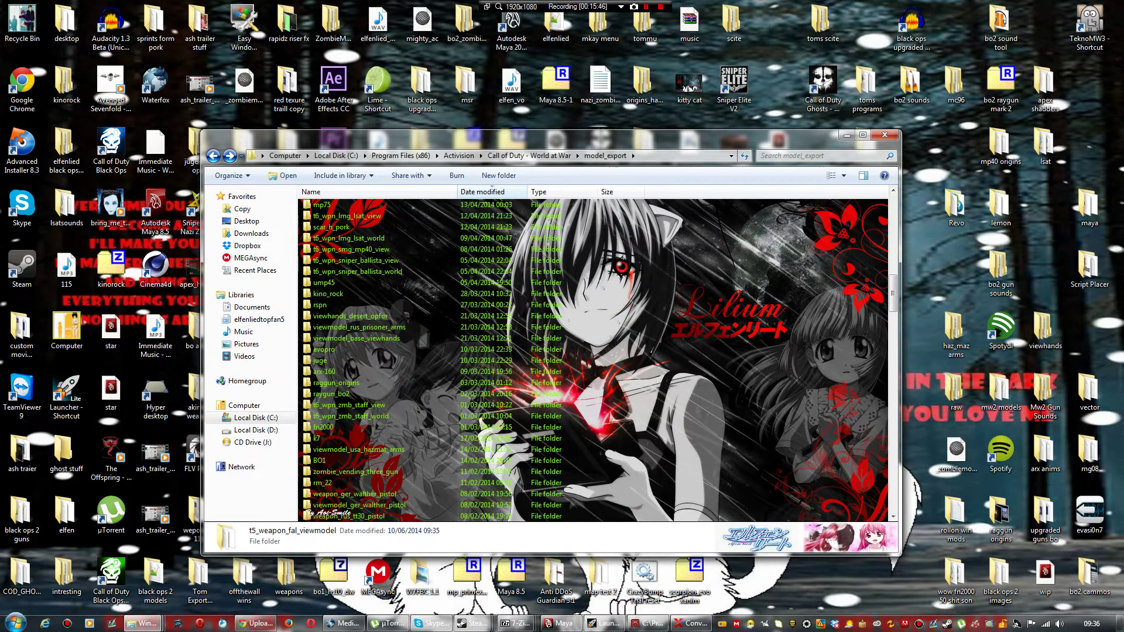
scroll(621, 281, down, 4)
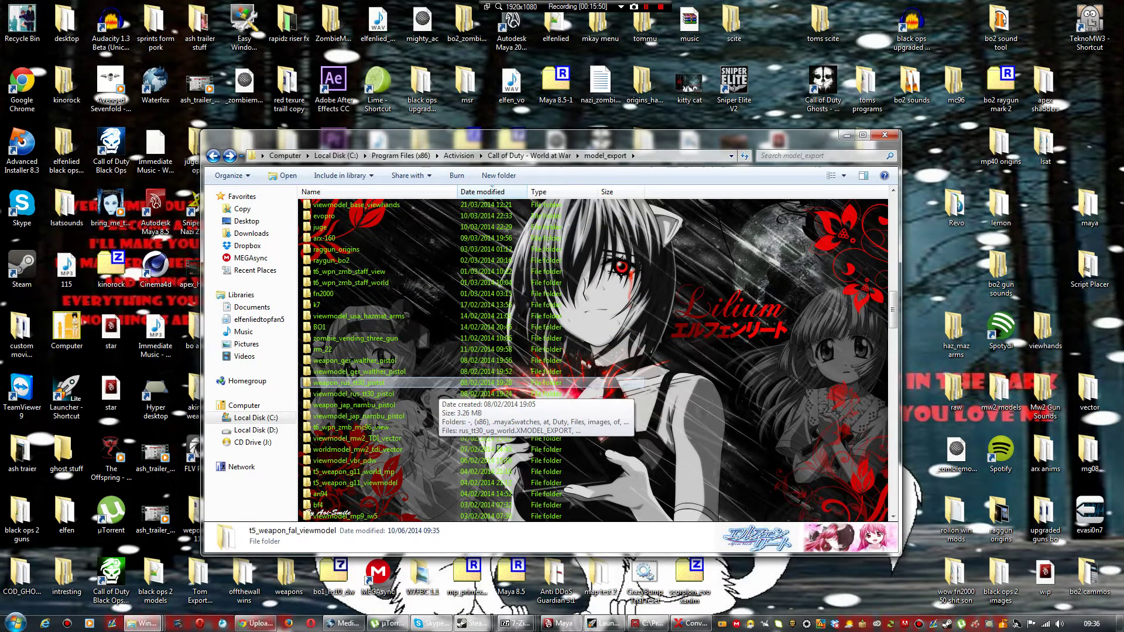
scroll(410, 363, down, 2)
scroll(410, 337, down, 1)
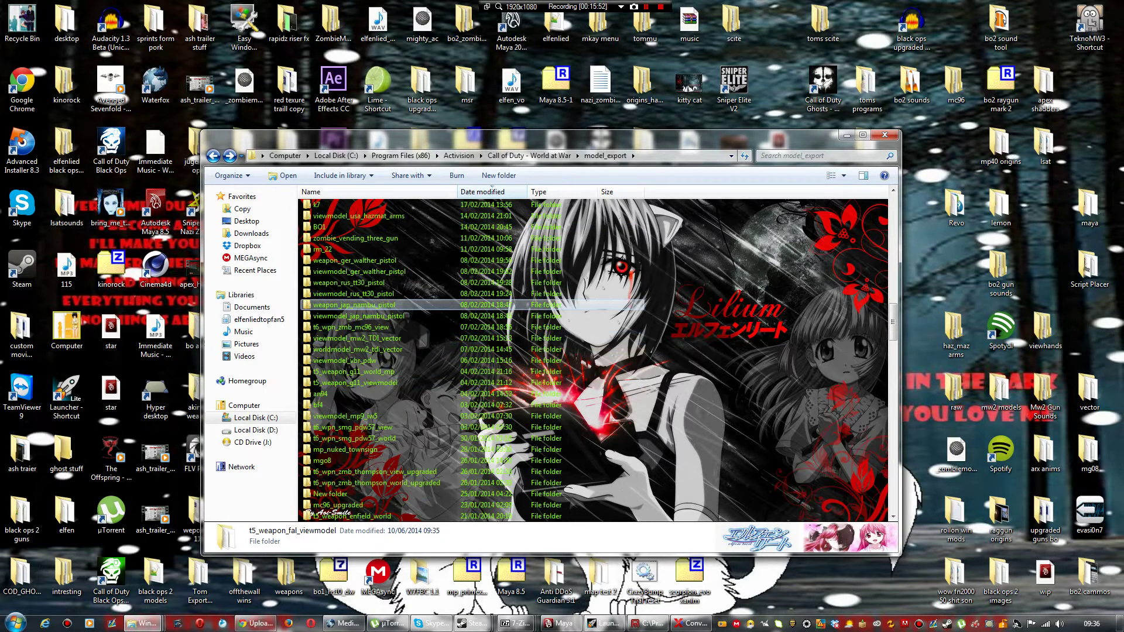
scroll(410, 338, down, 1)
scroll(410, 338, down, 1)
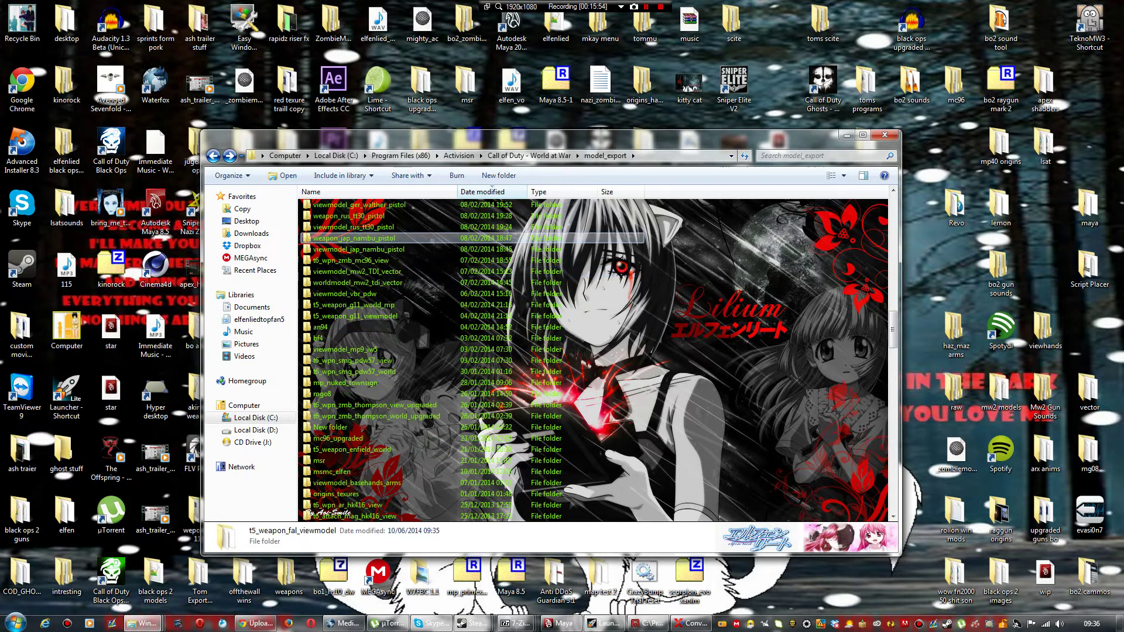
scroll(410, 337, down, 1)
scroll(410, 338, down, 1)
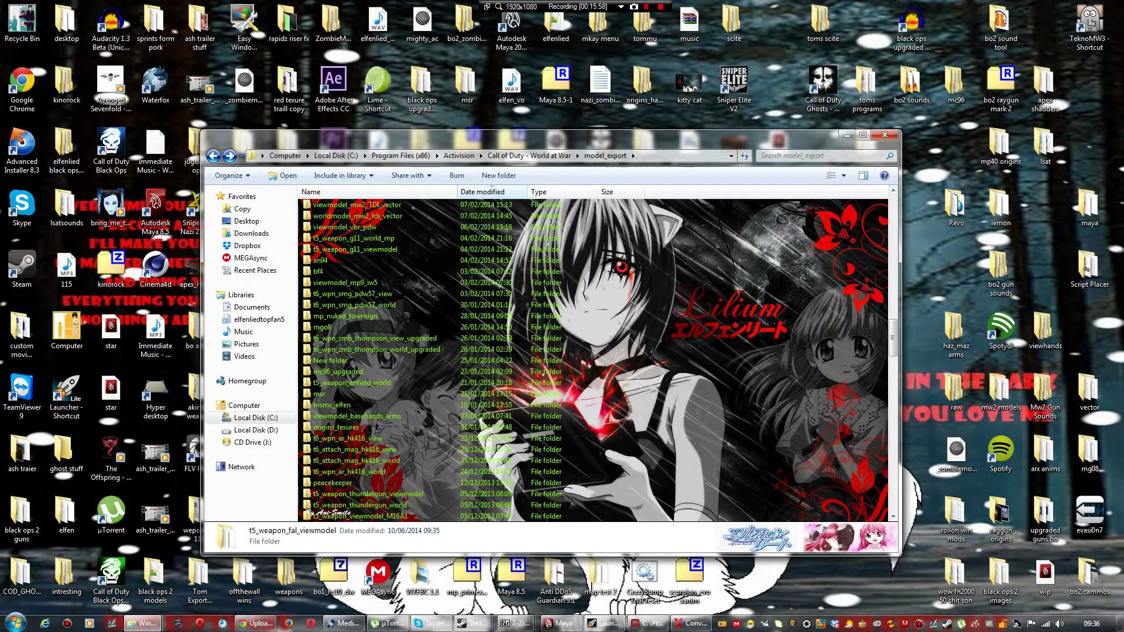
scroll(410, 360, down, 2)
scroll(428, 355, down, 2)
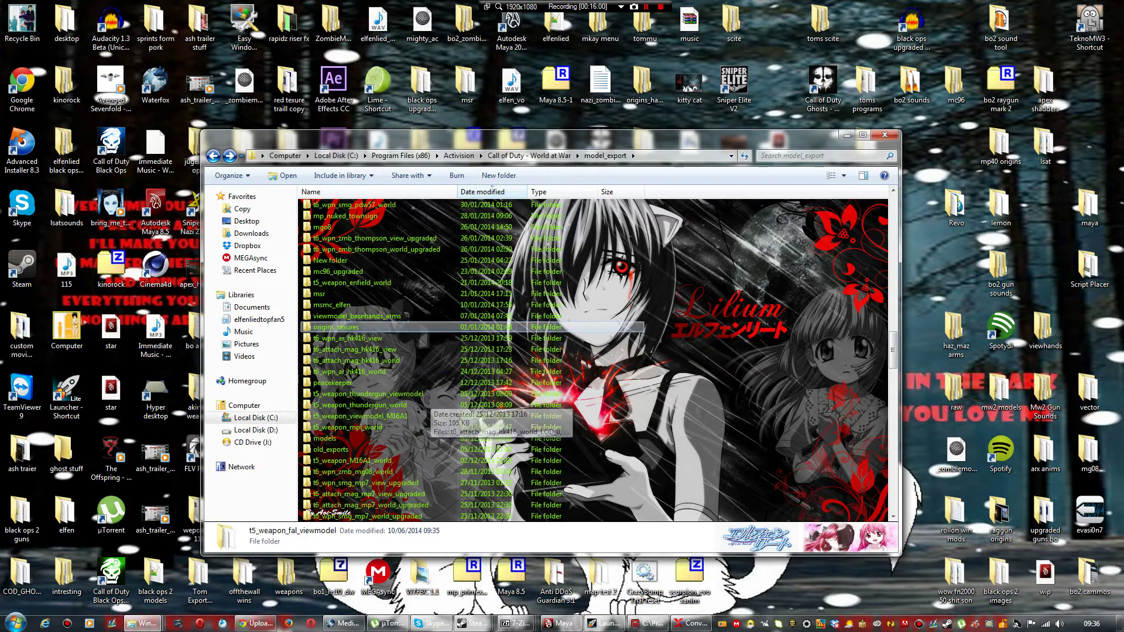
scroll(428, 351, down, 1)
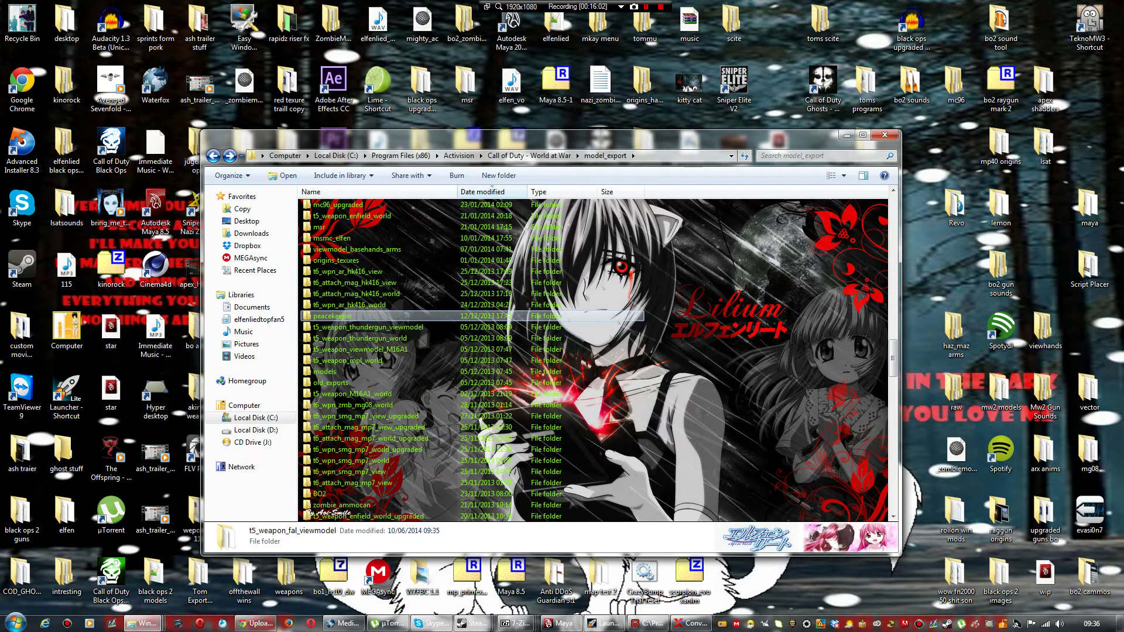
scroll(427, 351, down, 1)
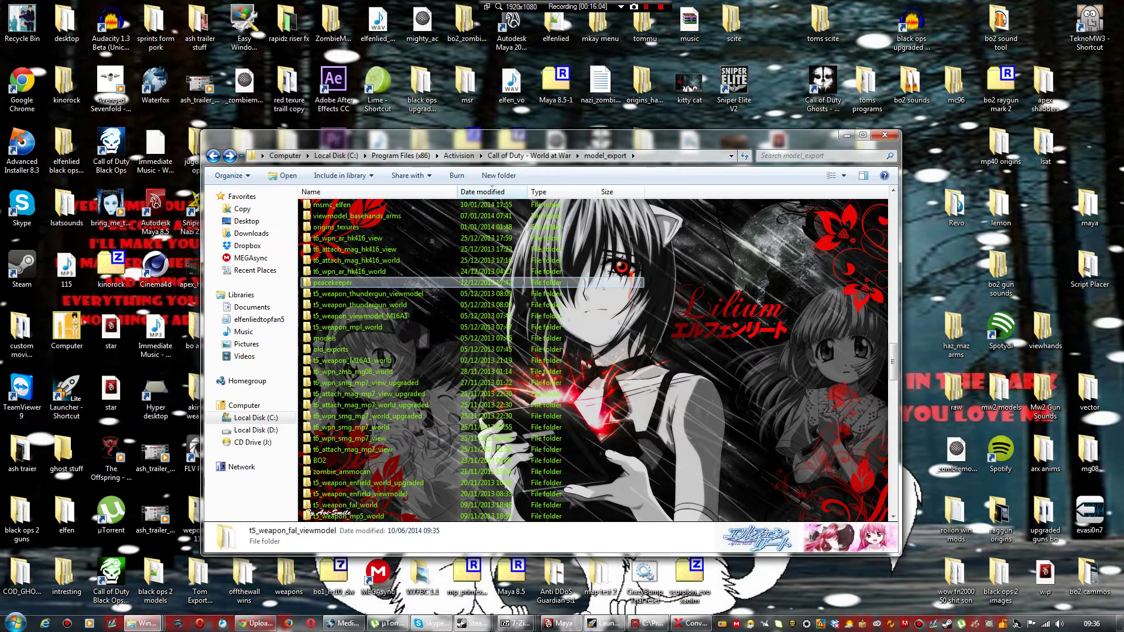
click(410, 505)
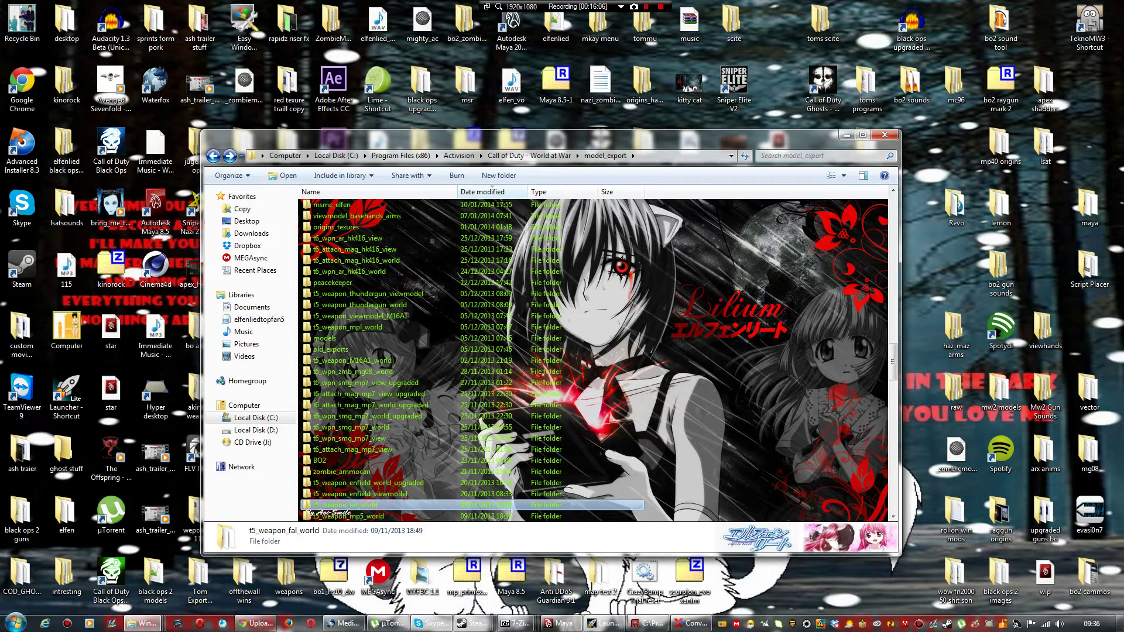
double_click(351, 506)
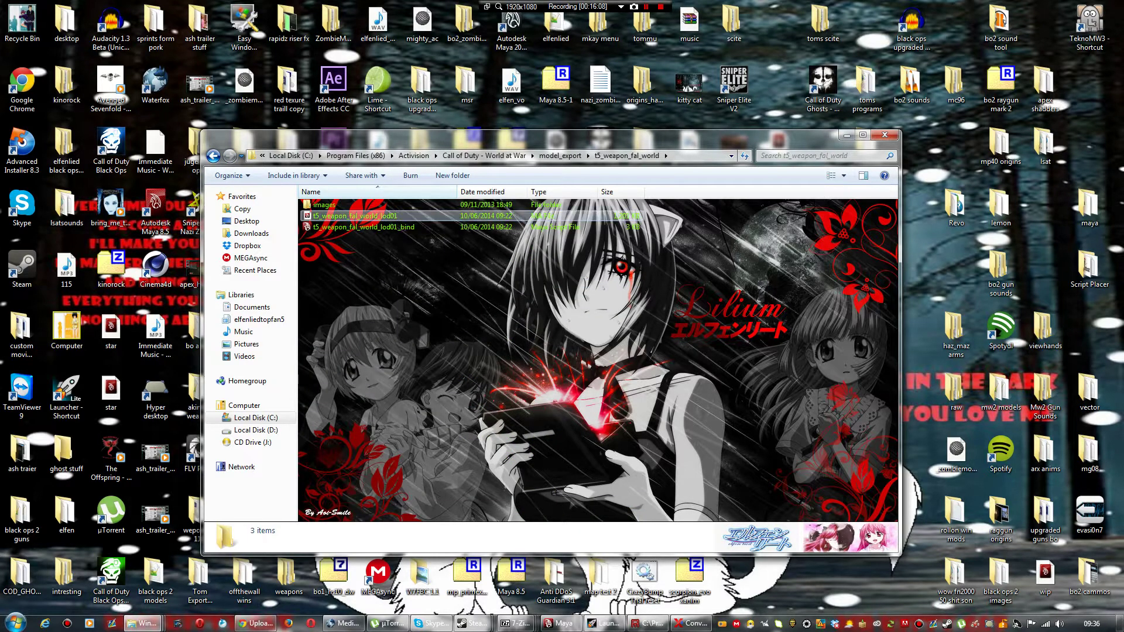
click(363, 216)
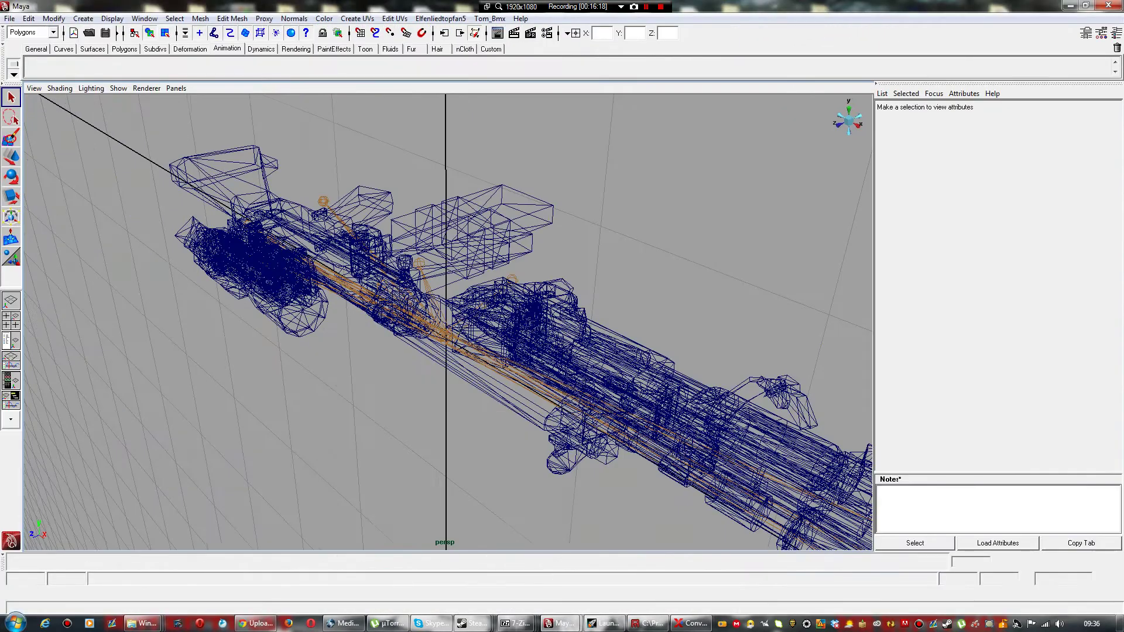
Step: Run the t5_weapon_fal_world_lod01_bind script on the open scene to bind the meshes to their joints, and return to full-screen Maya
scroll(448, 322, down, 5)
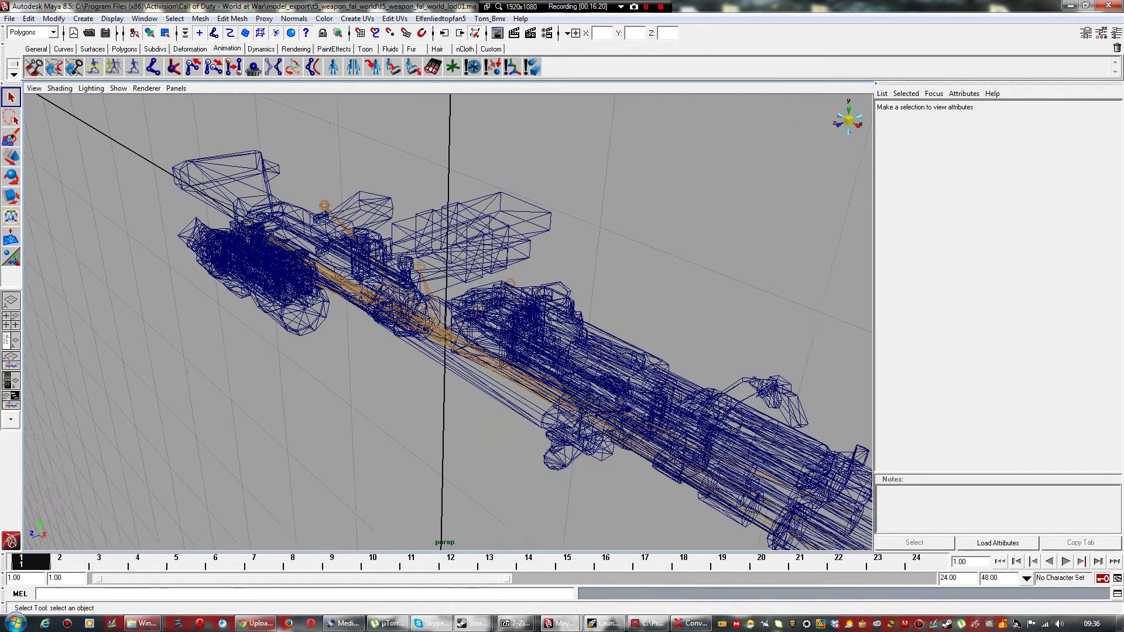
alt+drag(562, 322, 286, 288)
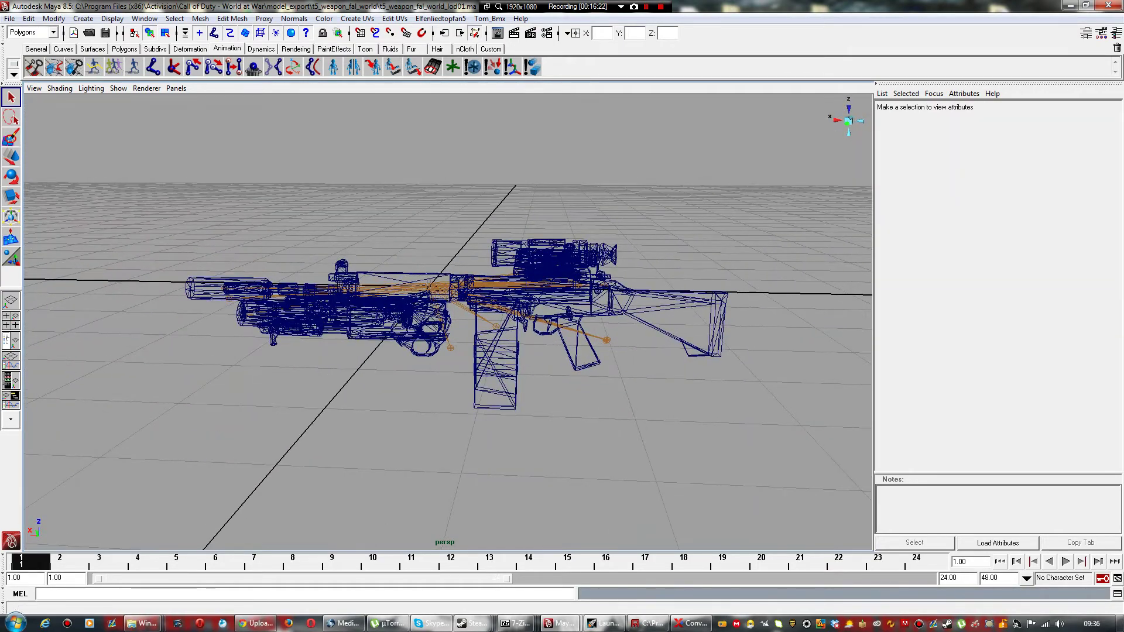
drag(381, 6, 757, 79)
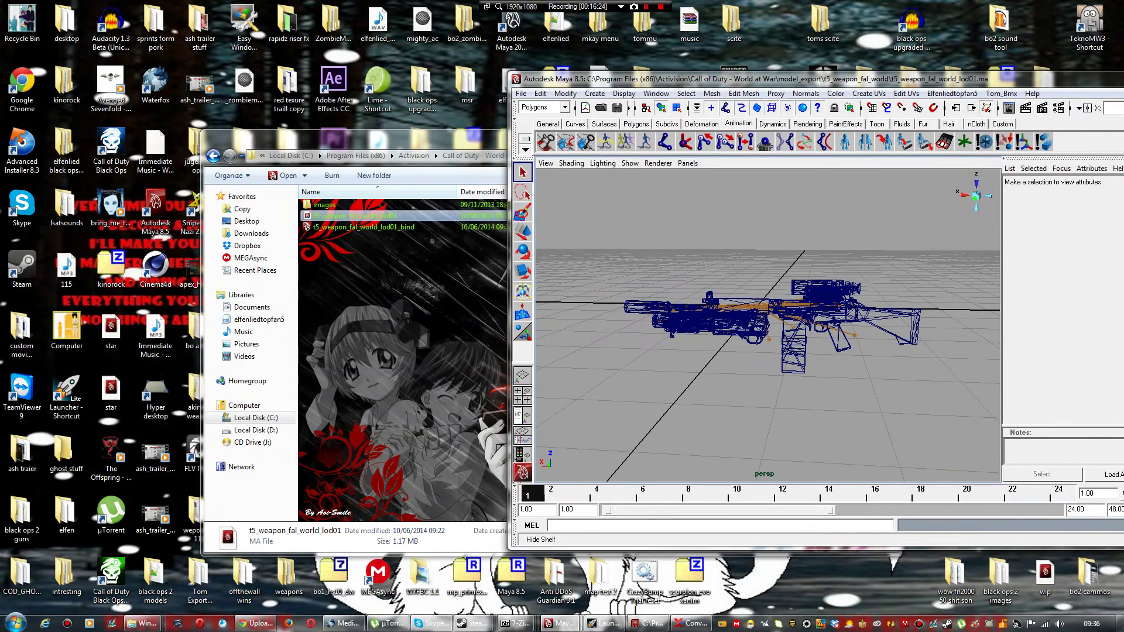
click(413, 227)
drag(413, 227, 948, 251)
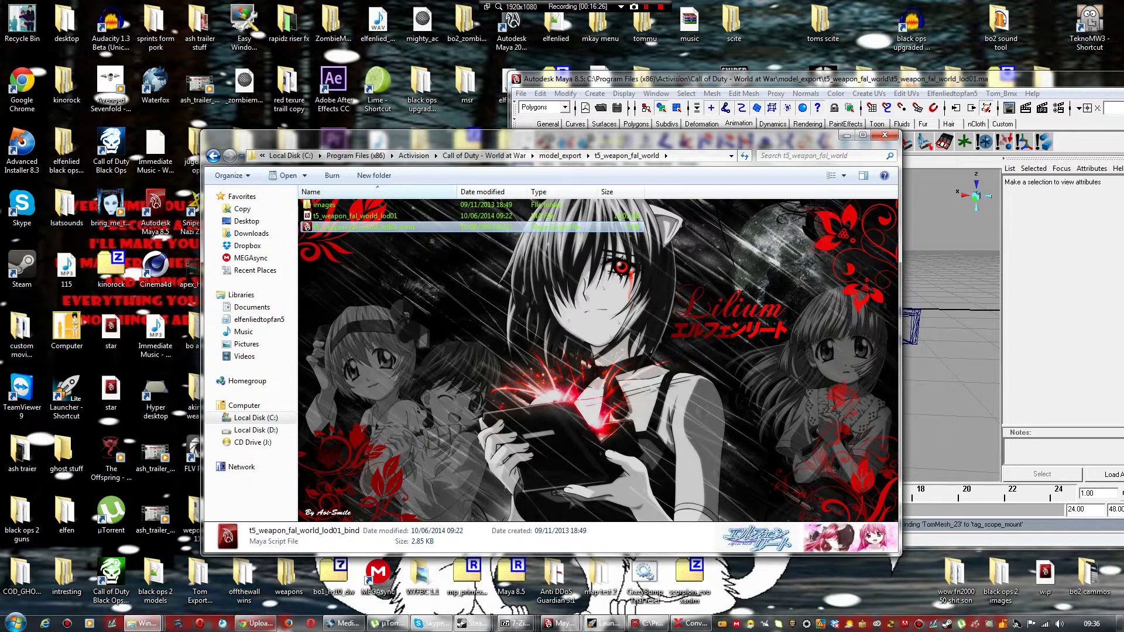
click(847, 135)
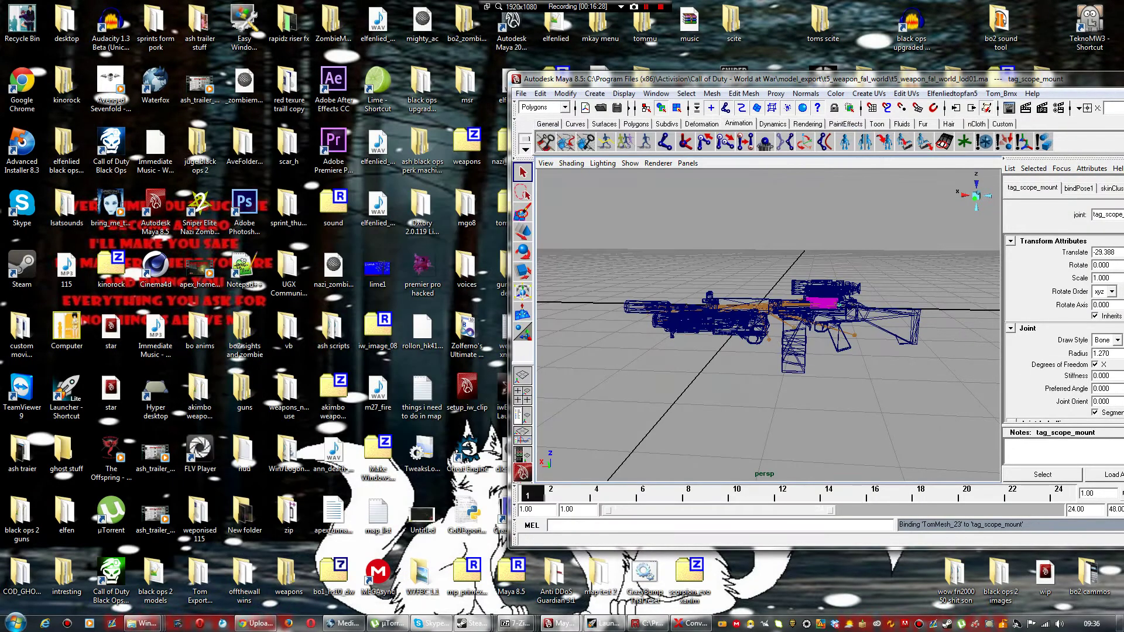
drag(819, 79, 610, 0)
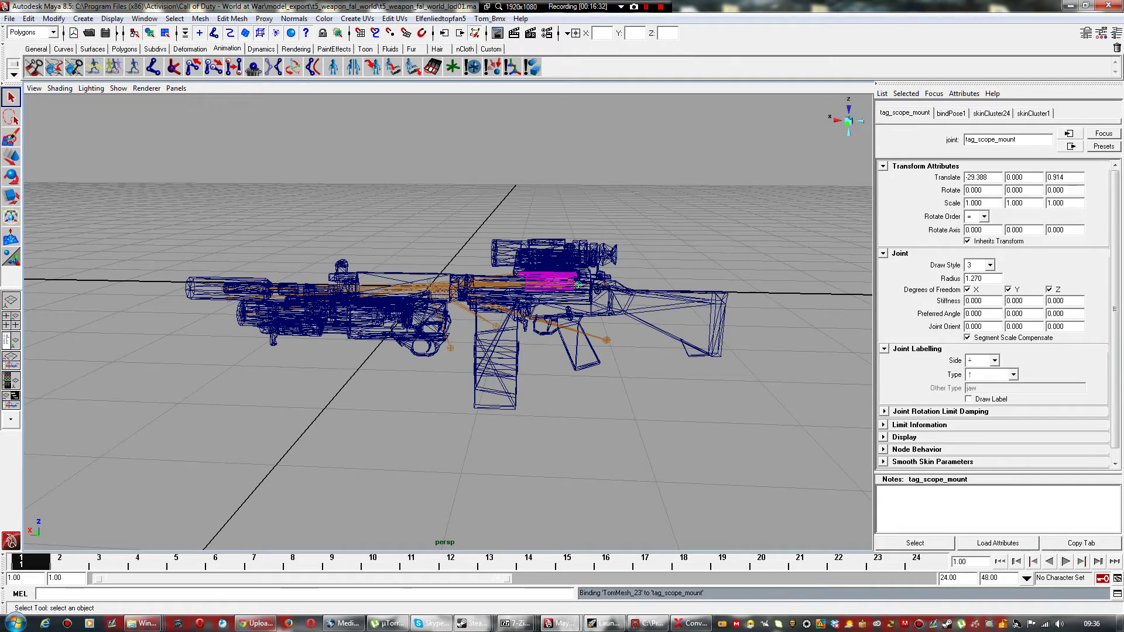
Step: Display the world model shaded and delete the overlapping attachment meshes under the barrel
key(6)
key(5)
scroll(448, 322, up, 6)
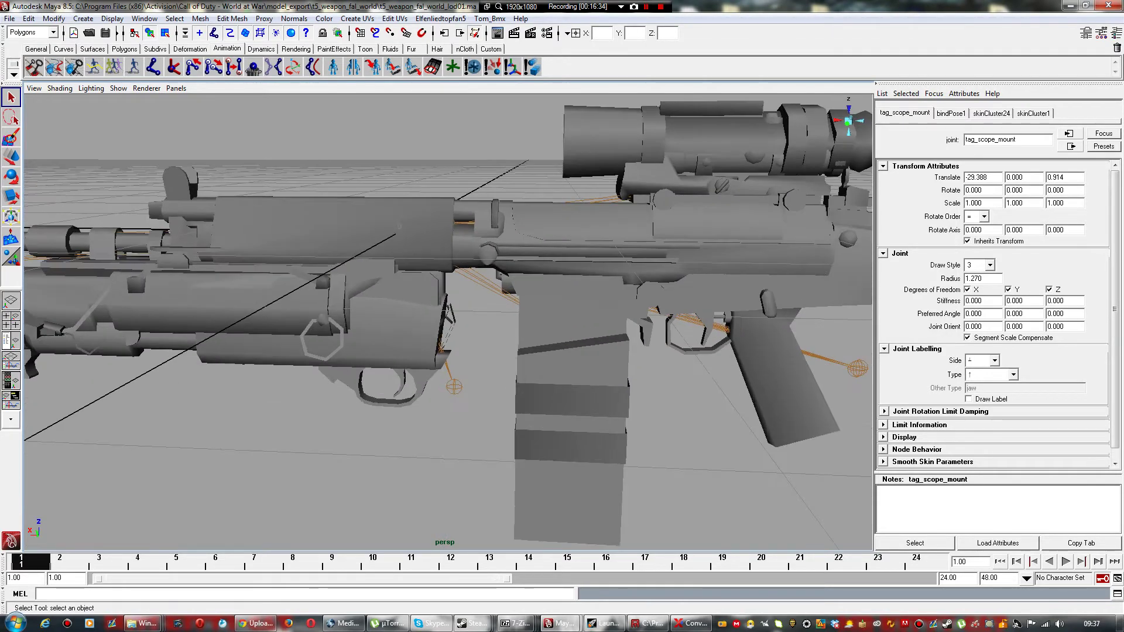
click(433, 340)
key(Delete)
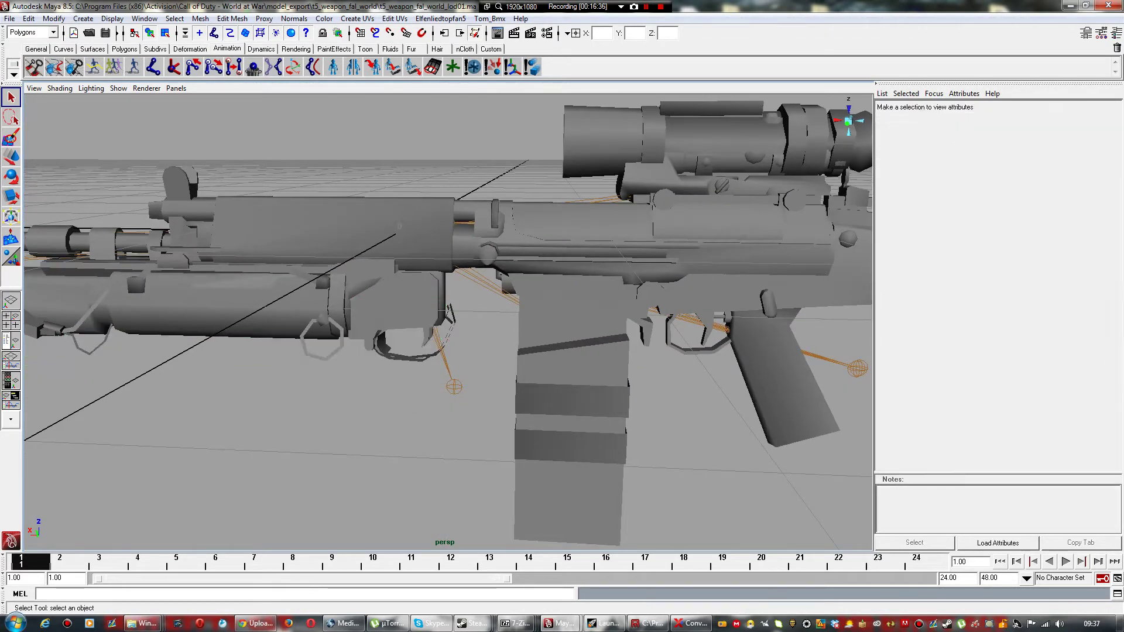
click(387, 301)
key(Delete)
click(386, 302)
key(Delete)
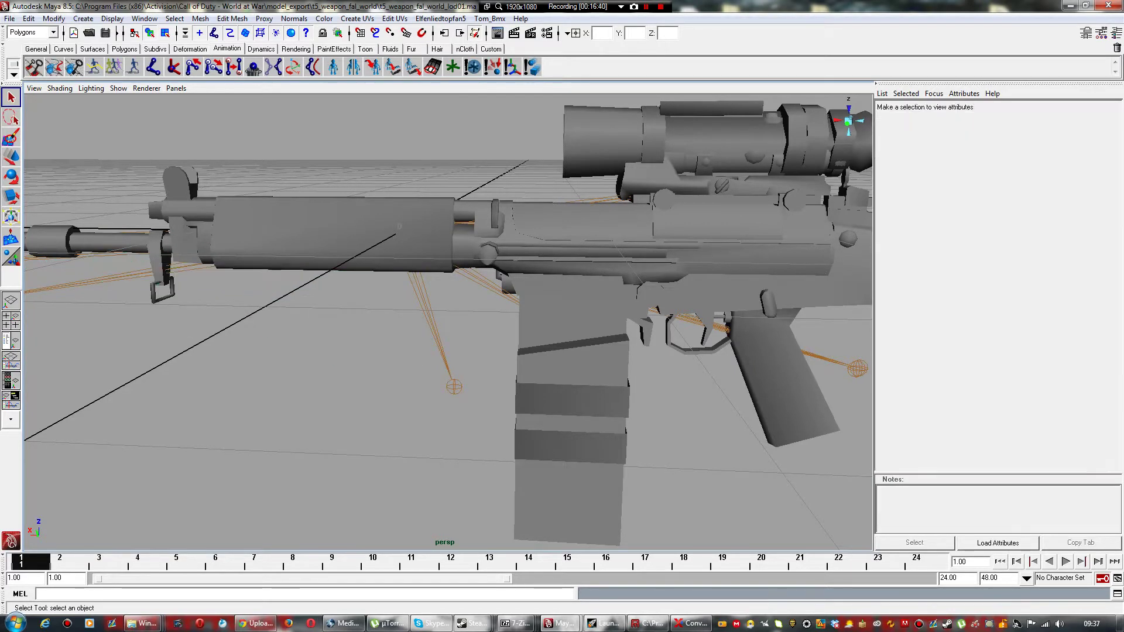
Step: Delete the overlapping scope meshes above the receiver, leaving the small reflex sight and its mount
scroll(448, 322, down, 4)
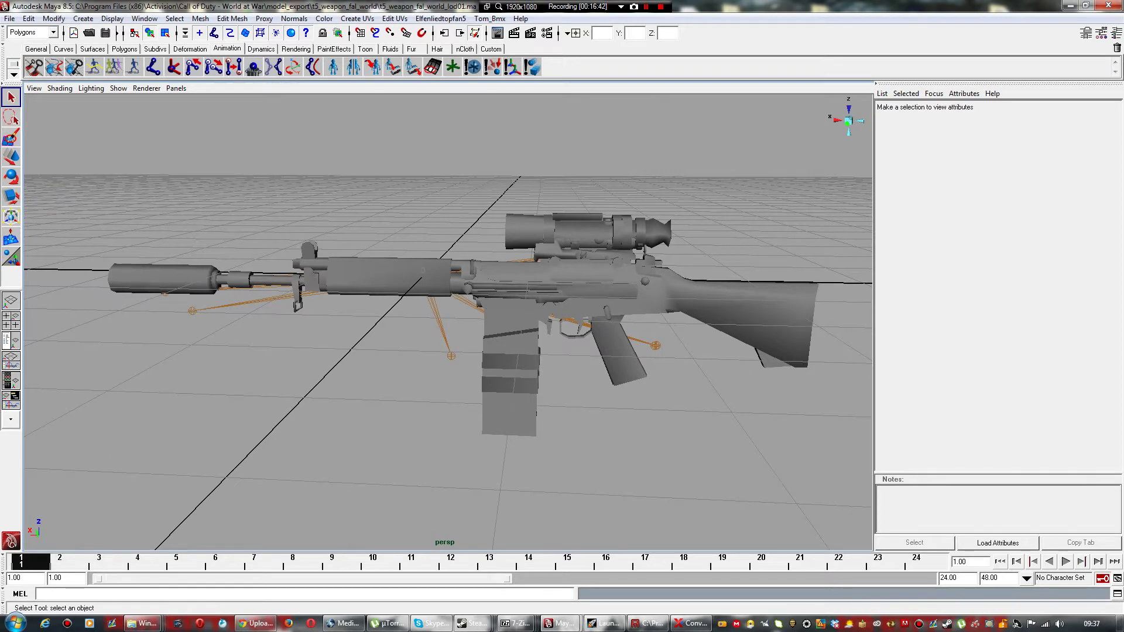
click(638, 233)
key(Delete)
click(656, 233)
key(Delete)
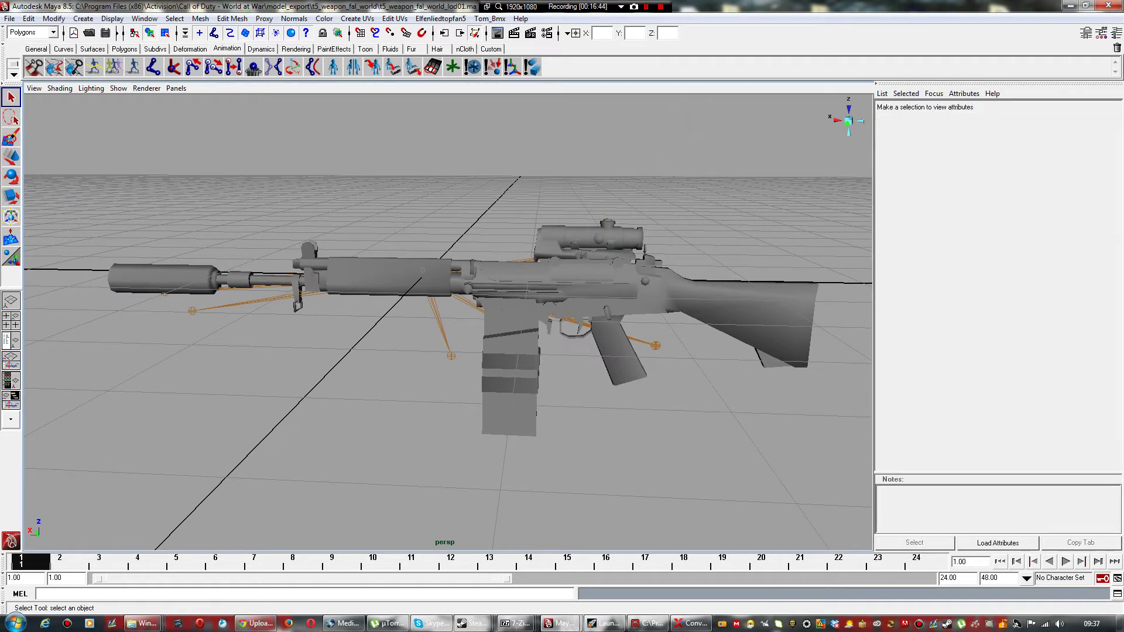
click(591, 237)
key(Delete)
click(592, 239)
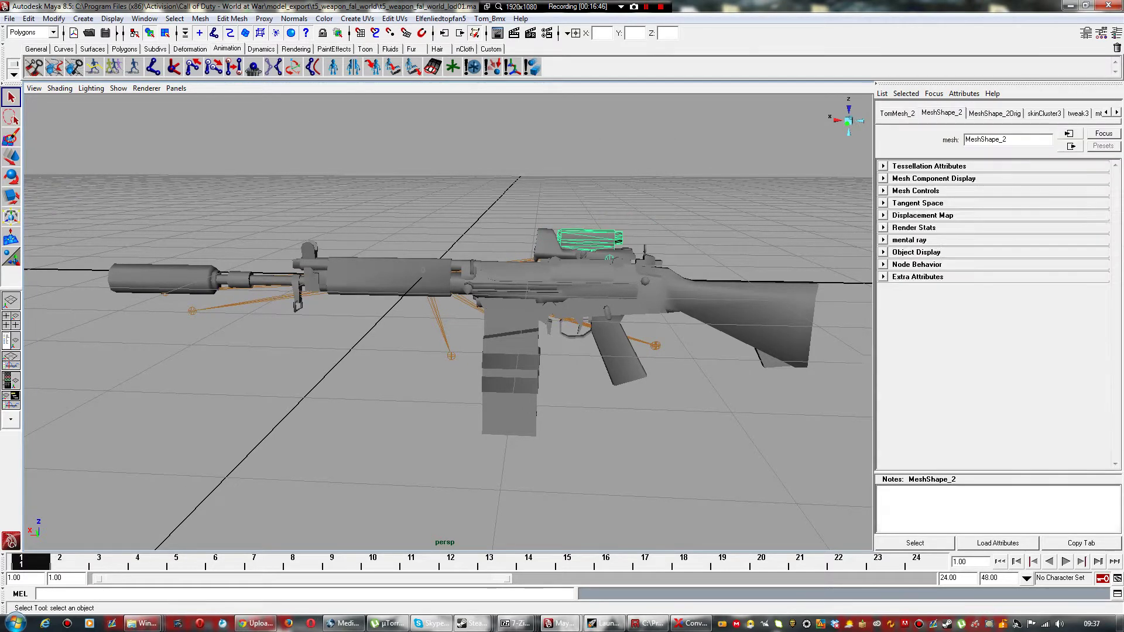
key(Delete)
click(618, 237)
key(Delete)
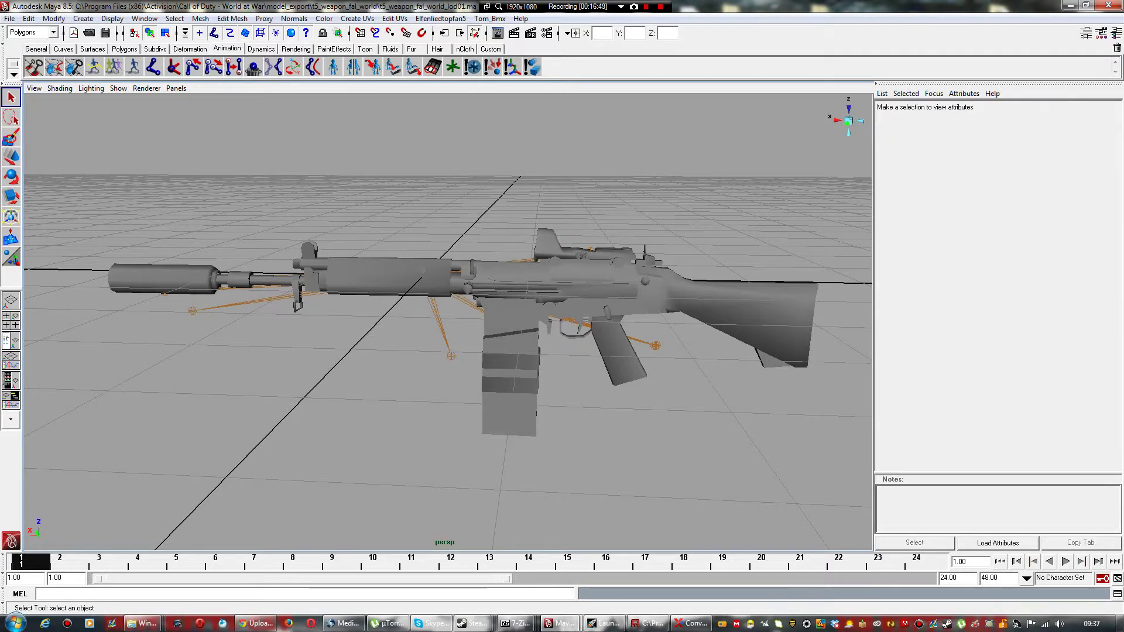
Step: Delete the reflex sight and the mounting rail on top of the receiver
click(606, 254)
key(Delete)
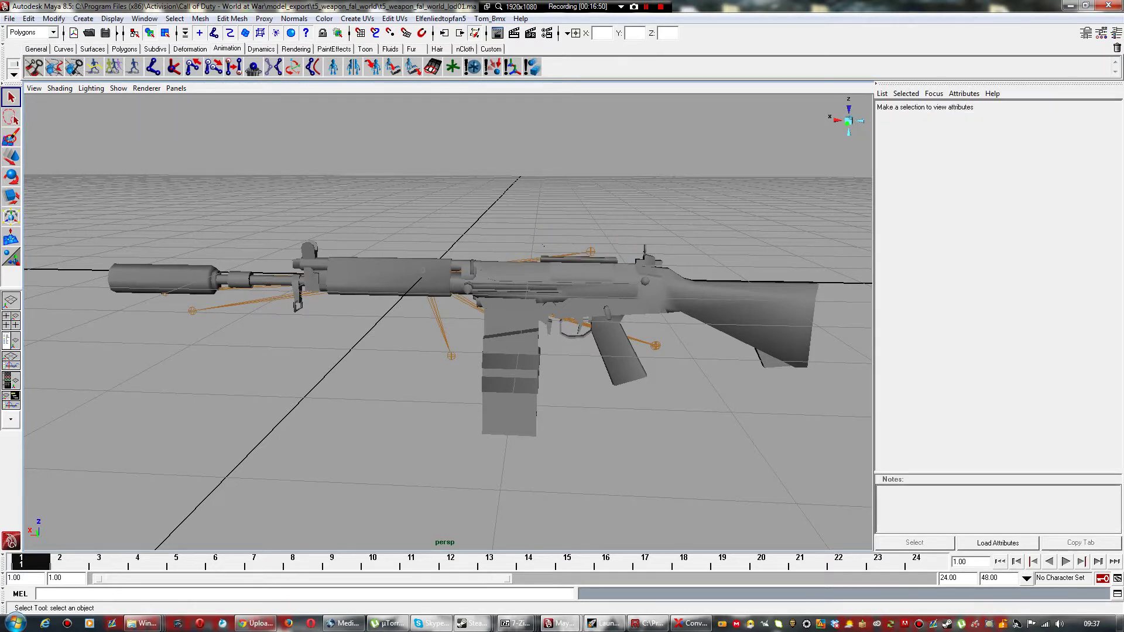
click(579, 260)
key(Delete)
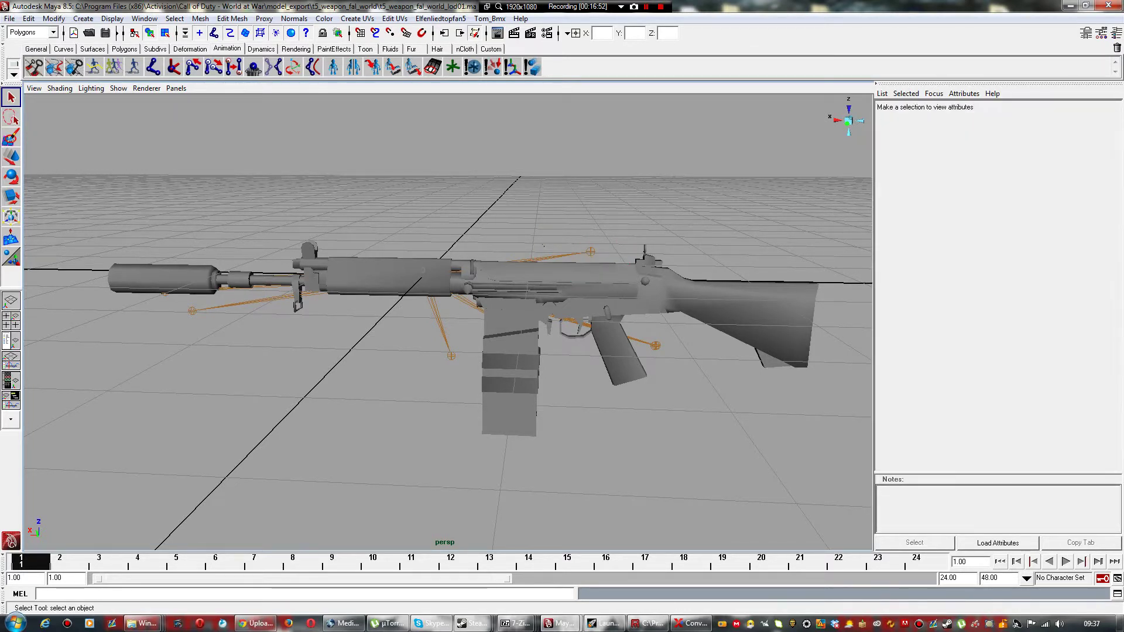
Step: Delete the extra overlapping magazine meshes, keeping only the shortest magazine
click(511, 372)
key(Delete)
click(510, 373)
key(Delete)
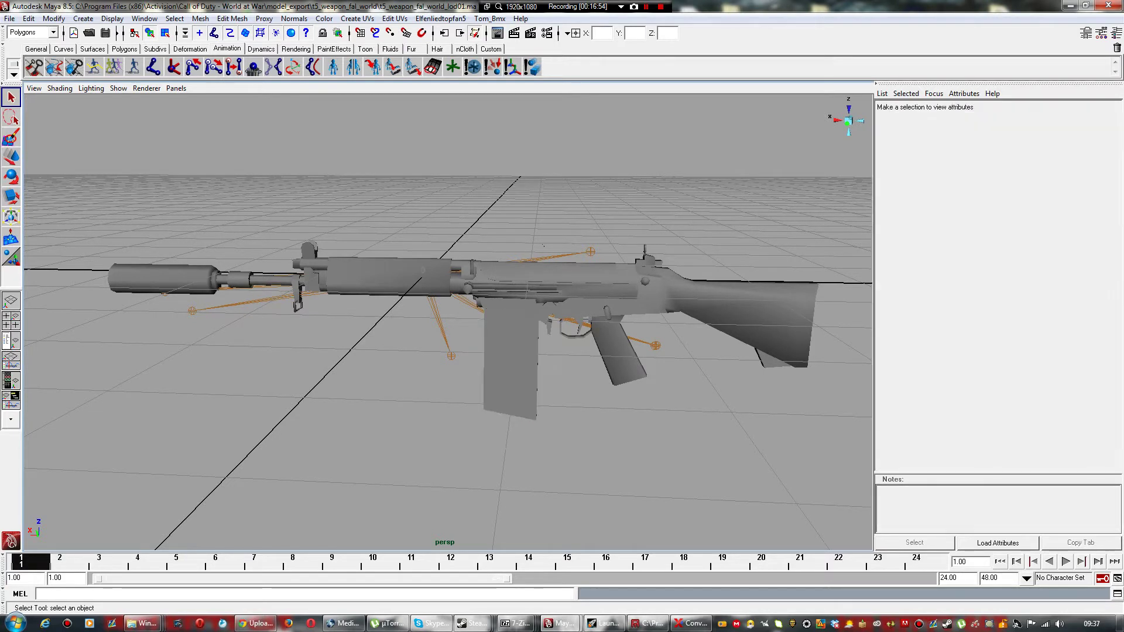
click(511, 370)
key(Delete)
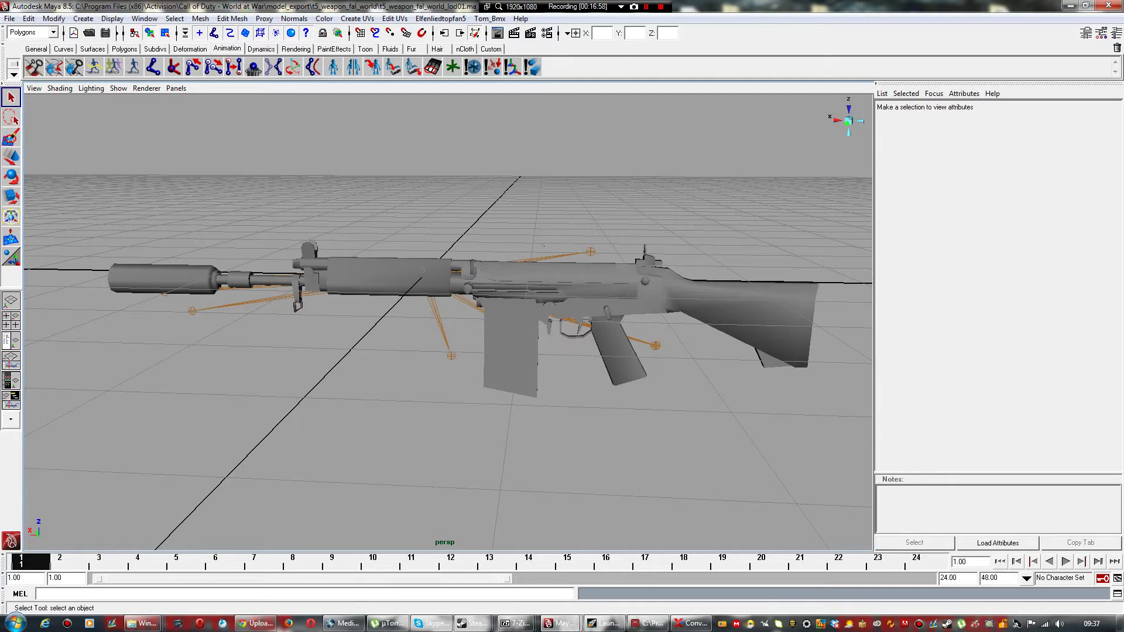
Step: Display the model in wireframe and delete the tag_masterkey and tag_flash_alt joints below the gun
key(4)
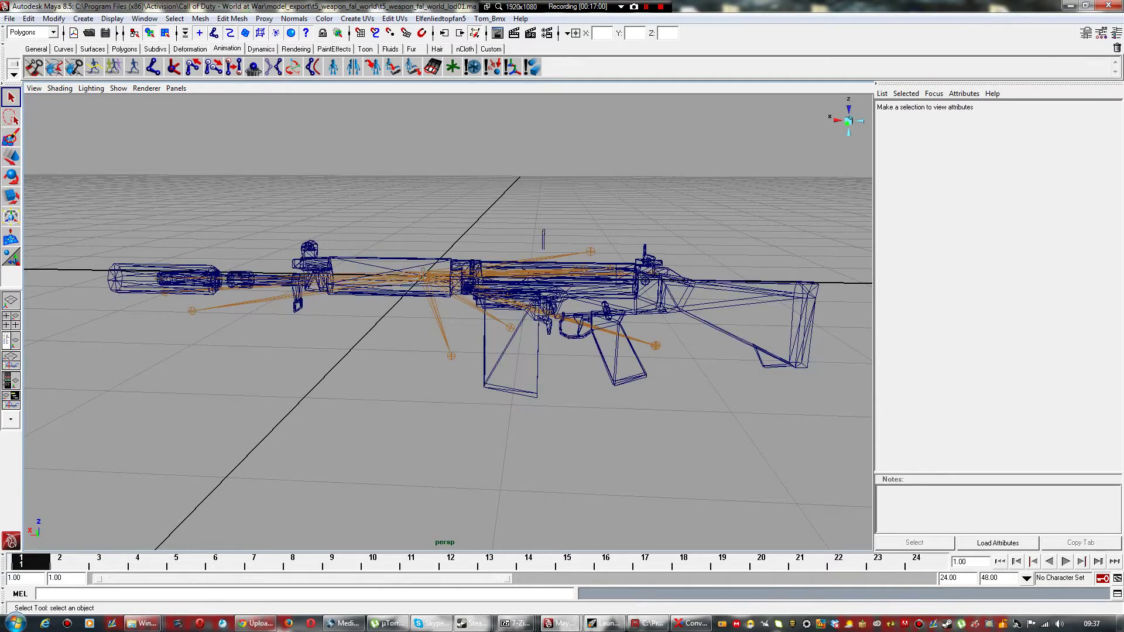
click(424, 276)
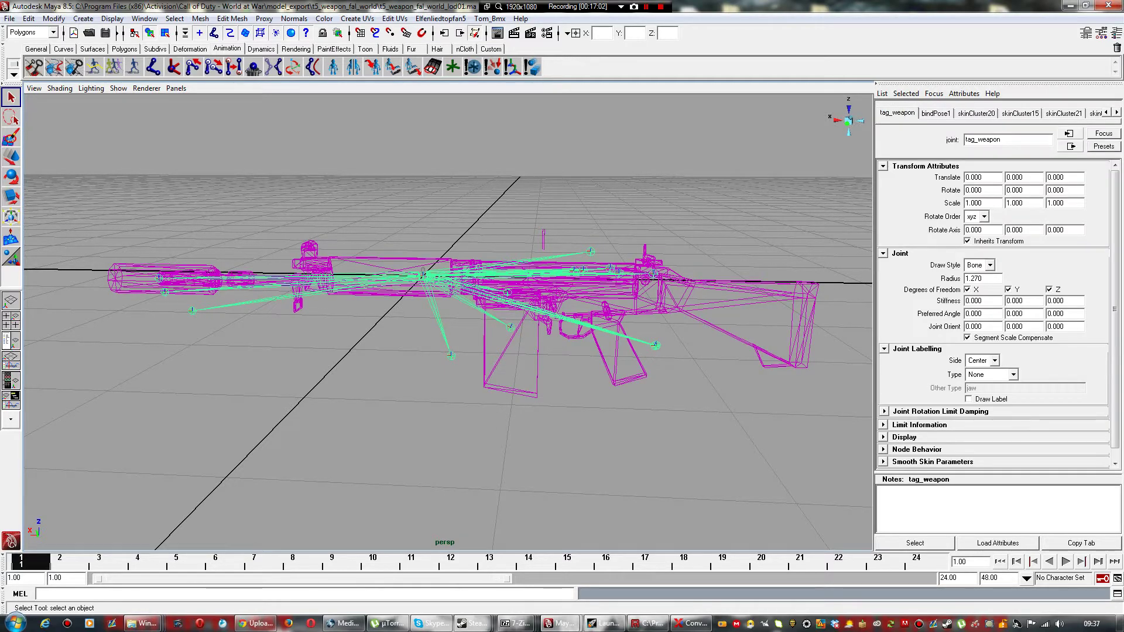
click(451, 356)
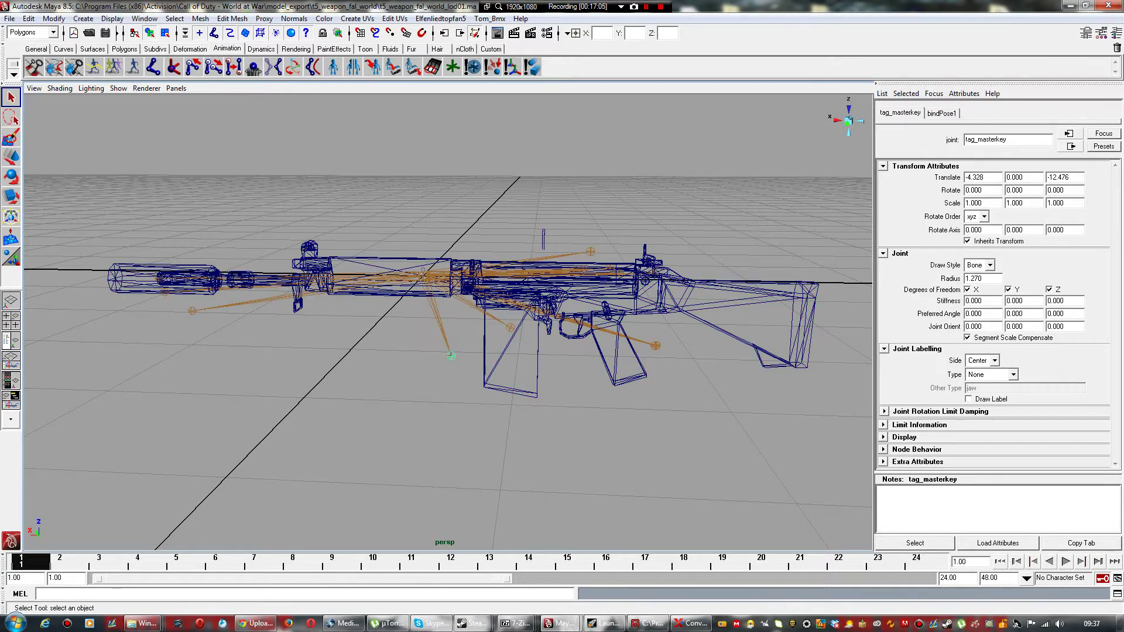
key(Delete)
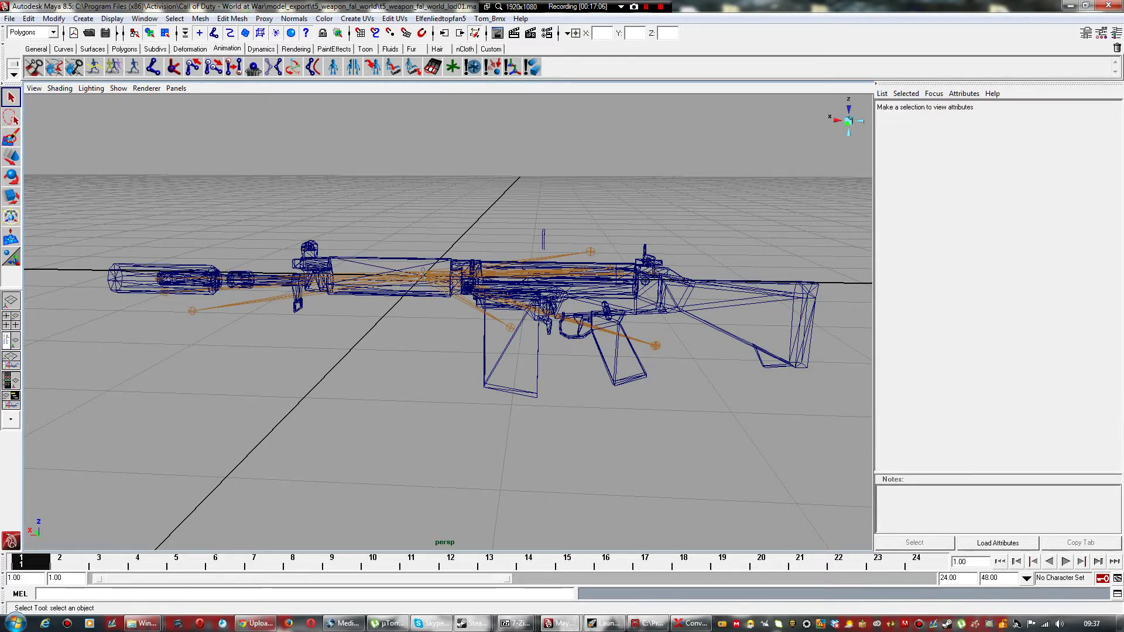
key(ctrl+z)
click(192, 311)
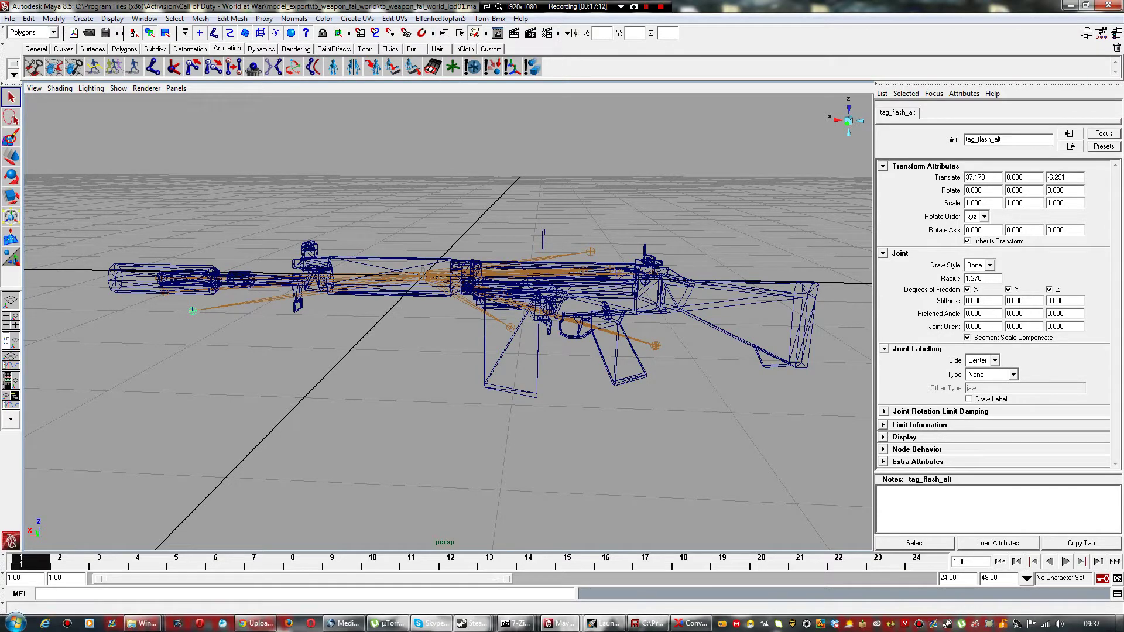
key(Delete)
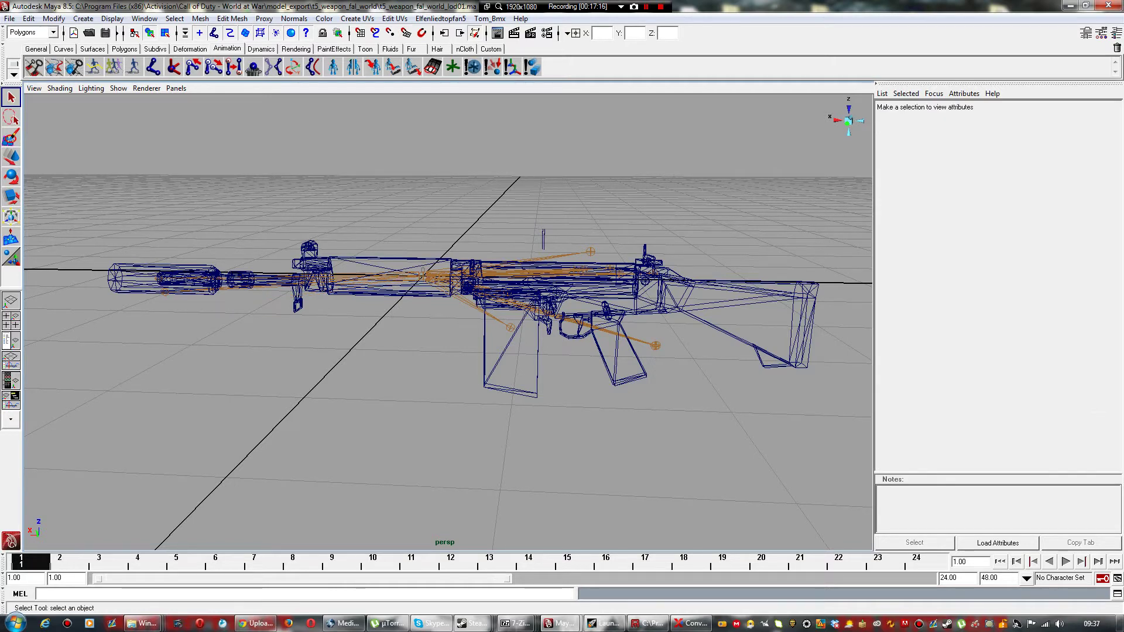
Step: Delete the tag_suppressor joint and the suppressor mesh at the muzzle, keeping the tag_flash joint
click(168, 291)
click(165, 292)
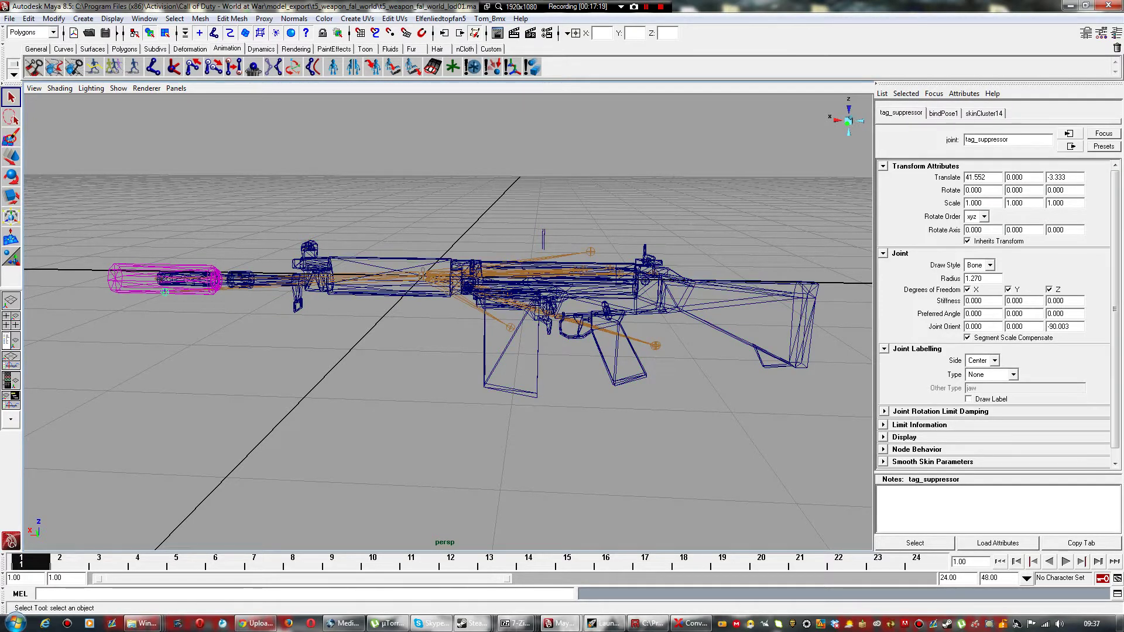
key(Delete)
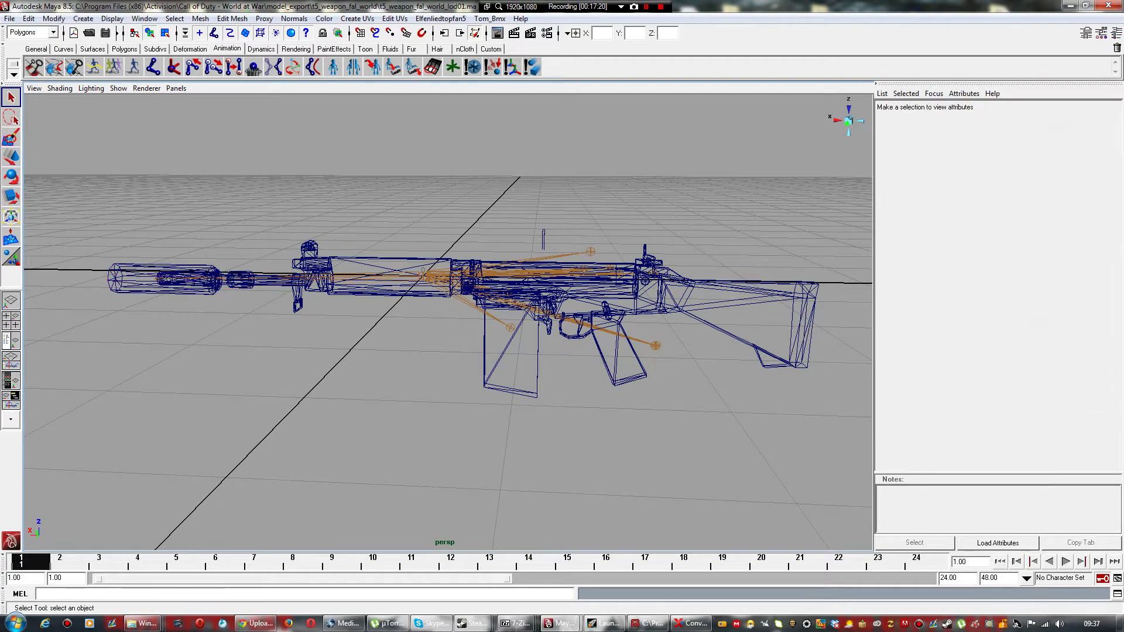
click(164, 293)
key(Delete)
click(160, 278)
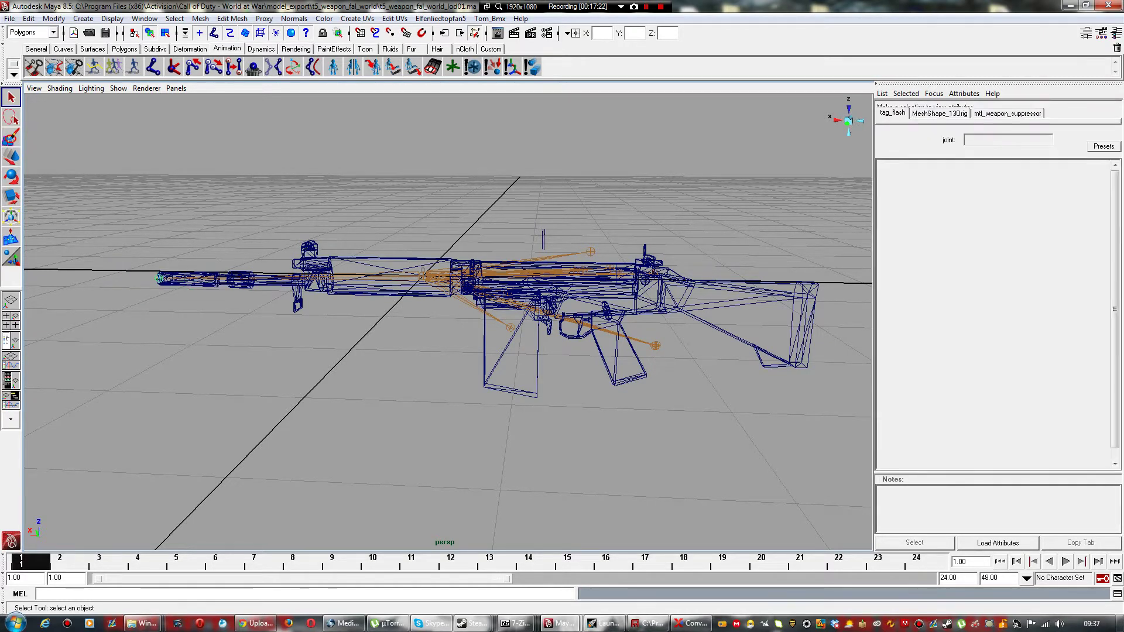
key(Delete)
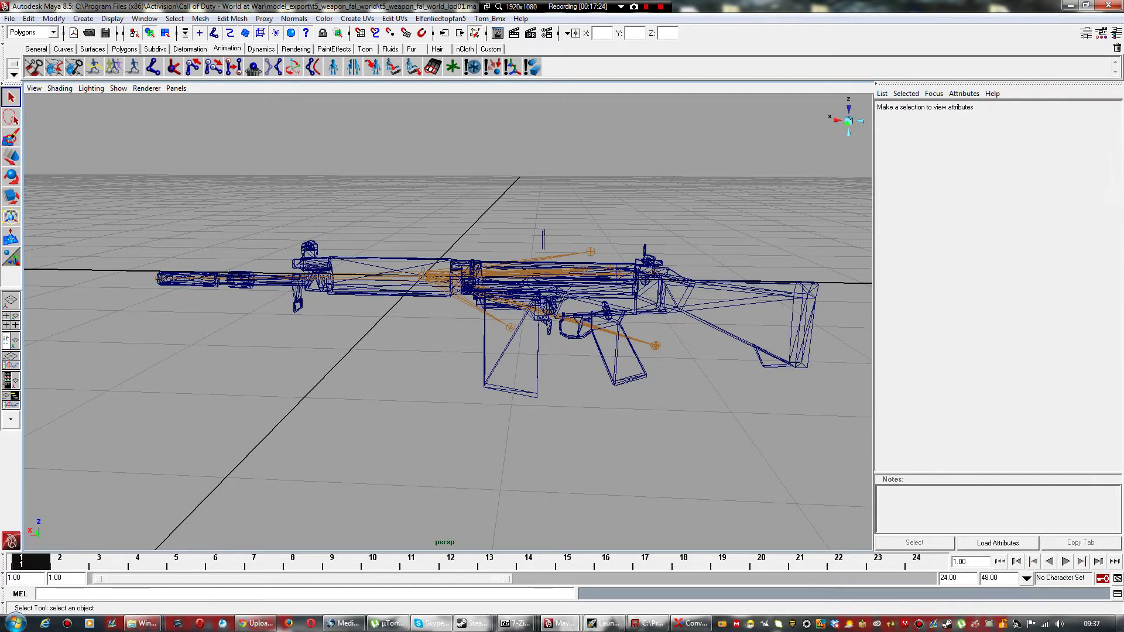
Step: Delete the tag_flame_unit joint, the other joint overlapping it near the grip, and the tag_scope_colt joint
click(649, 344)
click(655, 346)
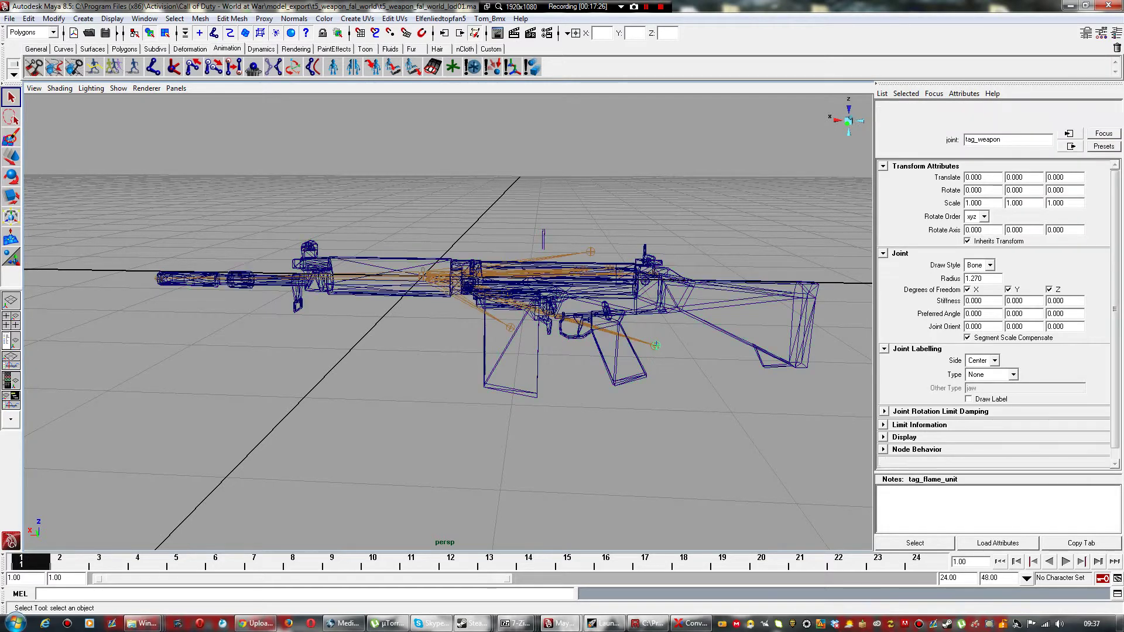
click(655, 345)
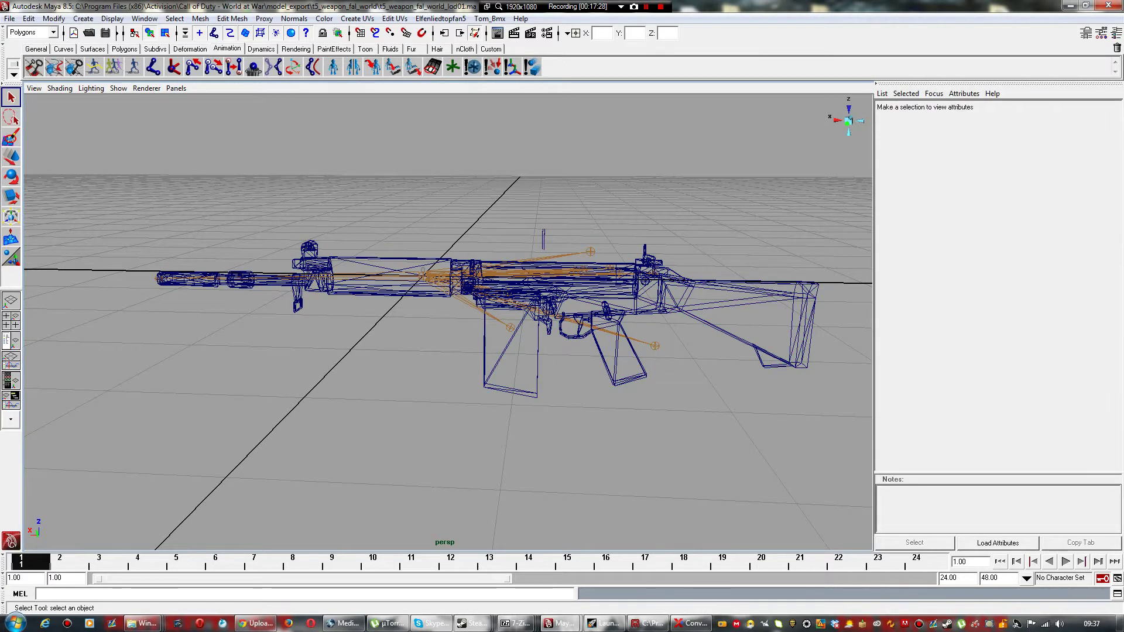
click(655, 346)
key(Delete)
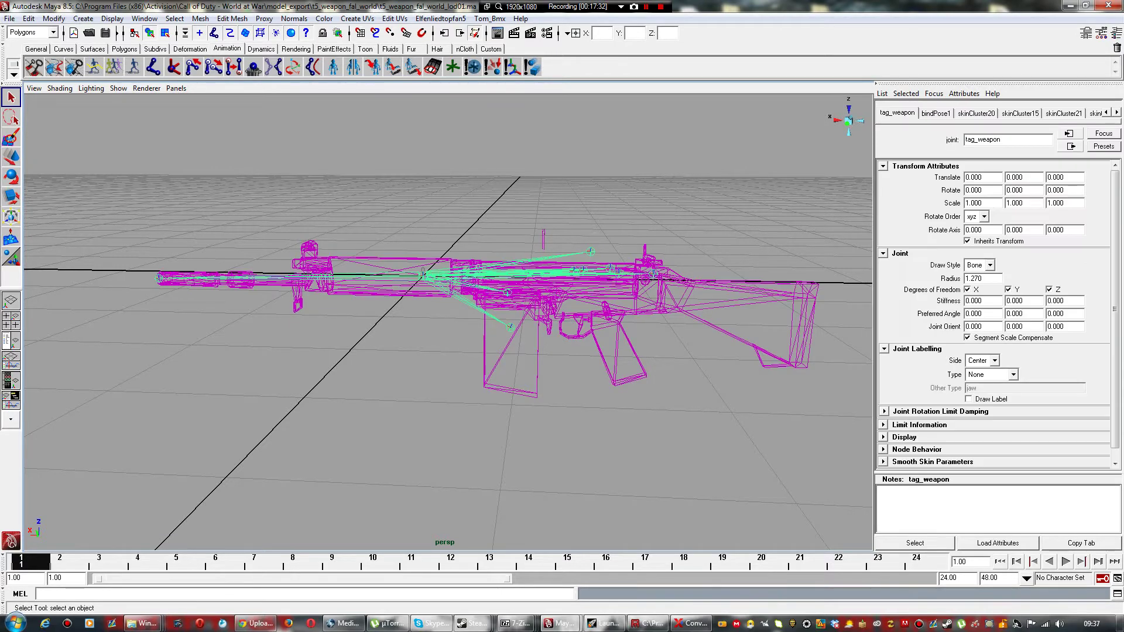
click(591, 252)
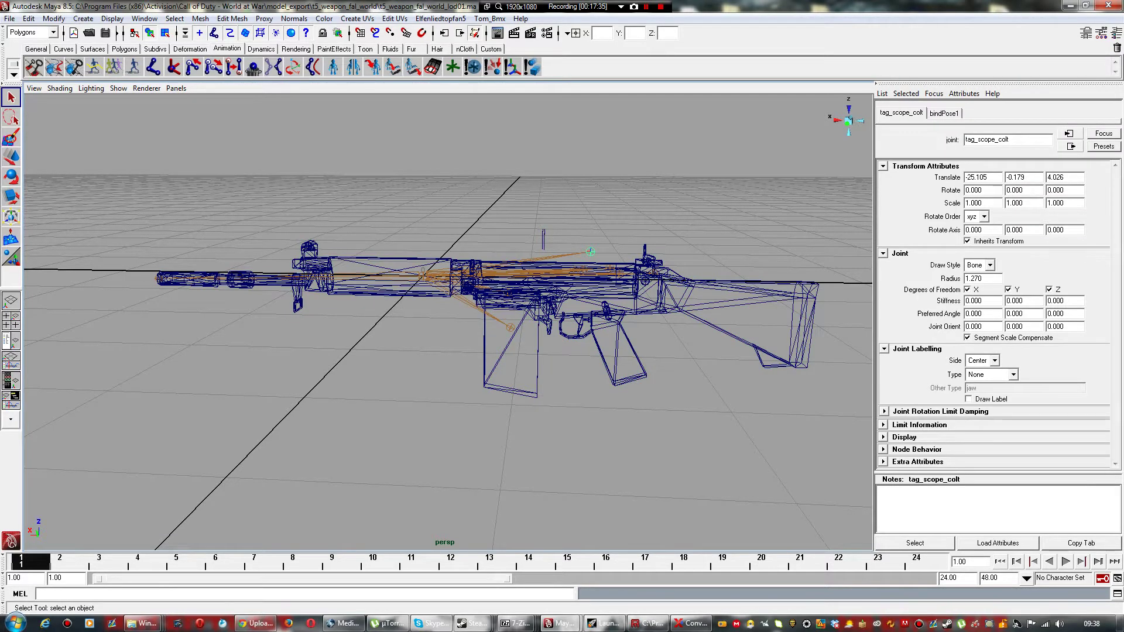
key(Delete)
Step: Delete the two thin leftover meshes floating above the receiver
click(543, 239)
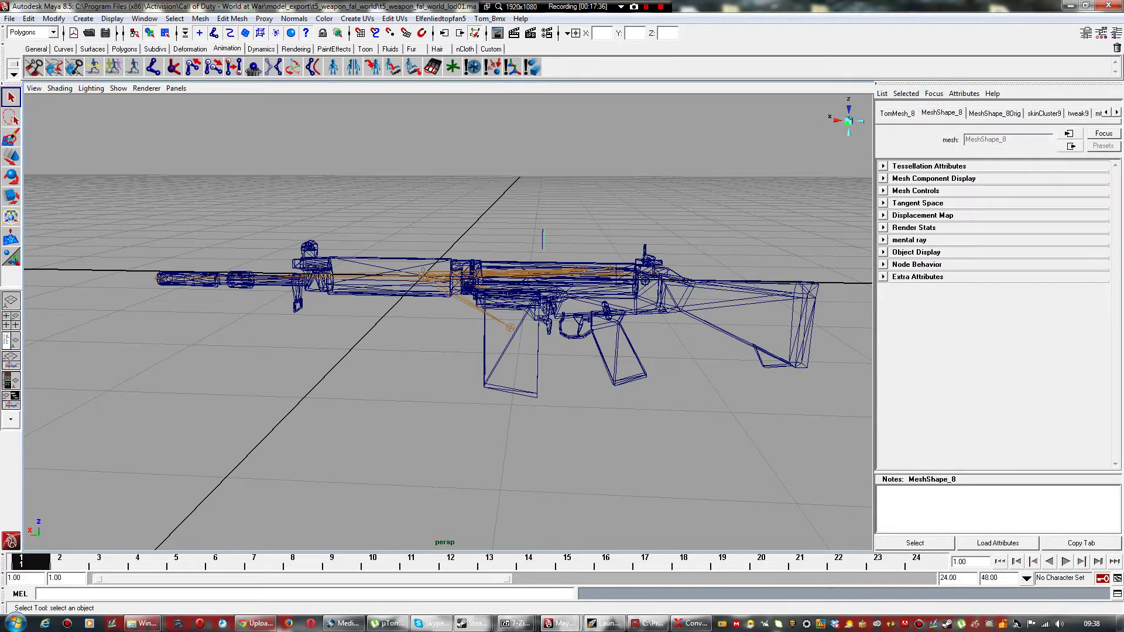
key(Delete)
click(543, 239)
key(Delete)
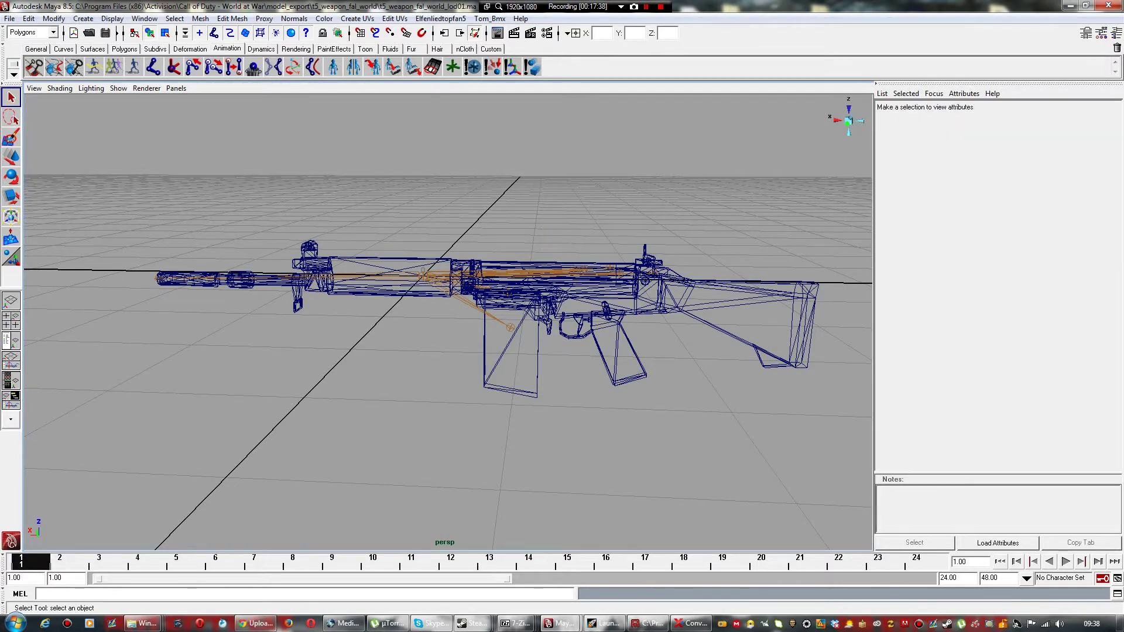
Step: Delete the scope attachment joints along the receiver, including tag_aimpoint, tag_elbit and tag_scope_mount
scroll(448, 322, up, 5)
scroll(447, 322, down, 2)
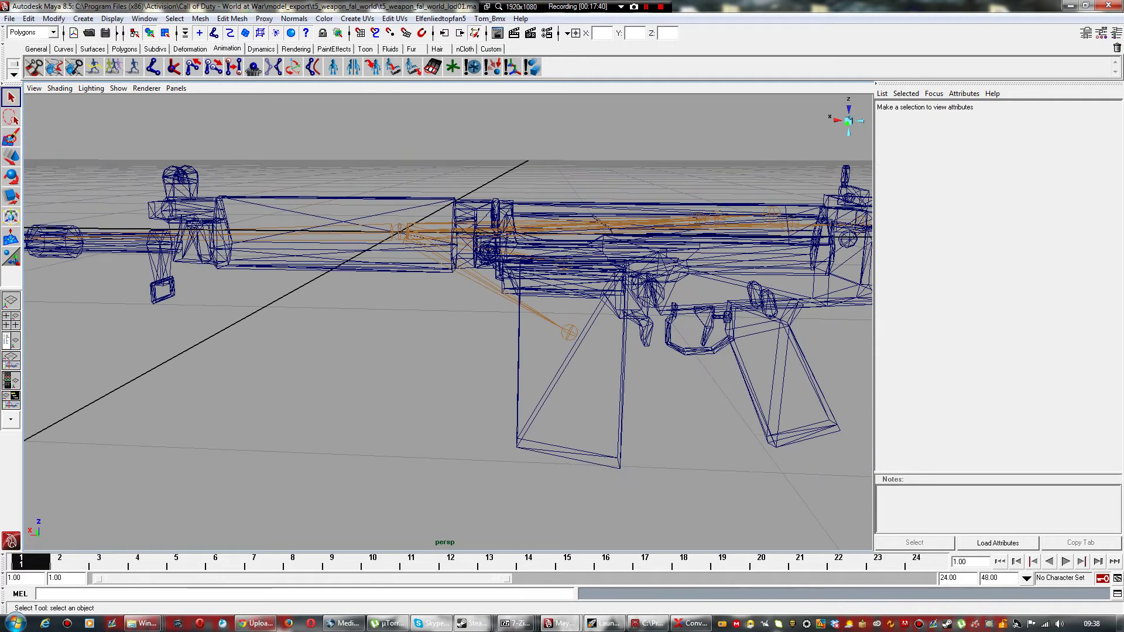
alt+drag(448, 322, 368, 326)
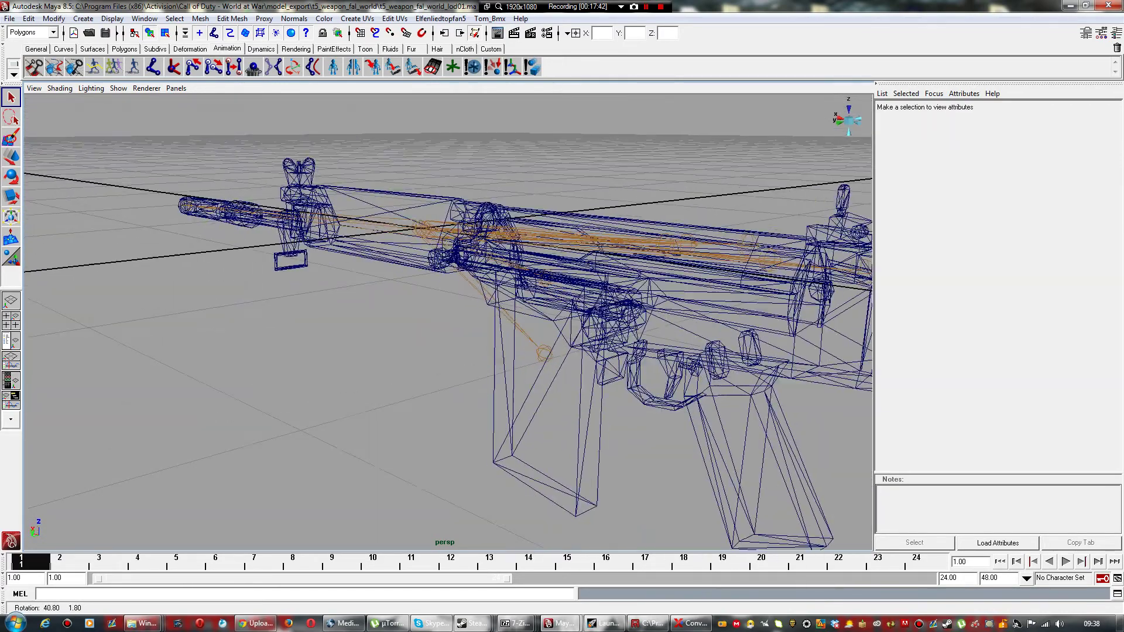
click(748, 245)
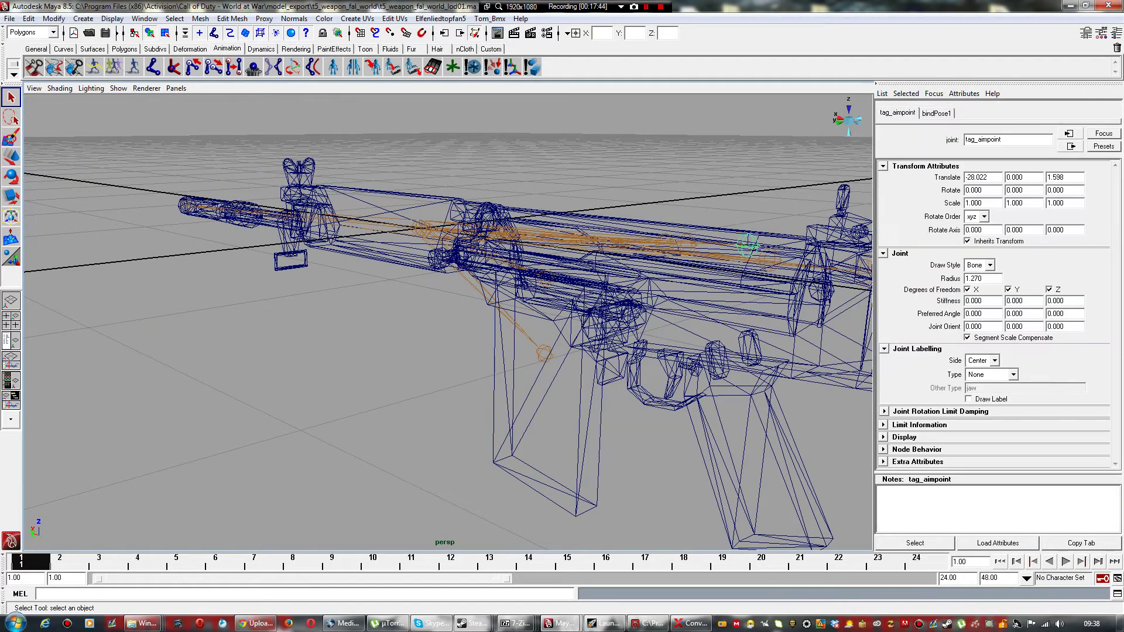
key(Delete)
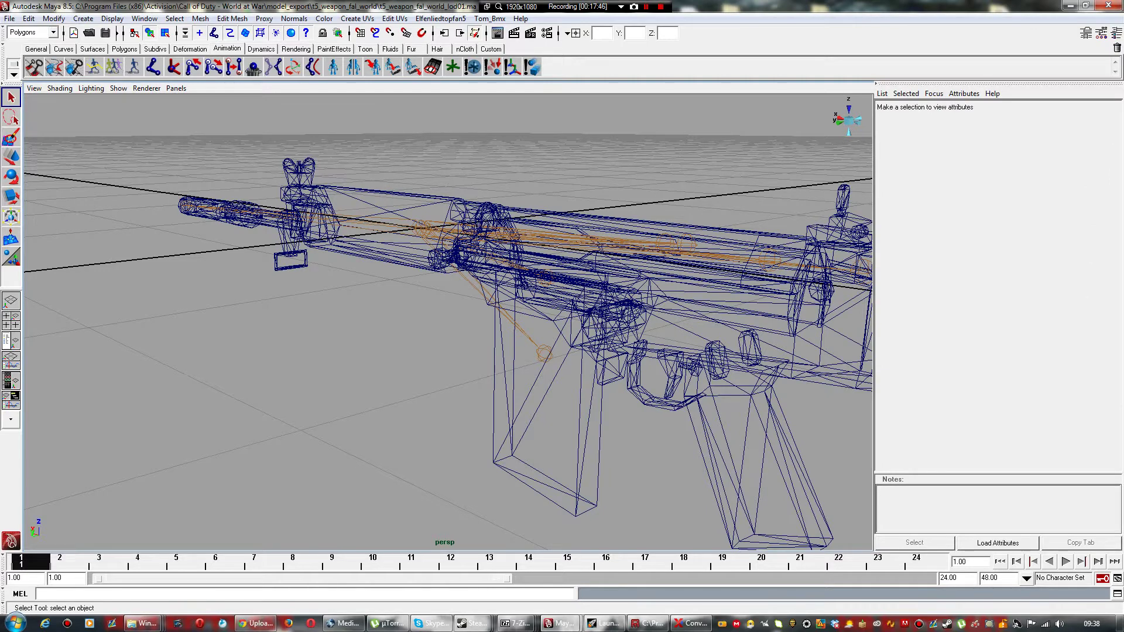
click(687, 244)
key(Delete)
click(665, 244)
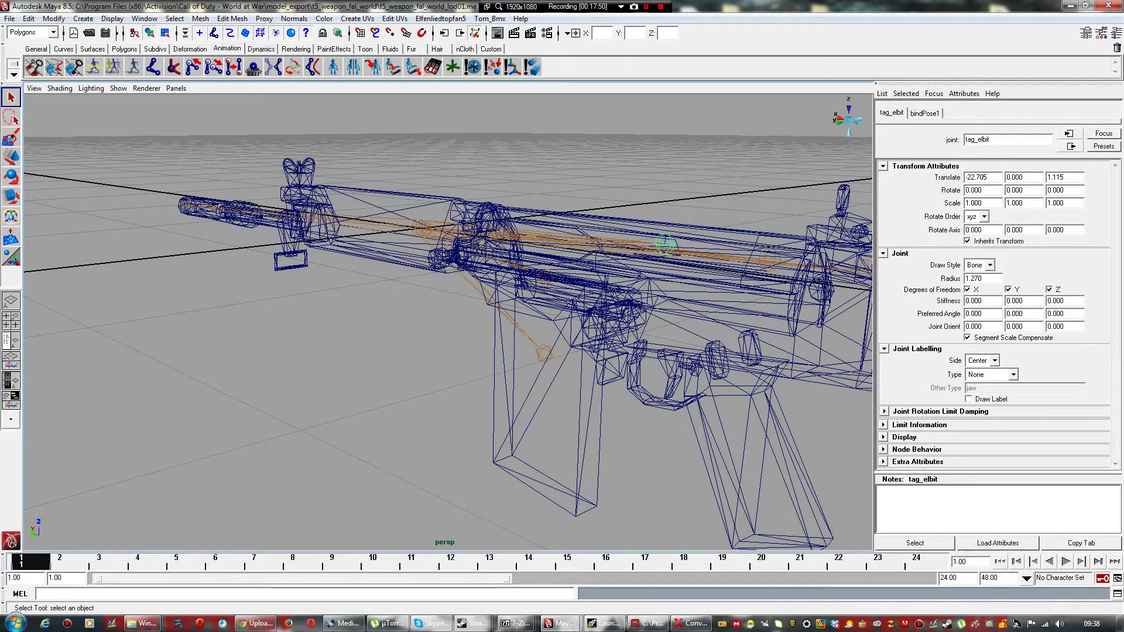
key(Delete)
click(770, 260)
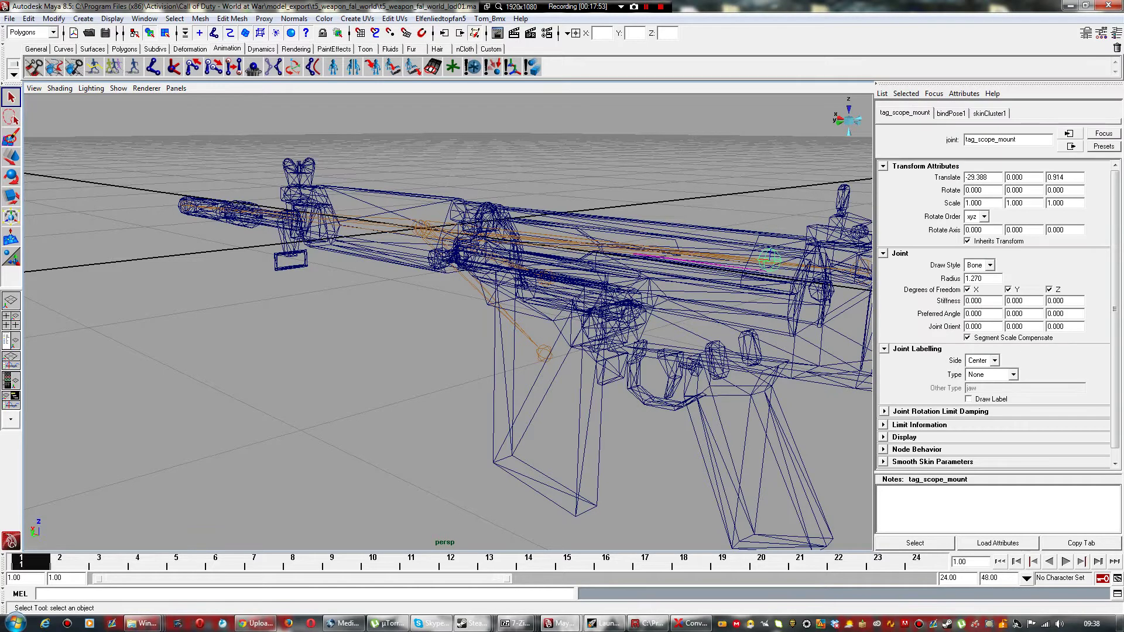
key(Delete)
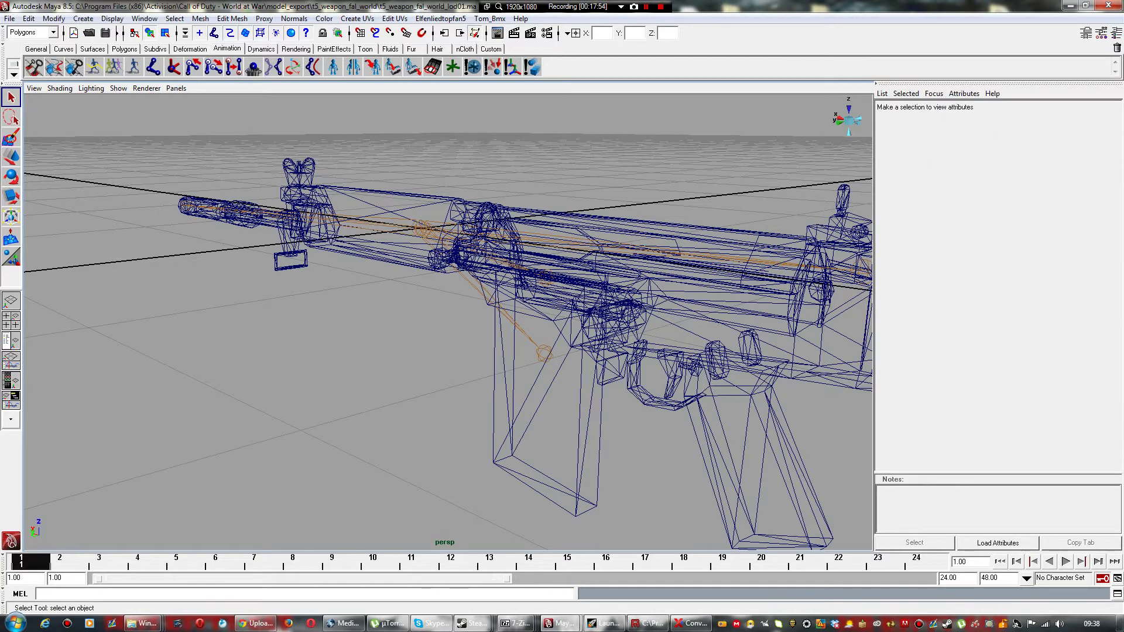
Step: Inspect the remaining joints, including tag_iron_sights, tag_brass, tag_clip and the root joint, to check which parts they control
alt+middle_drag(770, 275, 679, 288)
click(755, 287)
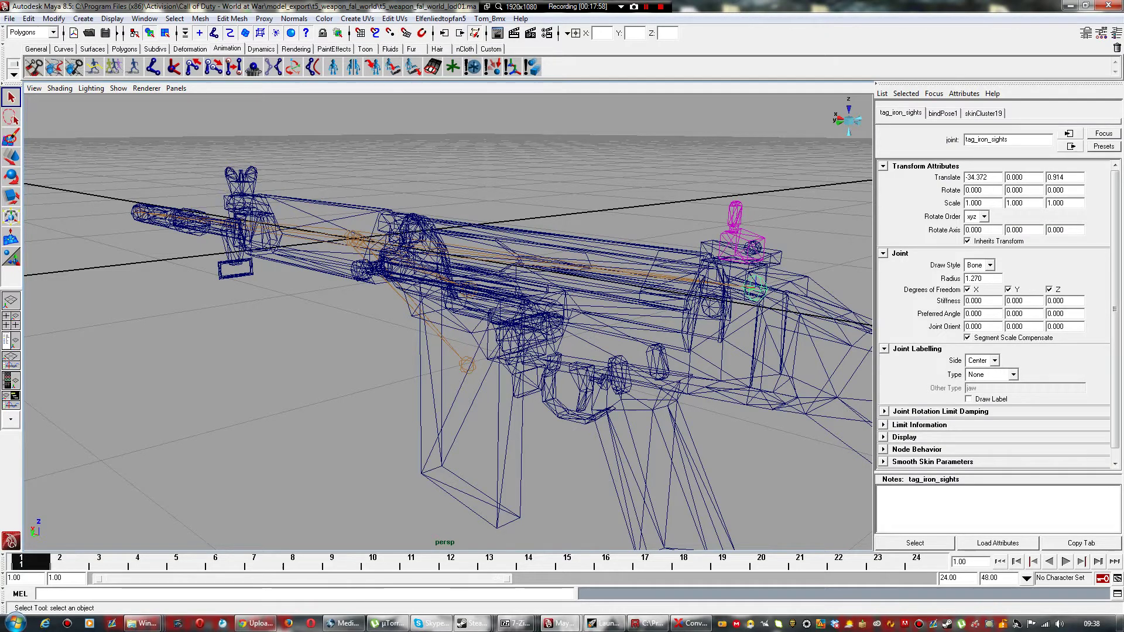
key(ctrl+z)
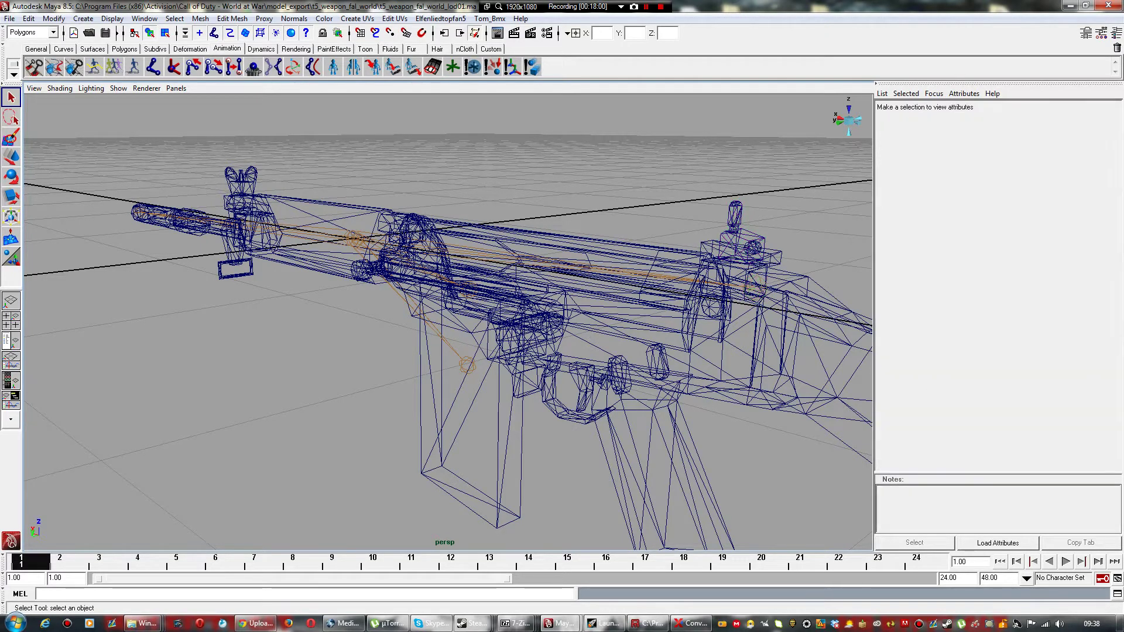
alt+drag(445, 322, 491, 313)
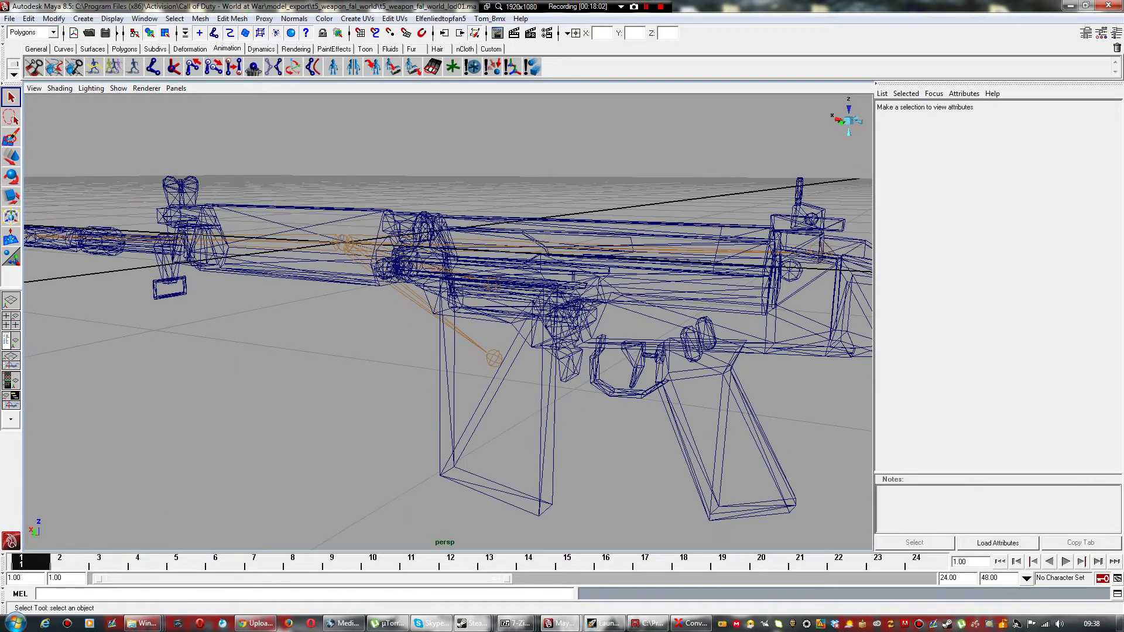
click(493, 283)
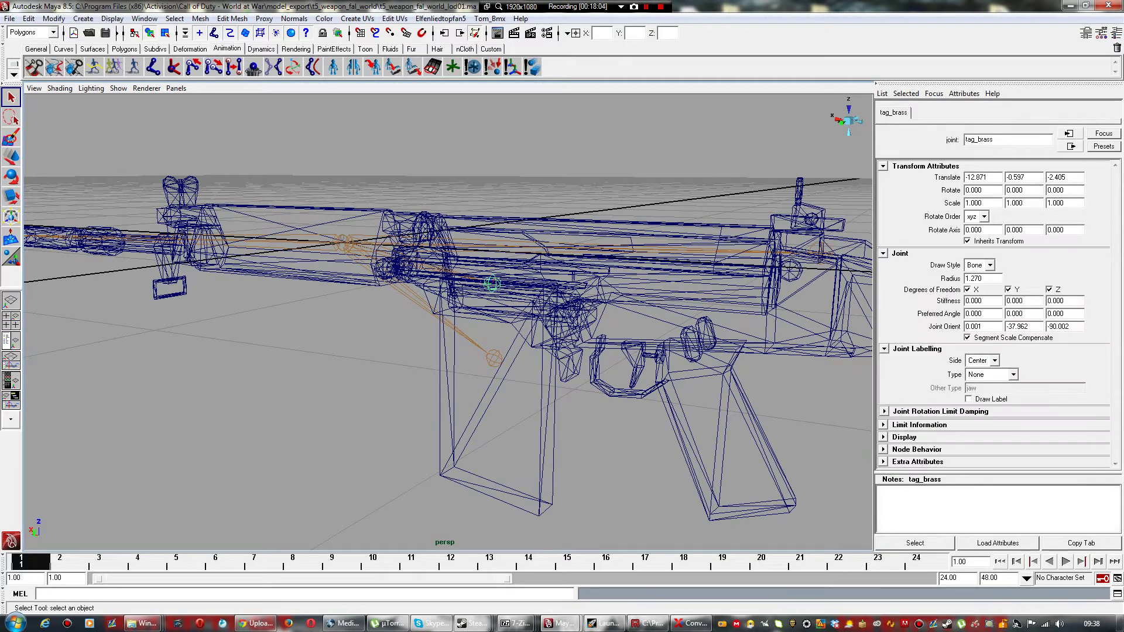
click(422, 339)
click(344, 243)
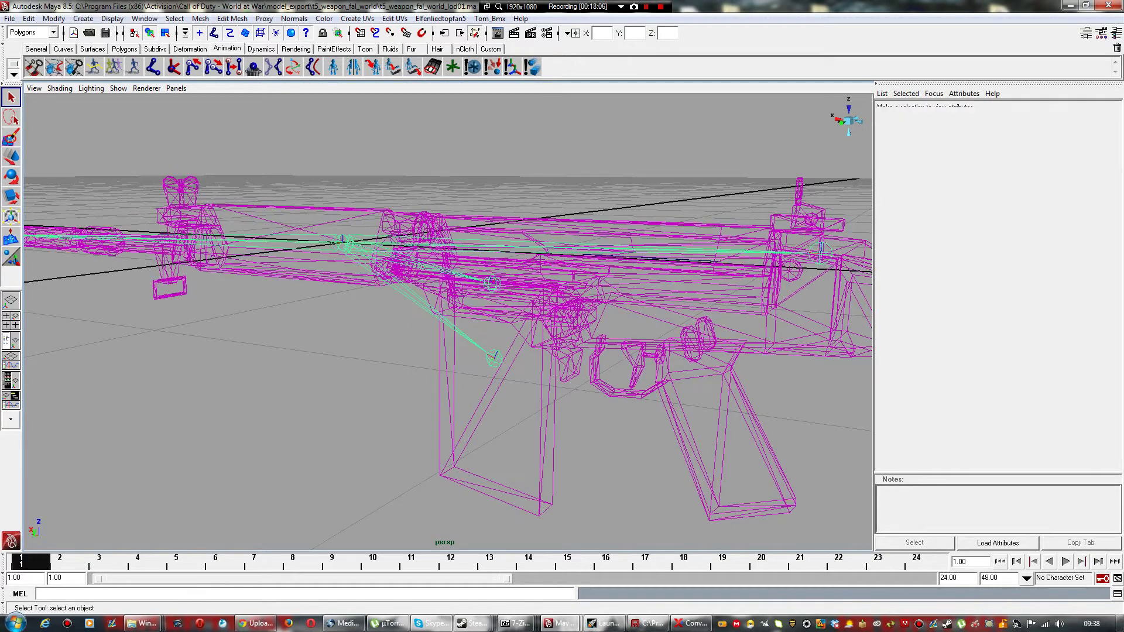
click(375, 340)
scroll(374, 340, down, 4)
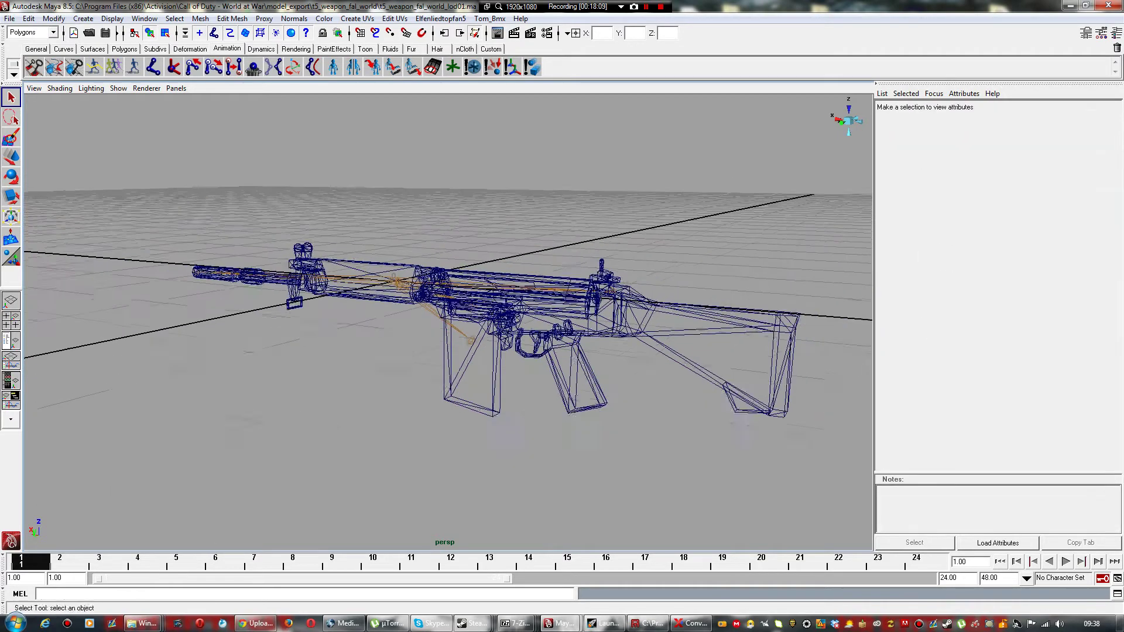
alt+drag(410, 334, 443, 328)
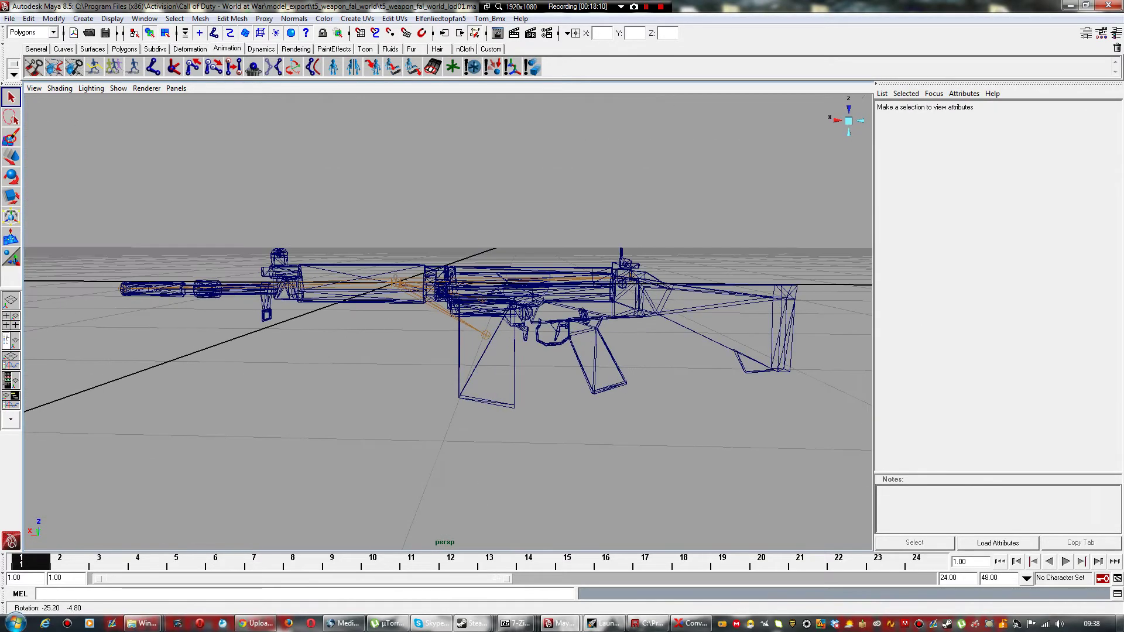
click(485, 335)
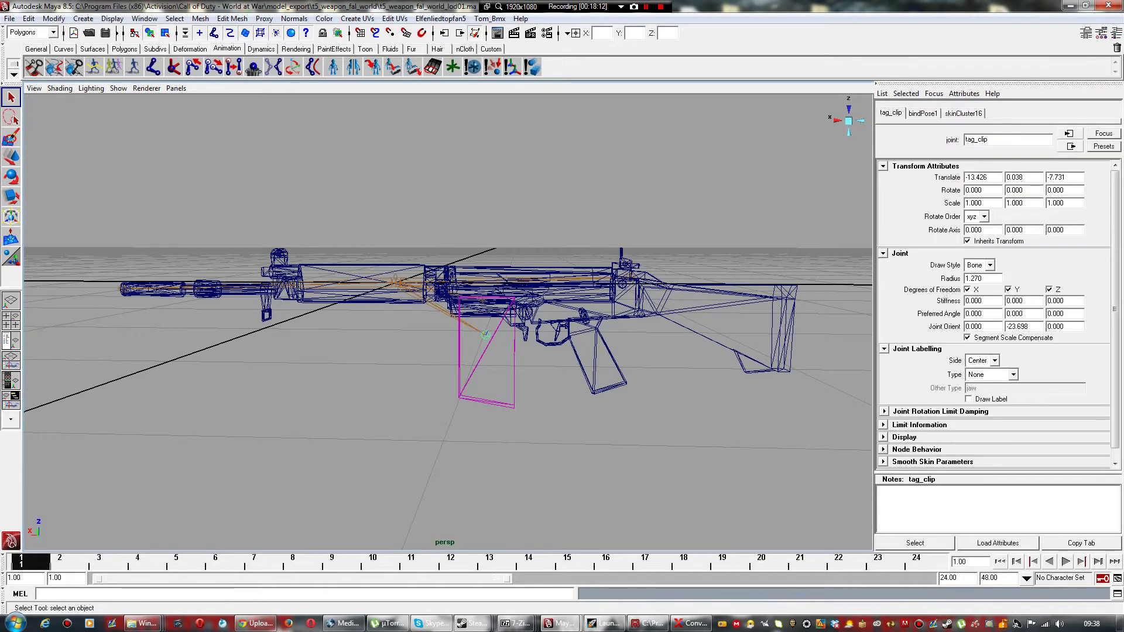
click(410, 369)
scroll(410, 369, up, 8)
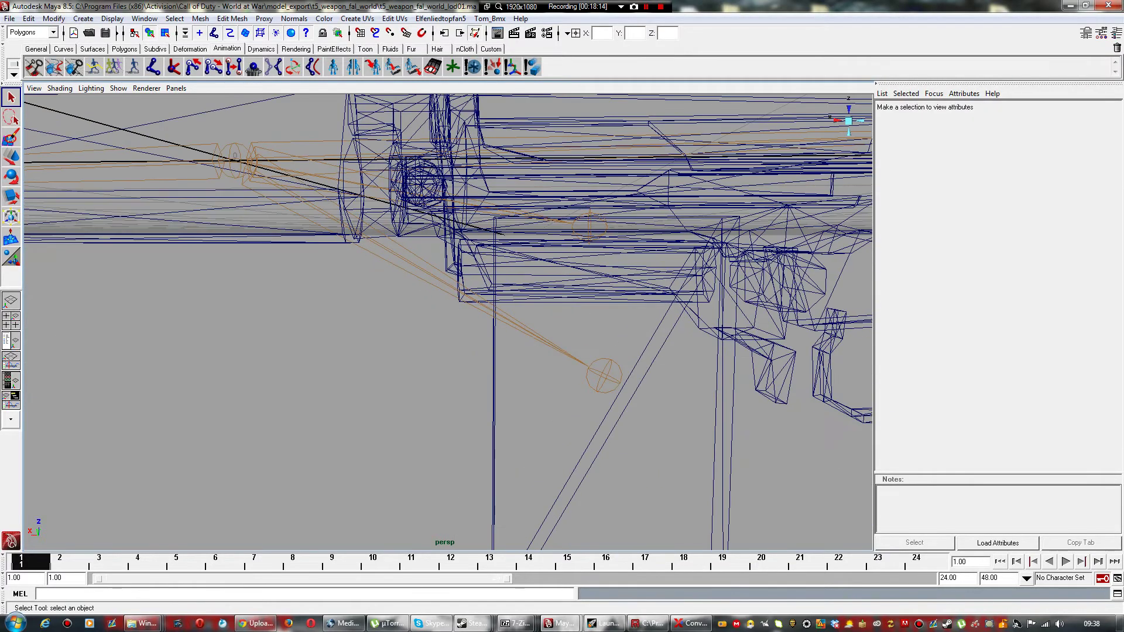
click(589, 227)
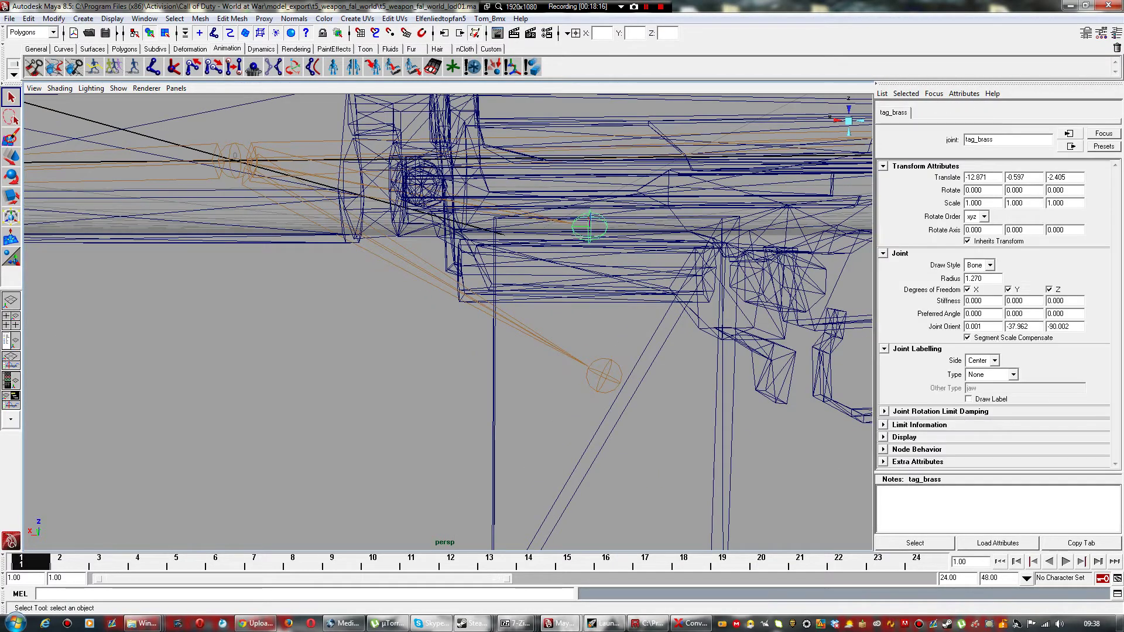
scroll(590, 226, down, 8)
click(590, 227)
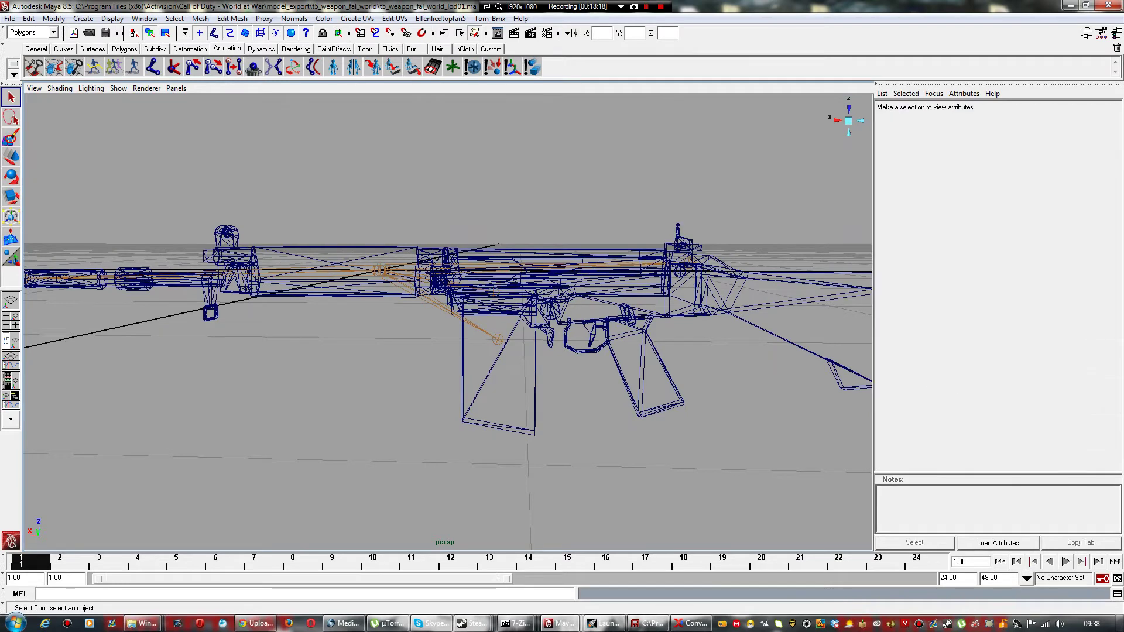
scroll(447, 322, down, 2)
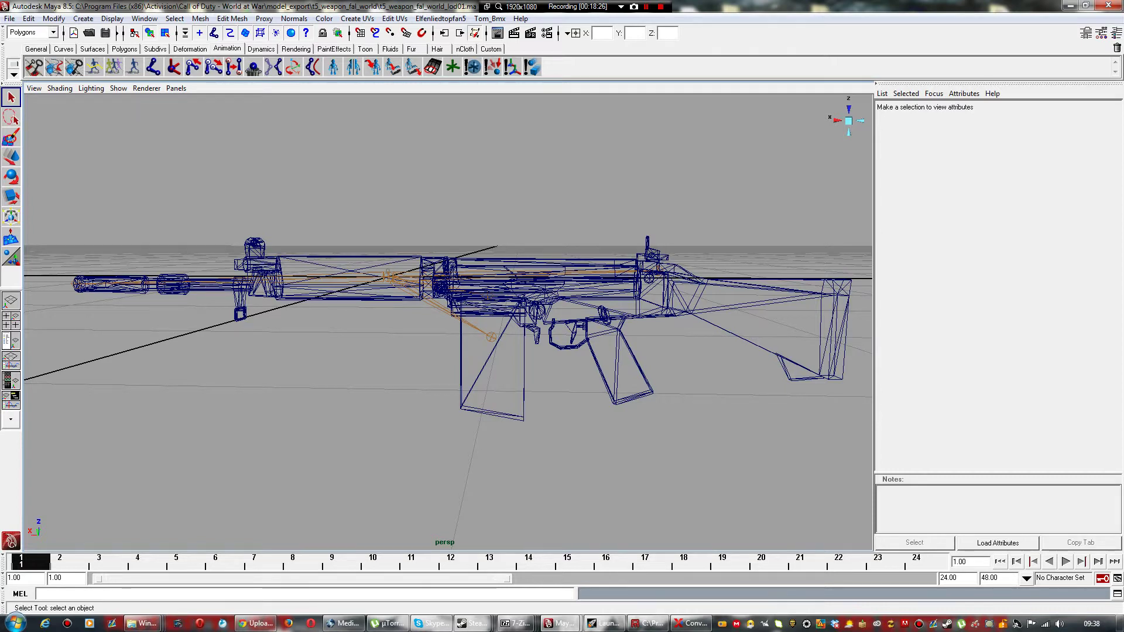
Step: Clear the joint selection and switch the viewport from wireframe to textured shading
click(491, 337)
click(556, 433)
key(6)
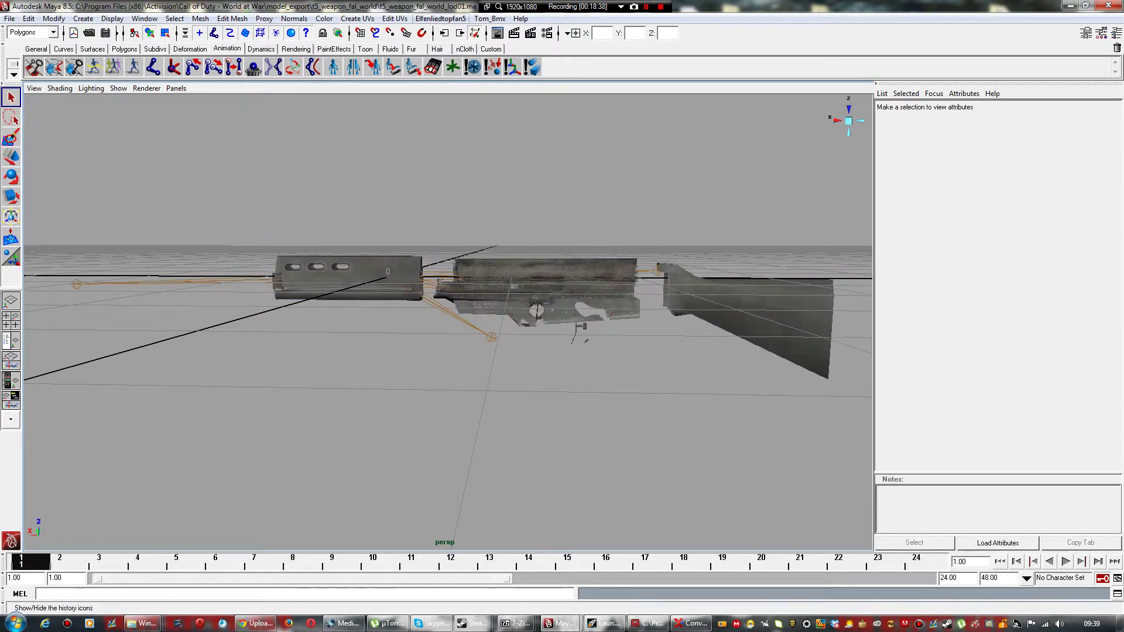
Step: Open Hypershade and delete every imported weapon and attachment material, keeping only lambert1, particleCloud1 and the shader glow
click(144, 18)
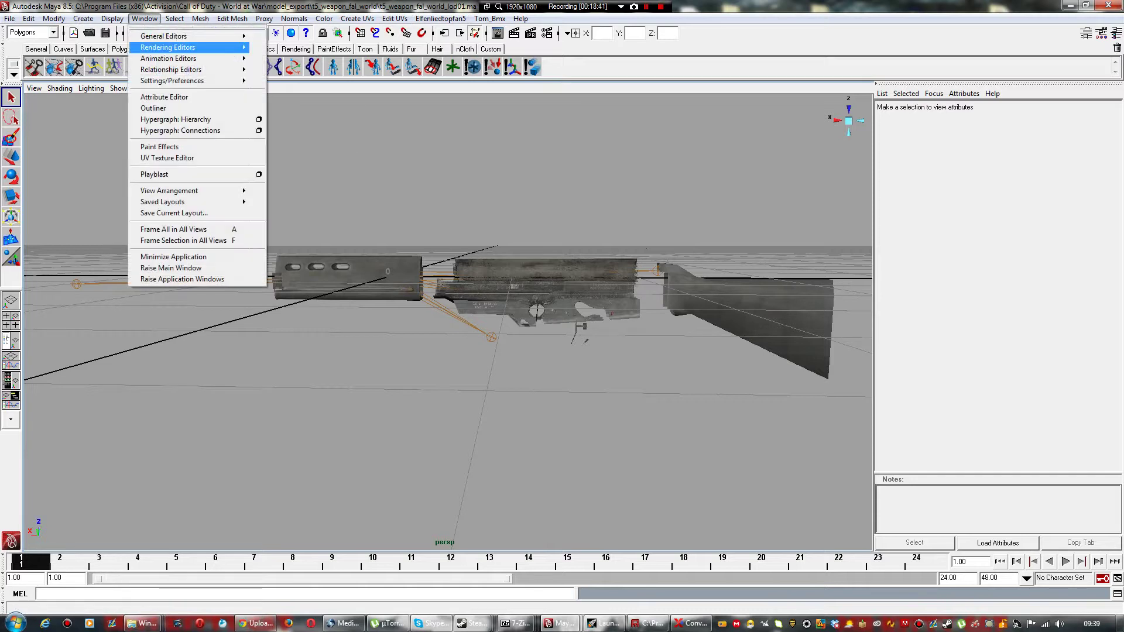
mouse_move(193, 47)
click(279, 74)
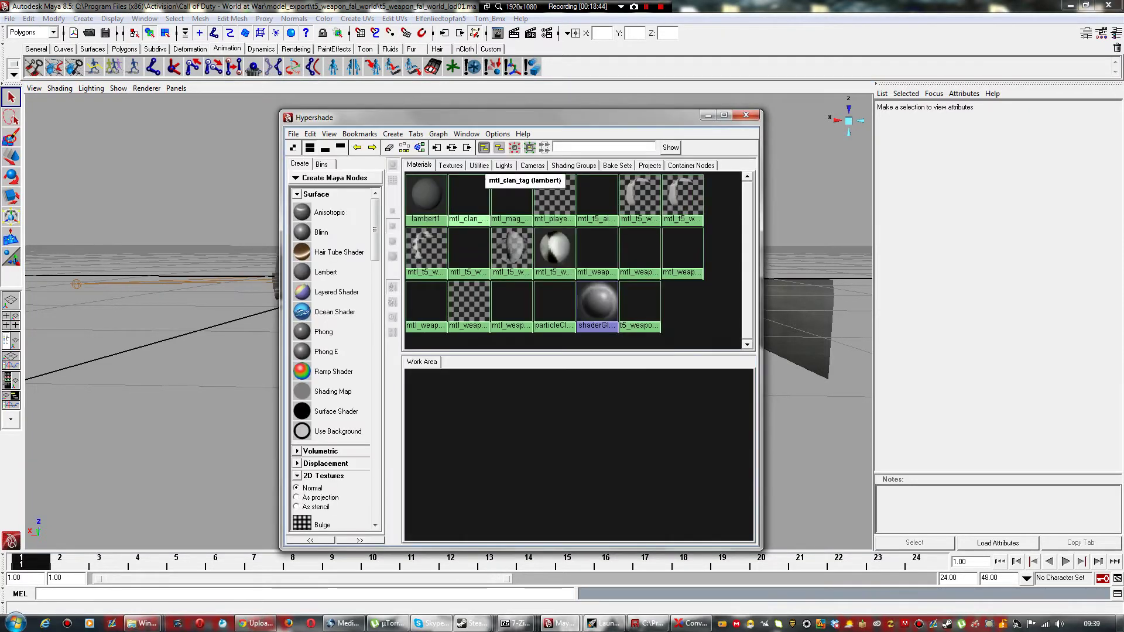
click(469, 196)
key(Delete)
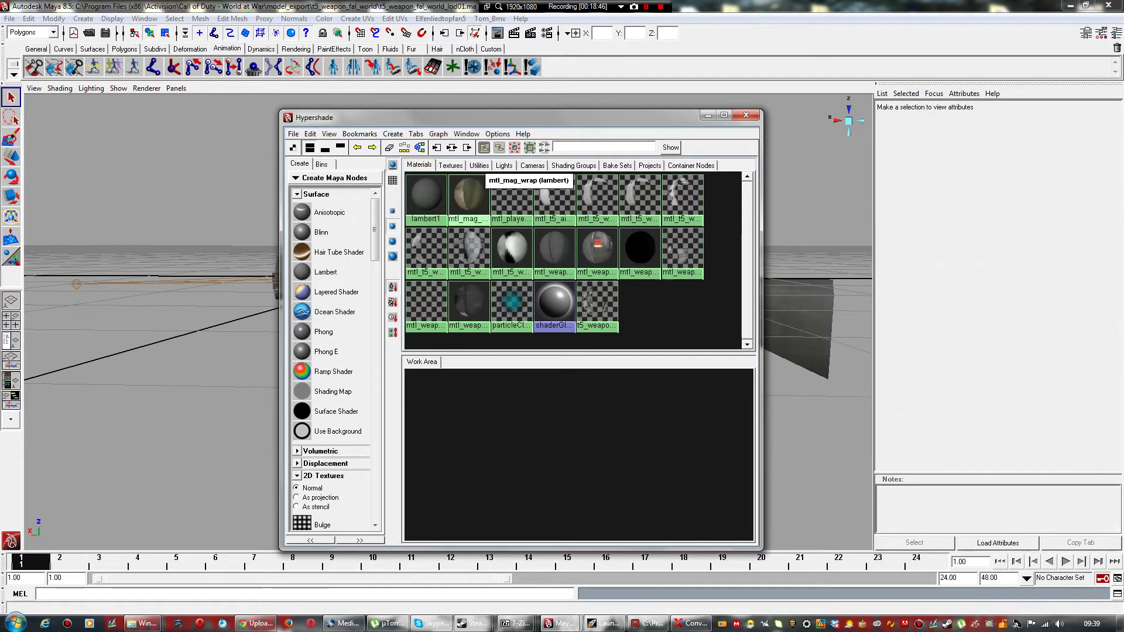
click(468, 197)
key(Delete)
click(469, 197)
key(Delete)
click(469, 197)
key(Delete)
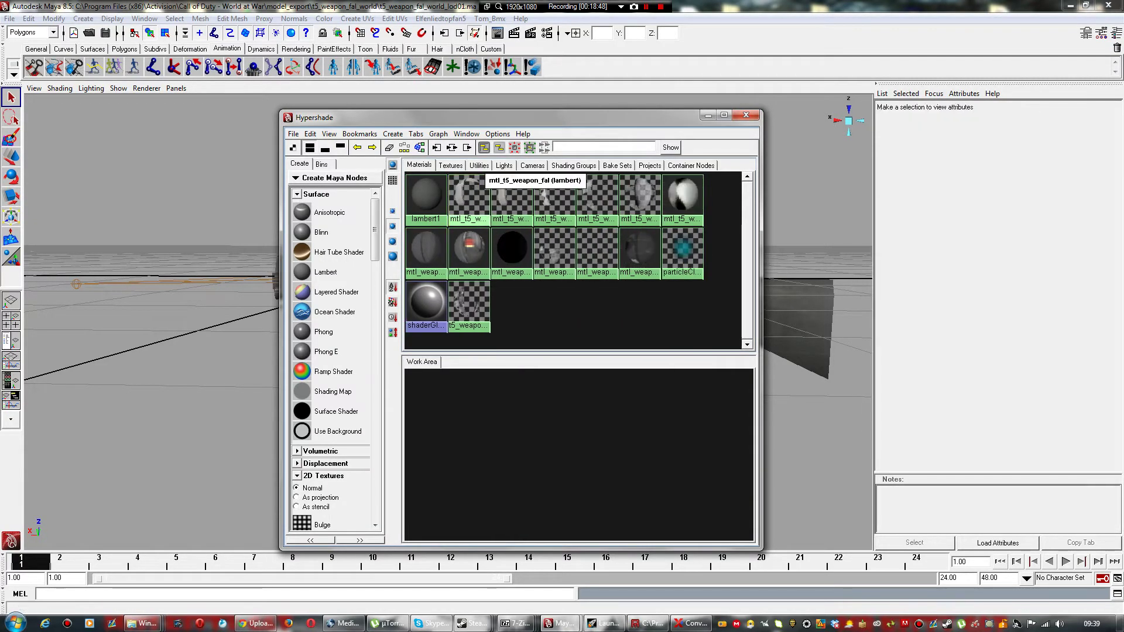
click(469, 196)
key(Delete)
key(Delete)
click(469, 197)
key(Delete)
click(469, 197)
key(Delete)
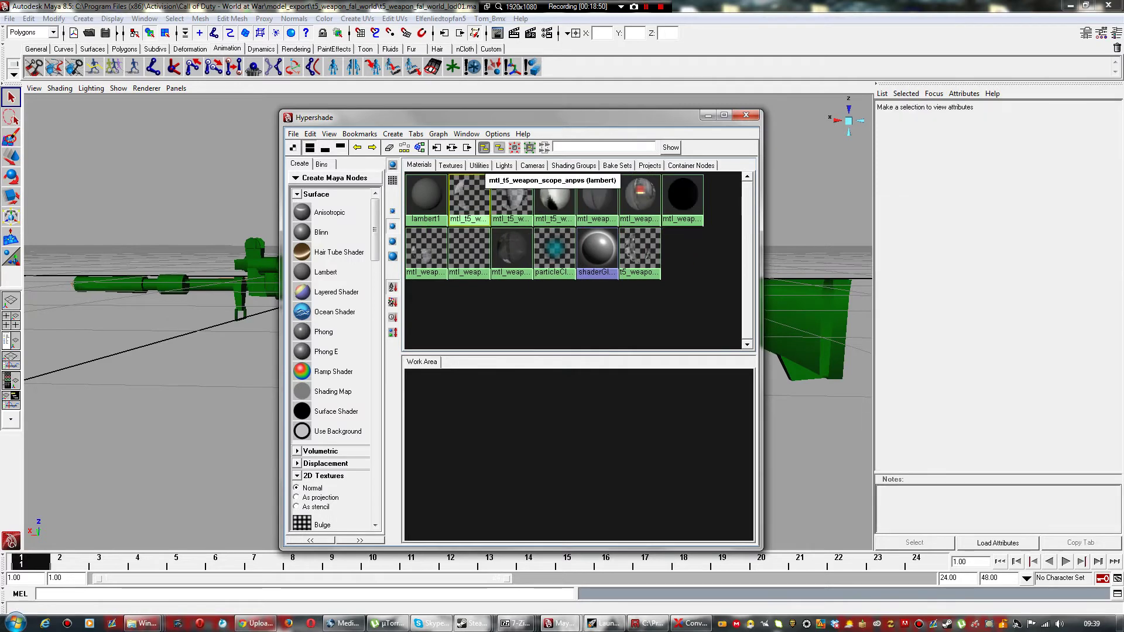
click(469, 196)
key(Delete)
click(469, 196)
key(Delete)
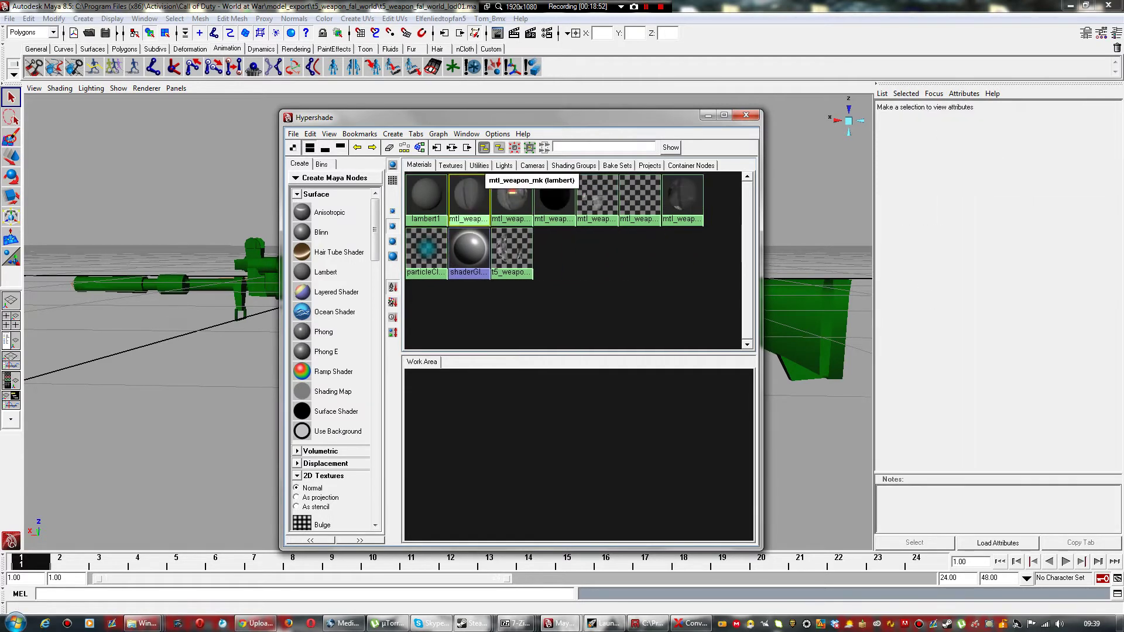
click(469, 197)
key(Delete)
click(469, 197)
key(Delete)
click(469, 197)
key(Delete)
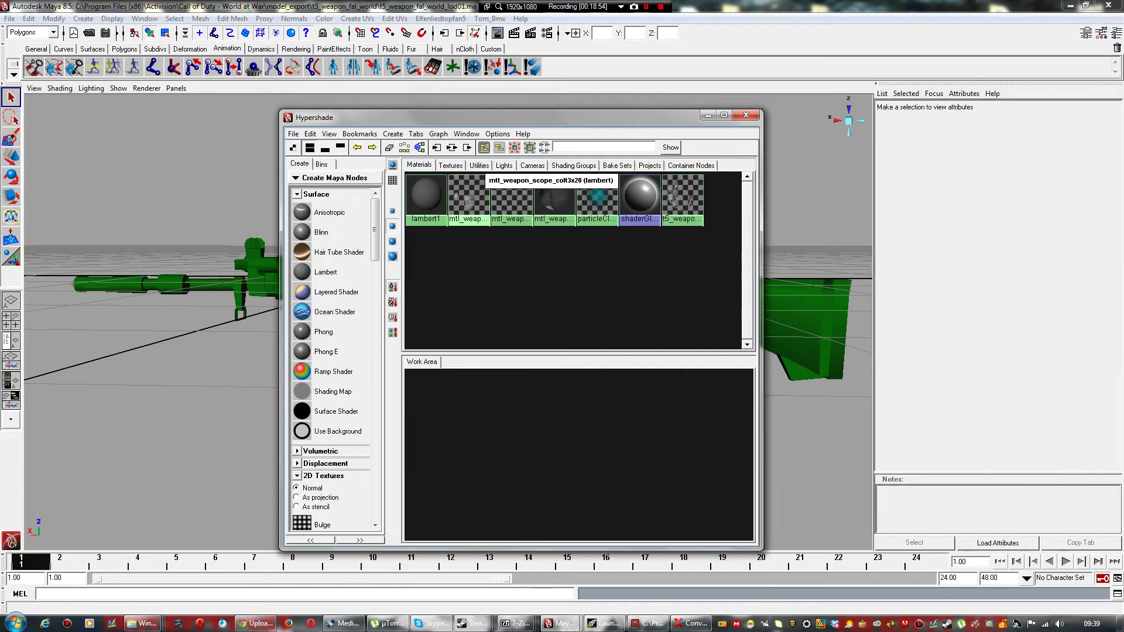
click(469, 197)
key(Delete)
click(469, 197)
key(Delete)
click(469, 197)
key(Delete)
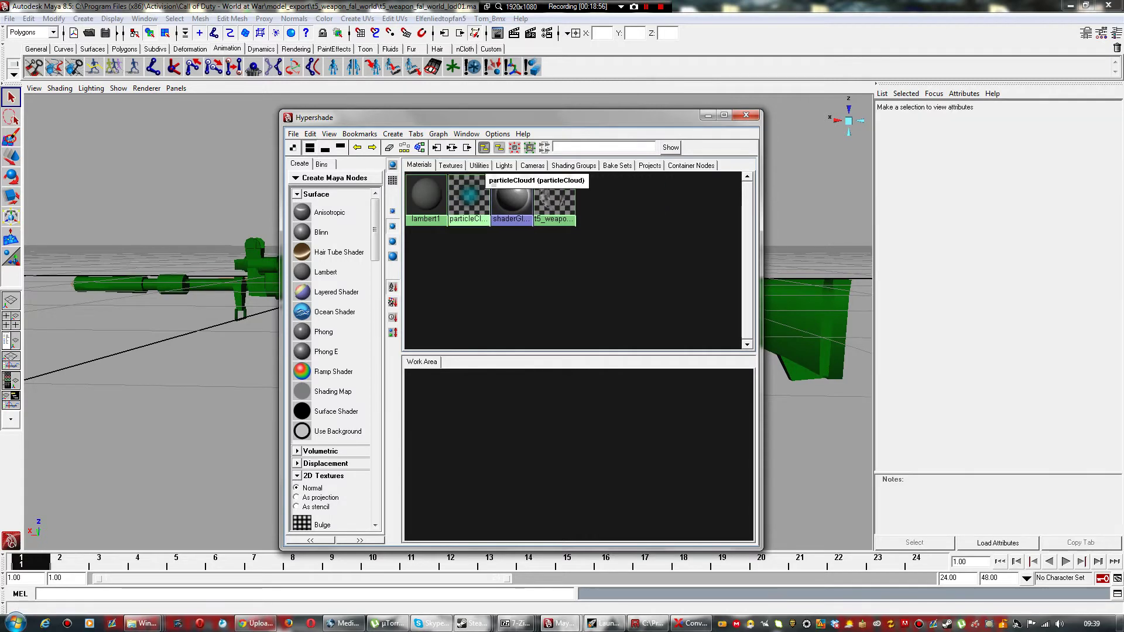
click(469, 197)
click(555, 197)
key(Delete)
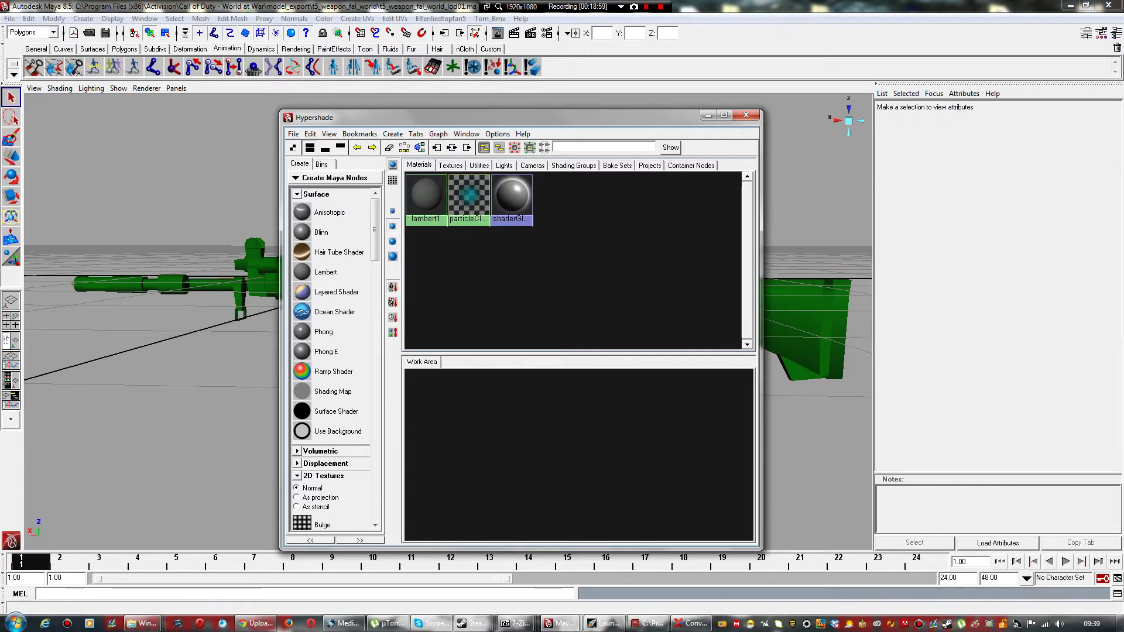
Step: Create a new Blinn material and rename it mtl_fnfal_non_upgraded
click(321, 231)
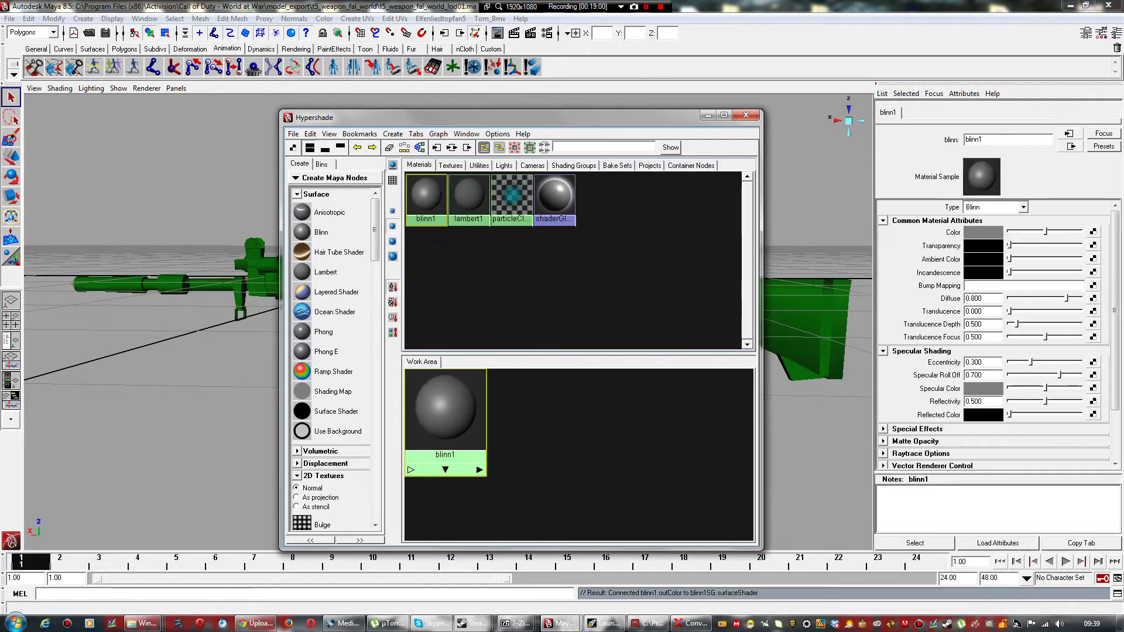
mouse_move(609, 444)
mouse_down()
mouse_move(536, 417)
mouse_move(549, 405)
mouse_up()
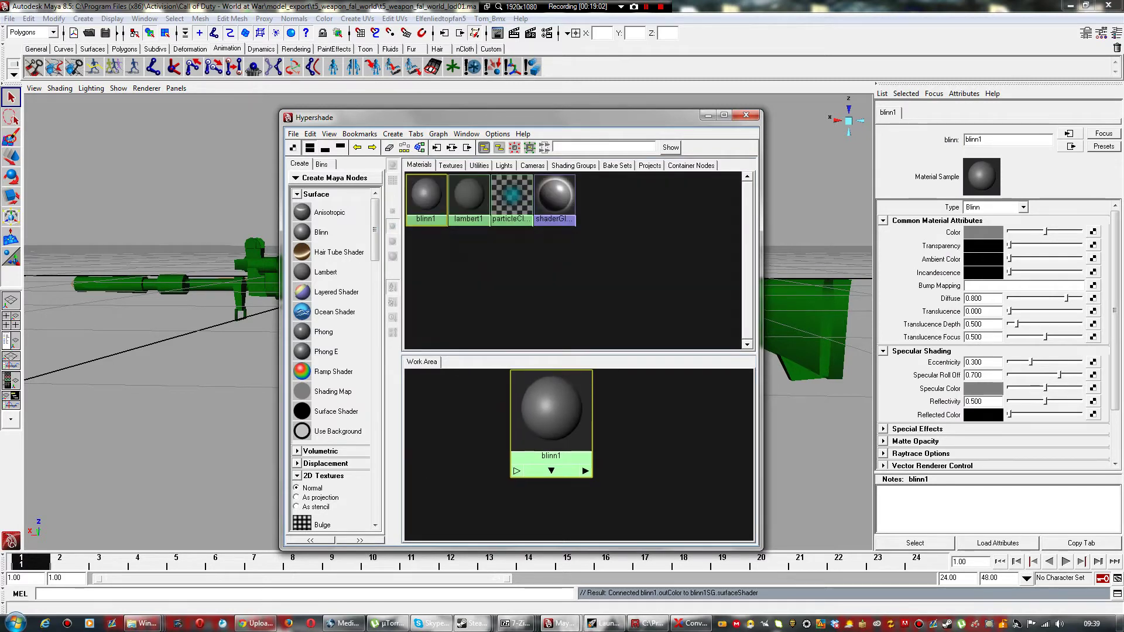
right_click(549, 405)
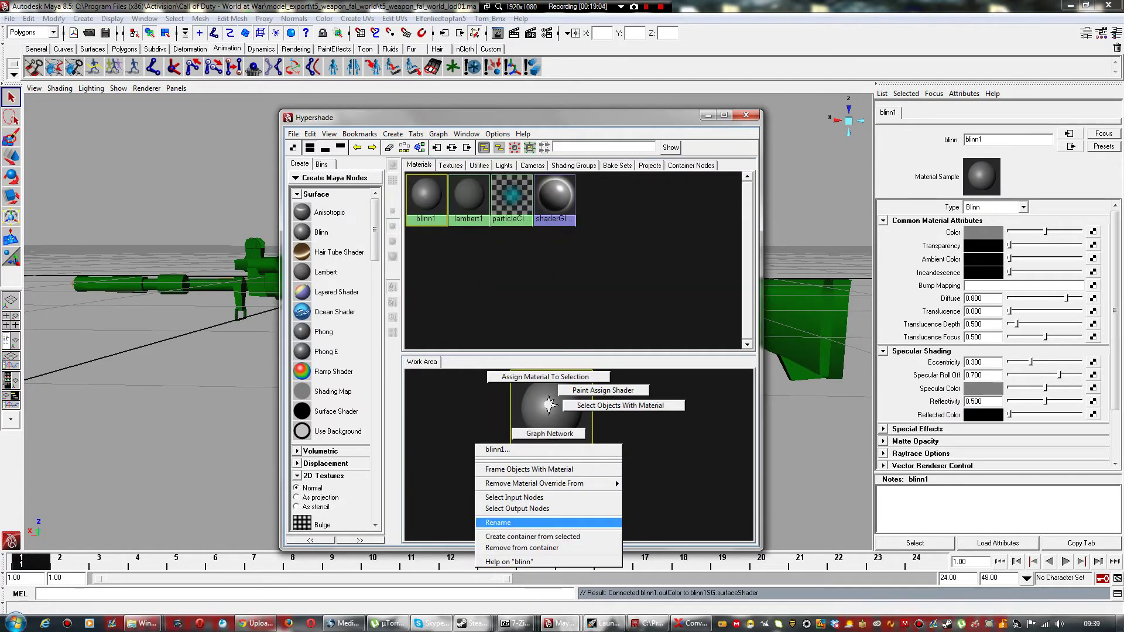
click(498, 522)
text(fn)
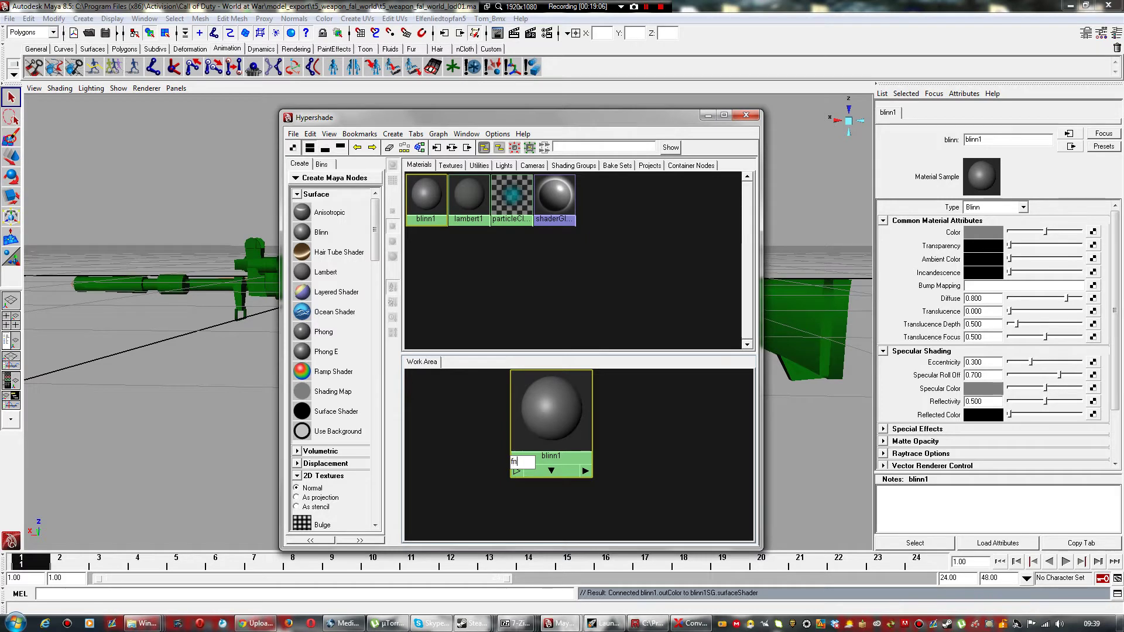
text(fnfal_)
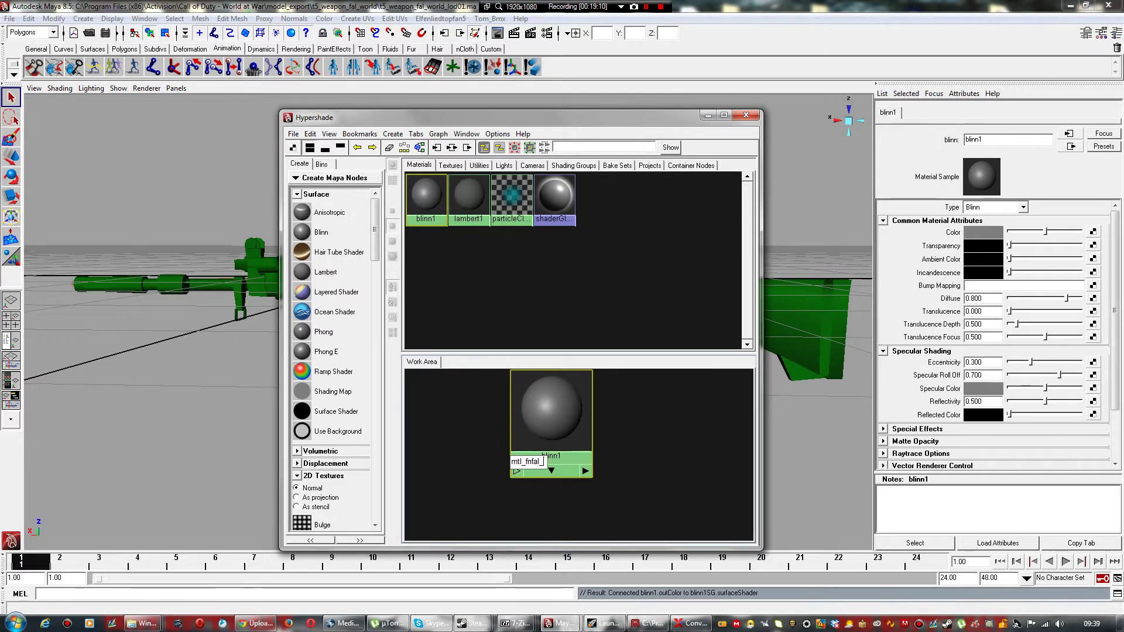
text(non_upgr)
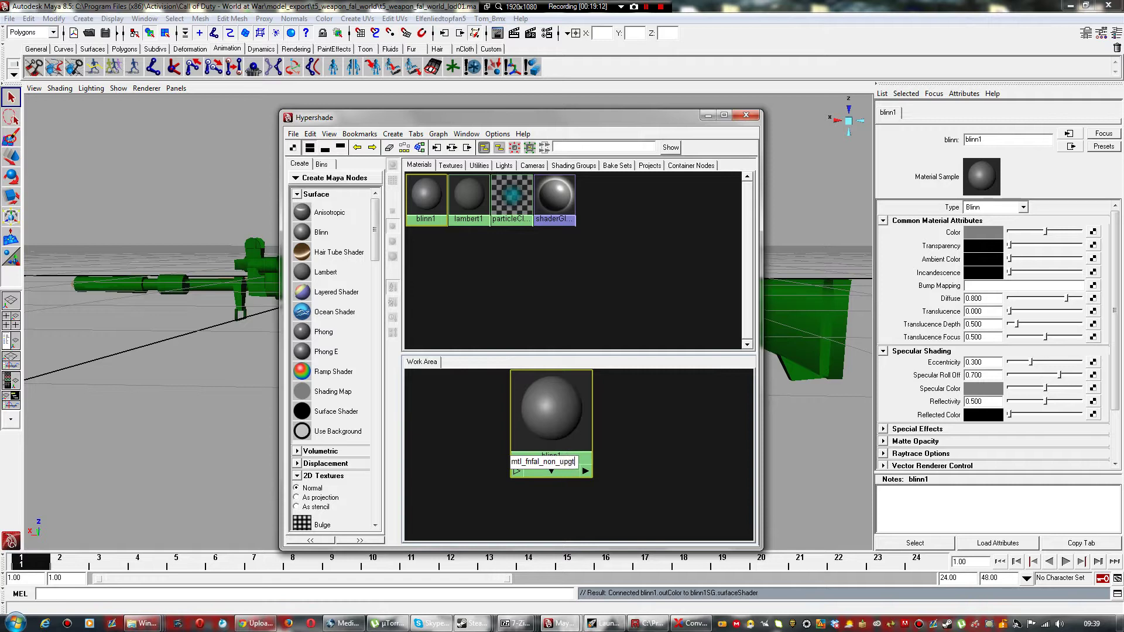
text(aded)
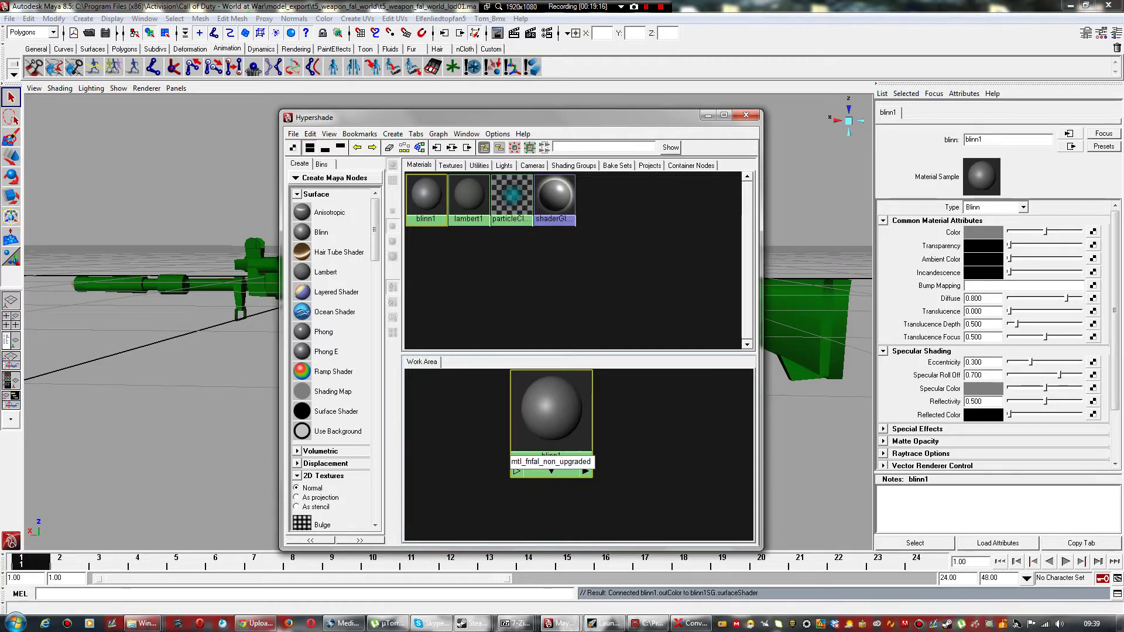
key(Return)
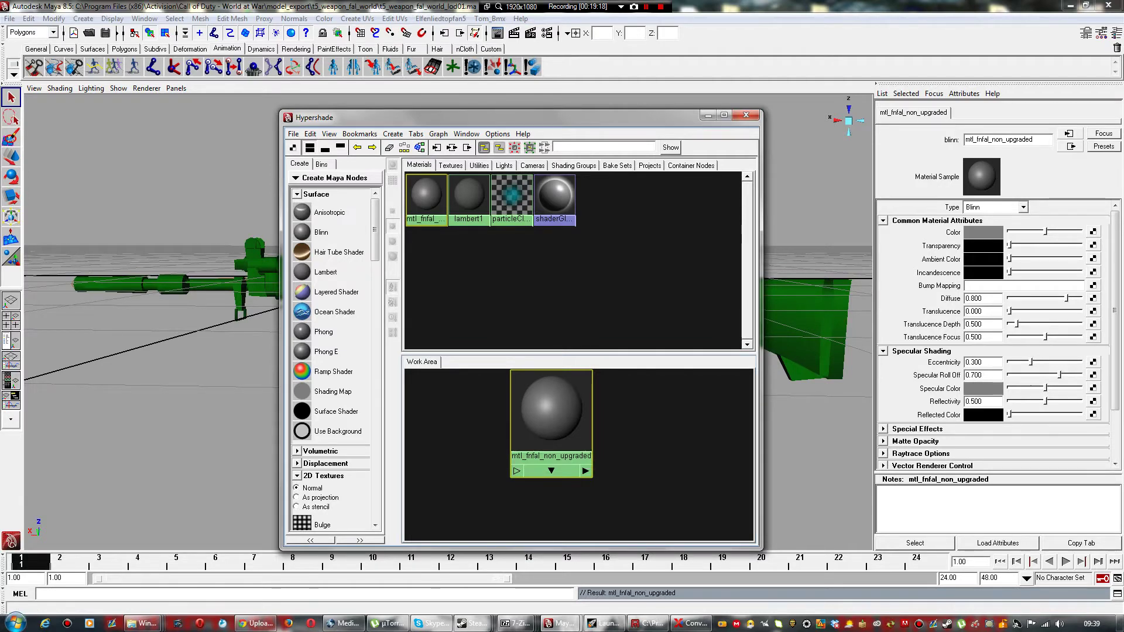
Step: Connect a File texture to the new material's color and rename the texture node fnfal_non_upgraded_tex
click(1092, 232)
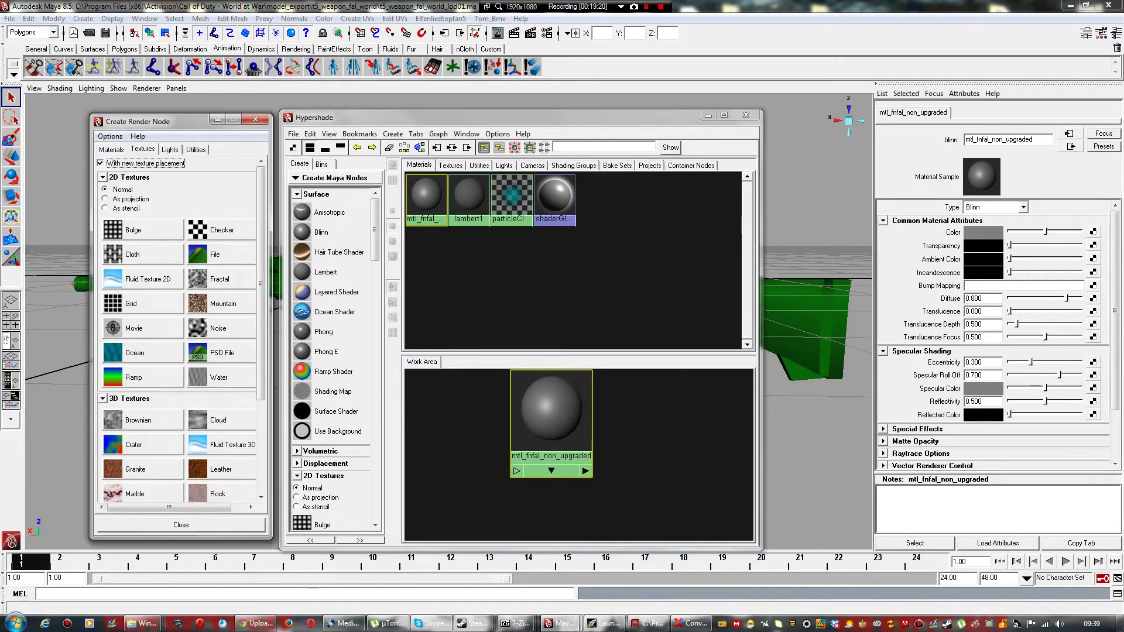
click(215, 254)
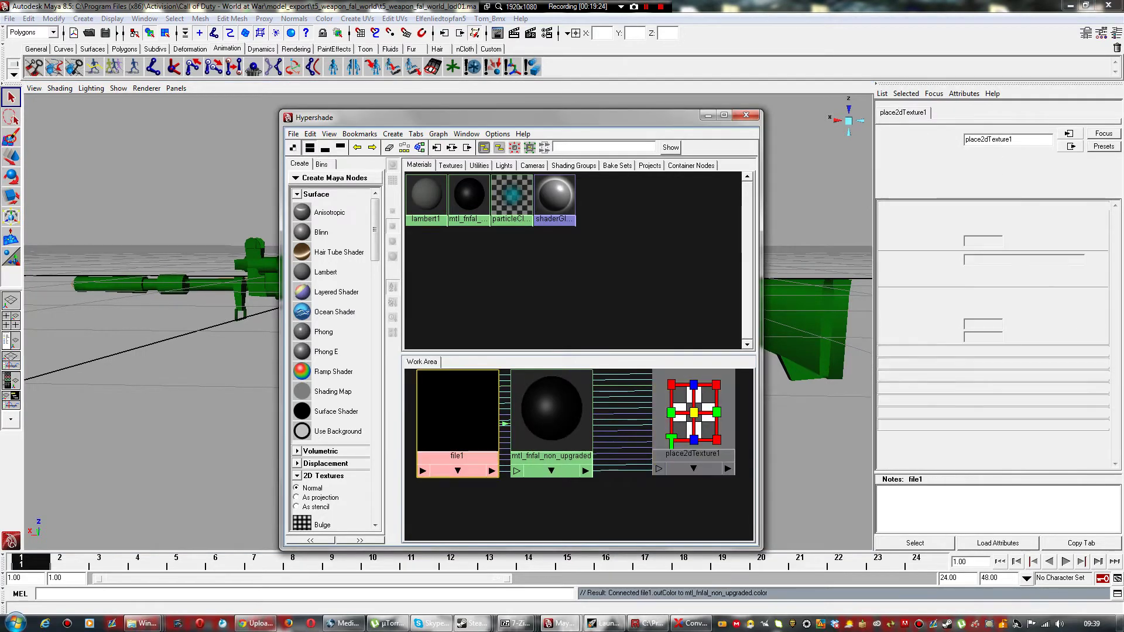
right_click(458, 445)
click(452, 521)
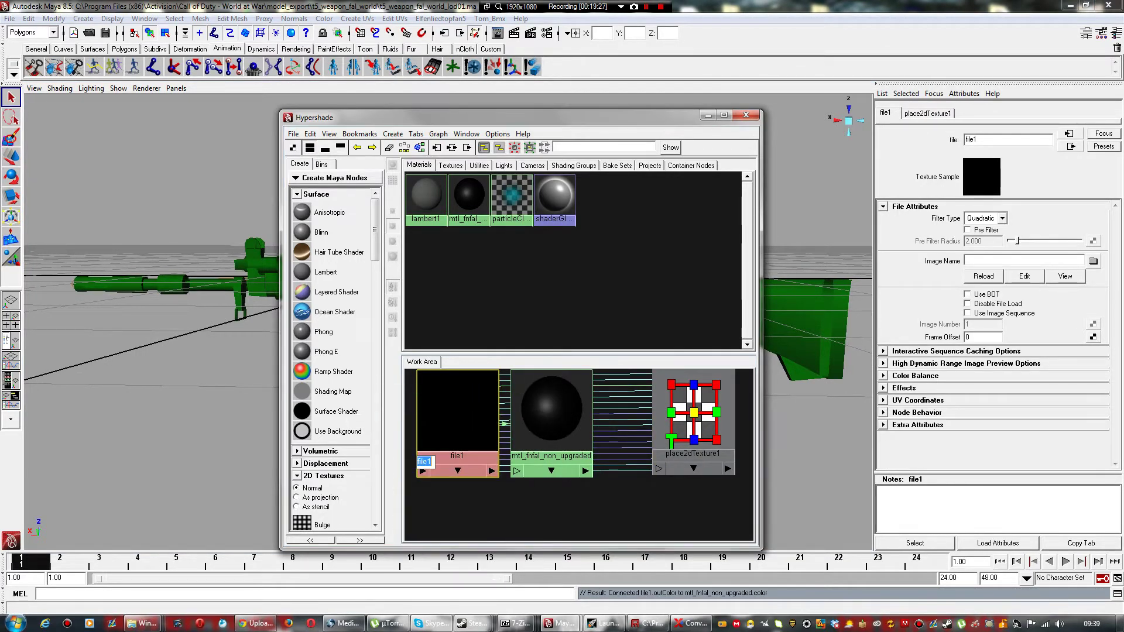
text(fn)
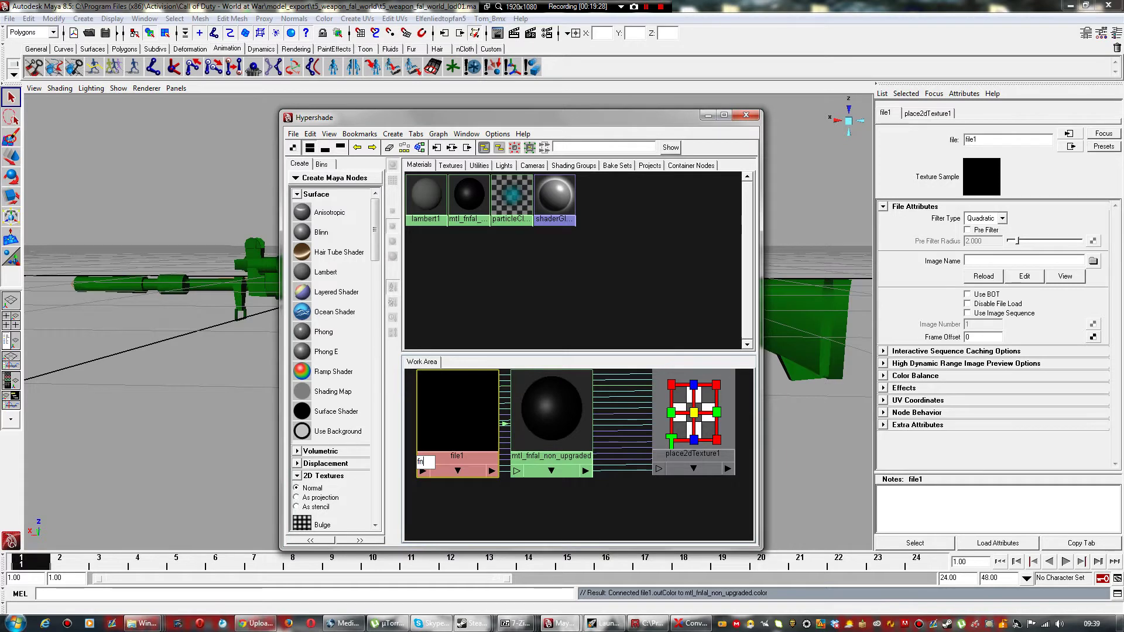
text(fal_non_upgraded)
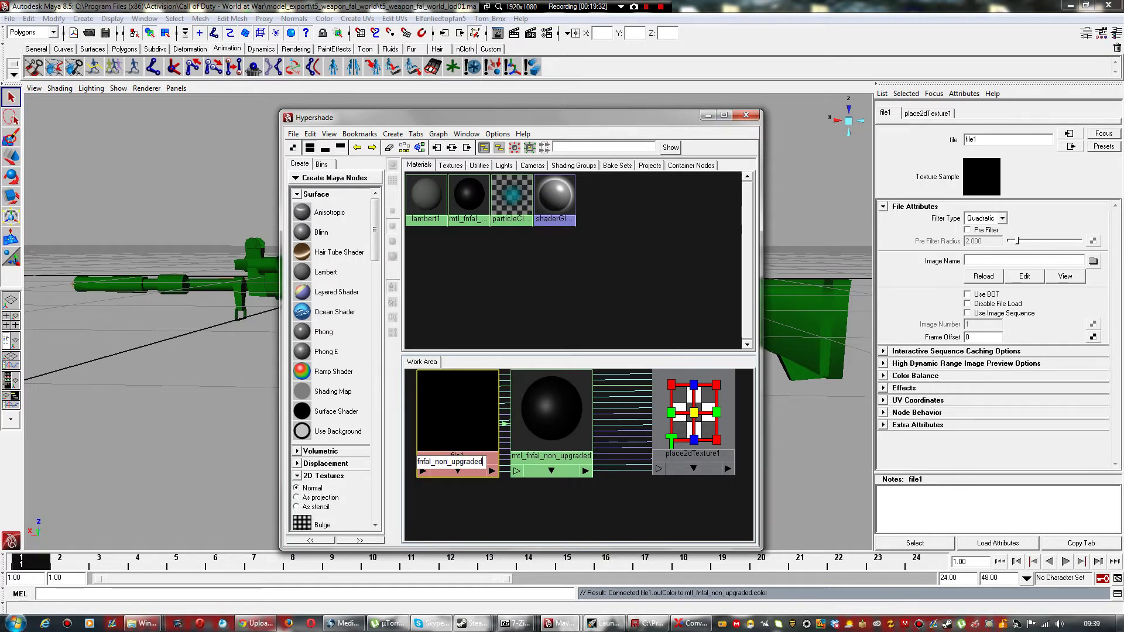
text(_tex)
key(Return)
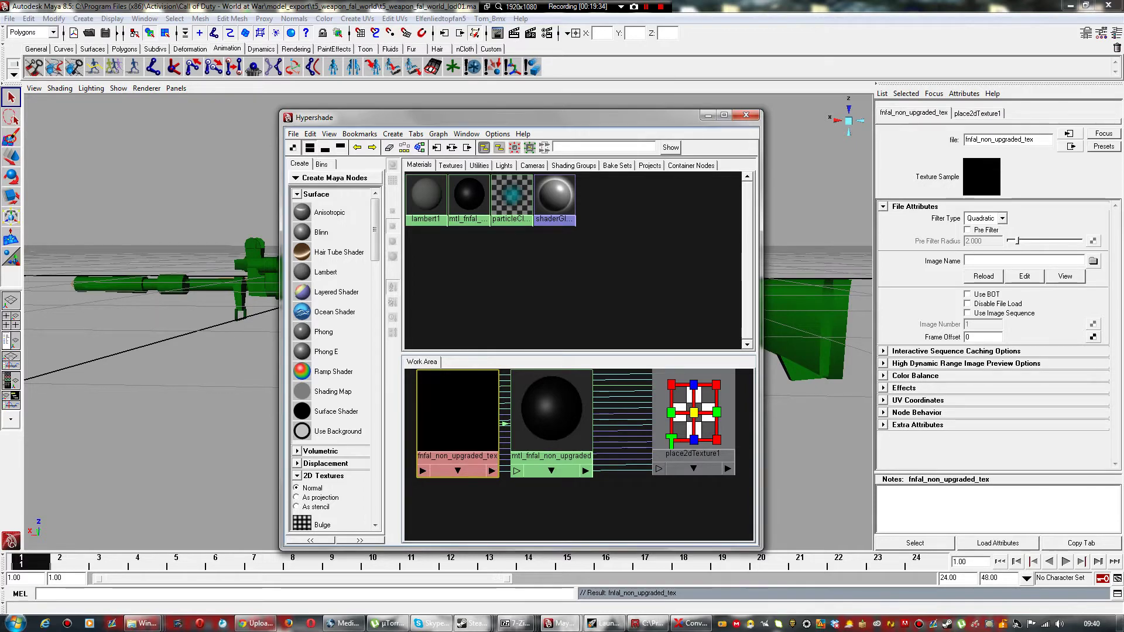
Step: Load the _-gt5_weapon_fal_c image from the t5_weapon_fal_viewmodel images folder into the fnfal_non_upgraded_tex node
click(1093, 261)
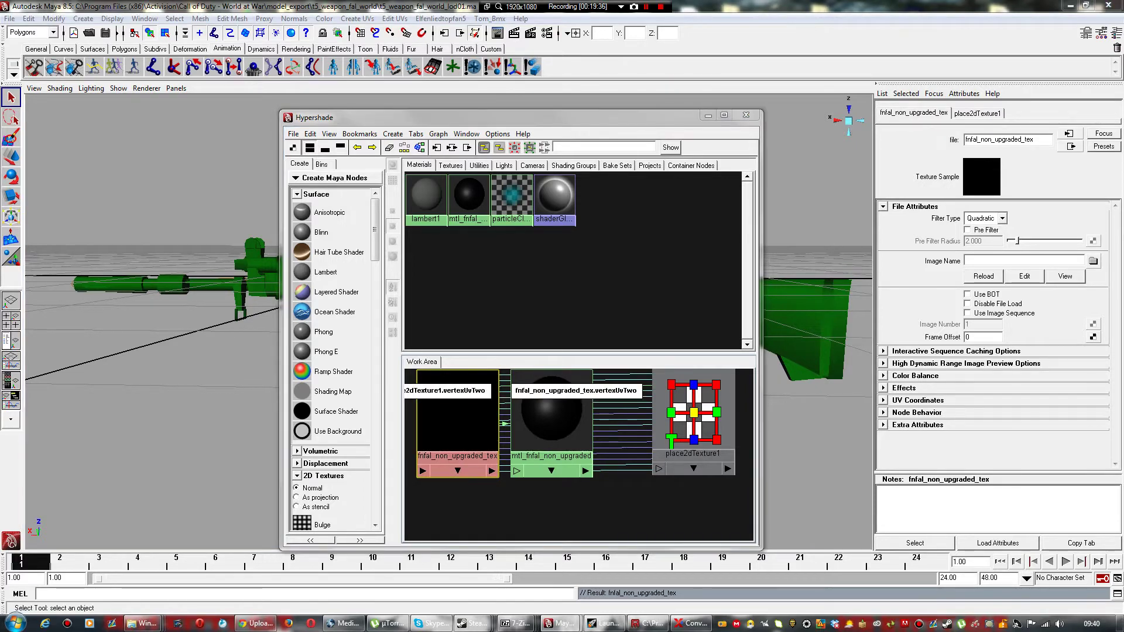
double_click(426, 339)
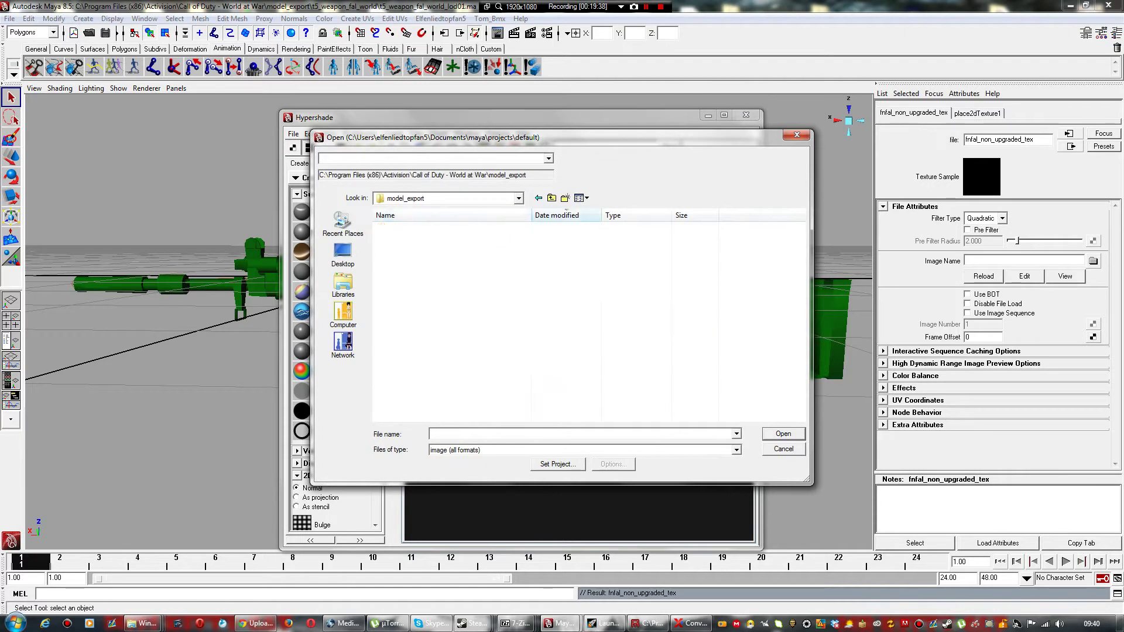
double_click(445, 228)
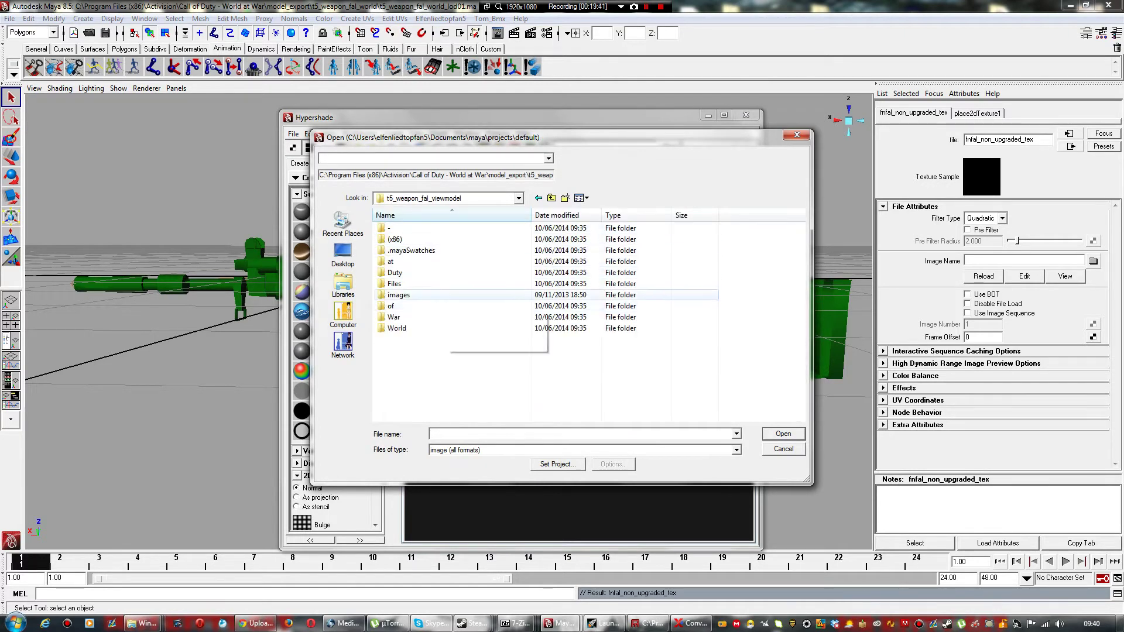
double_click(449, 297)
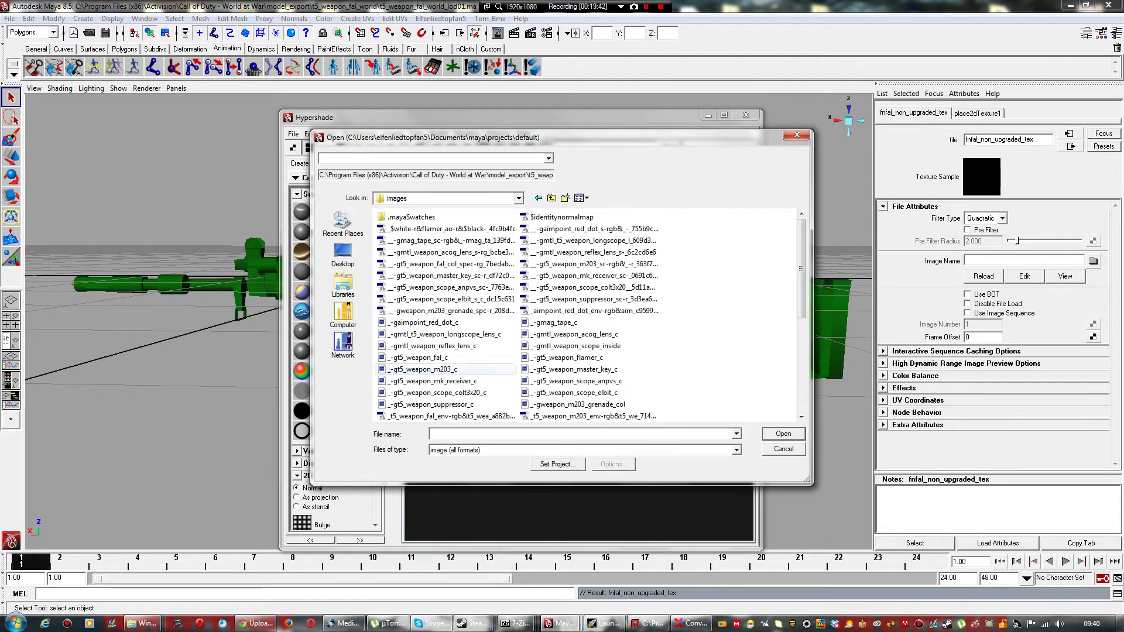
click(419, 358)
click(784, 434)
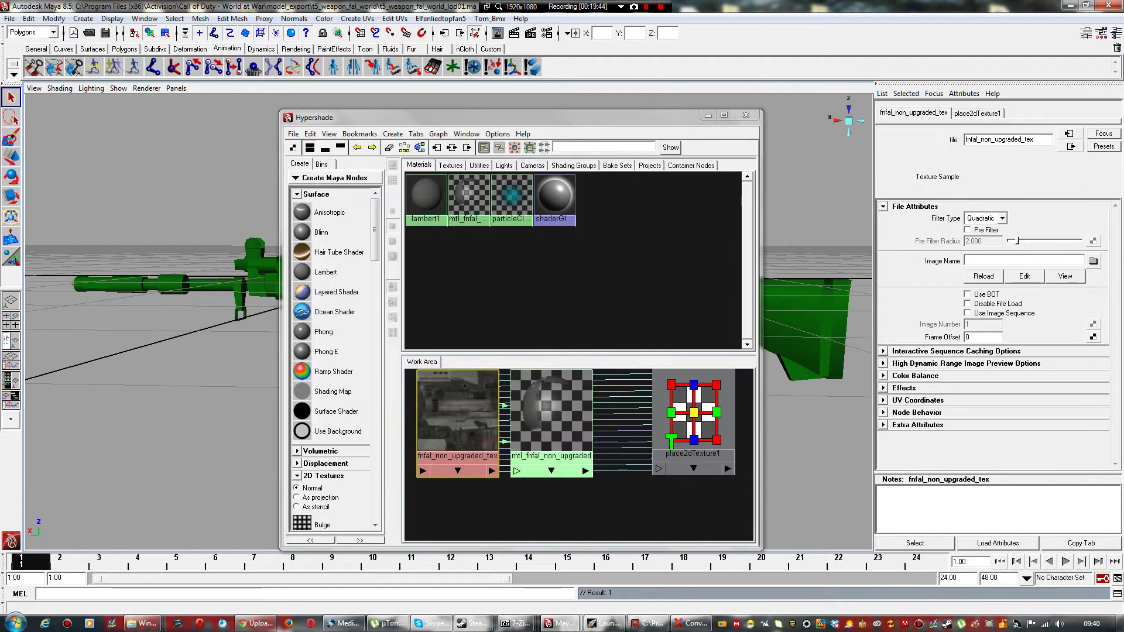
Step: Delete the transparency connection between fnfal_non_upgraded_tex and mtl_fnfal_non_upgraded
click(576, 509)
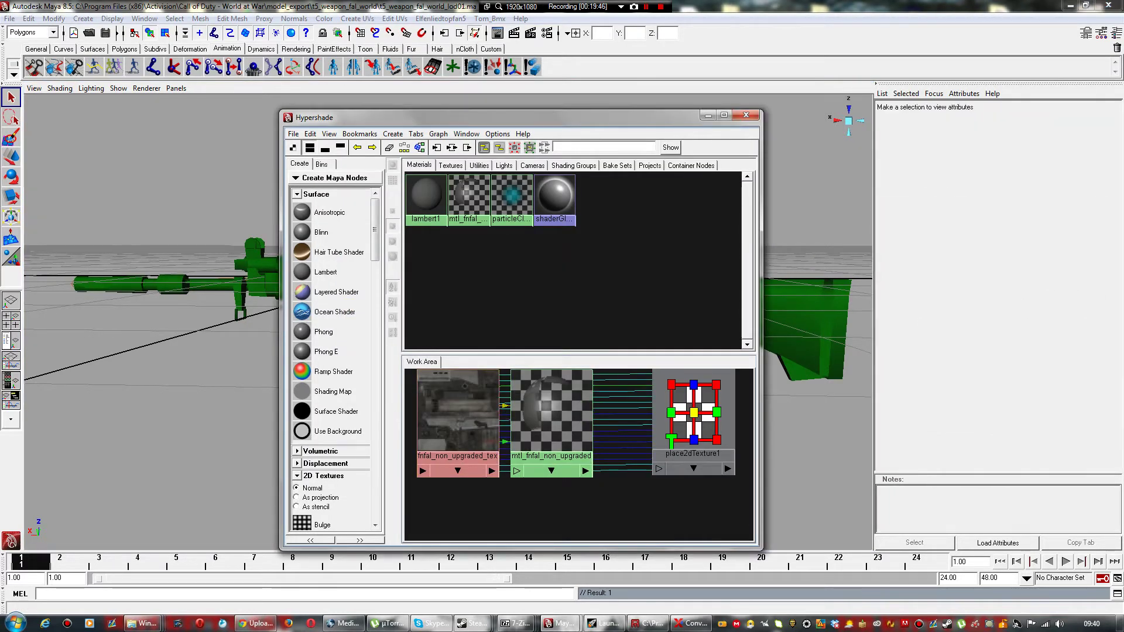
click(504, 405)
key(Delete)
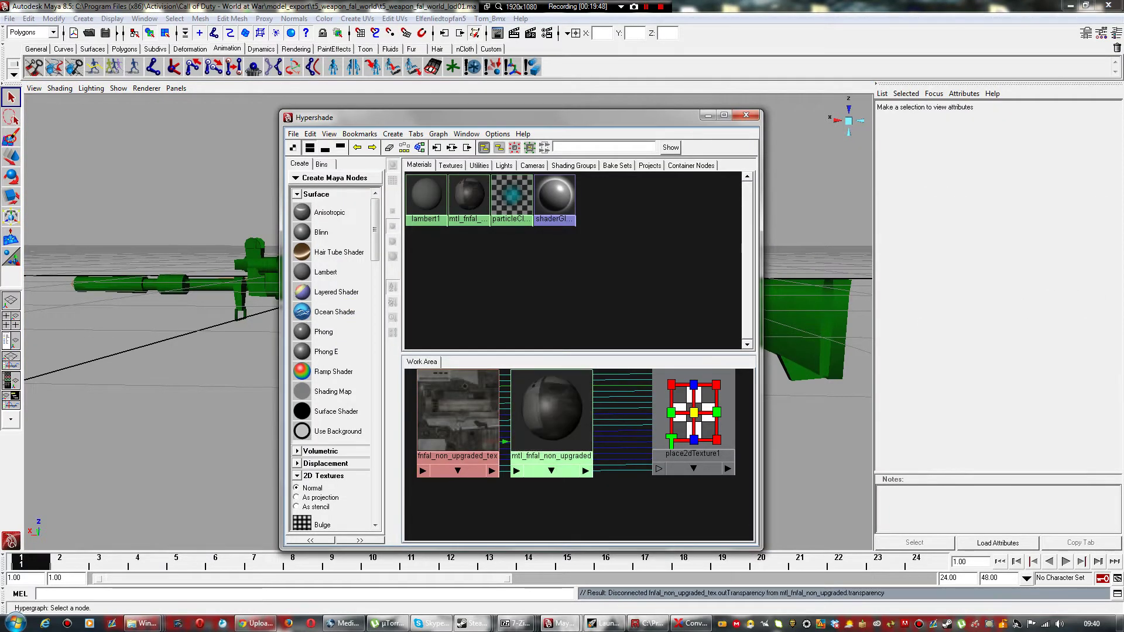
Step: Assign mtl_fnfal_non_upgraded to all meshes from TomMesh_0 to TomMesh_22 and close Hypershade
click(11, 341)
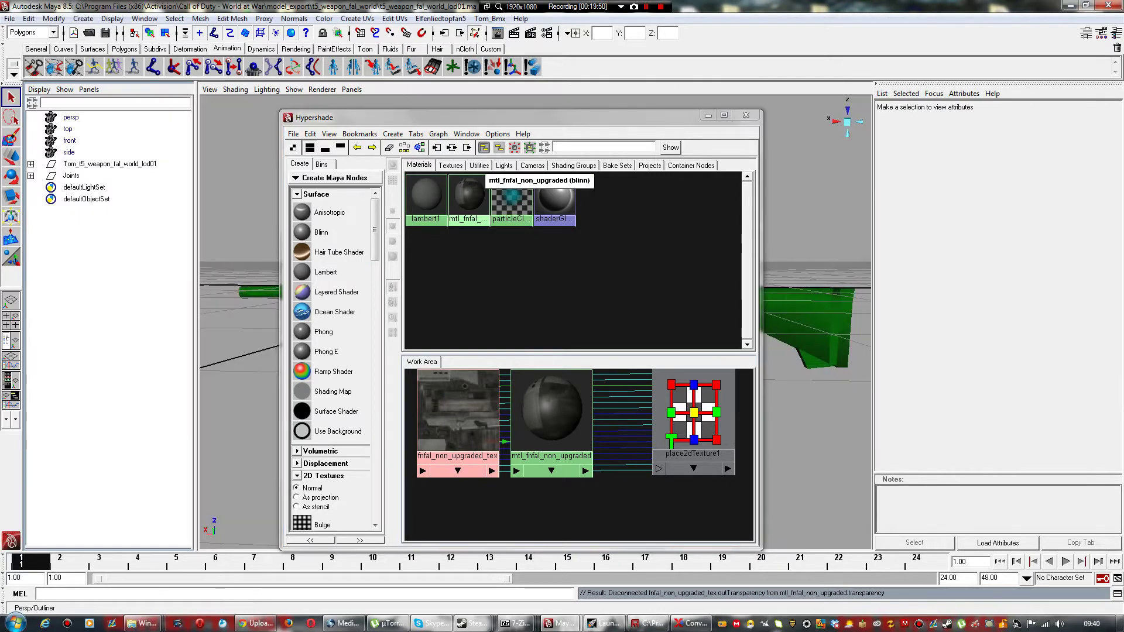
click(31, 163)
click(92, 176)
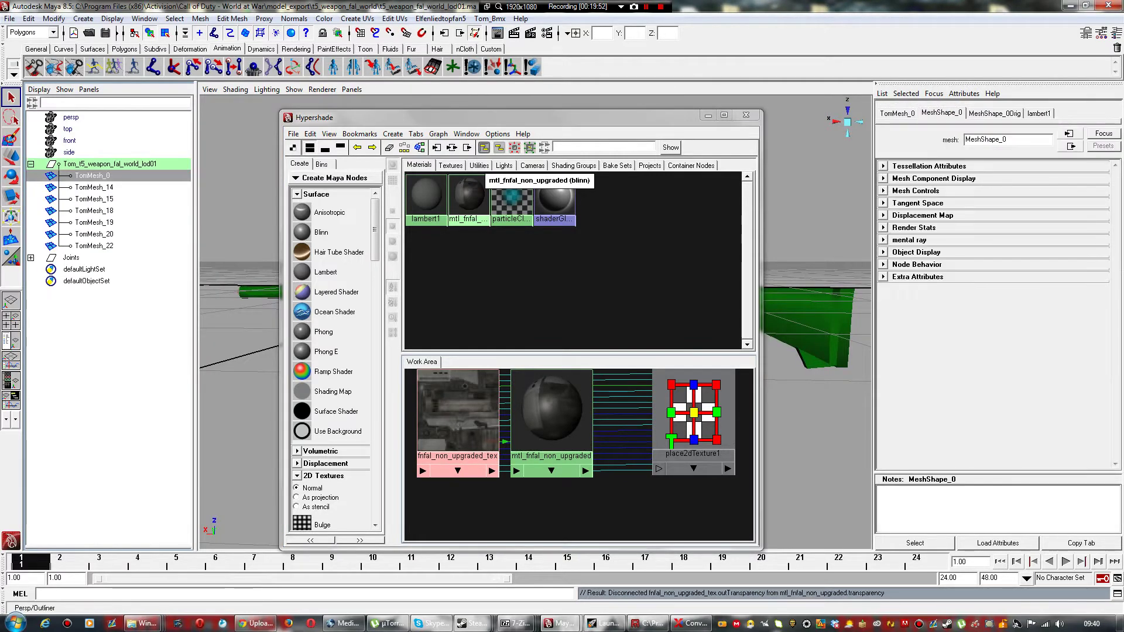
shift+click(94, 246)
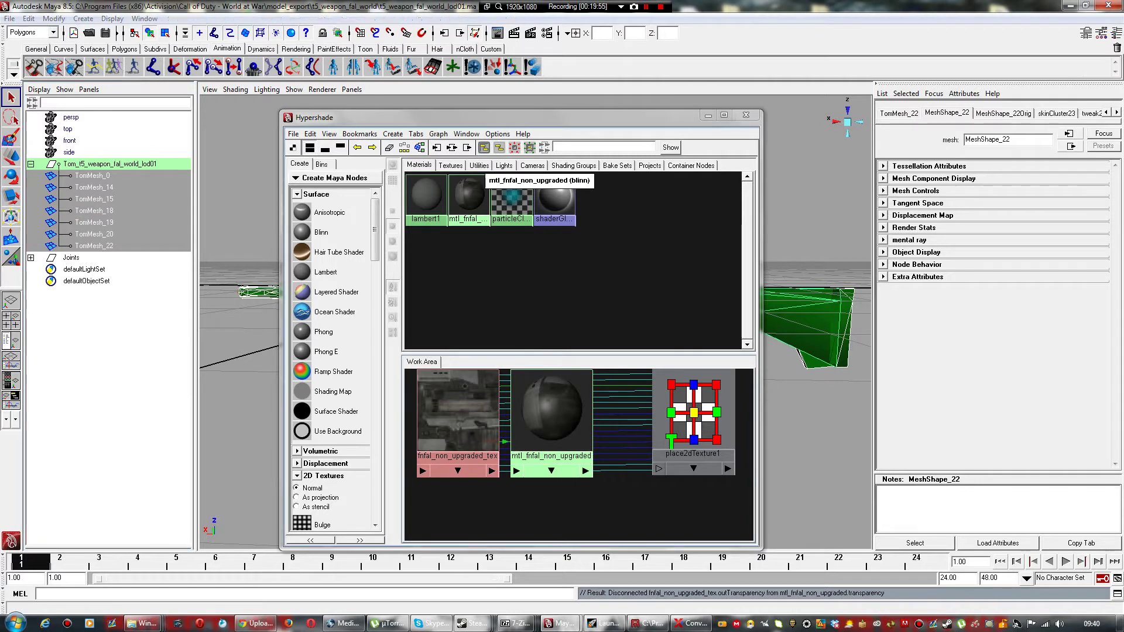
right_drag(531, 394, 531, 349)
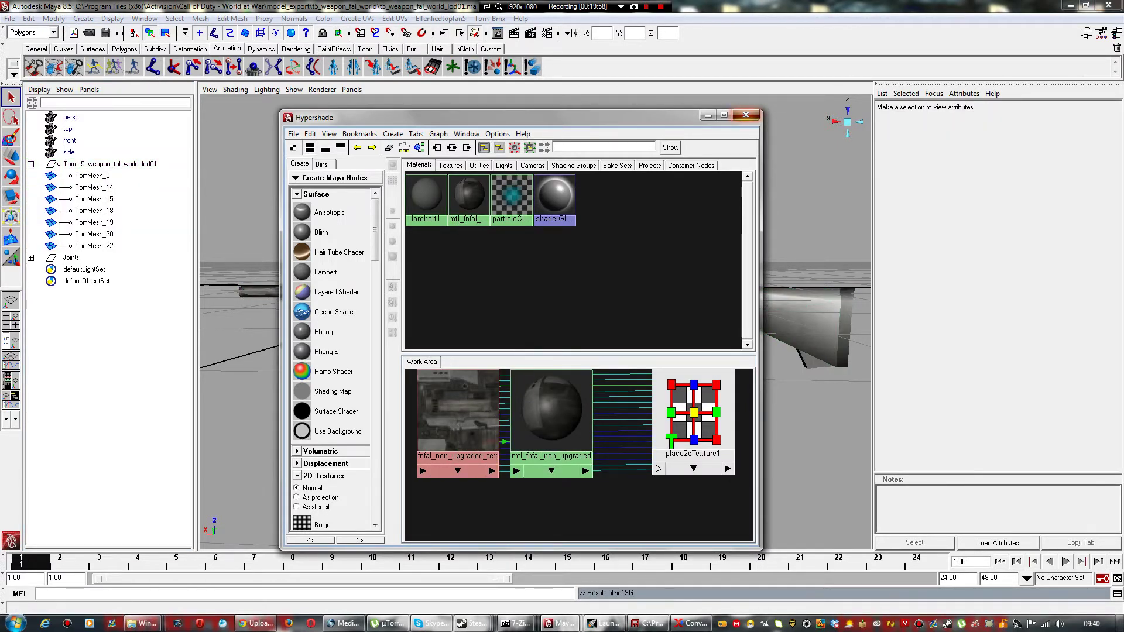
click(746, 115)
mouse_move(633, 264)
alt+mouse_down()
mouse_move(542, 331)
mouse_move(369, 267)
mouse_move(597, 299)
mouse_move(628, 273)
alt+mouse_up()
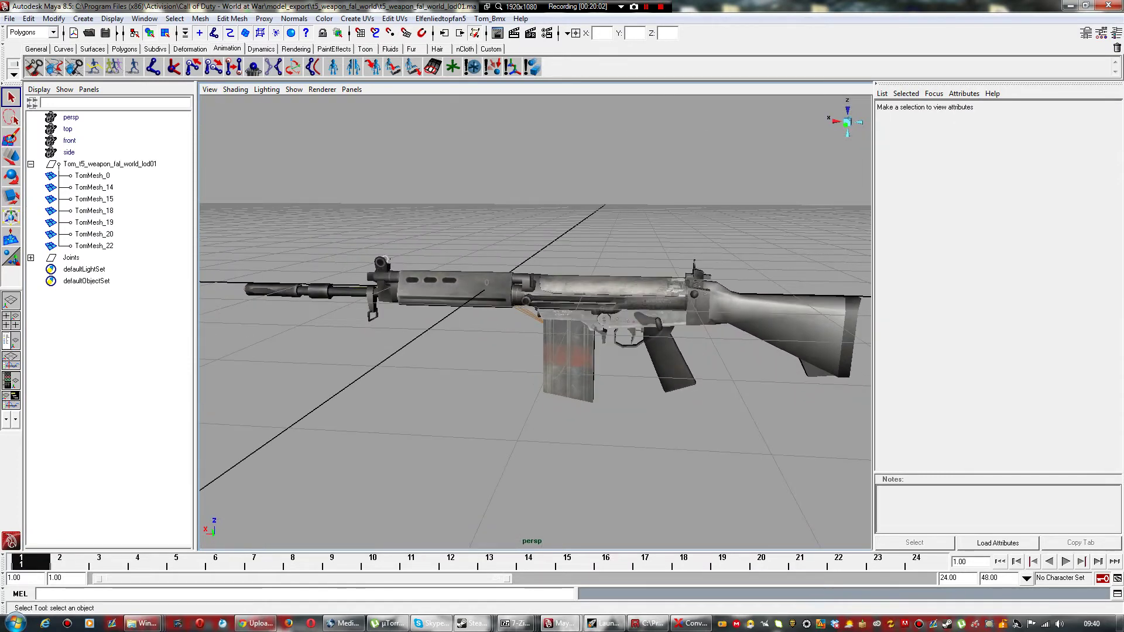
Step: Open the COD model exporter and add a new export entry
click(440, 18)
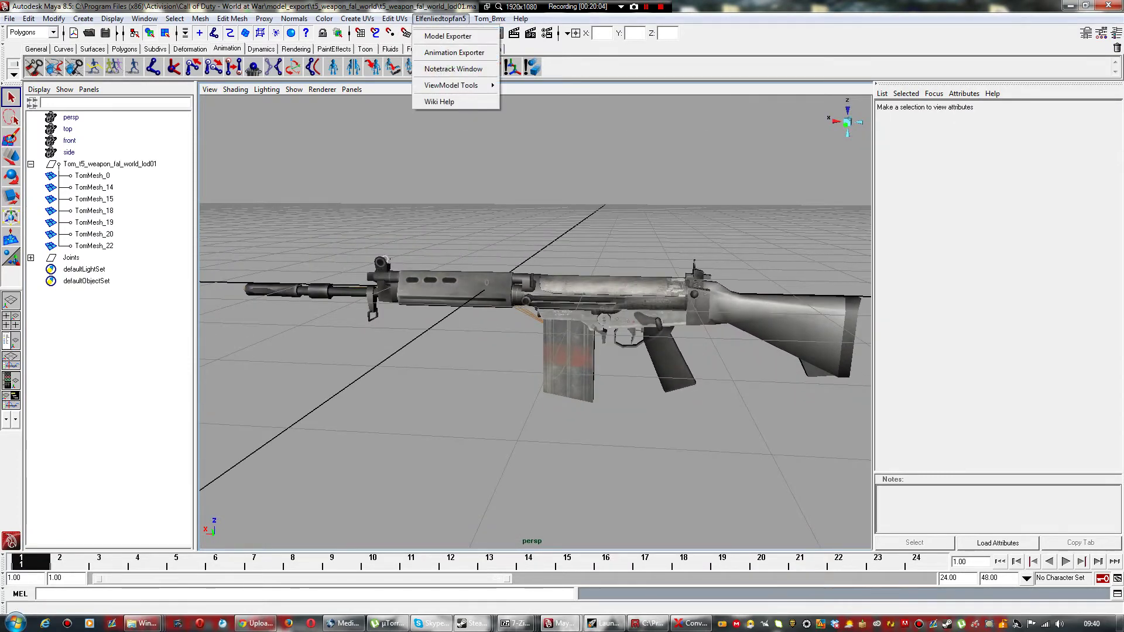
click(448, 36)
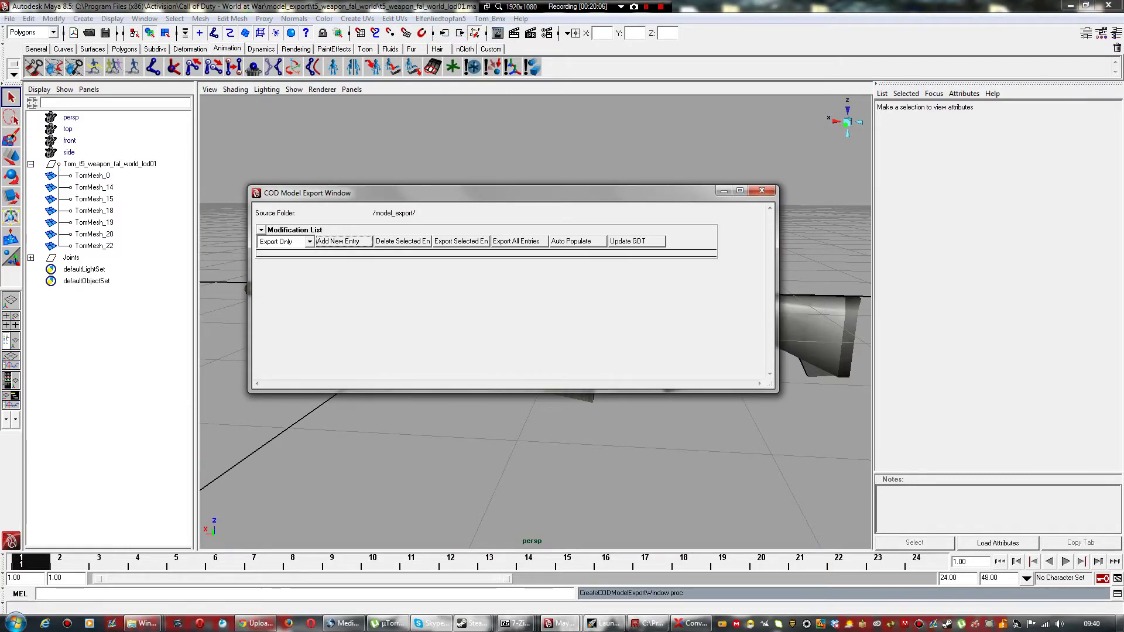
click(261, 241)
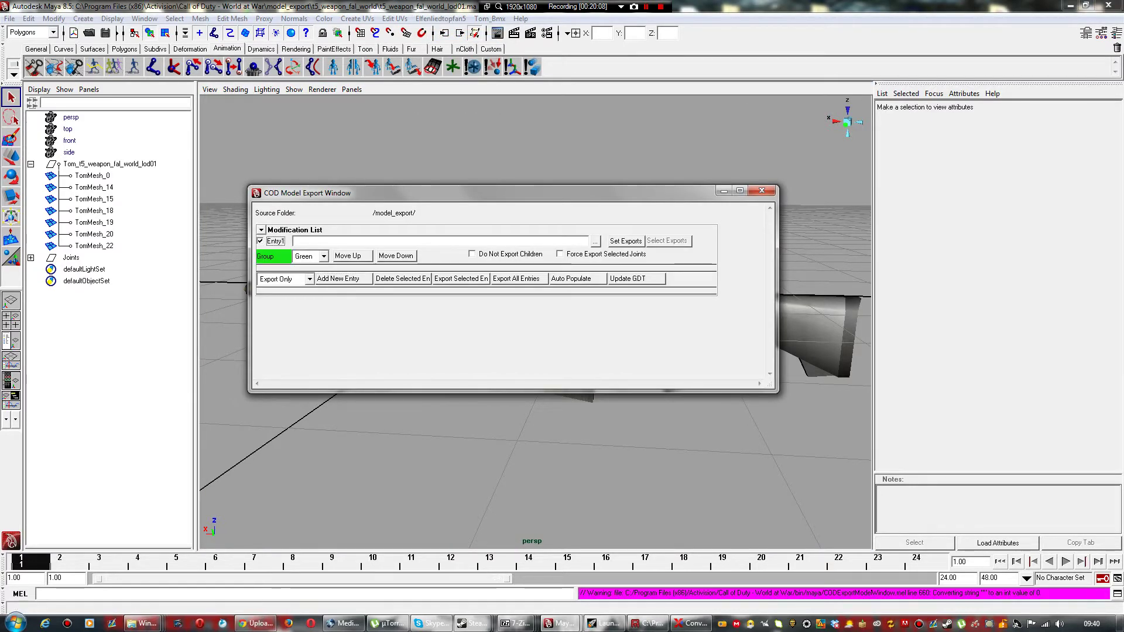
Step: Force export of selected joints for Entry1 and set its export file to fnfal_wm in the t5_weapon_fal_viewmodel folder
click(560, 255)
click(595, 241)
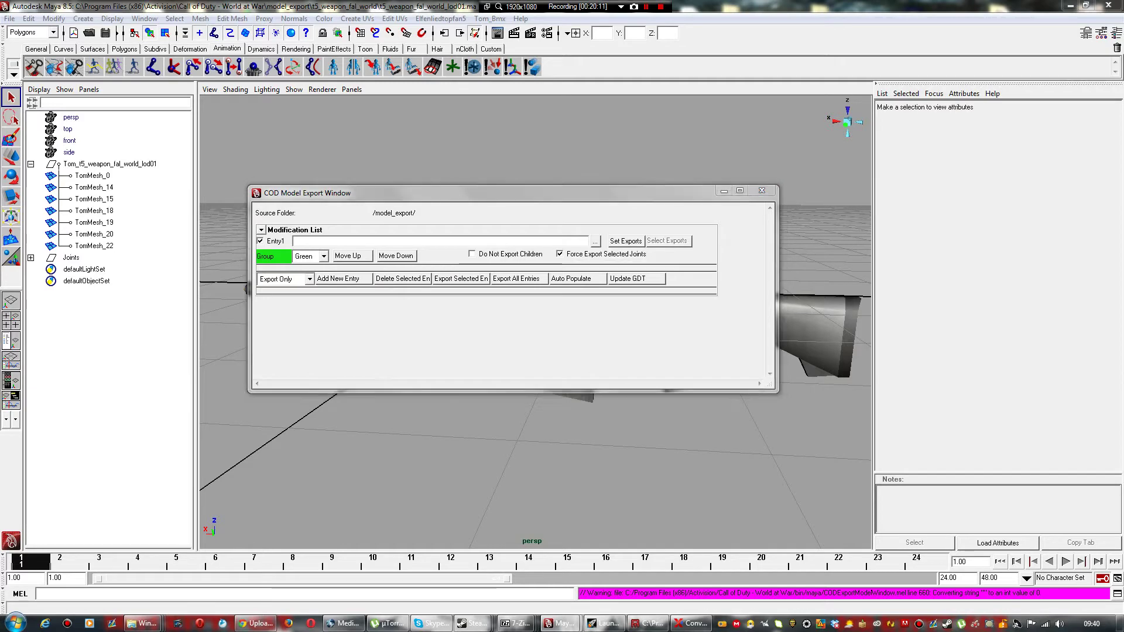
click(503, 180)
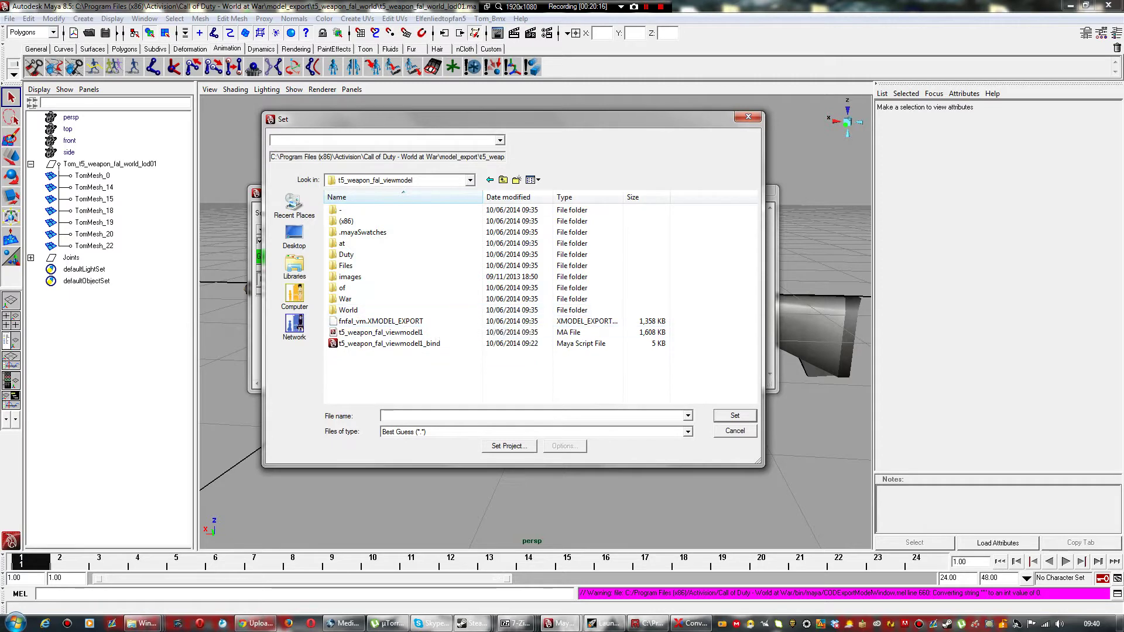
text(fnd)
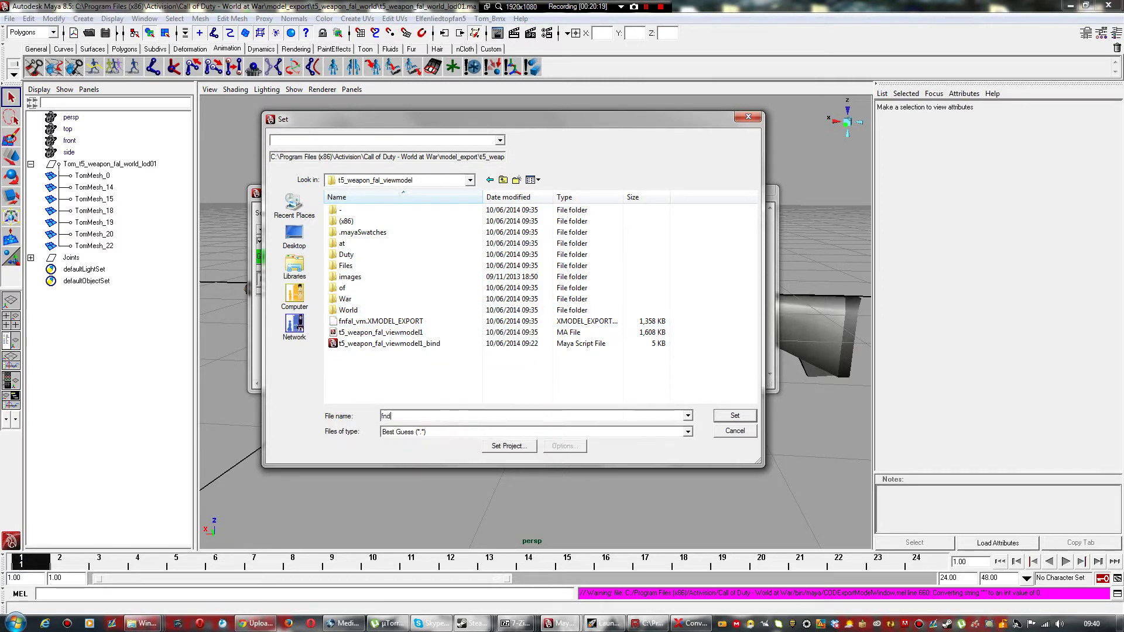
key(BackSpace)
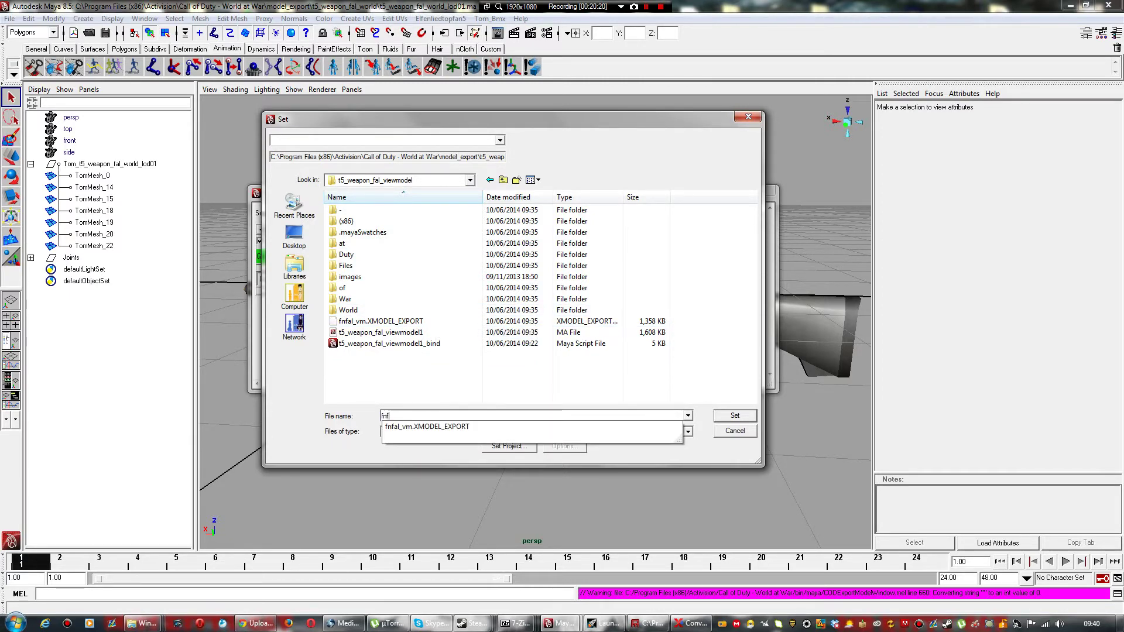
text(fal_wm)
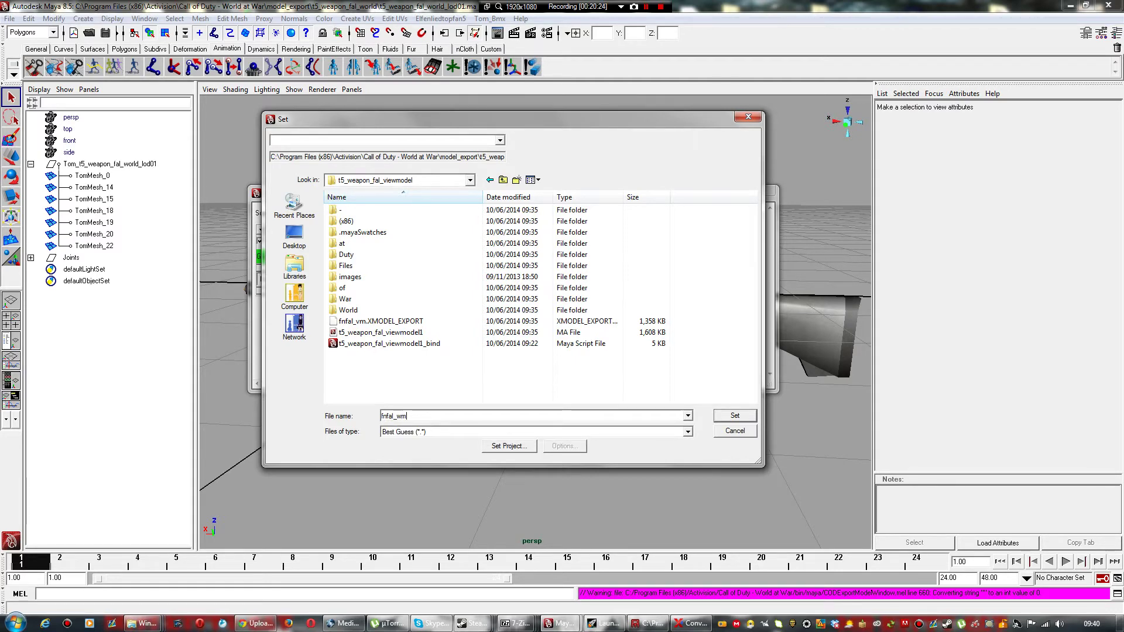
key(Return)
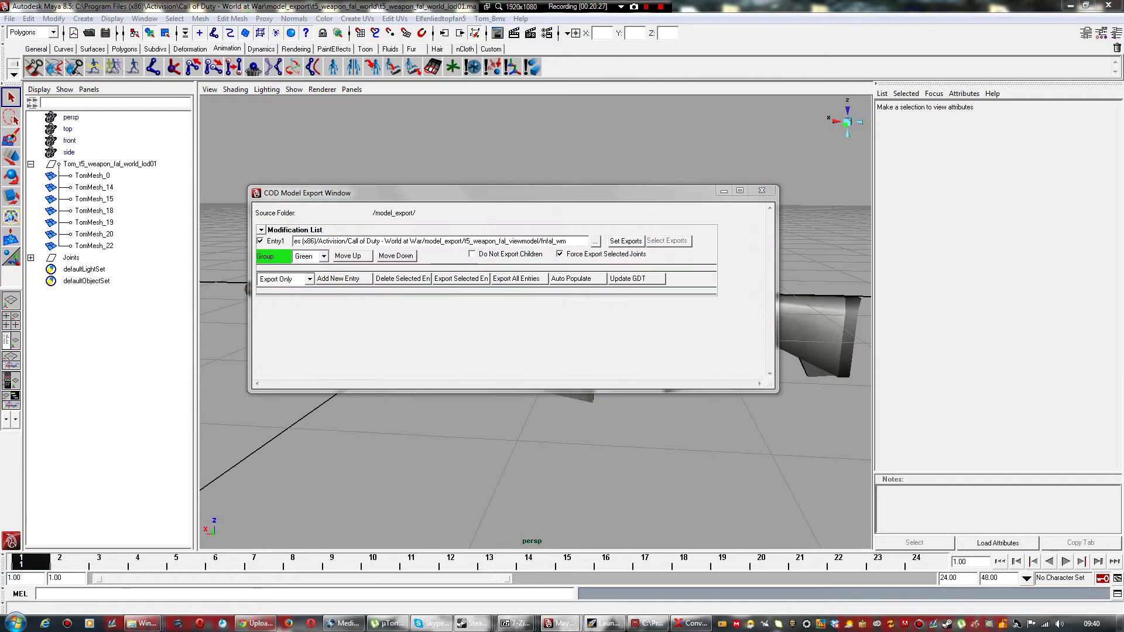
Step: Apply vertex color to all the meshes from TomMesh_0 to TomMesh_22 in the Tom_t5_weapon_fal_world_lod01 group
click(31, 164)
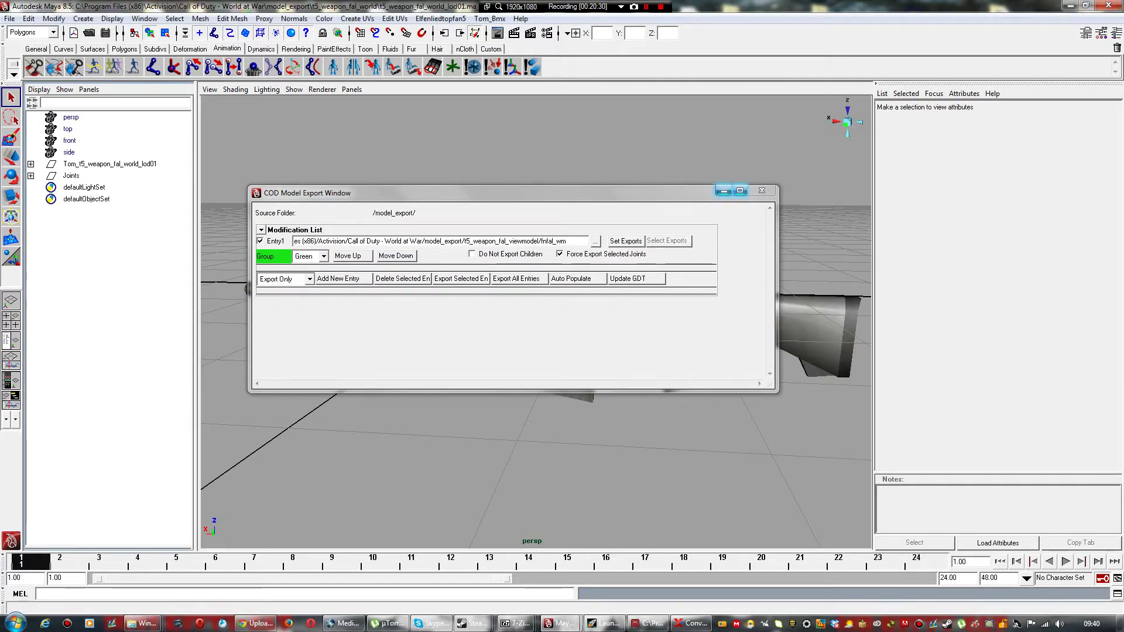
click(725, 191)
key(5)
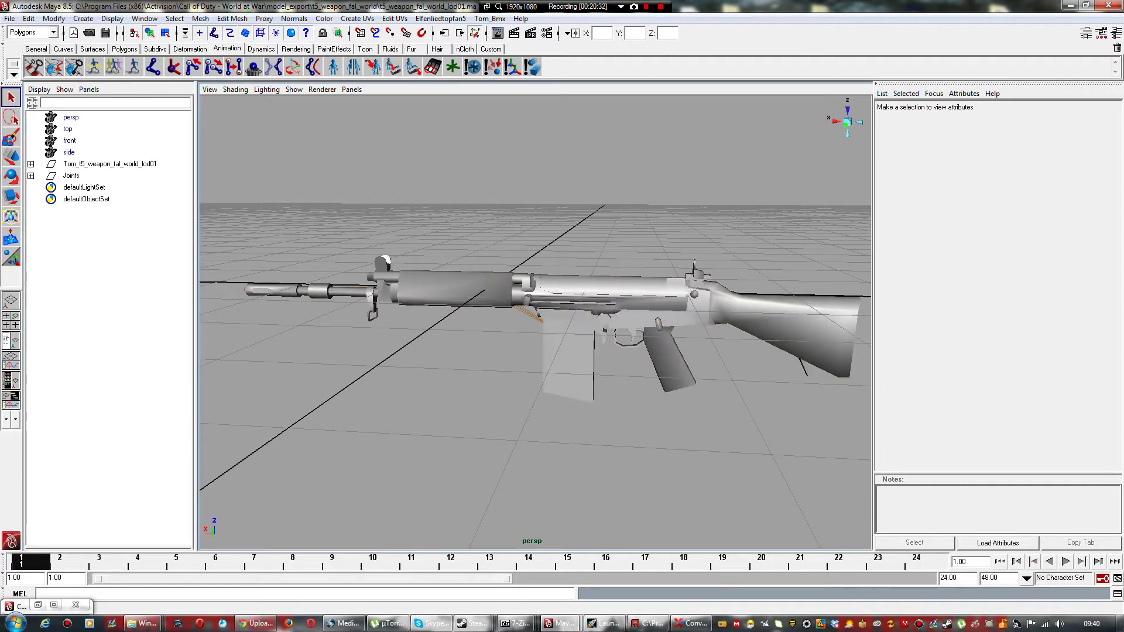
click(31, 164)
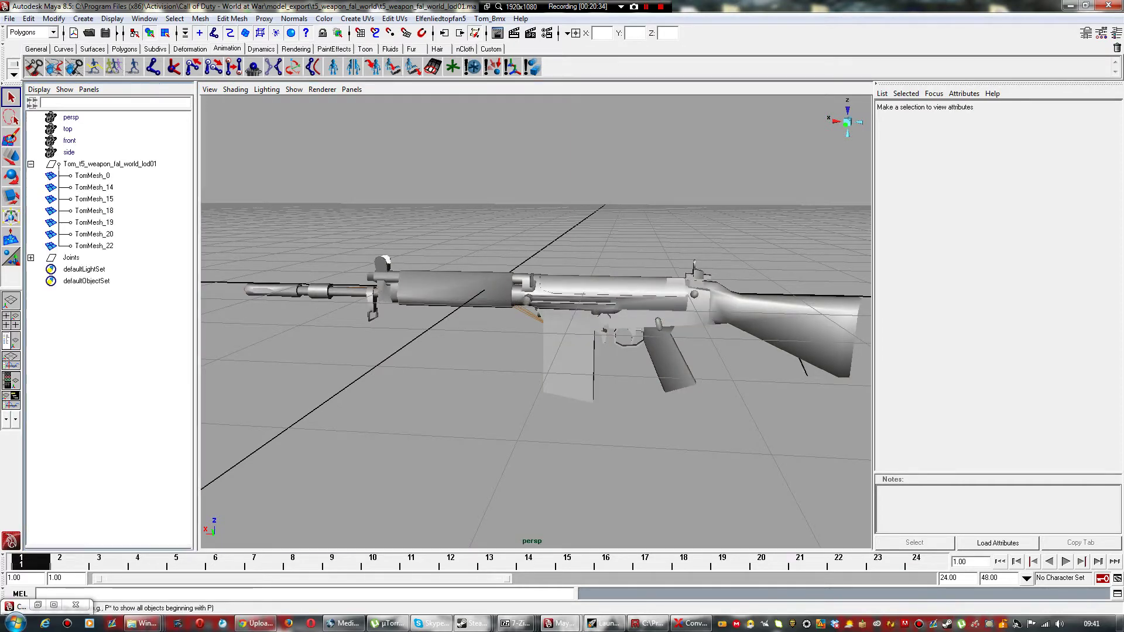
click(93, 176)
shift+click(94, 246)
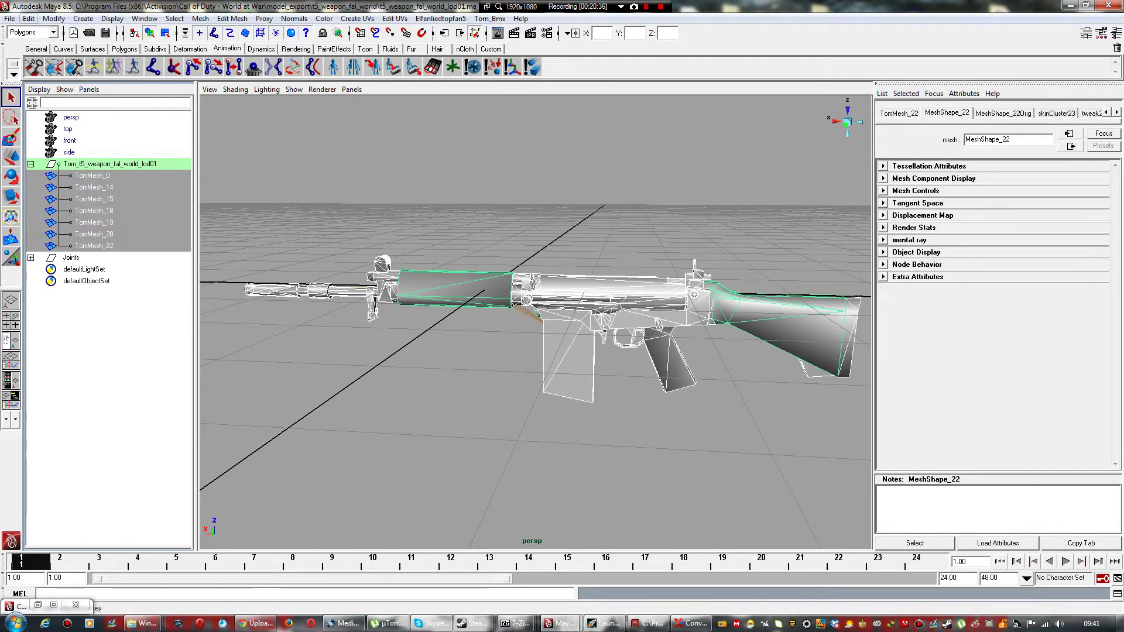
click(324, 18)
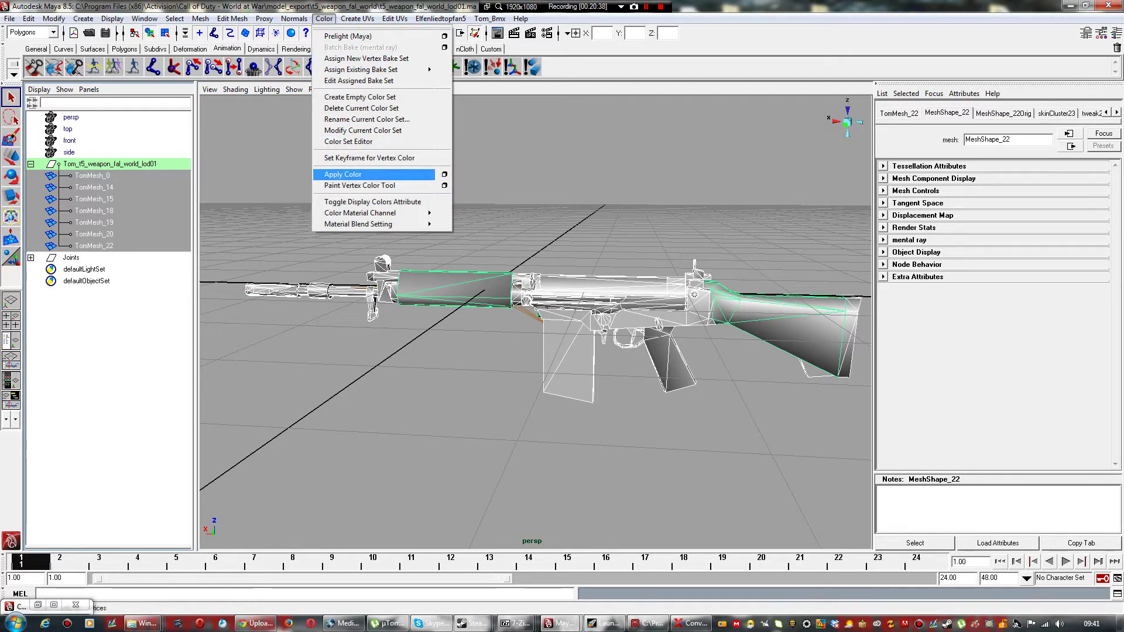
click(346, 174)
click(363, 179)
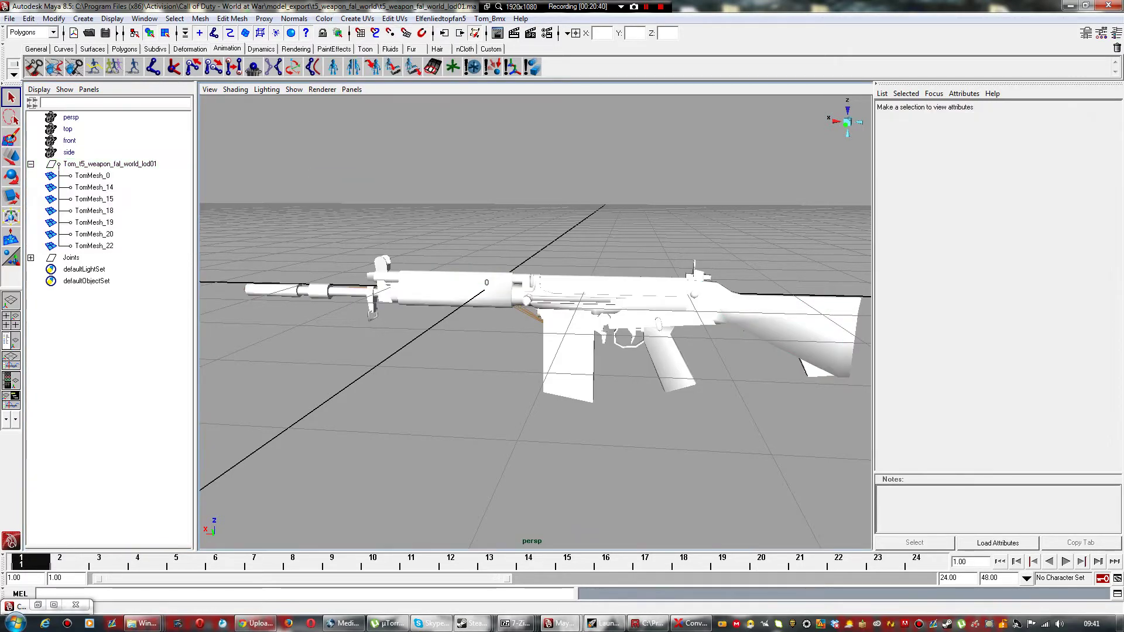
Step: Select the full hierarchy of the Tom_t5_weapon_fal_world_lod01 and Joints groups
click(30, 164)
click(110, 164)
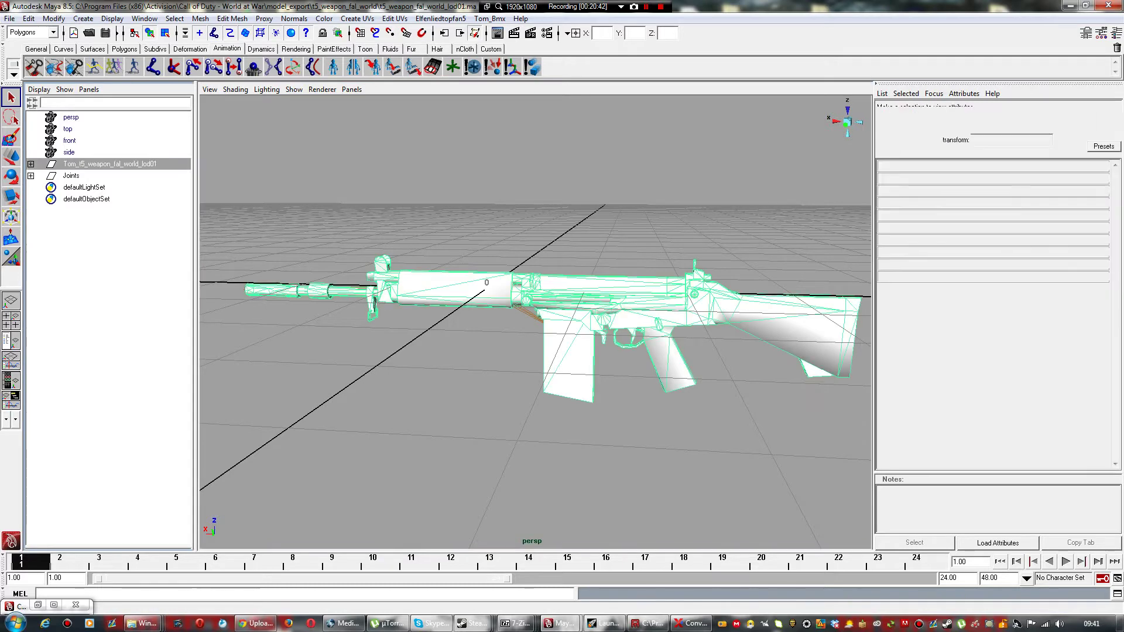
shift+click(71, 175)
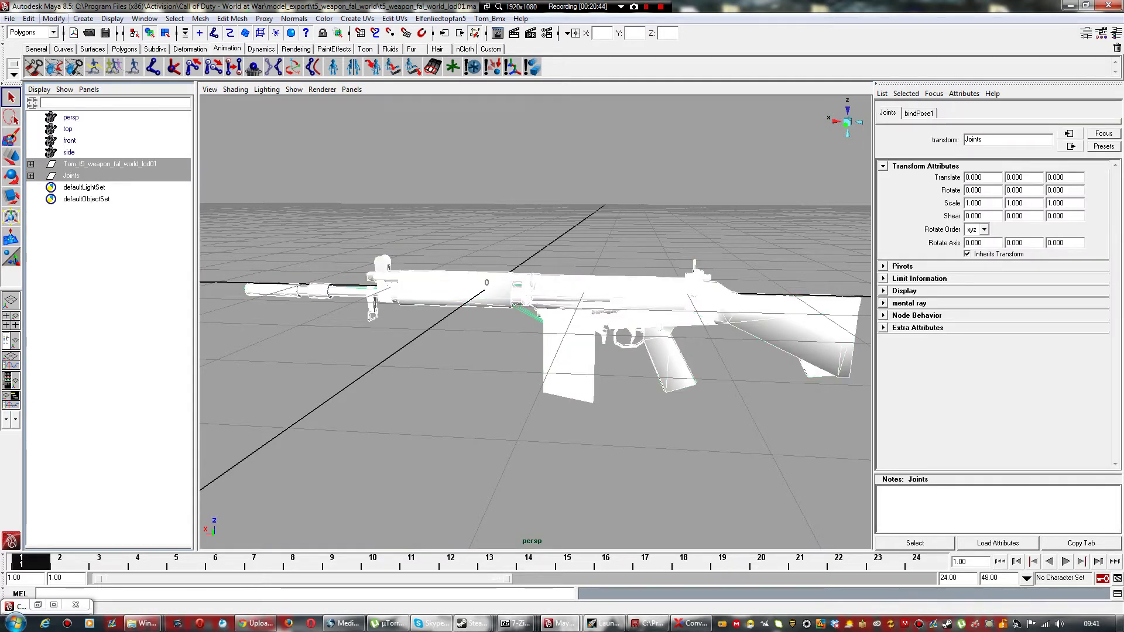
click(28, 18)
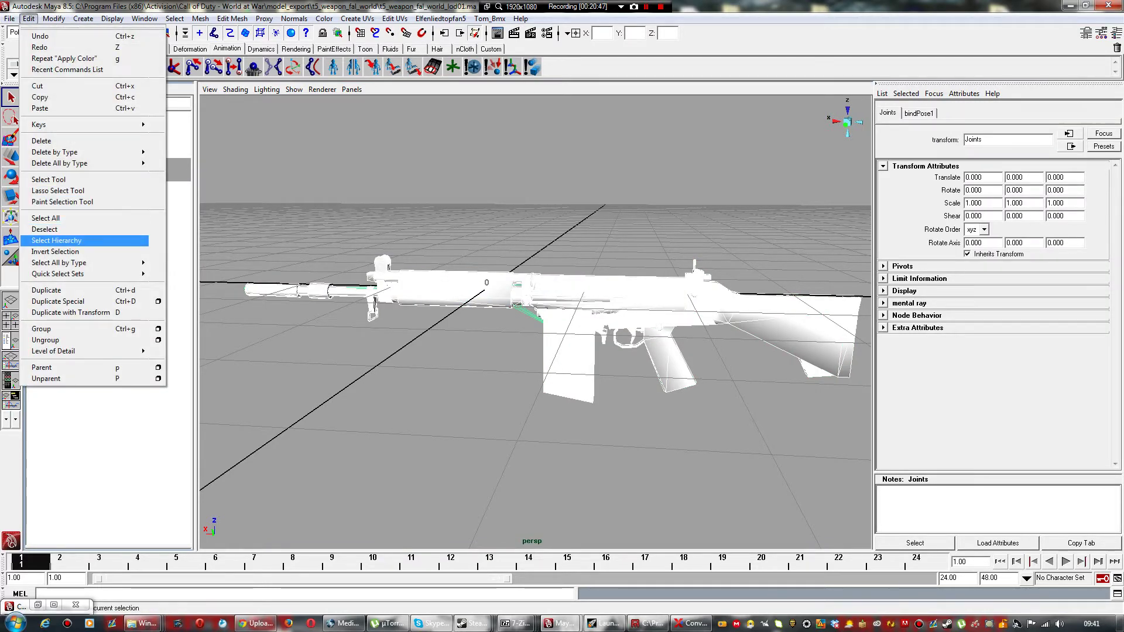
click(56, 240)
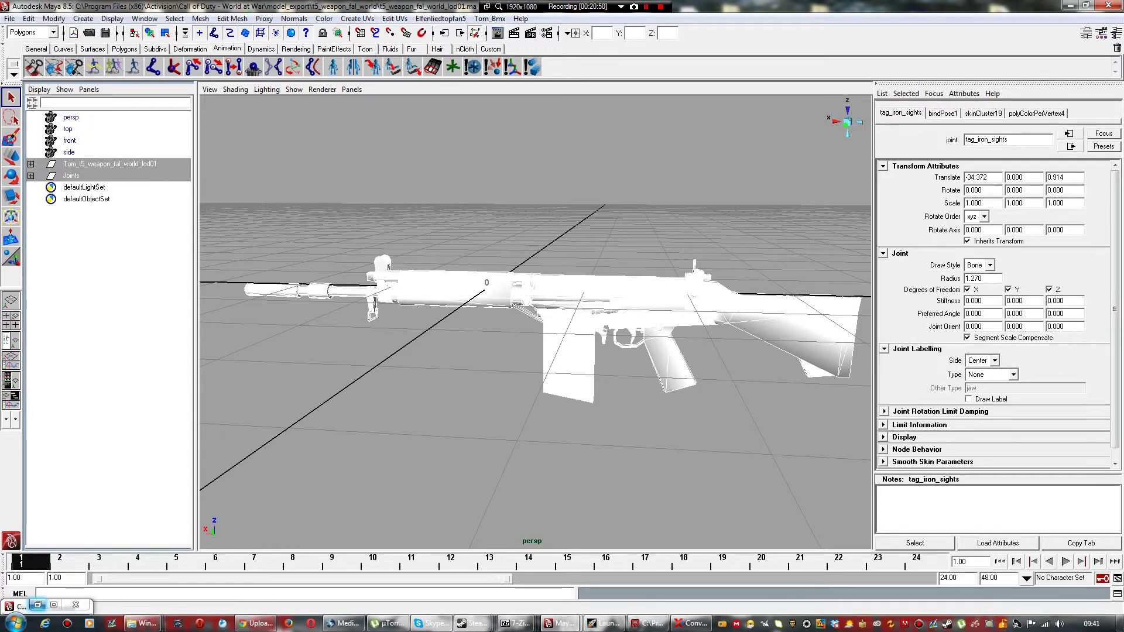
Step: Restore the COD Model Export window, assign the selected hierarchy to Entry1, and export that entry
click(38, 605)
click(626, 241)
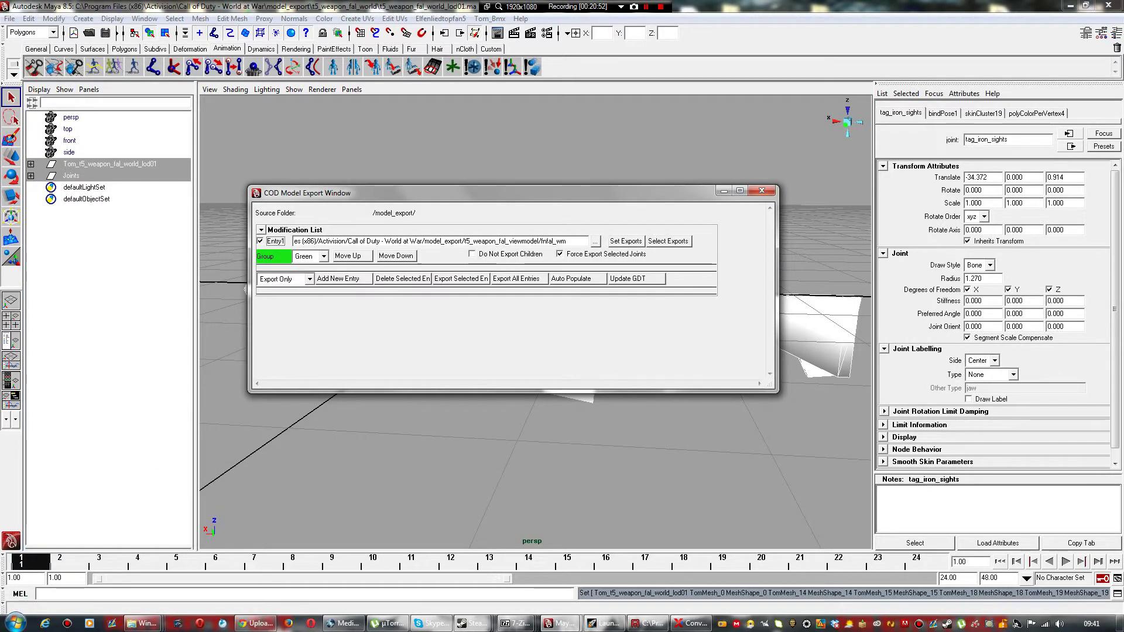
click(668, 241)
click(461, 279)
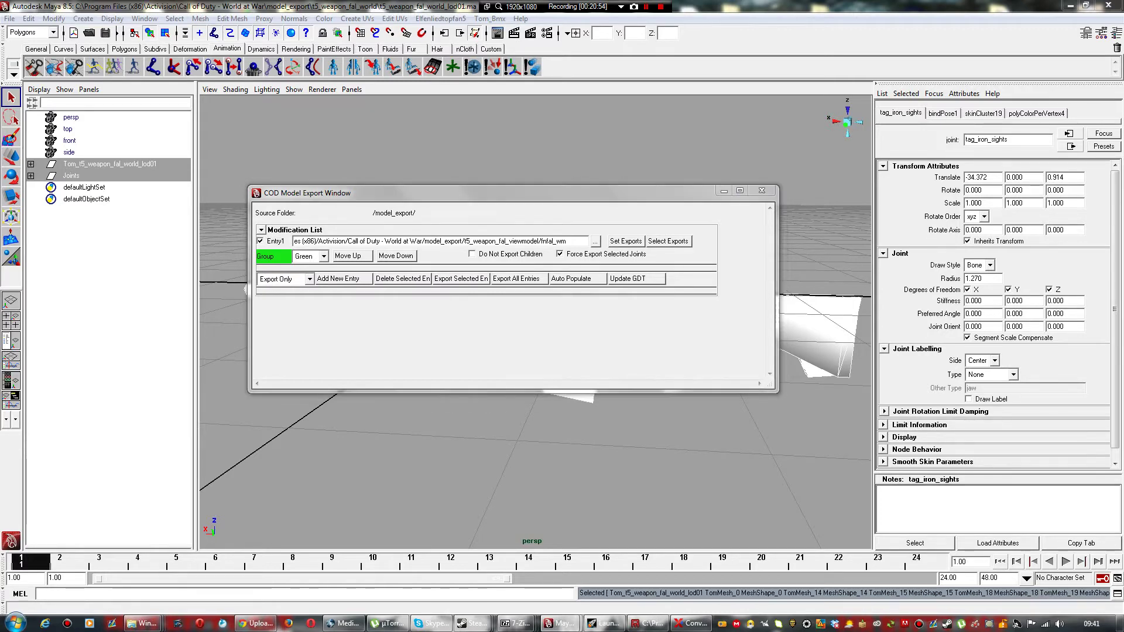
key(Return)
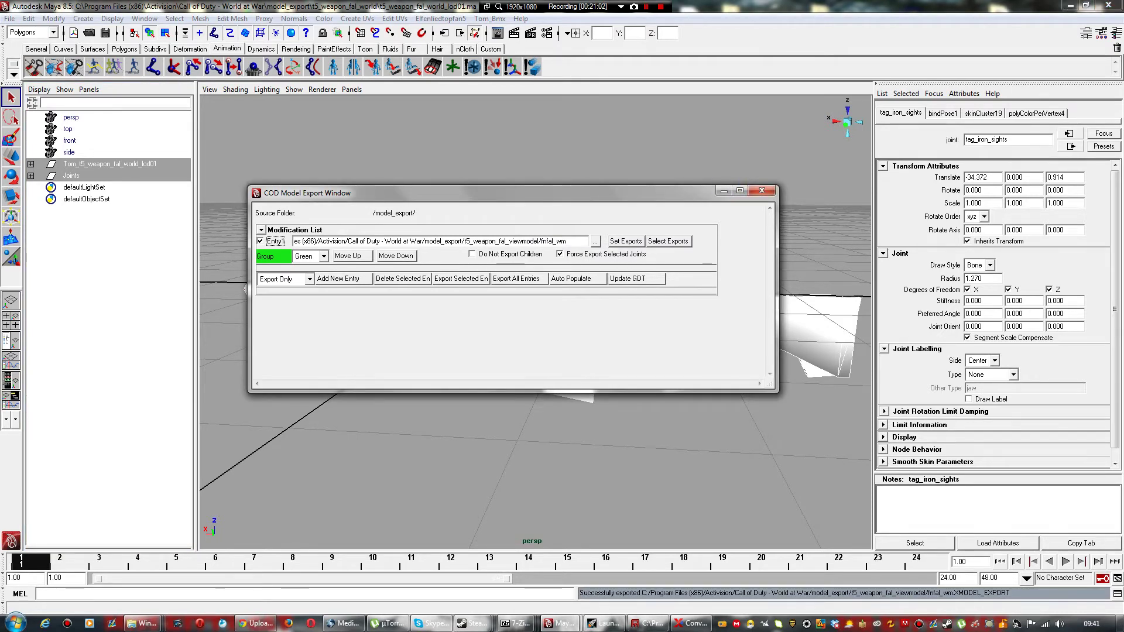
Step: Close the model export window and quit Maya, saving the changes to t5_weapon_fal_world_lod01.ma
click(762, 191)
click(755, 179)
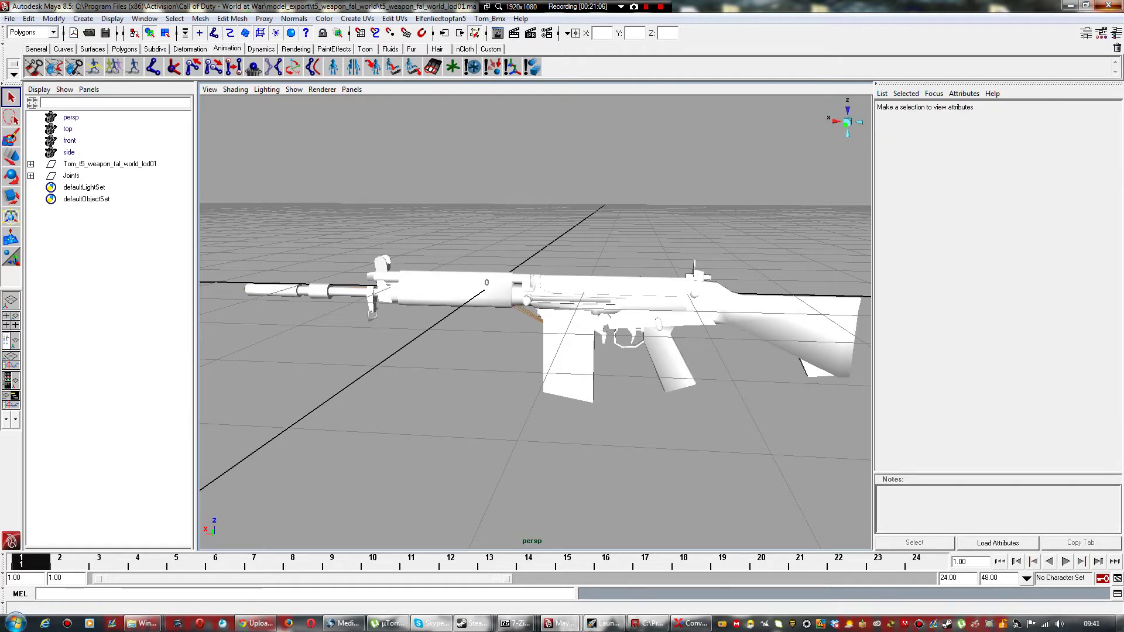
click(1108, 5)
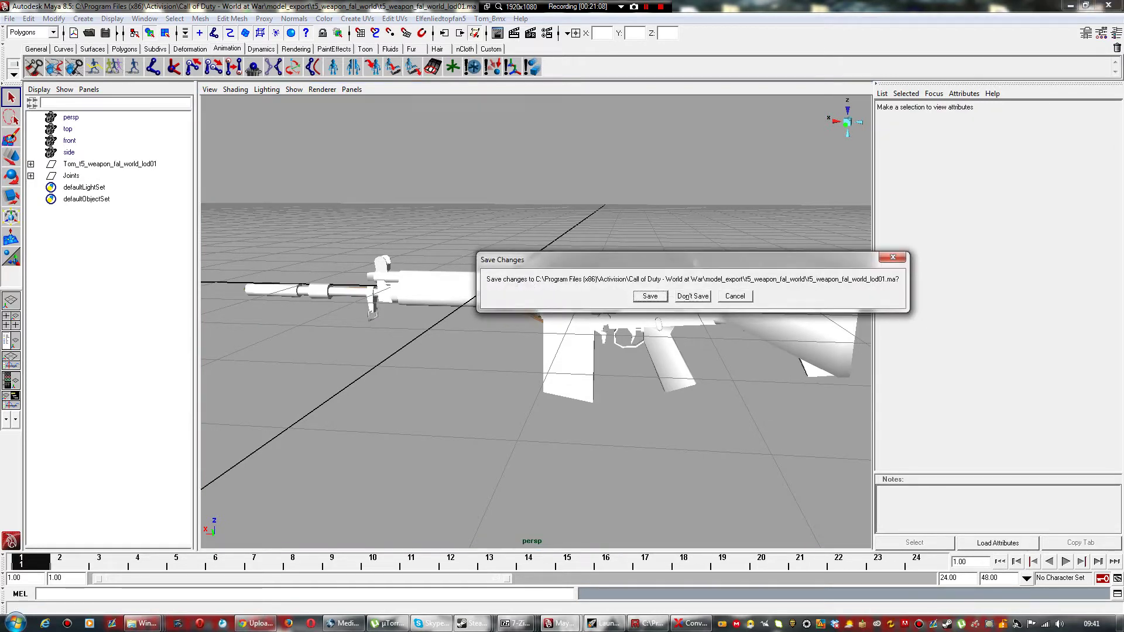
click(650, 296)
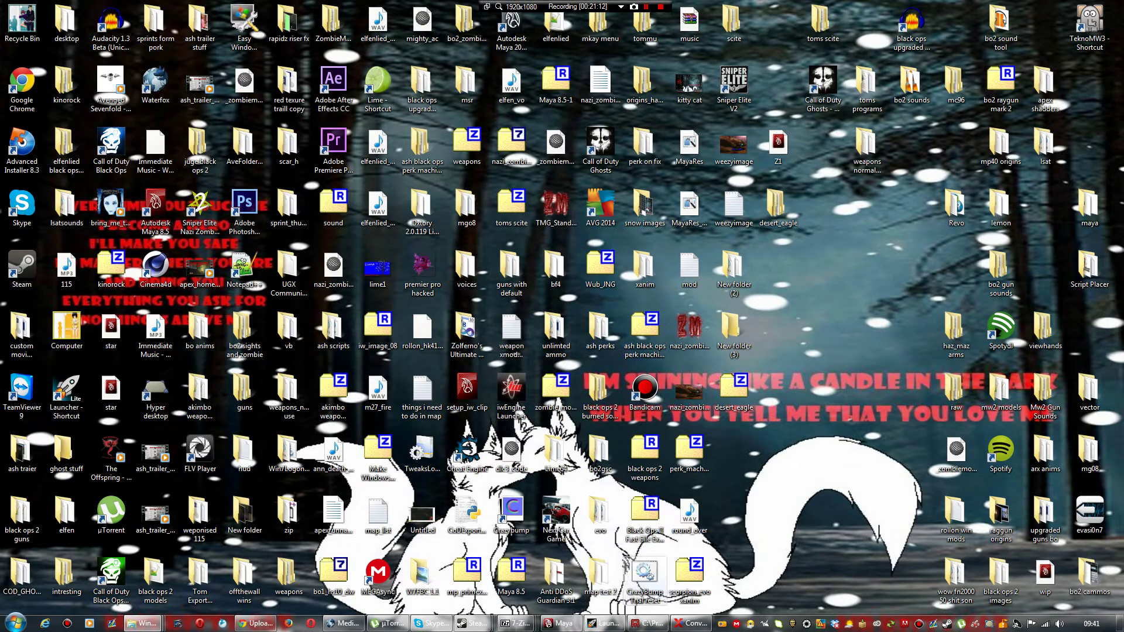
Step: Switch to the game data editor with desert_eagle.gdt open and create a new empty GDT
click(649, 624)
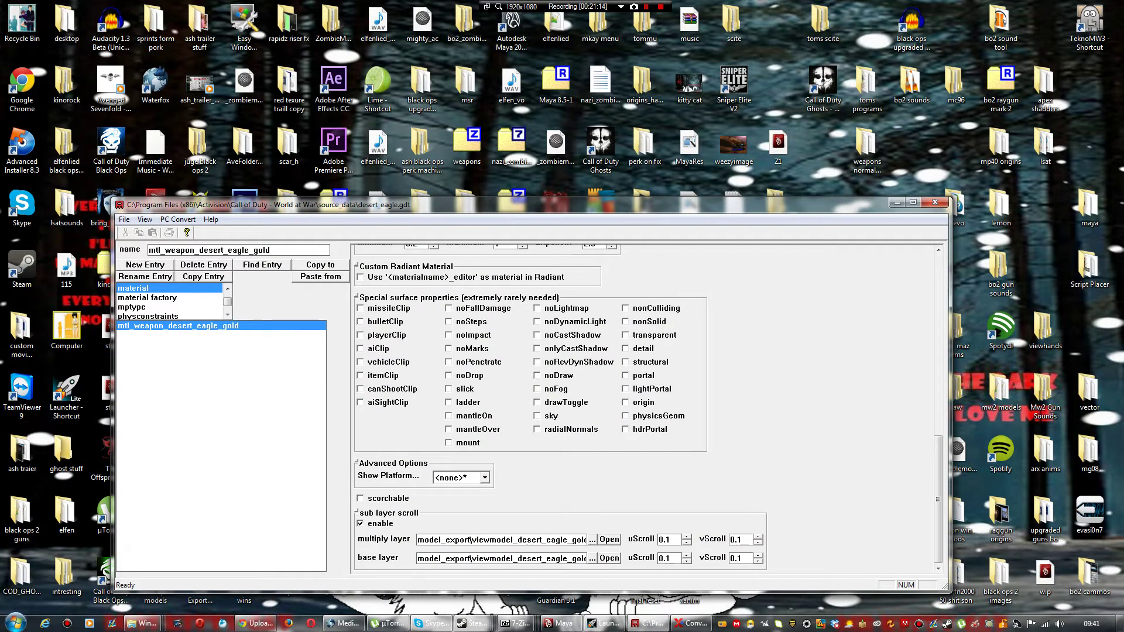
click(124, 219)
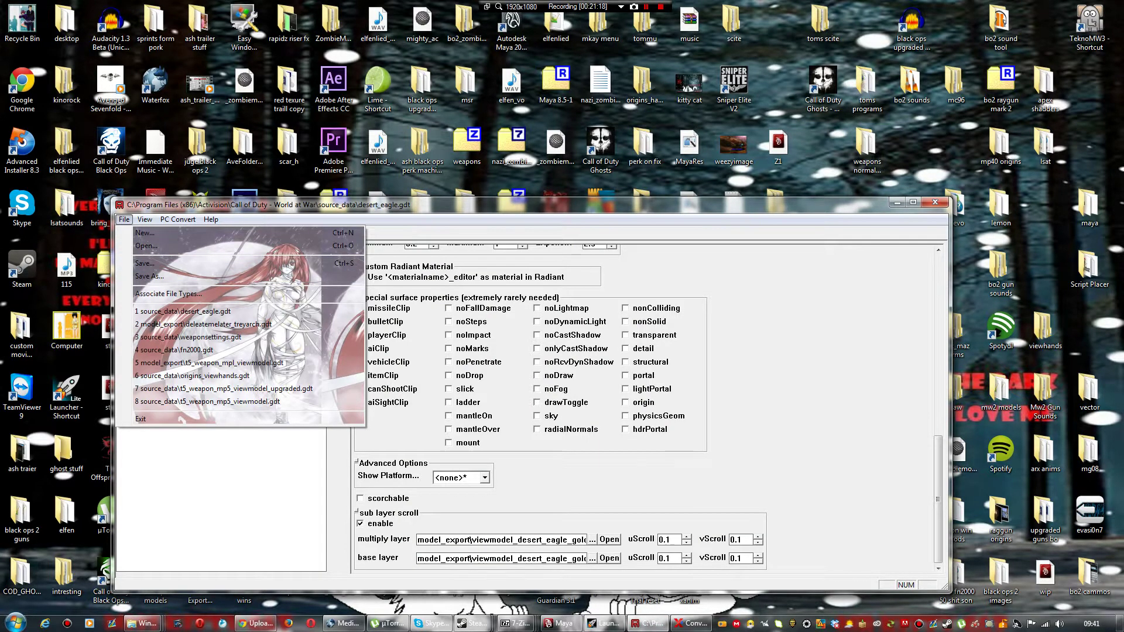
click(145, 233)
Step: Start saving the new GDT under a new name and browse to the source_data folder of Call of Duty - World at War
click(125, 219)
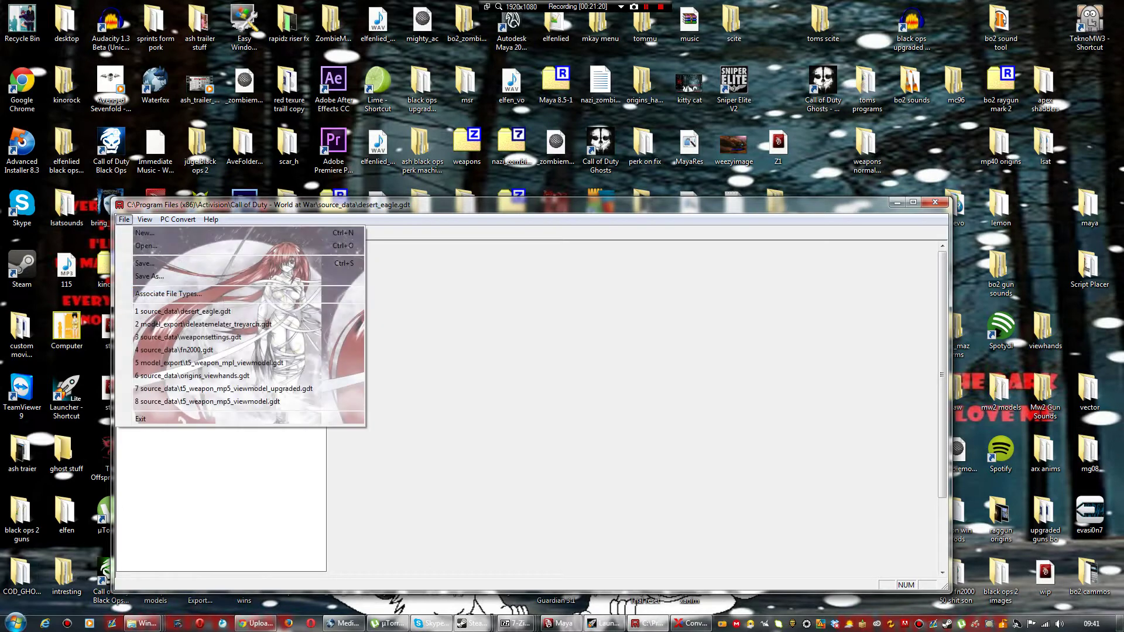
click(149, 277)
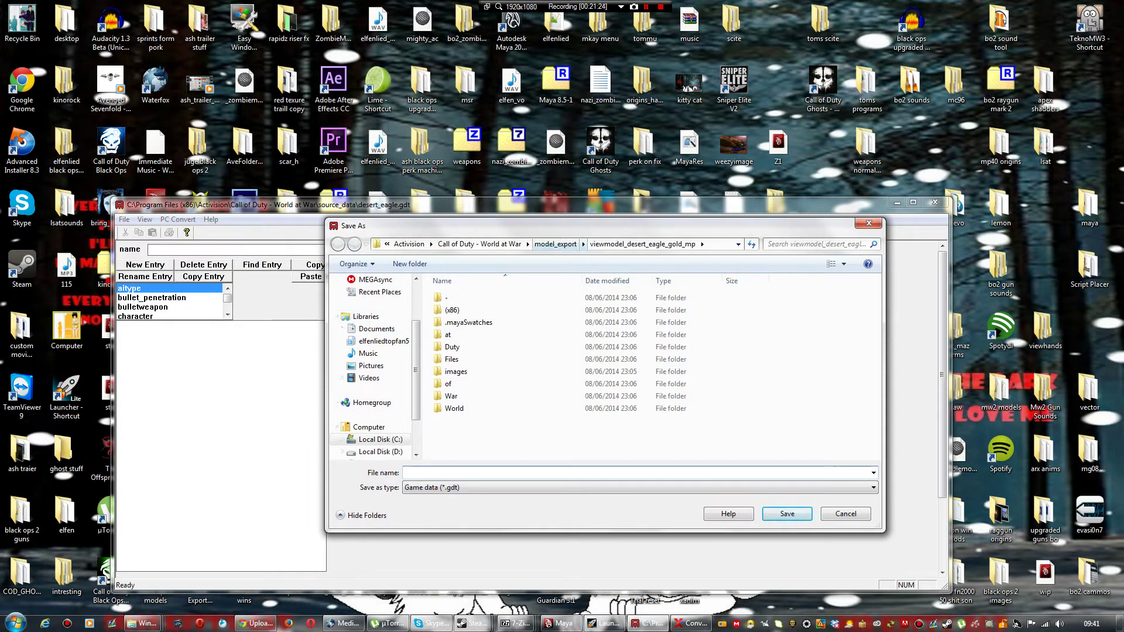
click(480, 244)
scroll(468, 369, down, 4)
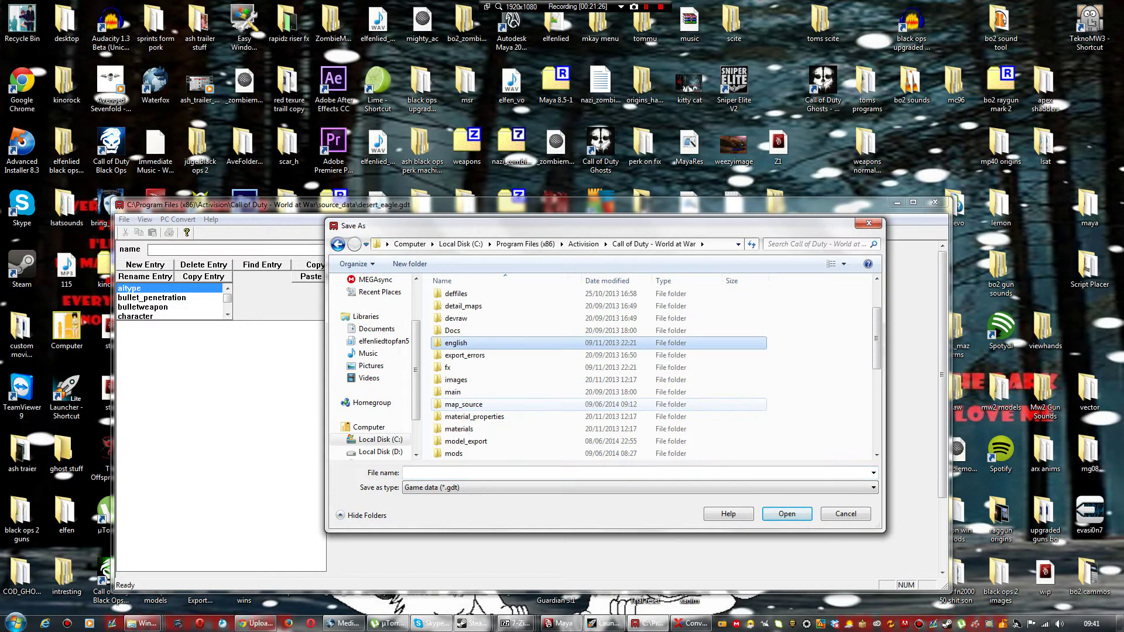
double_click(466, 356)
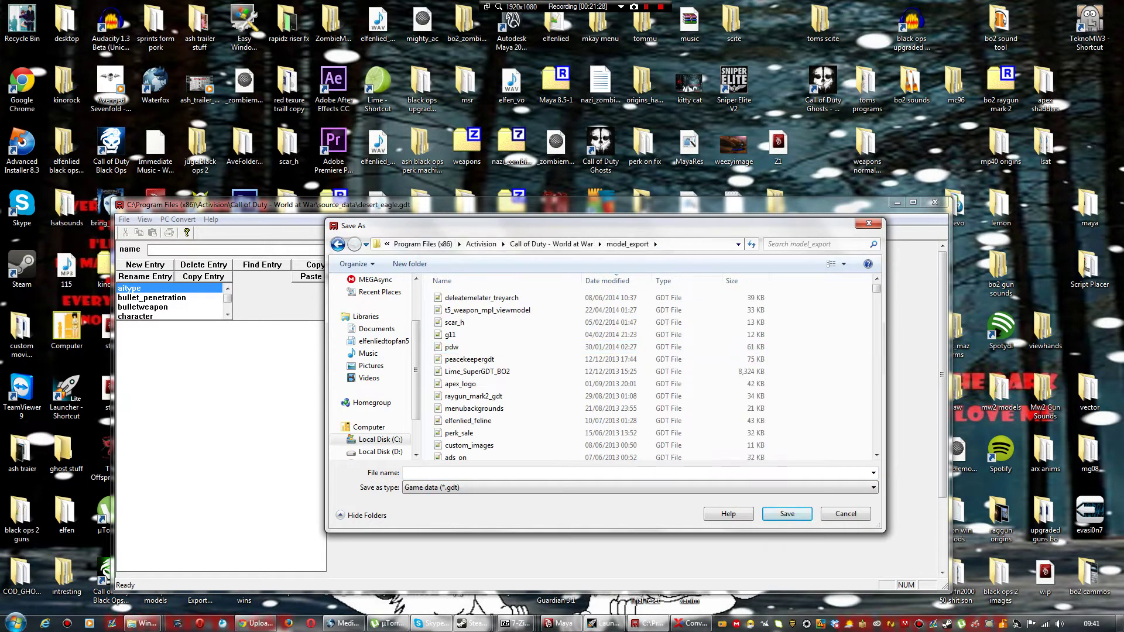
click(338, 245)
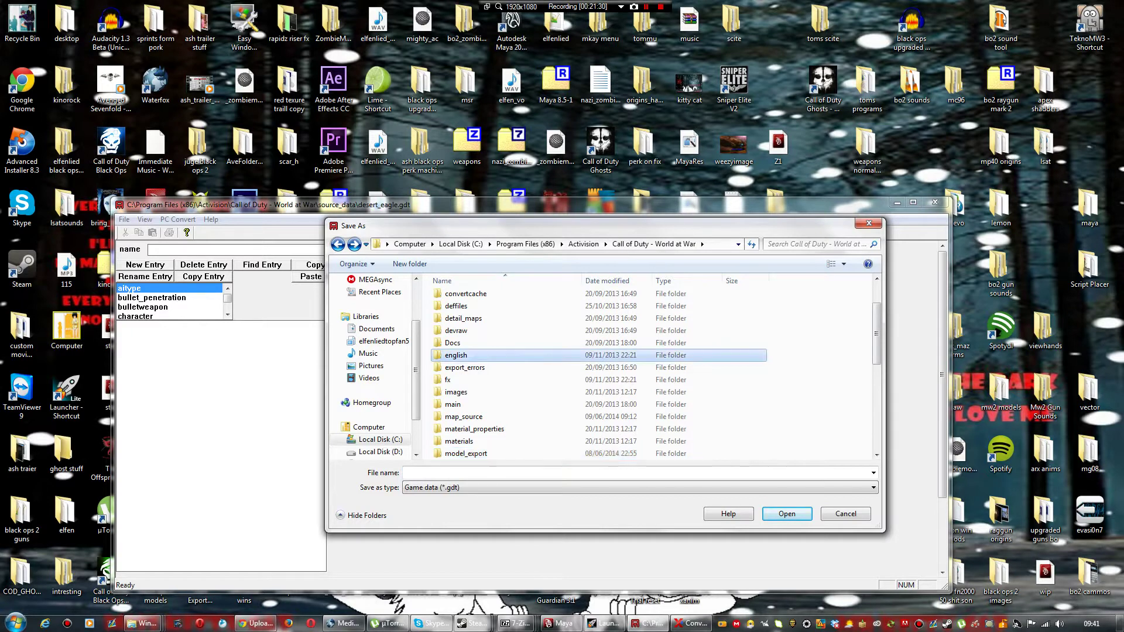
scroll(466, 355, down, 4)
scroll(466, 381, down, 1)
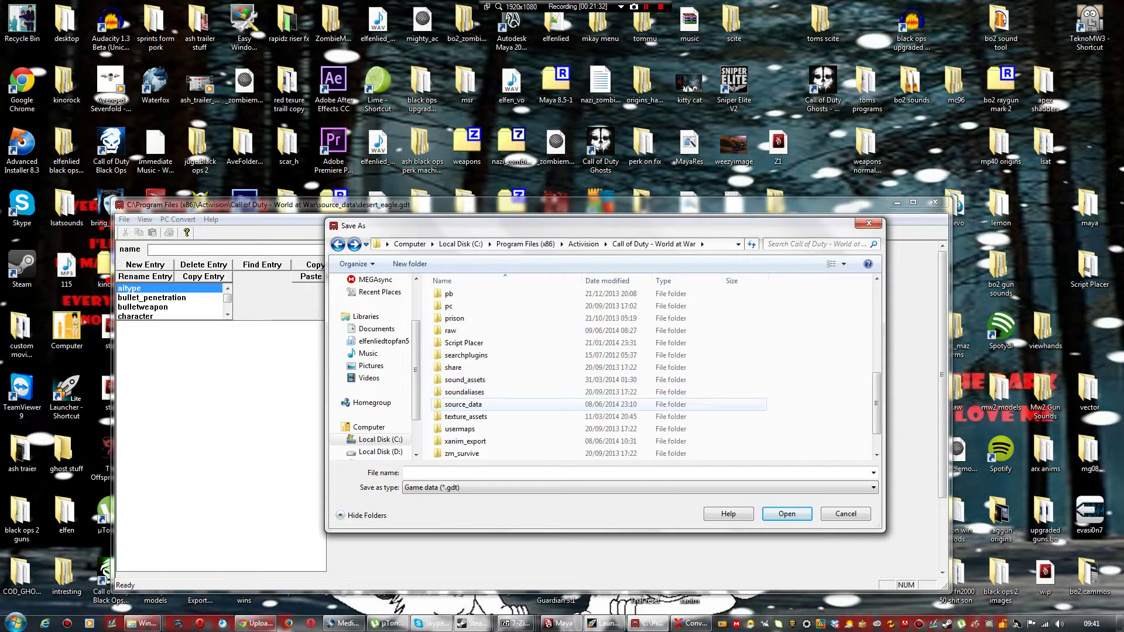
double_click(462, 398)
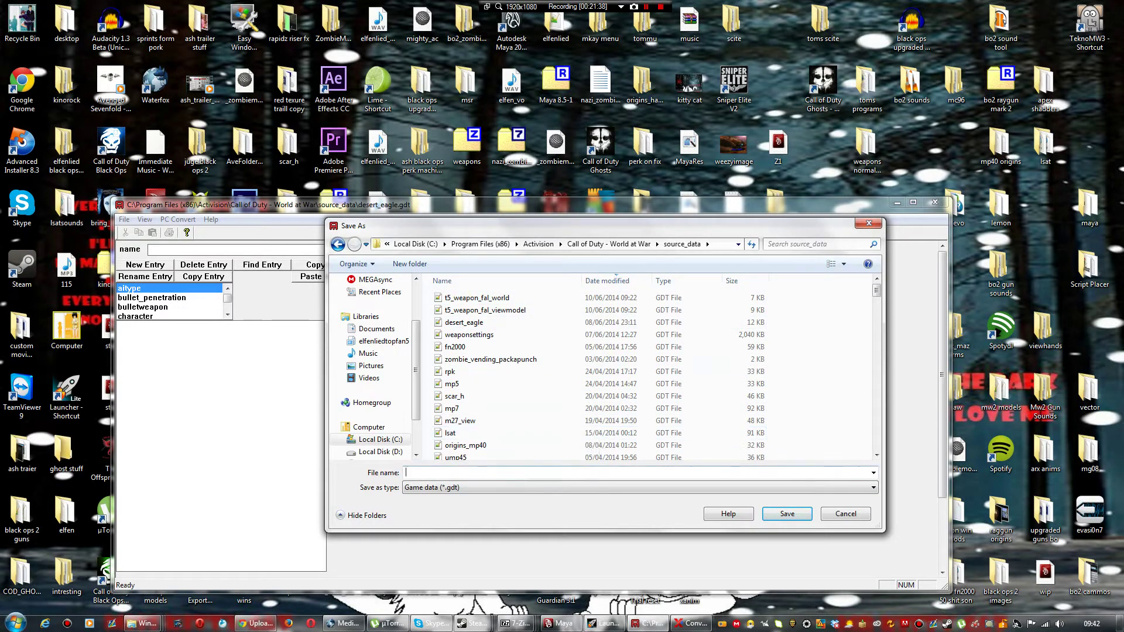
Step: Name the game data file fnfal_elfen and save it
text(fn)
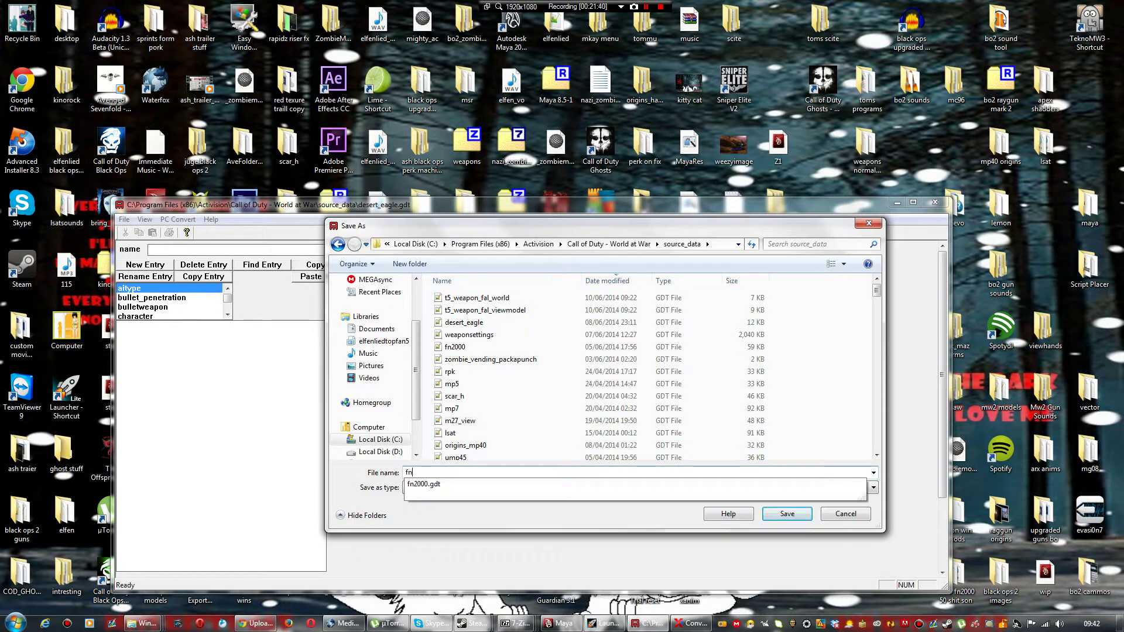
text(fal_)
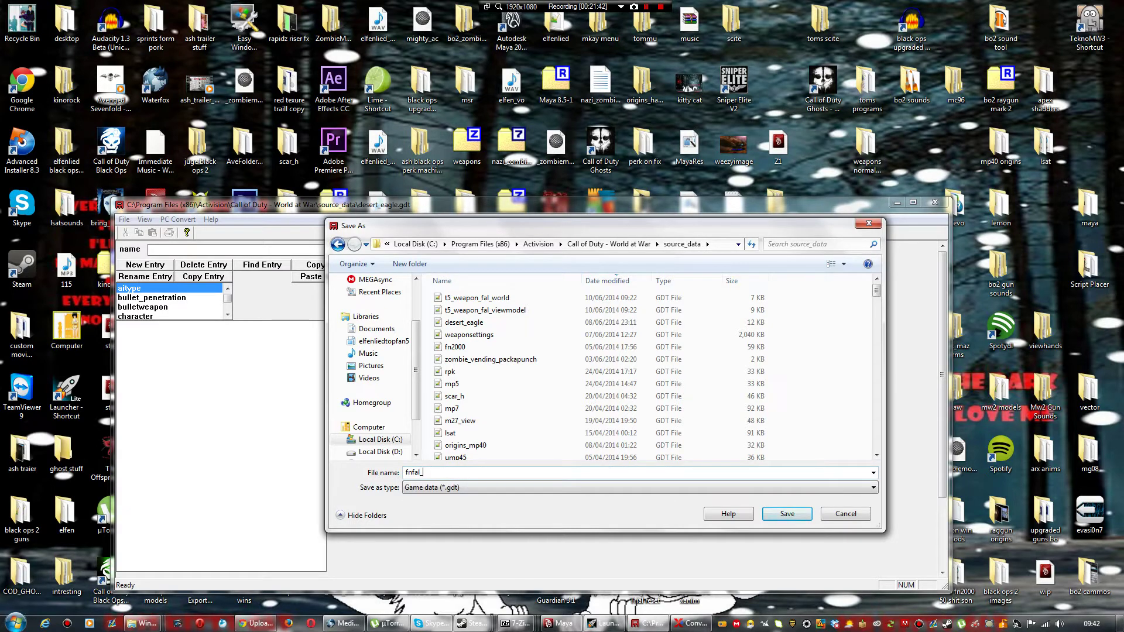
key(BackSpace)
text(_elfen)
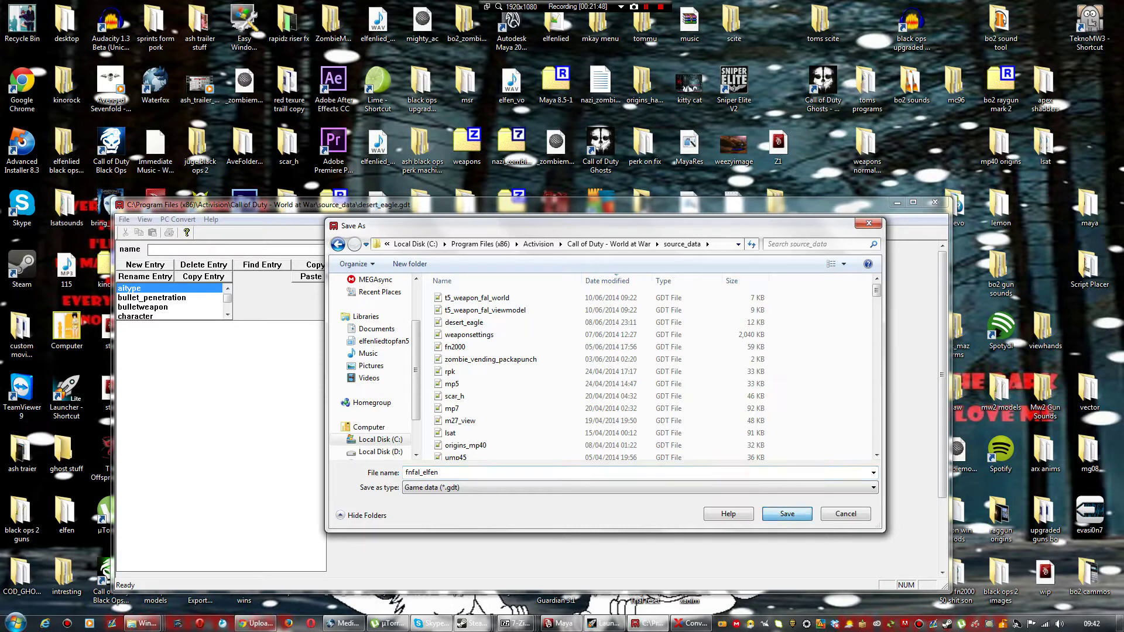
key(Return)
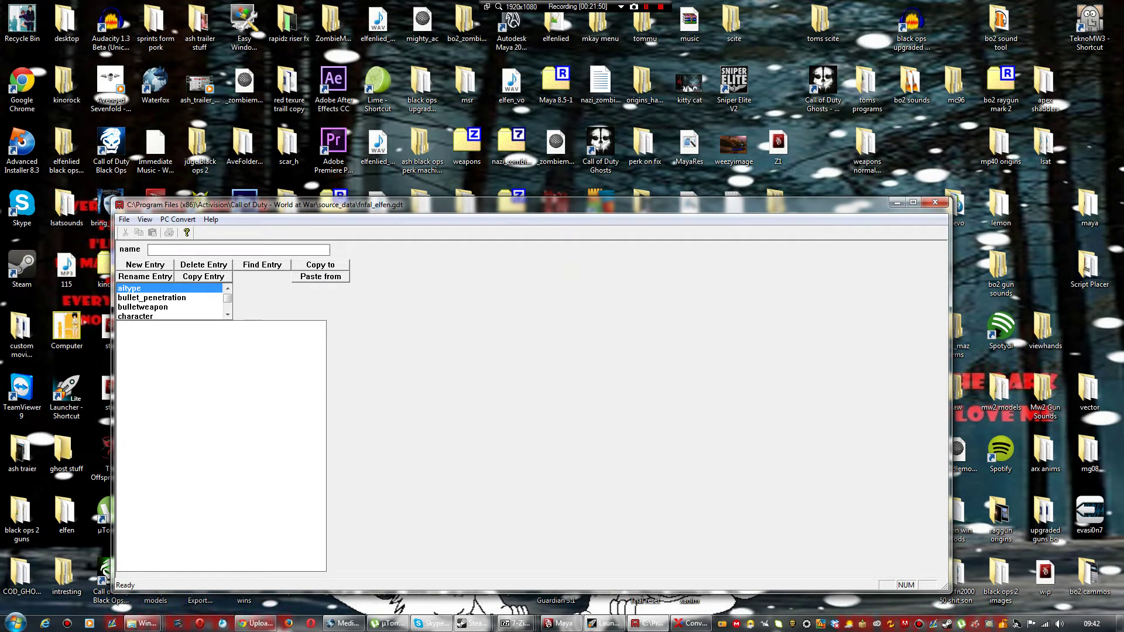
Step: Create a new material entry named mtl_fnfal_non_upgraded in the game data file
scroll(227, 314, down, 4)
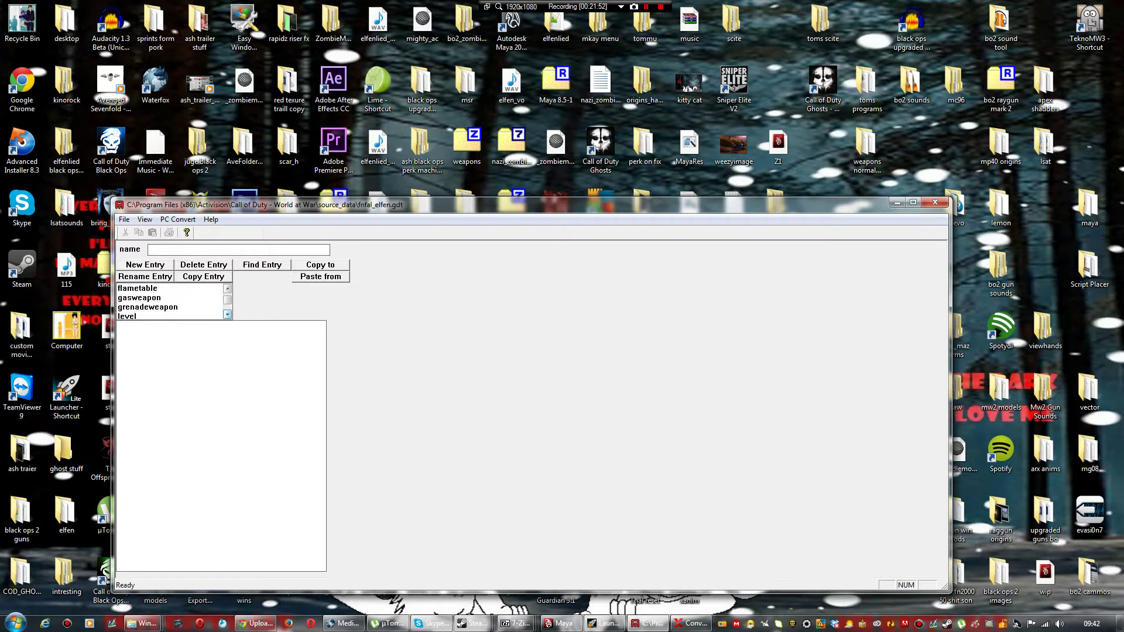
click(227, 315)
click(227, 315)
click(141, 307)
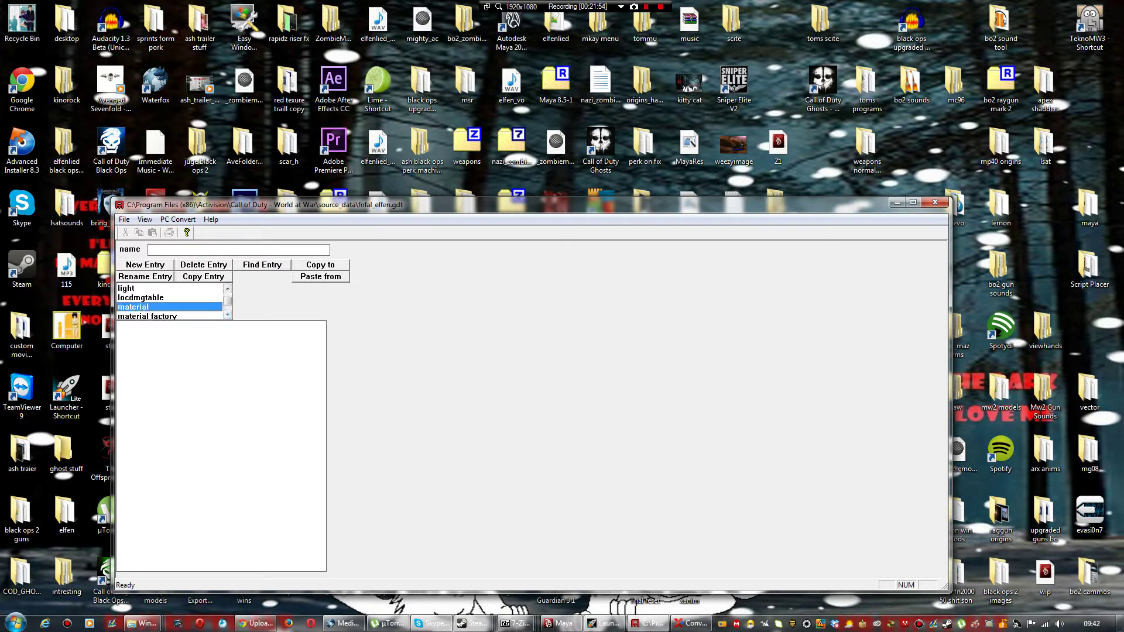
click(145, 264)
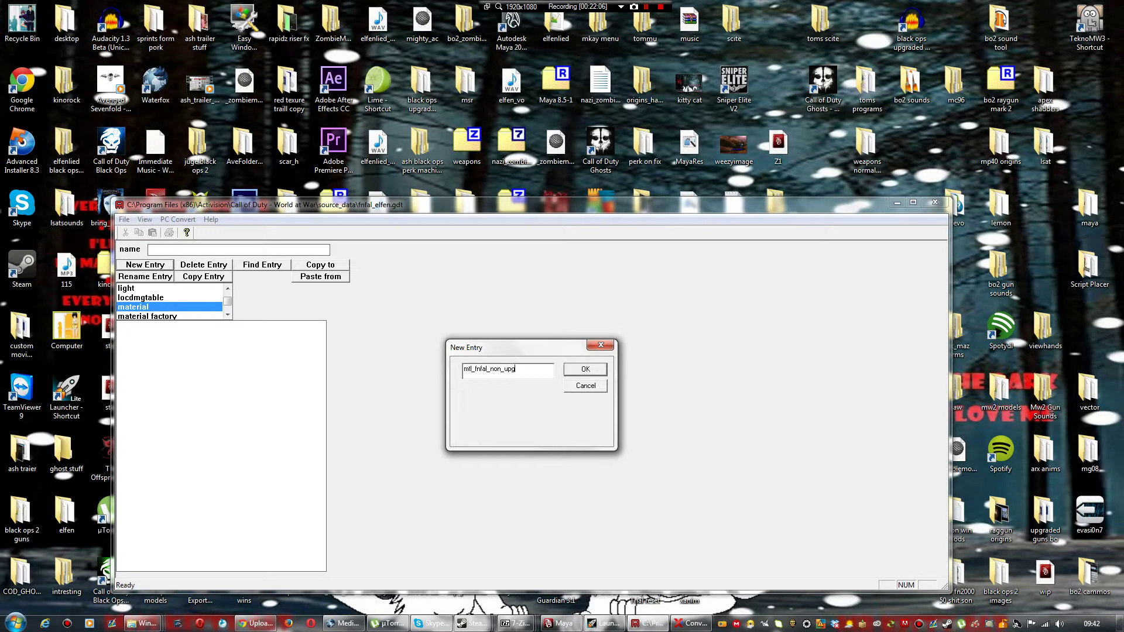
key(Return)
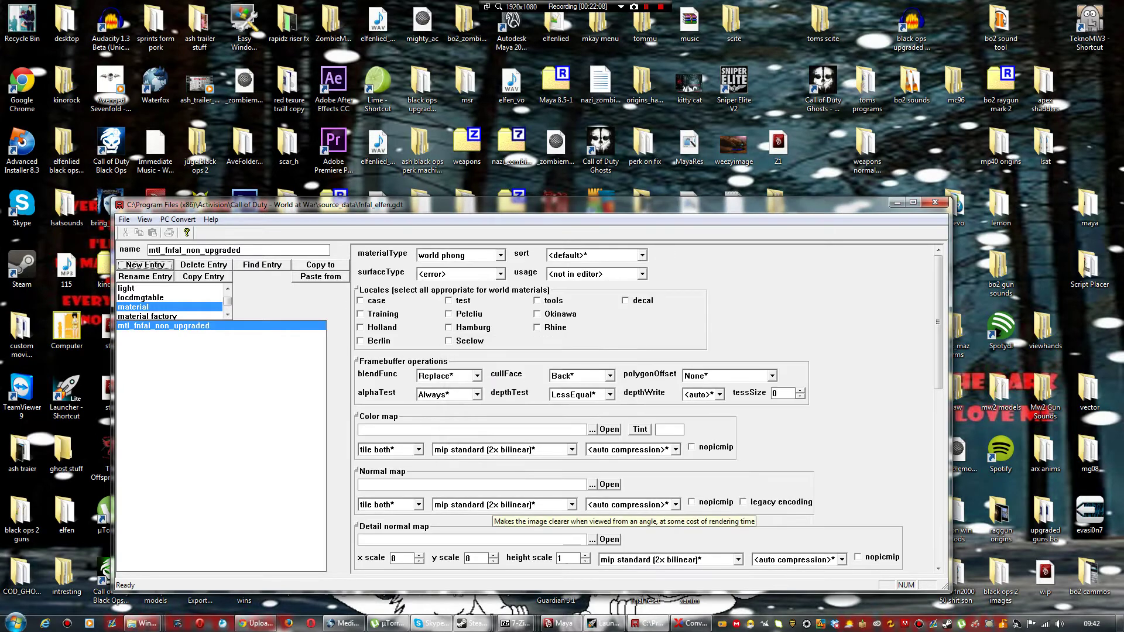
Step: Set the material's type to model phong and its surface type to metal
click(500, 255)
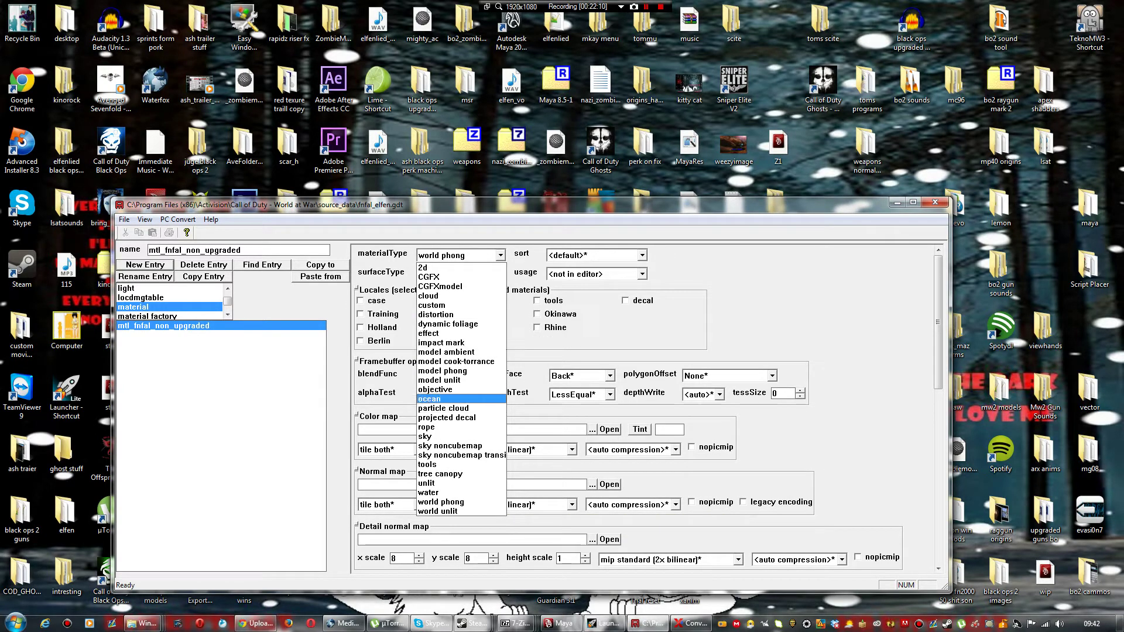
click(445, 370)
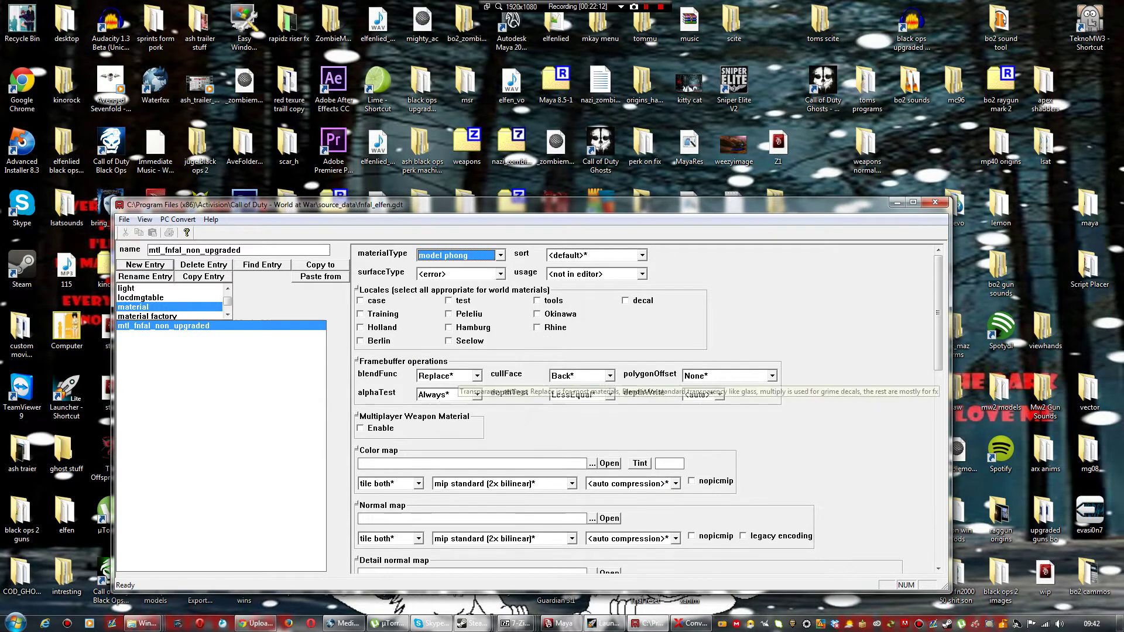
click(500, 274)
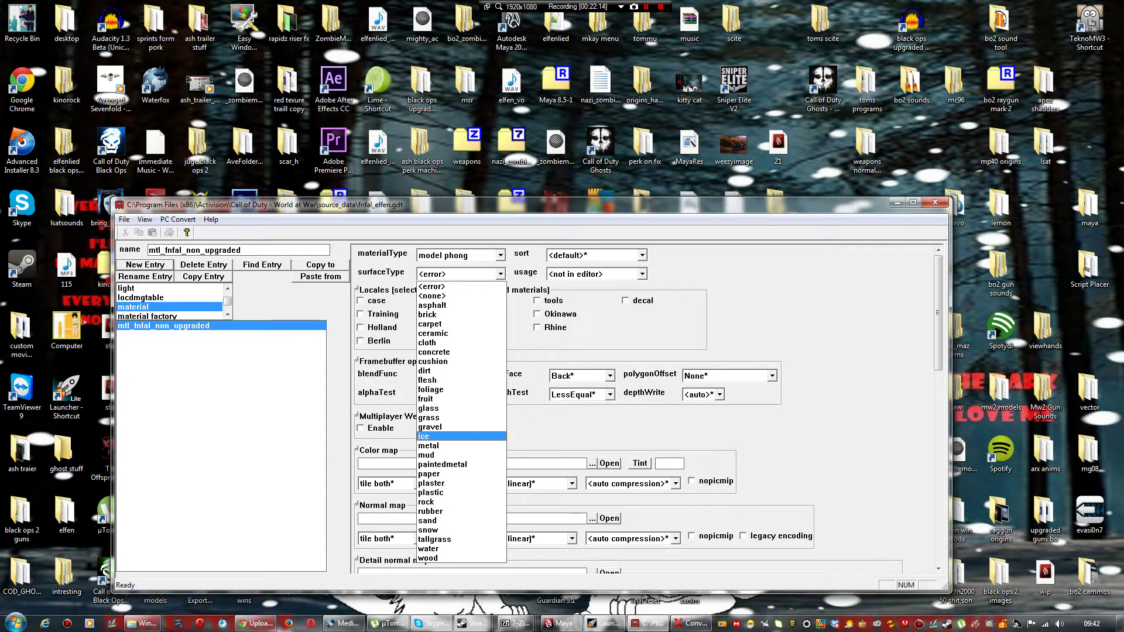
click(433, 445)
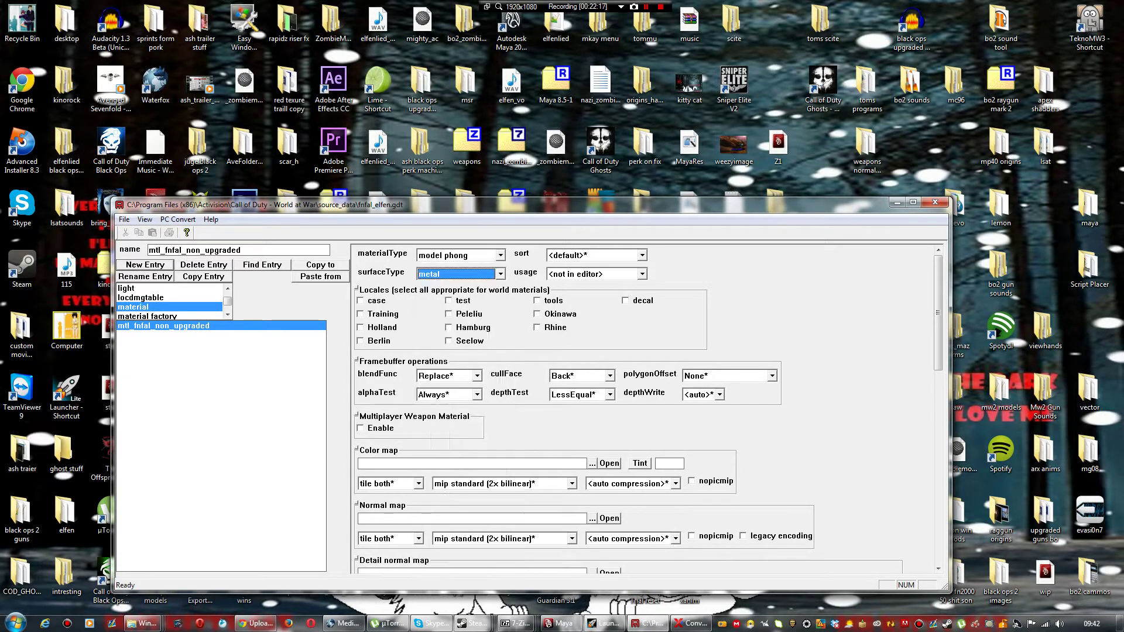
Step: Start choosing the material's color map and browse to the images folder in model_export\t5_weapon_fal_viewmodel
drag(938, 313, 938, 325)
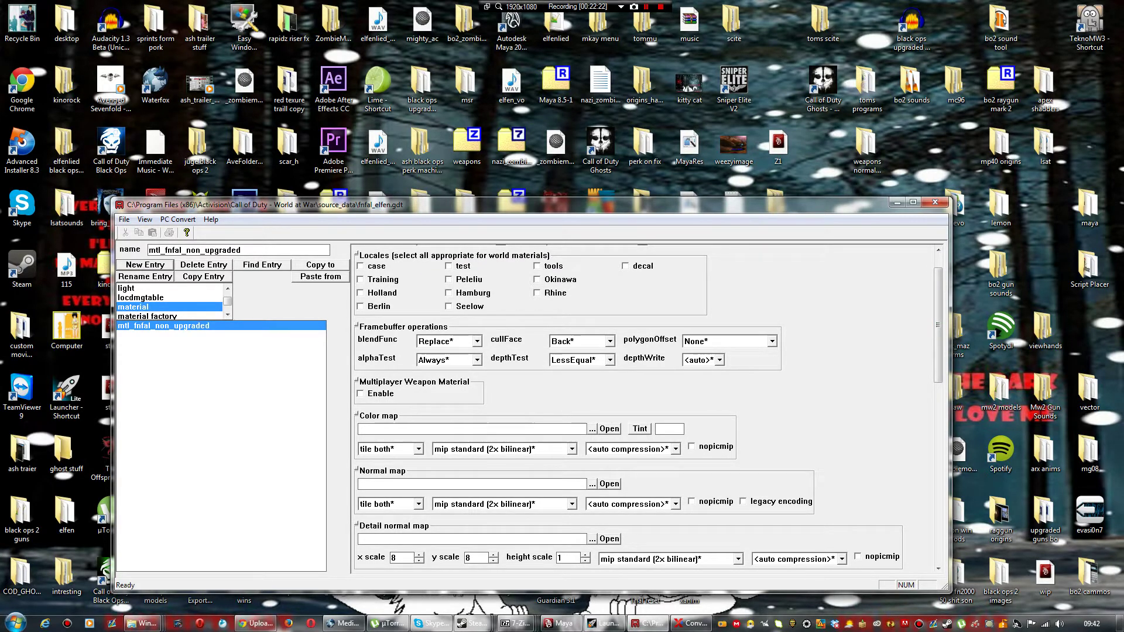
click(592, 428)
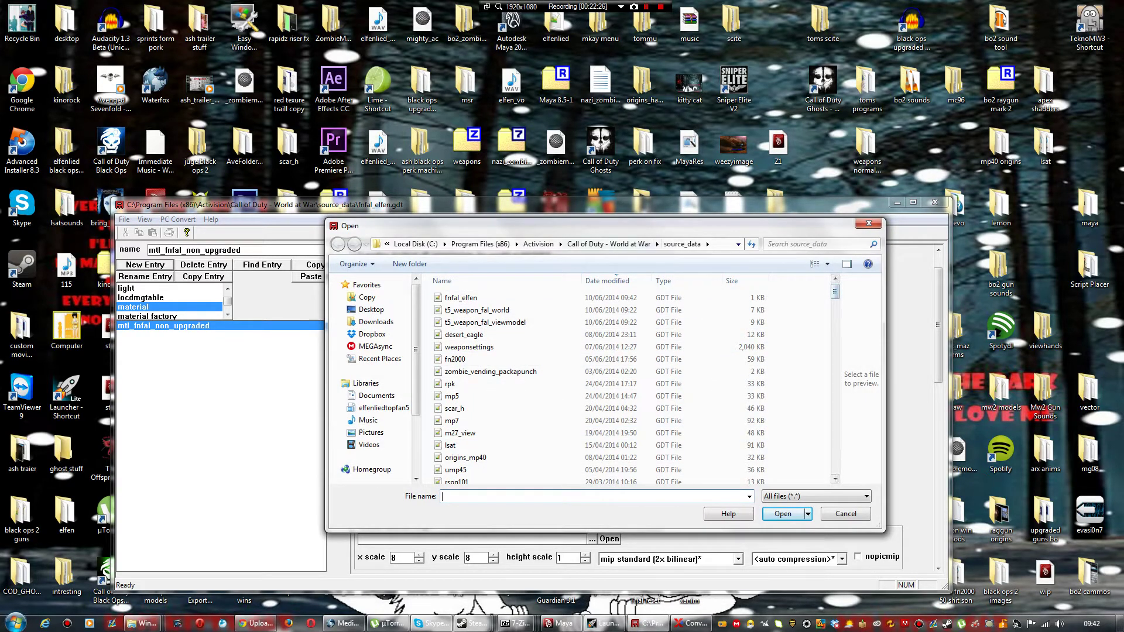
click(609, 245)
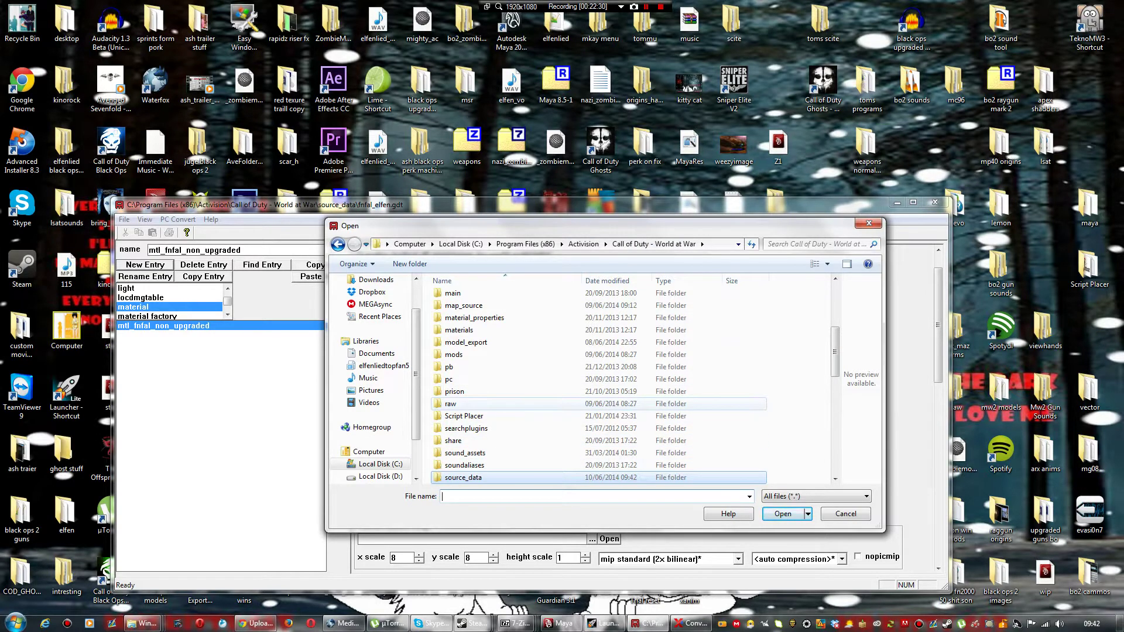
double_click(486, 343)
scroll(486, 404, down, 2)
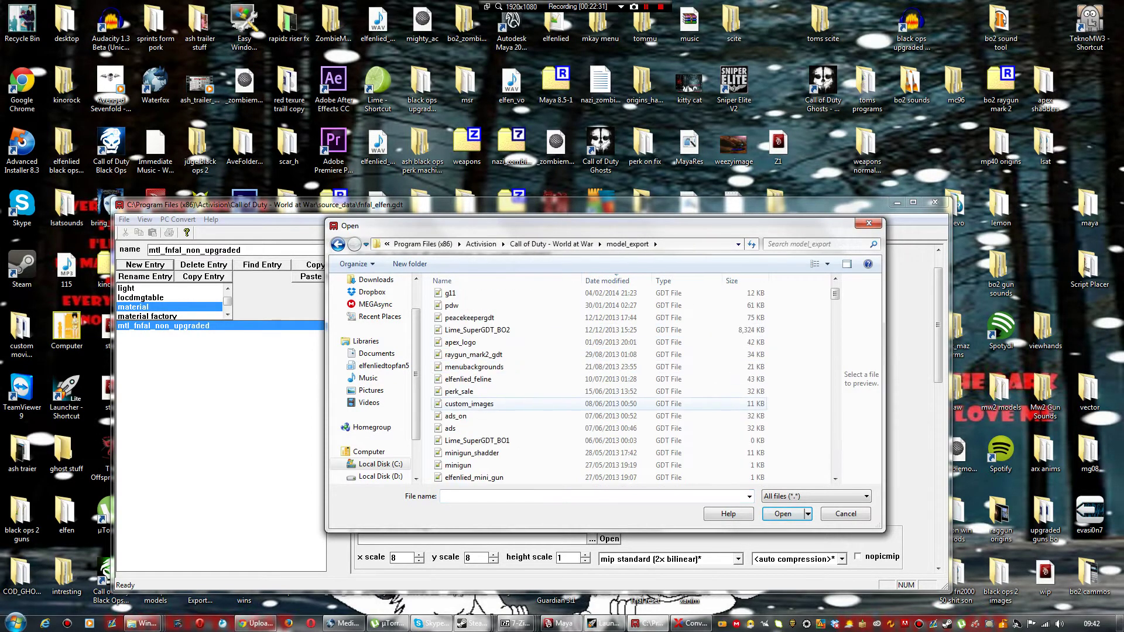
scroll(468, 404, down, 8)
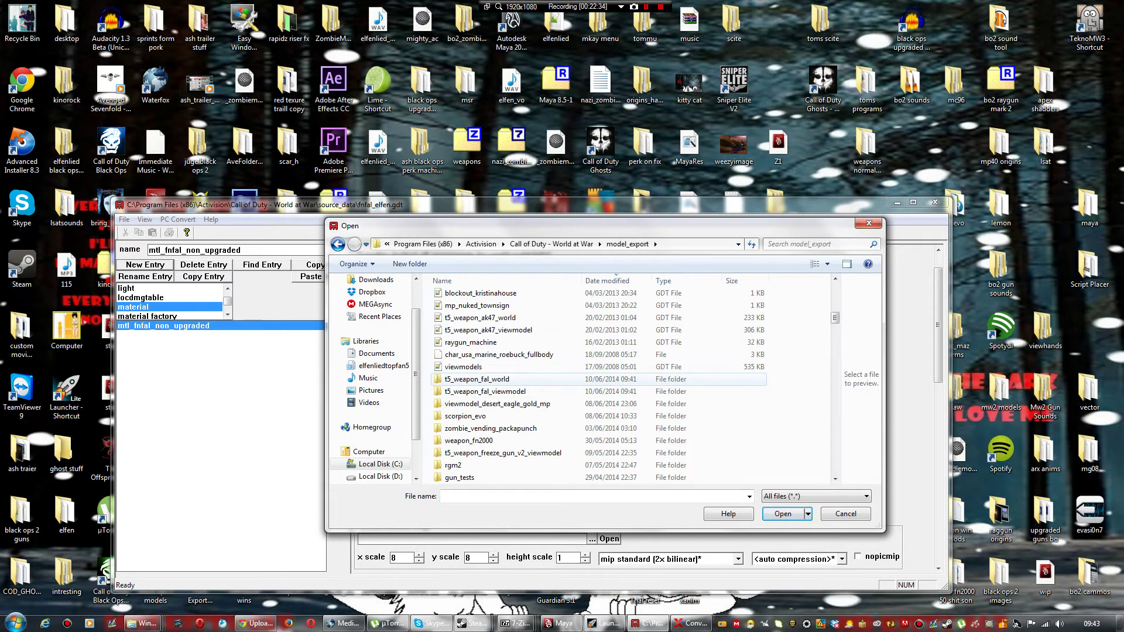
double_click(477, 378)
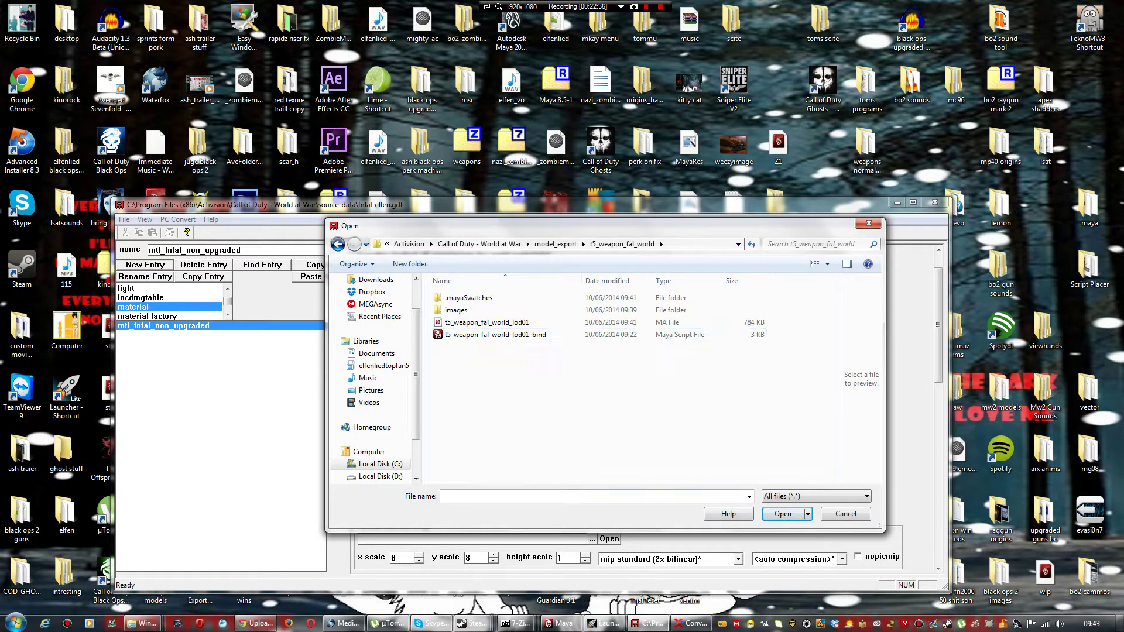
key(BackSpace)
scroll(477, 429, down, 1)
double_click(478, 453)
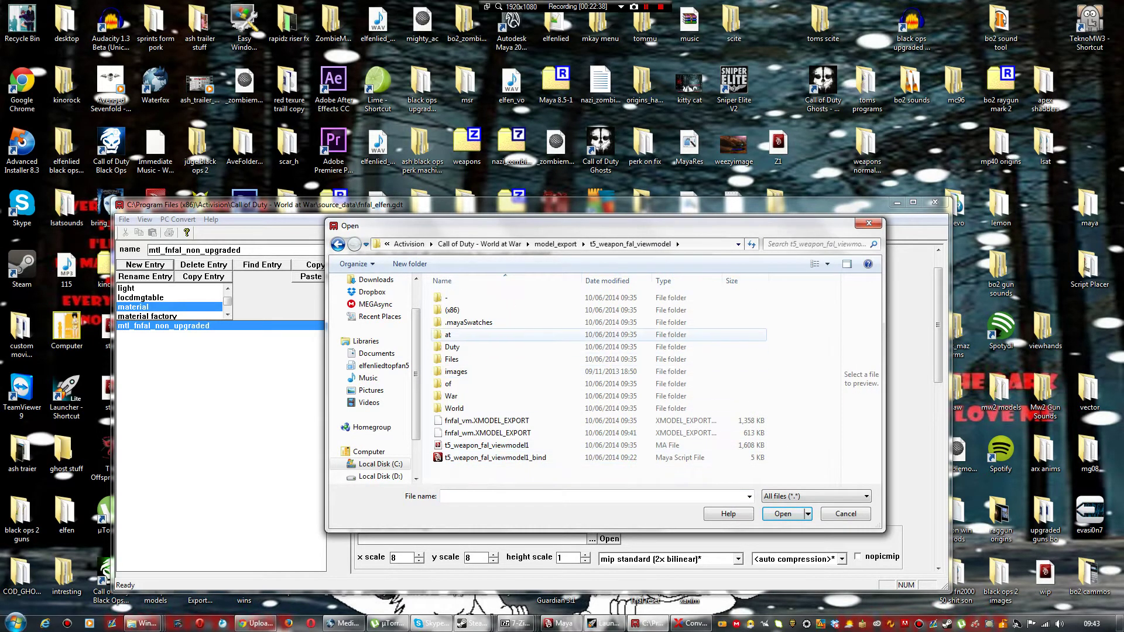
double_click(456, 372)
Step: Show the image files as small icons and load _-gt5_weapon_fal_c as the color map
scroll(595, 351, down, 1)
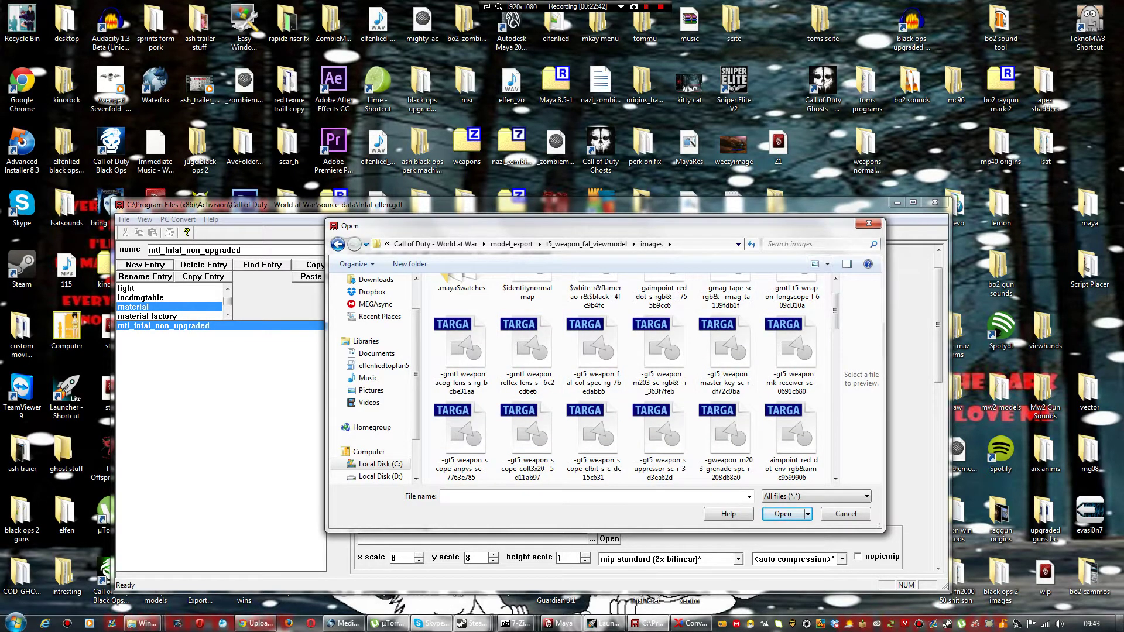
click(827, 264)
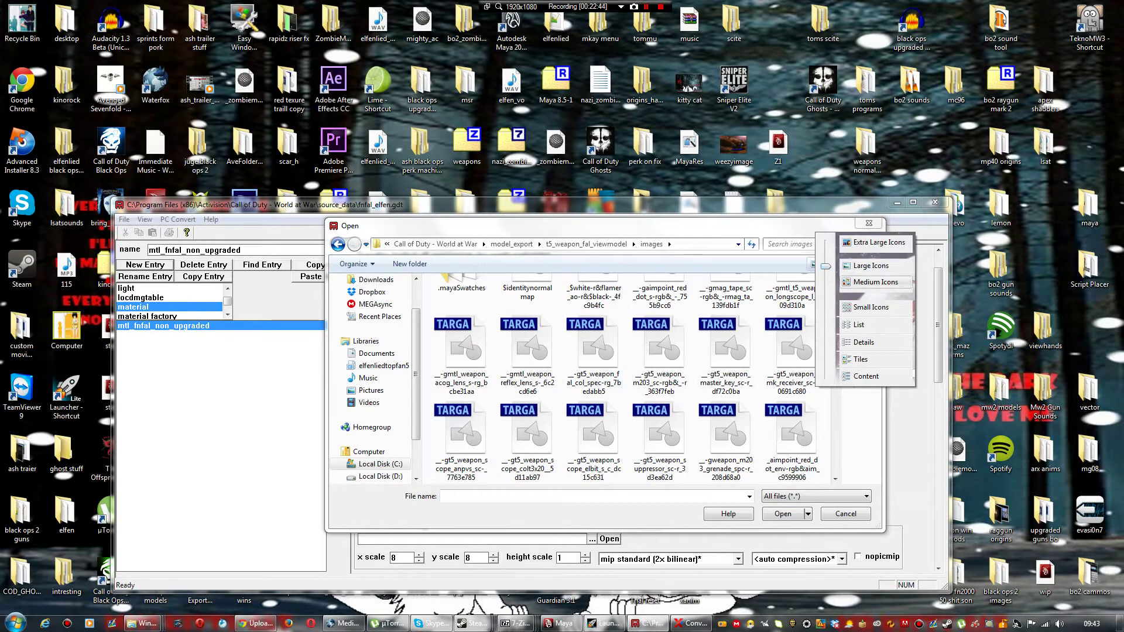
click(872, 307)
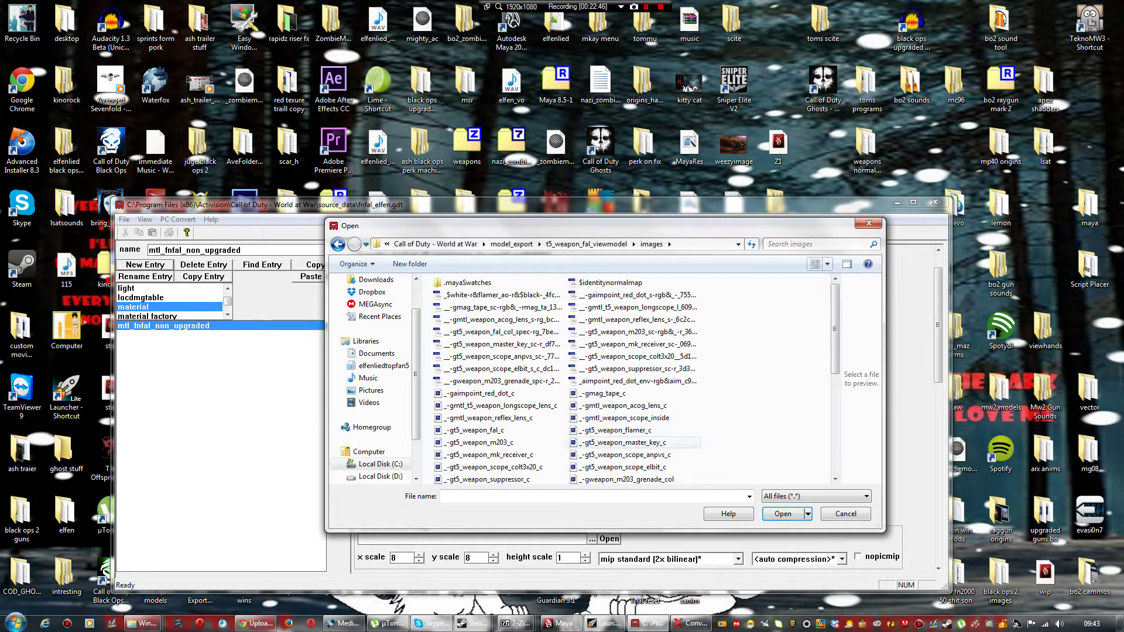
click(476, 430)
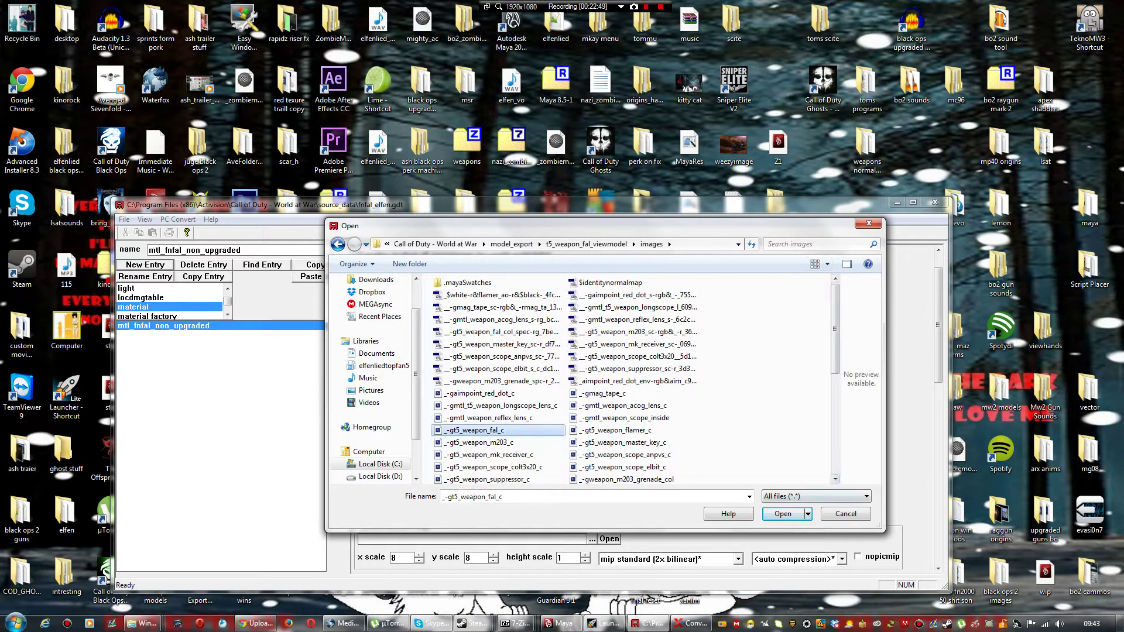
click(783, 514)
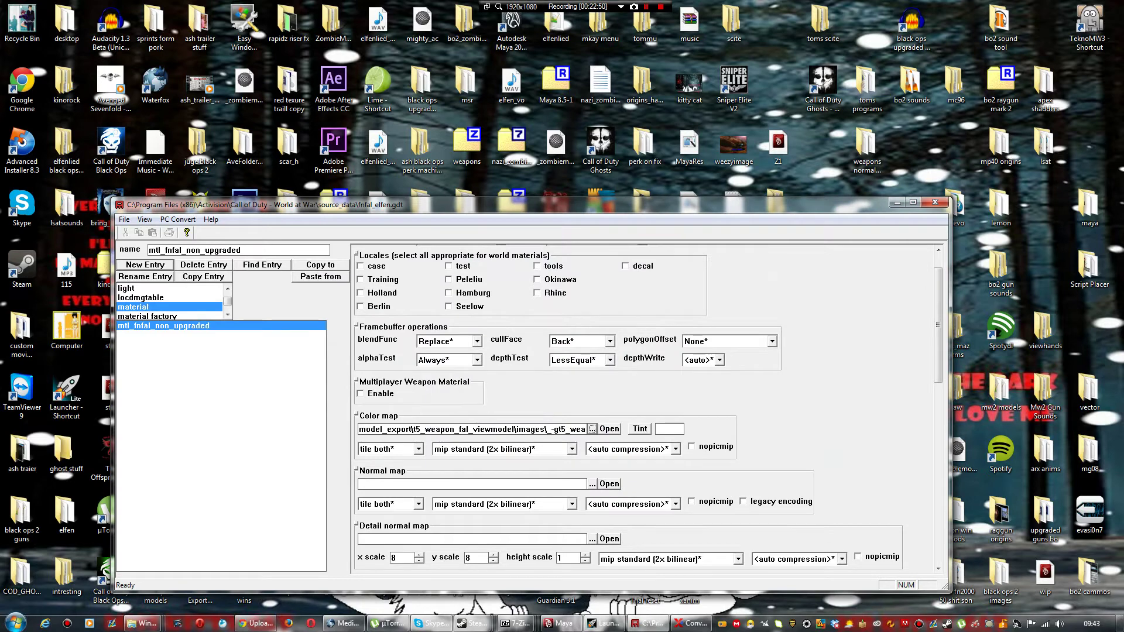
Step: Run the PC conversion of the mtl_fnfal_non_upgraded material twice, dismissing the console after each run
click(178, 219)
click(202, 232)
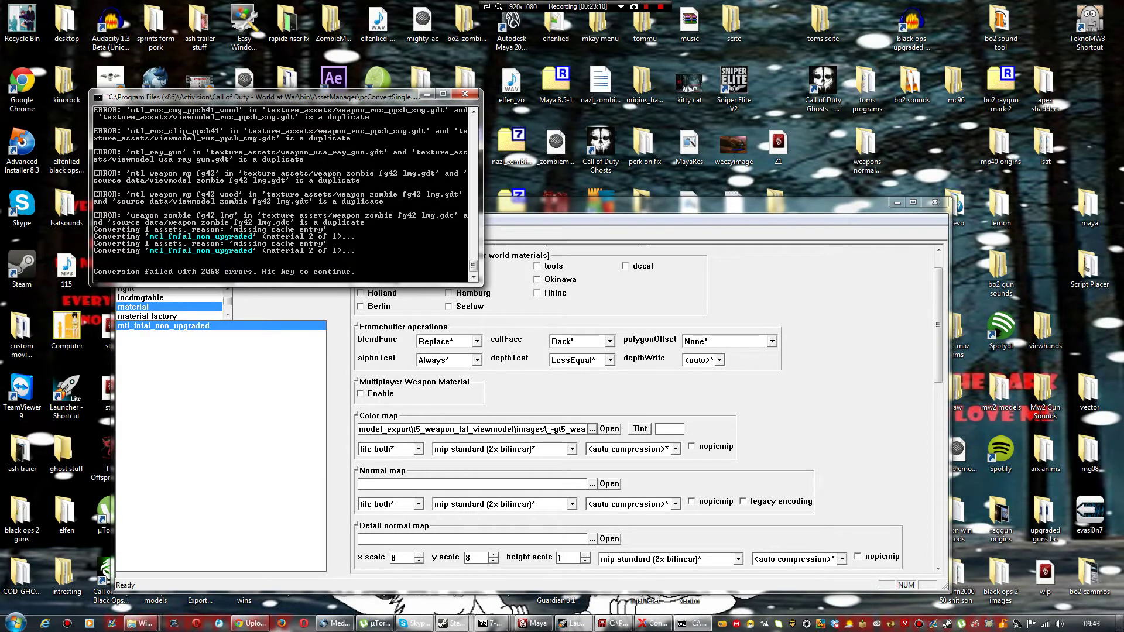
key(Return)
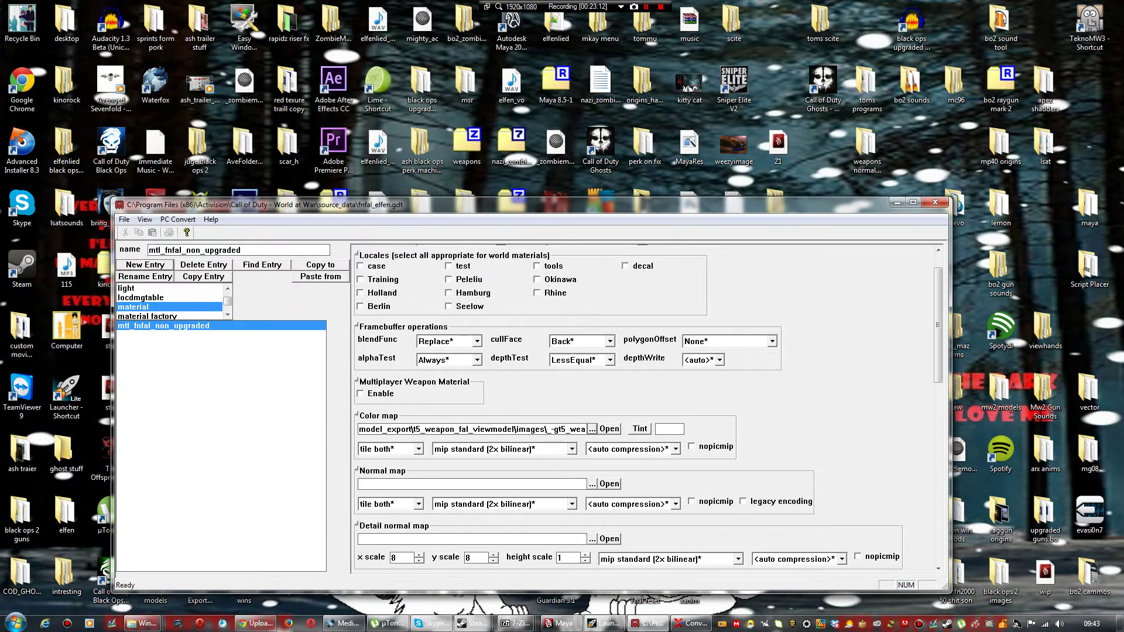
click(197, 233)
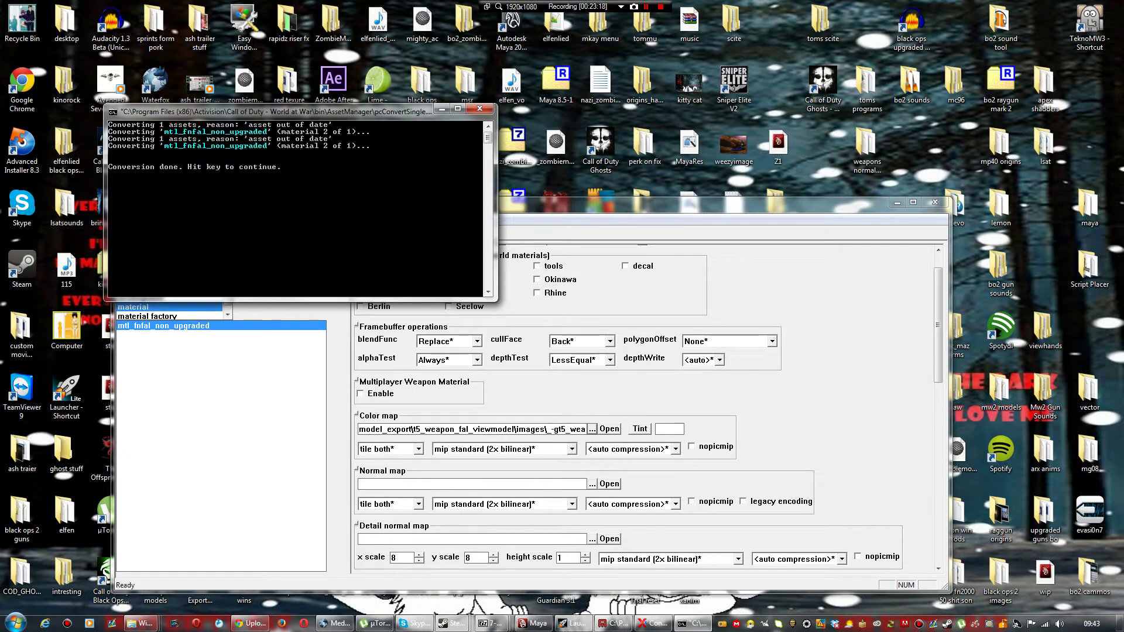
key(Return)
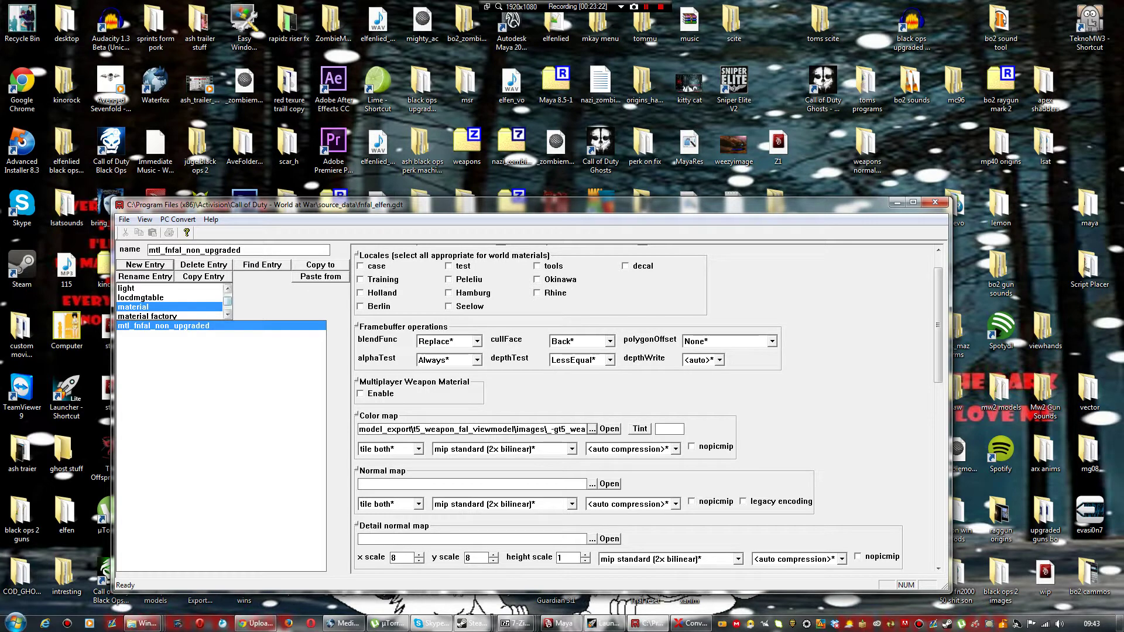
Step: Create a new xmodel entry named fnfal_vm
click(228, 315)
click(228, 315)
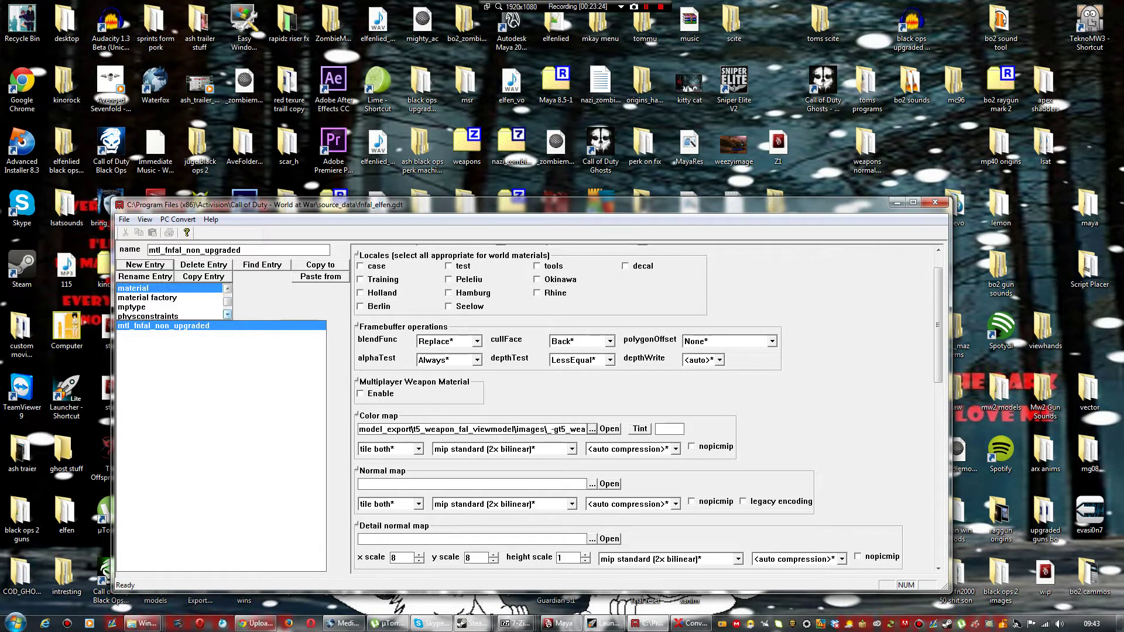
click(228, 315)
click(228, 315)
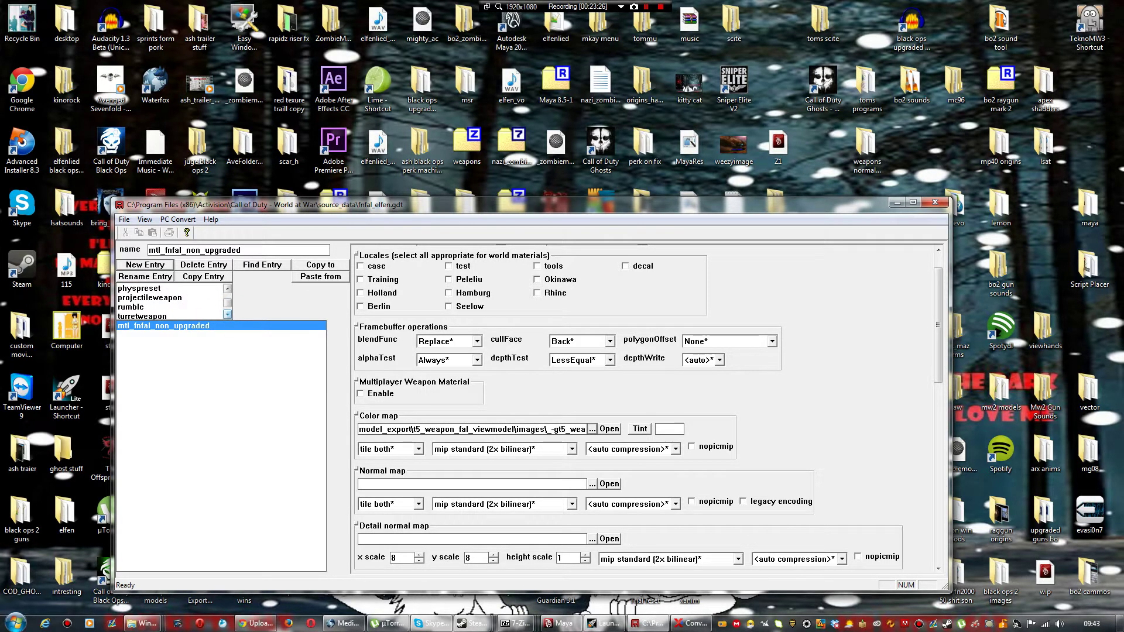
click(227, 315)
click(227, 315)
click(228, 315)
click(228, 315)
click(228, 315)
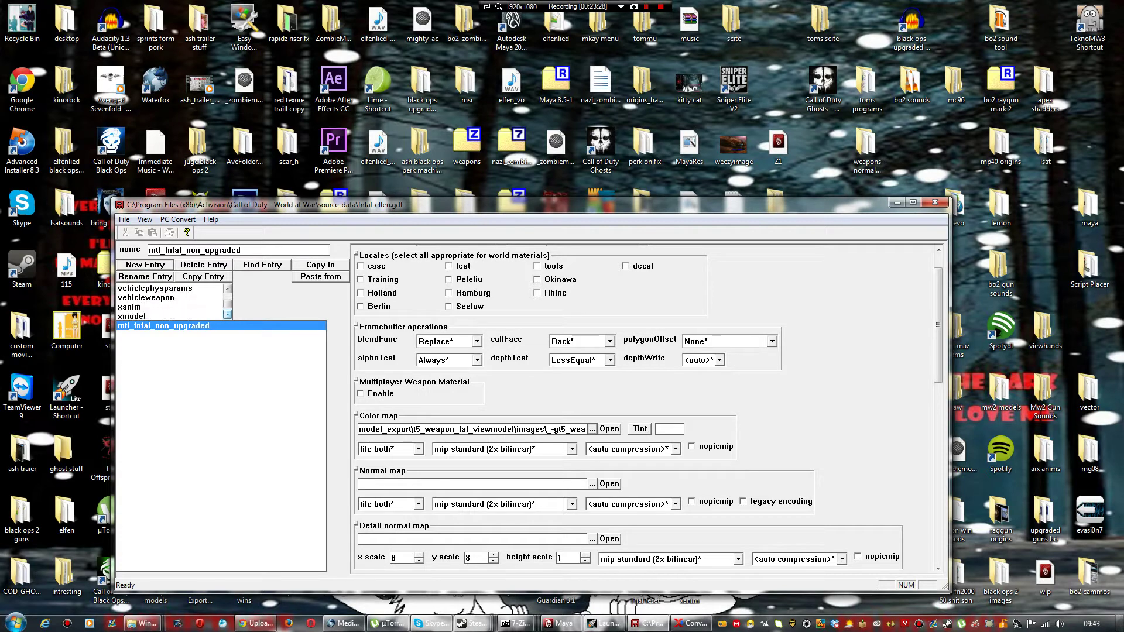
click(228, 315)
click(131, 307)
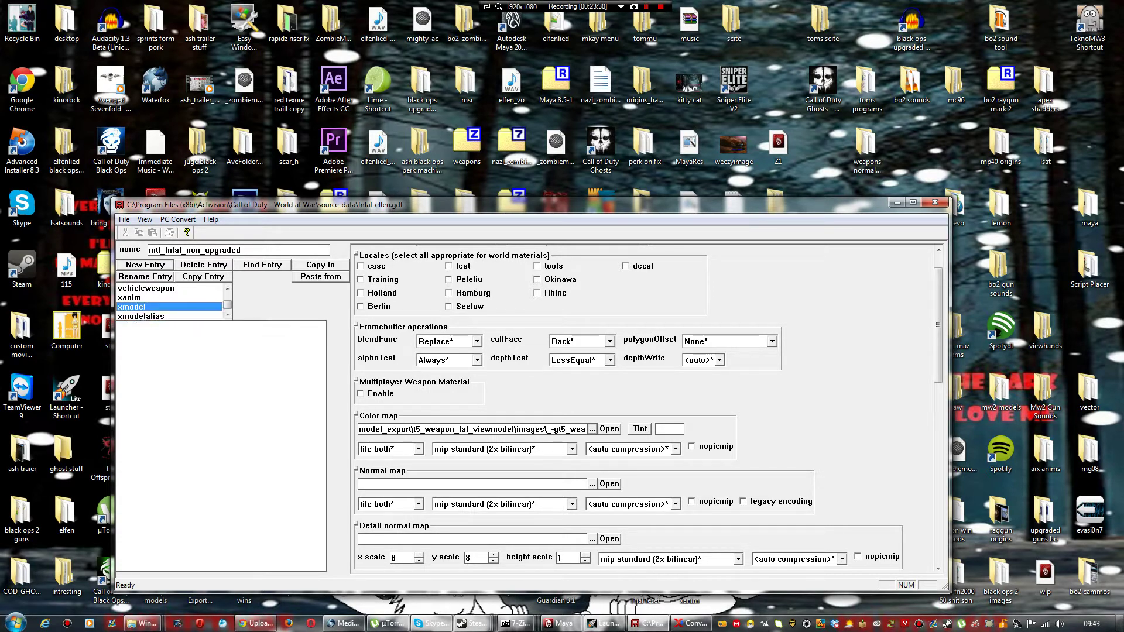
click(145, 266)
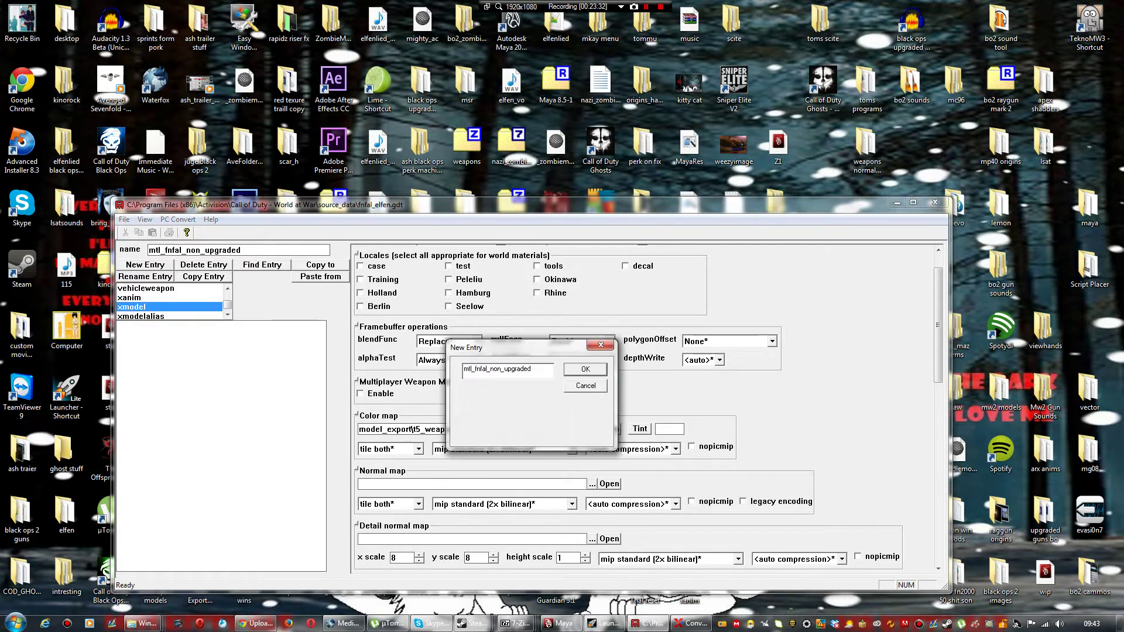
key(BackSpace)
text(fnfal_vm)
key(Return)
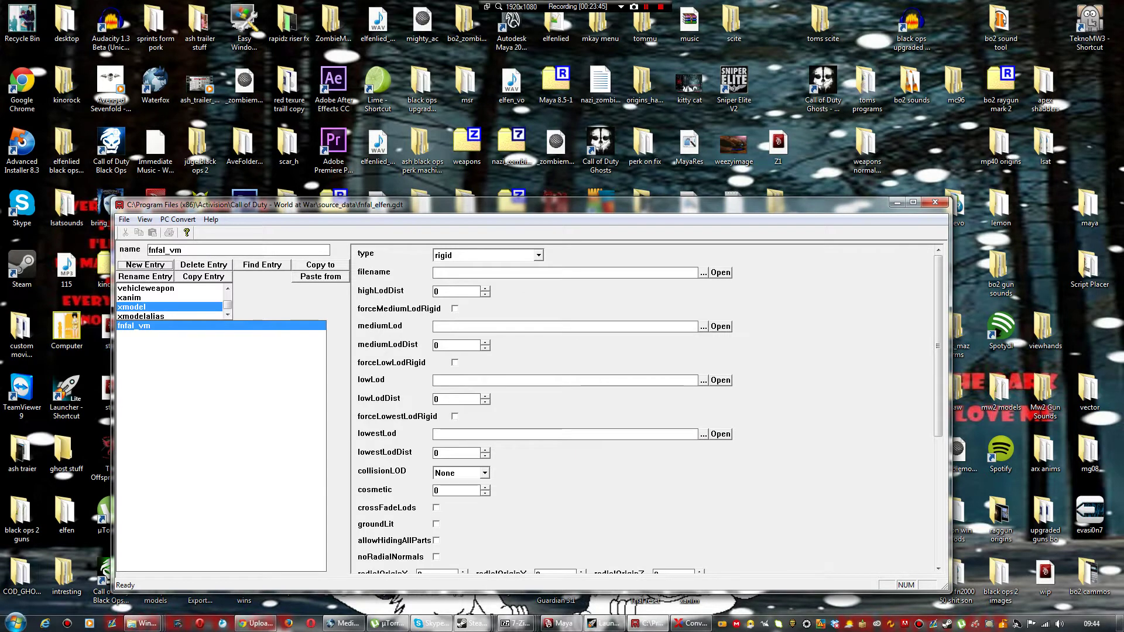
Step: Set the xmodel's main model file to fnfal_vm.XMODEL_EXPORT from the t5_weapon_fal_viewmodel folder
click(703, 272)
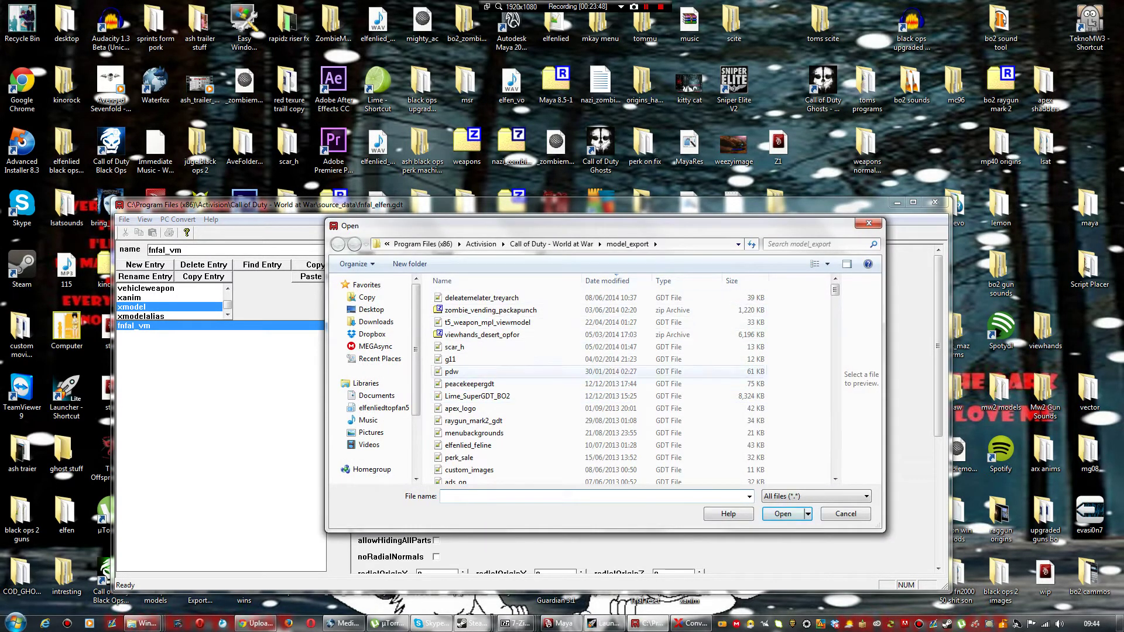
scroll(527, 355, down, 5)
scroll(498, 363, down, 5)
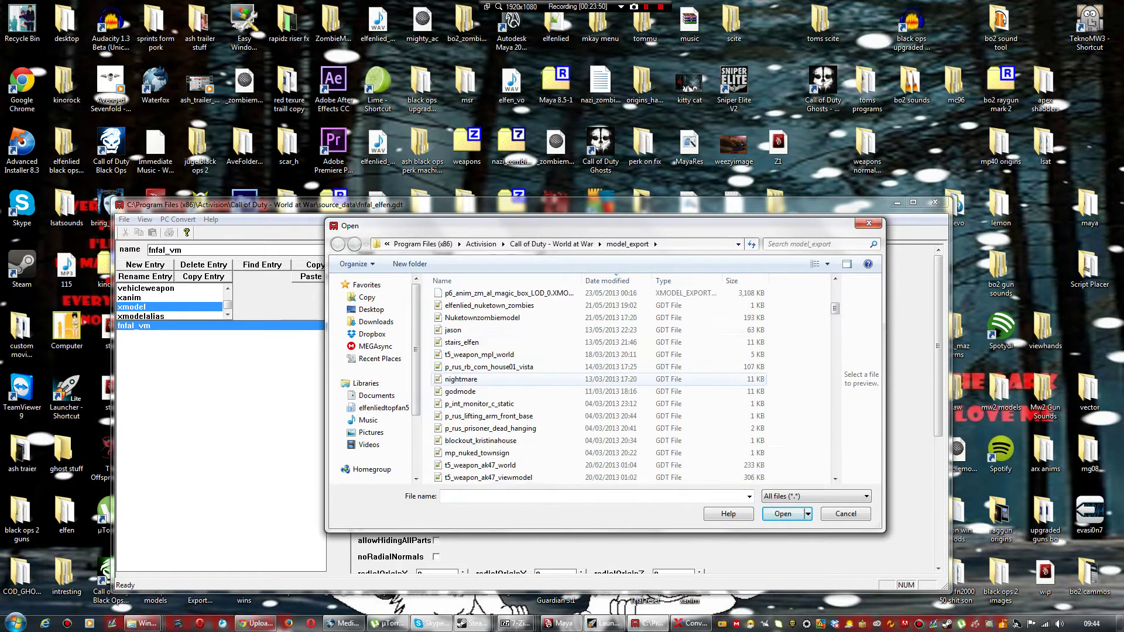
double_click(486, 391)
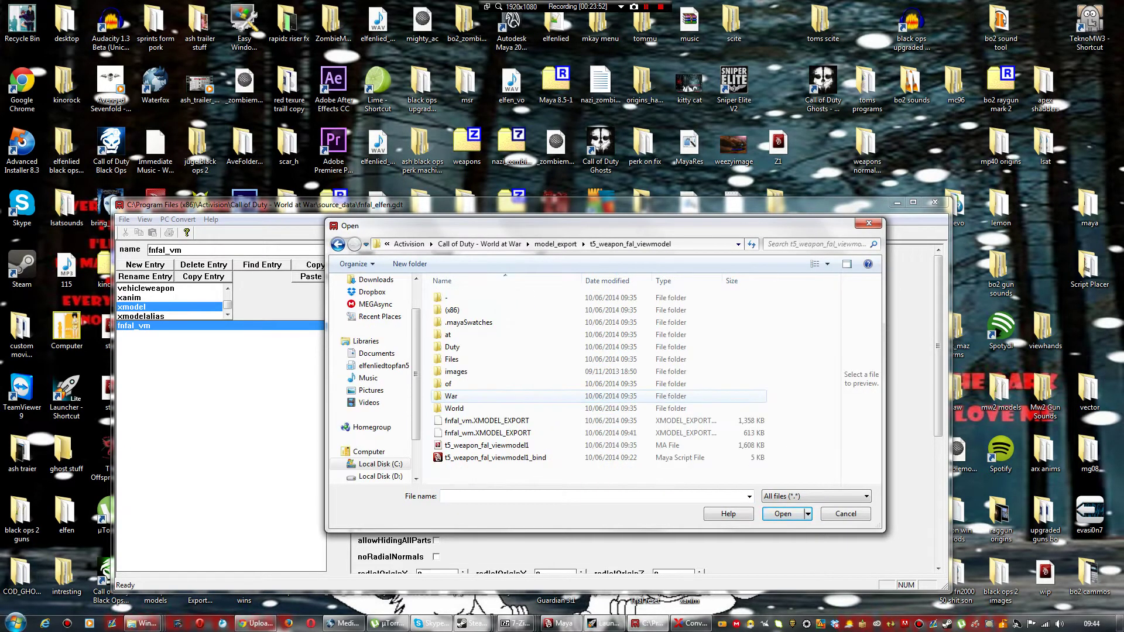
click(486, 420)
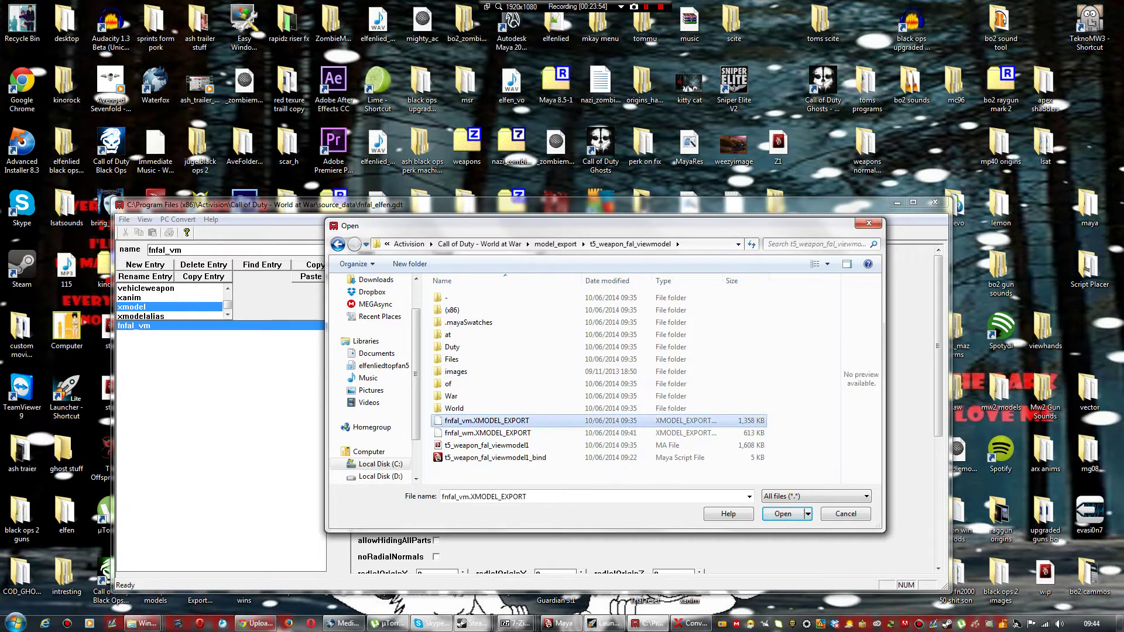
click(784, 514)
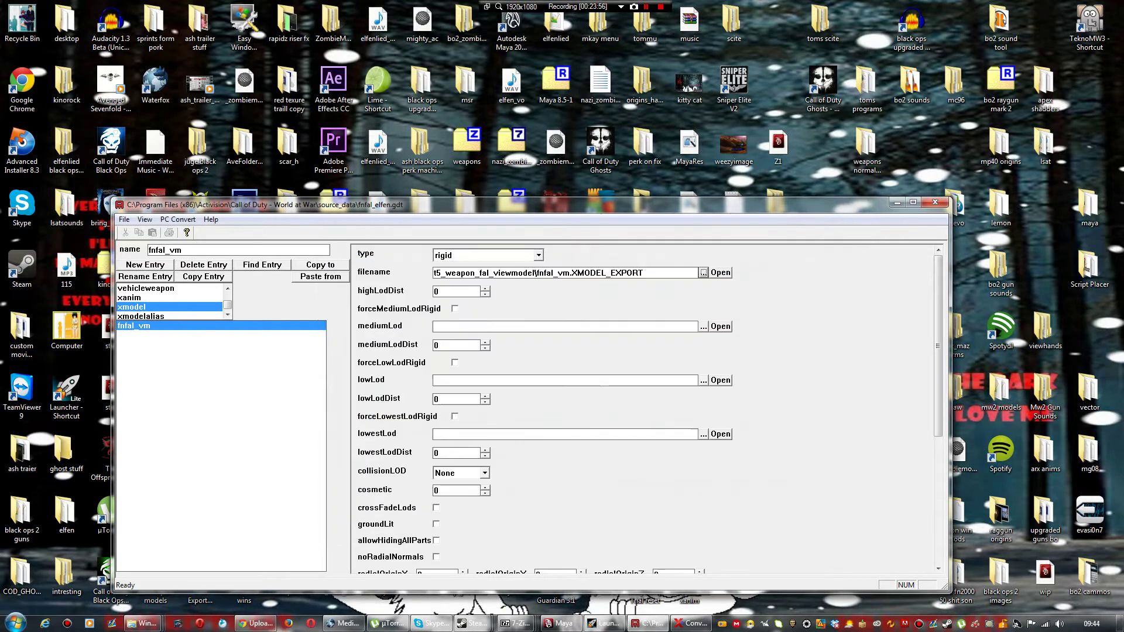
Step: Run the PC conversion of only the fnfal_vm xmodel twice, dismissing the console after each run
click(178, 219)
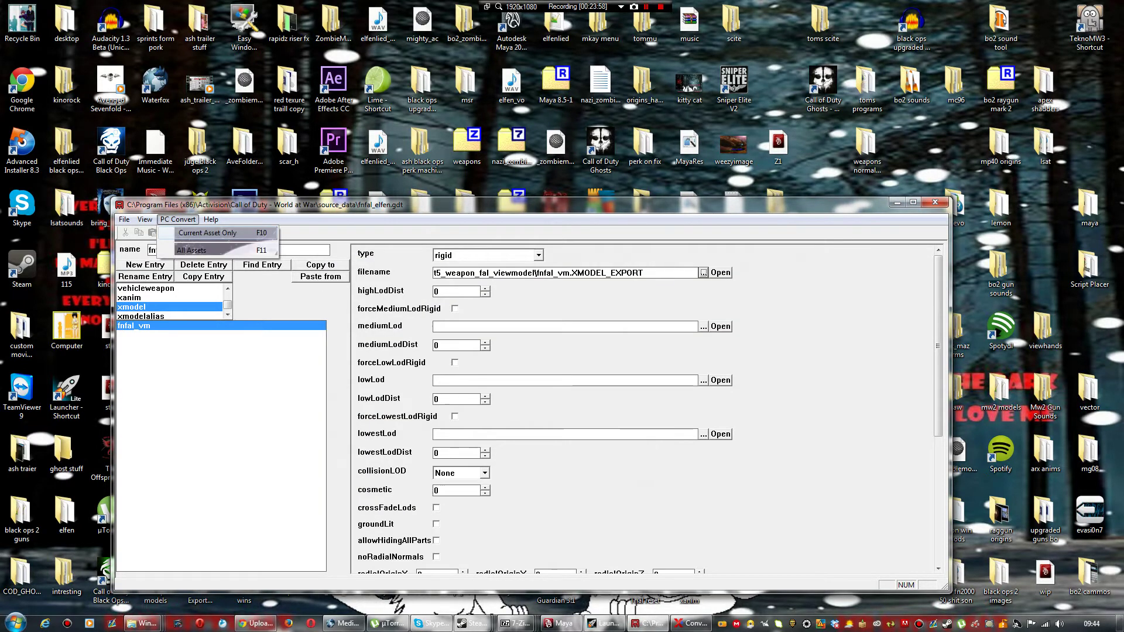
click(193, 234)
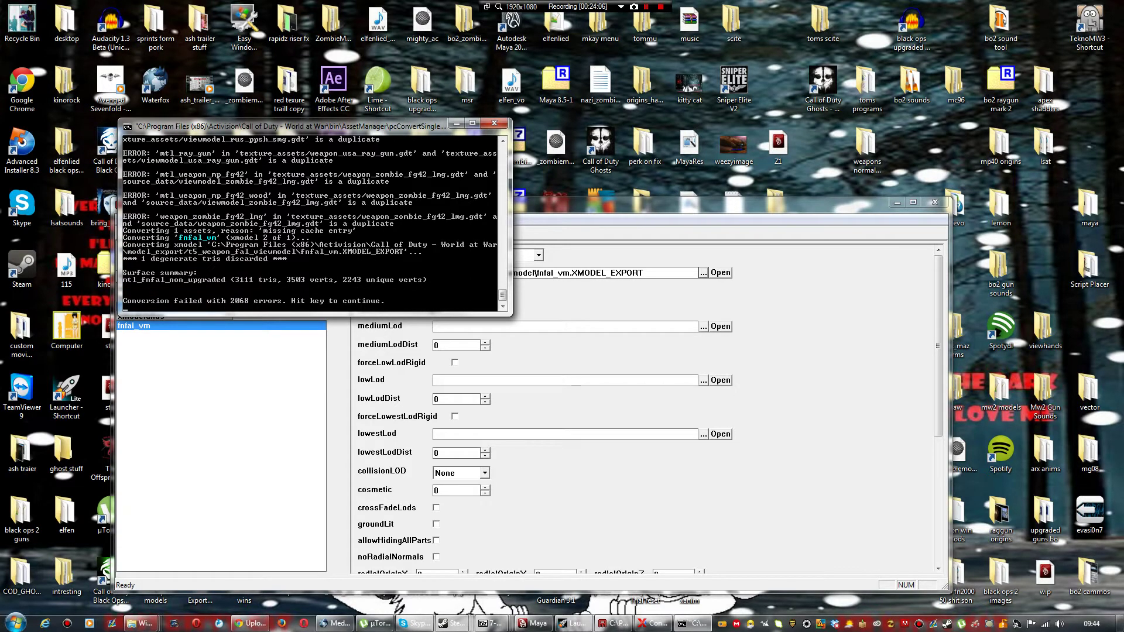
key(Return)
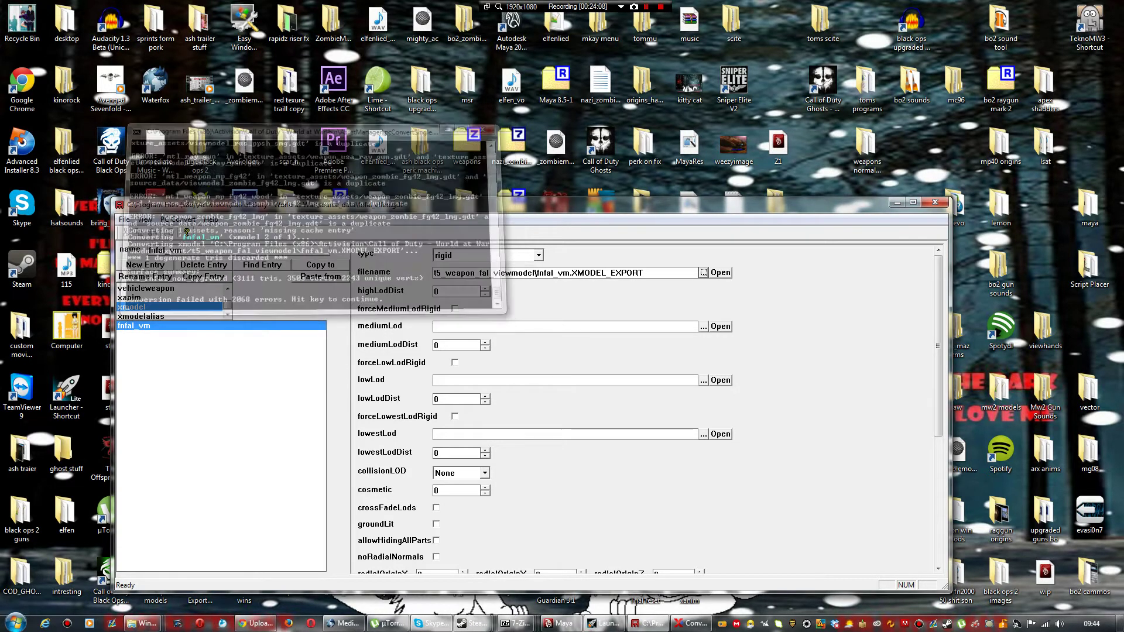
click(178, 220)
click(197, 232)
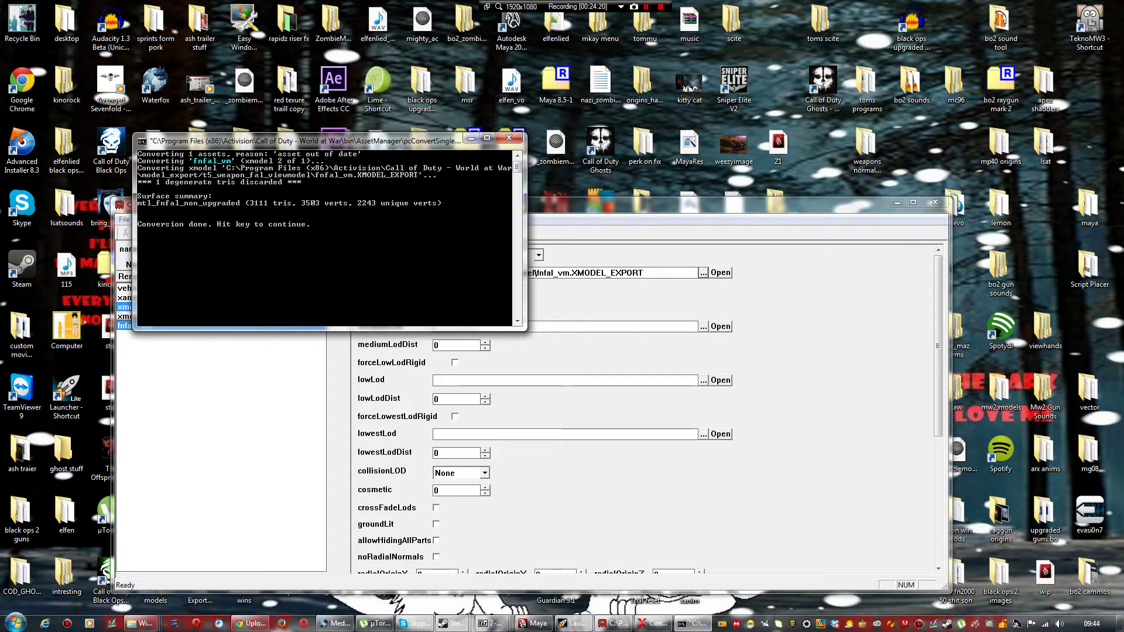
key(Return)
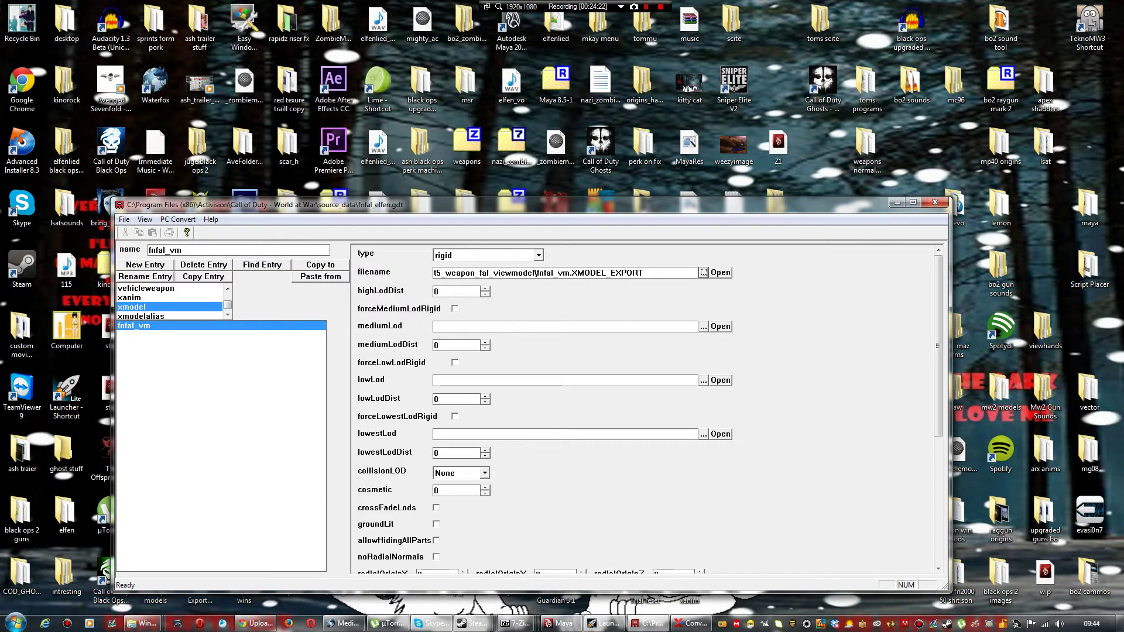
Step: Create an xmodel entry named fnfal_wm and set its main model file to fnfal_wm.XMODEL_EXPORT from the t5_weapon_fal_viewmodel folder
click(145, 265)
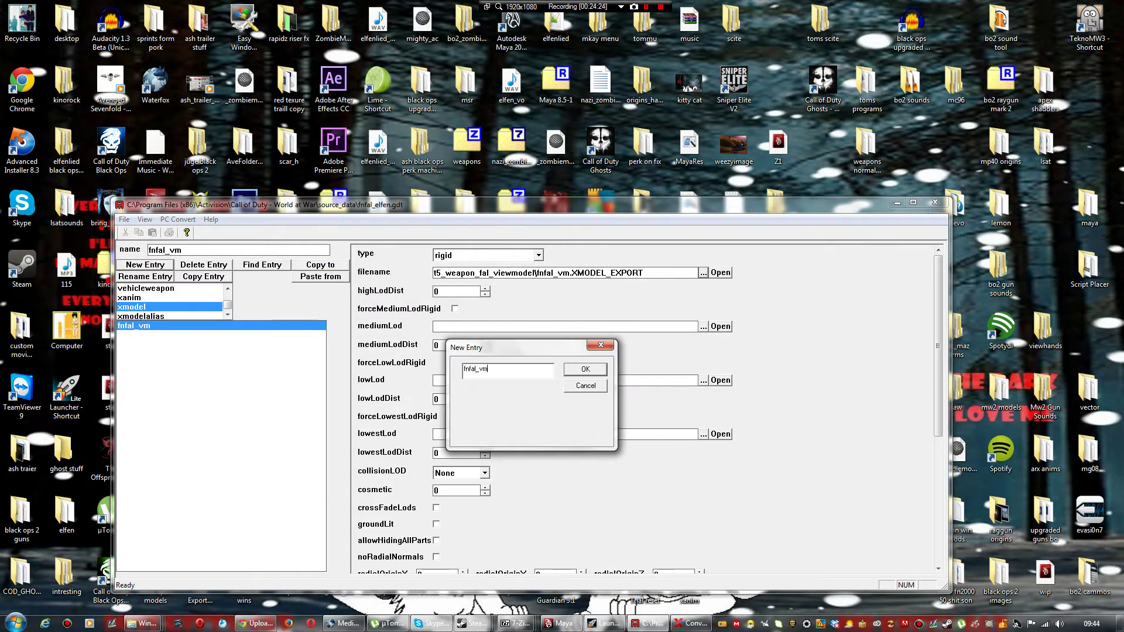
text(wm)
key(Return)
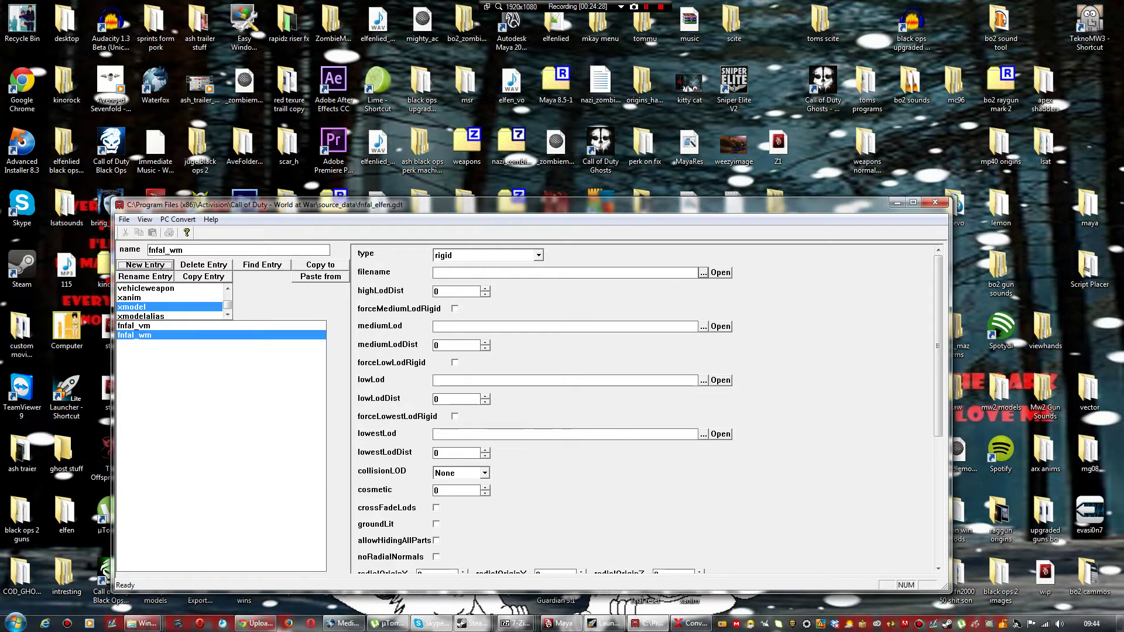
click(704, 273)
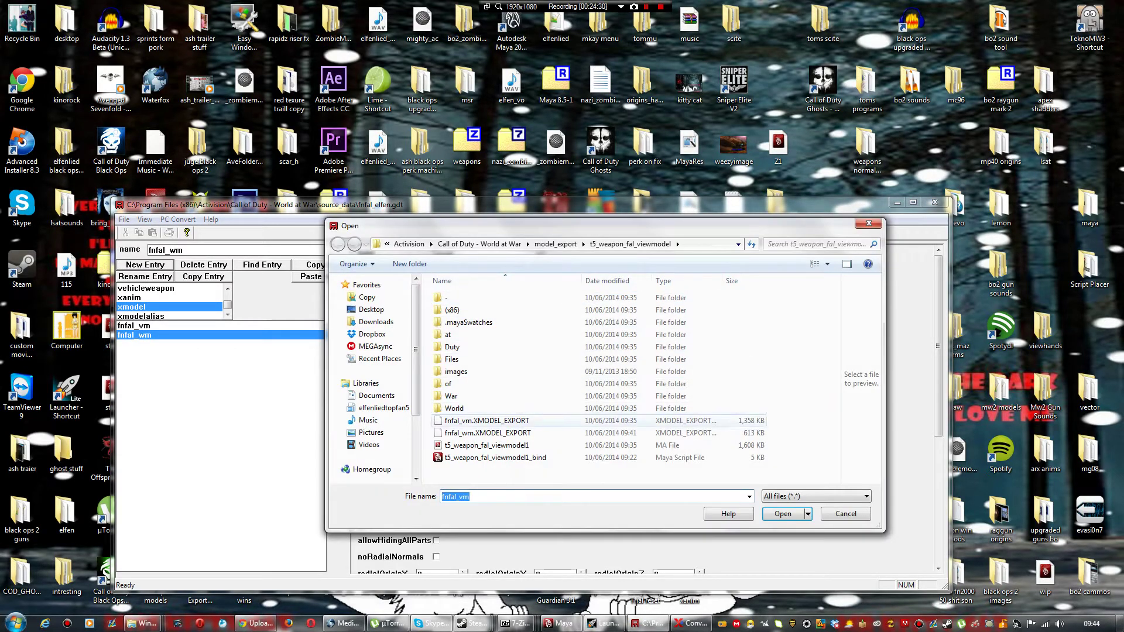
click(487, 433)
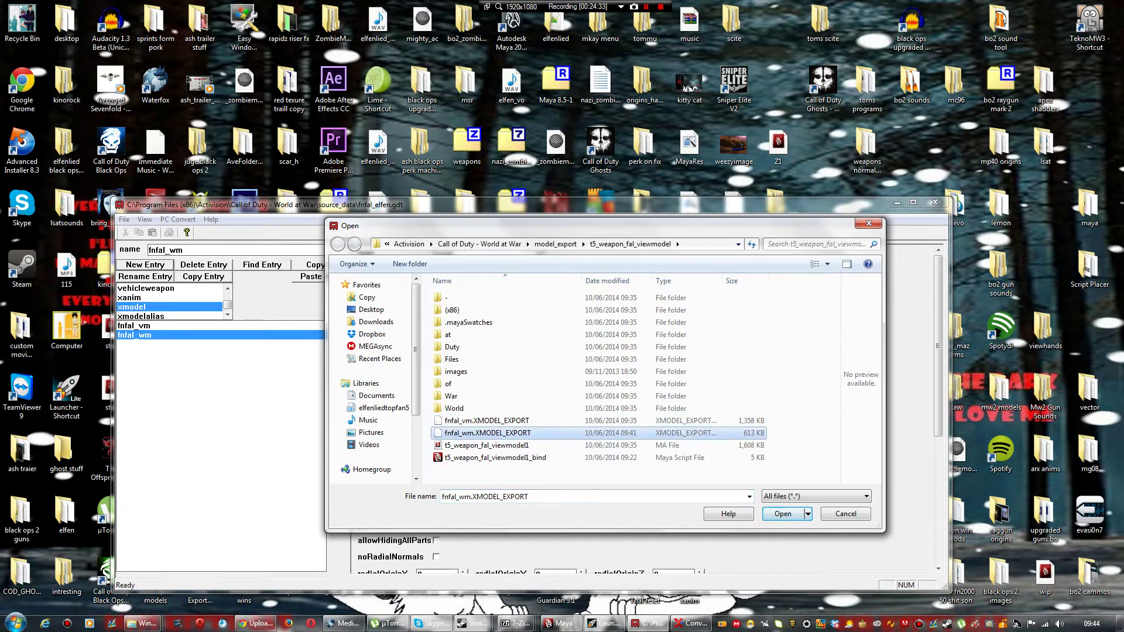
key(Return)
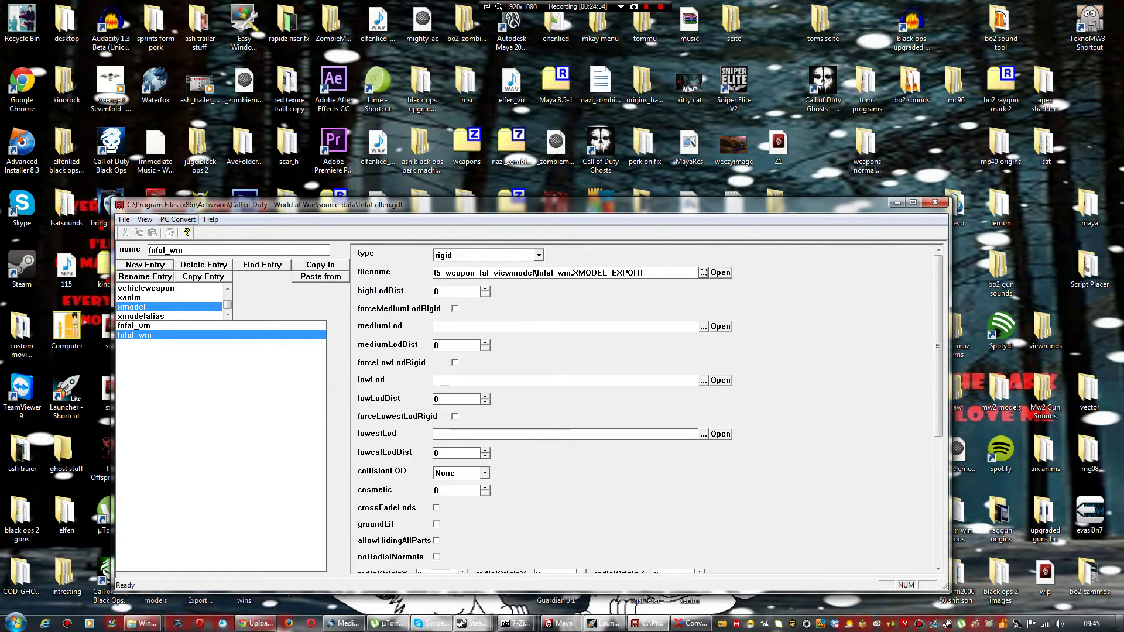
Step: Run the PC conversion of only the fnfal_wm xmodel twice, dismissing the console after each run
click(178, 219)
click(216, 233)
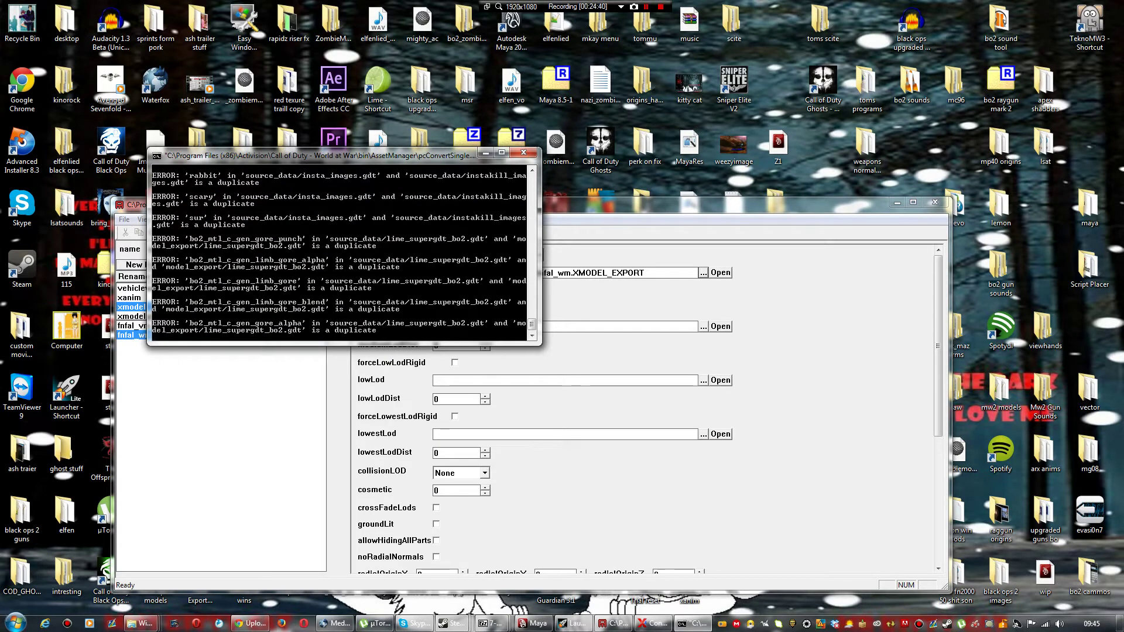
key(Return)
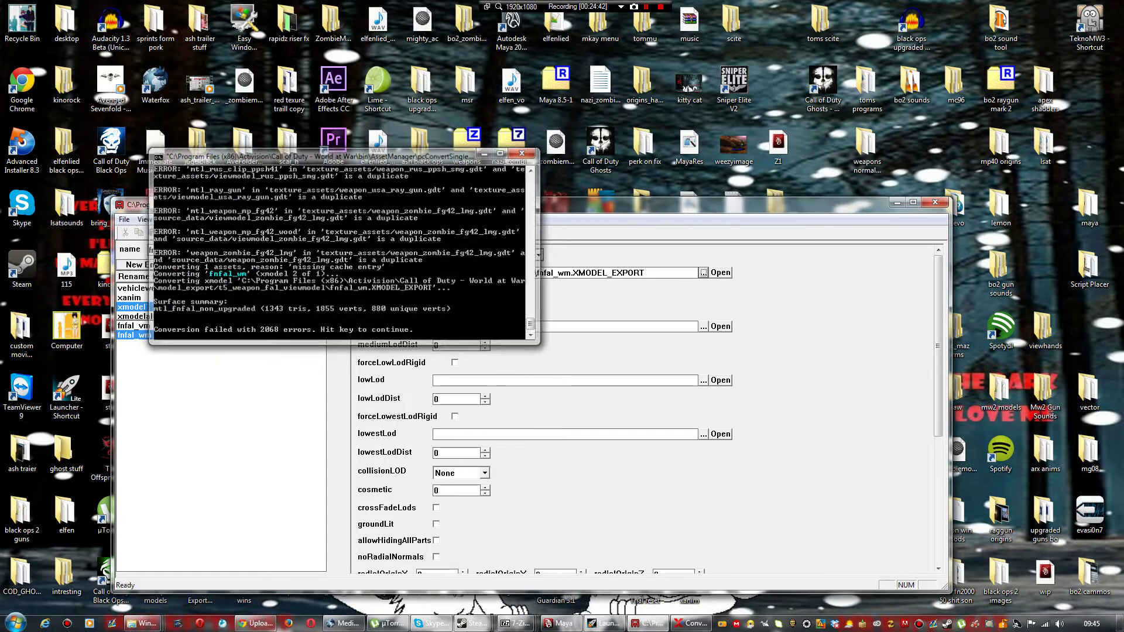
click(178, 219)
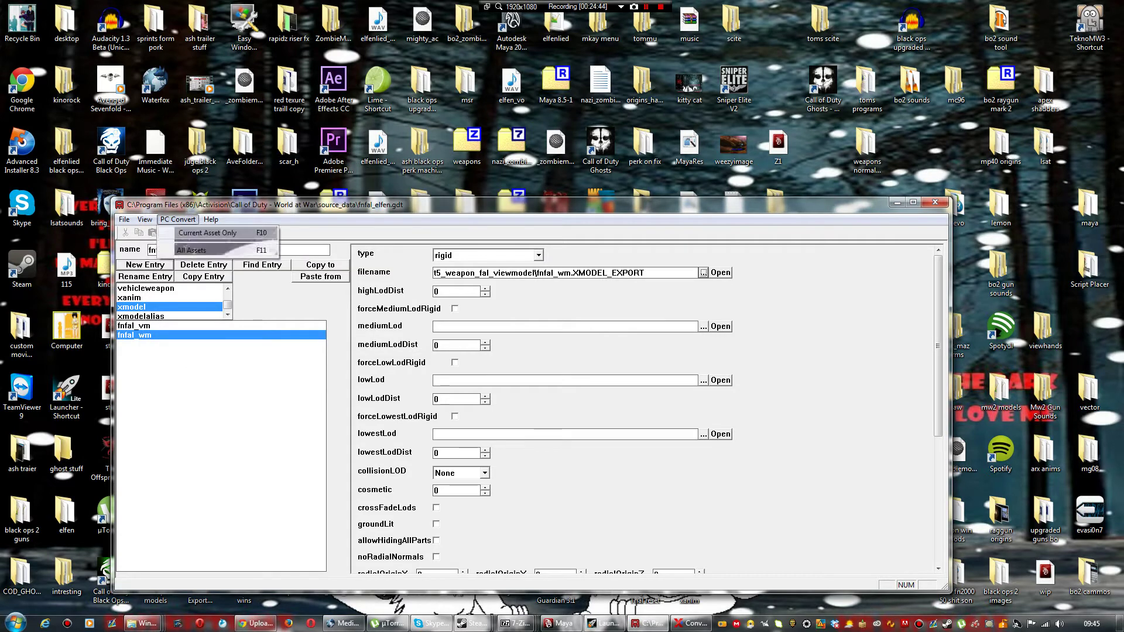
click(199, 233)
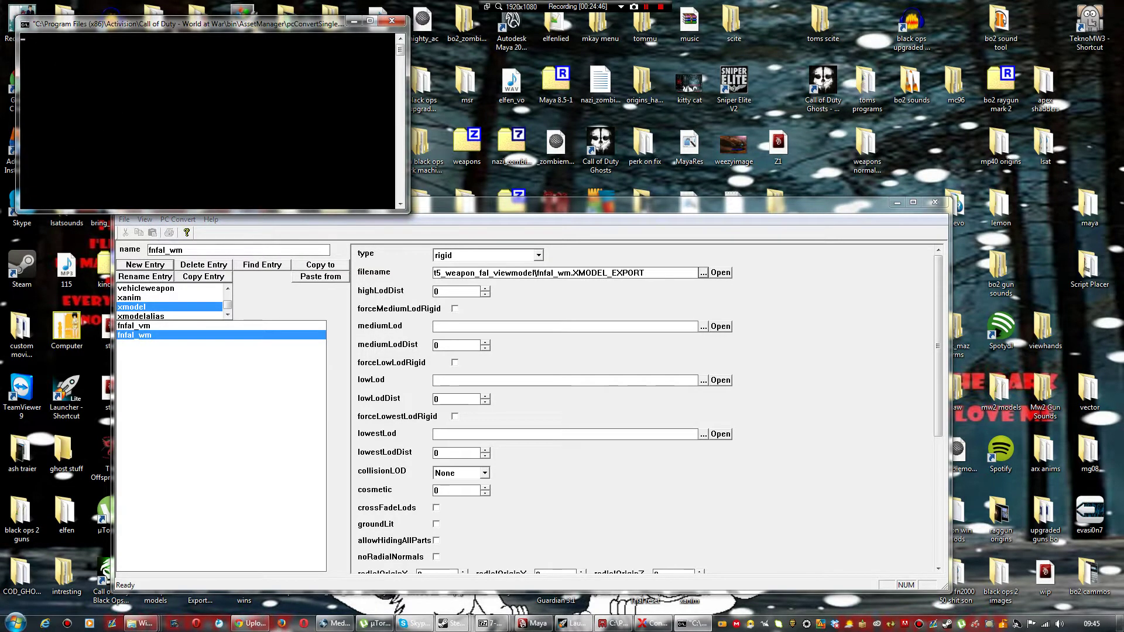
key(Return)
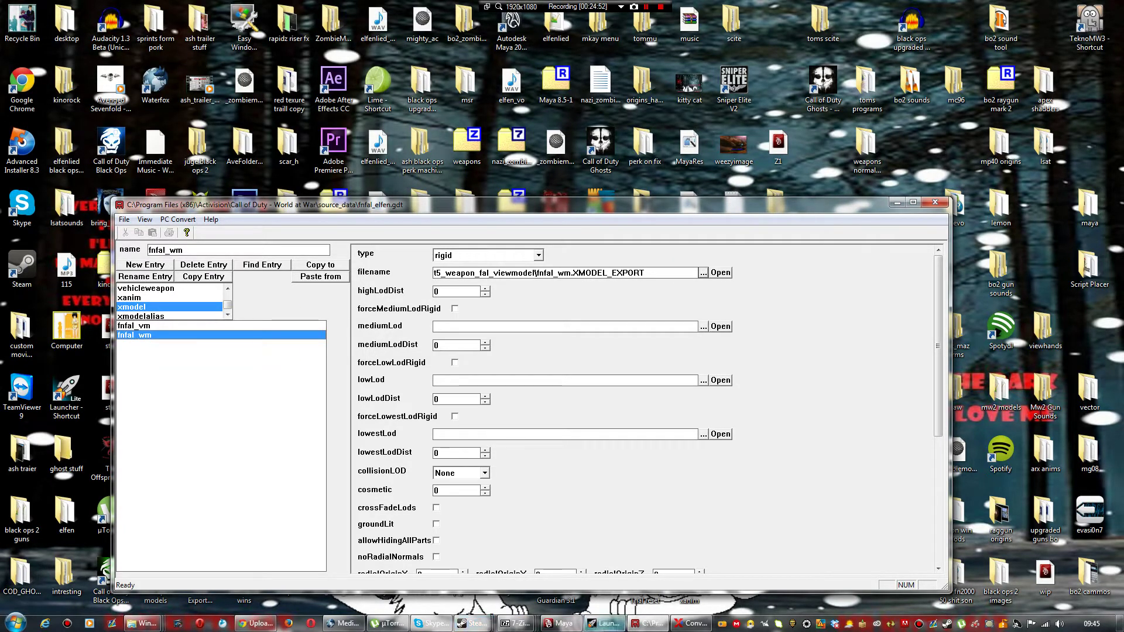
Step: Switch to the Launcher's Asset Viewer, filter the models by "fn", inspect fnfal_vm and fnfal_wm, close the viewer and minimize the Launcher
click(604, 624)
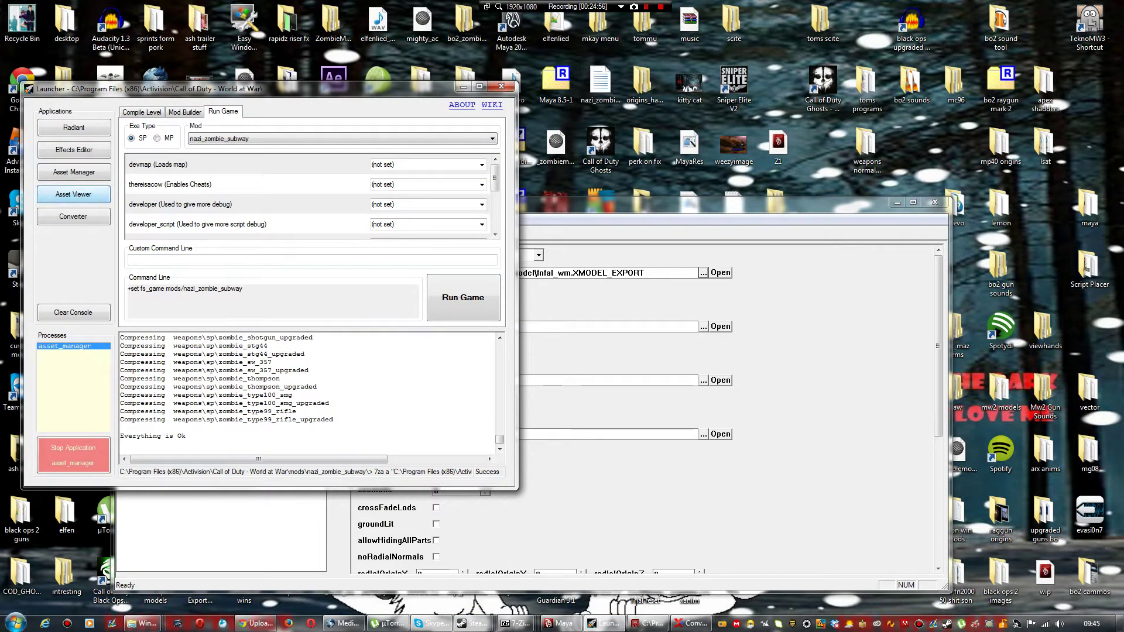
click(73, 194)
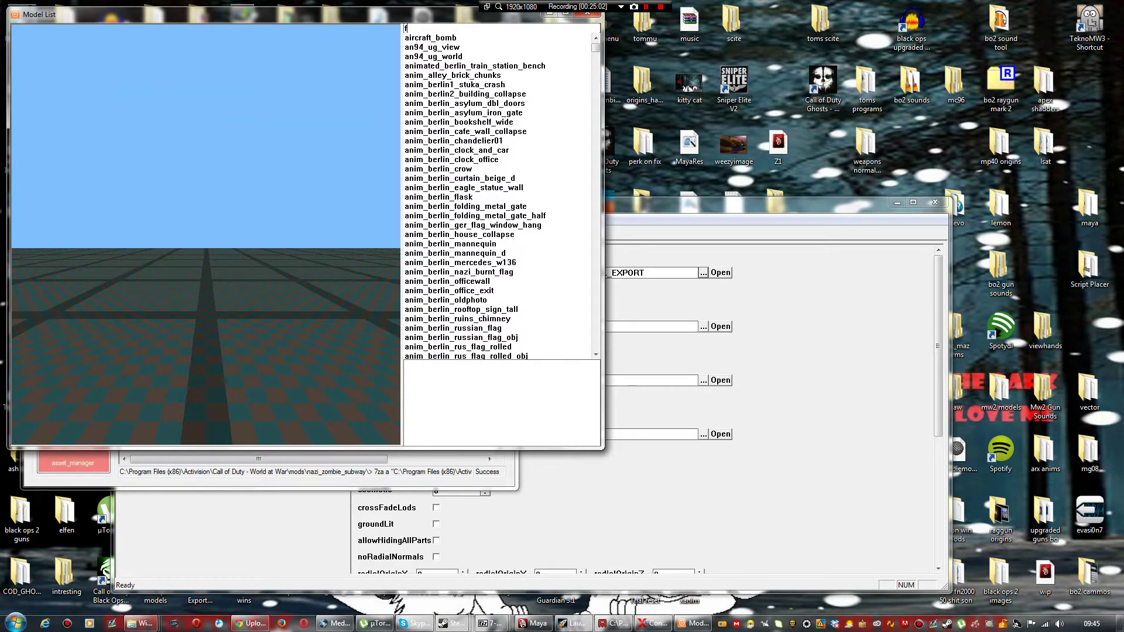
text(fn)
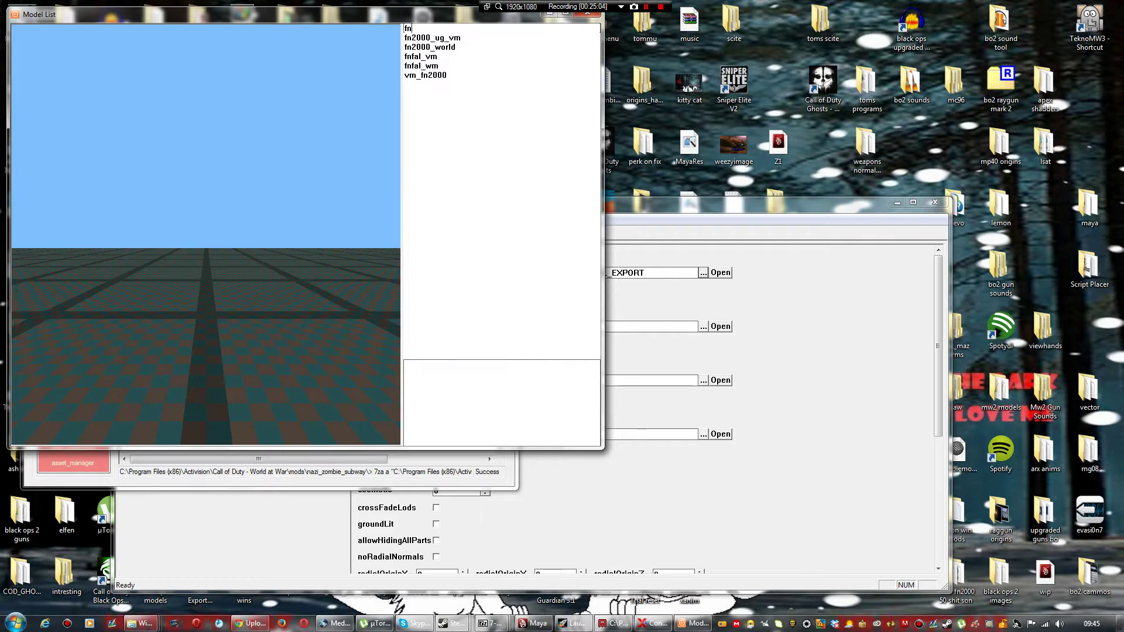
click(421, 57)
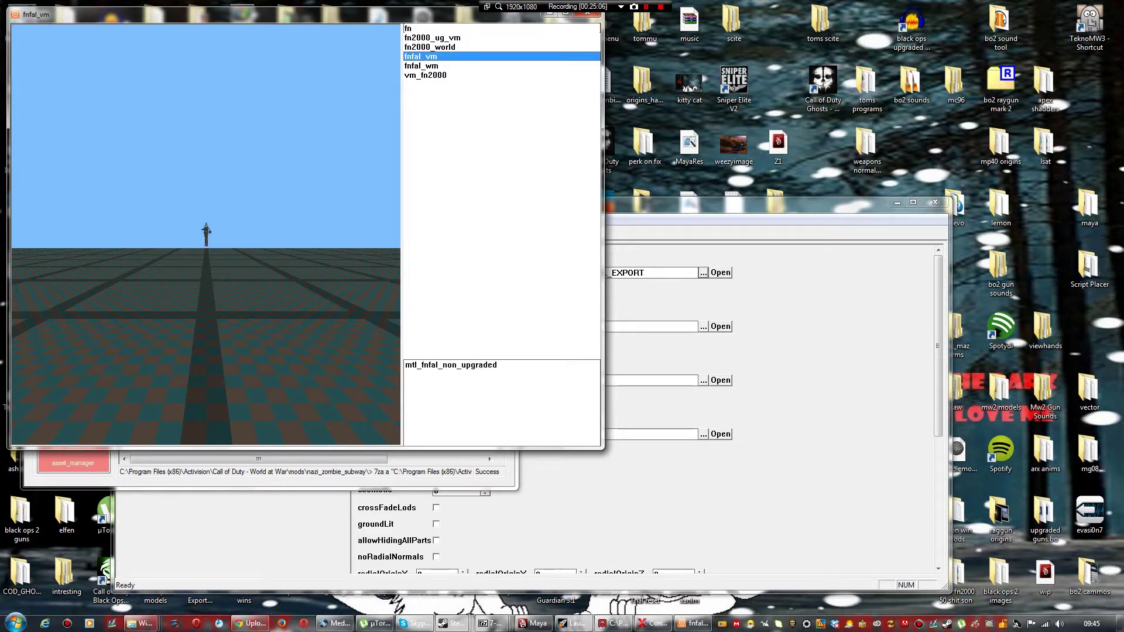
scroll(206, 235, up, 3)
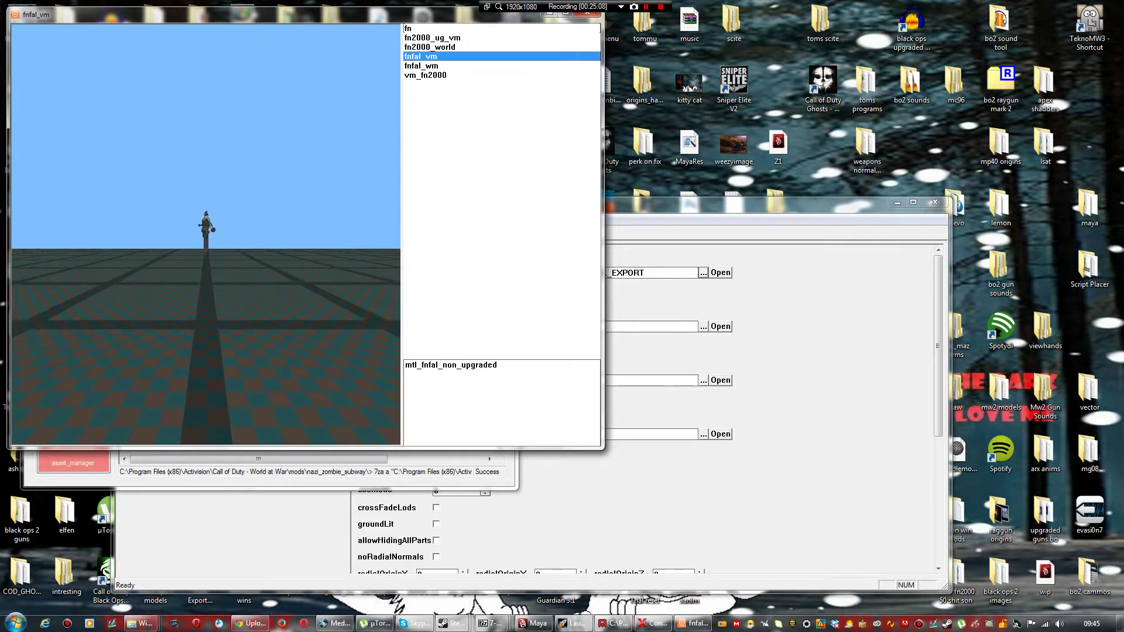
drag(206, 234, 234, 267)
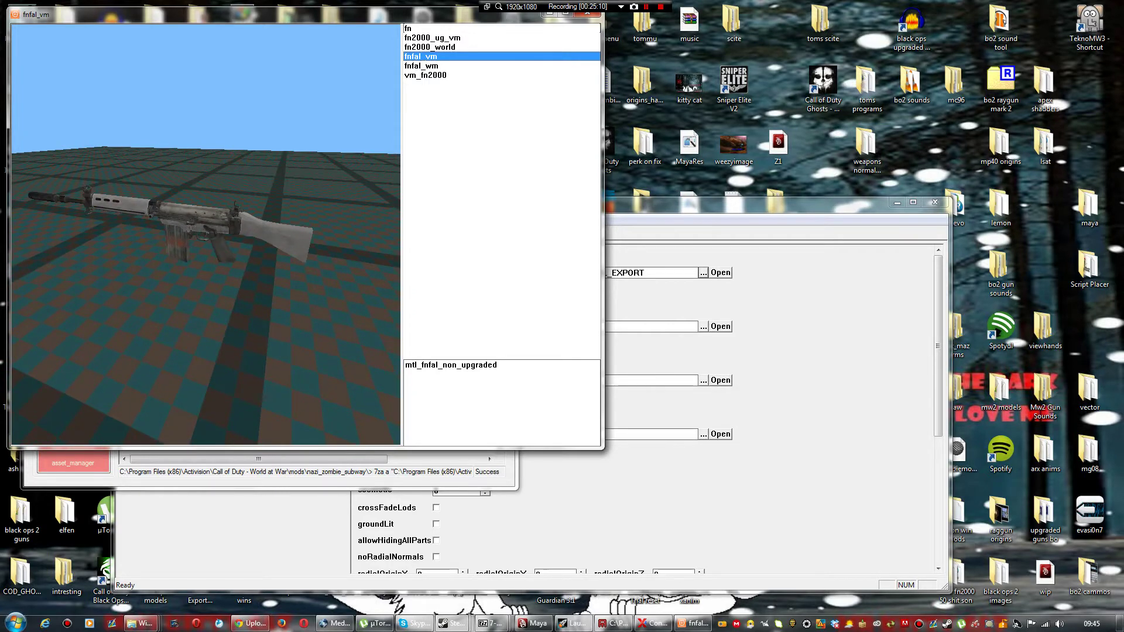
click(421, 65)
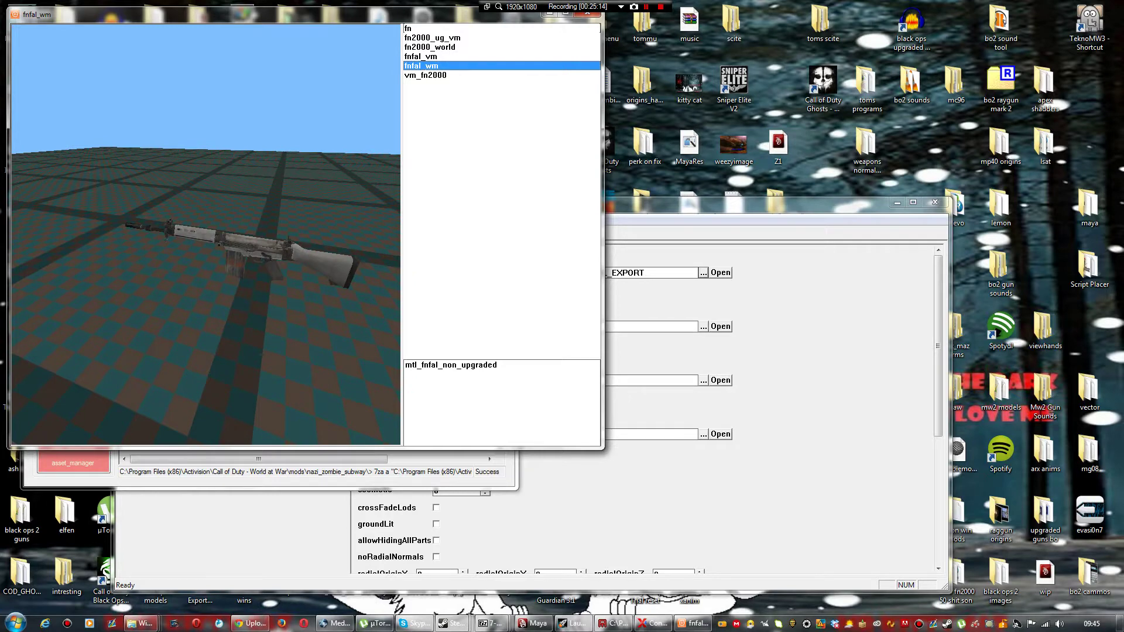
click(587, 12)
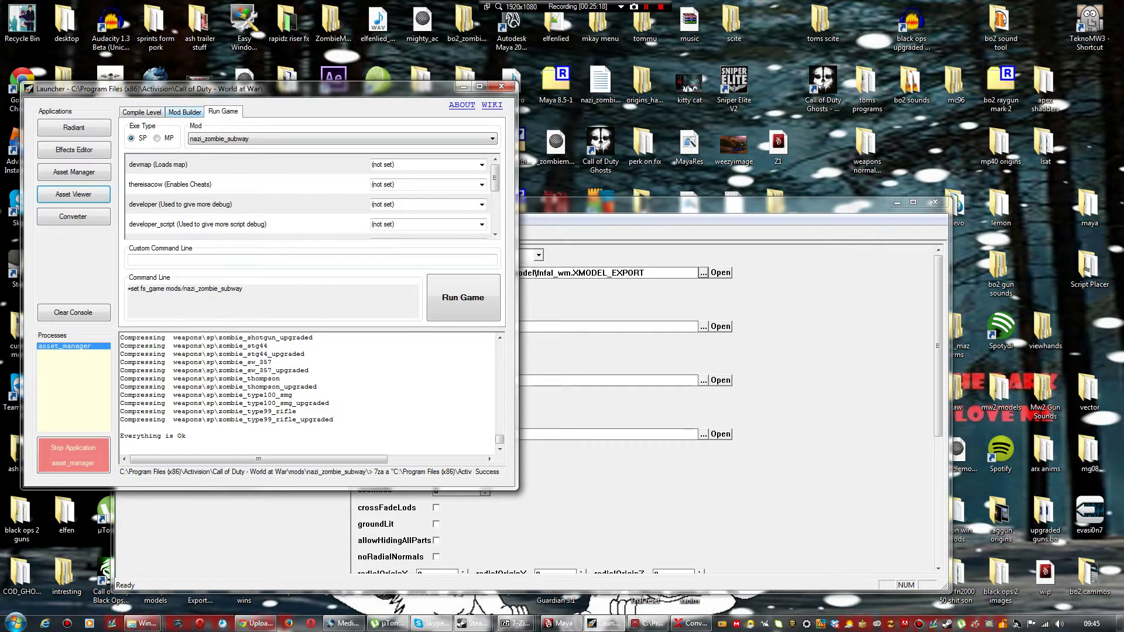
click(463, 87)
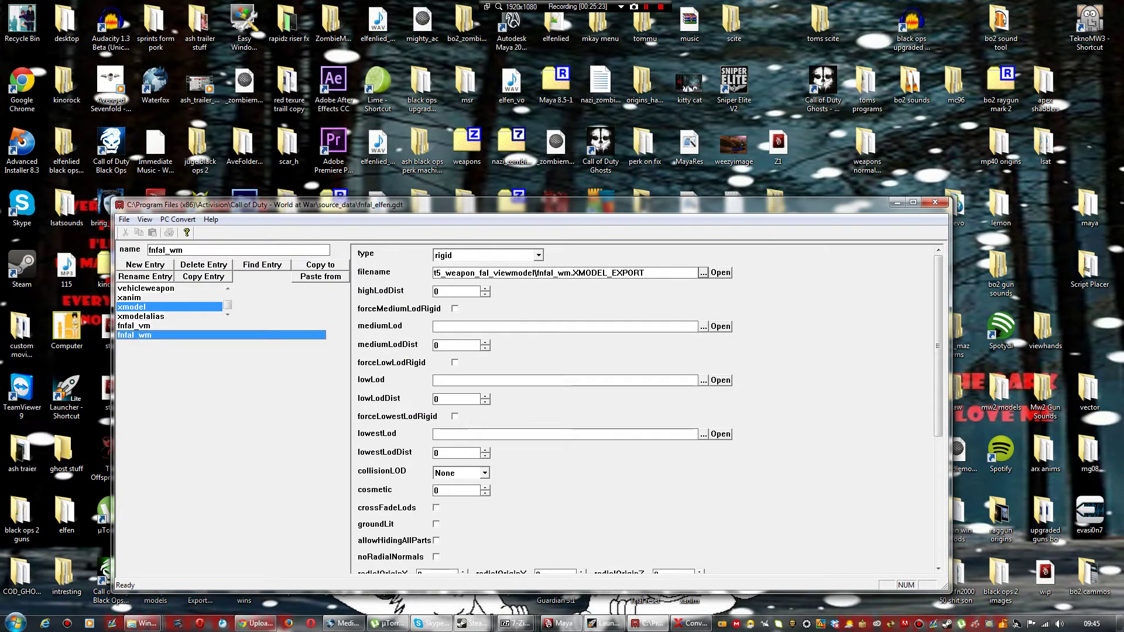
Step: Open the recent weaponsettings.gdt file from source_data in the Asset Manager
key(alt)
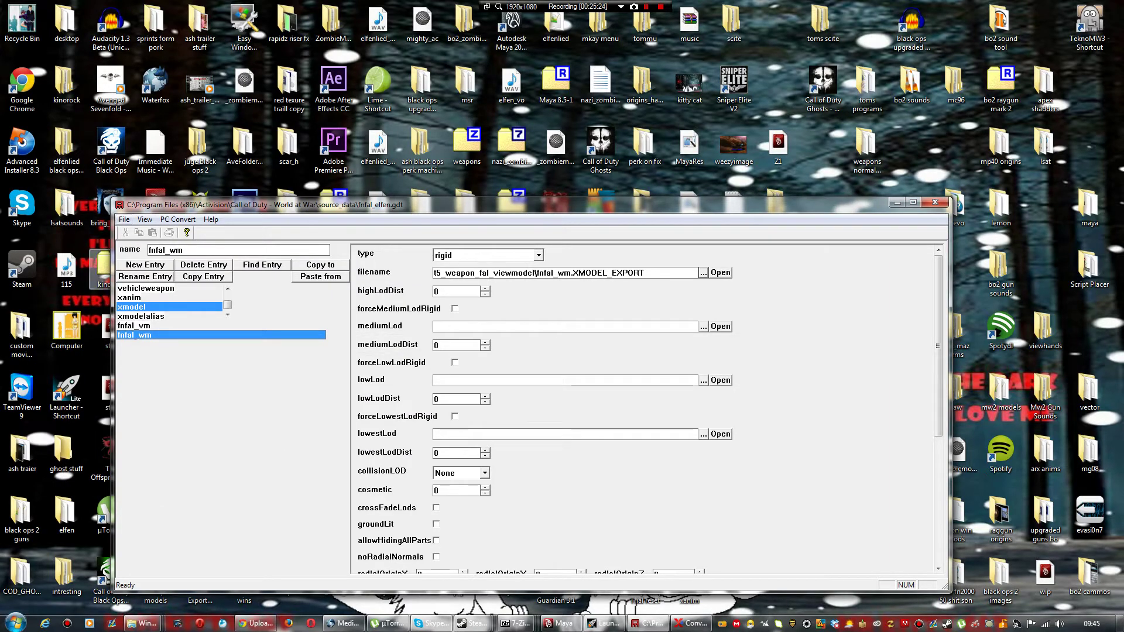
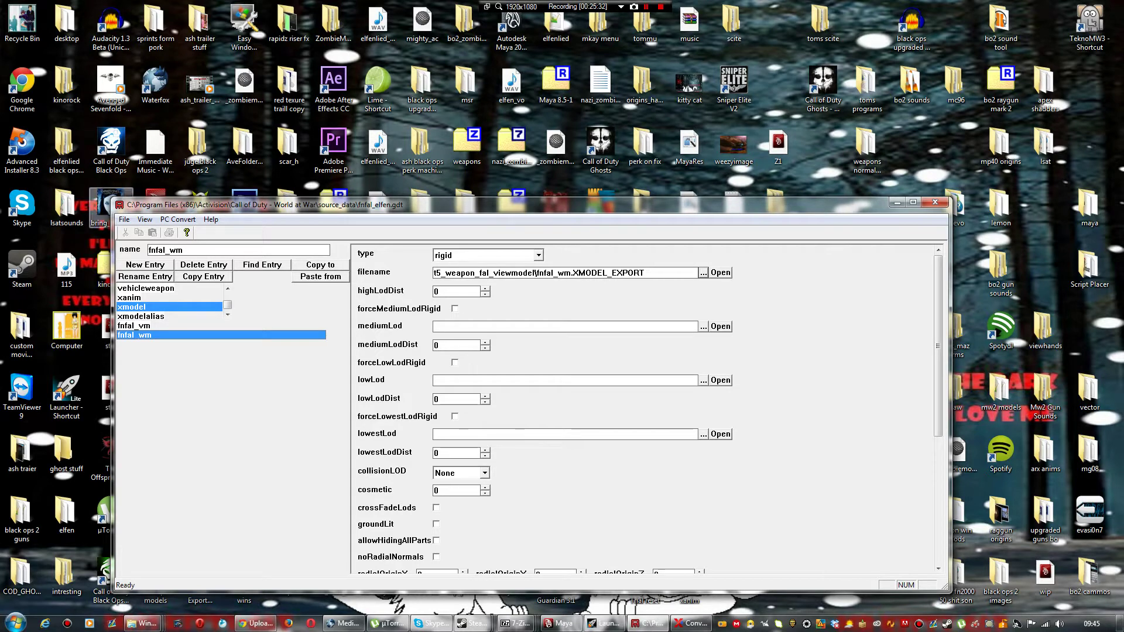
key(alt+f)
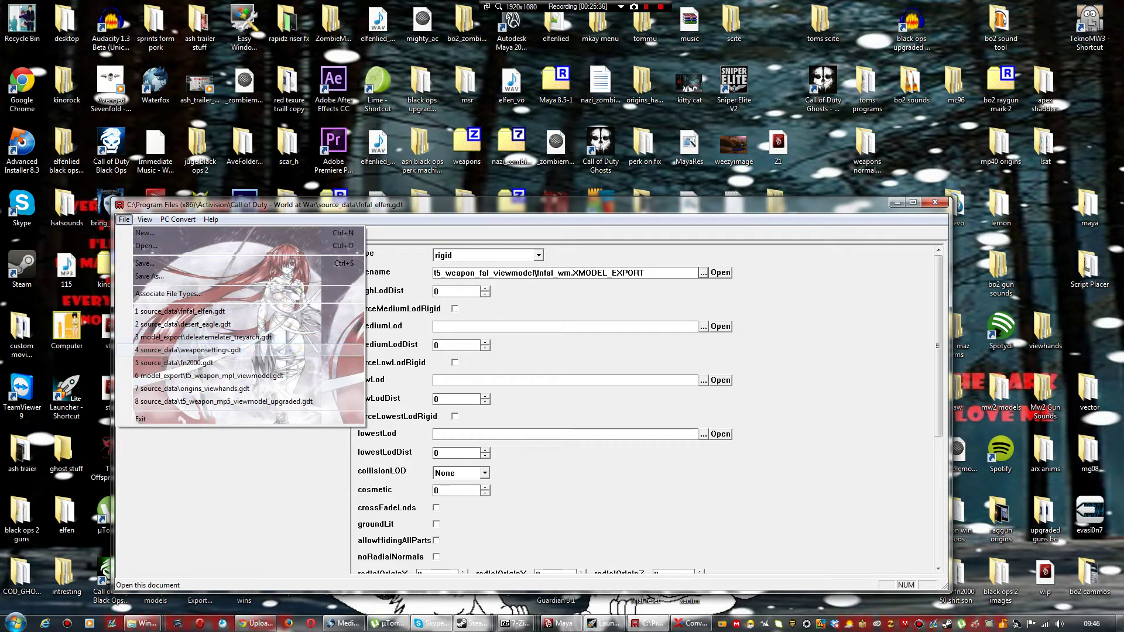
key(Return)
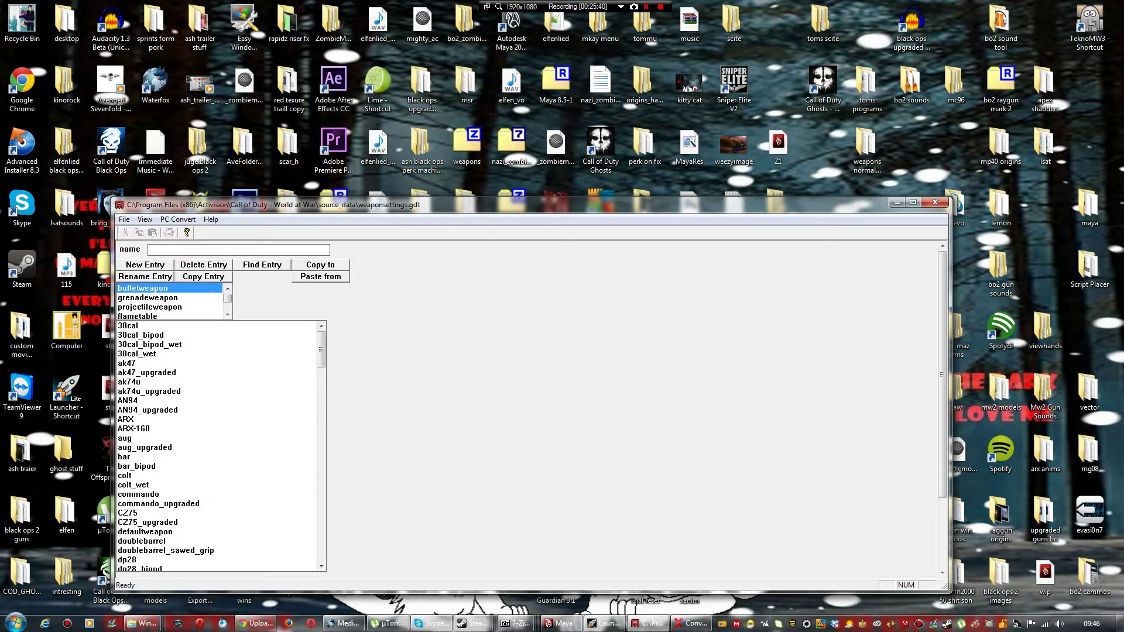
Step: Delete the existing fnfal and fnfal_upgraded entries from the bulletweapon assets
drag(320, 349, 321, 383)
click(127, 532)
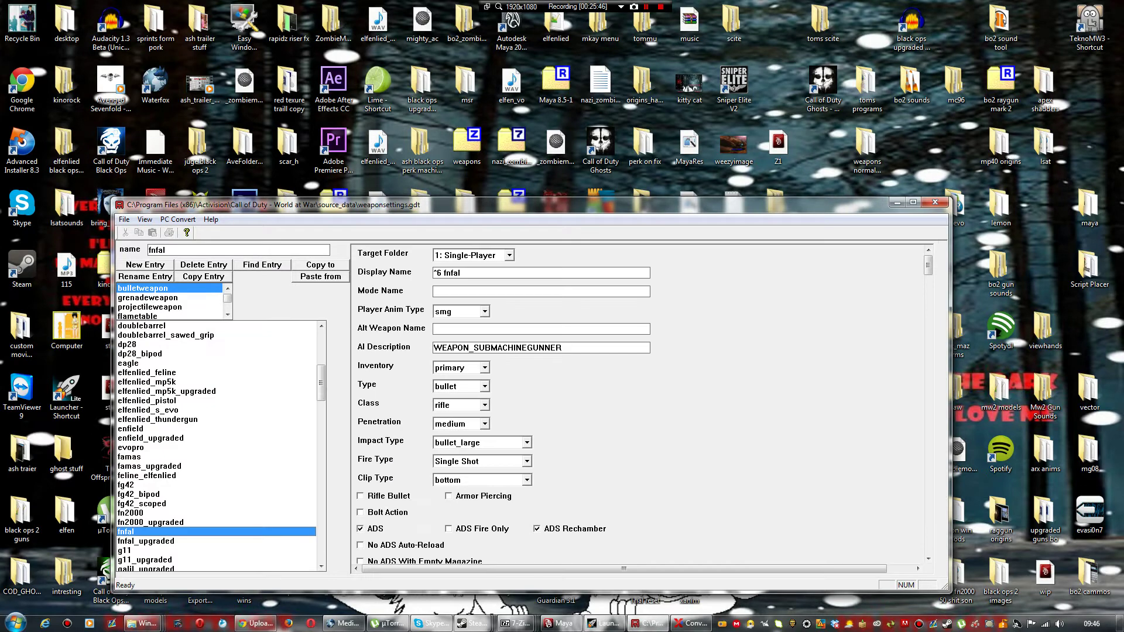
mouse_move(928, 266)
mouse_down()
mouse_move(928, 495)
mouse_move(928, 265)
mouse_up()
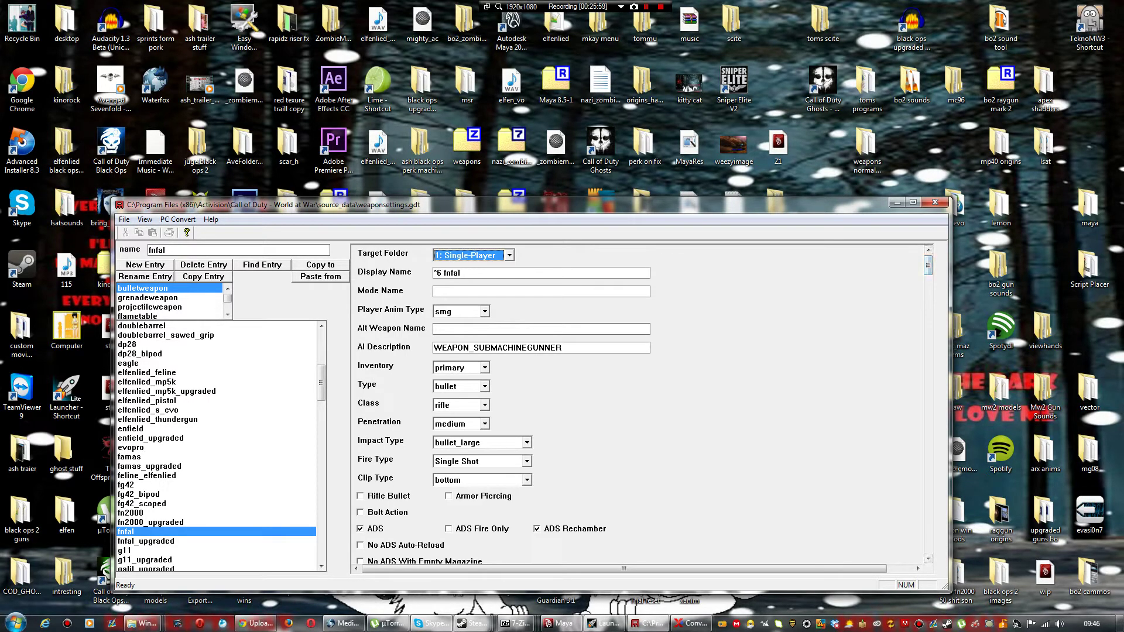
click(204, 266)
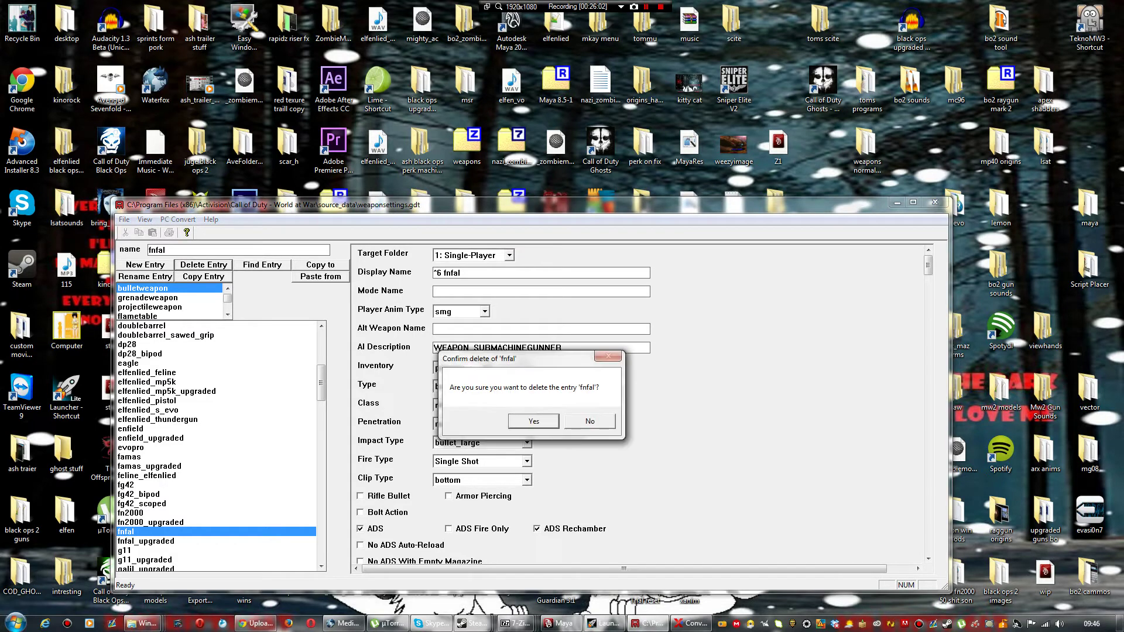
key(Return)
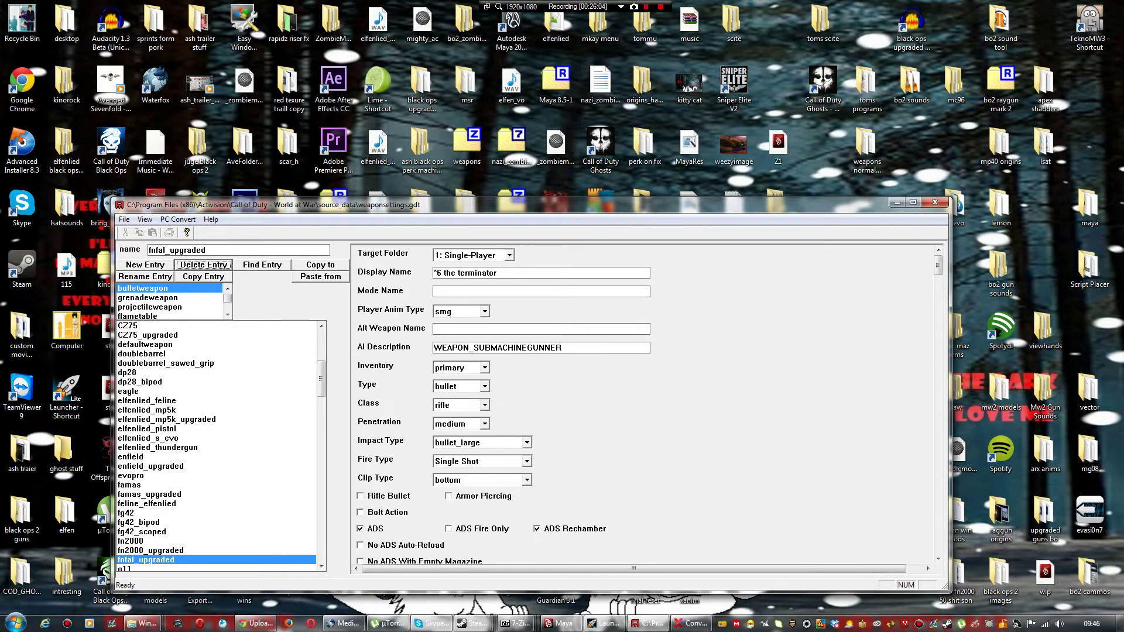
click(204, 266)
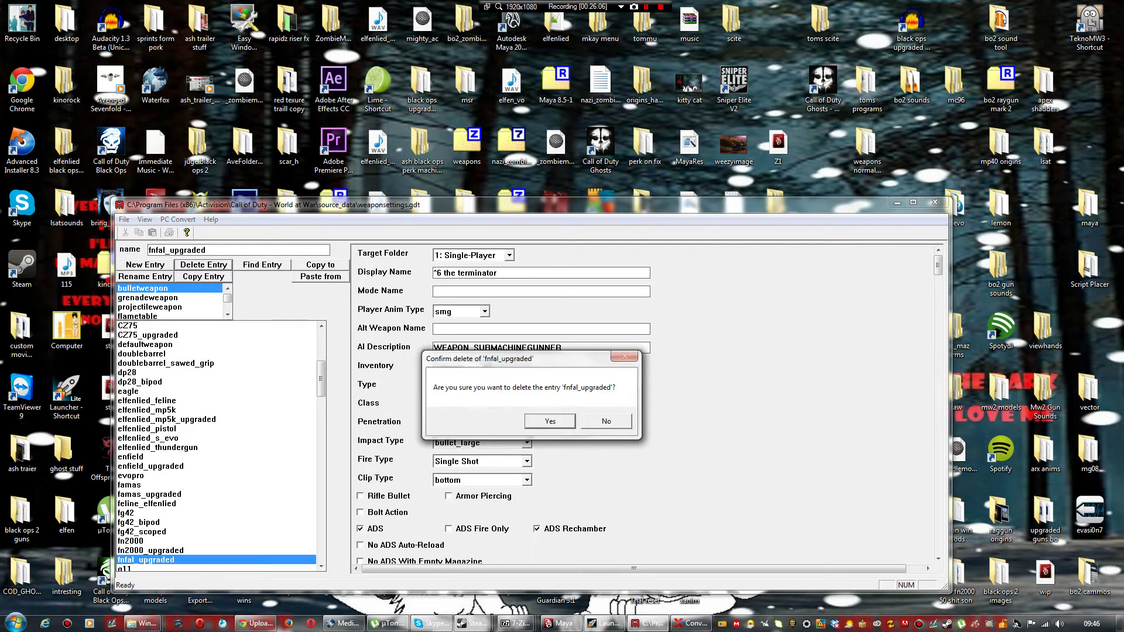
key(Return)
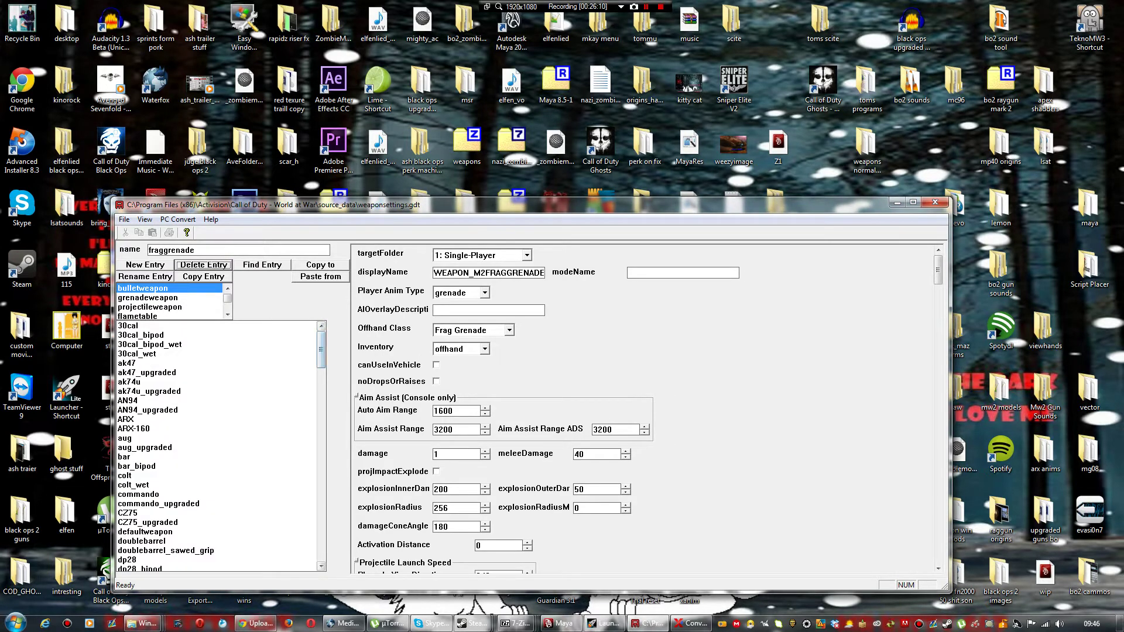
key(shift+Tab)
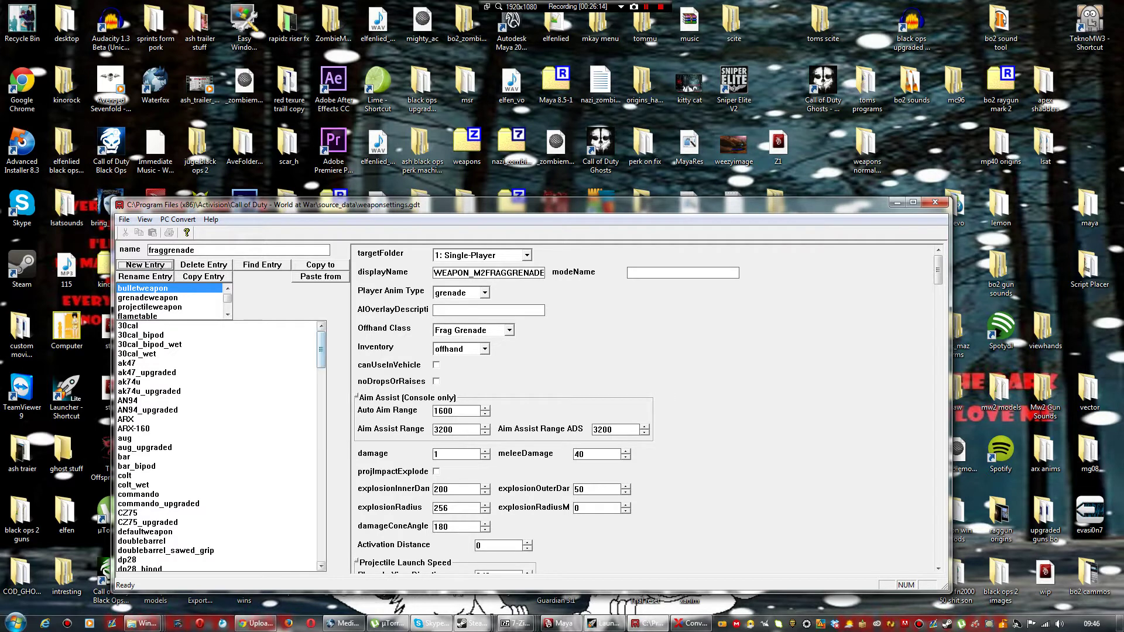
Step: Find the zombie_colt entry among the bulletweapon assets and copy it as a new entry named fnfal
drag(321, 350, 321, 354)
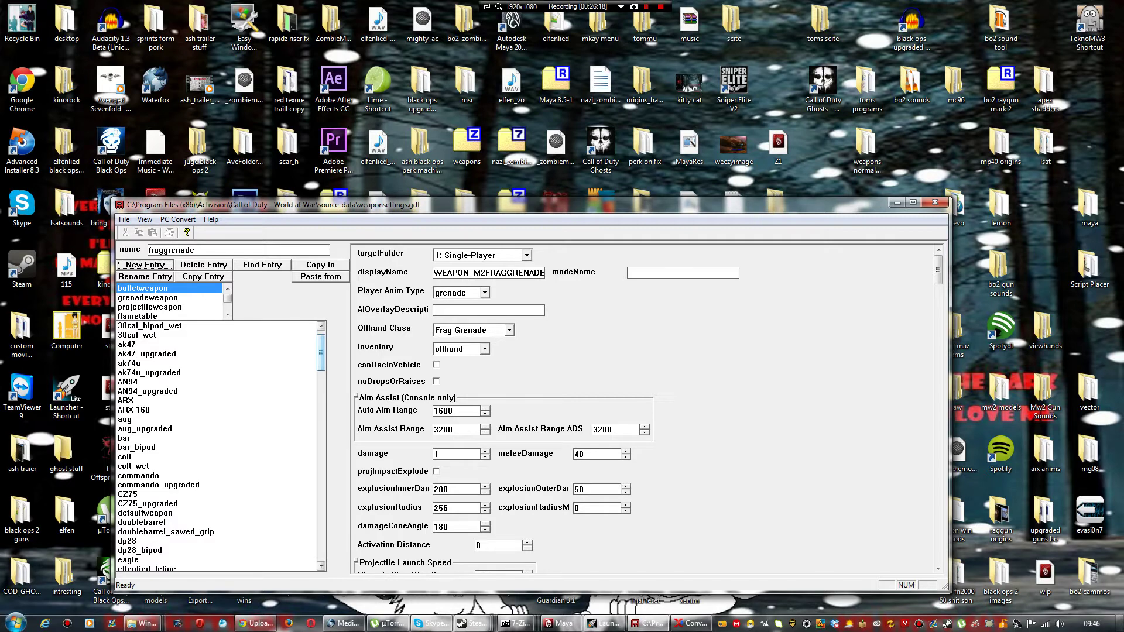
scroll(222, 446, down, 8)
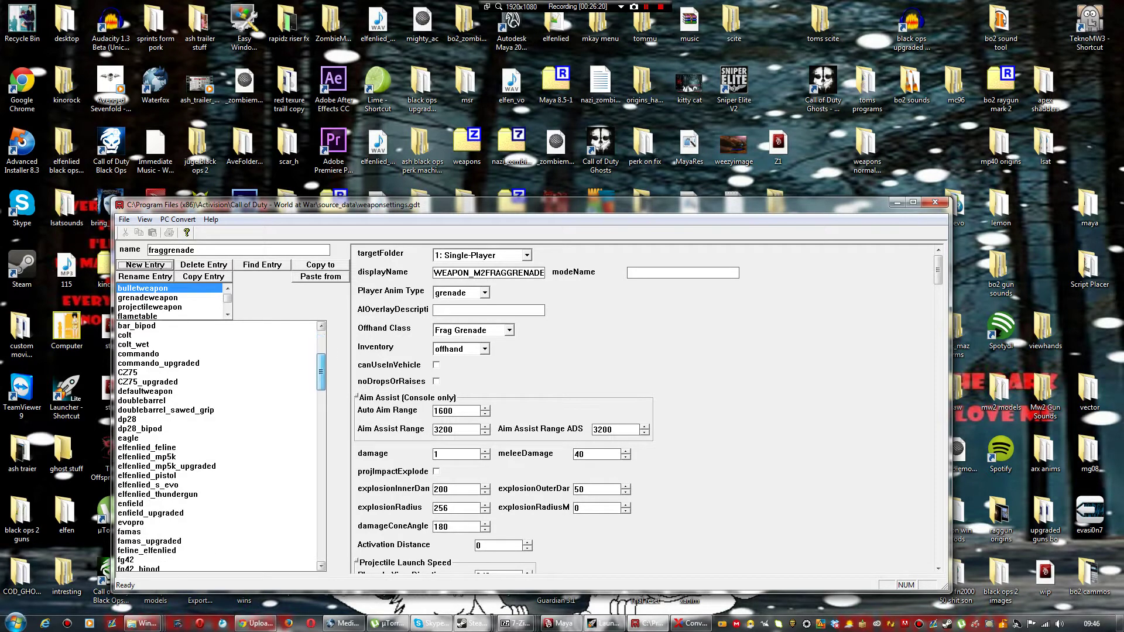
scroll(222, 446, down, 9)
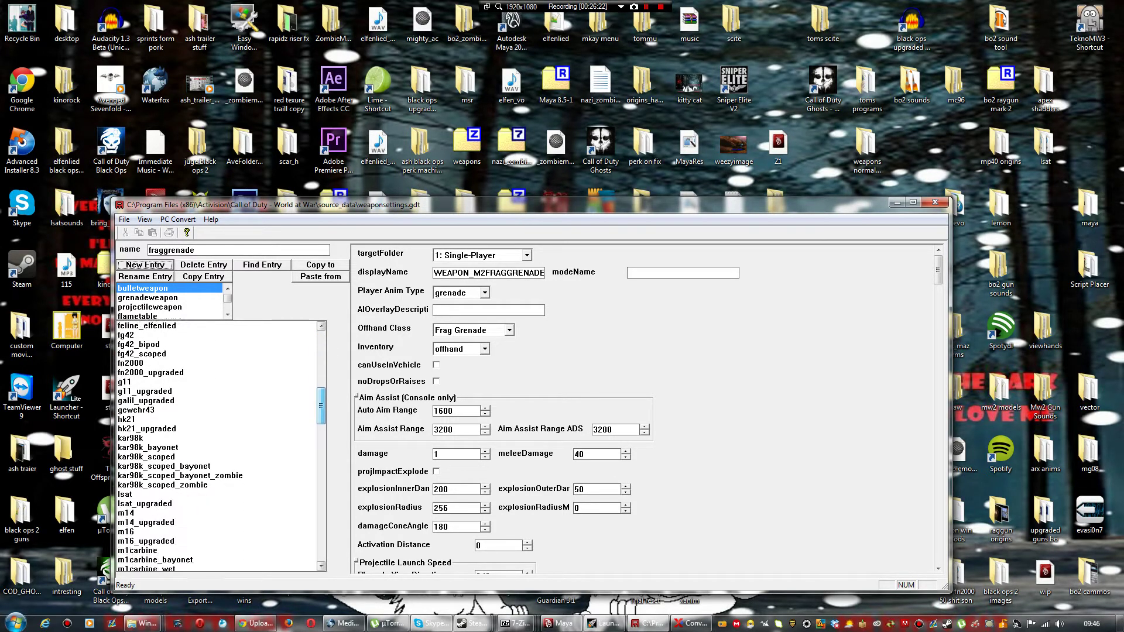
scroll(222, 446, down, 8)
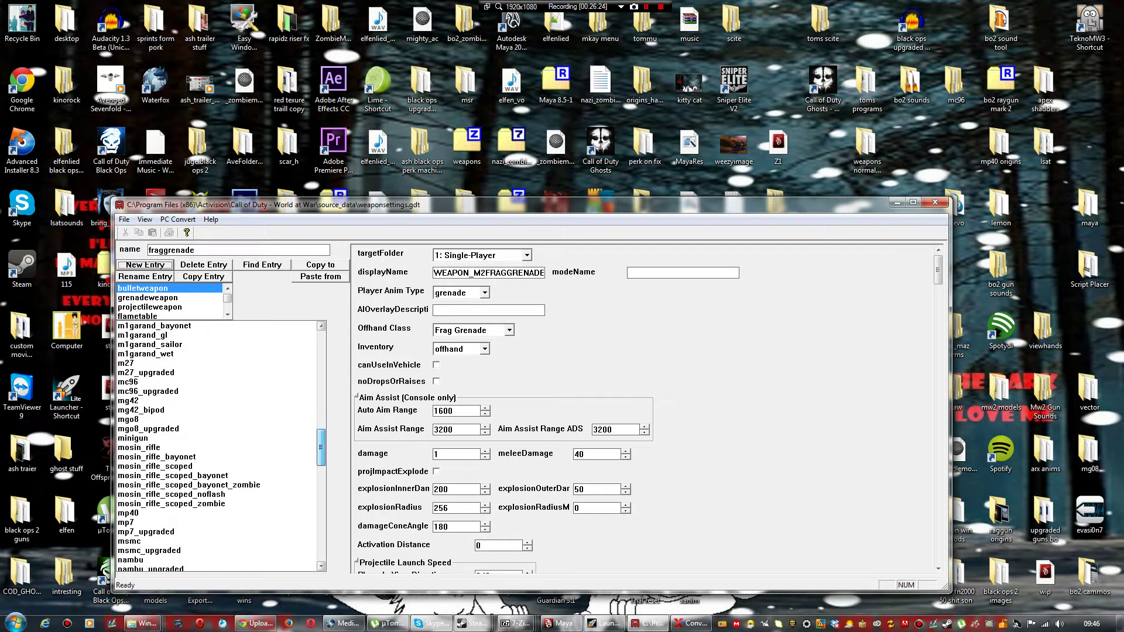
scroll(221, 447, down, 10)
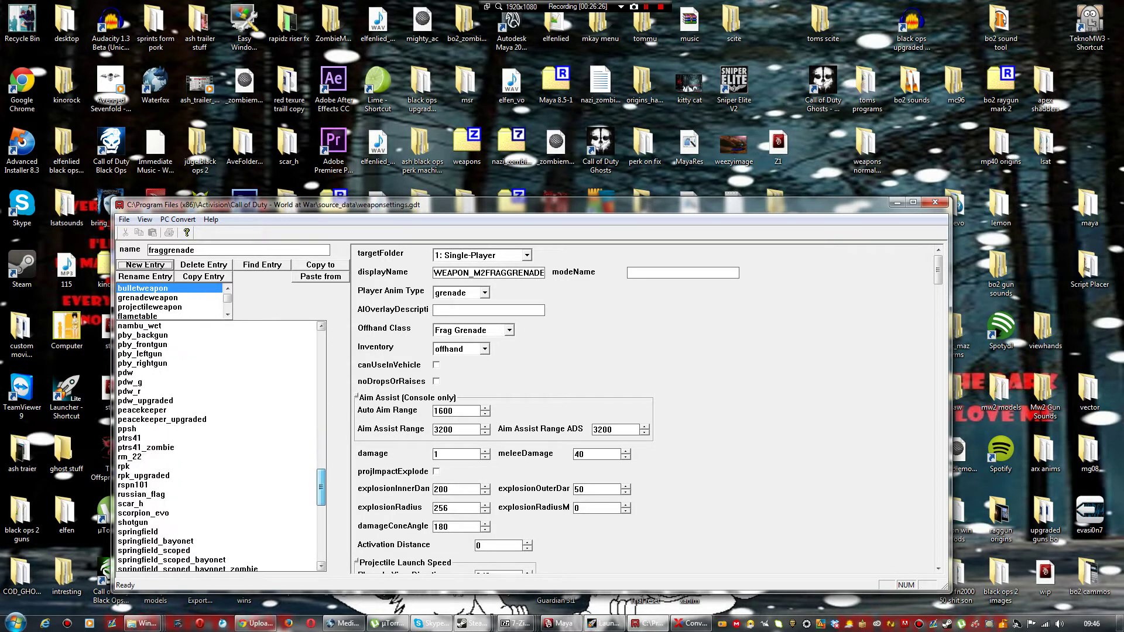
scroll(222, 446, down, 5)
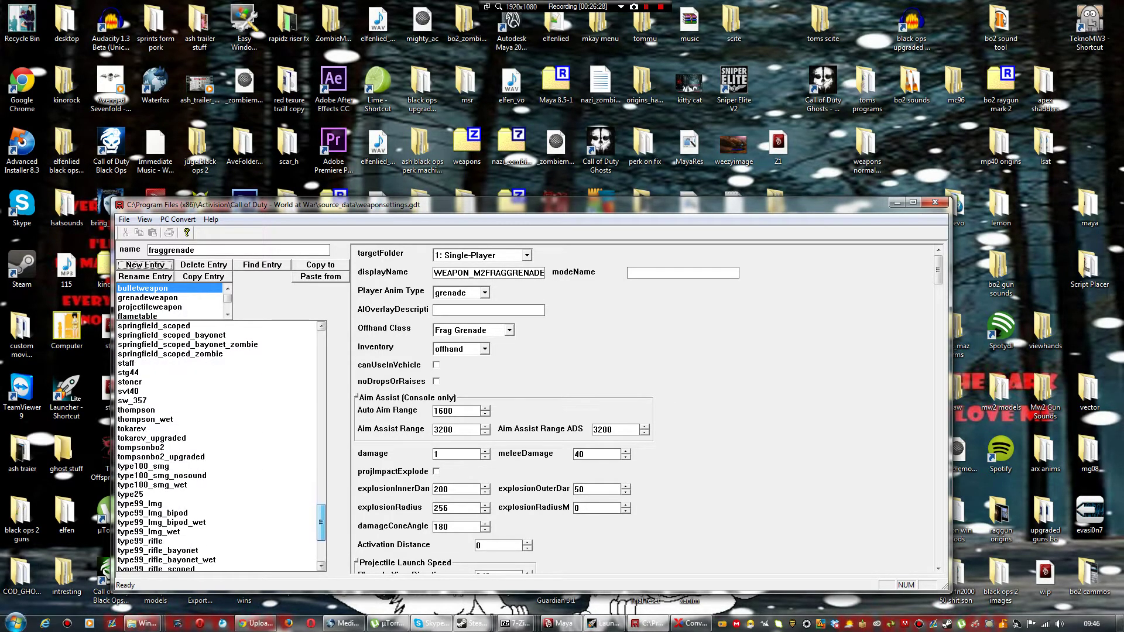
click(141, 476)
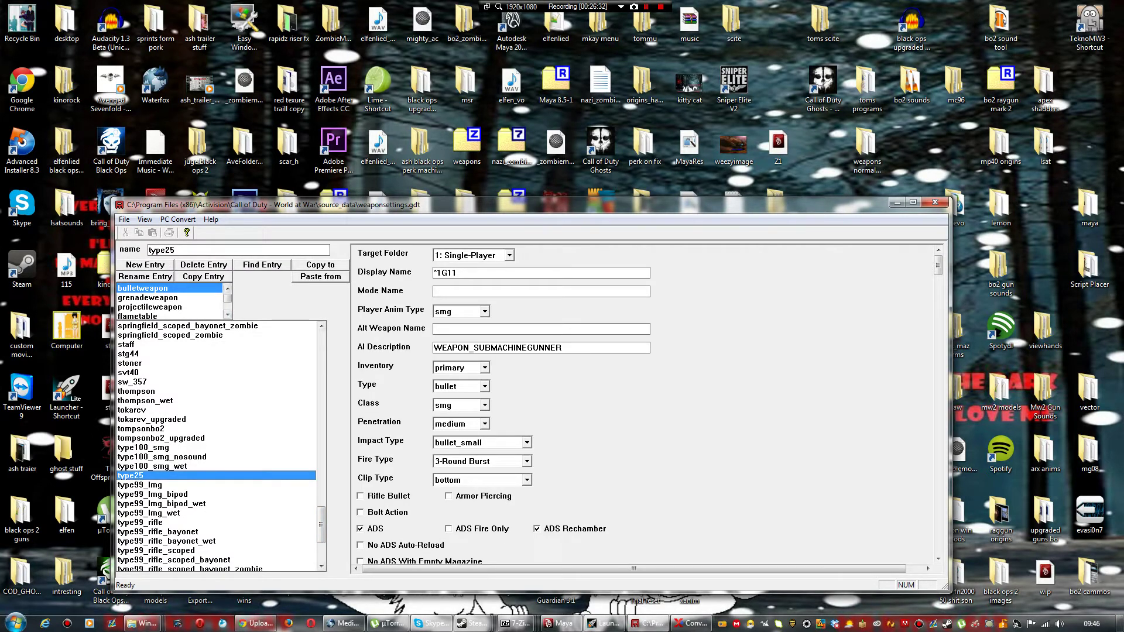
scroll(217, 446, down, 4)
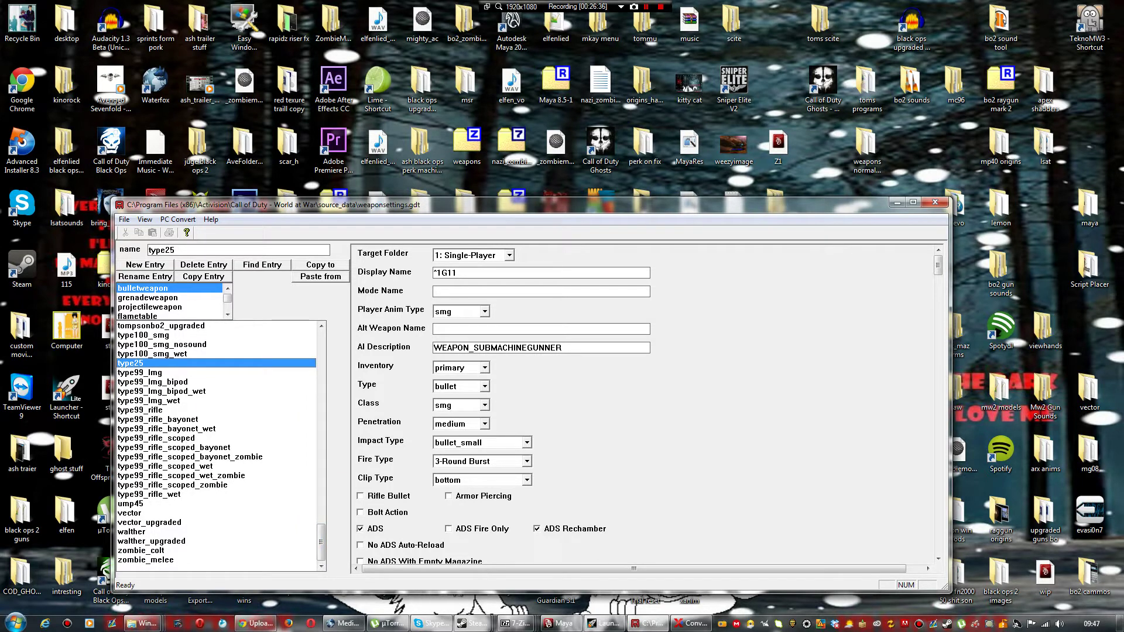
click(149, 551)
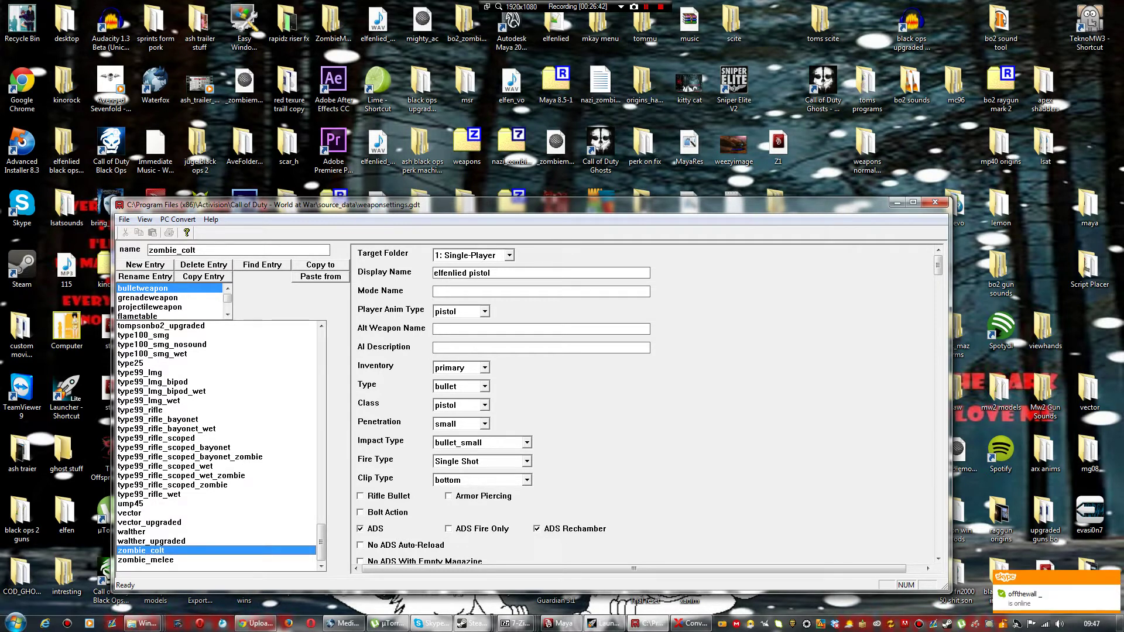
click(203, 276)
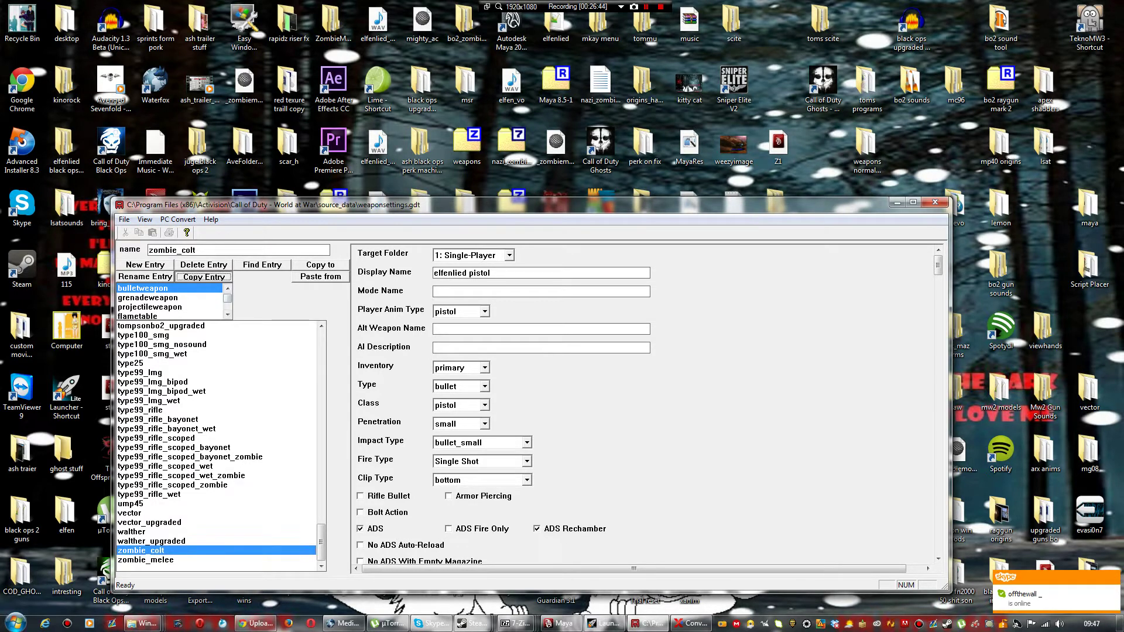
double_click(481, 369)
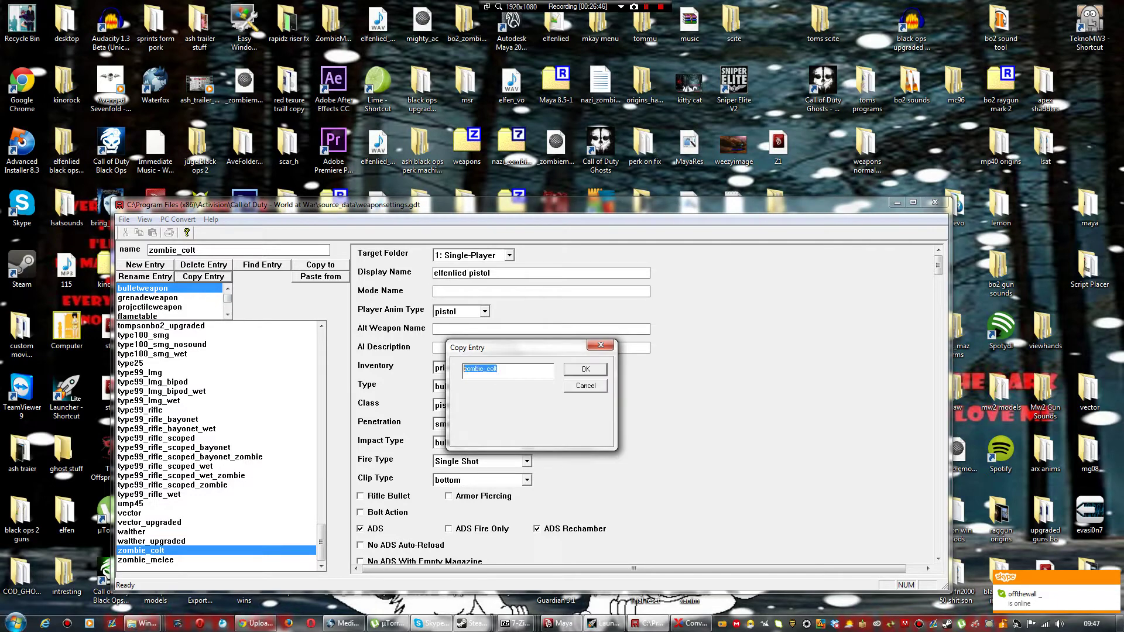
text(fn)
key(BackSpace)
key(Return)
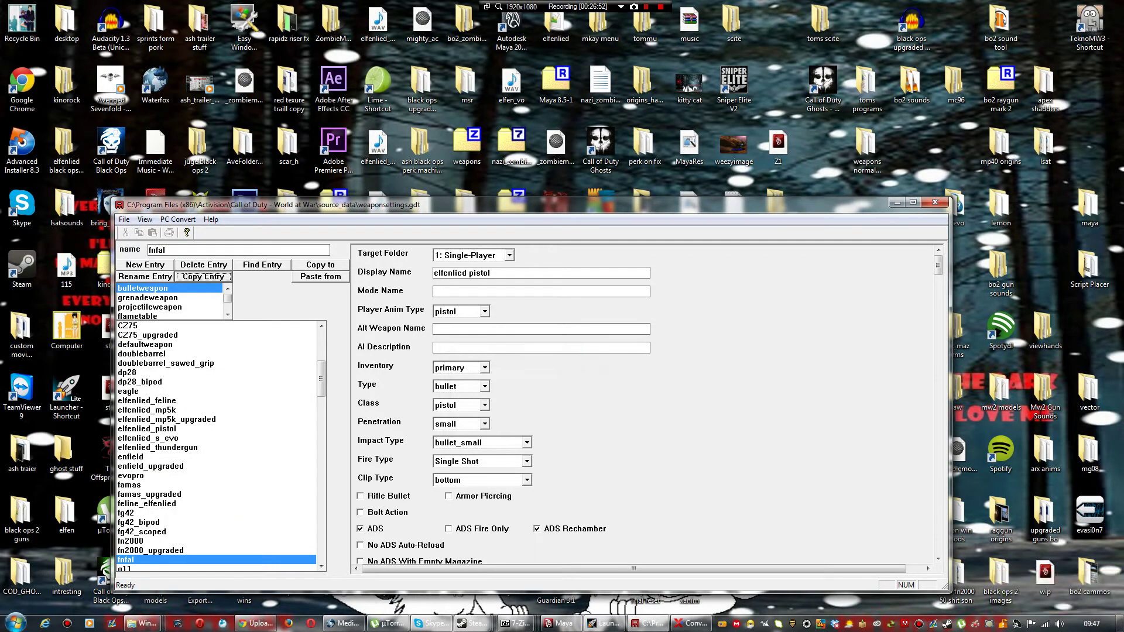
Step: Set the fnfal entry's display name to "^2 gtad fnfal"
drag(494, 273, 432, 273)
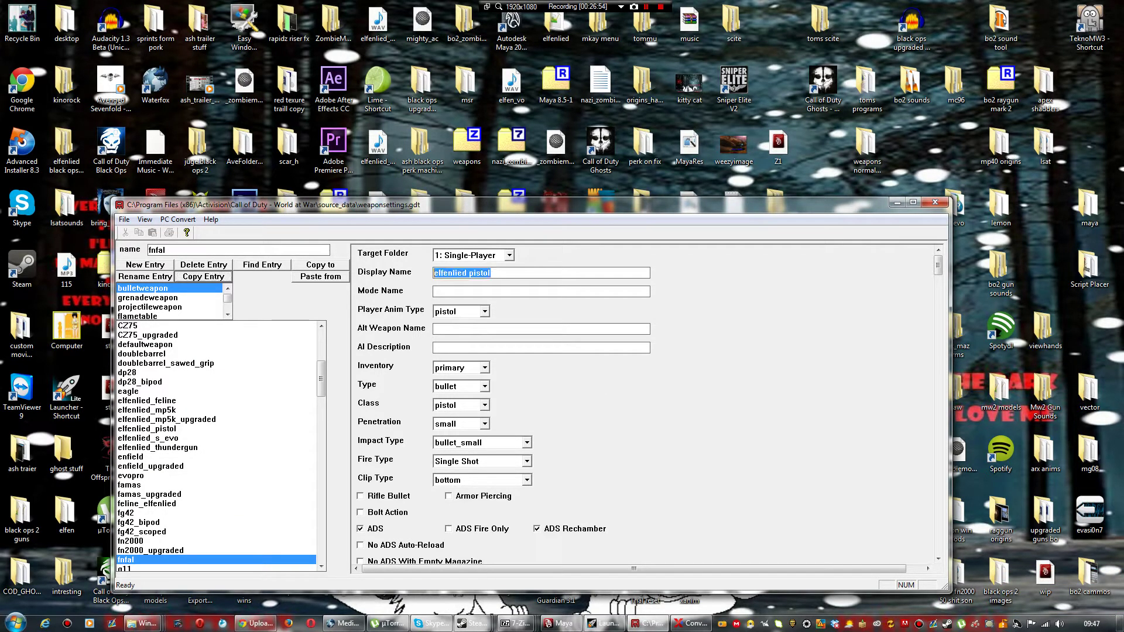
text(gtad fnfal)
key(Home)
text(^2)
key(End)
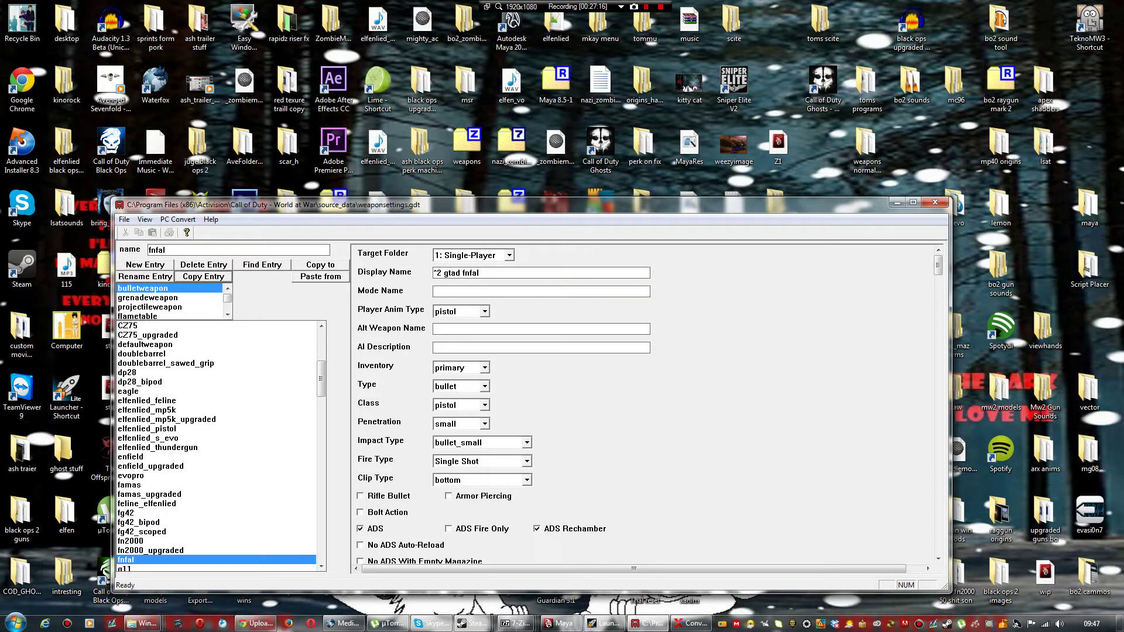
Step: Set both the ammo name and the clip name of the fnfal weapon to fnfal
scroll(644, 404, down, 5)
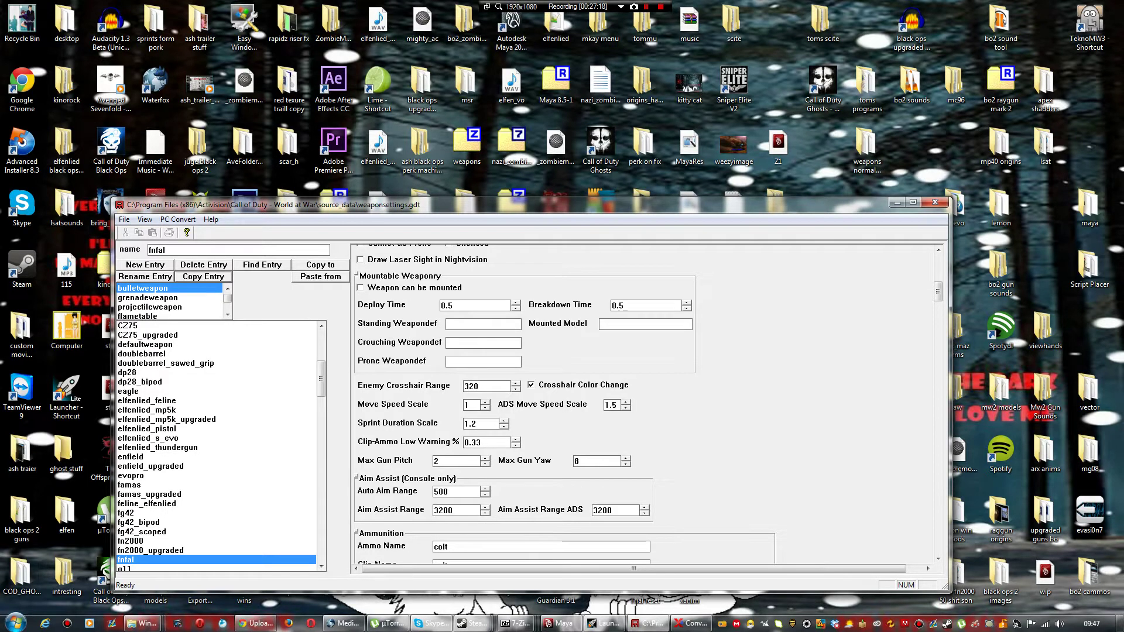
scroll(644, 404, down, 3)
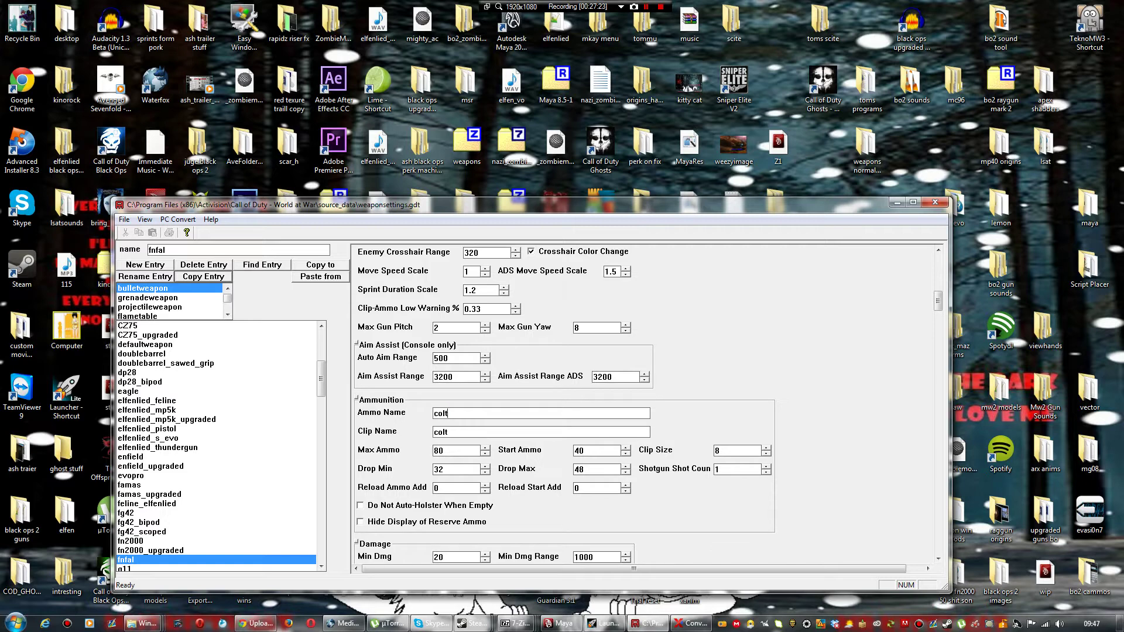
double_click(445, 414)
text(fnfal)
double_click(447, 432)
text(fnfal)
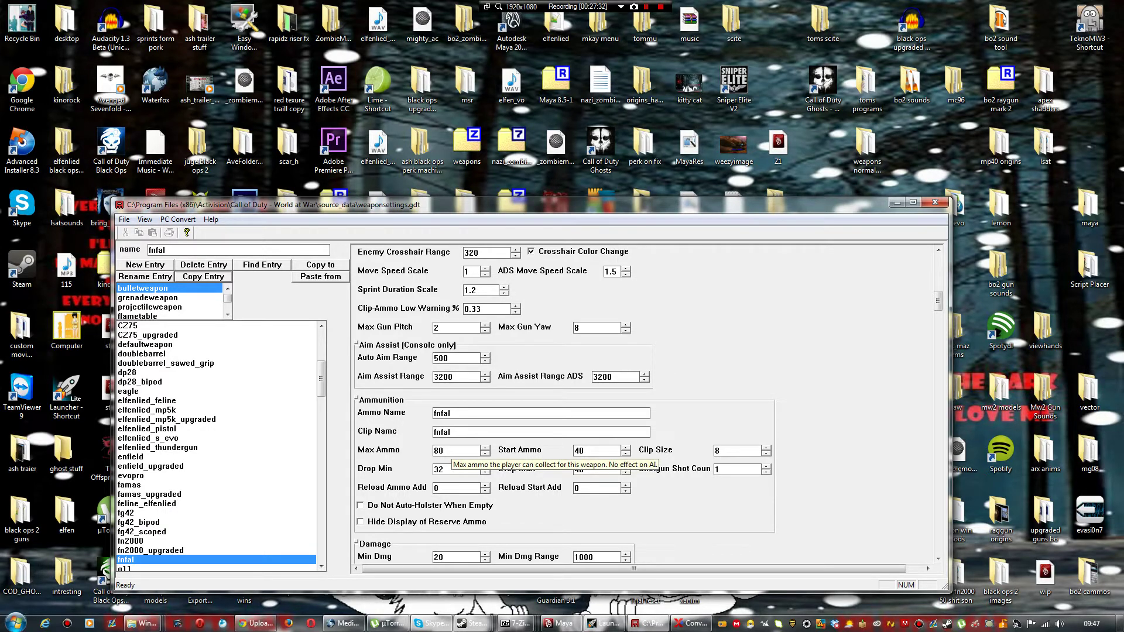
Step: Set the fnfal weapon's max ammo to 300, start ammo to 300 and clip size to 30
scroll(452, 450, up, 2)
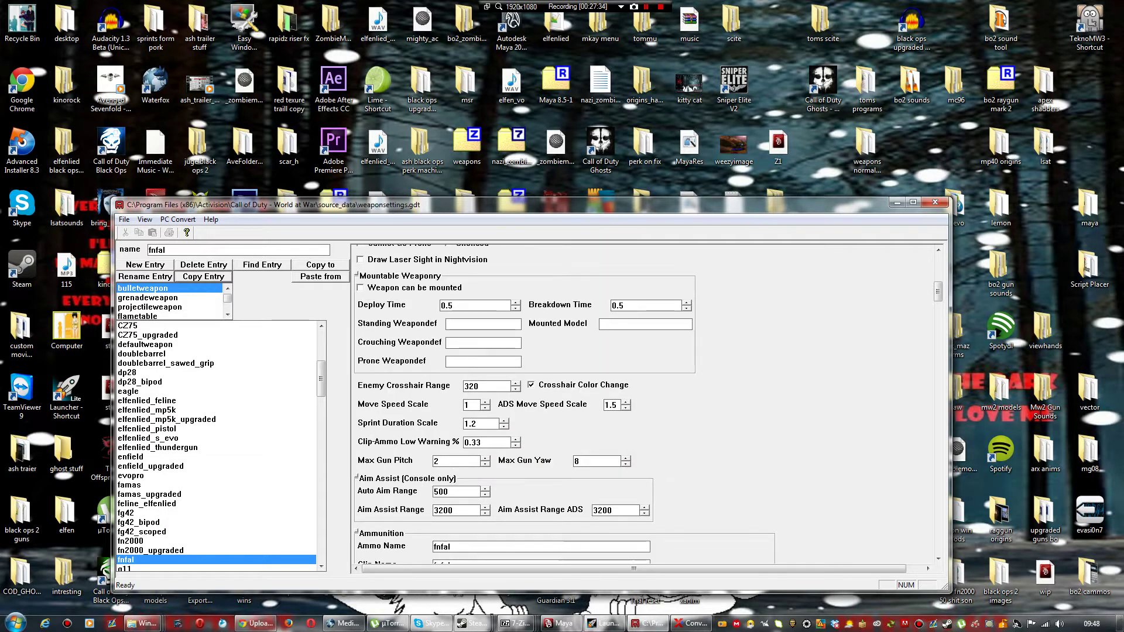
scroll(452, 450, down, 2)
drag(450, 450, 433, 451)
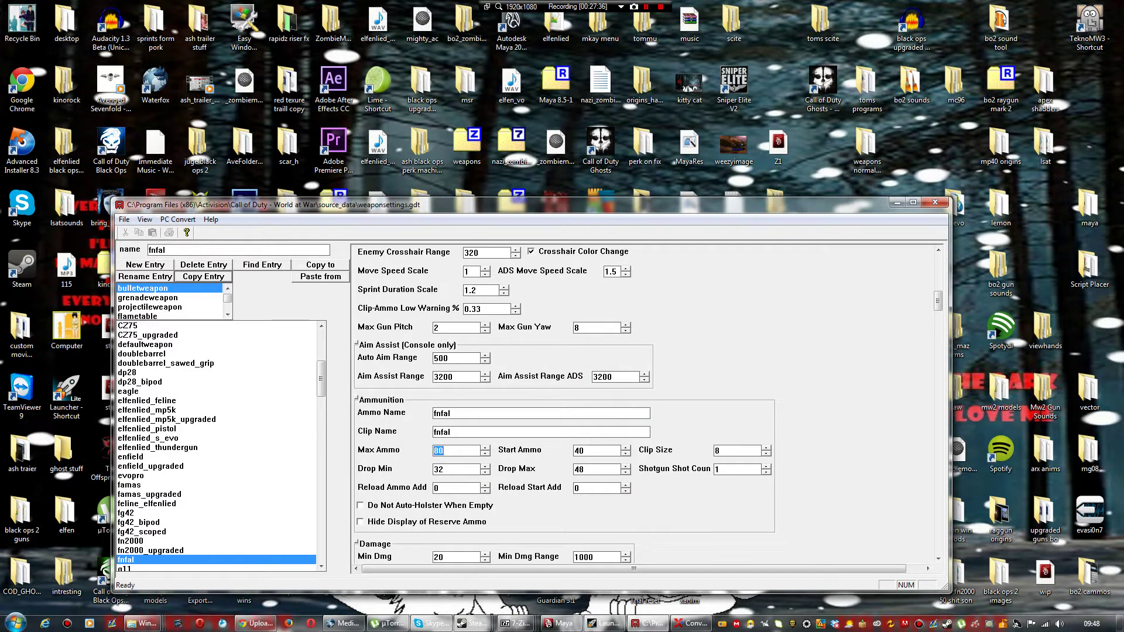
text(300)
key(Tab)
text(030)
key(Tab)
text(30)
Step: Set the fnfal weapon's minimum damage to 500 and maximum damage to 600
scroll(938, 302, down, 3)
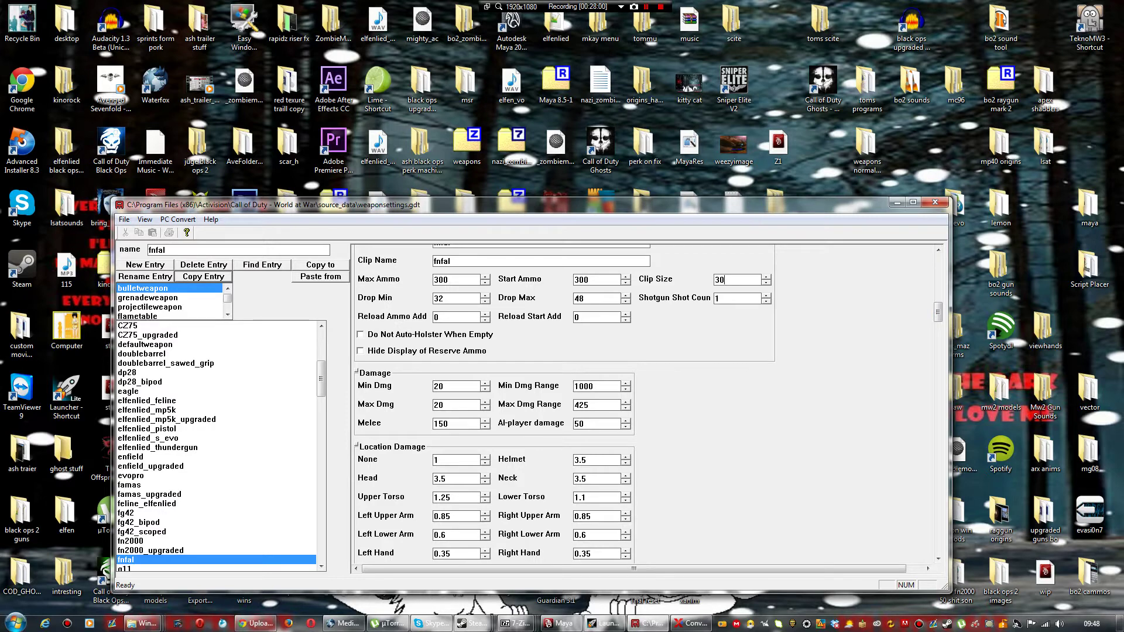
double_click(439, 387)
text(500)
double_click(439, 406)
text(600)
Step: Set the fnfal weapon's XModels to fnfal_vm for View Gun 1 and fnfal_wm for World Gun 1
scroll(564, 404, down, 15)
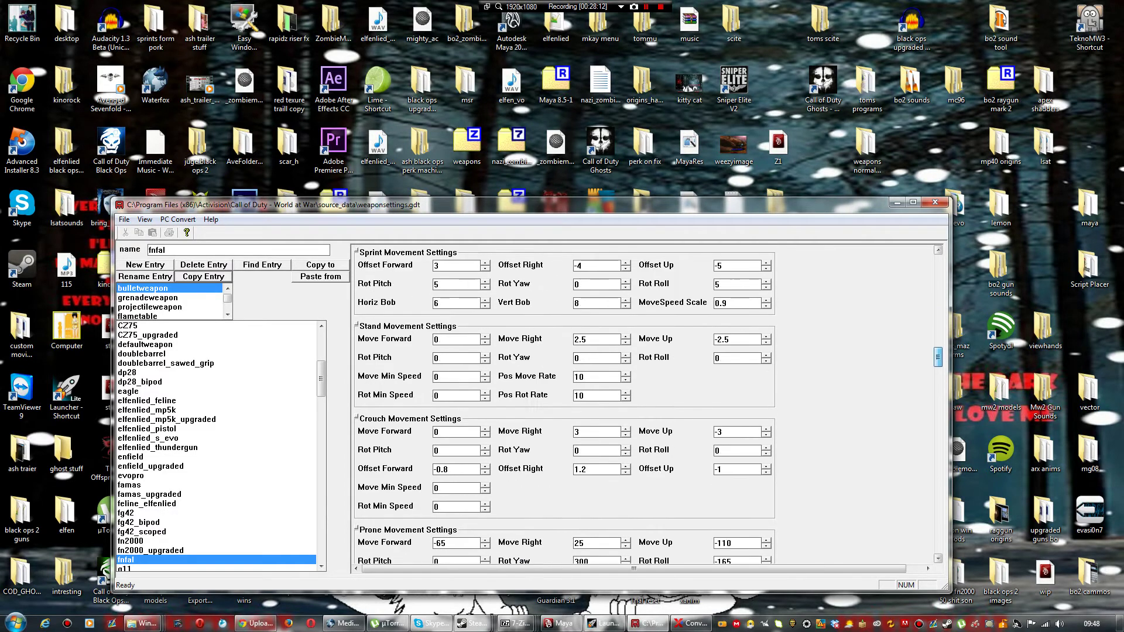
scroll(564, 404, down, 15)
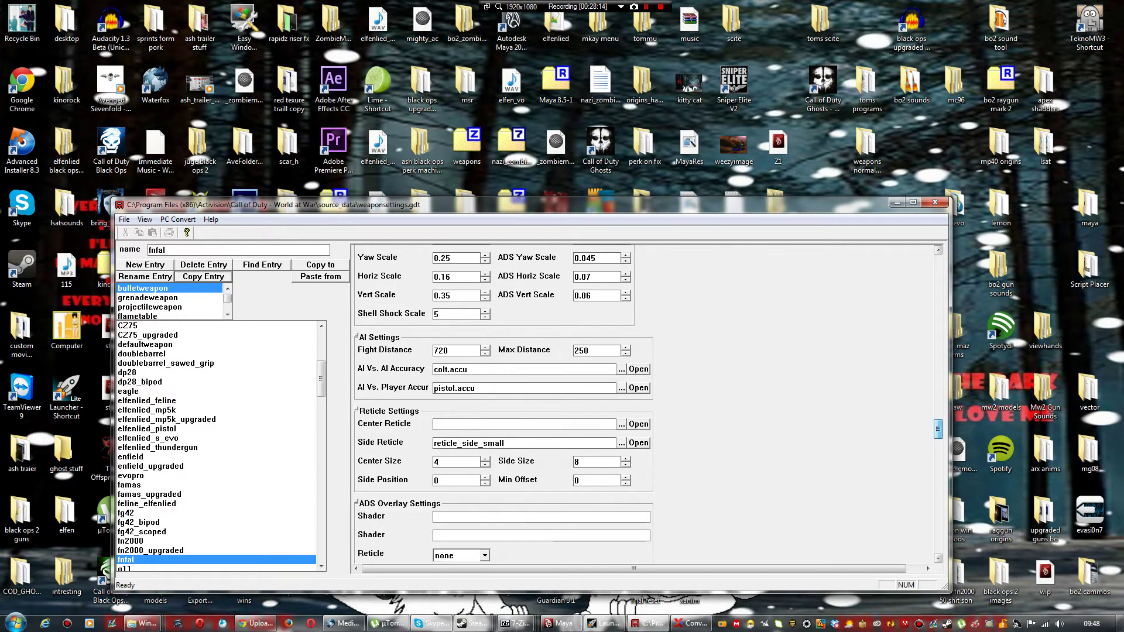
scroll(564, 404, down, 5)
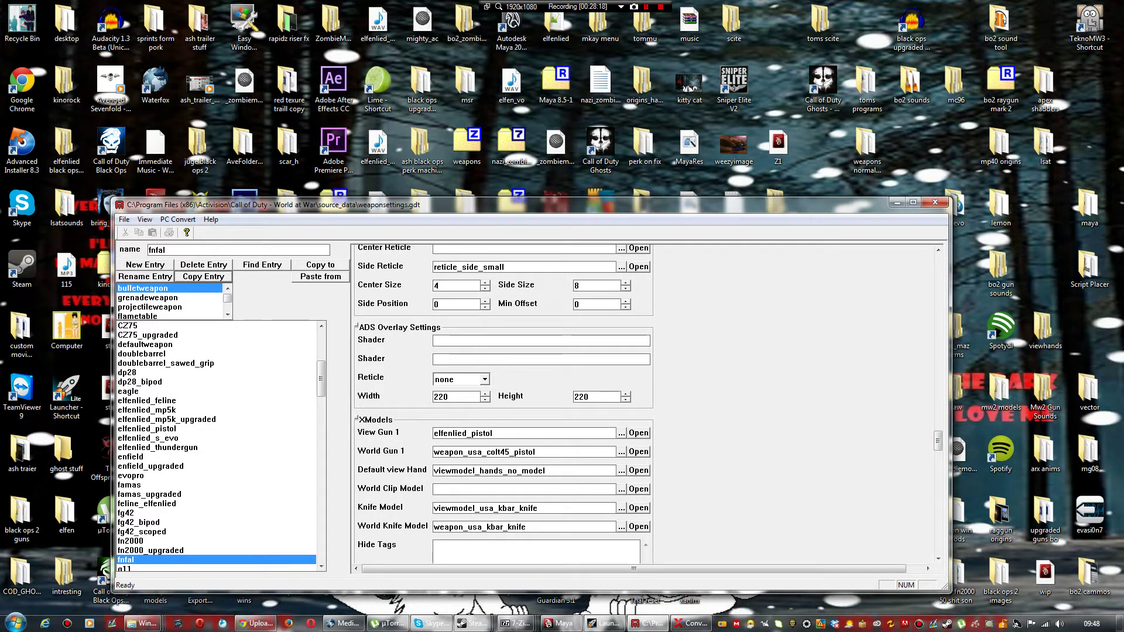
click(493, 434)
key(BackSpace)
key(BackSpace)
key(BackSpace)
key(BackSpace)
key(BackSpace)
key(BackSpace)
key(BackSpace)
key(BackSpace)
key(BackSpace)
key(BackSpace)
key(BackSpace)
key(BackSpace)
key(BackSpace)
key(BackSpace)
key(BackSpace)
key(BackSpace)
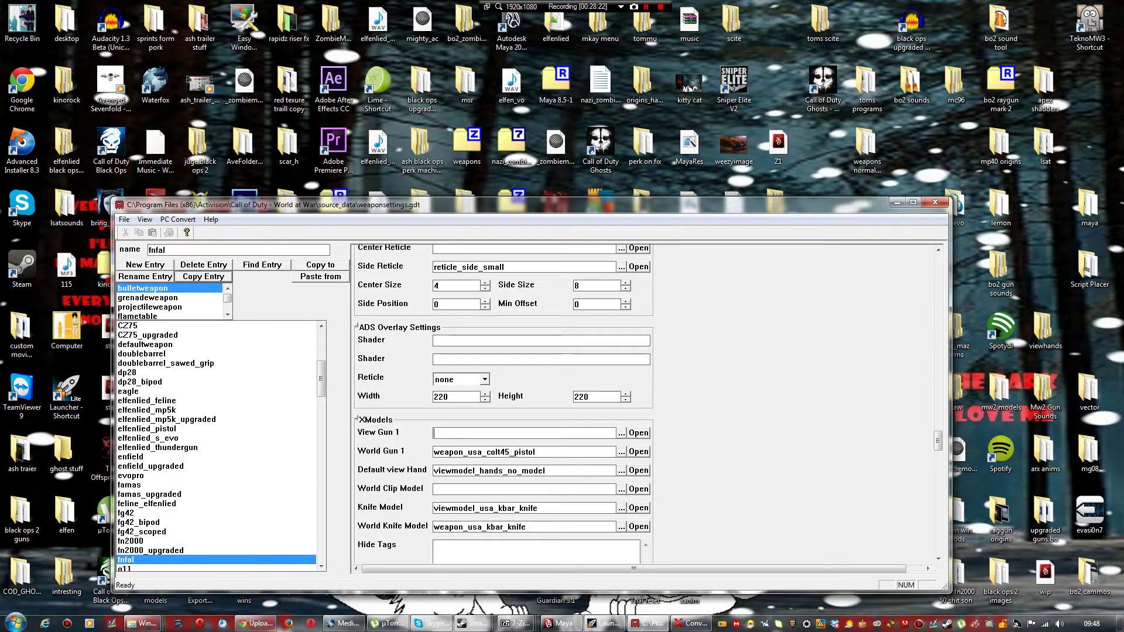
text(fnfal_vm)
key(Tab)
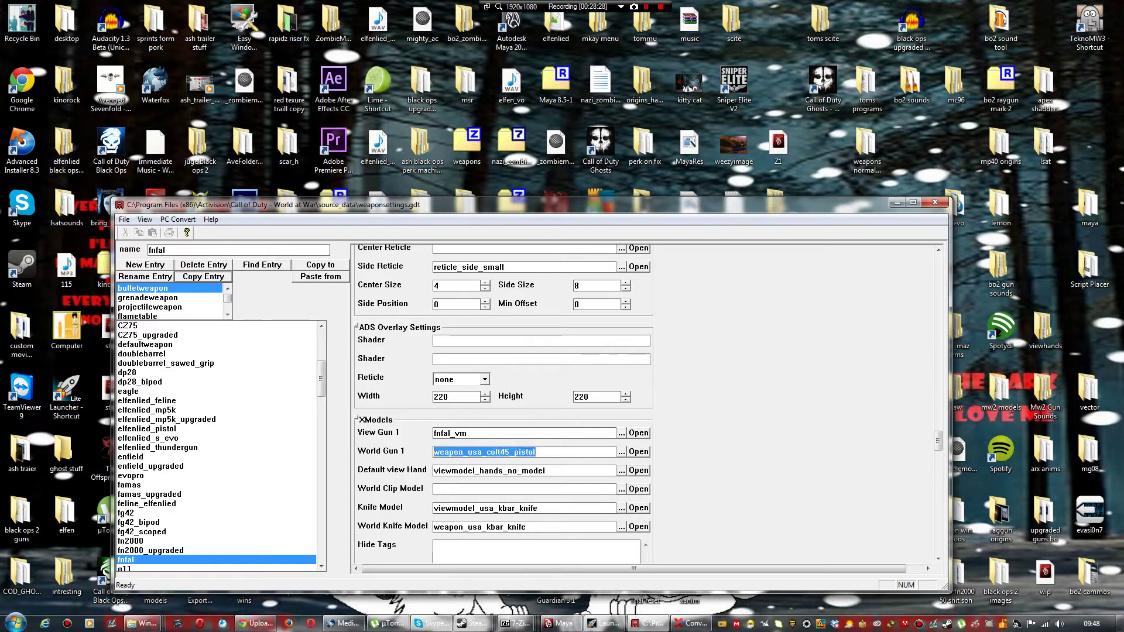
text(fn)
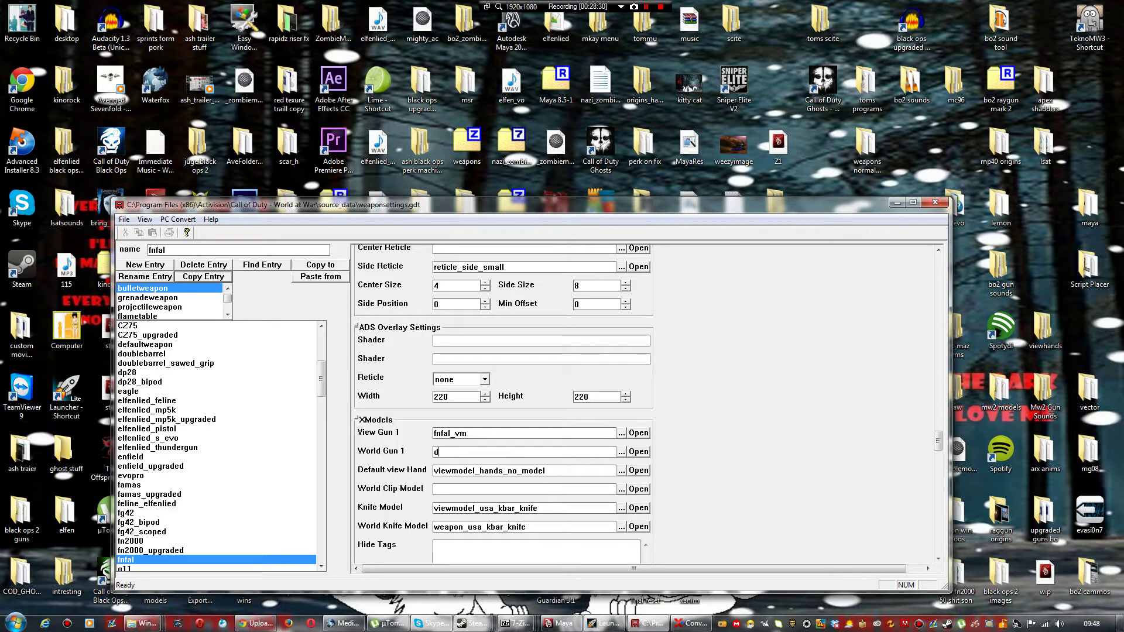
text(fal_wm)
Step: Look through the XAnims settings of the fnfal entry and minimize the weaponsettings.gdt window
scroll(644, 404, down, 8)
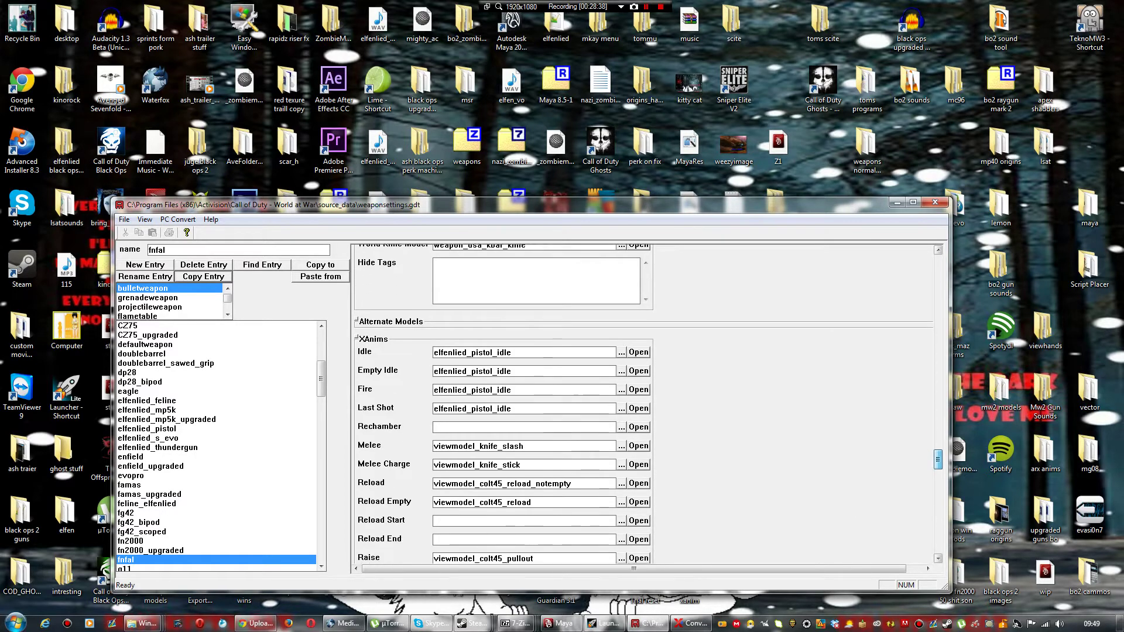
scroll(645, 404, down, 5)
scroll(644, 404, up, 6)
scroll(644, 404, down, 3)
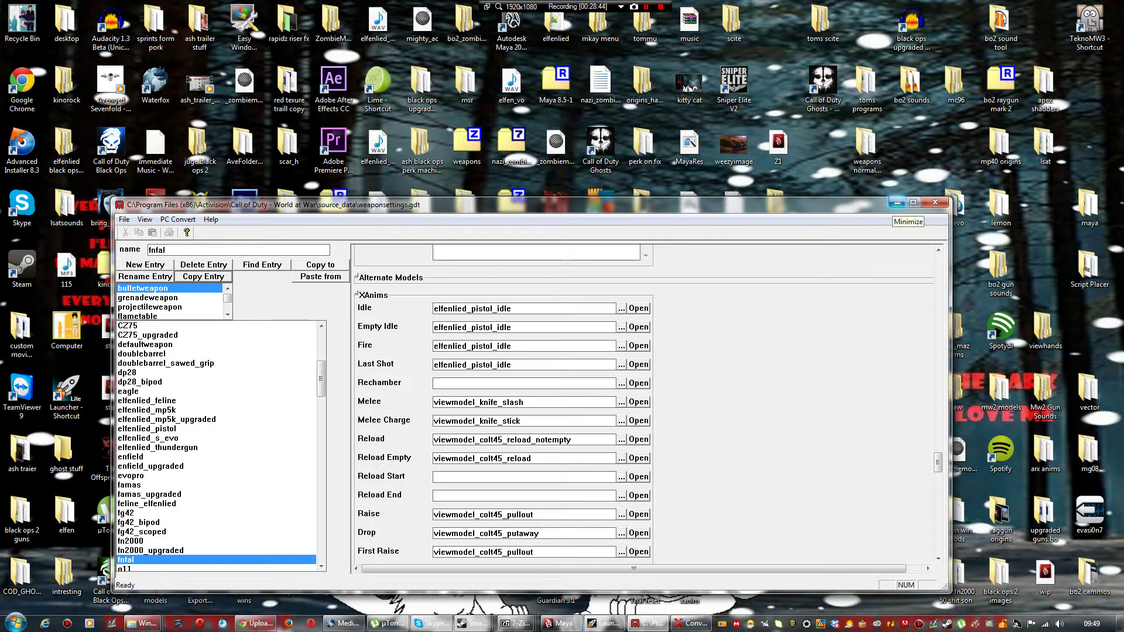
click(896, 203)
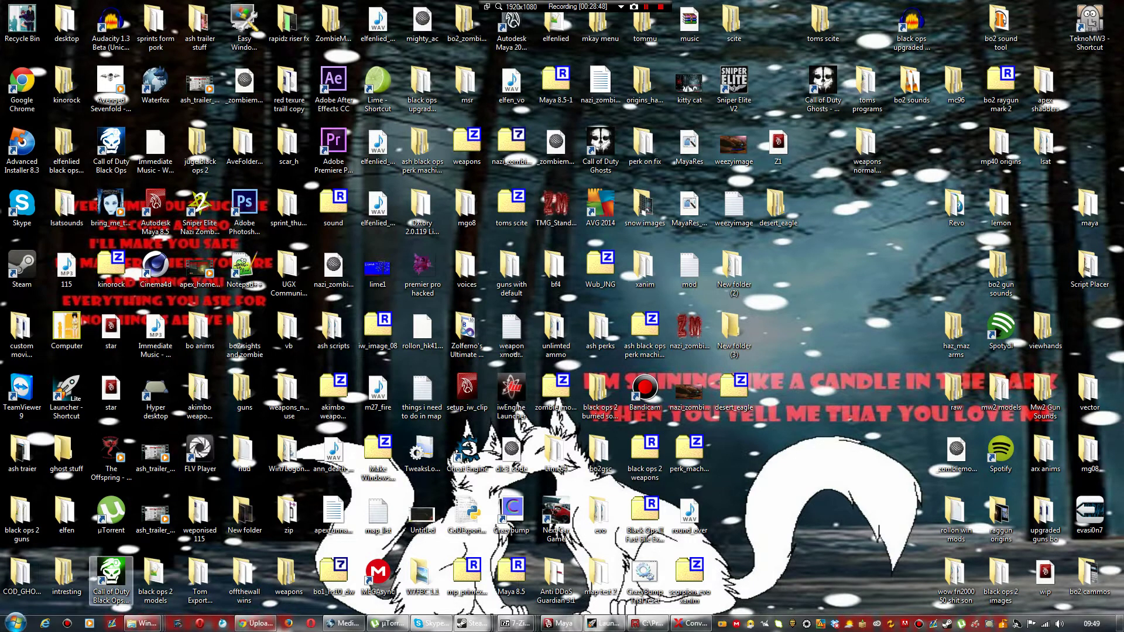
Step: Open the Call of Duty Black Ops Launcher, start its Asset Manager and move that window beside the Launcher
click(111, 576)
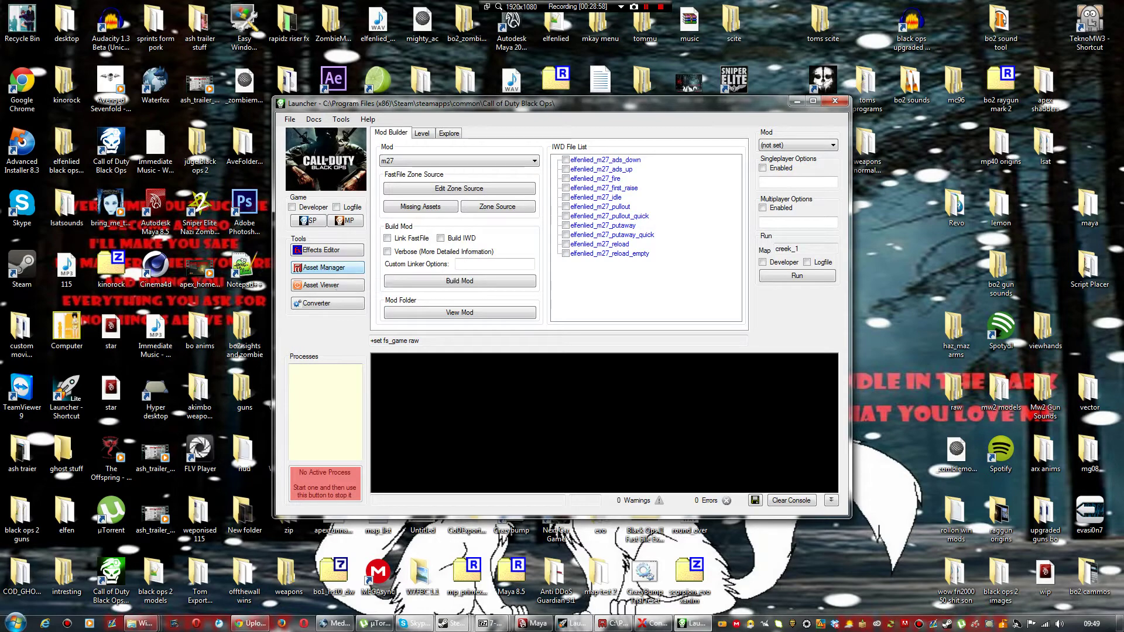
click(328, 268)
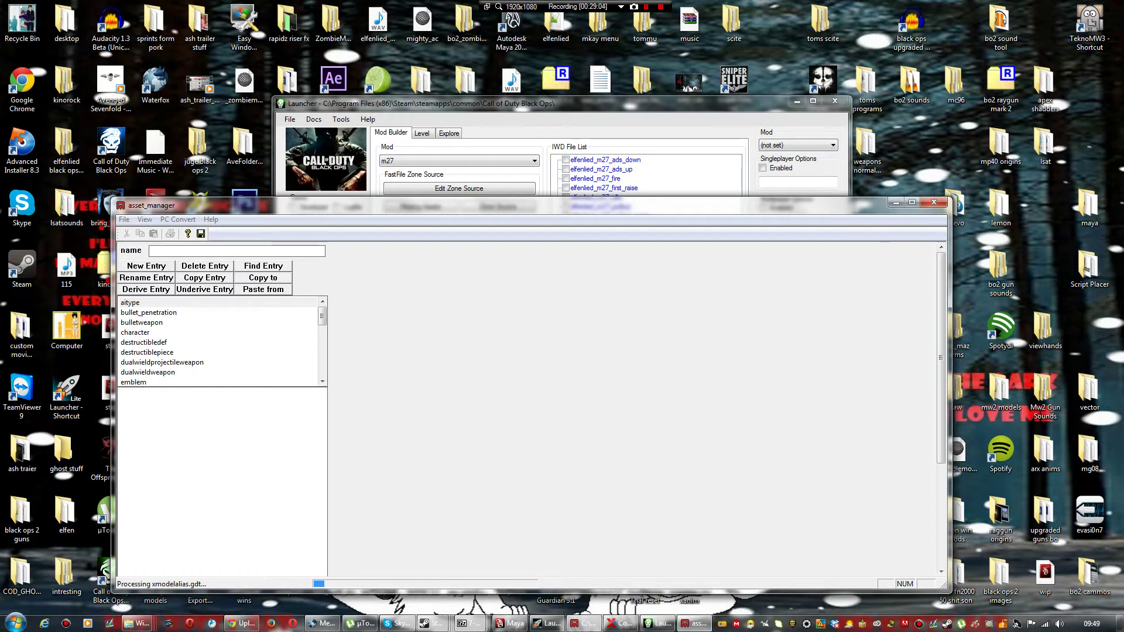
drag(527, 205, 689, 217)
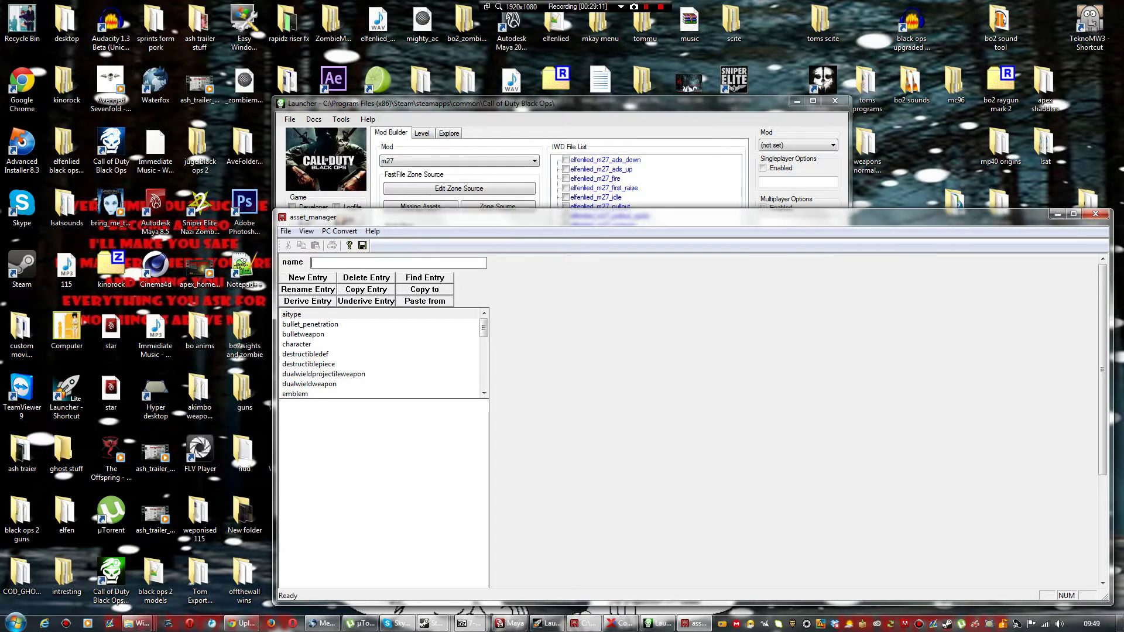
drag(446, 218, 1123, 184)
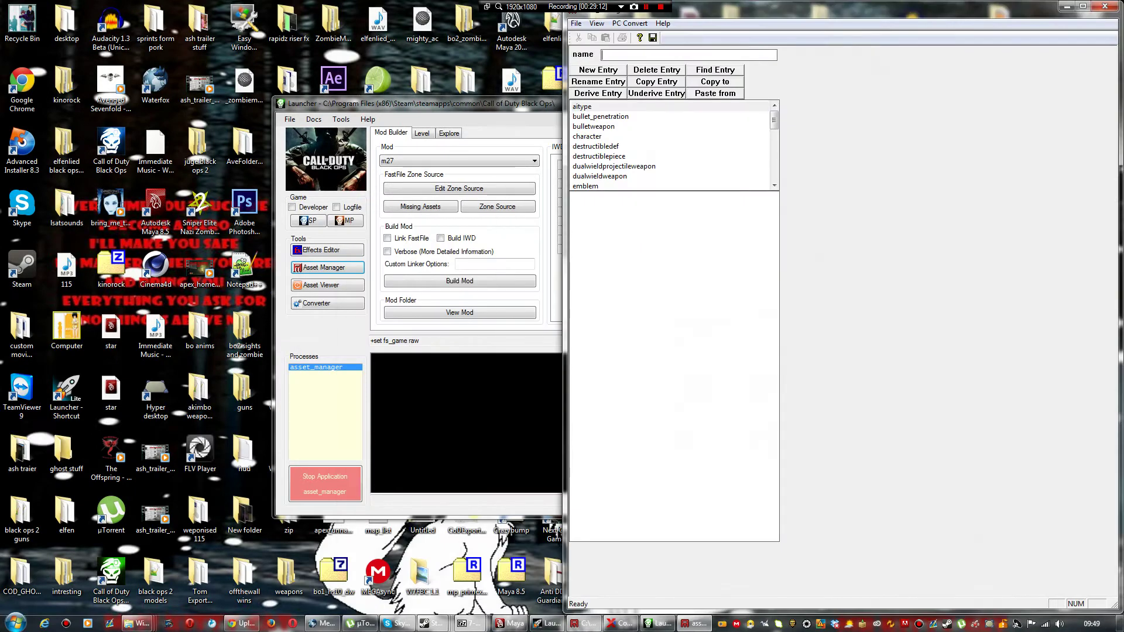
click(694, 623)
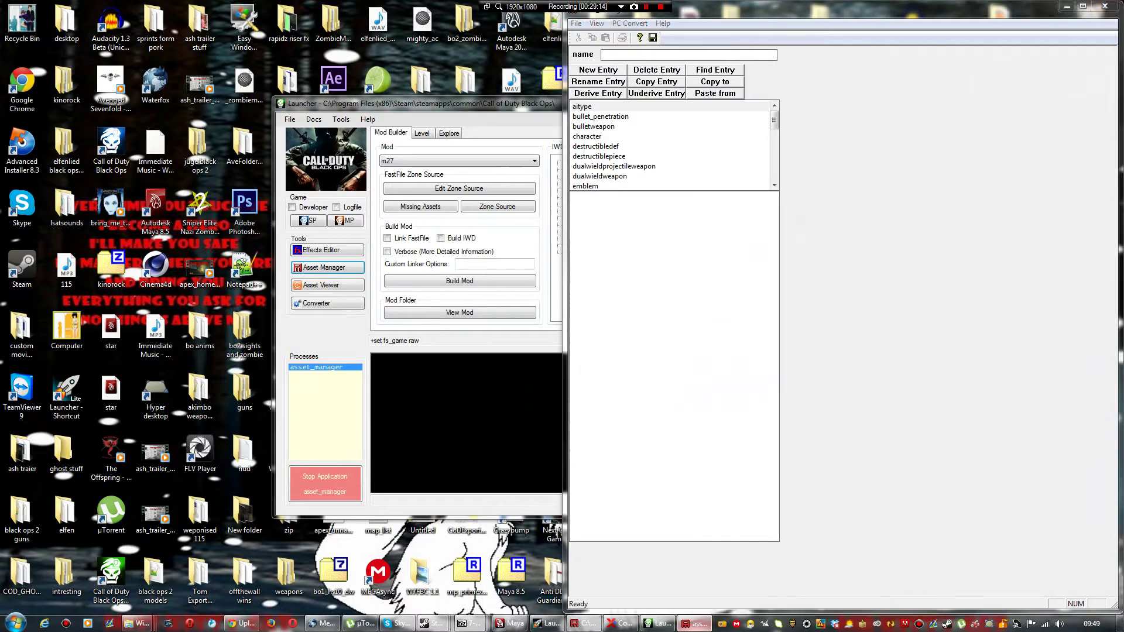
click(694, 624)
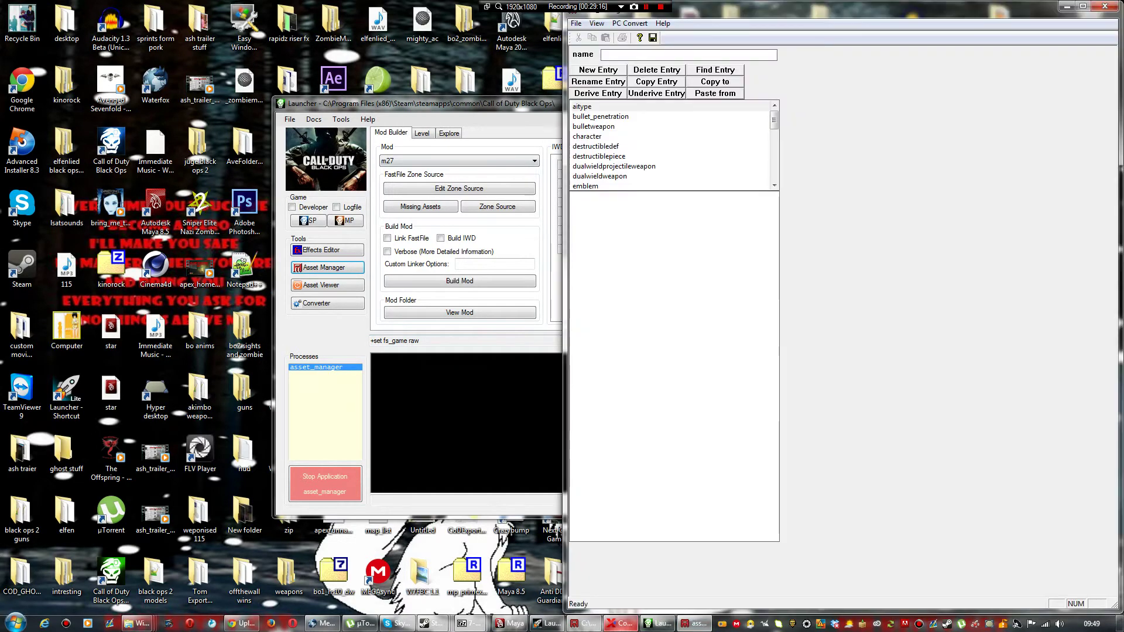
Step: Restore the World at War weaponsettings.gdt window beside the Black Ops Asset Manager and check the fnfal entry's XAnims settings
click(583, 624)
key(super+Left)
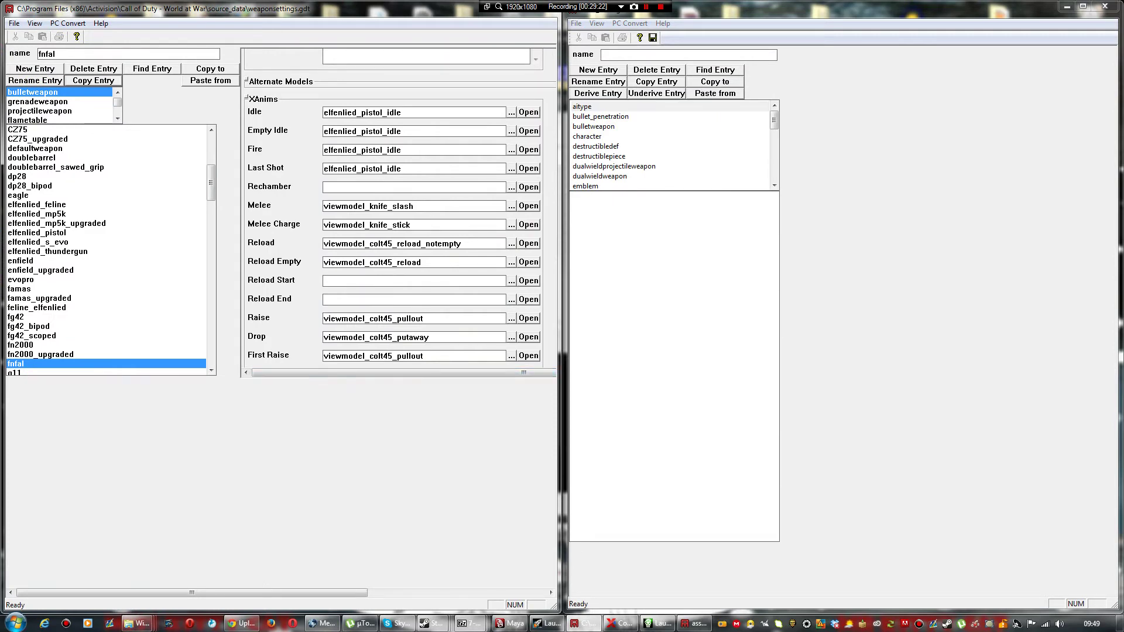
scroll(398, 211, down, 5)
scroll(399, 211, up, 4)
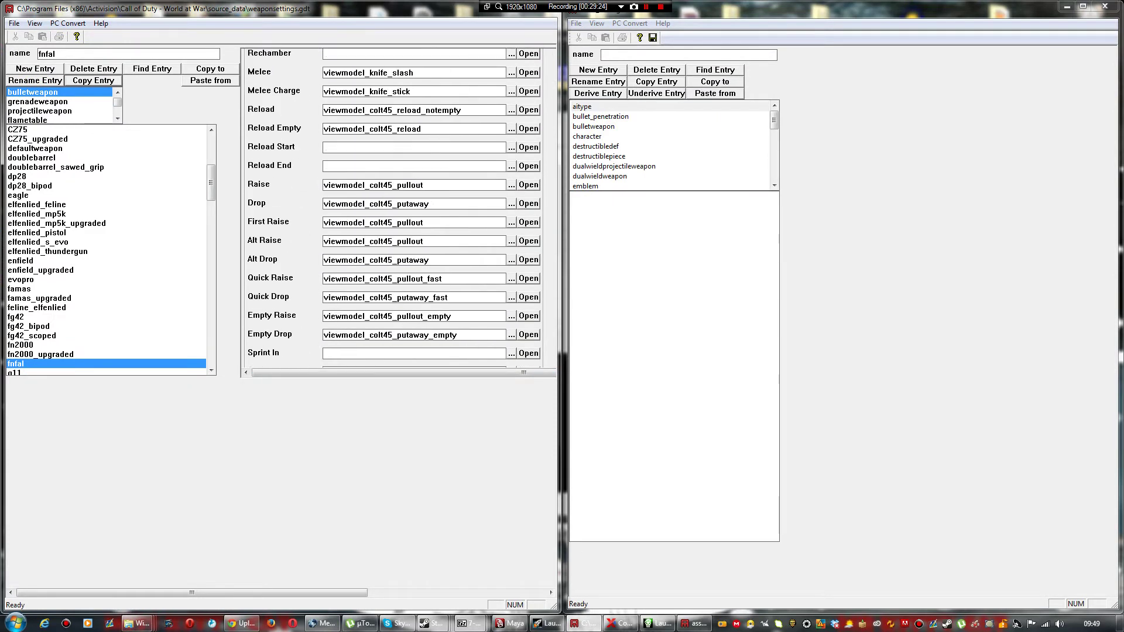
scroll(398, 211, up, 2)
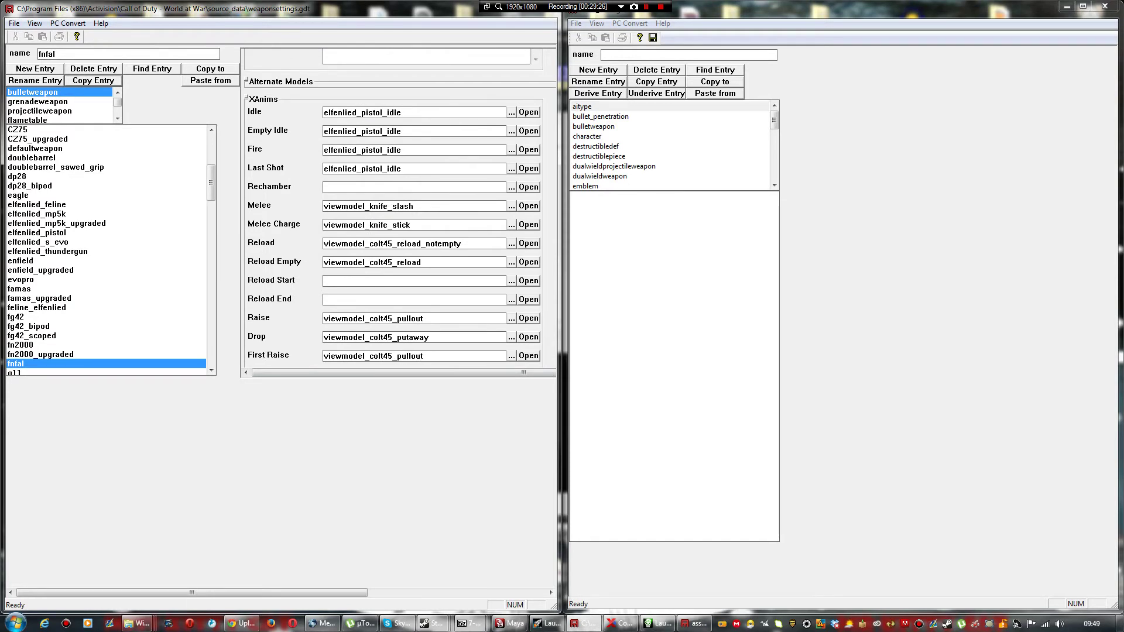
Step: In the Black Ops Asset Manager, browse for a file to open in Program Files (x86)\Steam\SteamApps\common\Call of Duty Black Ops
click(576, 23)
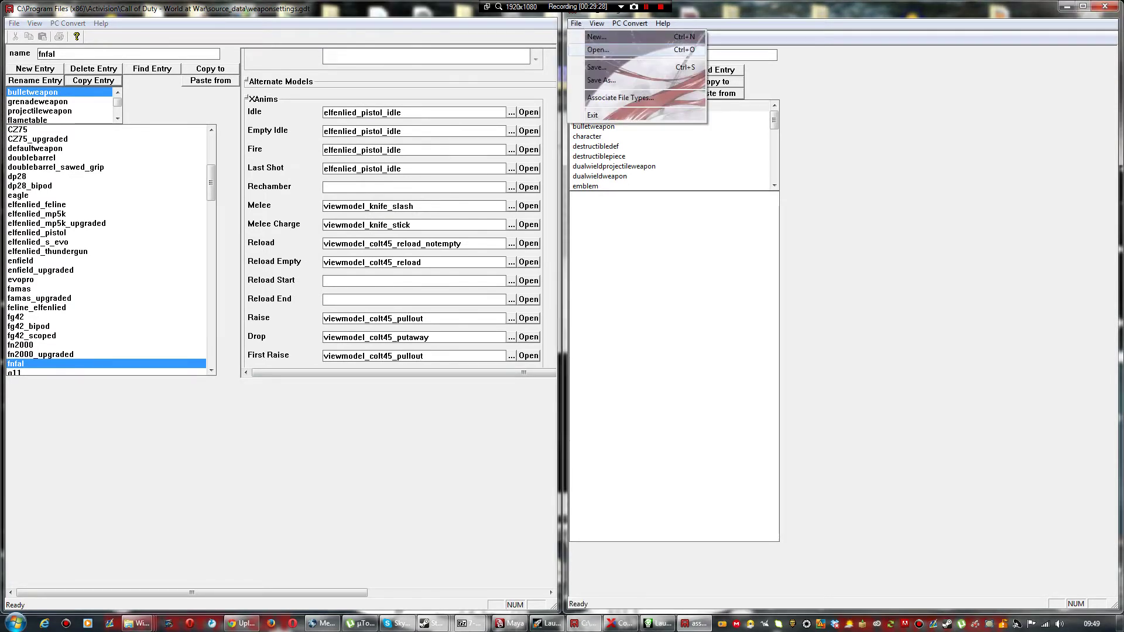
click(592, 50)
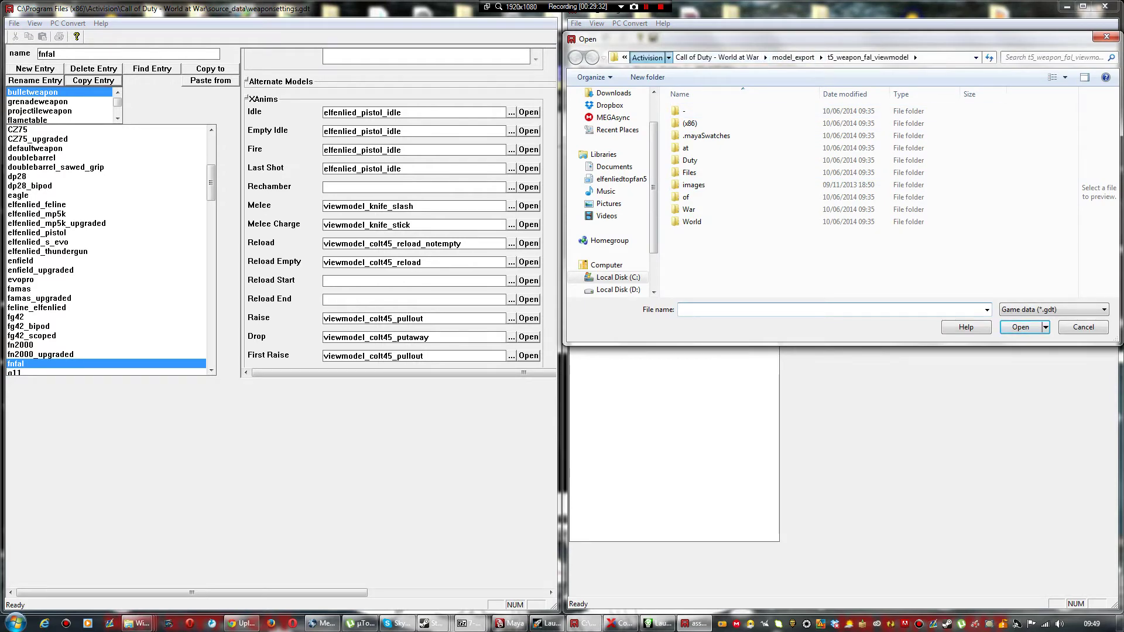
click(647, 56)
click(763, 57)
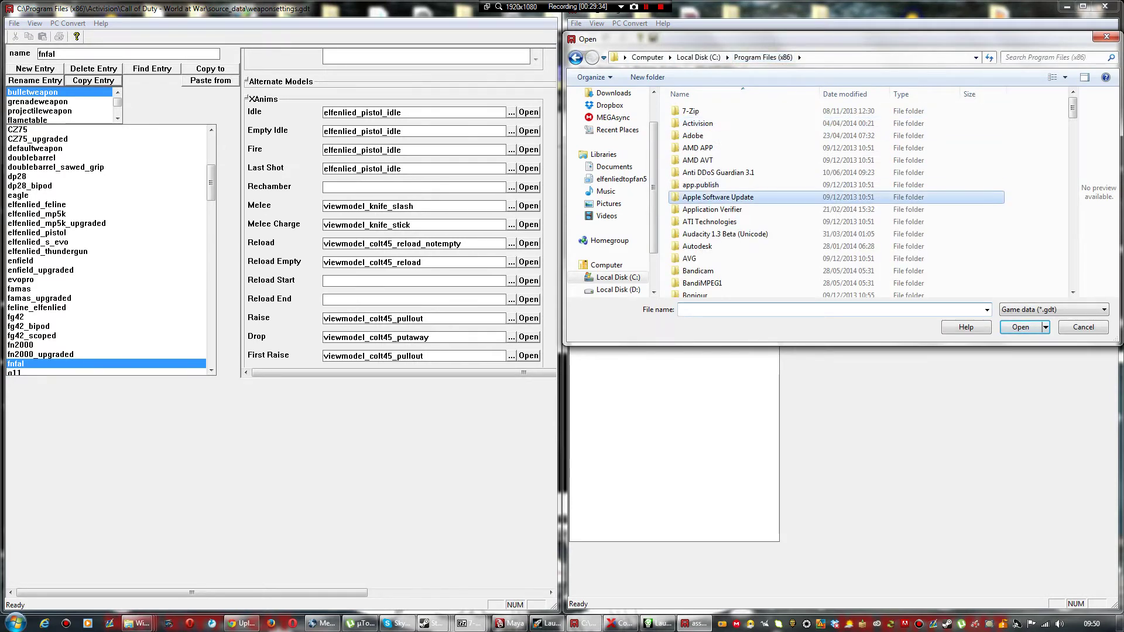
scroll(761, 205, down, 18)
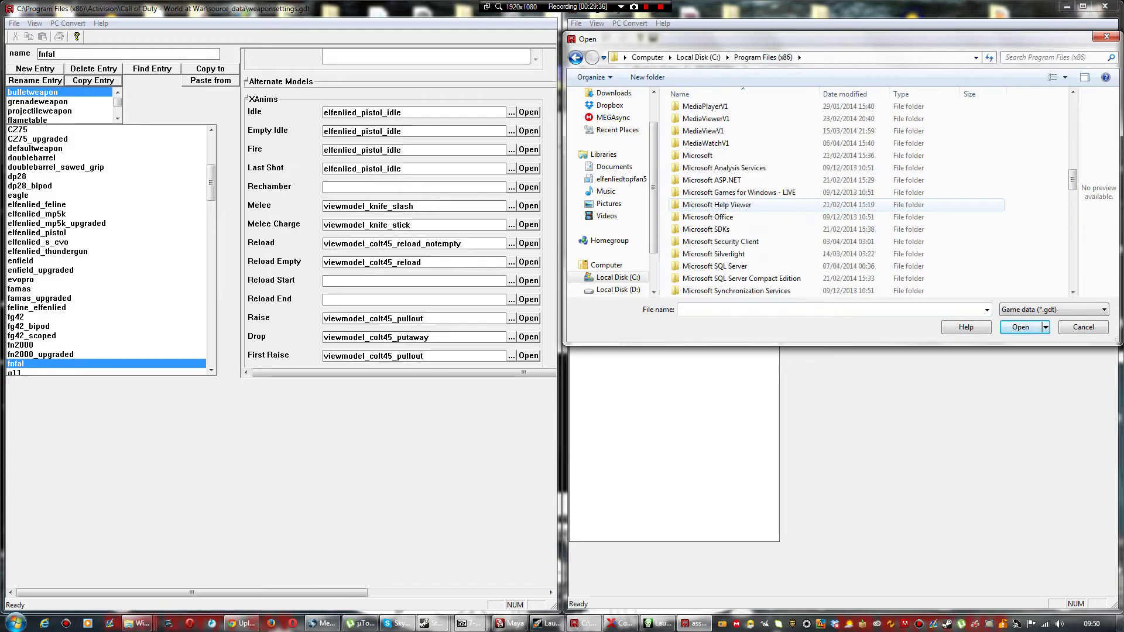
scroll(761, 204, down, 10)
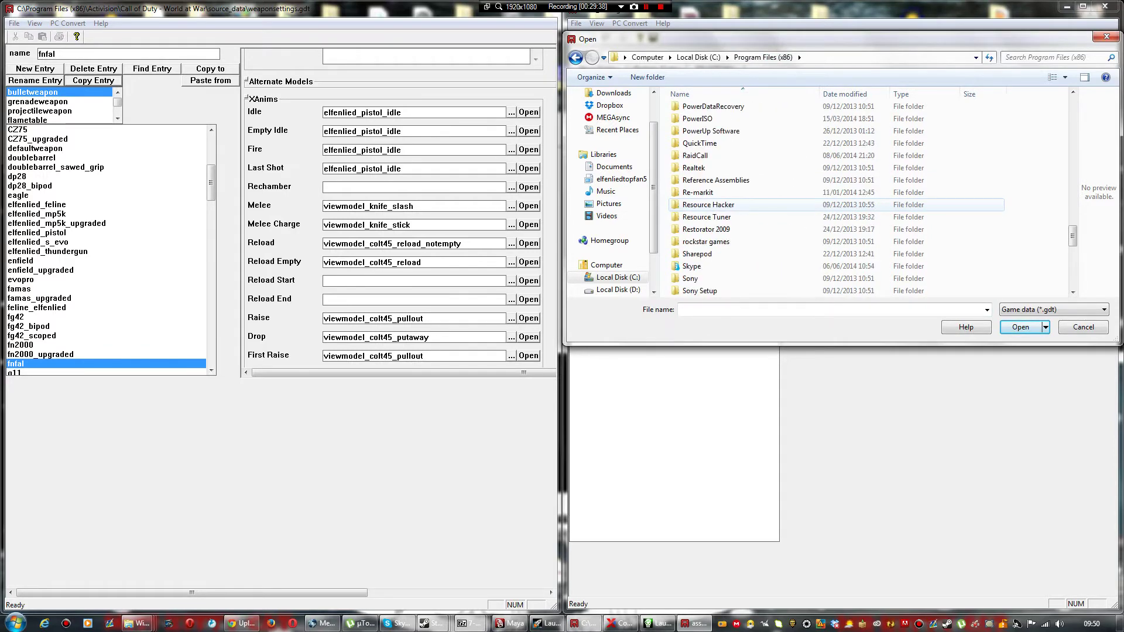
scroll(762, 204, down, 2)
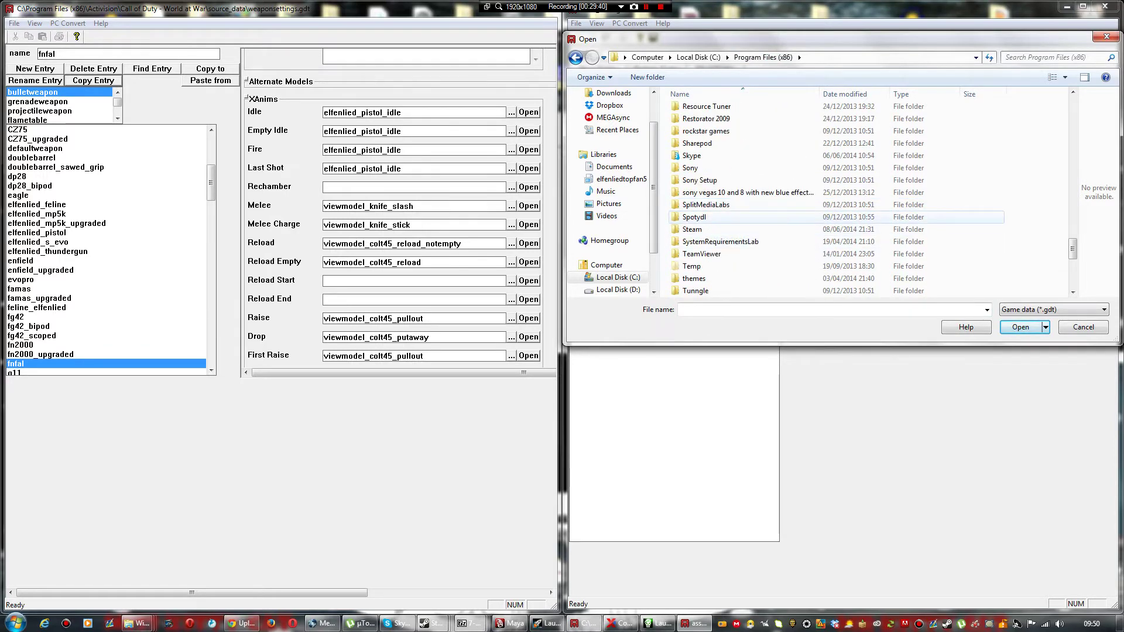
double_click(761, 228)
scroll(762, 155, down, 2)
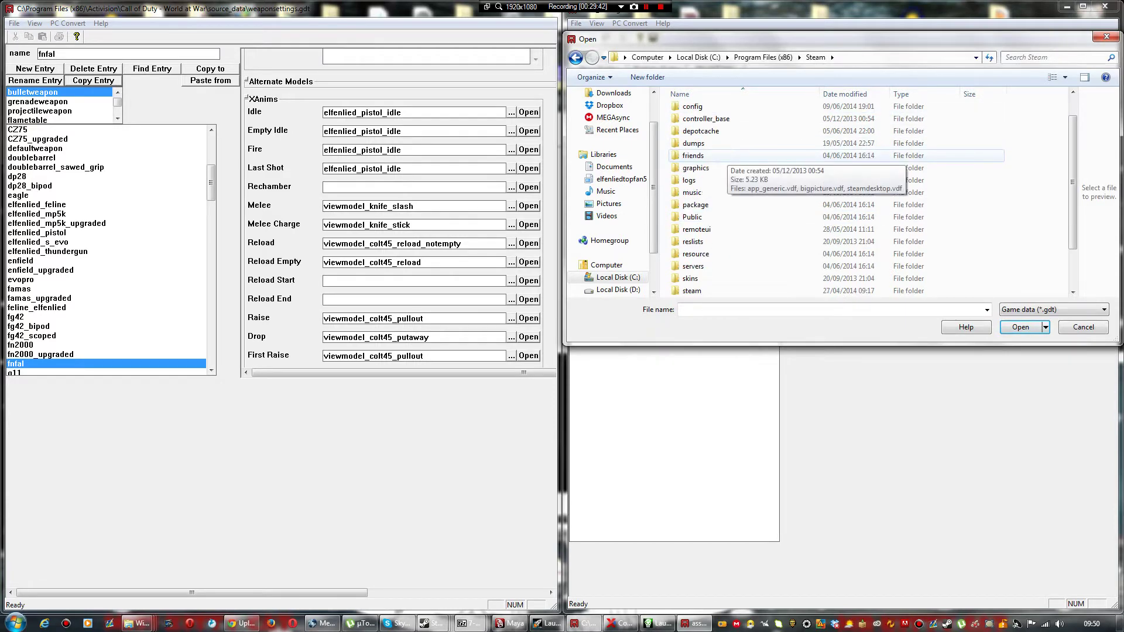
double_click(761, 254)
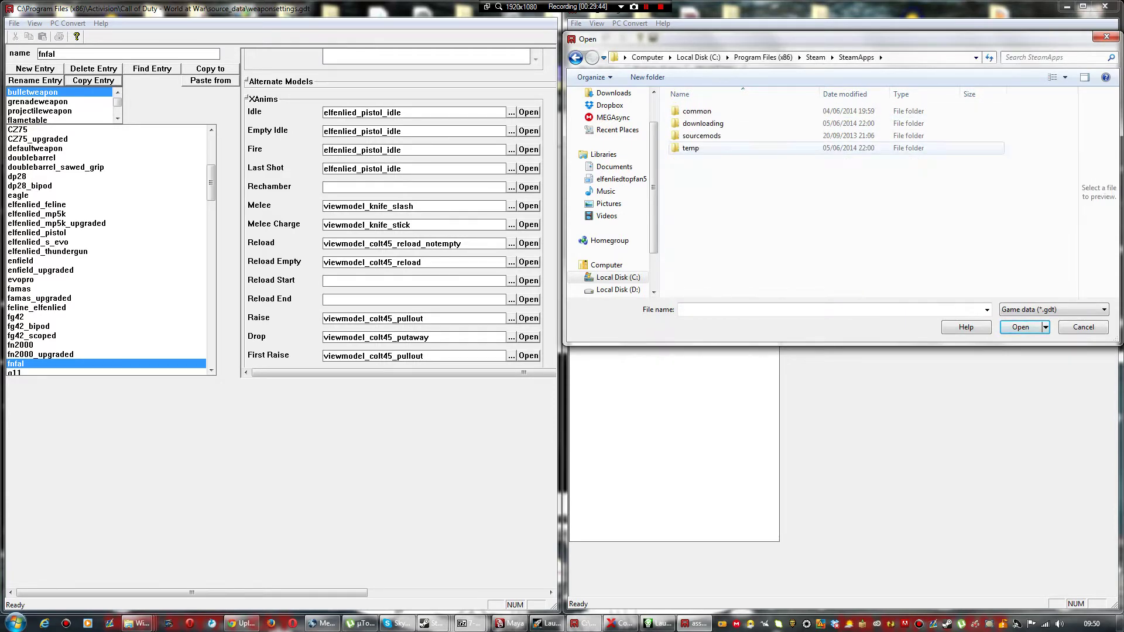
double_click(761, 111)
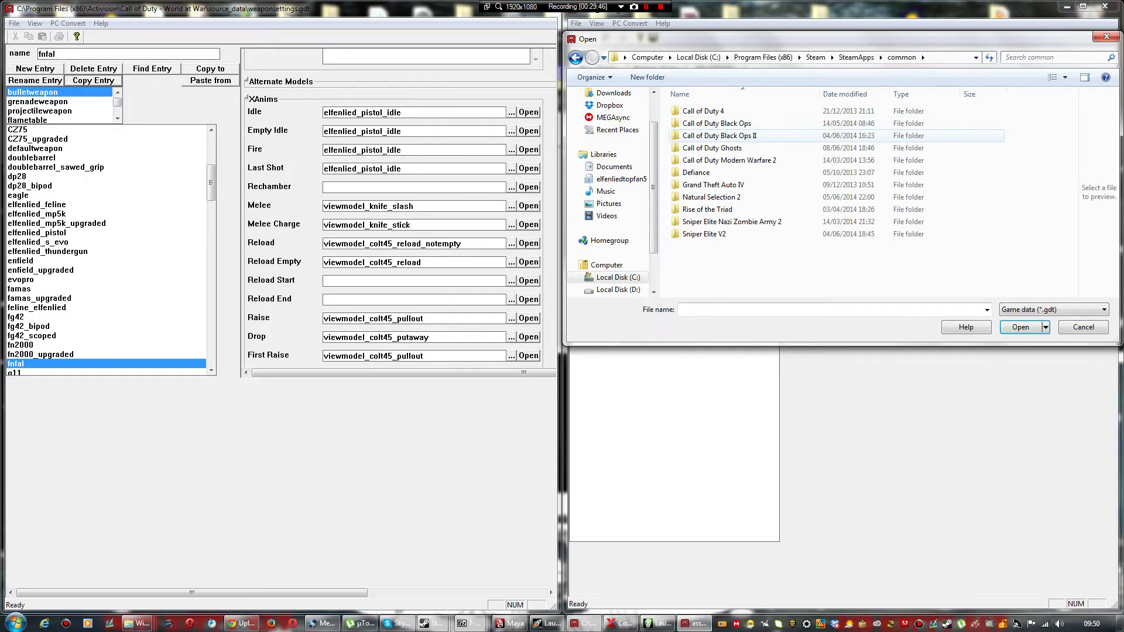
double_click(761, 123)
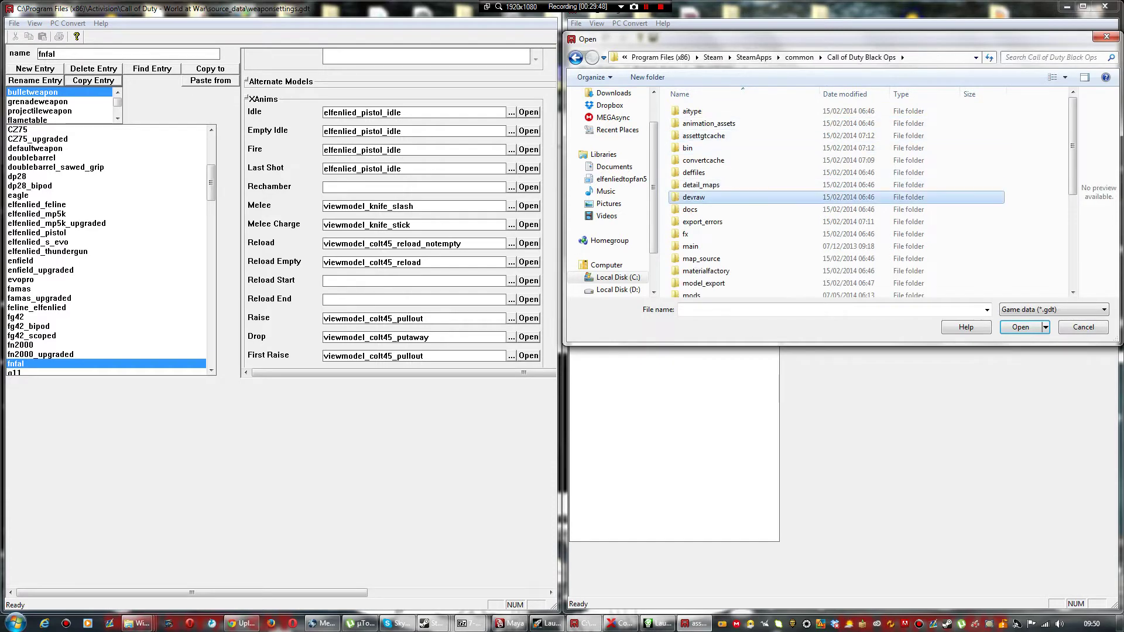
Step: Open fnfal.gdt from the source_data folder and display its fnfal_zm bulletweapon entry
scroll(762, 167, down, 1)
scroll(761, 192, down, 3)
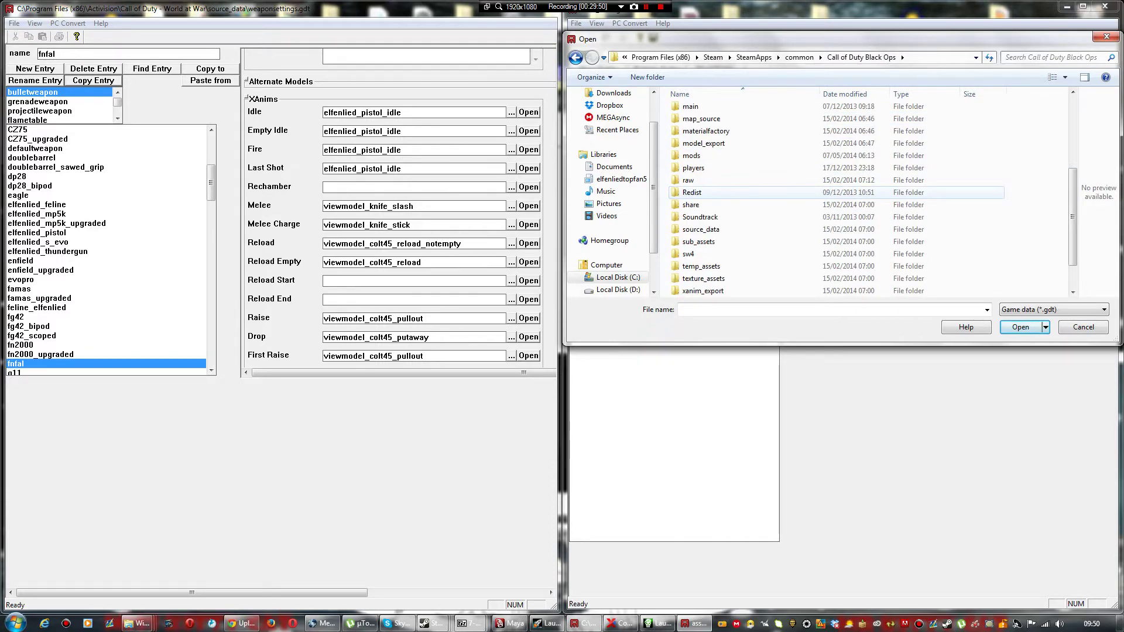
scroll(761, 217, down, 1)
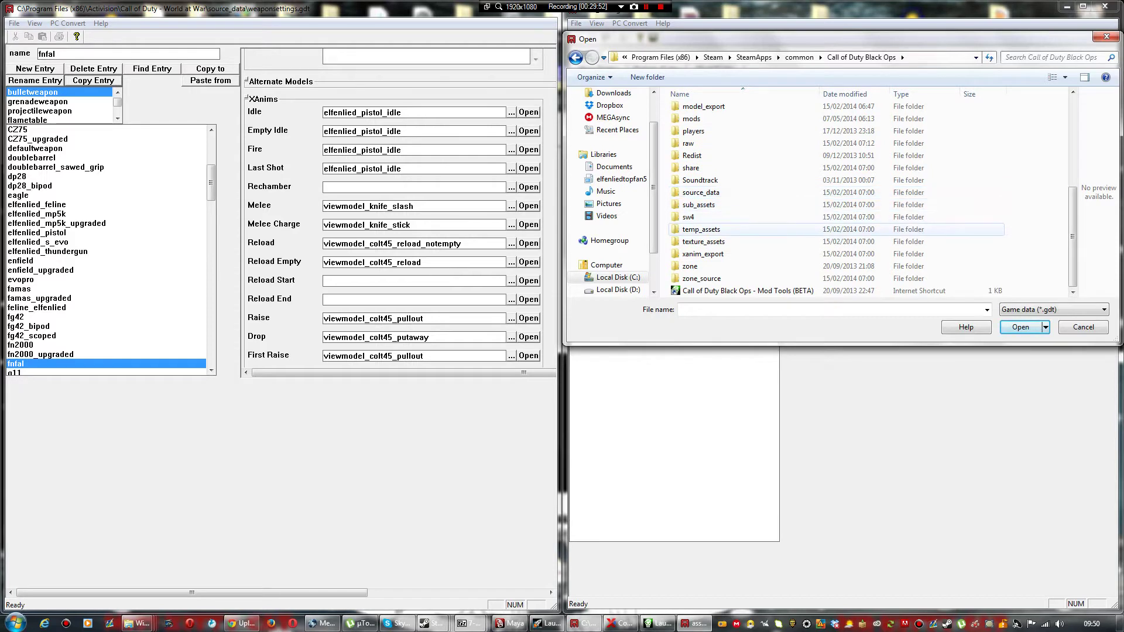
double_click(761, 192)
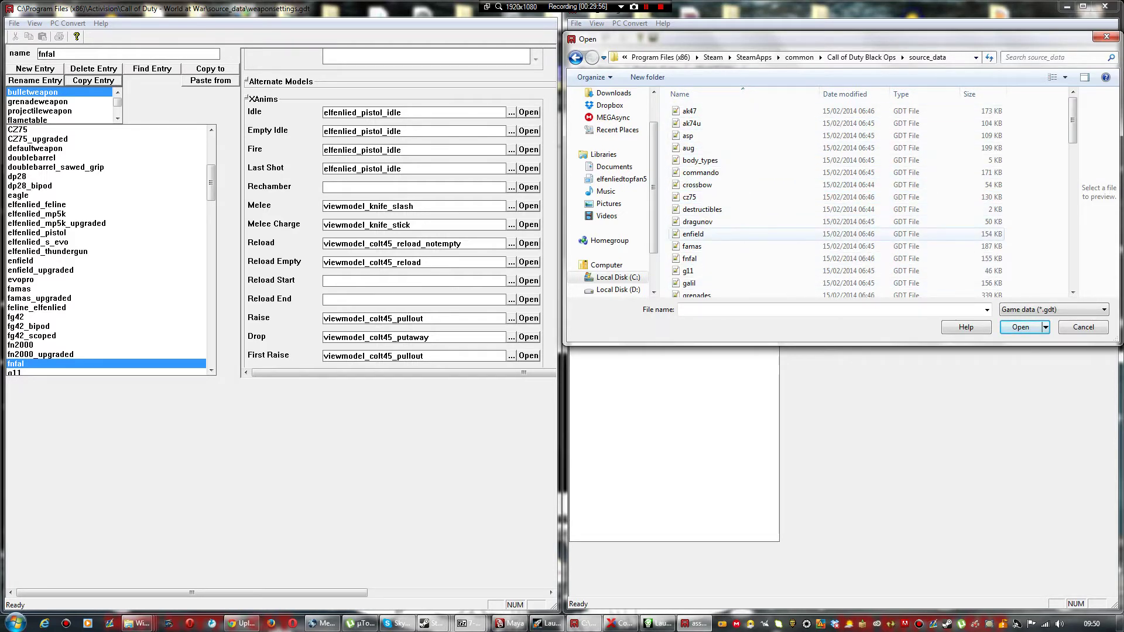
click(691, 258)
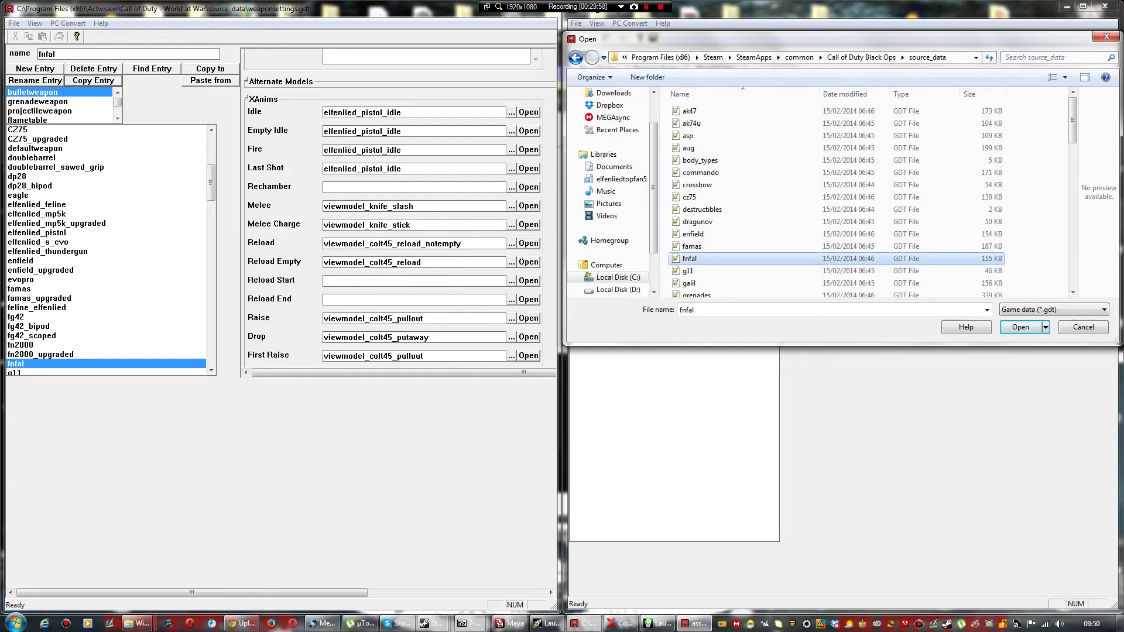
double_click(691, 258)
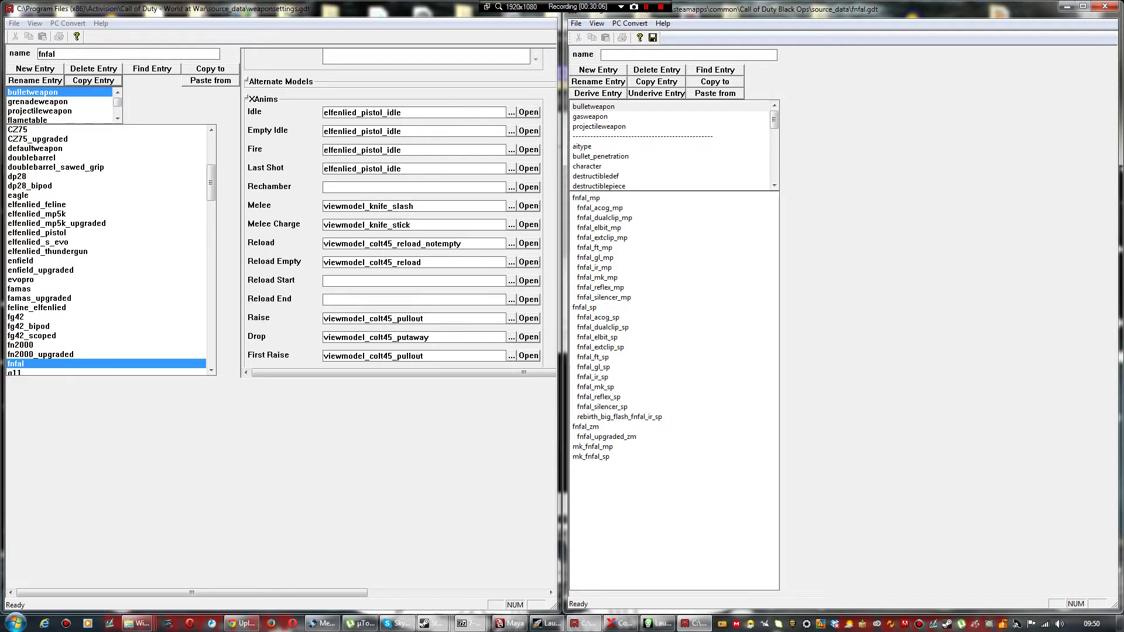
click(586, 427)
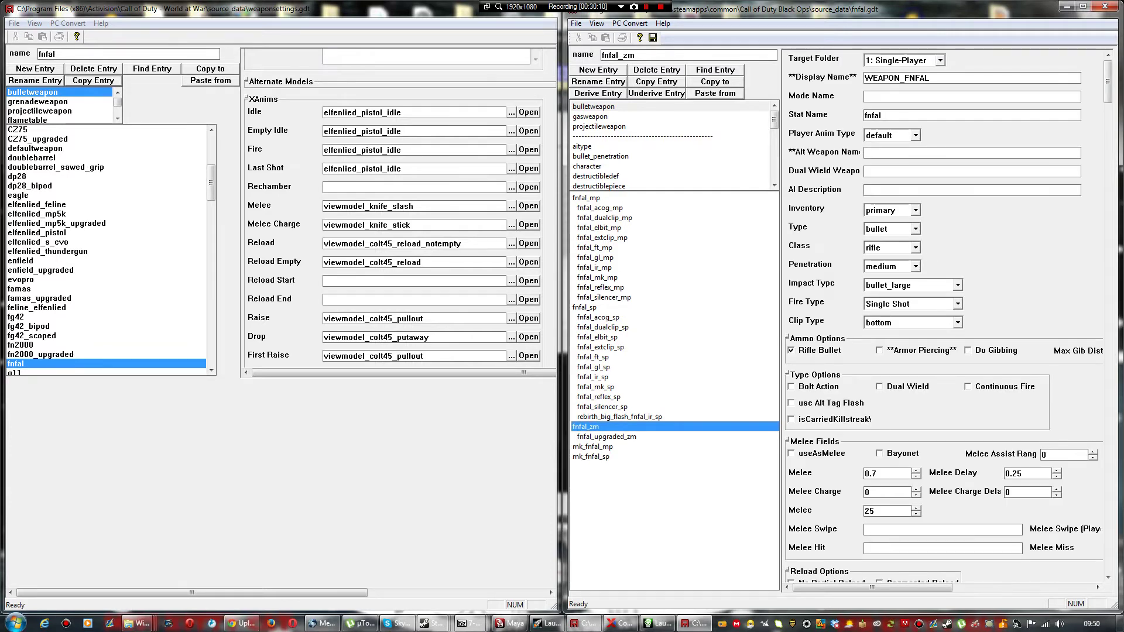
click(1108, 82)
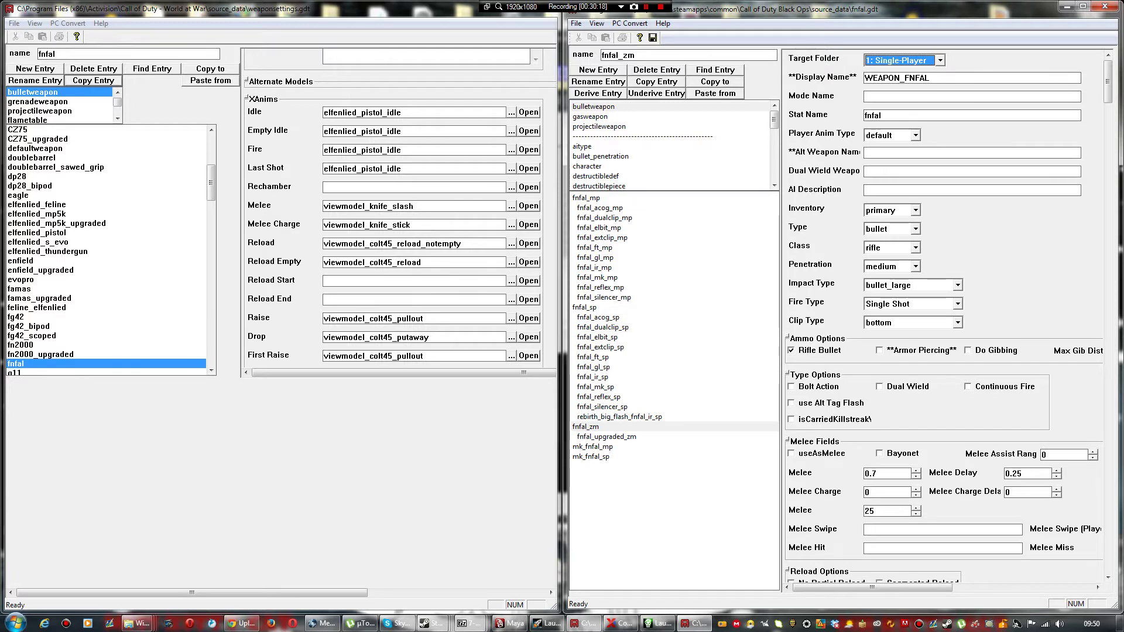
Step: Set the World at War fnfal entry's Class to rifle and its Penetration to medium
click(281, 194)
scroll(281, 193, up, 20)
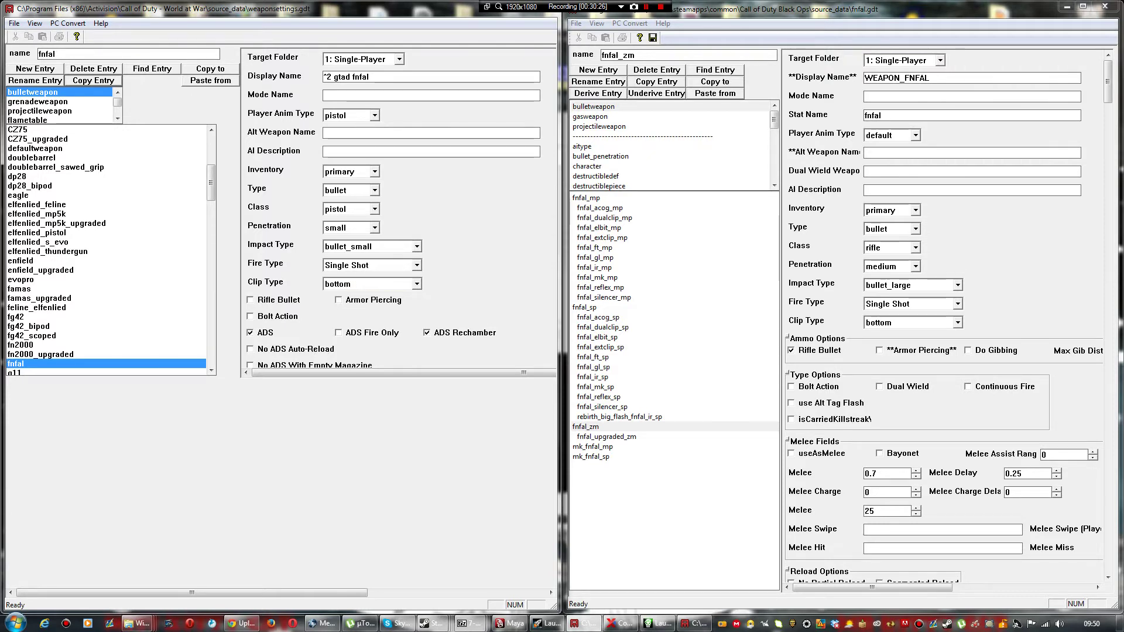
click(374, 209)
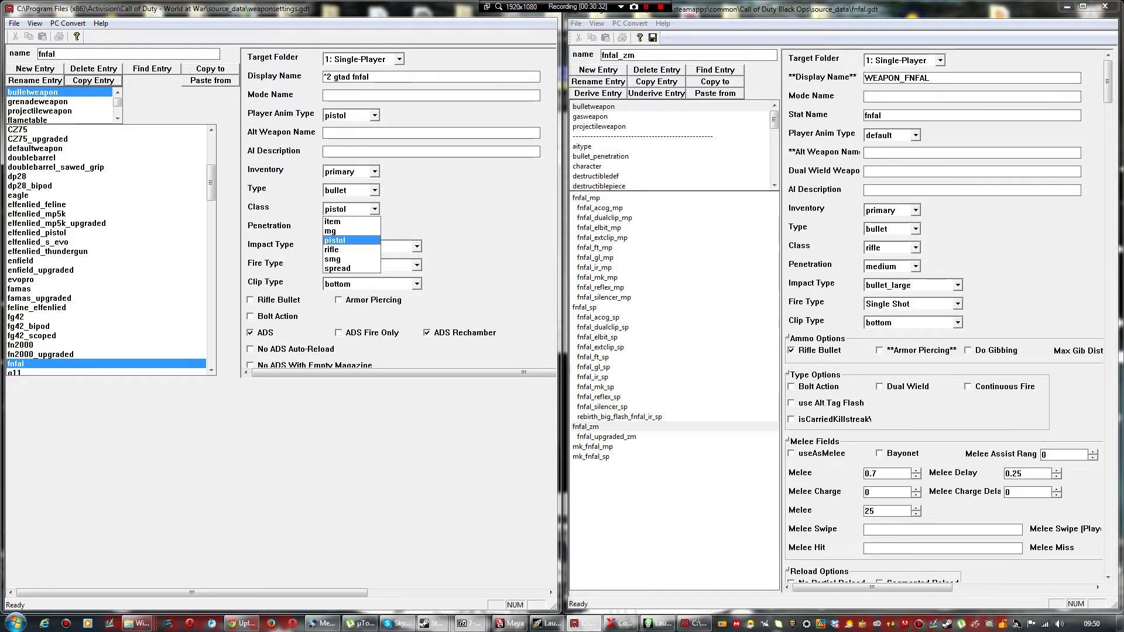
key(Down)
key(Return)
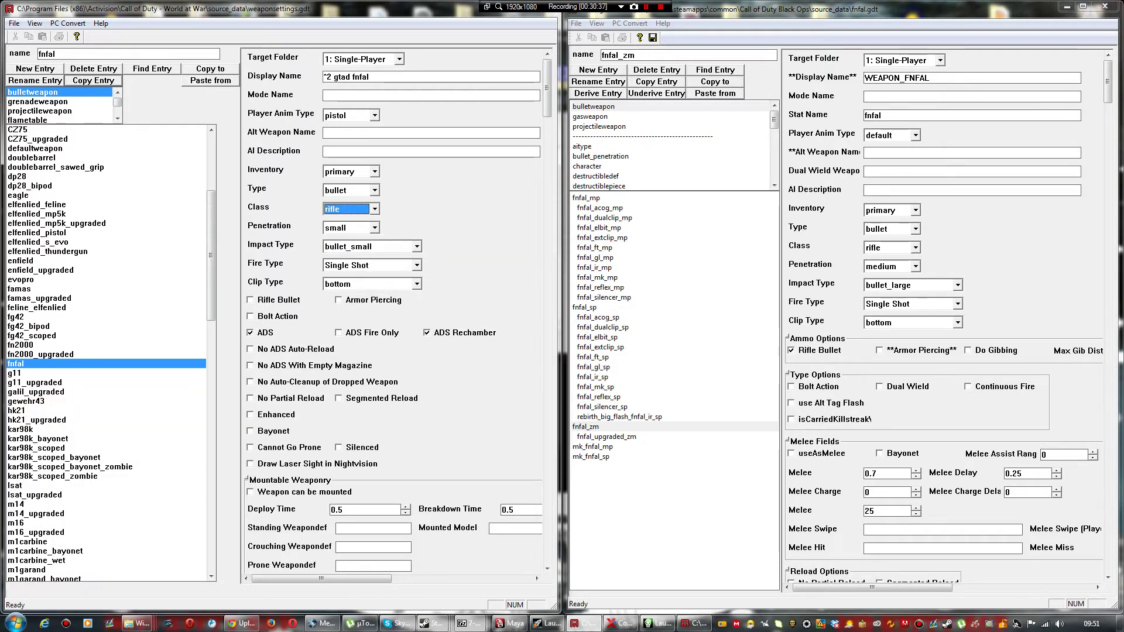
key(Tab)
key(alt+Down)
key(Up)
key(Up)
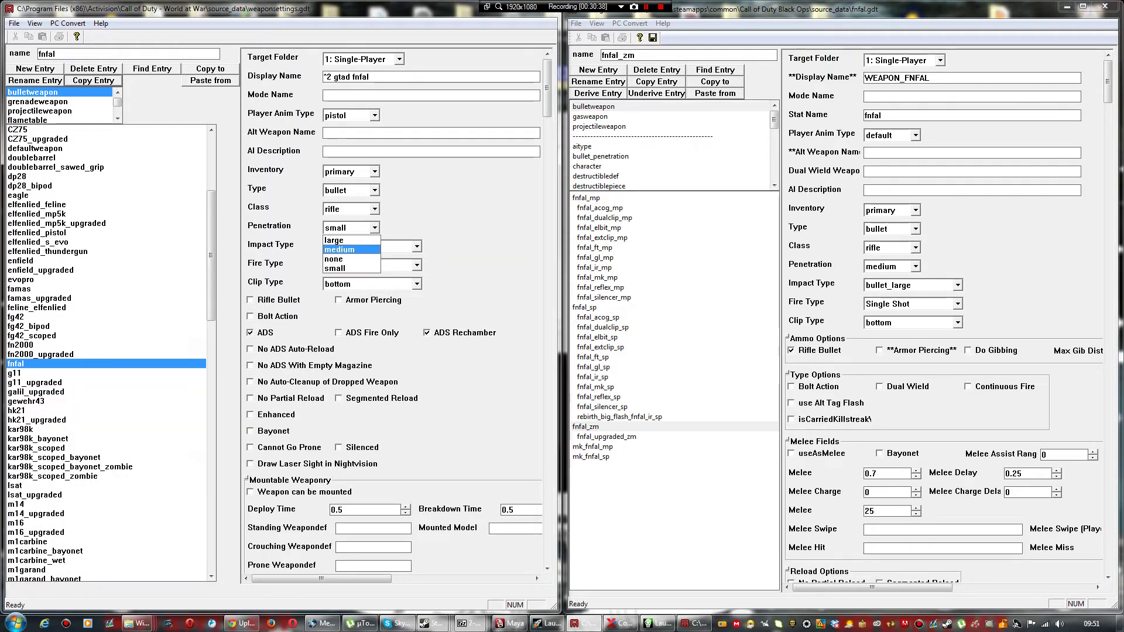
key(Return)
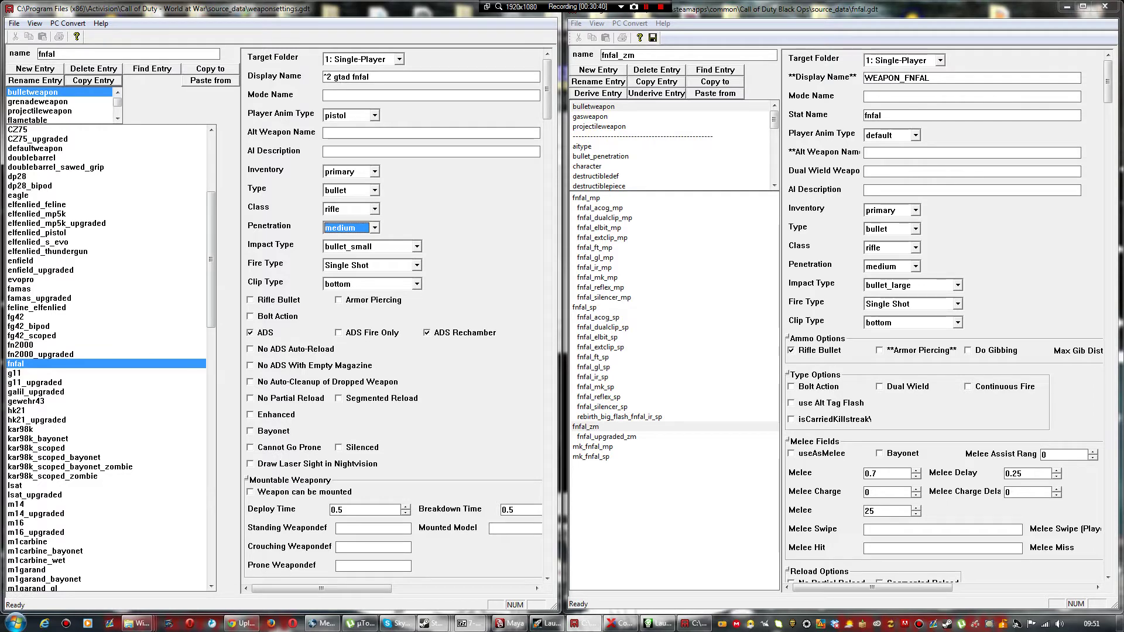
Step: Set the World at War fnfal entry's Impact Type to bullet_large and enable Rifle Bullet
key(Tab)
key(alt+Down)
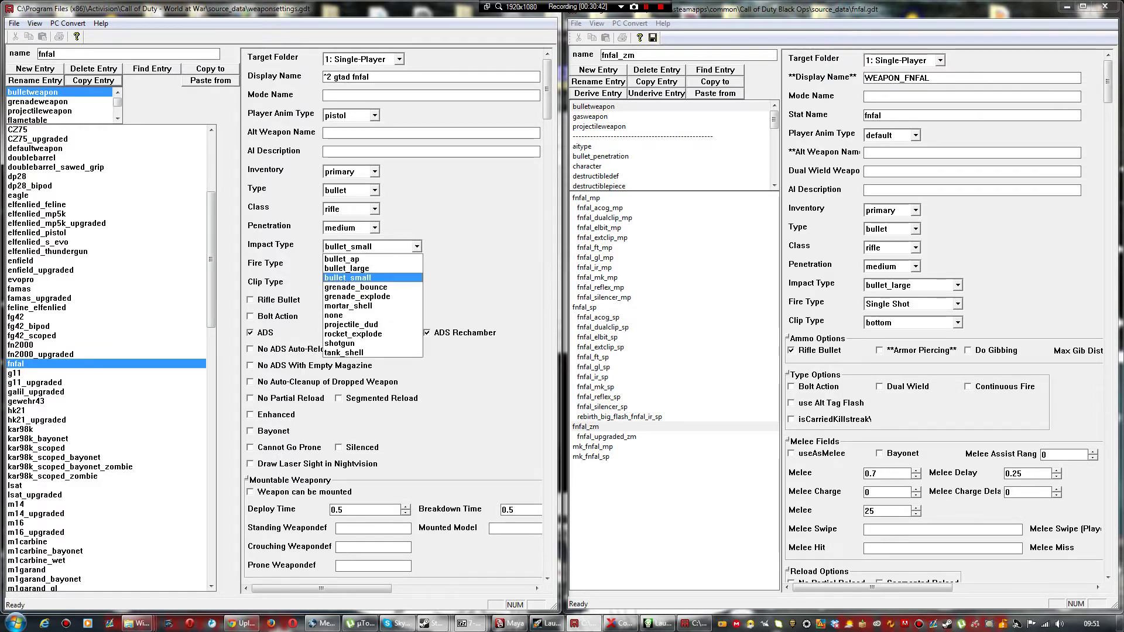
key(Up)
key(Up)
key(Down)
key(Return)
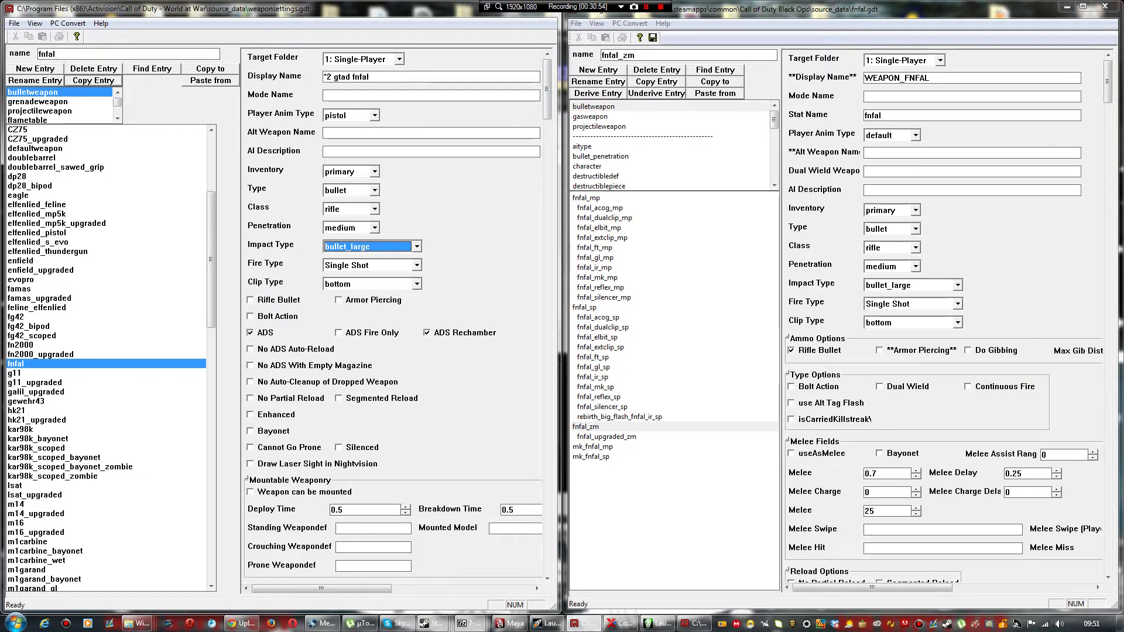
click(251, 300)
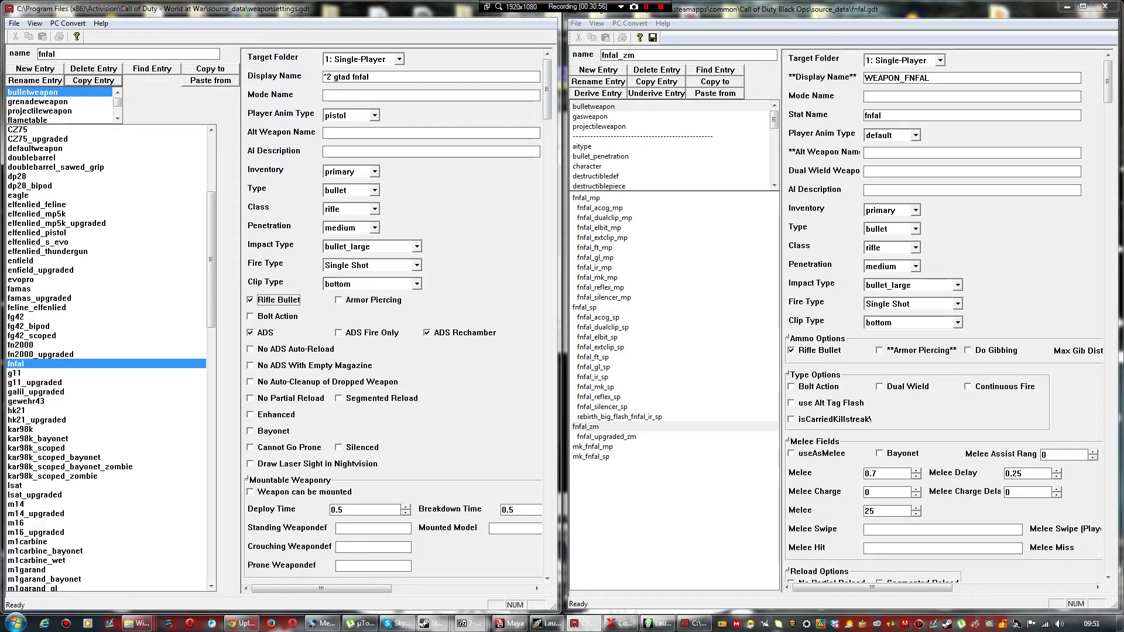
Step: Go through the World at War fnfal entry's settings down to its XAnims section
scroll(392, 317, down, 15)
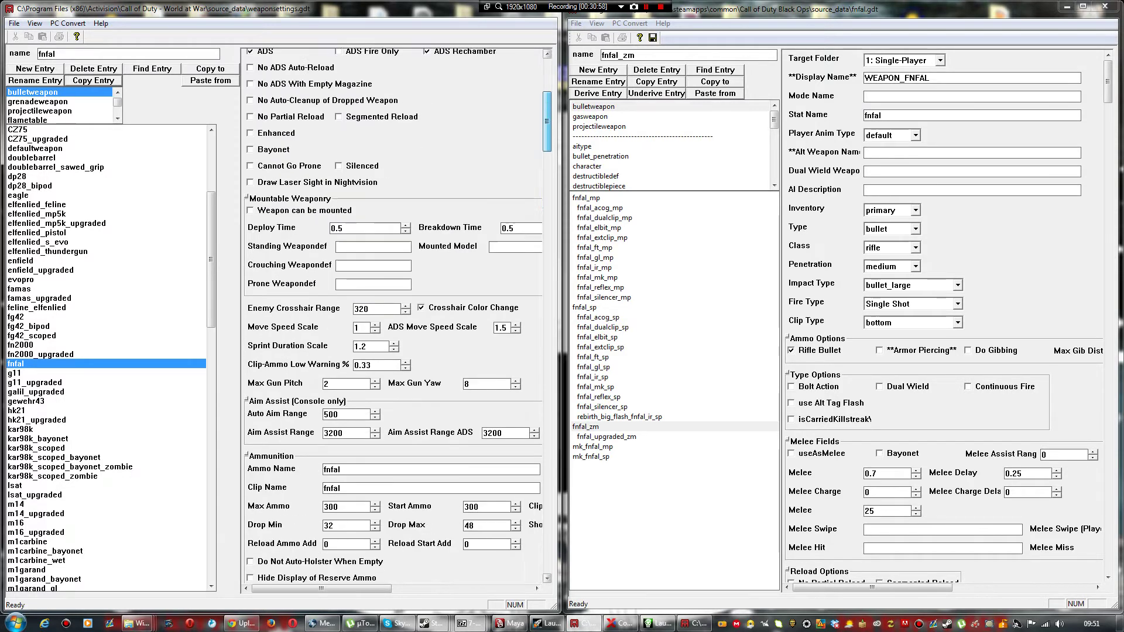
scroll(392, 316, down, 20)
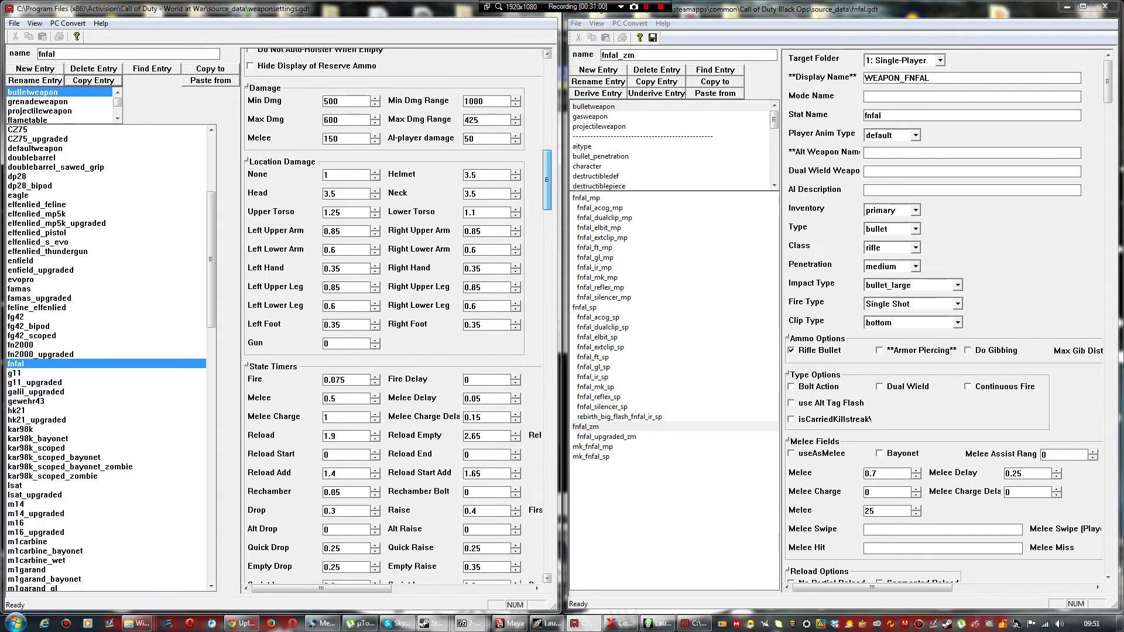
scroll(392, 317, down, 20)
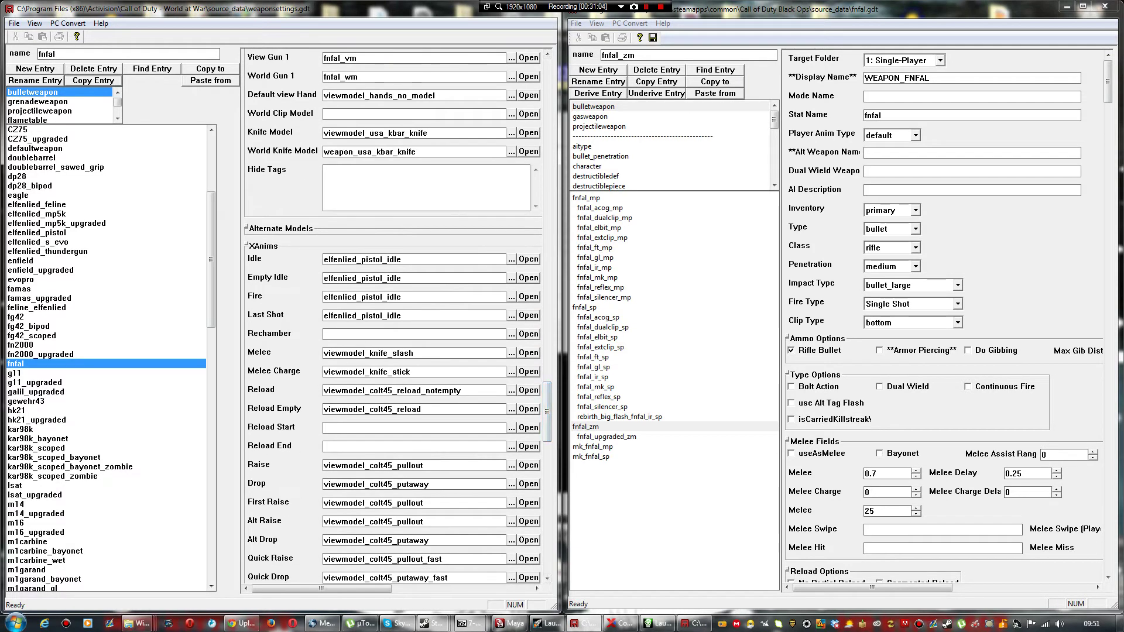
Step: Examine the Black Ops fnfal_zm entry's settings down to its XAnims section, checking the Idle and Empty Idle animation names
click(620, 427)
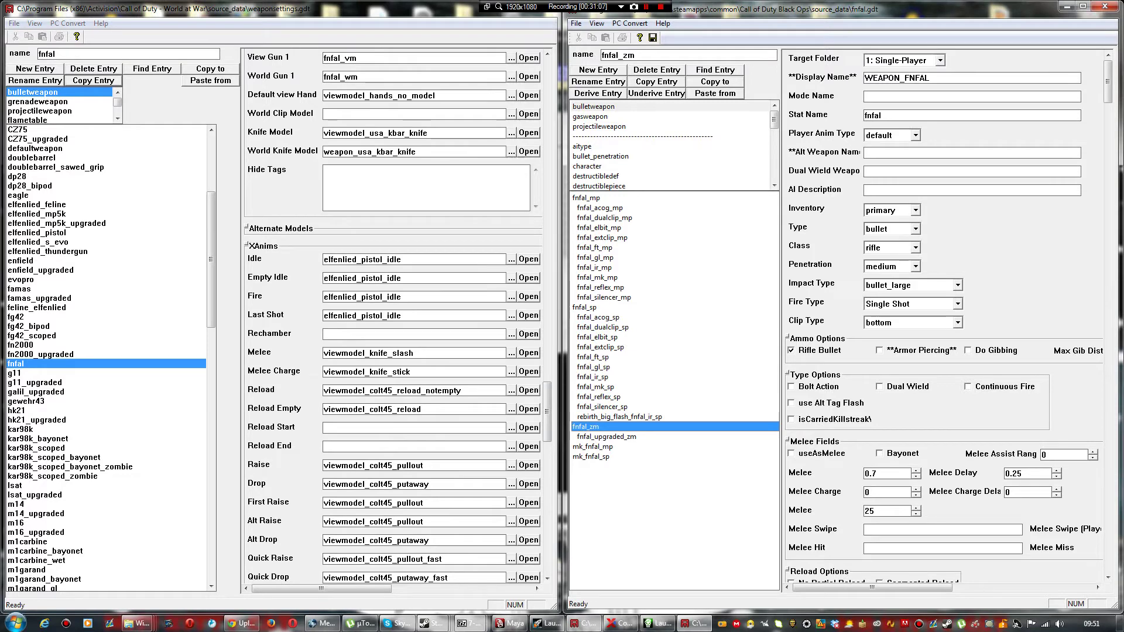
click(1013, 257)
scroll(943, 316, down, 15)
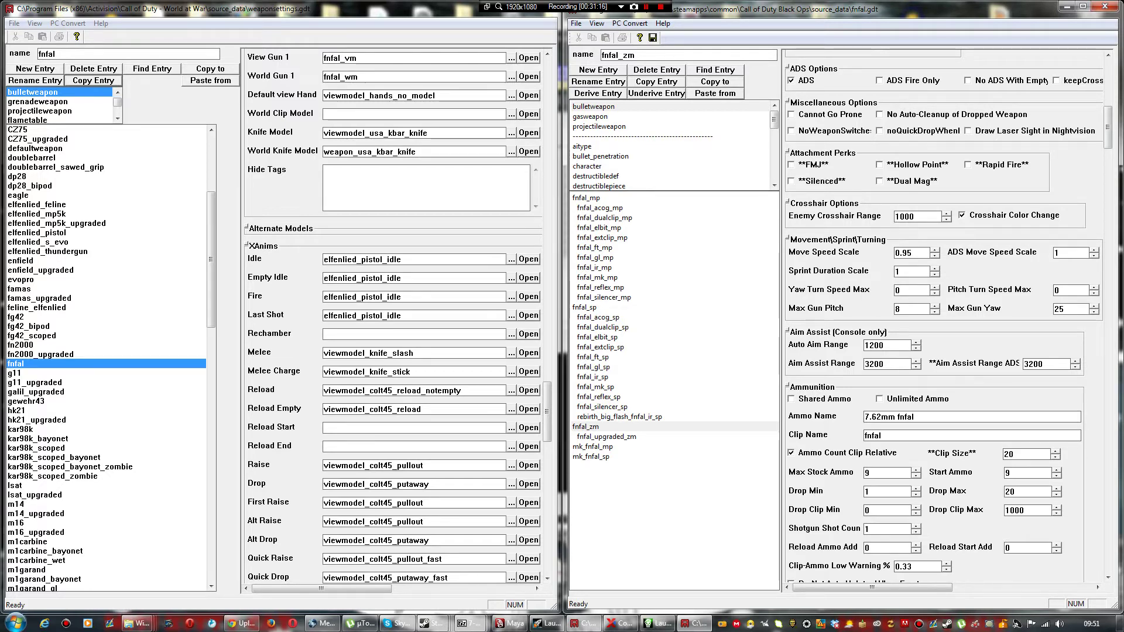
scroll(943, 316, down, 5)
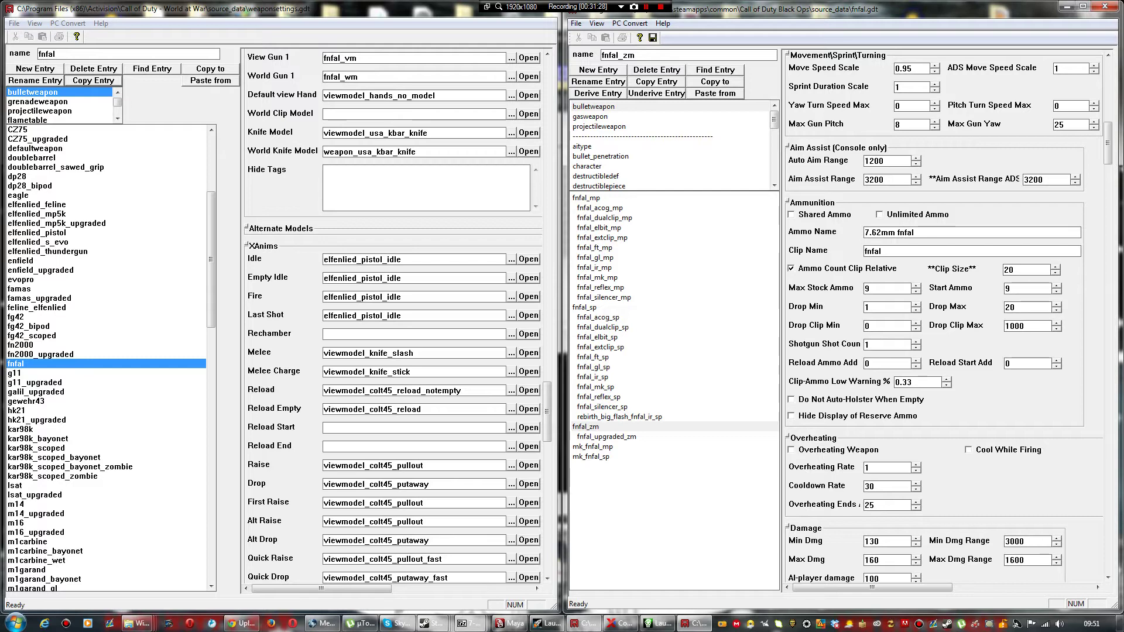
scroll(942, 316, down, 6)
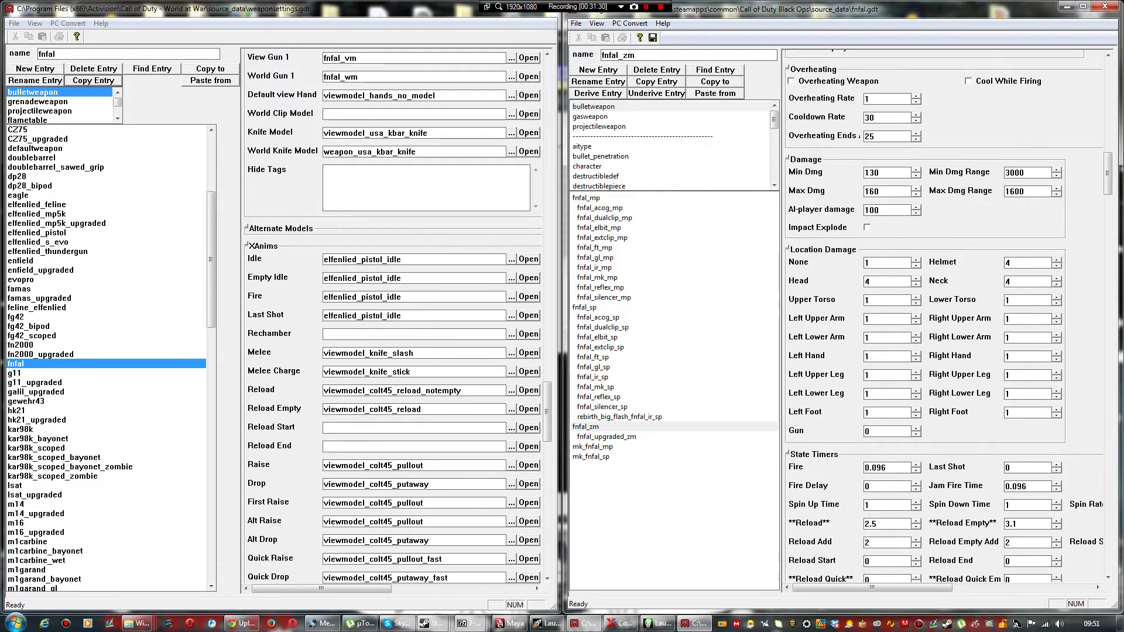
scroll(942, 316, down, 15)
scroll(942, 316, down, 15)
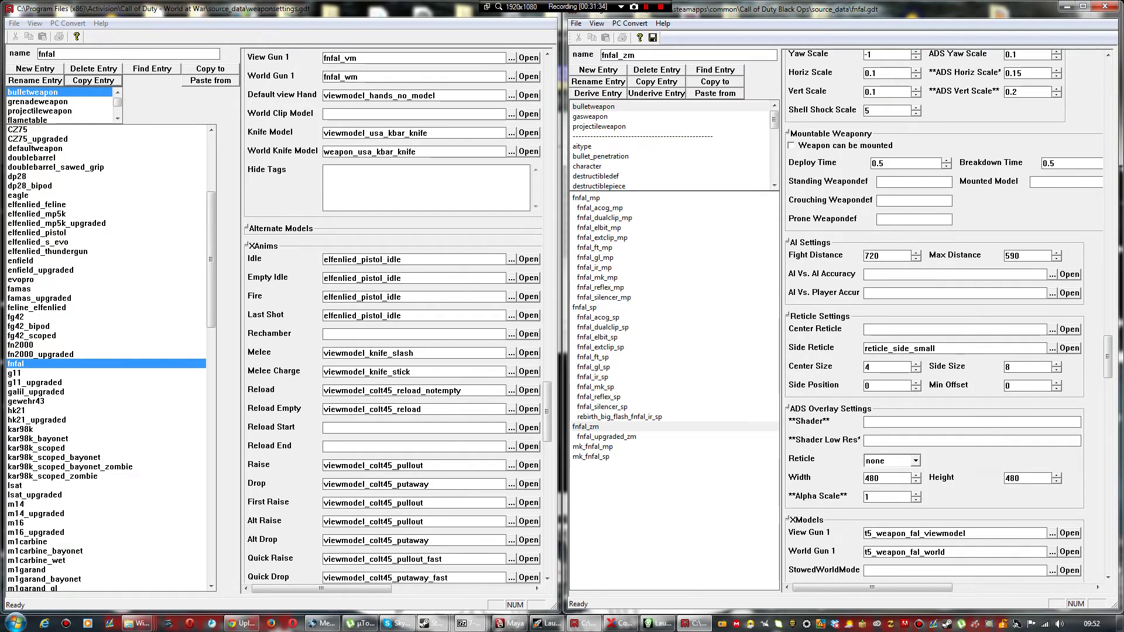
scroll(943, 316, down, 3)
scroll(942, 316, down, 3)
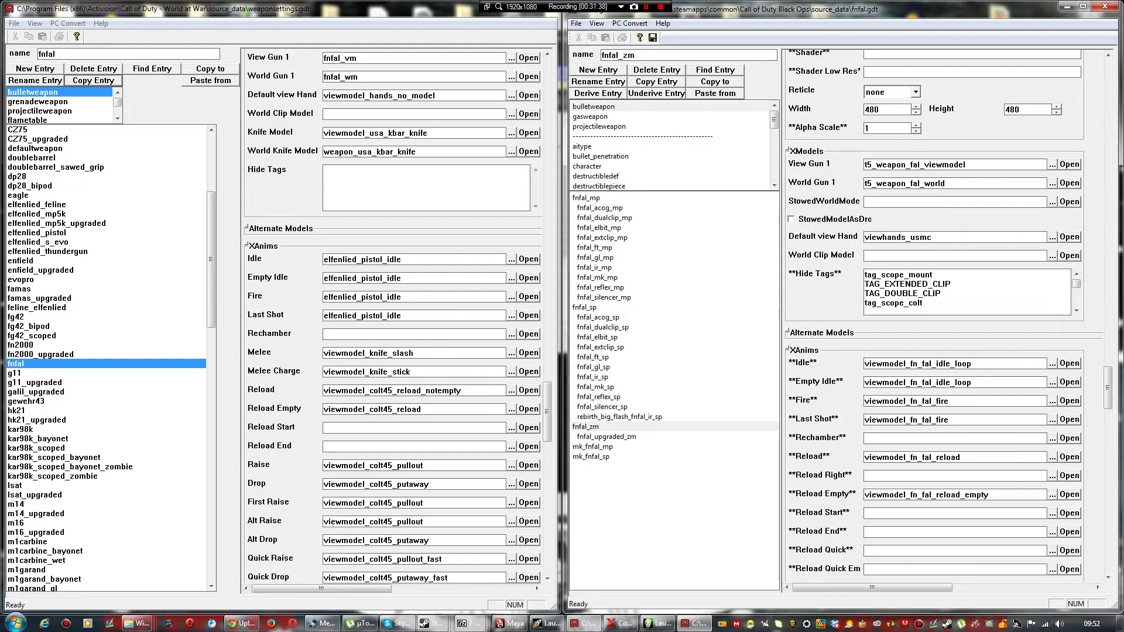
click(973, 363)
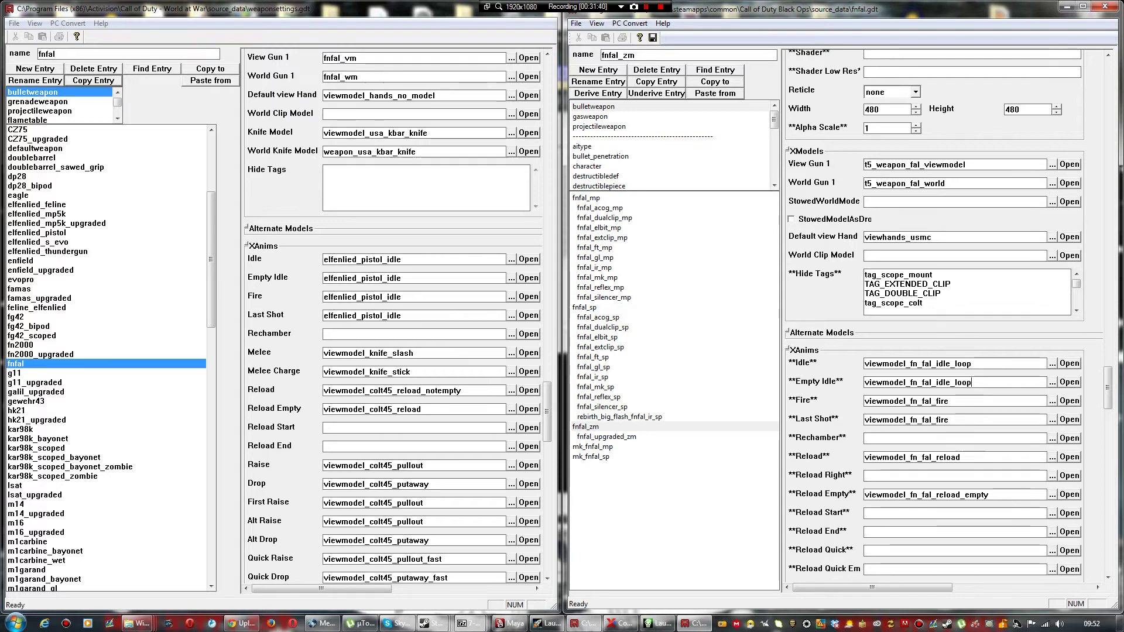
click(973, 363)
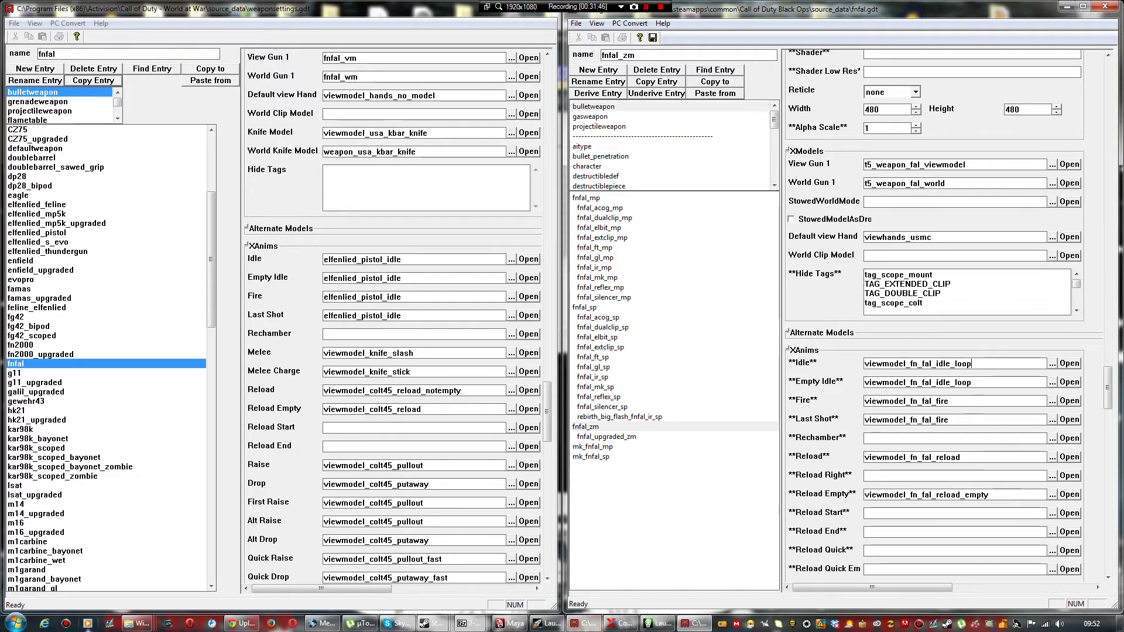
Step: Switch to Windows Explorer and open Program Files (x86)\Steam\SteamApps\common\Call of Duty Black Ops on Local Disk (C:)
mouse_move(140, 623)
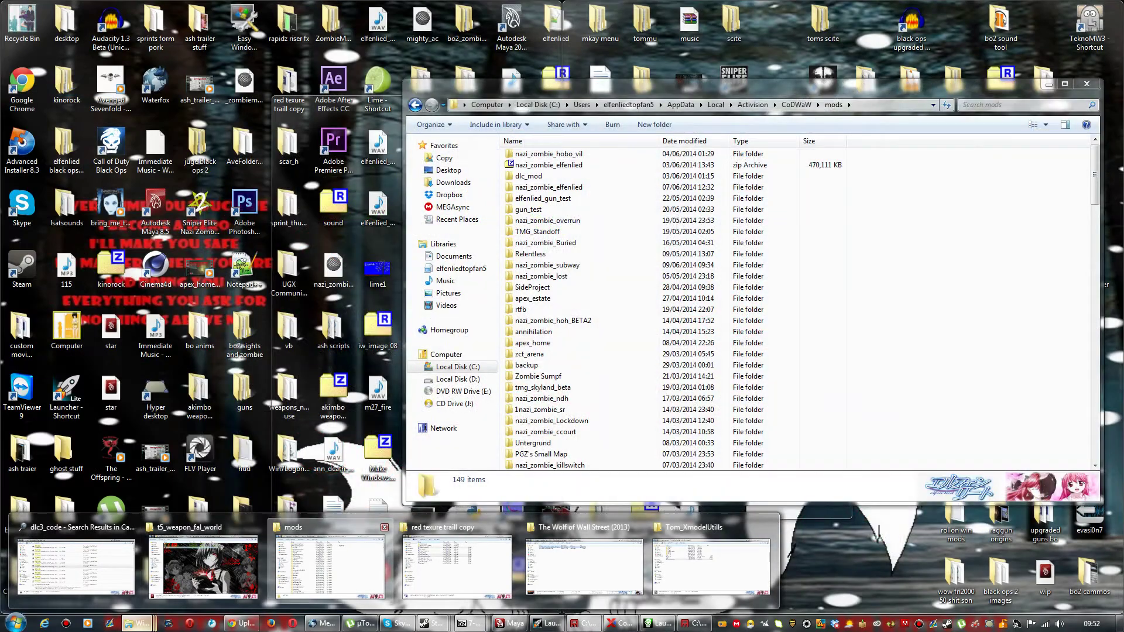
click(328, 565)
click(458, 367)
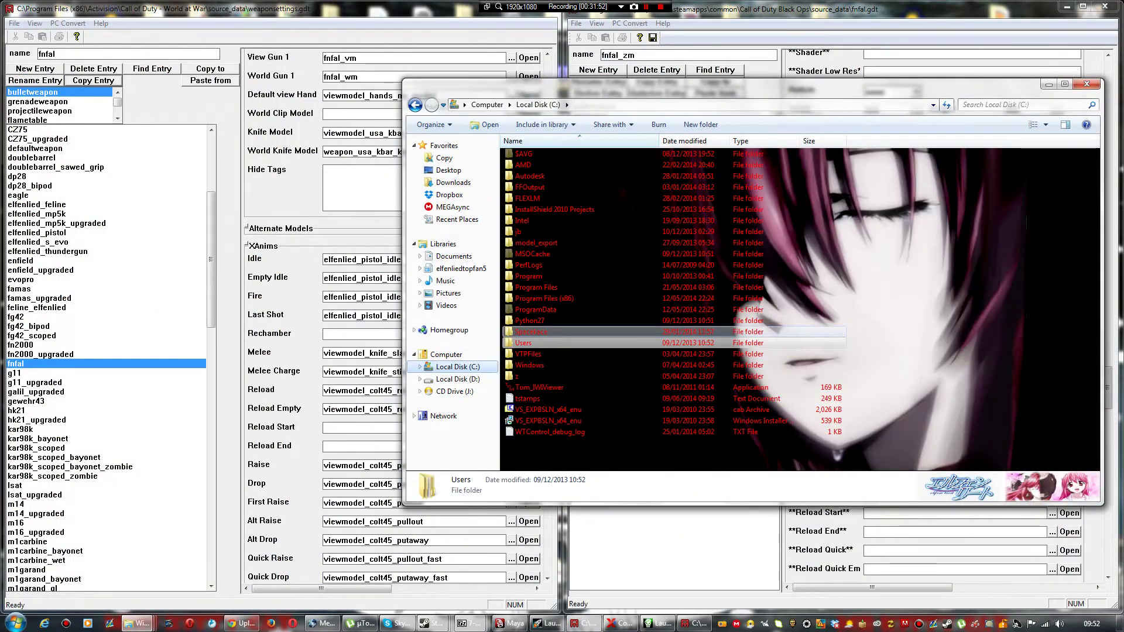
double_click(539, 298)
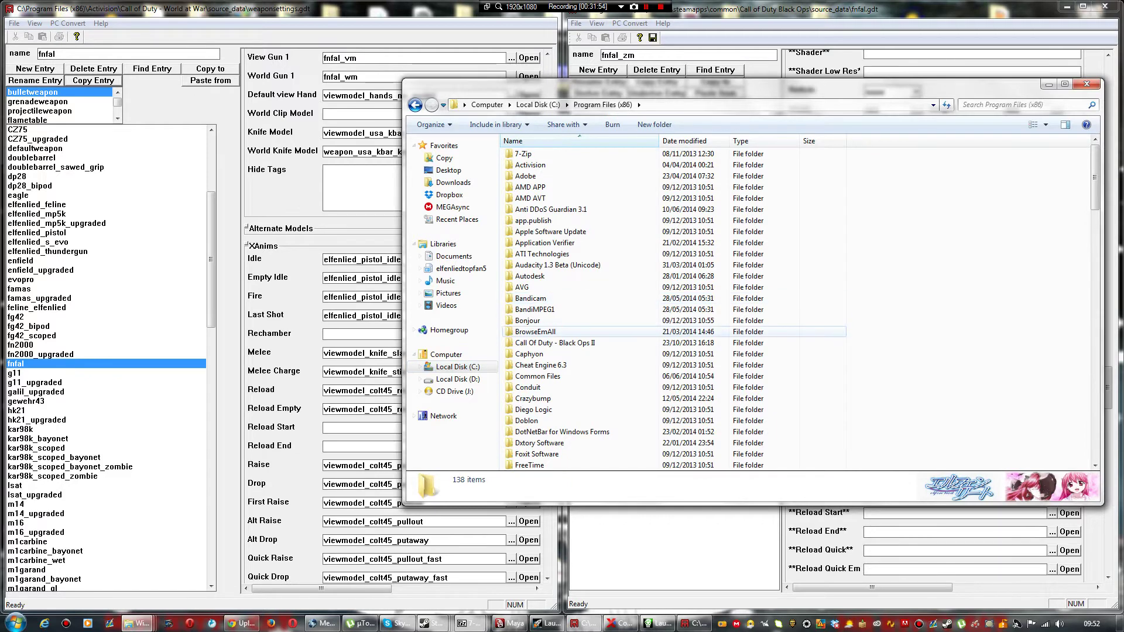
scroll(539, 299, down, 15)
scroll(586, 311, down, 10)
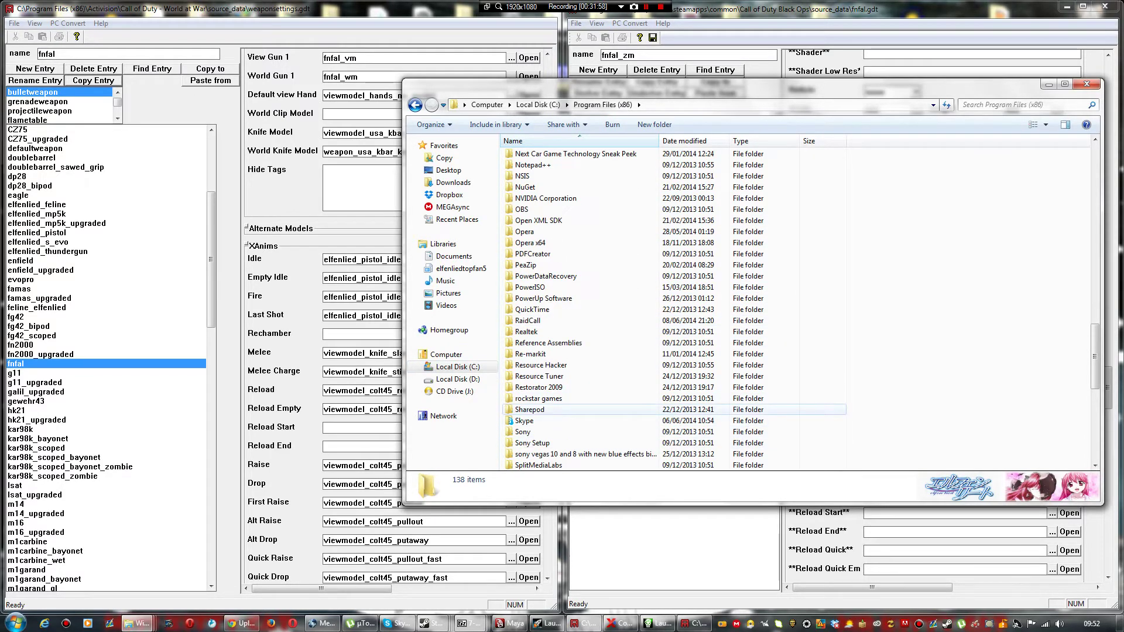
scroll(586, 363, down, 3)
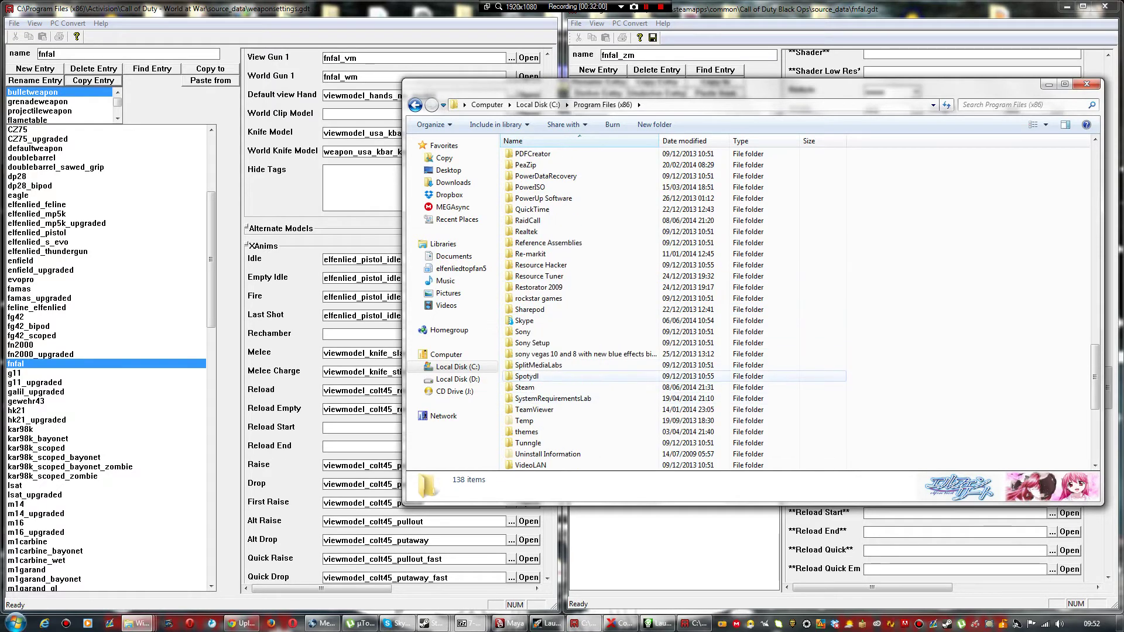
double_click(526, 387)
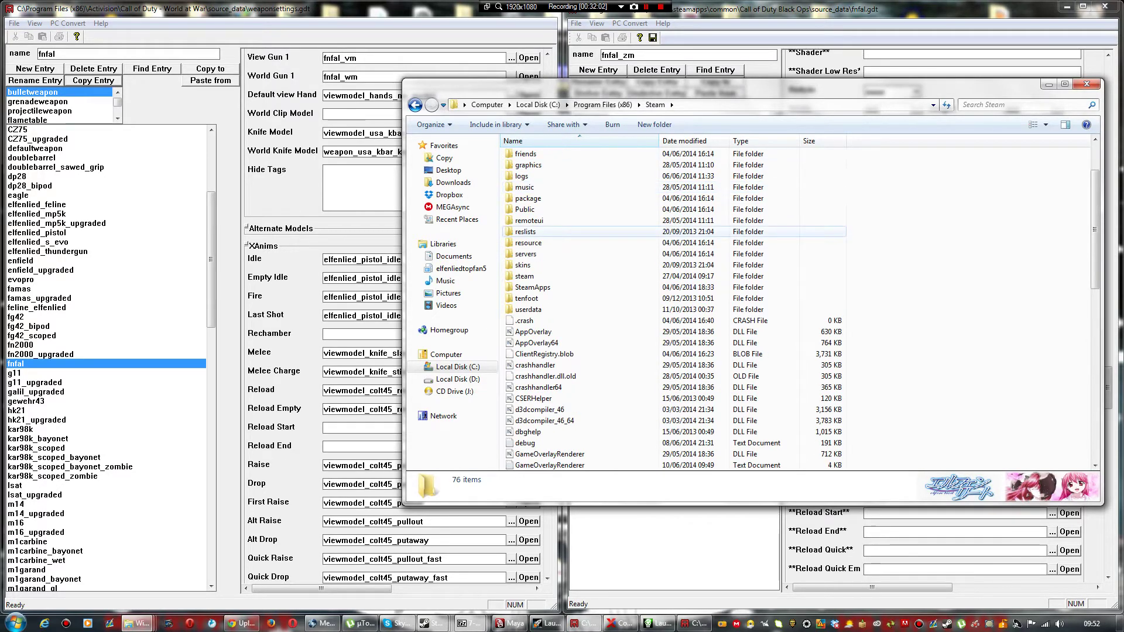
double_click(533, 287)
double_click(530, 154)
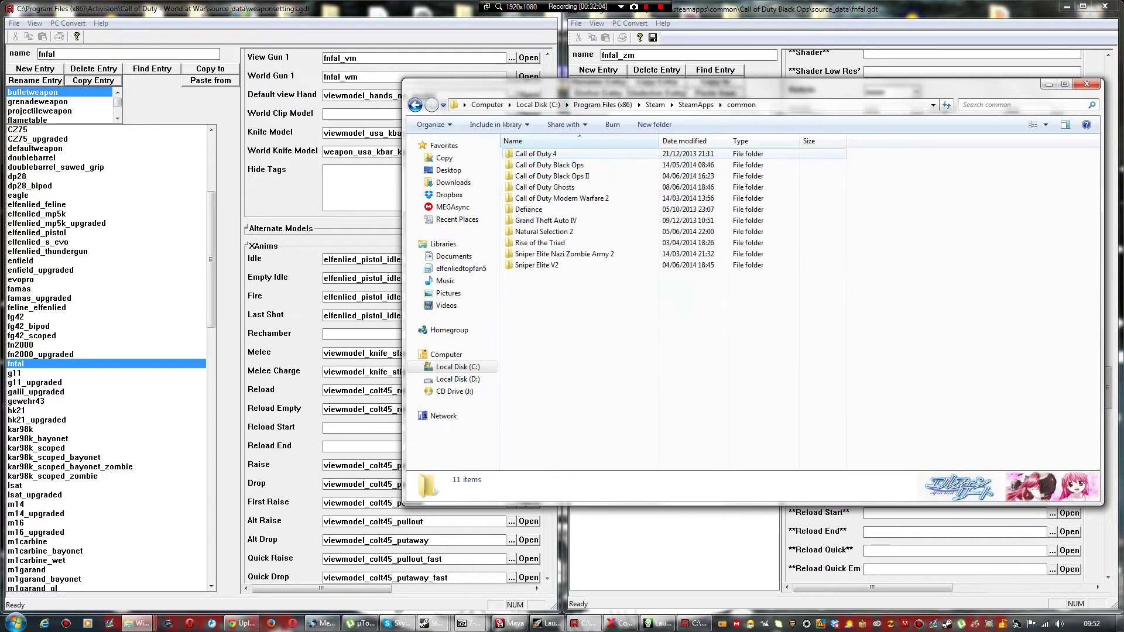
double_click(530, 165)
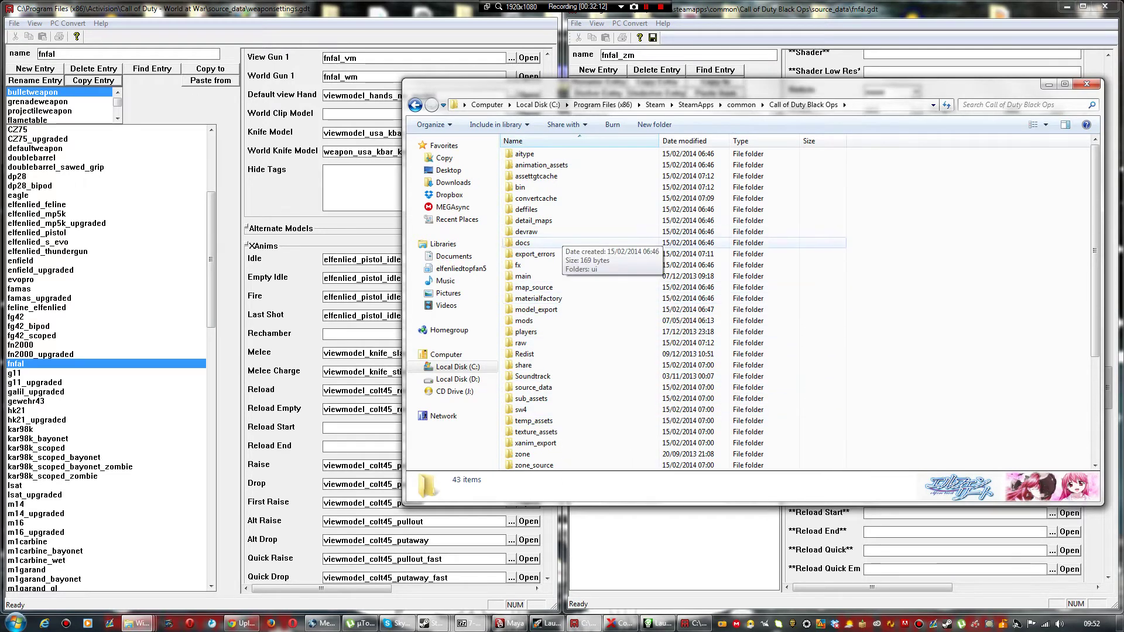
Step: Open the raw\xanim folder and move the Explorer window clear of the fnfal_zm XAnims settings
scroll(556, 240, down, 2)
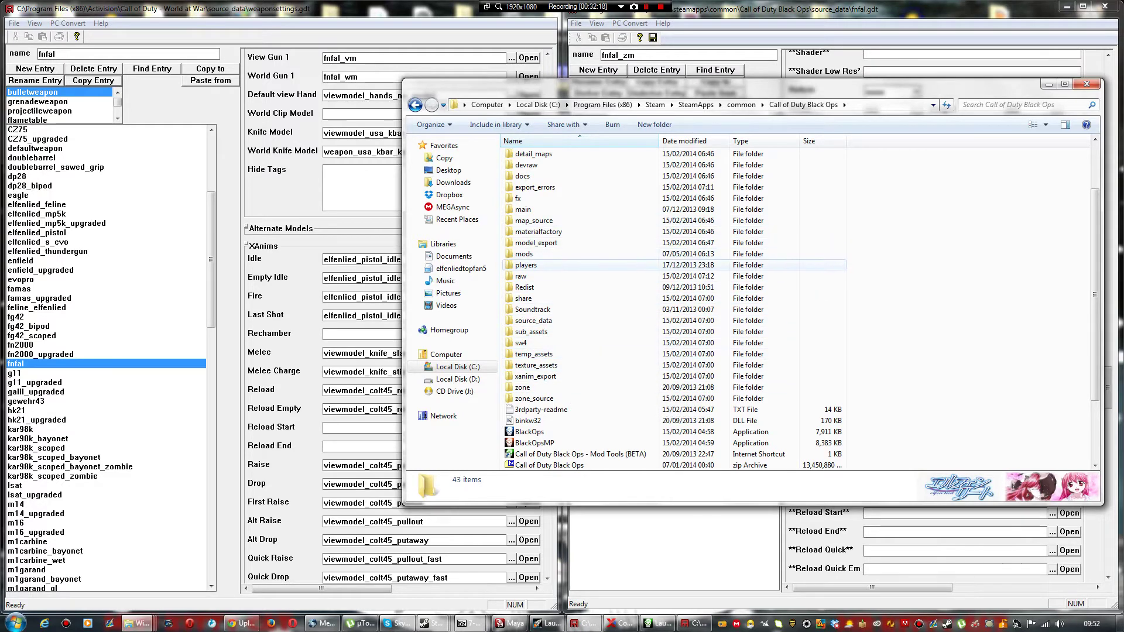
double_click(520, 275)
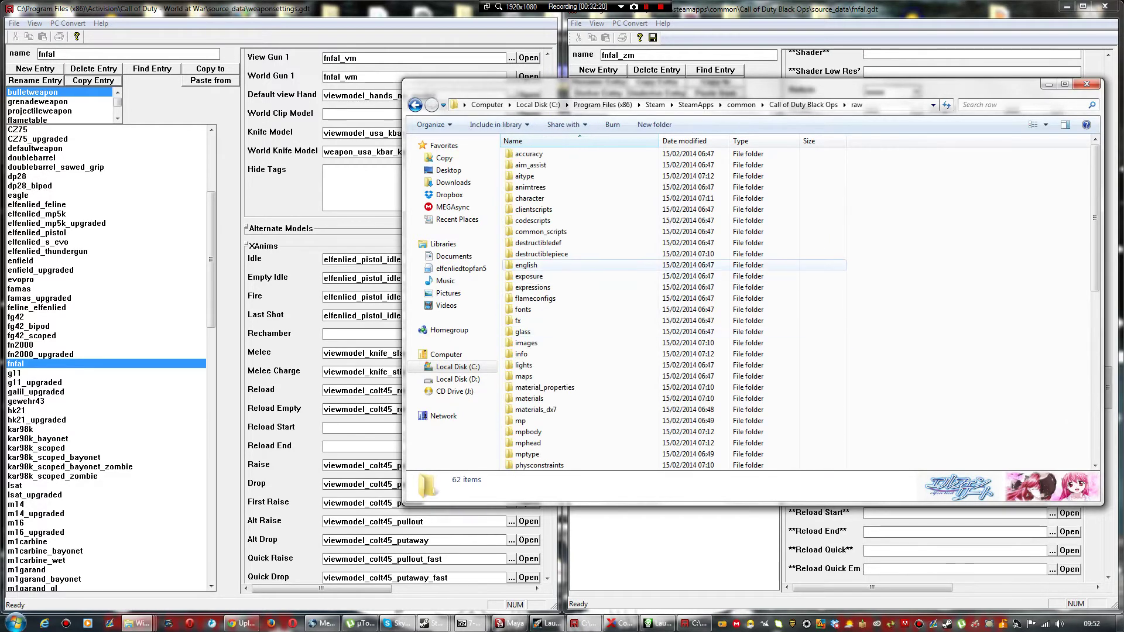
scroll(527, 265, down, 11)
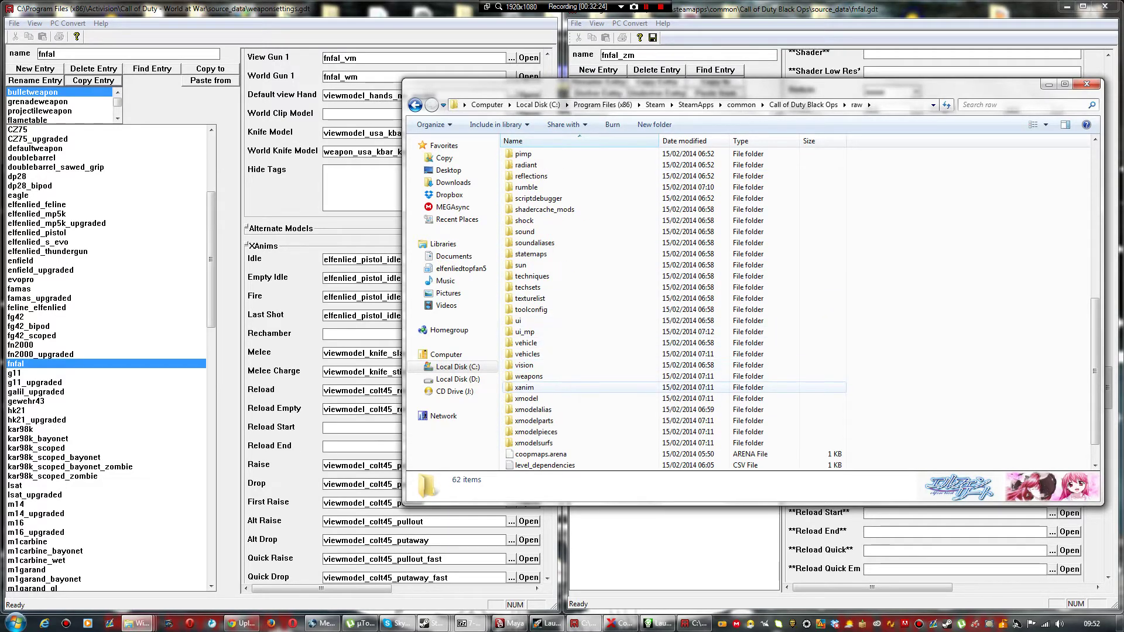
double_click(524, 387)
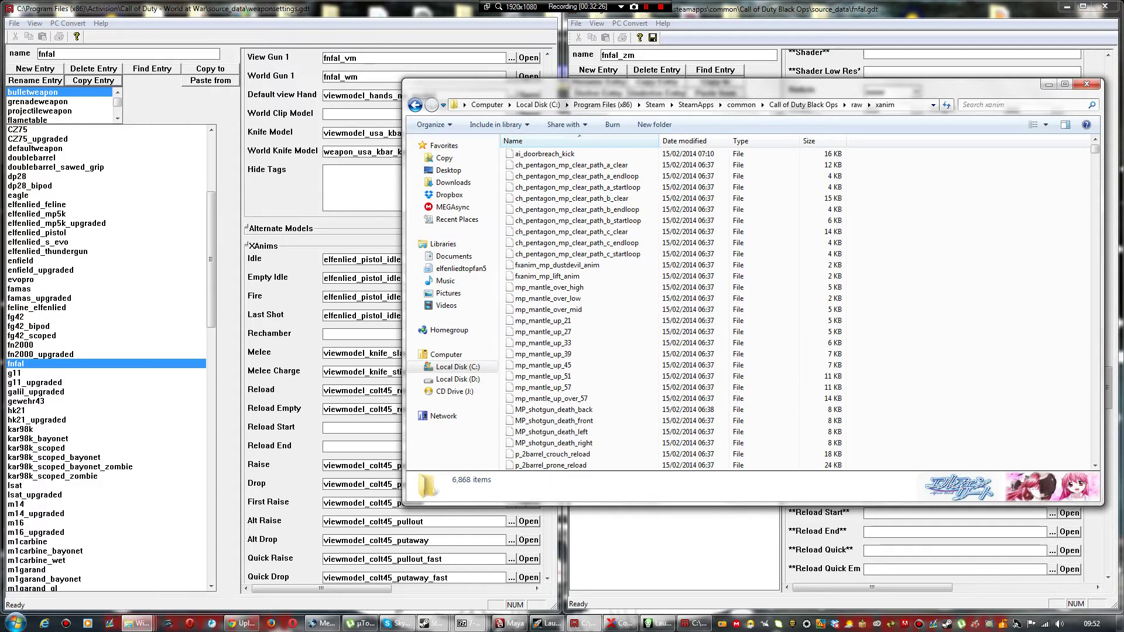
drag(673, 86, 339, 91)
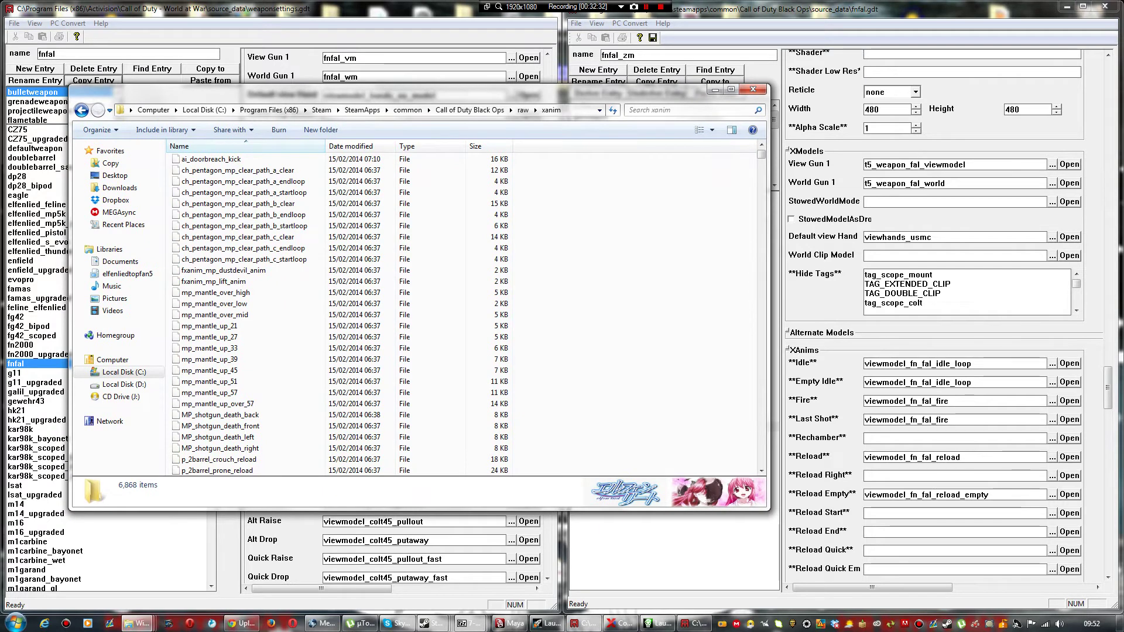
Step: Copy the fnfal_zm Idle animation name, search the xanim folder for viewmodel_fn_fal_idle_loop and select the matching file
double_click(917, 364)
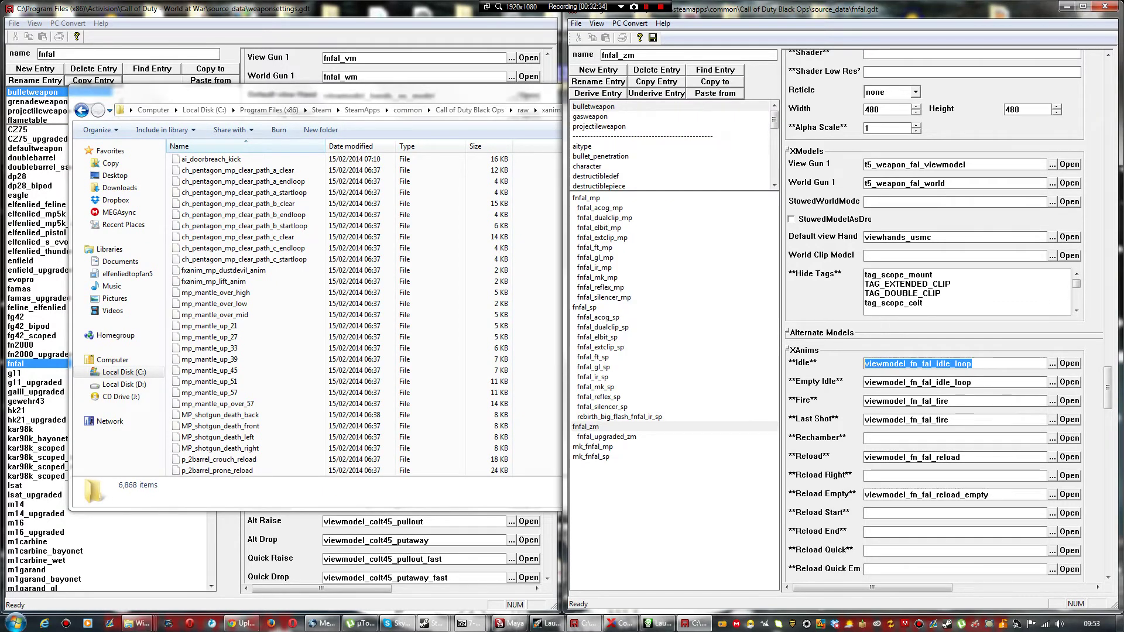
click(450, 95)
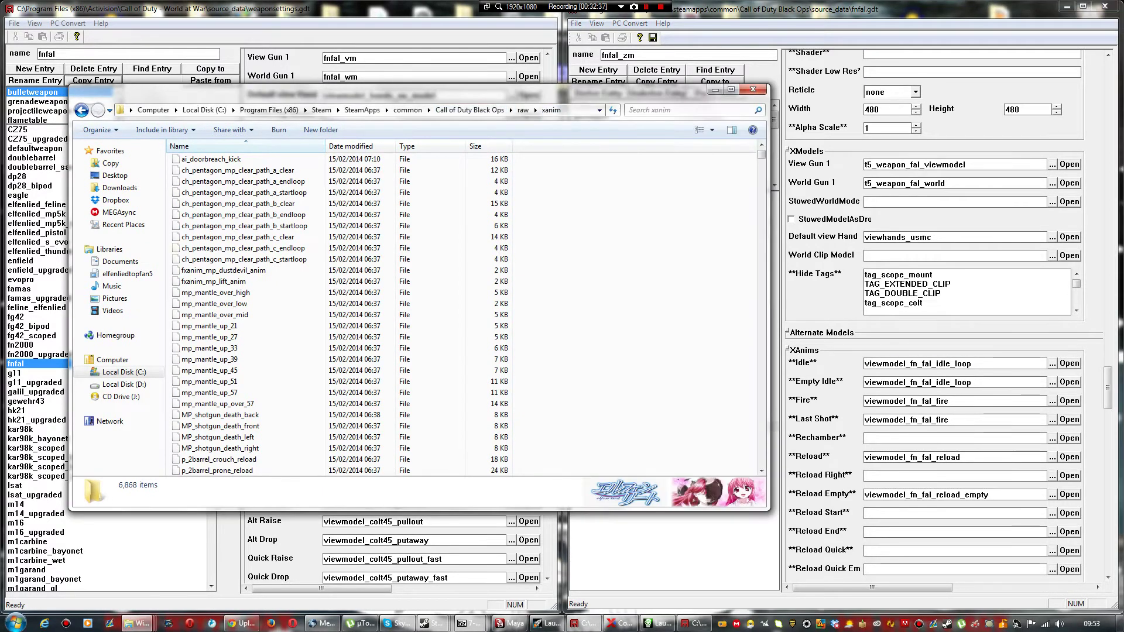
click(682, 111)
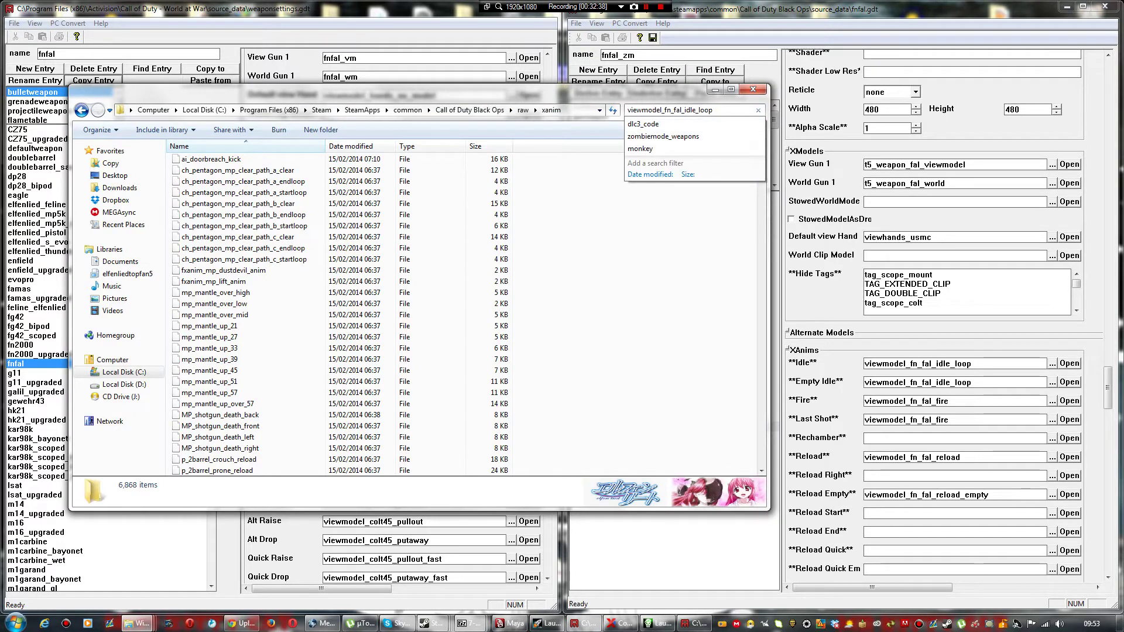
key(Return)
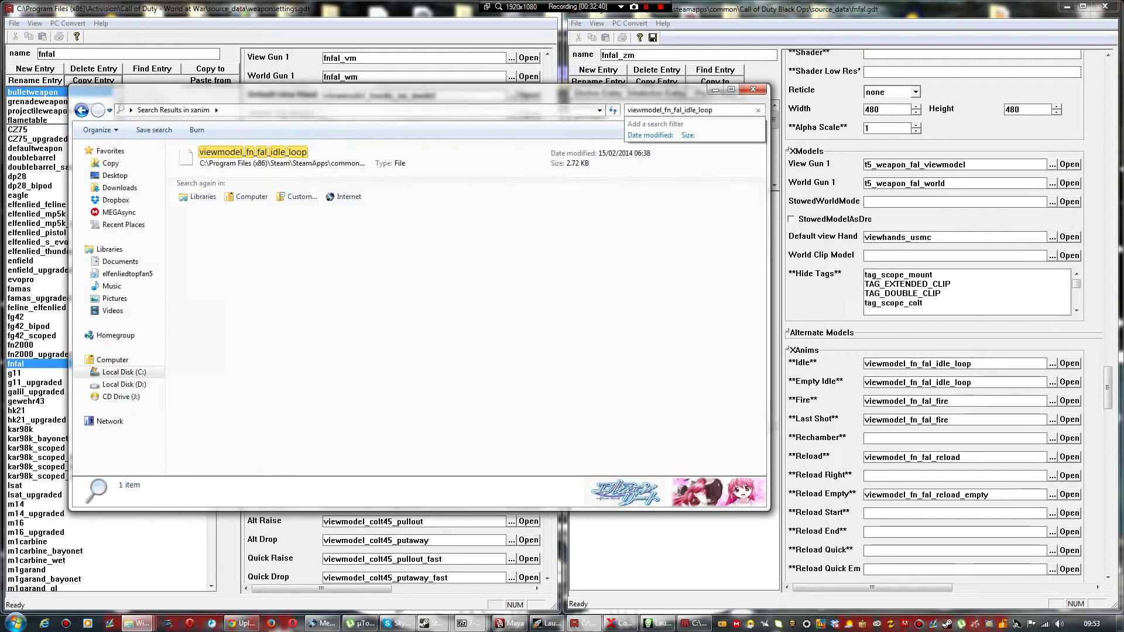
click(351, 158)
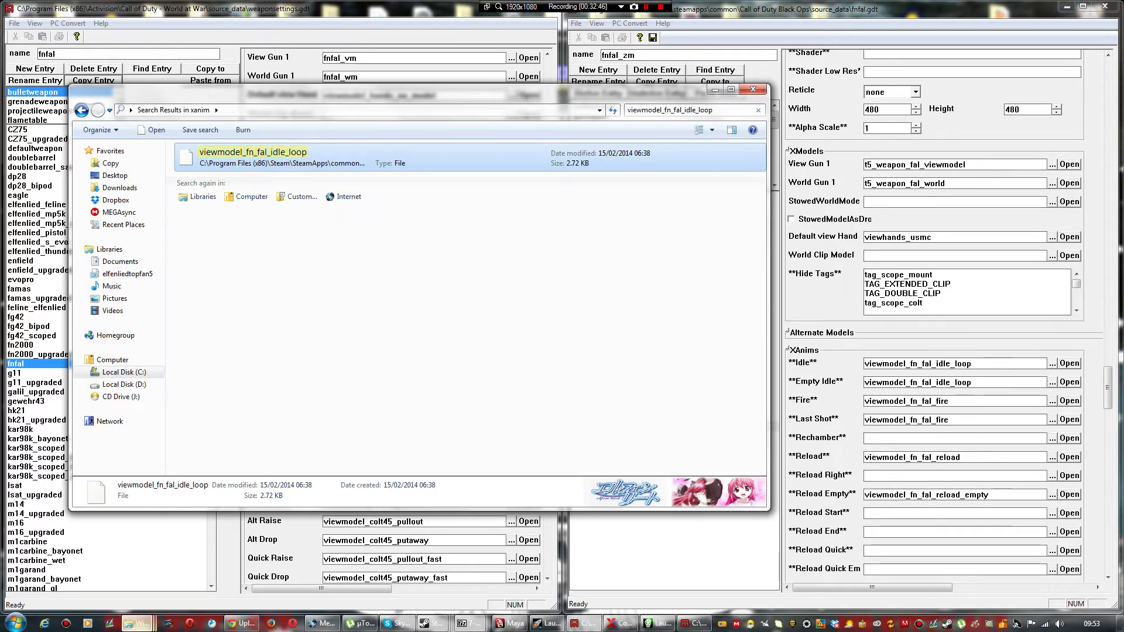
Step: Open a second Windows Explorer window and go to the Desktop folder
right_click(139, 623)
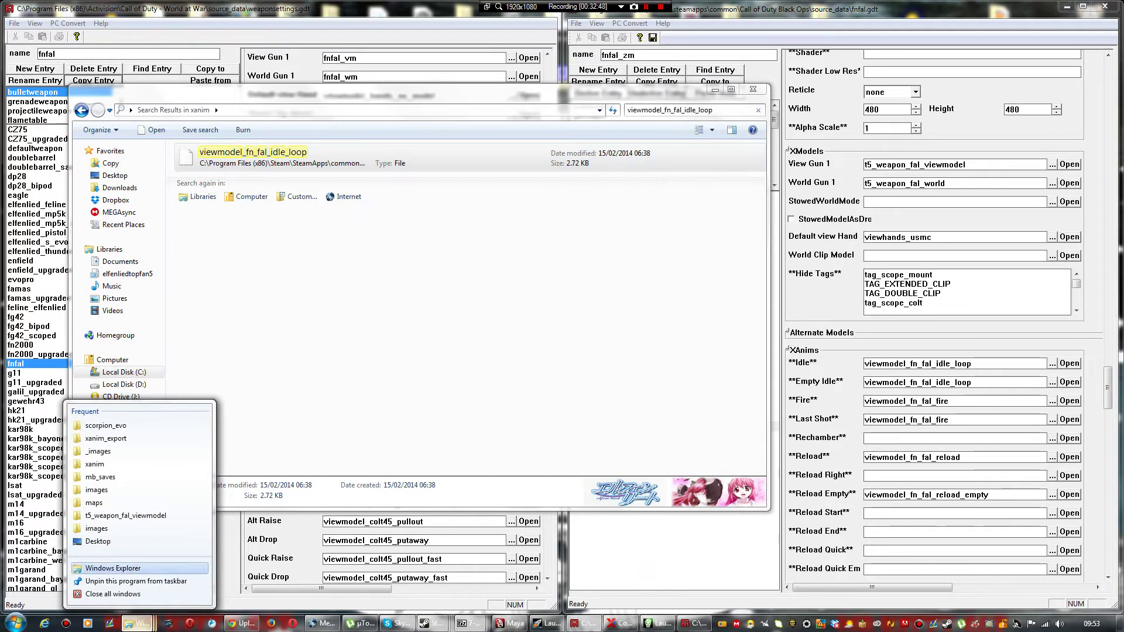
click(113, 568)
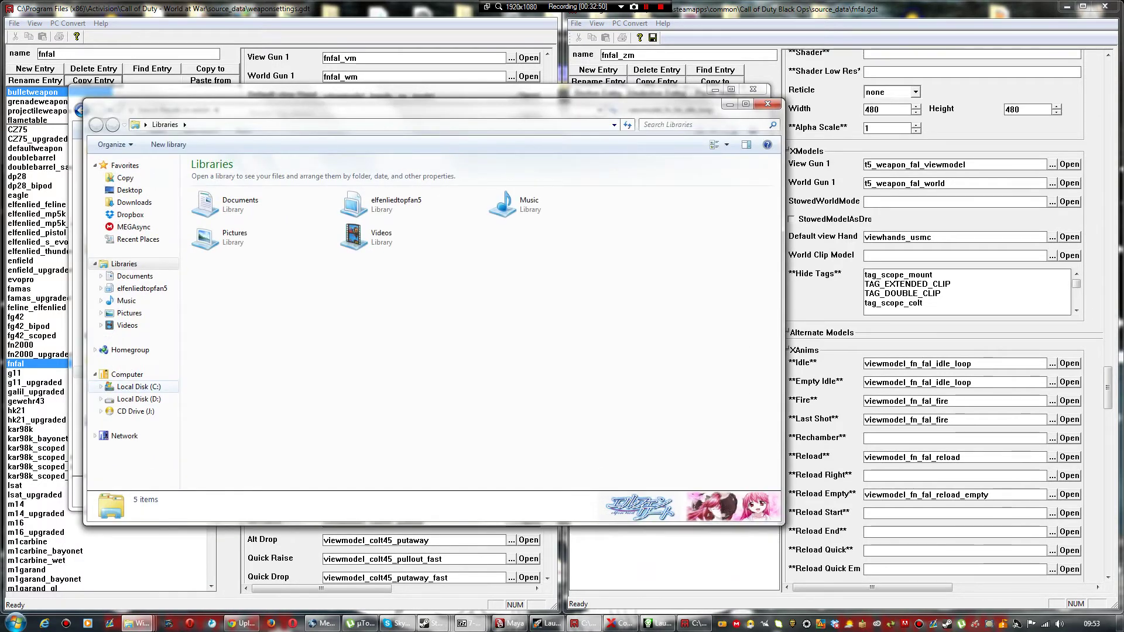
click(130, 190)
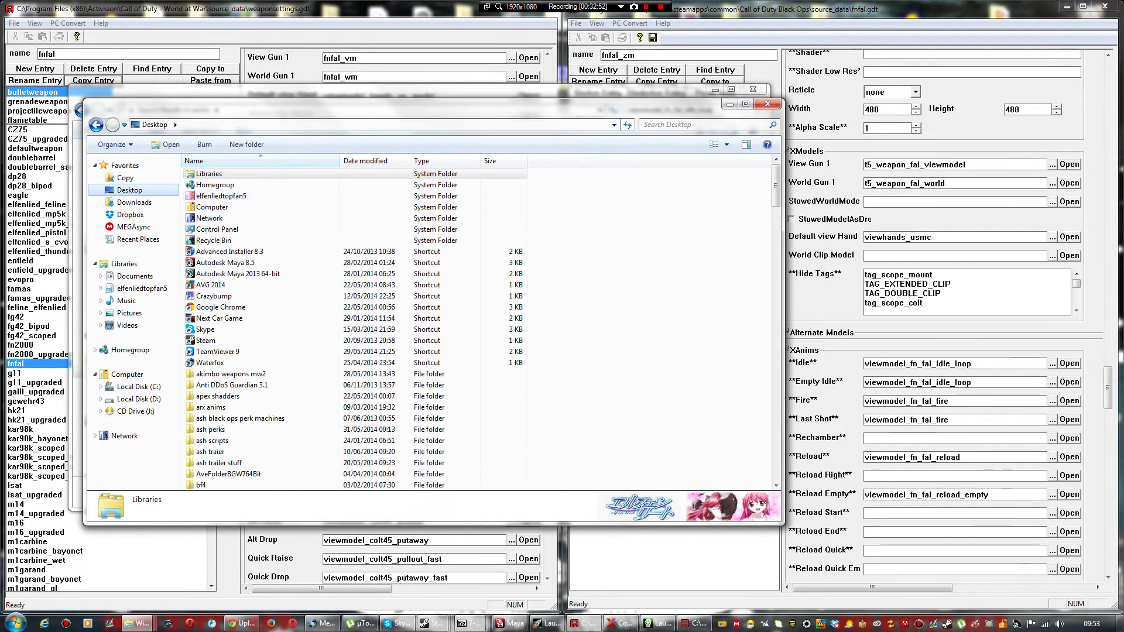
Step: Create a folder named fnfal_anims on the Desktop, open it and move its window clear of the xanim search results
right_click(628, 316)
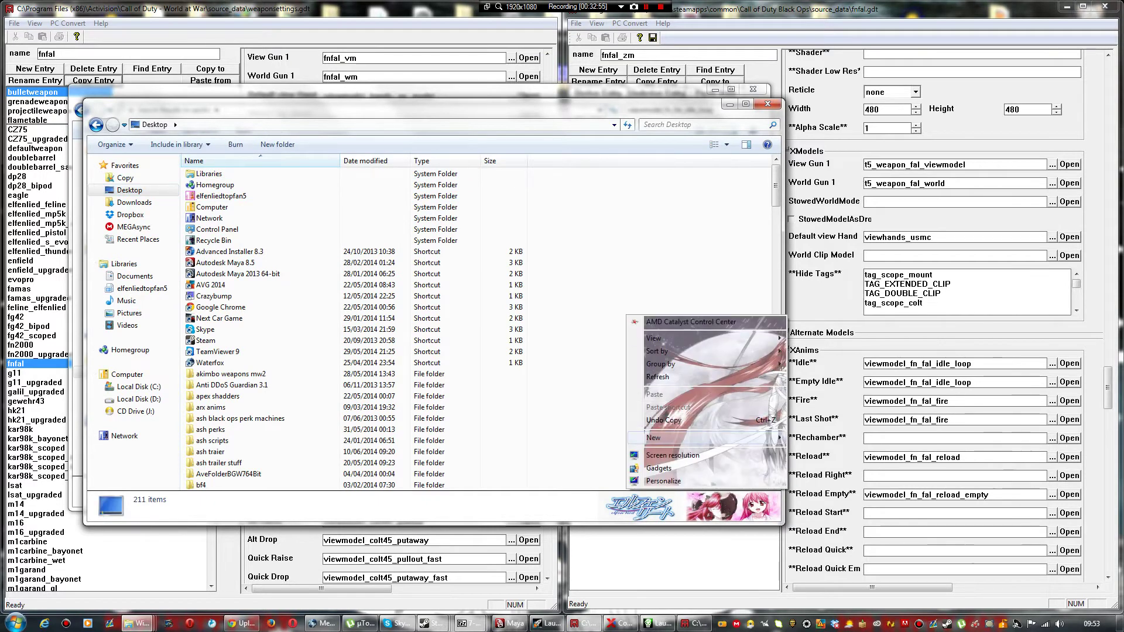
mouse_move(656, 438)
click(808, 437)
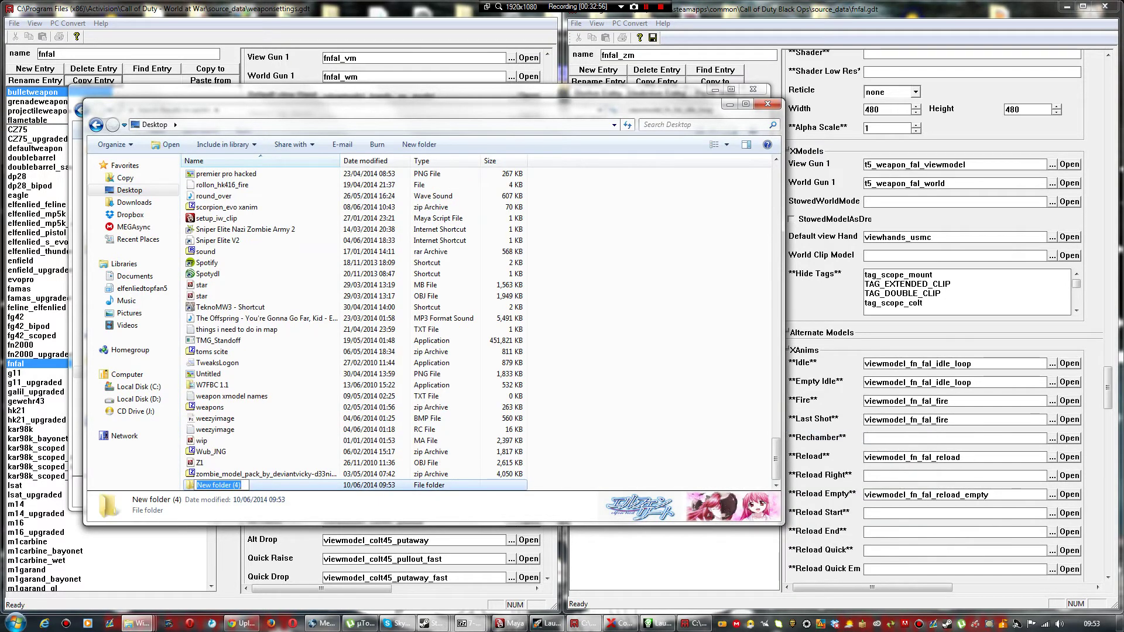
text(fn)
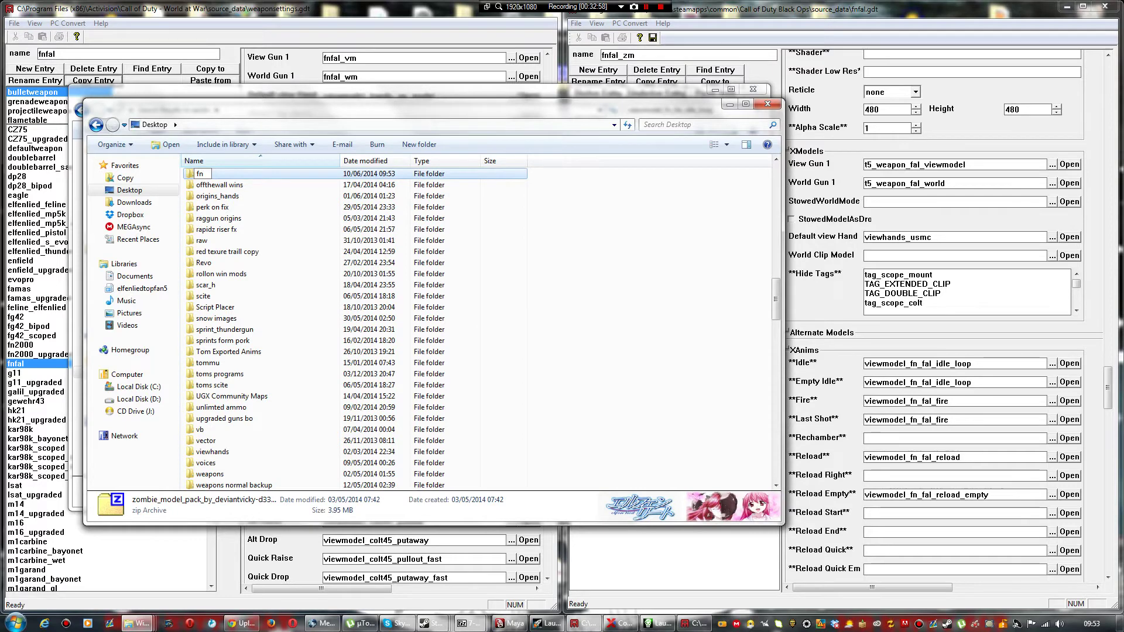
text(fal_anims)
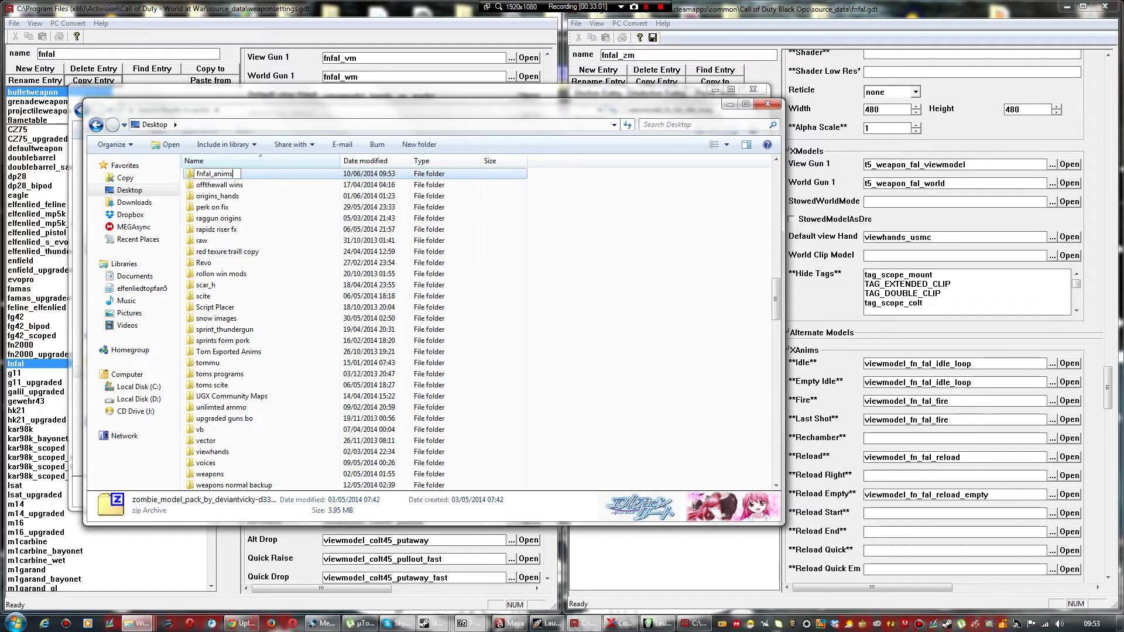
key(Return)
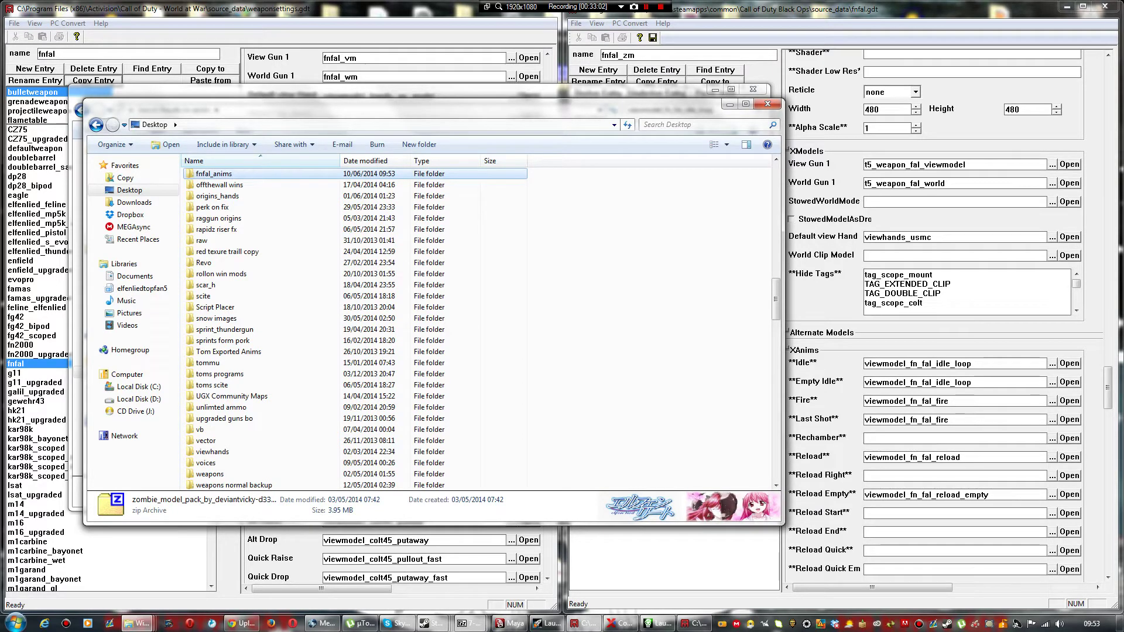
key(Return)
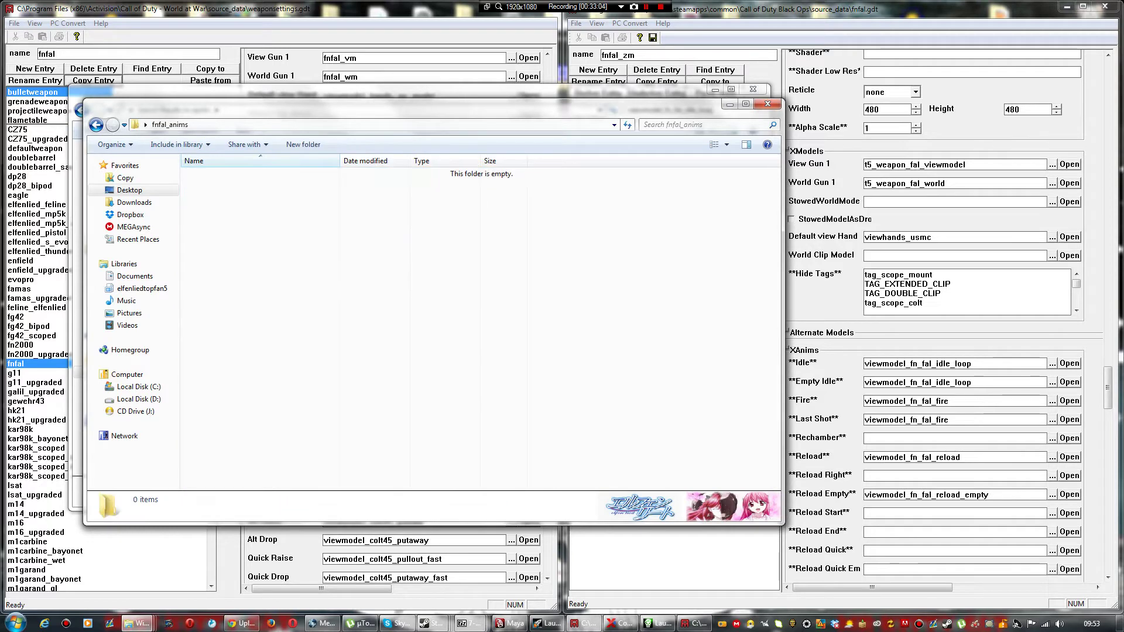
drag(410, 106, 453, 188)
Step: Copy the viewmodel_fn_fal_idle_loop file from the xanim search results into the fnfal_anims folder
click(461, 157)
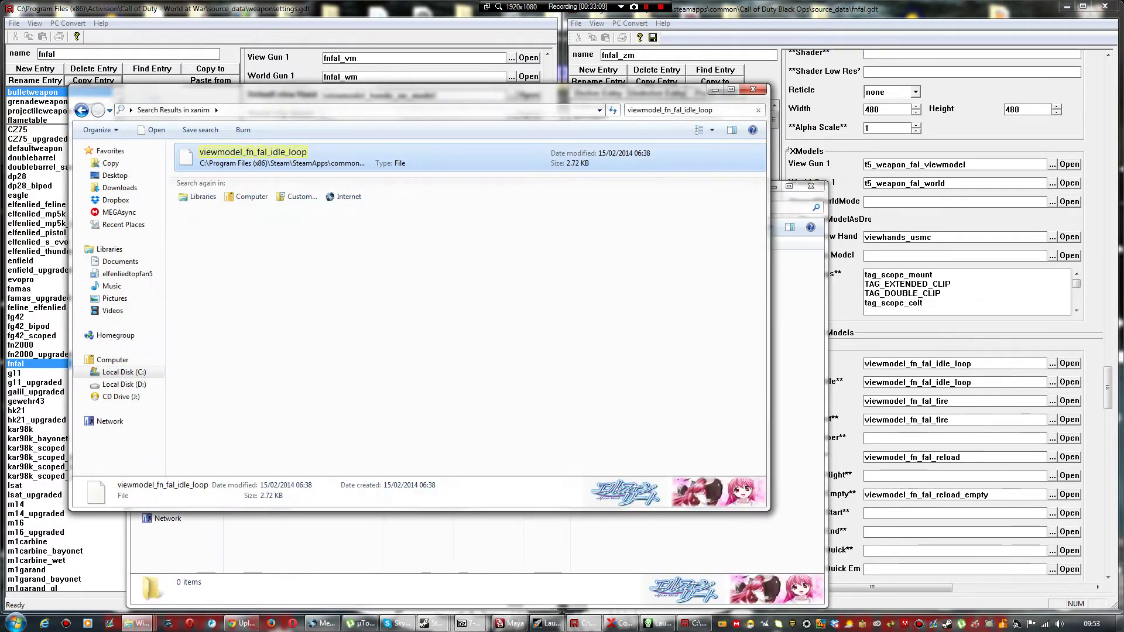
right_click(461, 157)
click(498, 367)
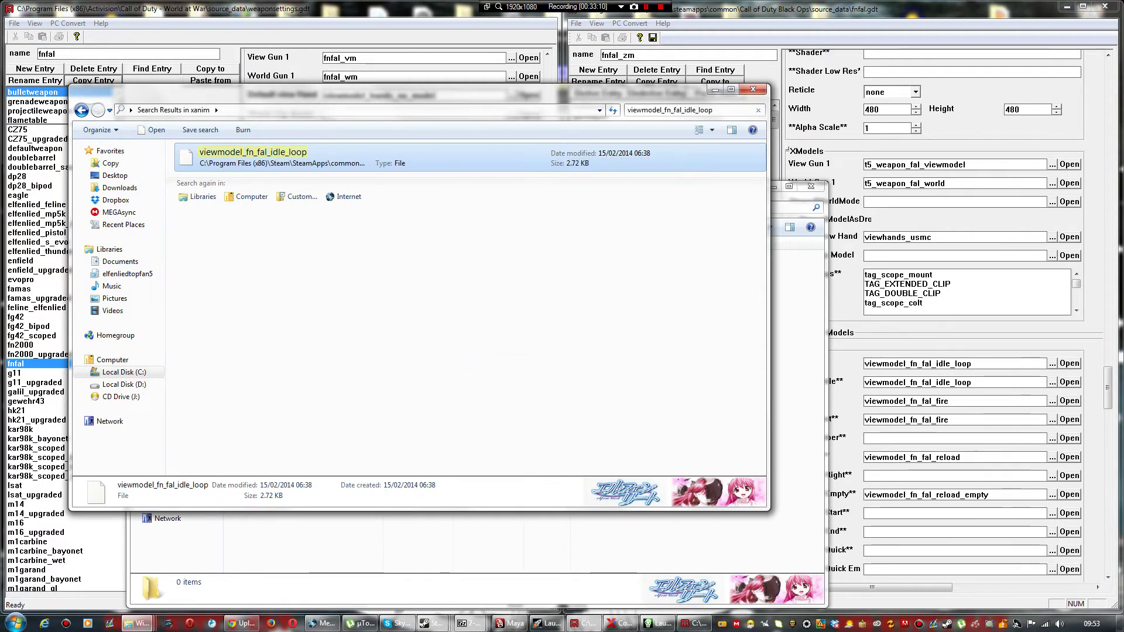
click(504, 535)
right_click(504, 536)
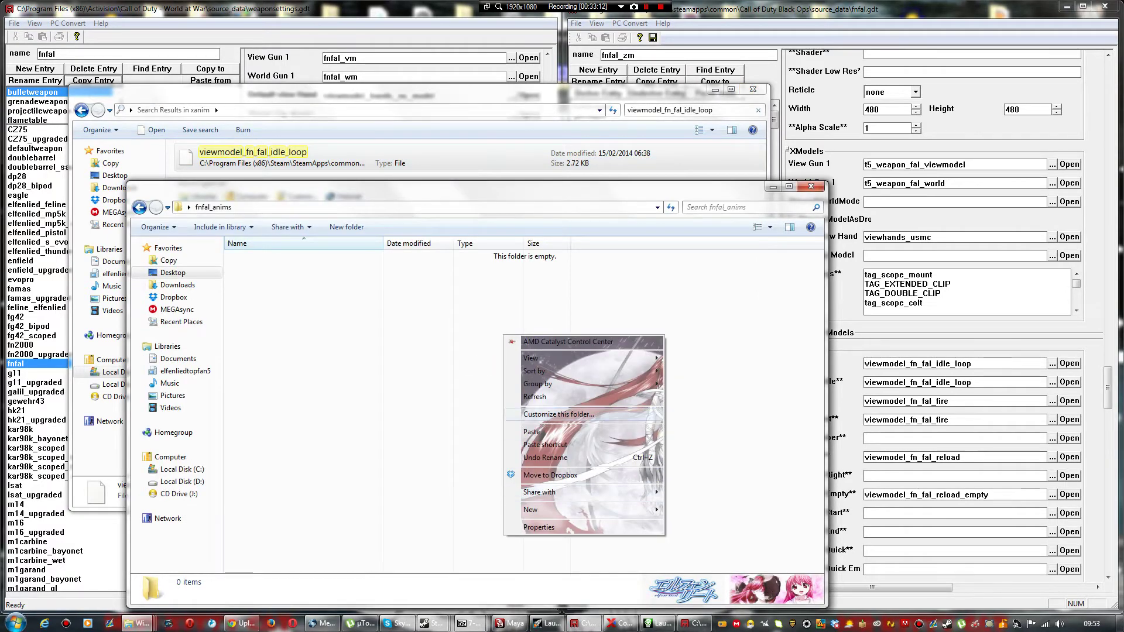
click(531, 432)
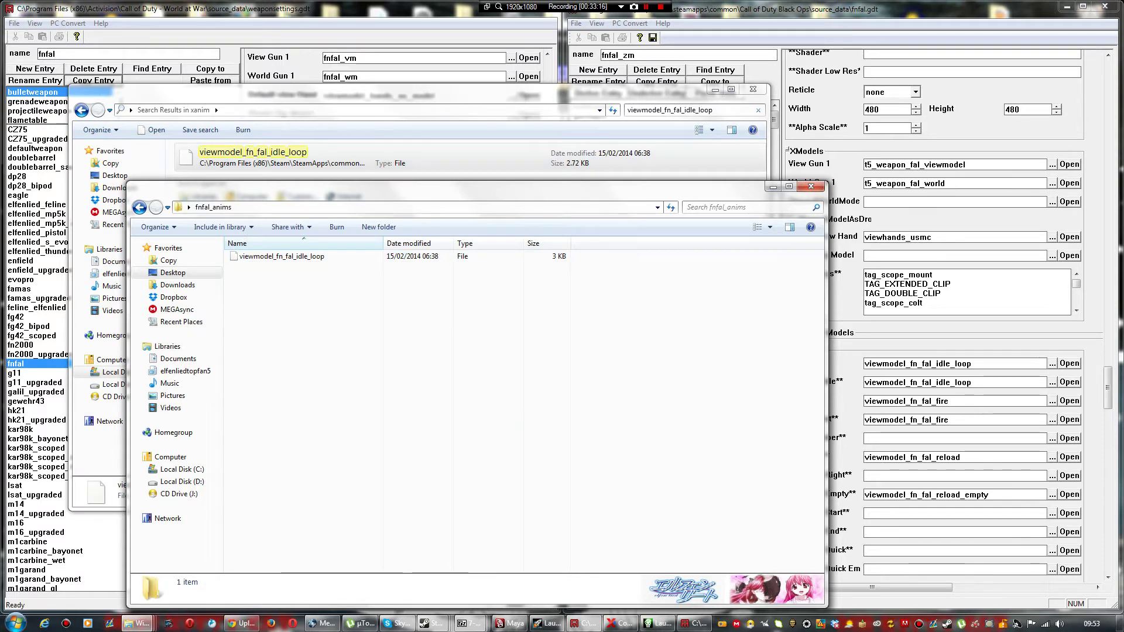
Step: Copy the fnfal_zm Fire animation name and search the xanim folder for viewmodel_fn_fal_fire
drag(955, 402, 906, 402)
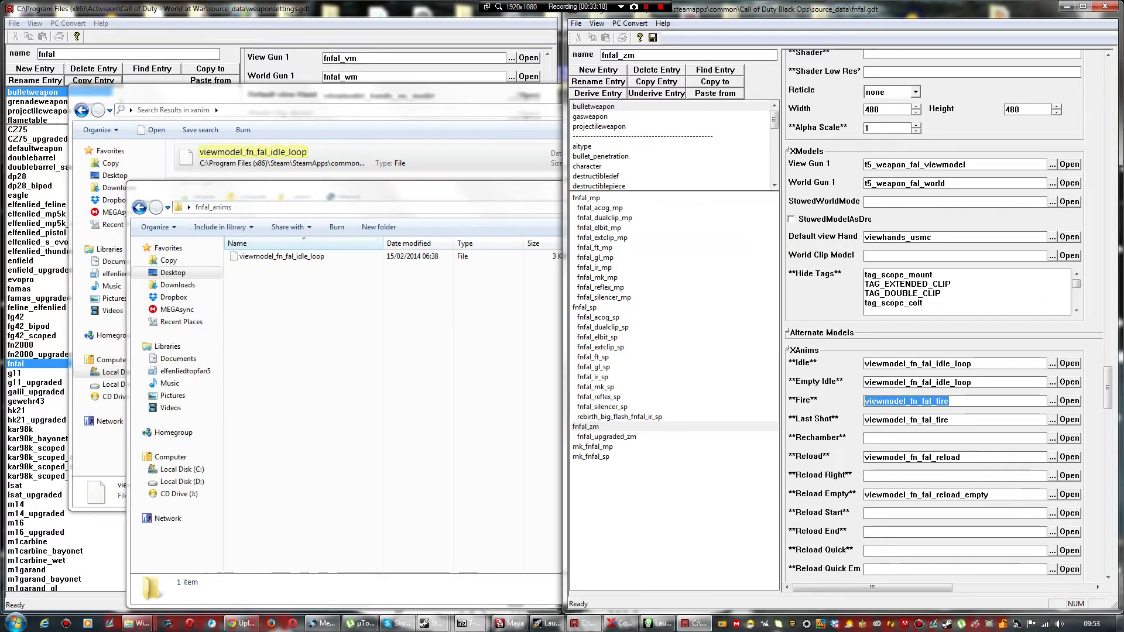
click(468, 132)
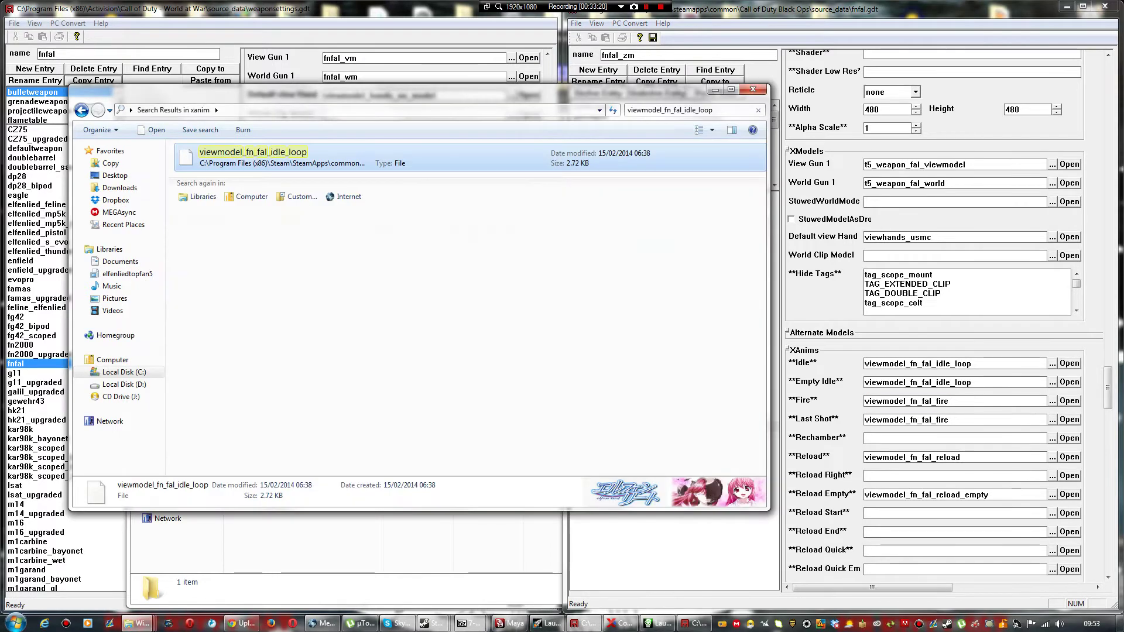
click(691, 110)
text(viewmodel_fn_fal_fire)
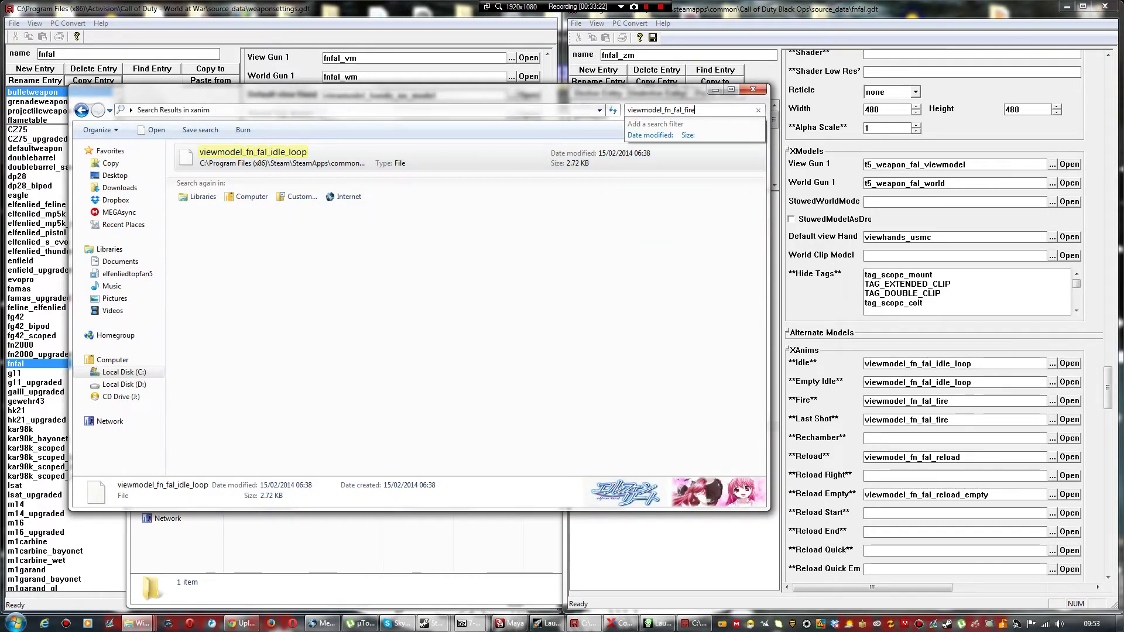
Step: Copy the viewmodel_fn_fal_fire file from the xanim search results into the fnfal_anims folder
right_click(313, 157)
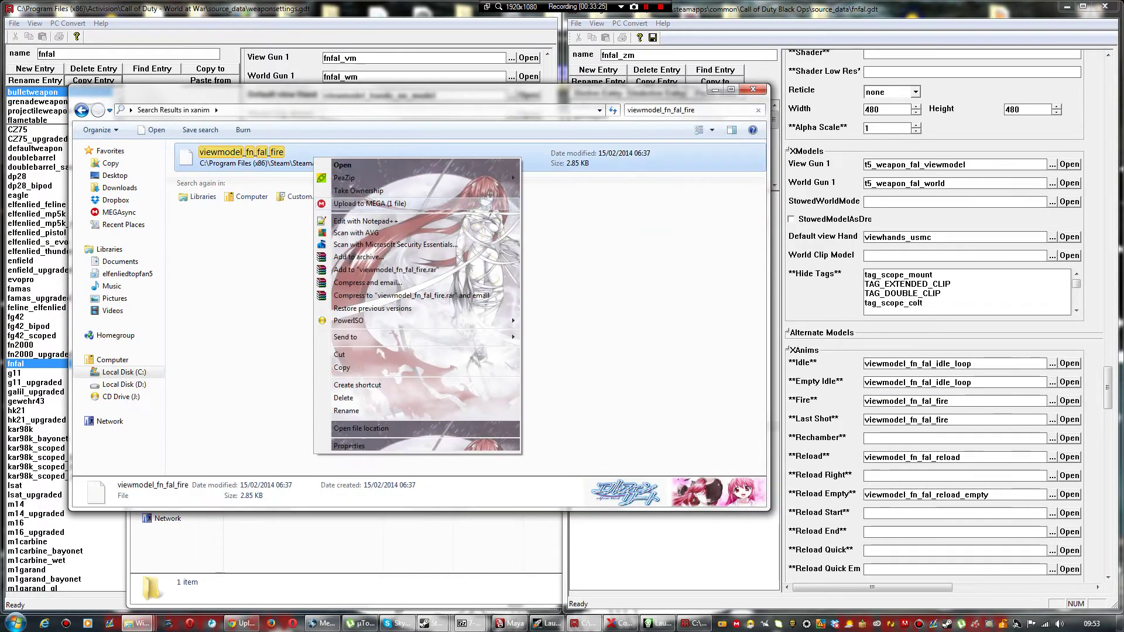
click(351, 369)
click(374, 544)
right_click(359, 307)
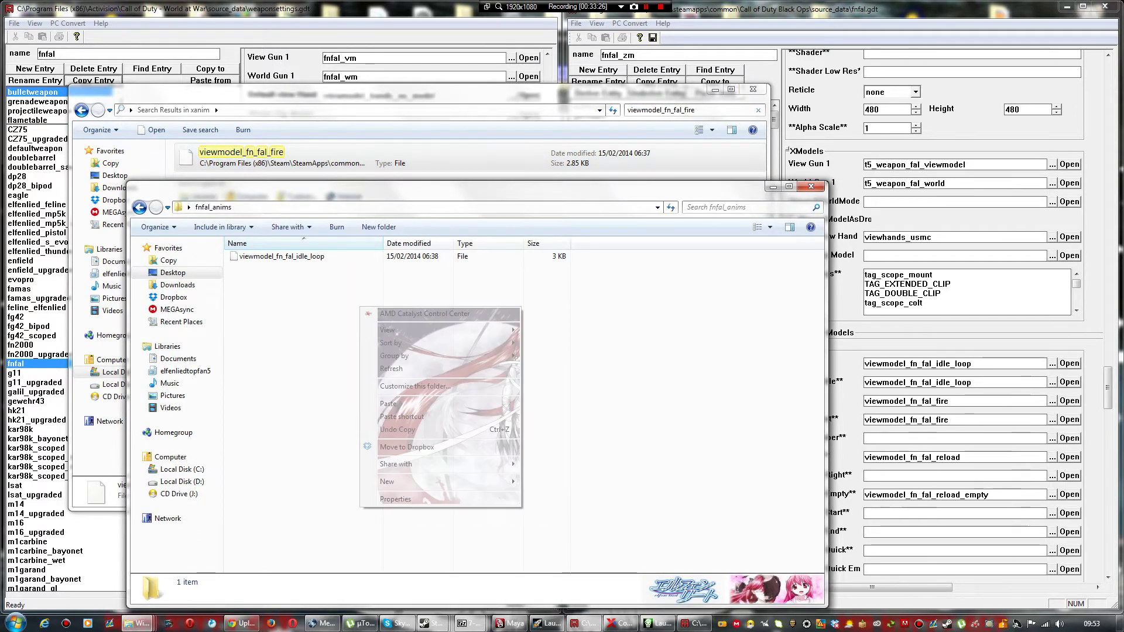
click(390, 404)
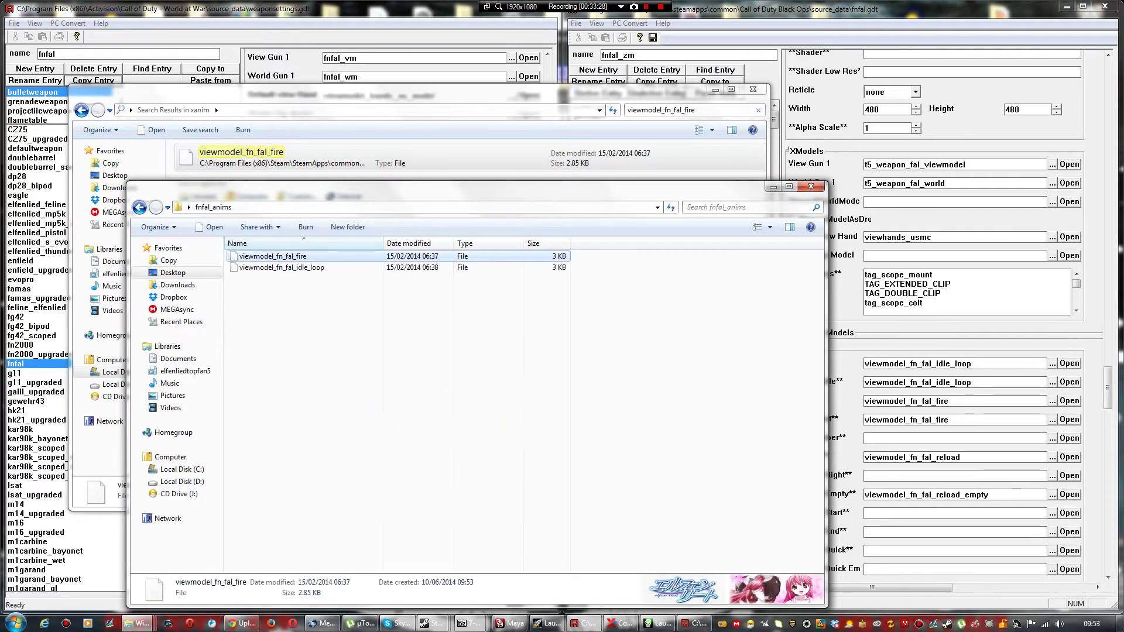
Step: Copy the Reload animation name from the fnfal_zm XAnims settings
drag(1108, 388, 1108, 399)
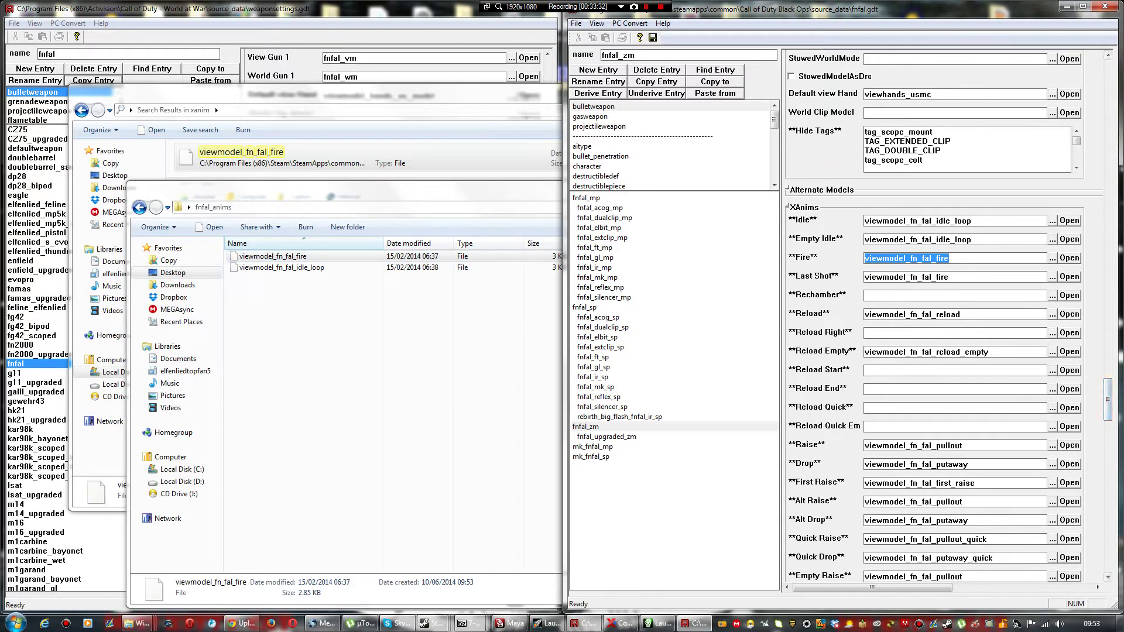
double_click(914, 315)
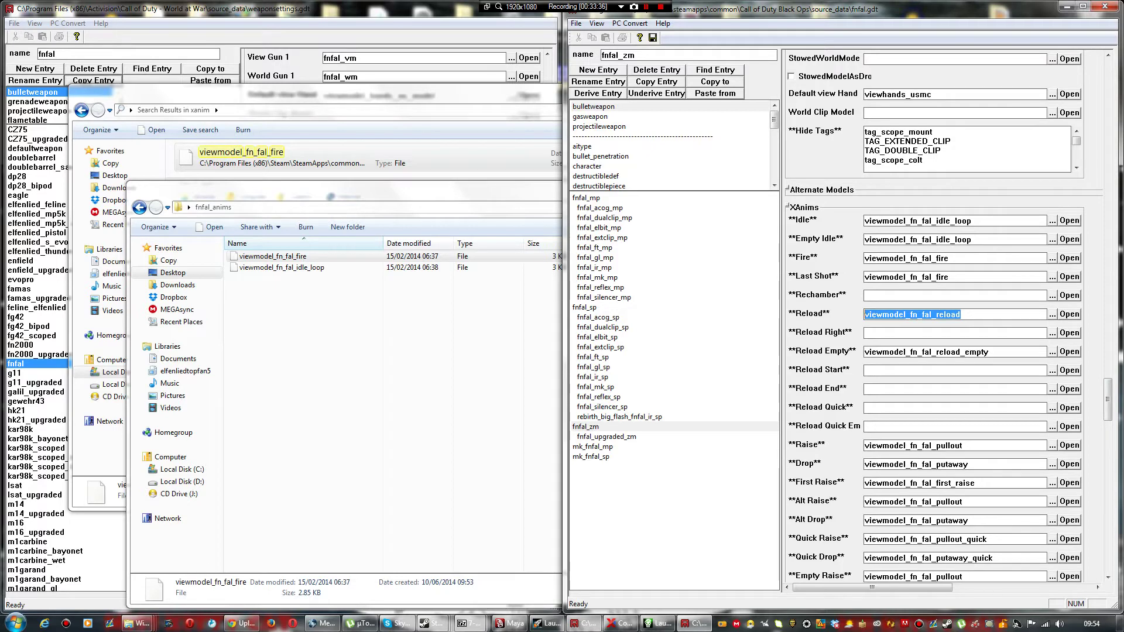
click(498, 190)
click(746, 207)
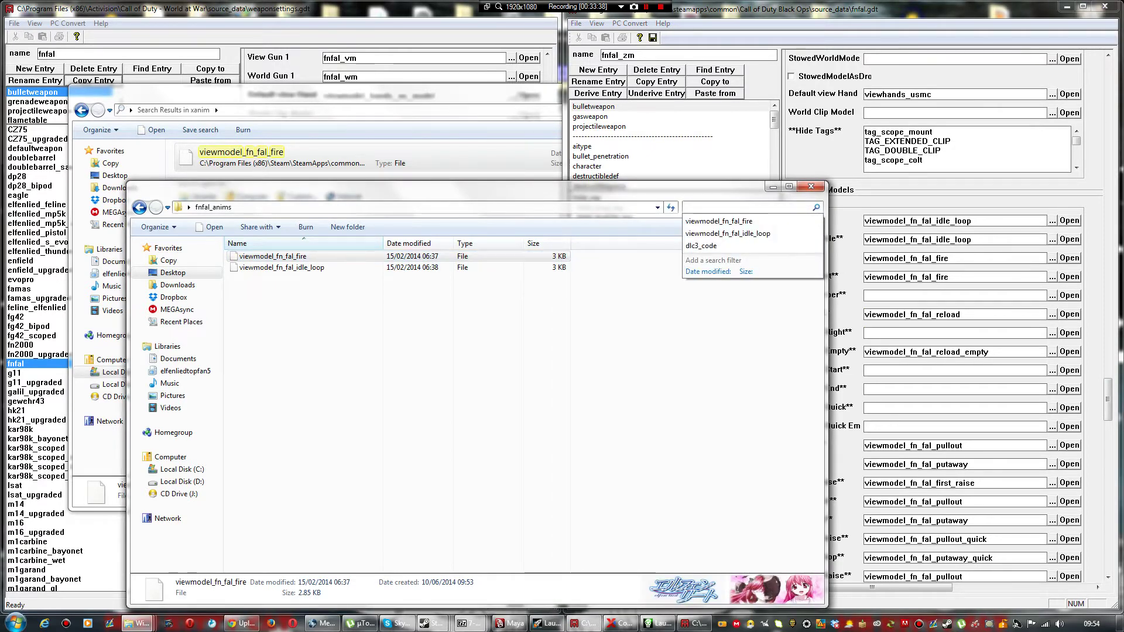
key(ctrl+v)
key(Return)
Step: Search the xanim folder for viewmodel_fn_fal_reload
click(351, 159)
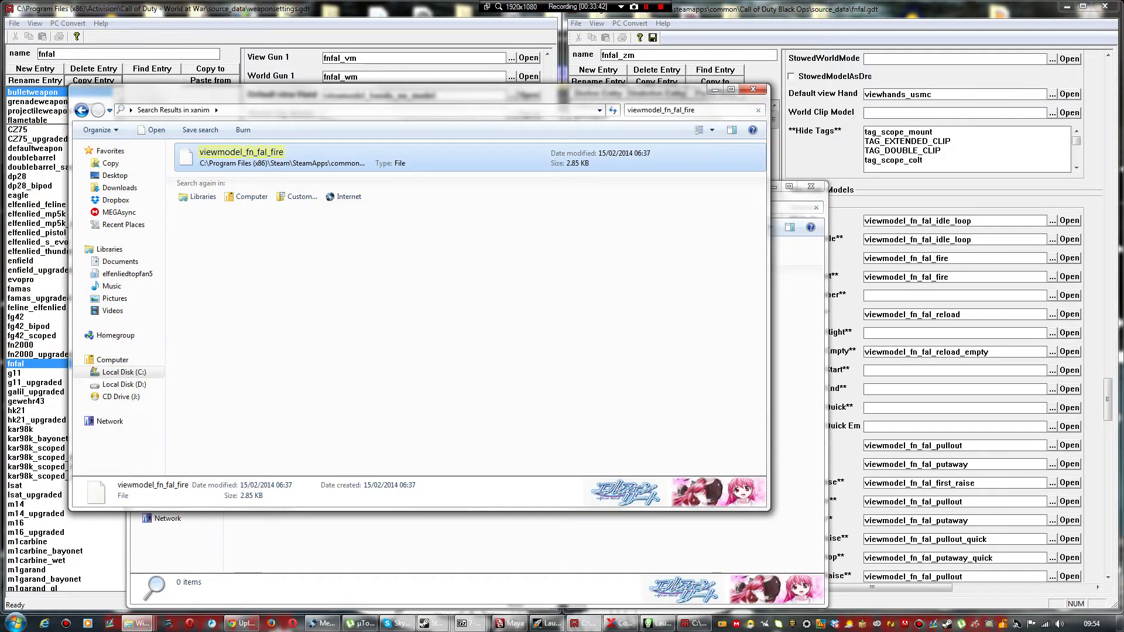
click(662, 110)
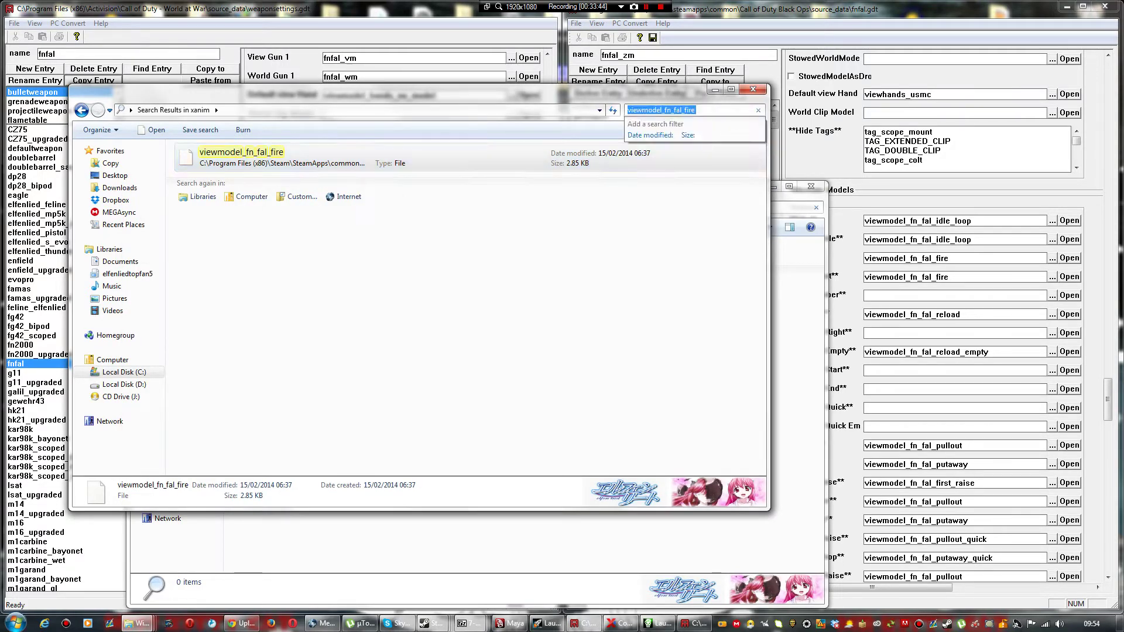
key(ctrl+v)
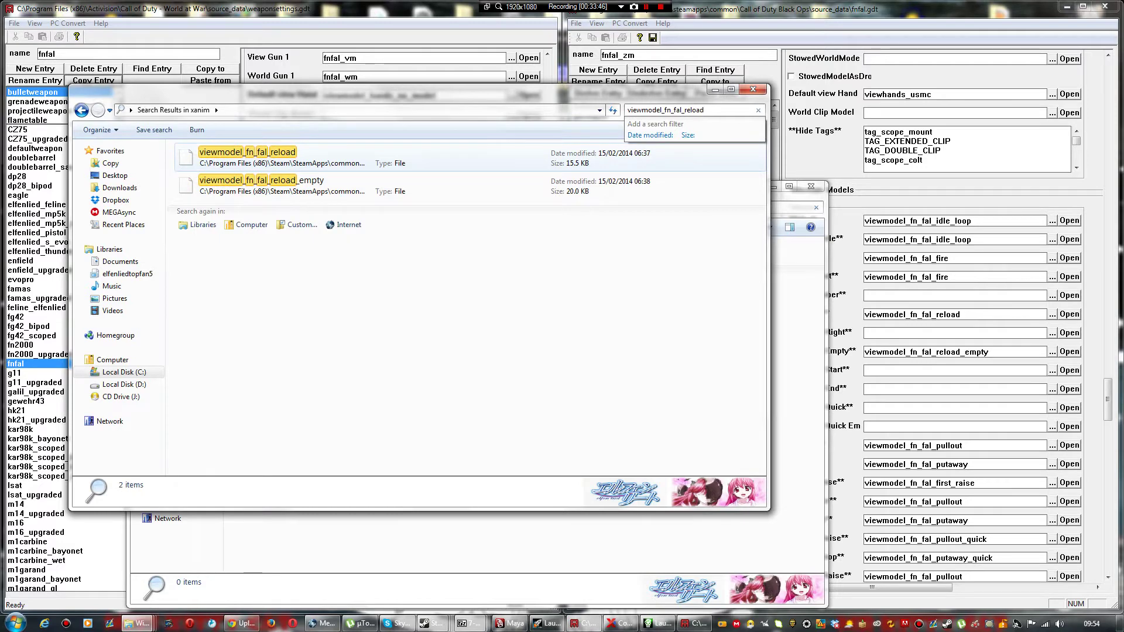
Step: Copy the viewmodel_fn_fal_reload and viewmodel_fn_fal_reload_empty files from the xanim search results into the fnfal_anims folder
click(410, 158)
ctrl+click(410, 186)
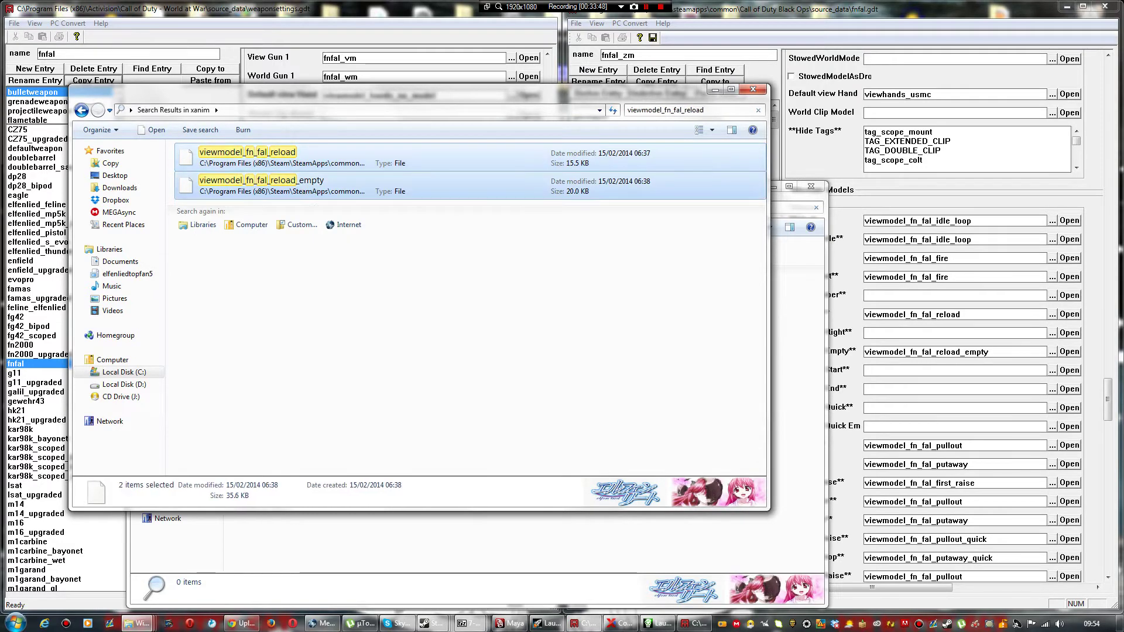
right_click(362, 172)
click(410, 358)
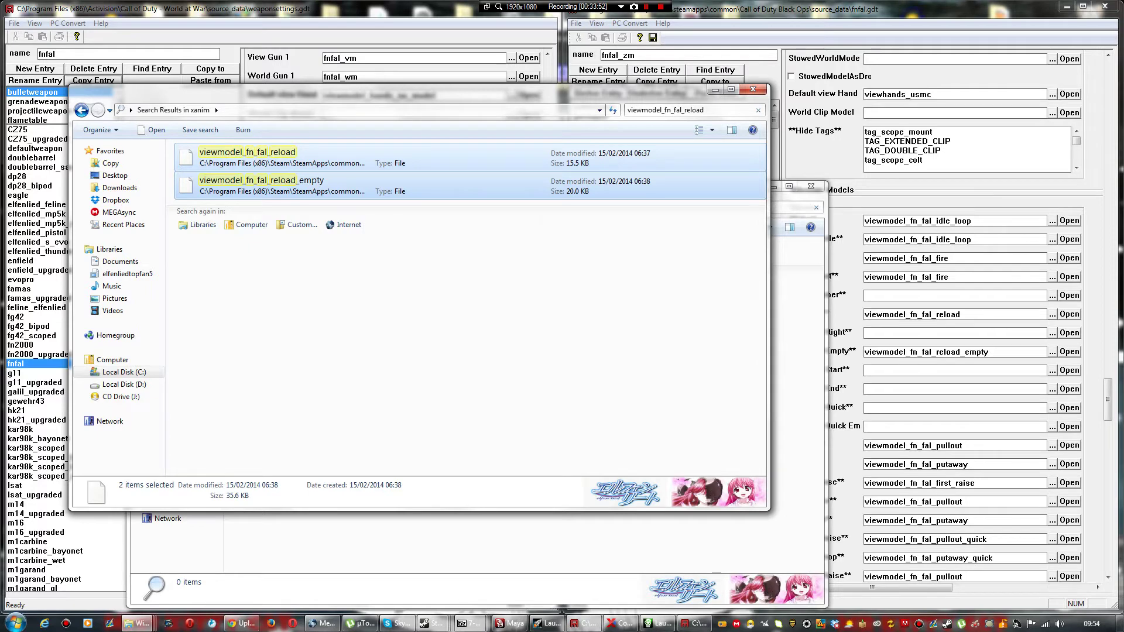
key(alt+Tab)
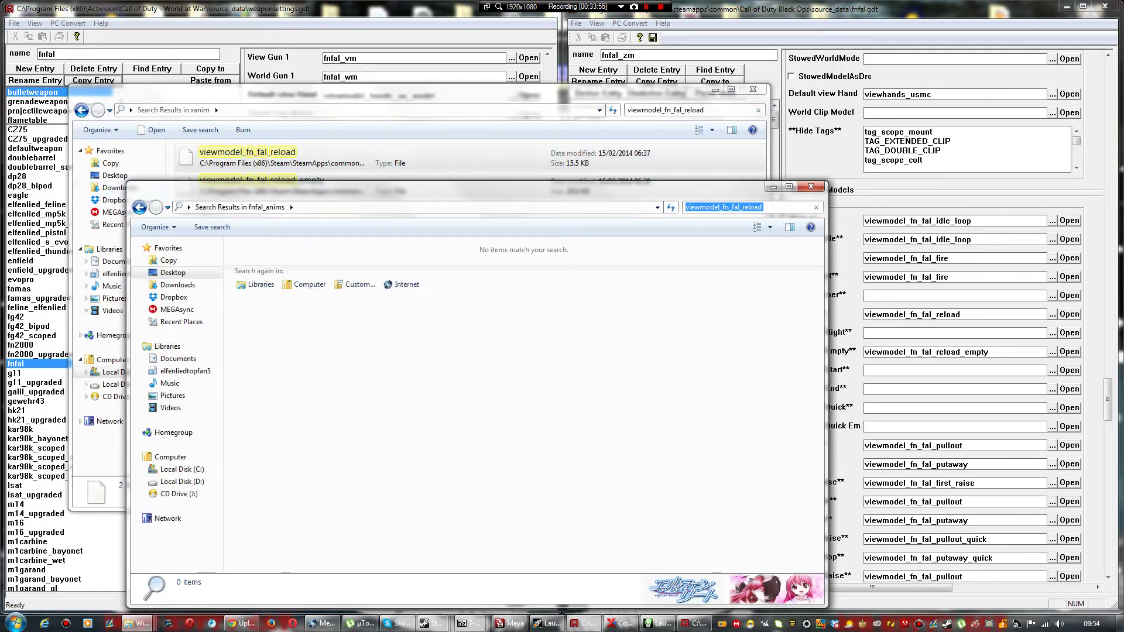
key(alt+Left)
key(ctrl+v)
drag(404, 439, 366, 423)
click(375, 419)
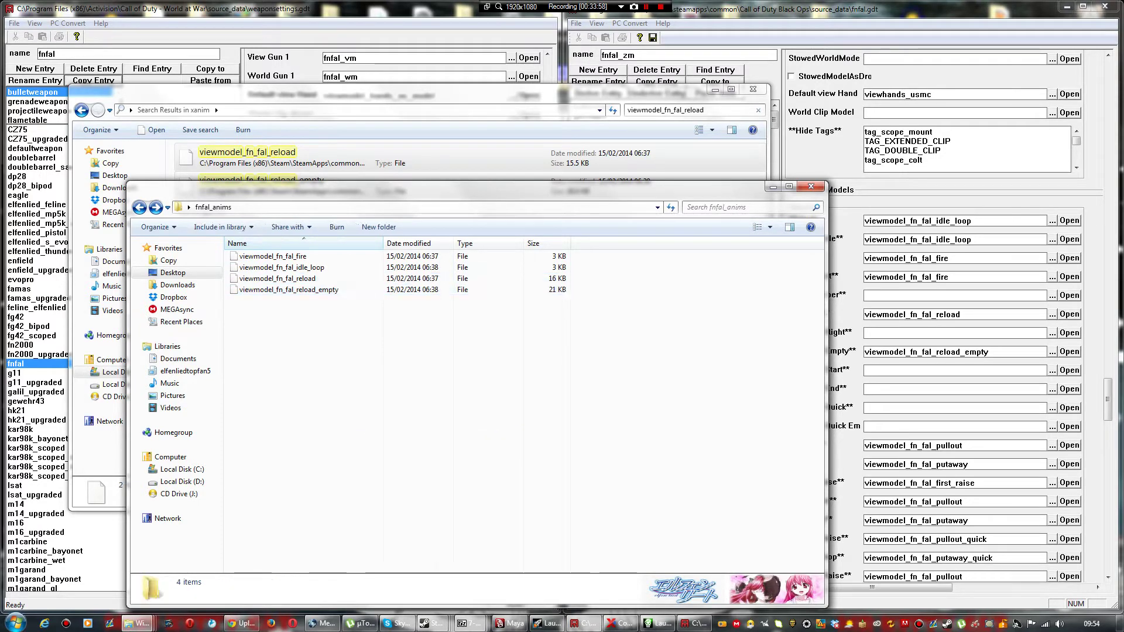
Step: Copy the fnfal_zm Raise animation name and search the xanim folder for viewmodel_fn_fal_pullout
drag(1107, 400, 1108, 411)
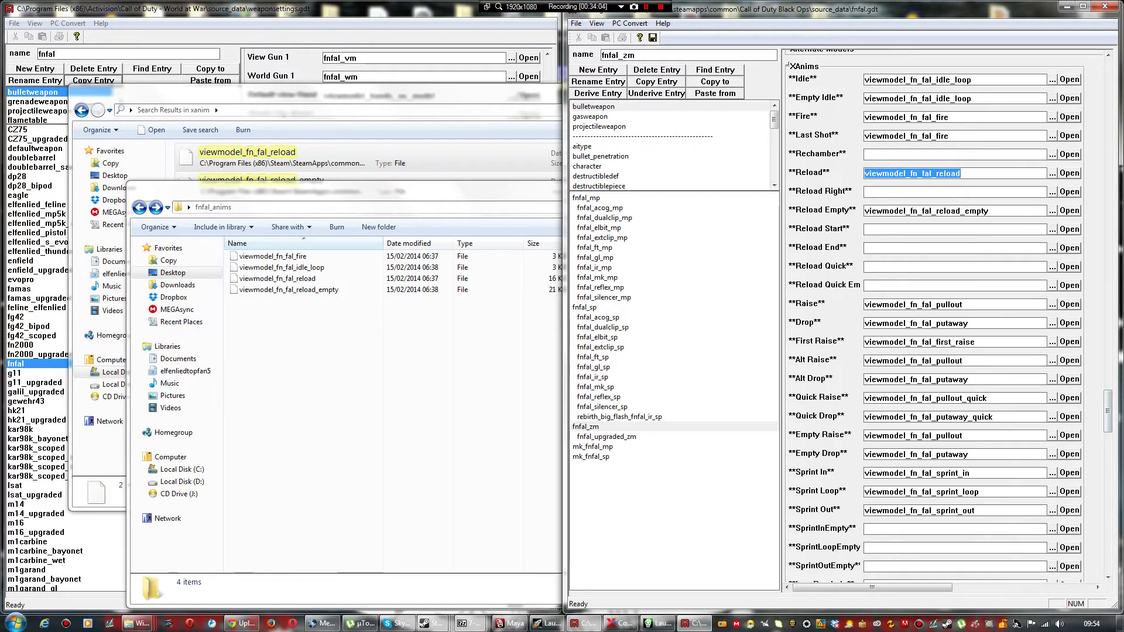
click(913, 304)
key(ctrl+c)
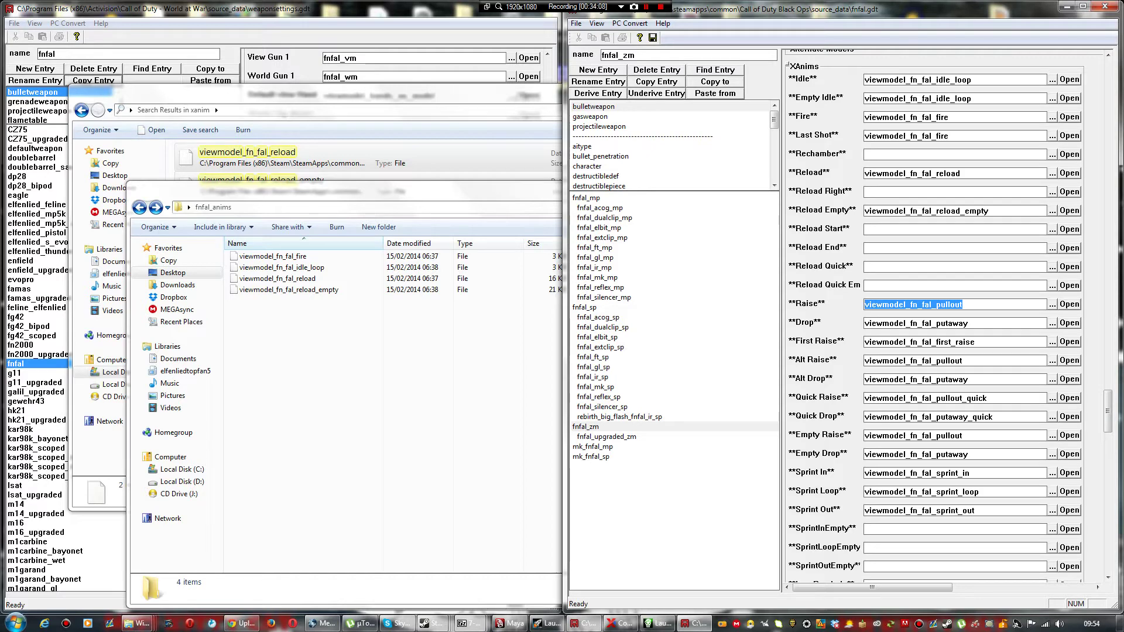
click(375, 94)
click(673, 110)
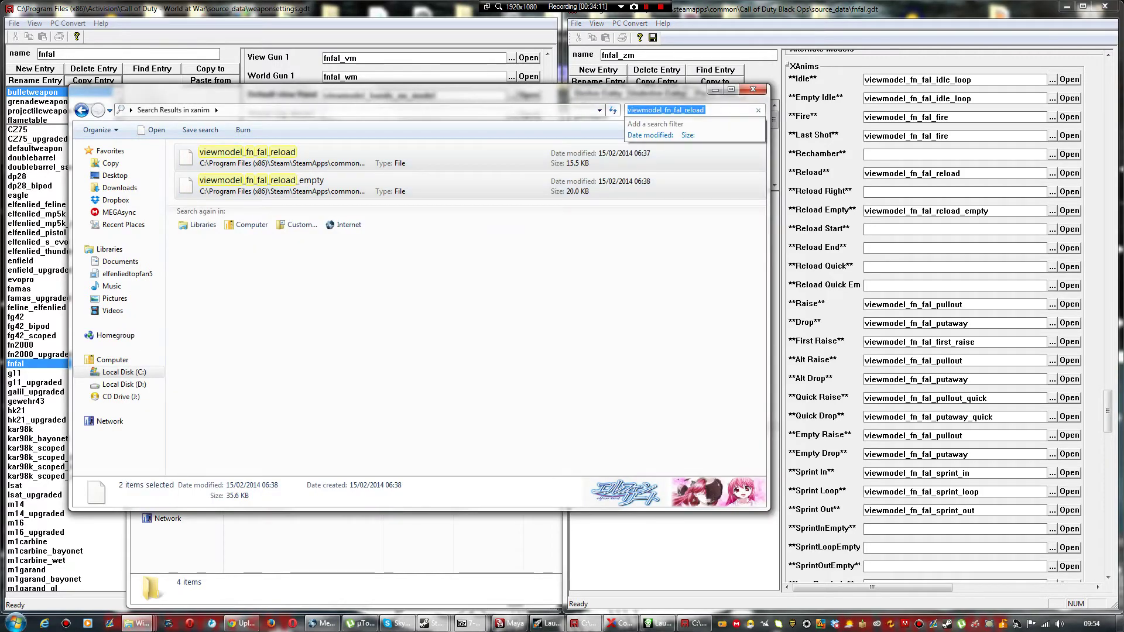
key(ctrl+v)
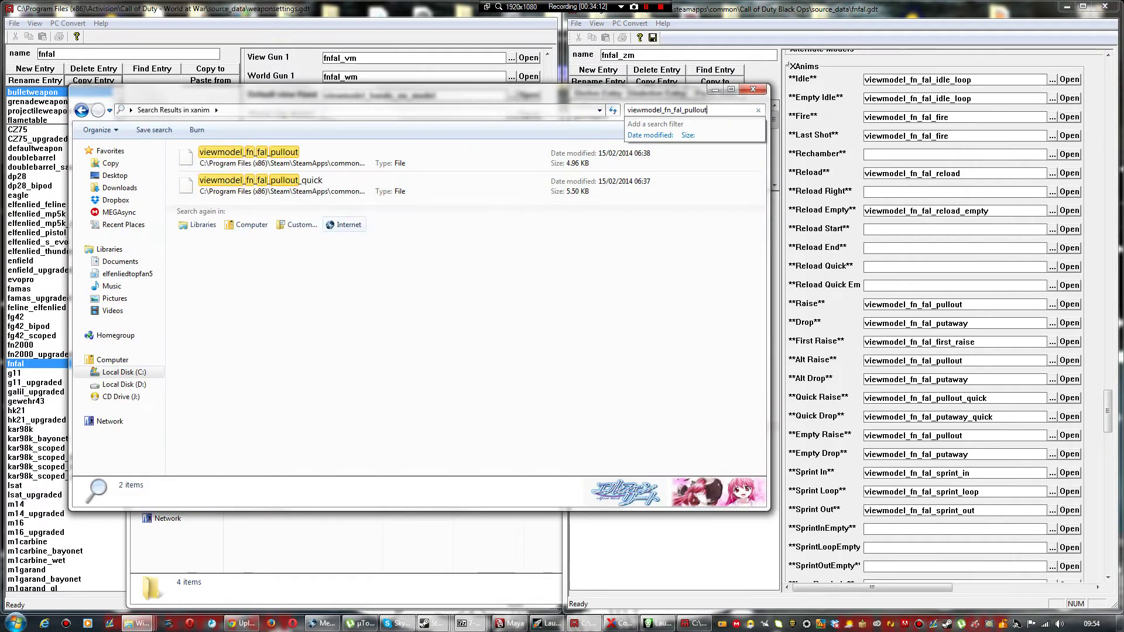
Step: Copy the viewmodel_fn_fal_pullout and viewmodel_fn_fal_pullout_quick files from the xanim search results into the fnfal_anims folder
click(345, 157)
ctrl+click(346, 185)
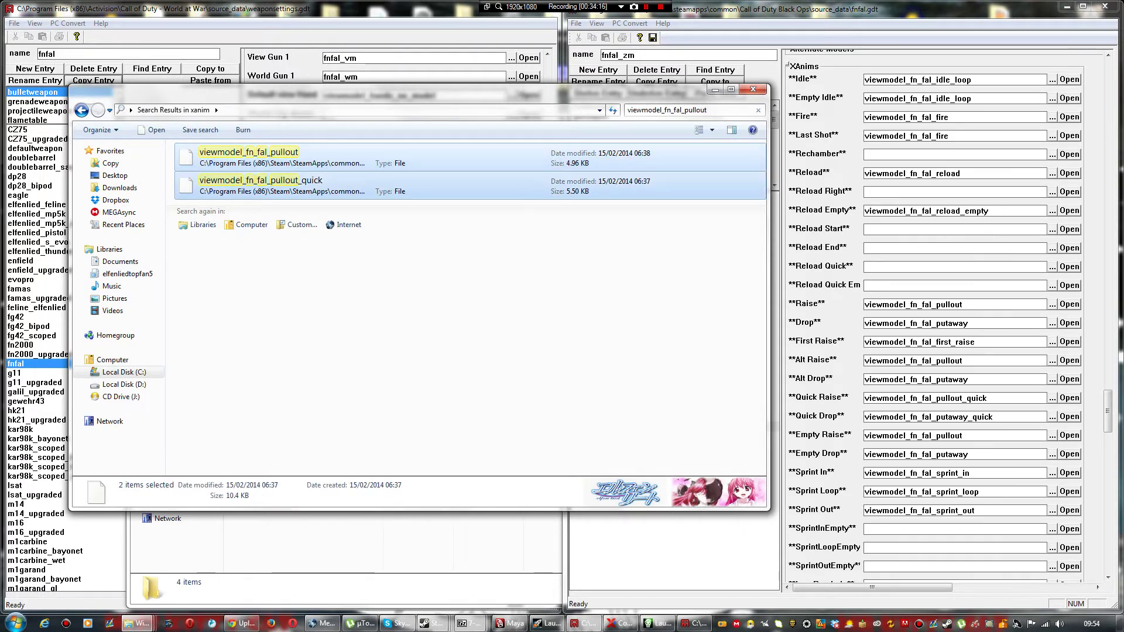
right_click(333, 164)
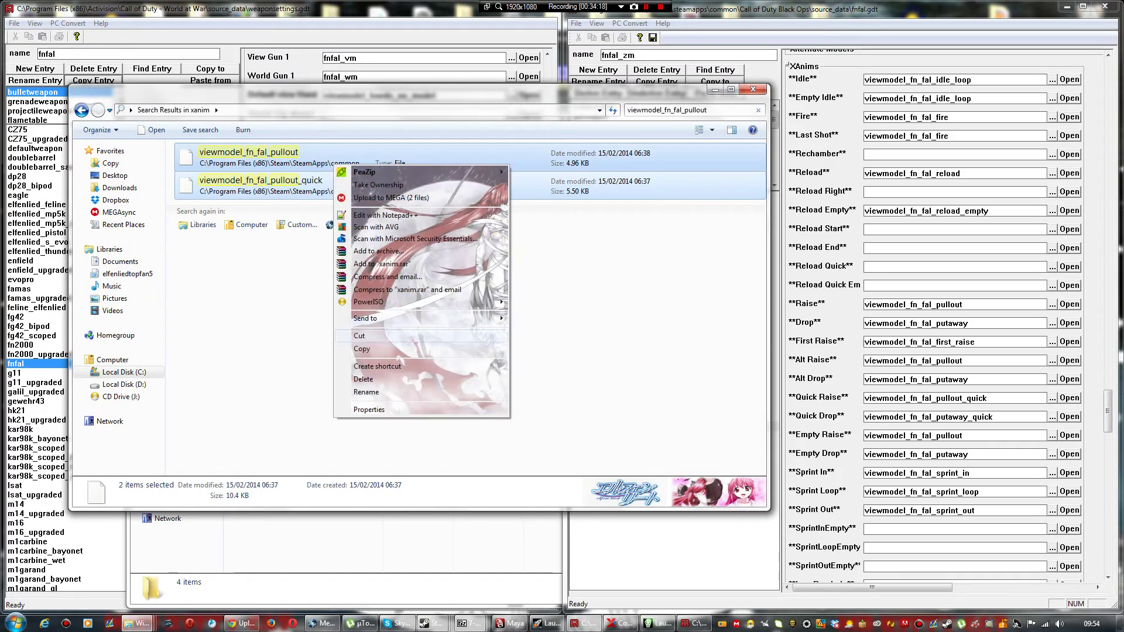
click(363, 350)
click(364, 541)
right_click(365, 448)
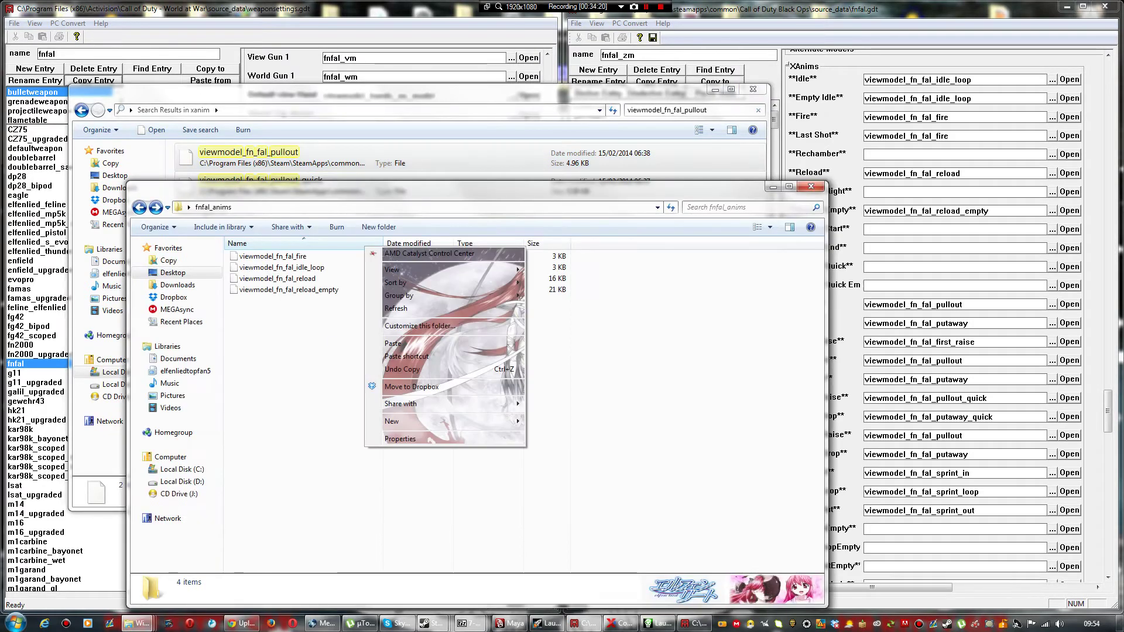
click(393, 344)
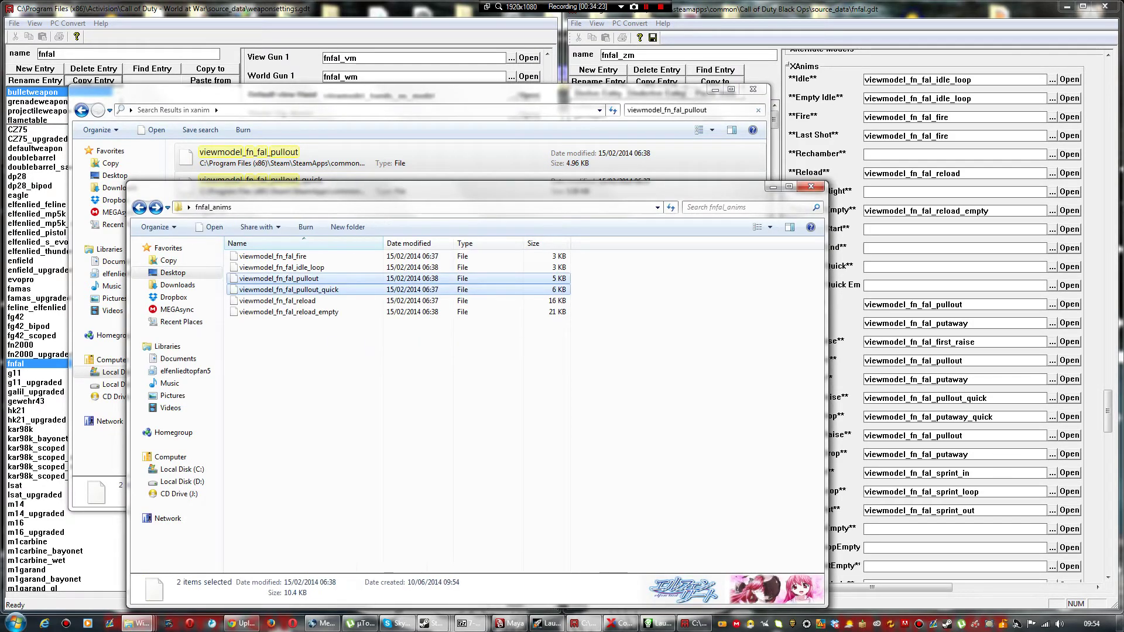
Step: Copy the fnfal_zm Drop animation name and search the xanim folder for viewmodel_fn_fal_putaway
click(410, 95)
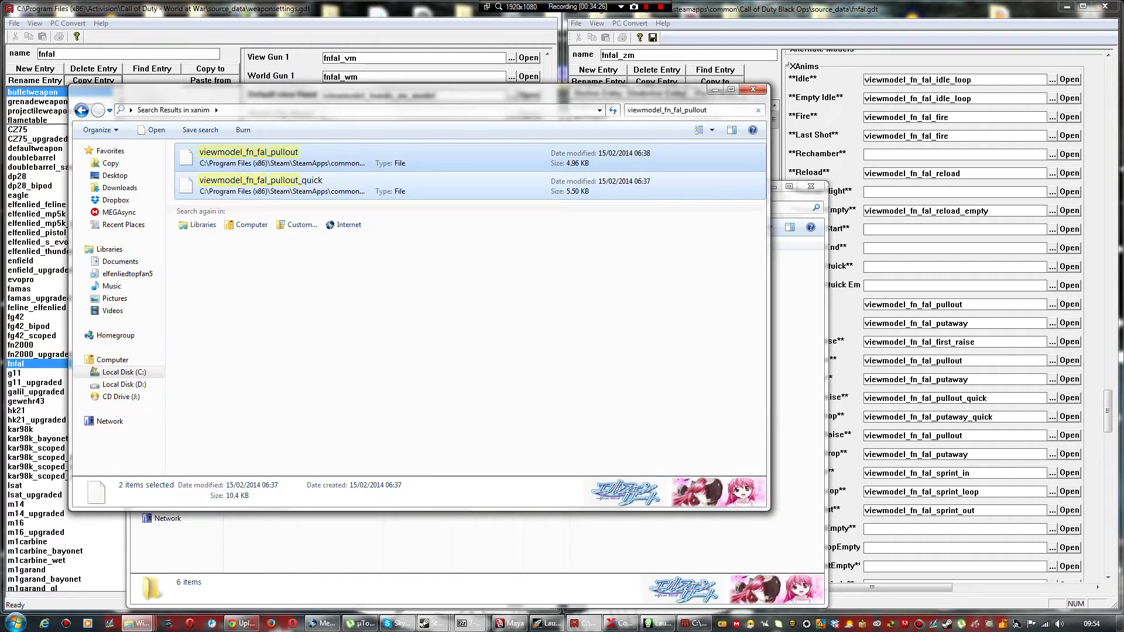
drag(979, 324, 863, 324)
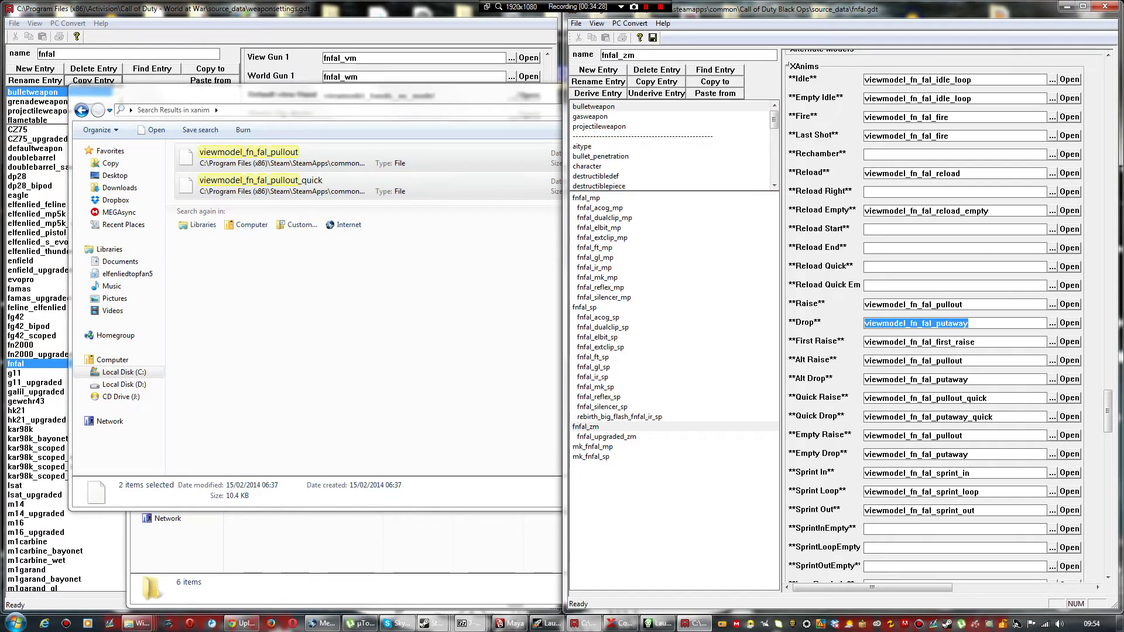
click(469, 94)
click(686, 110)
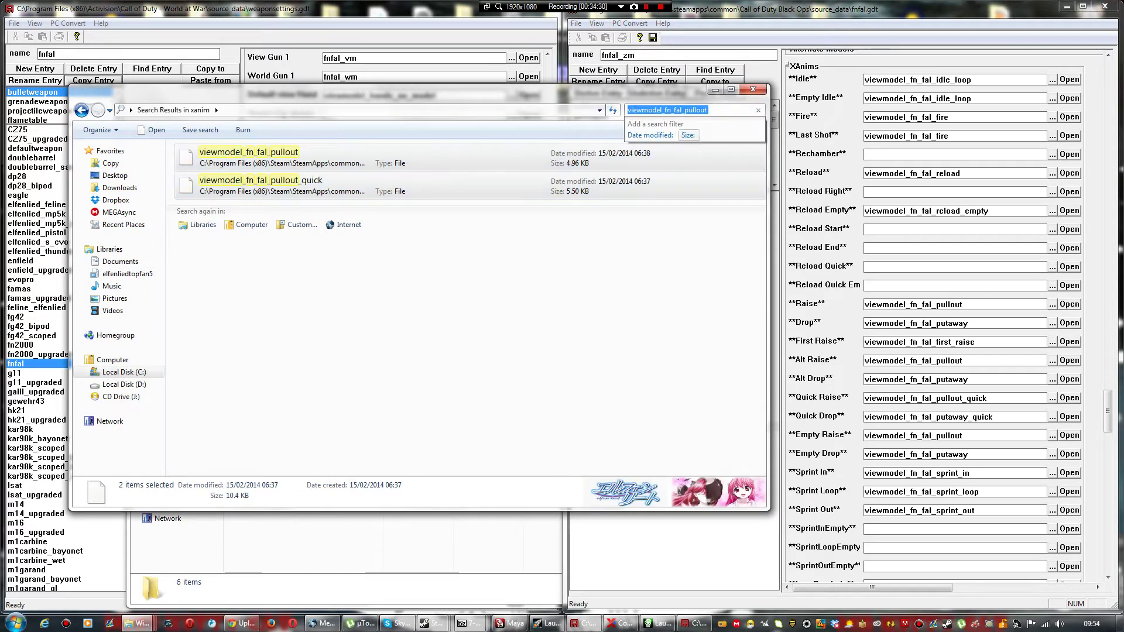
key(ctrl+v)
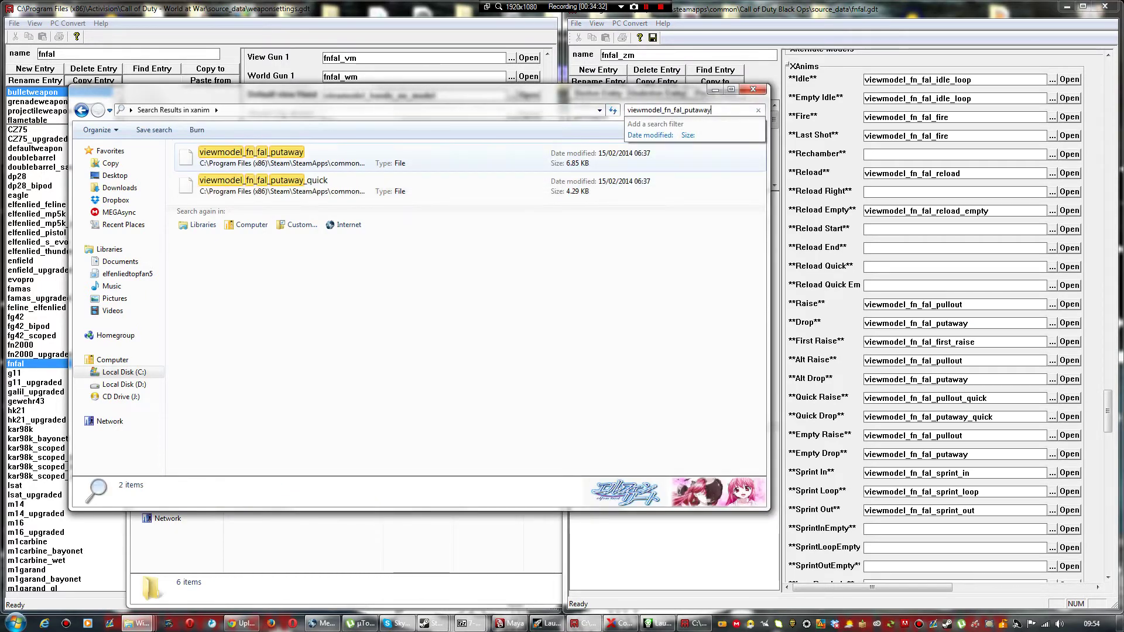
Step: Copy the viewmodel_fn_fal_putaway and viewmodel_fn_fal_putaway_quick files from the xanim search results into the fnfal_anims folder
click(342, 159)
ctrl+click(341, 181)
right_click(341, 178)
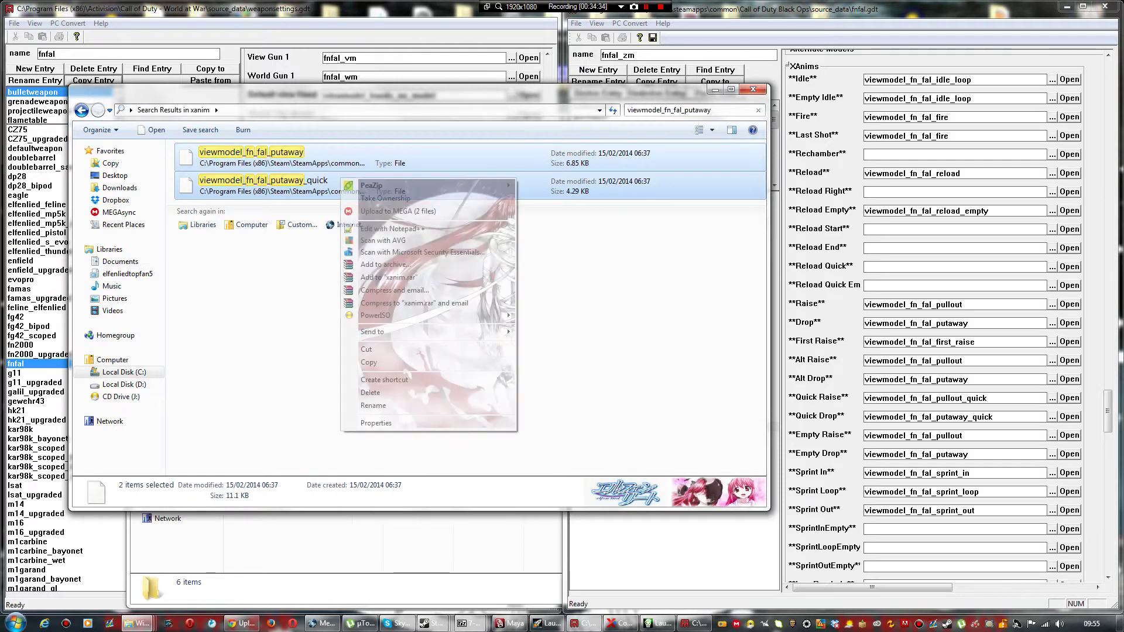
click(369, 362)
click(351, 545)
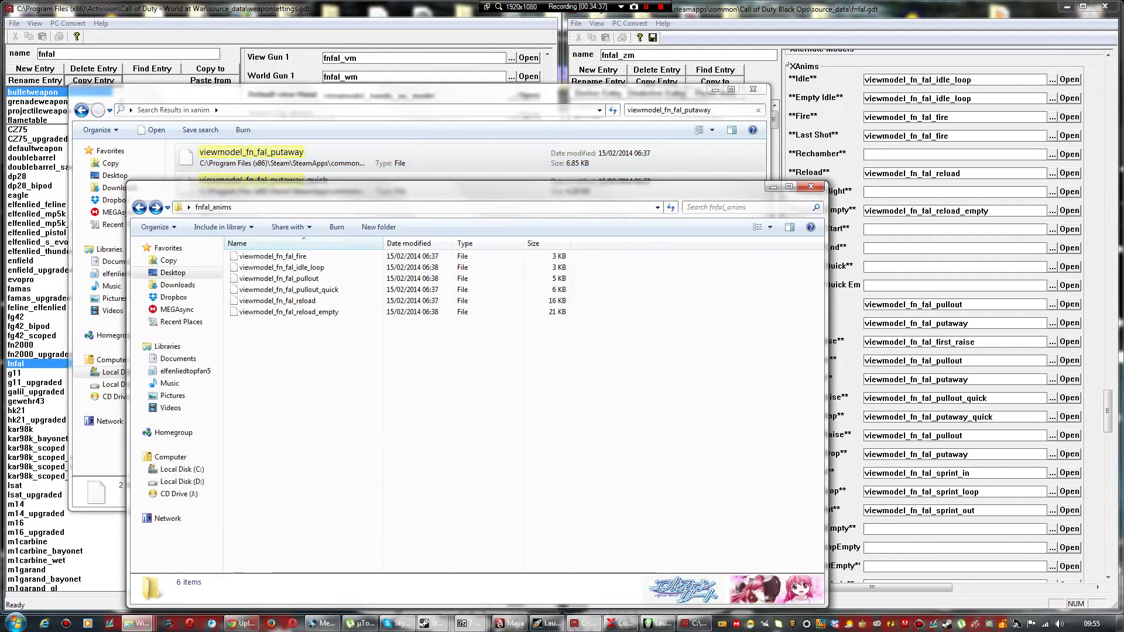
right_click(359, 274)
click(387, 370)
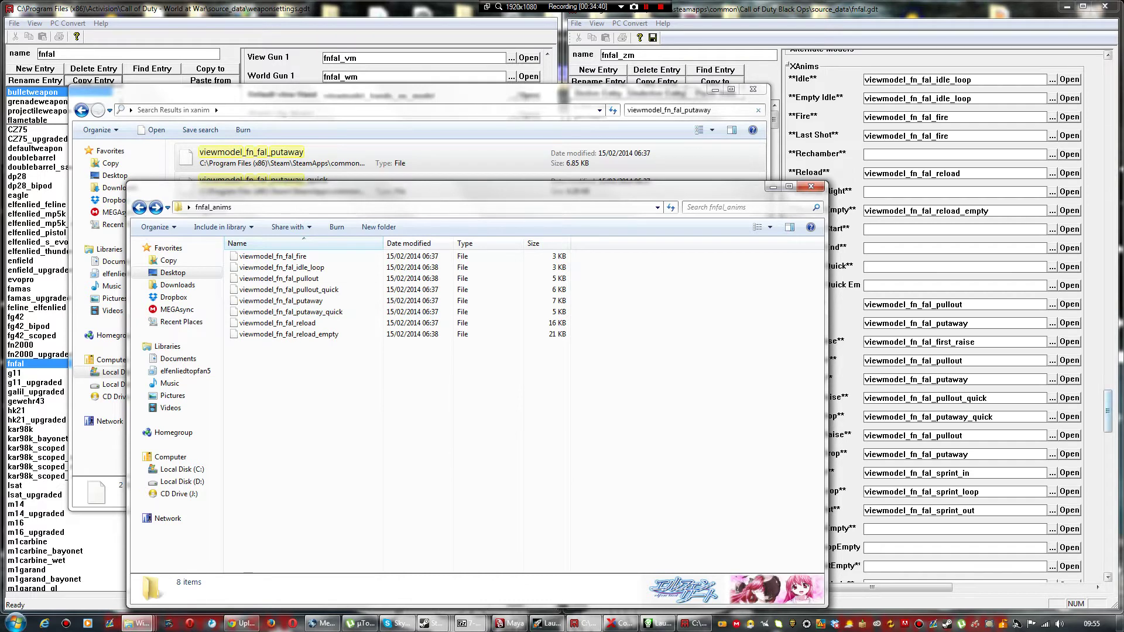
Step: Copy the fnfal_zm Sprint In animation name and search the xanim folder for viewmodel_fn_fal_sprint_in
drag(1108, 411, 1108, 417)
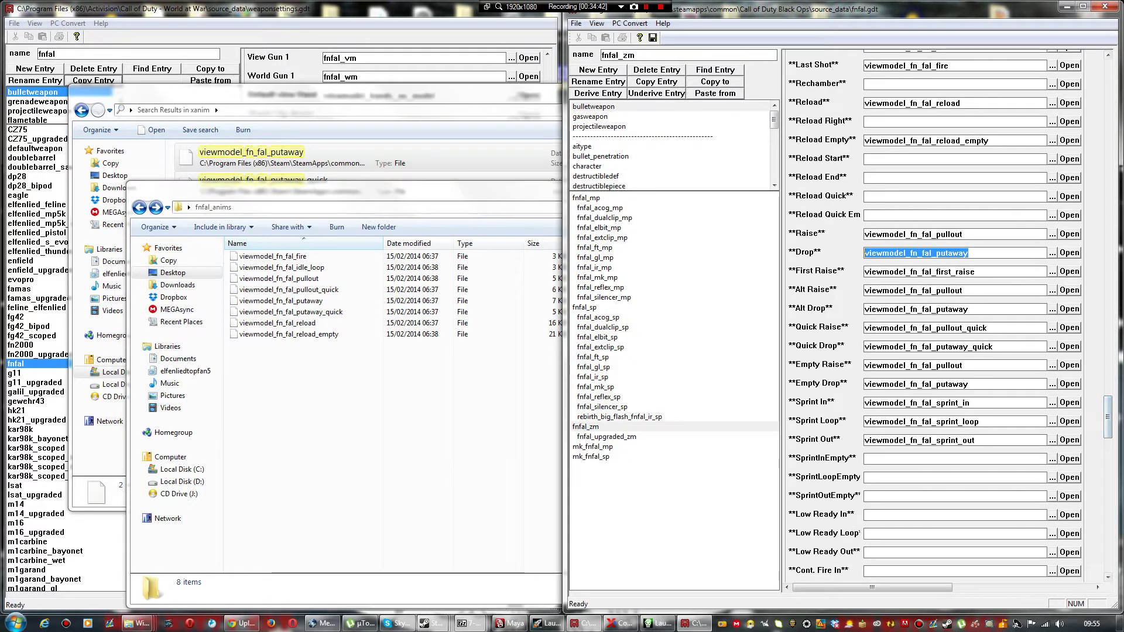
drag(972, 402, 865, 403)
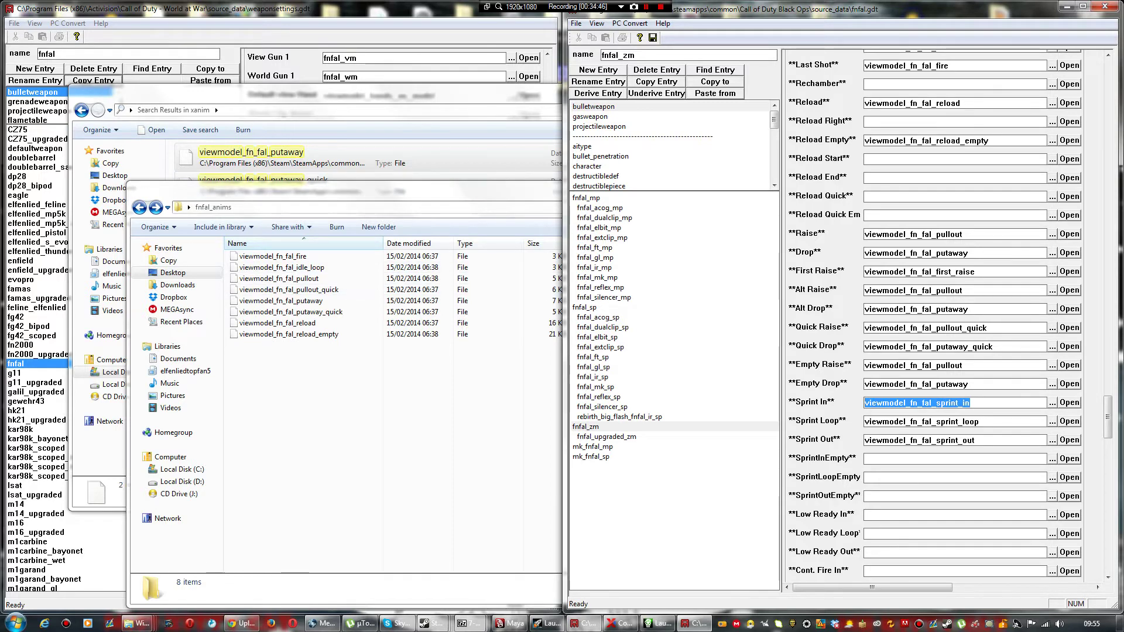
click(492, 94)
click(679, 110)
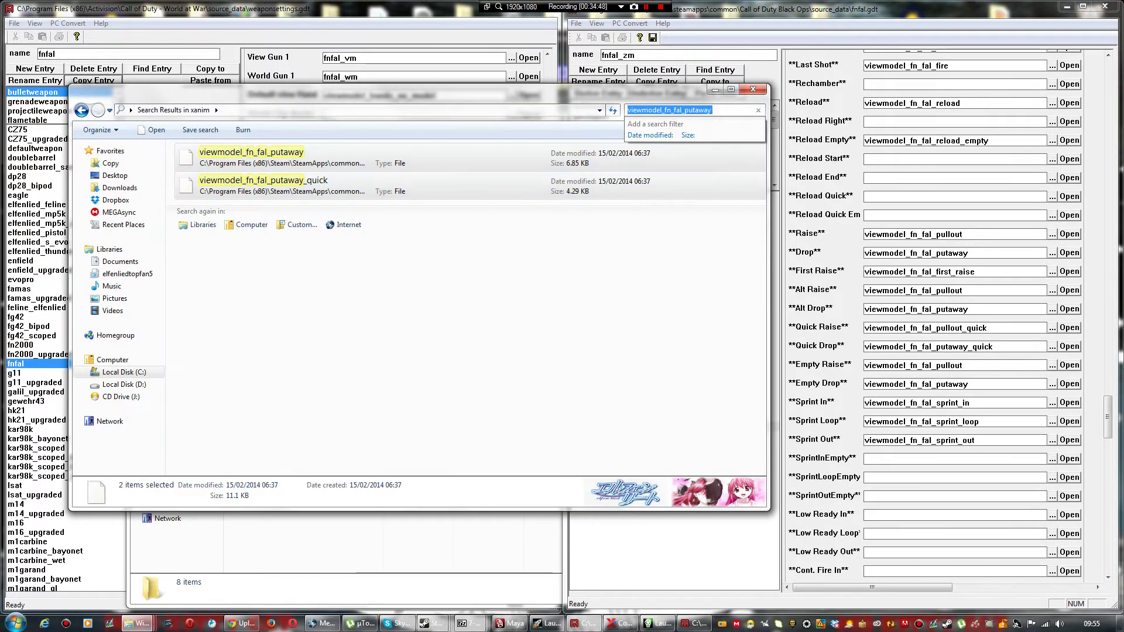
key(ctrl+v)
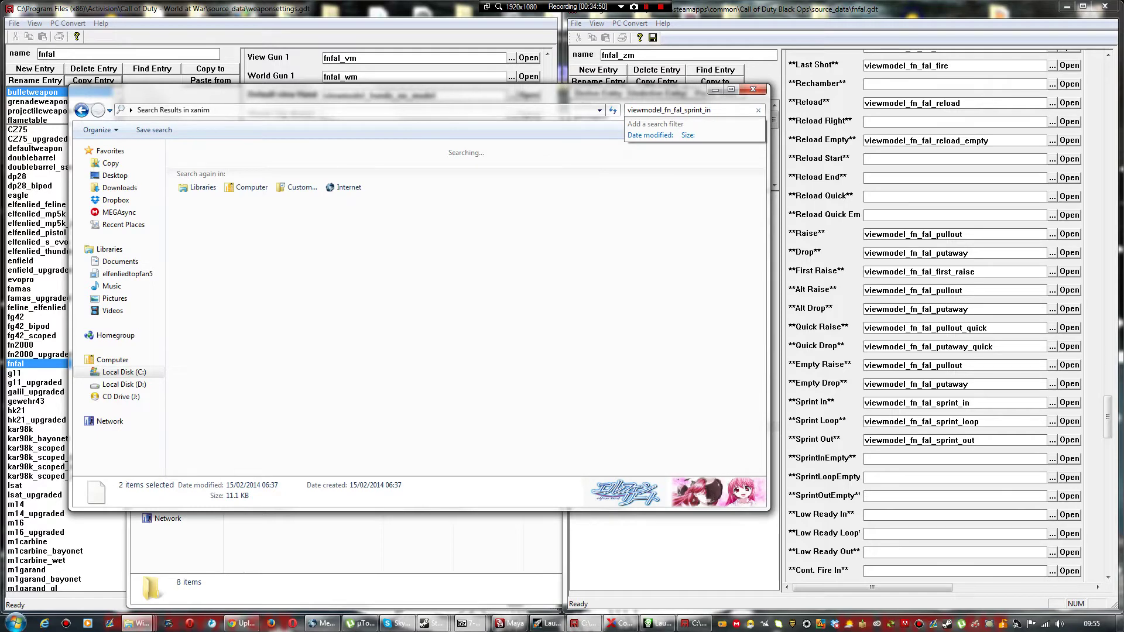
Step: Copy the viewmodel_fn_fal_sprint_in file from the xanim search results into the fnfal_anims folder
right_click(294, 154)
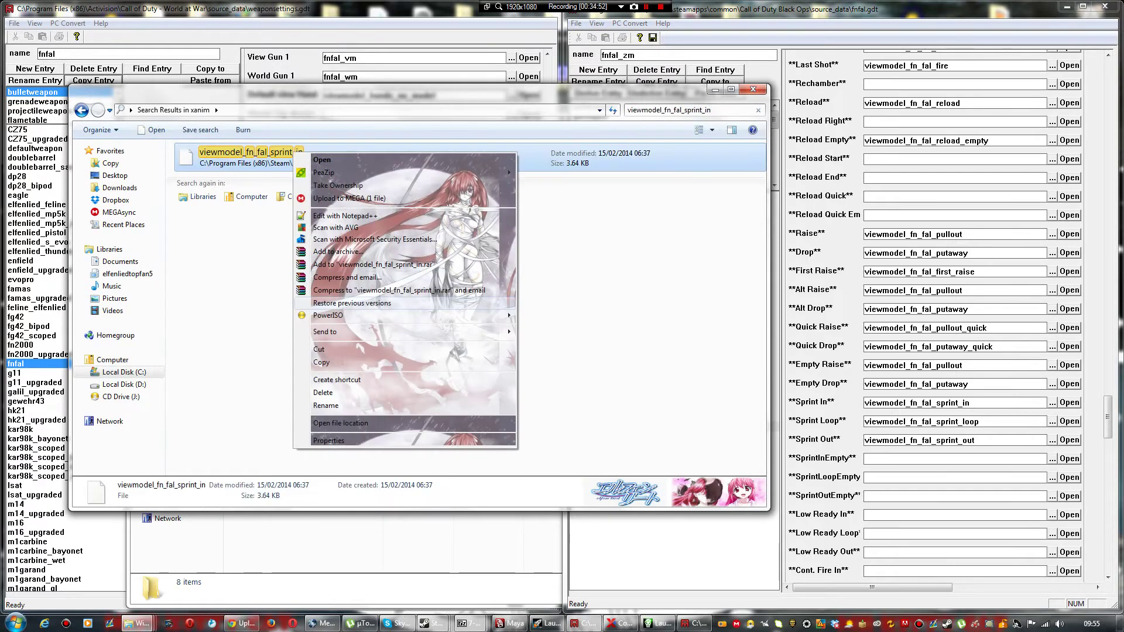
click(341, 422)
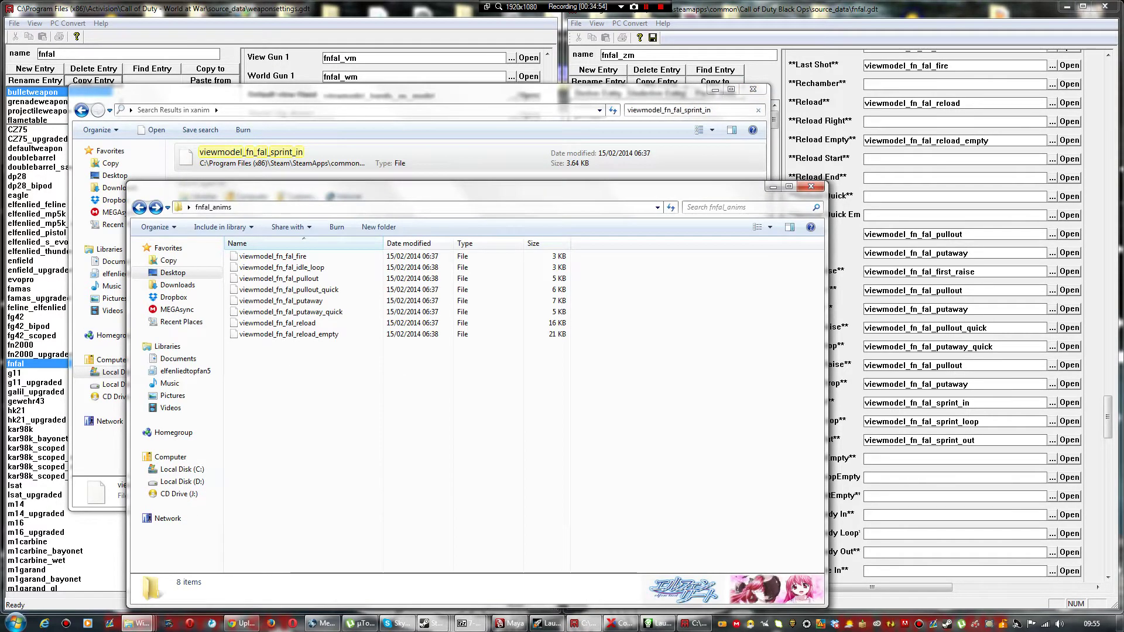
right_click(336, 404)
mouse_move(363, 577)
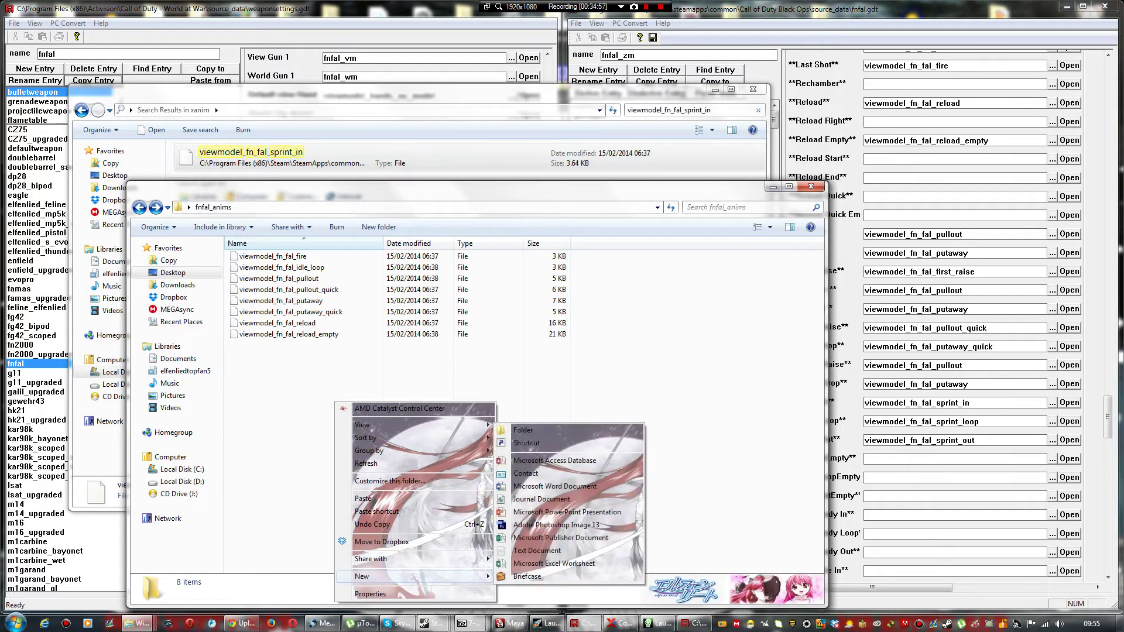
click(363, 498)
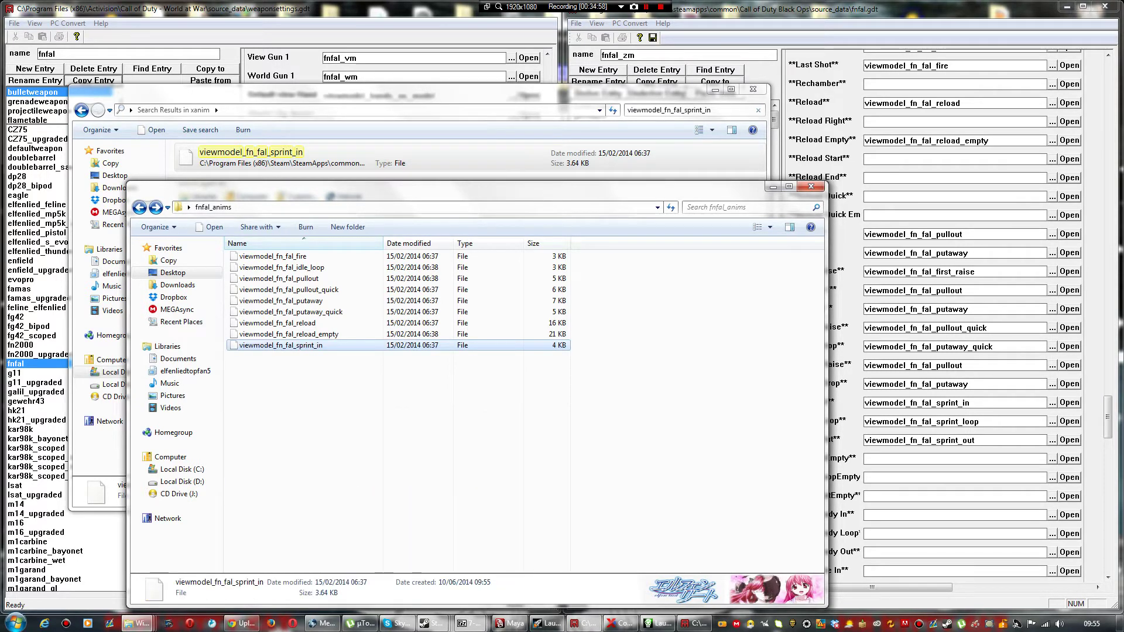
click(744, 207)
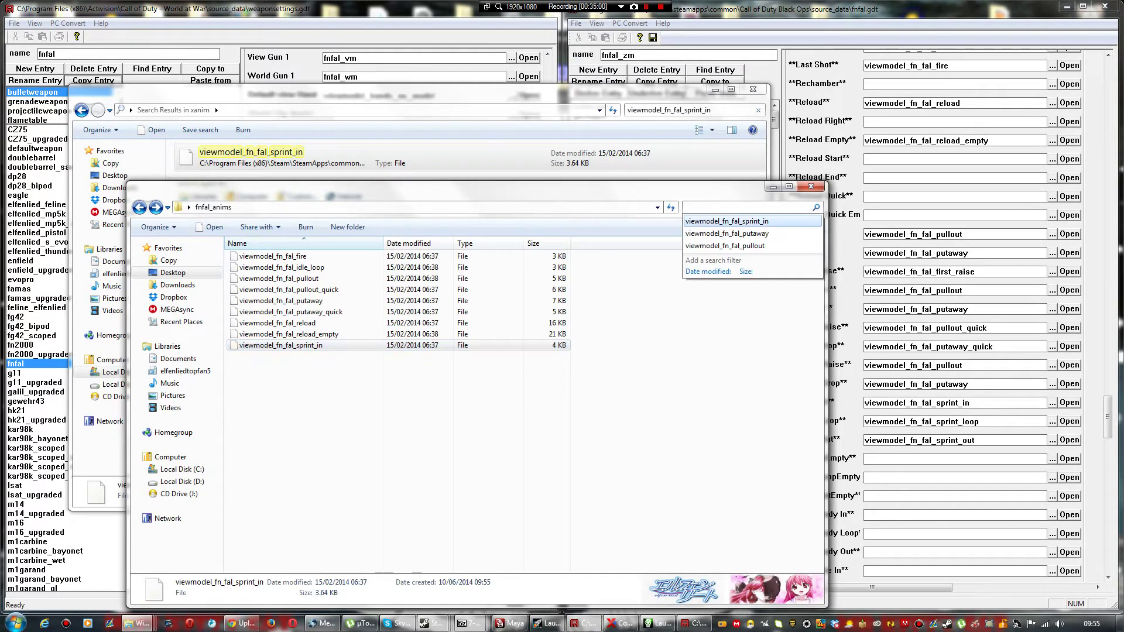
click(737, 221)
click(782, 207)
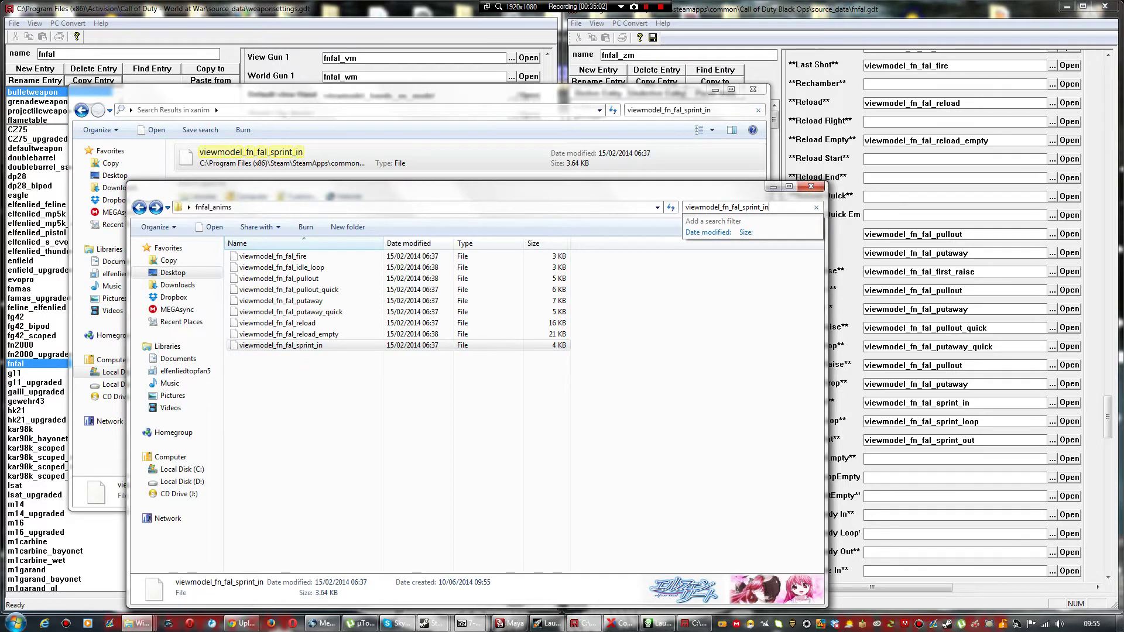
Step: Change the xanim folder search to viewmodel_fn_fal_sprint_loop
click(731, 110)
click(731, 110)
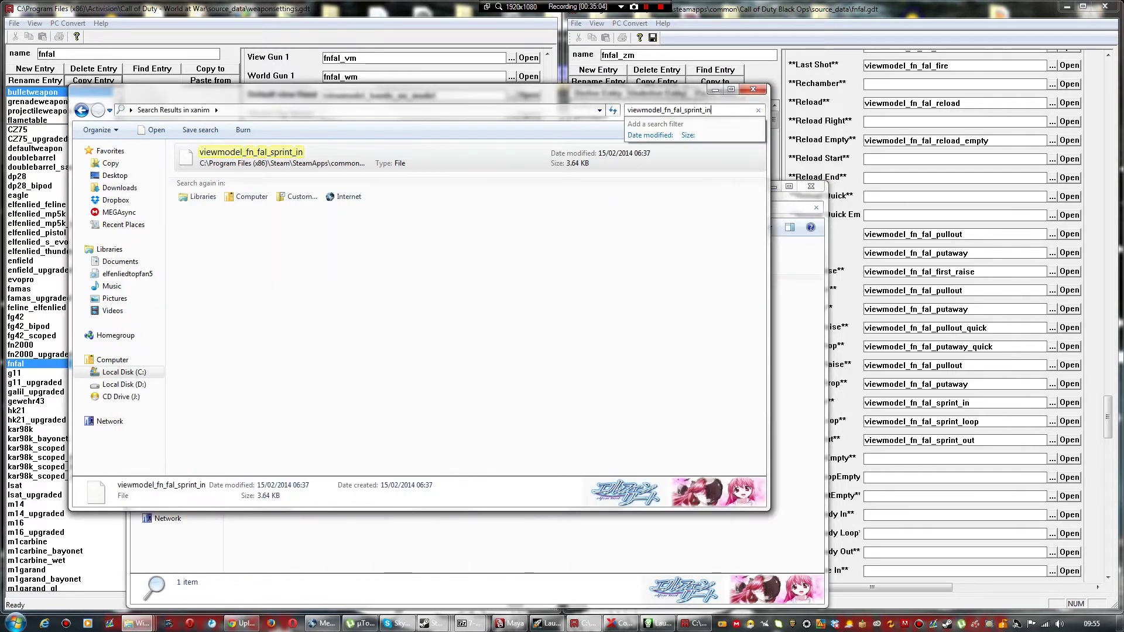
key(BackSpace)
text(loop)
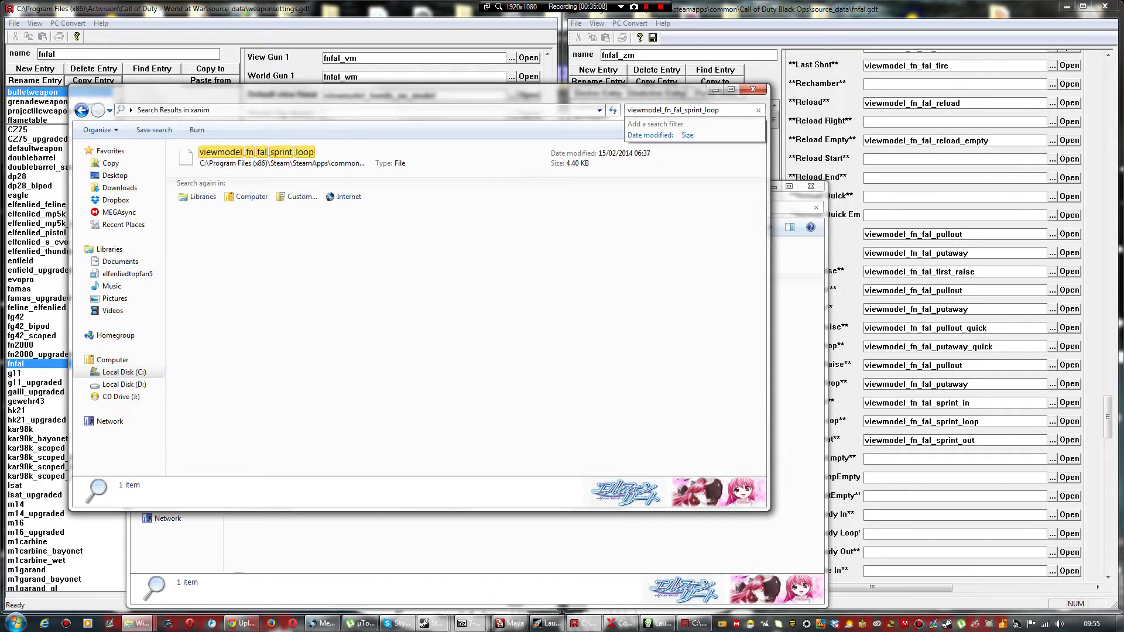
Step: Copy the viewmodel_fn_fal_sprint_loop file from the xanim search results into the fnfal_anims folder
right_click(285, 158)
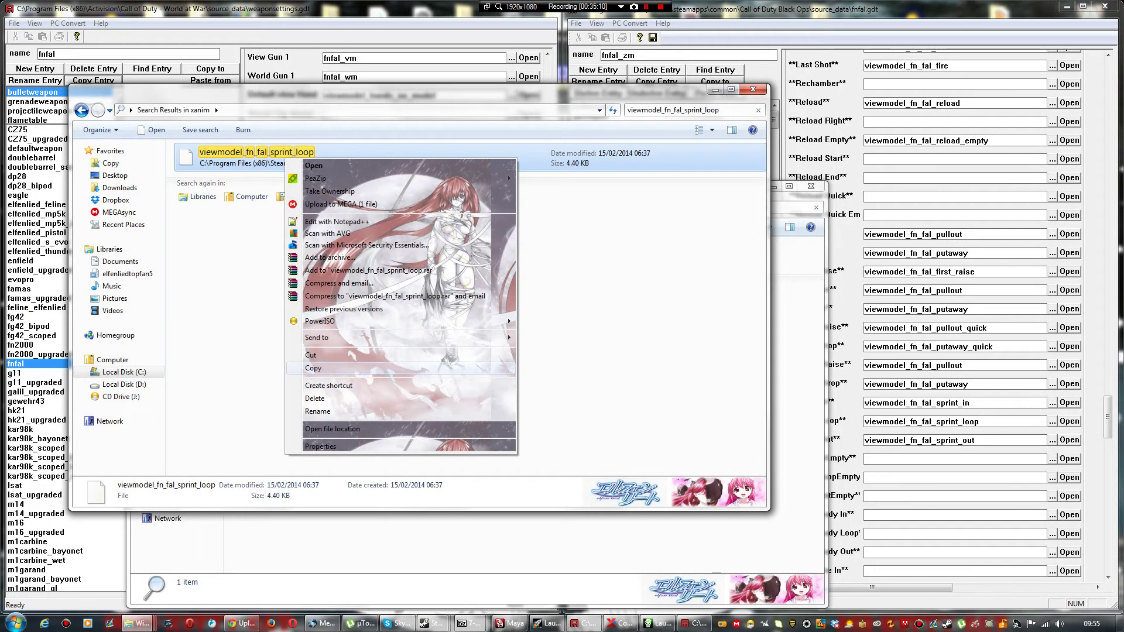
click(328, 369)
click(328, 540)
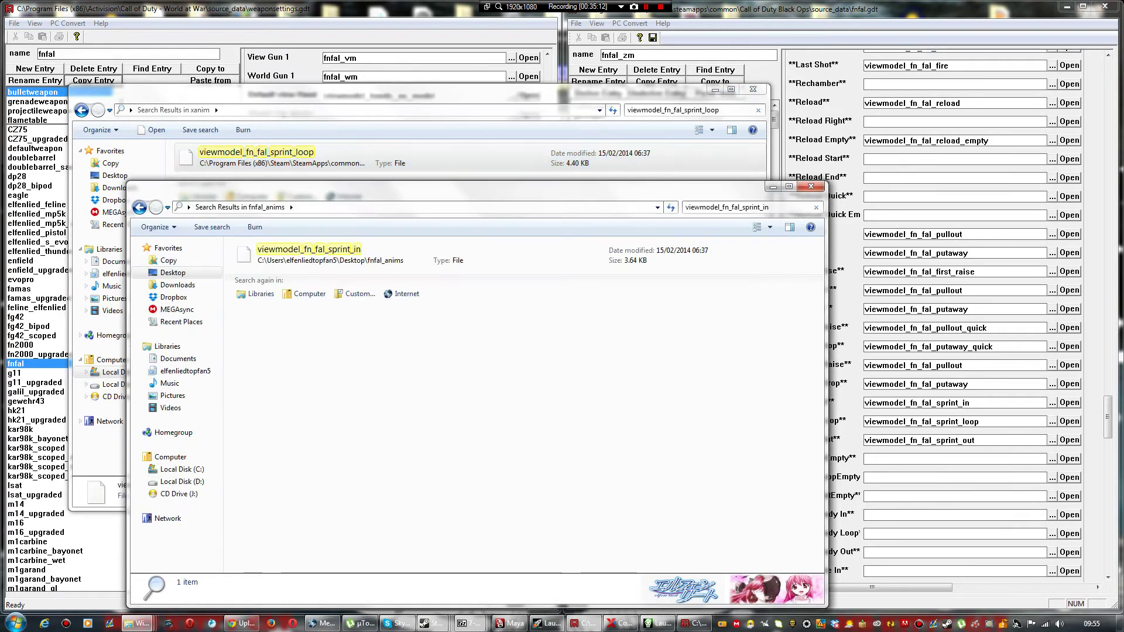
click(139, 208)
right_click(431, 216)
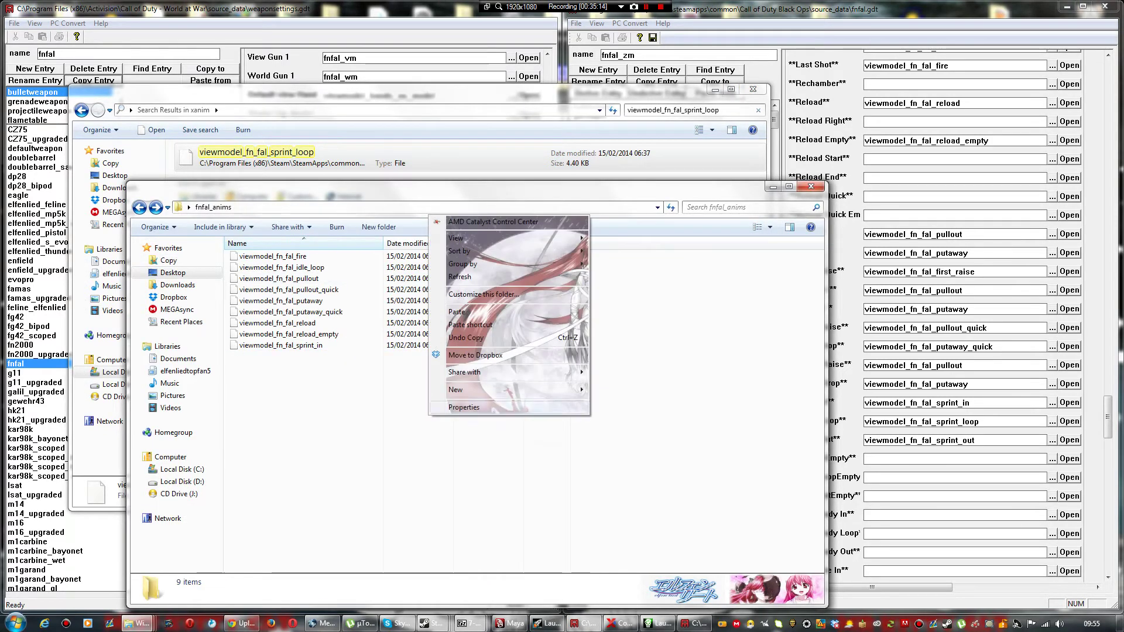
click(457, 312)
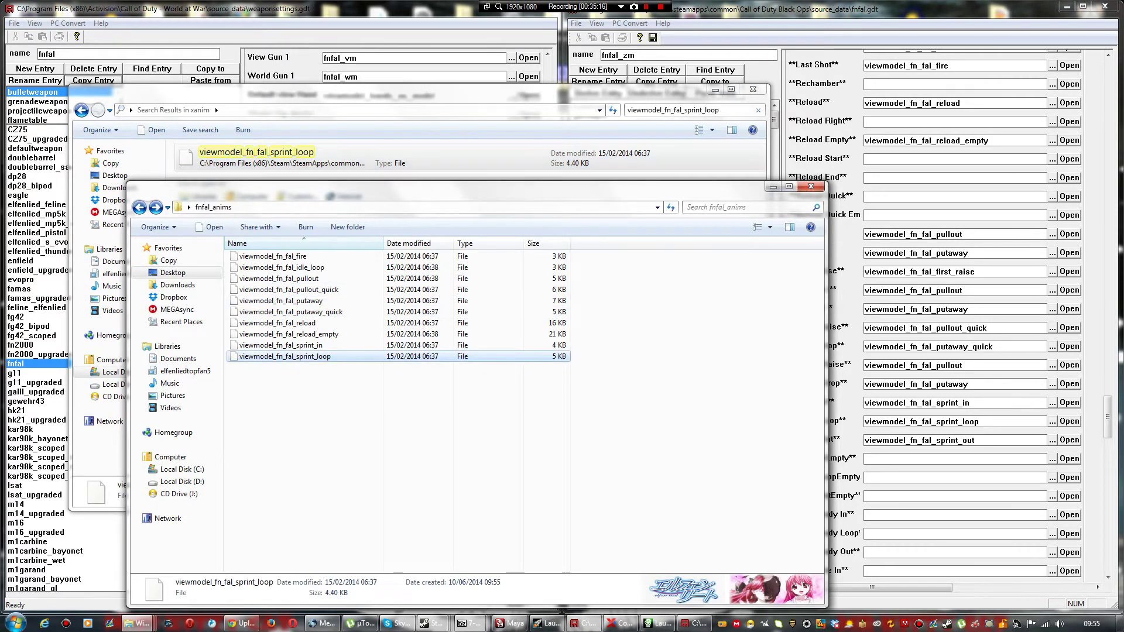
Step: Change the xanim folder search to viewmodel_fn_fal_sprint_out
click(729, 110)
click(728, 110)
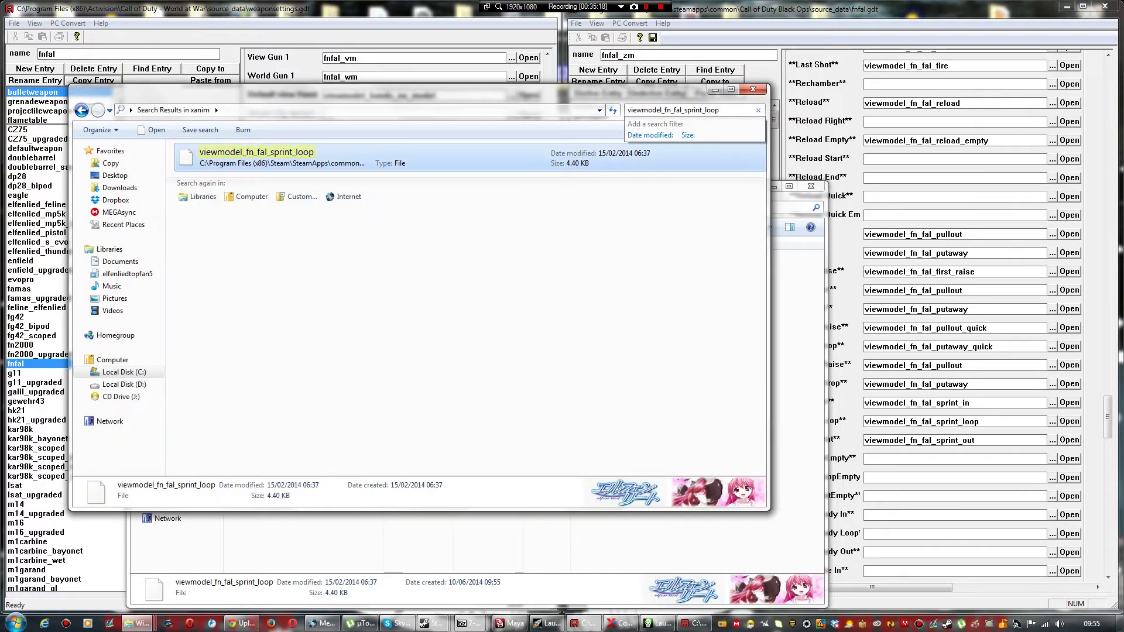
text(out)
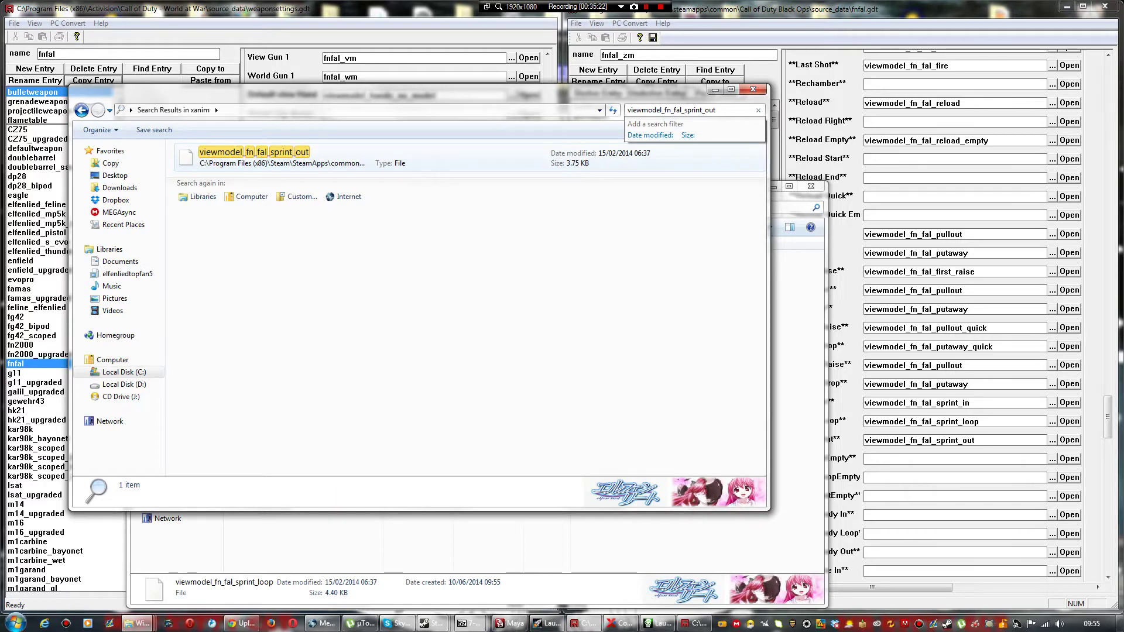
Step: Copy the viewmodel_fn_fal_sprint_out file from the xanim search results into the fnfal_anims folder
right_click(348, 154)
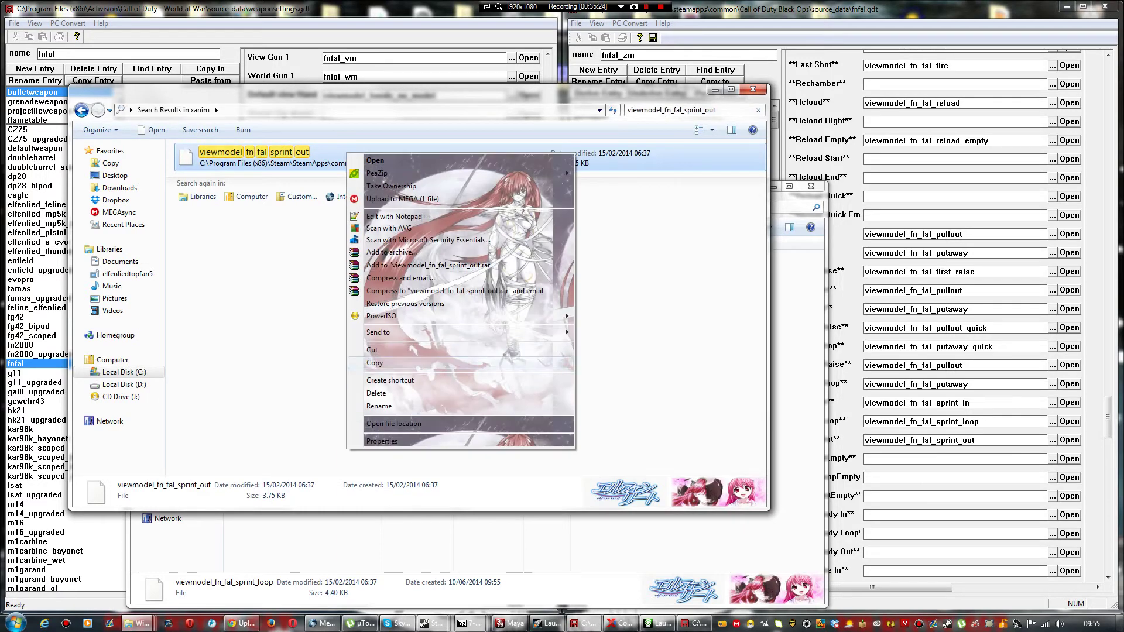
click(374, 363)
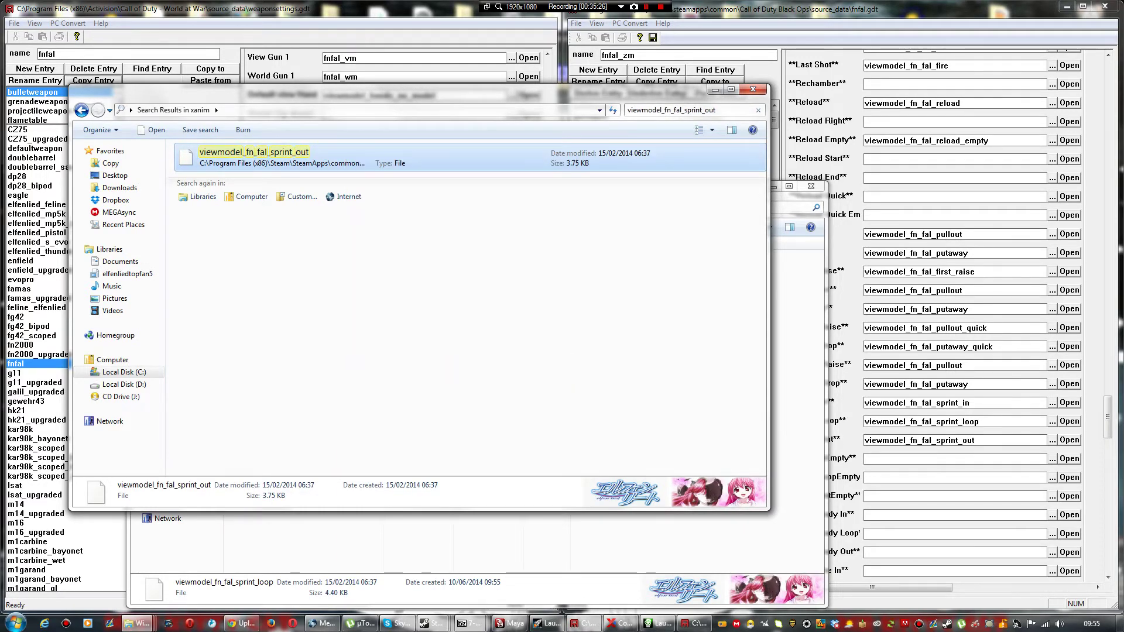
click(365, 537)
right_click(346, 438)
click(382, 333)
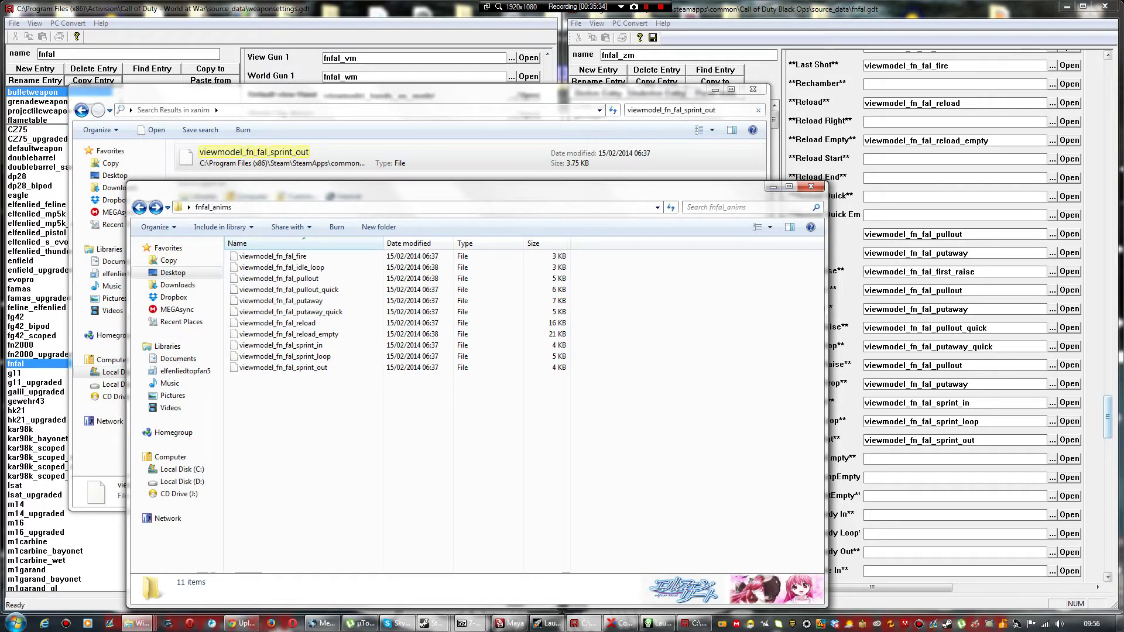
Step: Change the xanim folder search to viewmodel_fn_fal_ads_fire, taken from the ADS Fire field of fnfal_zm
drag(1108, 417, 1107, 448)
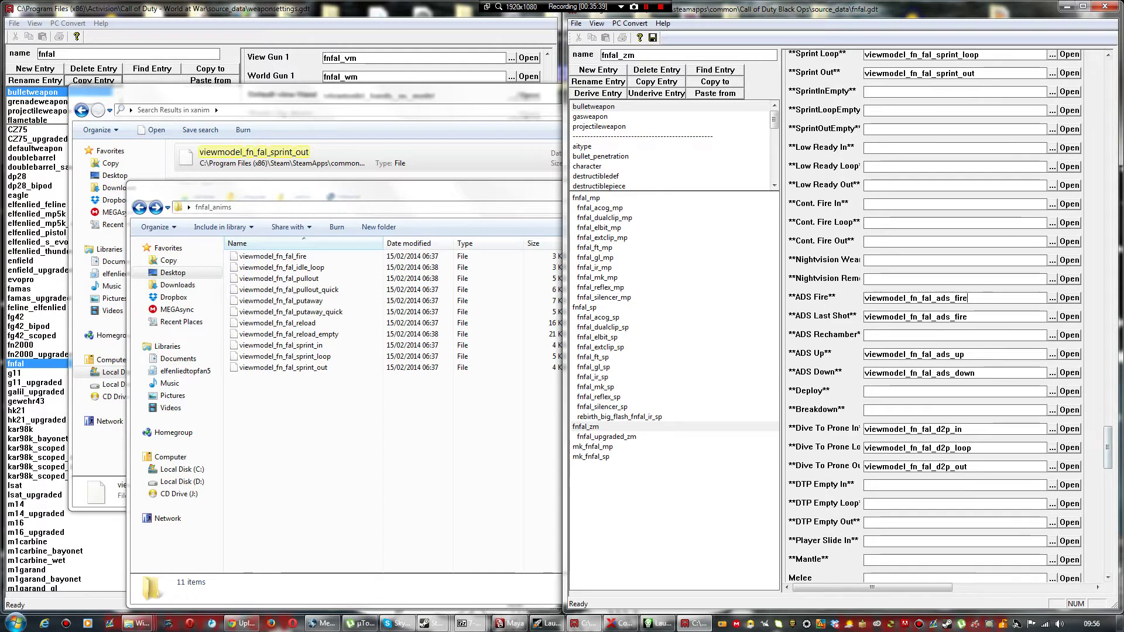
drag(970, 299, 863, 299)
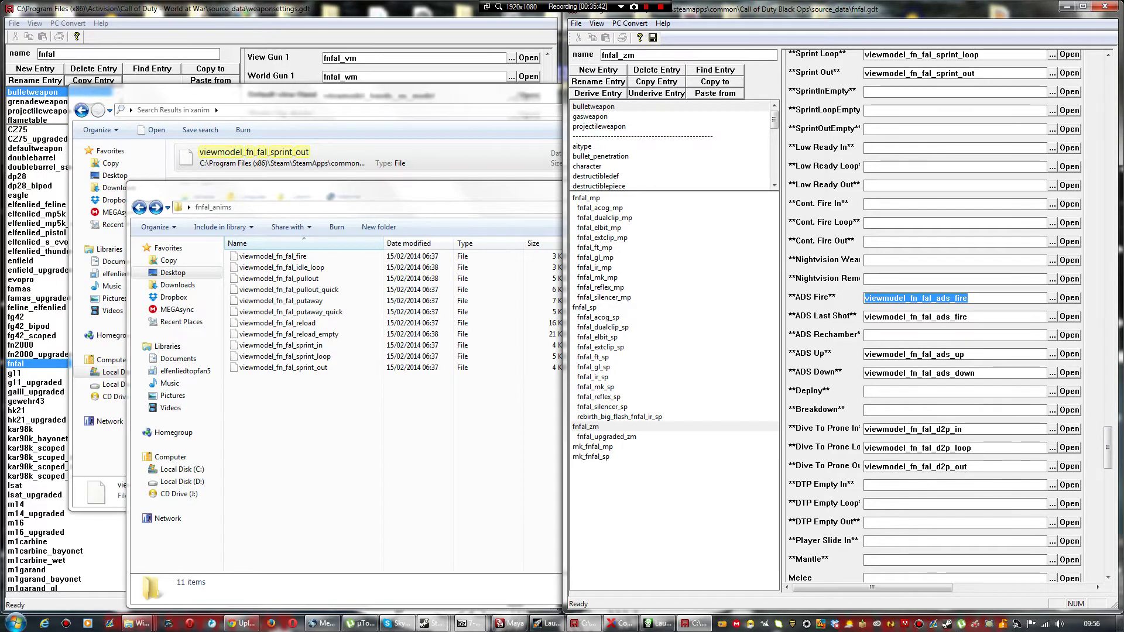
click(504, 96)
click(726, 110)
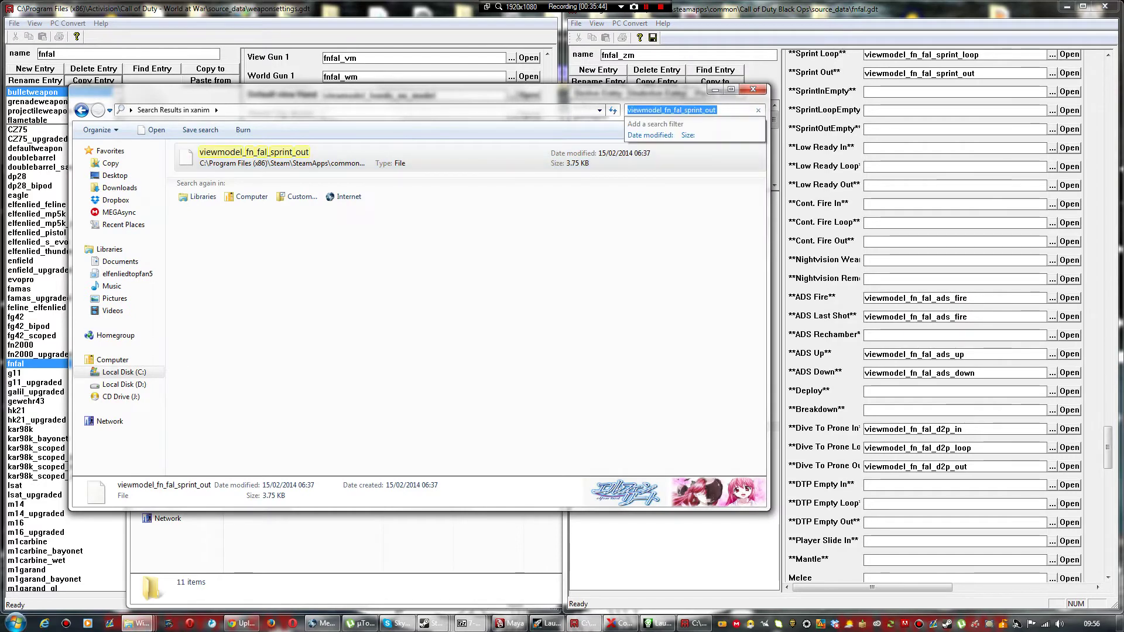
key(ctrl+v)
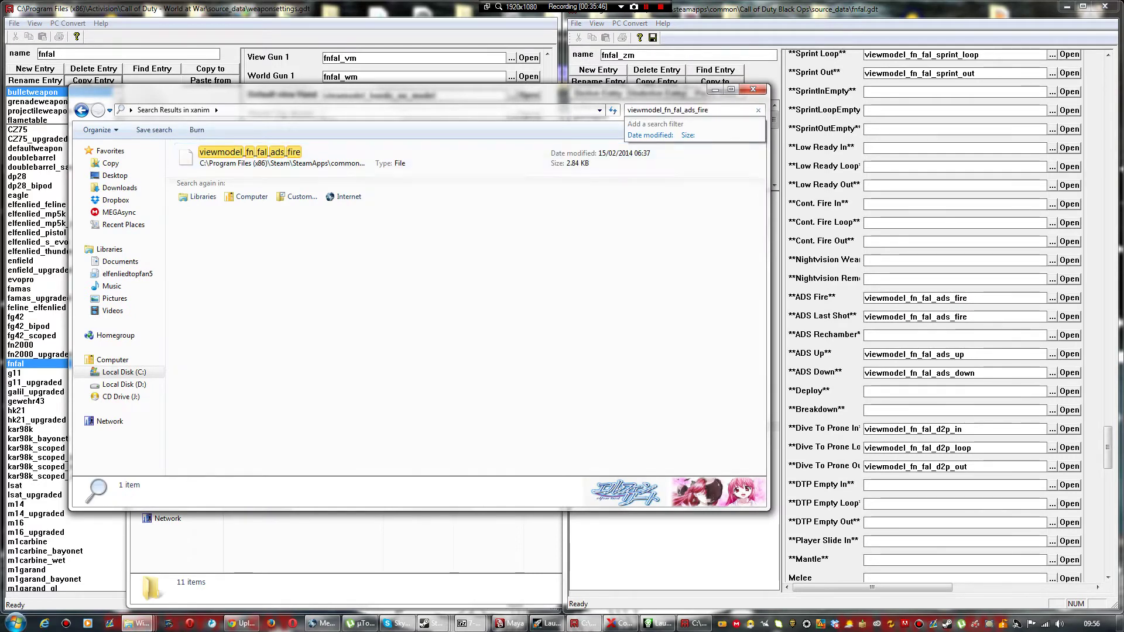
Step: Copy the viewmodel_fn_fal_ads_fire file from the xanim search results into the fnfal_anims folder
right_click(260, 153)
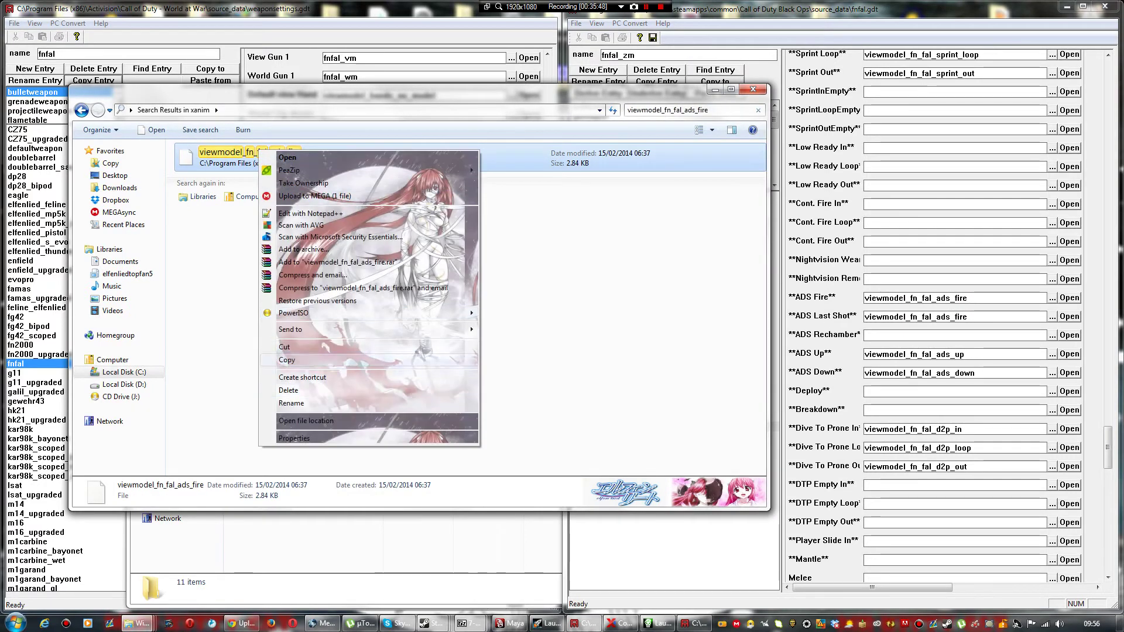
click(289, 360)
click(313, 542)
right_click(315, 449)
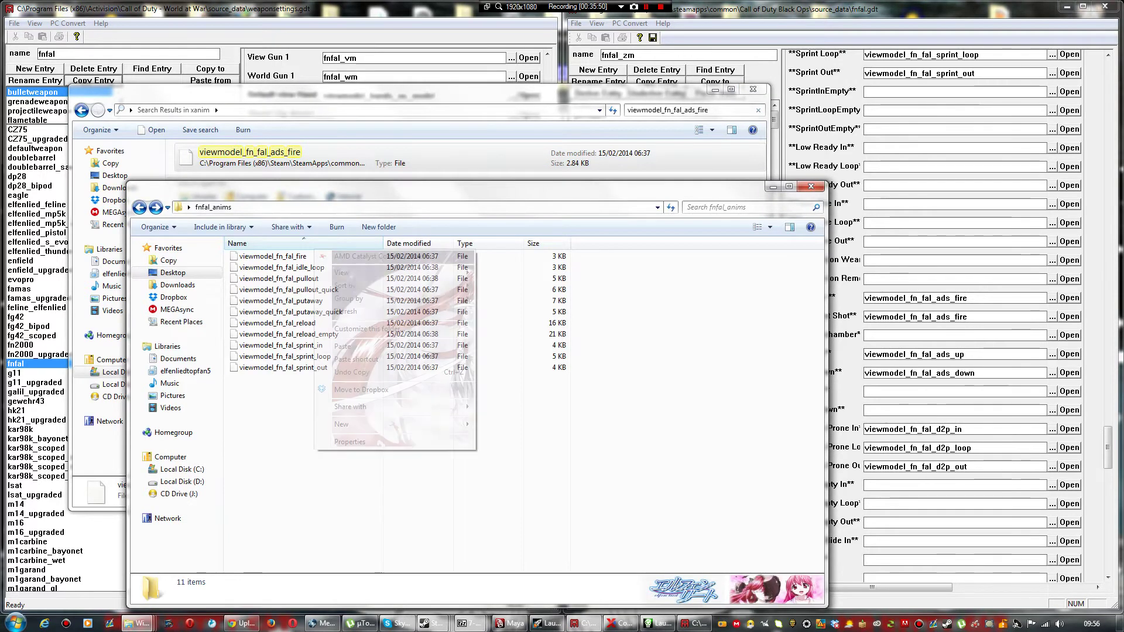
click(344, 346)
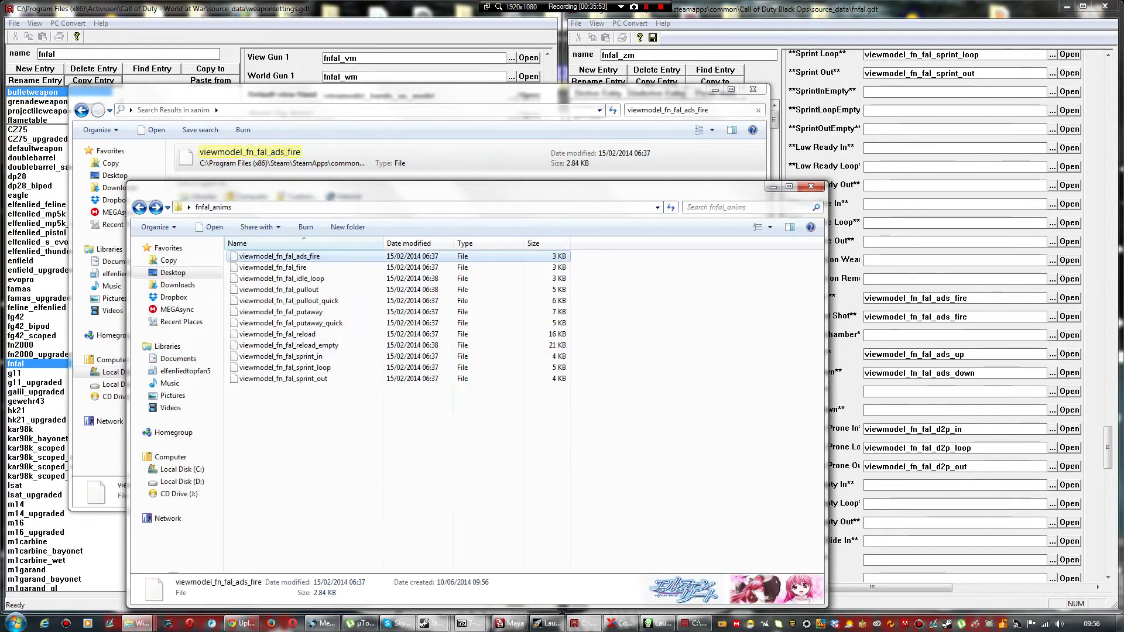
click(352, 418)
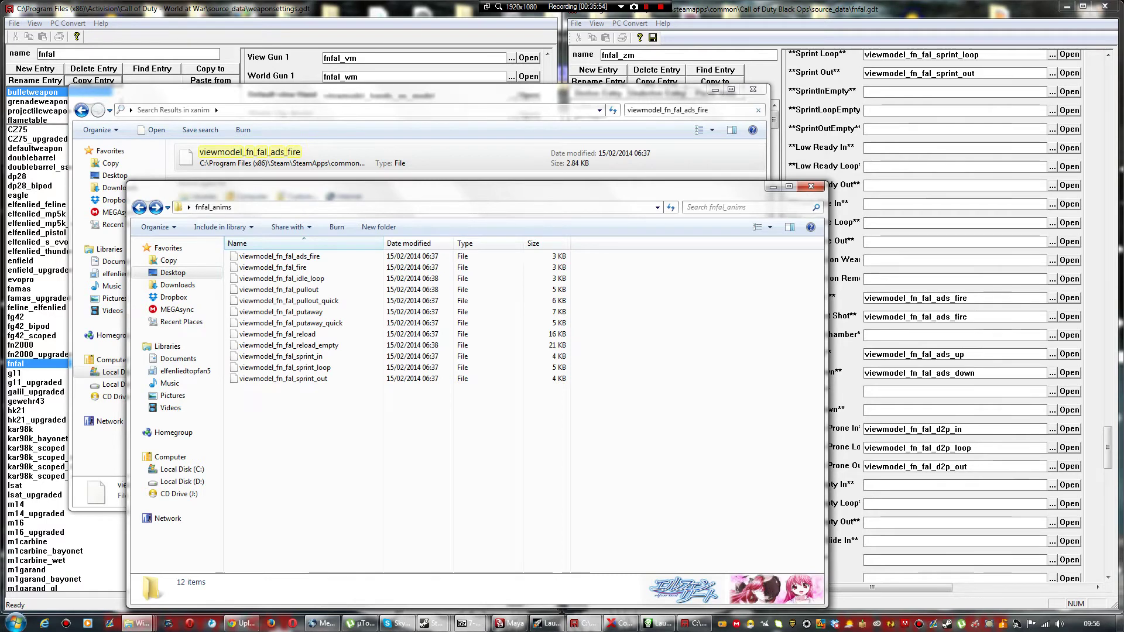
Step: Change the xanim folder search to viewmodel_fn_fal_ads_up, taken from the ADS Up field of fnfal_zm
double_click(914, 355)
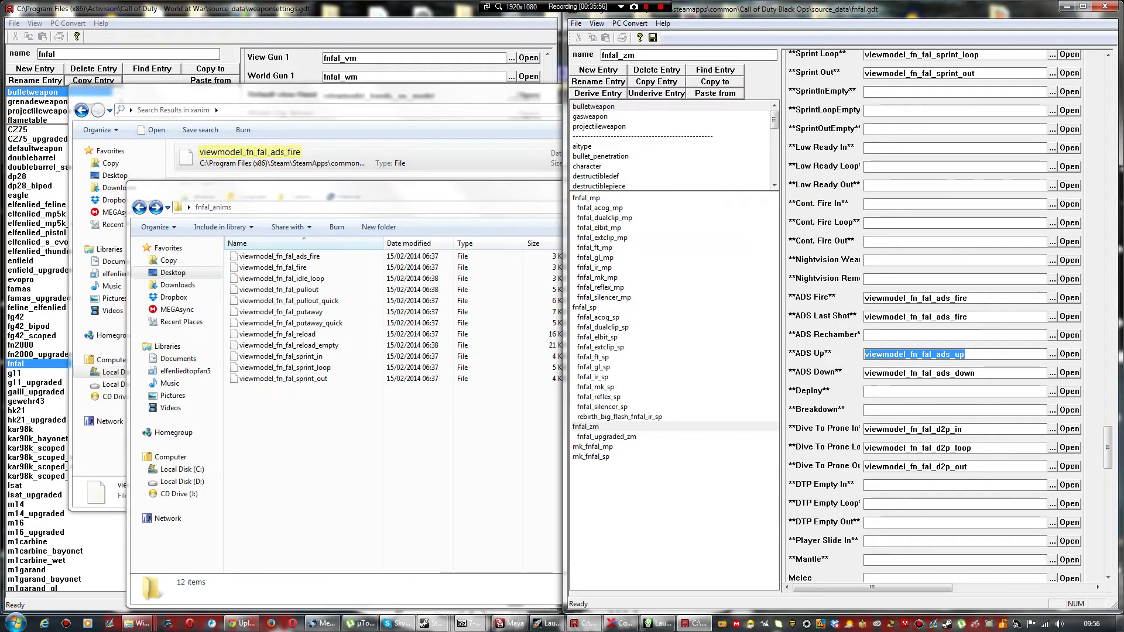
click(492, 96)
click(690, 110)
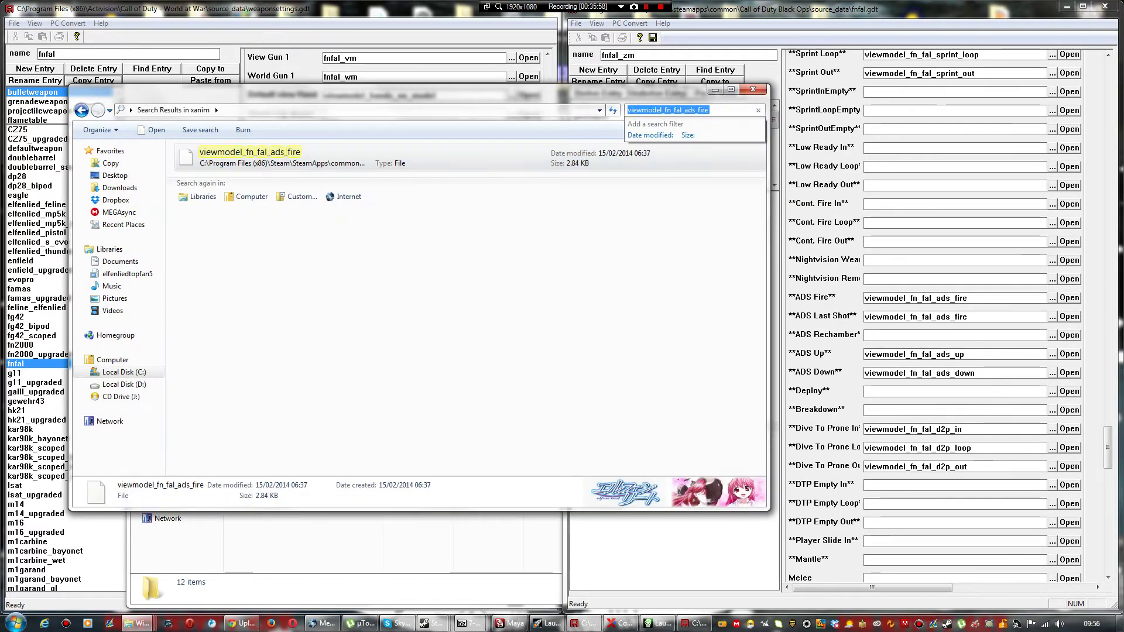
key(ctrl+v)
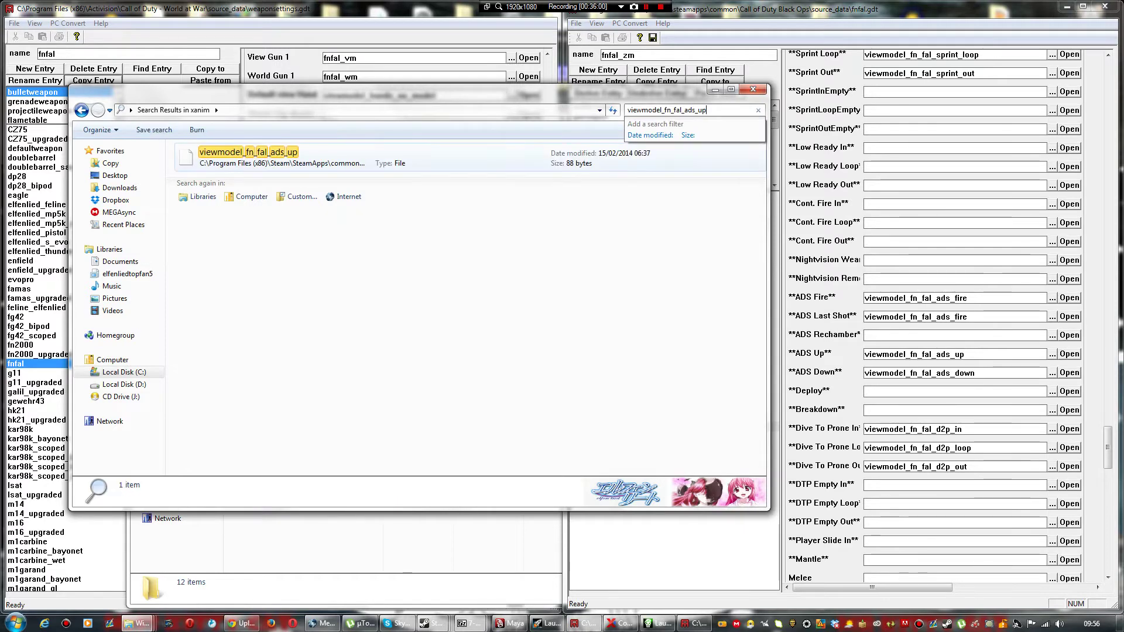
Step: Copy the viewmodel_fn_fal_ads_up file from the xanim search results into the fnfal_anims folder
right_click(303, 163)
click(348, 434)
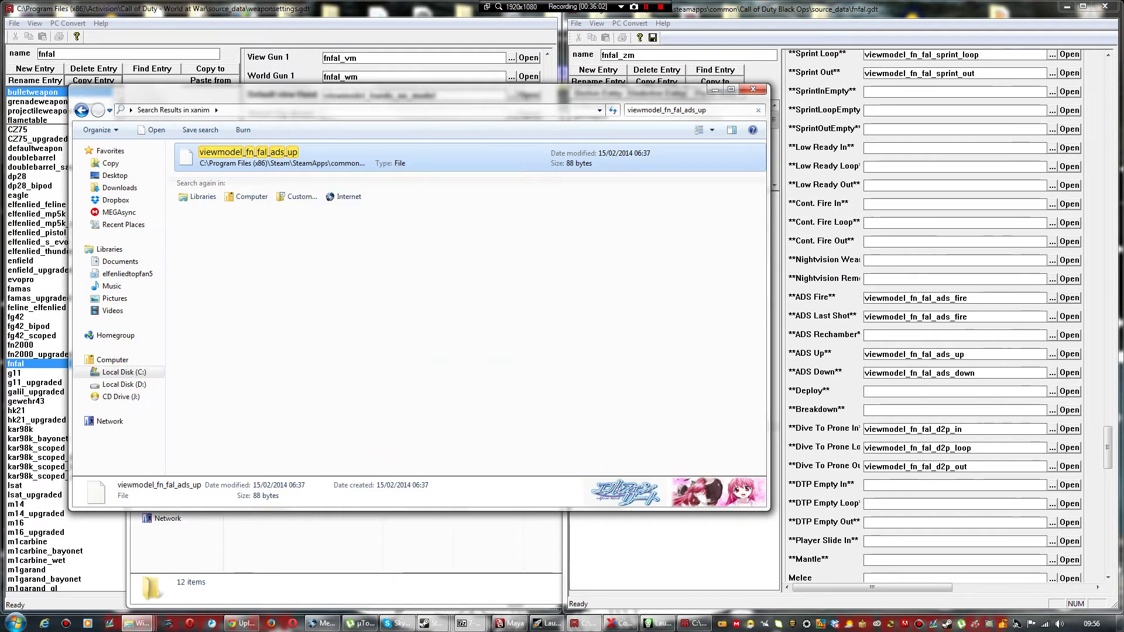
right_click(354, 448)
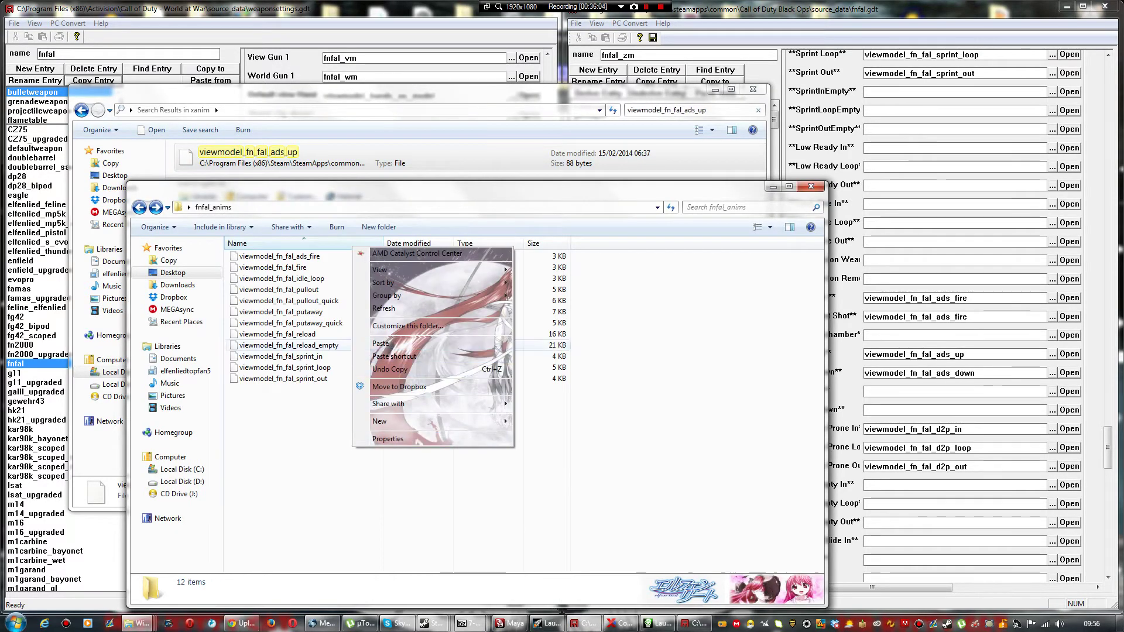
click(393, 344)
click(463, 448)
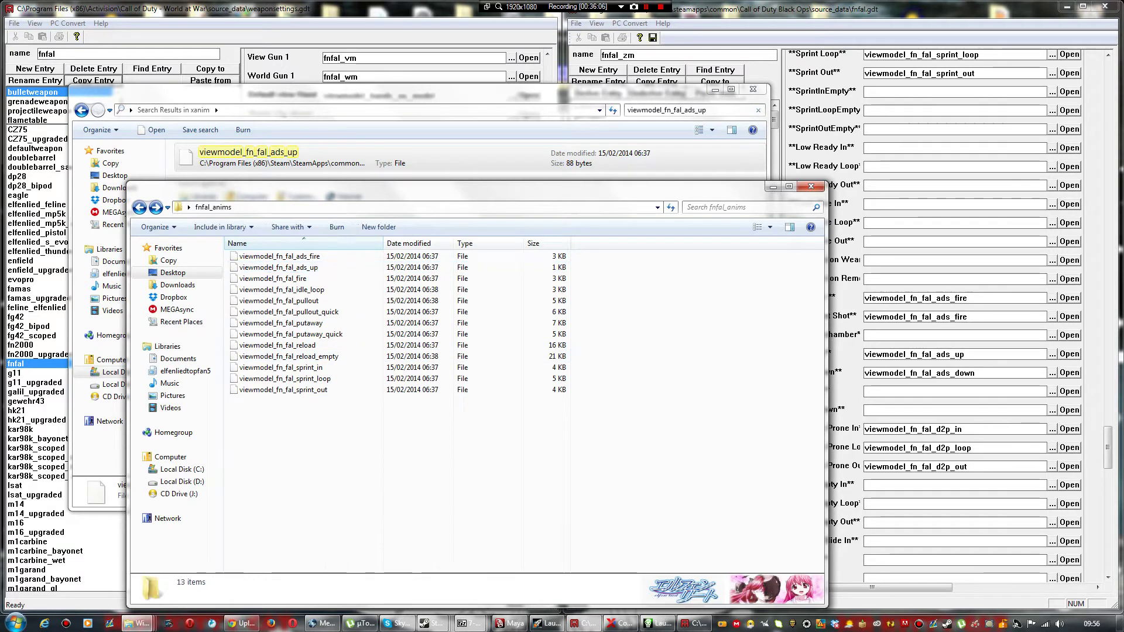
Step: Change the xanim folder search to viewmodel_fn_fal_ads_down, taken from the ADS Down field of fnfal_zm
drag(982, 373, 864, 373)
key(ctrl+c)
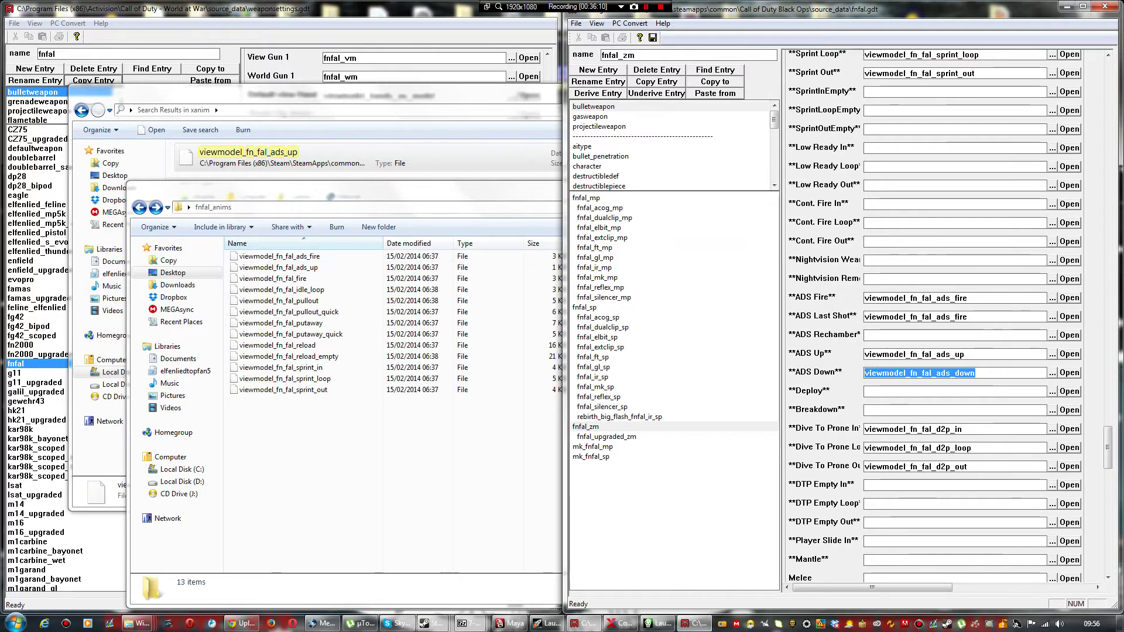
click(457, 158)
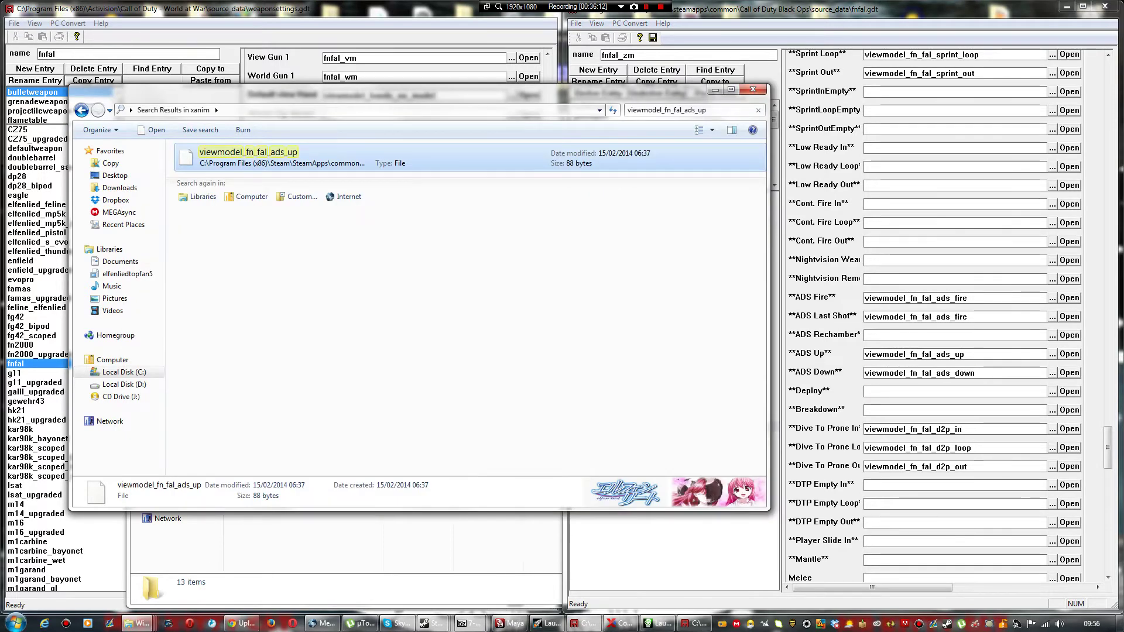
click(691, 110)
key(ctrl+v)
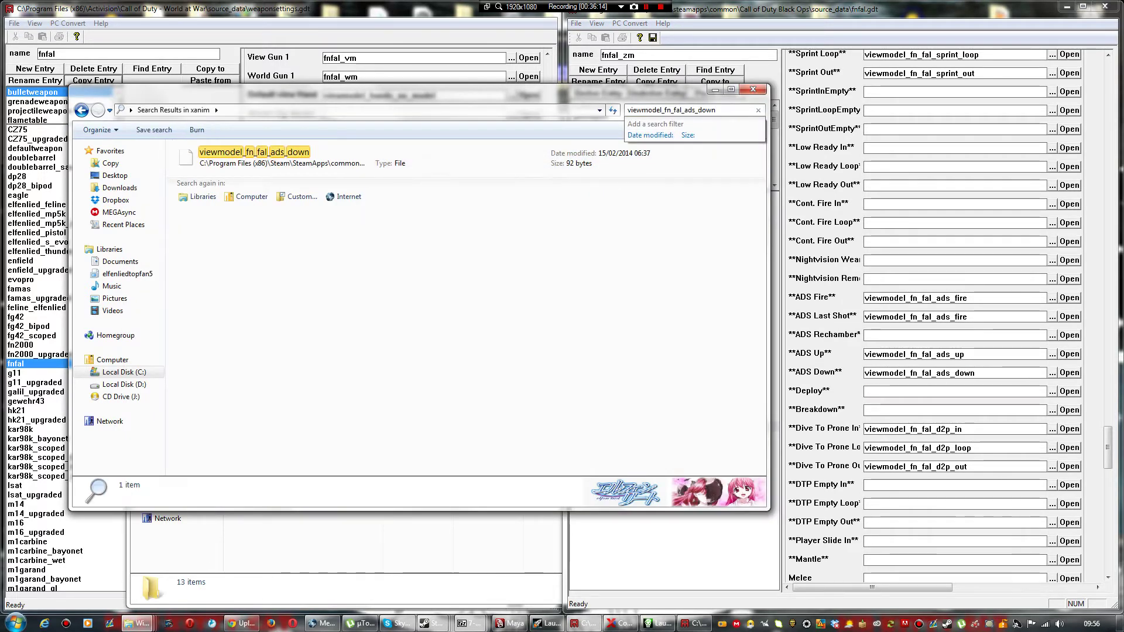
Step: Copy the viewmodel_fn_fal_ads_down file from the xanim search results into the fnfal_anims folder
right_click(285, 156)
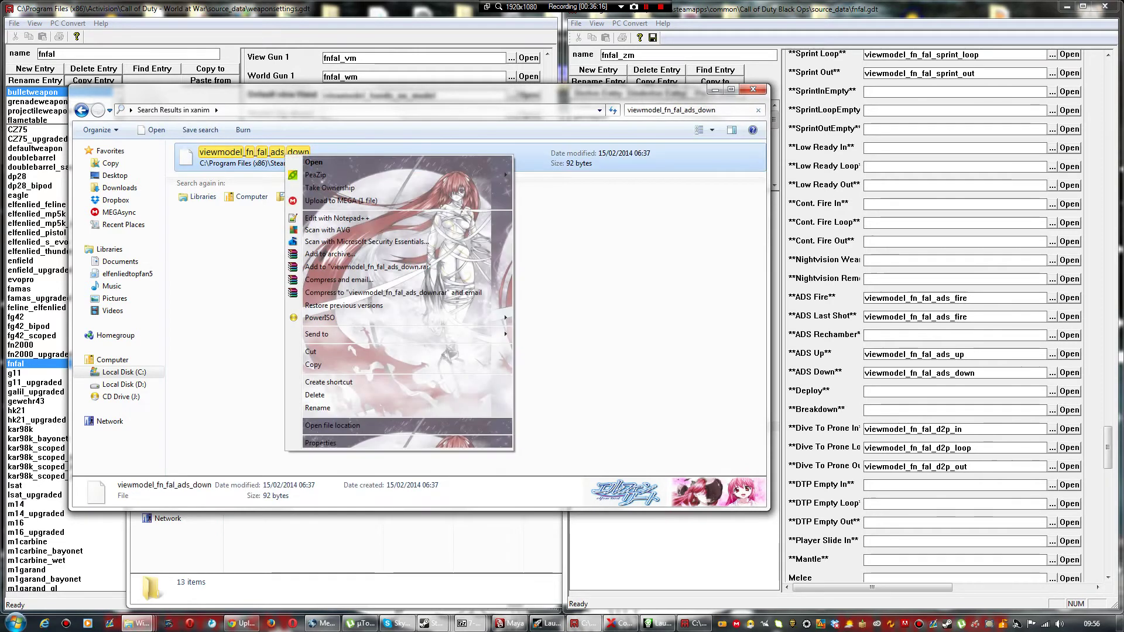
click(333, 425)
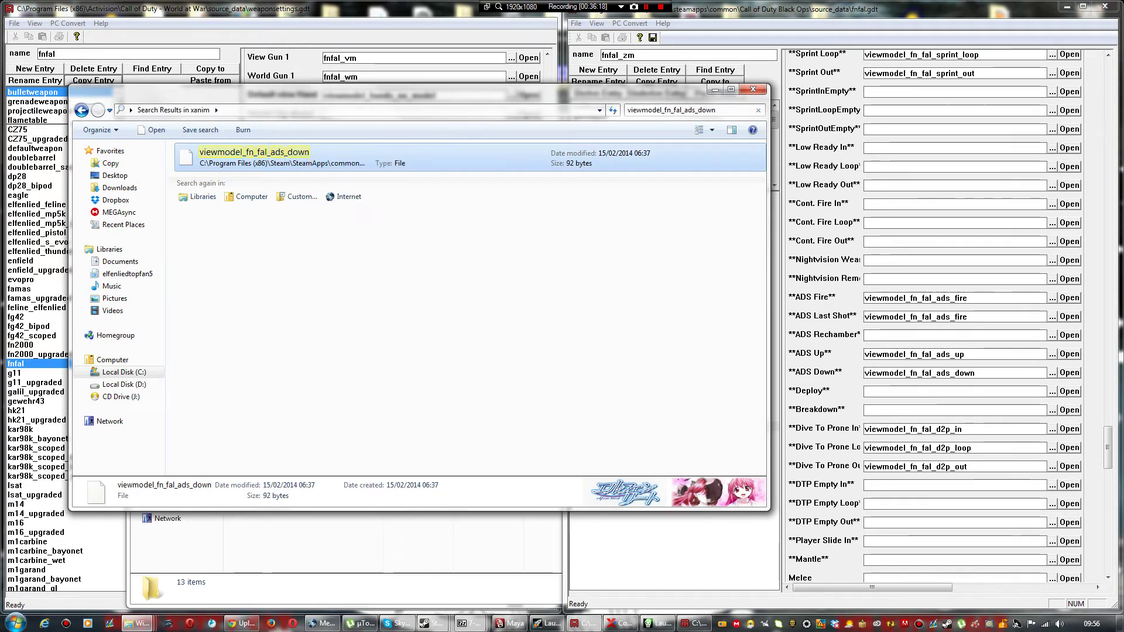
right_click(290, 430)
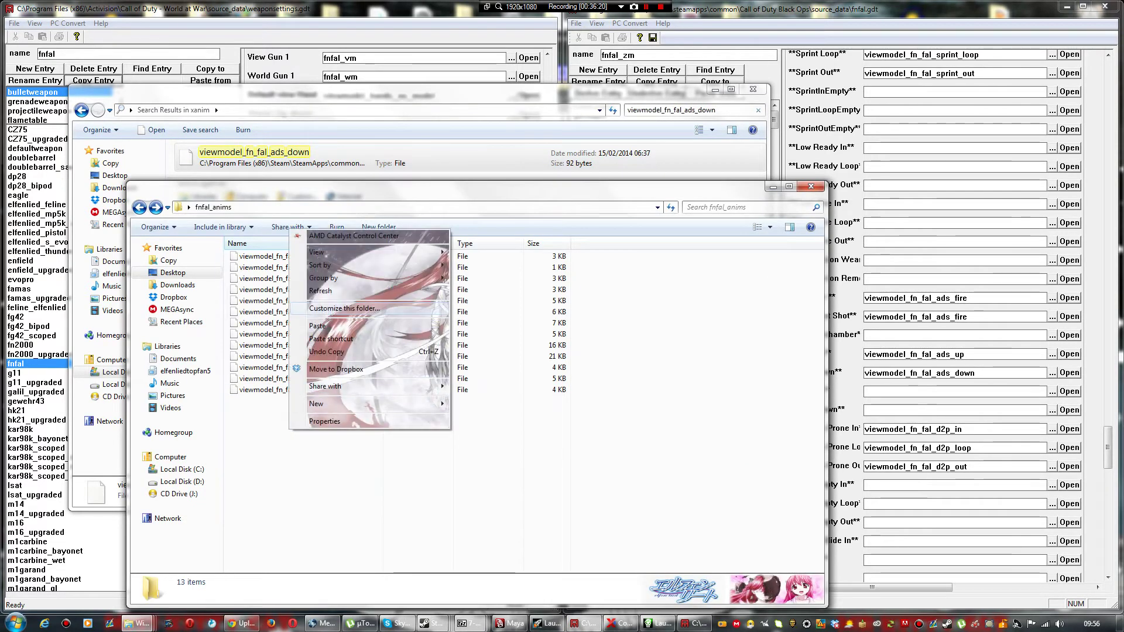
click(317, 325)
click(363, 457)
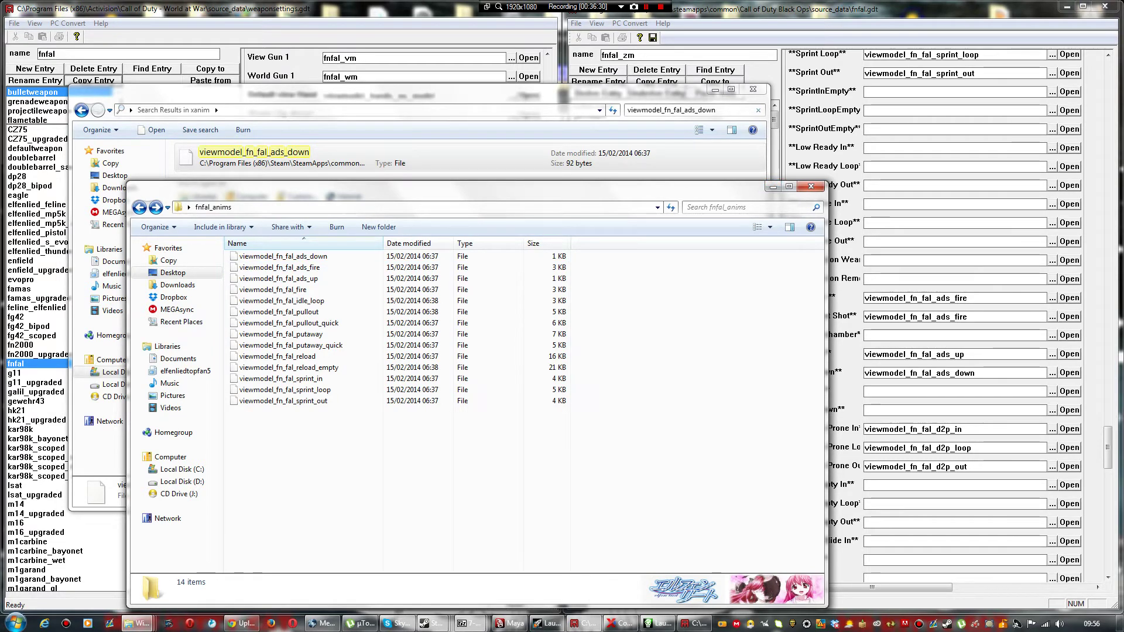
Step: Minimise both folder windows and set the World at War fnfal entry's Idle and Empty Idle animations to viewmodel_fn_fal_idle_loop, copied from fnfal_zm
click(714, 89)
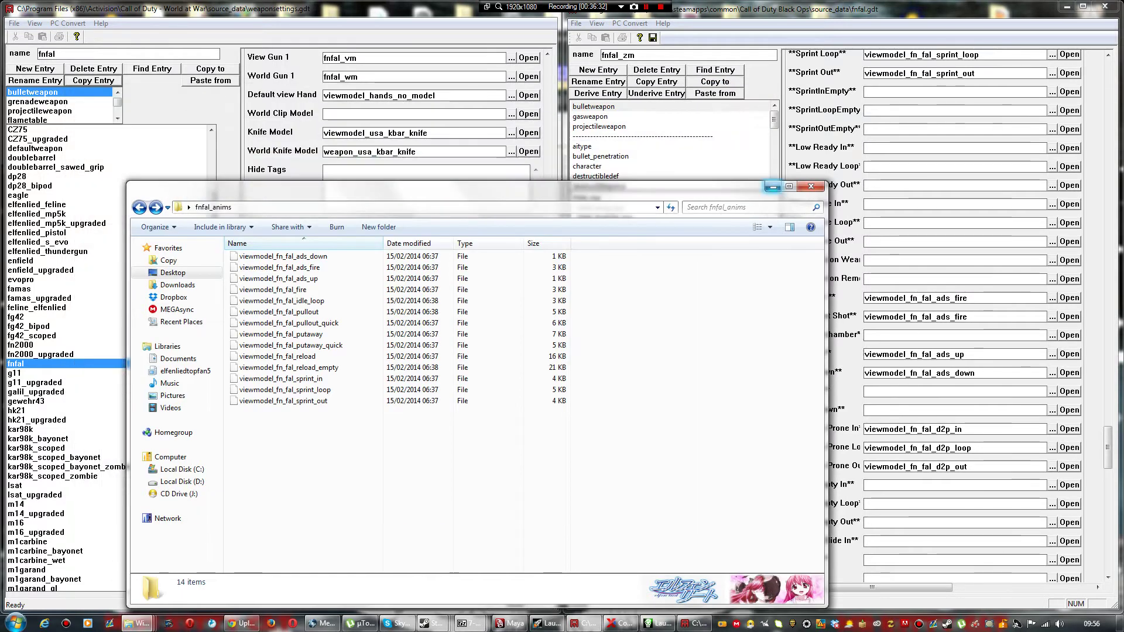
click(773, 186)
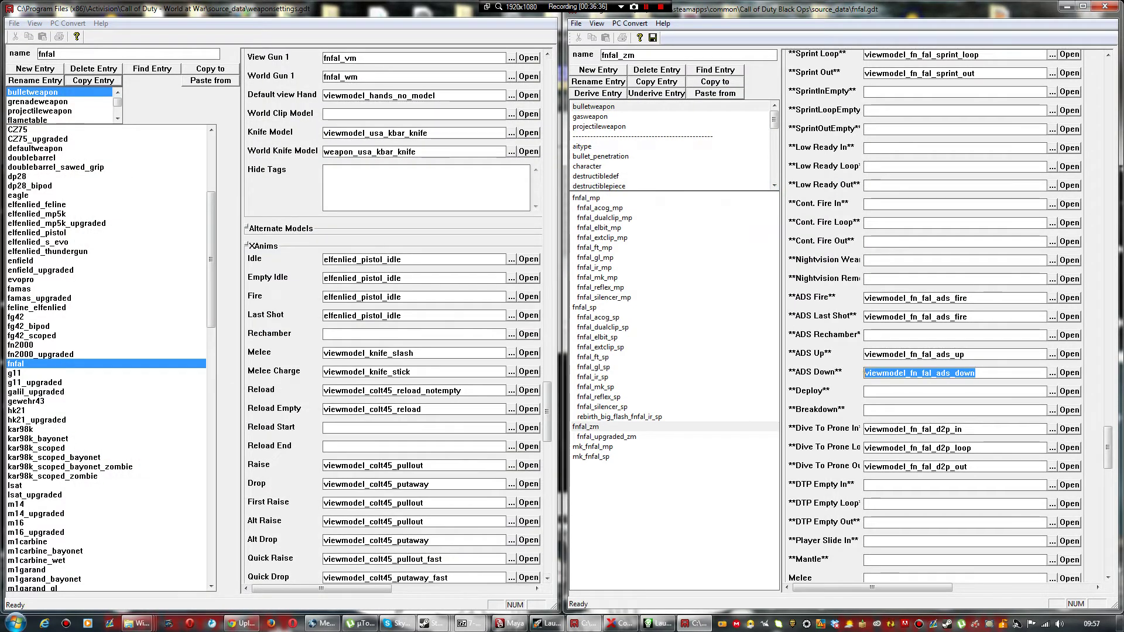
drag(1108, 447, 1108, 395)
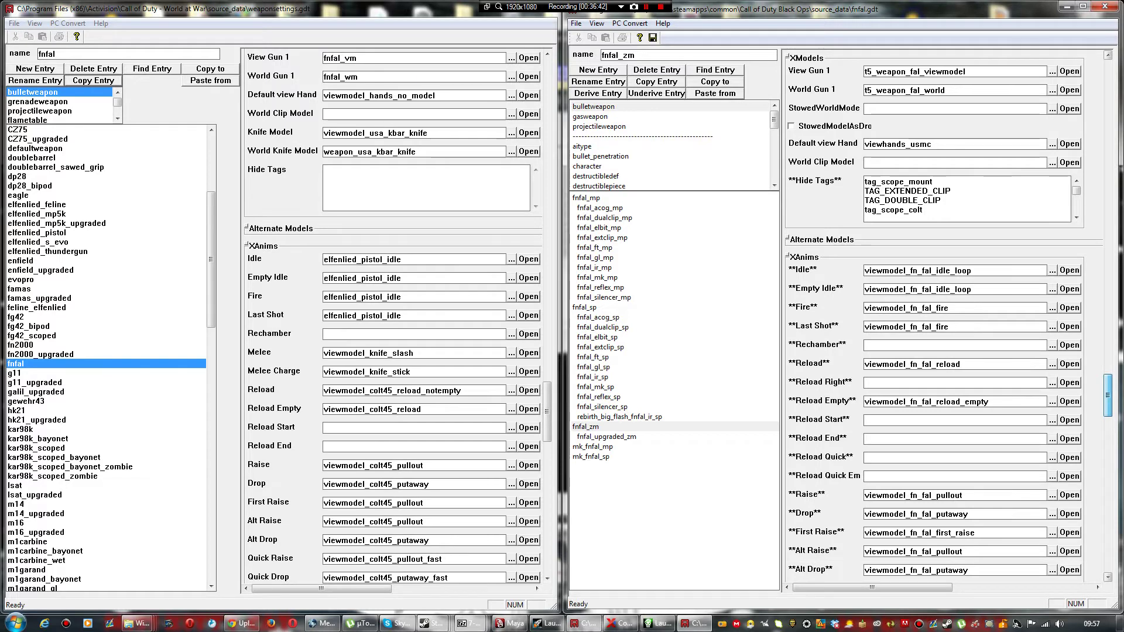
drag(962, 271, 865, 271)
key(ctrl+c)
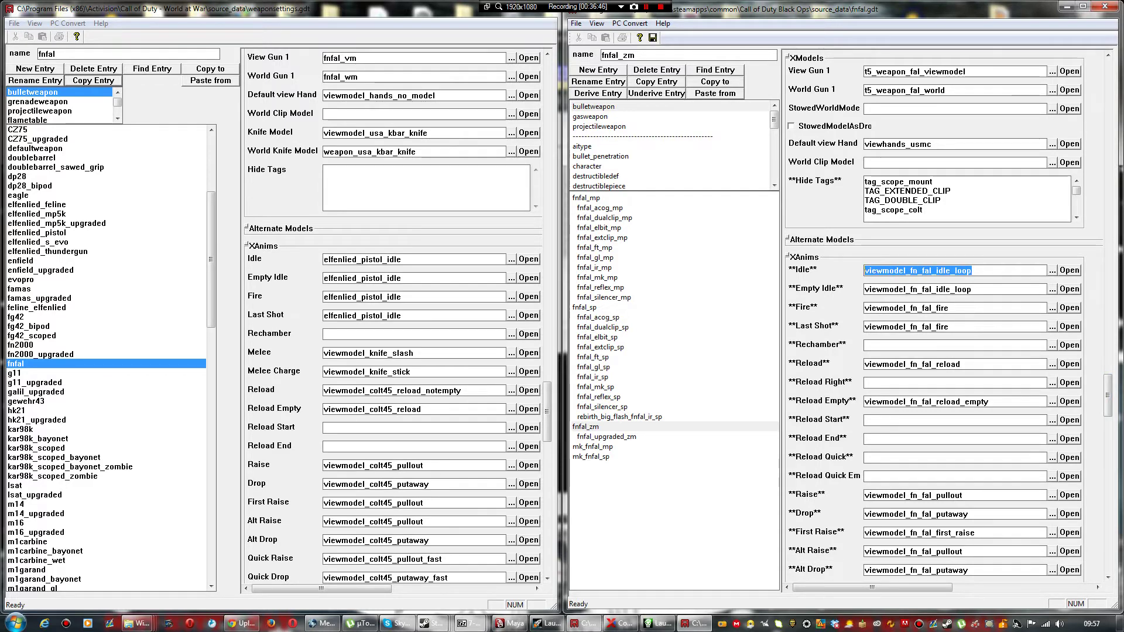
double_click(363, 259)
key(ctrl+v)
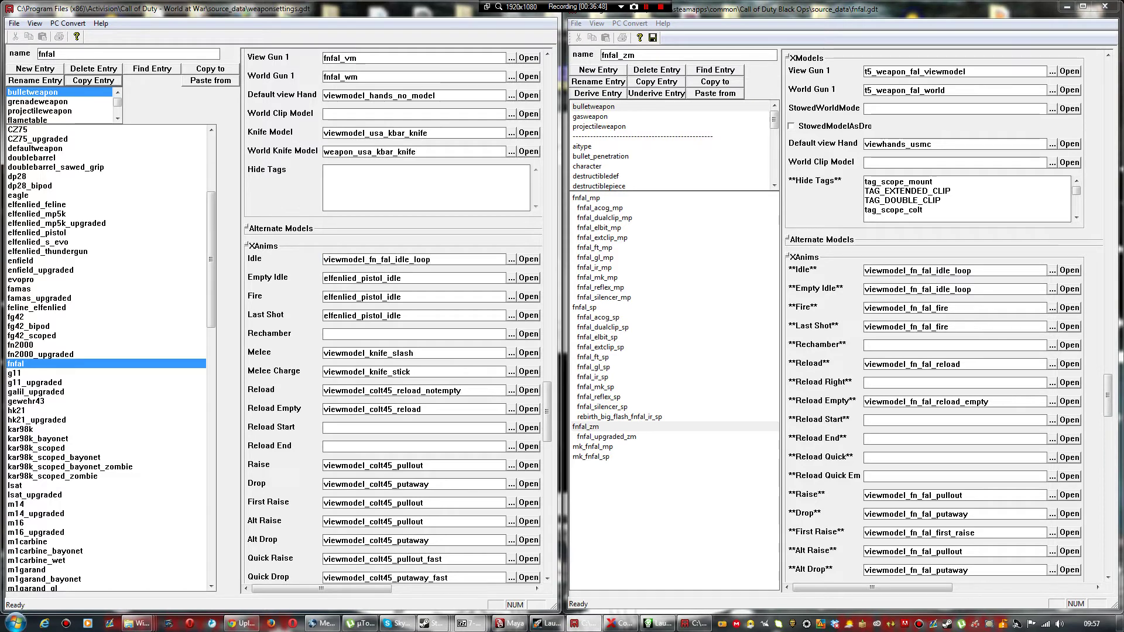
double_click(363, 278)
key(ctrl+v)
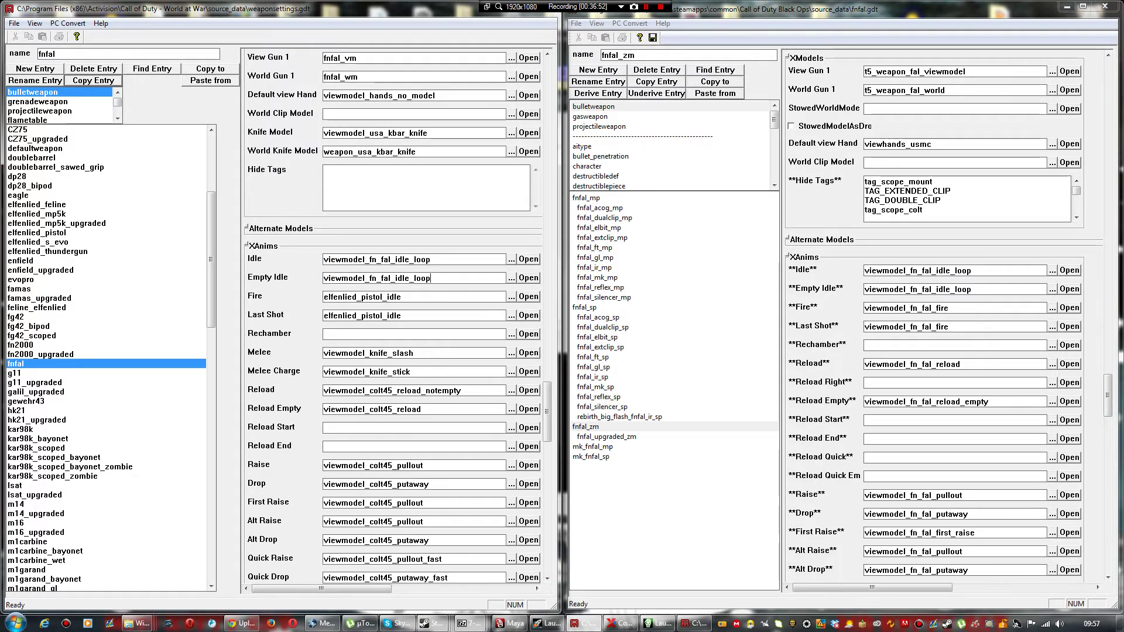
Step: Set the World at War fnfal entry's Fire and Last Shot animations to viewmodel_fn_fal_fire, copied from fnfal_zm
double_click(906, 308)
key(ctrl+c)
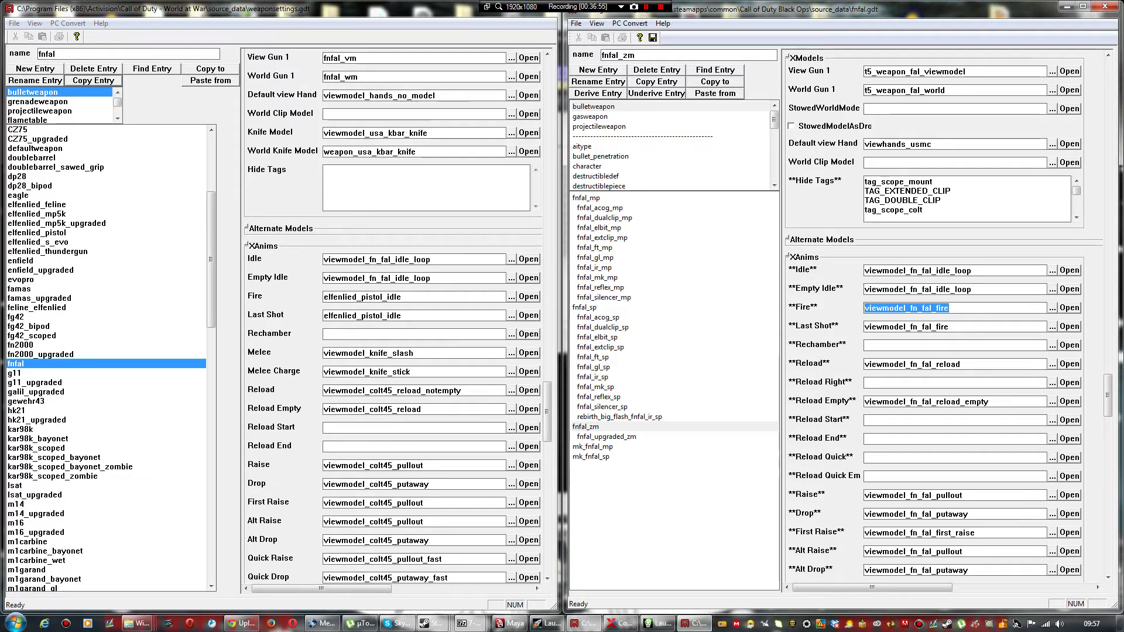
drag(405, 296, 321, 296)
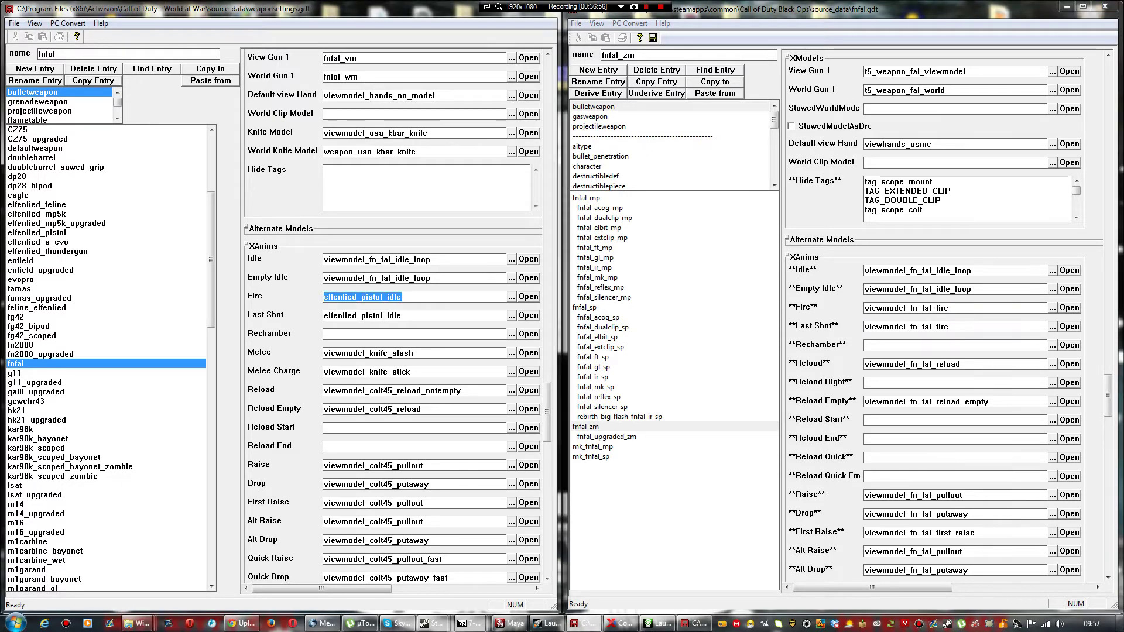
key(ctrl+v)
double_click(363, 315)
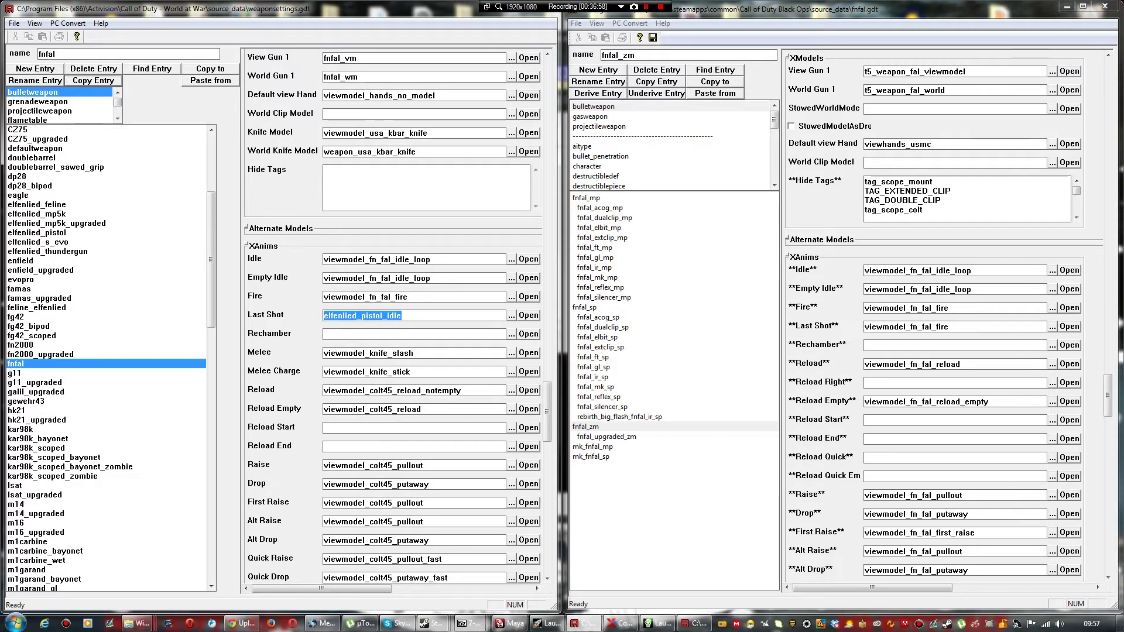
key(ctrl+v)
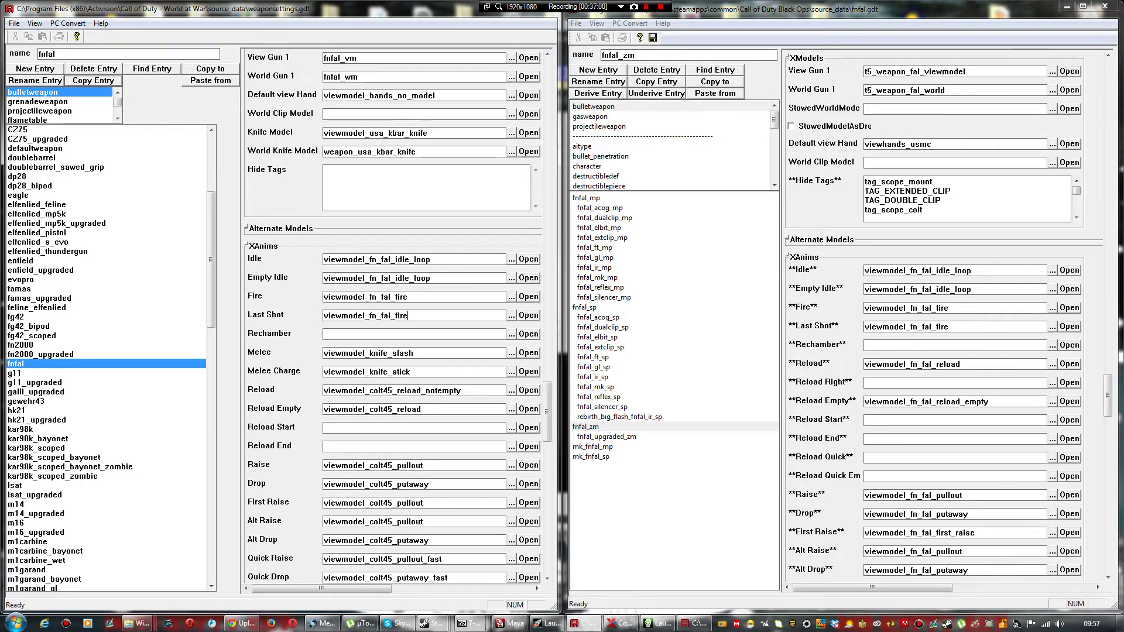
Step: Set the World at War fnfal entry's Reload animation to viewmodel_fn_fal_reload, copied from fnfal_zm
double_click(913, 364)
key(ctrl+c)
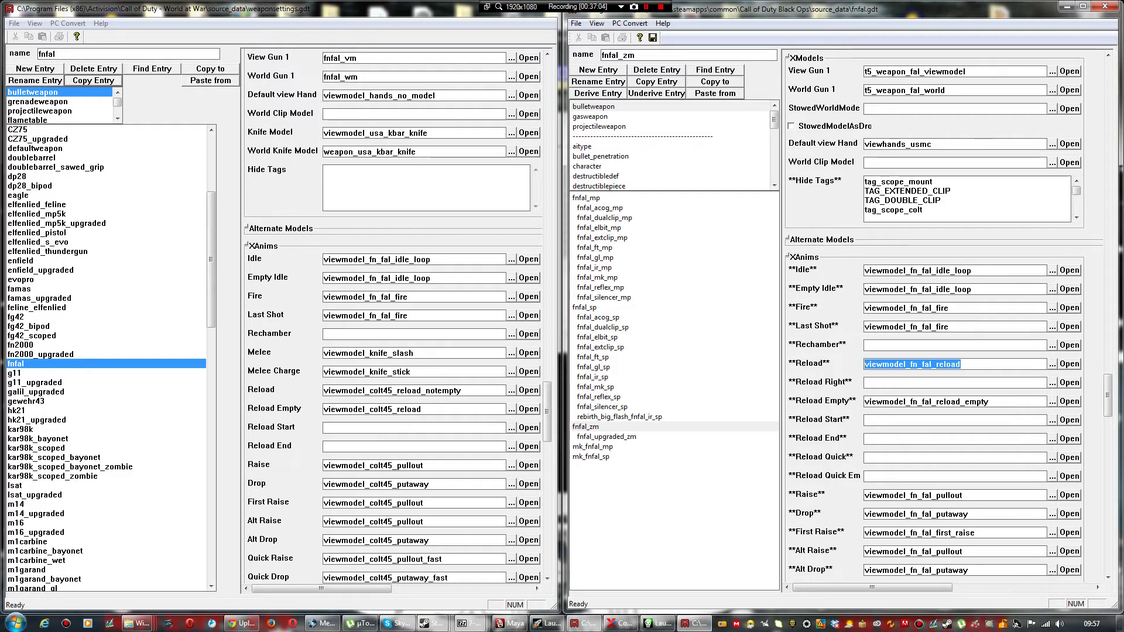
double_click(392, 390)
key(ctrl+v)
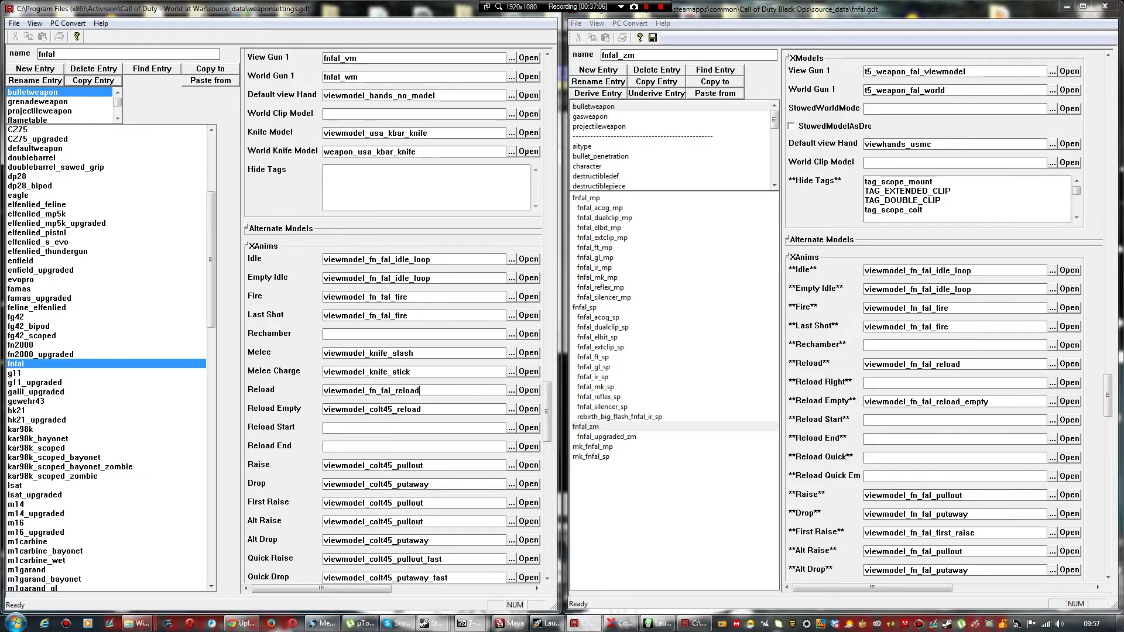
Step: Set the World at War fnfal entry's Reload Empty animation to viewmodel_fn_fal_reload_empty
double_click(372, 409)
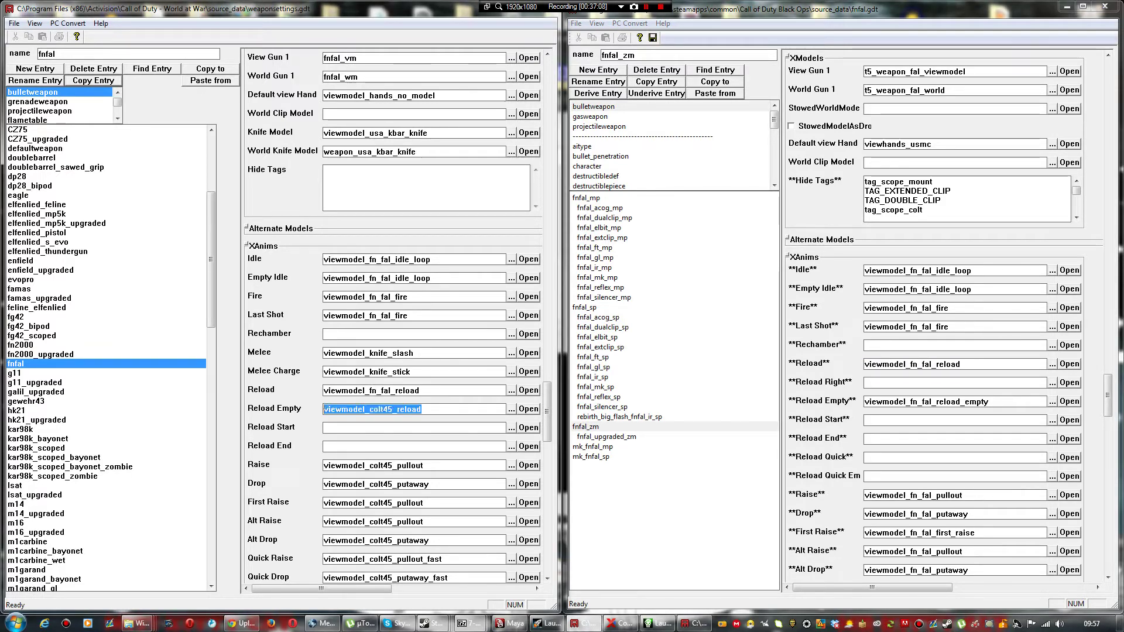
key(ctrl+v)
text(_)
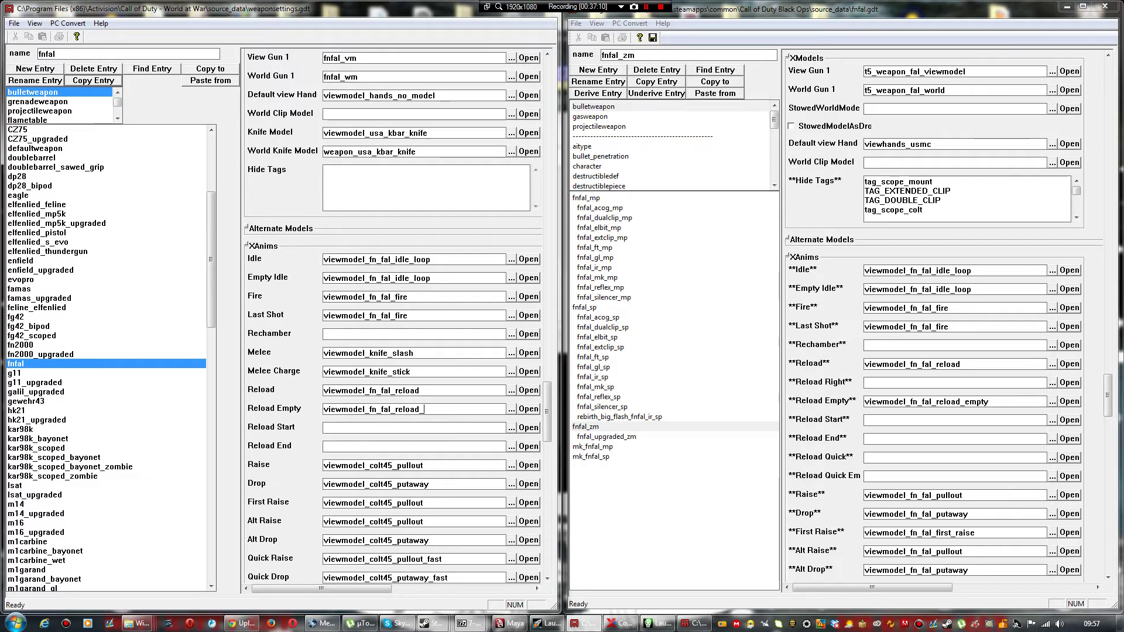
text(empty)
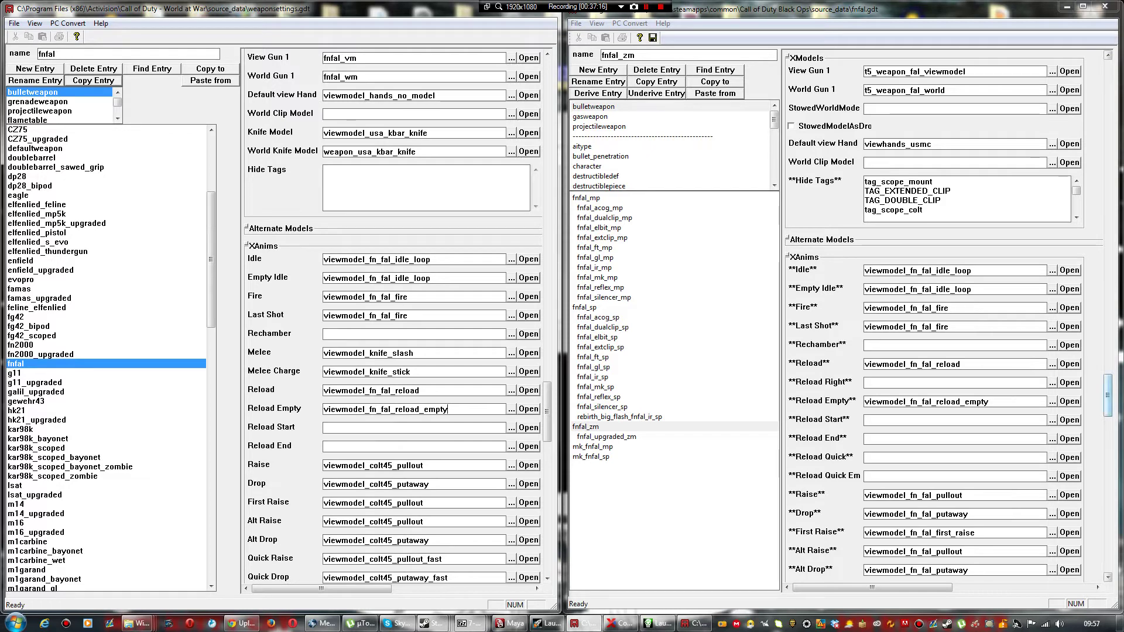
Step: Set the World at War fnfal entry's Raise animation to viewmodel_fn_fal_pullout and Drop to viewmodel_fn_fal_putaway, both copied from fnfal_zm
drag(1108, 396, 1107, 415)
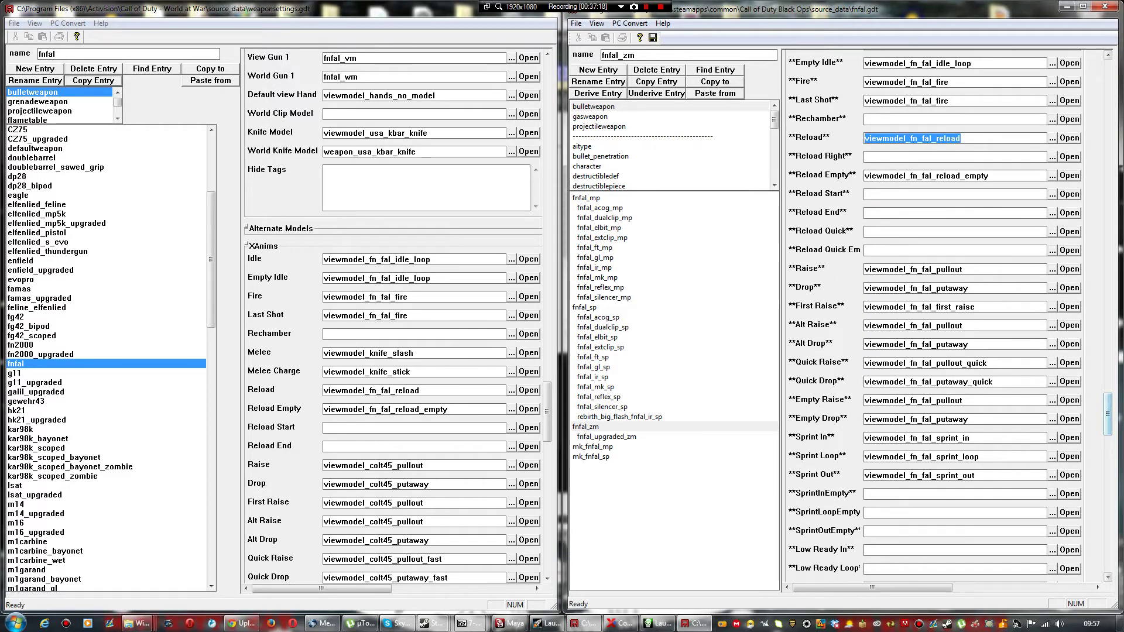
drag(546, 412, 546, 433)
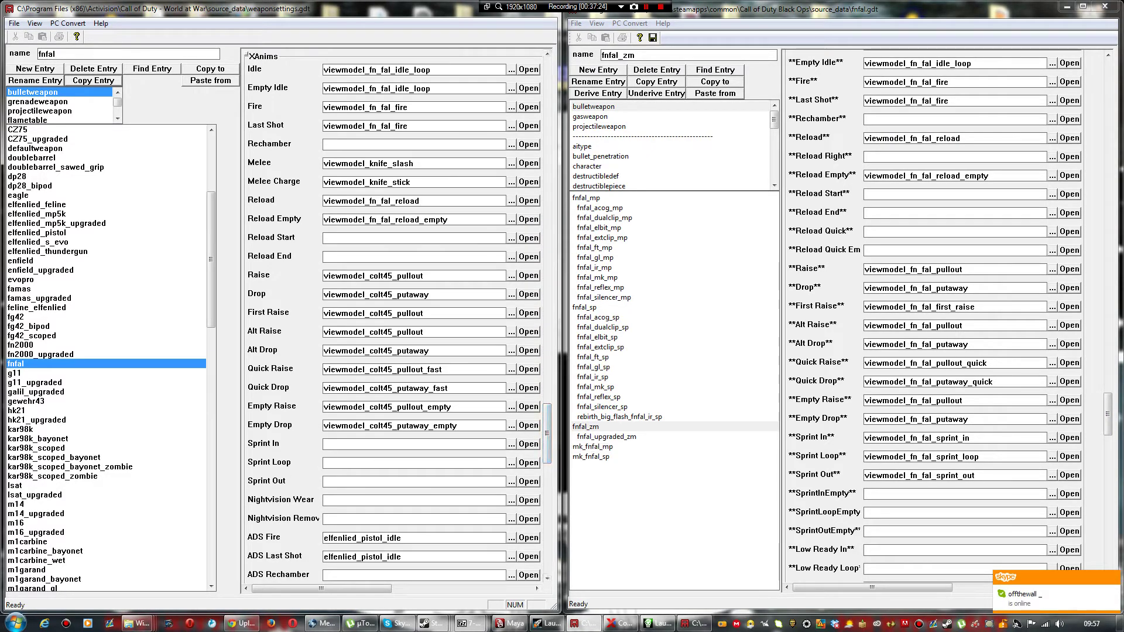
click(419, 200)
double_click(914, 269)
key(ctrl+c)
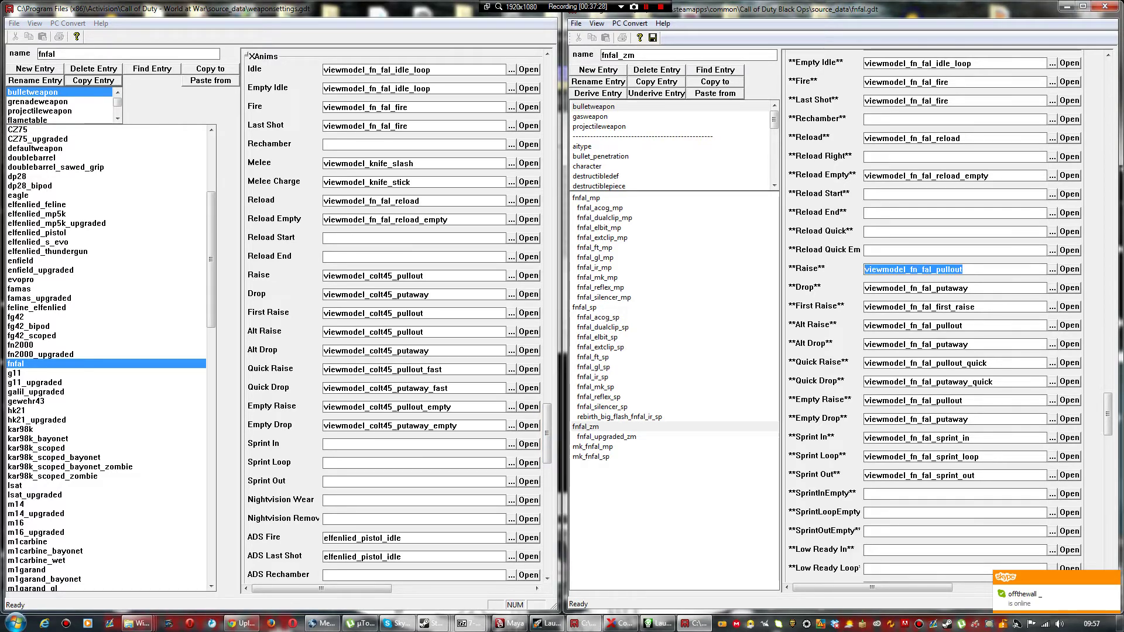
double_click(373, 276)
key(ctrl+v)
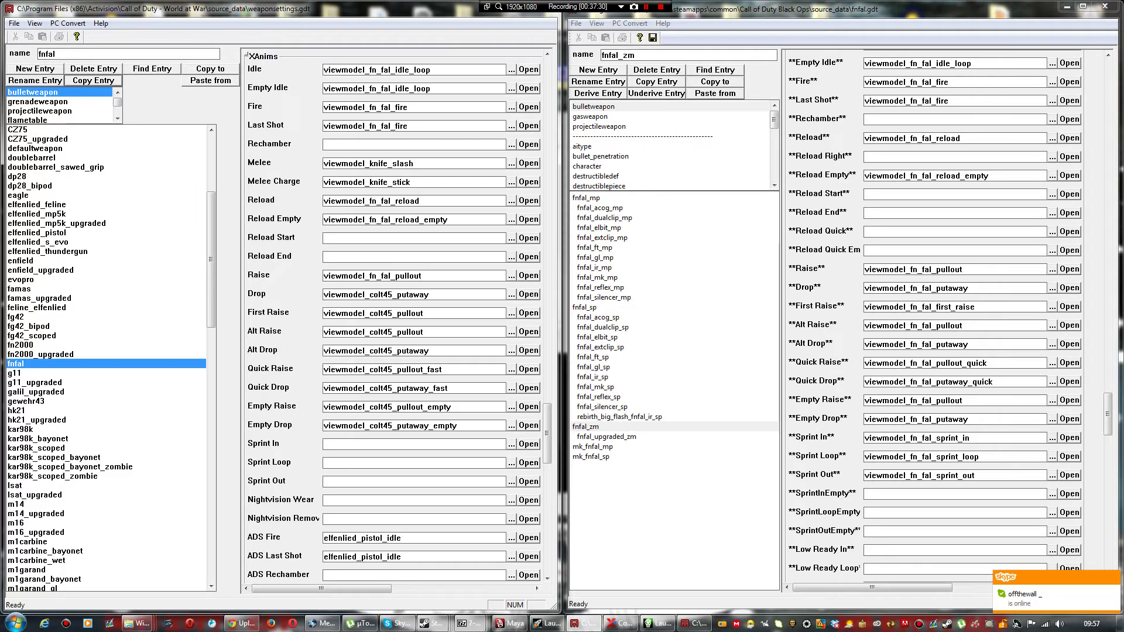
double_click(917, 288)
key(ctrl+c)
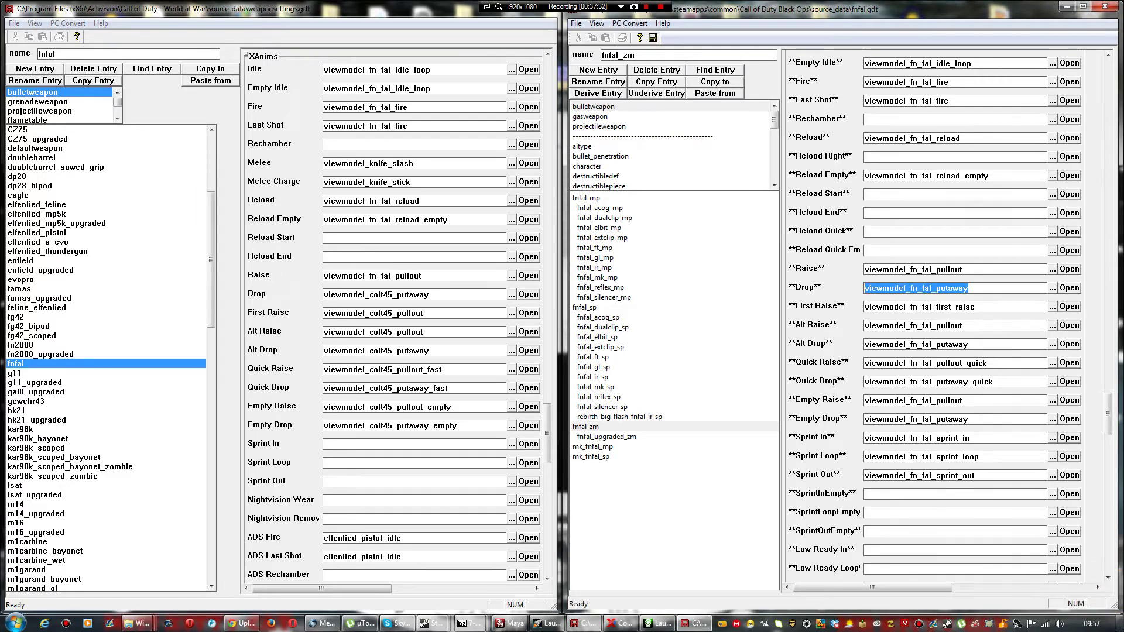
double_click(375, 295)
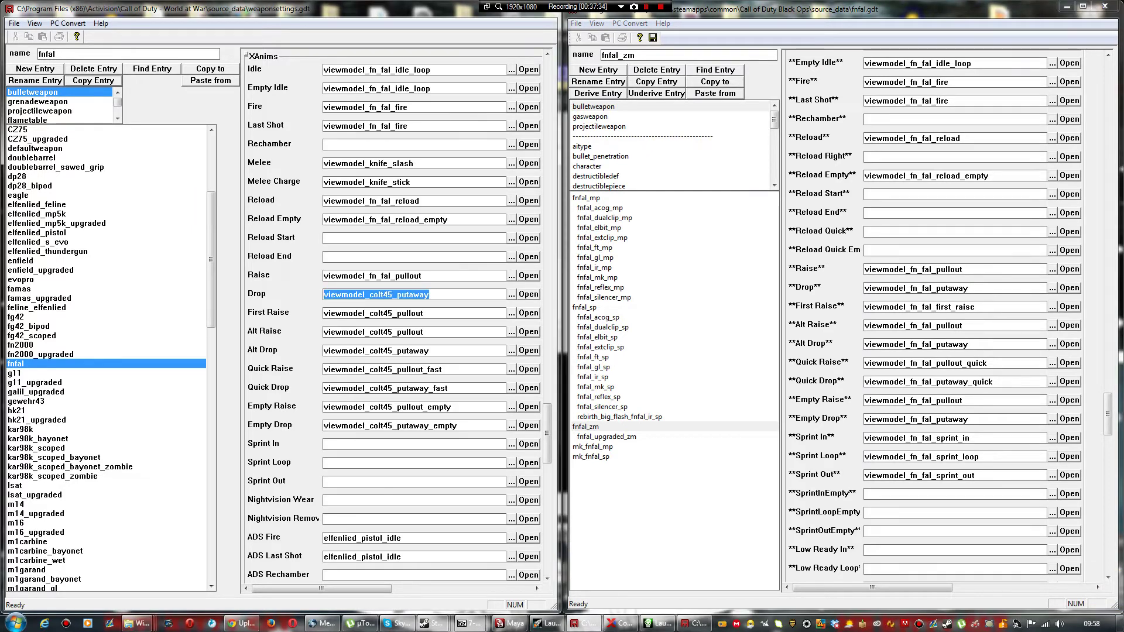
key(ctrl+v)
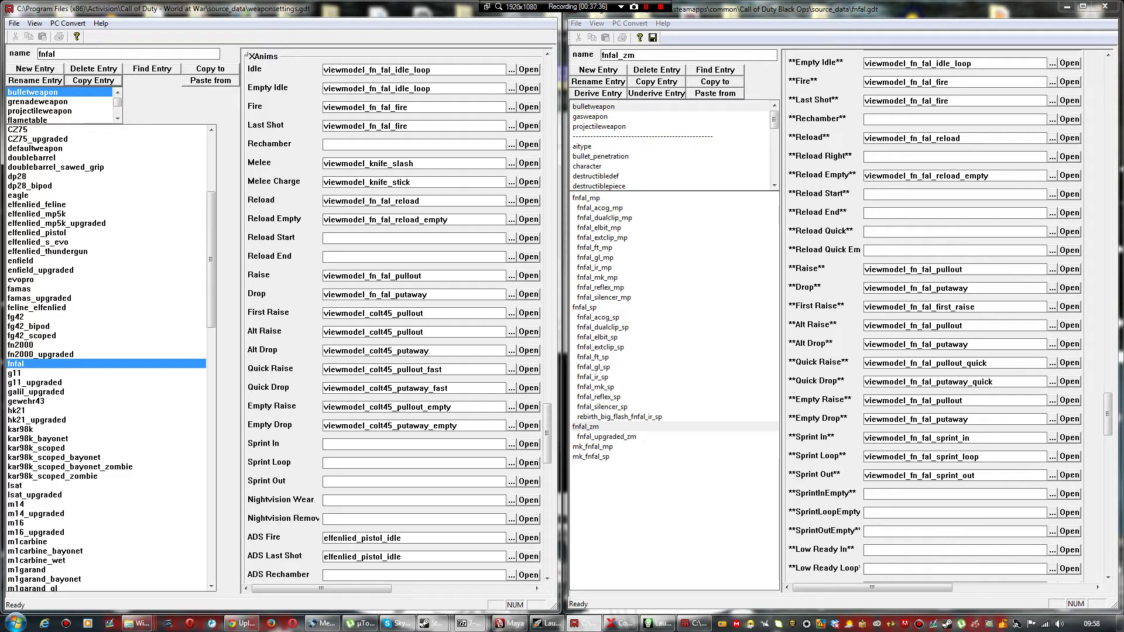
Step: Set the World at War fnfal entry's First Raise animation to viewmodel_fn_fal_first_raise, copied from fnfal_zm
double_click(919, 307)
key(ctrl+c)
double_click(375, 313)
key(ctrl+v)
Step: Set the World at War fnfal entry's Alt Raise animation to viewmodel_fn_fal_pullout and Alt Drop to viewmodel_fn_fal_putaway, copied from fnfal_zm
double_click(913, 326)
key(ctrl+c)
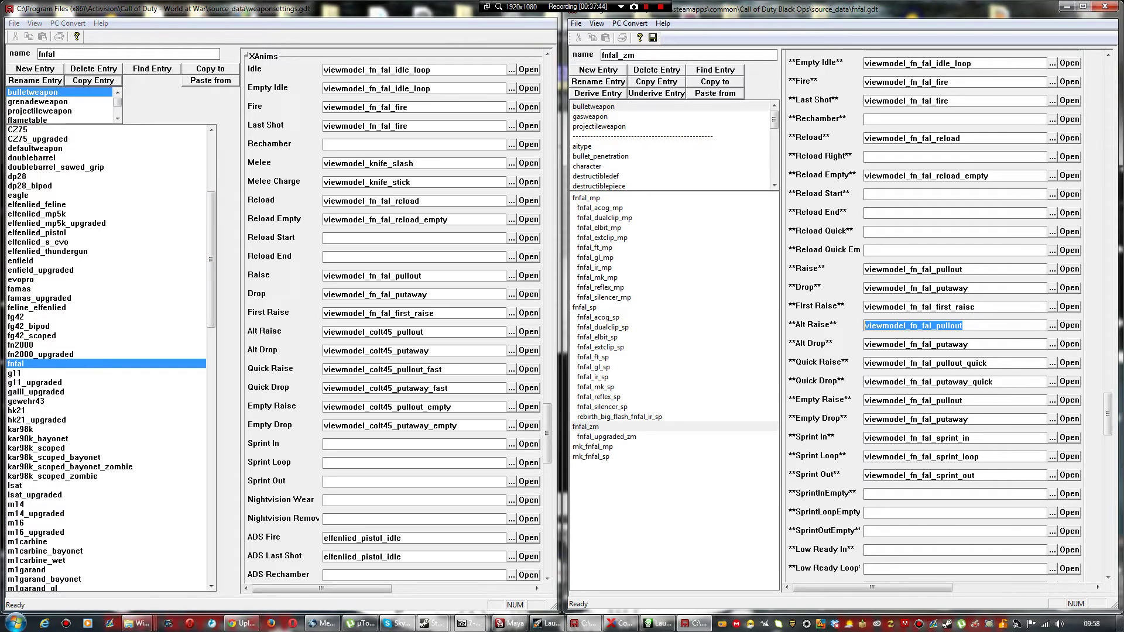
double_click(375, 332)
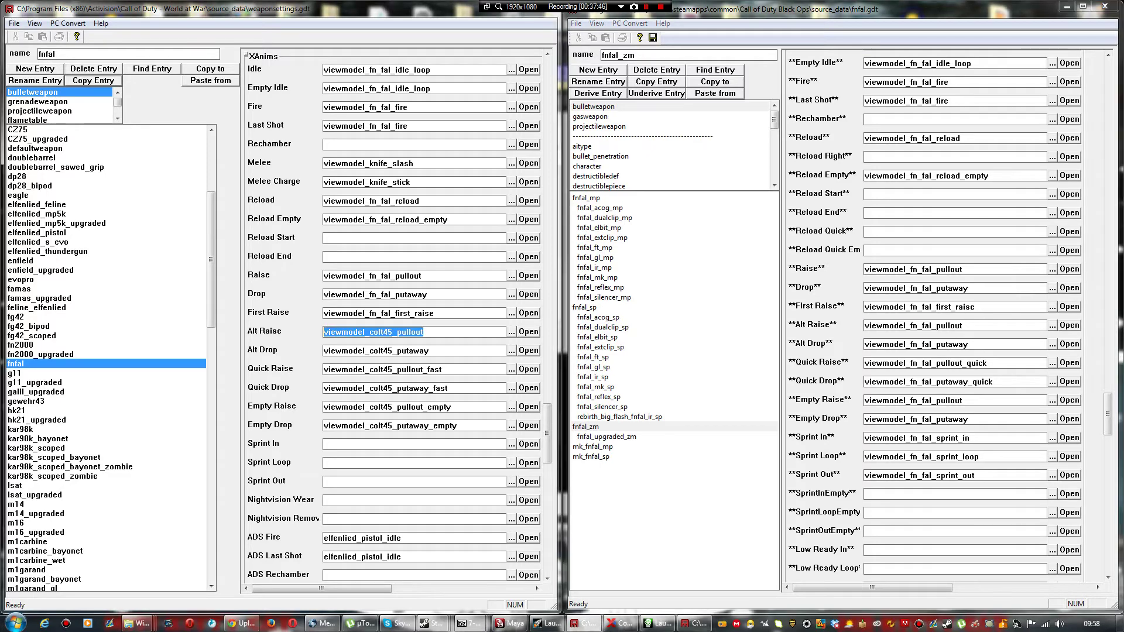
key(ctrl+v)
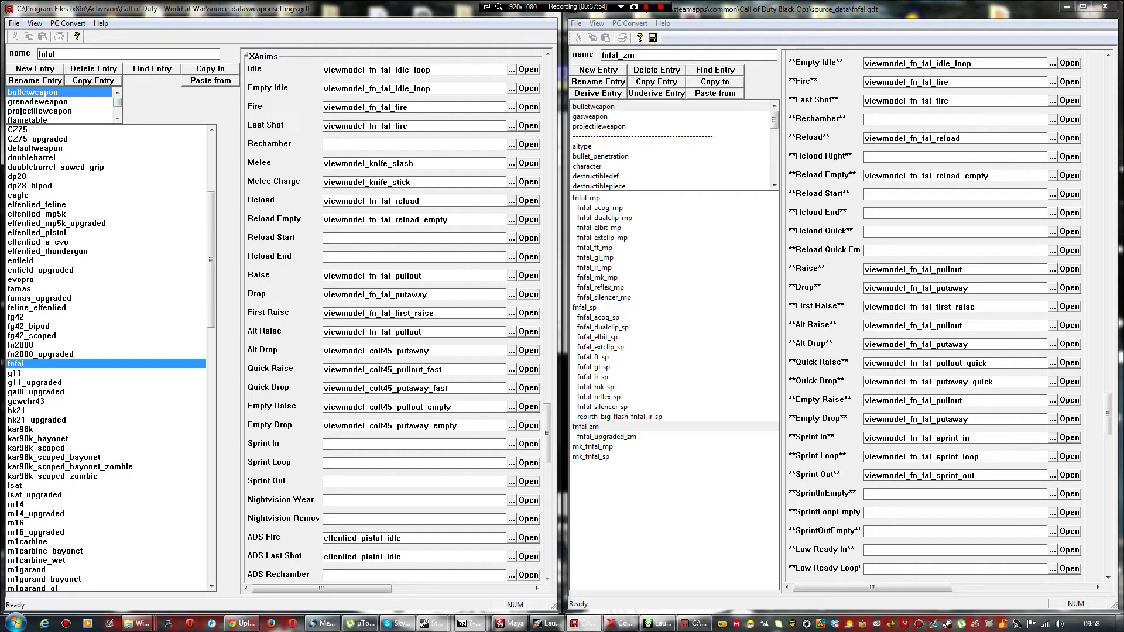
double_click(917, 345)
key(ctrl+c)
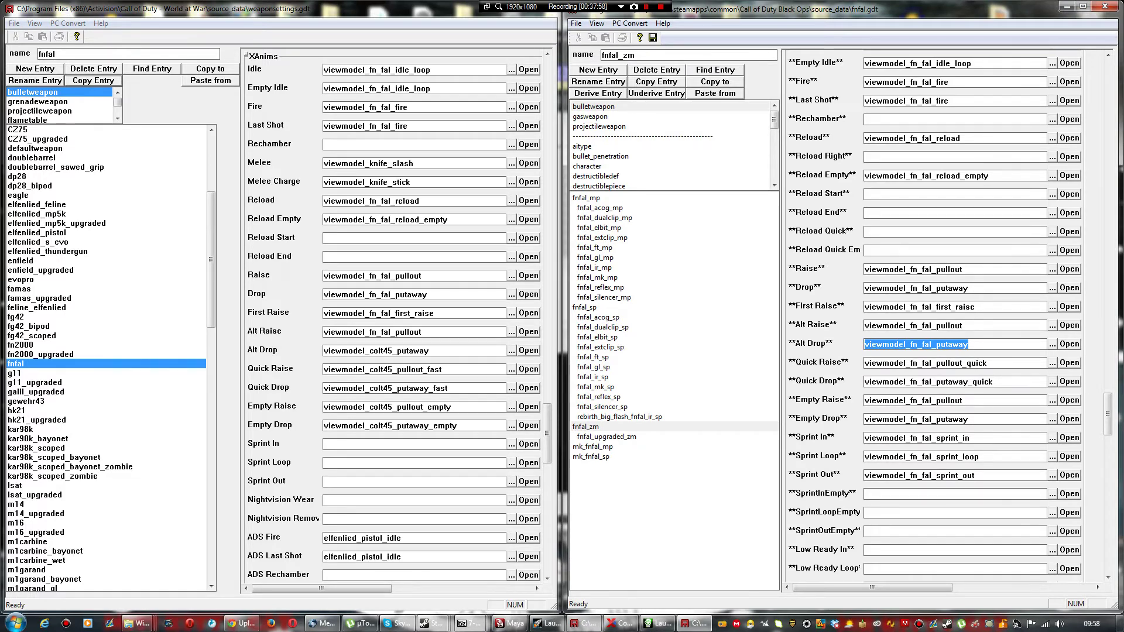
double_click(376, 351)
key(ctrl+v)
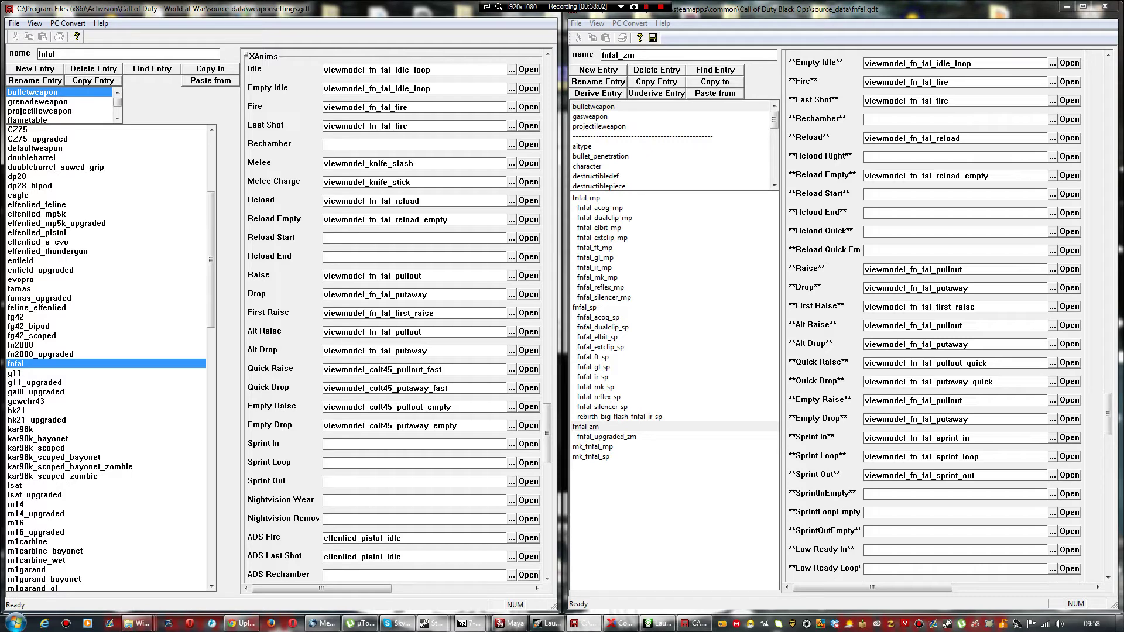
Step: Copy fnfal_zm's Quick Raise and Quick Drop animations, viewmodel_fn_fal_pullout_quick and viewmodel_fn_fal_putaway_quick, into the same fields of the World at War fnfal entry
drag(991, 364, 865, 364)
key(ctrl+c)
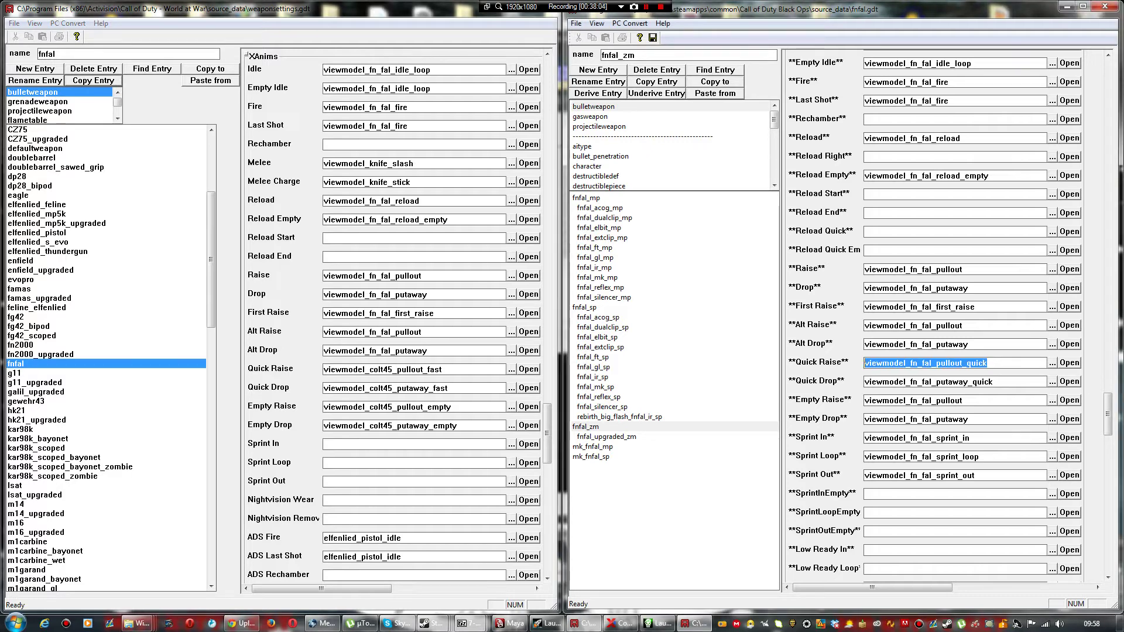
double_click(378, 370)
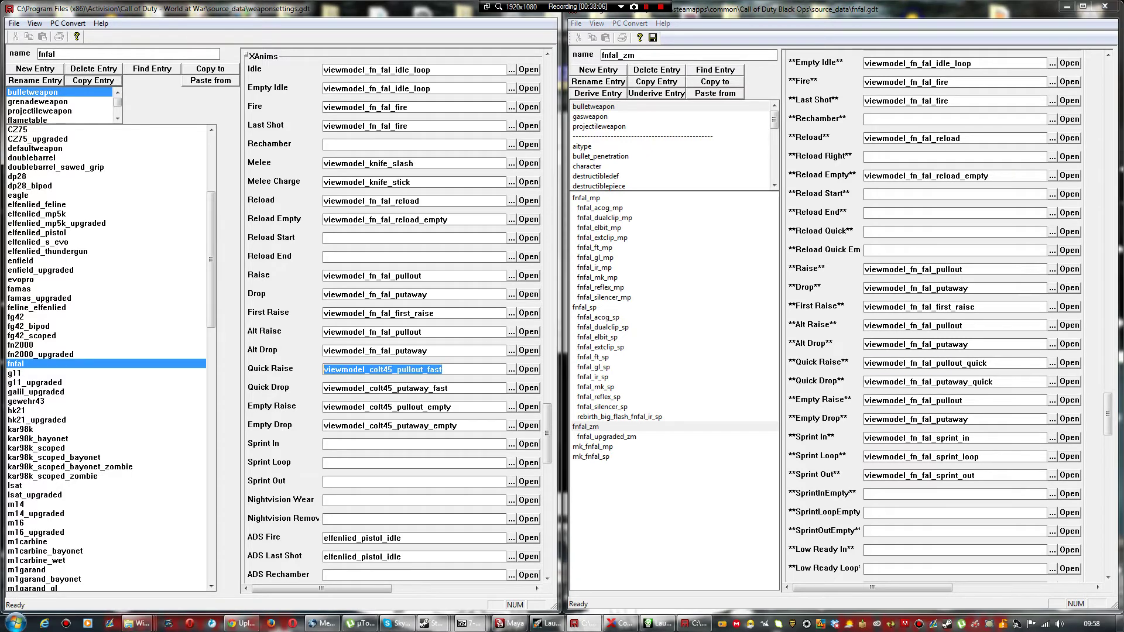
key(ctrl+v)
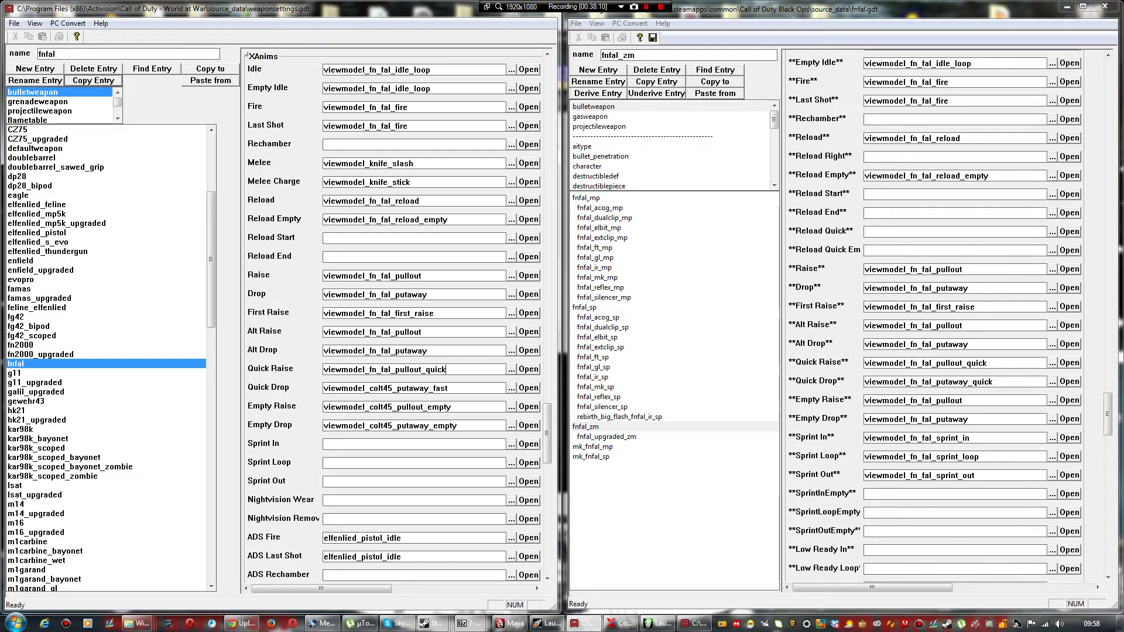
drag(996, 382, 860, 381)
key(ctrl+c)
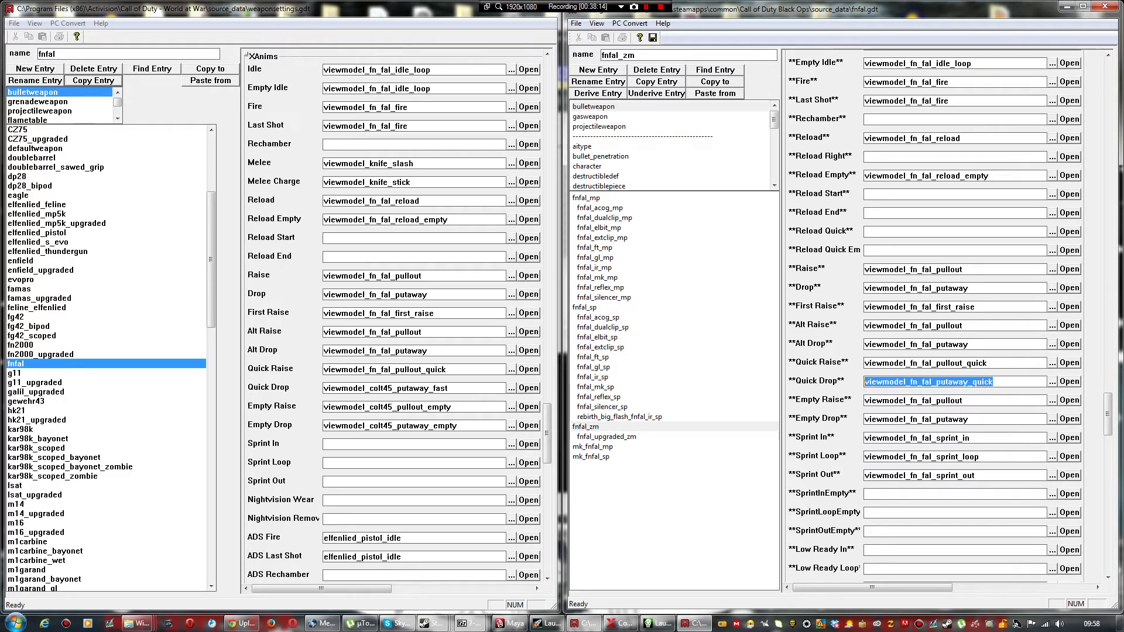
drag(454, 388, 323, 389)
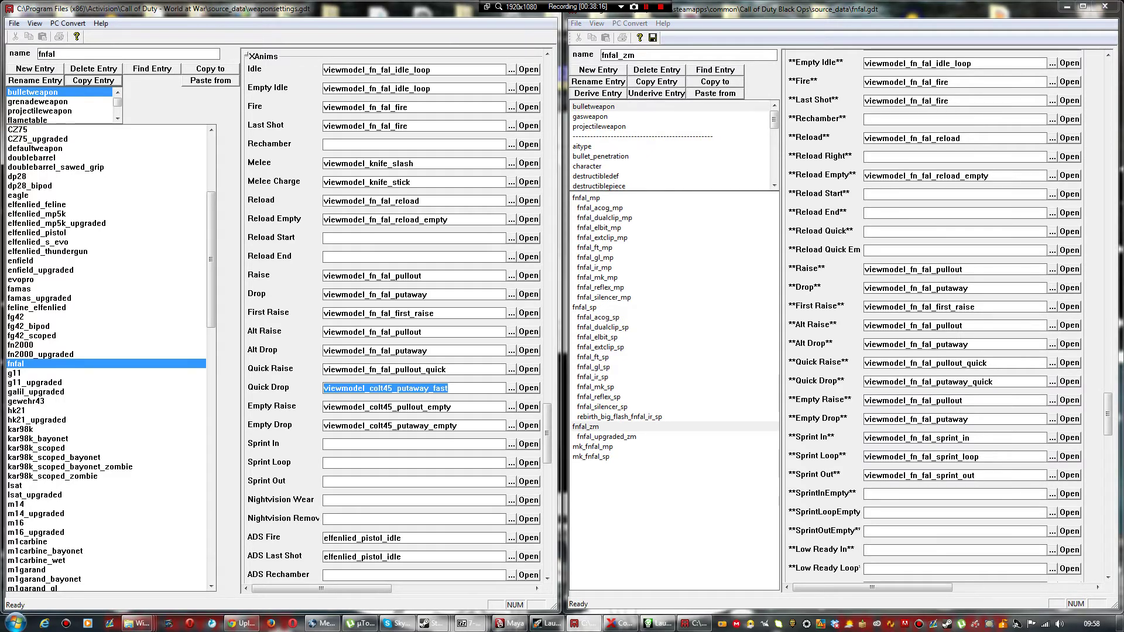
key(ctrl+v)
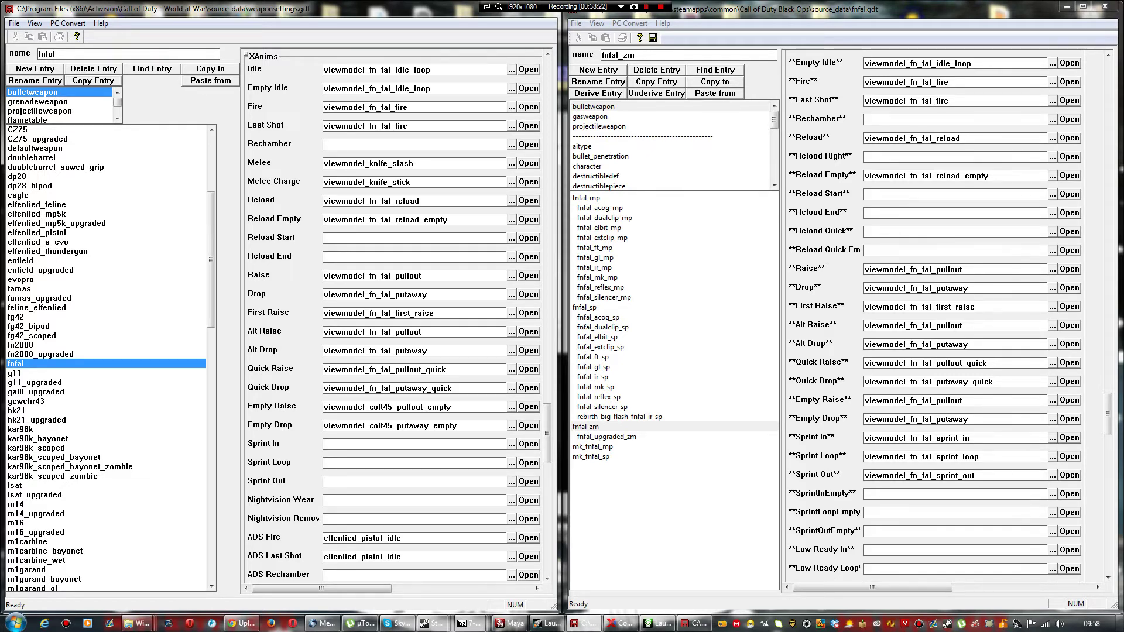
Step: Copy fnfal_zm's Empty Raise and Empty Drop animations, viewmodel_fn_fal_pullout and viewmodel_fn_fal_putaway, into the same fields of the World at War fnfal entry
key(alt+Tab)
key(ctrl+c)
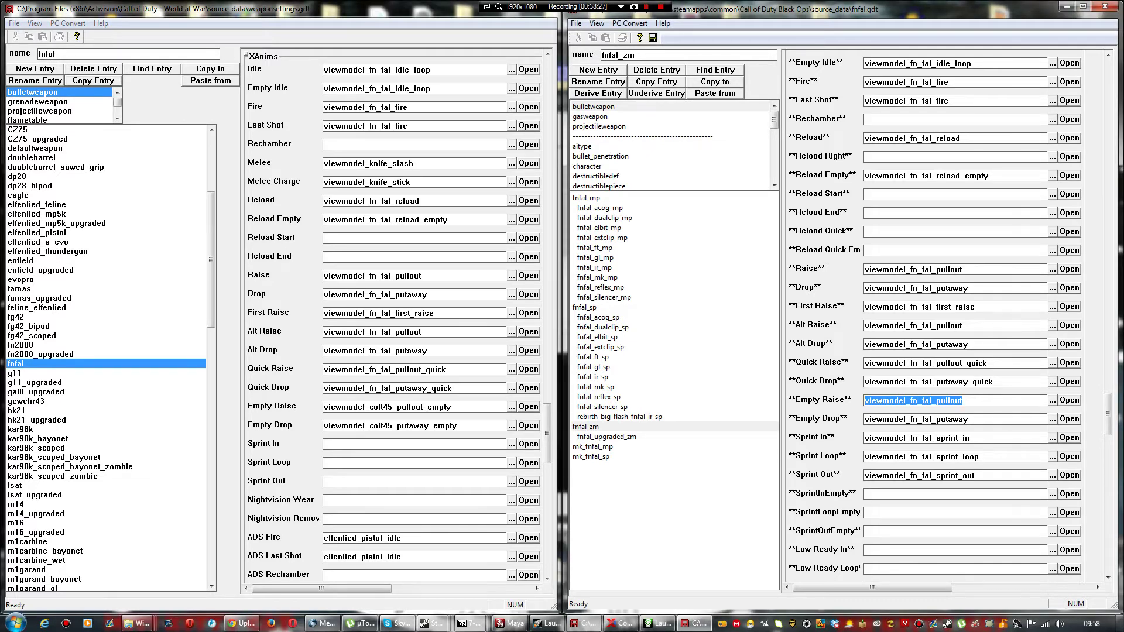
key(alt+Tab)
key(ctrl+v)
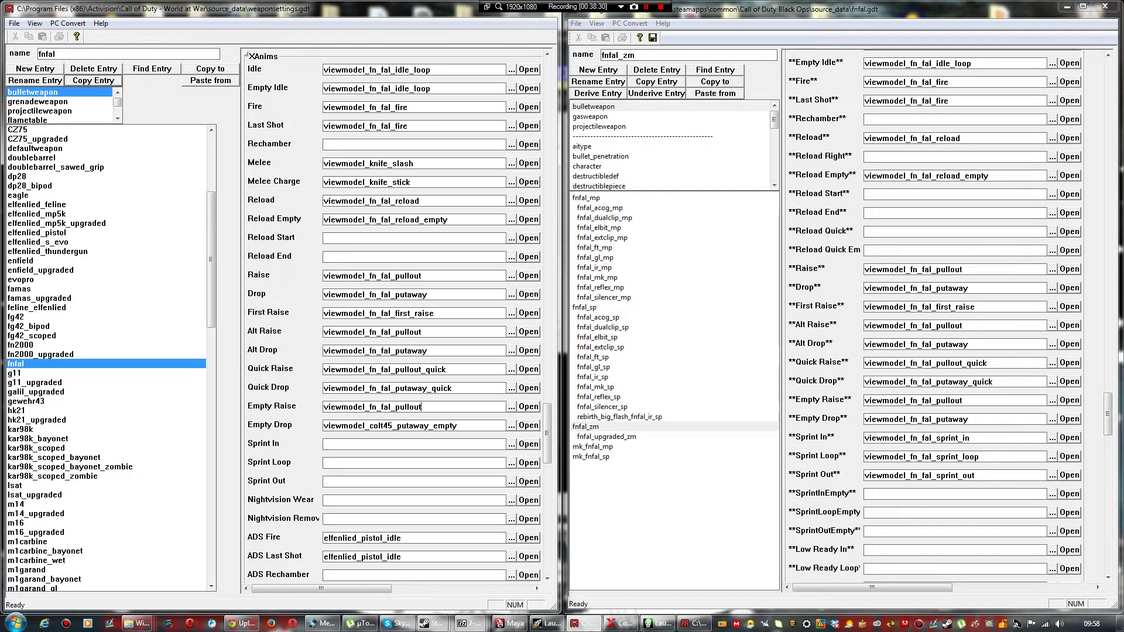
key(alt+Tab)
key(ctrl+c)
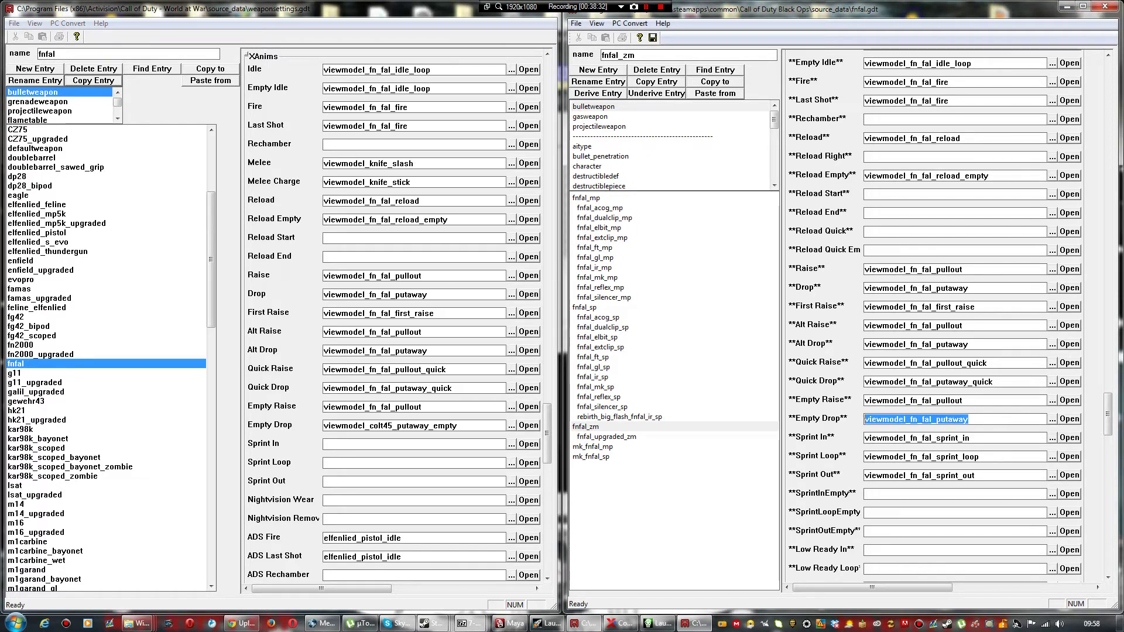
key(alt+Tab)
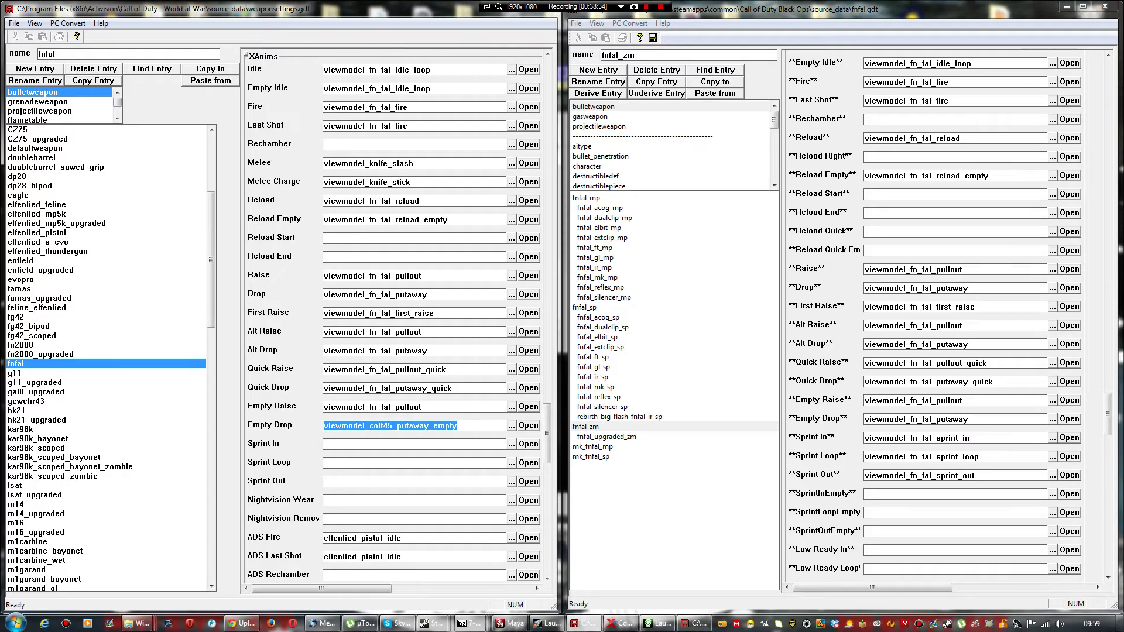
key(ctrl+v)
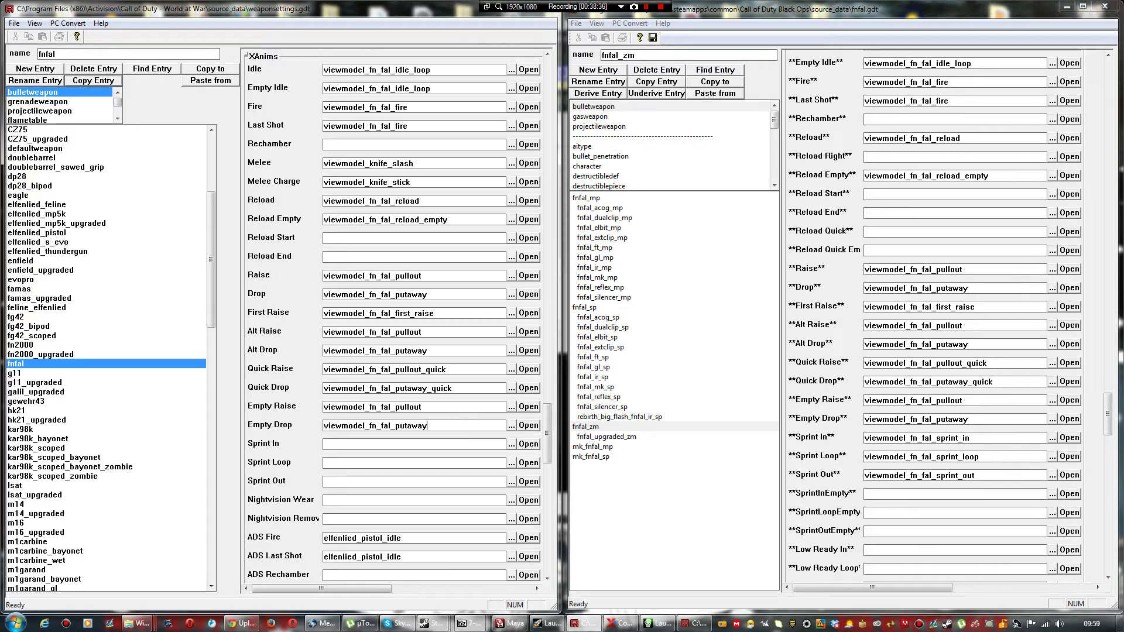
Step: Set the World at War fnfal entry's Sprint In animation to viewmodel_fn_fal_sprint_in, copied from fnfal_zm
scroll(393, 316, down, 5)
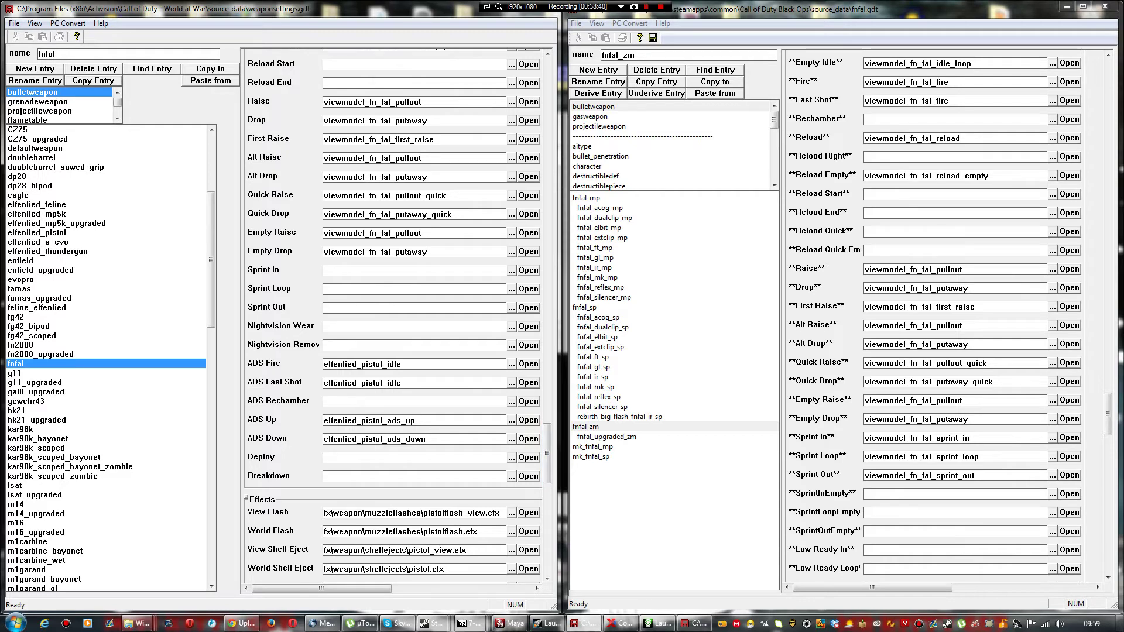
drag(1108, 414, 1108, 435)
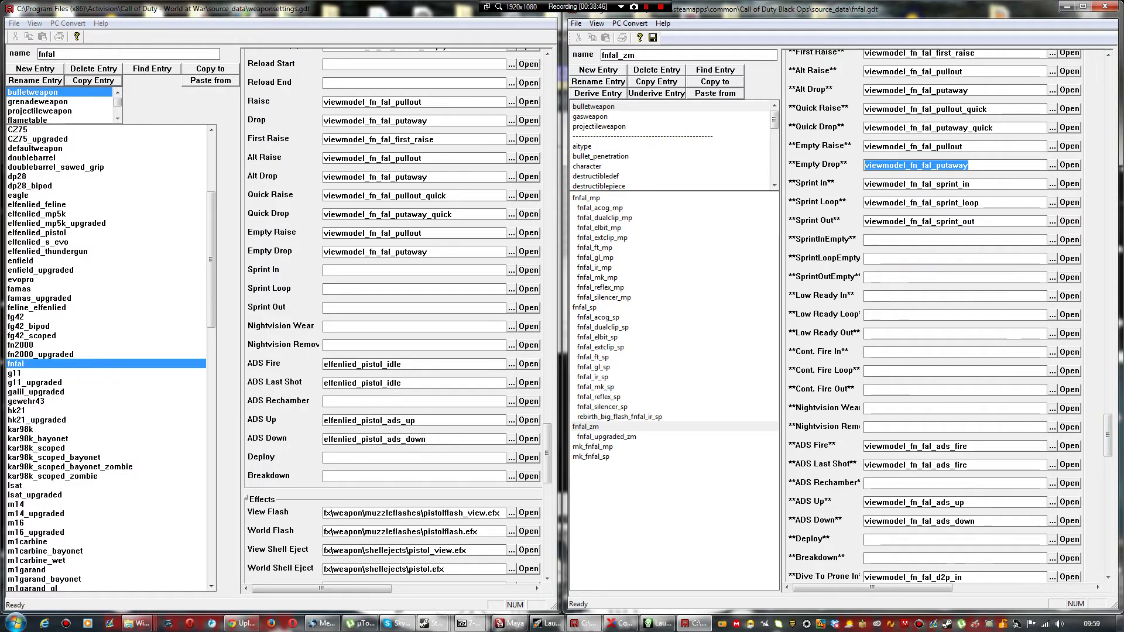
key(Tab)
key(ctrl+c)
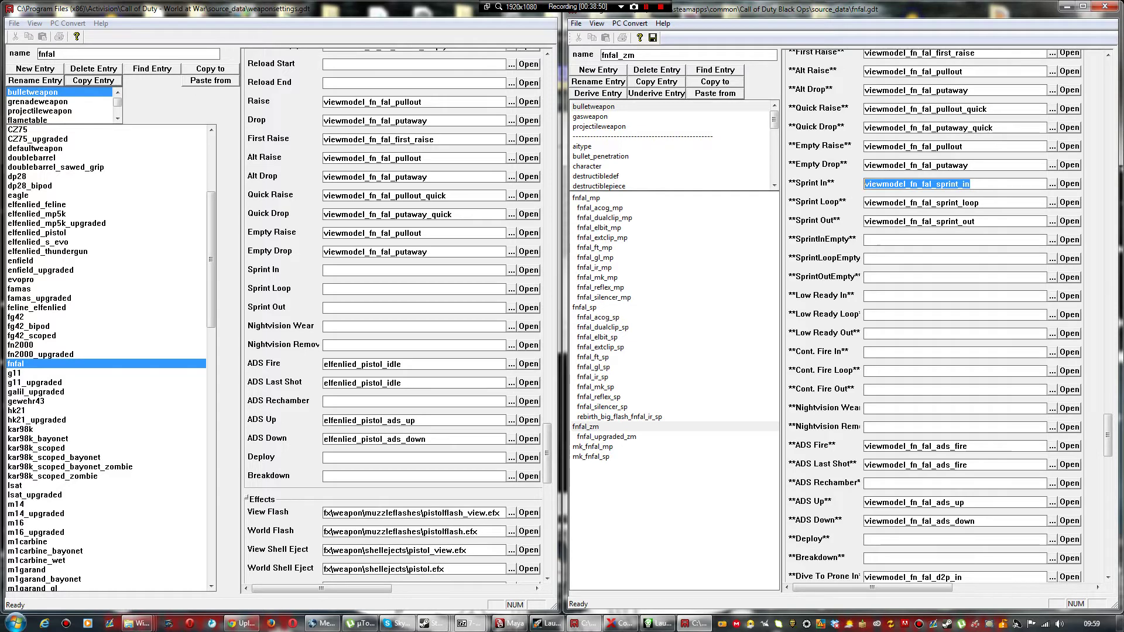
click(386, 271)
key(ctrl+v)
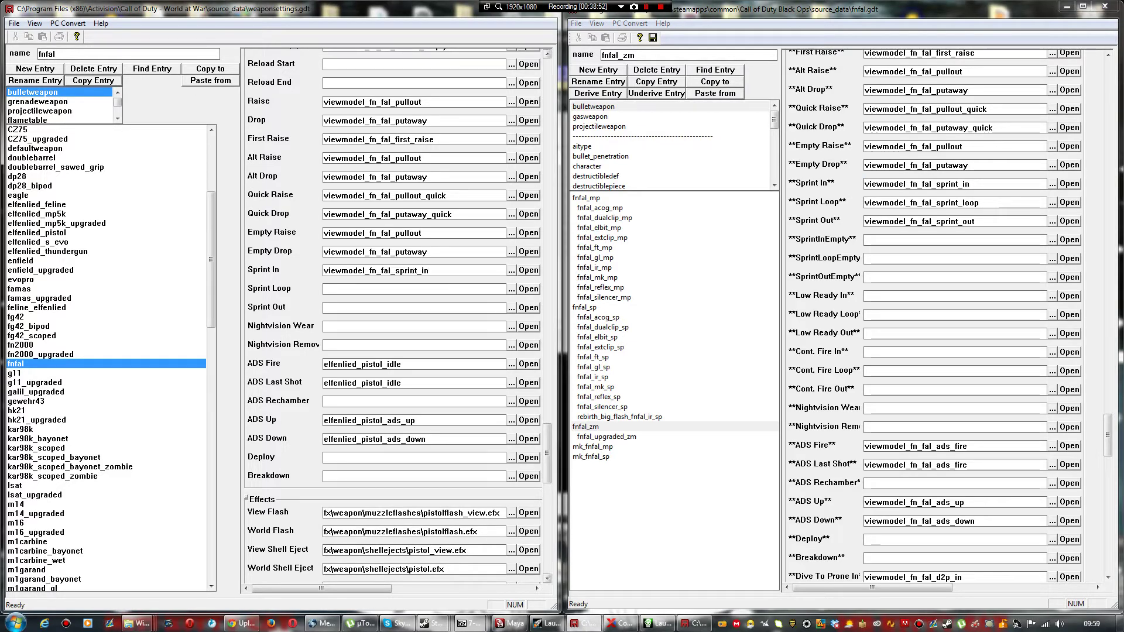
Step: Set the World at War fnfal entry's Sprint Loop animation to viewmodel_fn_fal_sprint_loop, copied from fnfal_zm
key(alt+Tab)
key(Tab)
key(ctrl+c)
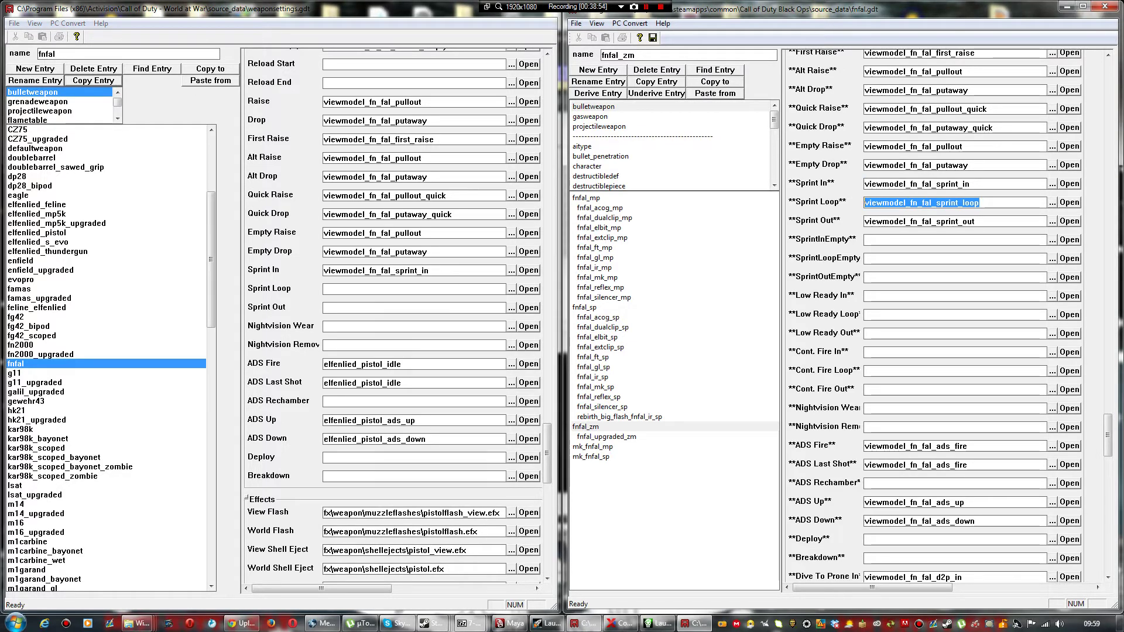
click(387, 290)
key(ctrl+v)
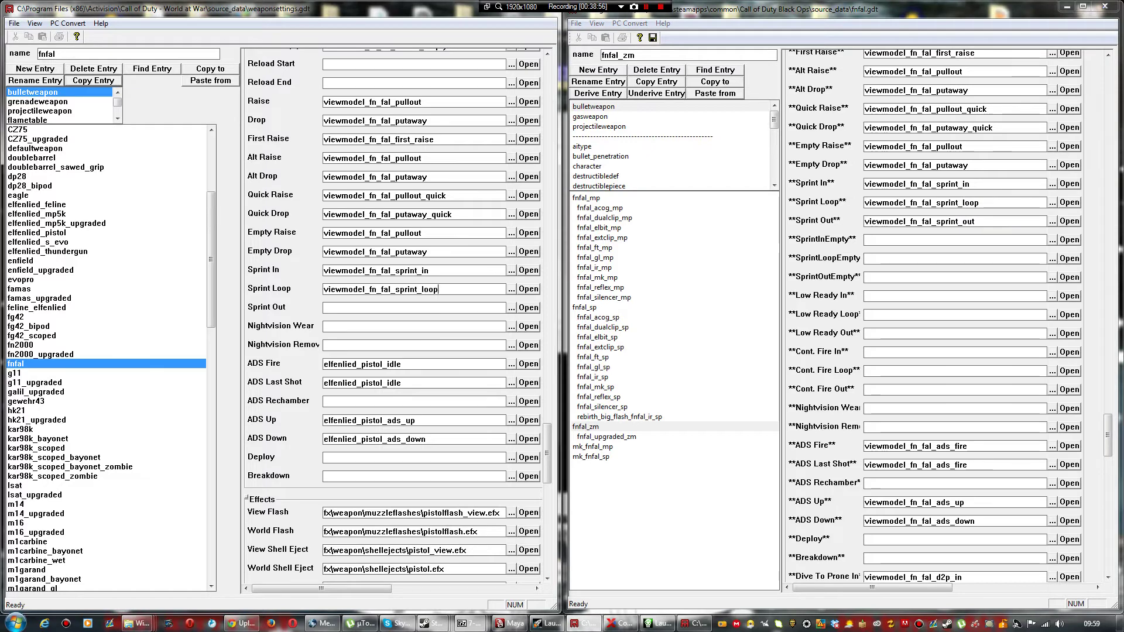
Step: Set the World at War fnfal entry's Sprint Out animation to viewmodel_fn_fal_sprint_out, copied from fnfal_zm
key(alt+Tab)
key(Tab)
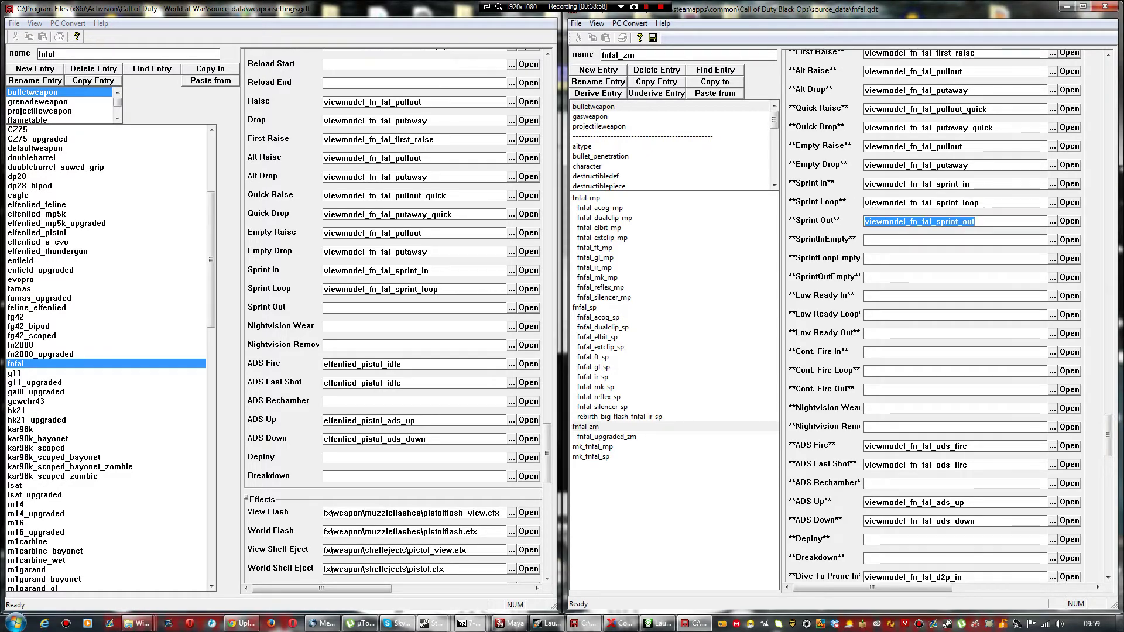
key(ctrl+c)
key(alt+Tab)
key(Tab)
key(ctrl+v)
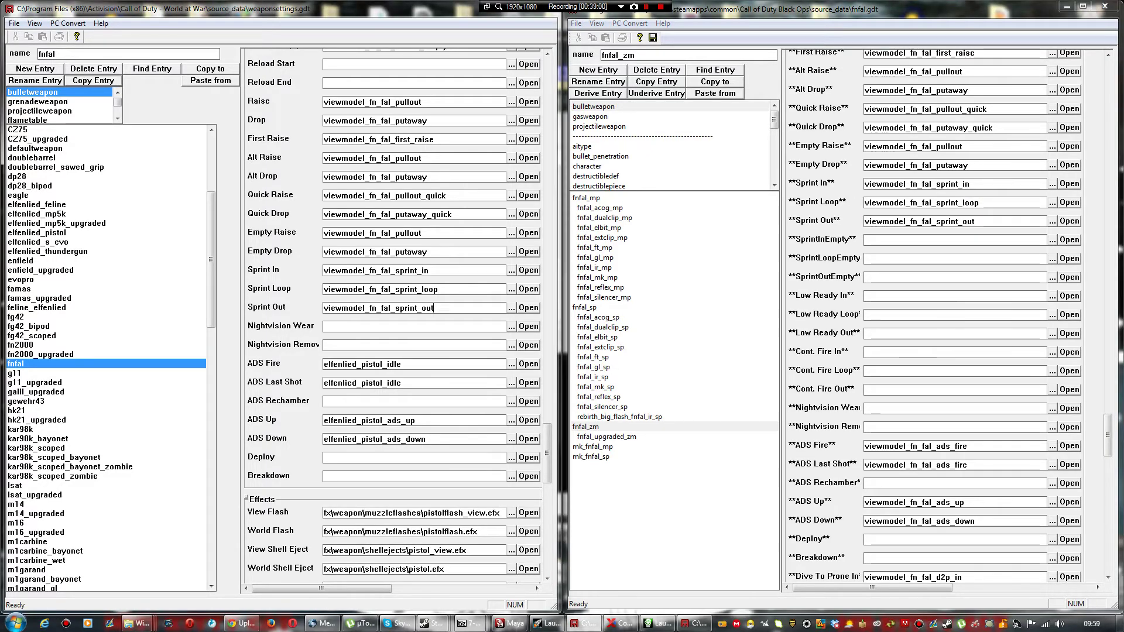
Step: Set the World at War fnfal entry's ADS Fire and ADS Last Shot animations to viewmodel_fn_fal_ads_fire, copied from fnfal_zm
double_click(915, 447)
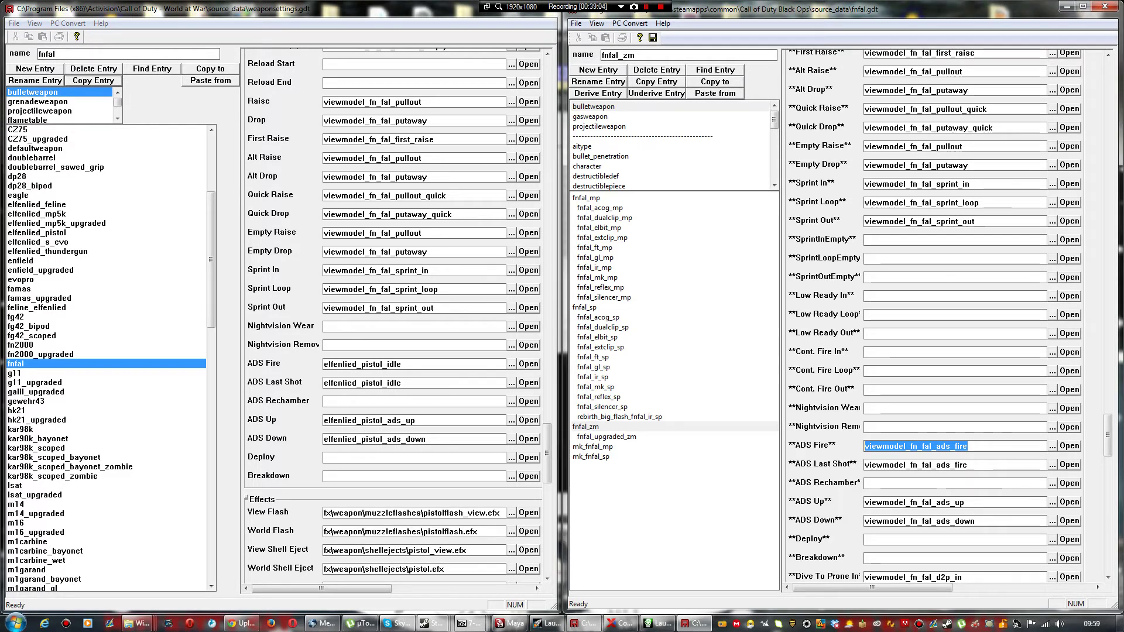
double_click(362, 364)
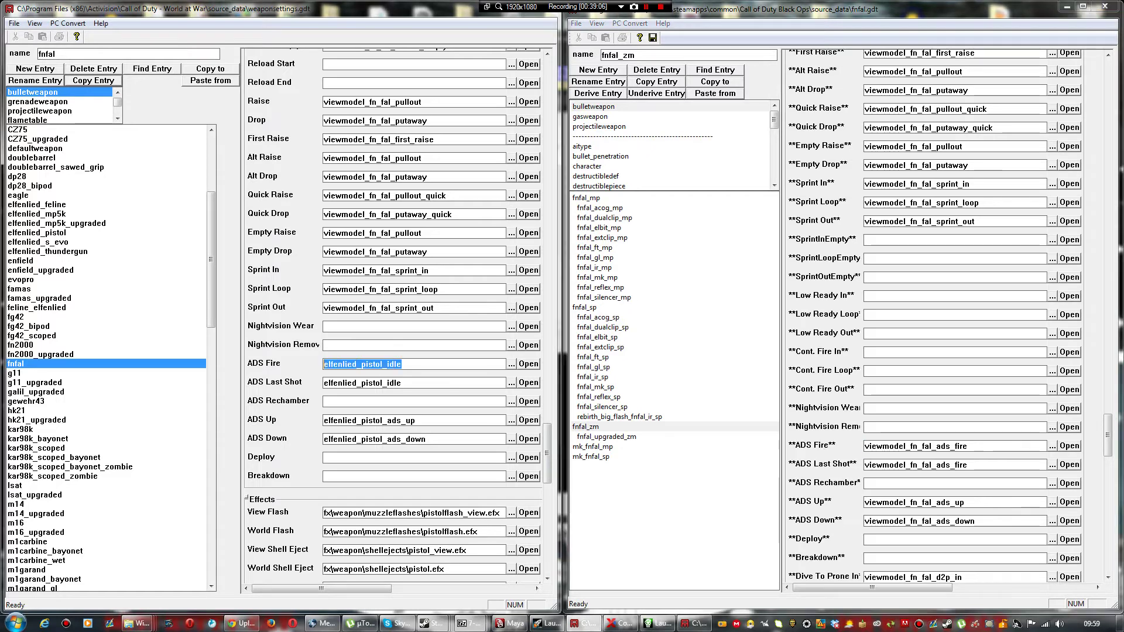
key(ctrl+v)
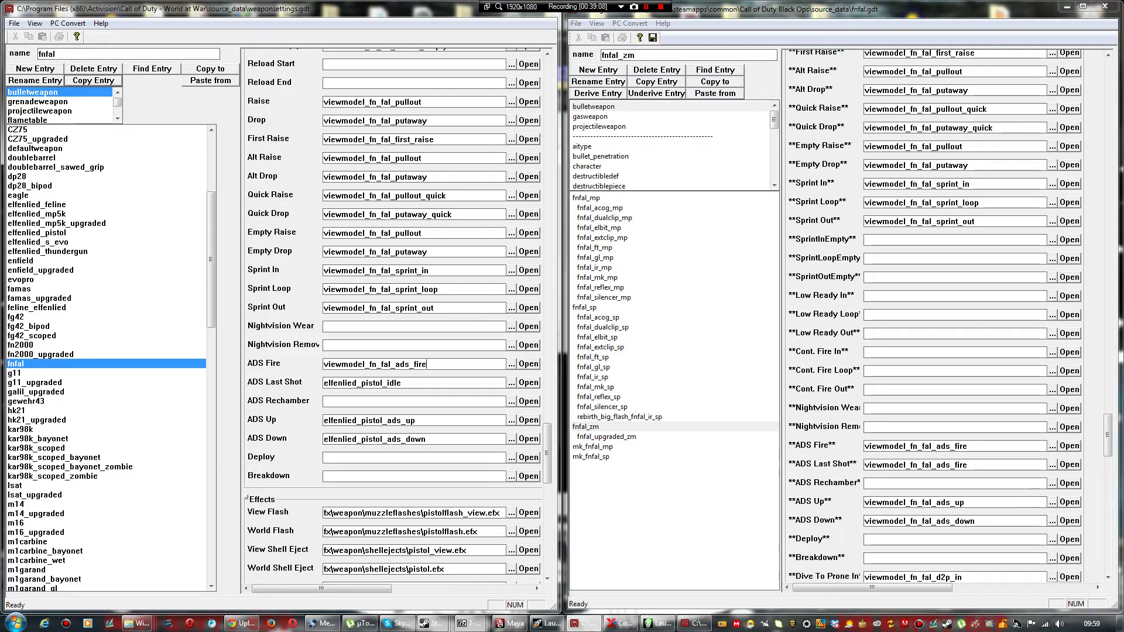
double_click(361, 383)
key(ctrl+v)
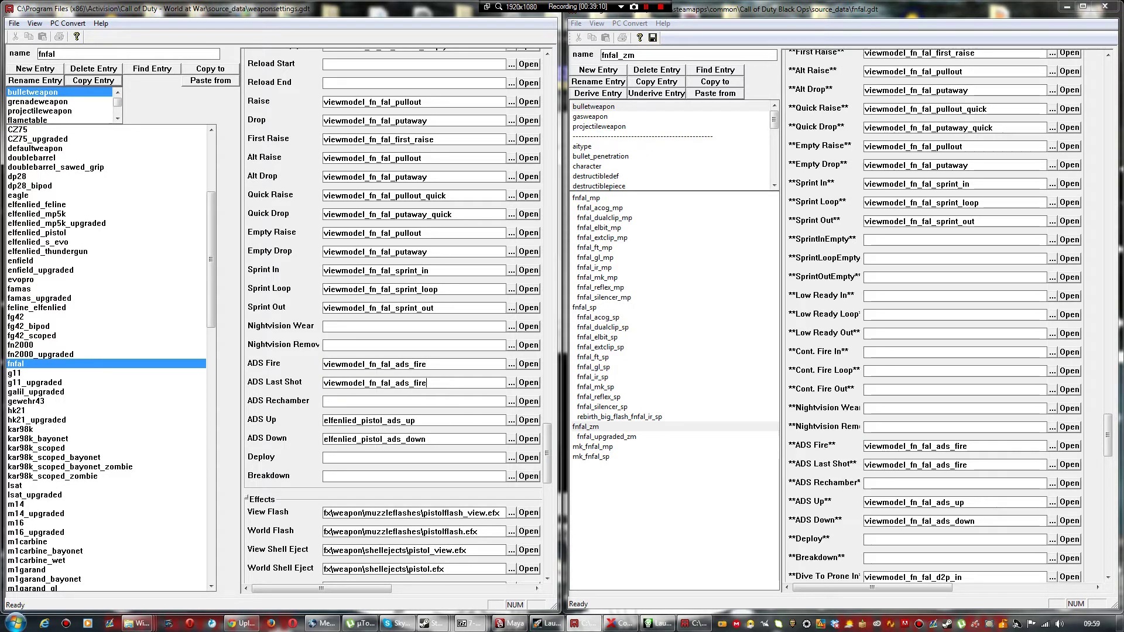
Step: Set the World at War fnfal entry's ADS Up to viewmodel_fn_fal_ads_up and ADS Down to viewmodel_fn_fal_ads_down
double_click(915, 503)
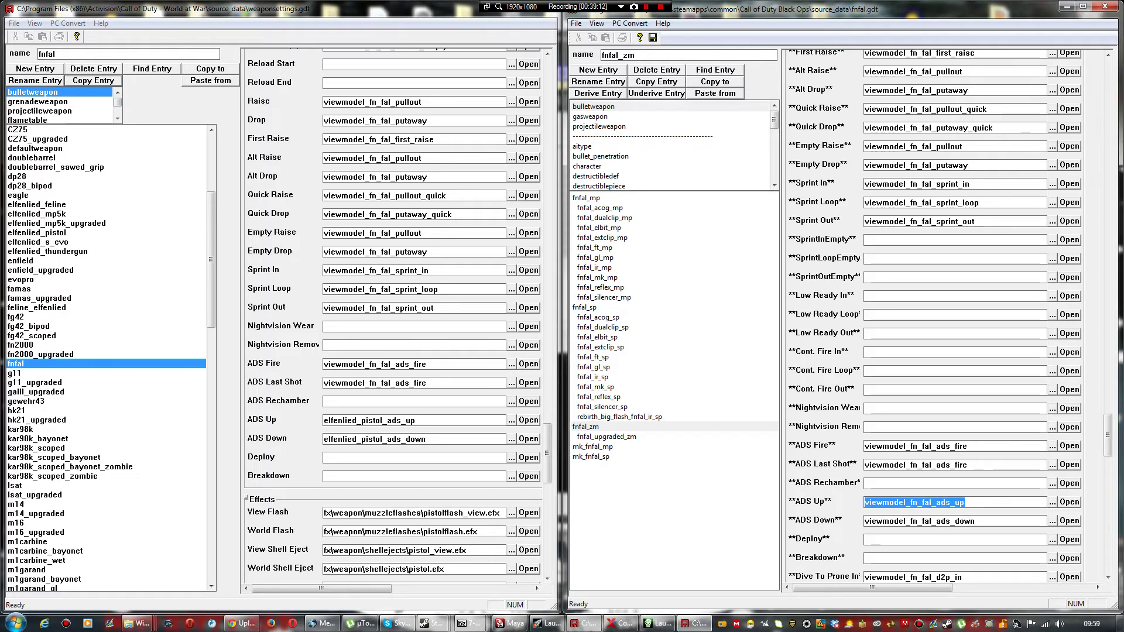
double_click(410, 421)
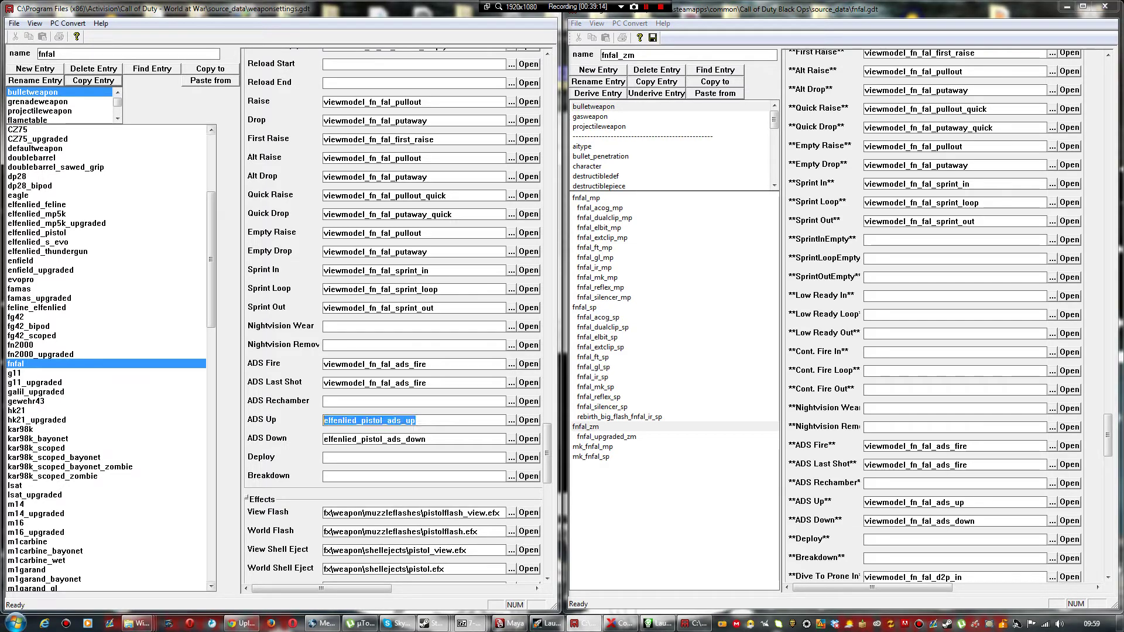
key(ctrl+v)
double_click(410, 439)
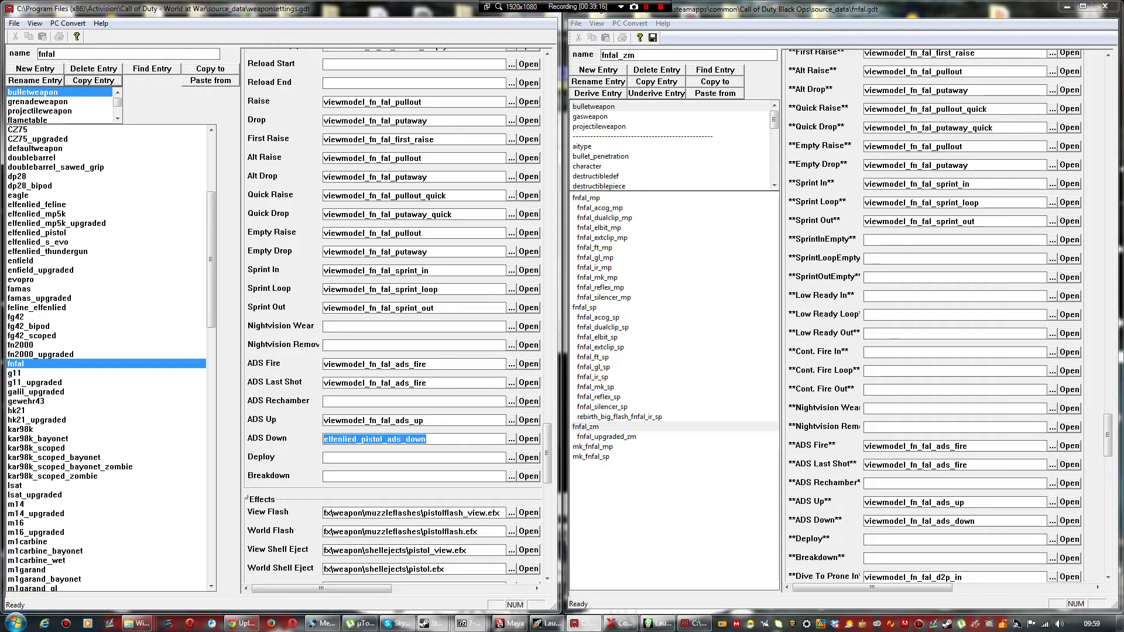
key(ctrl+v)
text(down)
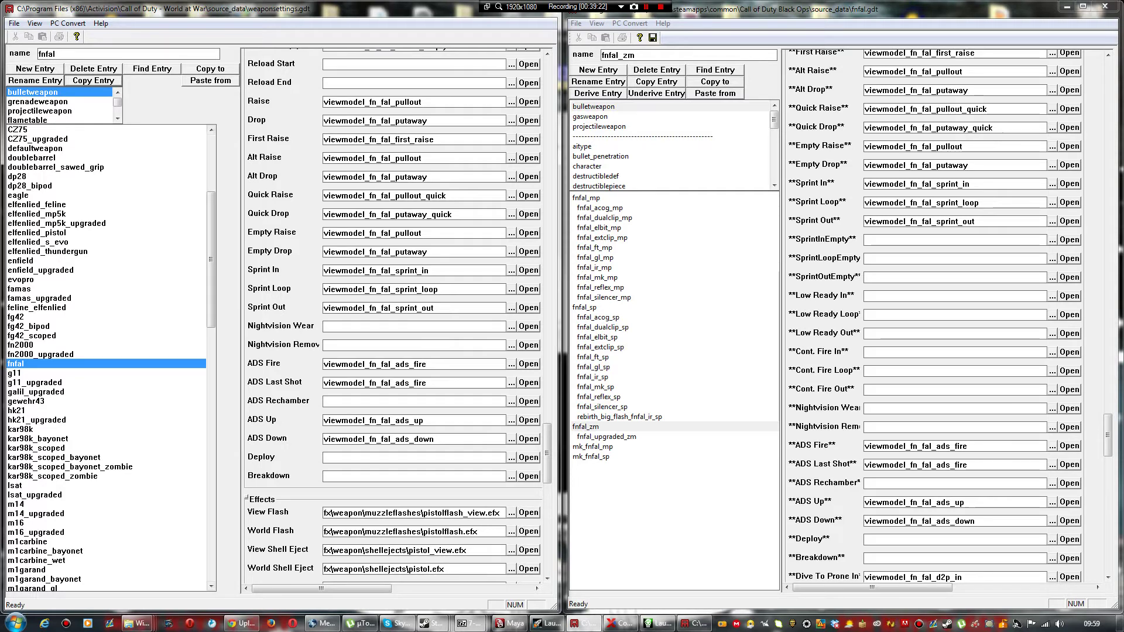
Step: Search the Black Ops xanim folder in Windows Explorer for viewmodel_fn_fal_first_raise, using the First Raise name, and copy that file
double_click(378, 140)
key(ctrl+c)
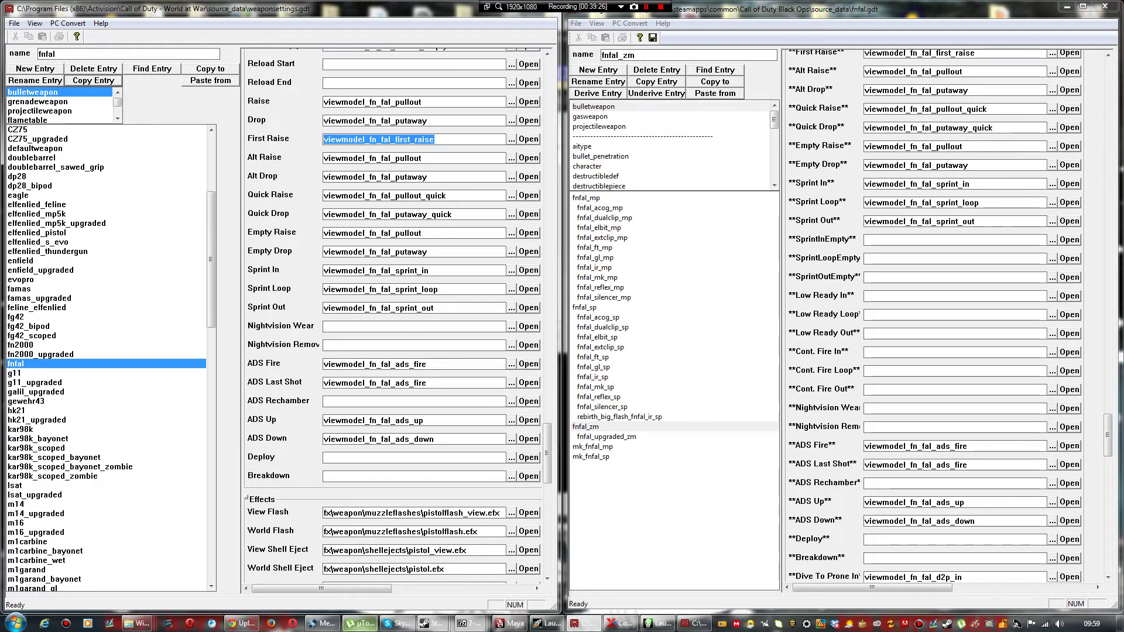
click(136, 623)
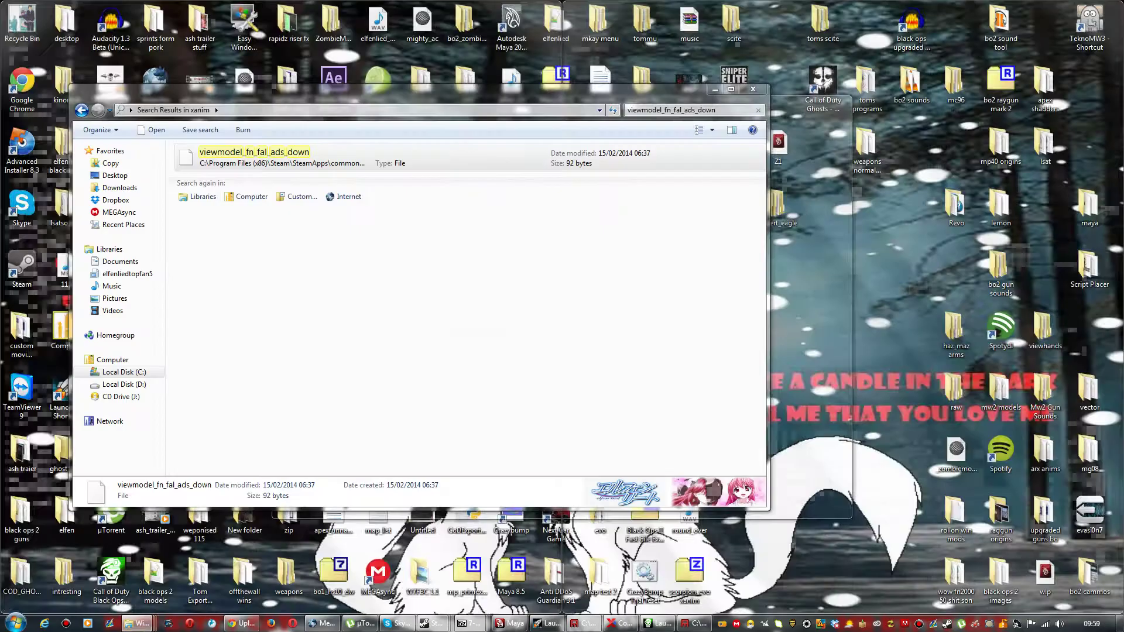
click(330, 565)
click(691, 110)
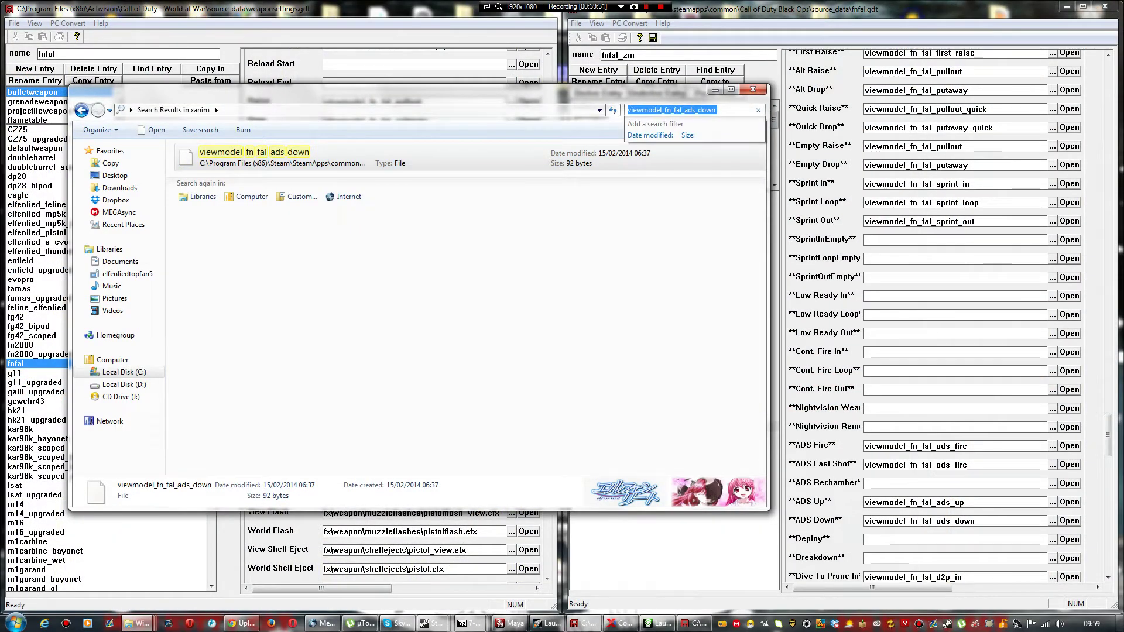
key(ctrl+v)
right_click(291, 157)
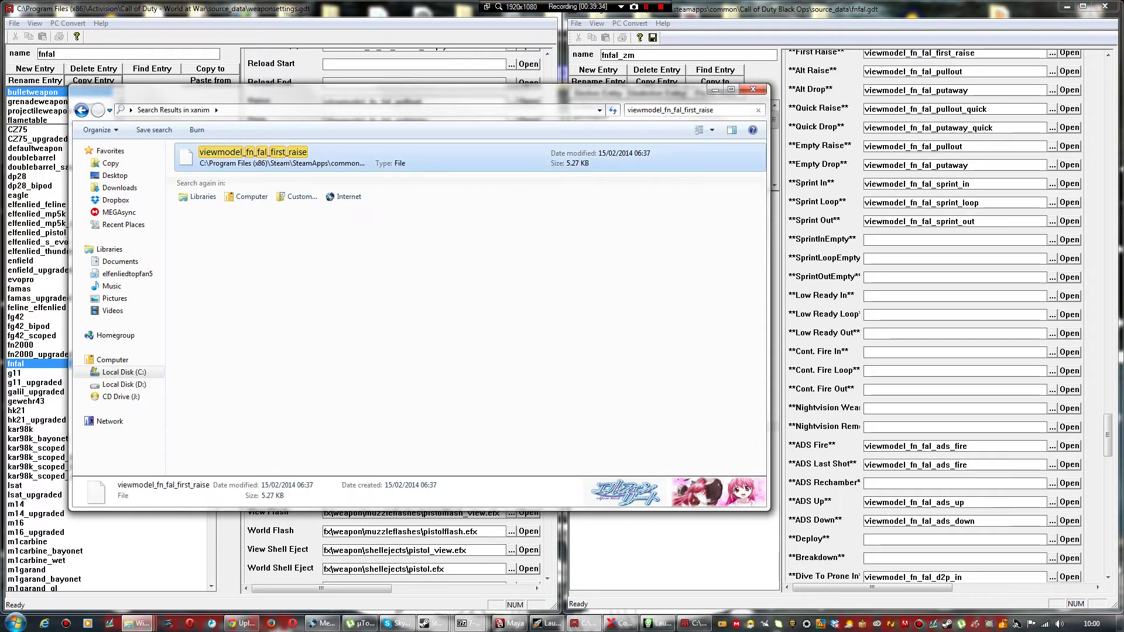
click(319, 367)
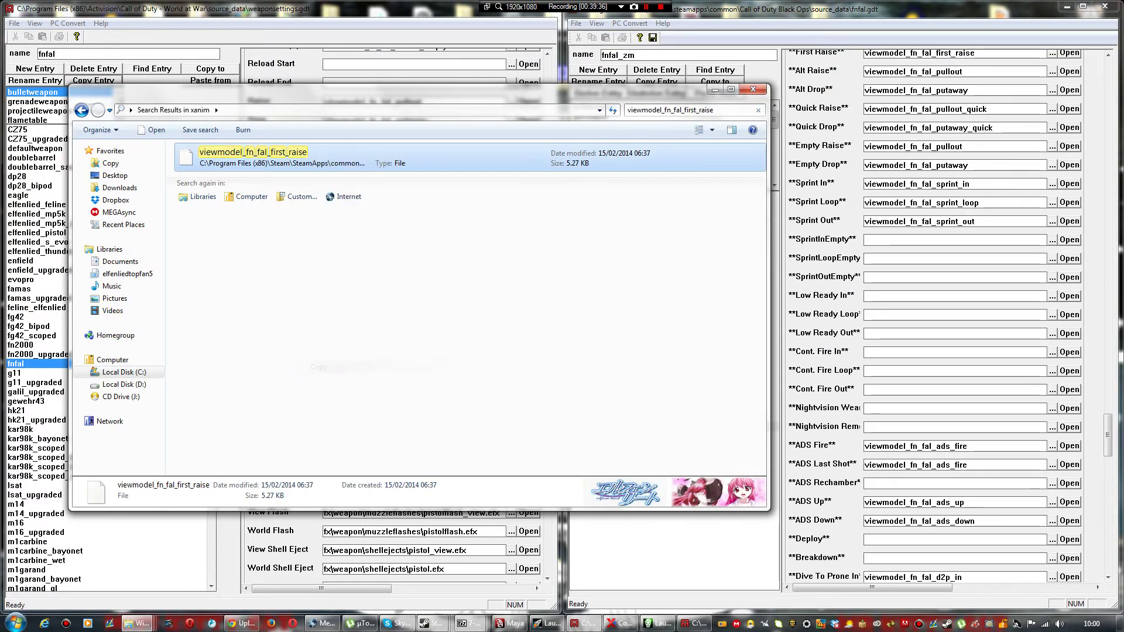
Step: Paste the copied viewmodel_fn_fal_first_raise file into the fnfal_anims folder
mouse_move(137, 624)
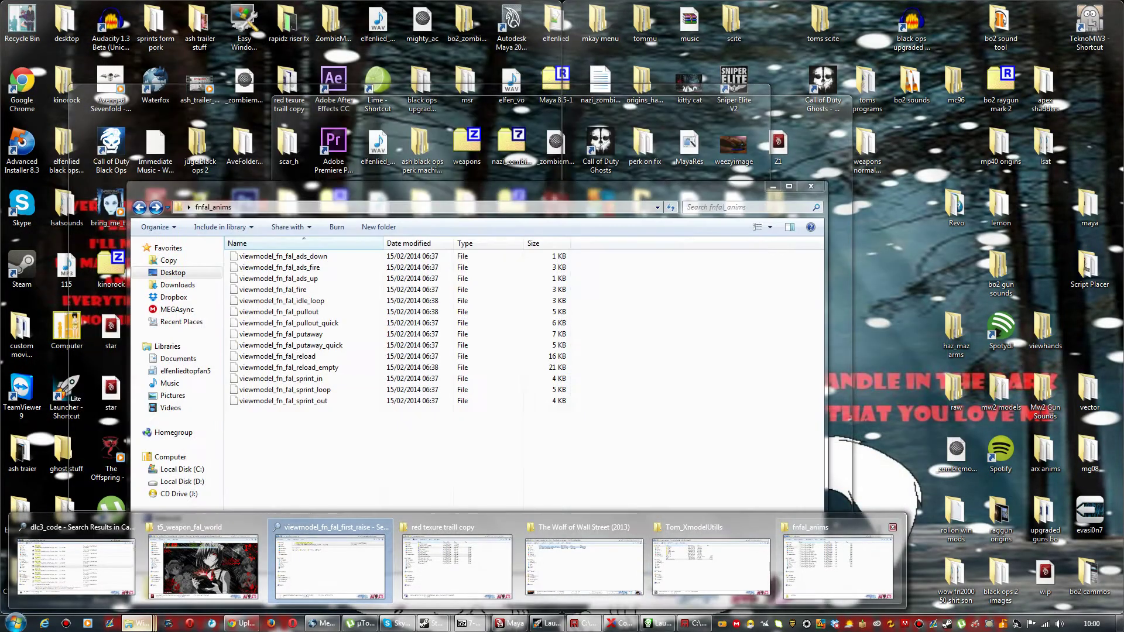
click(837, 566)
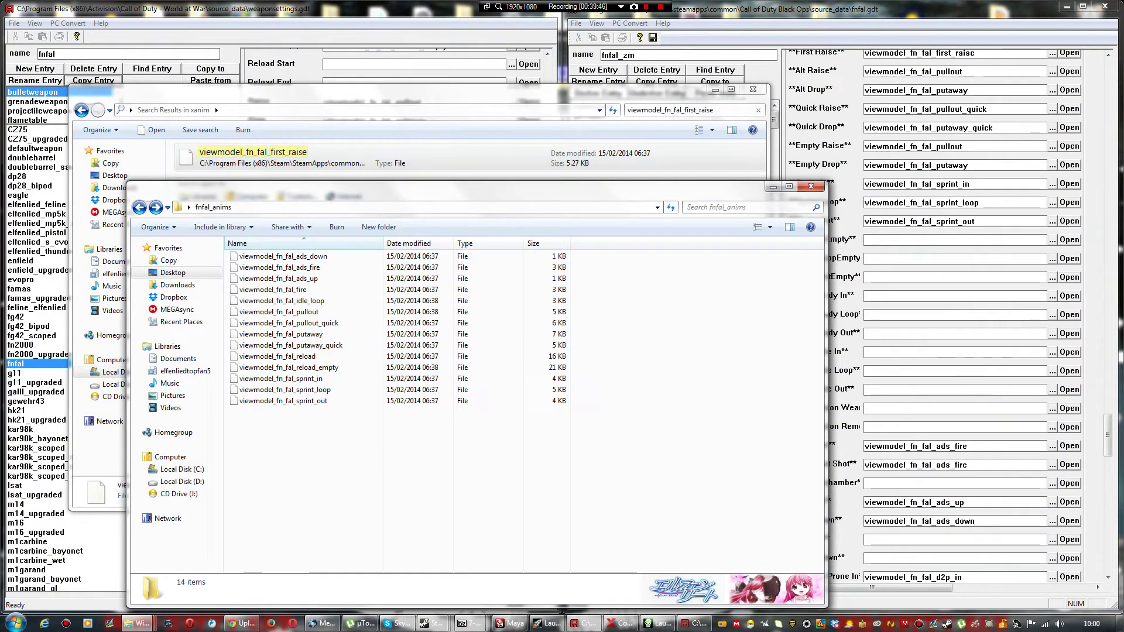
right_click(417, 444)
click(444, 339)
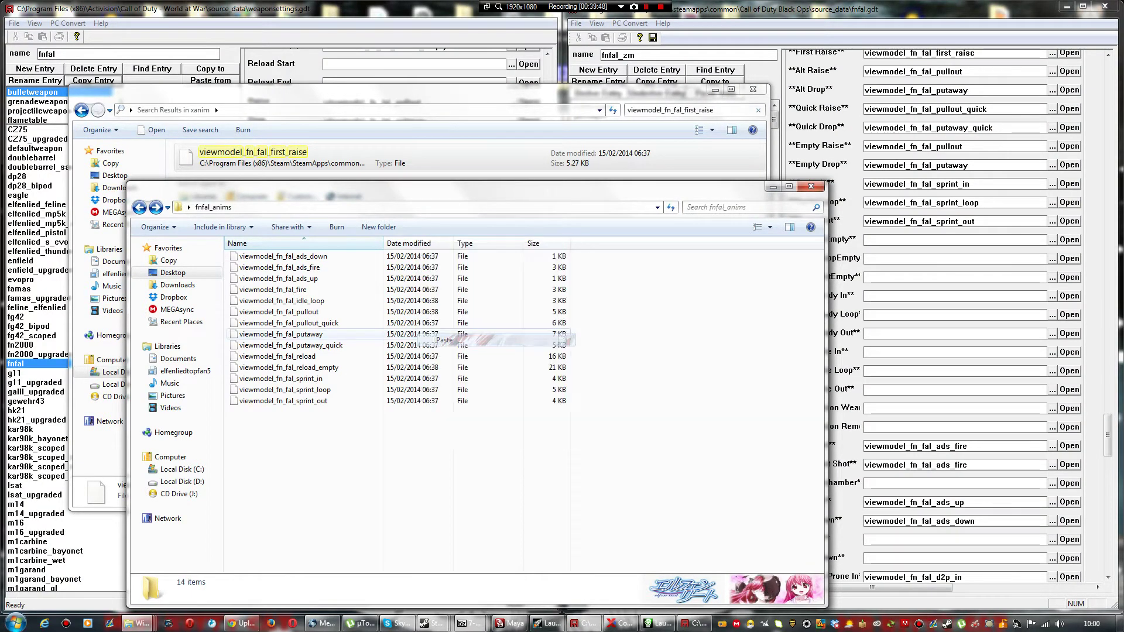
click(460, 463)
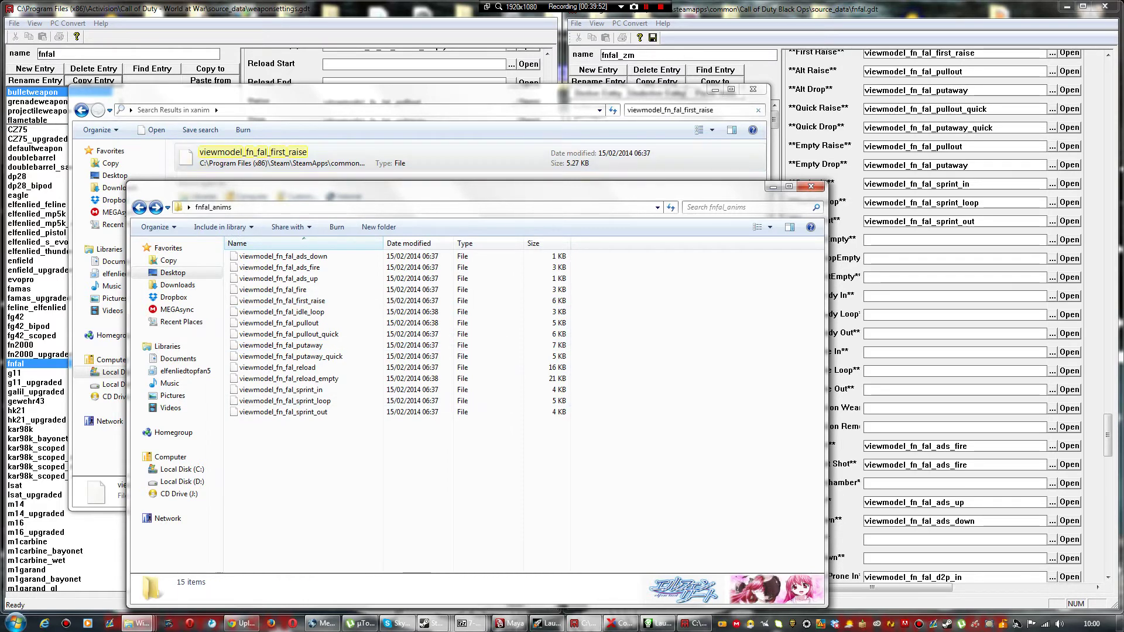
Step: Search the computer for HxD, open its program folder and place that window beside the fnfal_anims window
click(15, 622)
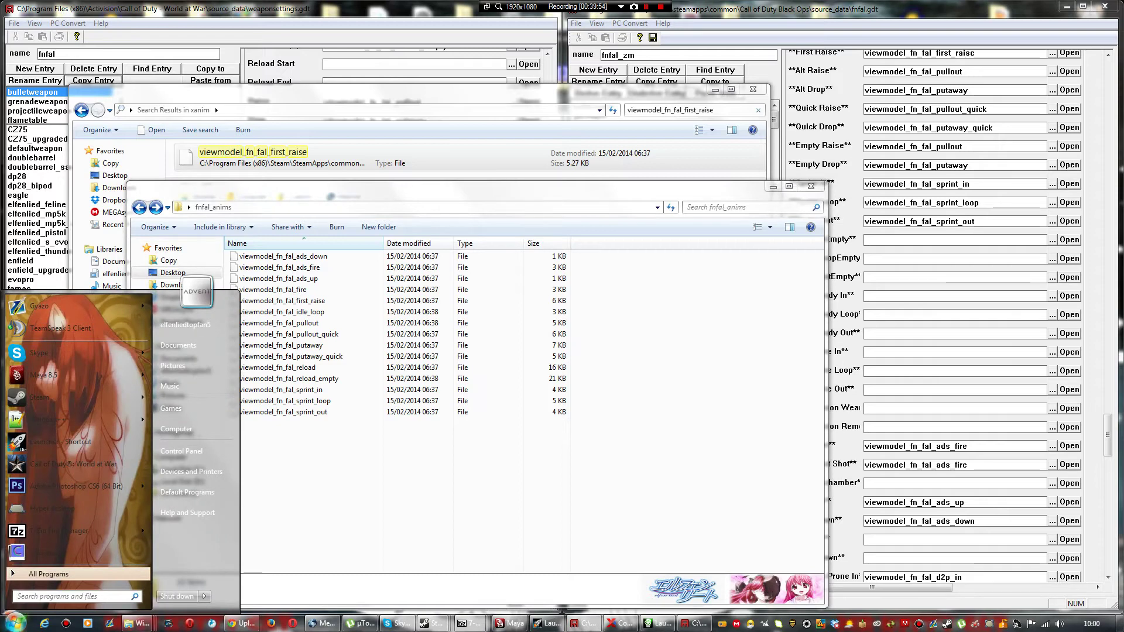
text(hd)
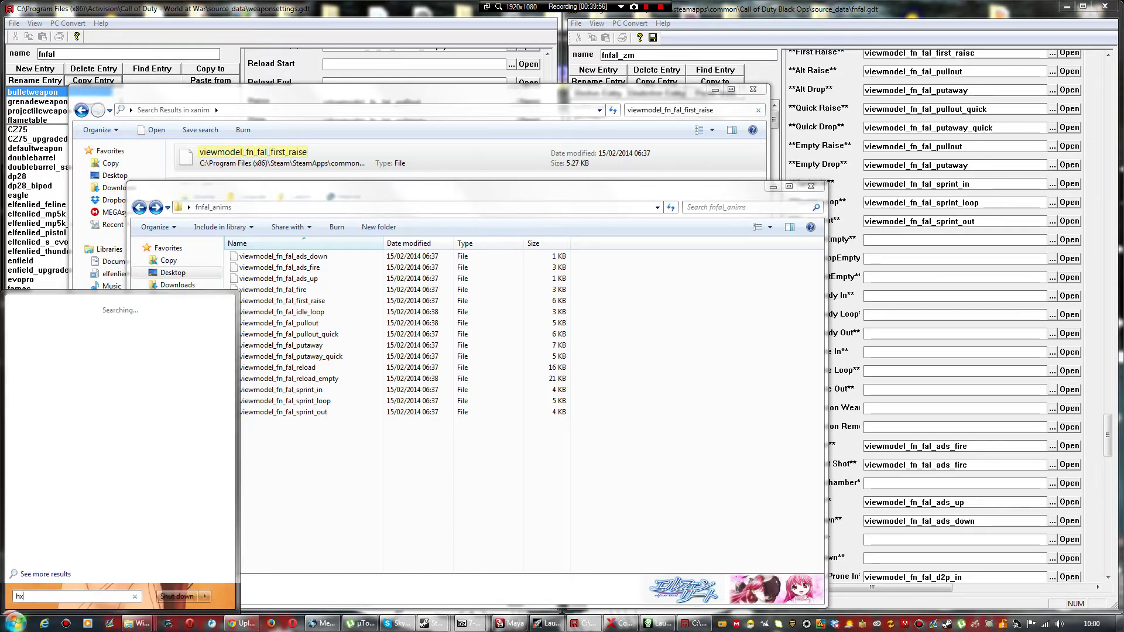
text(df)
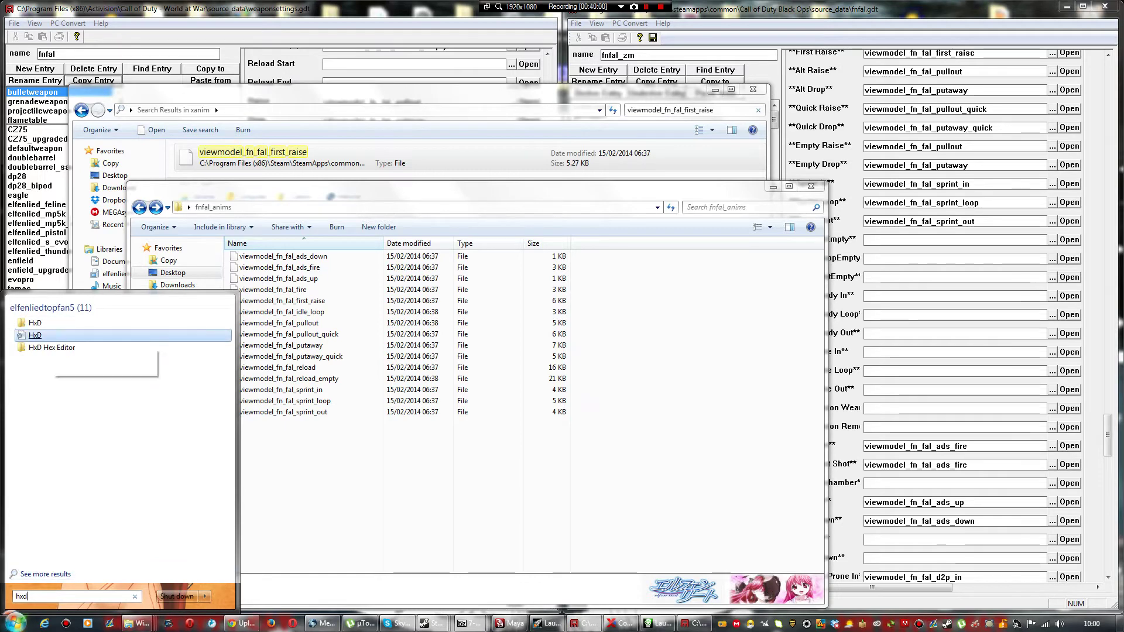
click(50, 324)
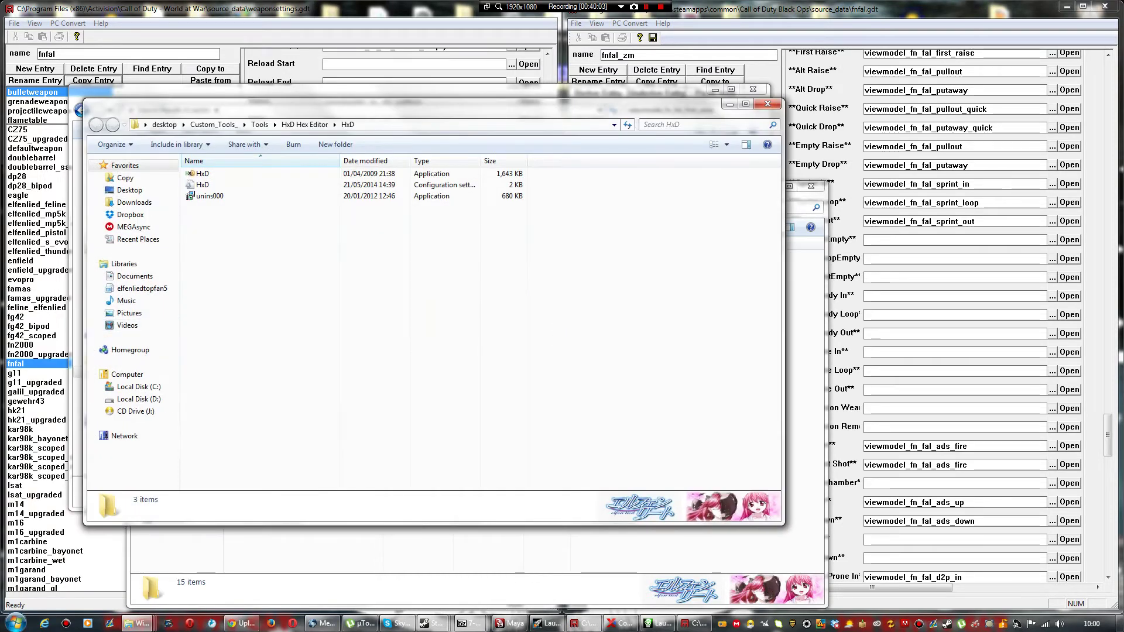
drag(375, 105, 889, 147)
Step: Open all animation files from the fnfal_anims folder in the HxD hex editor
drag(398, 457, 297, 250)
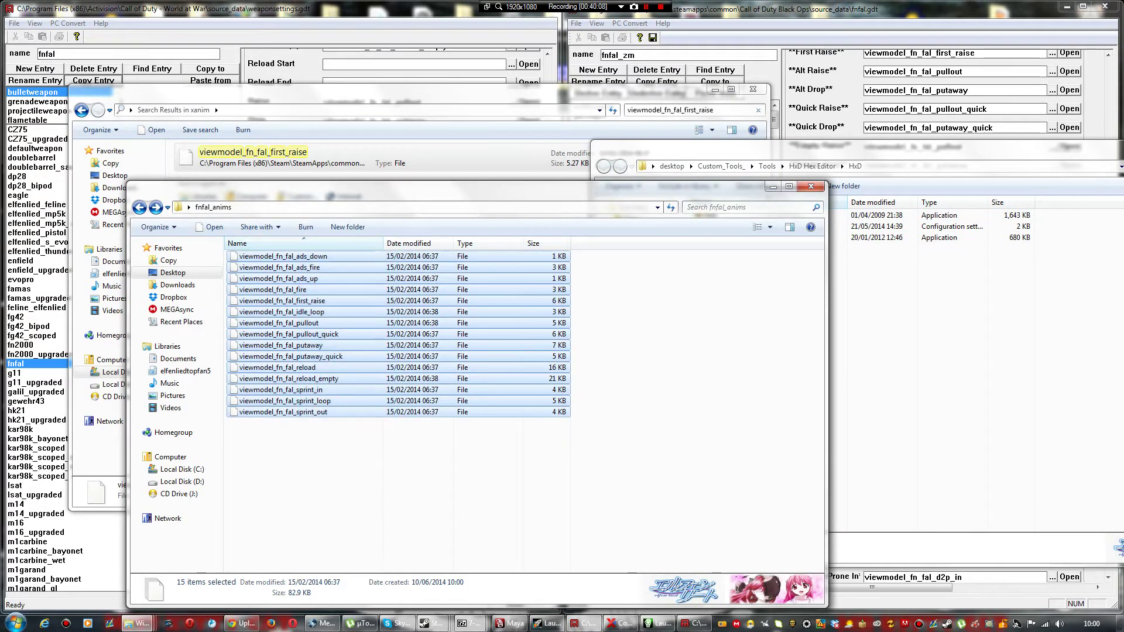
drag(339, 190, 355, 256)
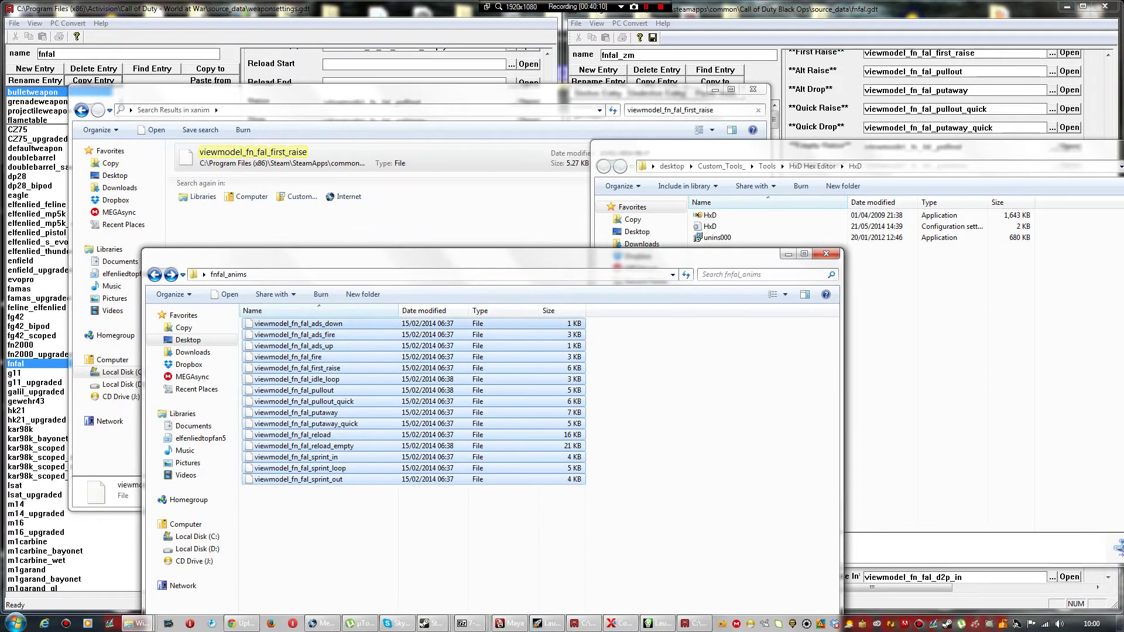
drag(327, 324, 713, 216)
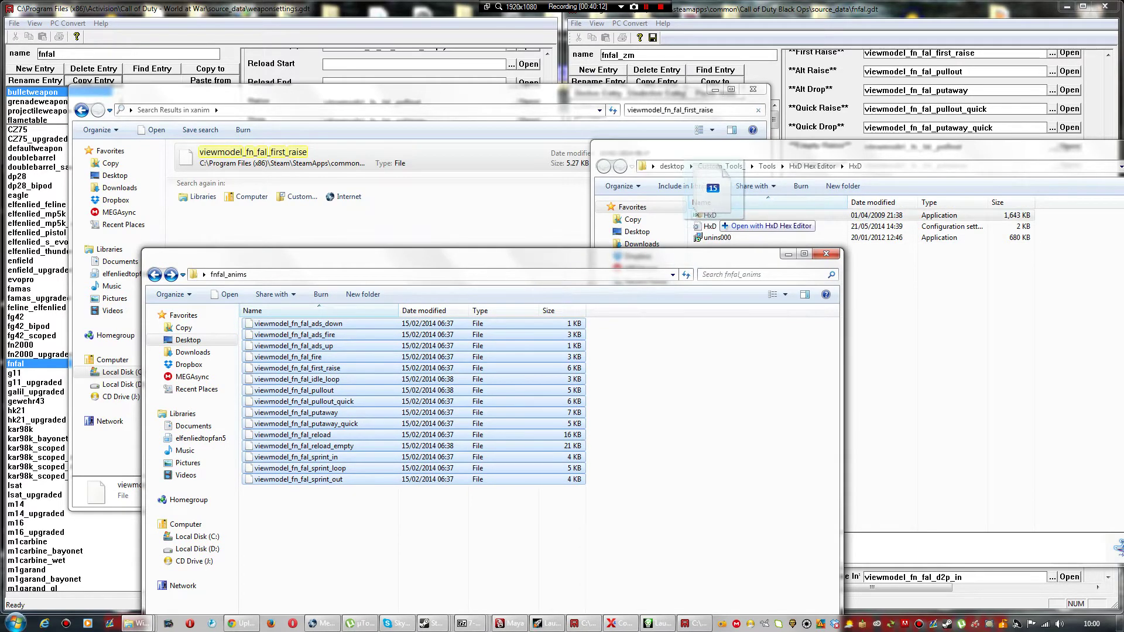
click(595, 324)
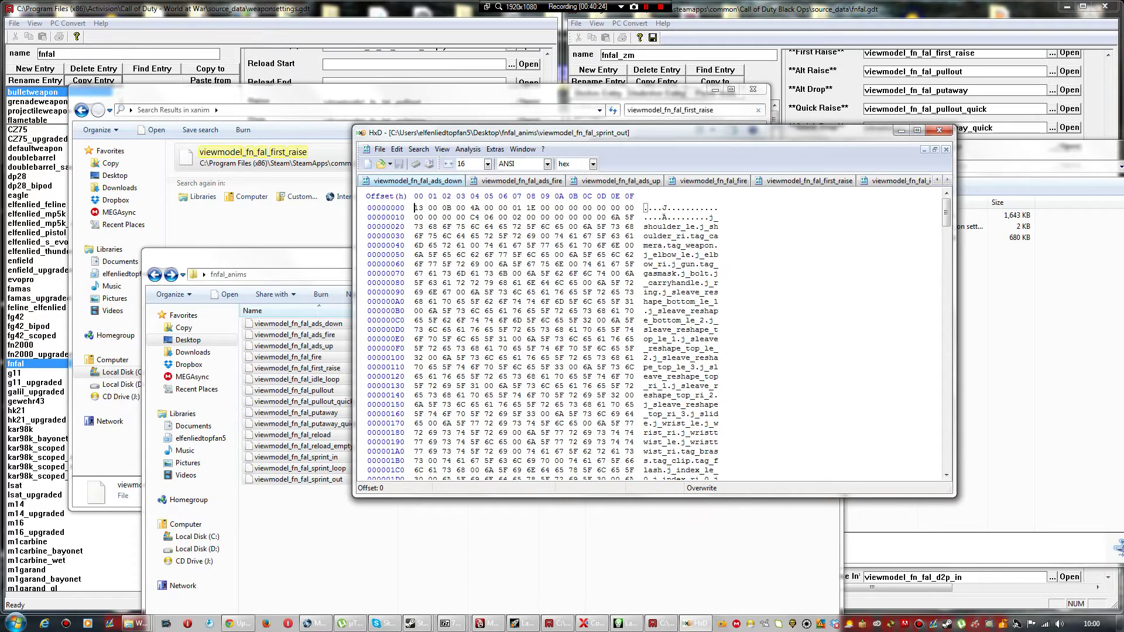
Step: Change the first byte of viewmodel_fn_fal_ads_down to 11, then save and close the file
key(ctrl+Tab)
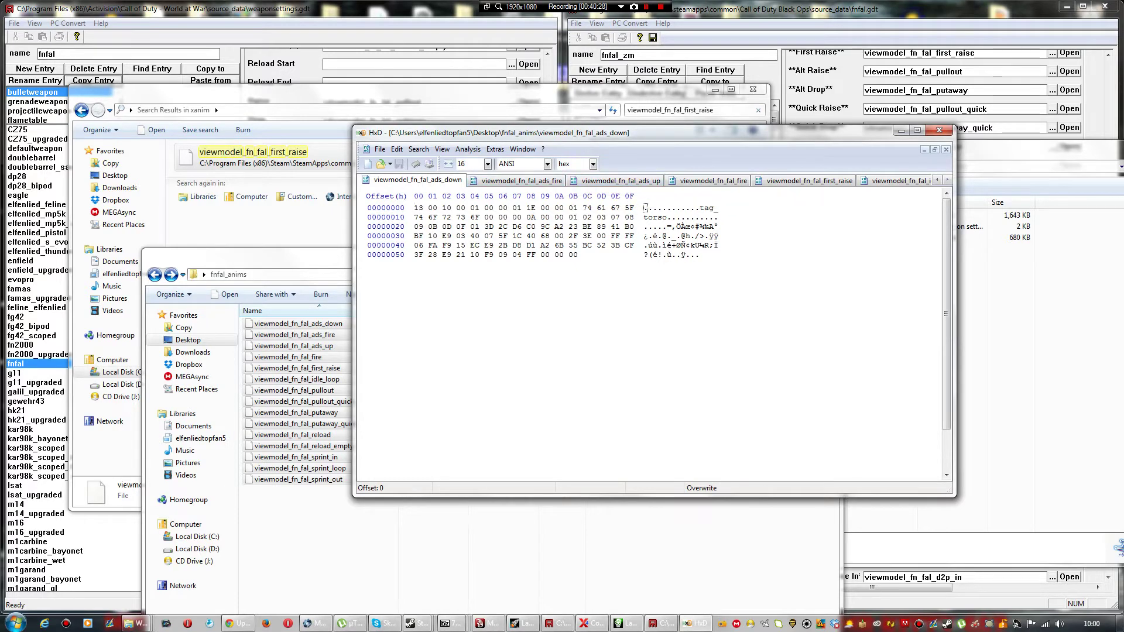
key(shift+Right)
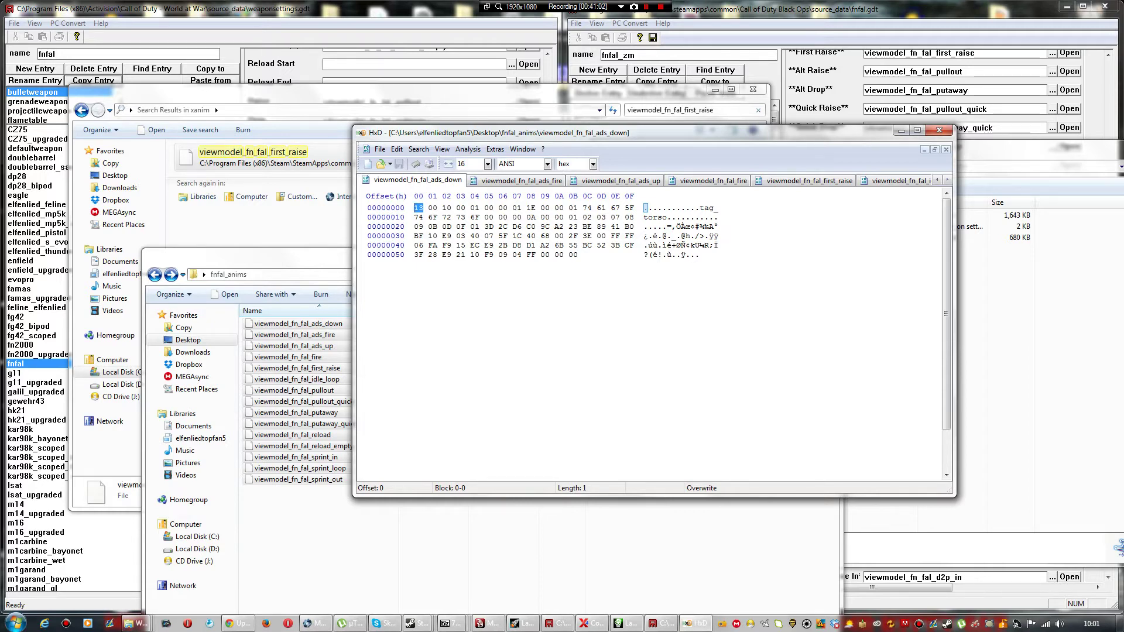
text(11)
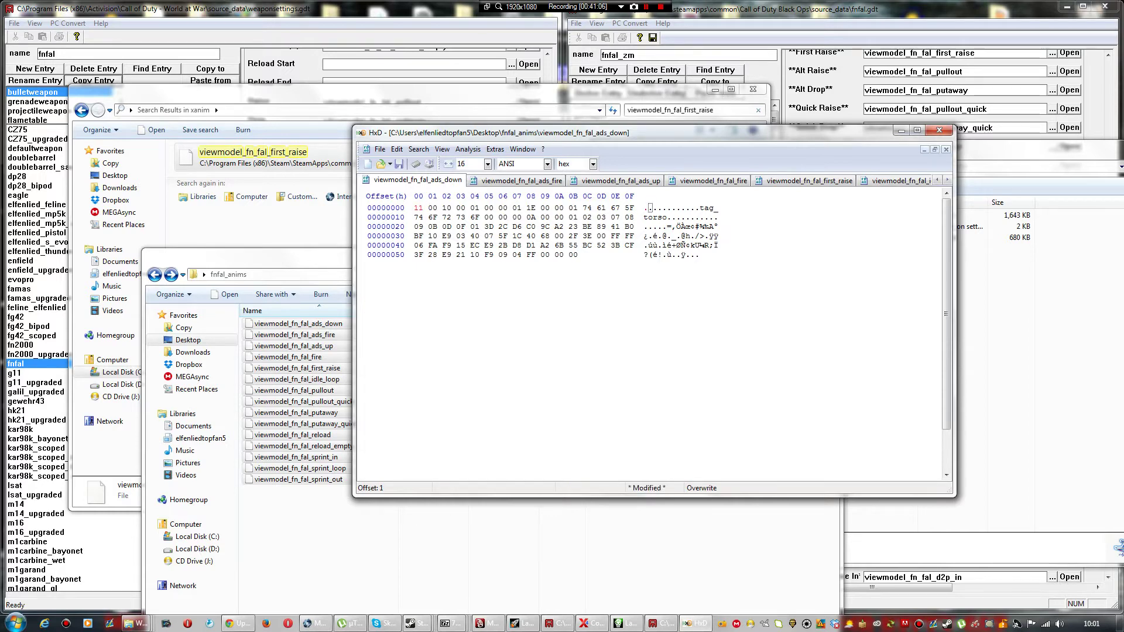
click(398, 164)
right_click(407, 181)
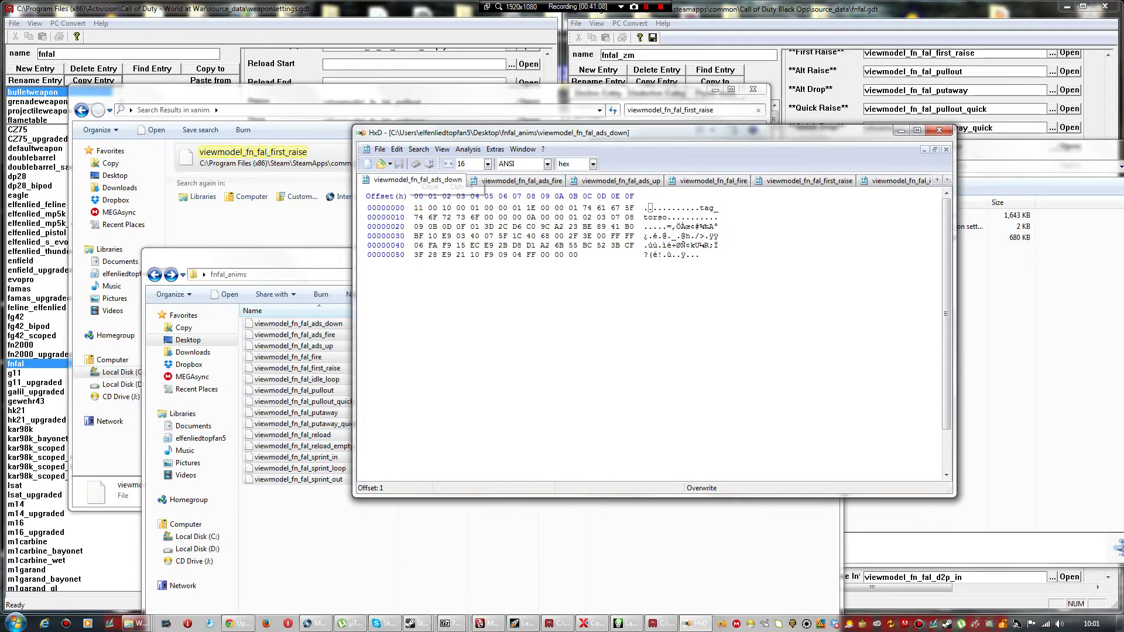
click(431, 187)
Step: Select the first byte at offset 0 of viewmodel_fn_fal_ads_fire
drag(415, 208, 422, 208)
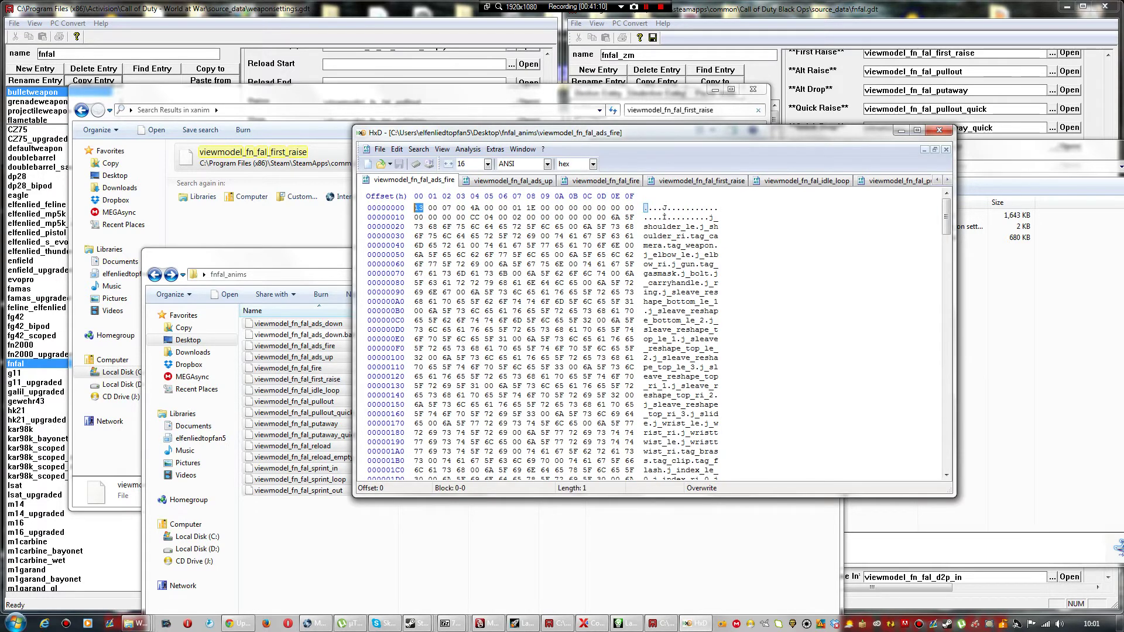
Step: Set the first byte of viewmodel_fn_fal_ads_fire and viewmodel_fn_fal_ads_up to 11, saving and closing each file
text(11)
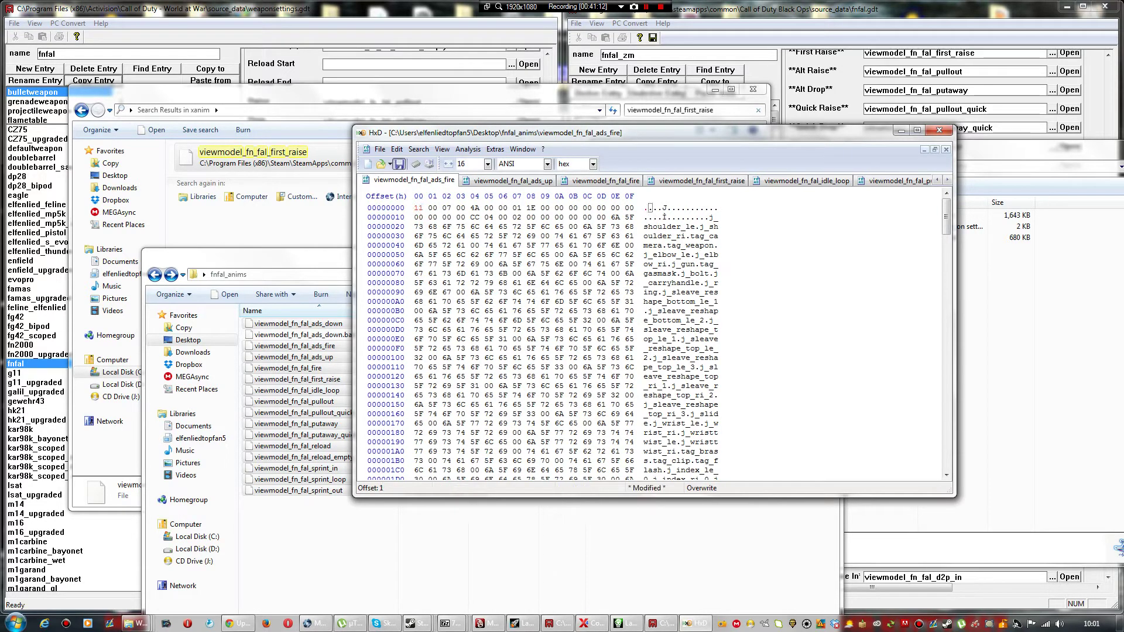
click(399, 164)
right_click(404, 177)
click(428, 182)
text(11)
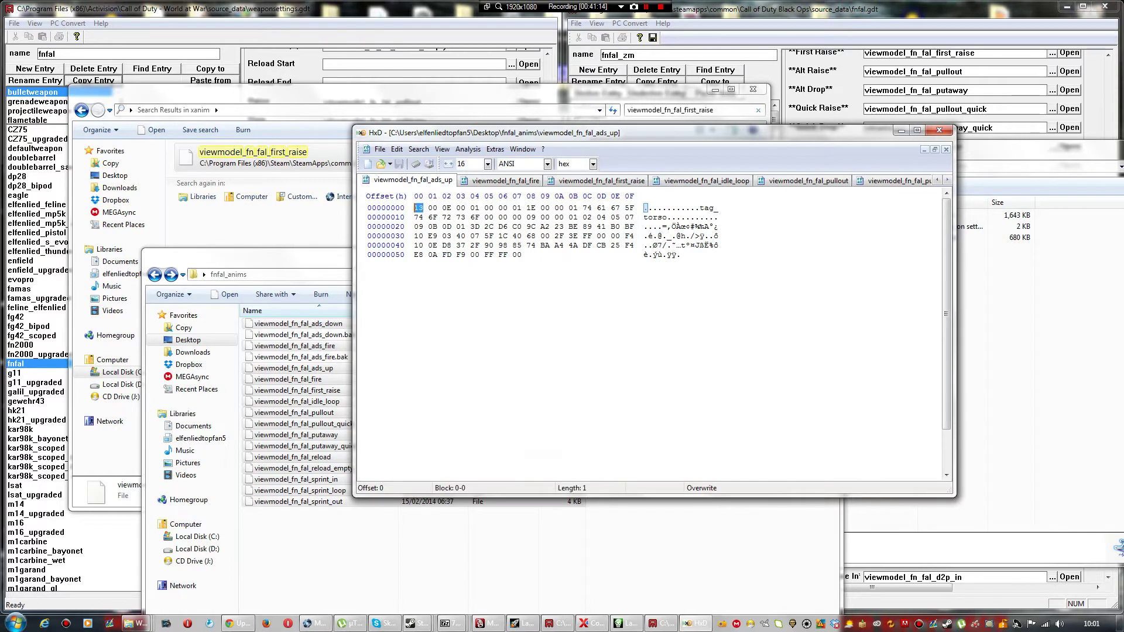
click(399, 164)
right_click(405, 179)
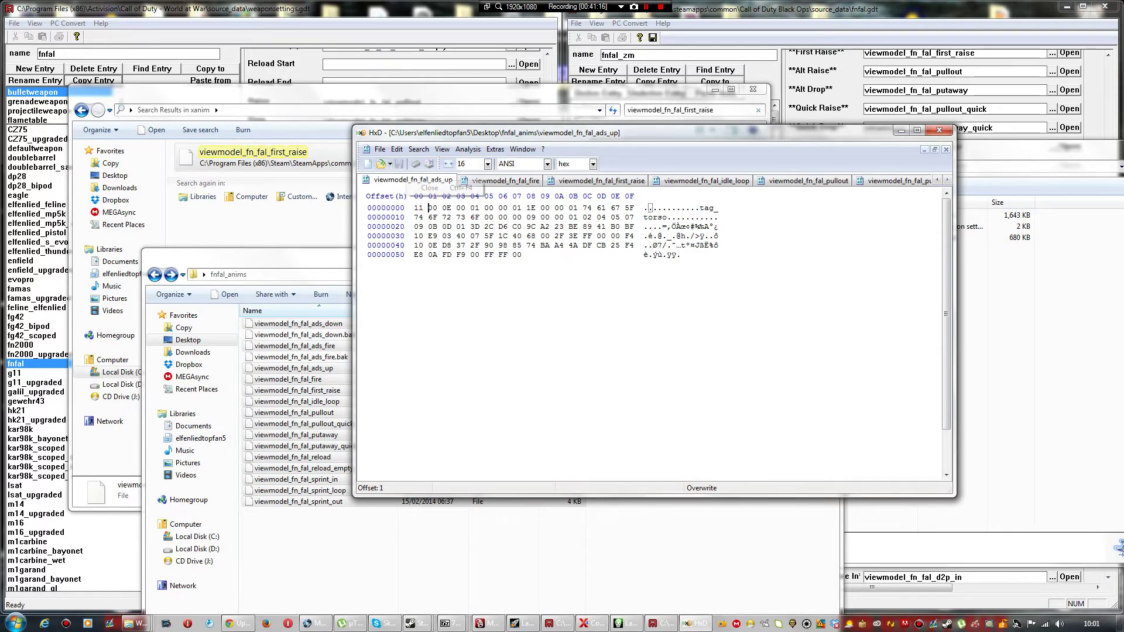
click(429, 185)
Step: Change the first byte of viewmodel_fn_fal_fire to 11, then save and close the file
double_click(418, 208)
text(11)
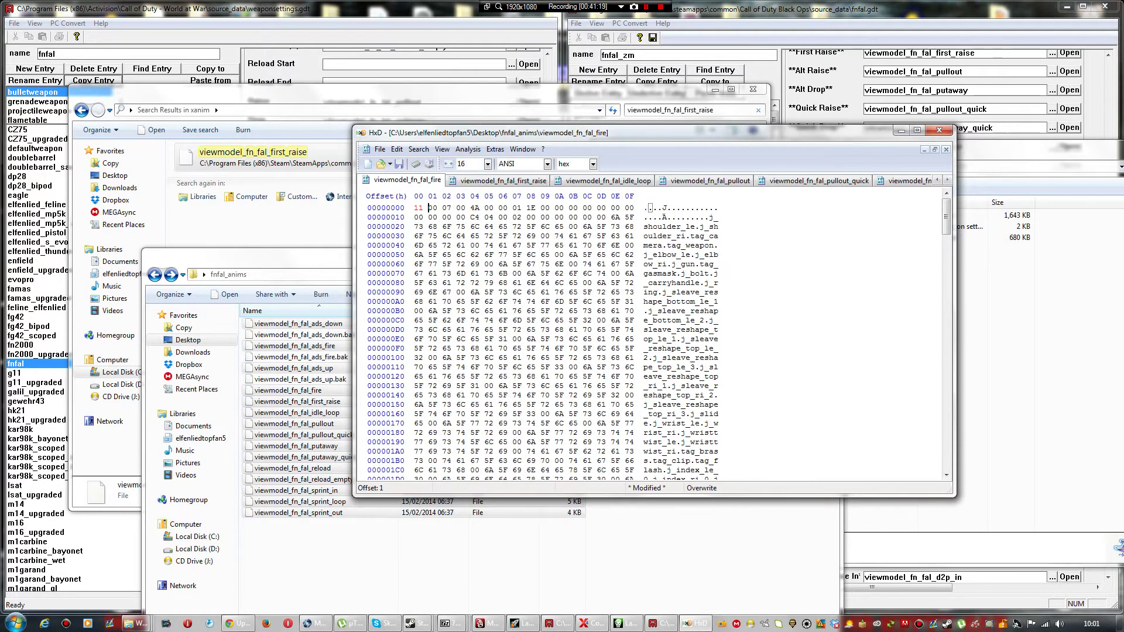
click(399, 164)
right_click(406, 179)
click(428, 185)
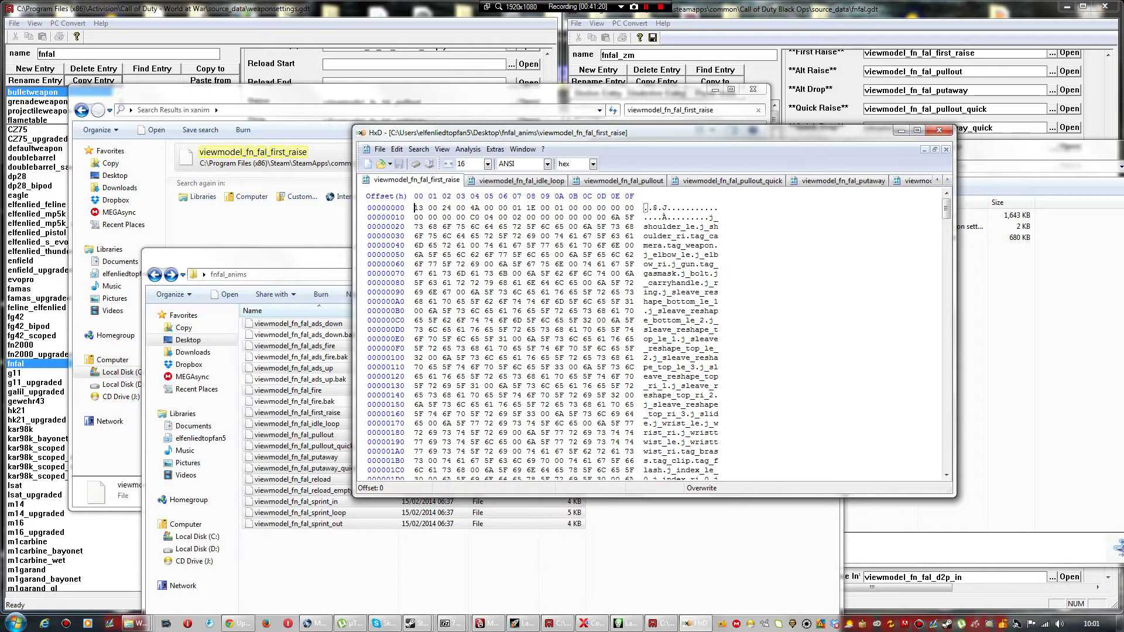
Step: Change the first byte of viewmodel_fn_fal_first_raise to 11, then save and close the file
double_click(418, 208)
text(11)
click(399, 164)
right_click(406, 179)
click(429, 185)
Step: Change the first byte of viewmodel_fn_fal_idle_loop to 11, then save and close the file
double_click(419, 208)
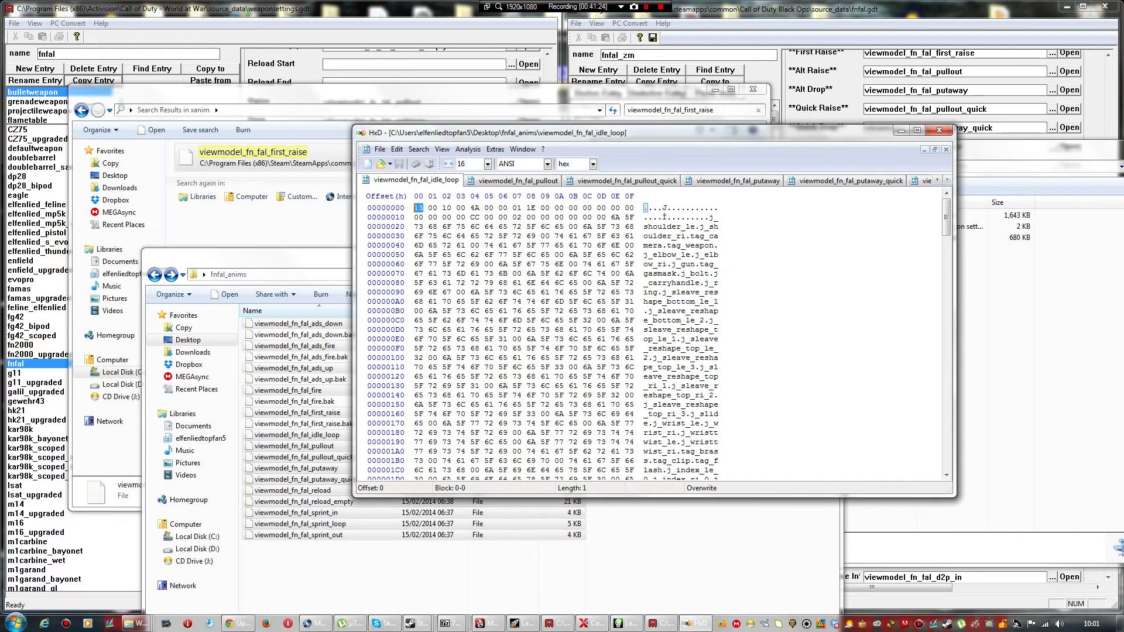
text(11)
click(399, 164)
right_click(406, 179)
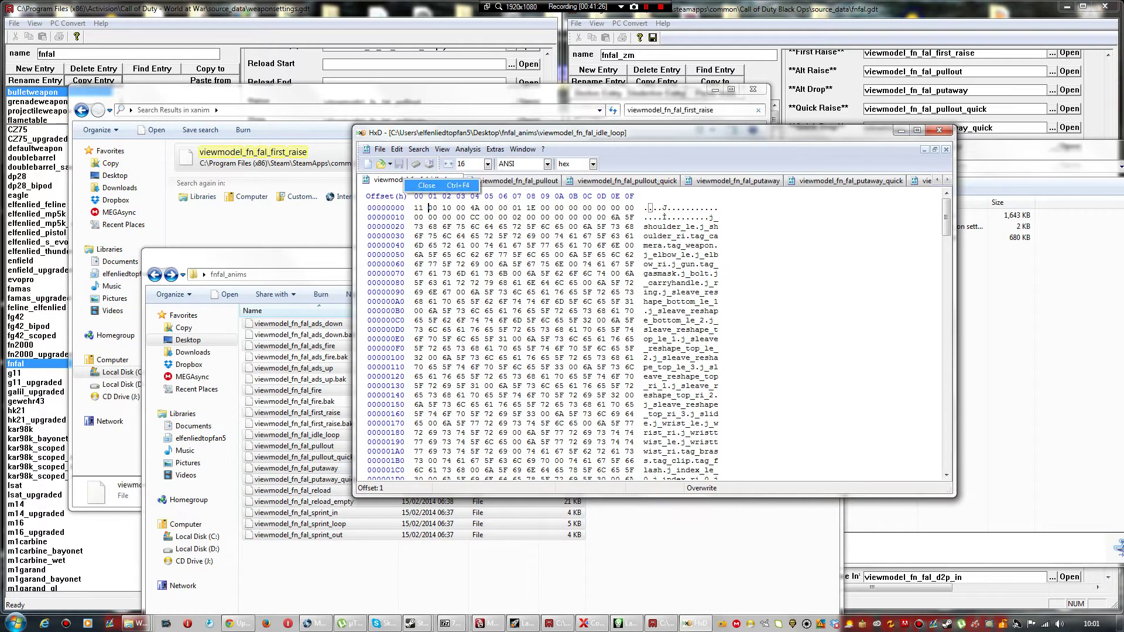
click(429, 185)
Step: Set the first byte of viewmodel_fn_fal_pullout and viewmodel_fn_fal_pullout_quick to 11, saving and closing each file
double_click(419, 208)
text(11)
click(399, 164)
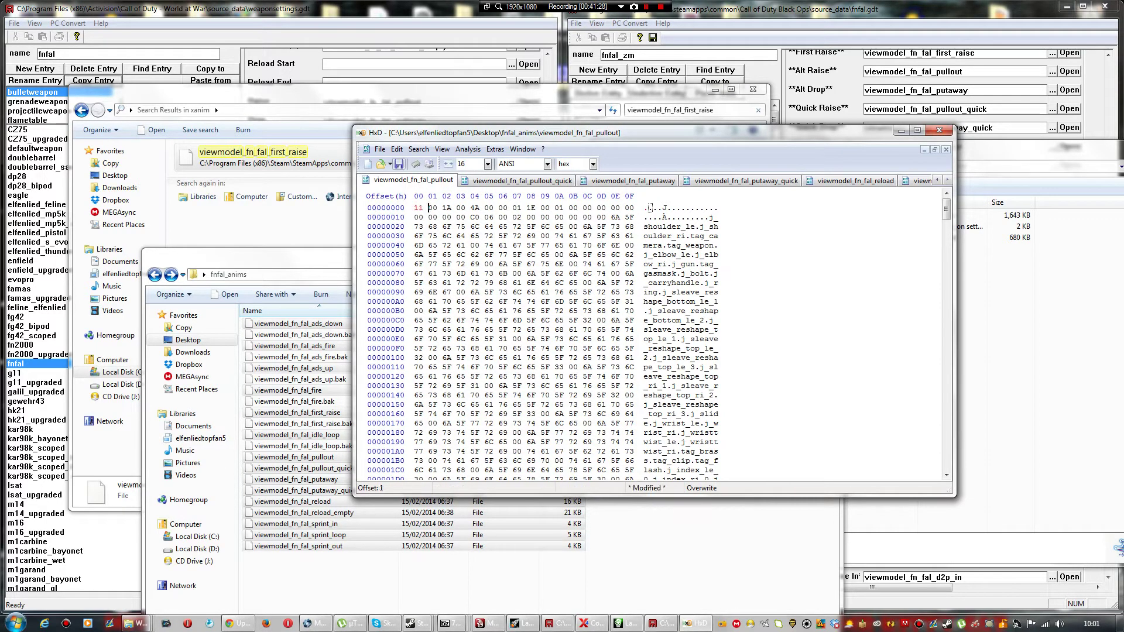
right_click(406, 179)
click(429, 185)
double_click(418, 208)
text(11)
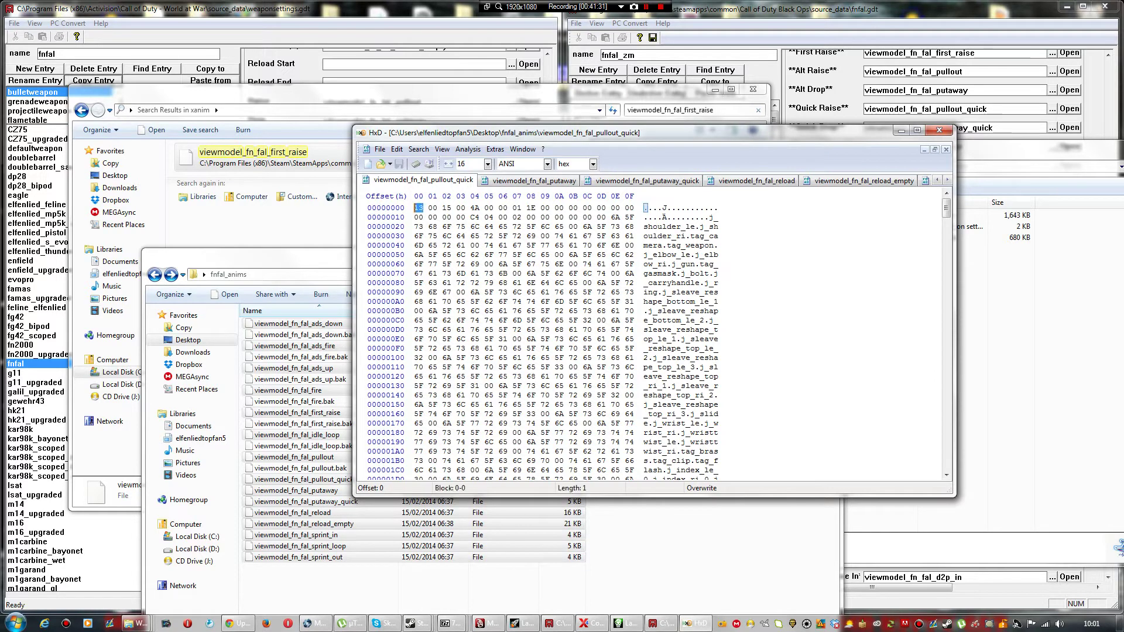
click(398, 164)
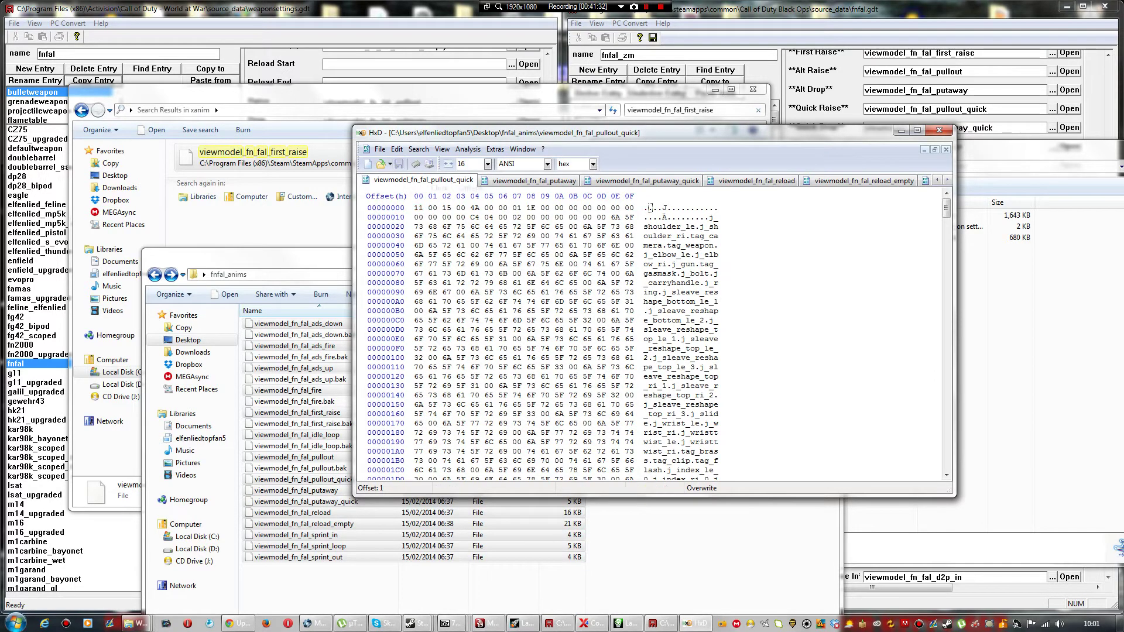
right_click(406, 179)
click(429, 185)
Step: Set the first byte of viewmodel_fn_fal_putaway and viewmodel_fn_fal_putaway_quick to 11, saving and closing each file
text(11)
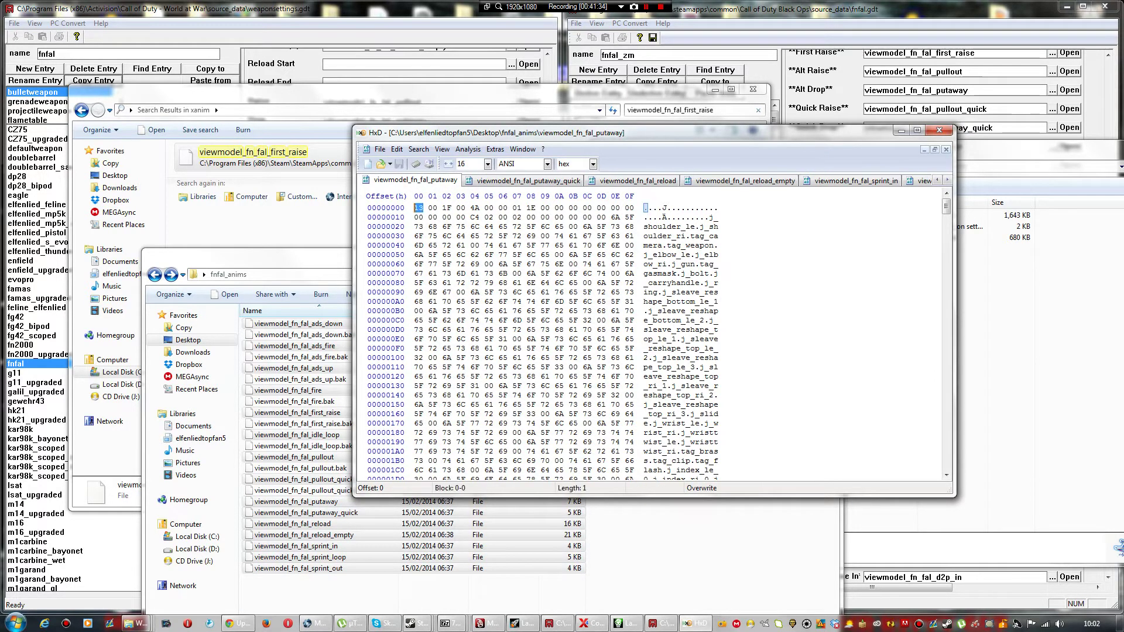
click(399, 164)
right_click(413, 180)
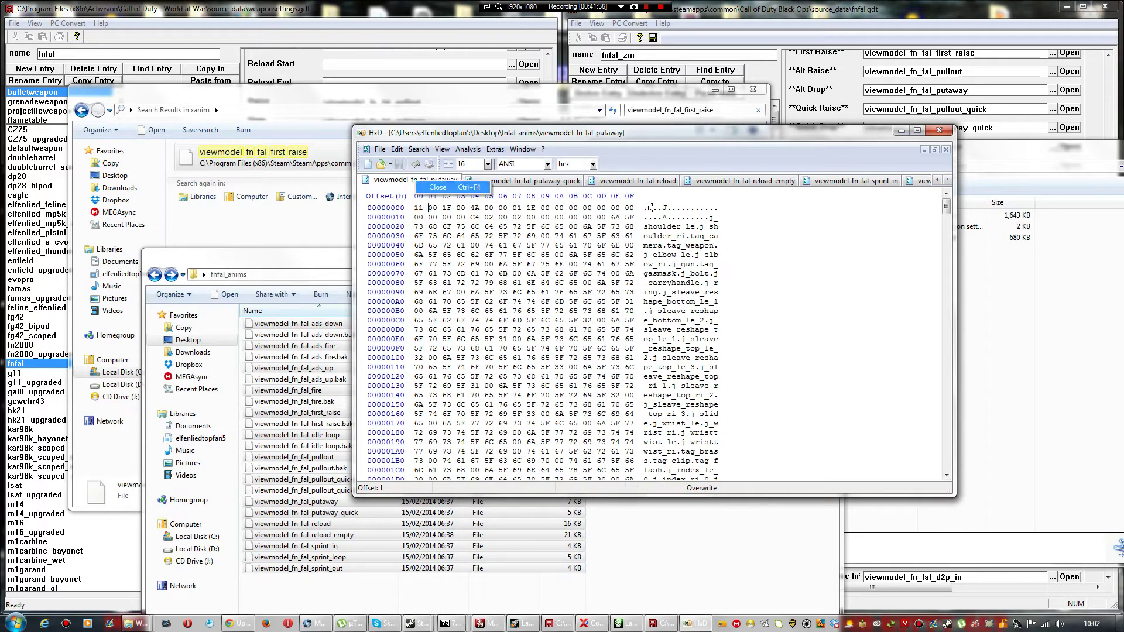
click(436, 186)
double_click(418, 208)
text(11)
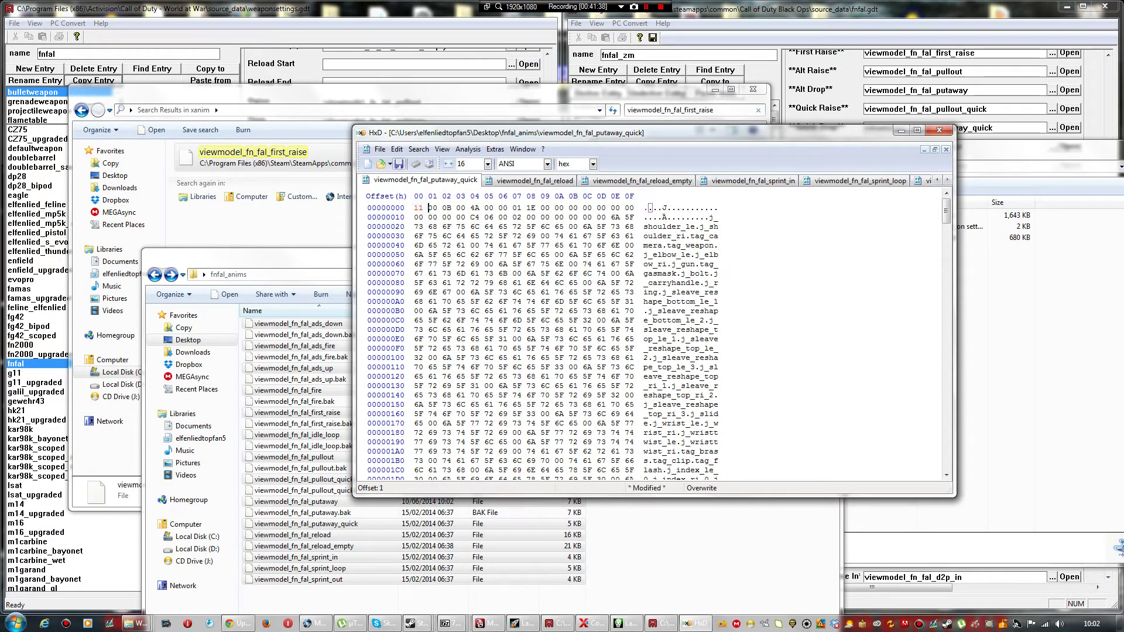
click(399, 164)
right_click(413, 179)
click(436, 186)
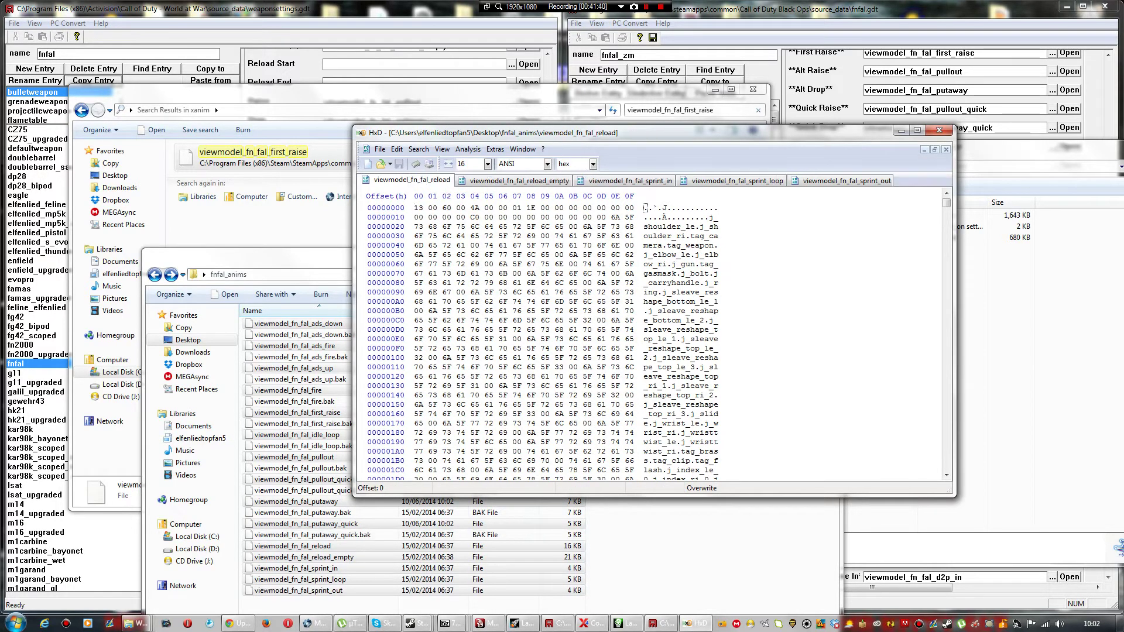
Step: Set the first byte of viewmodel_fn_fal_reload and viewmodel_fn_fal_reload_empty to 11, saving and closing each file
text(11)
click(398, 164)
right_click(413, 180)
click(437, 186)
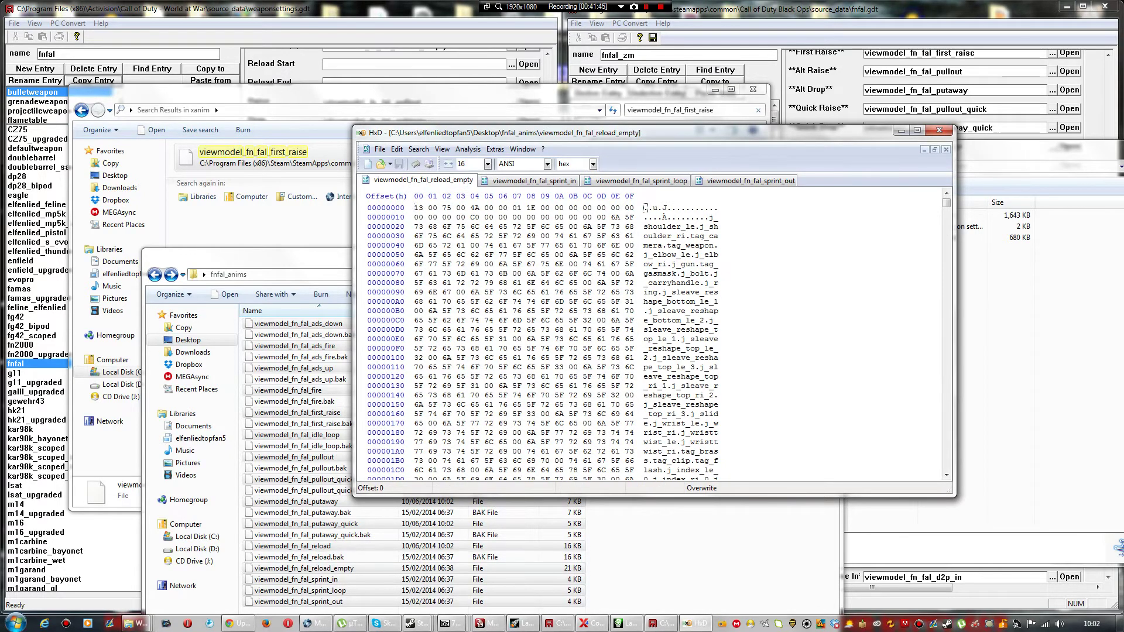
text(11)
click(399, 164)
right_click(417, 180)
click(436, 186)
Step: Set the first byte of viewmodel_fn_fal_sprint_in and viewmodel_fn_fal_sprint_loop to 11, saving and closing each file
text(11)
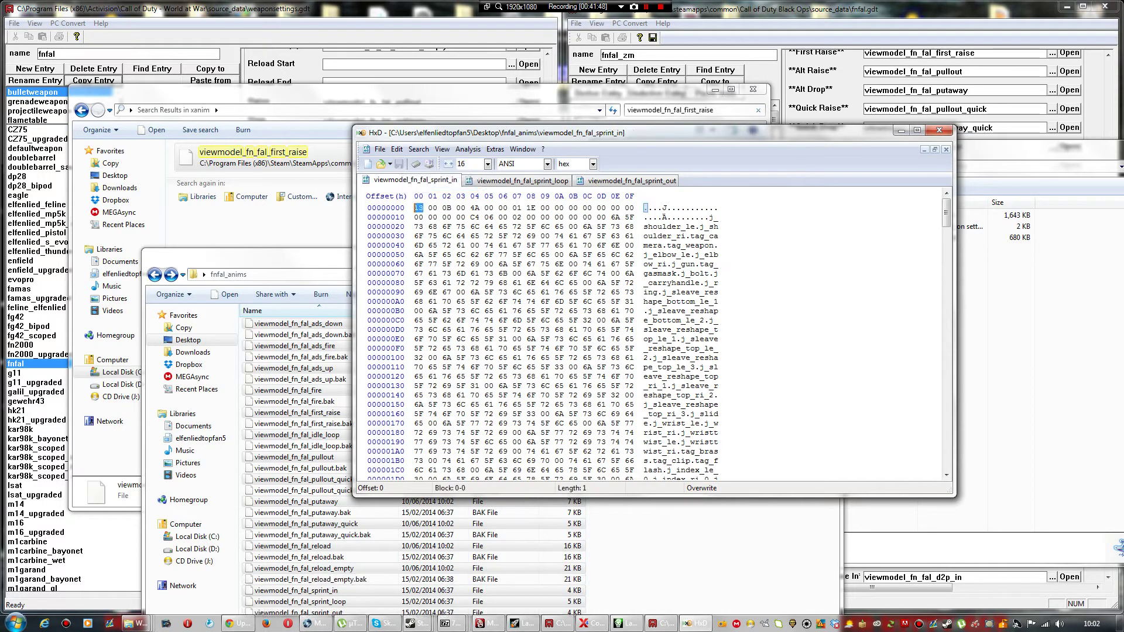
key(ctrl+s)
right_click(407, 179)
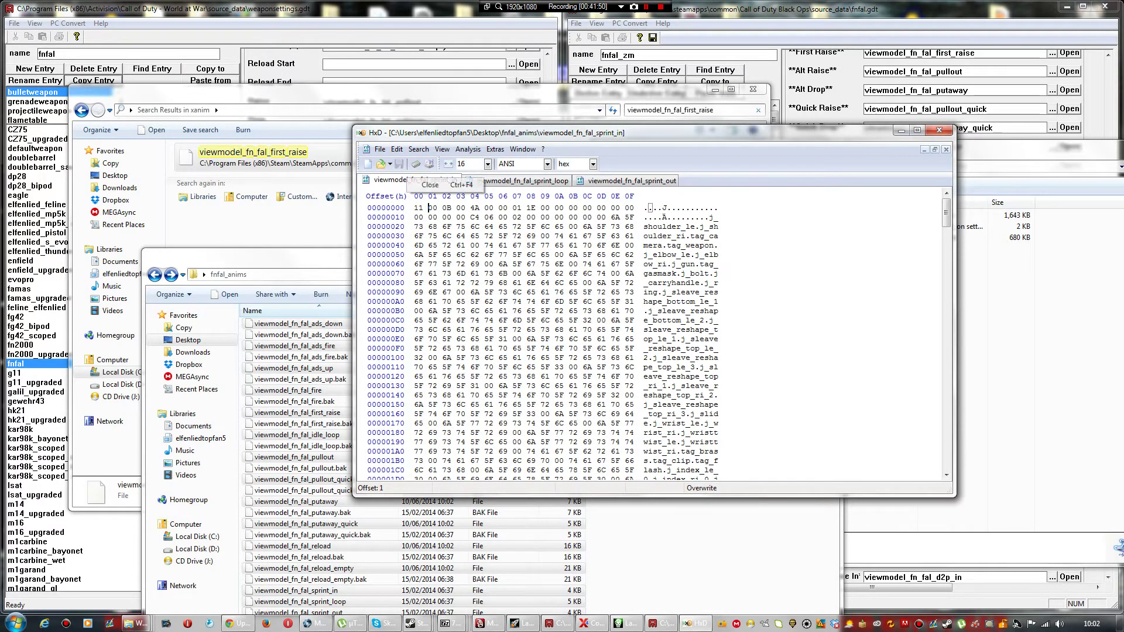
click(428, 185)
drag(415, 209, 420, 208)
text(11)
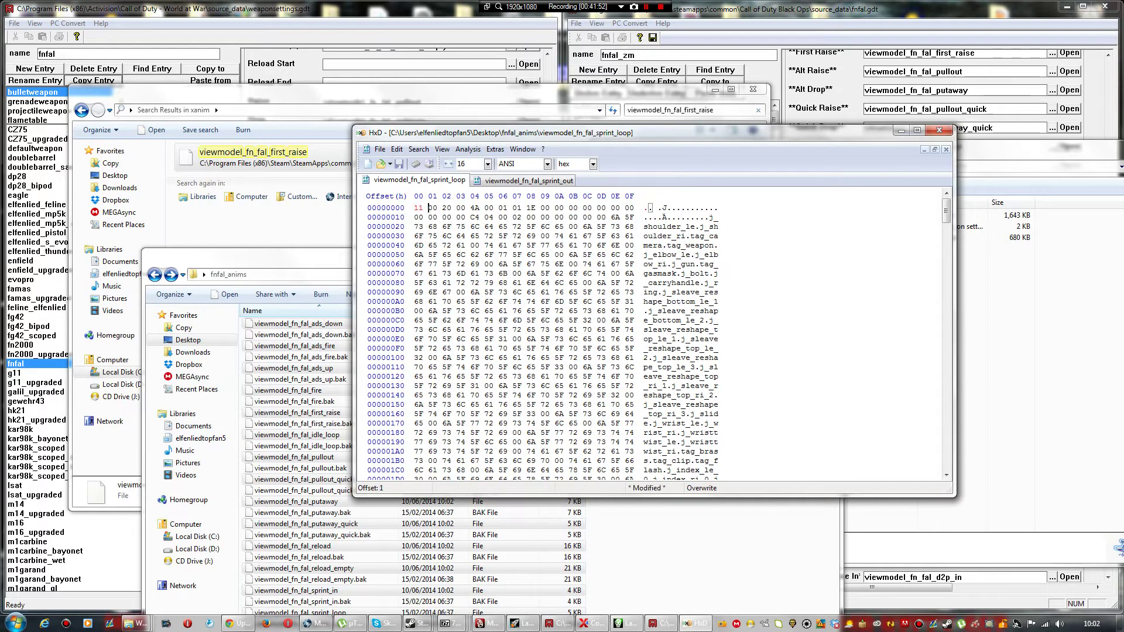
key(ctrl+s)
right_click(410, 178)
click(430, 185)
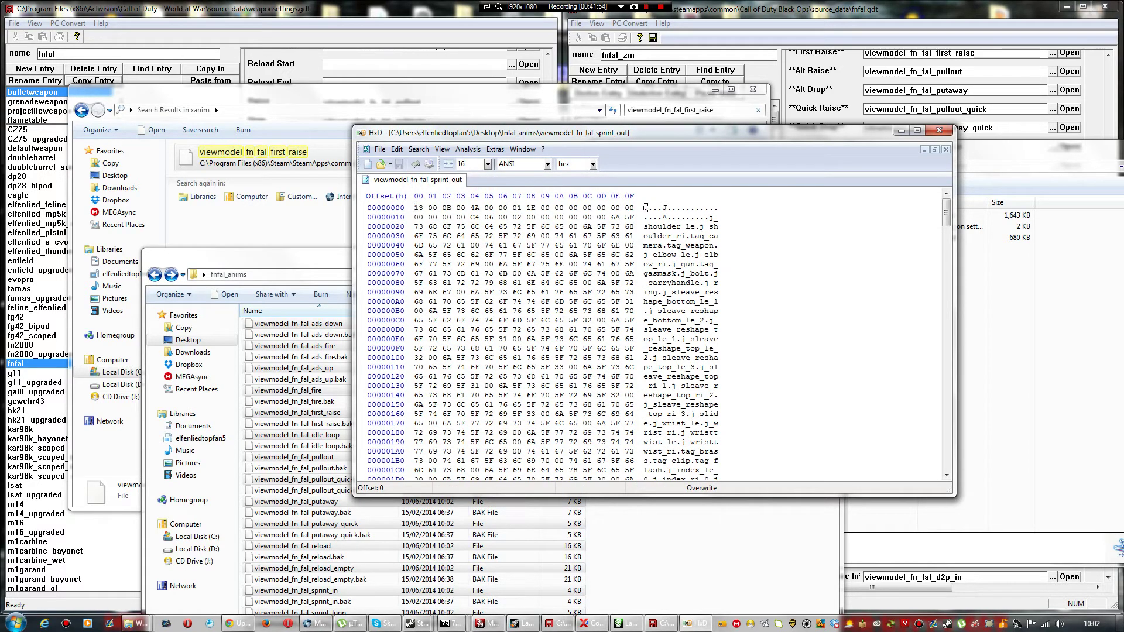
Step: Set the first byte of viewmodel_fn_fal_sprint_out to 11, save and close the file, and exit the hex editor
drag(416, 208, 420, 208)
text(11)
key(ctrl+s)
right_click(409, 178)
click(430, 185)
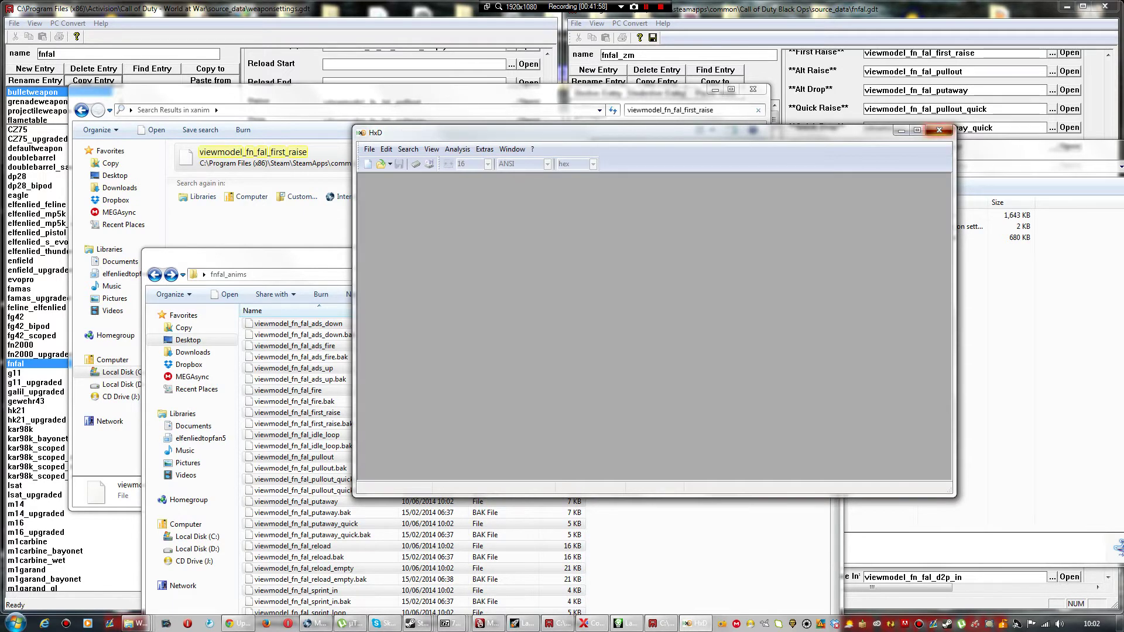
click(939, 130)
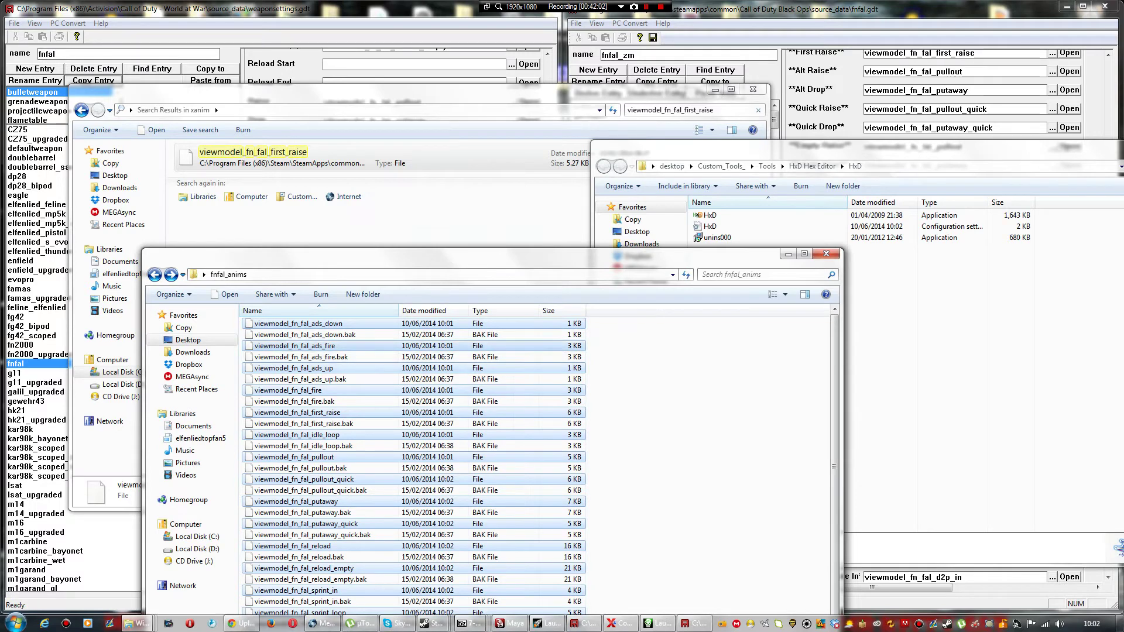
Step: Copy the selected edited viewmodel_fn_fal animation files from the fnfal_anims folder, leaving out the .bak backups
right_click(333, 345)
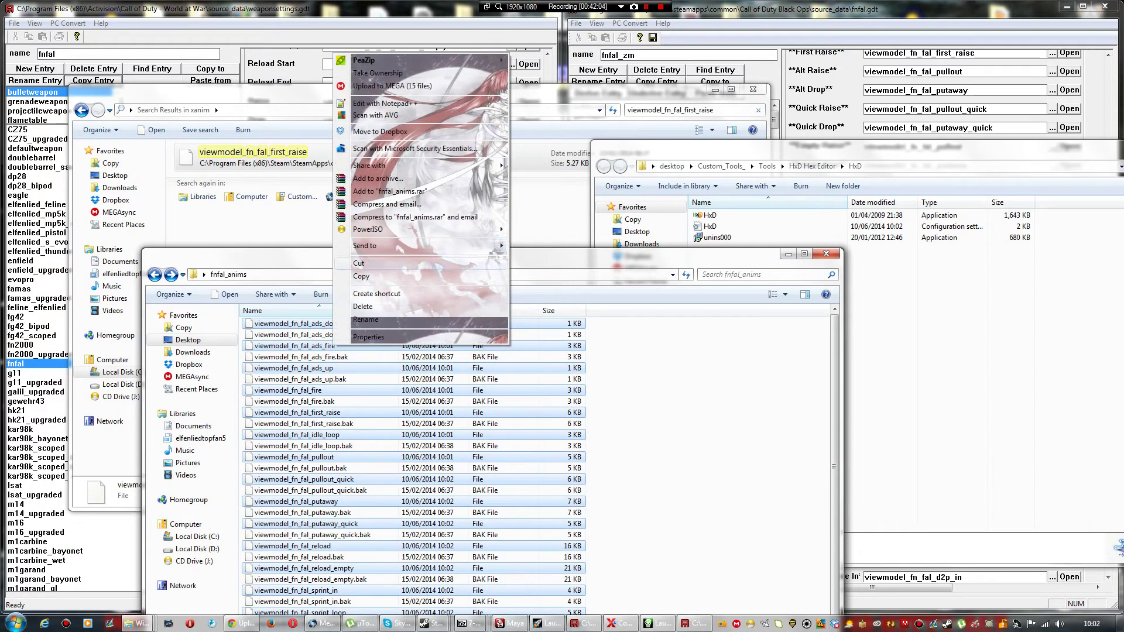
click(361, 276)
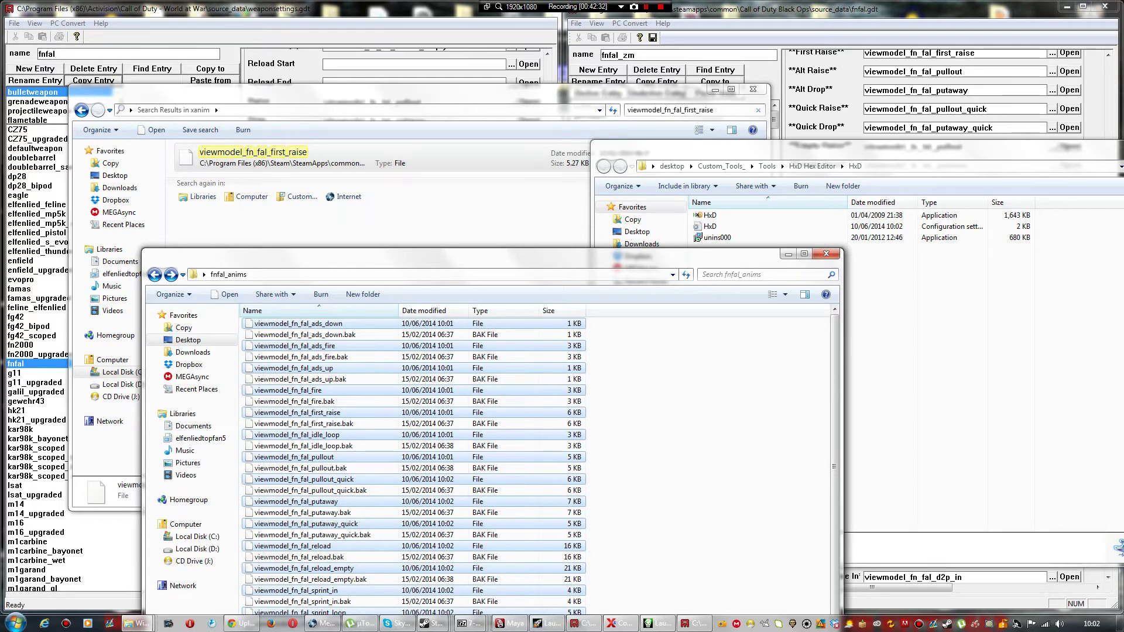
right_click(367, 324)
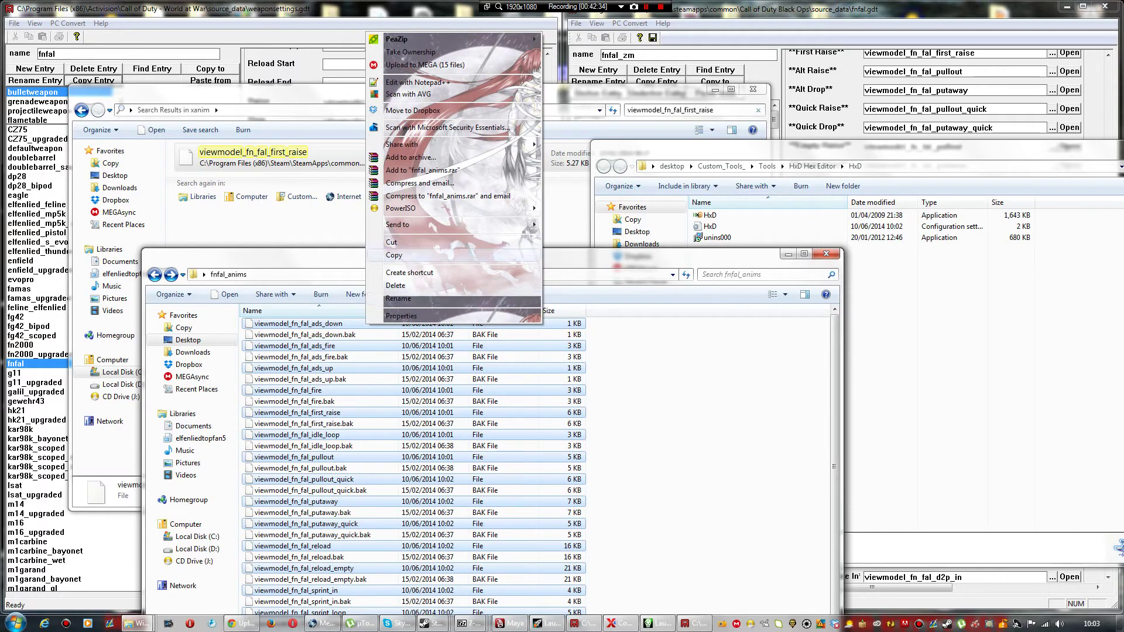
click(394, 256)
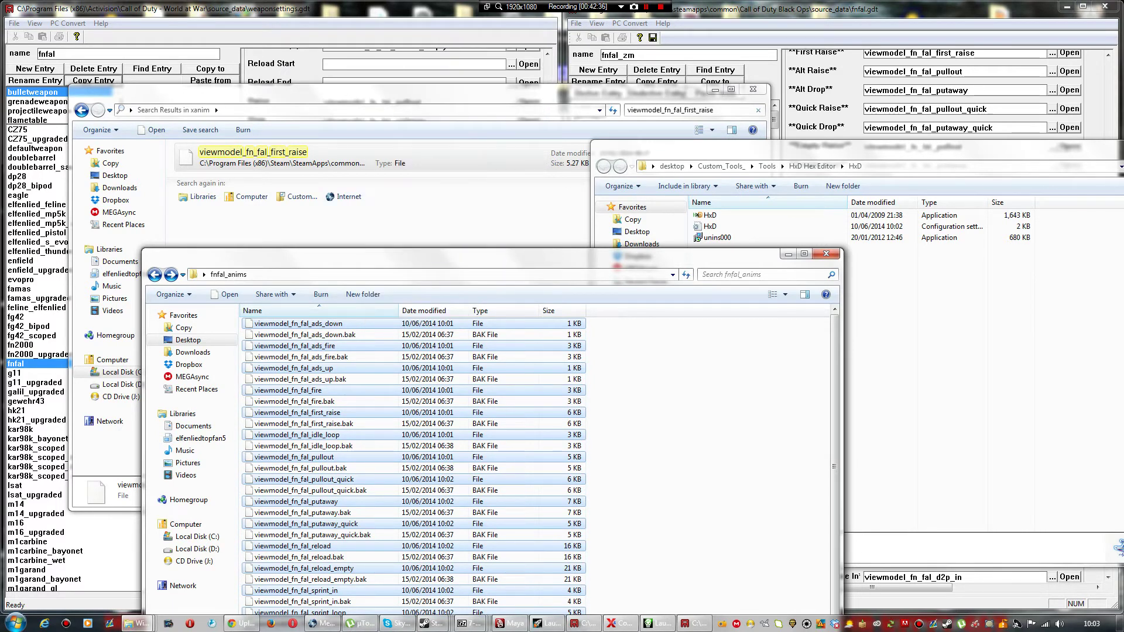
Step: Switch to the World at War Explorer window and open the game's raw\xanim folder
mouse_move(137, 623)
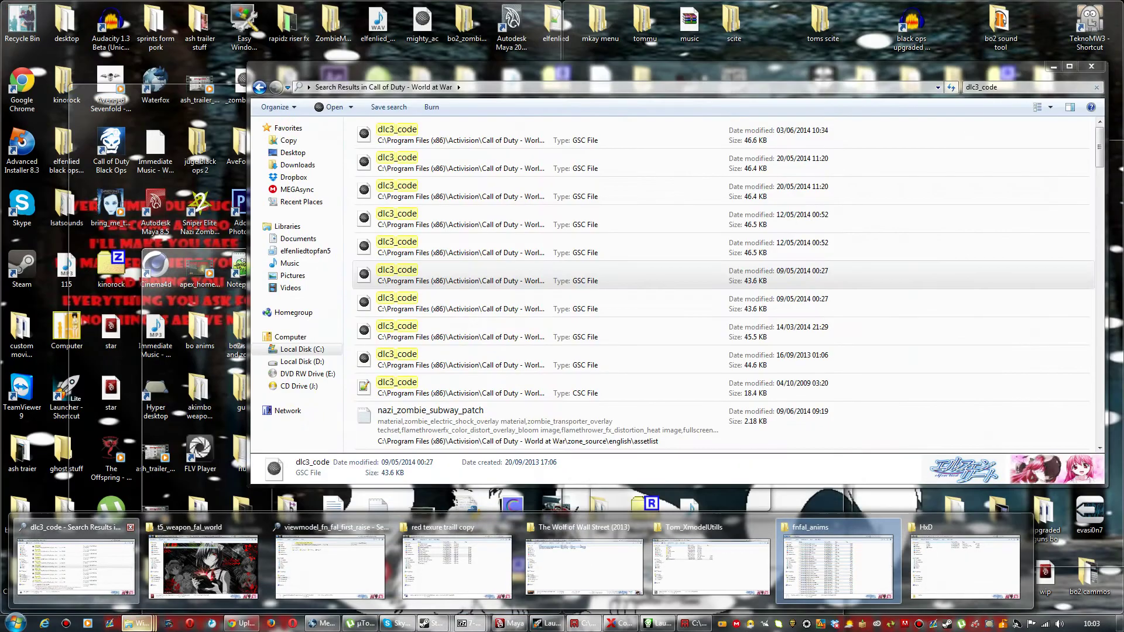
click(76, 565)
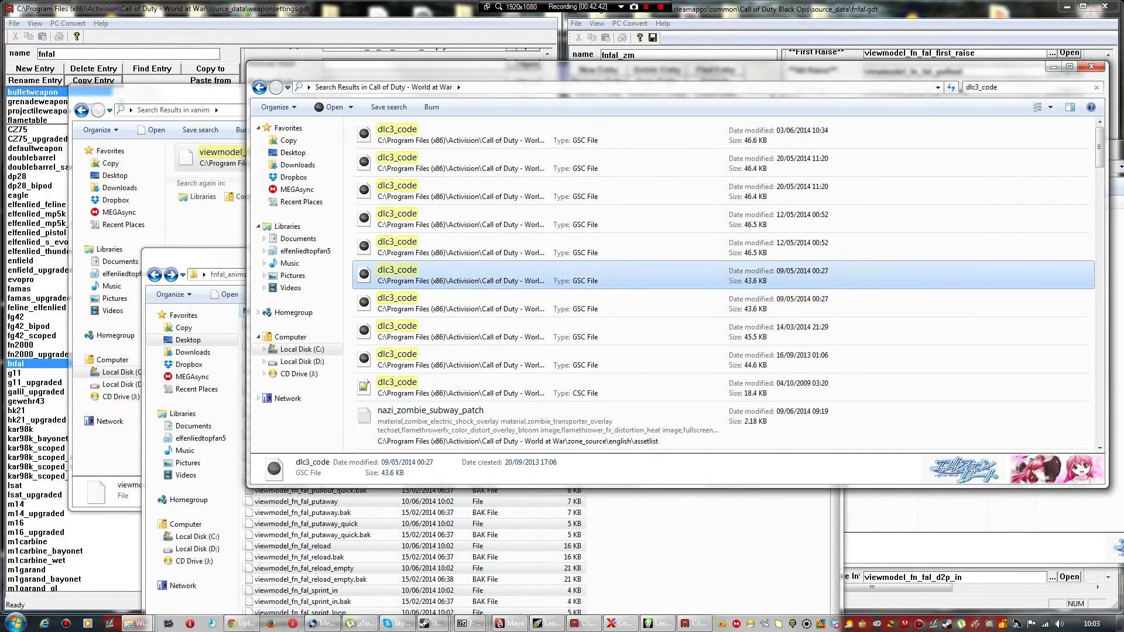
click(260, 87)
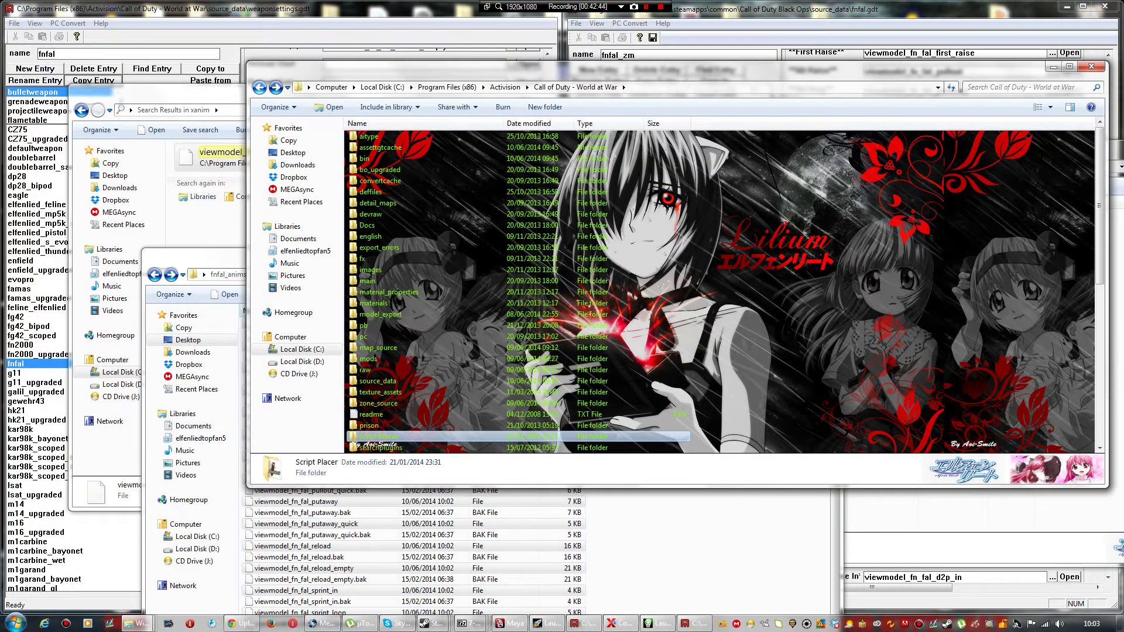
double_click(365, 370)
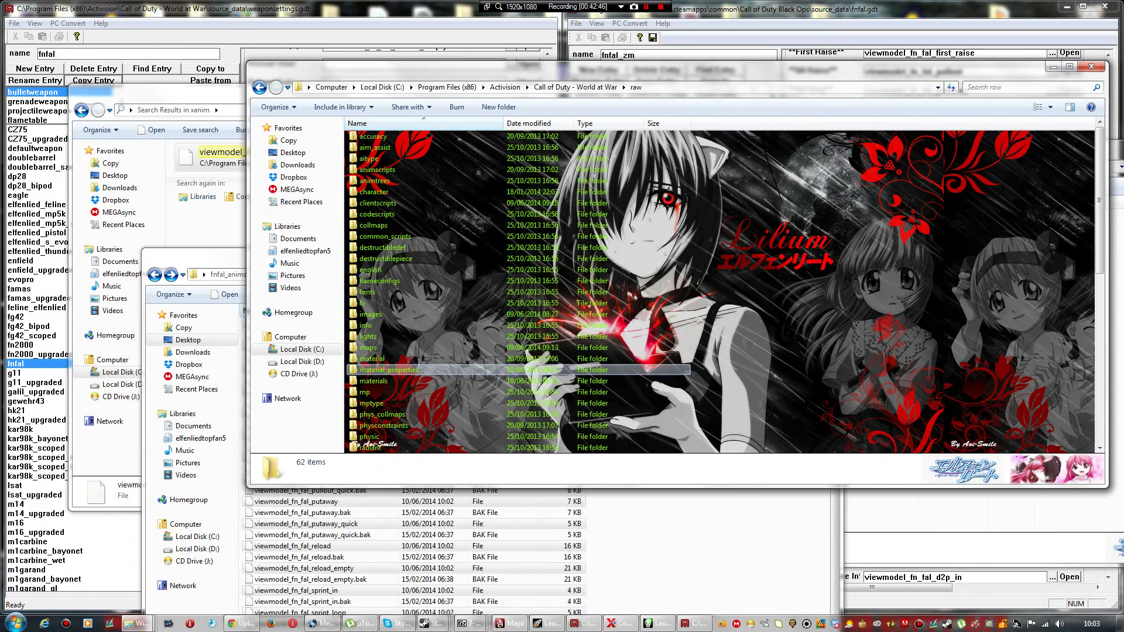
scroll(365, 370, down, 8)
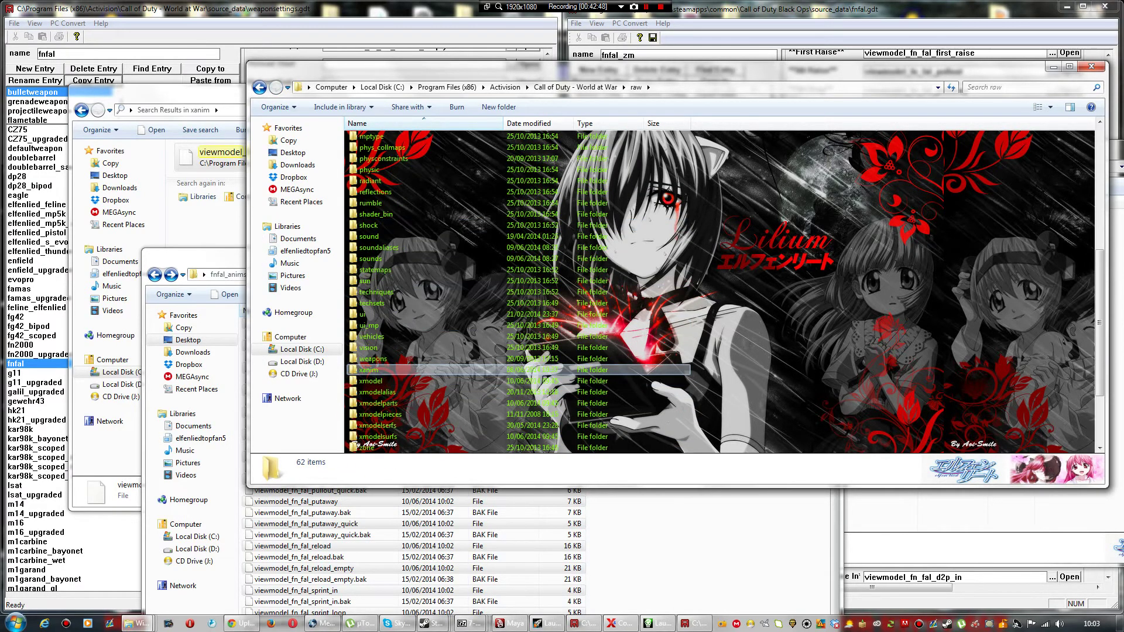
double_click(367, 370)
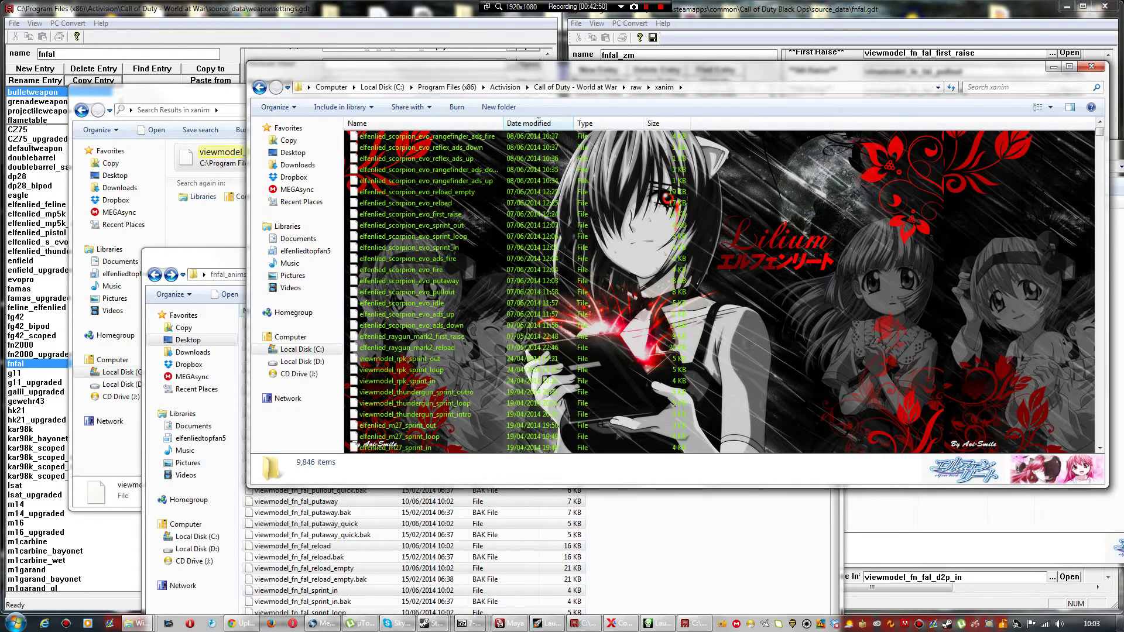
Step: Paste the animation files into raw\xanim, replacing the existing files for all name conflicts, and clear the selection
right_click(823, 246)
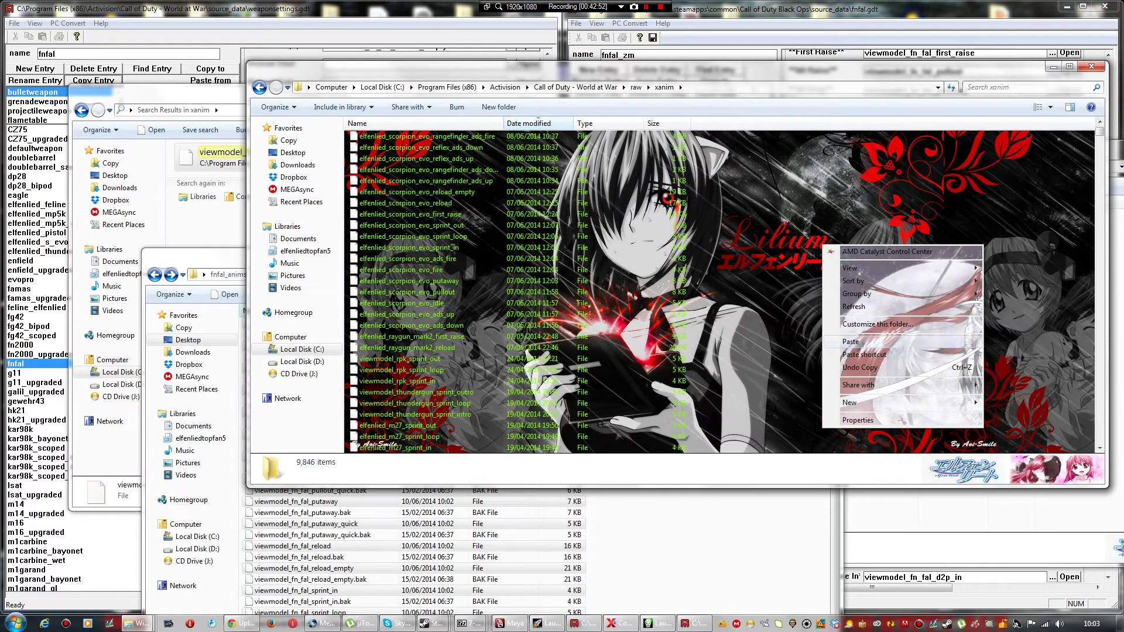
click(852, 342)
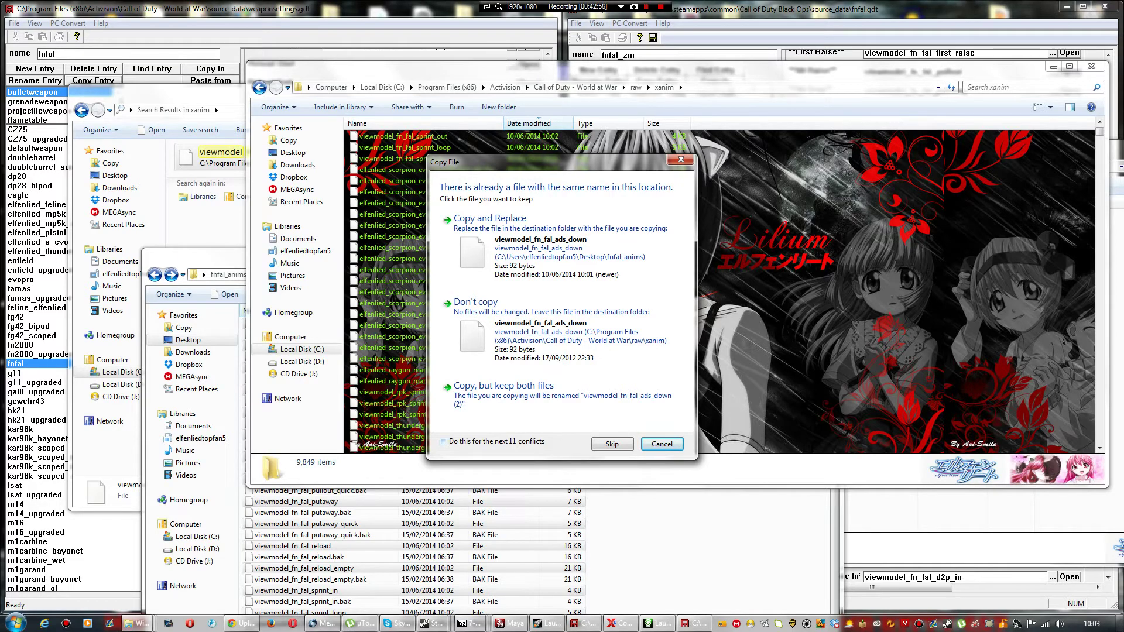
click(443, 441)
click(490, 223)
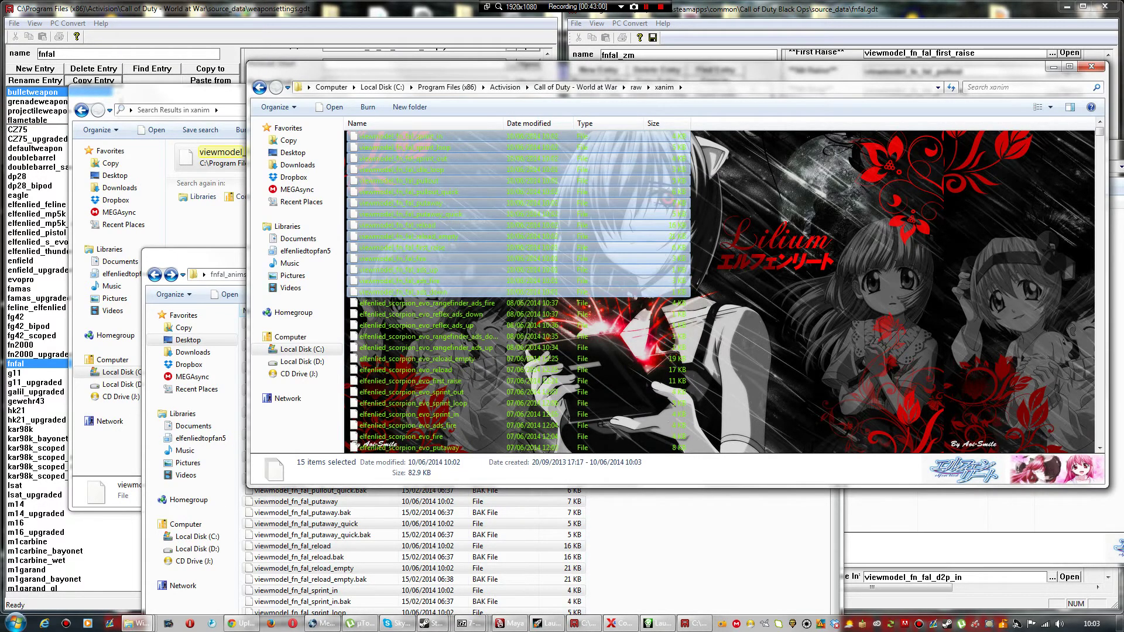
click(767, 275)
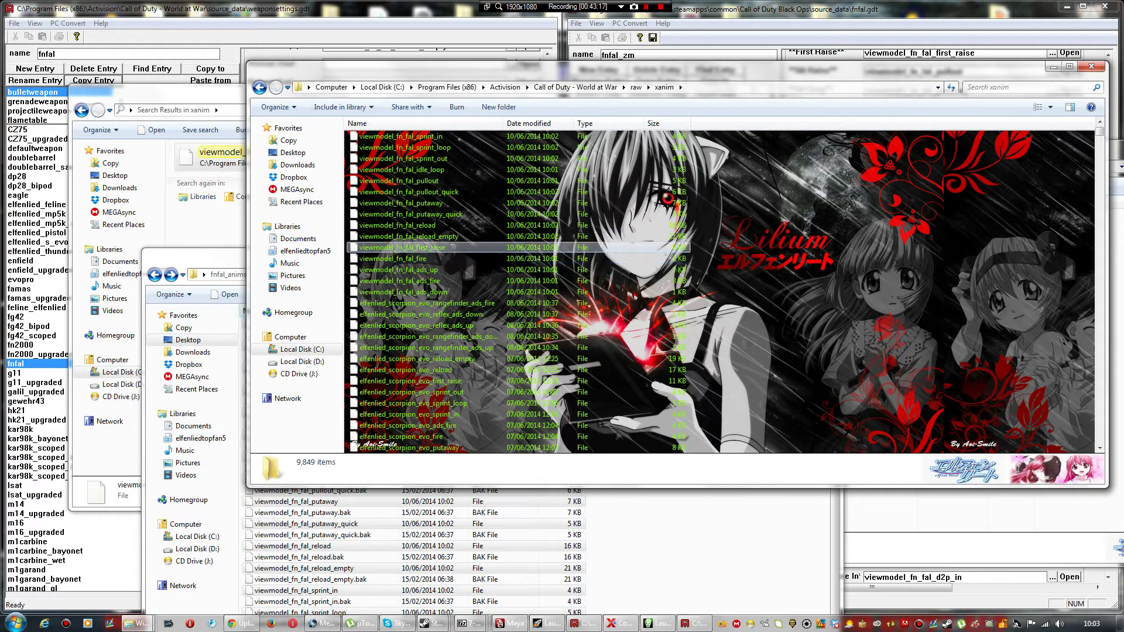
Step: In the World at War fnfal weapon entry, set sprint movement Offset Forward, Rot Pitch, Horiz Bob, Offset Right and Vert Bob to 0
click(281, 36)
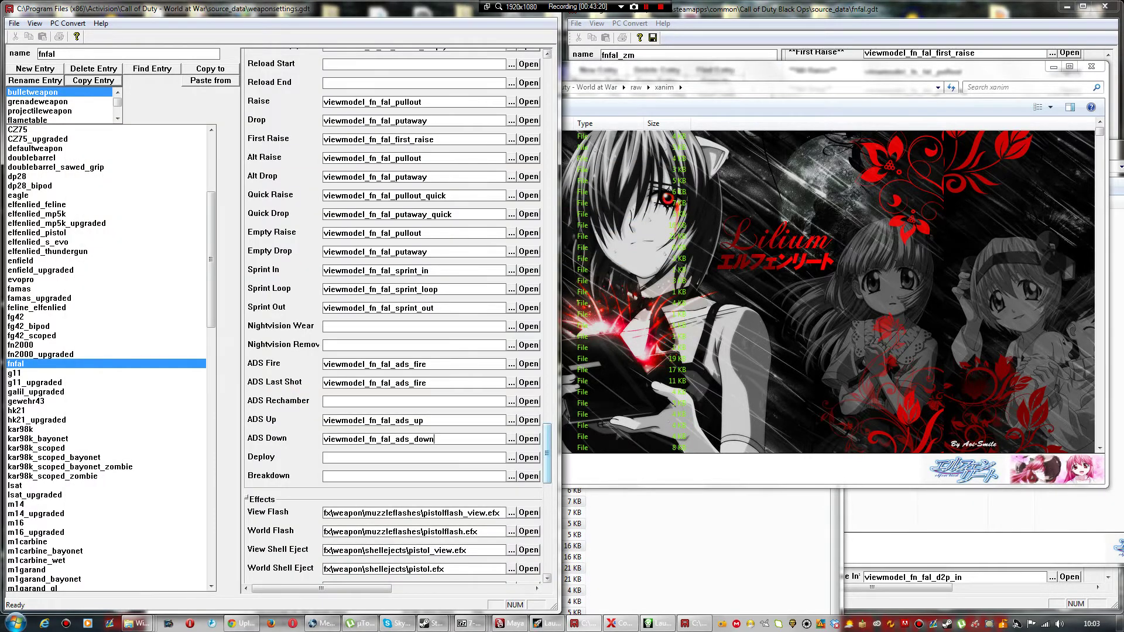
scroll(398, 317, down, 20)
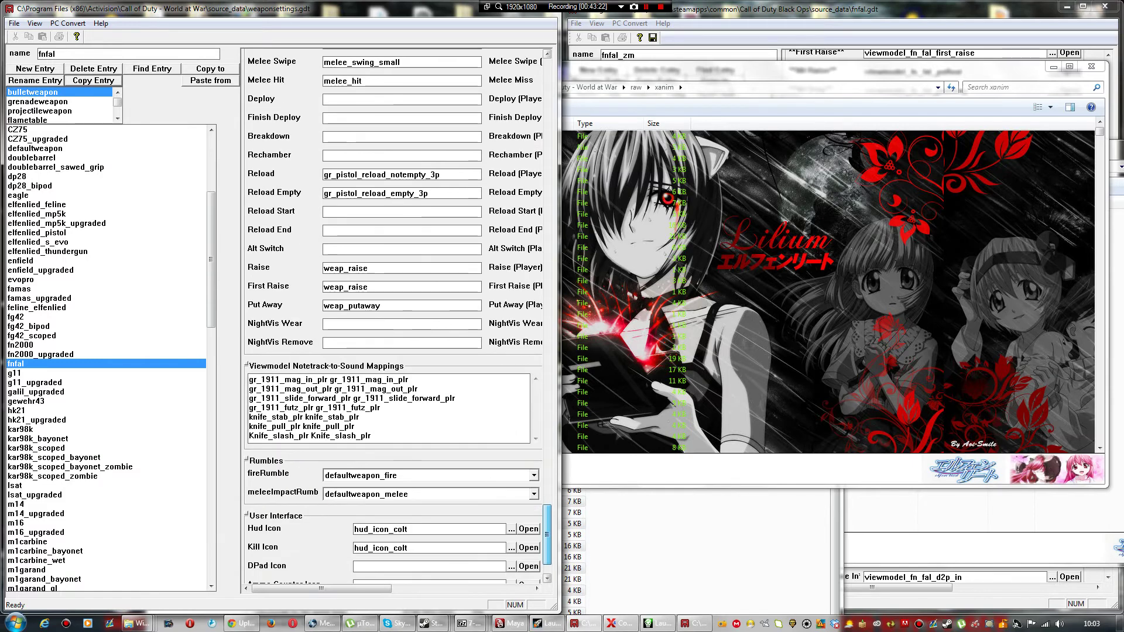
scroll(399, 316, up, 20)
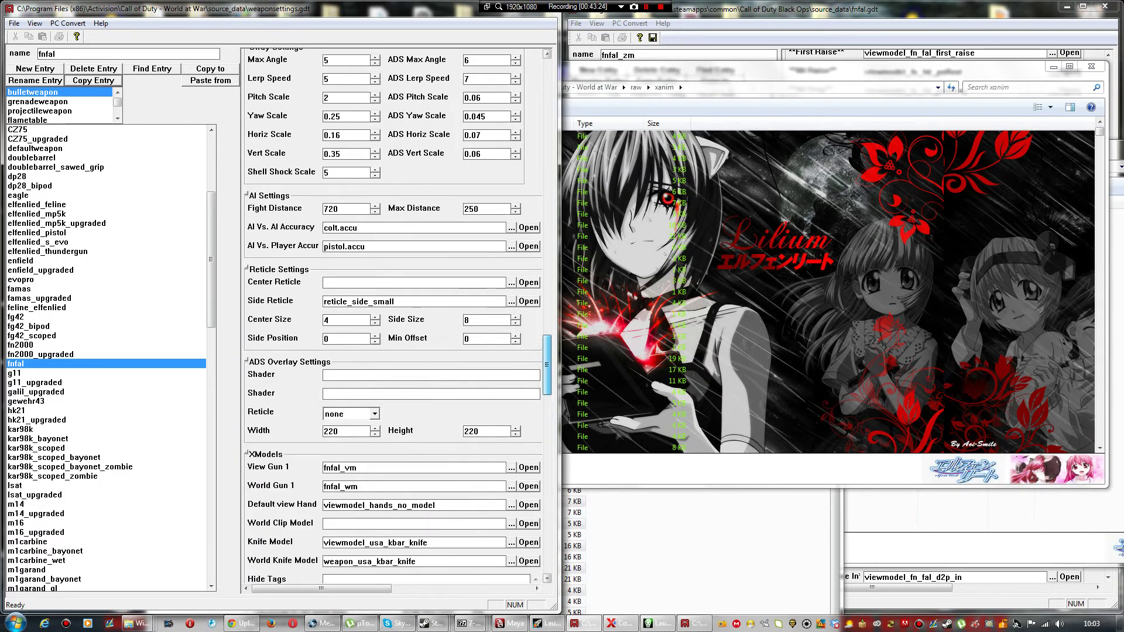
scroll(398, 316, up, 8)
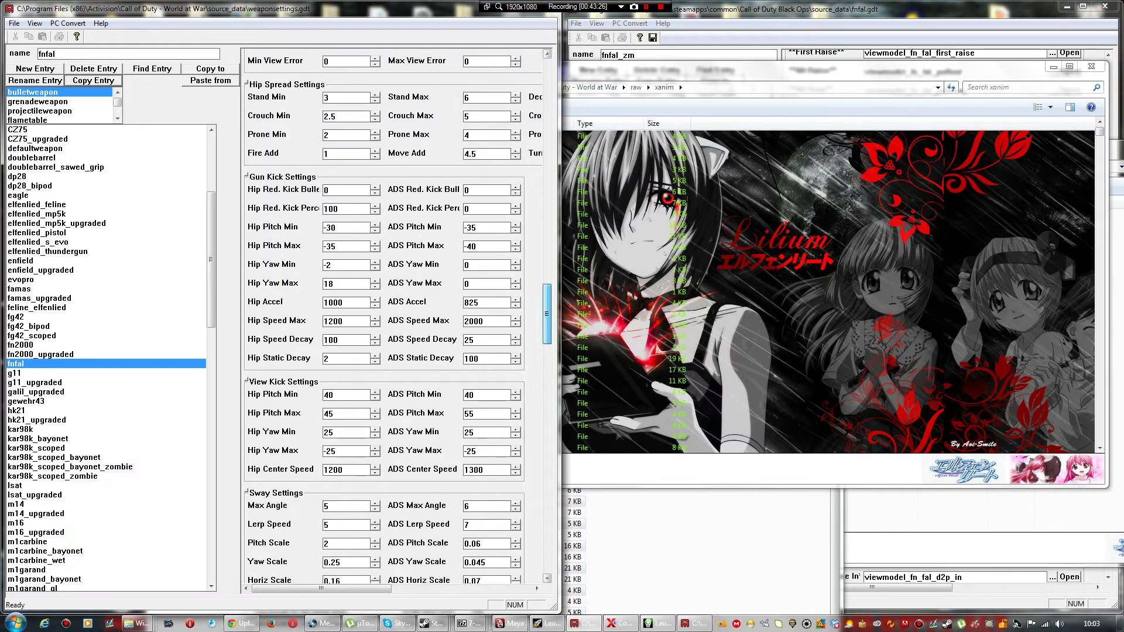
scroll(398, 316, up, 15)
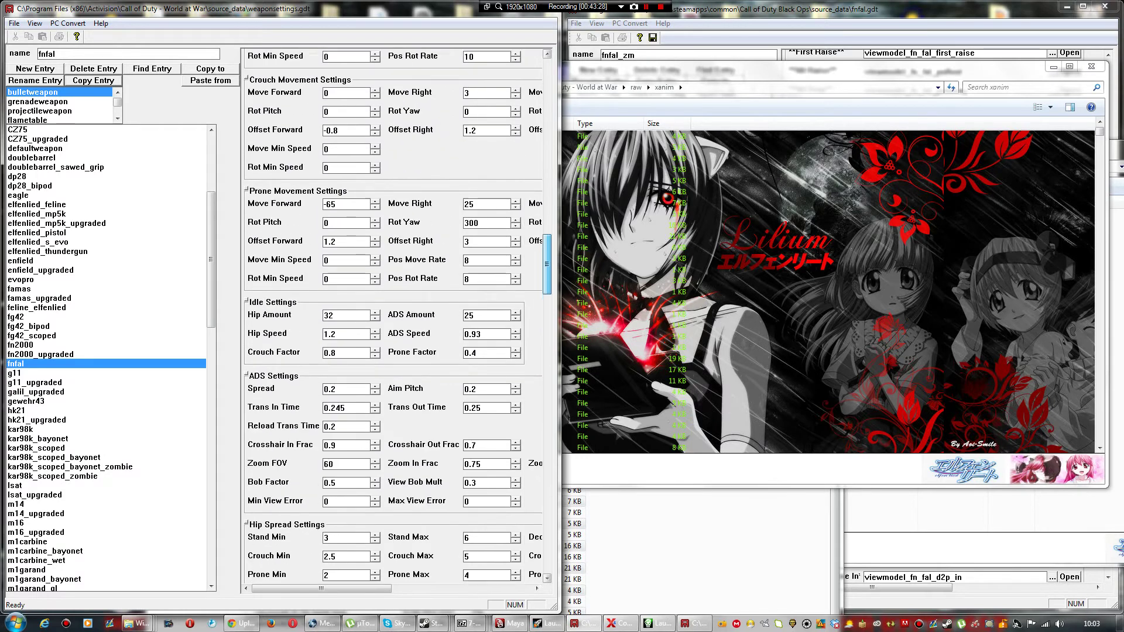
scroll(398, 316, up, 2)
scroll(394, 316, up, 5)
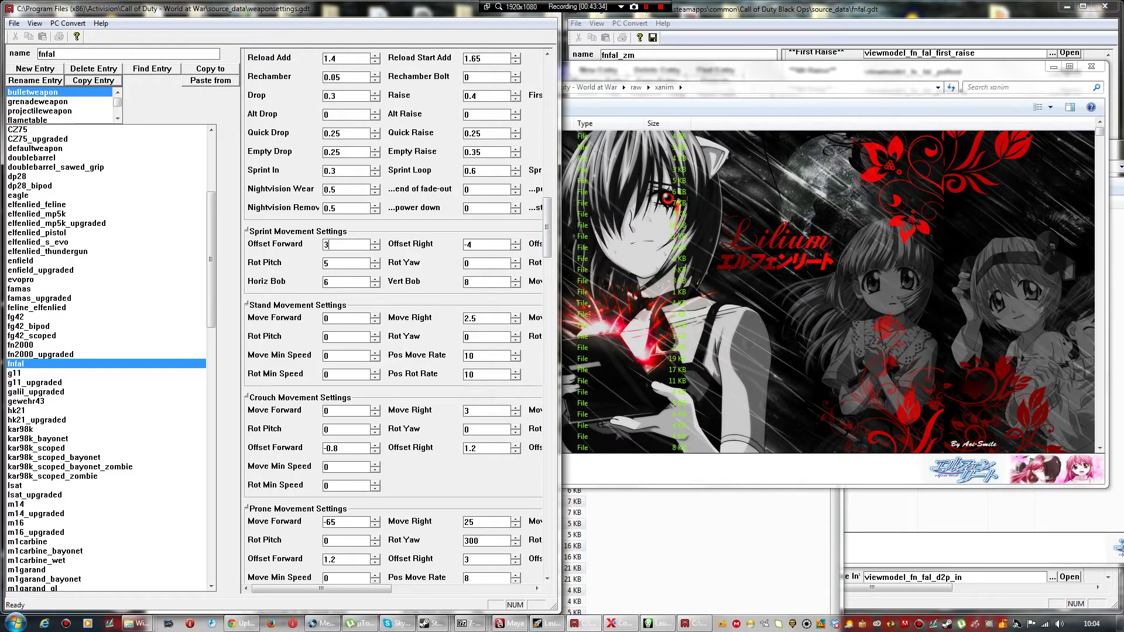
double_click(326, 245)
text(0)
double_click(326, 263)
text(0)
double_click(326, 282)
text(0)
double_click(467, 245)
text(0)
Step: Set the remaining sprint movement values, Offset Up and Rot Roll, to 0 for fnfal
drag(322, 588, 399, 588)
double_click(442, 245)
text(0)
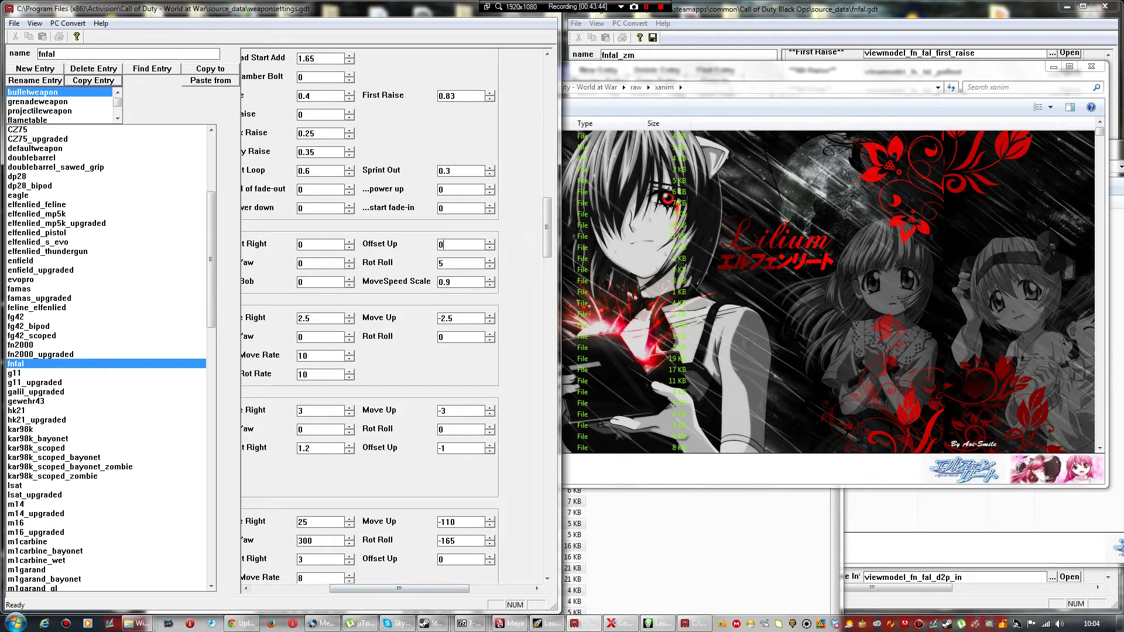
double_click(442, 263)
text(0)
drag(399, 588, 321, 589)
Step: Clear the Pickup, Ammo Pickup, Fire, Last Shot and Empty Fire entries in the fnfal Sounds section
drag(548, 235, 548, 500)
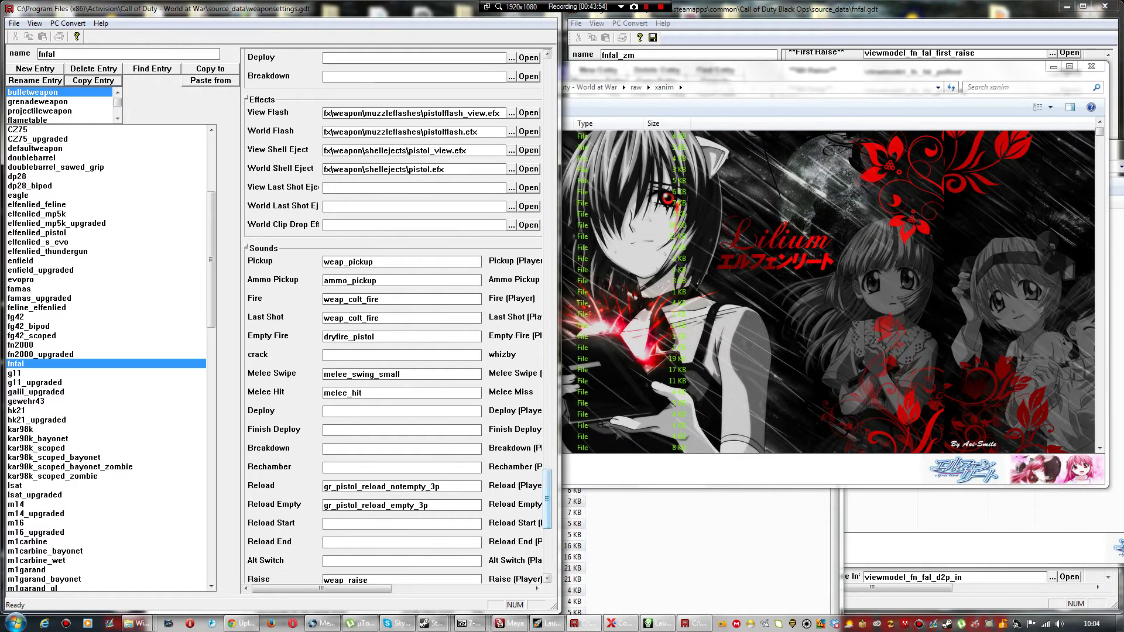
double_click(368, 262)
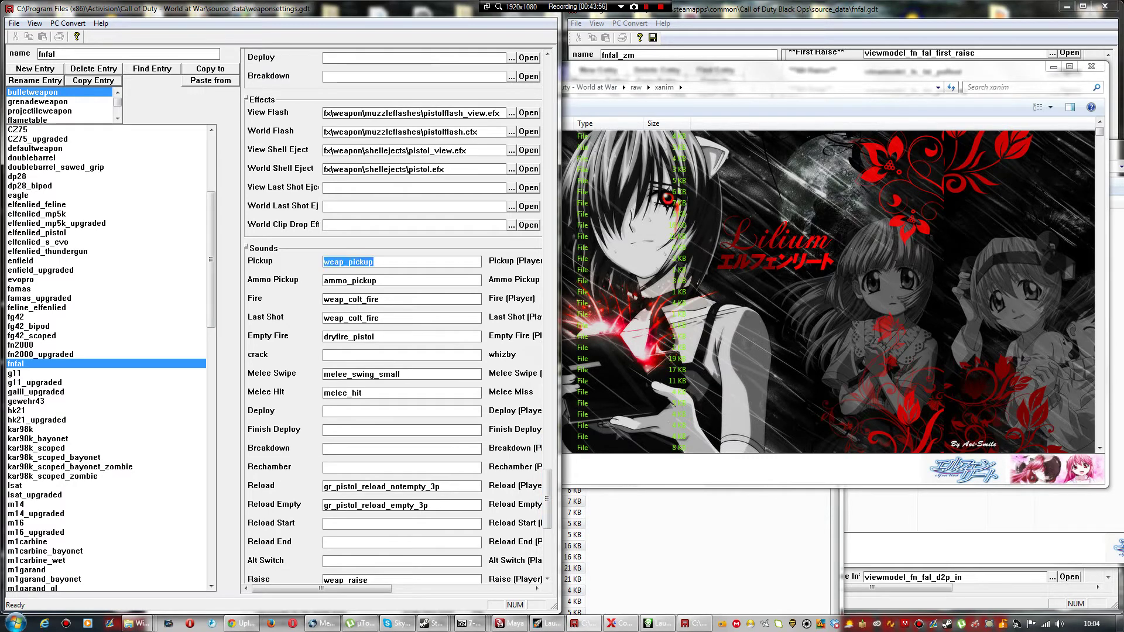
key(Delete)
key(Tab)
key(Delete)
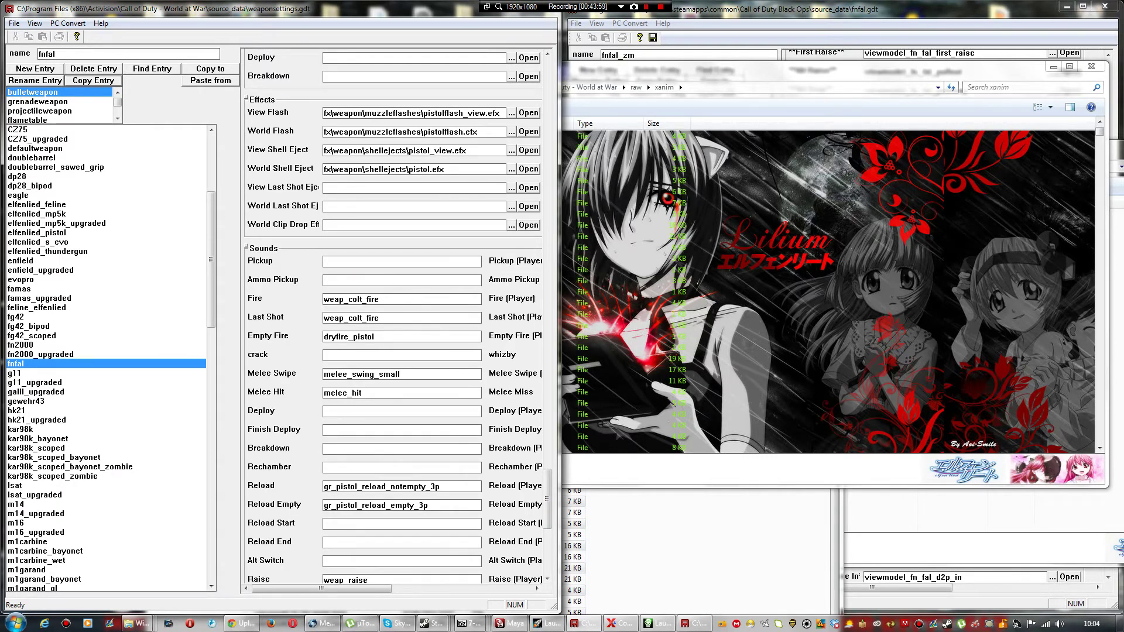
key(Tab)
key(Delete)
key(Tab)
key(Delete)
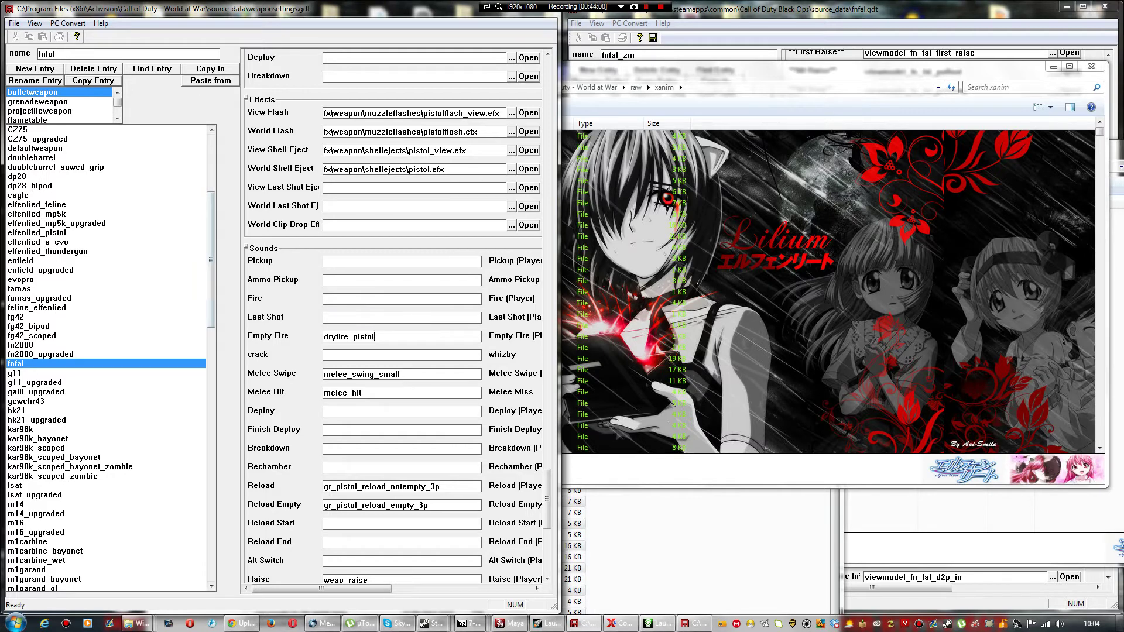
key(Delete)
Step: Clear the Reload and Reload Empty sounds, keeping melee_swing_small as Melee Swipe and melee_hit as Melee Hit
key(Tab)
key(Tab)
key(Delete)
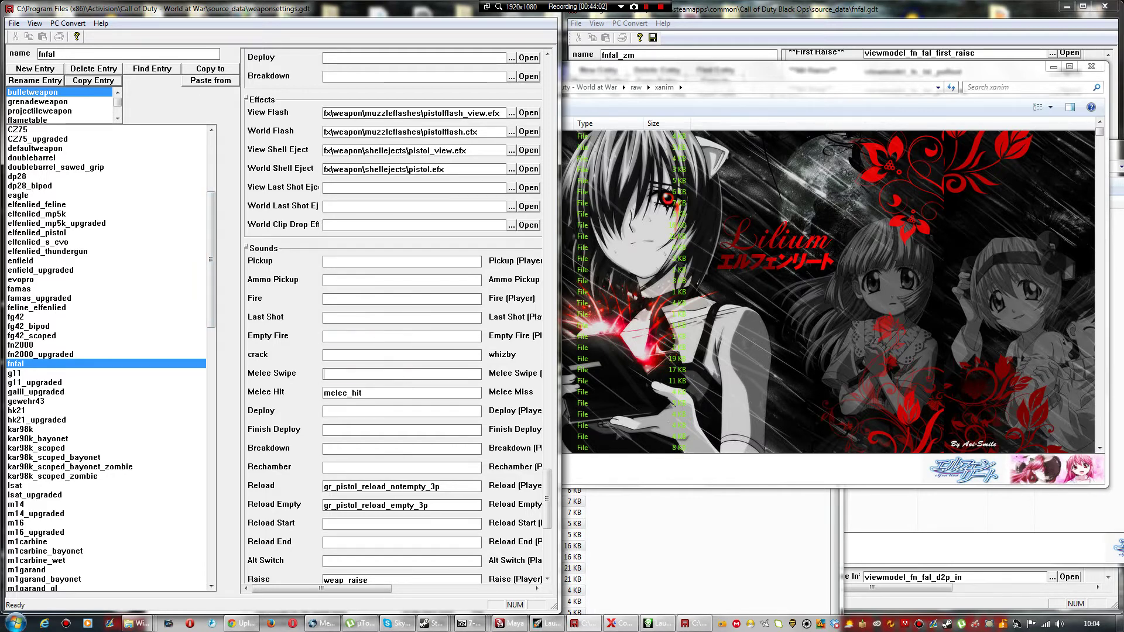
key(ctrl+z)
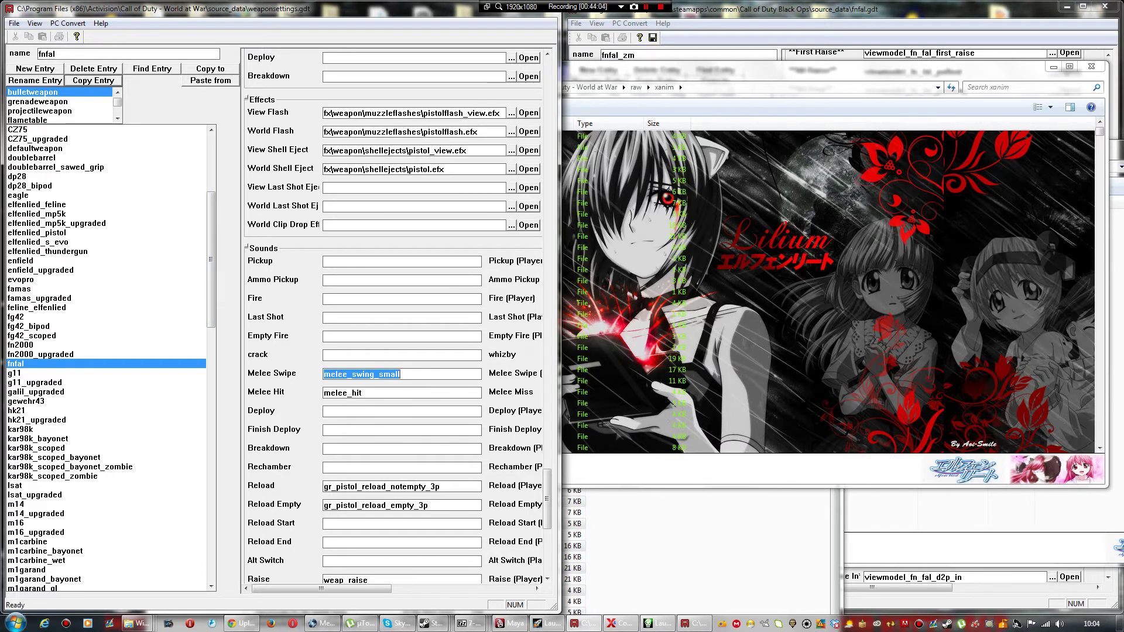
key(Tab)
key(Tab)
key(Tab)
key(Tab)
key(Tab)
key(Tab)
key(Delete)
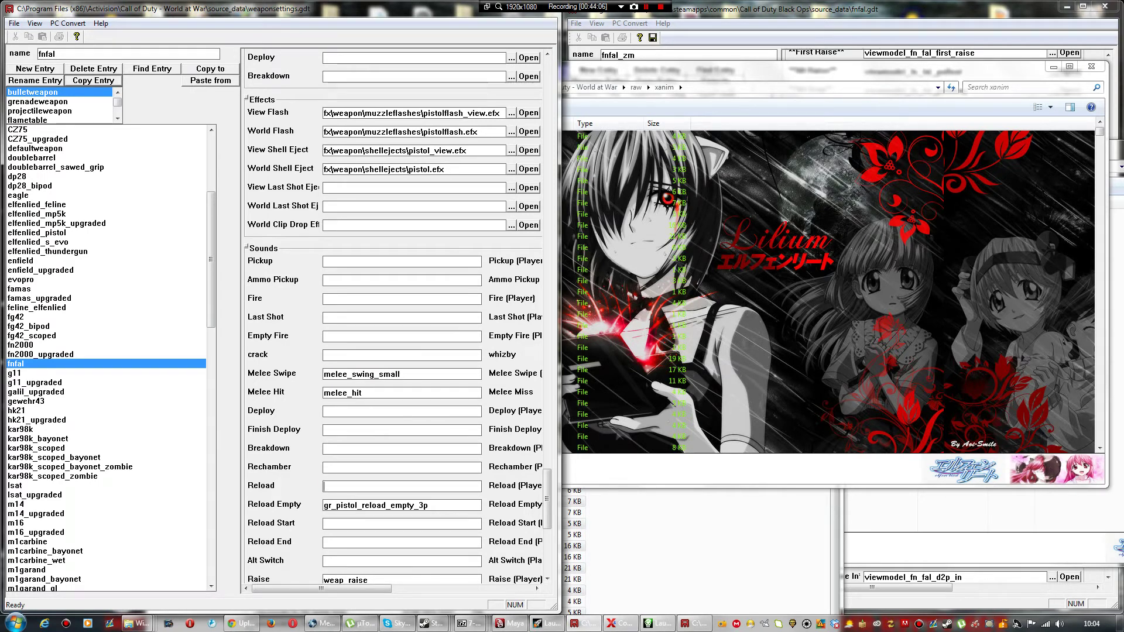
key(Tab)
key(Delete)
Step: Clear the Raise, First Raise and Put Away sounds of the fnfal weapon
scroll(393, 316, down, 5)
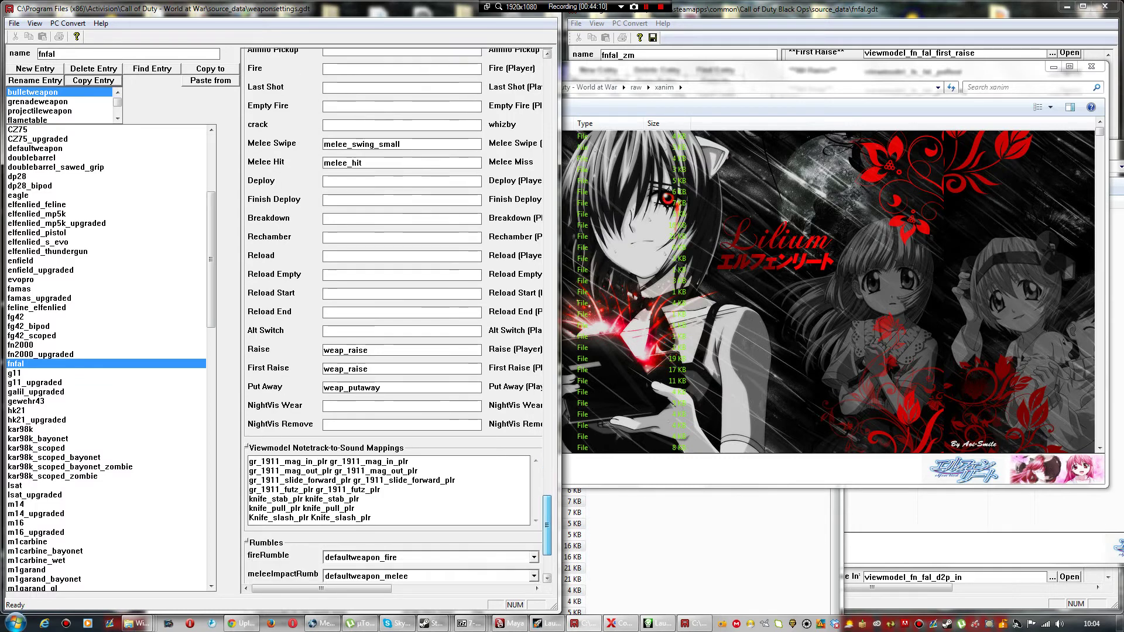
key(Tab)
key(Tab)
key(Tab)
key(Tab)
key(Delete)
key(Tab)
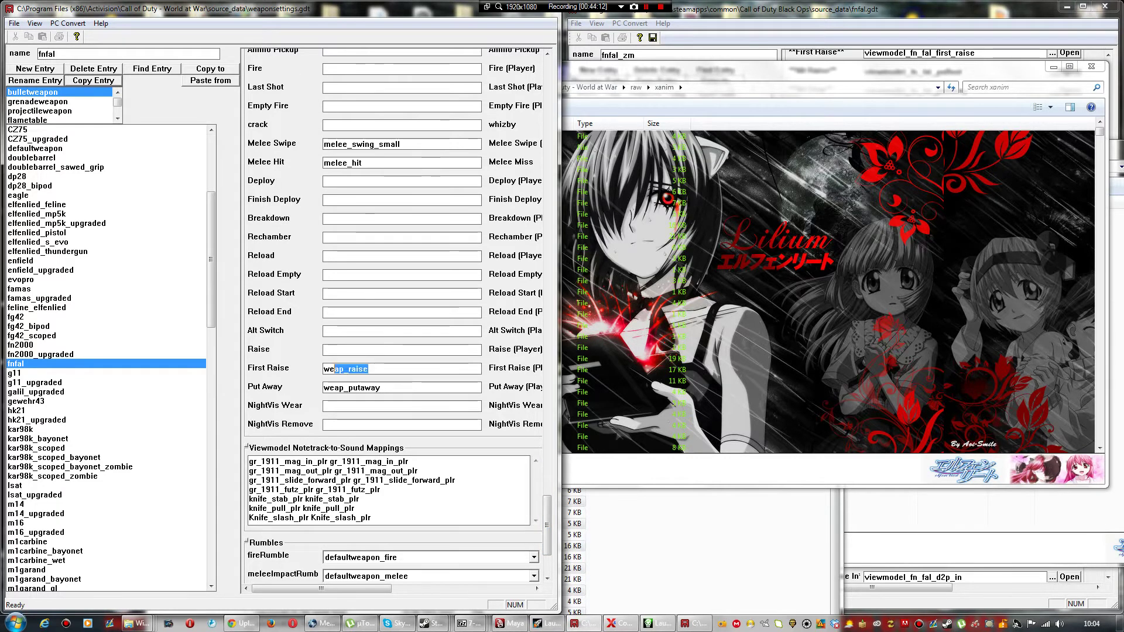
key(Delete)
key(Tab)
key(Delete)
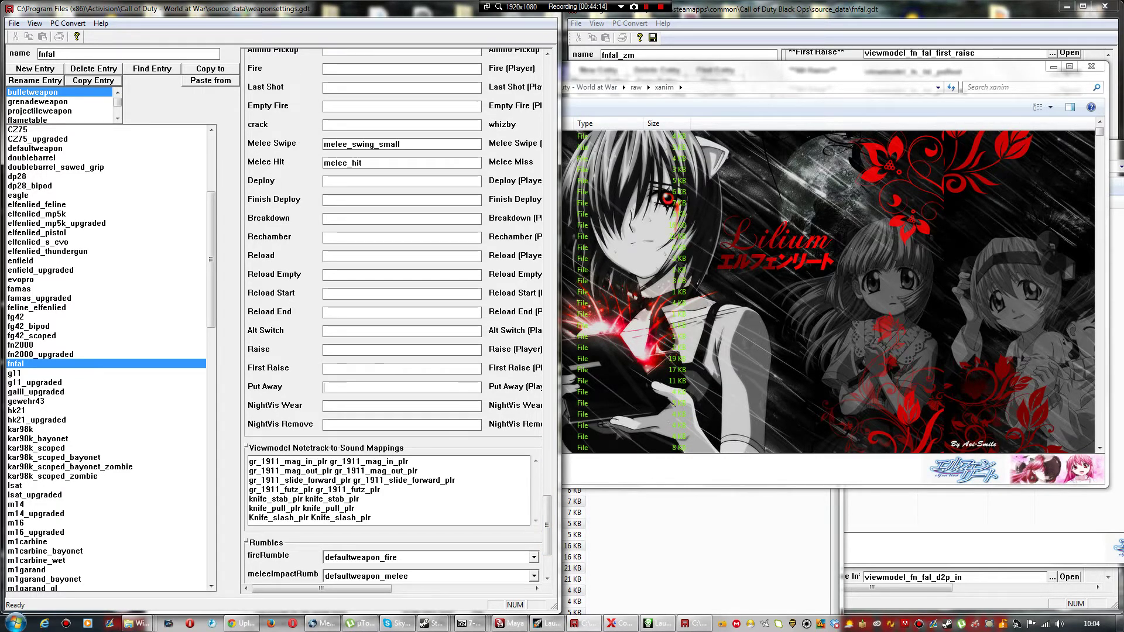
Step: Clear the player versions of the Put Away, First Raise and Raise sounds
drag(322, 589, 400, 589)
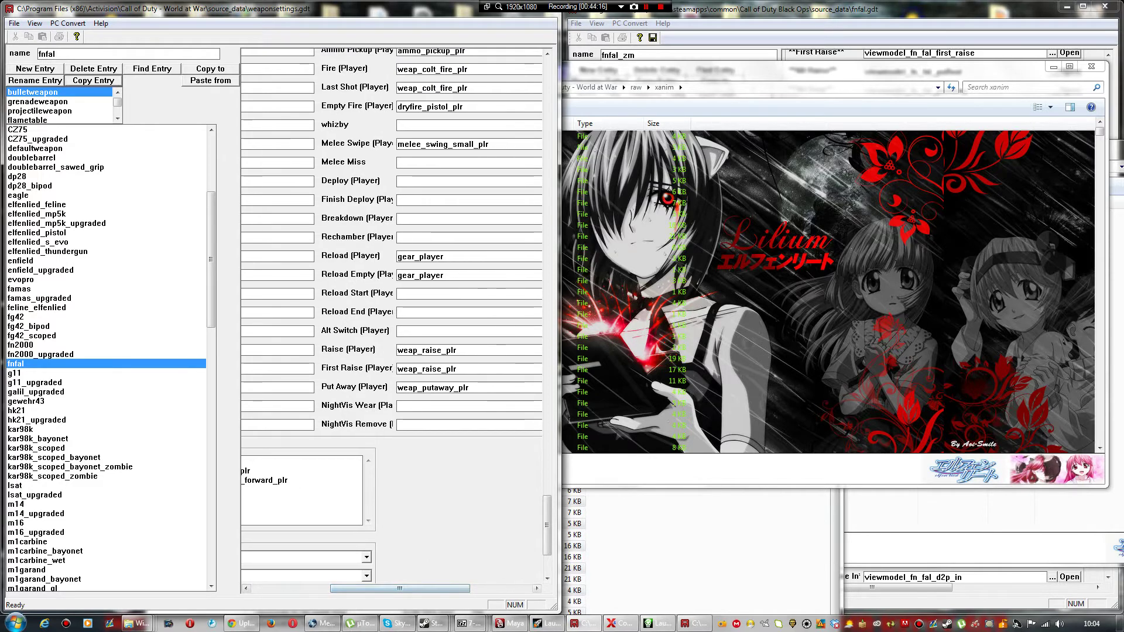
double_click(433, 388)
key(BackSpace)
key(shift+Tab)
key(Delete)
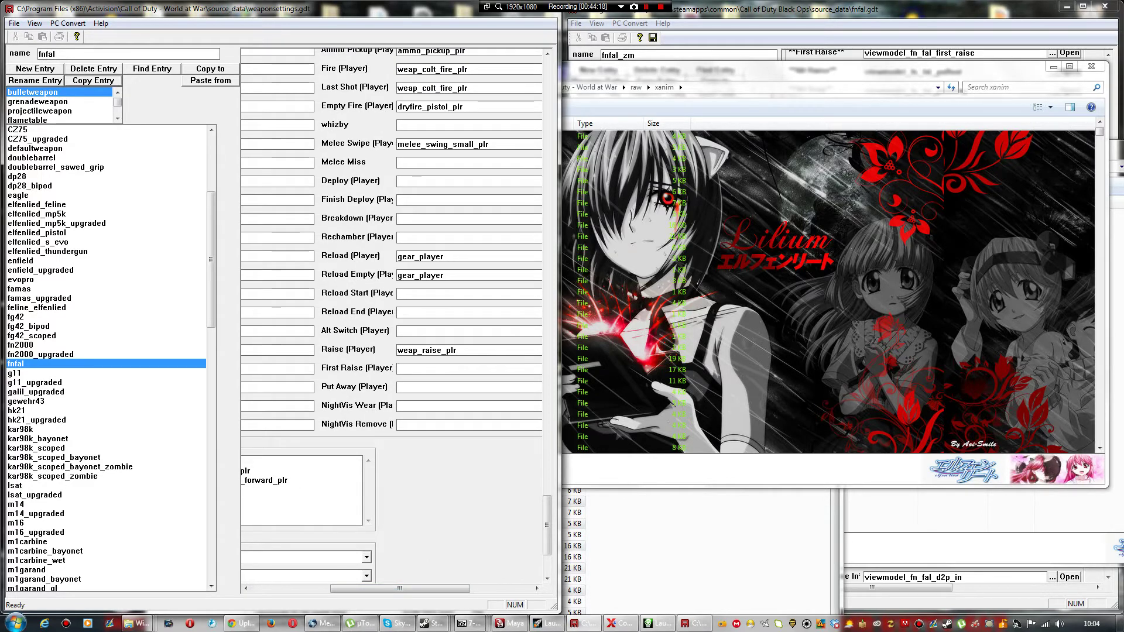
key(shift+Tab)
key(Delete)
Step: Clear the Reload Empty (Player) and Reload (Player) sounds
key(shift+Tab)
key(shift+Tab)
key(shift+Tab)
key(shift+Tab)
key(Delete)
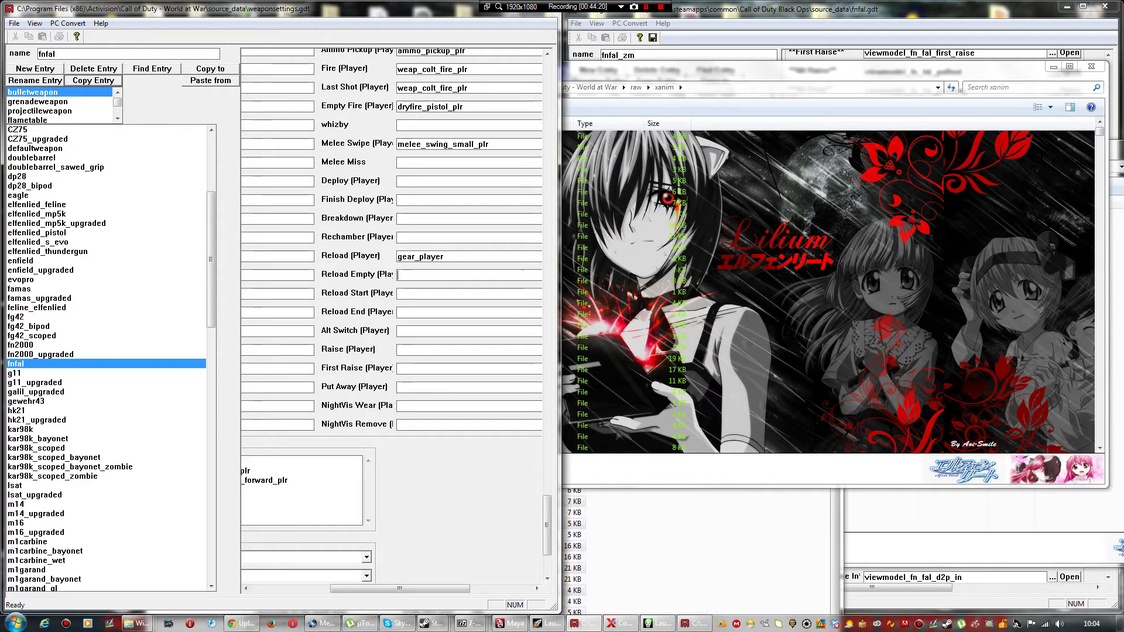
key(shift+Tab)
key(Delete)
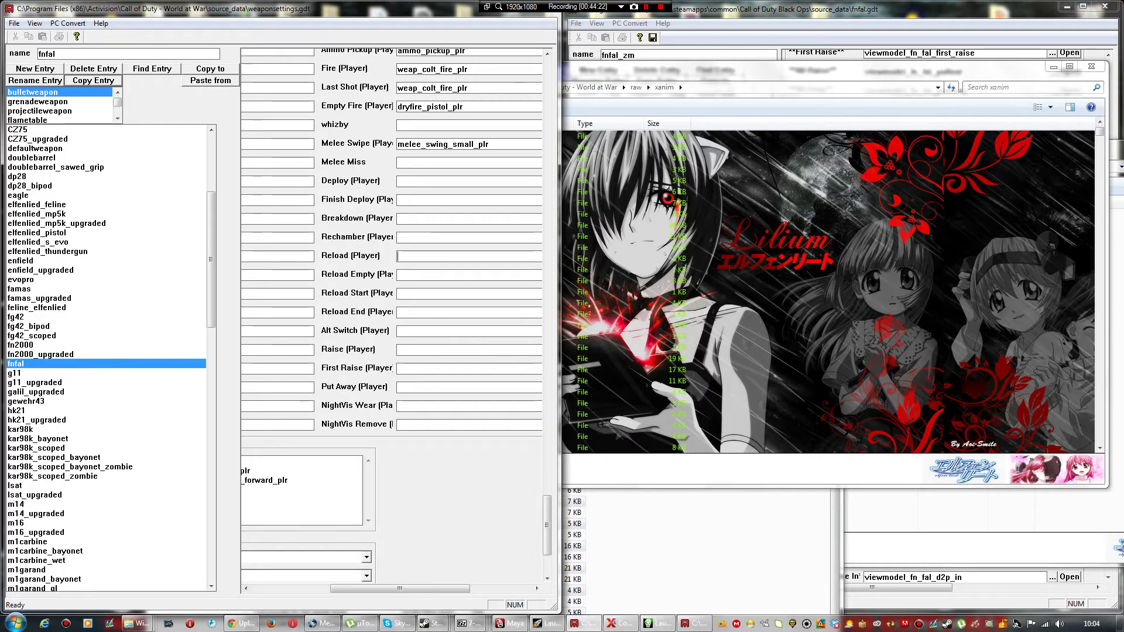
Step: Clear the Empty Fire, Last Shot and Fire player sounds, keeping the Melee Swipe (Player) entry
key(shift+Tab)
key(shift+Tab)
key(shift+Tab)
key(shift+Tab)
key(shift+Tab)
key(shift+Tab)
key(shift+Tab)
key(shift+Tab)
key(Delete)
key(shift+Tab)
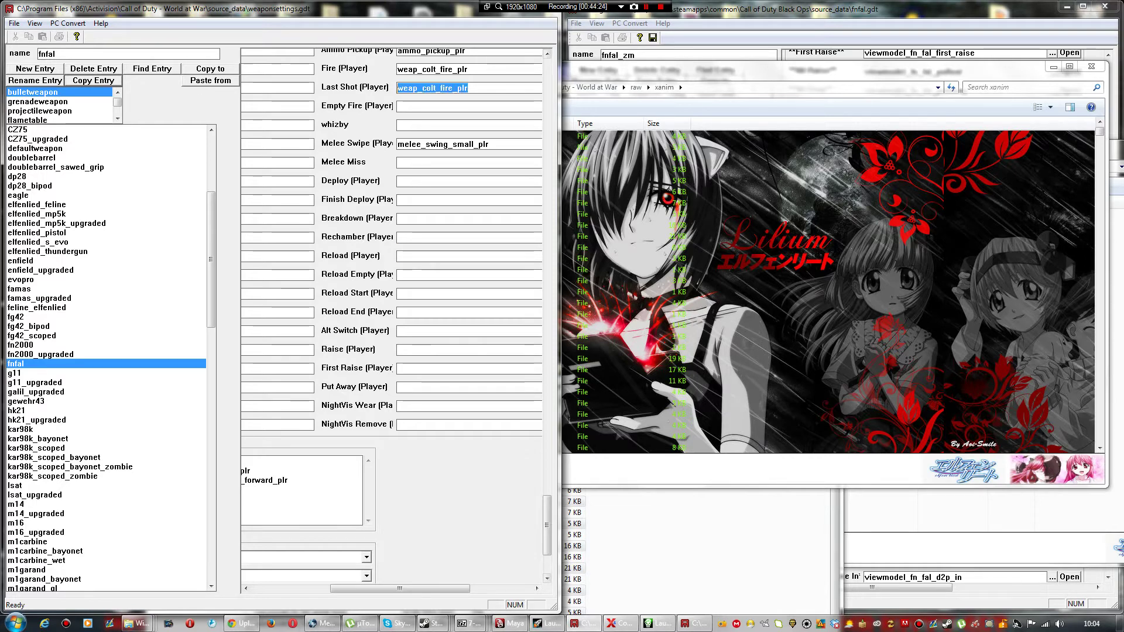
key(Delete)
key(shift+Tab)
key(Delete)
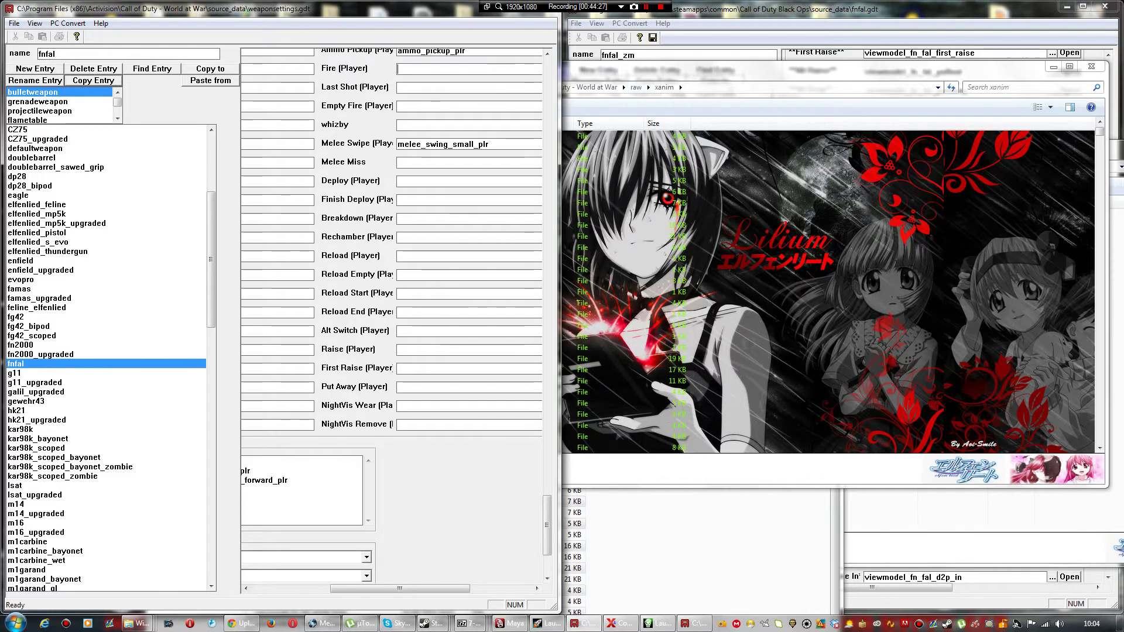
Step: Clear the Ammo Pickup (Player) and Pickup (Player) sounds
key(shift+Tab)
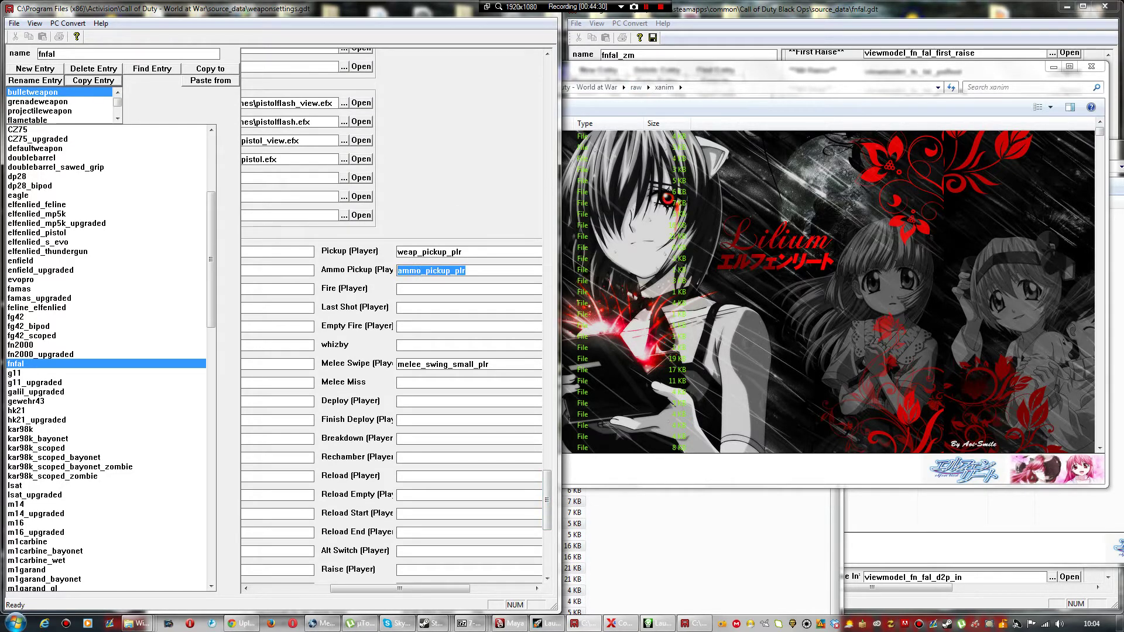
key(Delete)
key(shift+Tab)
key(Delete)
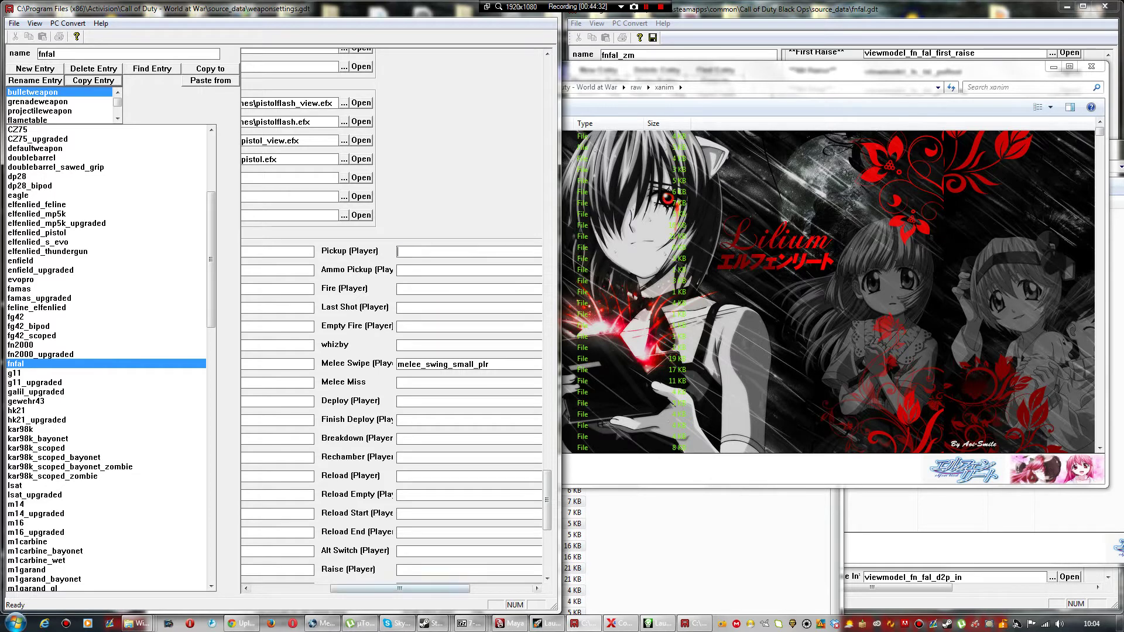
drag(400, 588, 322, 589)
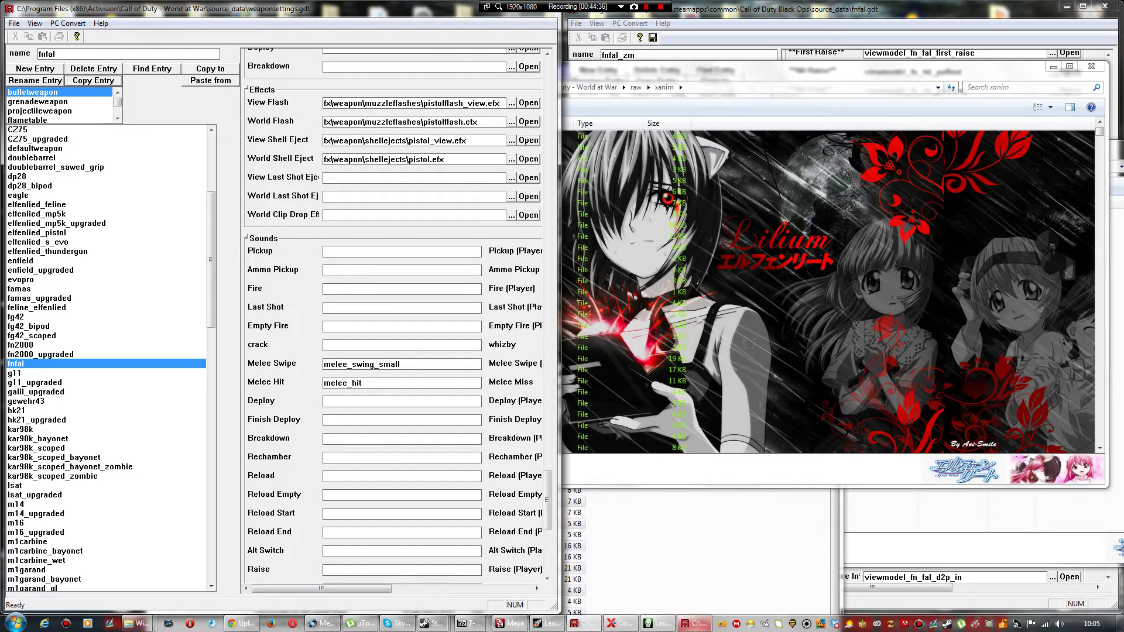
Step: Bring the Black Ops Asset Manager window with fnfal.gdt to the front and close it
click(656, 624)
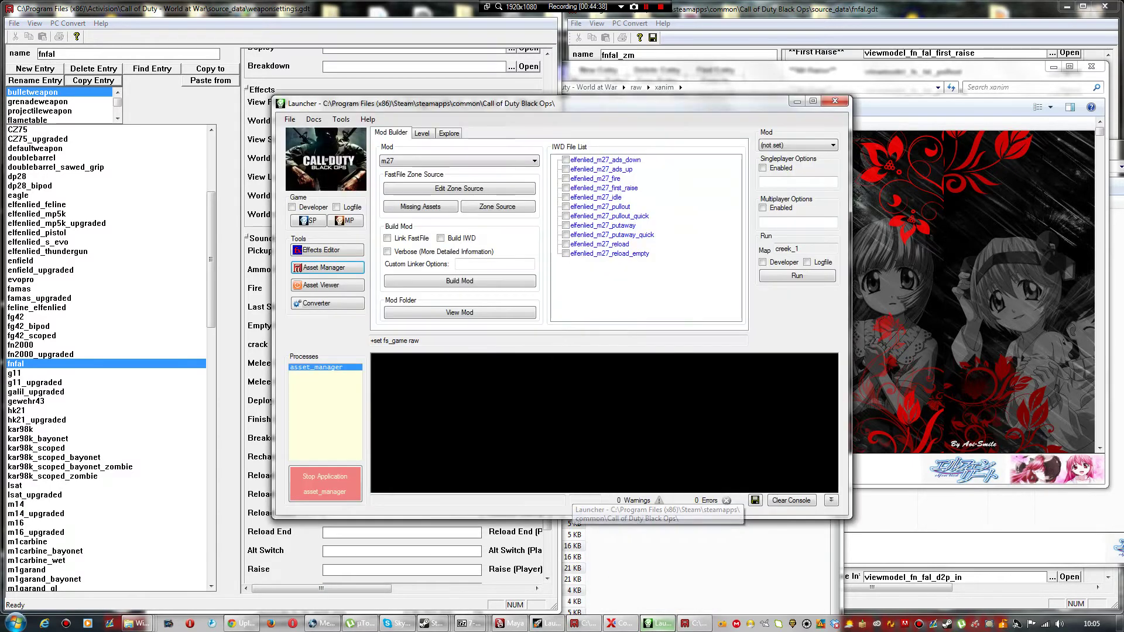
click(657, 623)
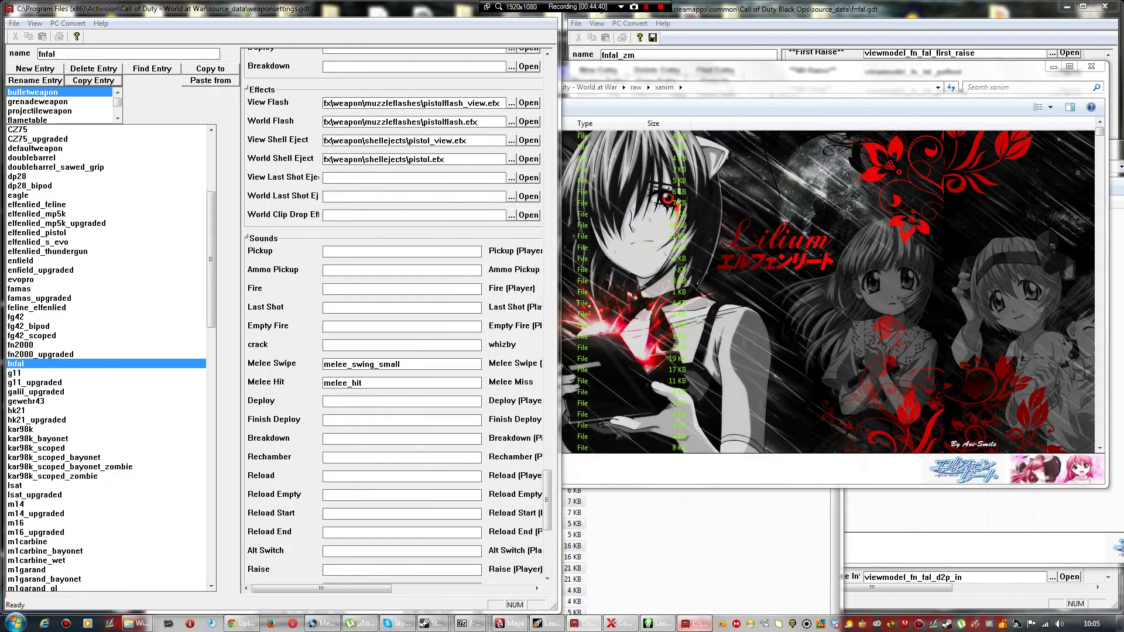
click(694, 623)
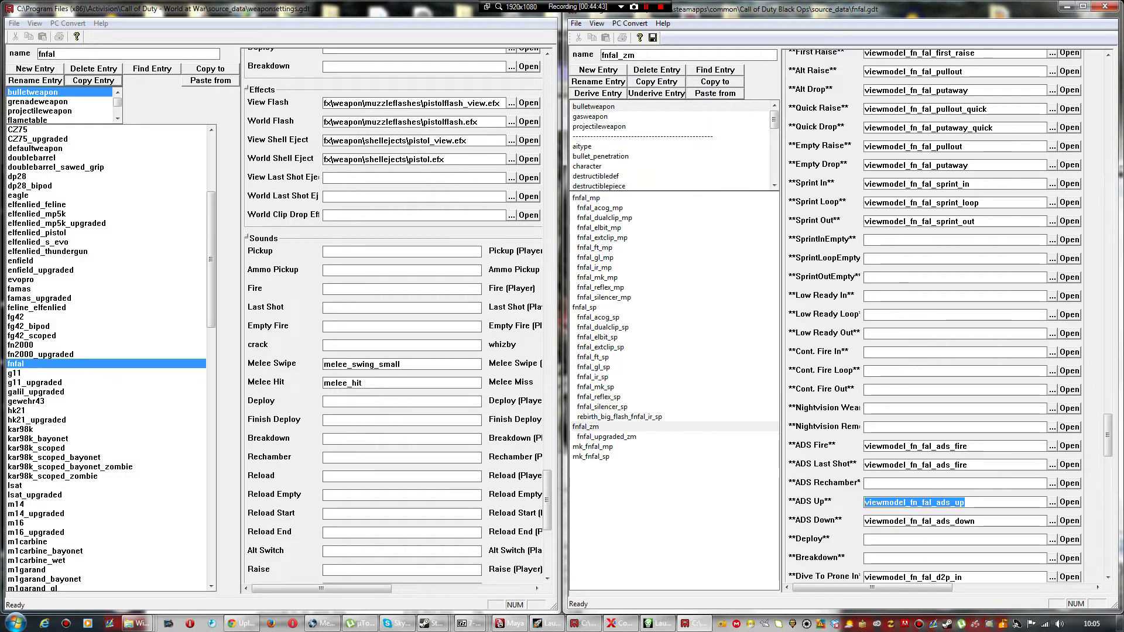
click(1105, 6)
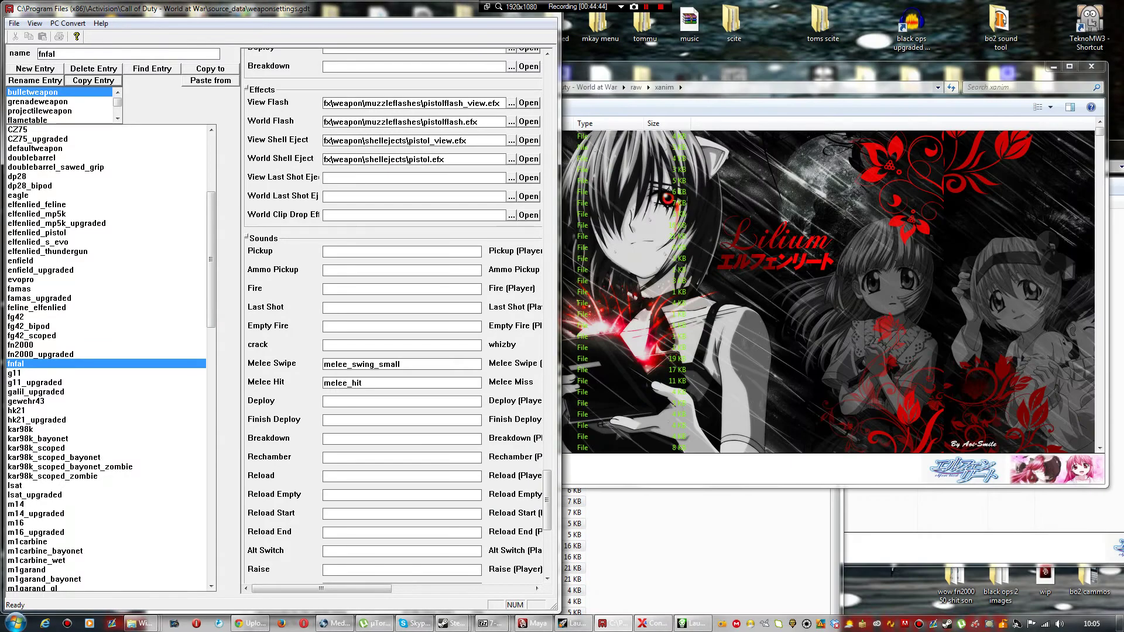
Step: Restore the weaponsettings.gdt window to a smaller size and examine the Viewmodel Notetrack-to-Sound Mappings of fnfal
drag(351, 8, 690, 118)
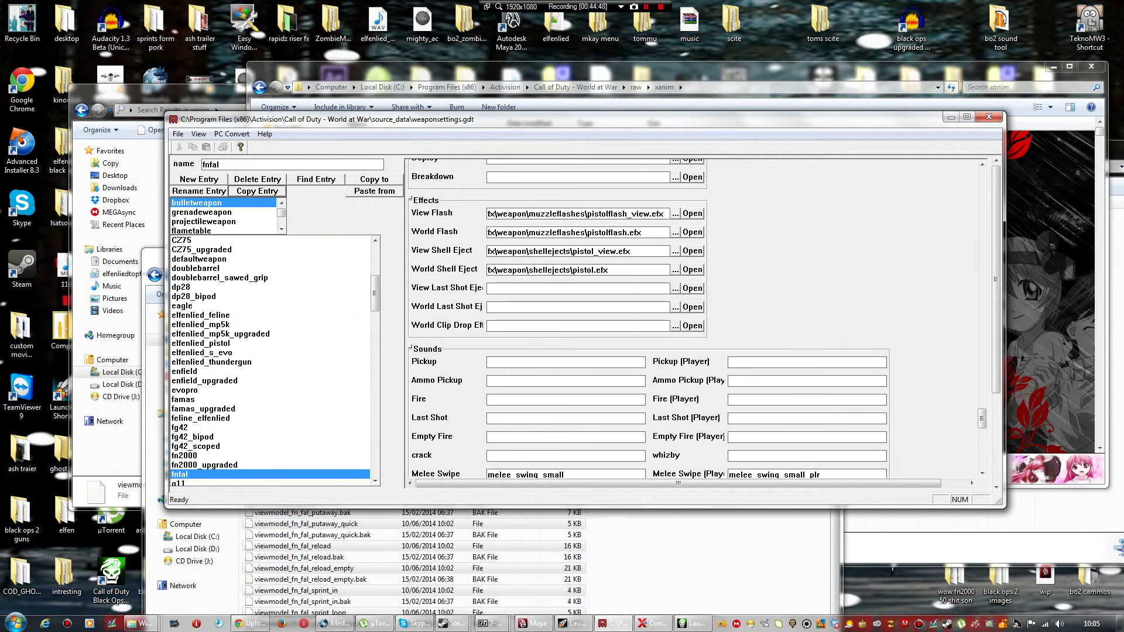
scroll(729, 228, down, 3)
scroll(644, 317, down, 6)
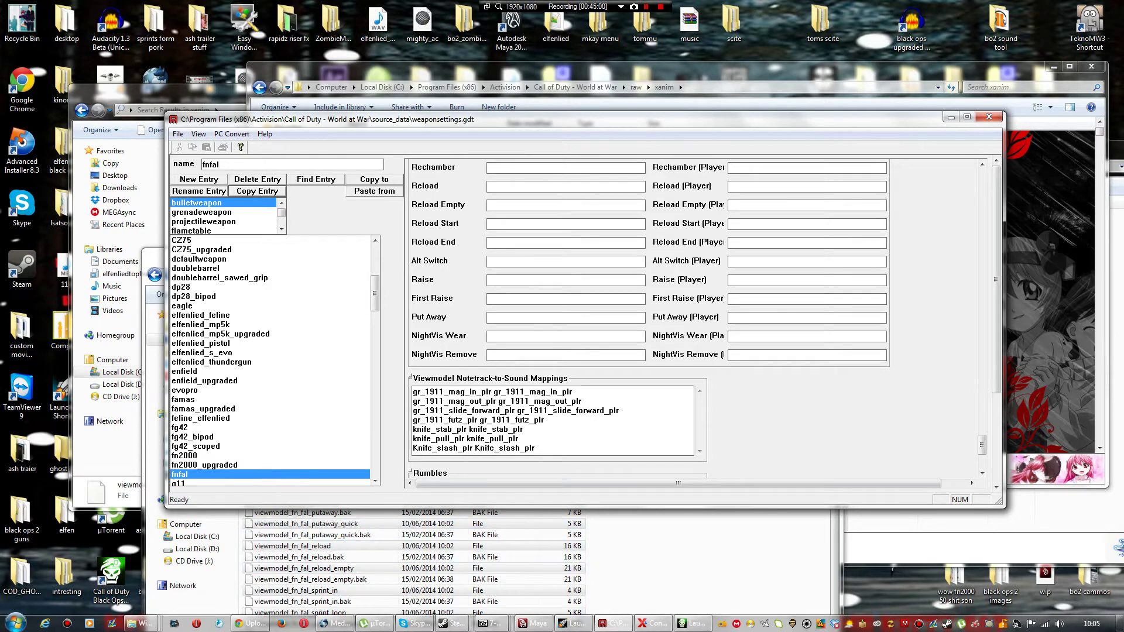
Step: Return to the raw\xanim folder window and select viewmodel_fn_fal_reload, followed by viewmodel_fn_fal_reload_empty
click(1022, 70)
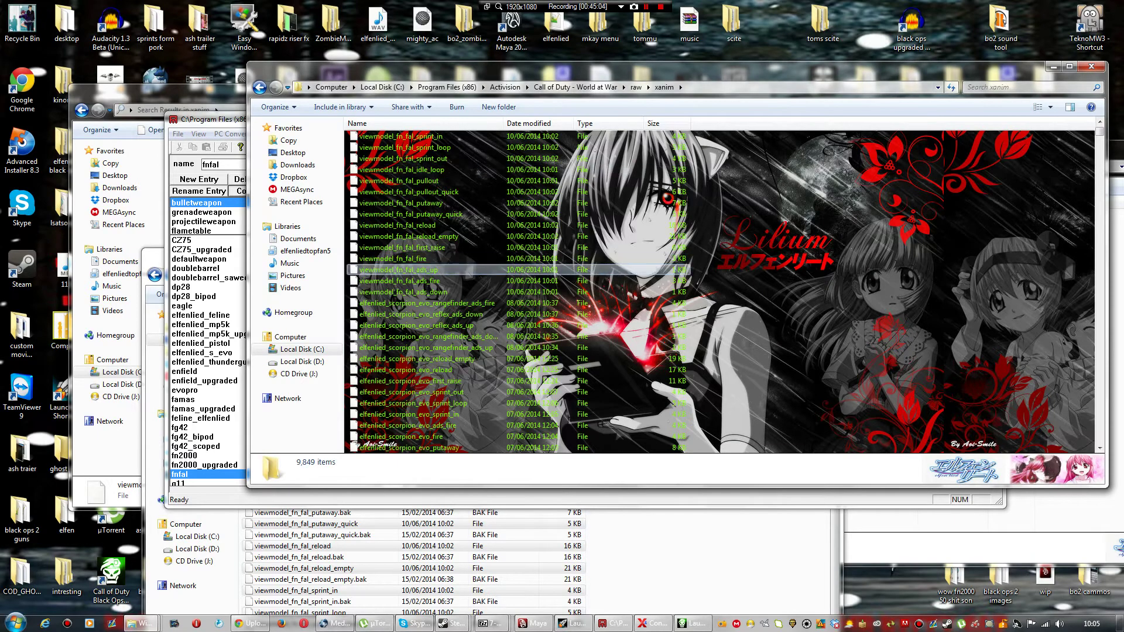
click(410, 225)
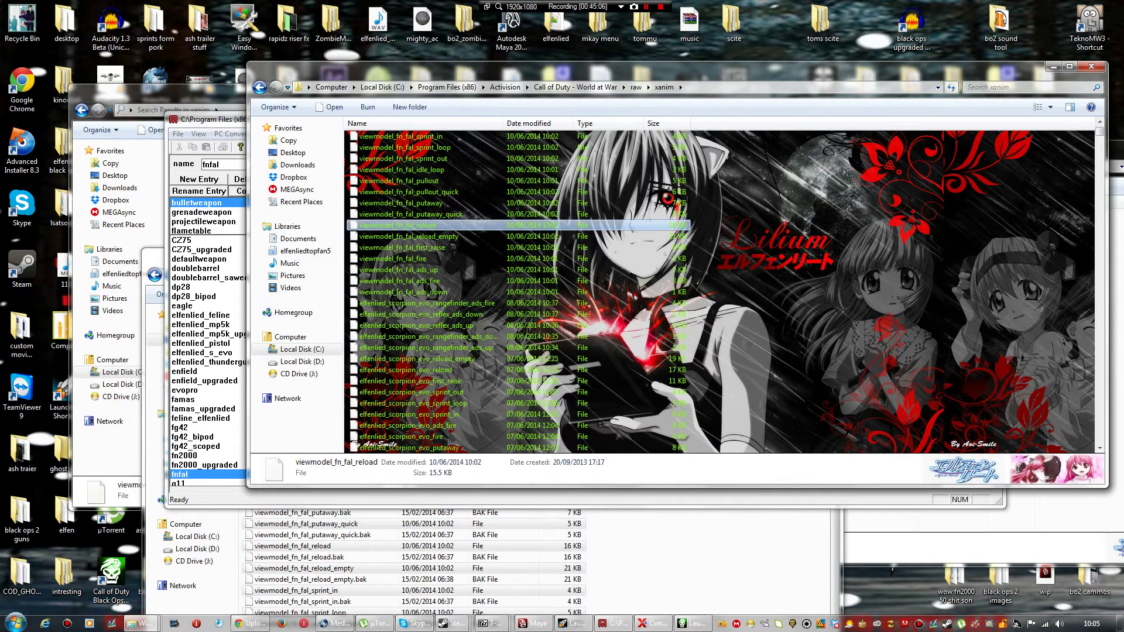
click(410, 236)
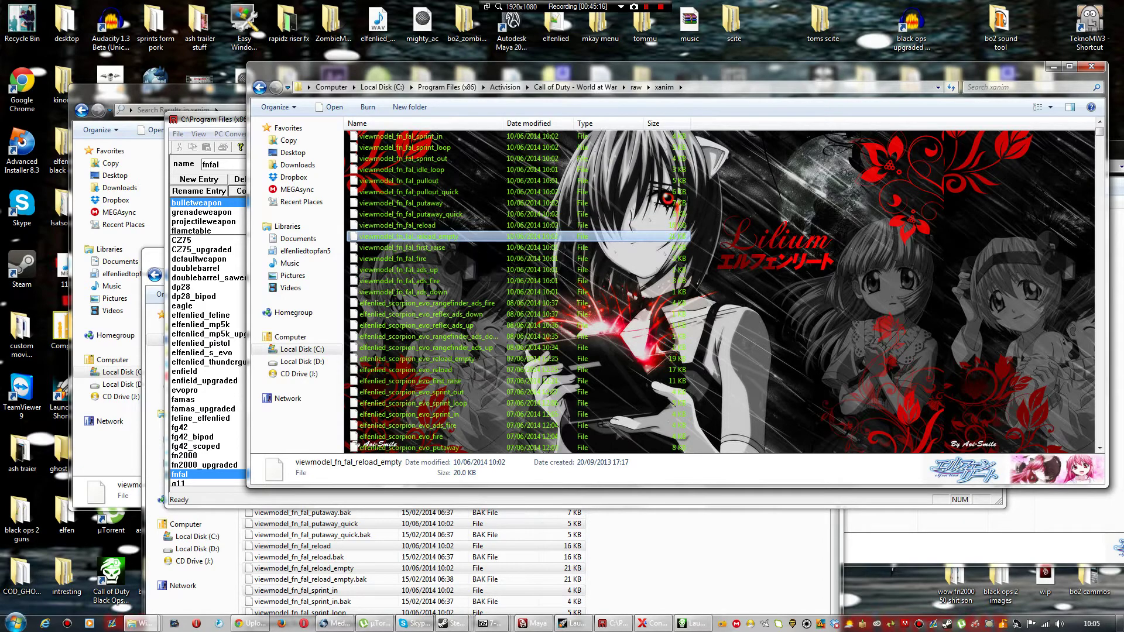
Step: Open viewmodel_fn_fal_reload_empty in Notepad++ and copy the notetrack sndnt#wpn_fnfal_mag_out from the file's last line
key(Return)
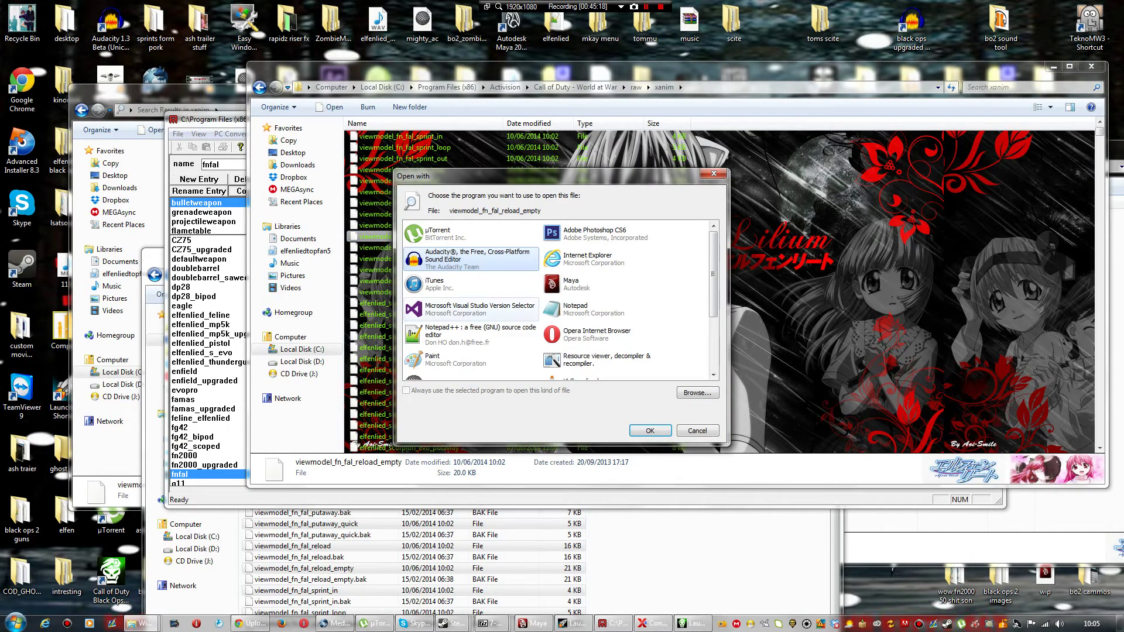
click(471, 334)
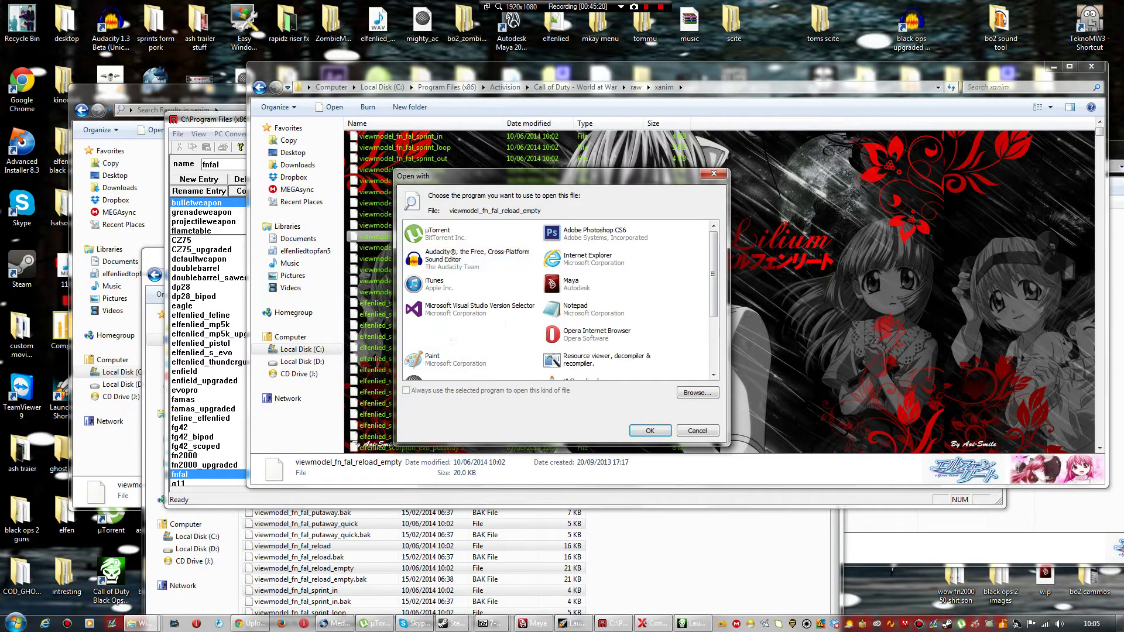
key(Return)
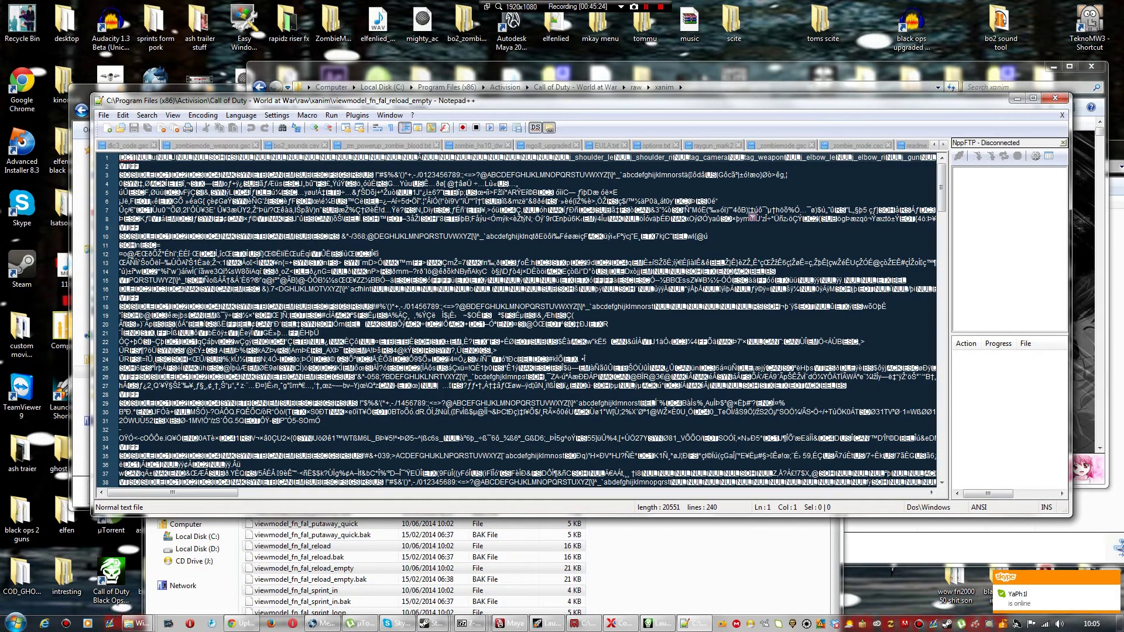
drag(942, 194, 942, 463)
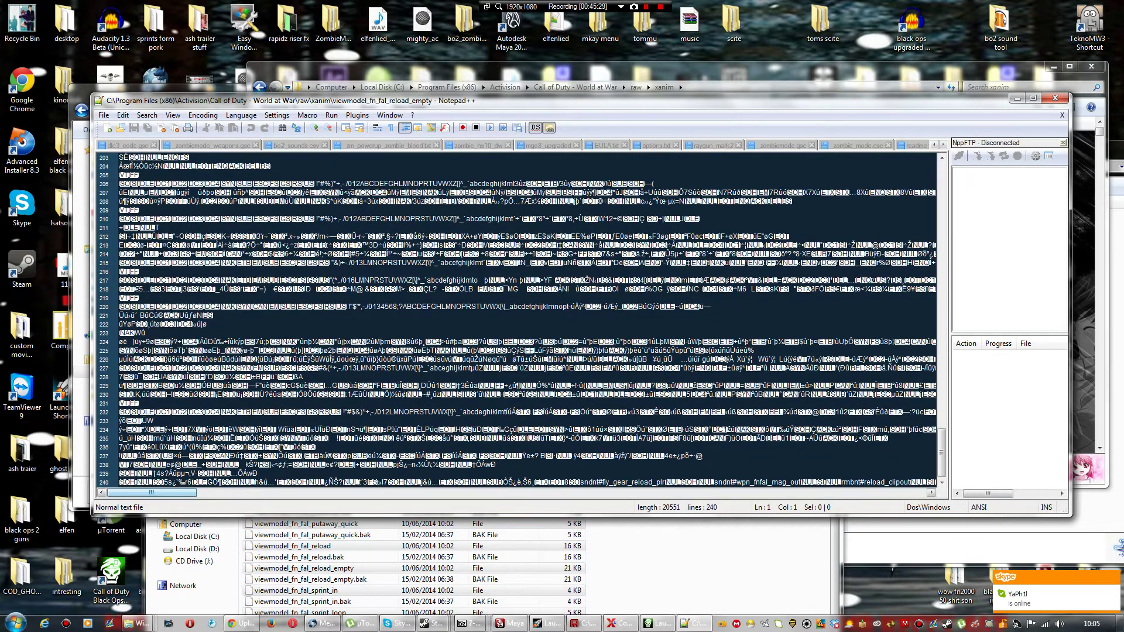
drag(151, 493, 188, 493)
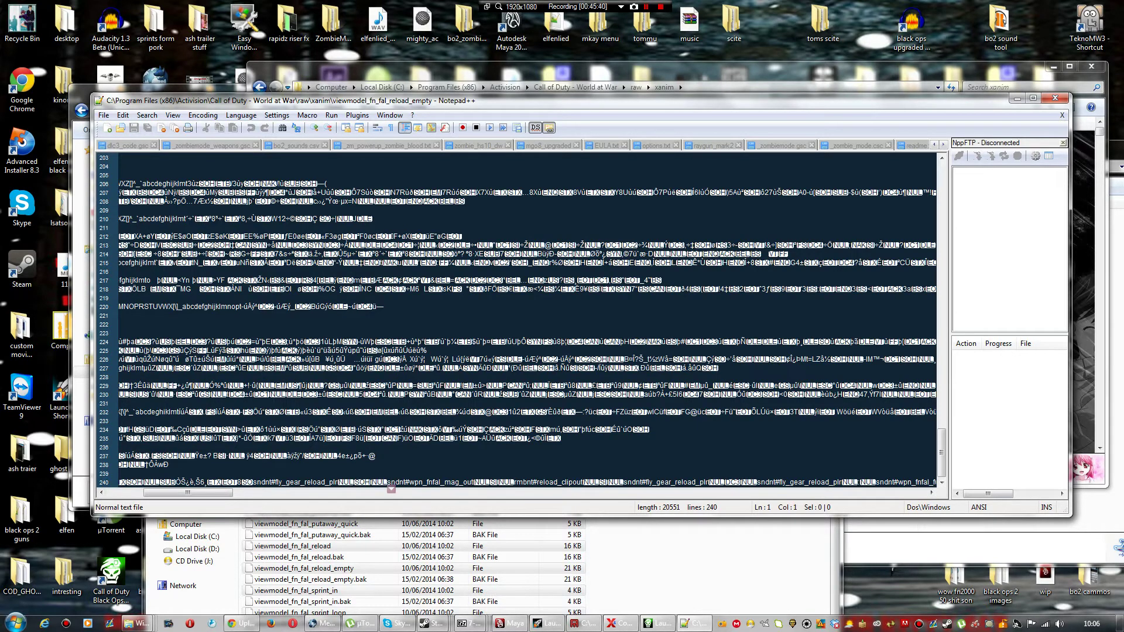
drag(387, 483, 473, 482)
key(ctrl+c)
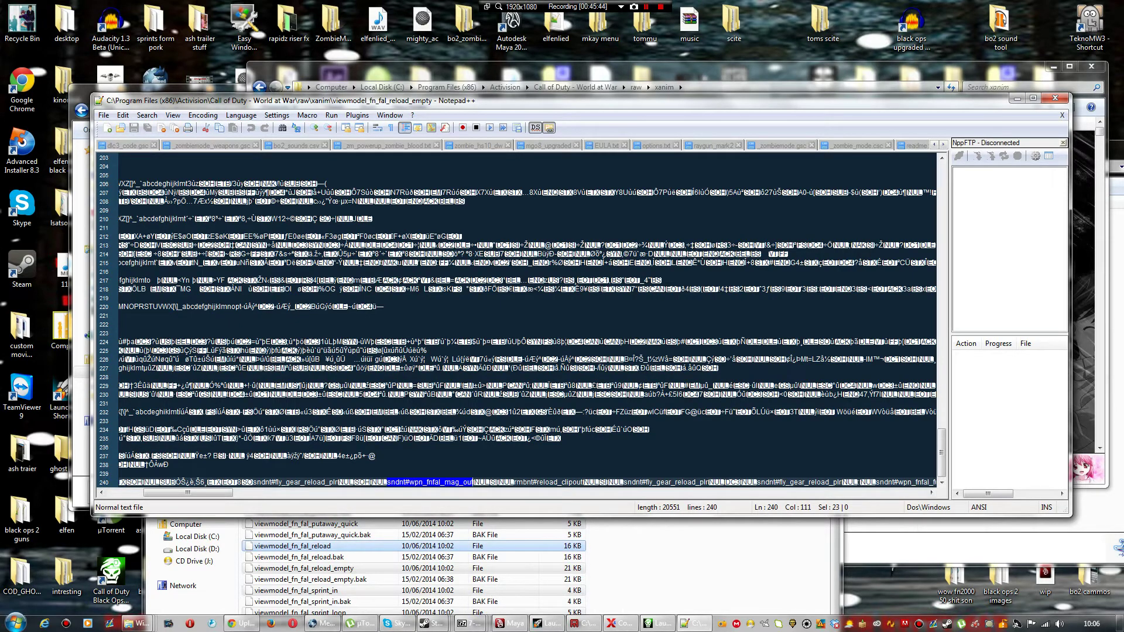
Step: In weaponsettings.gdt, replace all of fnfal's Viewmodel Notetrack-to-Sound Mappings with the copied notetrack sndnt#wpn_fnfal_mag_out
click(584, 624)
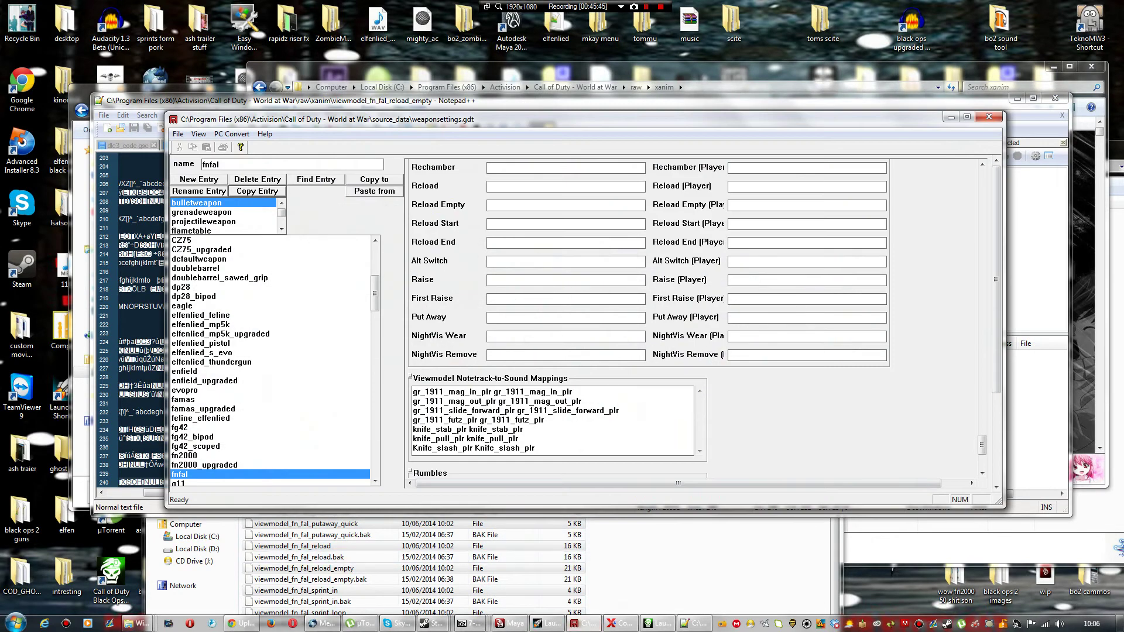
drag(536, 449, 412, 391)
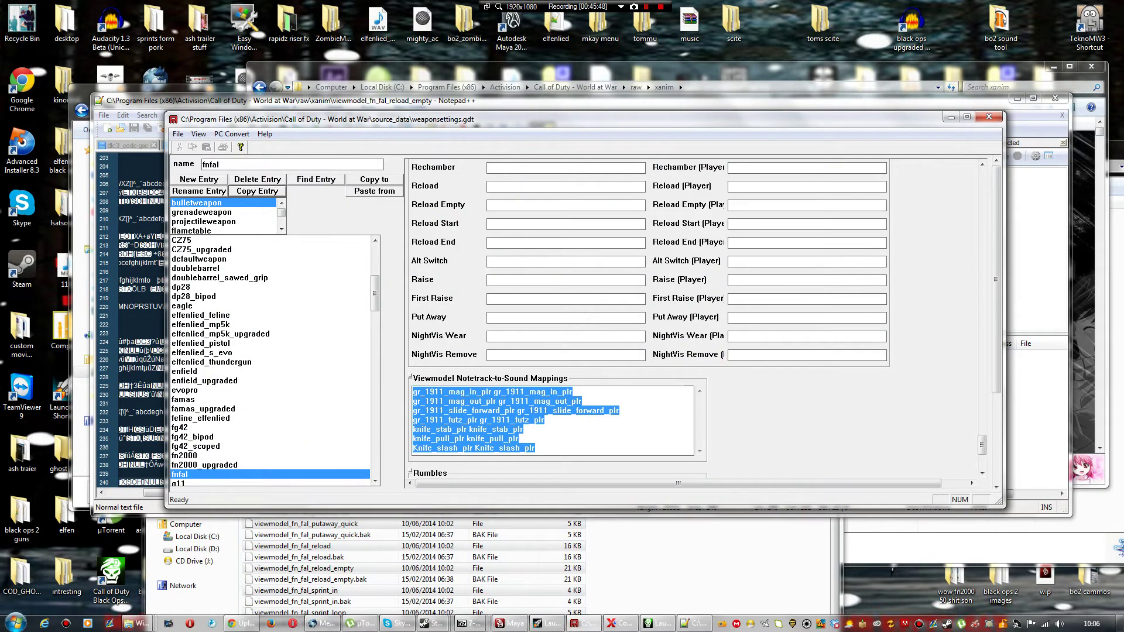
key(BackSpace)
key(ctrl+v)
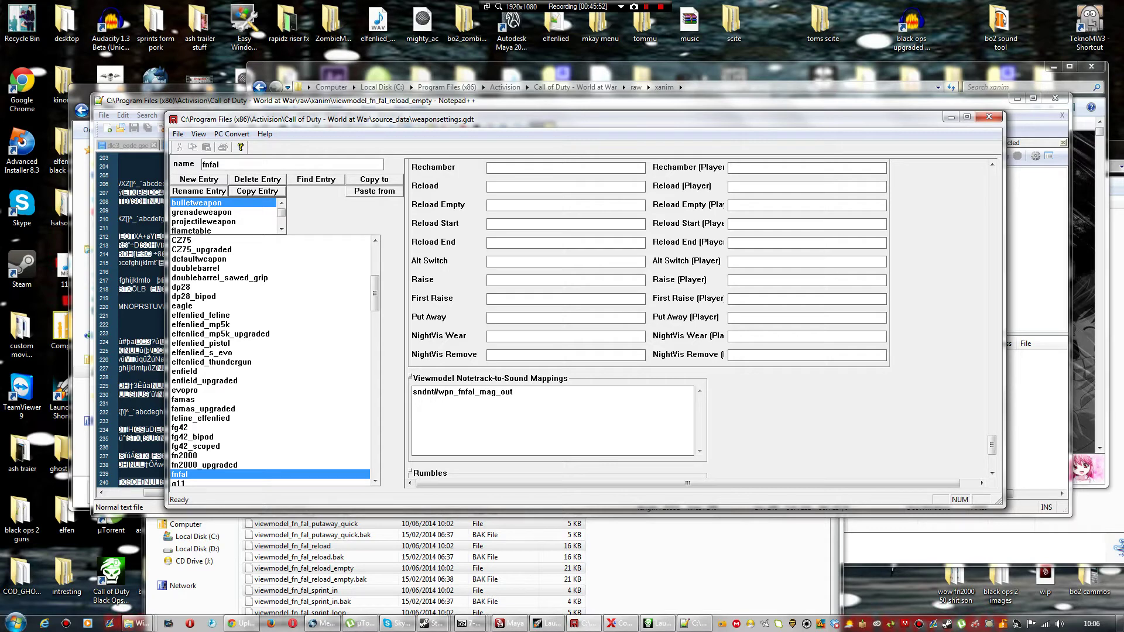
Step: Complete the first notetrack mapping by copying wpn_fnfal_mag_out from it and adding it after a space as the sound name
key(shift+Left)
key(shift+Left)
key(shift+Left)
key(shift+Left)
key(shift+Left)
key(shift+Left)
key(shift+Left)
key(shift+Left)
key(shift+Left)
key(shift+Left)
key(shift+Left)
key(shift+Left)
key(shift+Left)
key(shift+Left)
key(shift+Left)
key(shift+Left)
key(shift+Left)
key(ctrl+c)
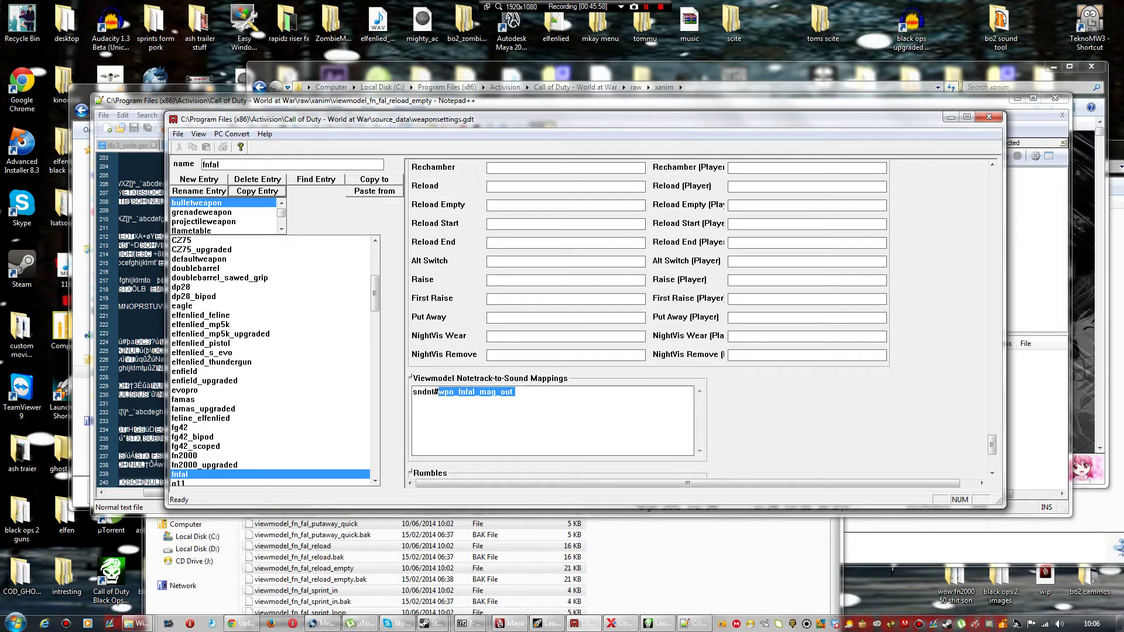
key(Right)
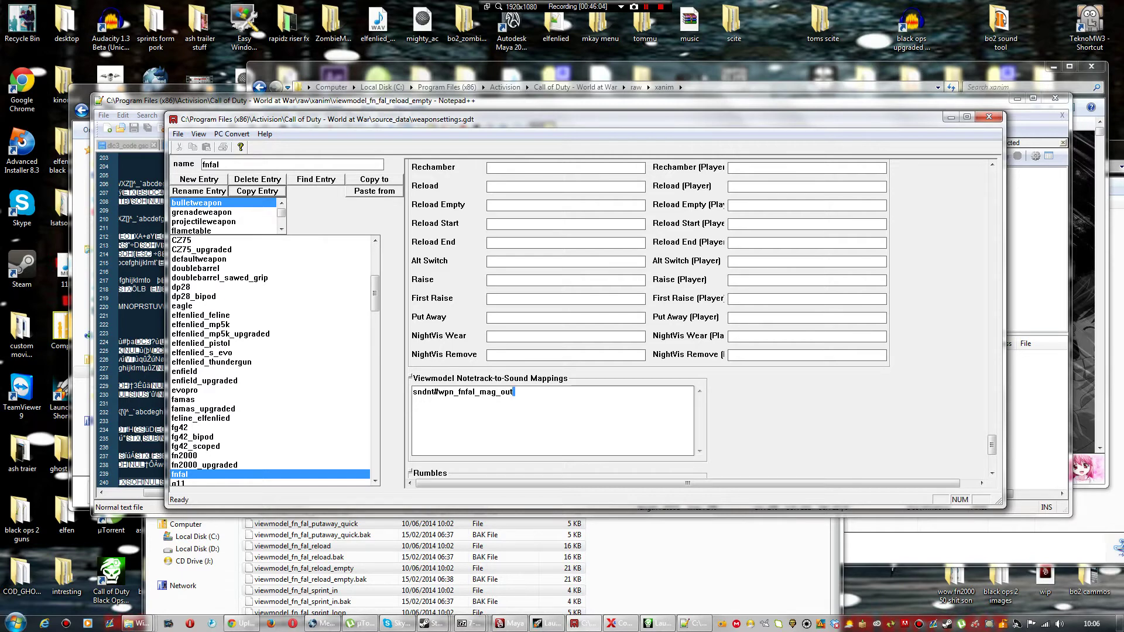
key(Right)
key(ctrl+v)
Step: Return to the reload_empty animation in Notepad++ and copy the notetrack sndnt#wpn_fnfal_mag_in from the last line
click(694, 624)
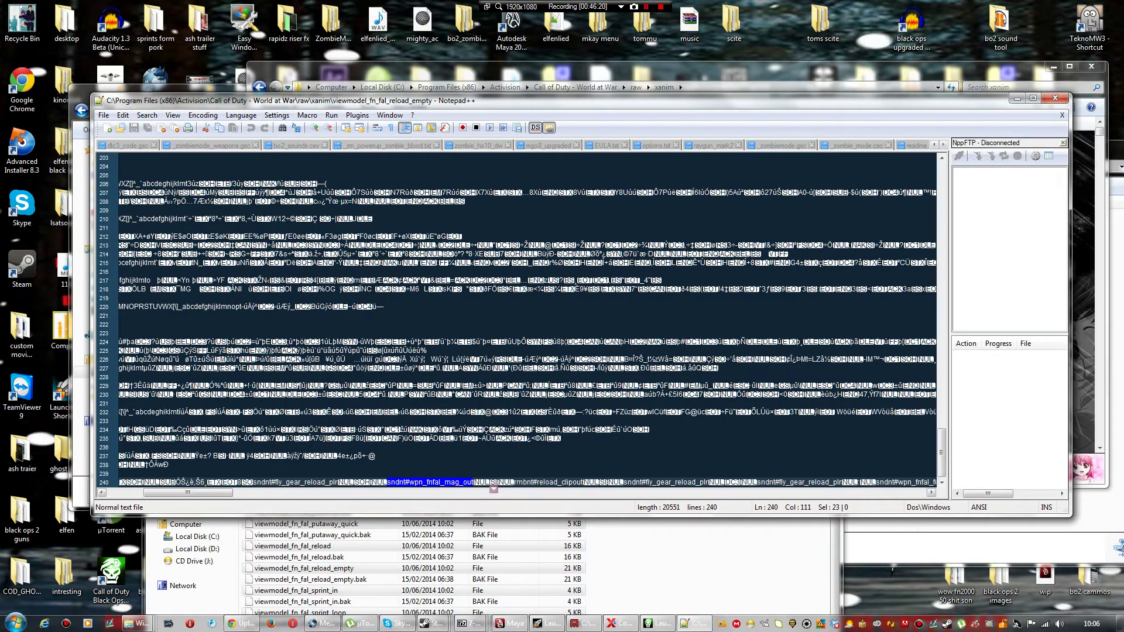
drag(188, 493, 217, 493)
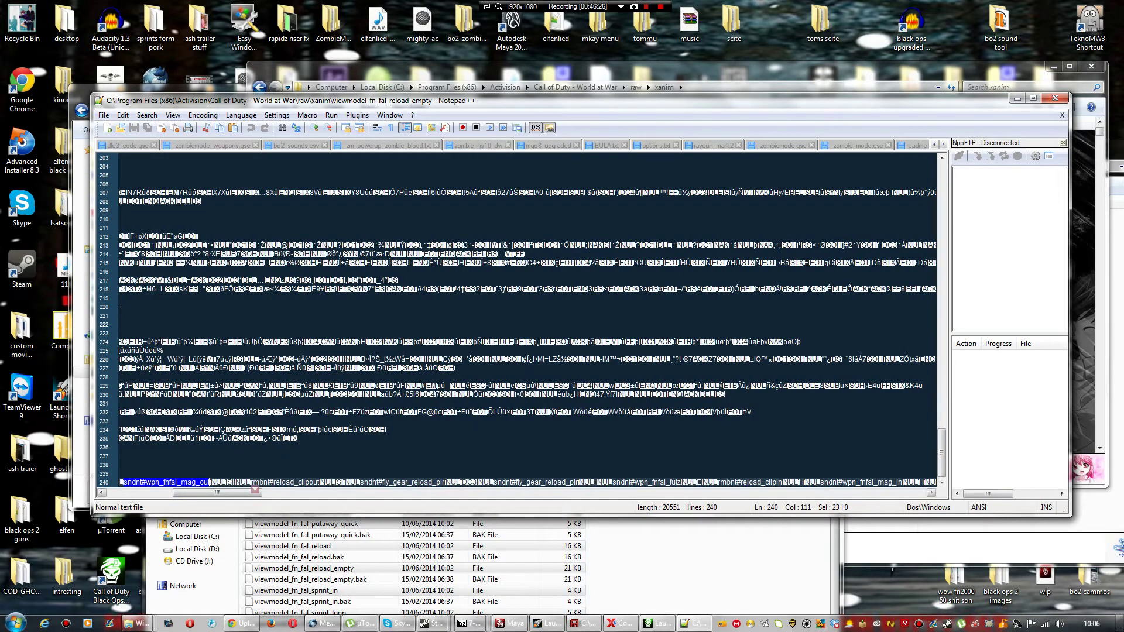
drag(217, 493, 256, 493)
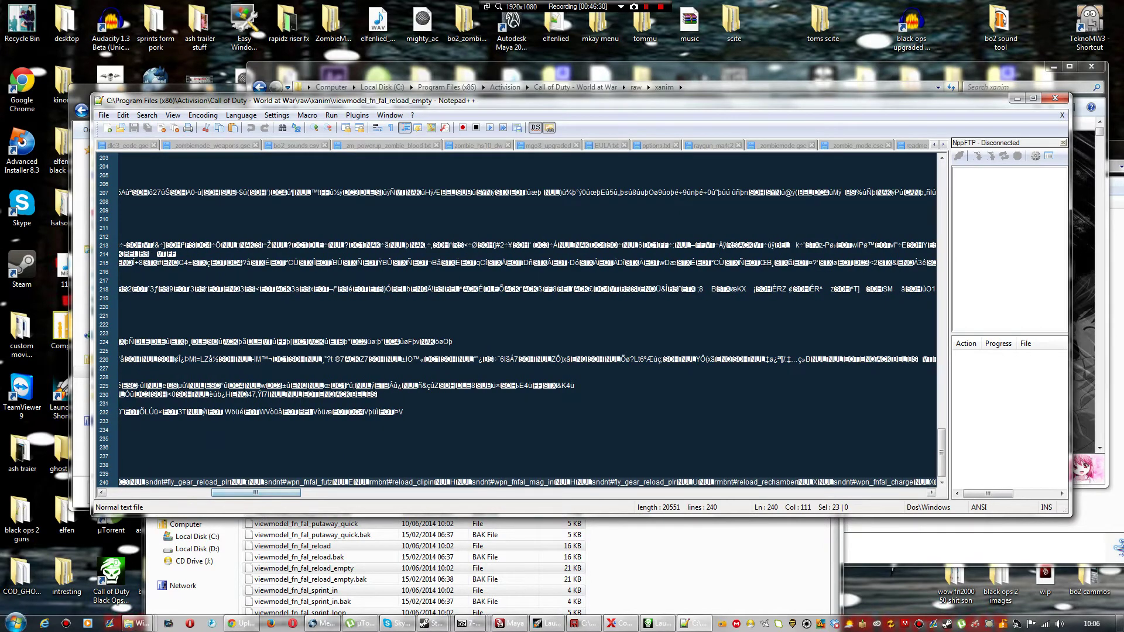
click(476, 486)
drag(473, 484, 553, 483)
key(ctrl+c)
mouse_move(510, 624)
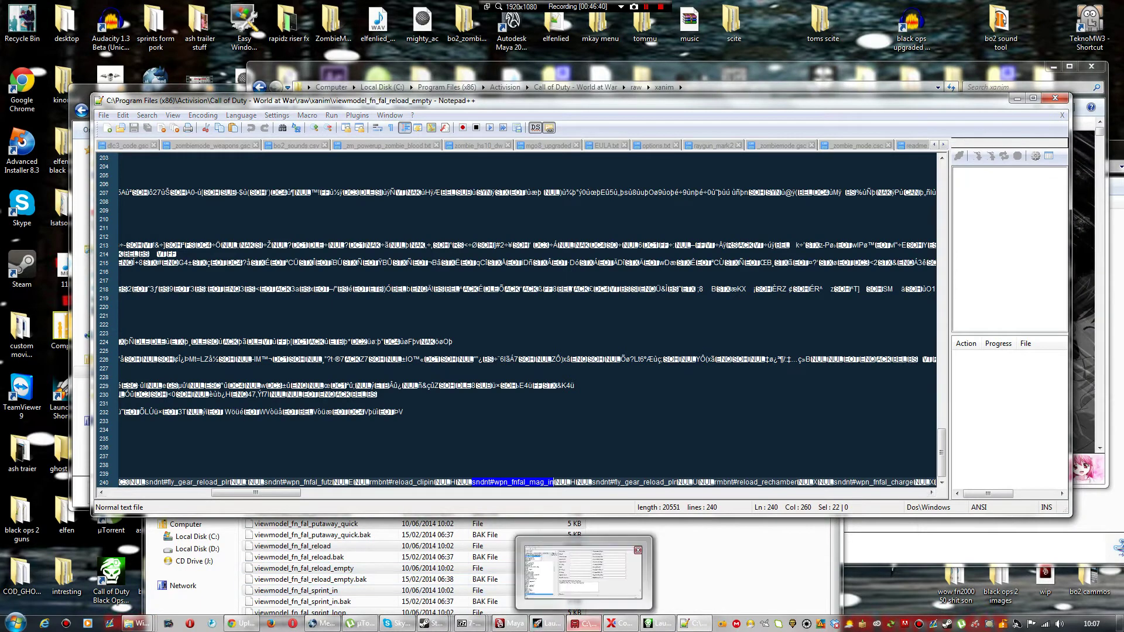
Step: Add a second line to fnfal's notetrack mappings in weaponsettings.gdt: sndnt#wpn_fnfal_mag_in wpn_fnfal_mag_in
click(584, 624)
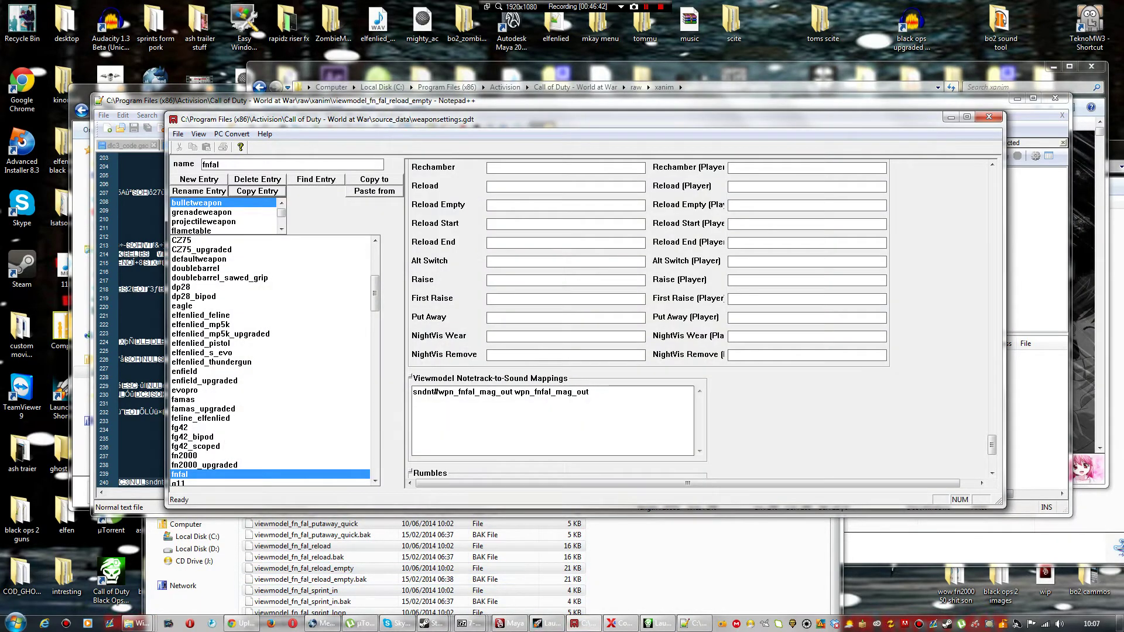
key(ctrl+v)
key(shift+Left)
key(shift+Left)
key(shift+Left)
key(shift+Left)
key(shift+Left)
key(shift+Left)
key(shift+Left)
key(shift+Left)
key(shift+Left)
key(shift+Left)
key(shift+Left)
key(shift+Left)
key(shift+Left)
key(shift+Left)
key(shift+Left)
key(shift+Left)
key(ctrl+c)
key(ctrl+v)
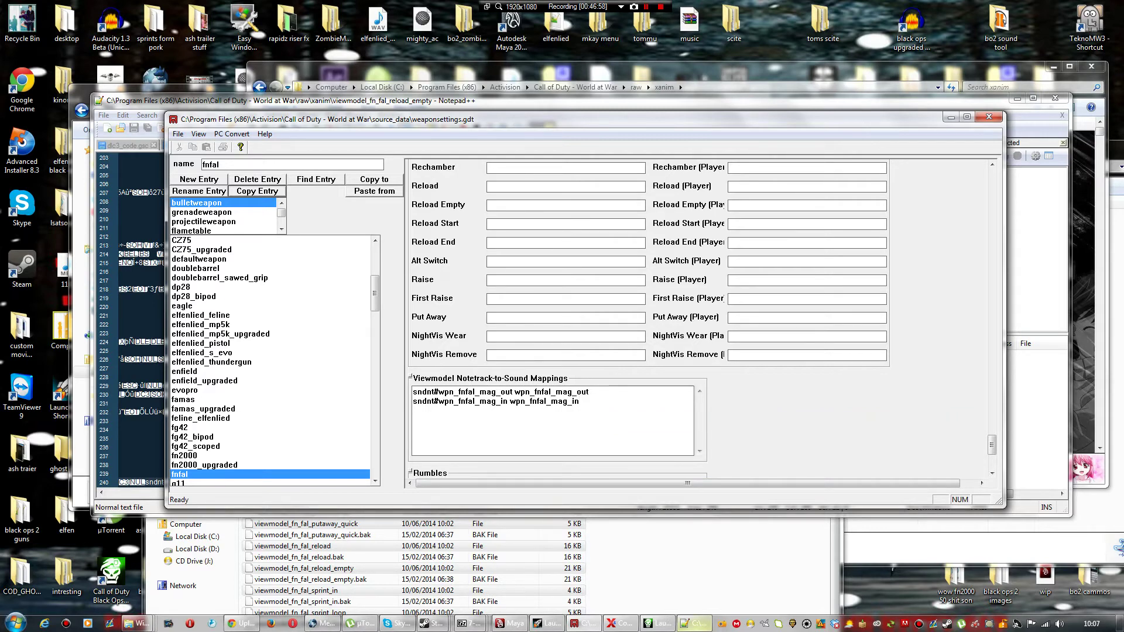
Step: Switch back to the reload_empty animation in Notepad++ and copy the notetrack sndnt#wpn_fnfal_charge from the last line
key(alt+Tab)
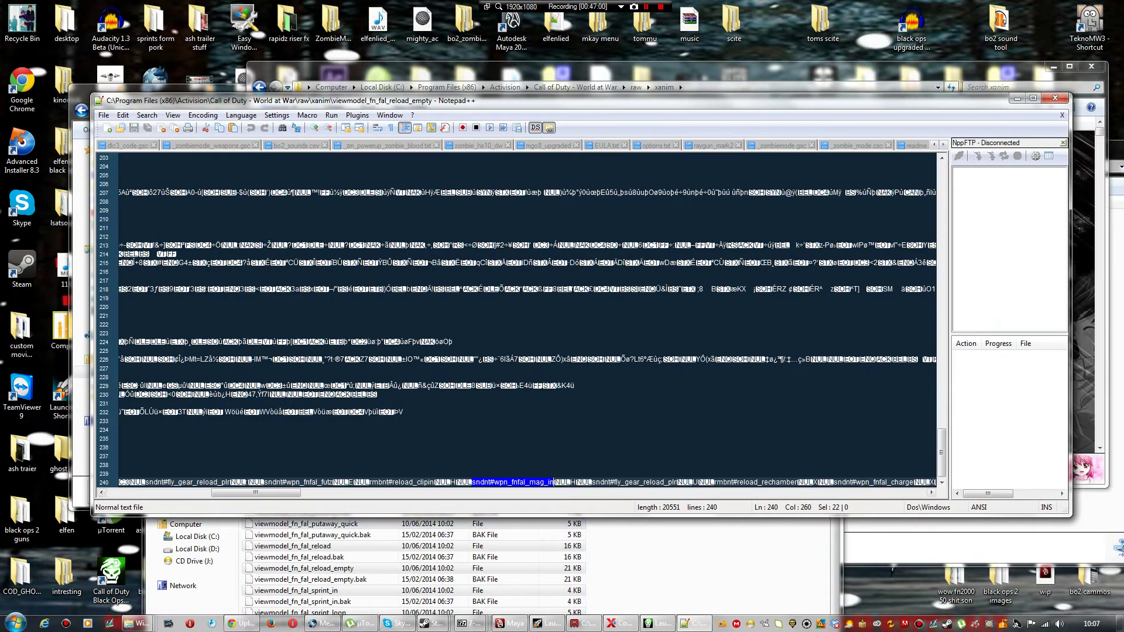
drag(256, 493, 284, 493)
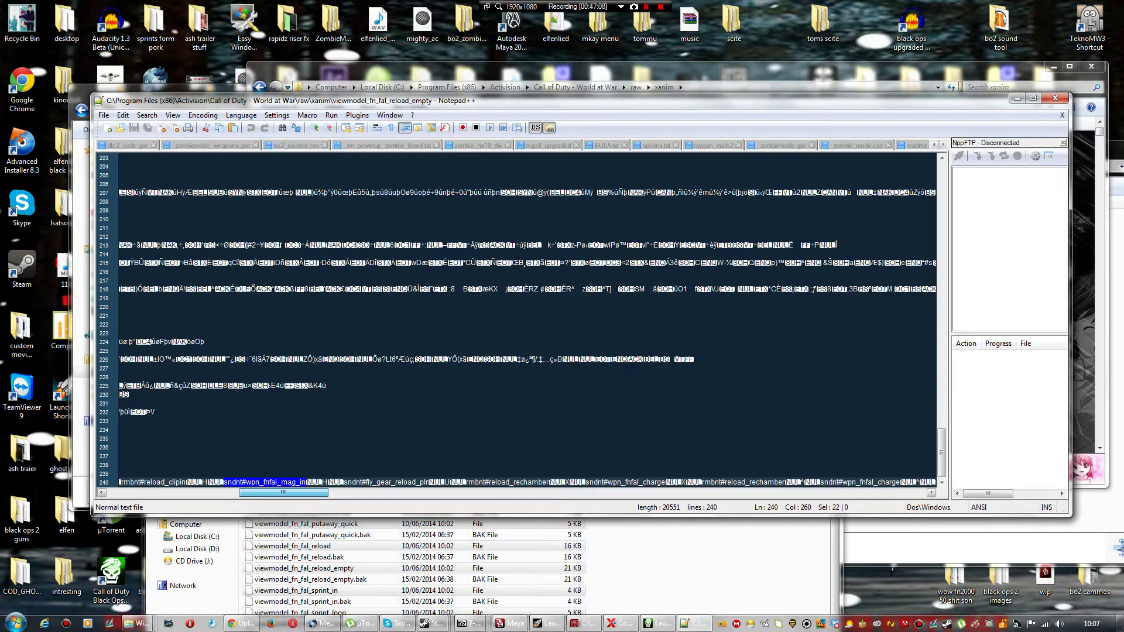
drag(284, 493, 304, 493)
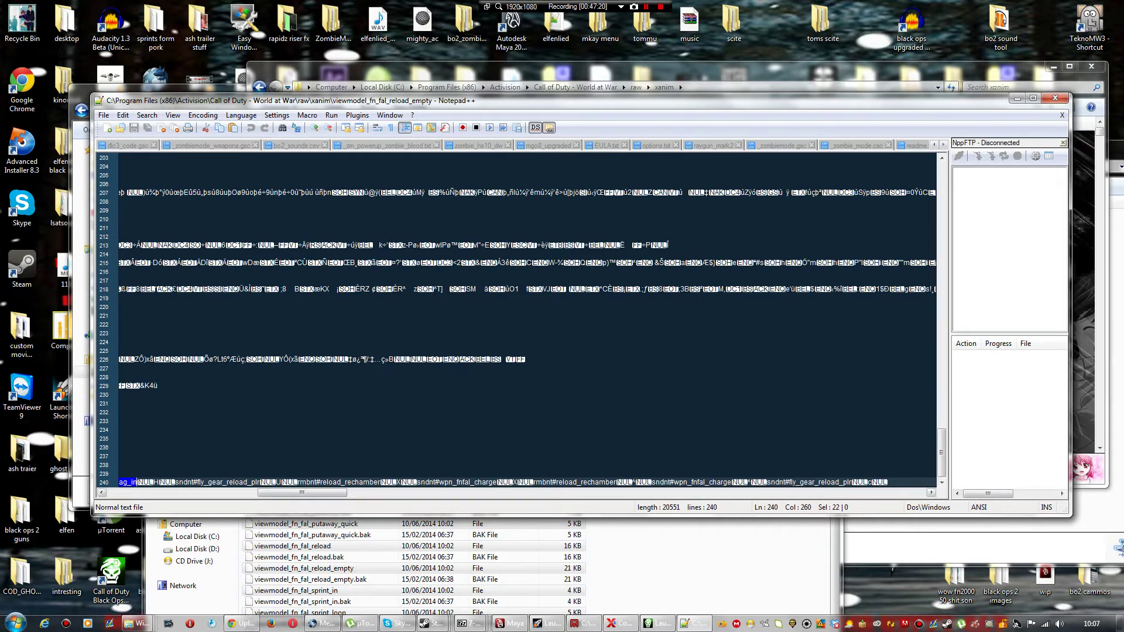
drag(420, 482, 502, 482)
click(421, 485)
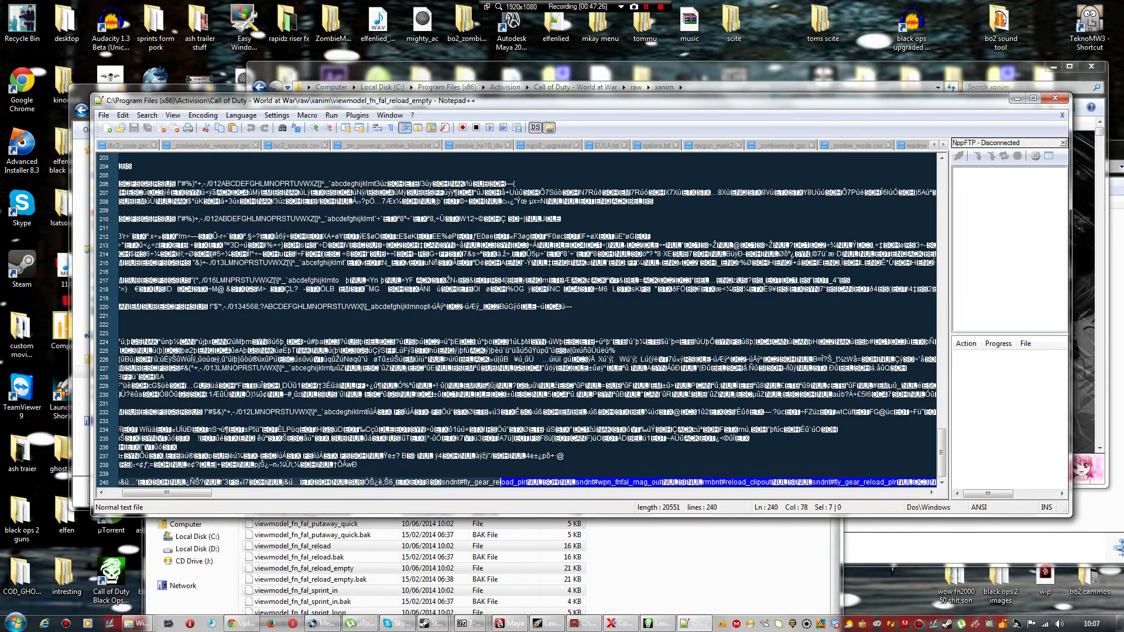
drag(170, 493, 291, 493)
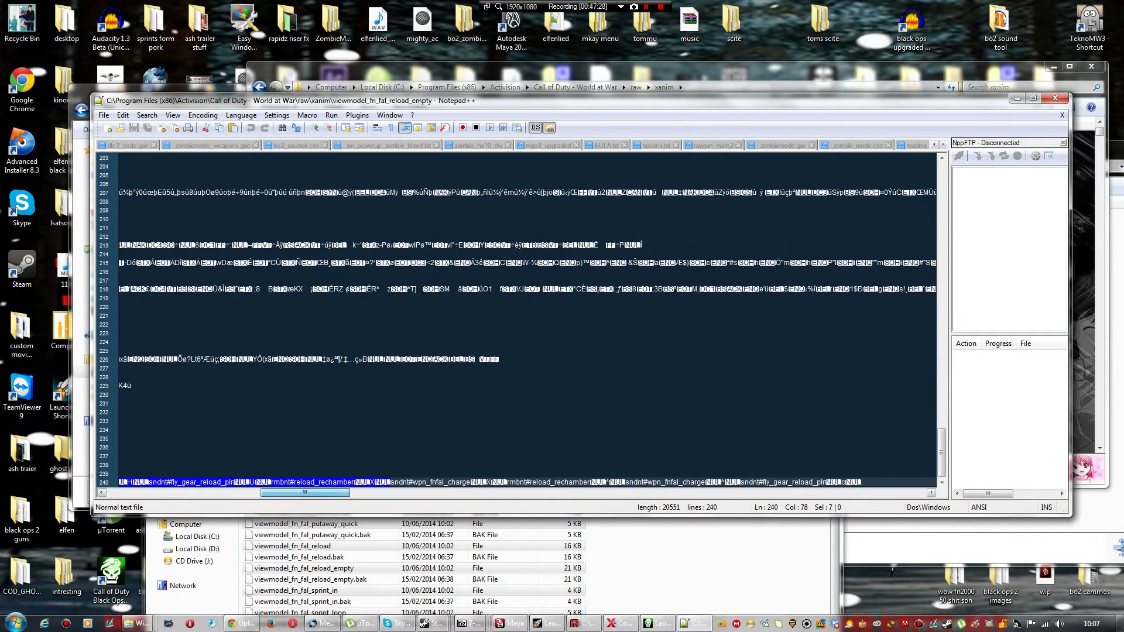
click(395, 485)
drag(395, 485, 470, 484)
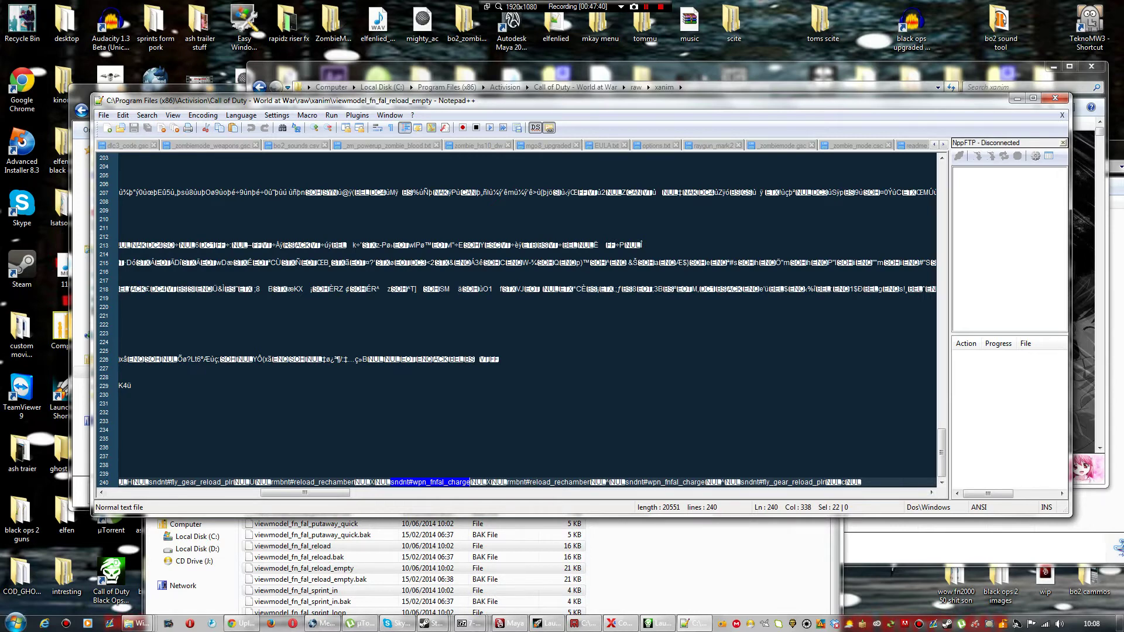
right_click(444, 483)
click(472, 284)
Step: Add a third line to fnfal's notetrack mappings in weaponsettings.gdt: sndnt#wpn_fnfal_charge wpn_fnfal_charge
key(alt+Tab)
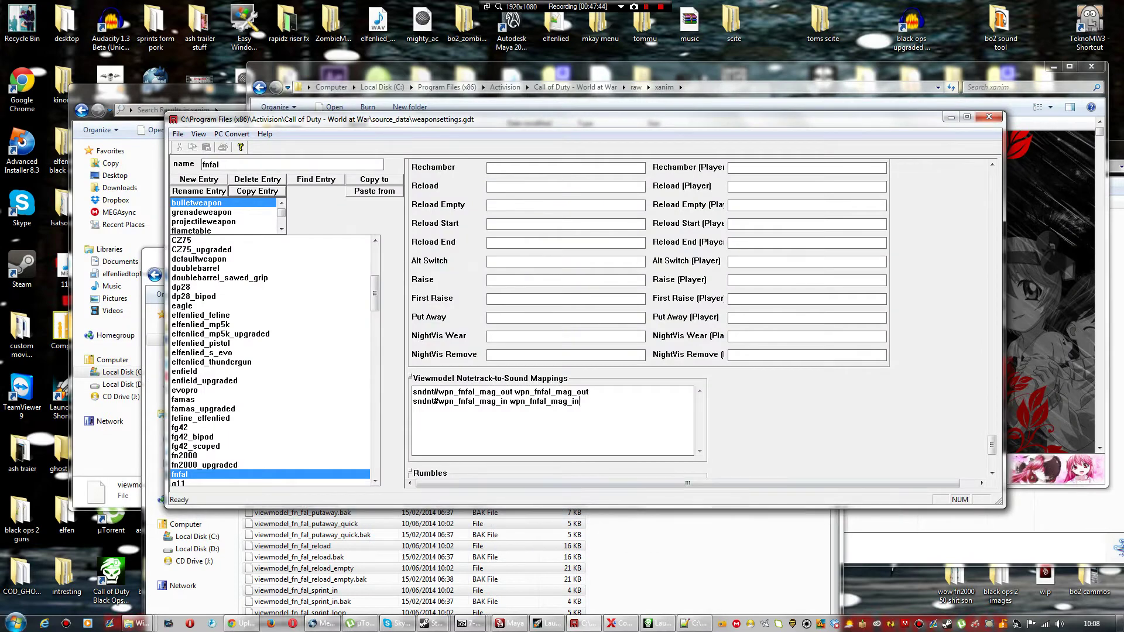
key(Return)
key(ctrl+v)
key(shift+Left)
key(shift+Left)
key(shift+Left)
key(shift+Left)
key(shift+Left)
key(shift+Left)
key(shift+Left)
key(shift+Left)
key(shift+Left)
key(shift+Left)
key(shift+Left)
key(shift+Left)
key(shift+Left)
key(shift+Left)
key(shift+Left)
key(shift+Left)
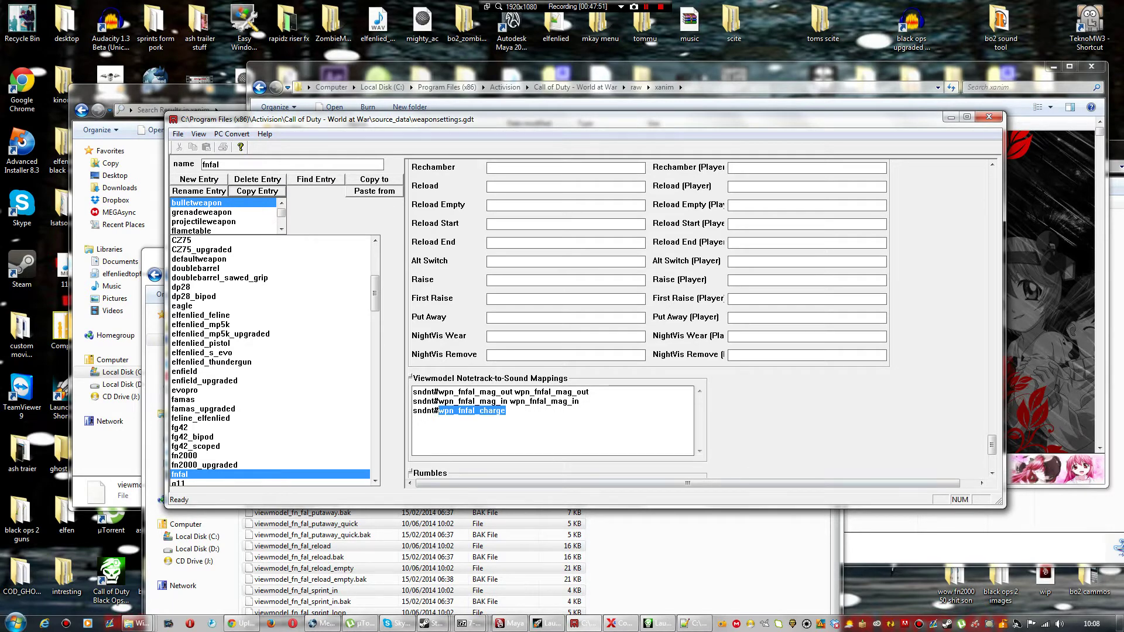
key(Right)
key(ctrl+v)
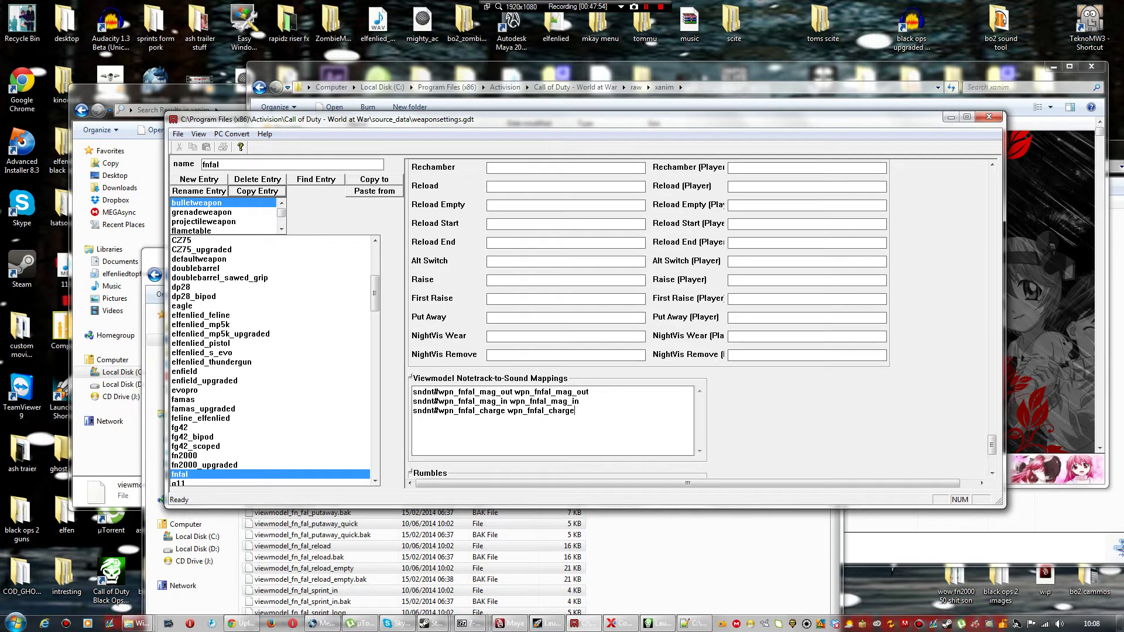
Step: Go back to fnfal's Sounds section and check the Fire (Player) and Last Shot (Player) fields
drag(992, 445, 992, 428)
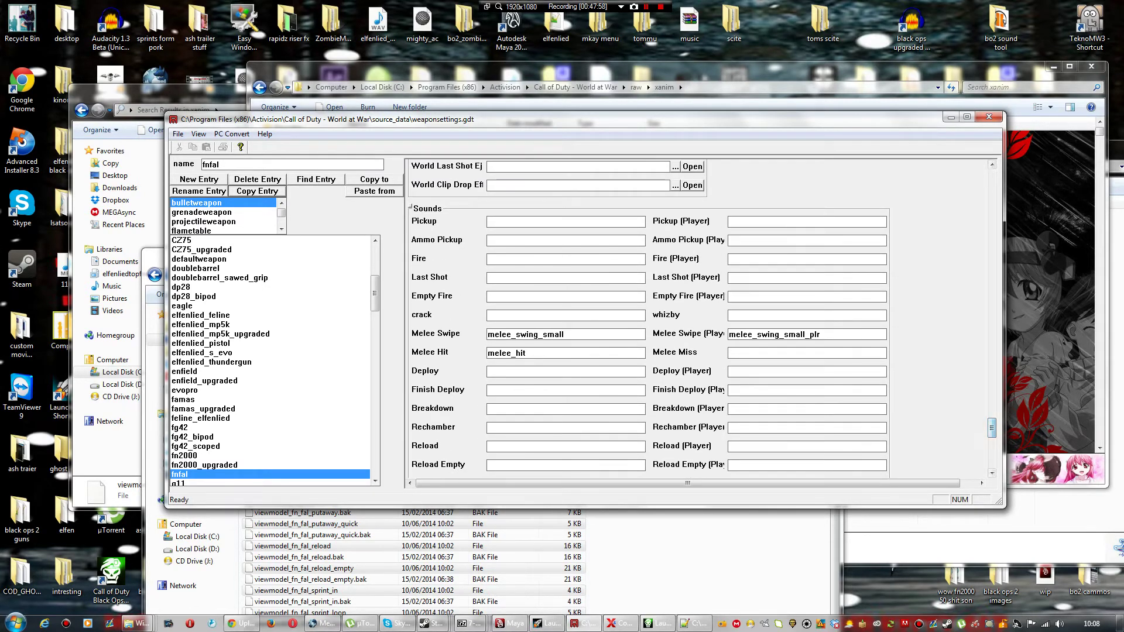
click(732, 259)
click(732, 278)
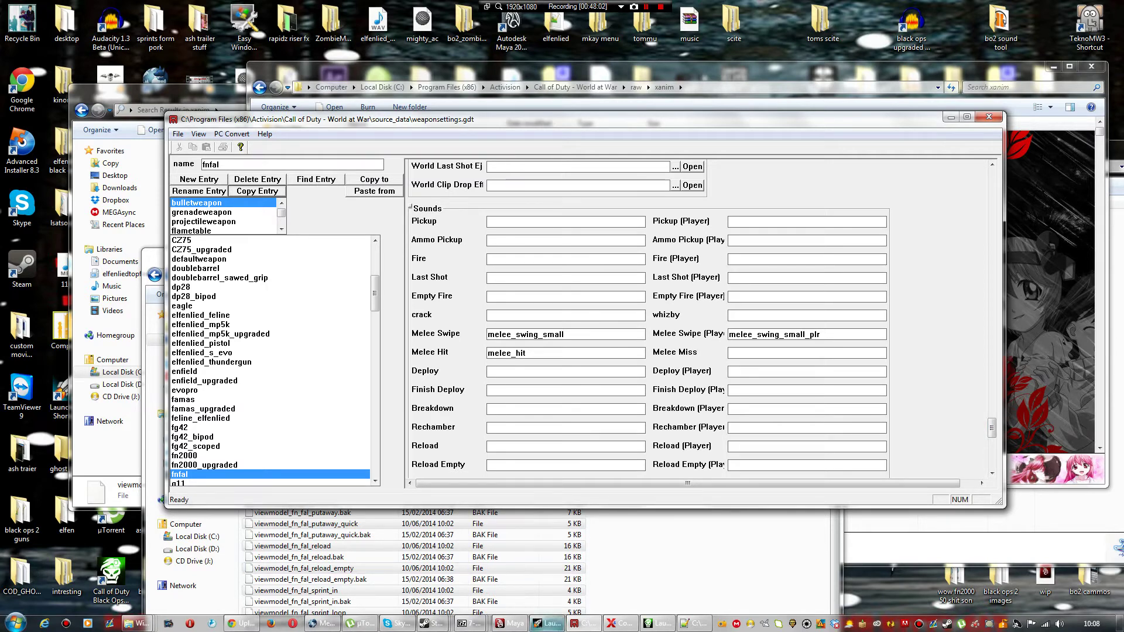
Step: Switch to the Explorer window with the viewmodel_fn_fal_first_raise search and open the mods\nazi_zombie_elfenlied folder of Call of Duty - World at War
click(136, 624)
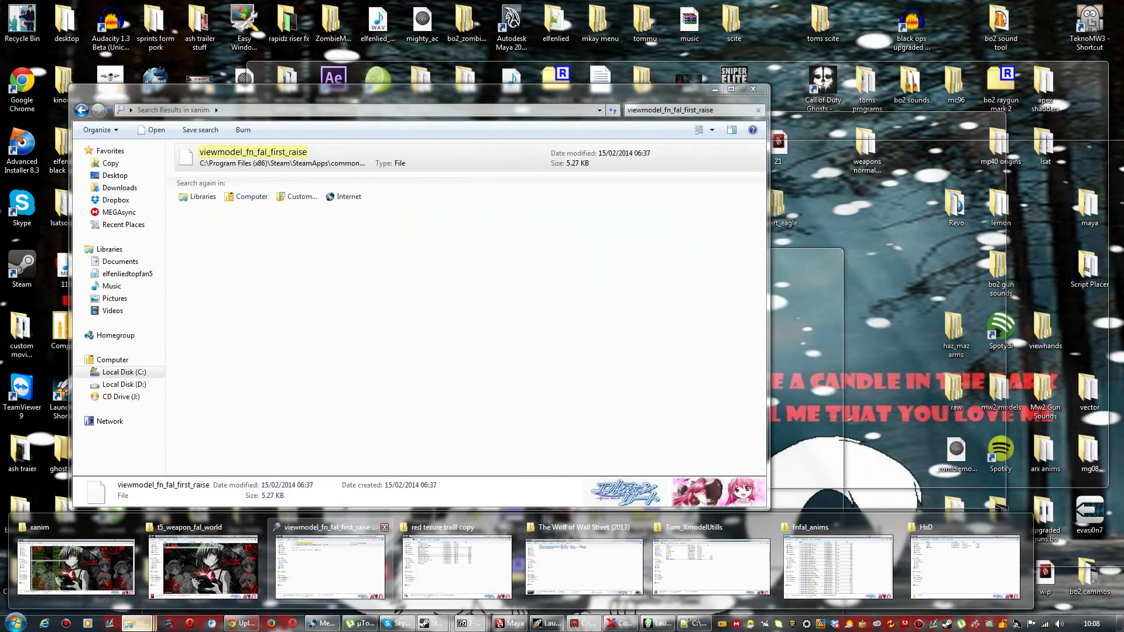
click(330, 566)
click(124, 373)
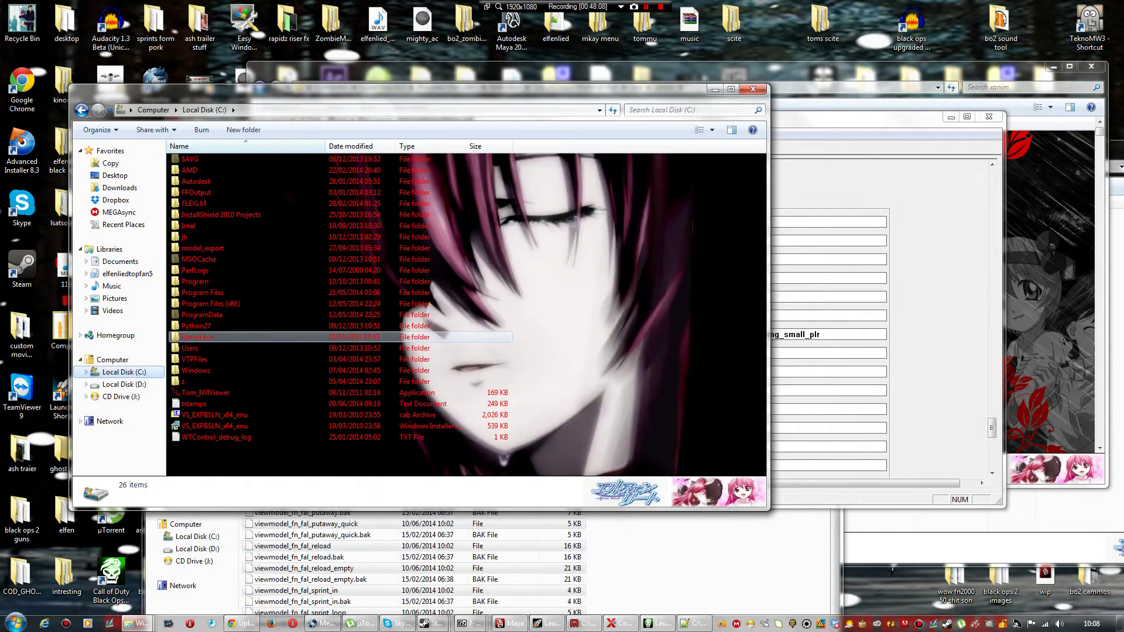
double_click(202, 303)
double_click(202, 170)
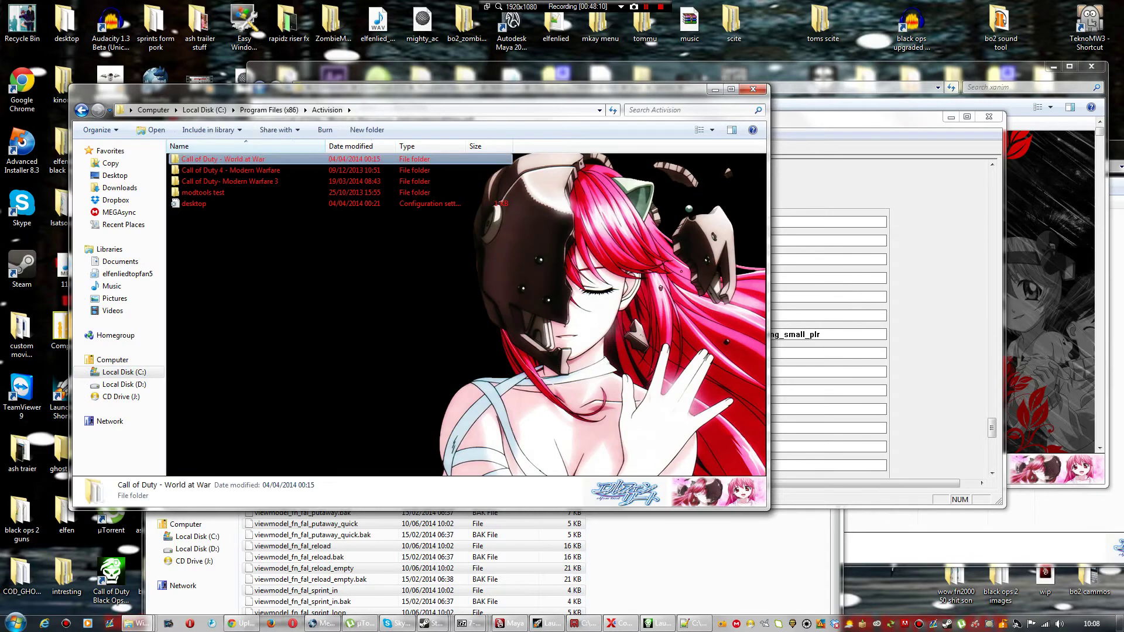
double_click(202, 159)
click(352, 393)
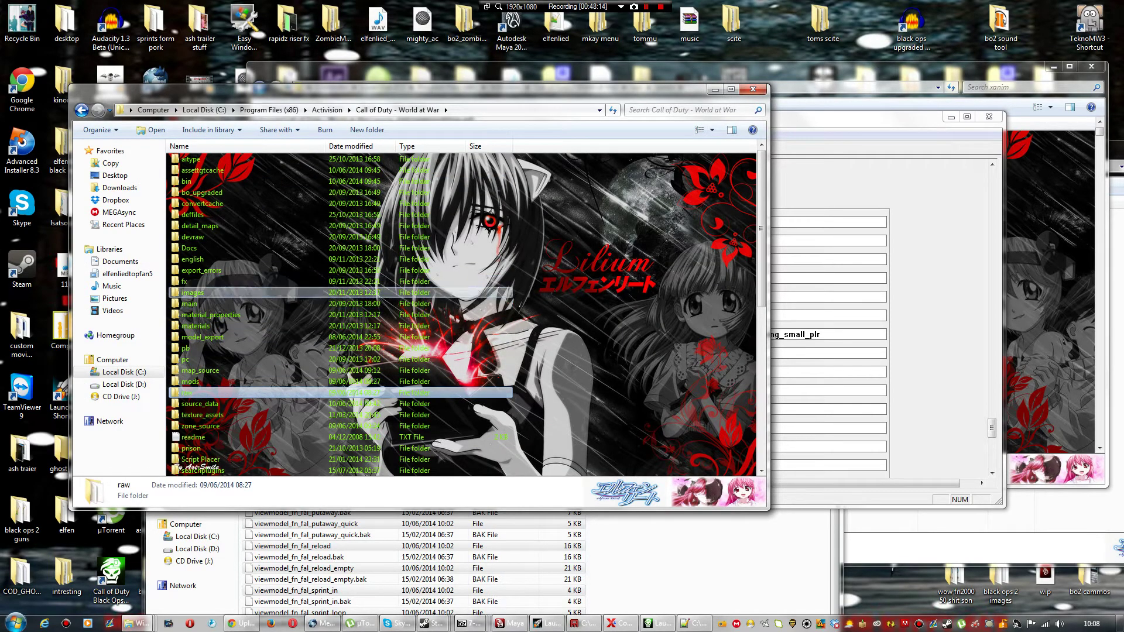
scroll(264, 303, down, 1)
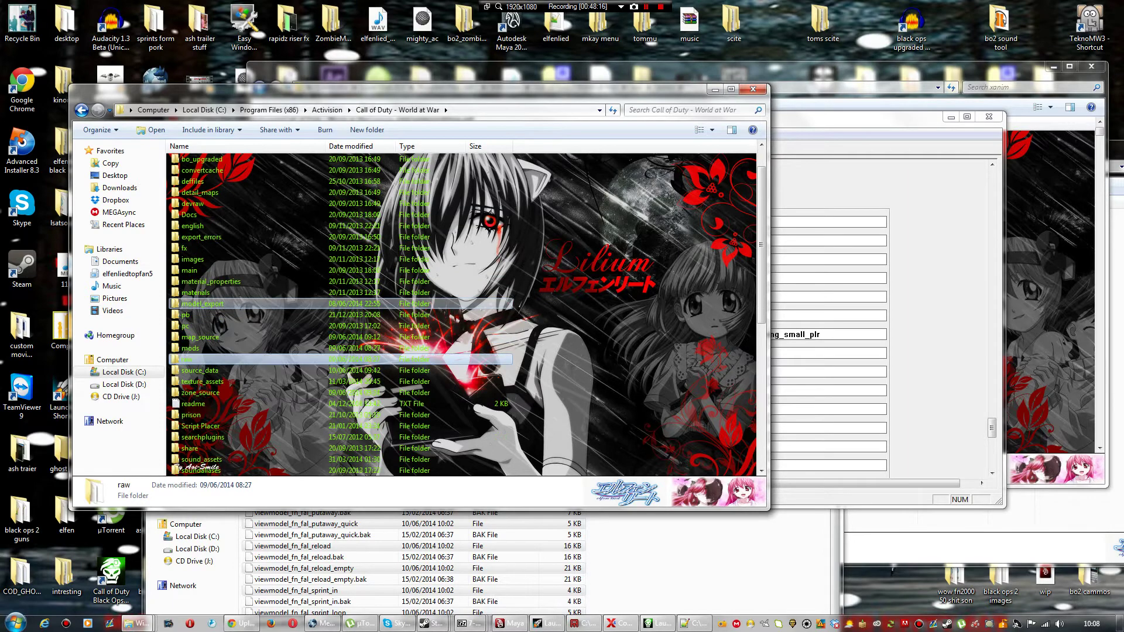
double_click(264, 348)
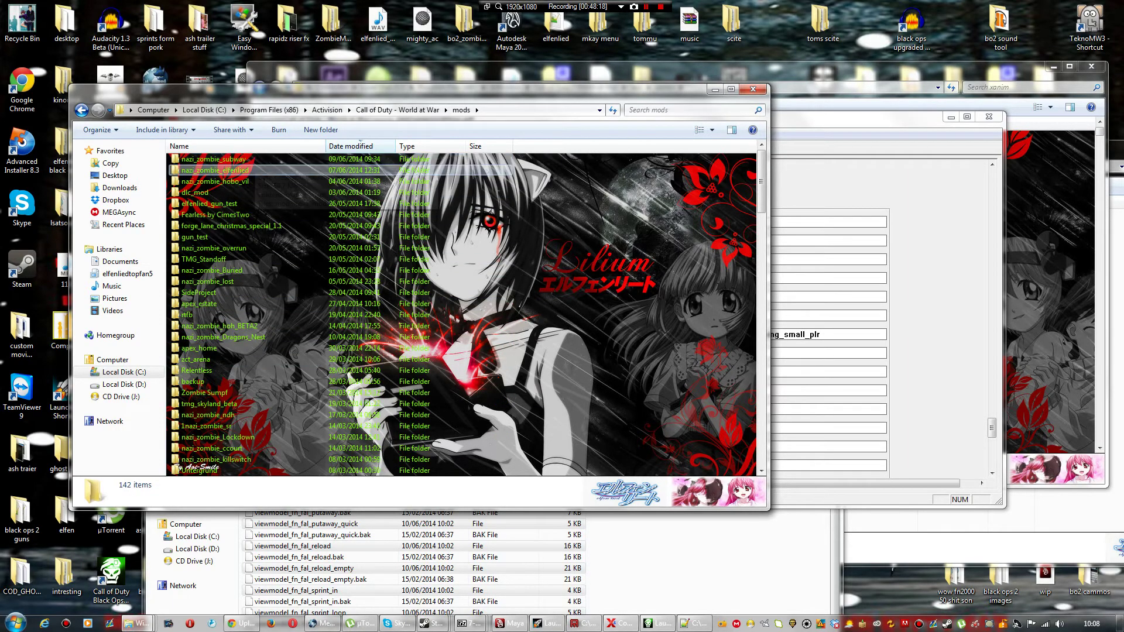
double_click(264, 170)
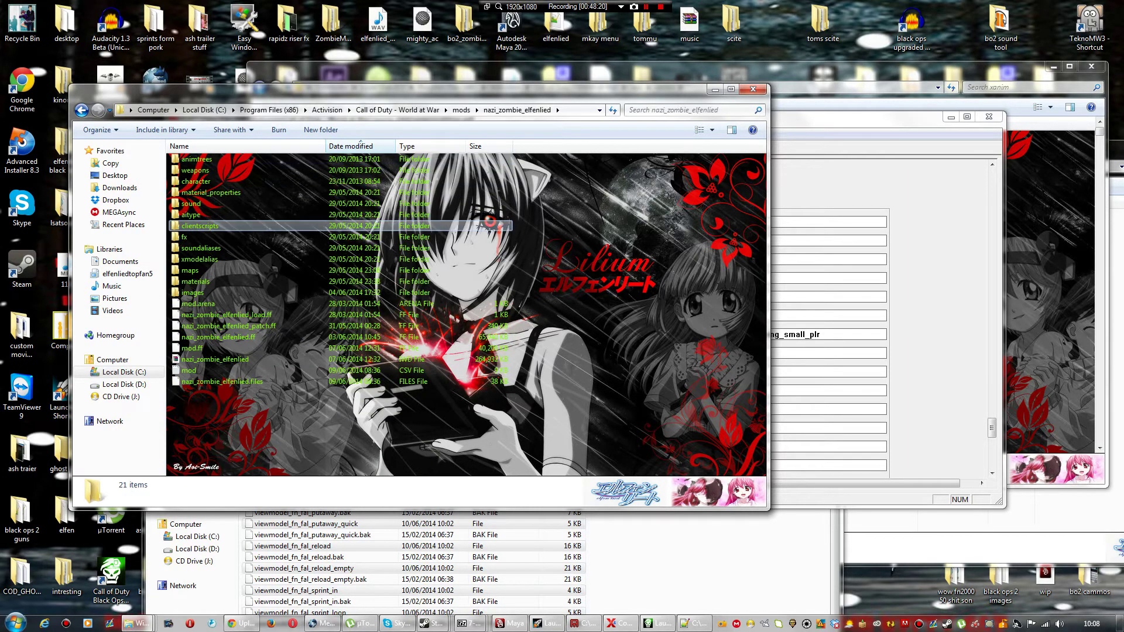
Step: Open the mod's sound\weapons\fnfal folder and check the names of its fnfal sound files
double_click(263, 203)
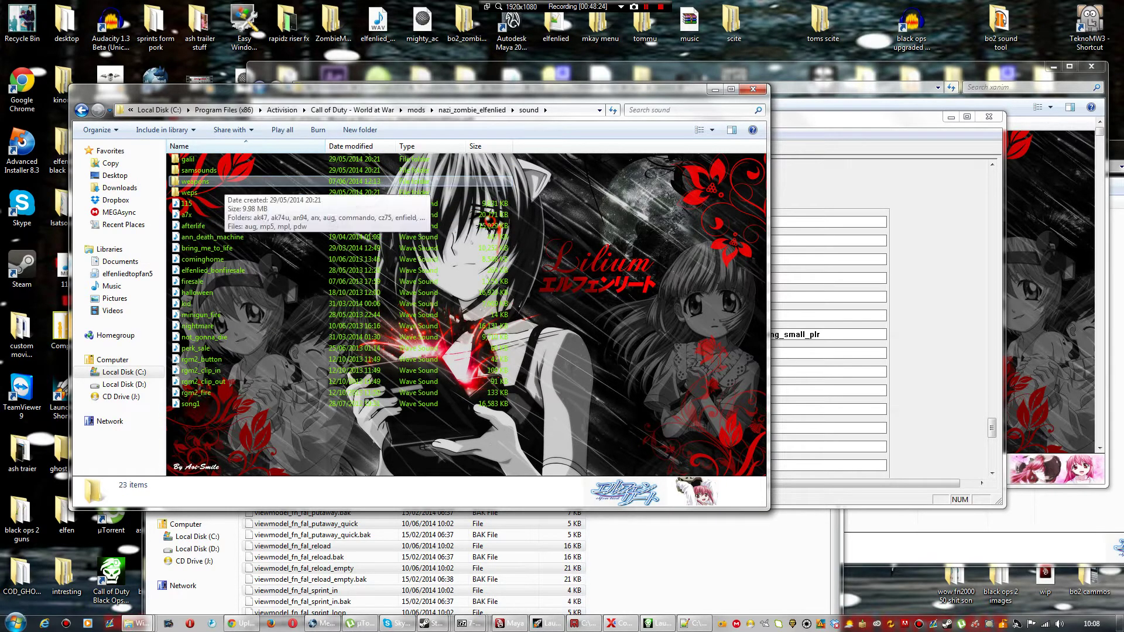
double_click(217, 182)
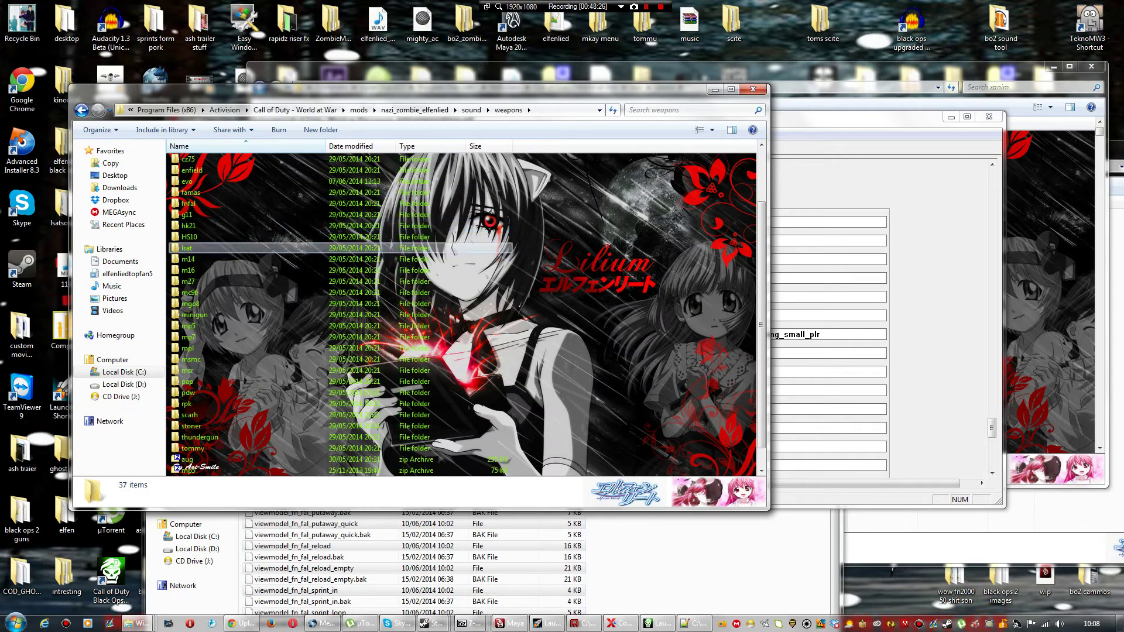
scroll(222, 328, up, 1)
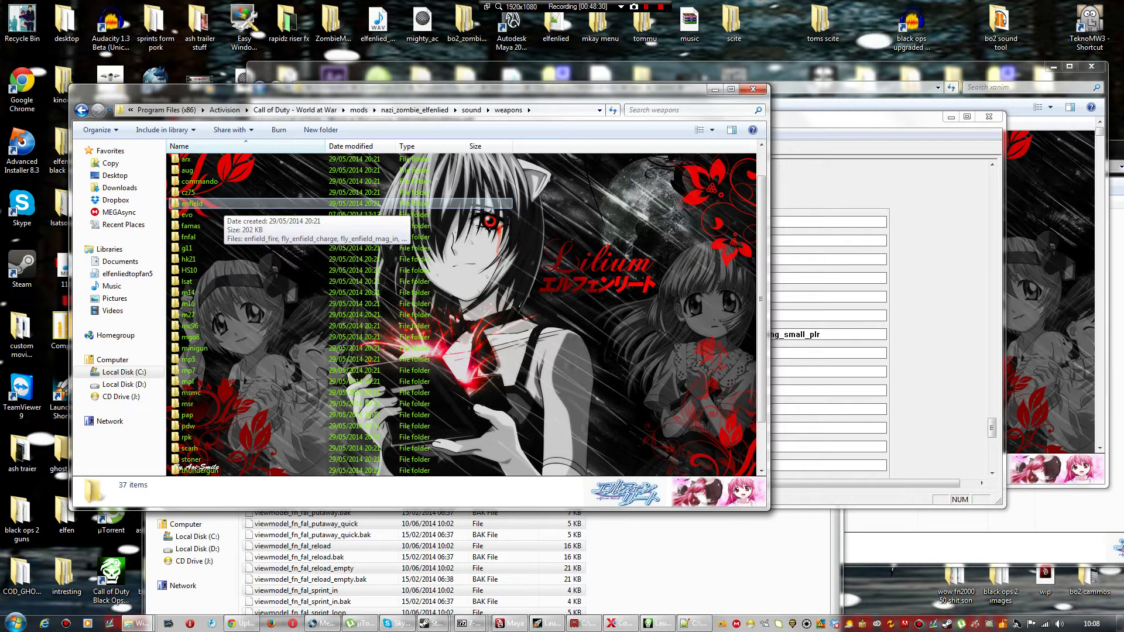
double_click(193, 237)
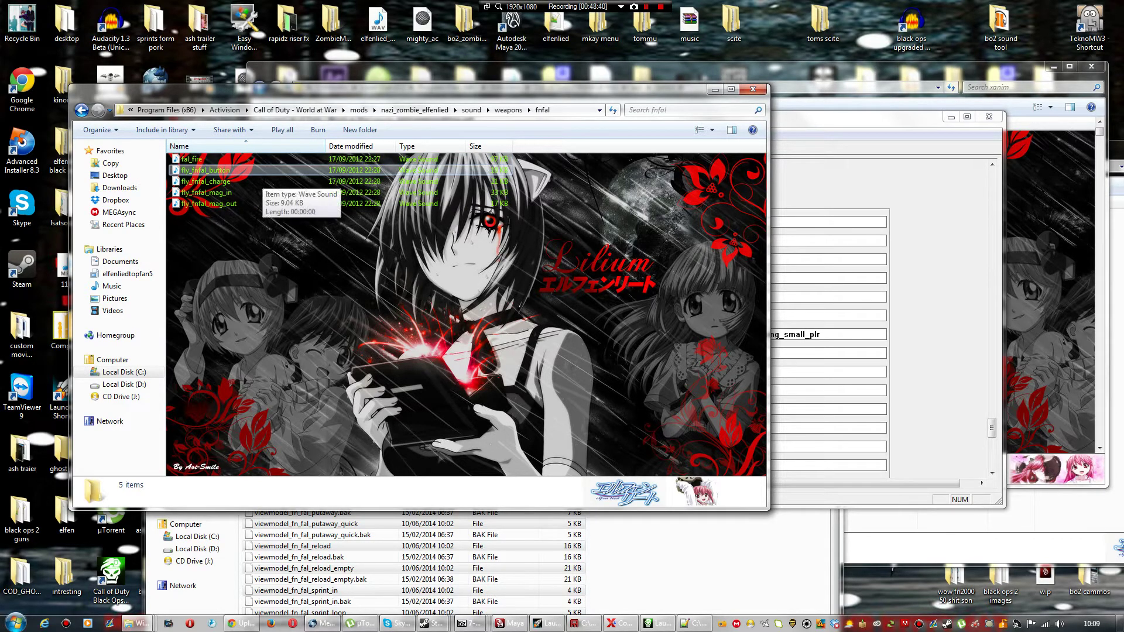
click(258, 170)
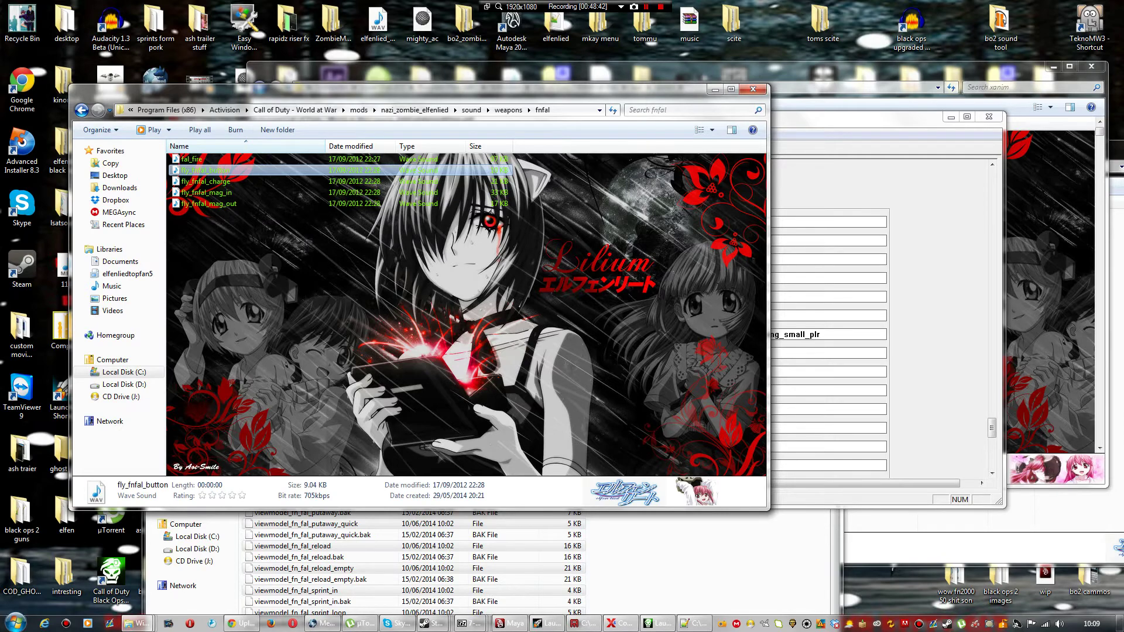
click(367, 5)
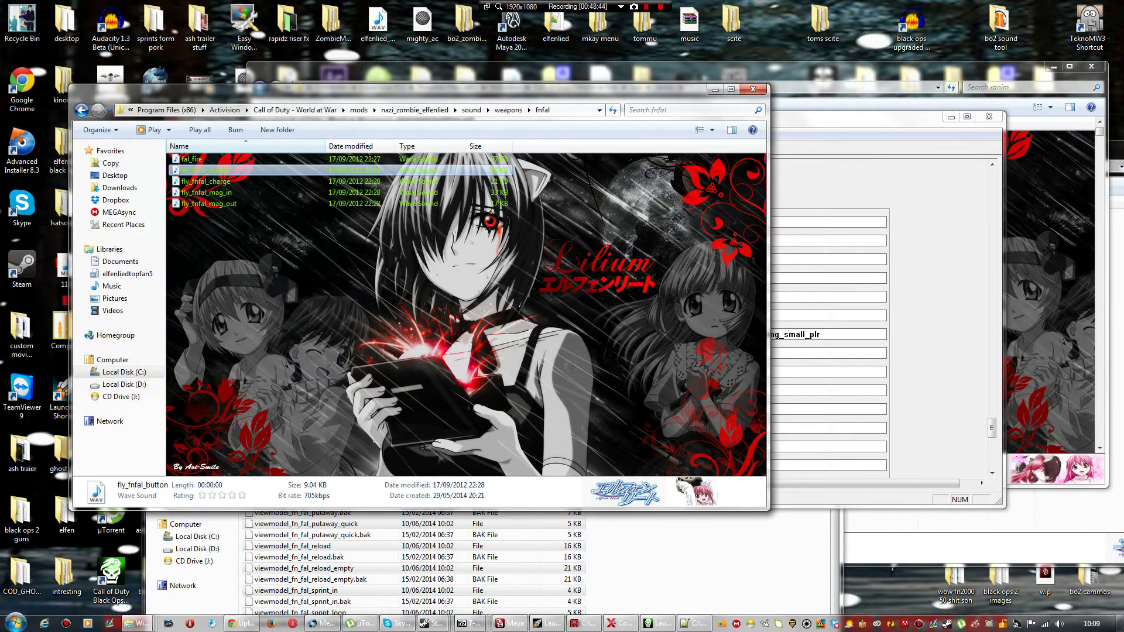
click(363, 264)
Step: Switch back to weaponsettings.gdt and set fnfal's Fire and Last Shot sounds both to fal_fire_1st
click(820, 278)
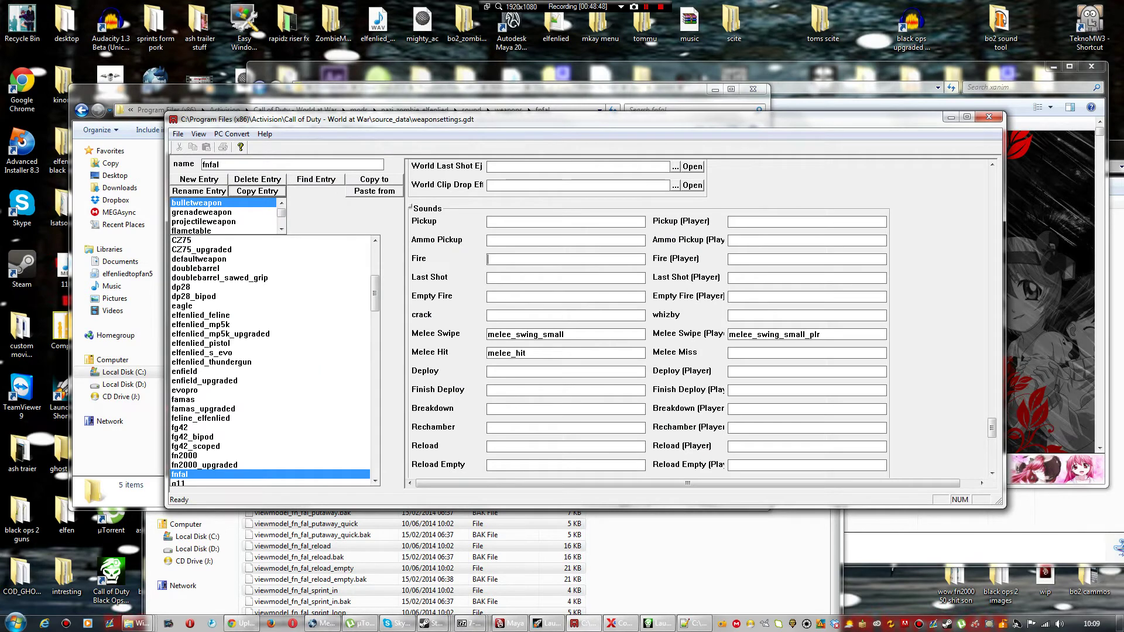
text(fal_fire)
text(_1st)
text(fal)
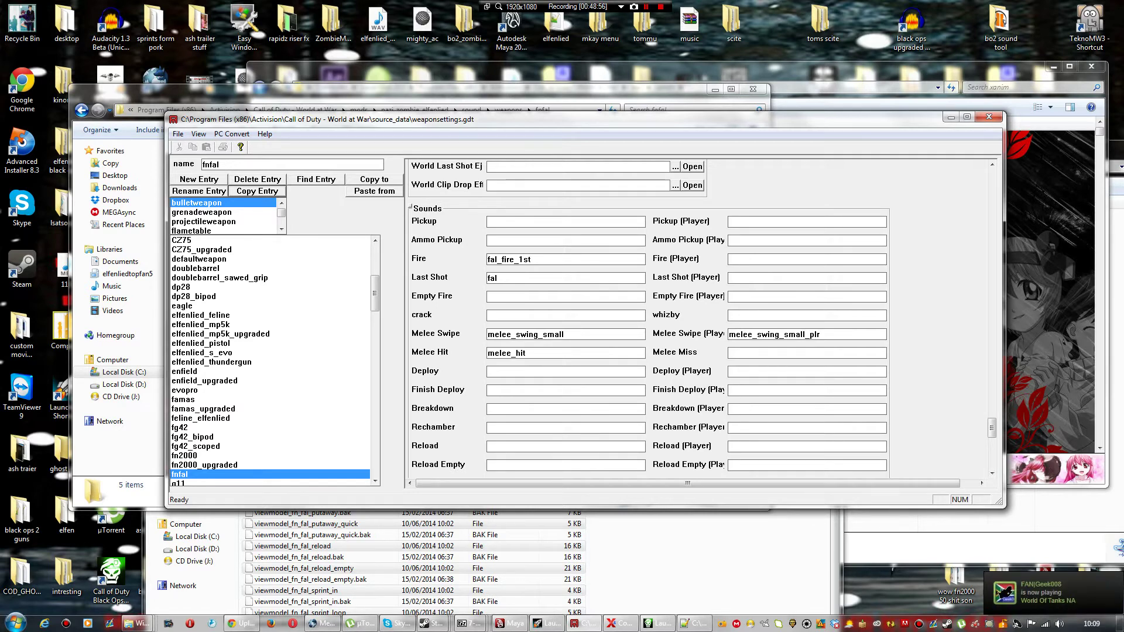
text(_fire_1st)
Step: Set fnfal's Fire (Player) sound to fal_fire_3rd and fill in Last Shot (Player) with a fal_fire sound alias
click(767, 259)
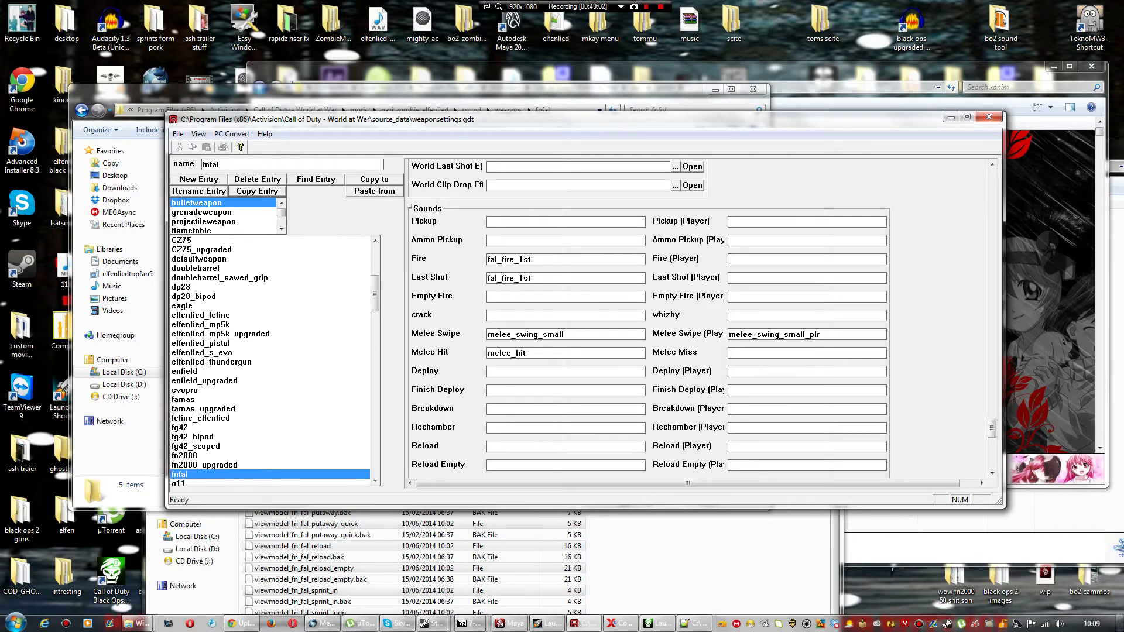
text(fal_fire)
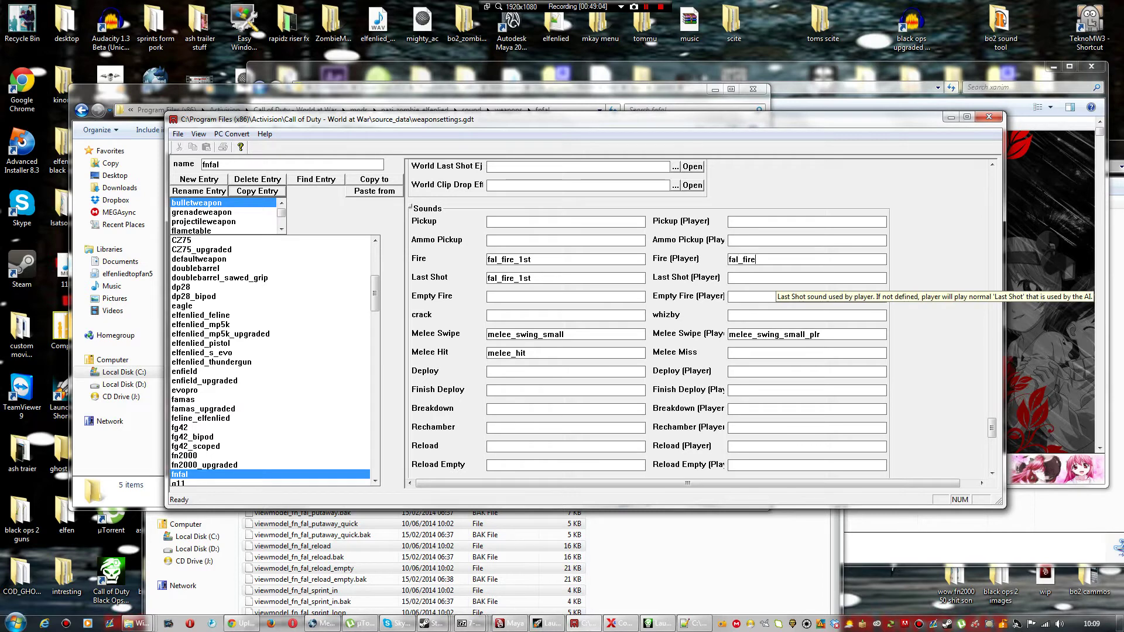
text(_3rd)
click(776, 279)
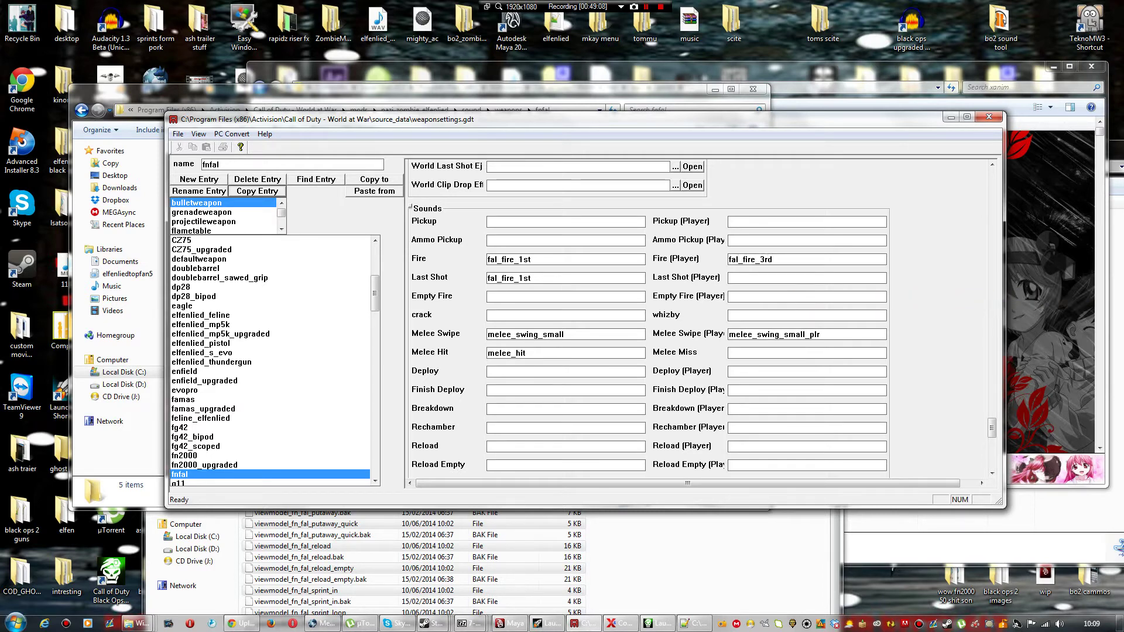
text(fa)
text(l_fir)
text(e_4)
text(rd)
Step: Run the PC conversion of the fnfal weapon entry, dismiss the conversion console and minimize the weaponsettings.gdt window
mouse_move(992, 428)
mouse_down()
mouse_move(992, 459)
mouse_move(992, 445)
mouse_up()
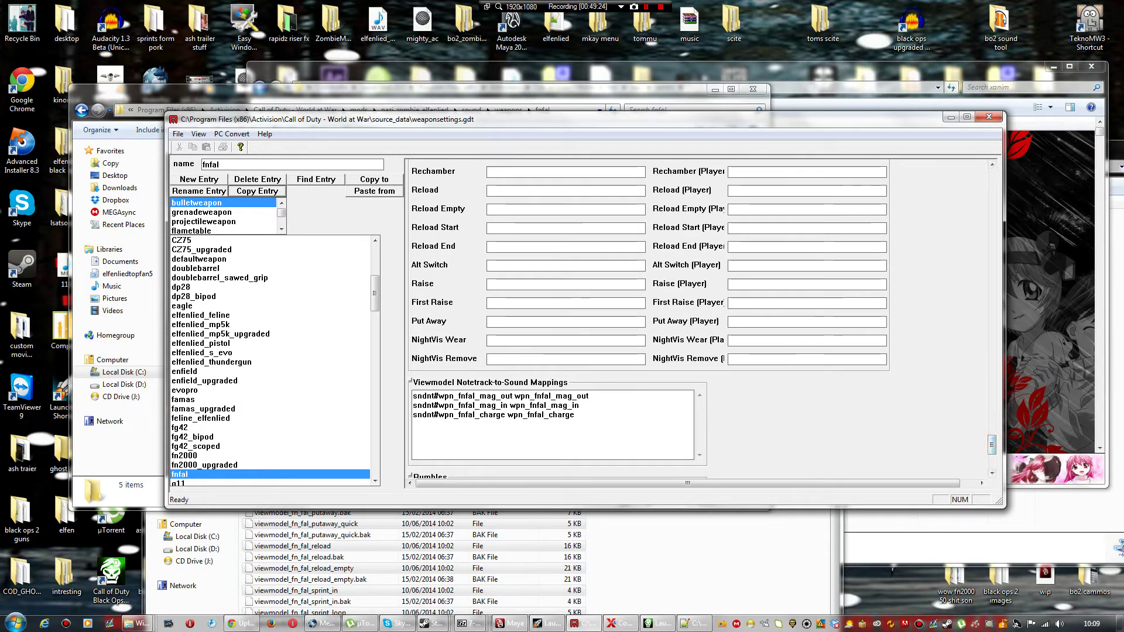
click(231, 134)
click(261, 147)
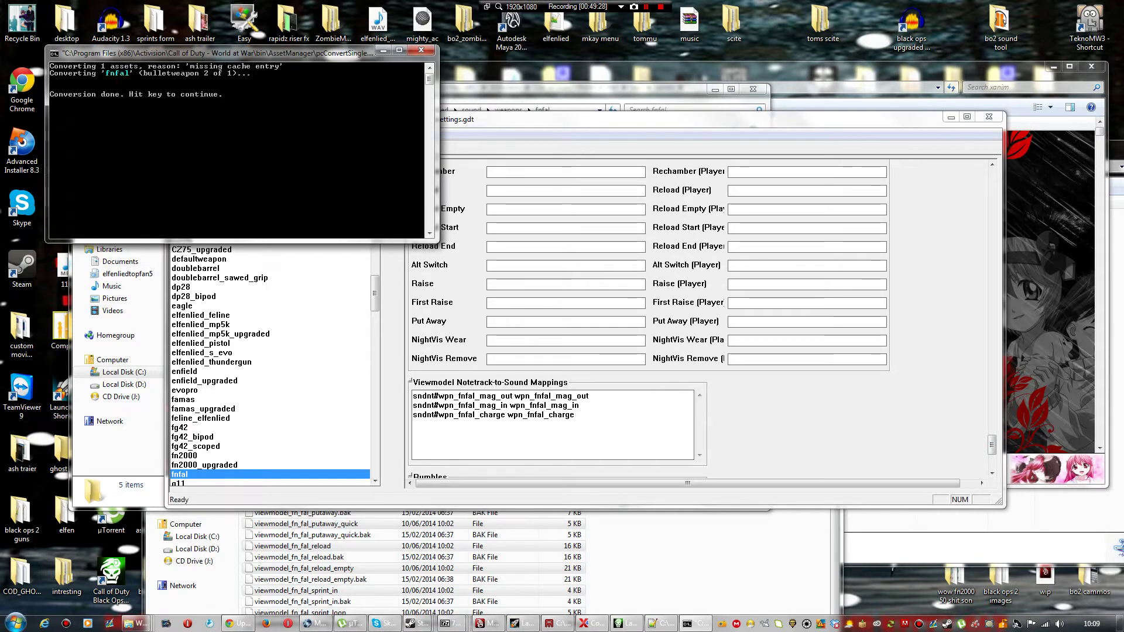
key(Return)
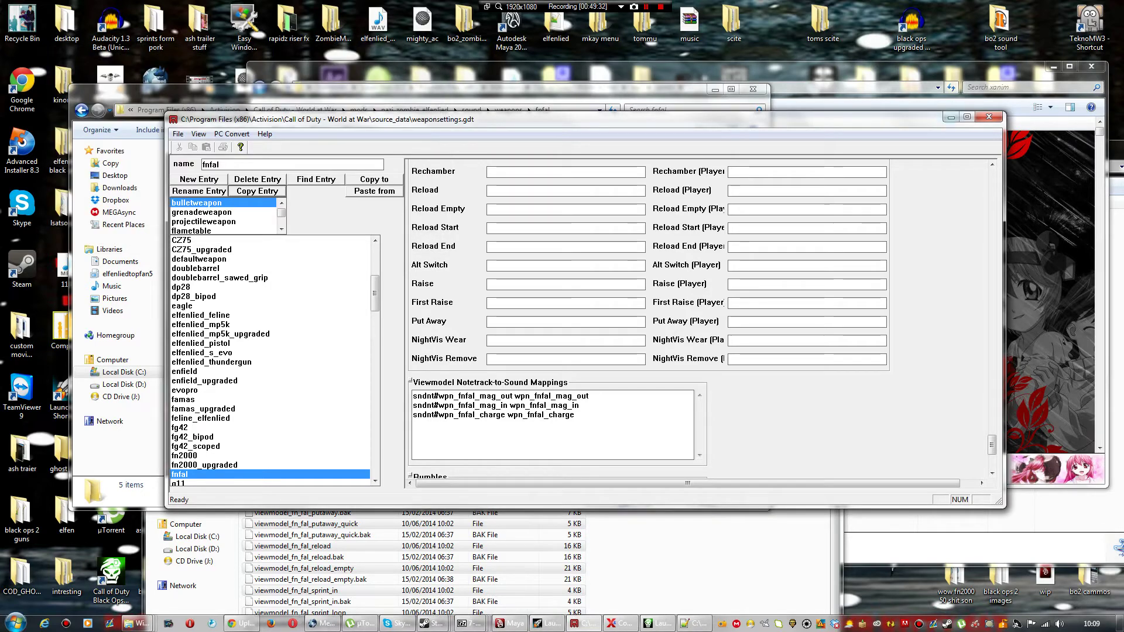
click(951, 117)
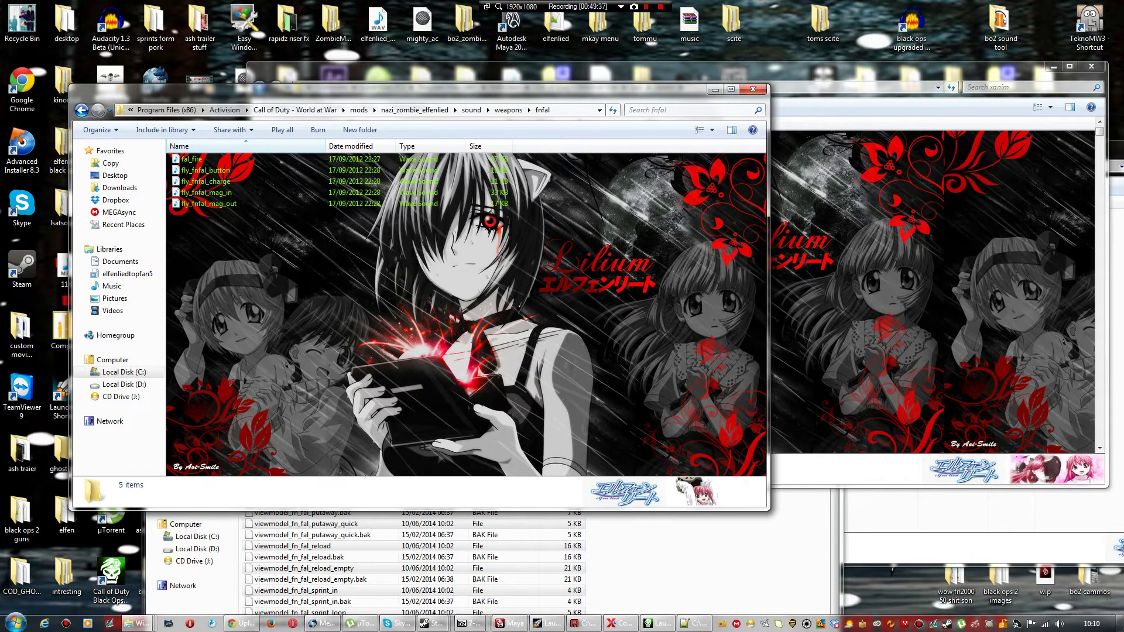
Step: Open viewmodel_fn_fal_first_raise from raw\xanim in Notepad++, look through its last lines for sound notetracks, and close the file
key(alt+Tab)
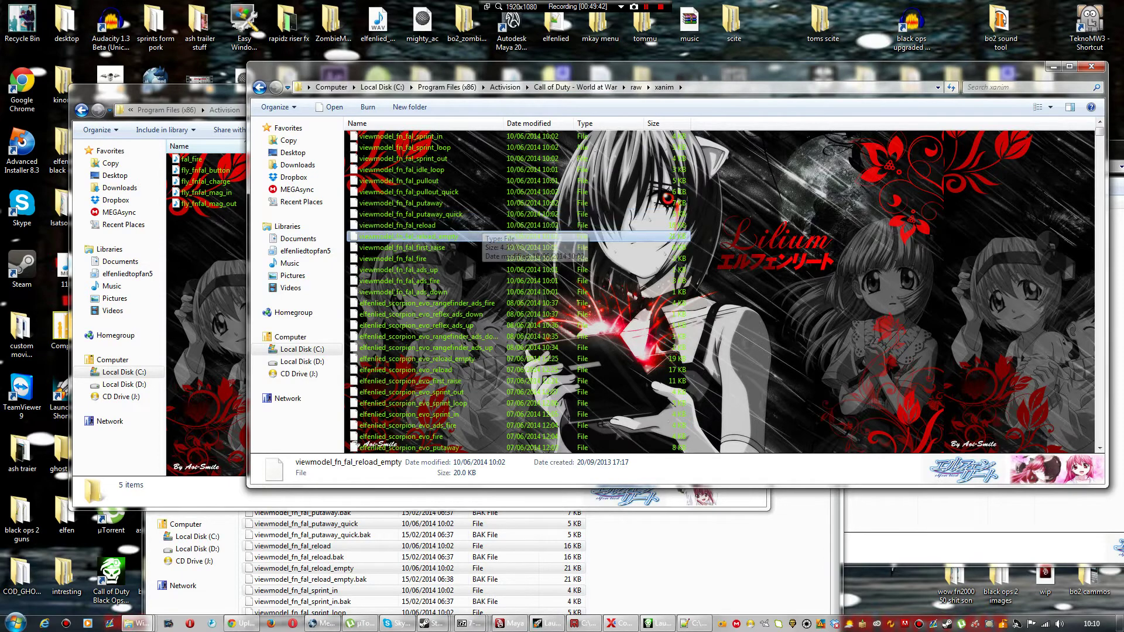
double_click(404, 247)
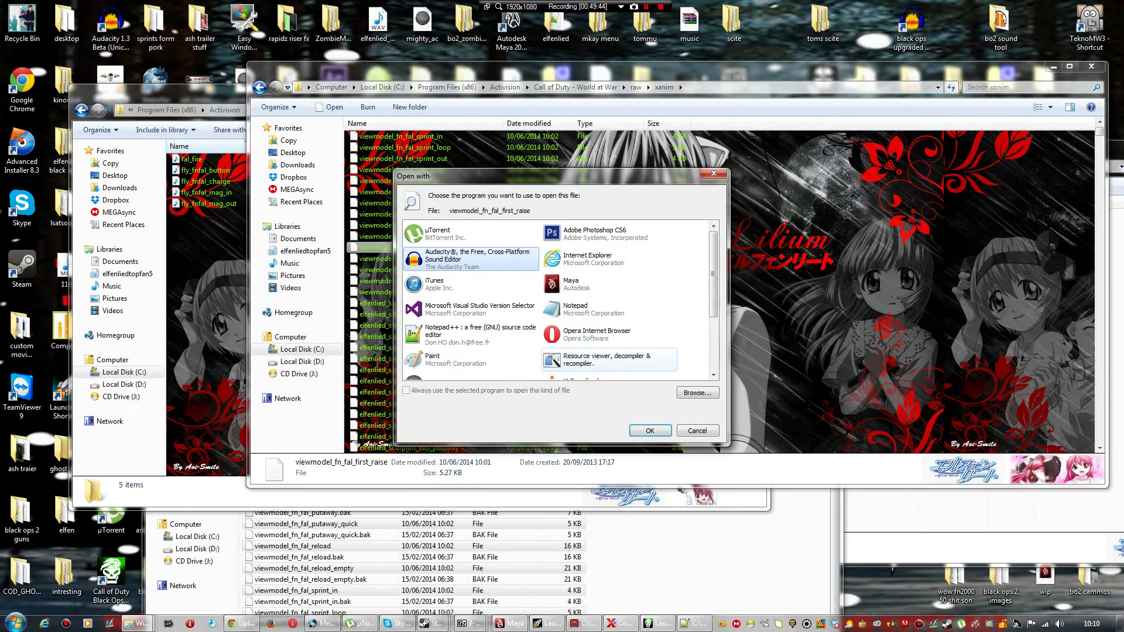
double_click(472, 334)
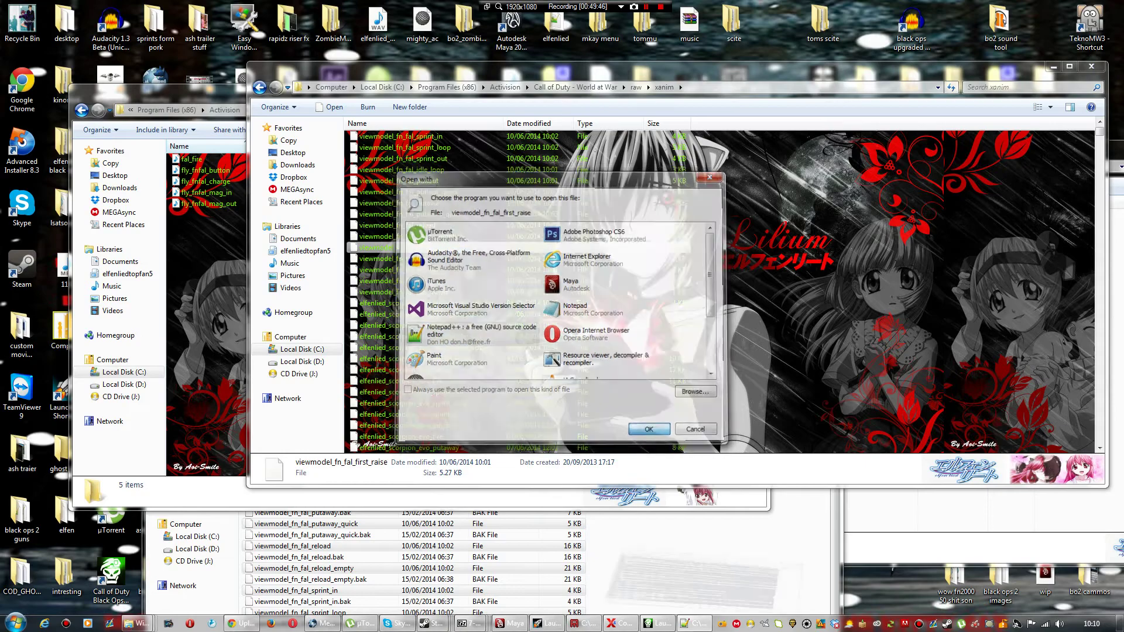
scroll(527, 320, down, 7)
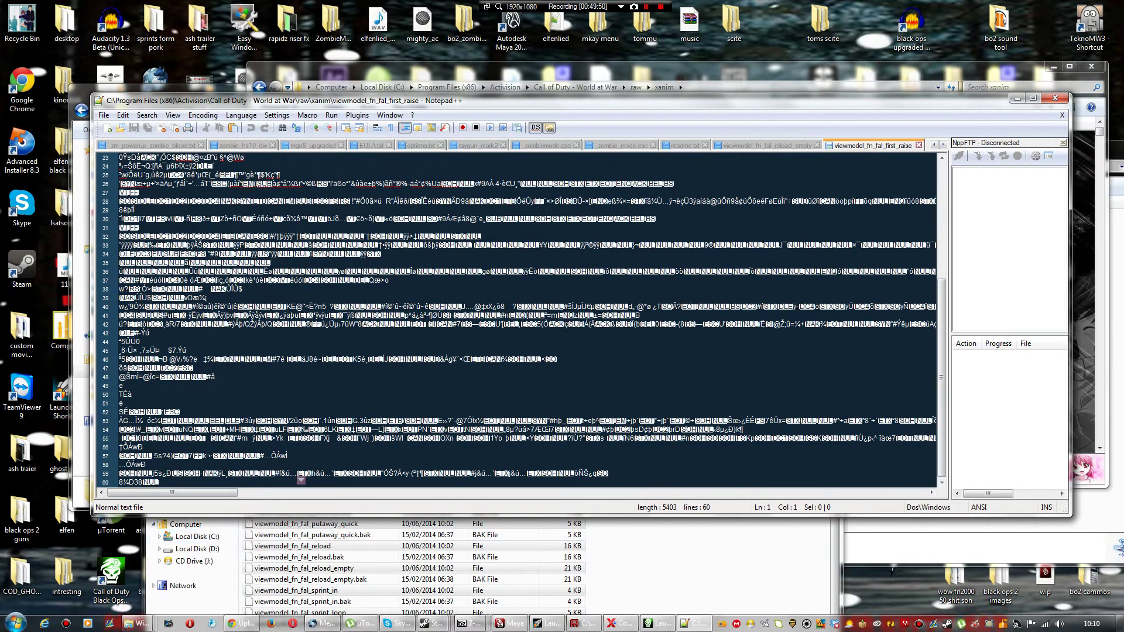
mouse_move(193, 493)
mouse_down()
mouse_move(697, 493)
mouse_move(193, 493)
mouse_up()
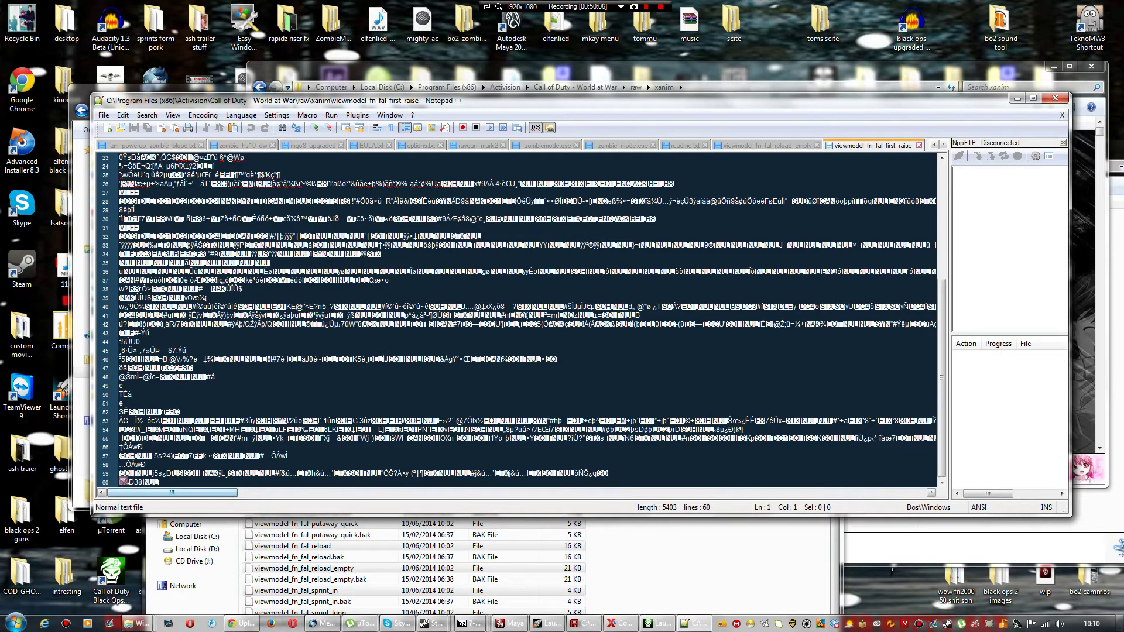
drag(172, 493, 190, 493)
scroll(527, 325, right, 10)
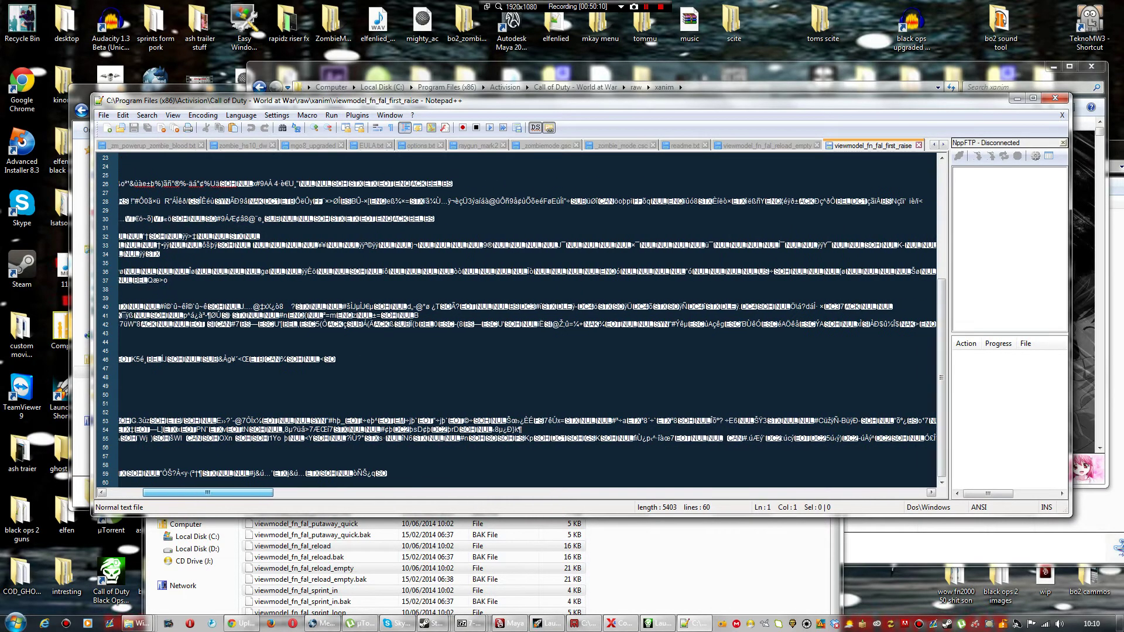
scroll(527, 326, right, 10)
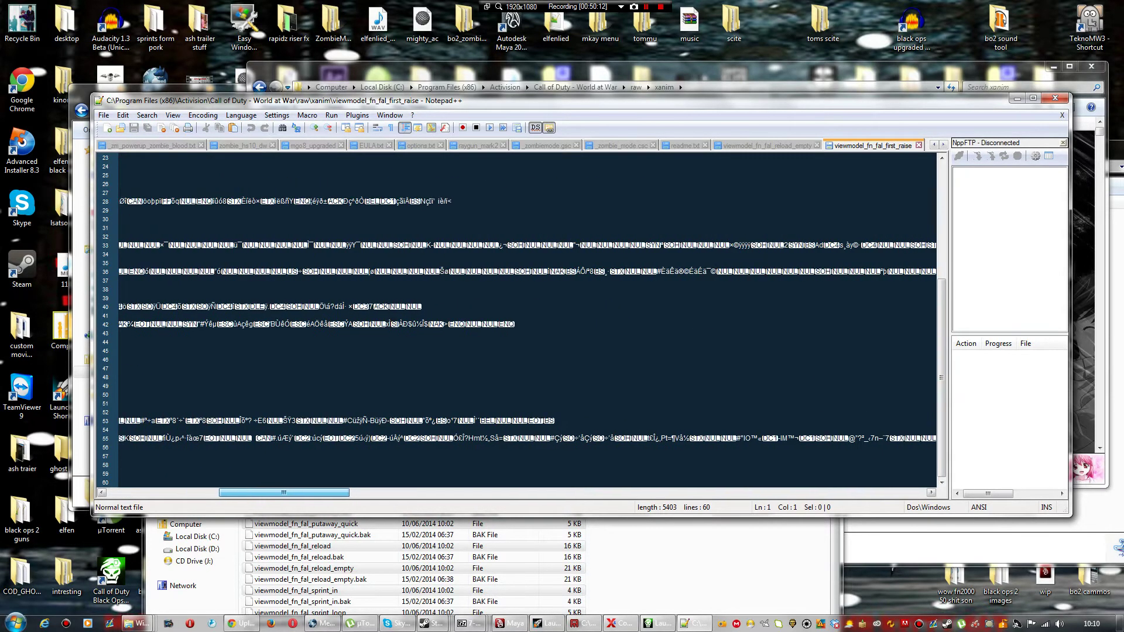
scroll(527, 326, right, 10)
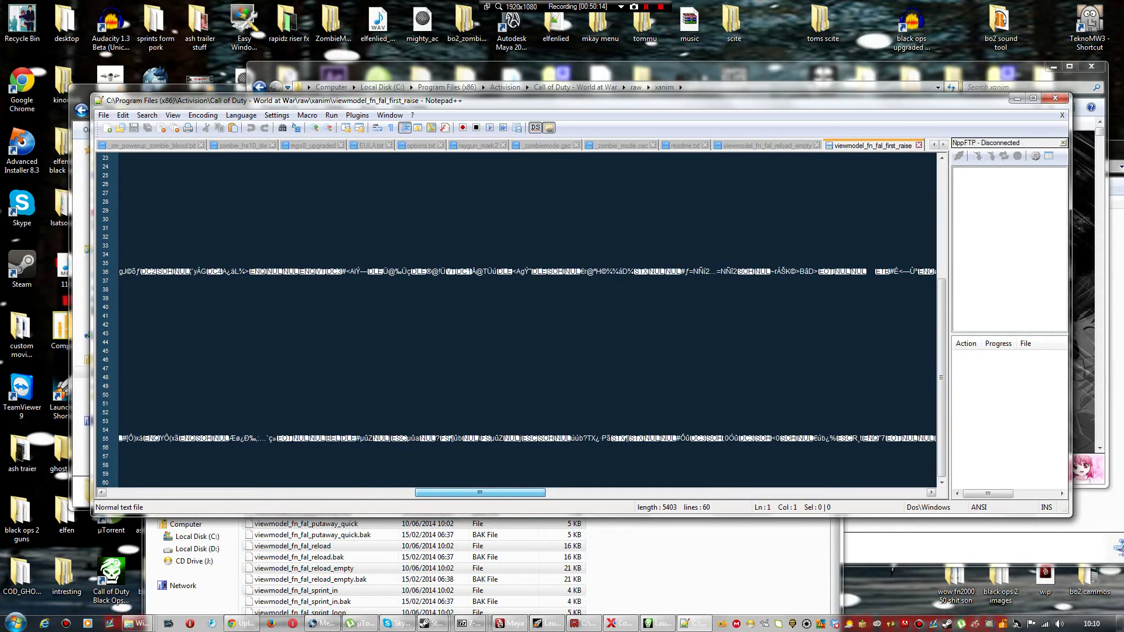
scroll(527, 325, left, 20)
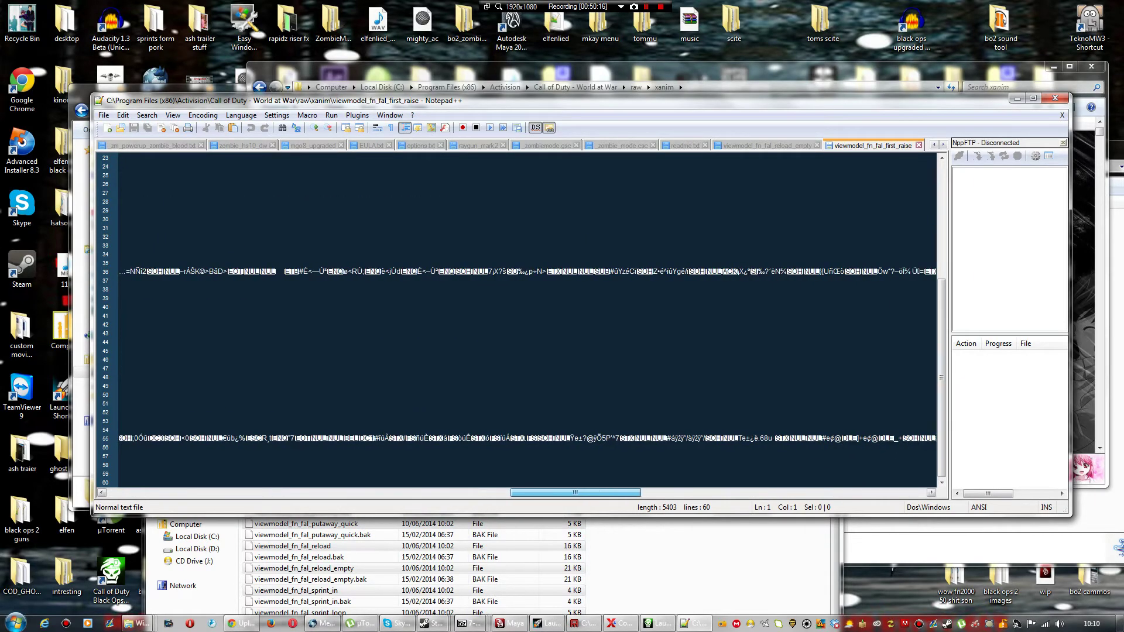
scroll(527, 325, left, 3)
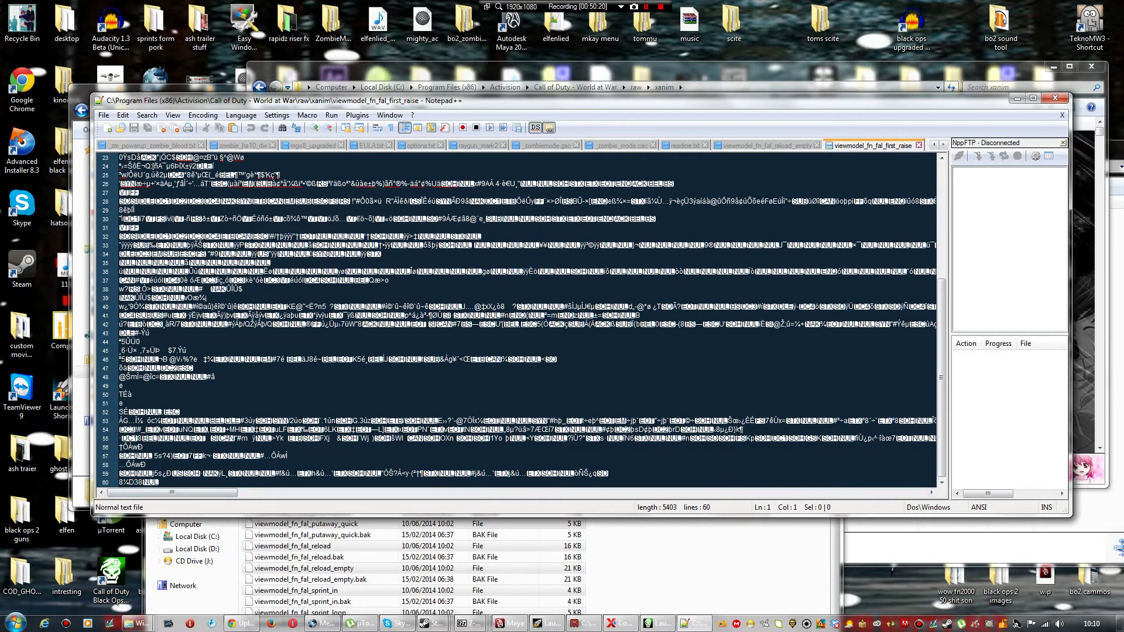
click(918, 146)
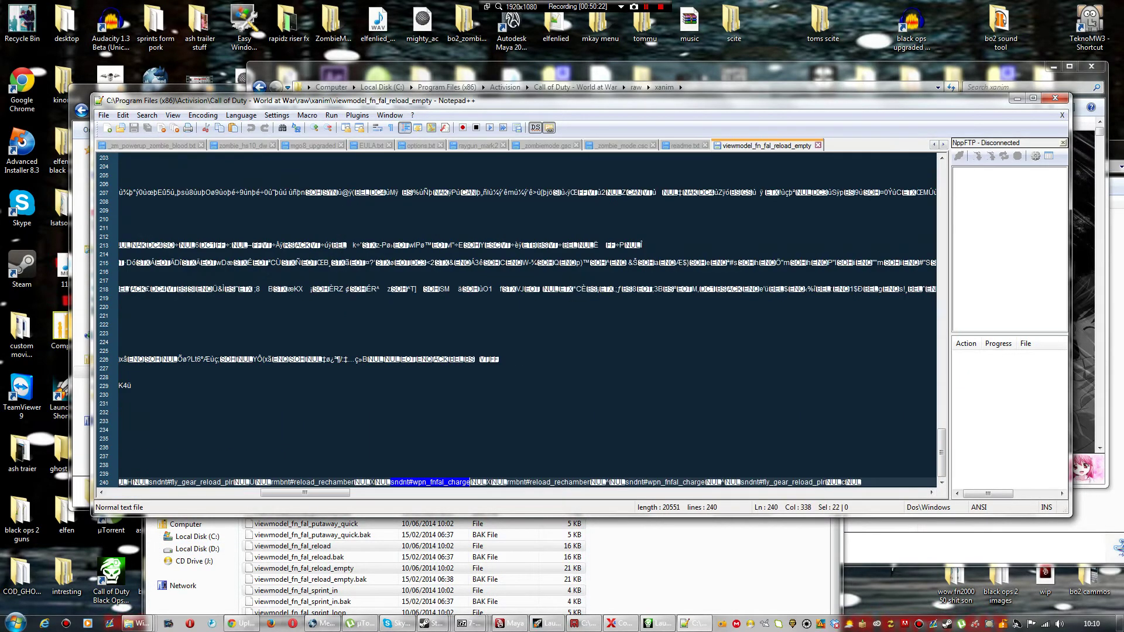
Step: Minimize the Notepad++ and xanim windows and close the HxD folder window
click(1018, 98)
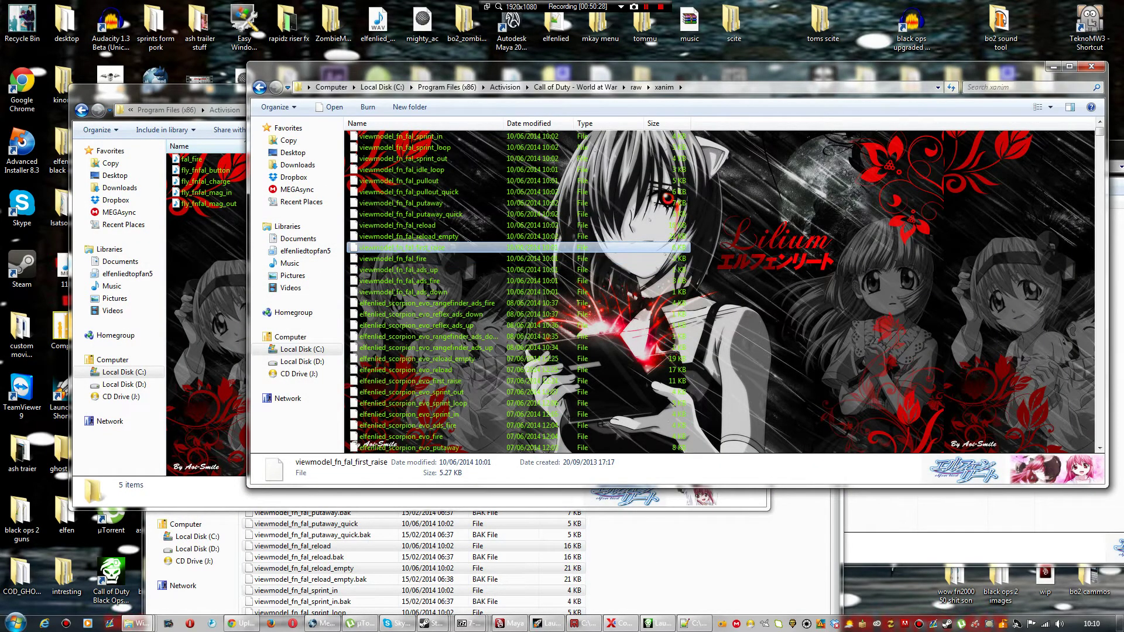
click(1053, 66)
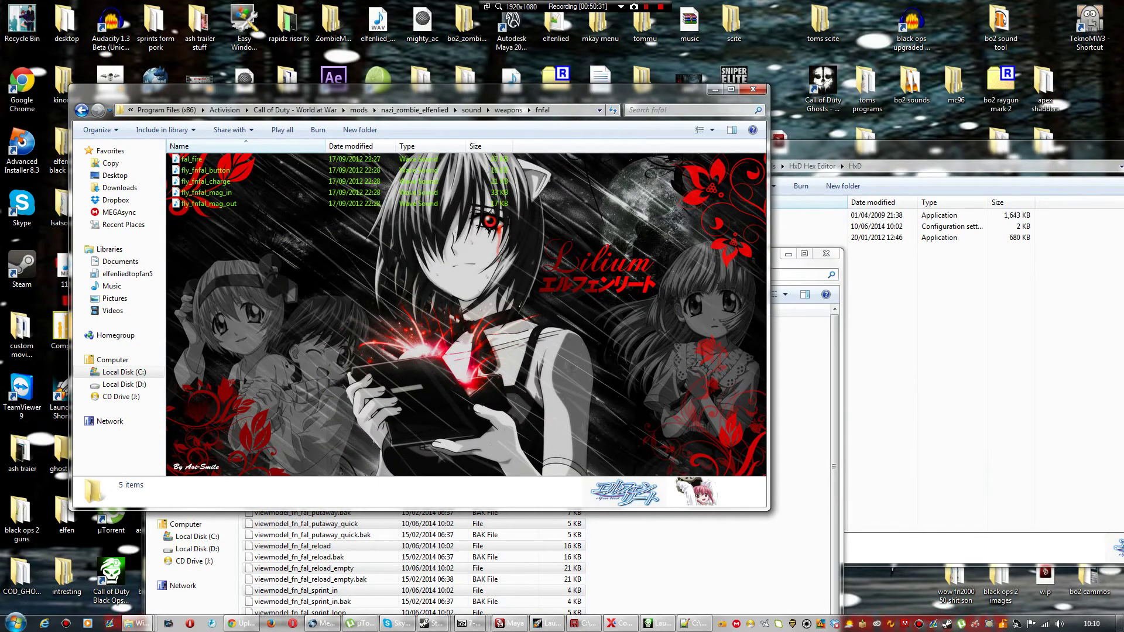
click(817, 153)
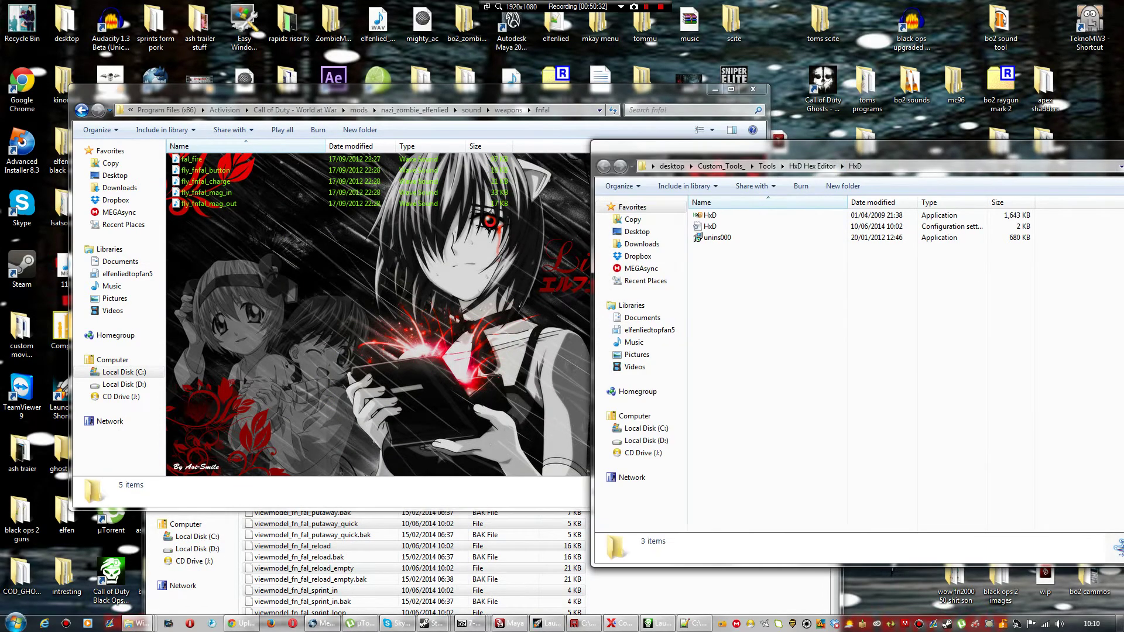
drag(817, 154, 540, 169)
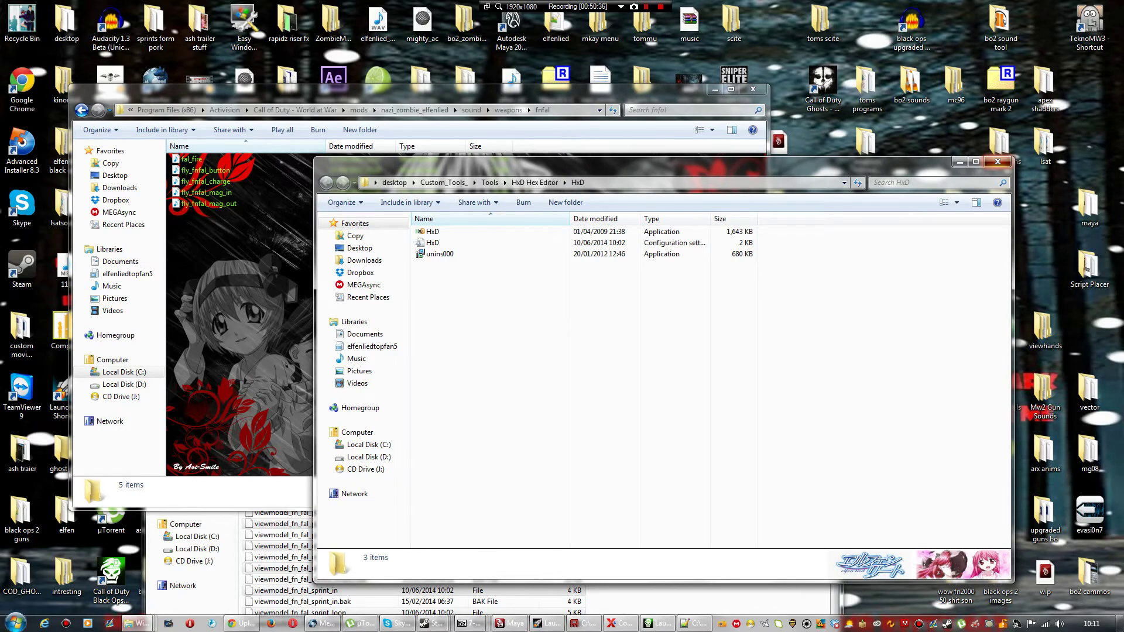
click(998, 161)
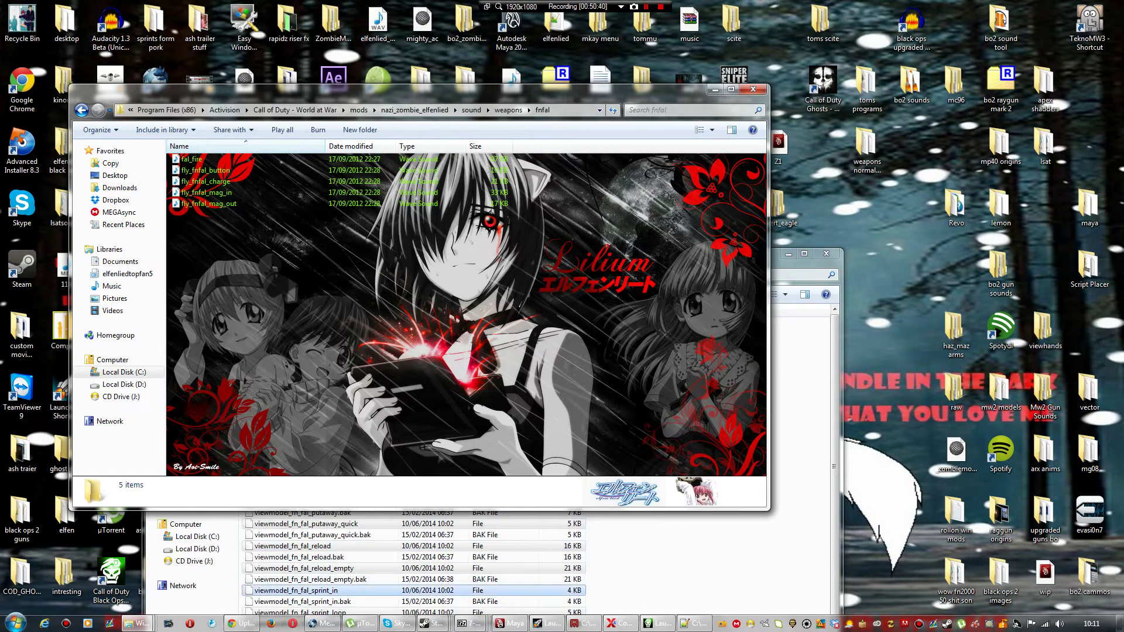
Step: Open elfenlied_all_guns.csv from the World at War raw\soundaliases folder in the text editor
mouse_move(137, 624)
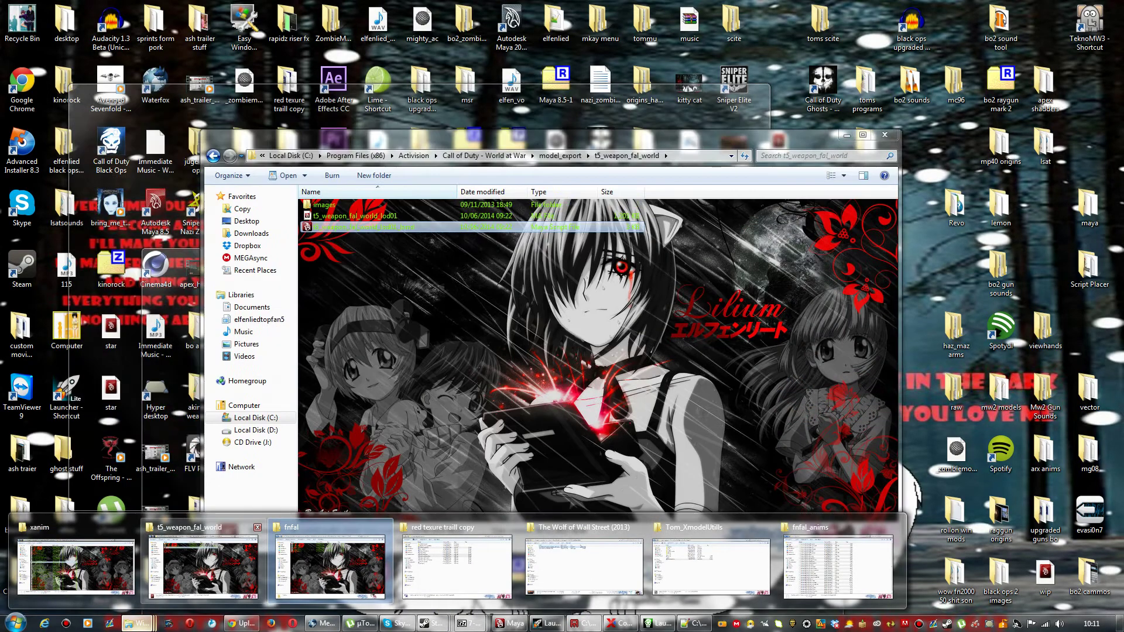
click(203, 566)
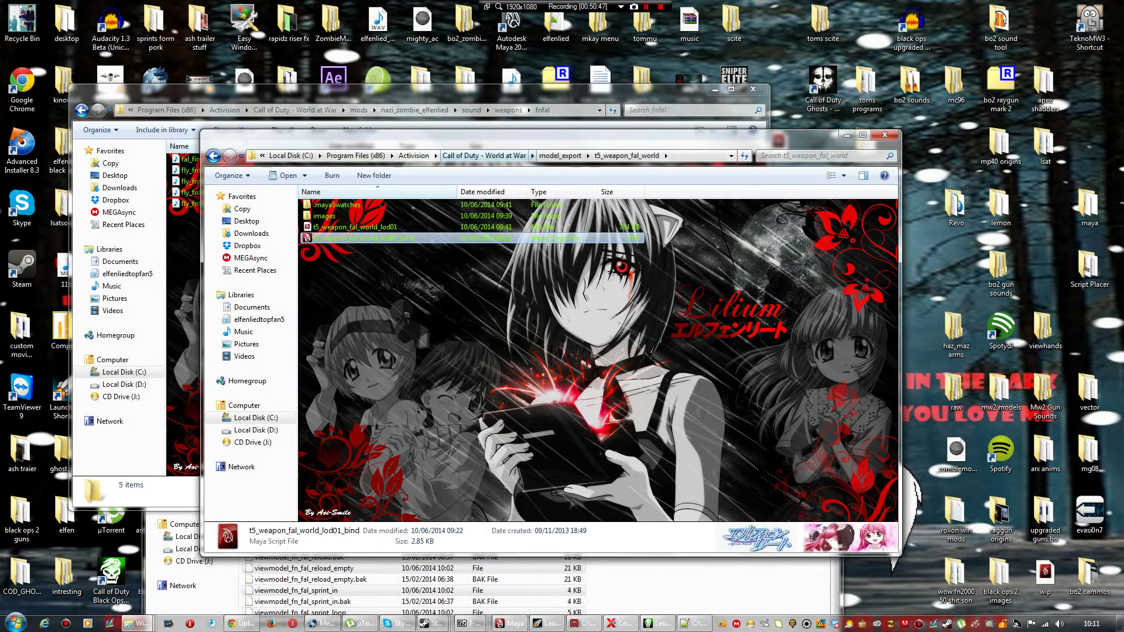
click(503, 156)
double_click(319, 438)
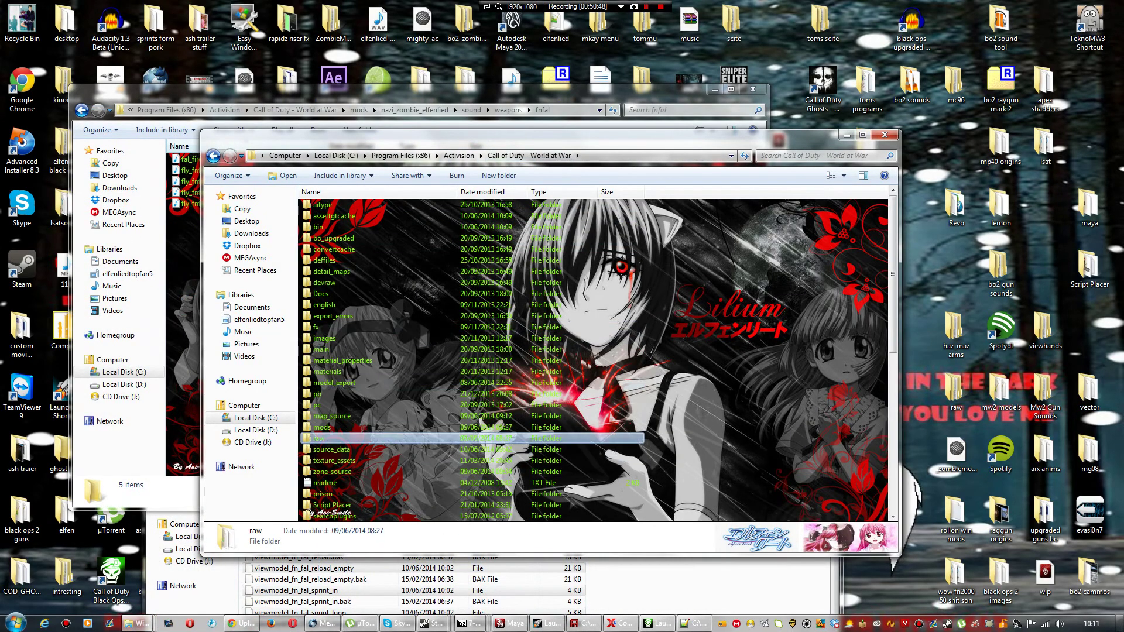
scroll(328, 349, down, 5)
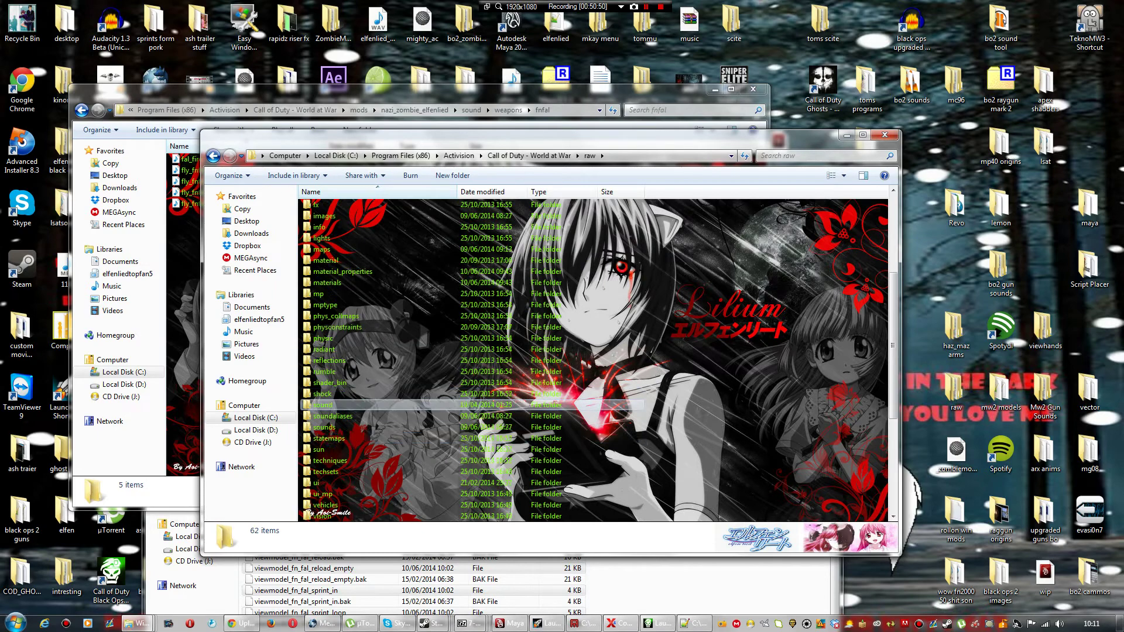
scroll(374, 442, down, 5)
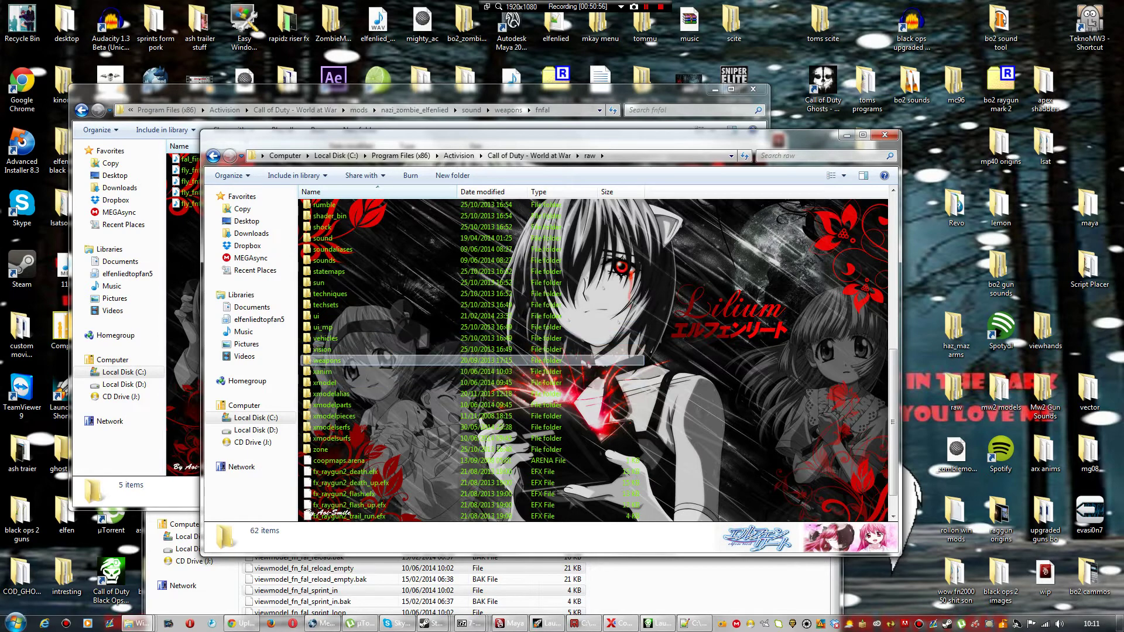
double_click(333, 249)
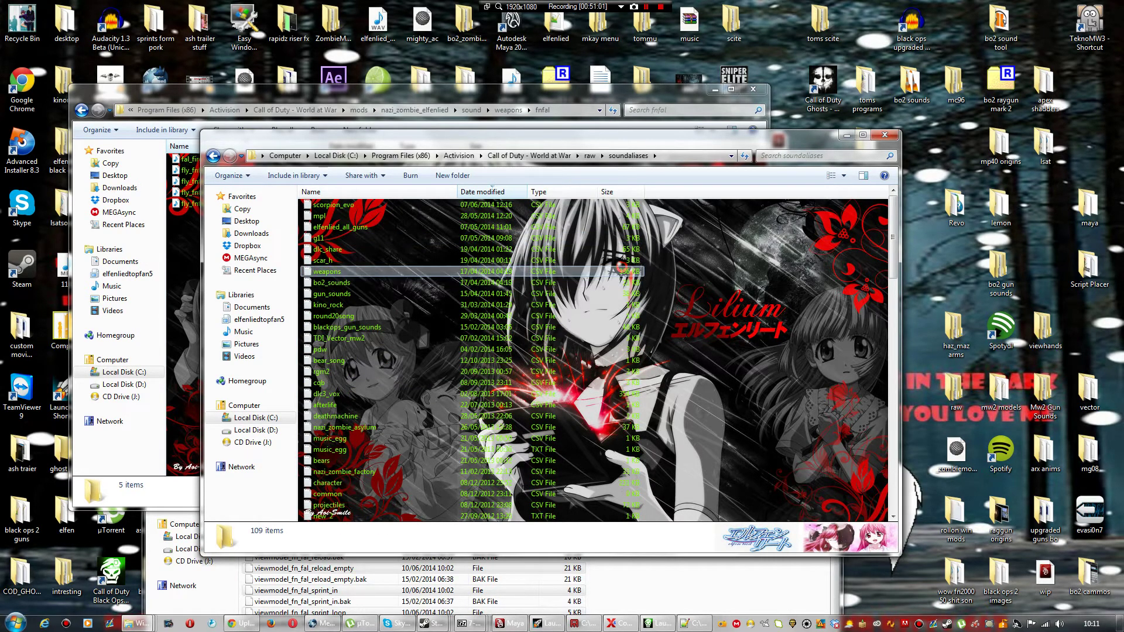
click(333, 293)
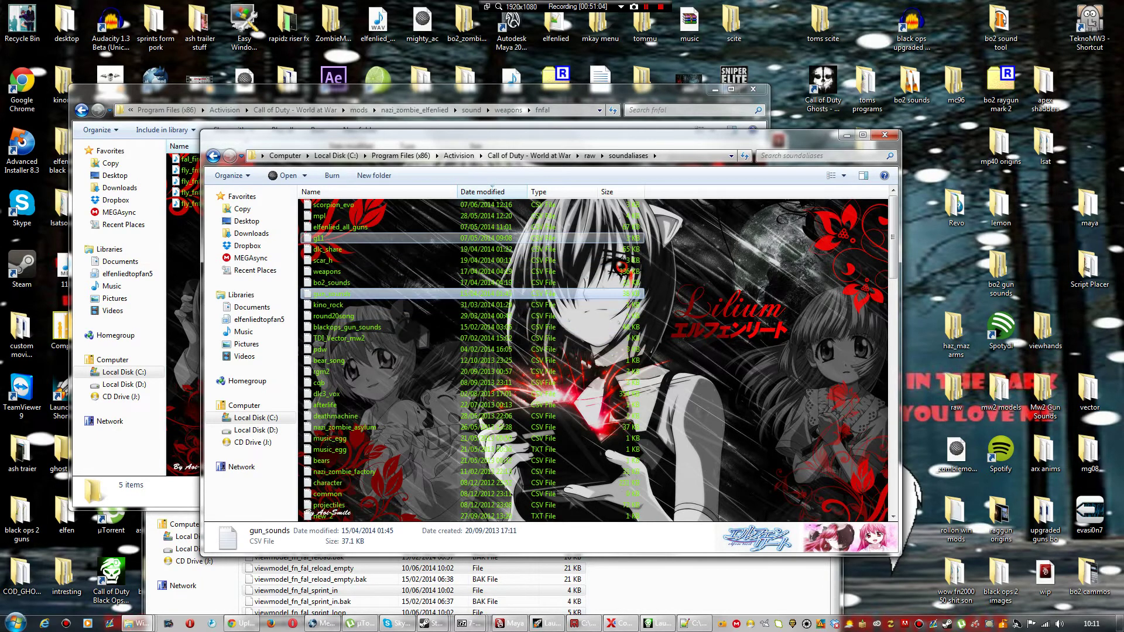
click(382, 228)
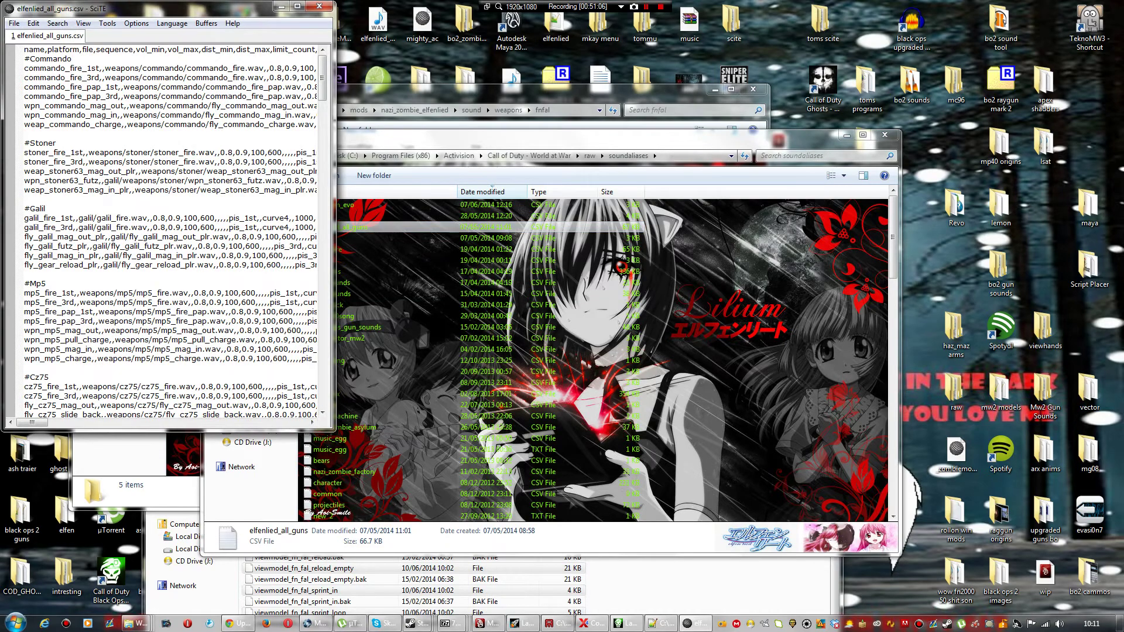
Step: Cut the #M16 sound alias block in elfenlied_all_guns.csv, add a blank line and paste the block beneath the M14 entries
scroll(170, 235, down, 20)
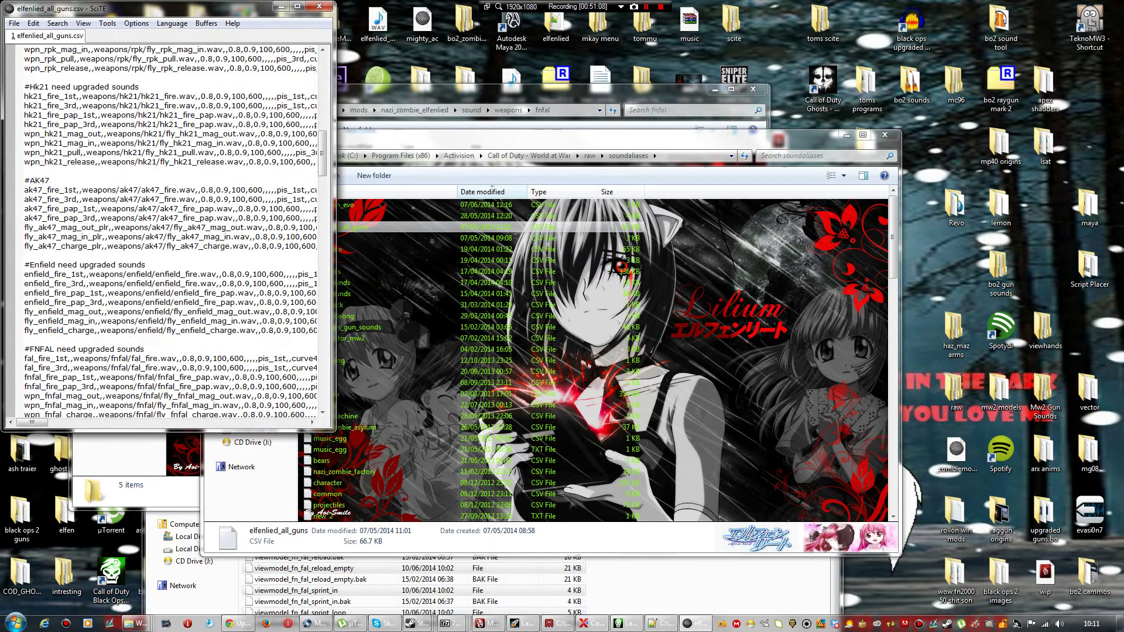
scroll(170, 234, down, 10)
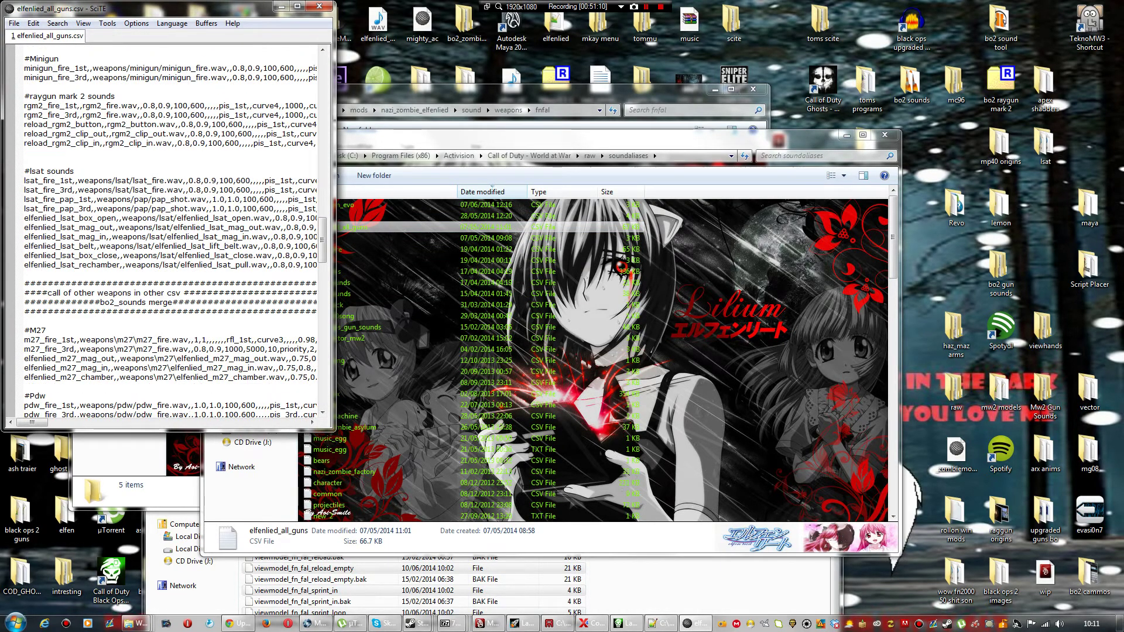
scroll(170, 235, up, 12)
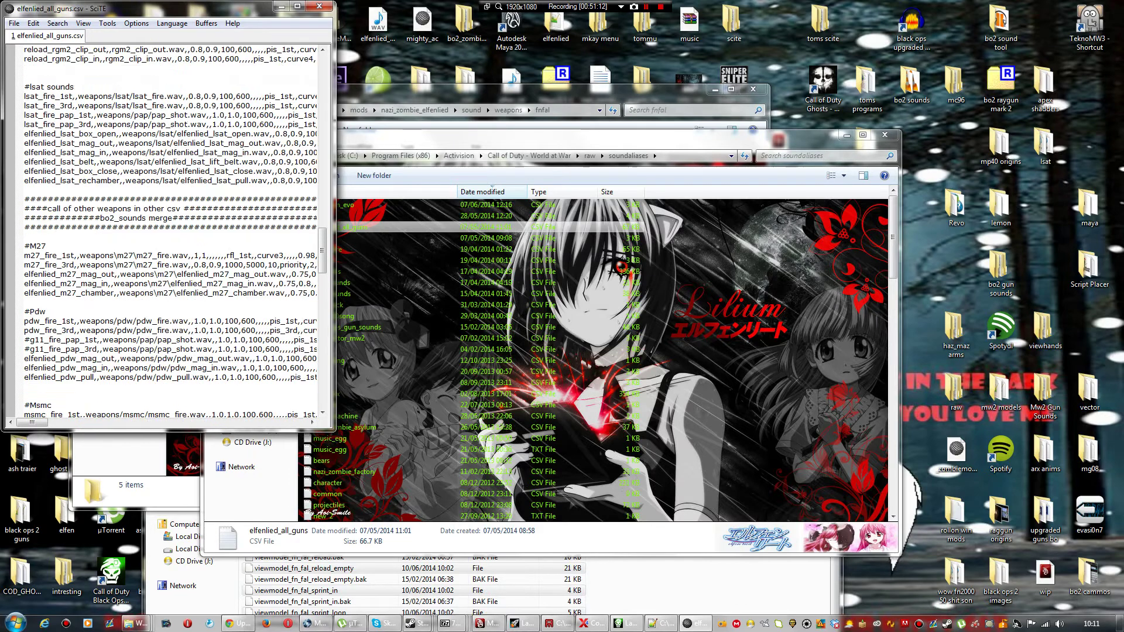
scroll(170, 234, up, 3)
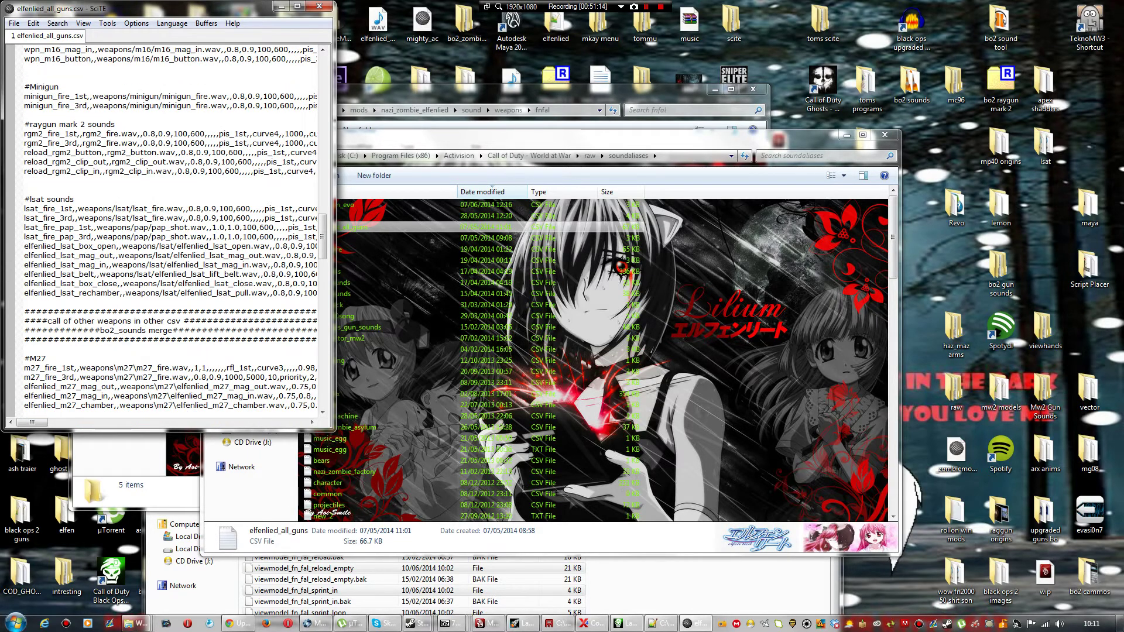
scroll(170, 234, up, 5)
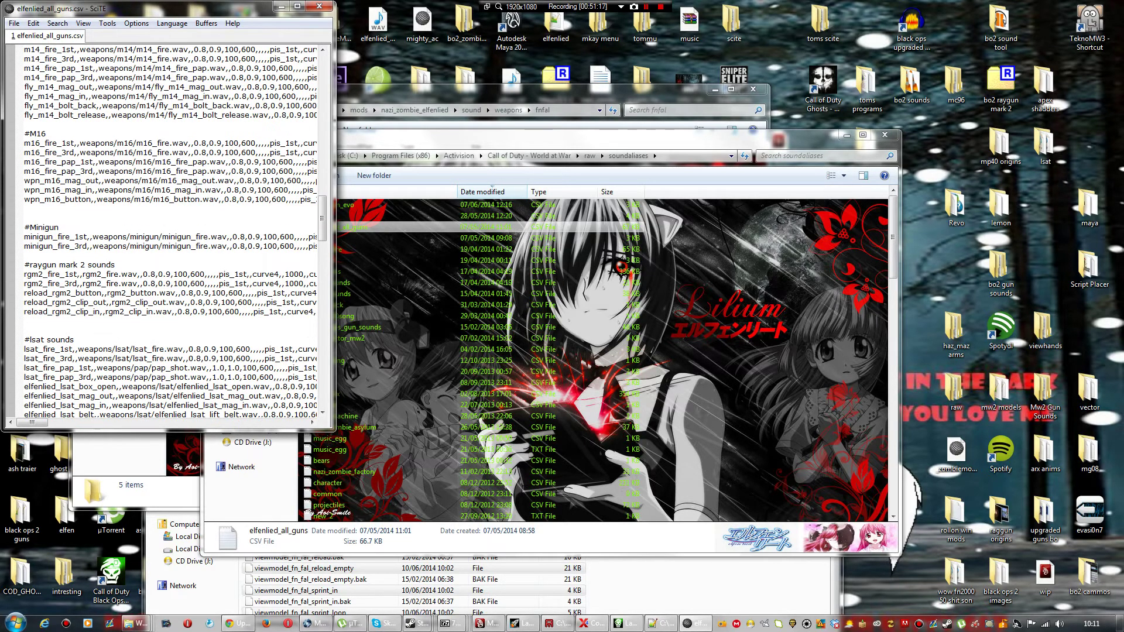
drag(24, 134, 24, 208)
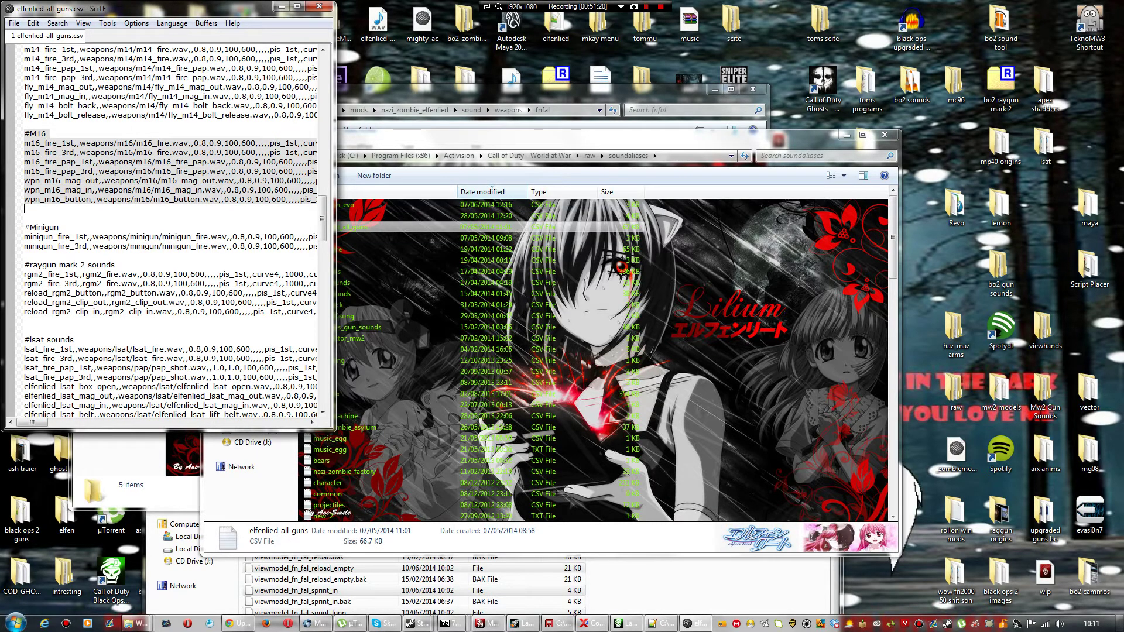
mouse_move(32, 422)
mouse_down()
mouse_move(161, 422)
mouse_move(32, 422)
mouse_up()
key(Return)
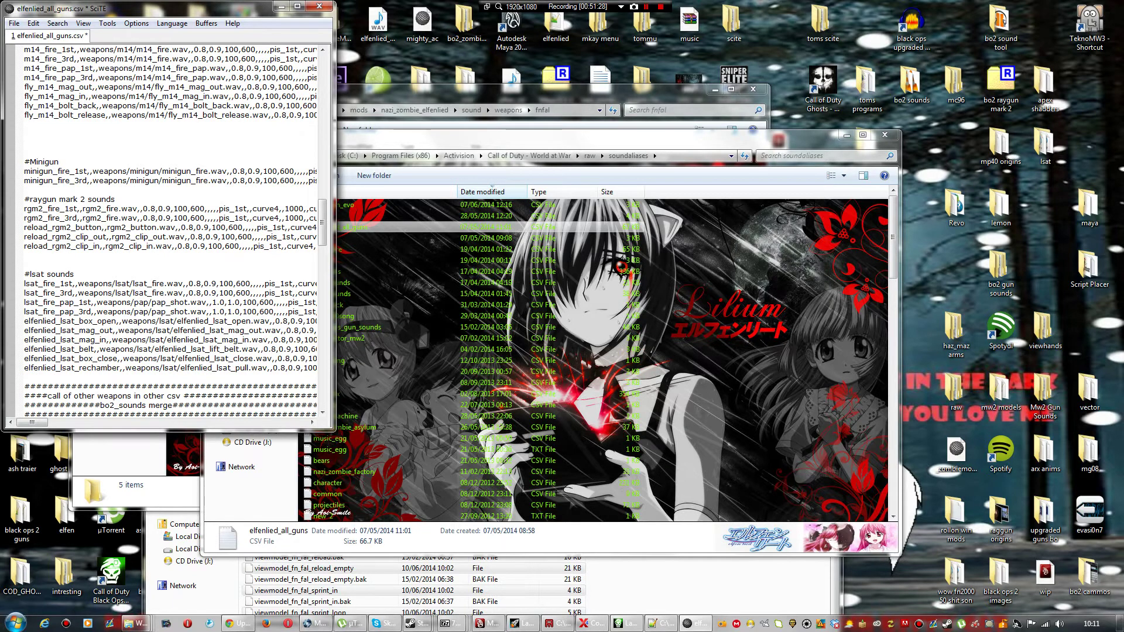
key(ctrl+v)
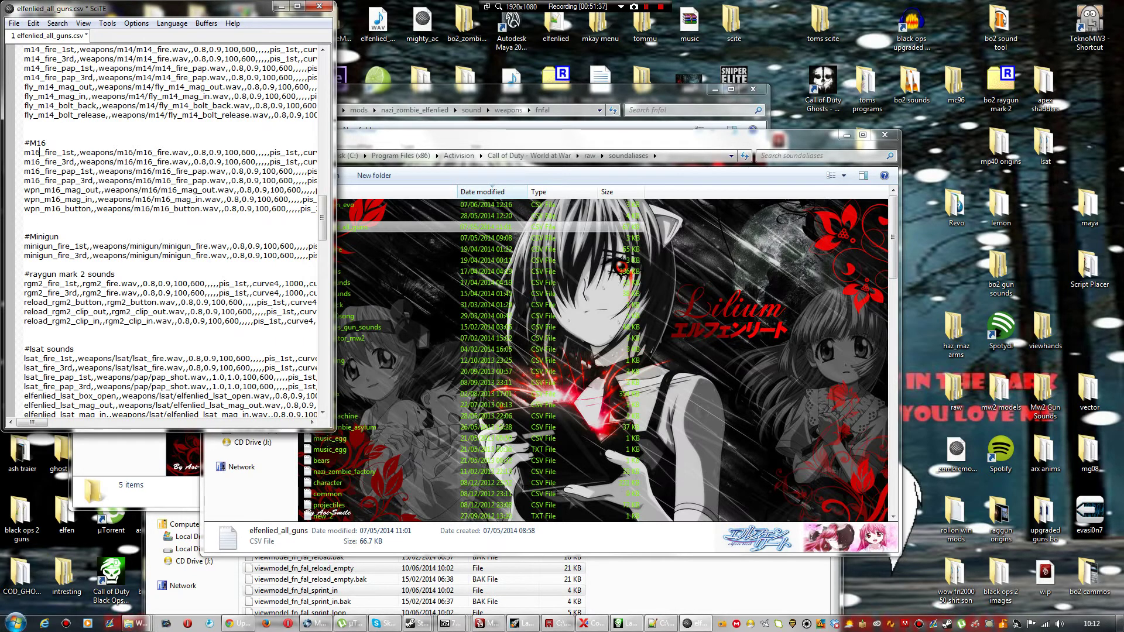
Step: Rename the first two aliases of the pasted #M16 block to fal_fire_1st and fal_fire_3rd
key(BackSpace)
key(BackSpace)
key(BackSpace)
text(fnd)
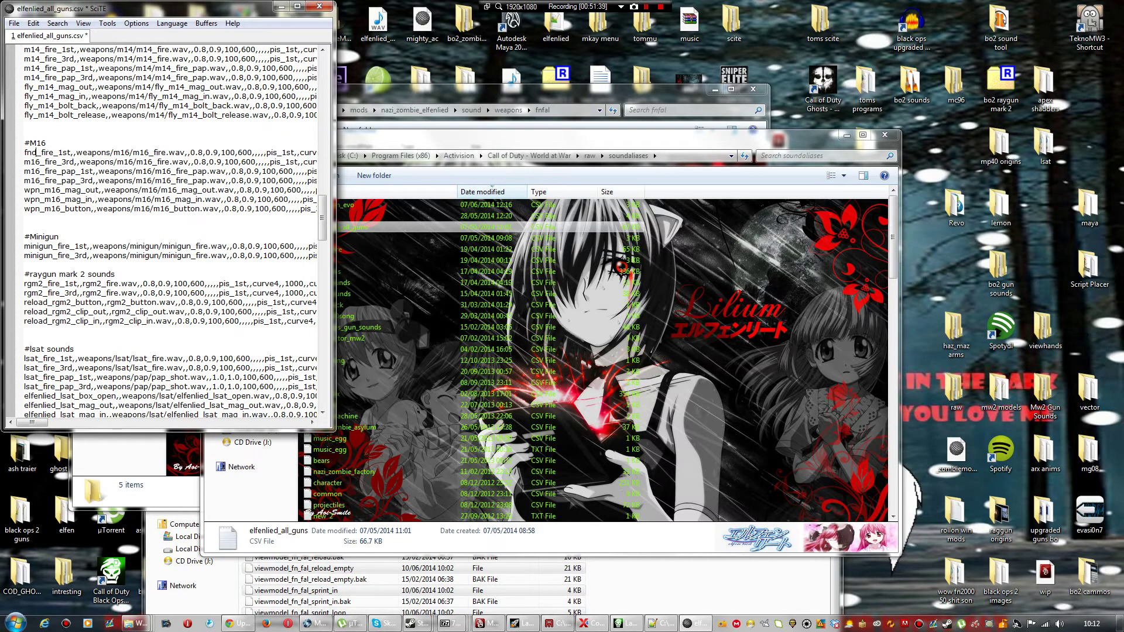
key(BackSpace)
text(al)
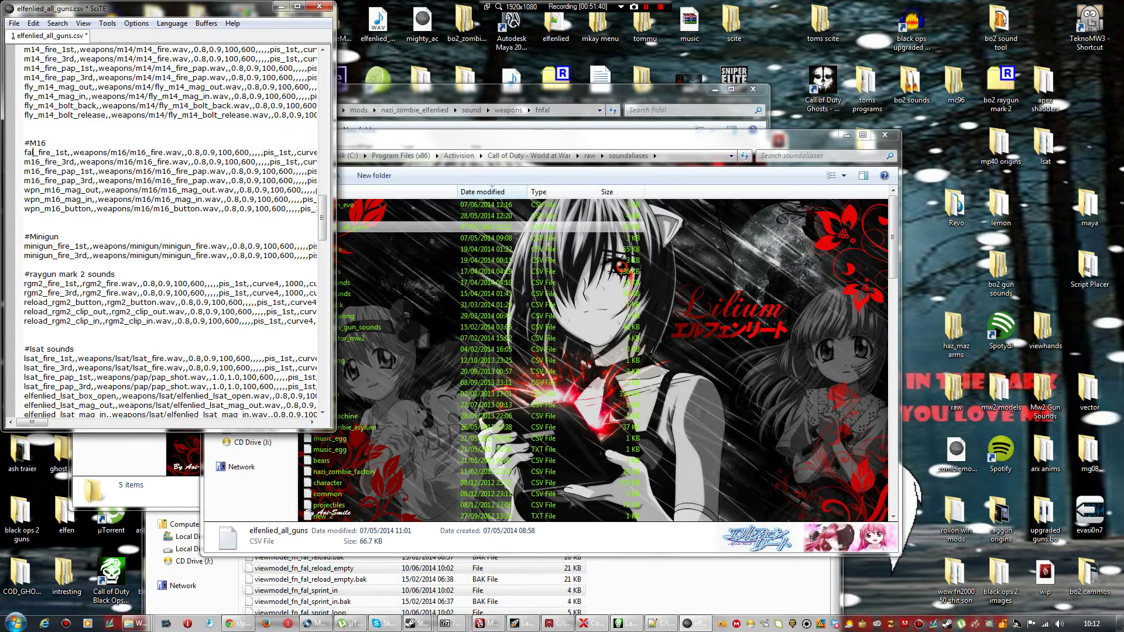
key(Down)
key(BackSpace)
key(BackSpace)
key(BackSpace)
text(fal)
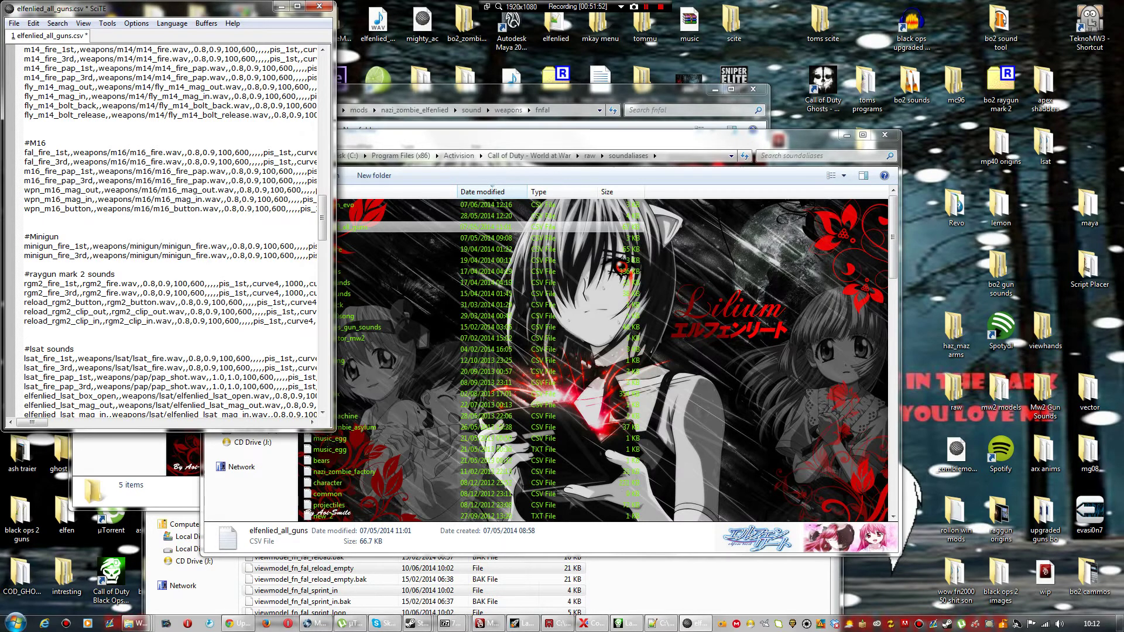
Step: Examine the fnfal and m16 folders under the mod's sound\weapons directory for their folder and sound file names
mouse_move(136, 624)
mouse_move(202, 565)
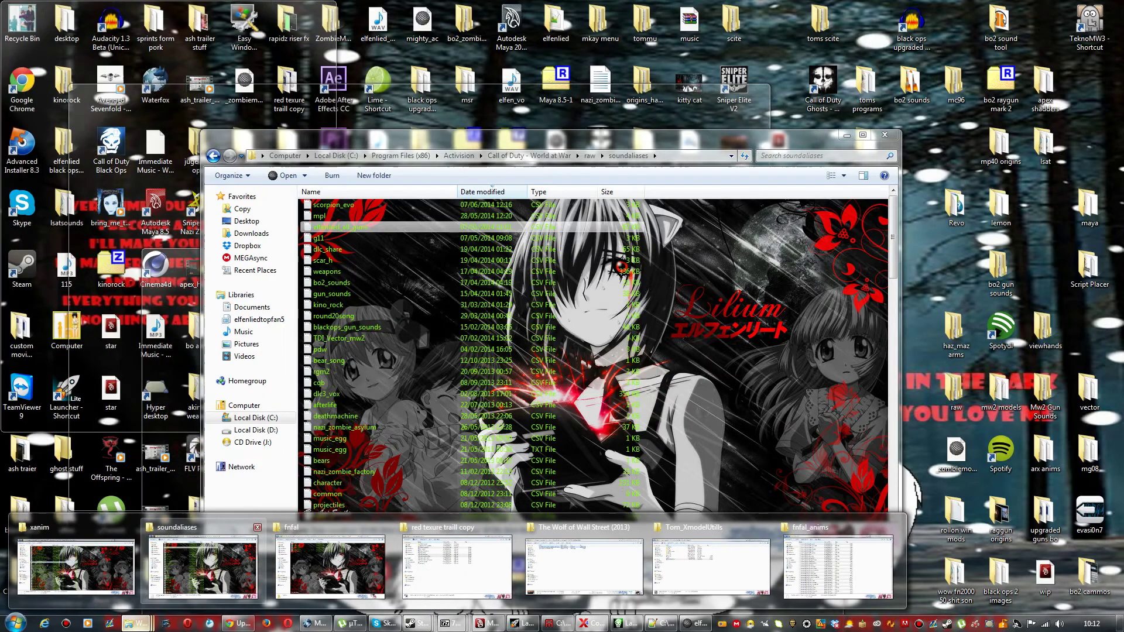
click(330, 565)
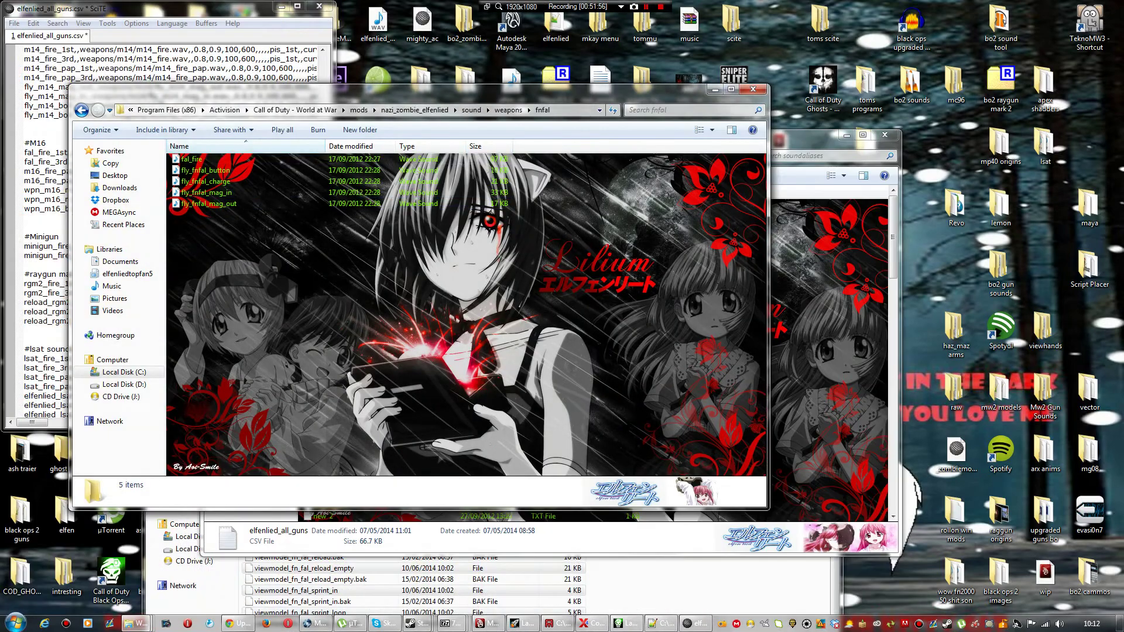
drag(374, 90, 658, 43)
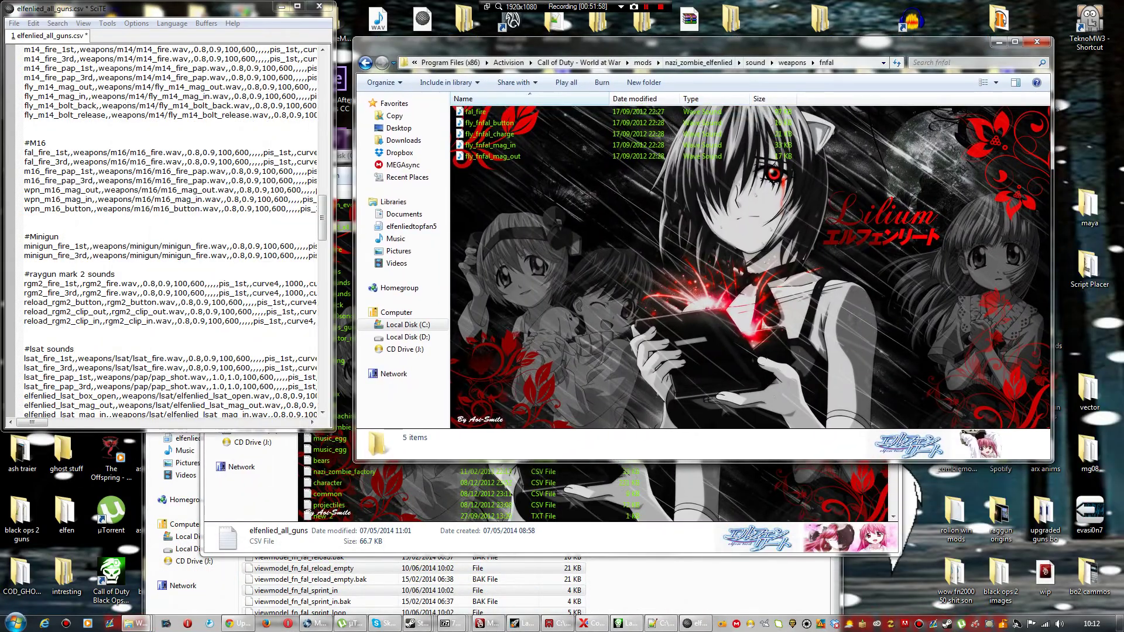
click(755, 63)
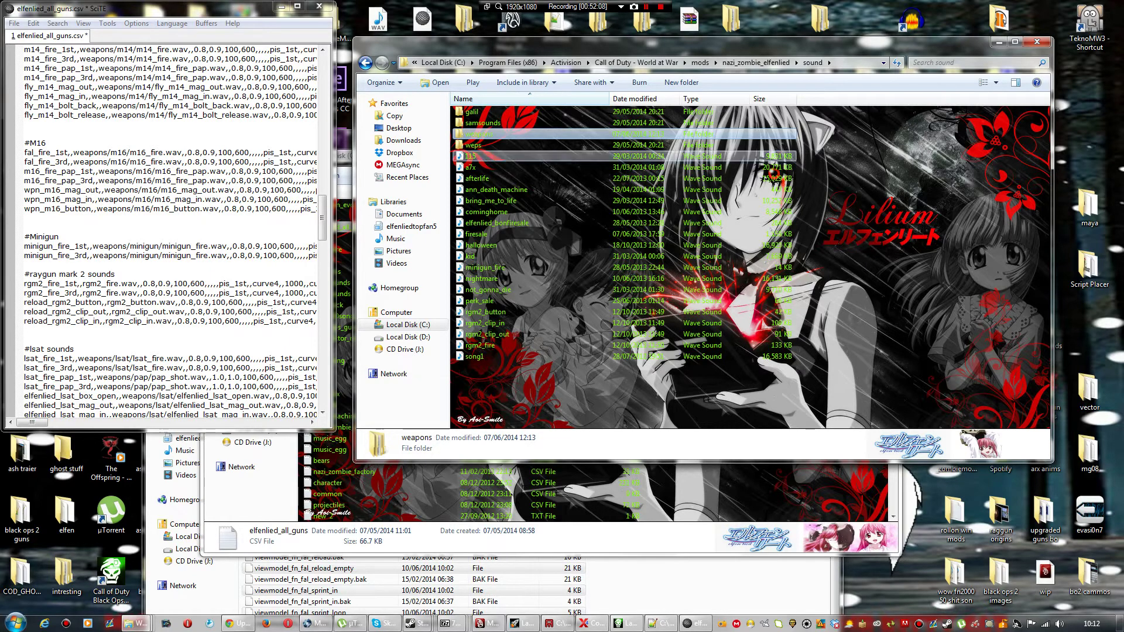
double_click(474, 133)
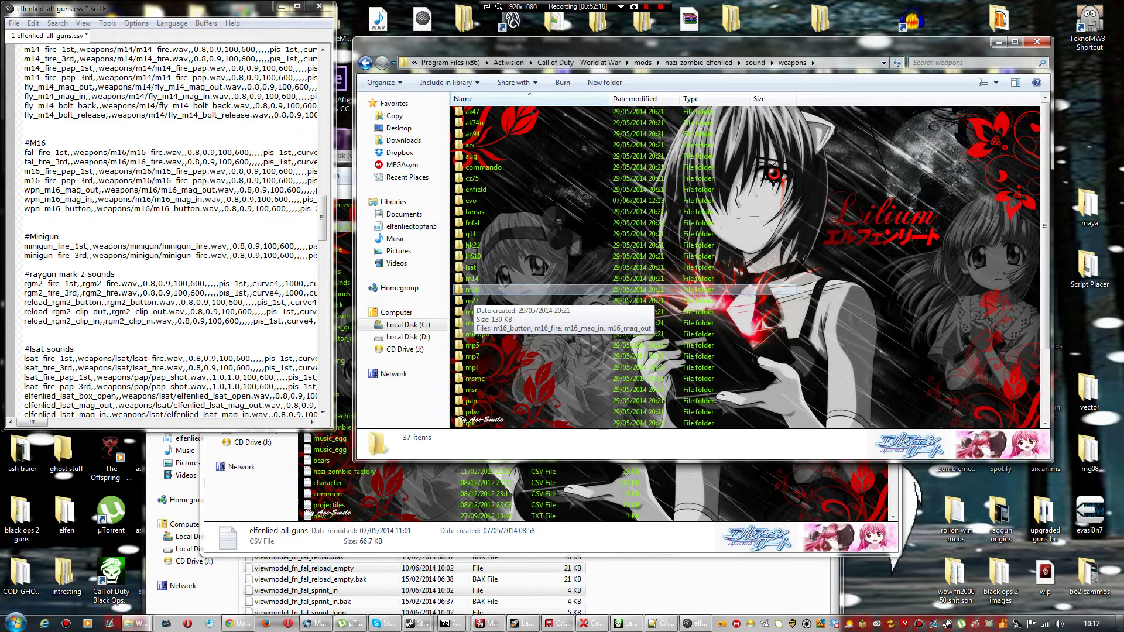
double_click(471, 290)
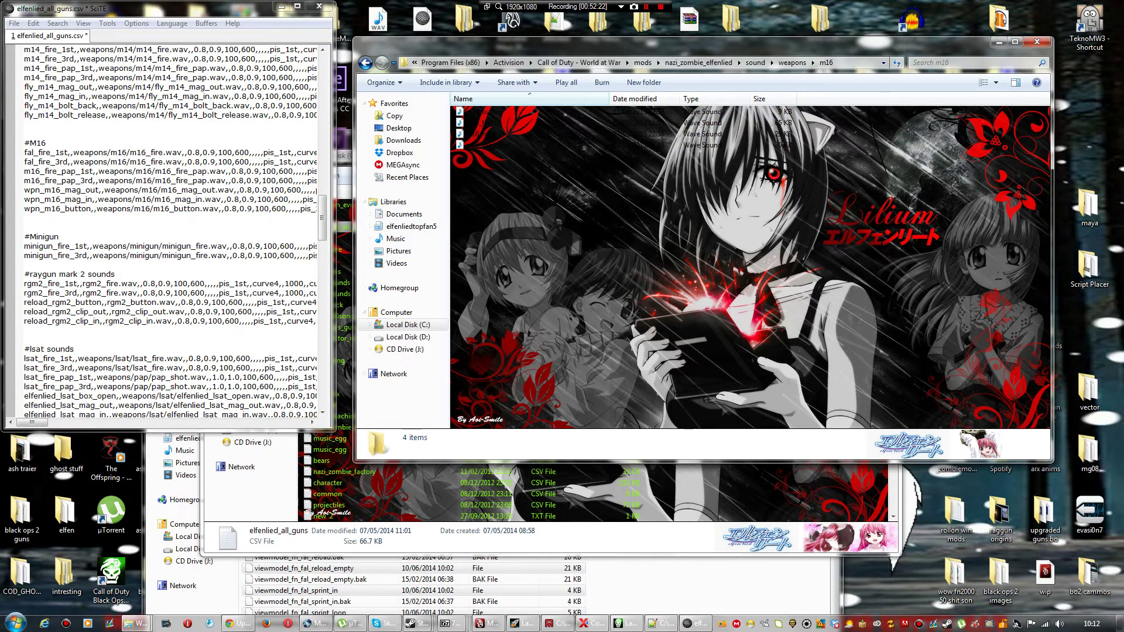
key(BackSpace)
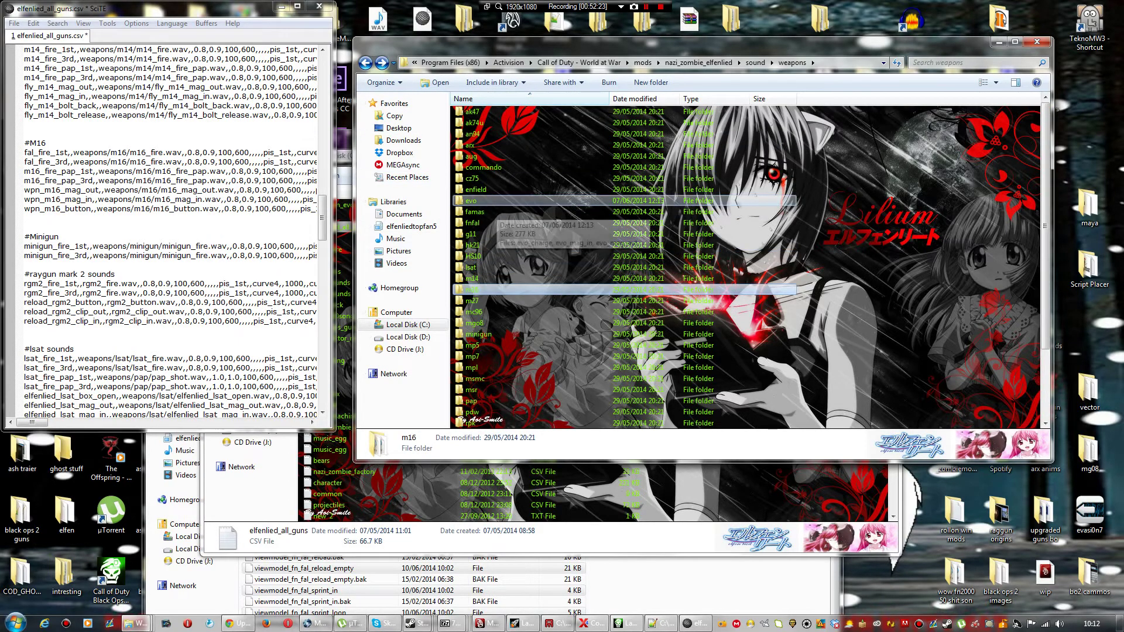
click(475, 225)
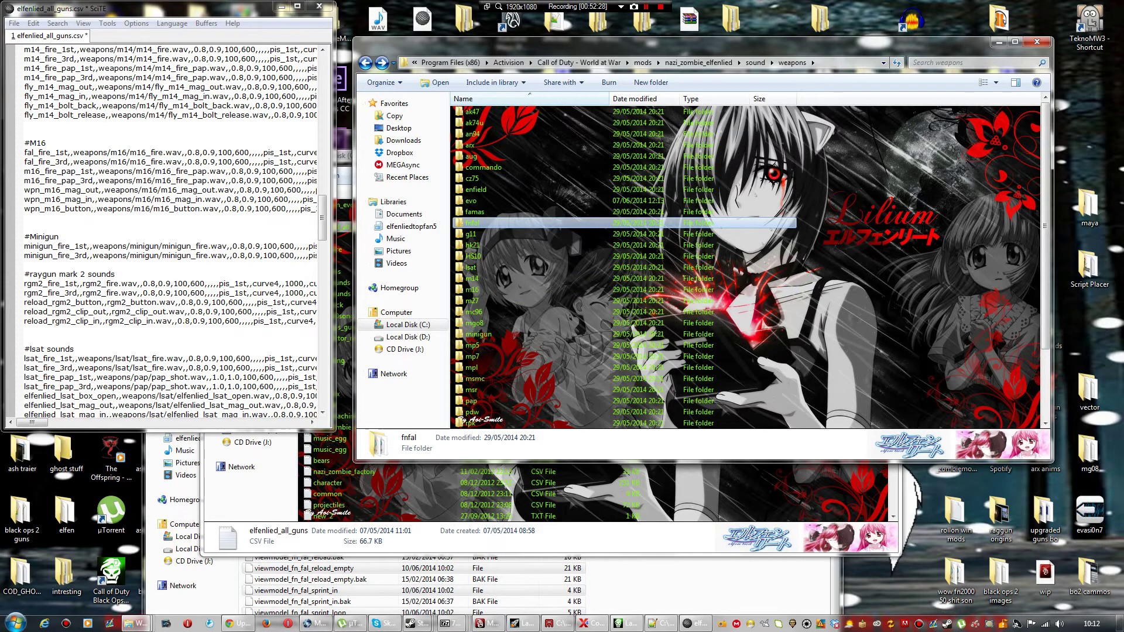
Step: Change the fal_fire_1st alias's sound path to weapons/fnfal/fal_fire.wav
click(47, 143)
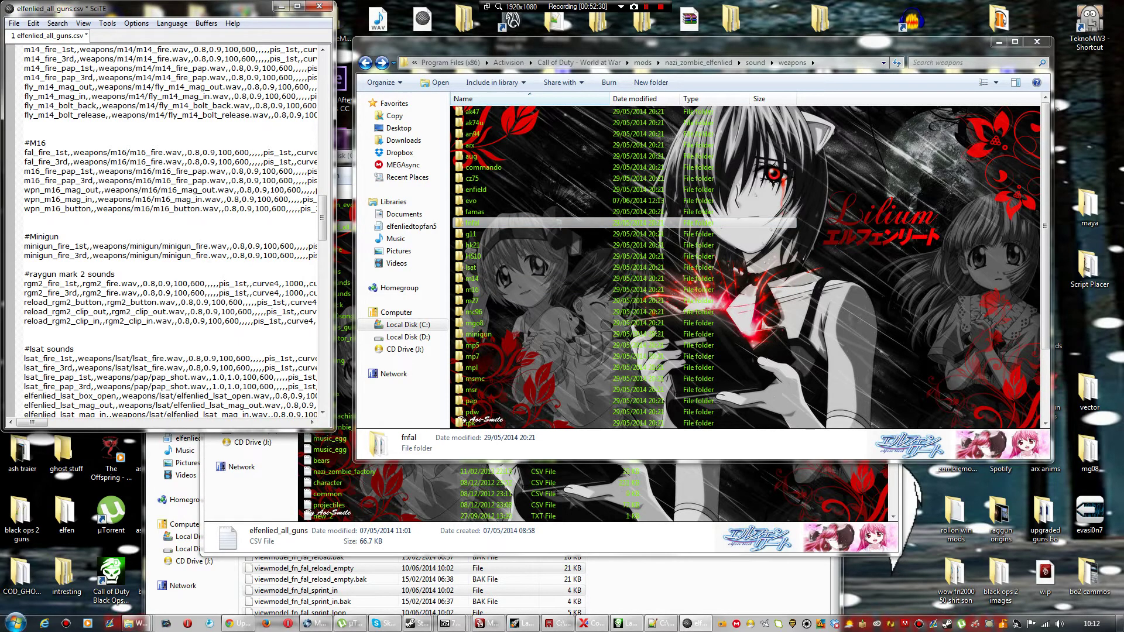
double_click(117, 153)
text(fnfal)
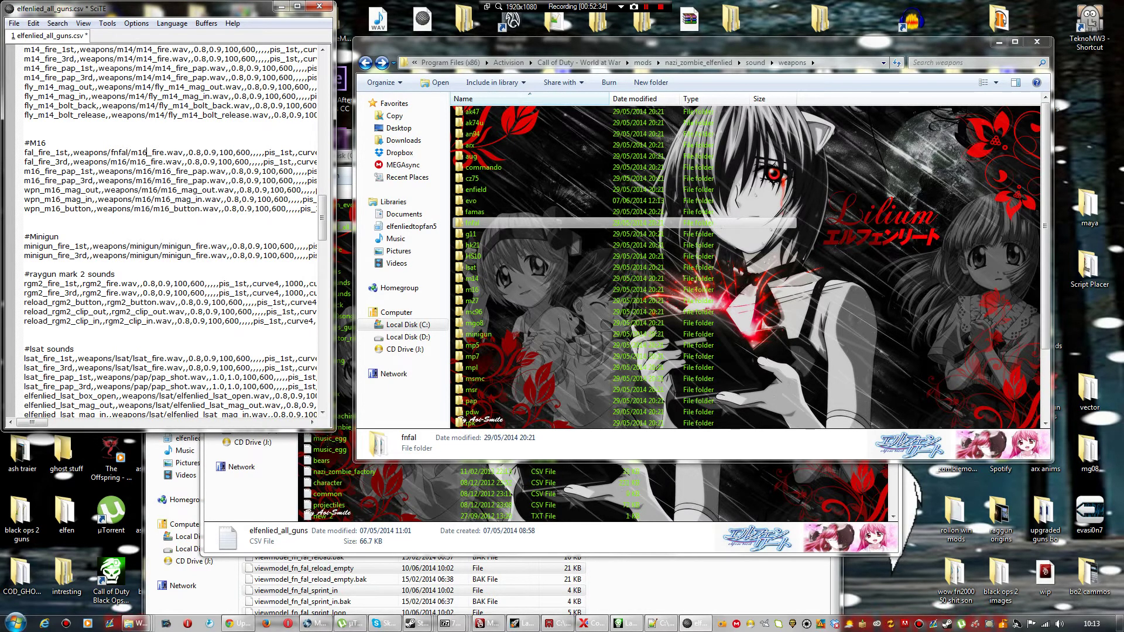
key(BackSpace)
key(BackSpace)
key(BackSpace)
text(fal)
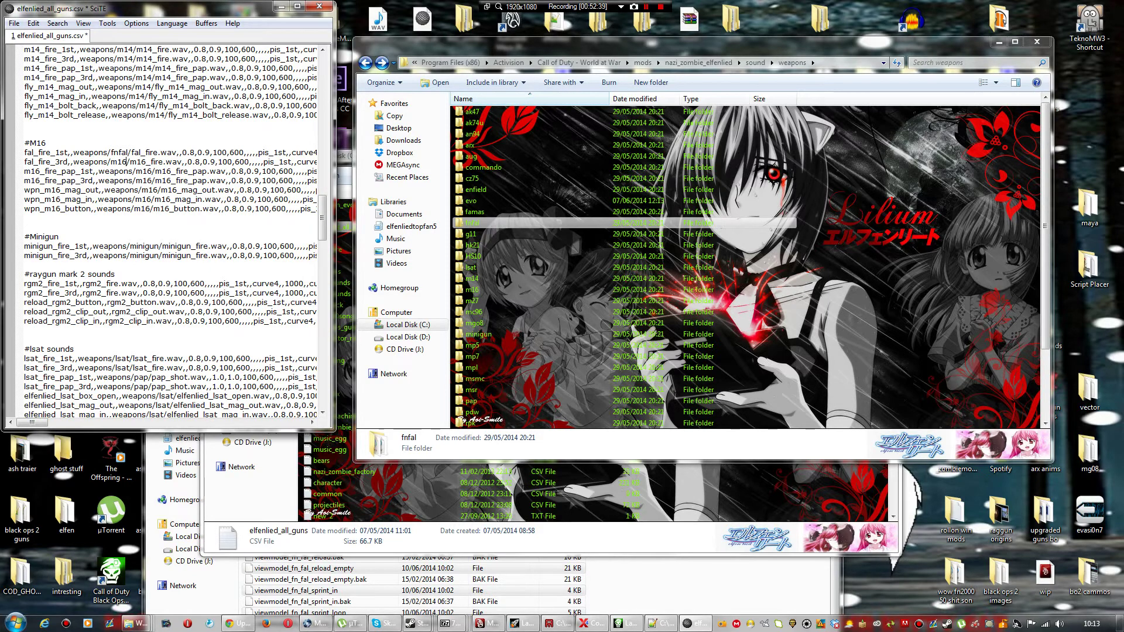
Step: Change the fal_fire_3rd sound path to weapons/fnfal/fal_fire.wav and comment out the m16_fire_pap_1st and m16_fire_pap_3rd lines with #
key(BackSpace)
key(BackSpace)
key(BackSpace)
text(fn)
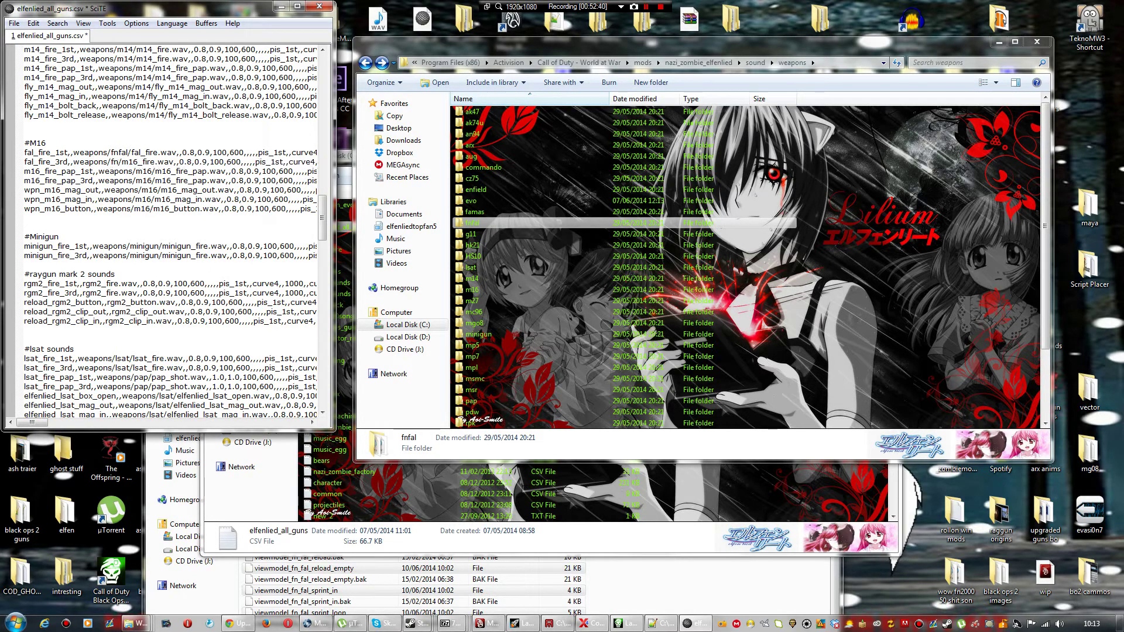
text(fal)
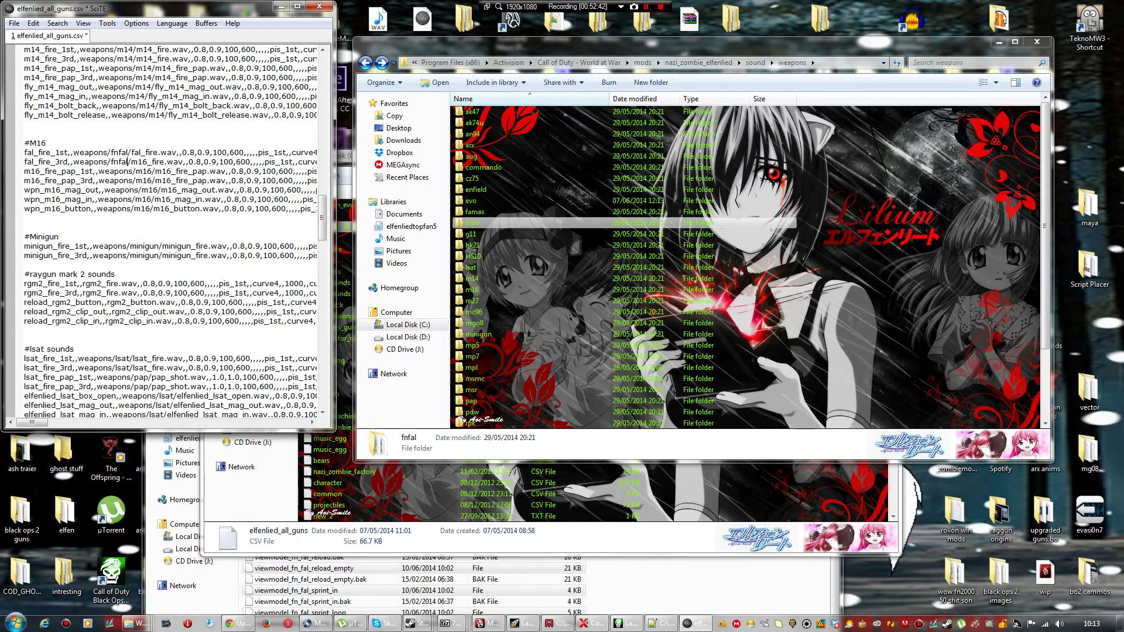
key(BackSpace)
key(BackSpace)
key(BackSpace)
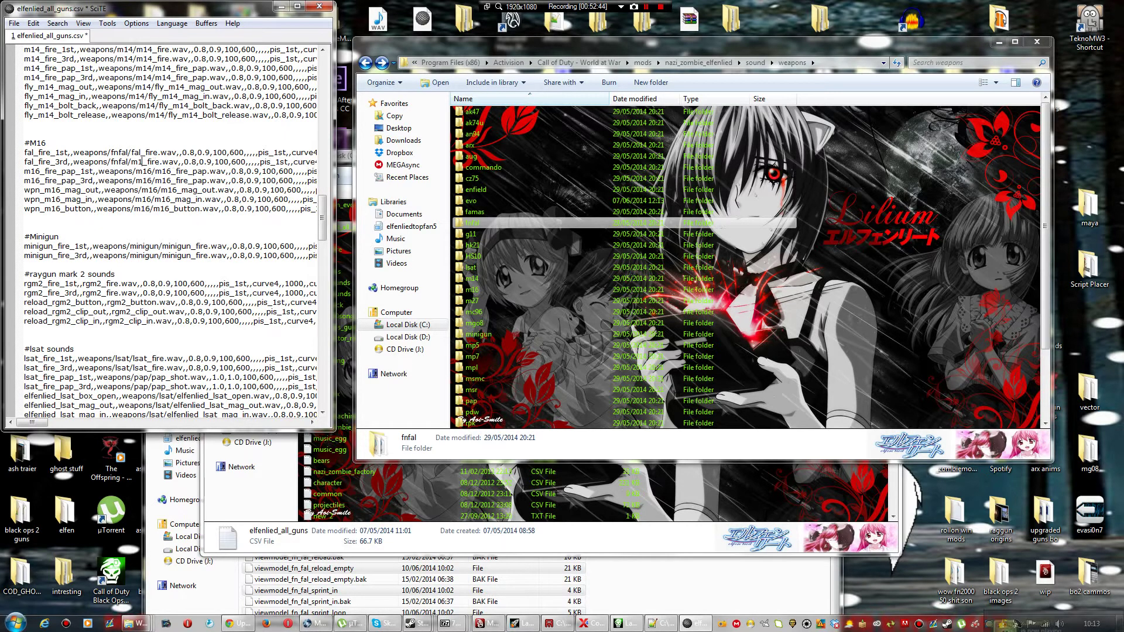
text(fal)
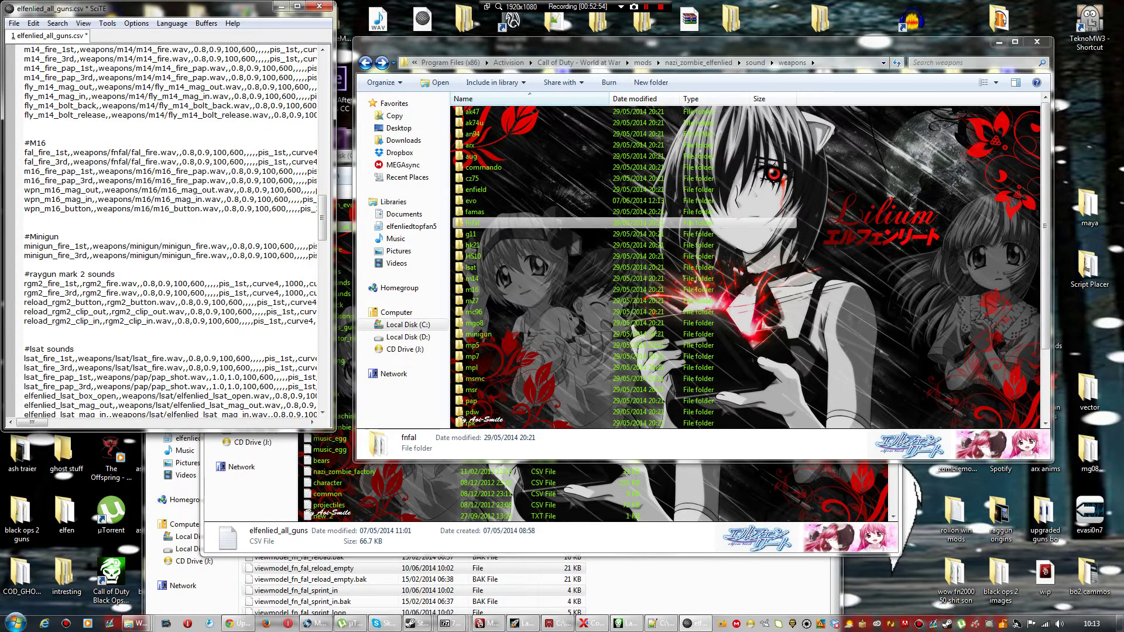
text(#)
text(#)
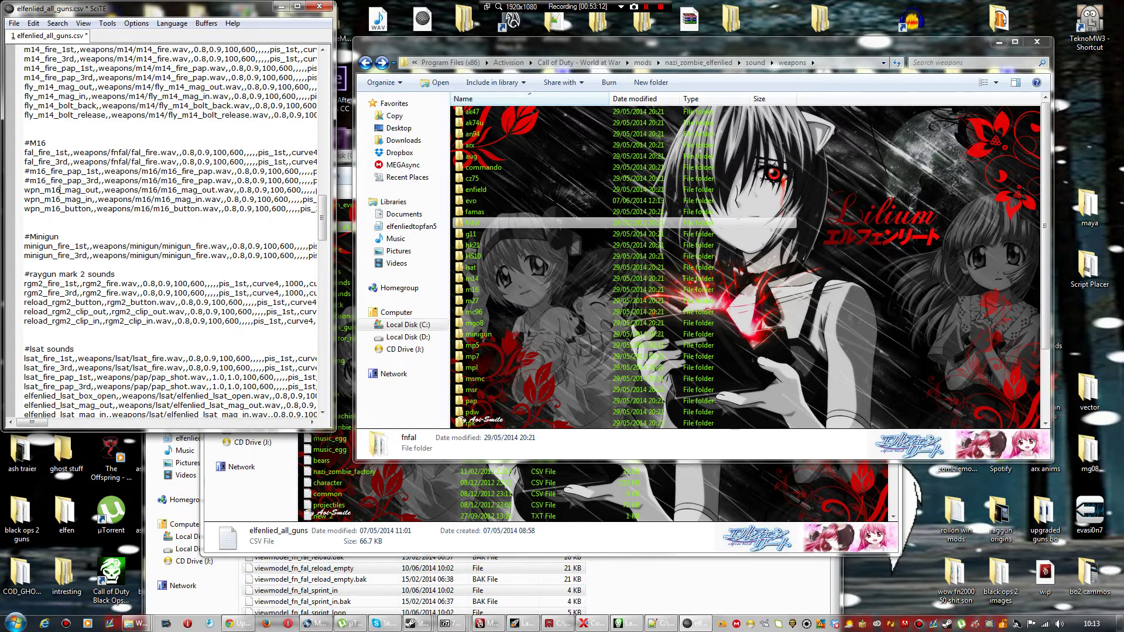
Step: Rename the magazine aliases in the #M16 block to wpn_fnfal_mag_out and wpn_fnfal_mag_in
key(BackSpace)
key(BackSpace)
key(BackSpace)
text(fnf)
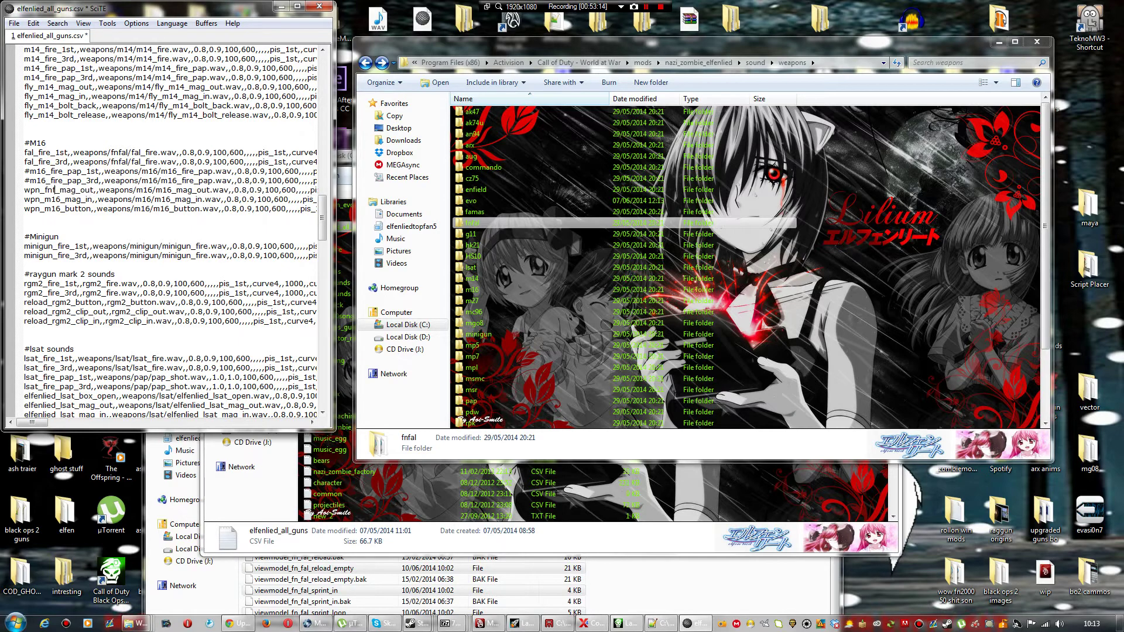
text(al)
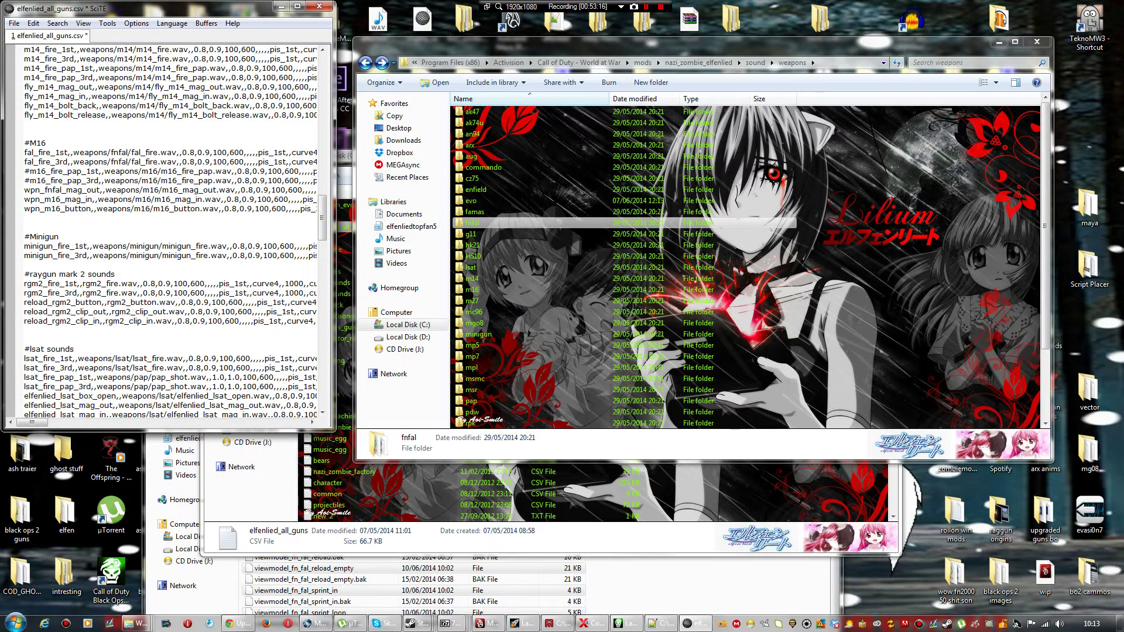
key(BackSpace)
key(BackSpace)
key(BackSpace)
text(fg)
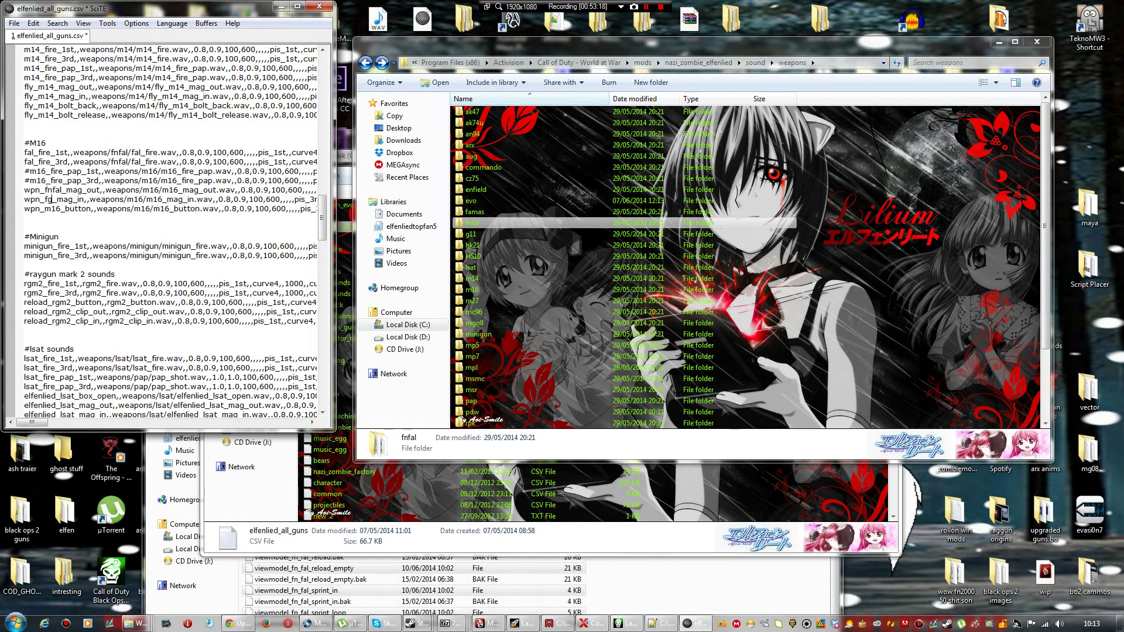
text(fal)
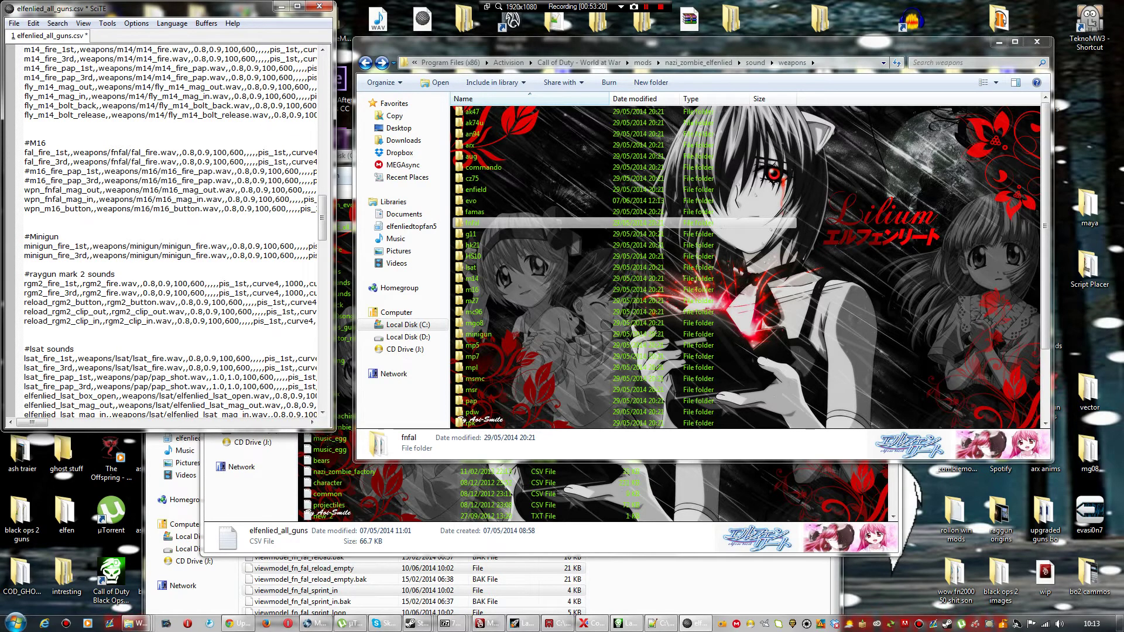
Step: Rename the wpn_m16_button alias to wpn_fnfal_button
key(Down)
key(BackSpace)
key(BackSpace)
key(BackSpace)
text(fnf)
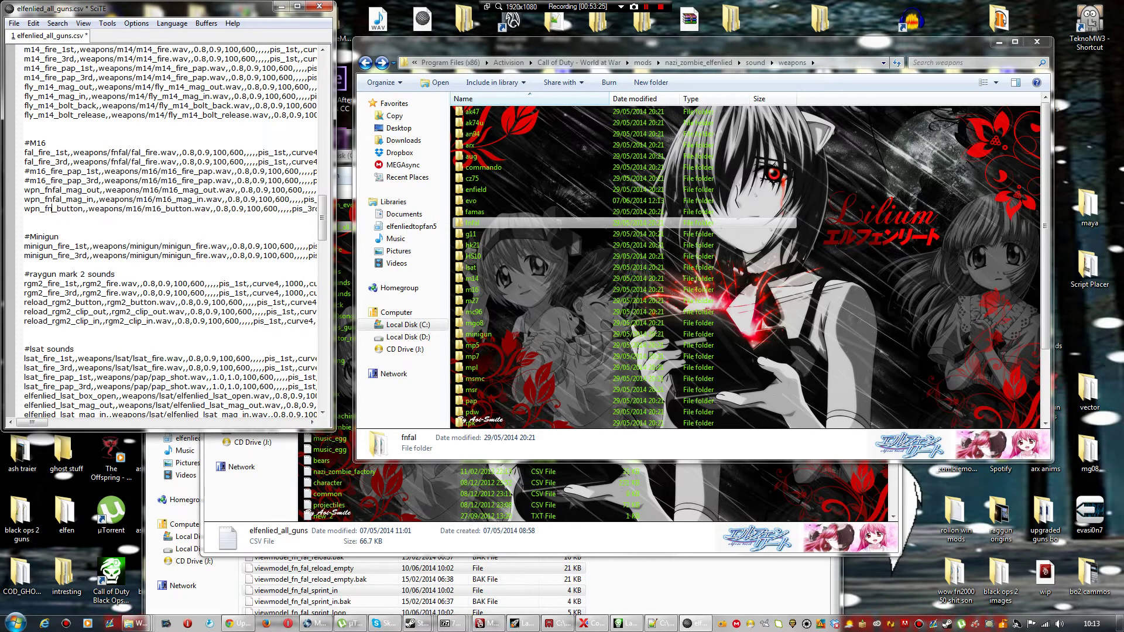
text(al)
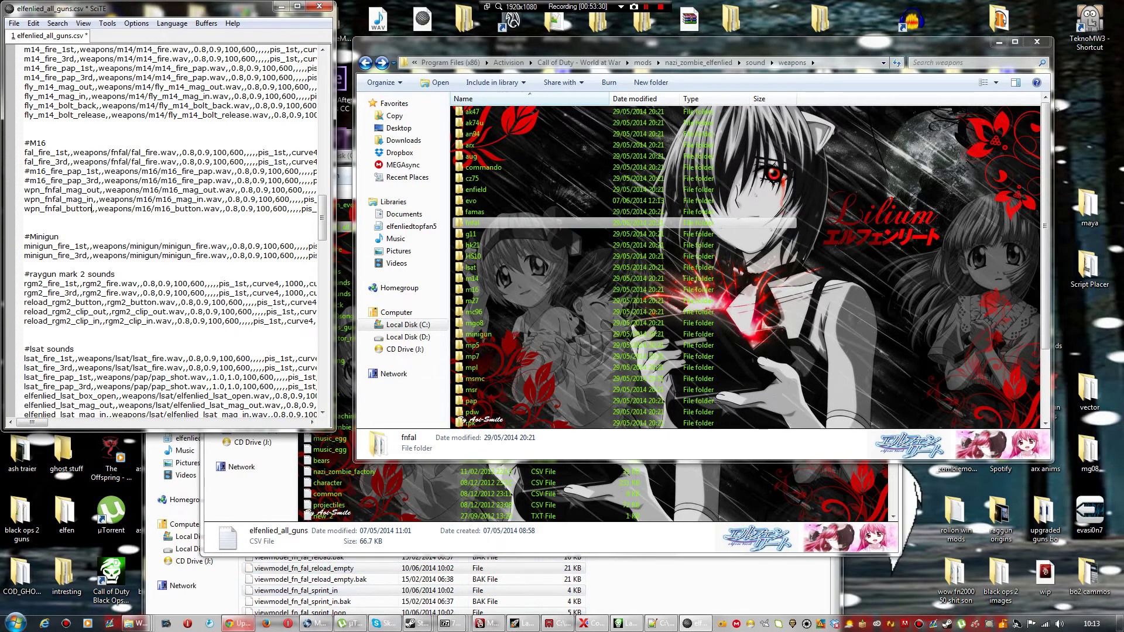
Step: Check the fnfal folder's sound file names and rename the wpn_fnfal_button alias to wpn_fnfal_charge
mouse_move(135, 623)
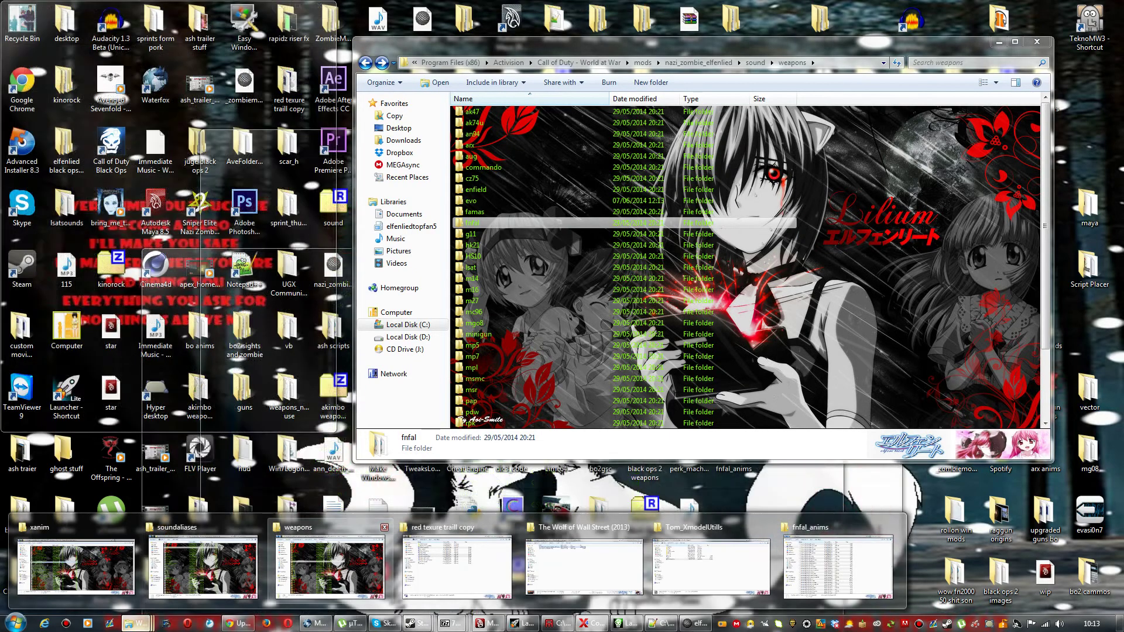
mouse_move(76, 565)
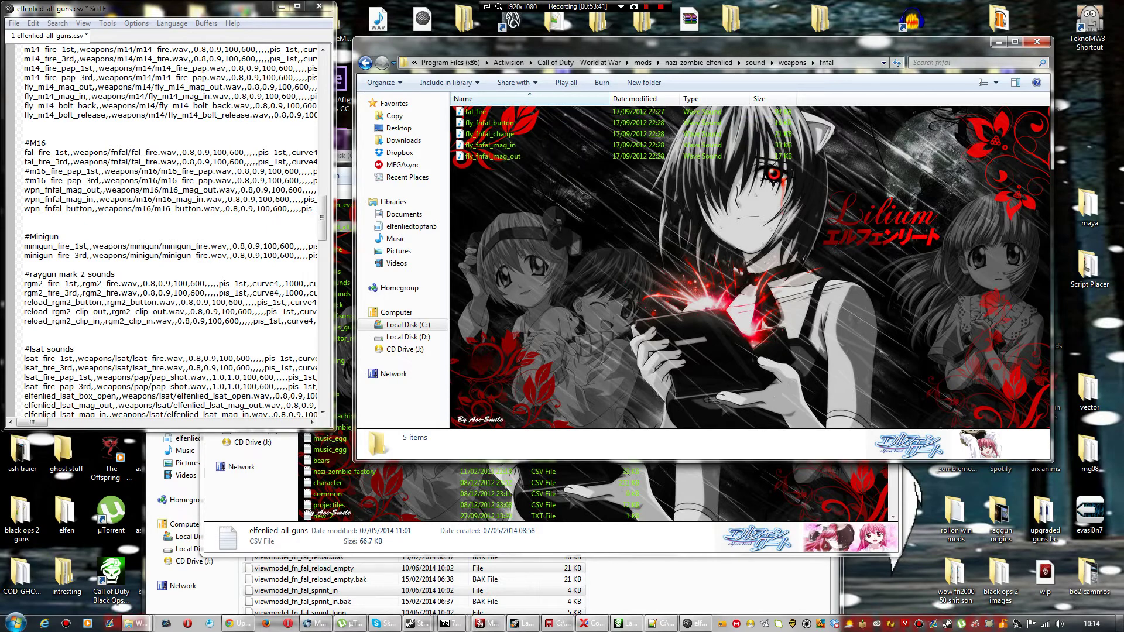
click(92, 209)
key(BackSpace)
key(BackSpace)
key(BackSpace)
key(BackSpace)
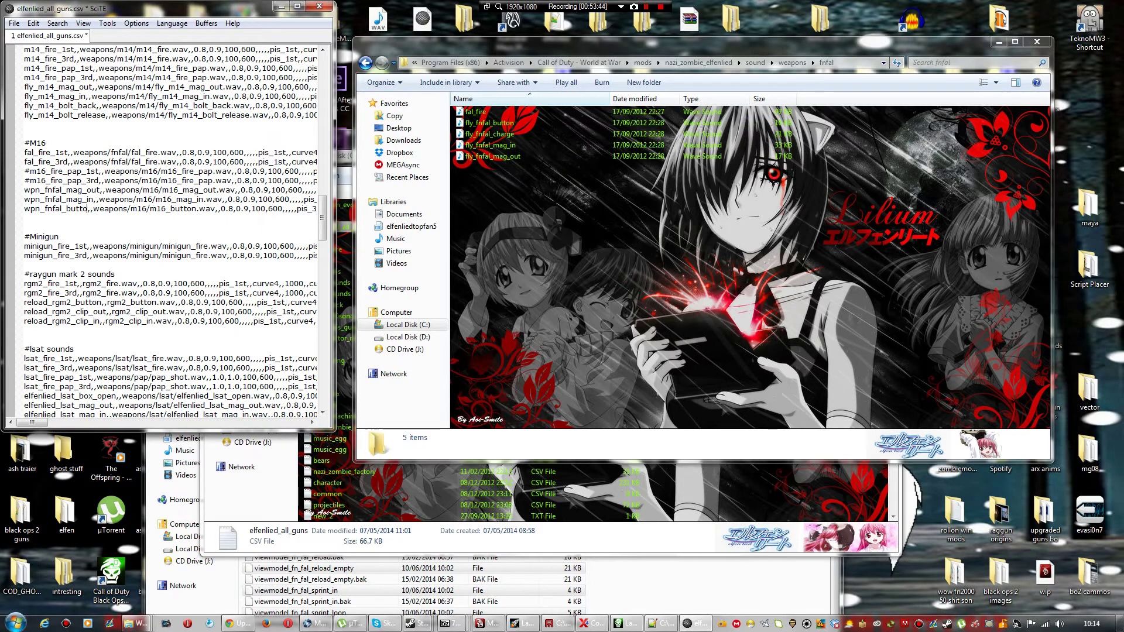
key(BackSpace)
key(BackSpace)
text(c)
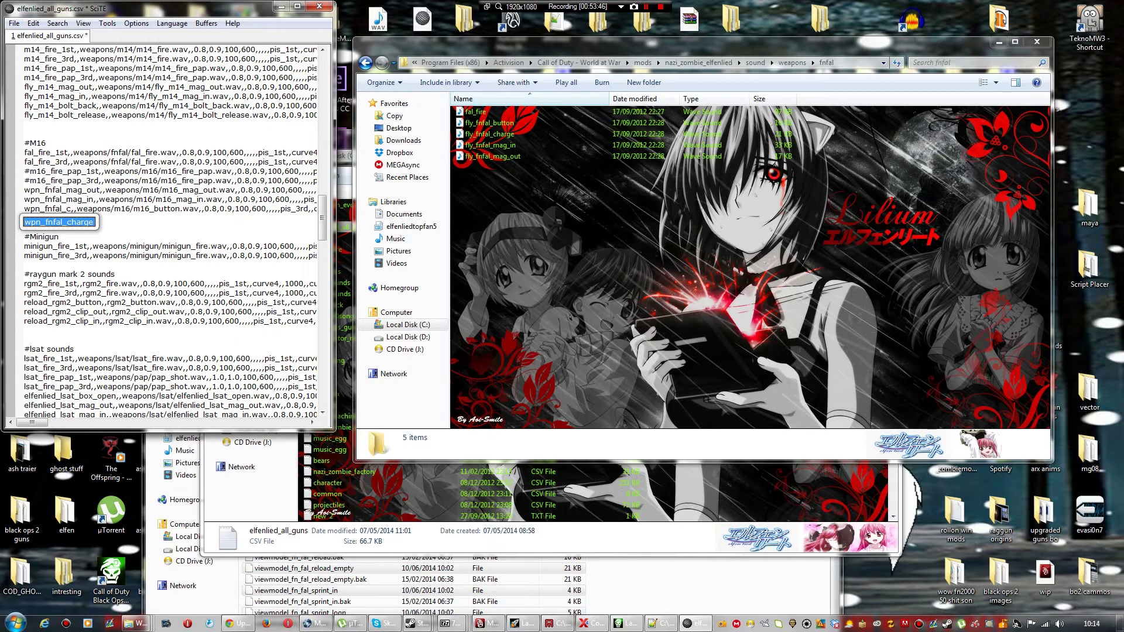
key(Return)
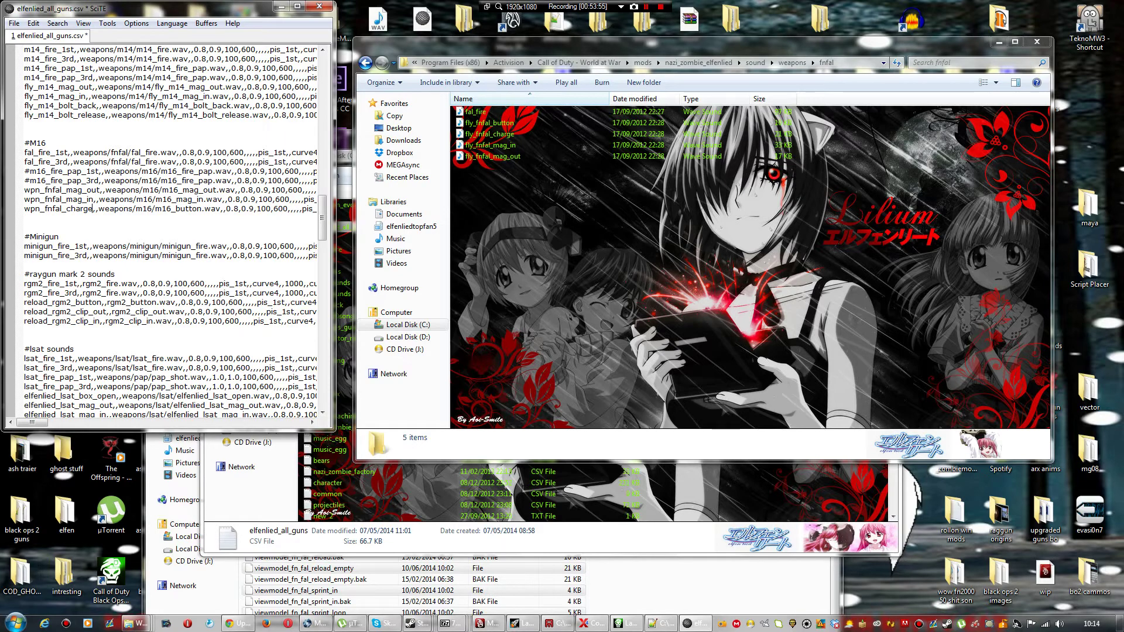
Step: Change the folder in the sound paths of the wpn_fnfal_mag_out, wpn_fnfal_mag_in and wpn_fnfal_charge aliases to fnfal
double_click(157, 190)
text(fn)
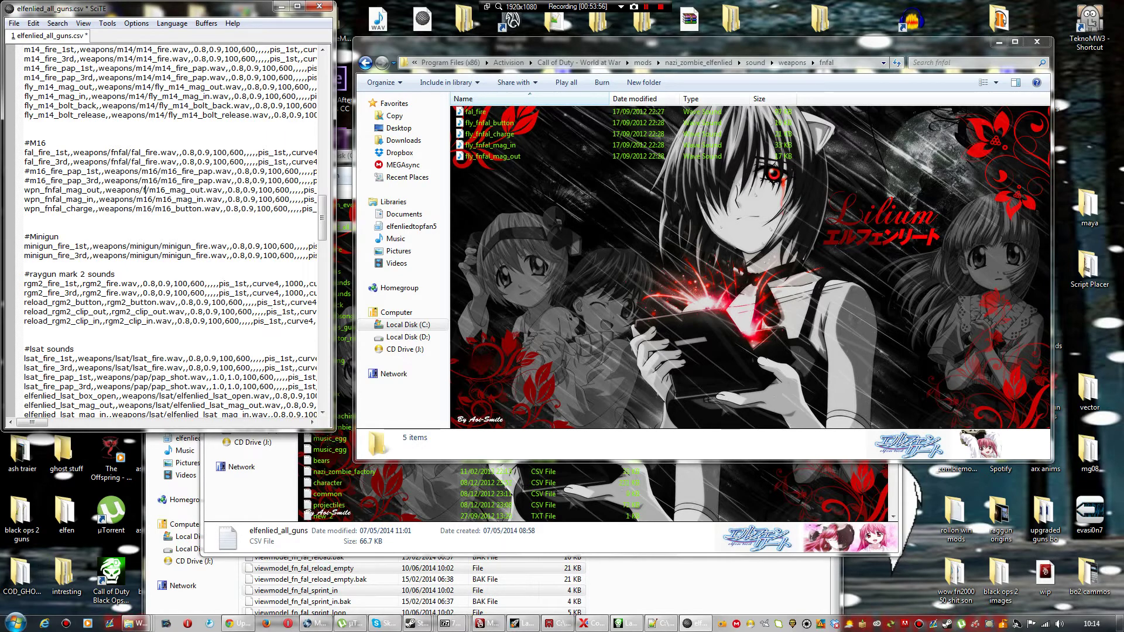
text(fal/)
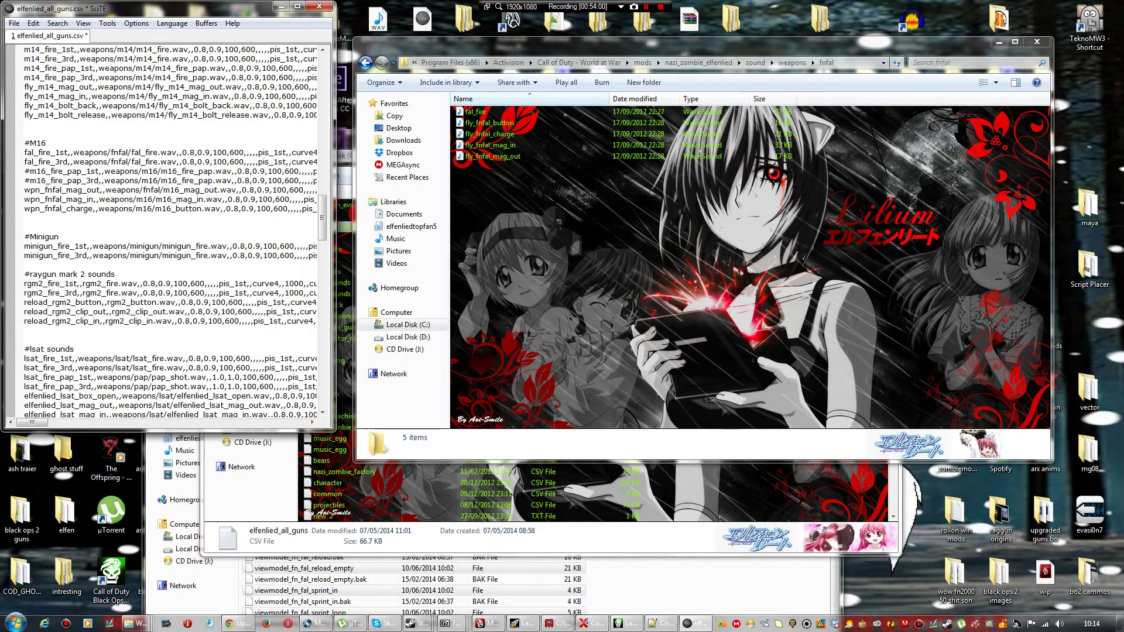
double_click(144, 200)
text(fndal)
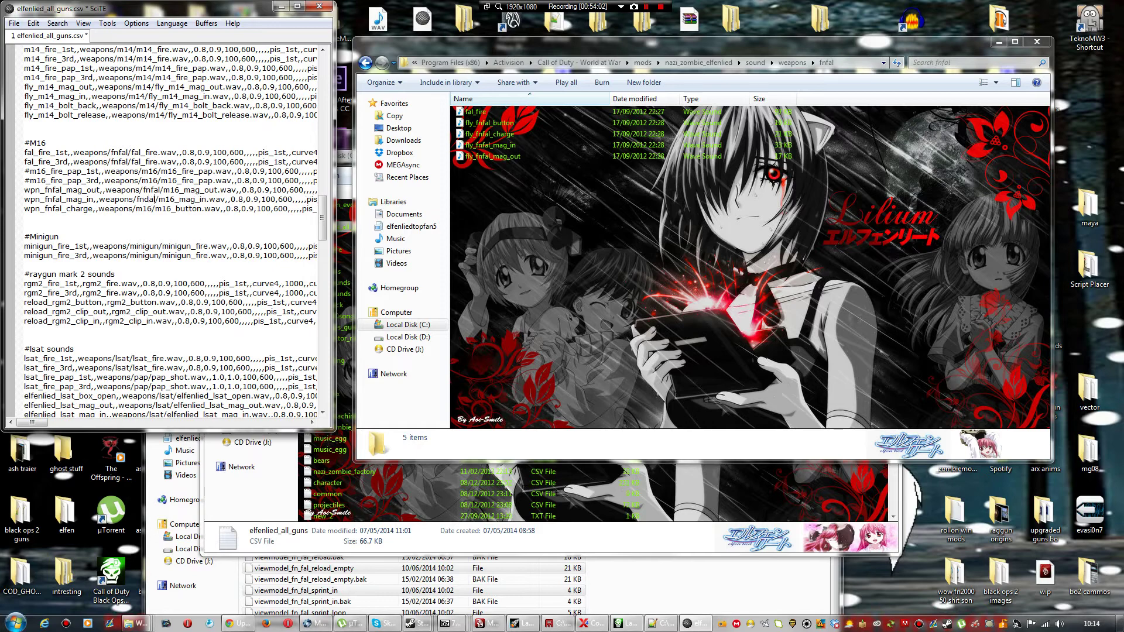
key(BackSpace)
key(BackSpace)
text(fal)
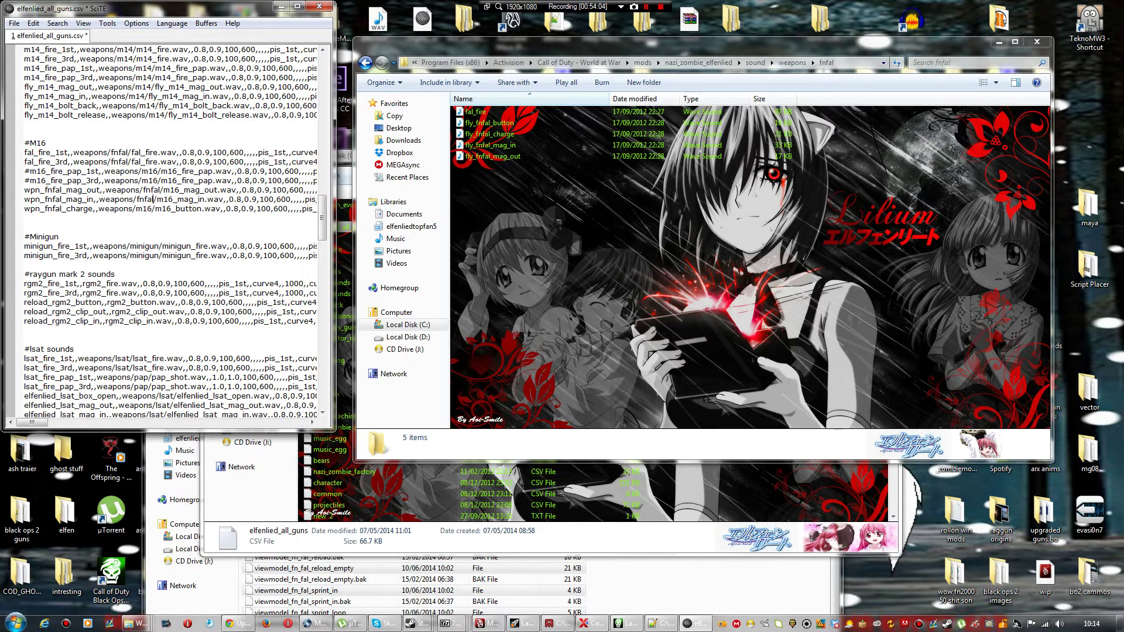
double_click(143, 210)
text(fnfal)
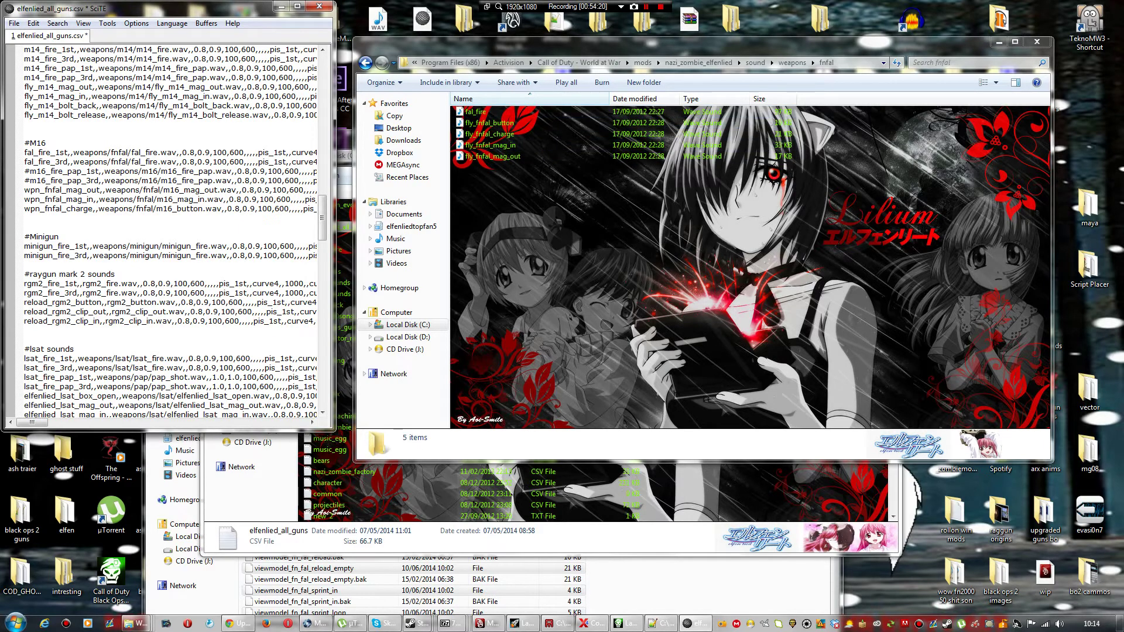
Step: Change the wpn_fnfal_mag_out alias's sound file name to fly_fnfal_mag_out.wav
key(BackSpace)
key(BackSpace)
key(BackSpace)
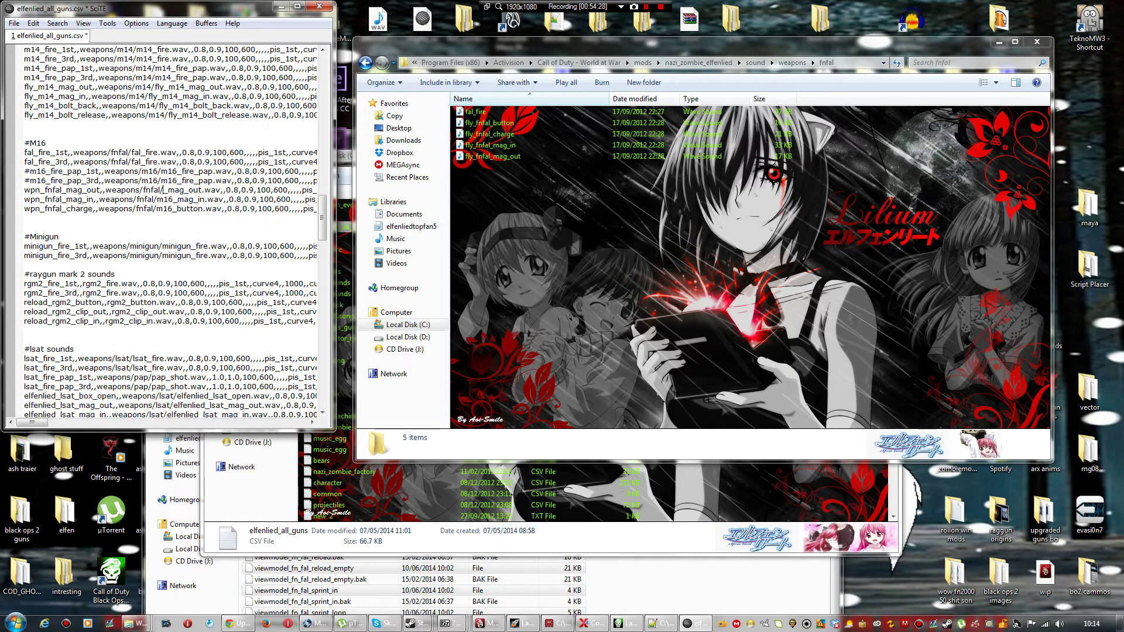
text(fly_)
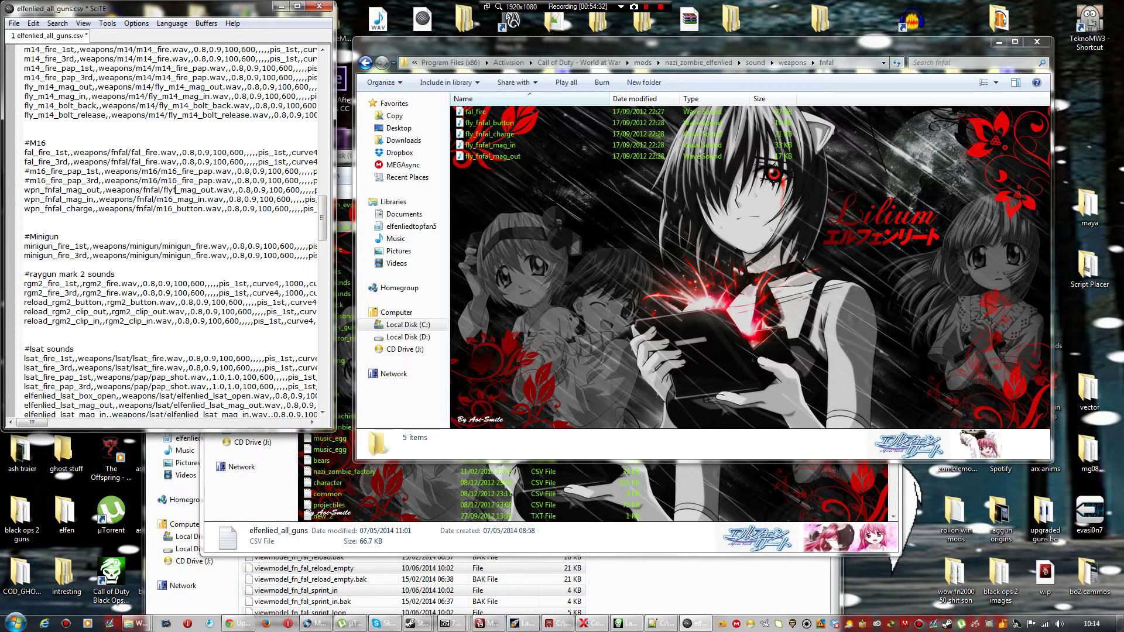
text(f)
key(BackSpace)
text(_fnf)
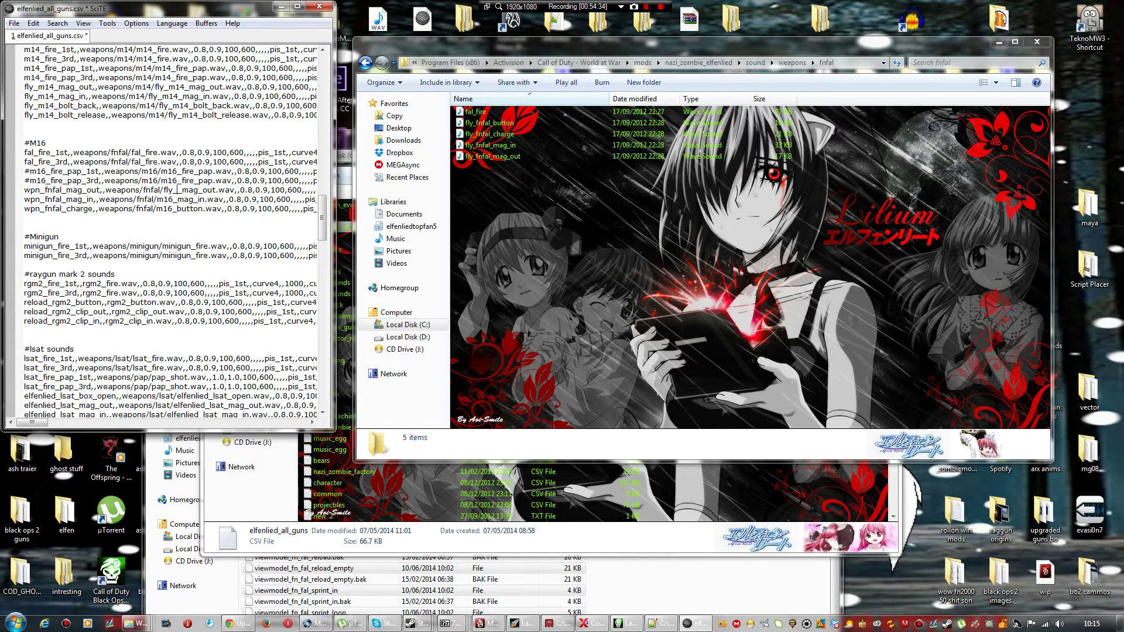
text(al_)
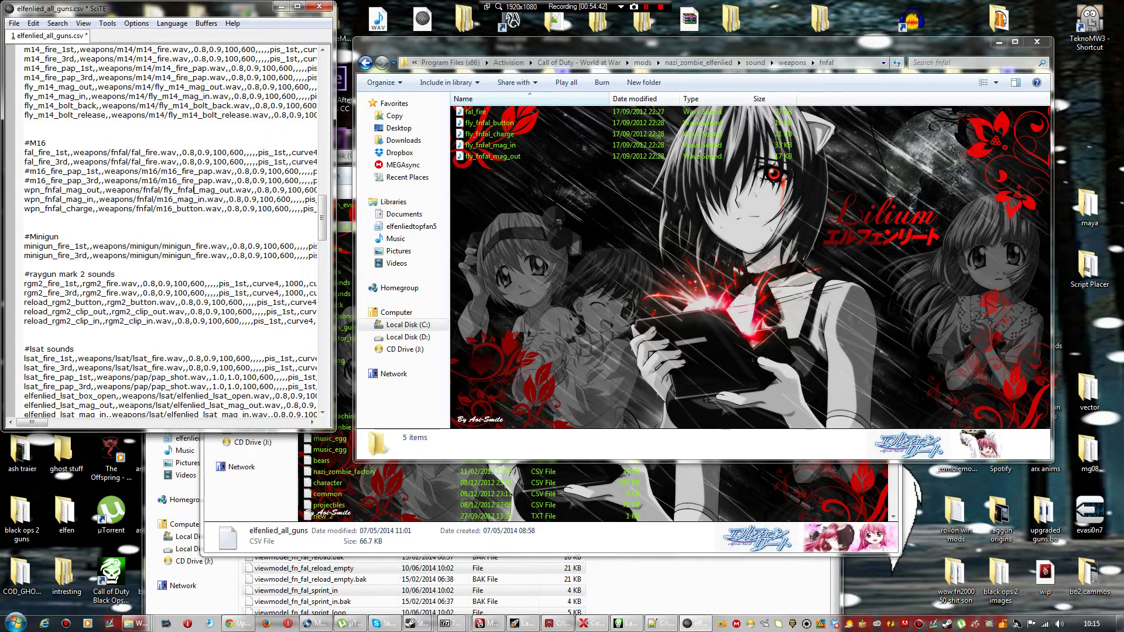
Step: Change the wpn_fnfal_mag_in alias's sound file name to fly_fnfal_mag_in.wav
key(BackSpace)
key(BackSpace)
key(BackSpace)
key(BackSpace)
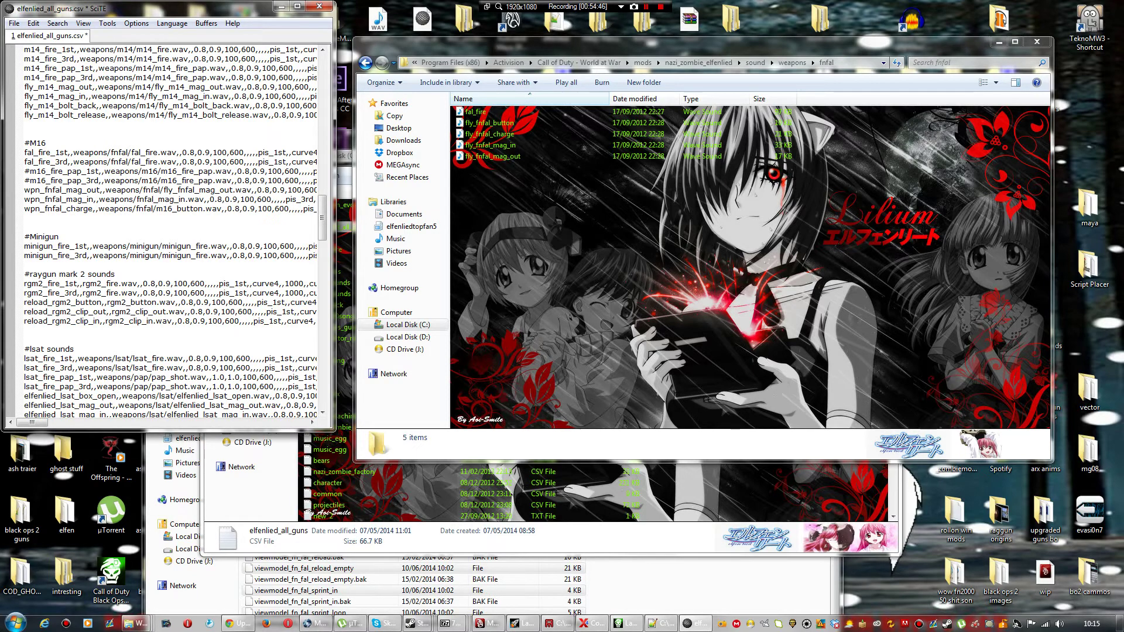
text(/fn)
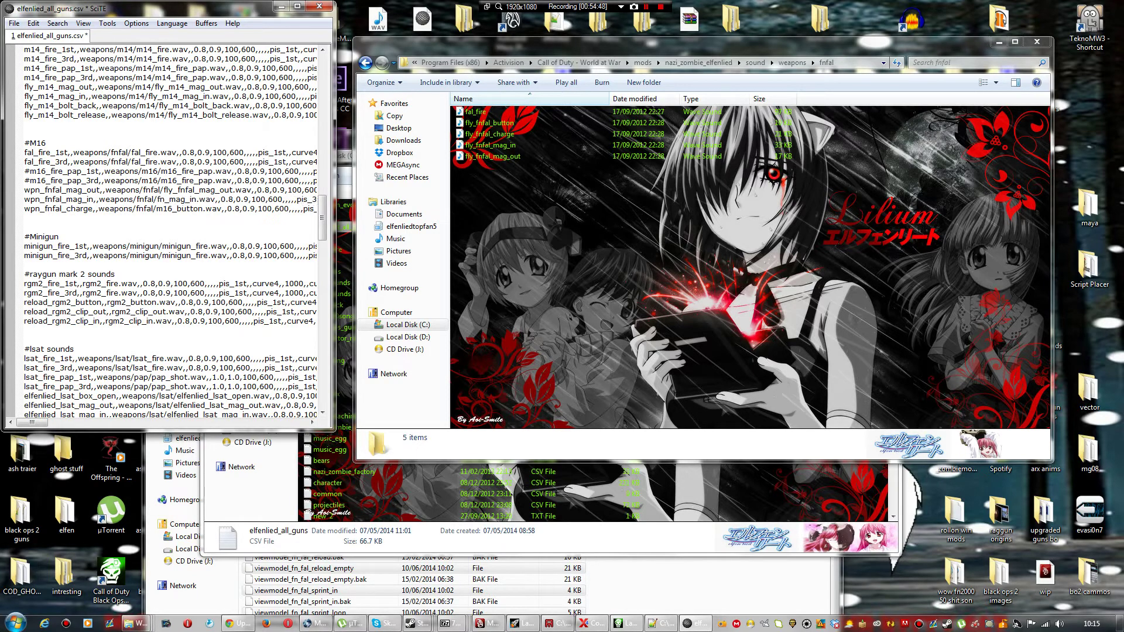
text(fly_fn)
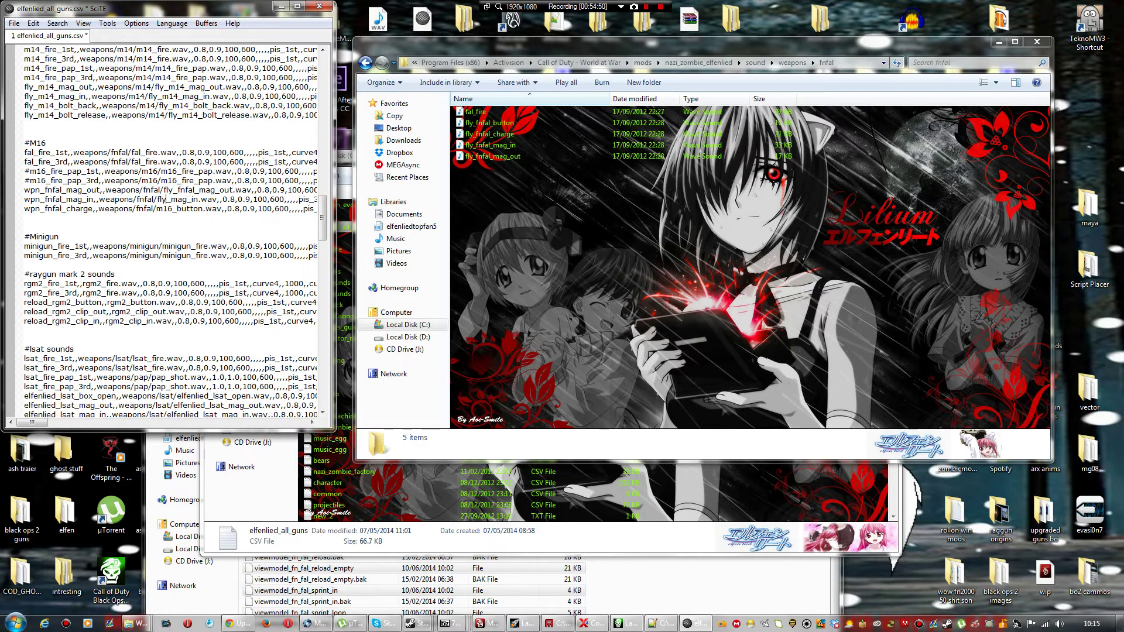
text(fal_)
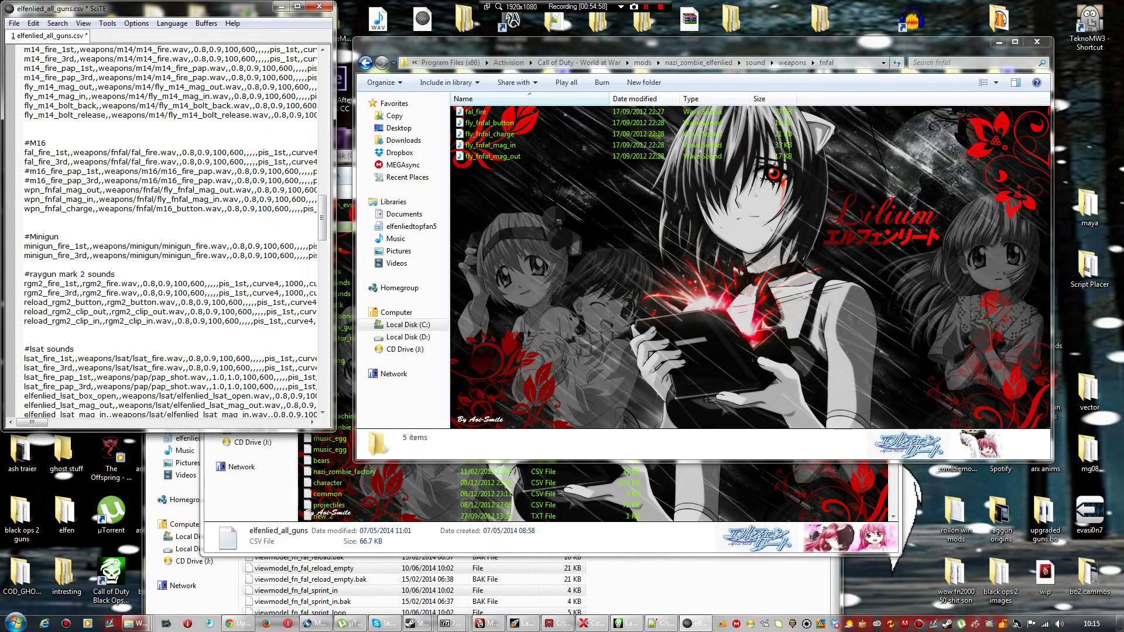
Step: Change the wpn_fnfal_charge alias's sound file name to fly_fnfal_charge.wav
click(172, 209)
key(BackSpace)
key(BackSpace)
key(BackSpace)
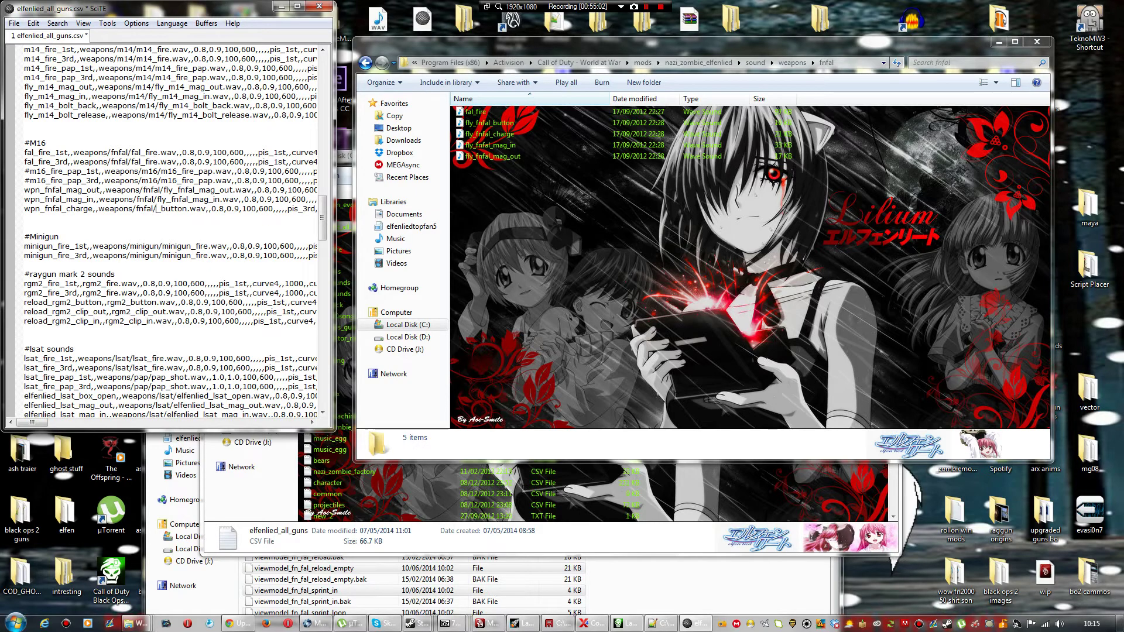
text(fly)
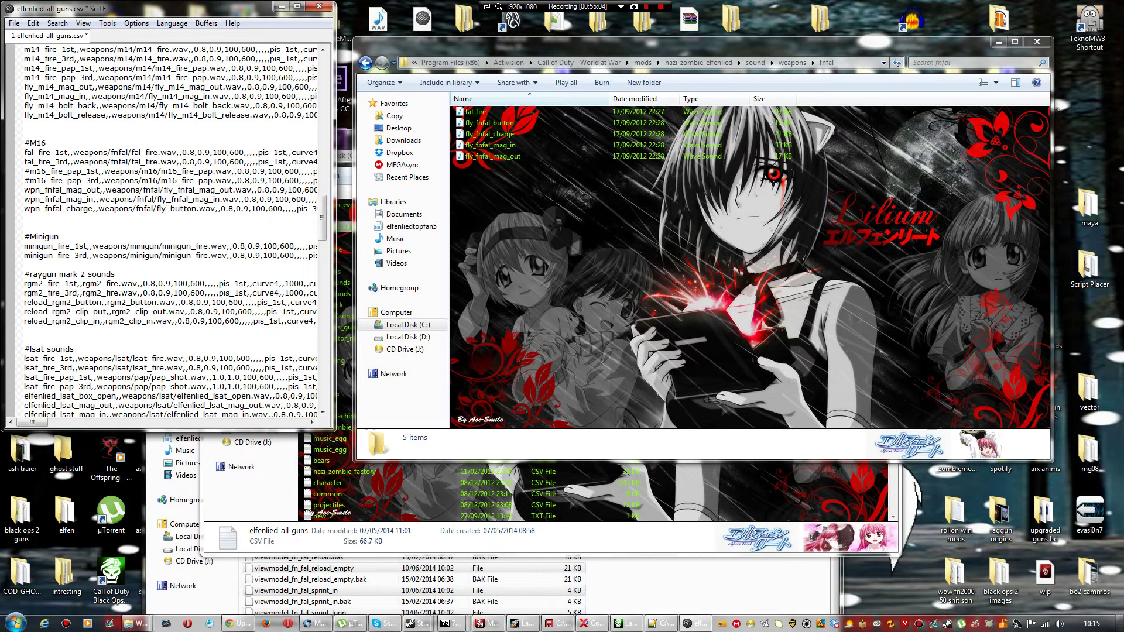
text(_fn)
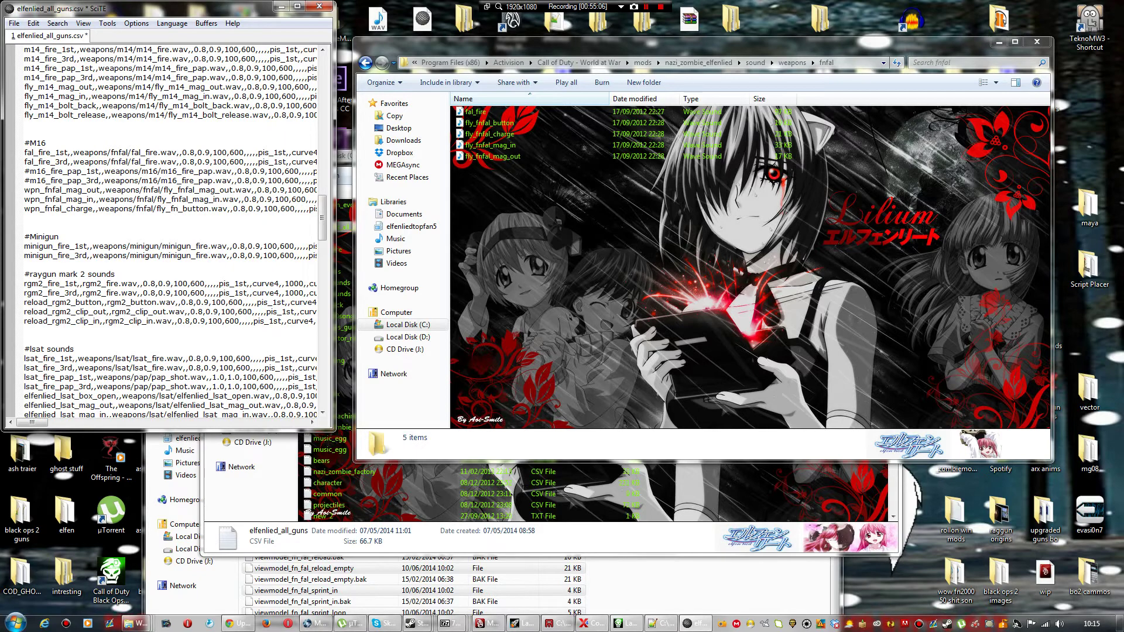
text(fal)
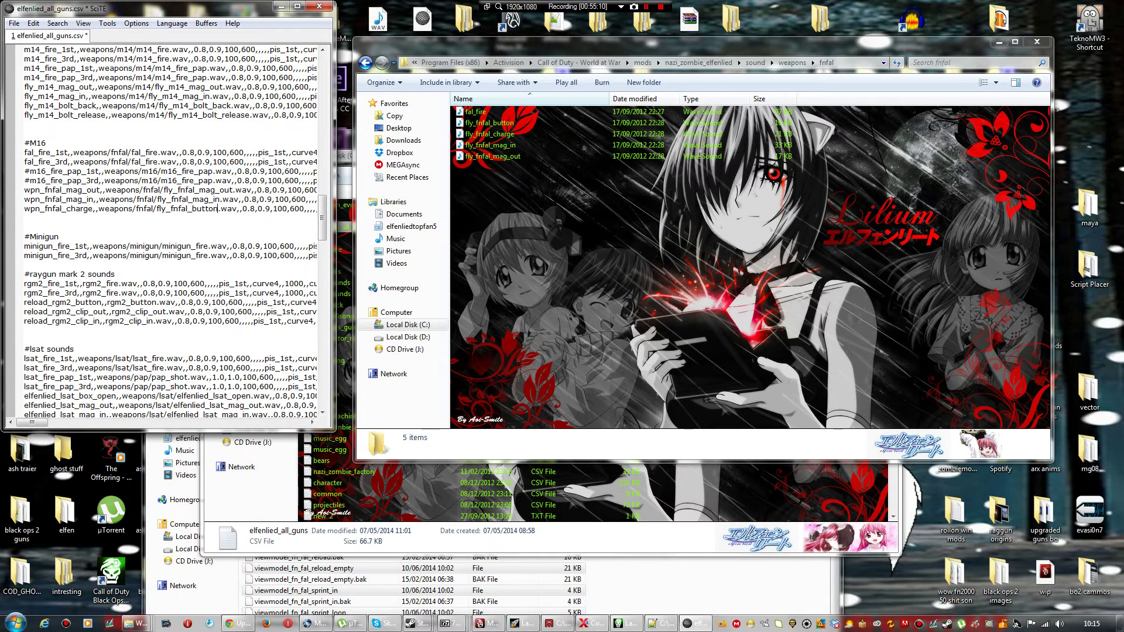
key(BackSpace)
key(BackSpace)
key(BackSpace)
key(BackSpace)
key(BackSpace)
key(BackSpace)
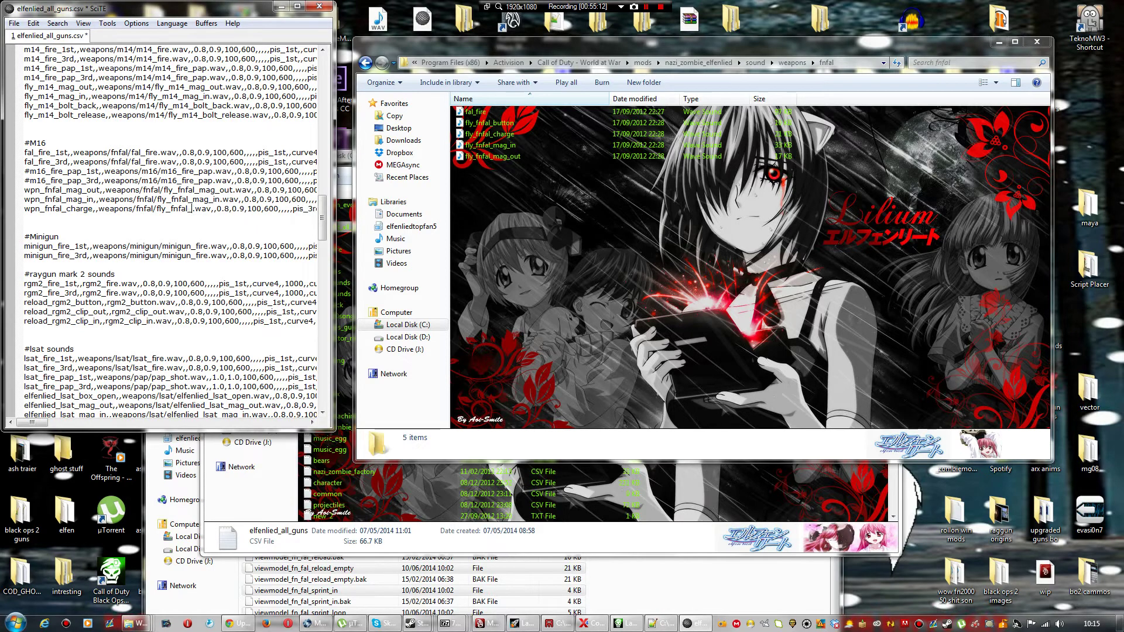
text(ch)
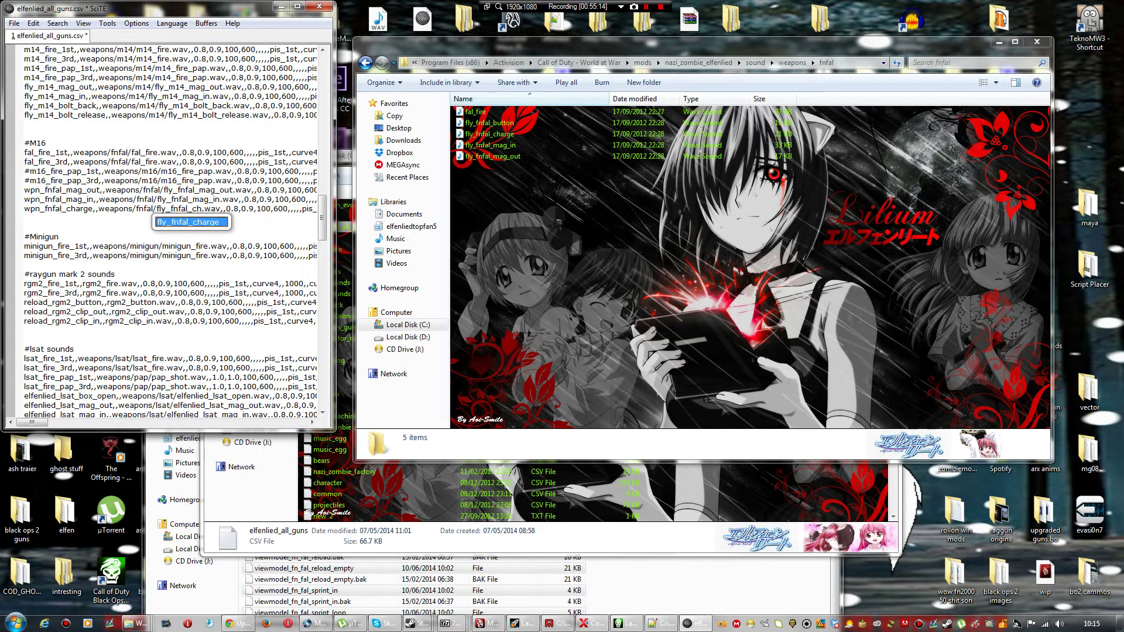
key(Return)
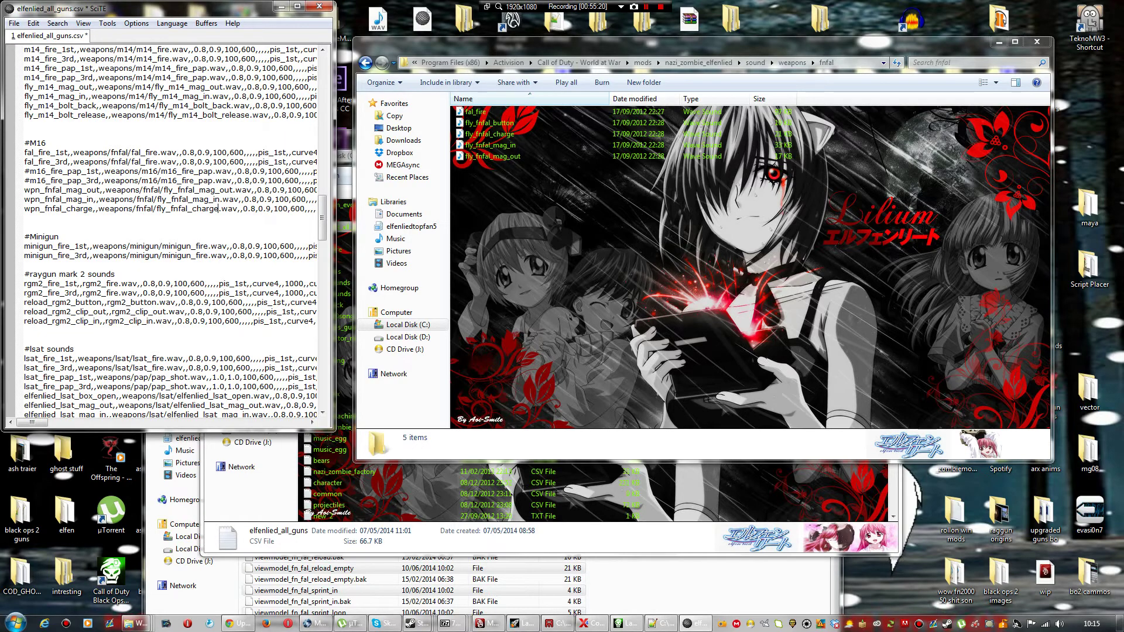
Step: Save and close elfenlied_all_guns.csv, and bring the raw\soundaliases folder window to the front
click(14, 23)
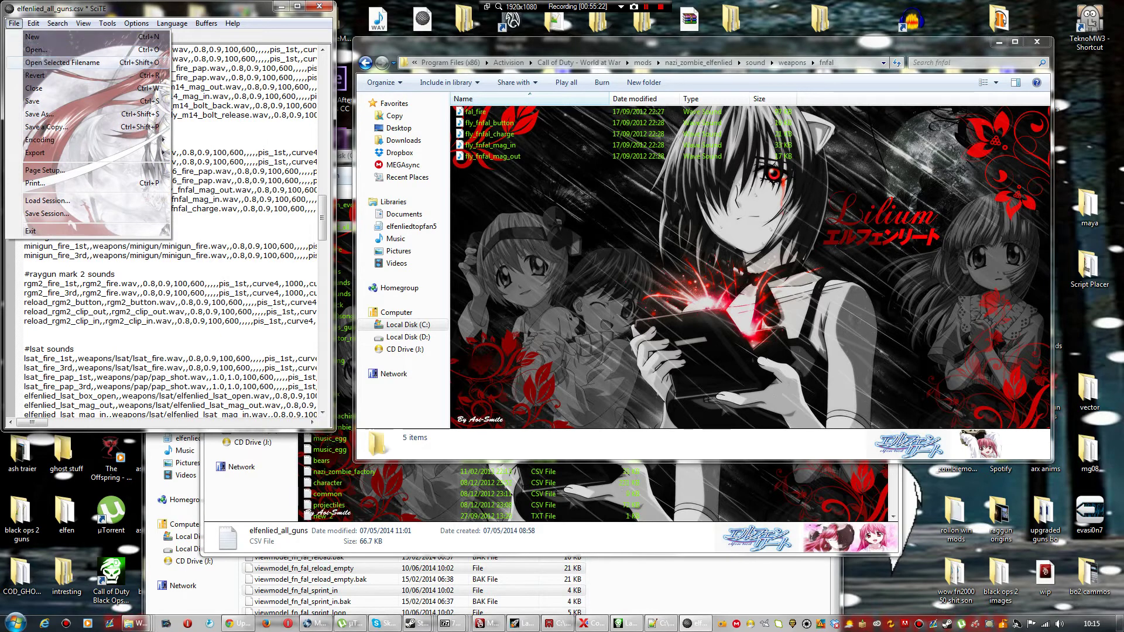
click(32, 101)
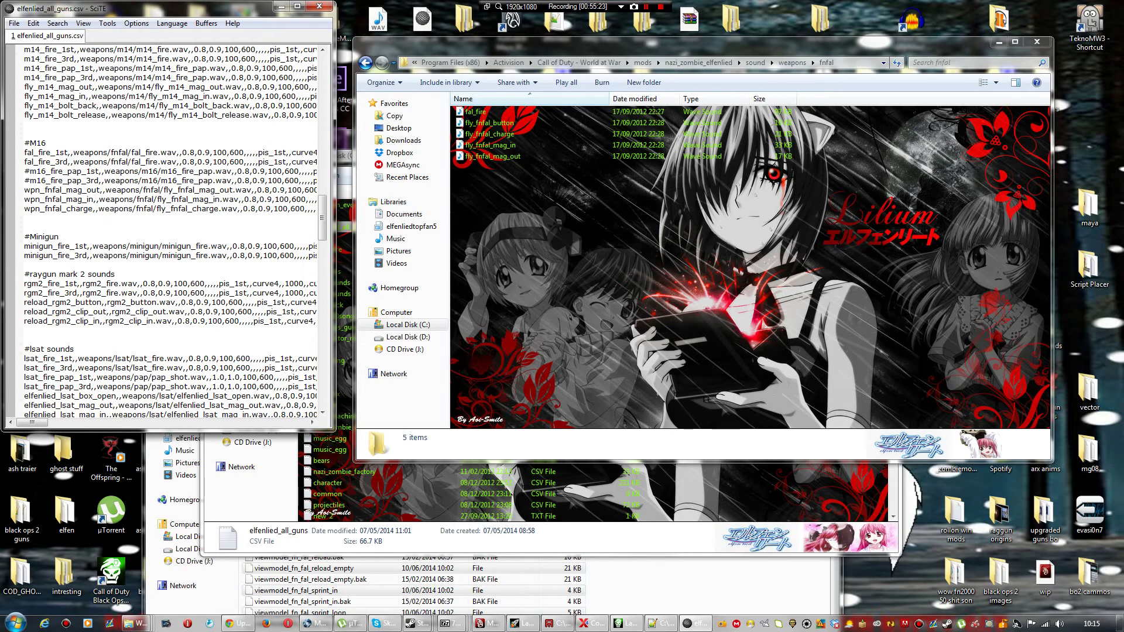
click(319, 6)
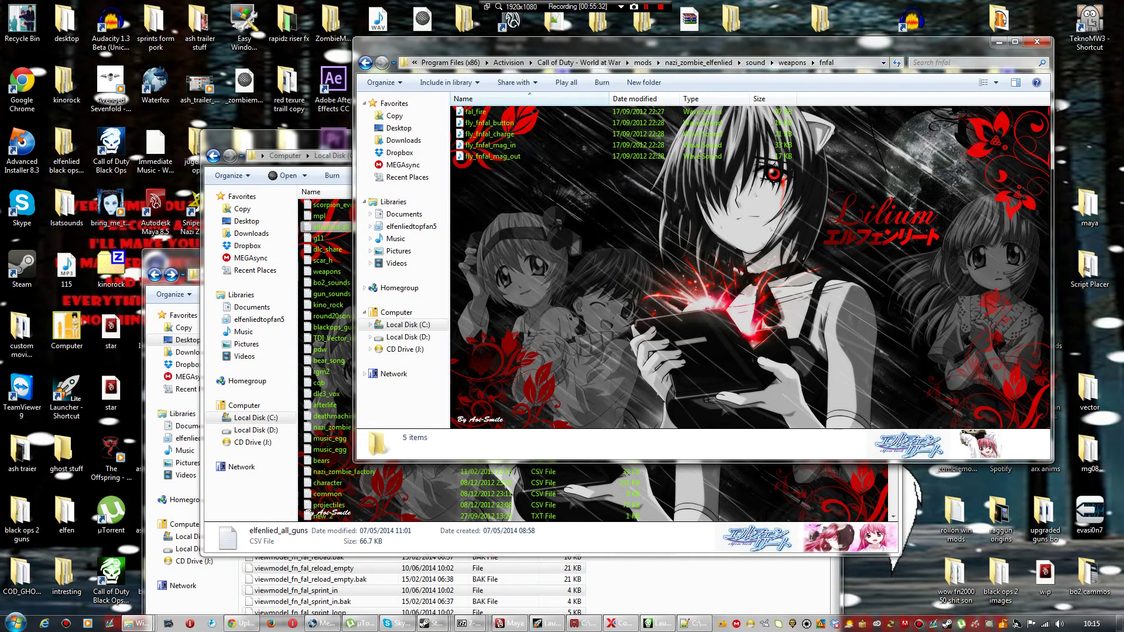
click(328, 142)
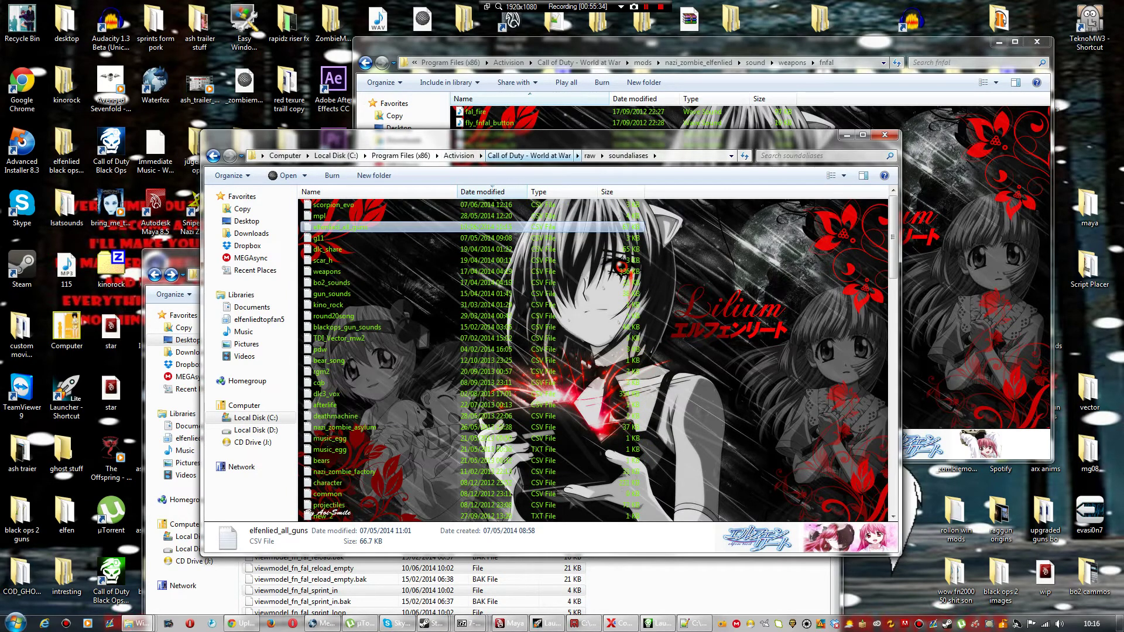
Step: Copy the fnfal weapon file from World at War's raw\weapons\sp folder
click(529, 155)
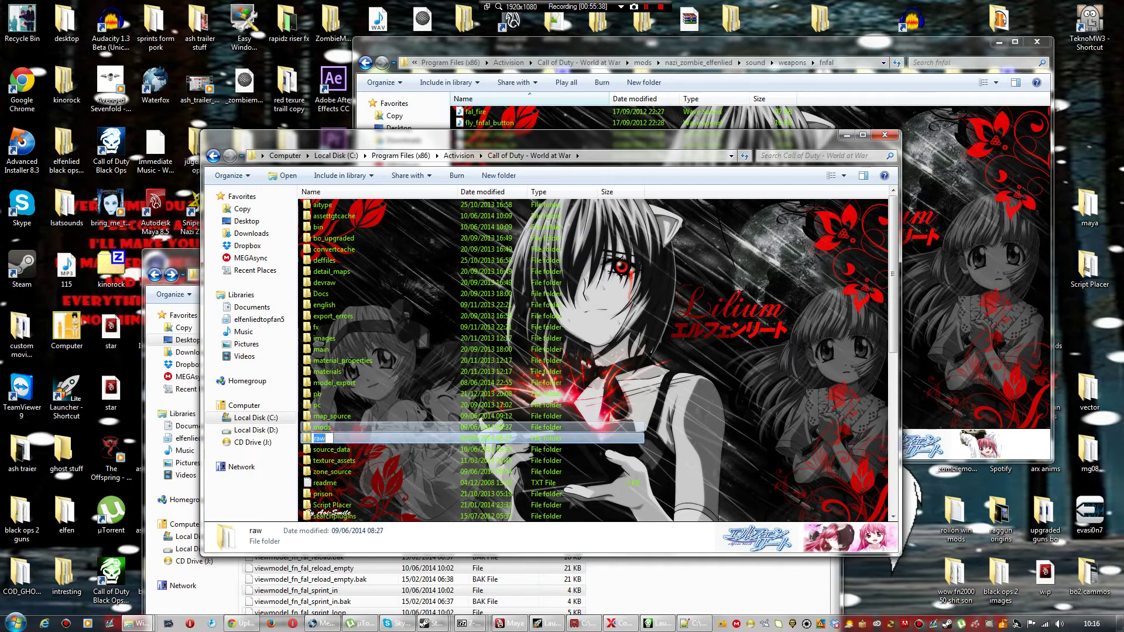
double_click(322, 427)
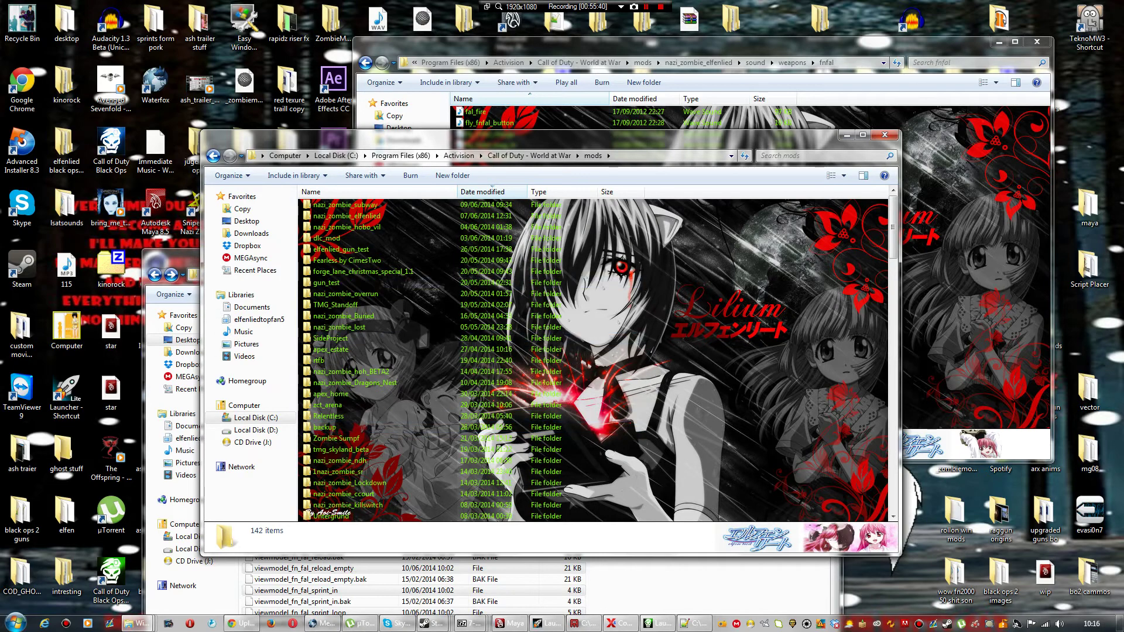
click(213, 155)
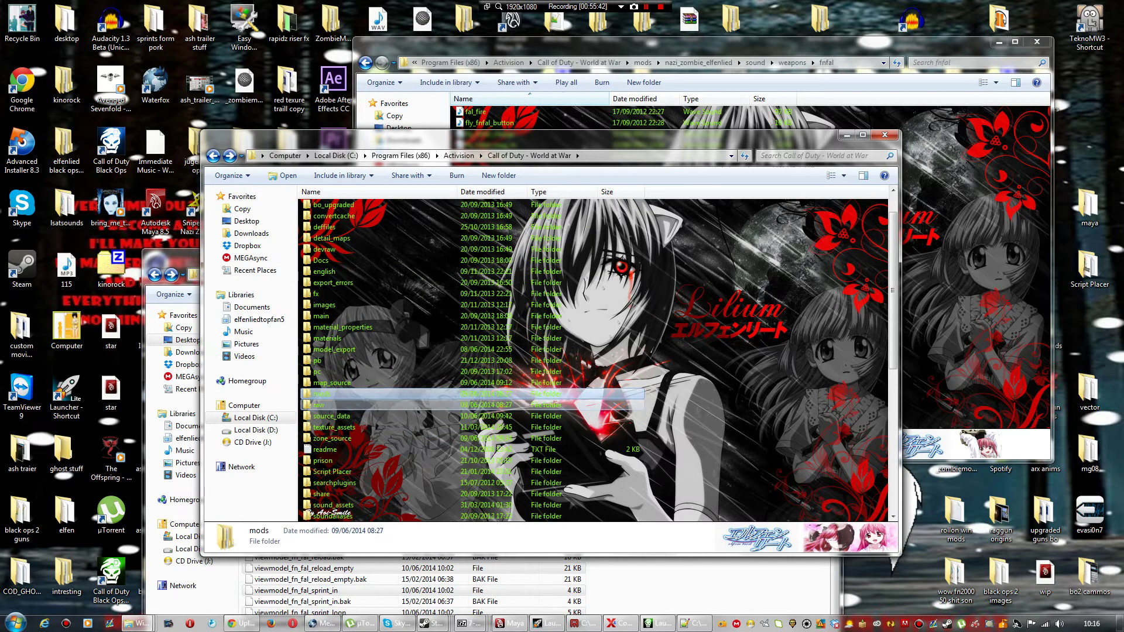
double_click(319, 404)
scroll(328, 349, down, 2)
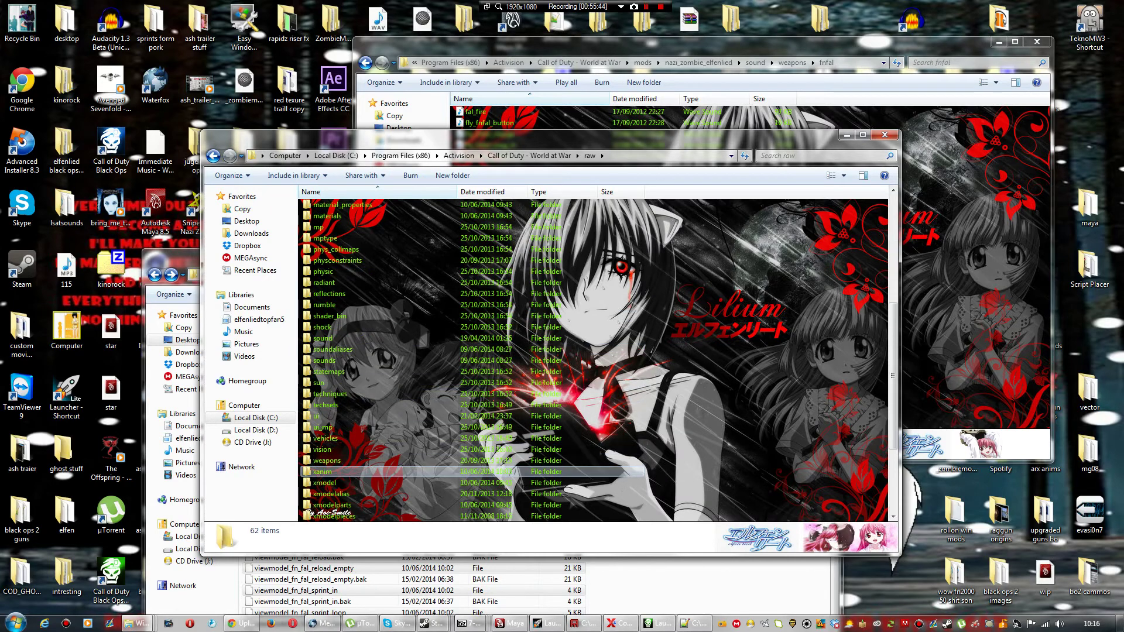
double_click(328, 462)
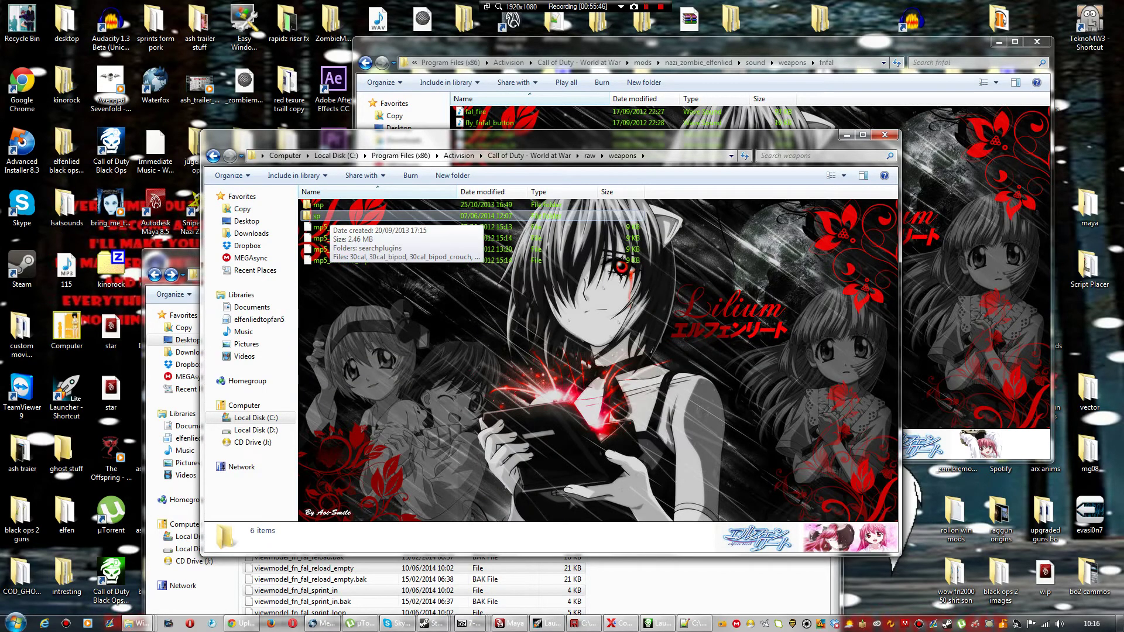
double_click(319, 216)
click(321, 205)
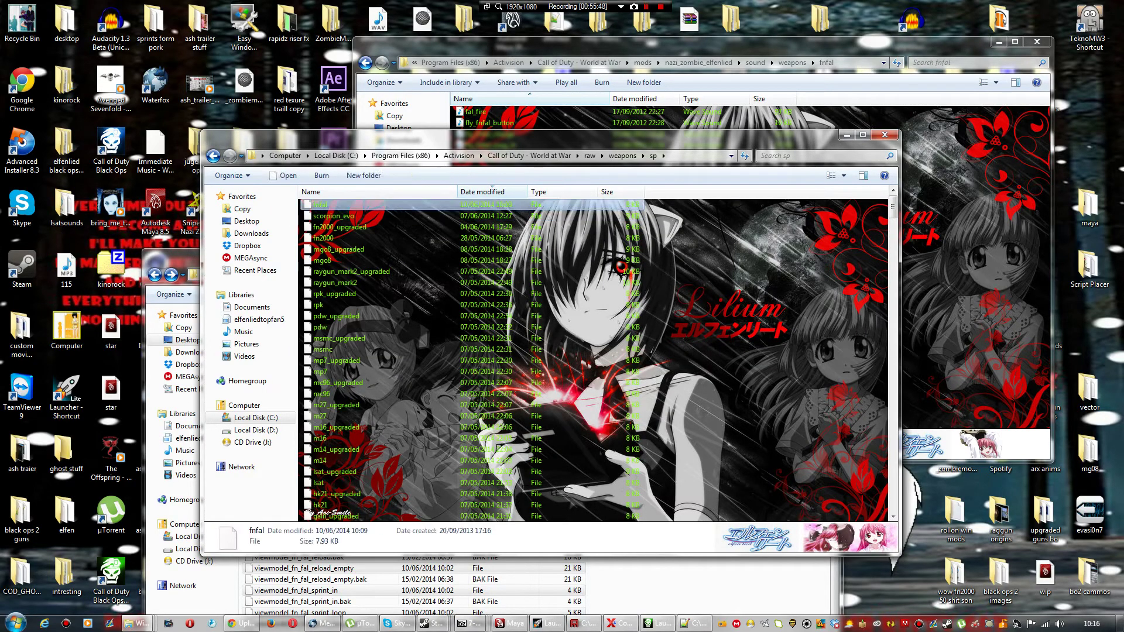
right_click(332, 207)
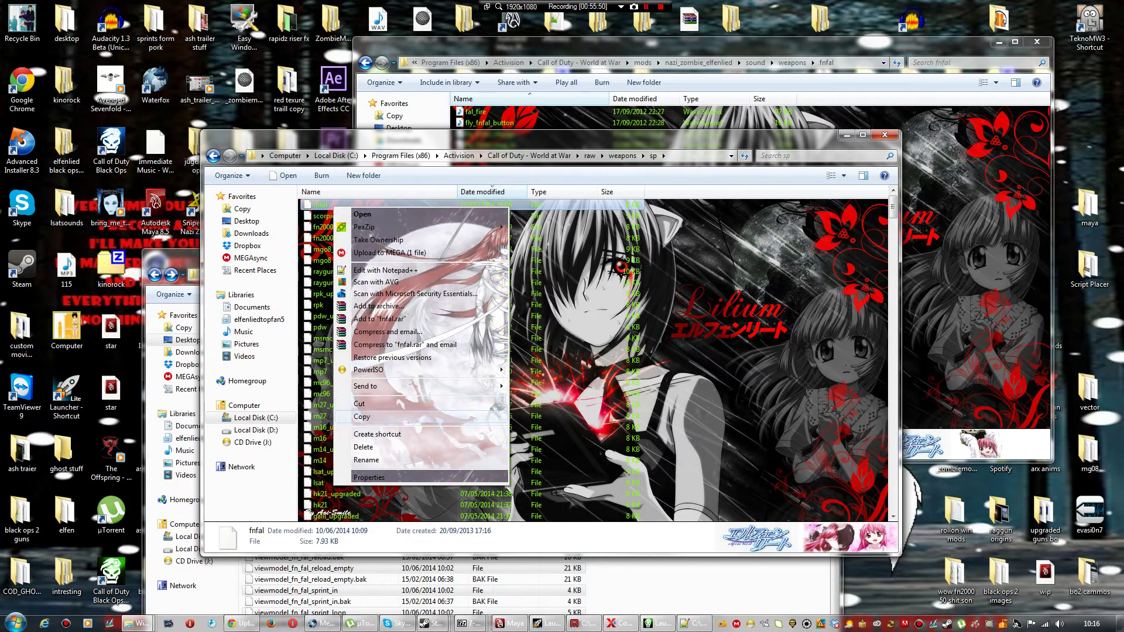
click(361, 417)
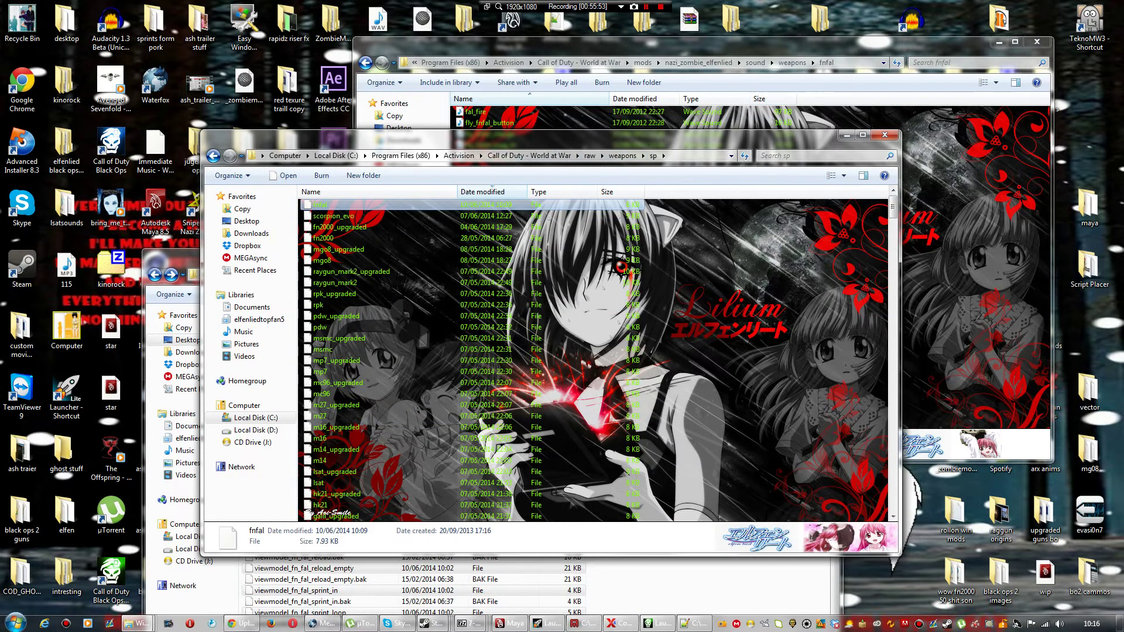
Step: Paste the fnfal file into mods\nazi_zombie_elfenlied\weapons\sp and minimize that folder window
click(674, 45)
click(698, 63)
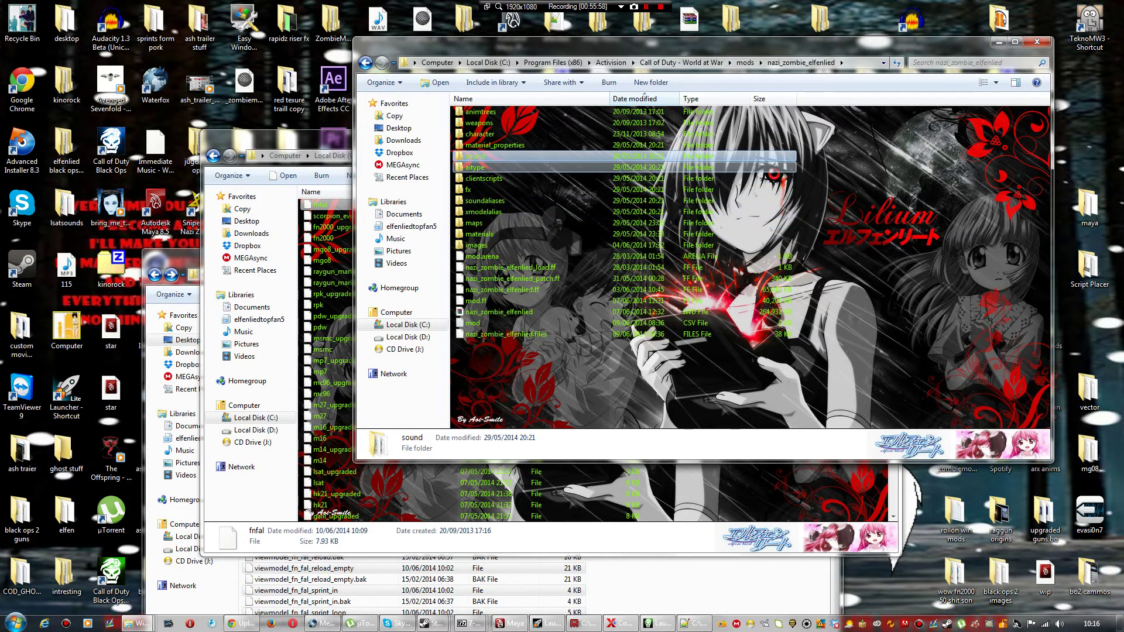
double_click(492, 122)
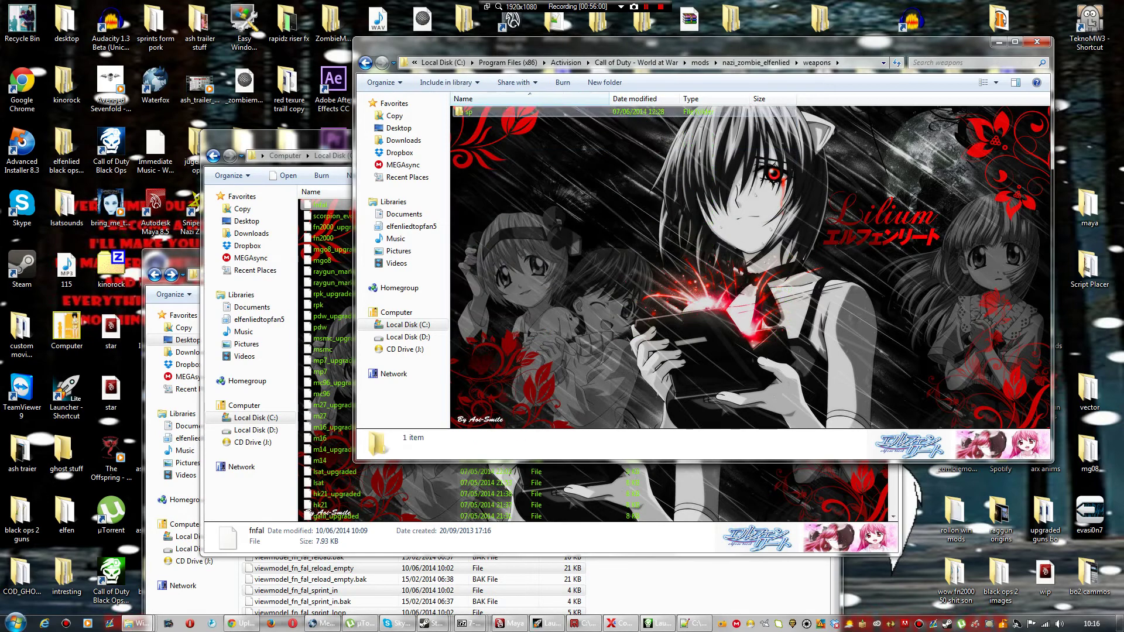
click(490, 111)
double_click(489, 112)
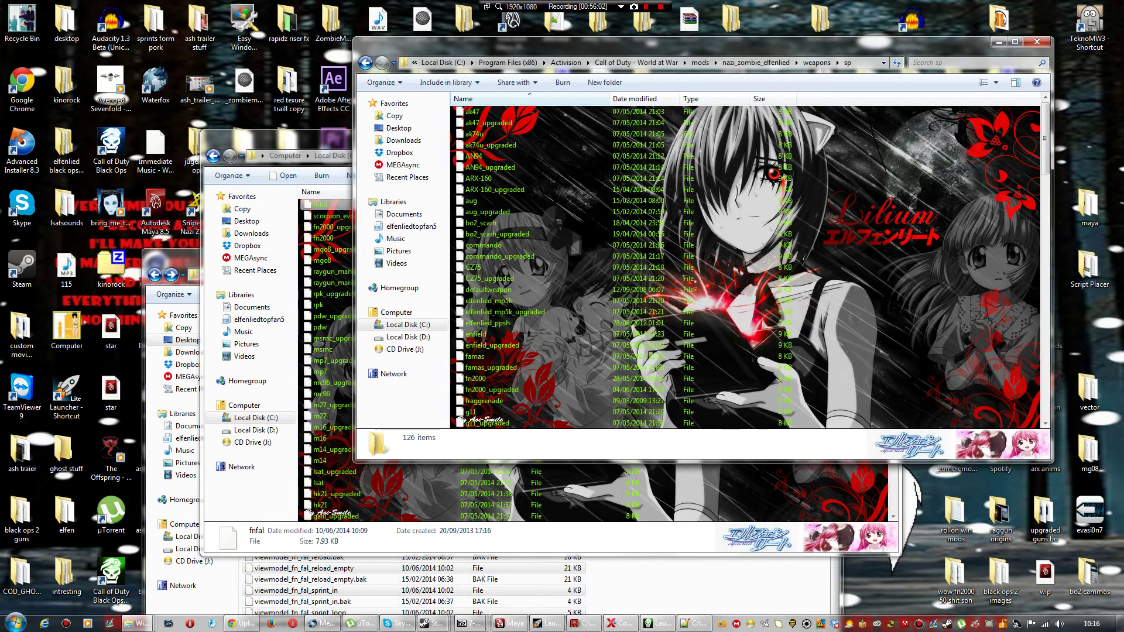
right_click(941, 175)
click(966, 272)
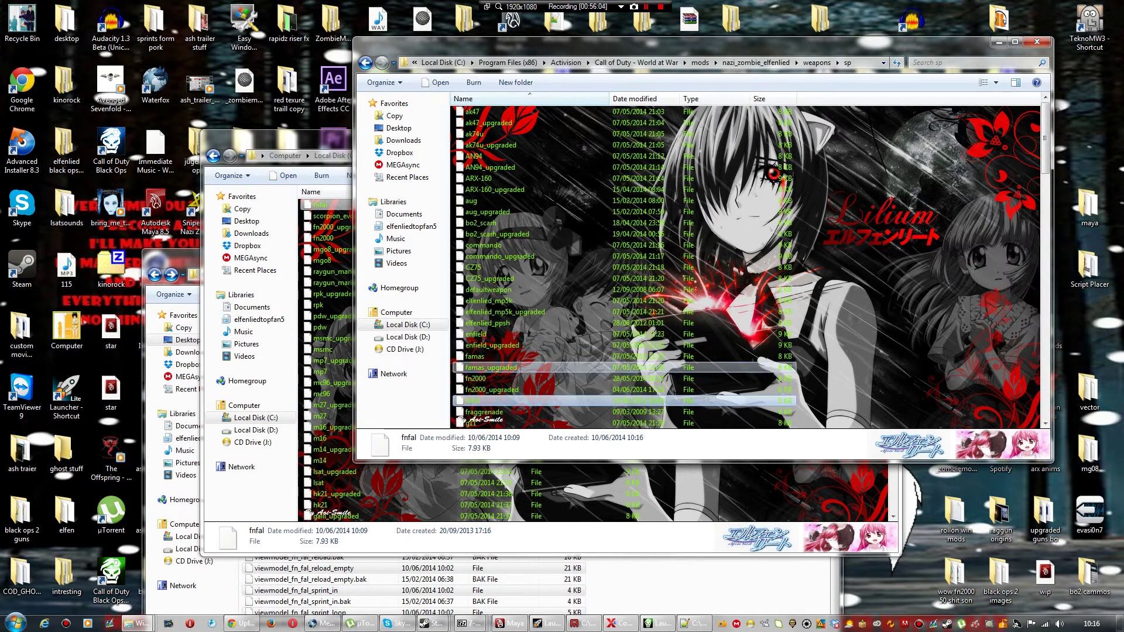
click(960, 271)
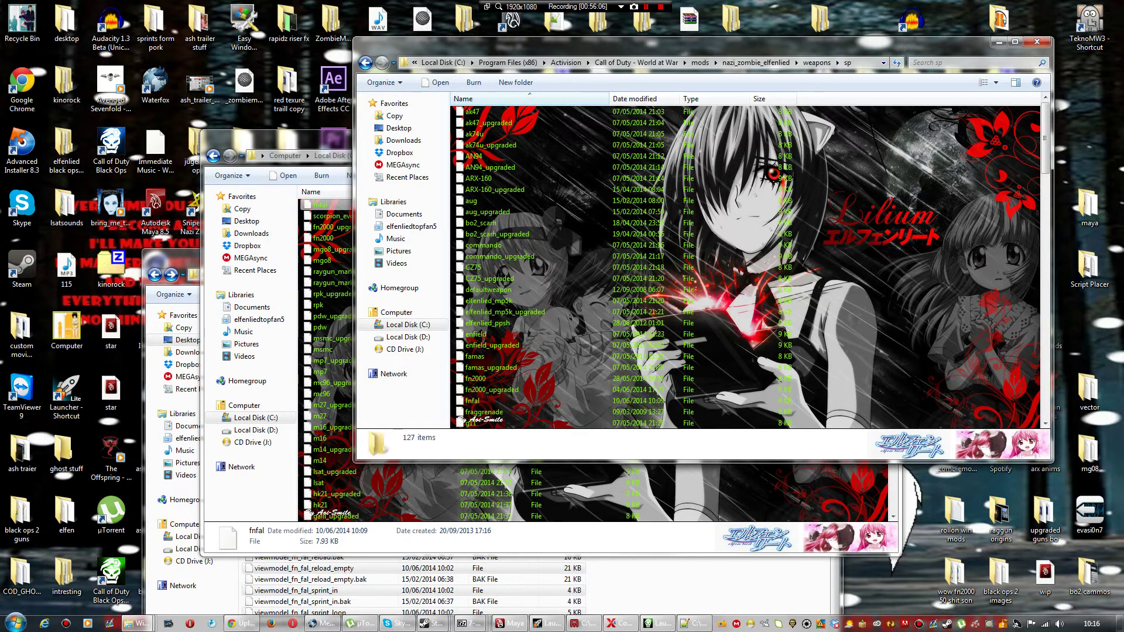
click(999, 42)
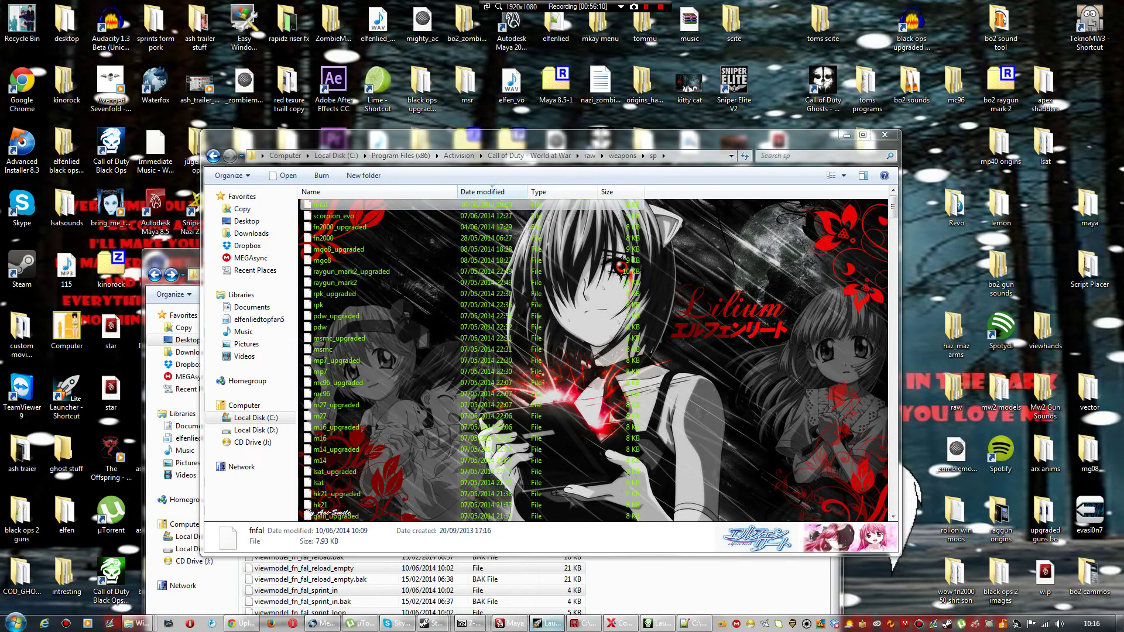
Step: Switch to Launcher and select nazi_zombie_elfenlied as the mod in the Mod Builder
click(550, 624)
click(185, 112)
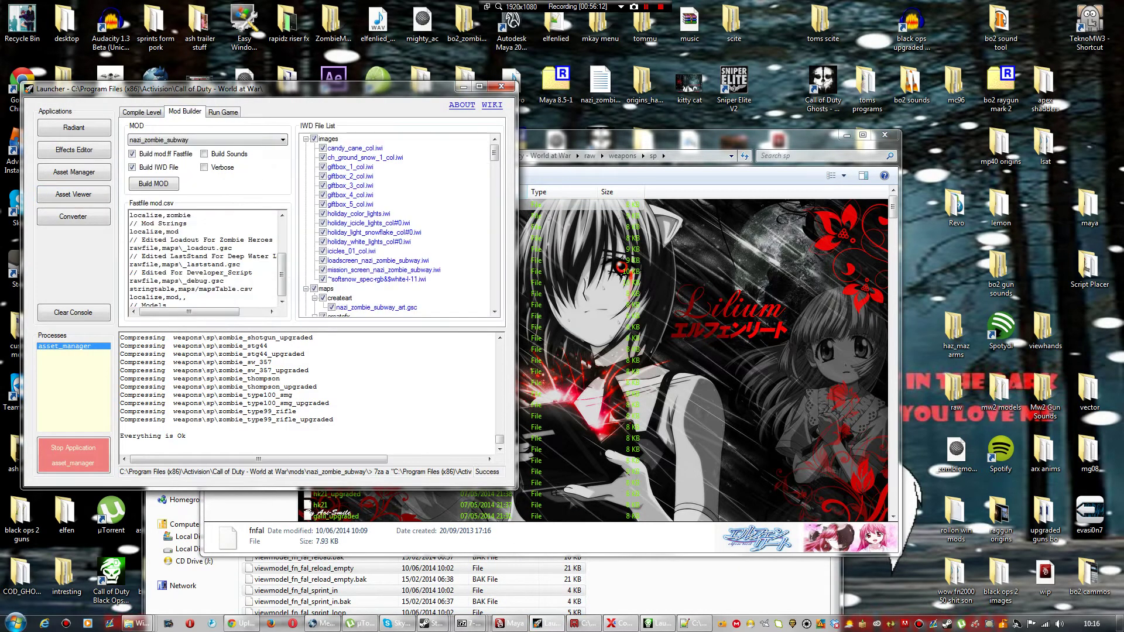
click(282, 140)
scroll(203, 261, up, 7)
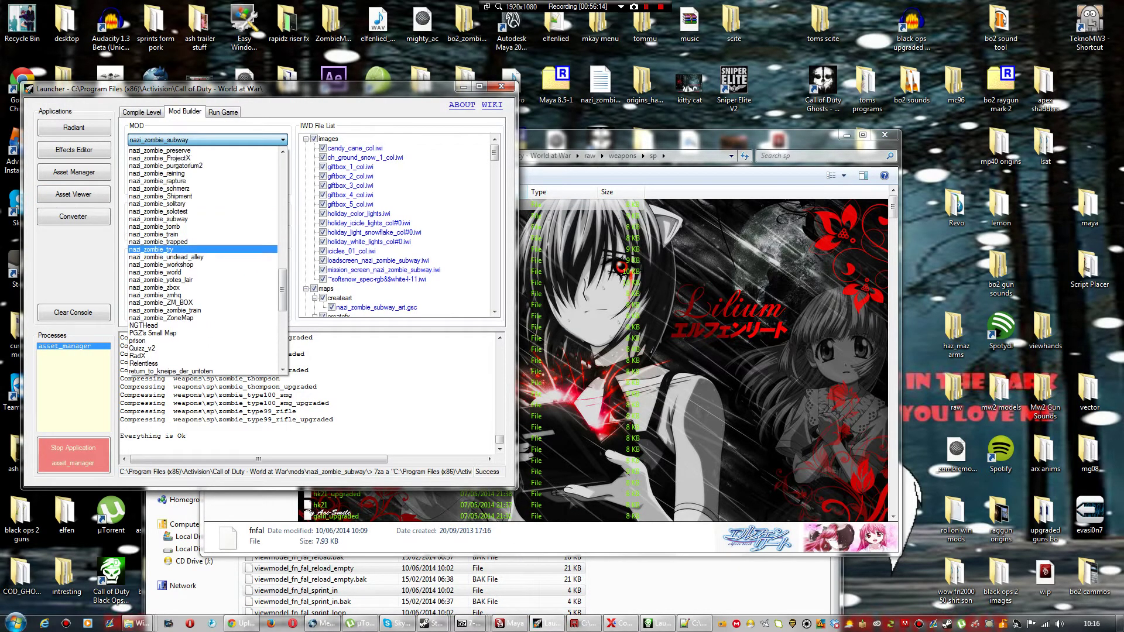
scroll(202, 261, up, 8)
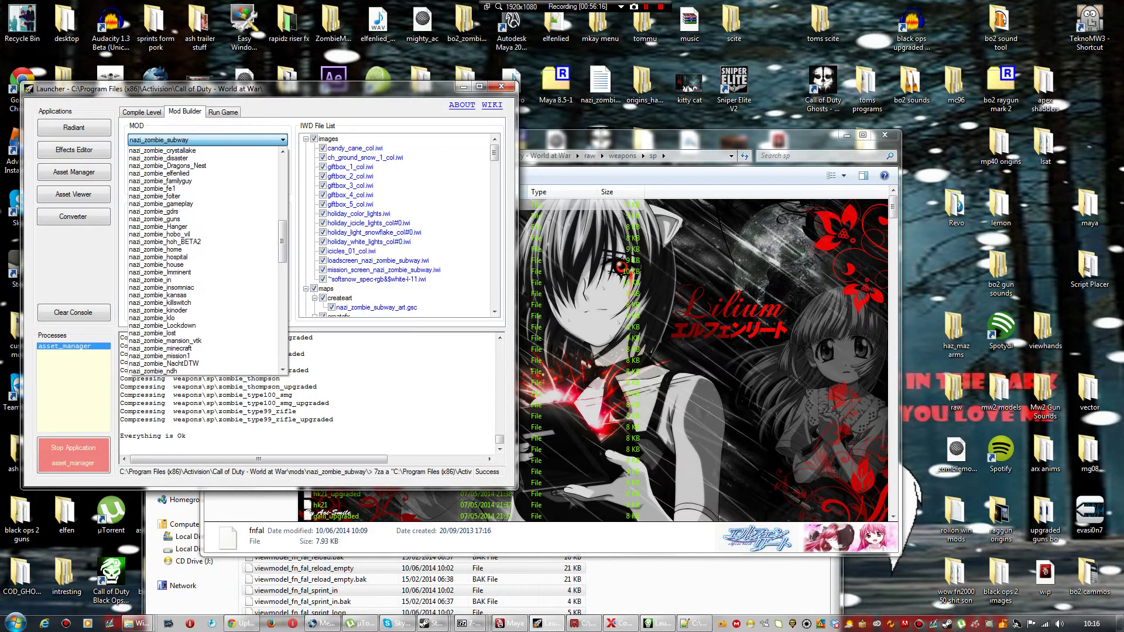
click(176, 196)
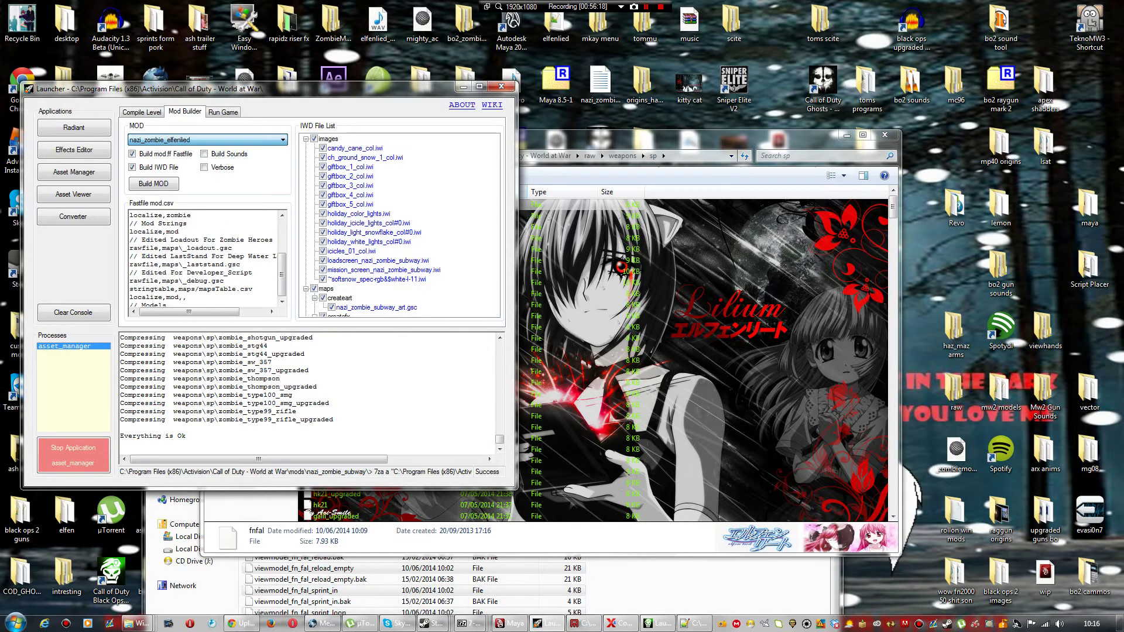
Step: Examine the sound entries in the Fastfile mod.csv, checking for the line sound,elfenlied_all_guns,,all_mp
scroll(220, 240, down, 8)
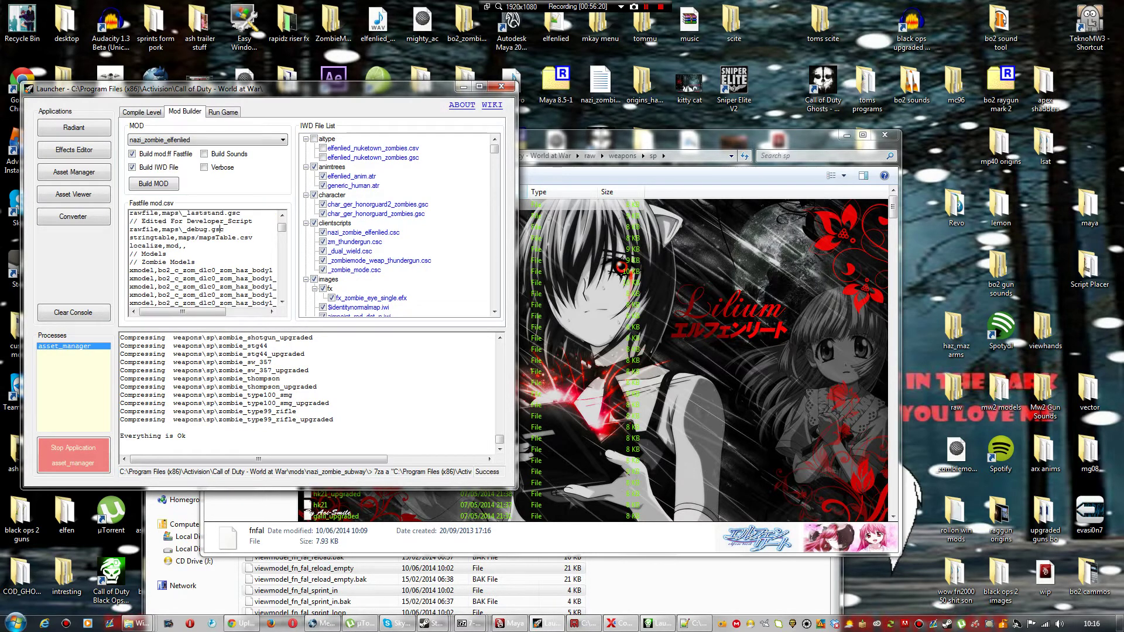
scroll(203, 258, down, 6)
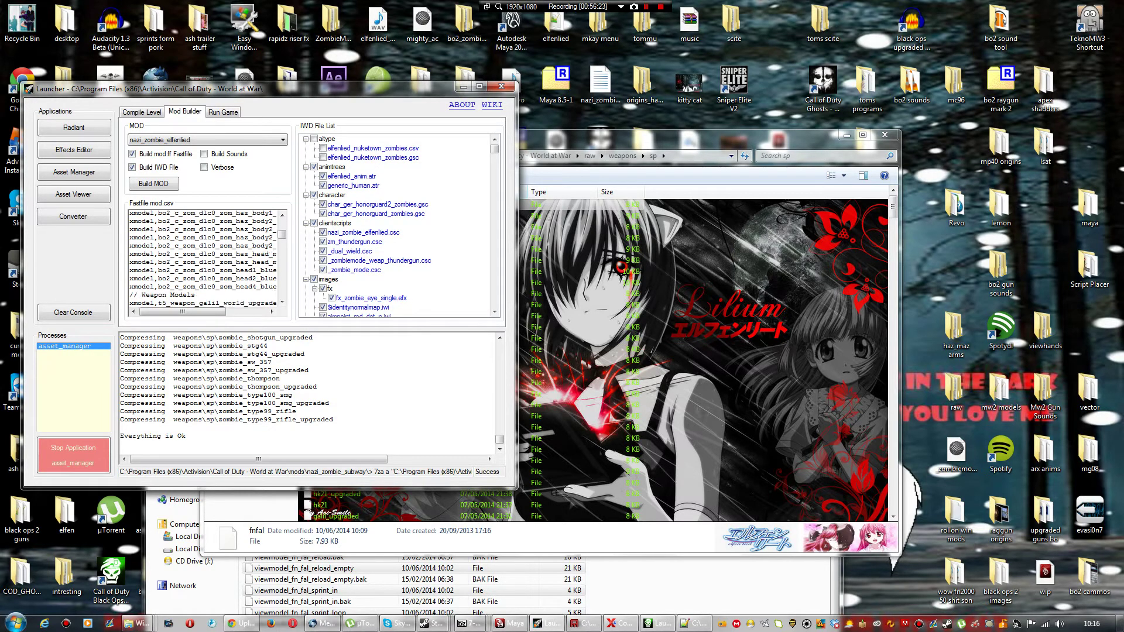
scroll(205, 258, down, 8)
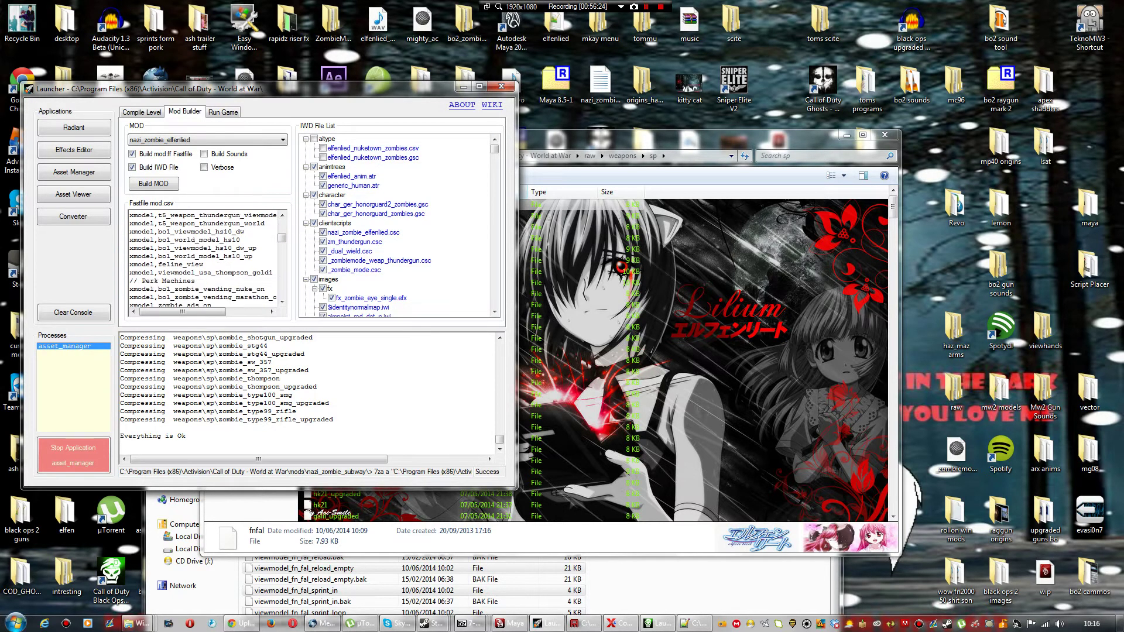
scroll(205, 258, down, 2)
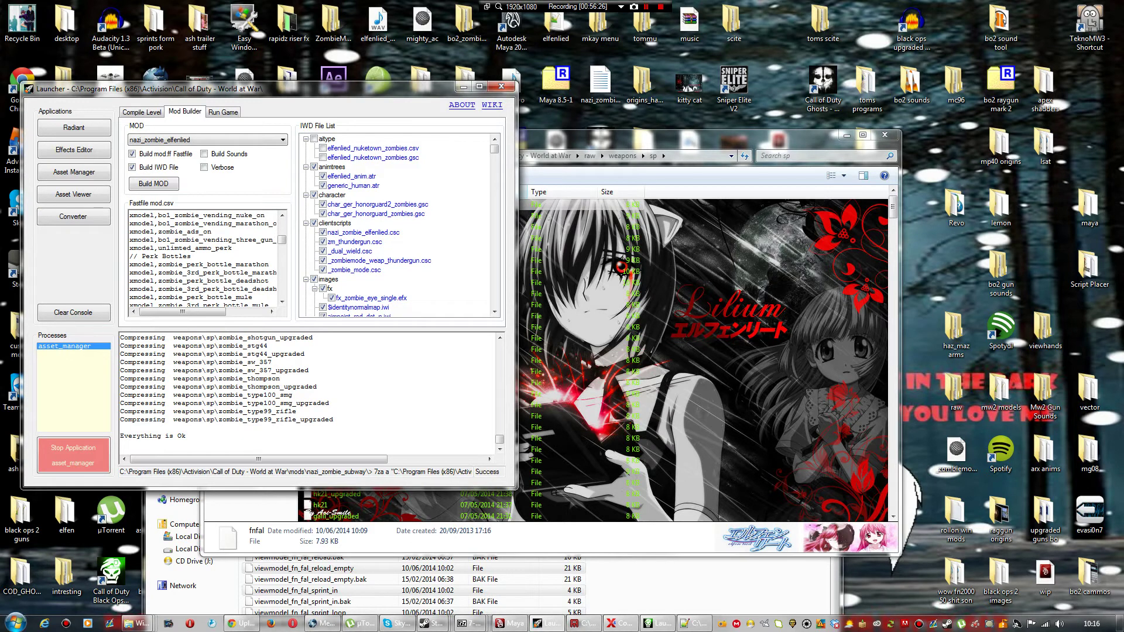
scroll(205, 257, down, 6)
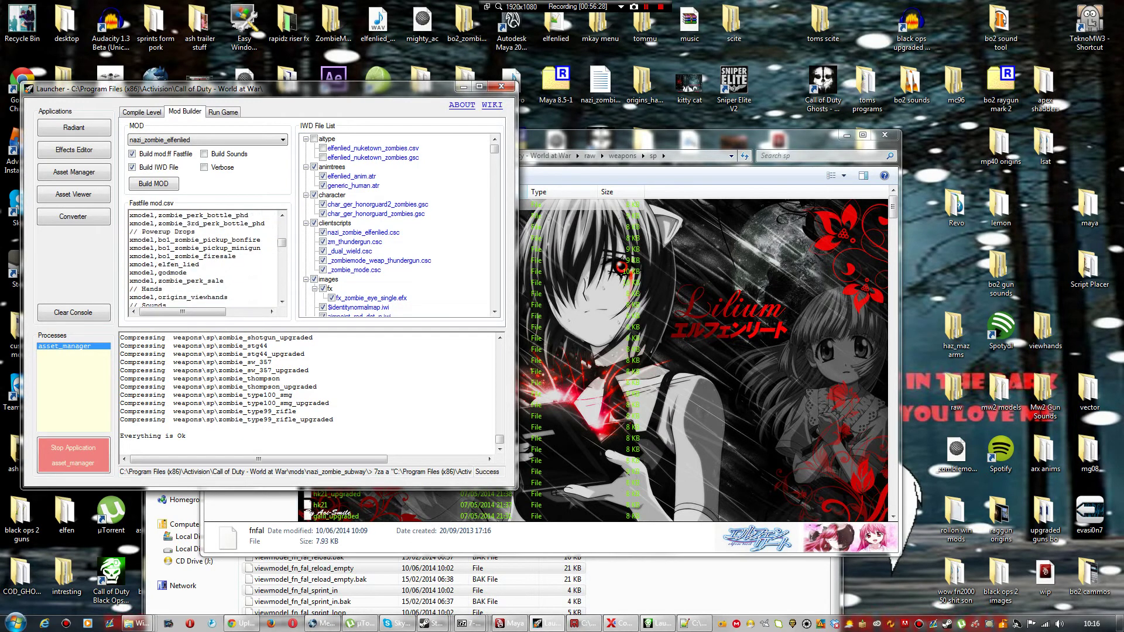
scroll(205, 258, down, 5)
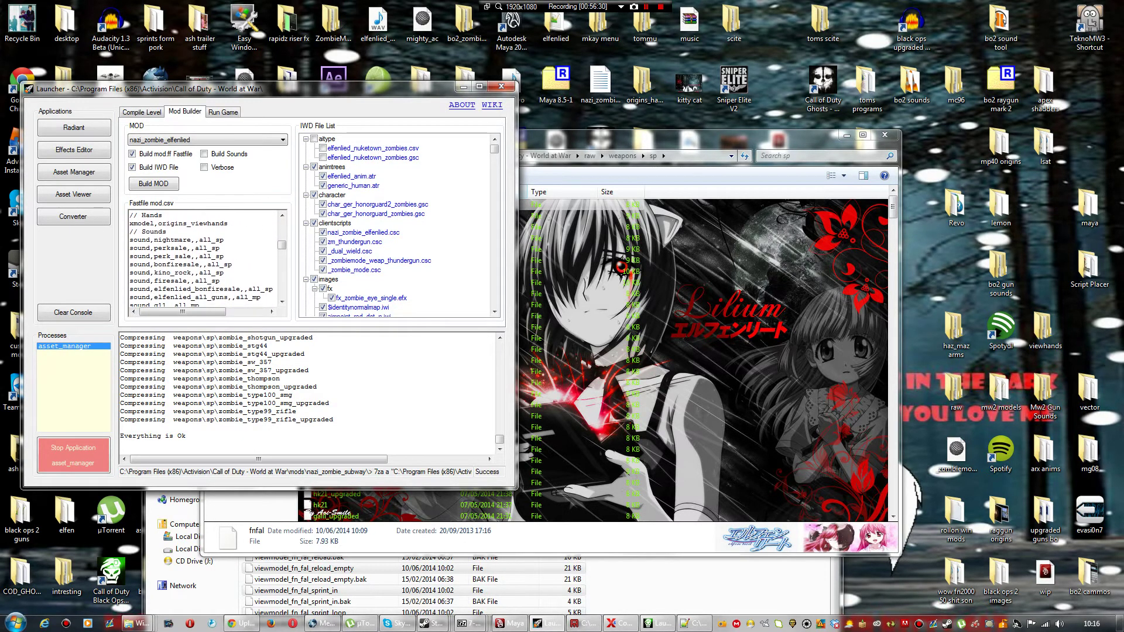
scroll(205, 258, down, 1)
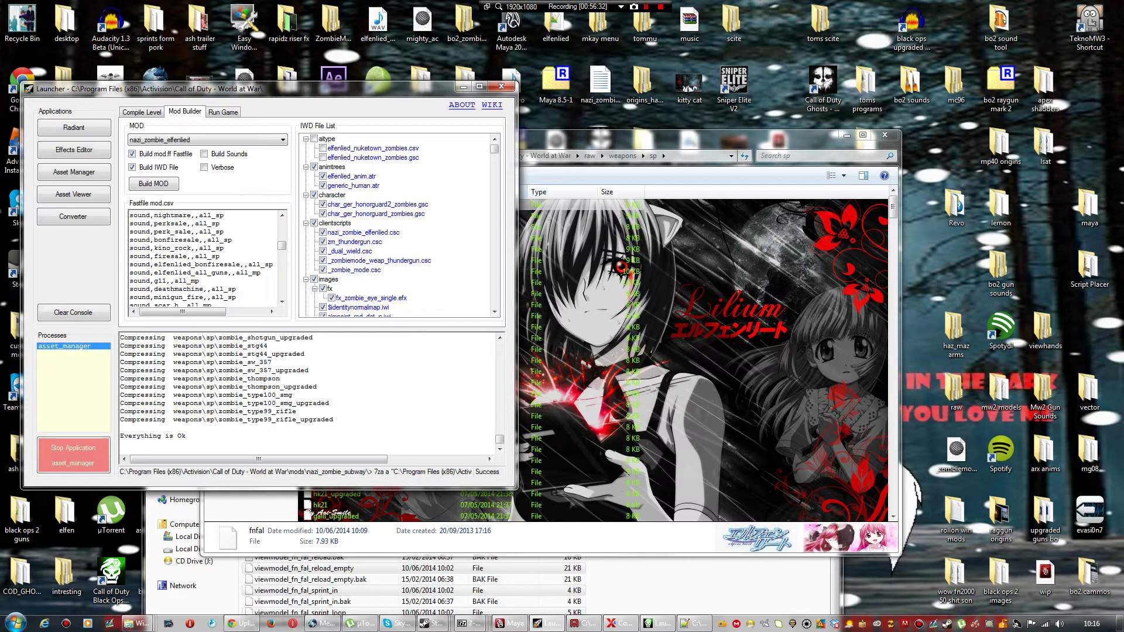
scroll(205, 258, down, 1)
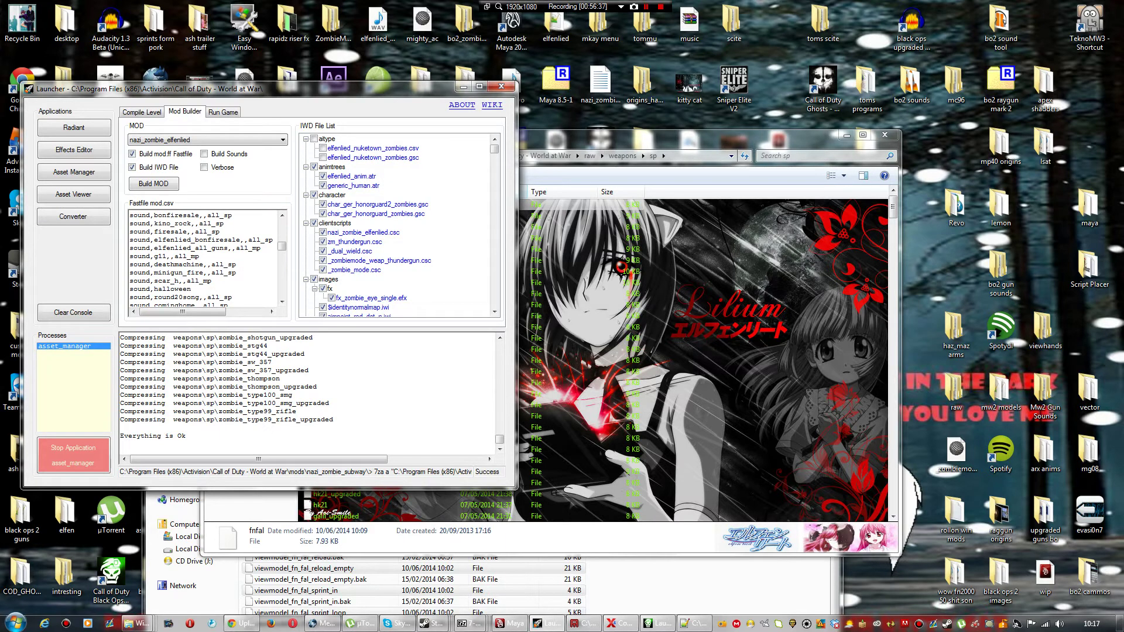
scroll(204, 257, down, 1)
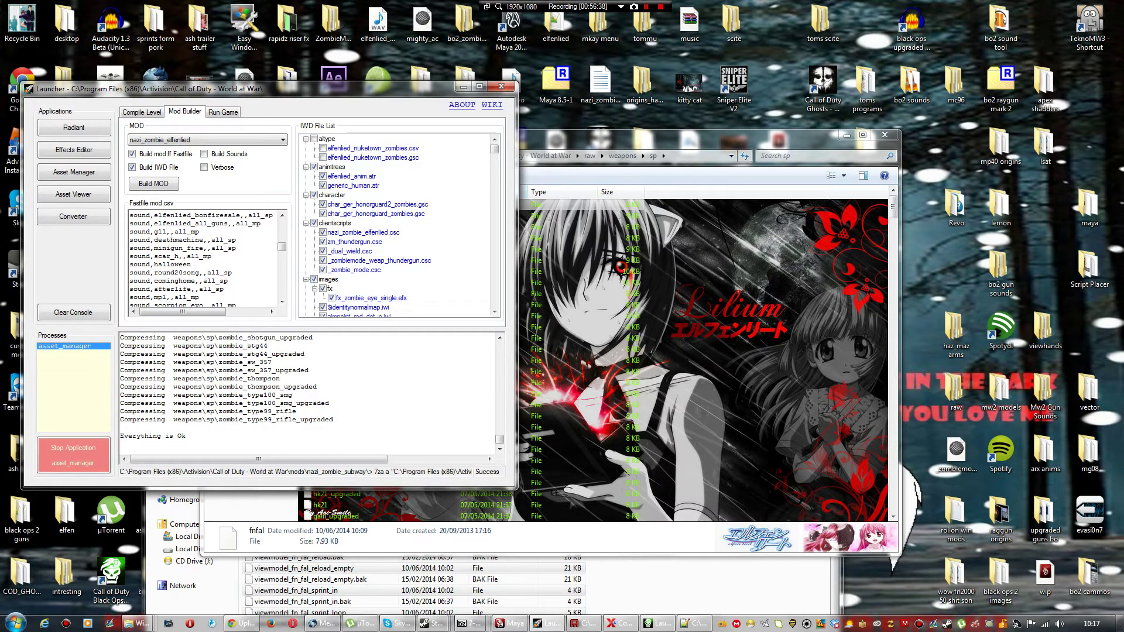
scroll(205, 258, down, 1)
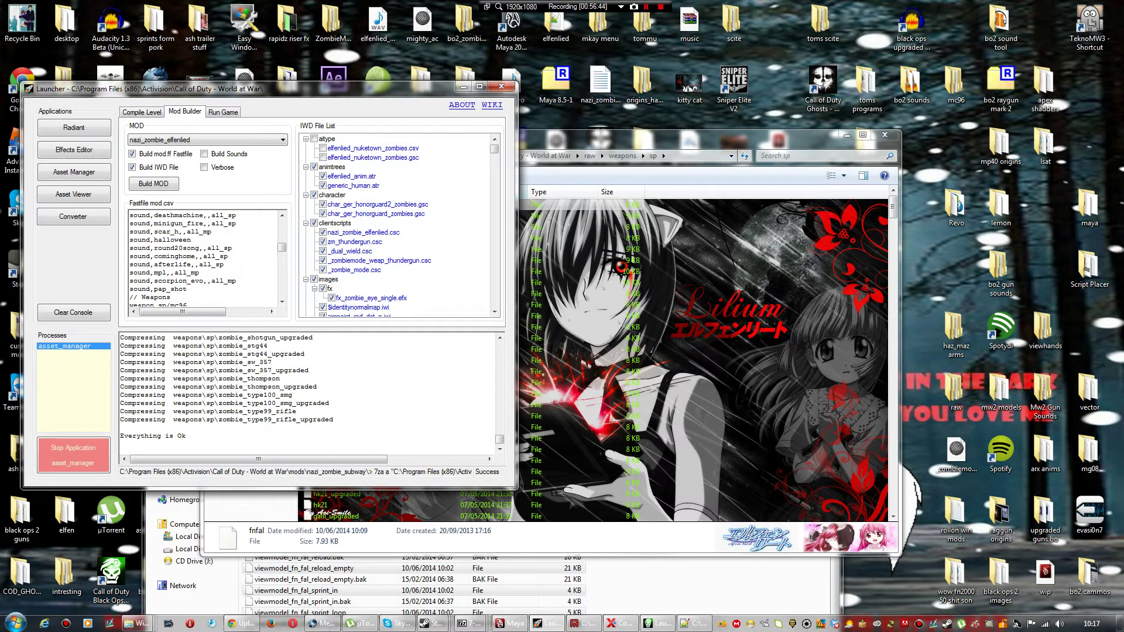
scroll(205, 258, up, 1)
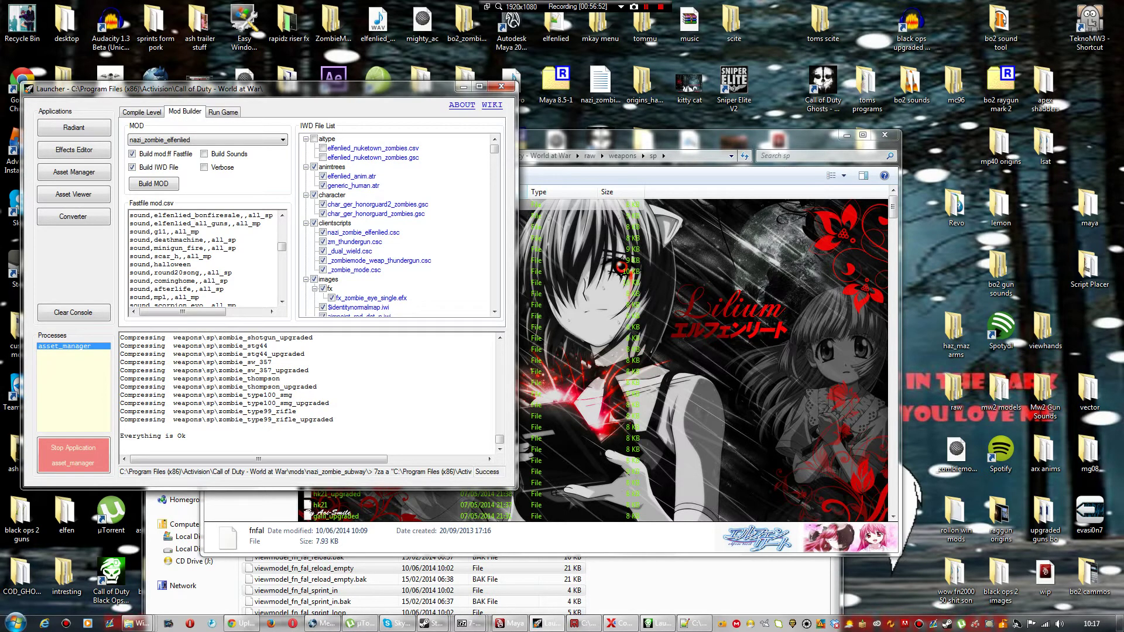
drag(262, 223, 130, 224)
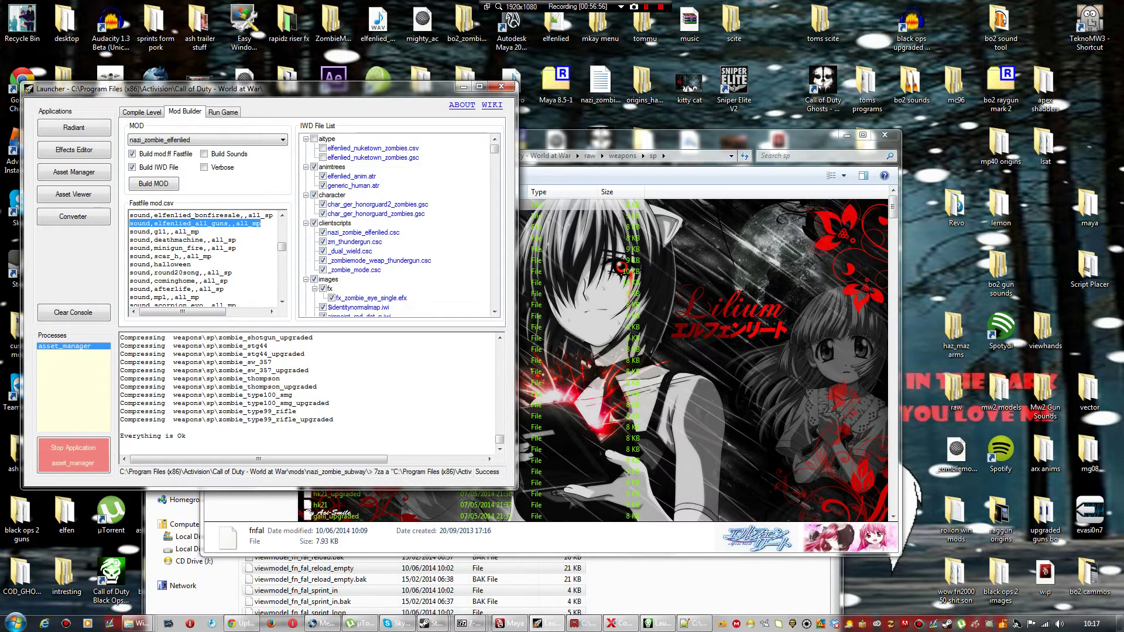
click(262, 224)
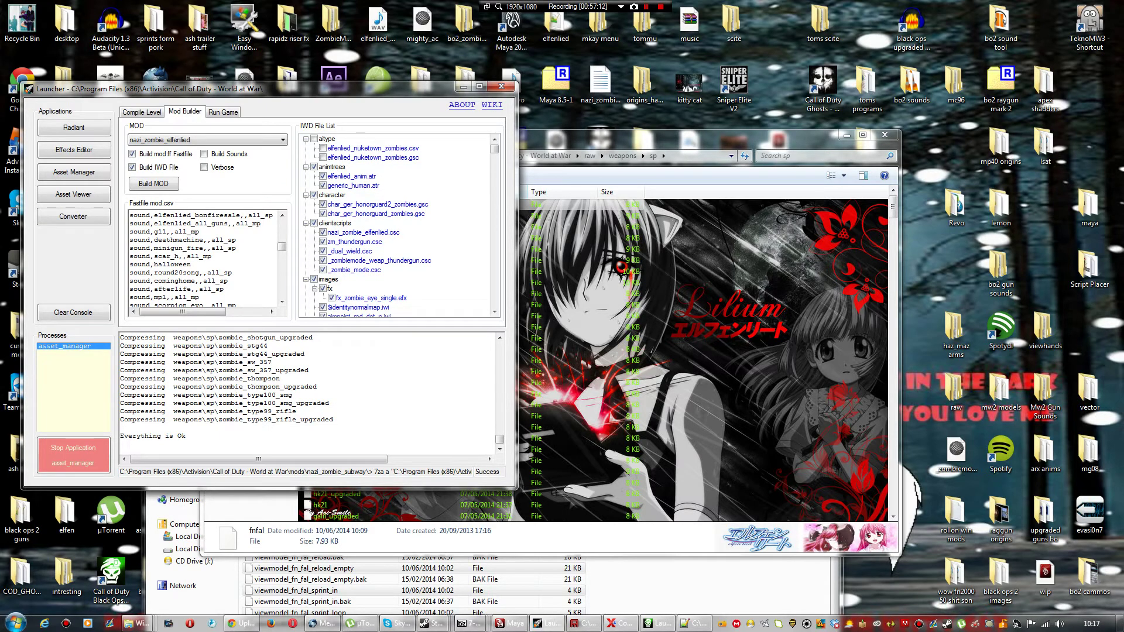
Step: Copy the weapon,sp/fn2000 and weapon,sp/fn2000_upgraded lines under // Needs Upgraded Version in the Fastfile mod.csv
scroll(205, 258, down, 1)
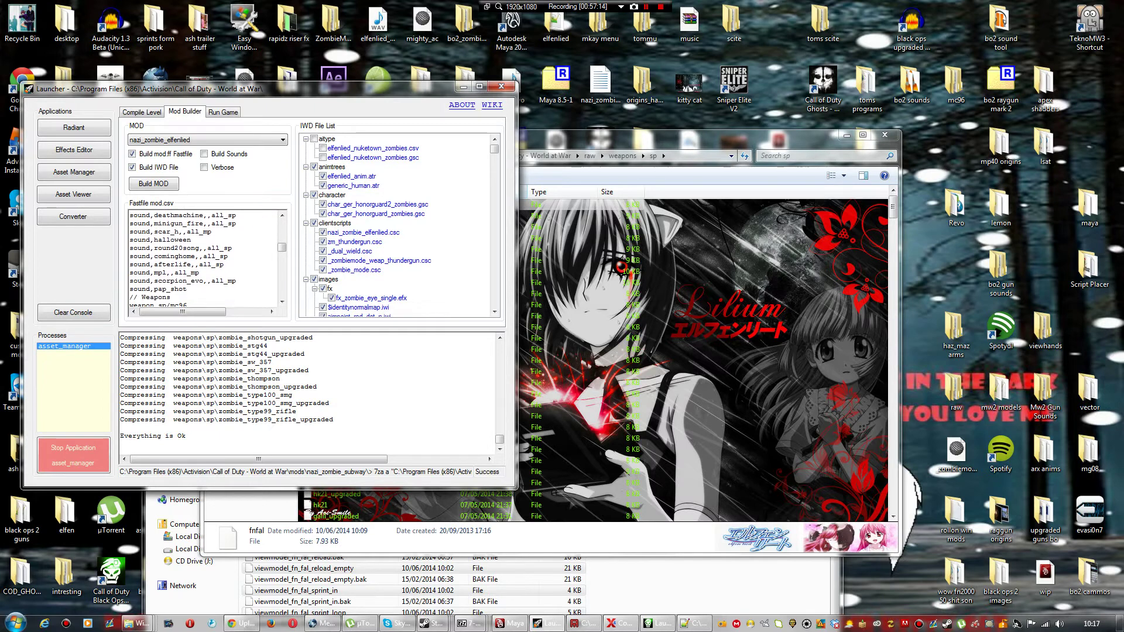
scroll(205, 257, down, 2)
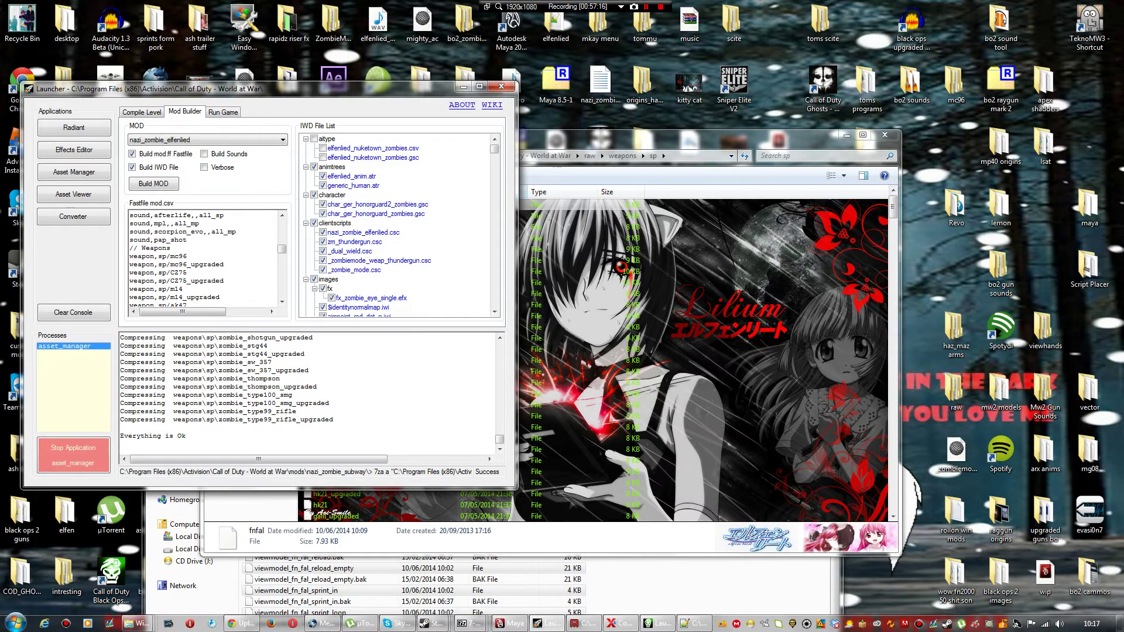
scroll(205, 257, down, 6)
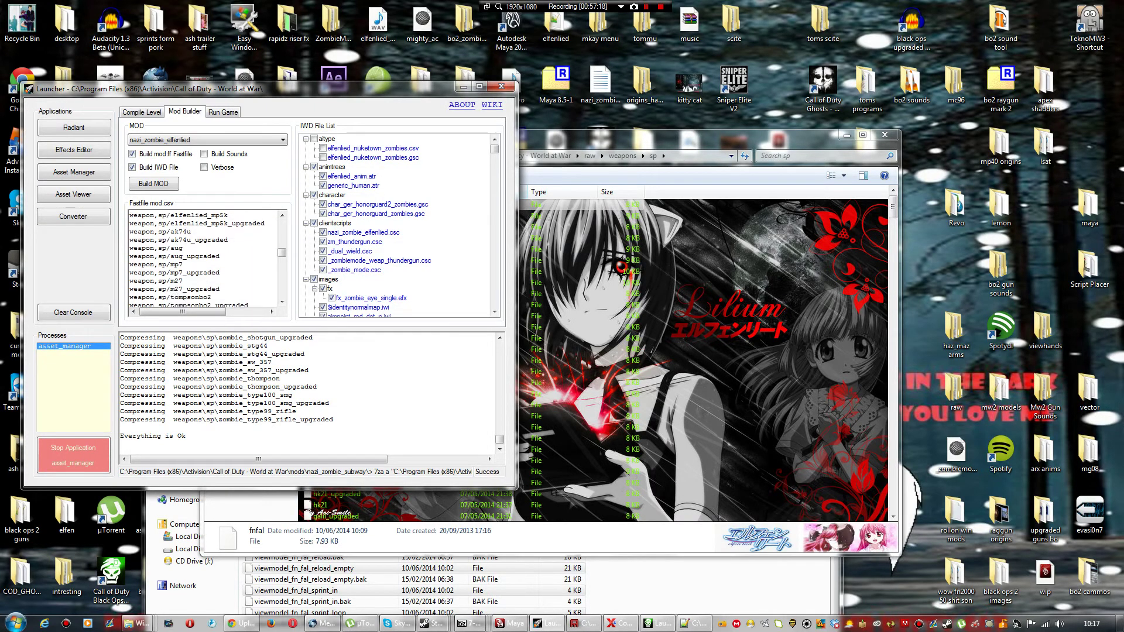
scroll(205, 258, down, 5)
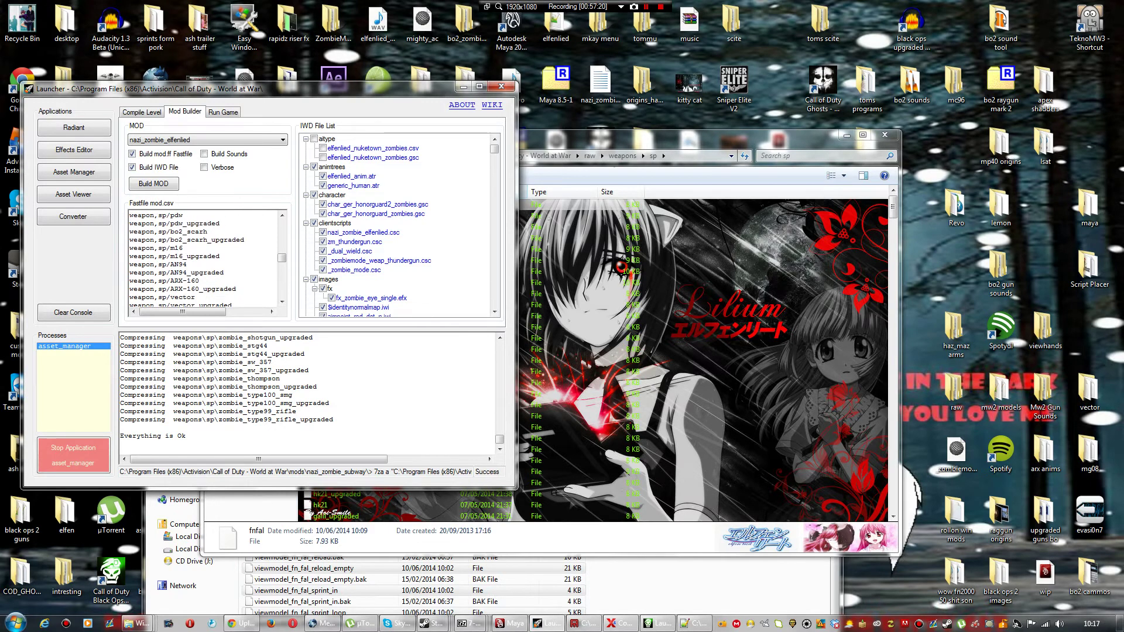
scroll(205, 257, down, 5)
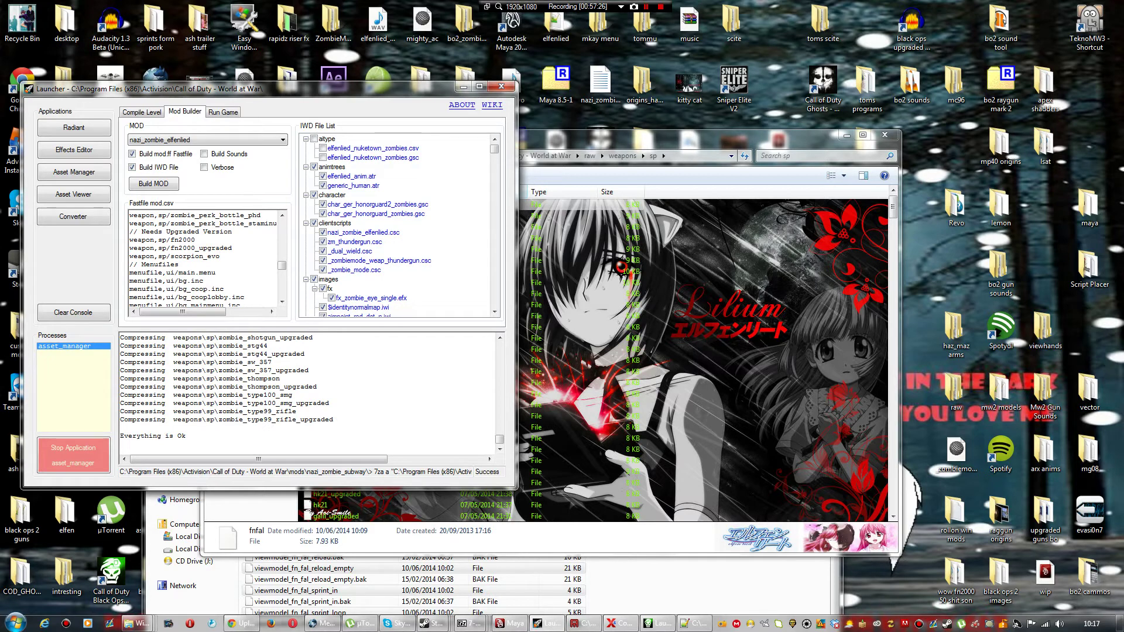
drag(233, 248, 129, 240)
key(ctrl+c)
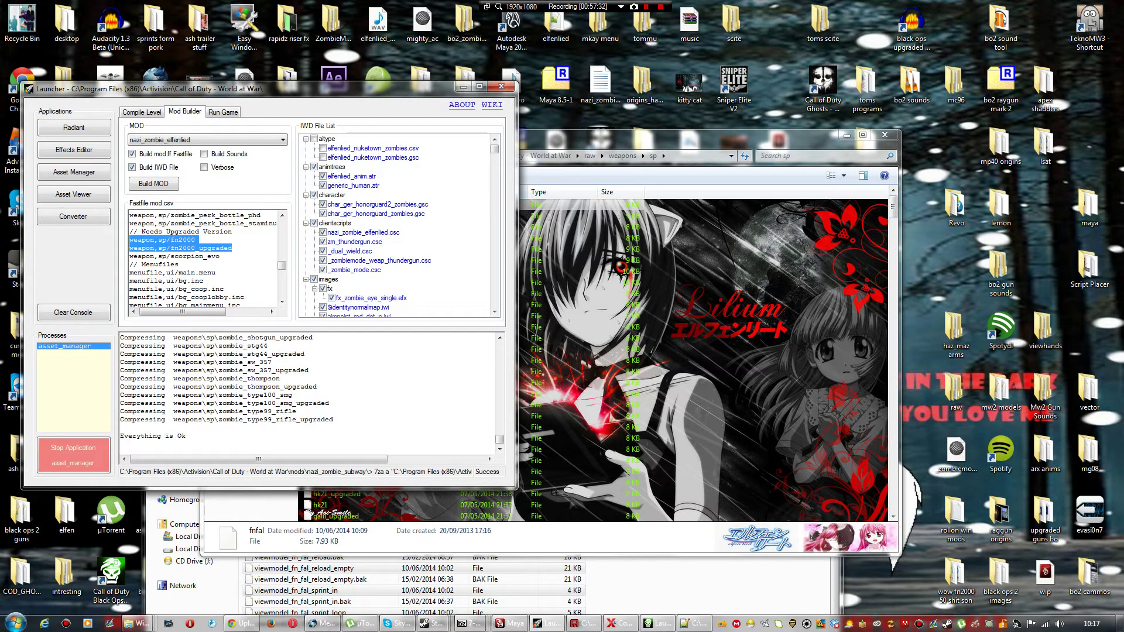
Step: Paste the fn2000 and fn2000_upgraded lines on a new line directly below weapon,sp/zombie_perk_bottle_staminup
click(282, 215)
click(282, 216)
click(282, 215)
click(282, 216)
click(282, 215)
click(282, 216)
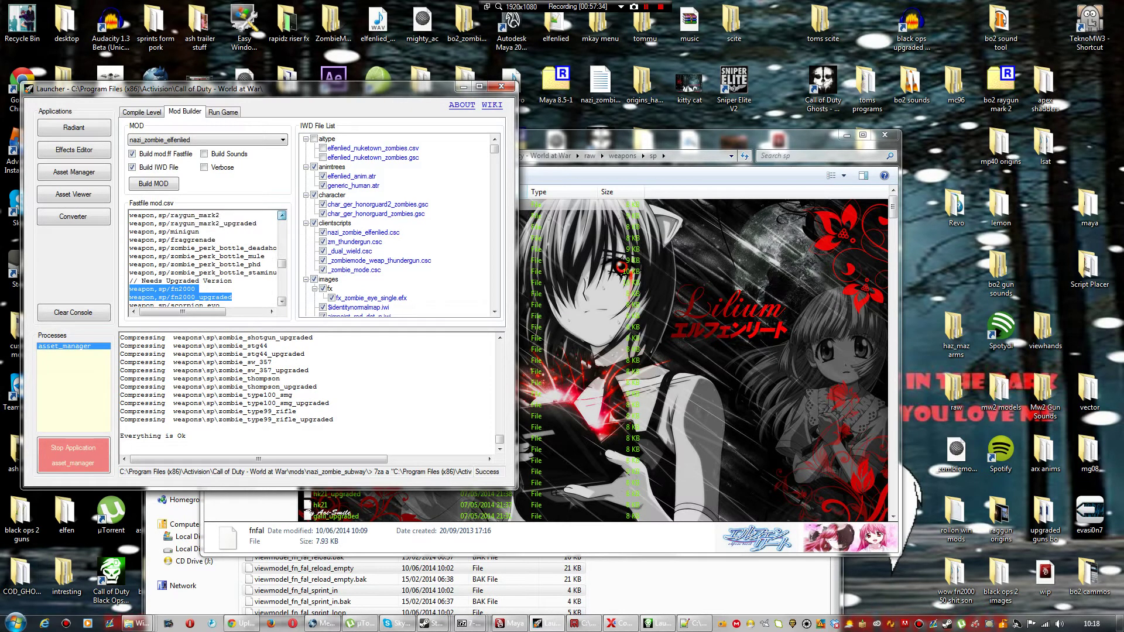
click(283, 215)
click(283, 215)
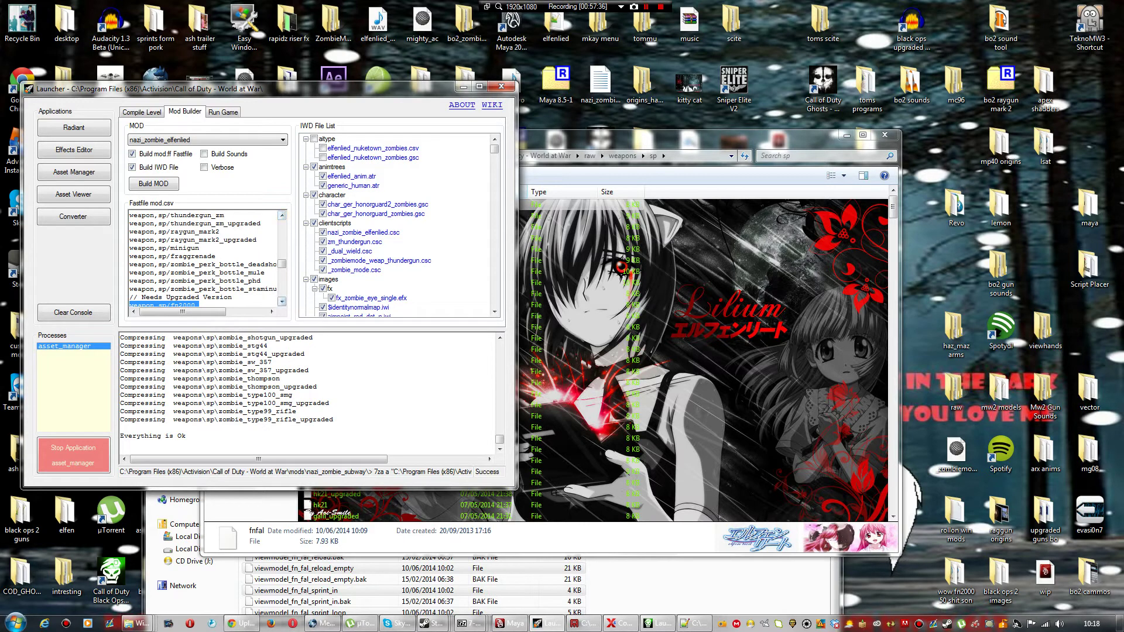
drag(199, 312, 212, 312)
click(261, 289)
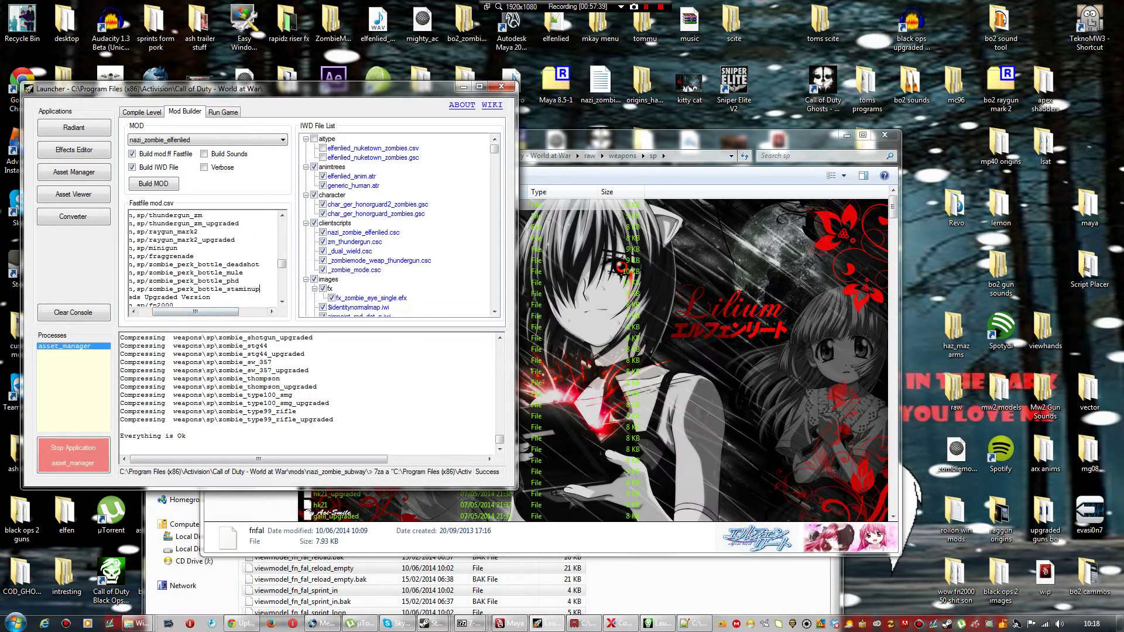
key(Return)
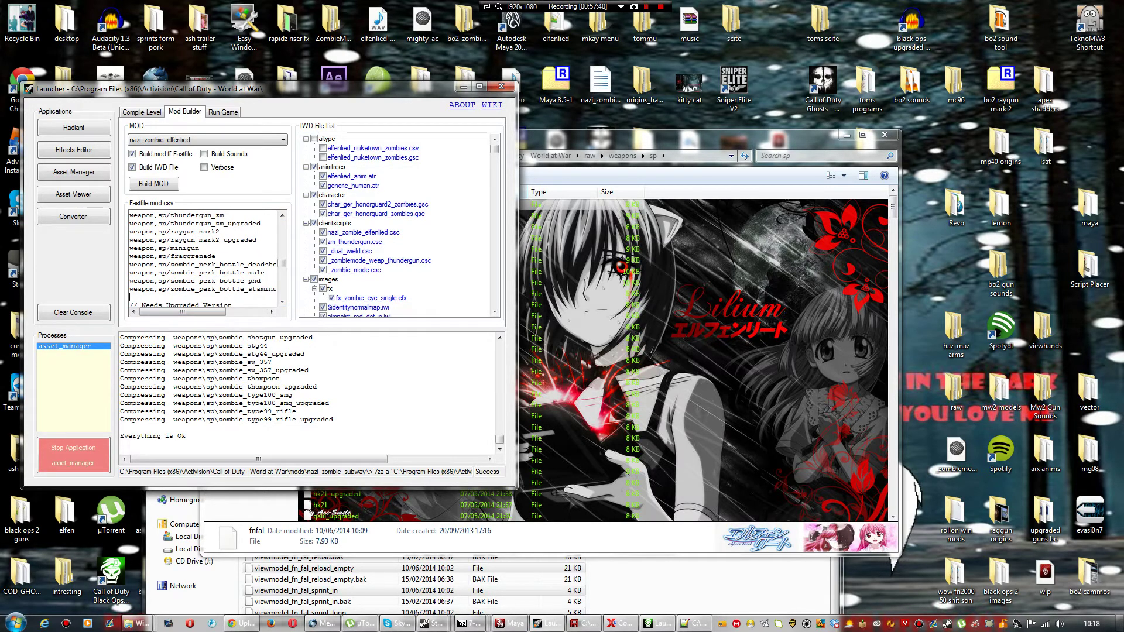
key(ctrl+v)
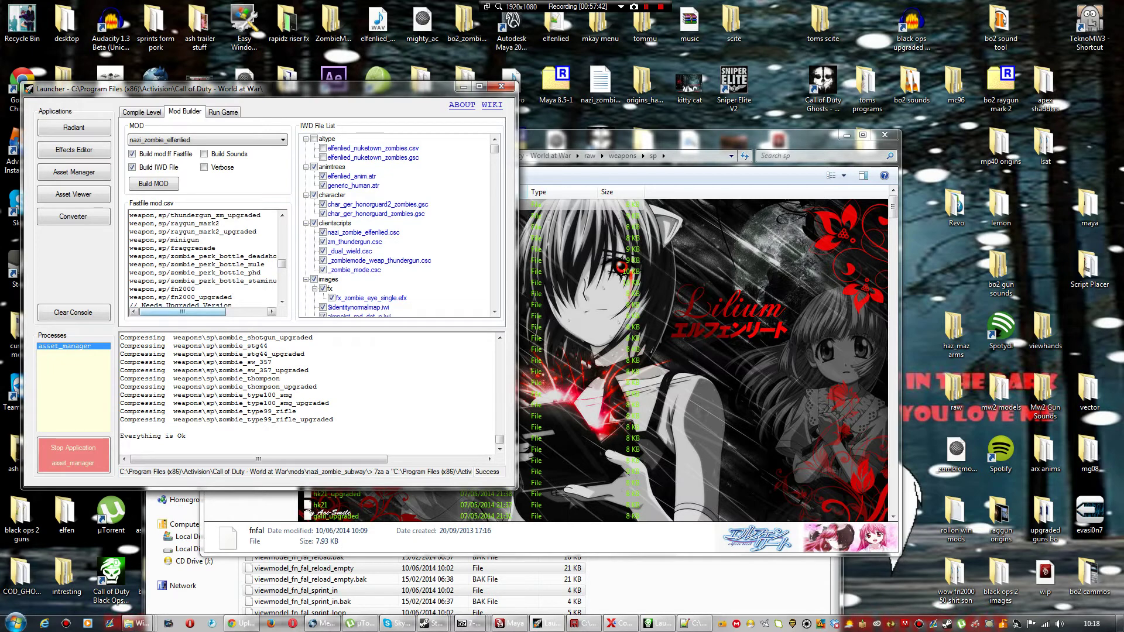
click(205, 289)
Step: Replace the two fn2000 lines under // Needs Upgraded Version with weapon,sp/fnfal
scroll(205, 290, down, 1)
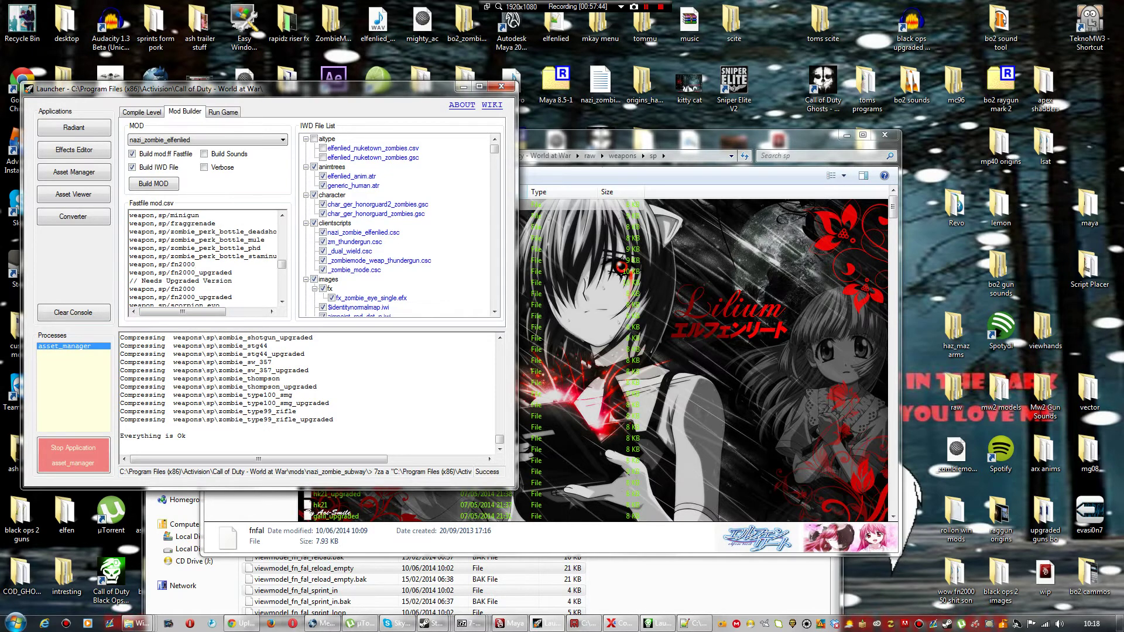
drag(233, 297, 129, 289)
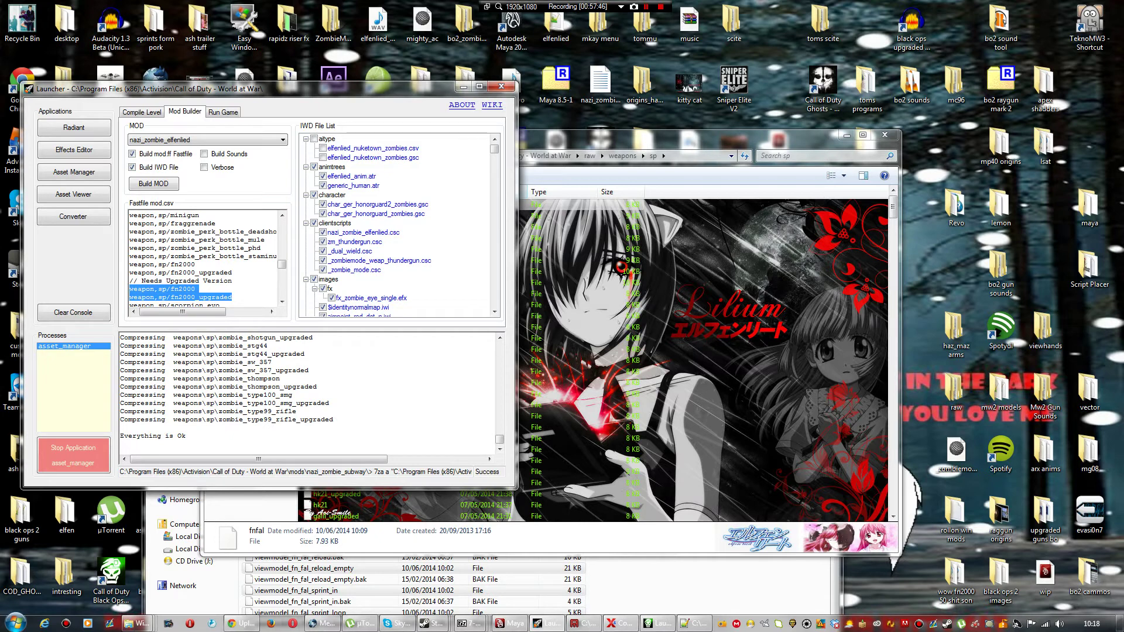
key(BackSpace)
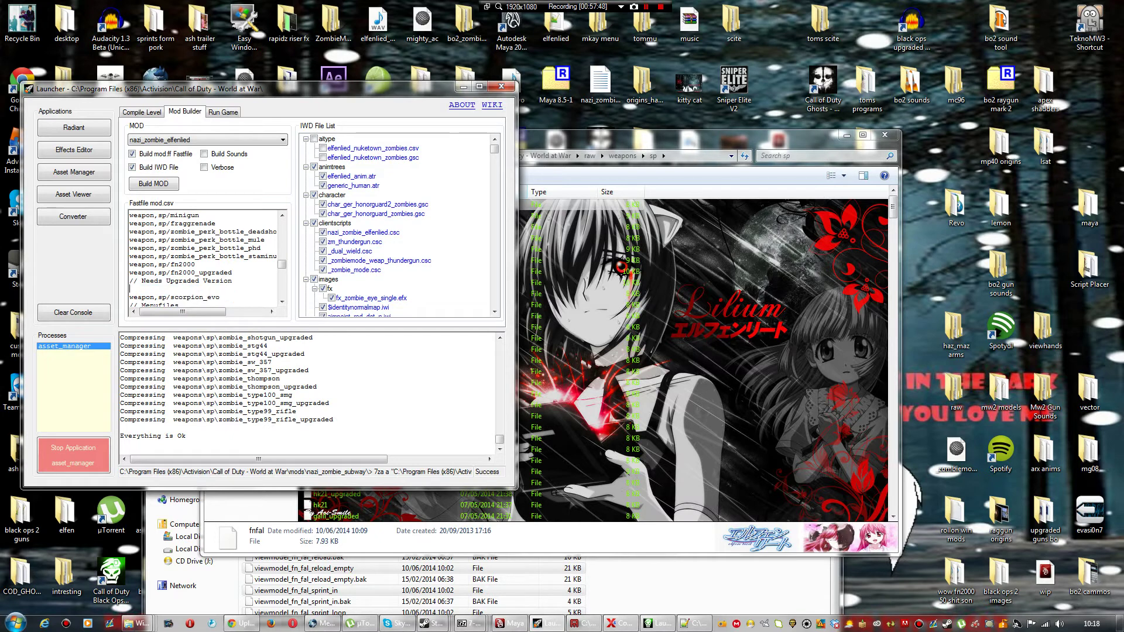
scroll(203, 258, down, 1)
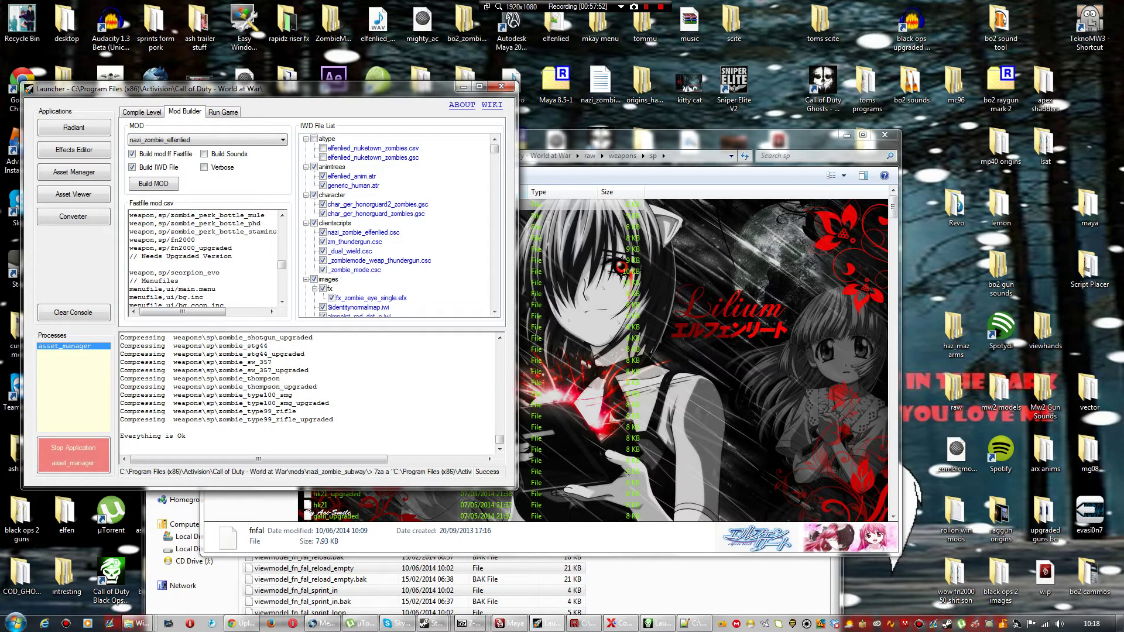
text(weapon,sp/fnfal)
Step: Switch to the World at War raw folder window and copy the _-gt5_weapon_fal_c image from raw\images
click(592, 139)
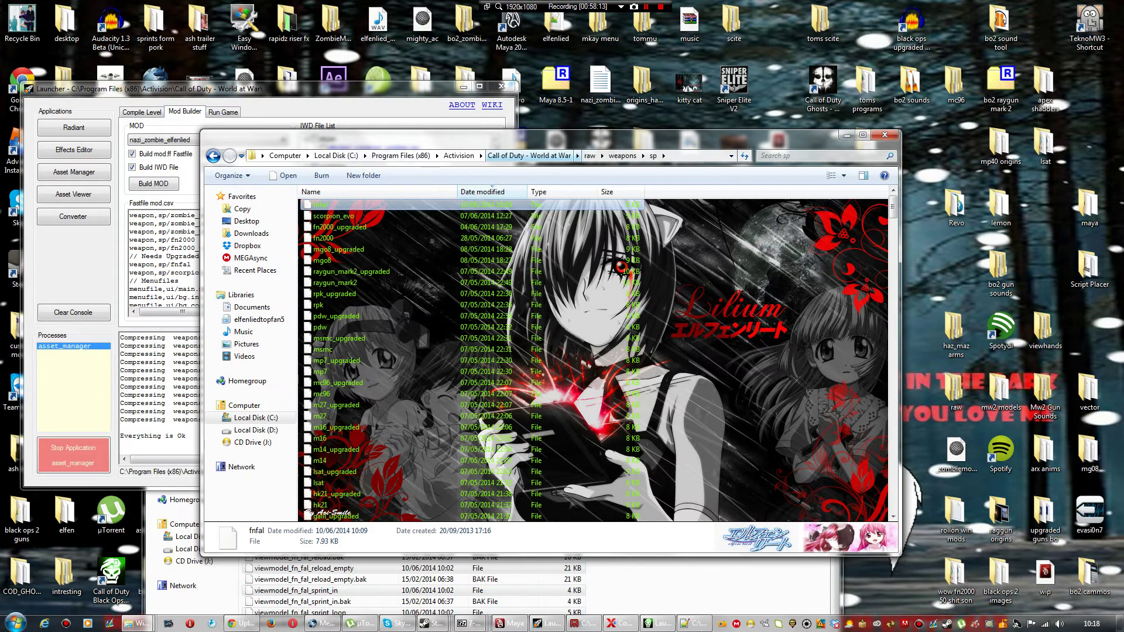
mouse_move(241, 623)
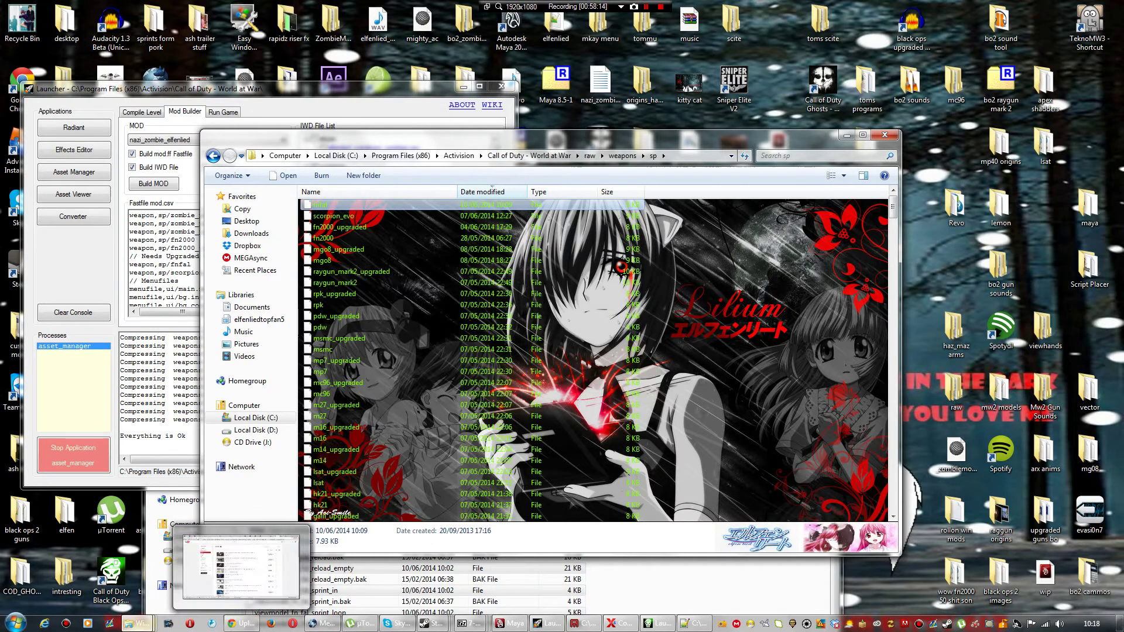
mouse_move(135, 624)
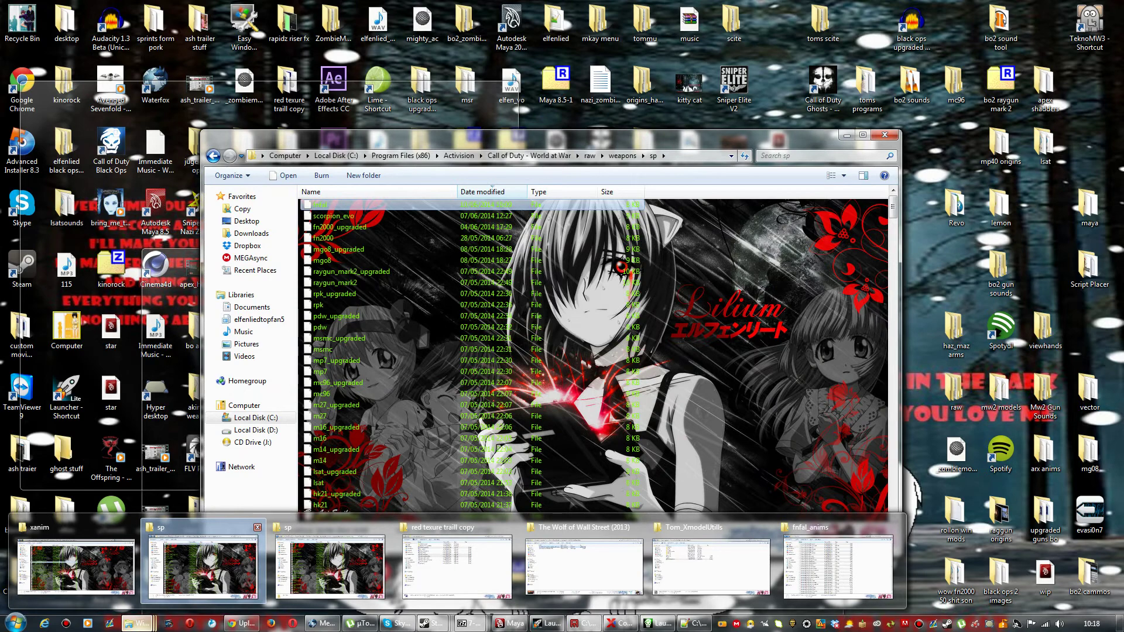
click(203, 562)
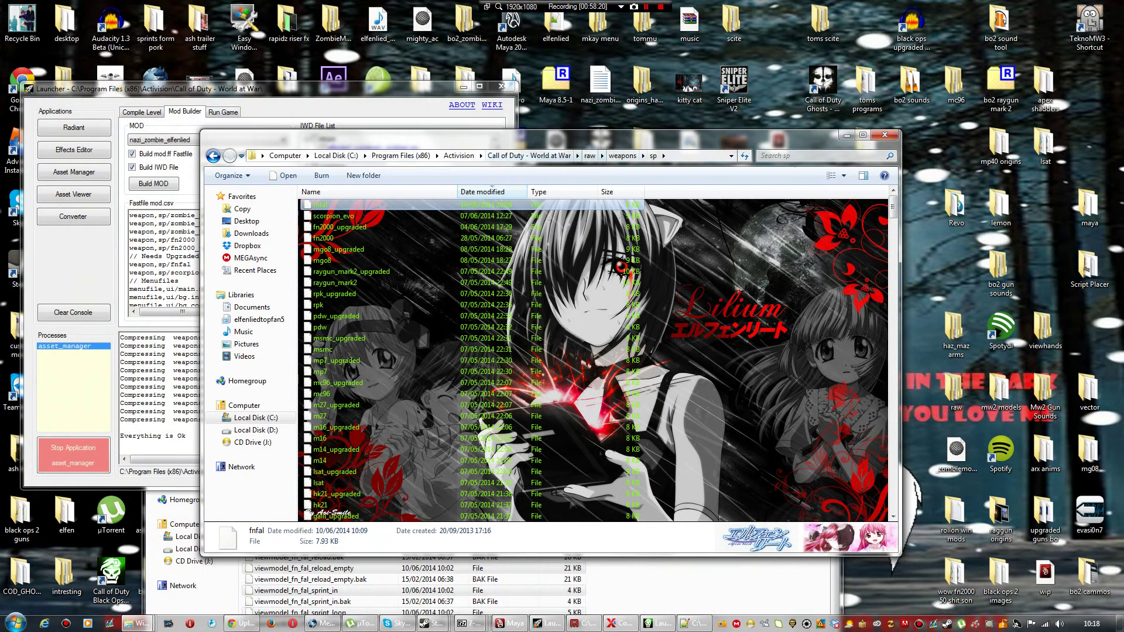
click(590, 156)
click(544, 283)
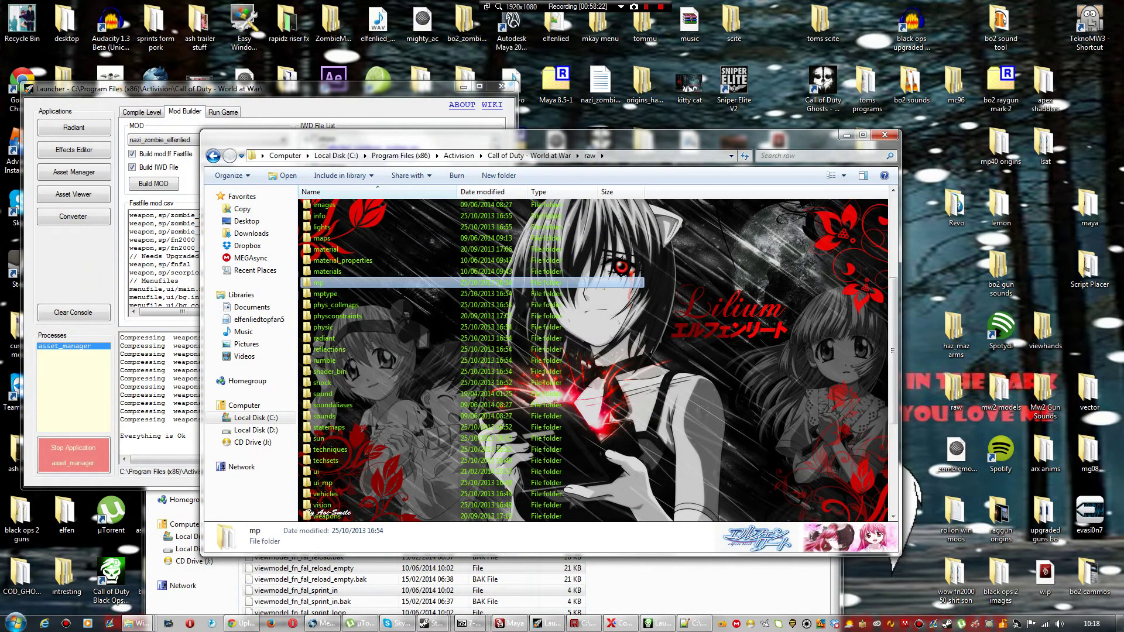
scroll(375, 283, up, 1)
double_click(328, 238)
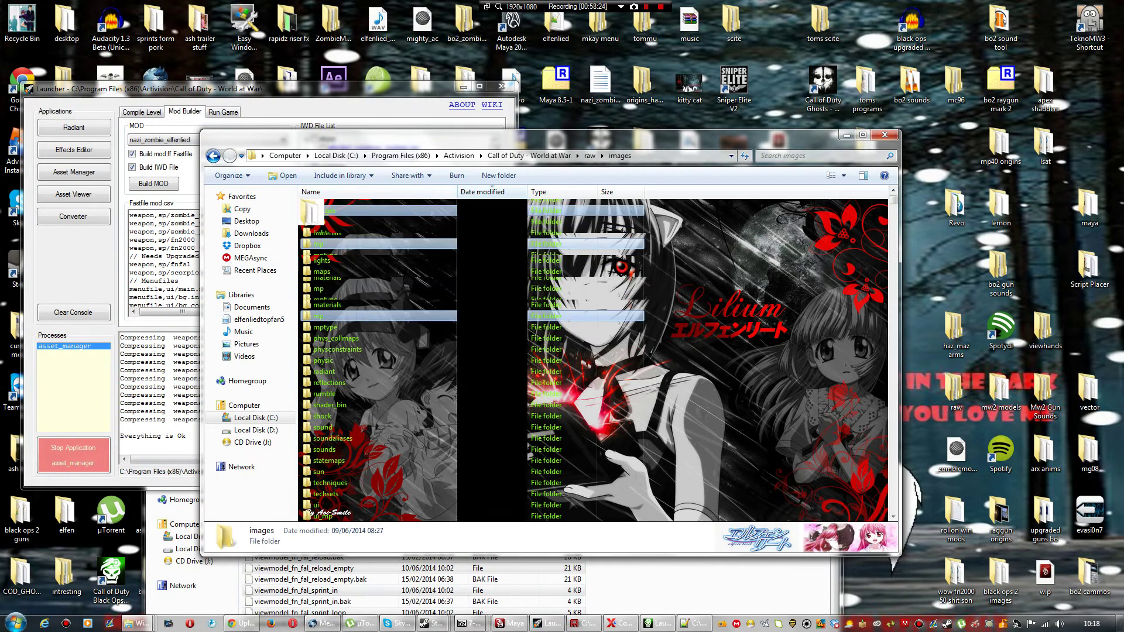
click(375, 216)
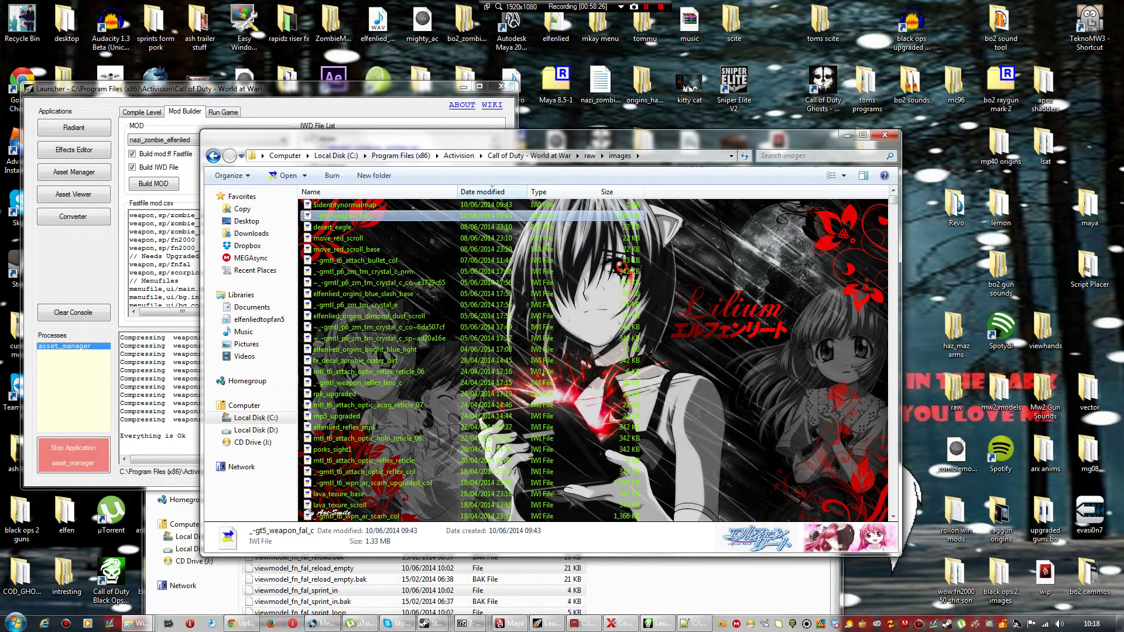
right_click(364, 216)
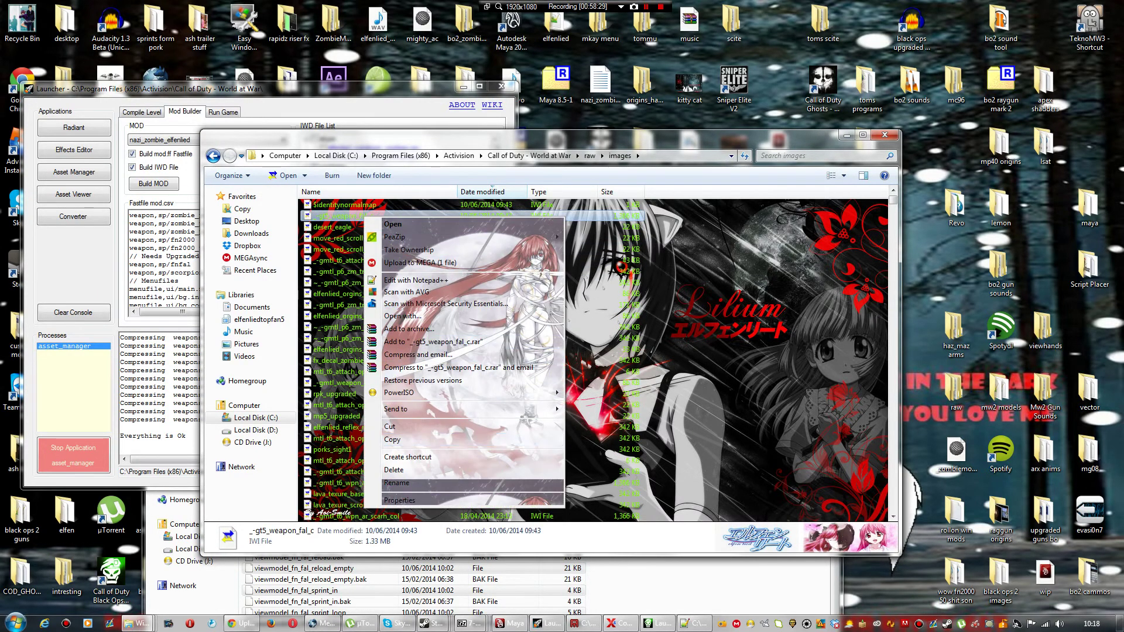
click(404, 439)
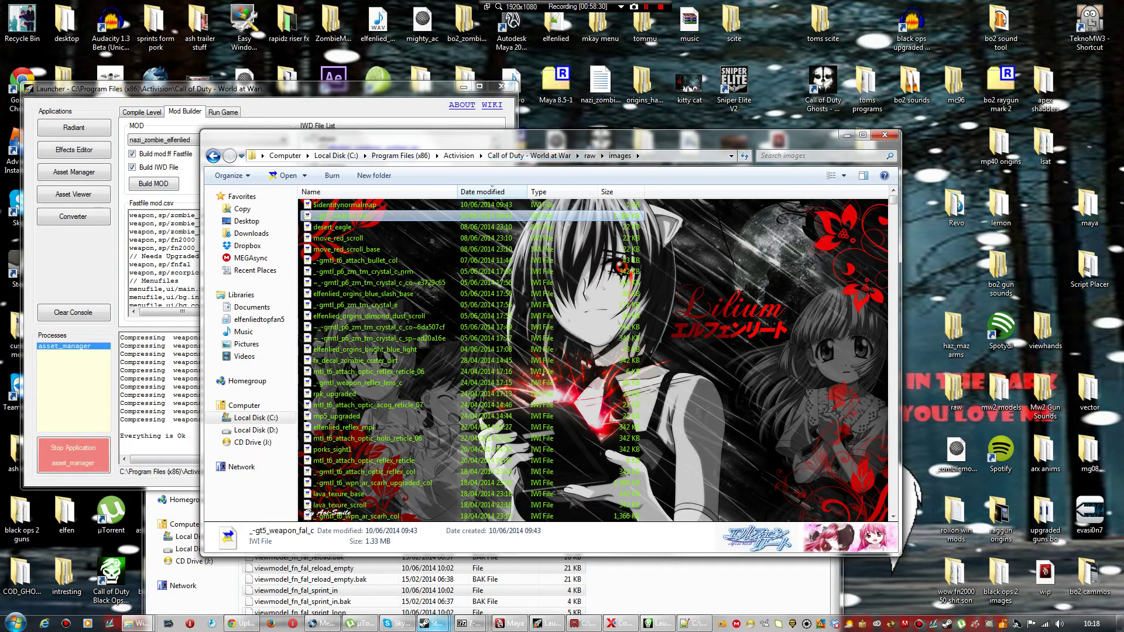
Step: Paste the _-gt5_weapon_fal_c image into mods\nazi_zombie_elfenlied\images and minimize that folder window
mouse_move(136, 624)
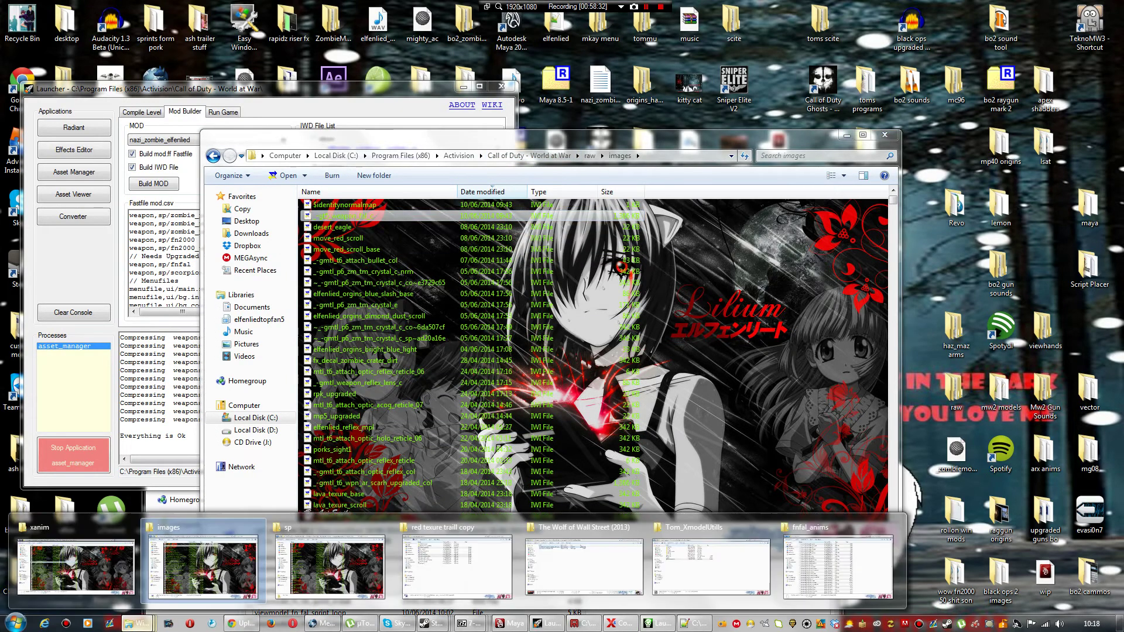
click(330, 562)
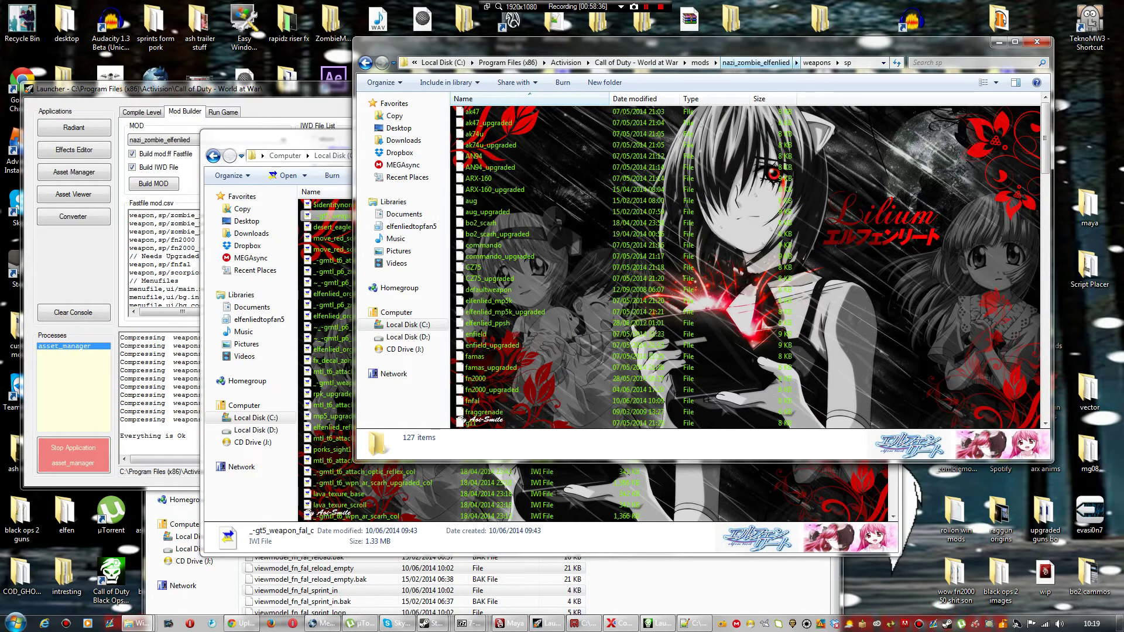
click(755, 62)
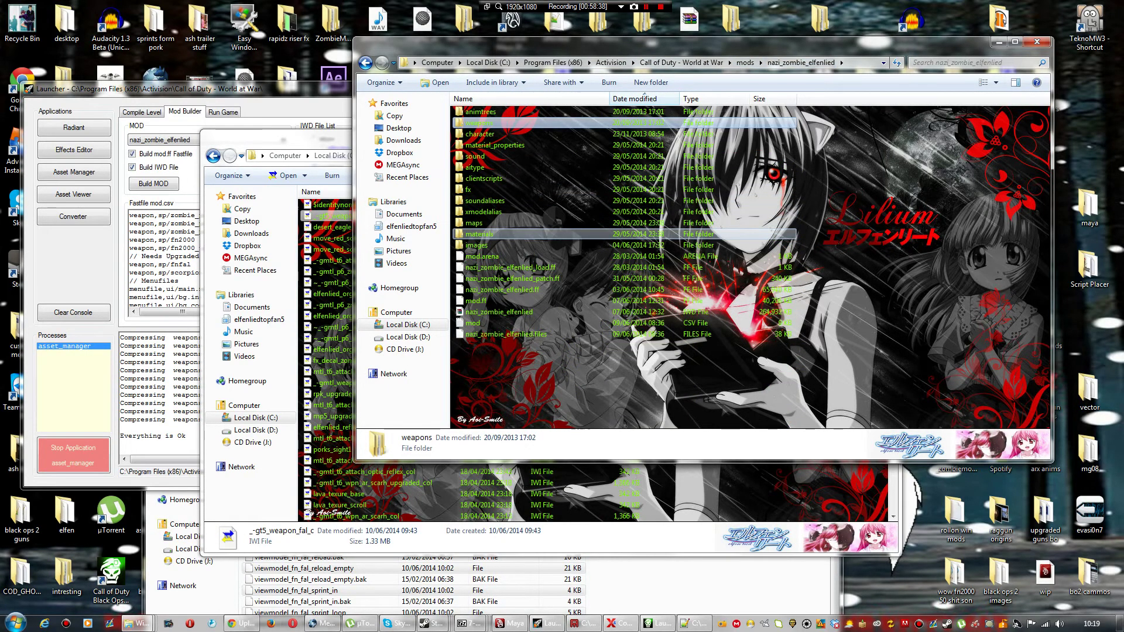
double_click(476, 244)
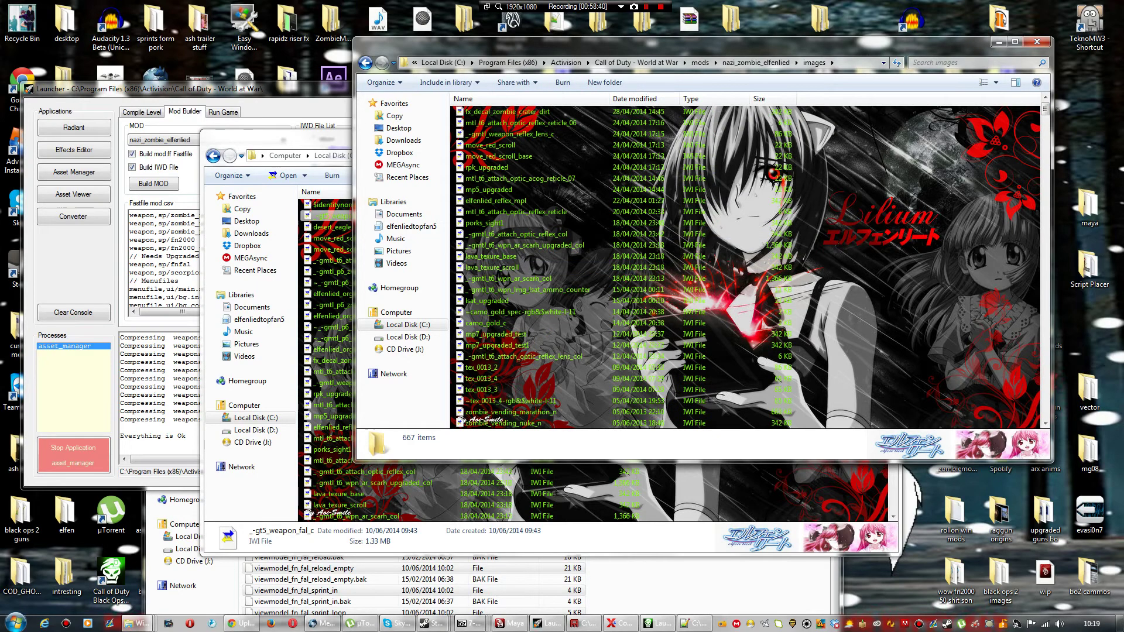
right_click(914, 192)
click(951, 290)
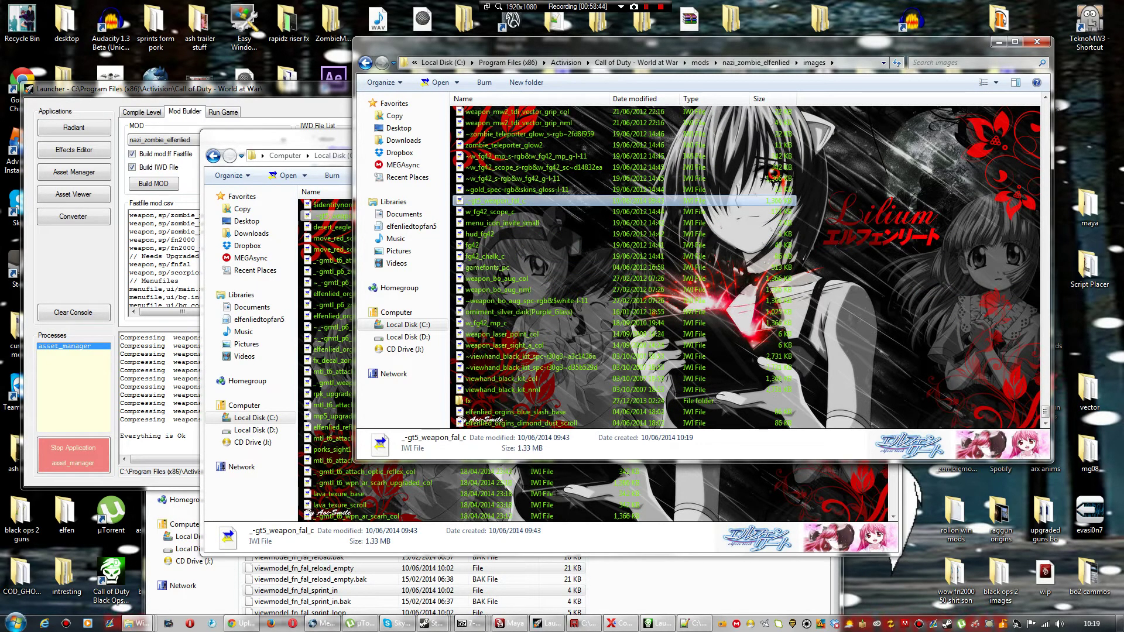
click(999, 42)
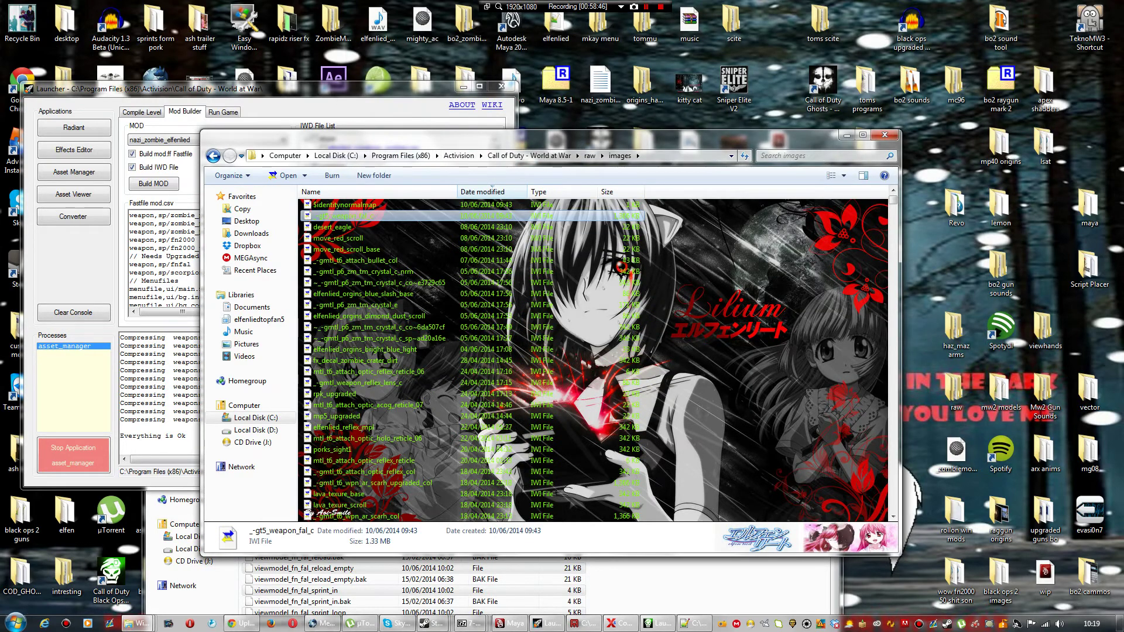
Step: Switch back to Launcher and reselect nazi_zombie_elfenlied as the mod to reload its file list
click(351, 90)
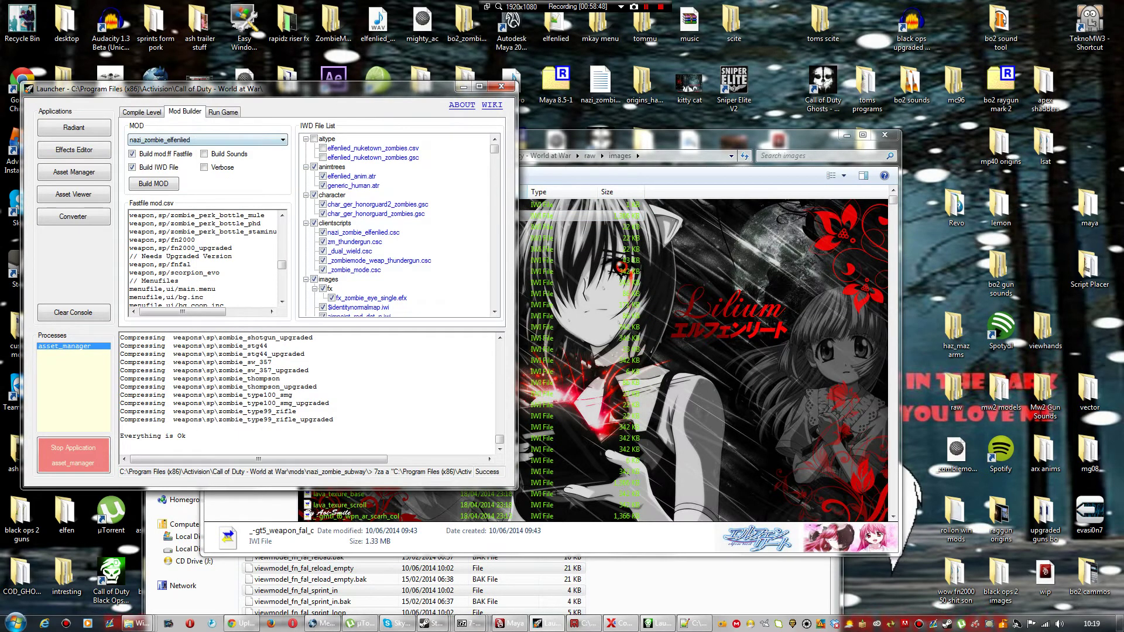
click(208, 140)
click(202, 150)
Step: Collapse the atype, animtrees, character and clientscripts folders and check the IWD file list for the _-gt5_weapon_fal_c.iwi image
click(305, 139)
click(305, 149)
click(306, 158)
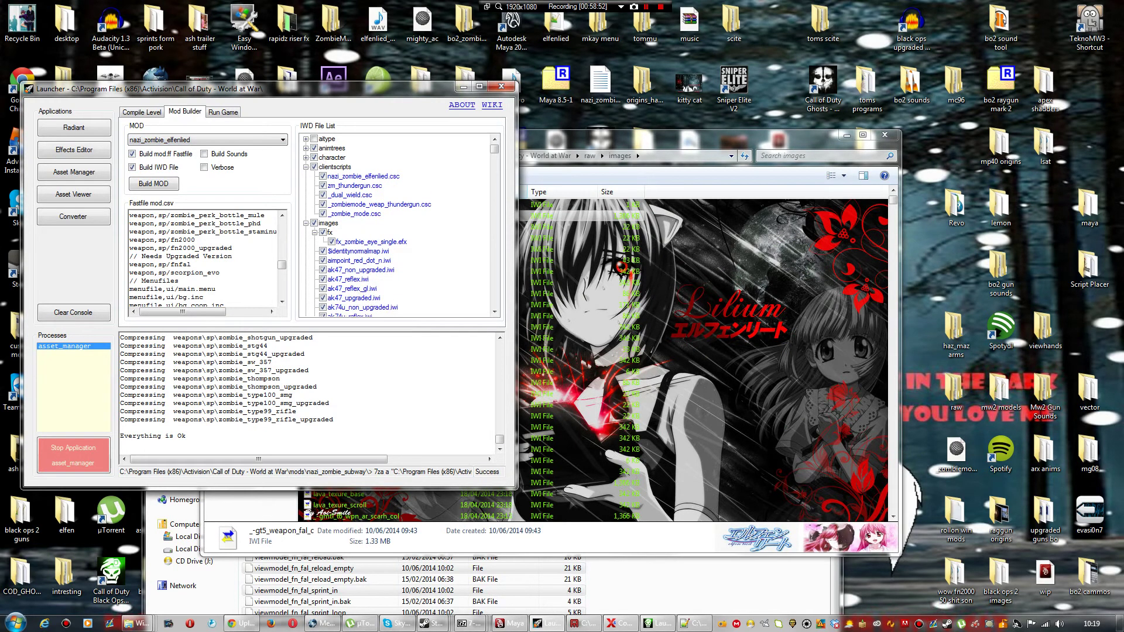
click(306, 168)
scroll(398, 226, down, 8)
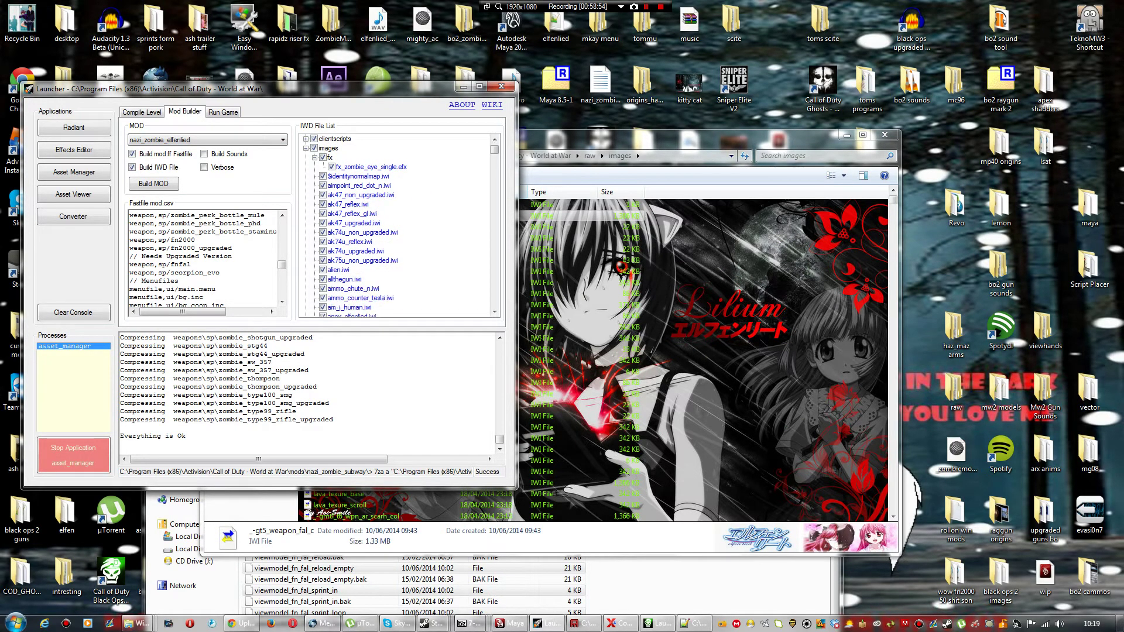
scroll(398, 226, down, 10)
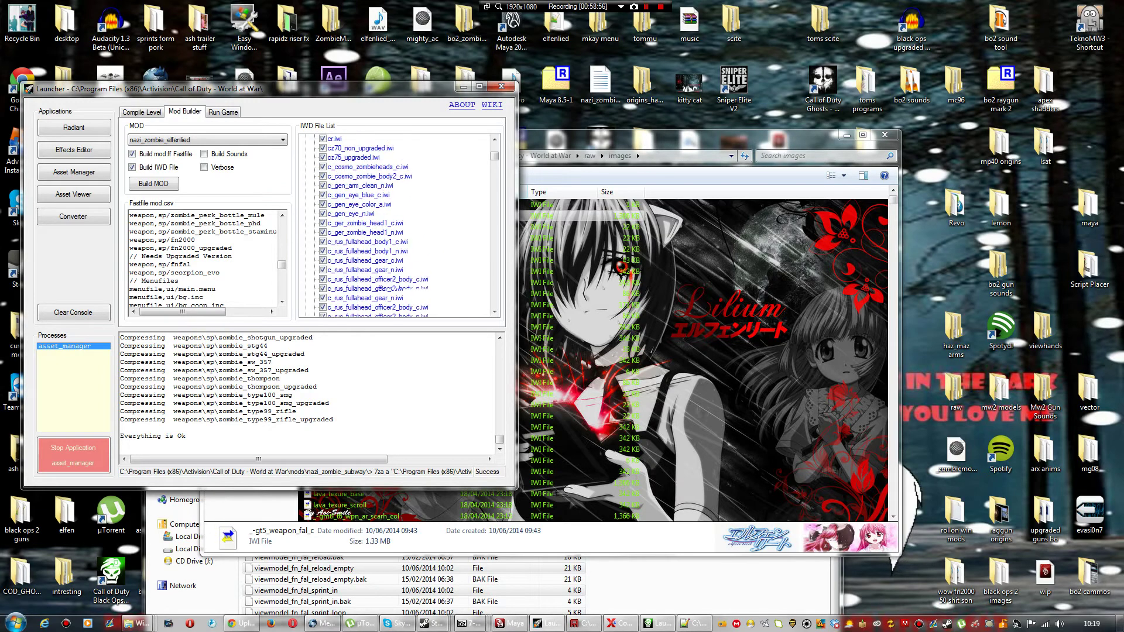
scroll(398, 225, down, 8)
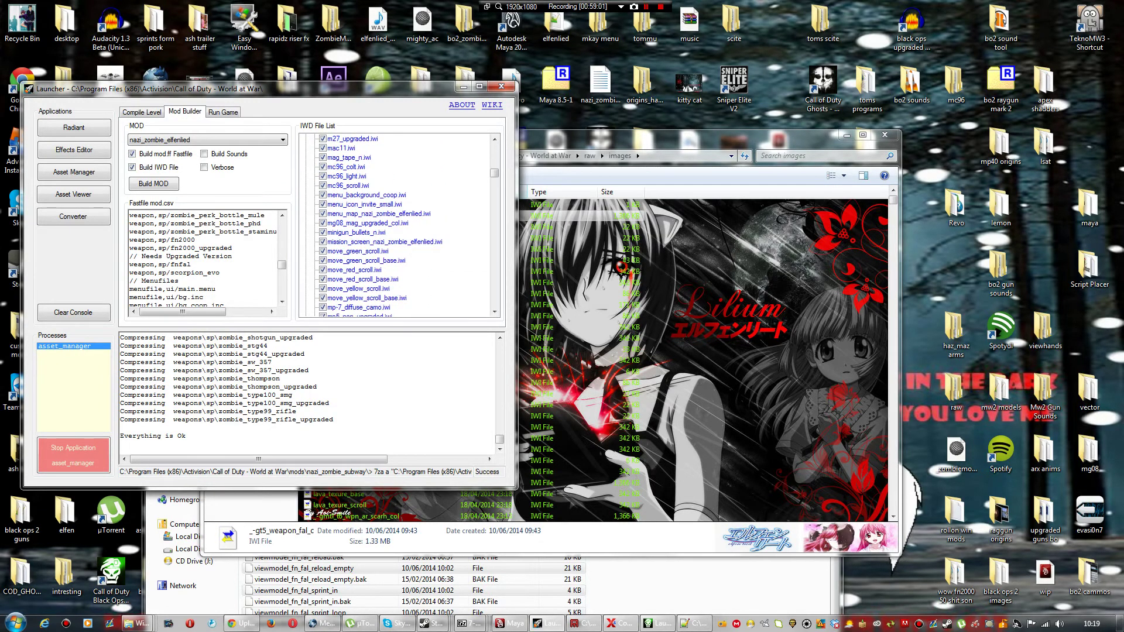
scroll(398, 225, down, 4)
scroll(398, 225, down, 6)
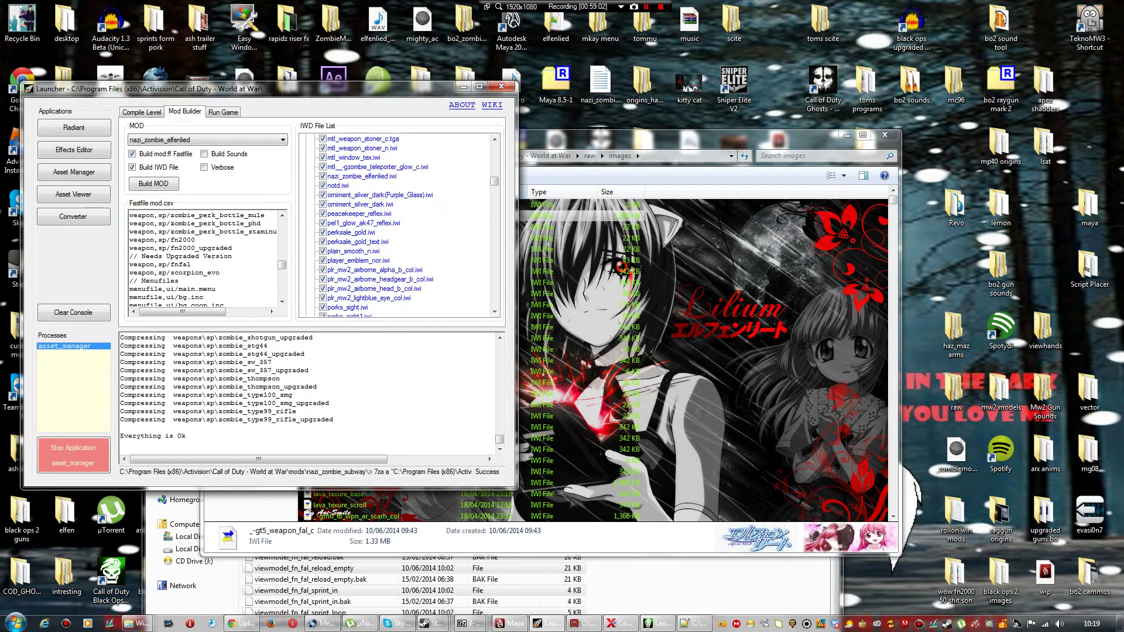
scroll(398, 226, down, 6)
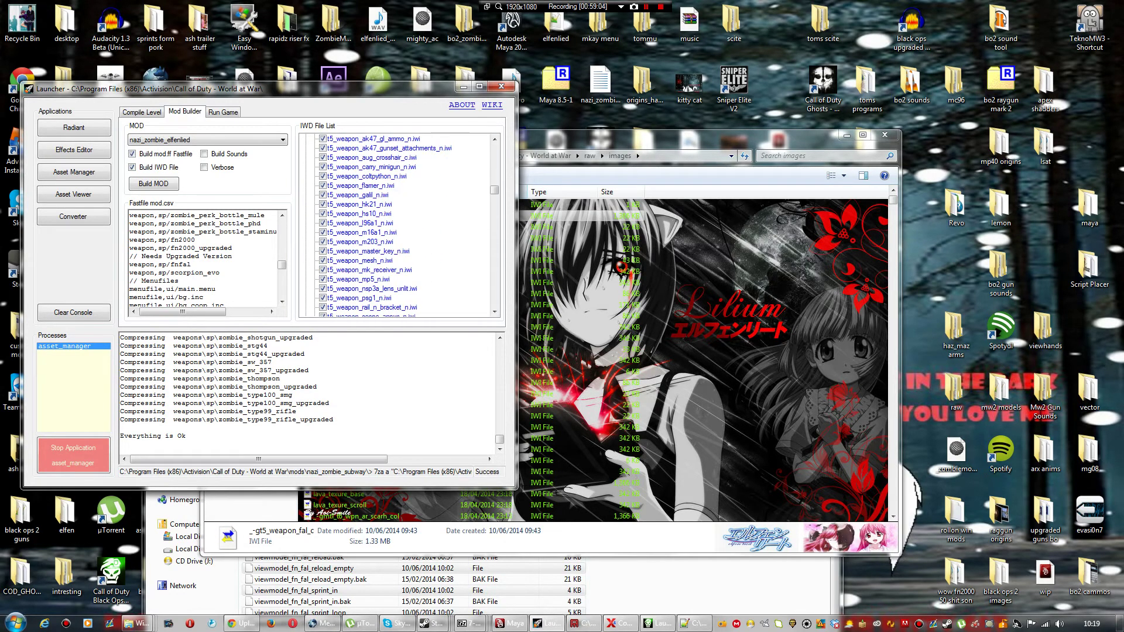
scroll(398, 226, down, 8)
scroll(399, 226, down, 3)
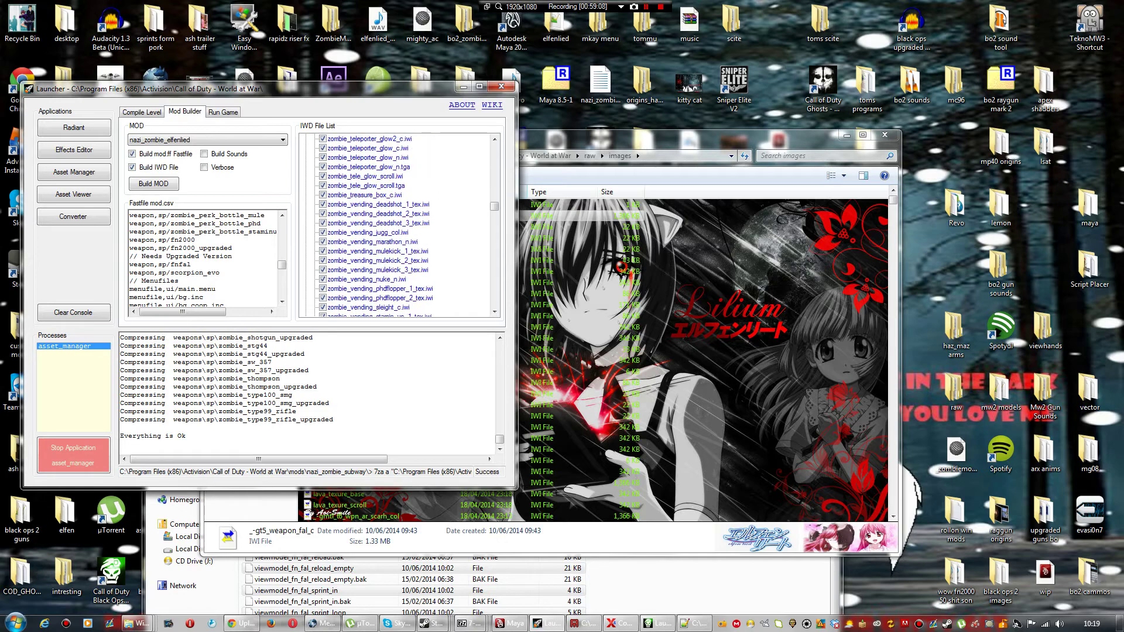
scroll(398, 225, down, 5)
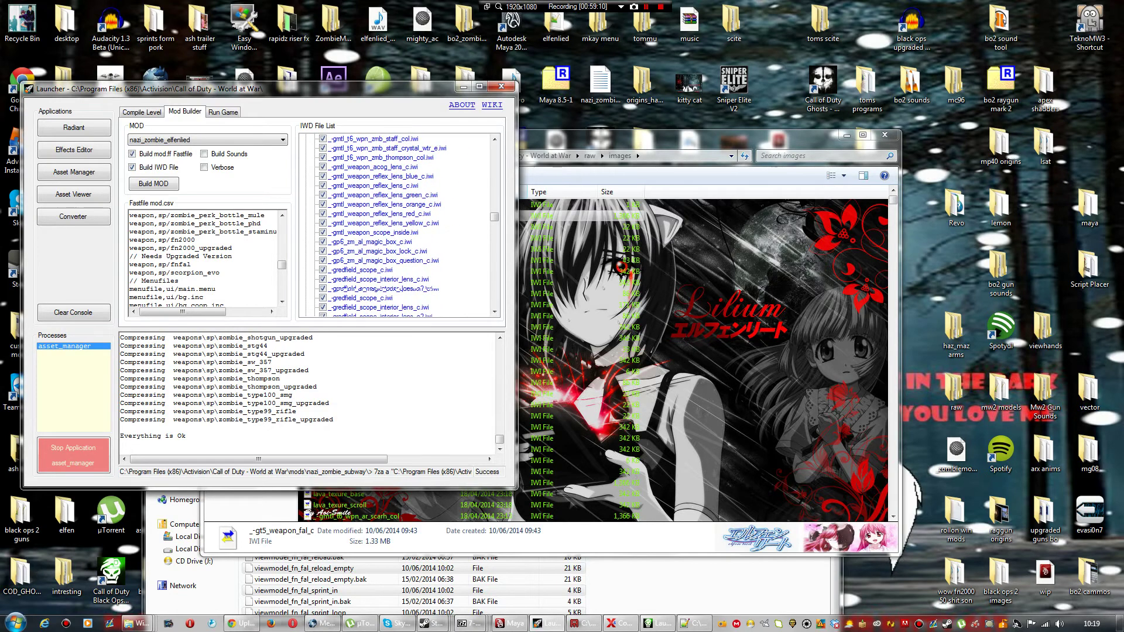
scroll(398, 226, down, 4)
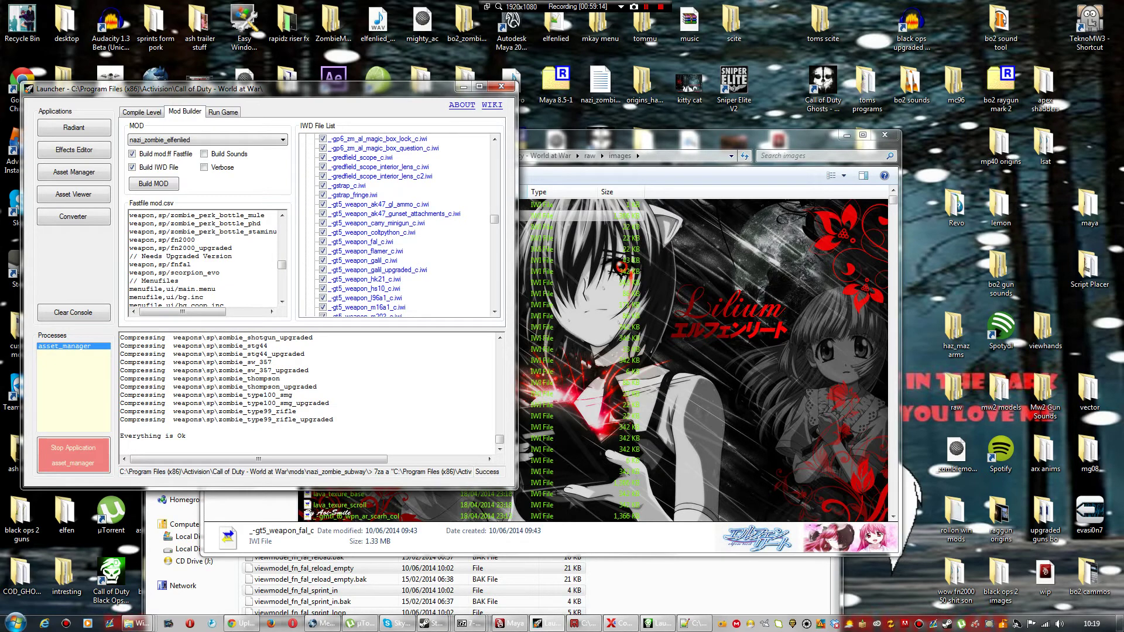
Step: Check the weapon entries of the IWD file list for the fnfal weapon file
drag(495, 219, 495, 303)
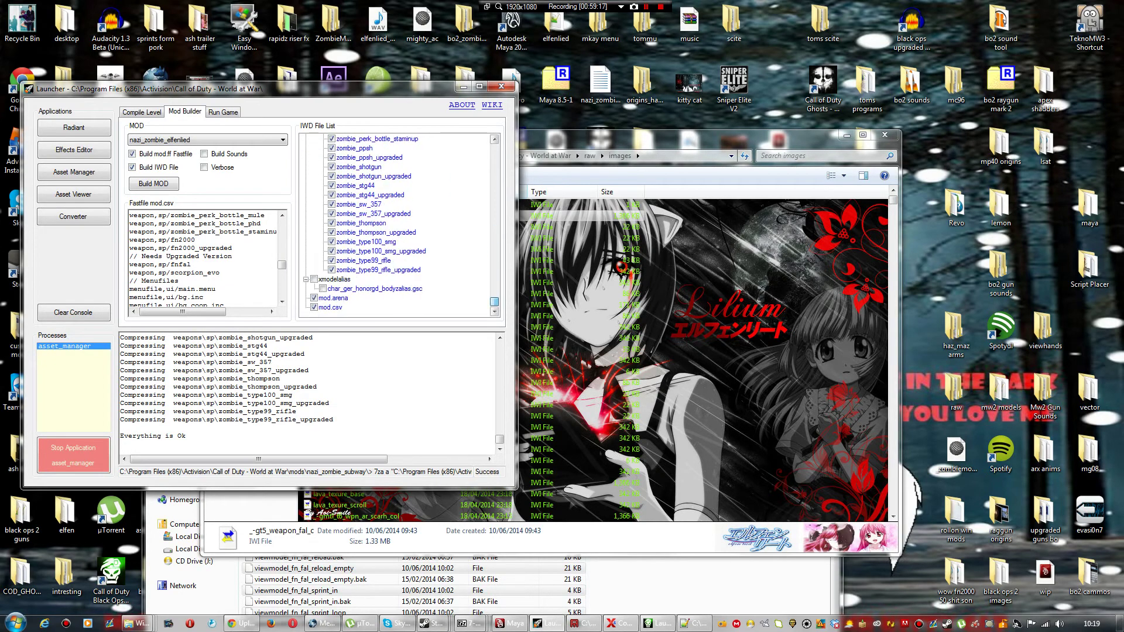
scroll(398, 225, up, 20)
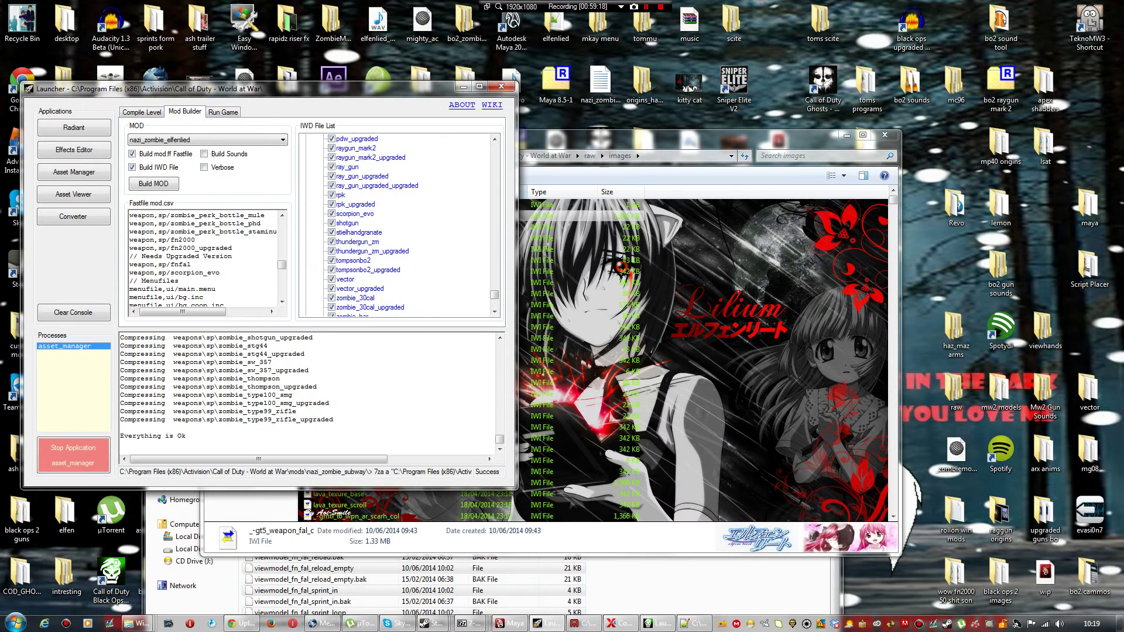
scroll(398, 226, up, 6)
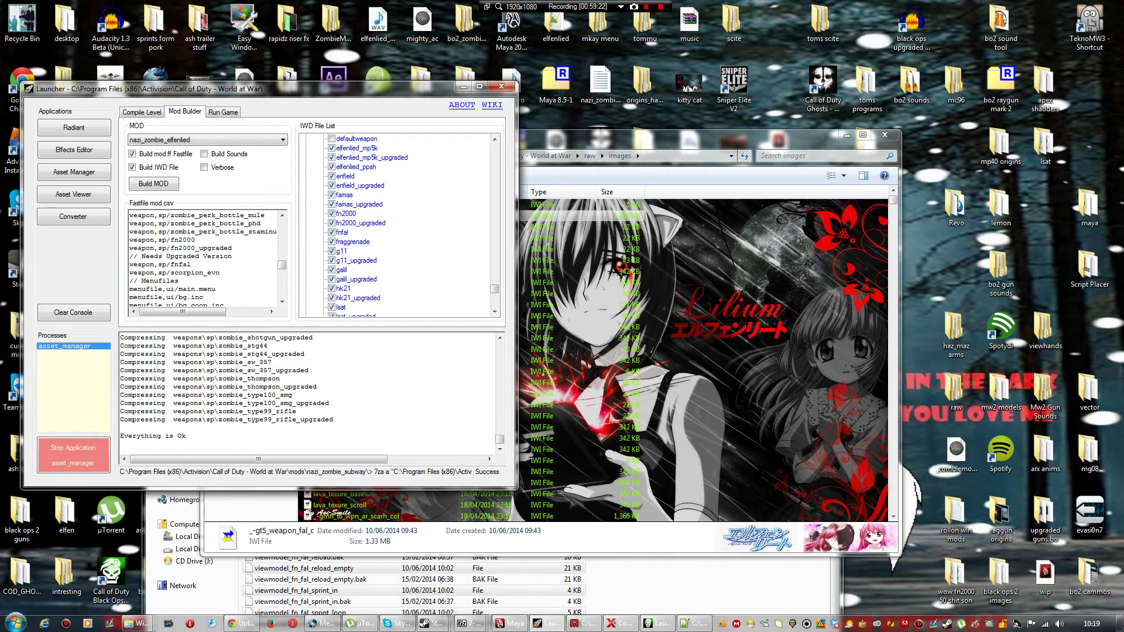
Step: Clear the console output and build the nazi_zombie_elfenlied mod
click(73, 312)
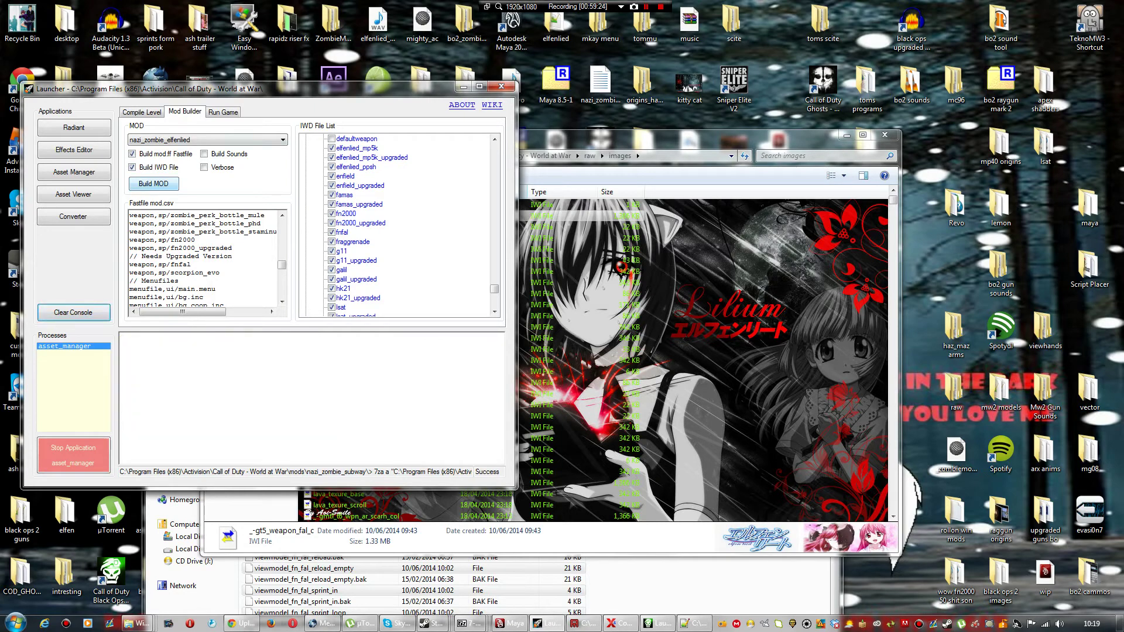
click(153, 183)
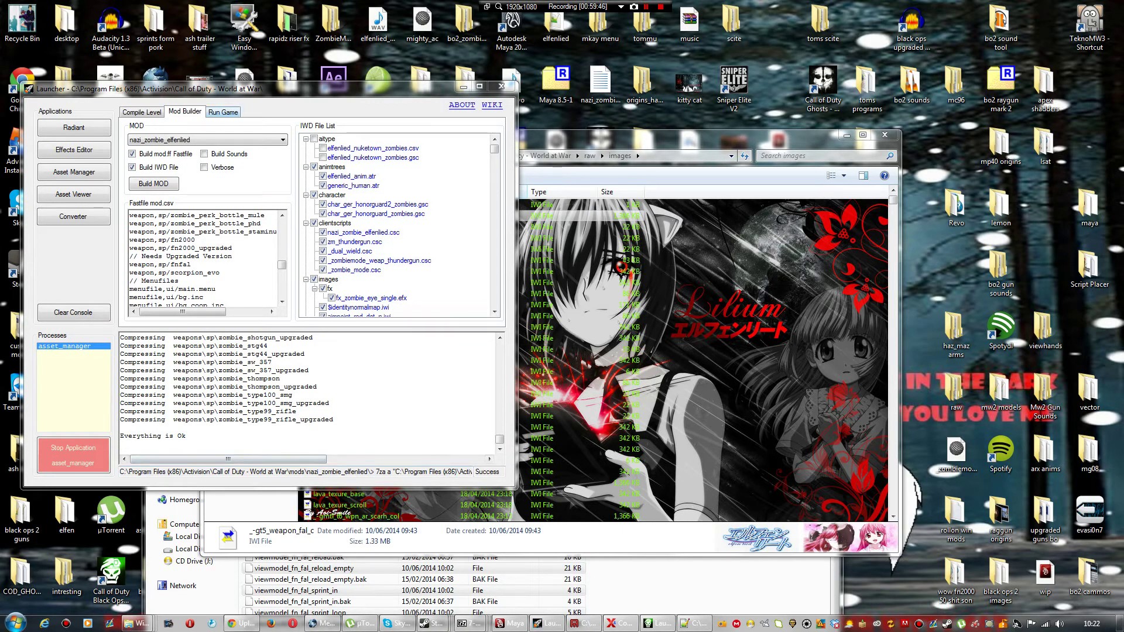
Step: Select nazi_zombie_elfenlied as the mod to run and launch the game
click(223, 112)
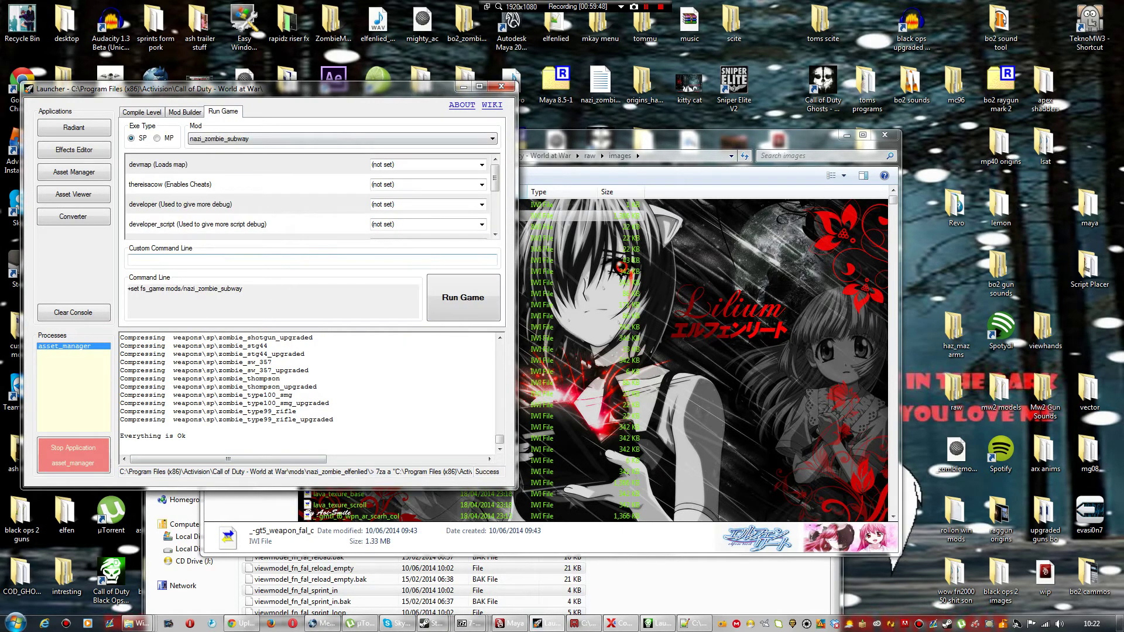
click(252, 139)
scroll(252, 187, up, 3)
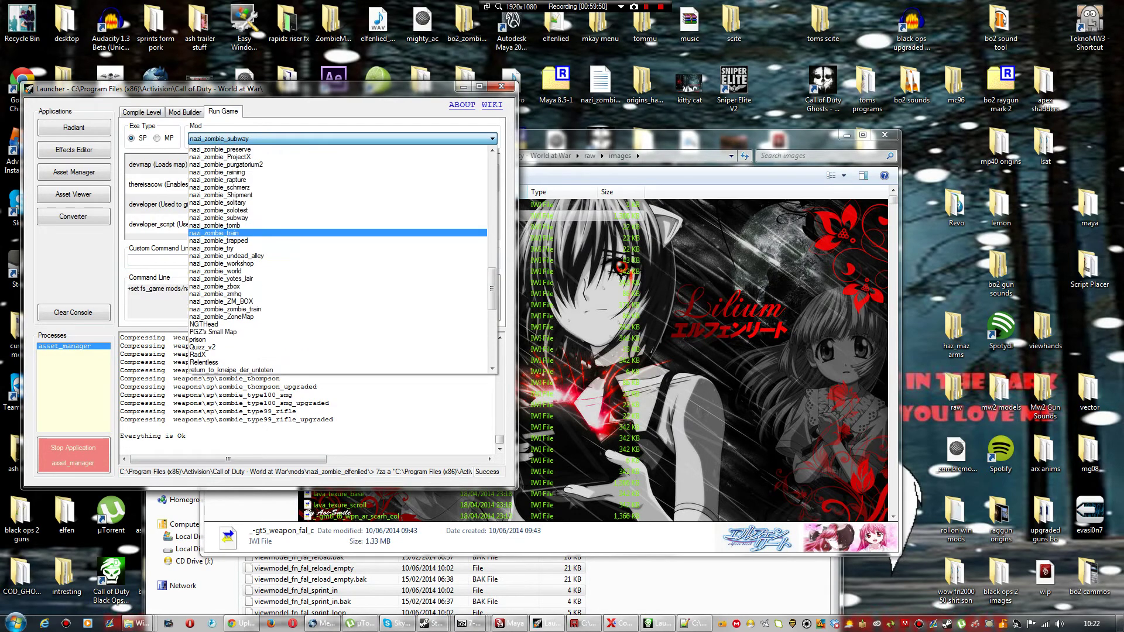
scroll(251, 234, up, 11)
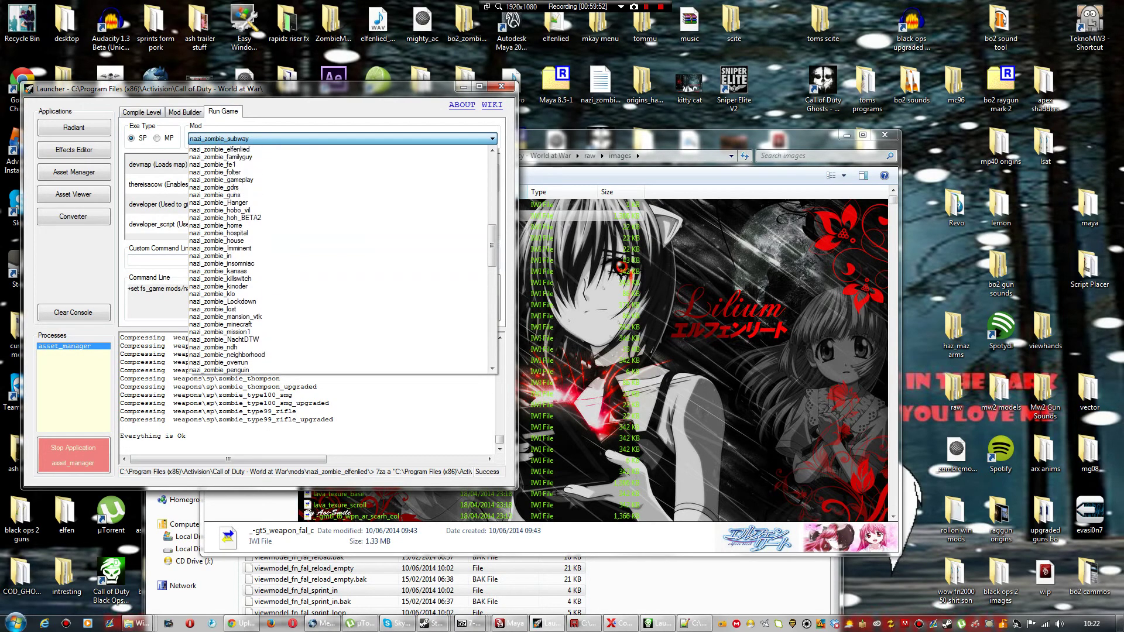
click(234, 149)
click(463, 298)
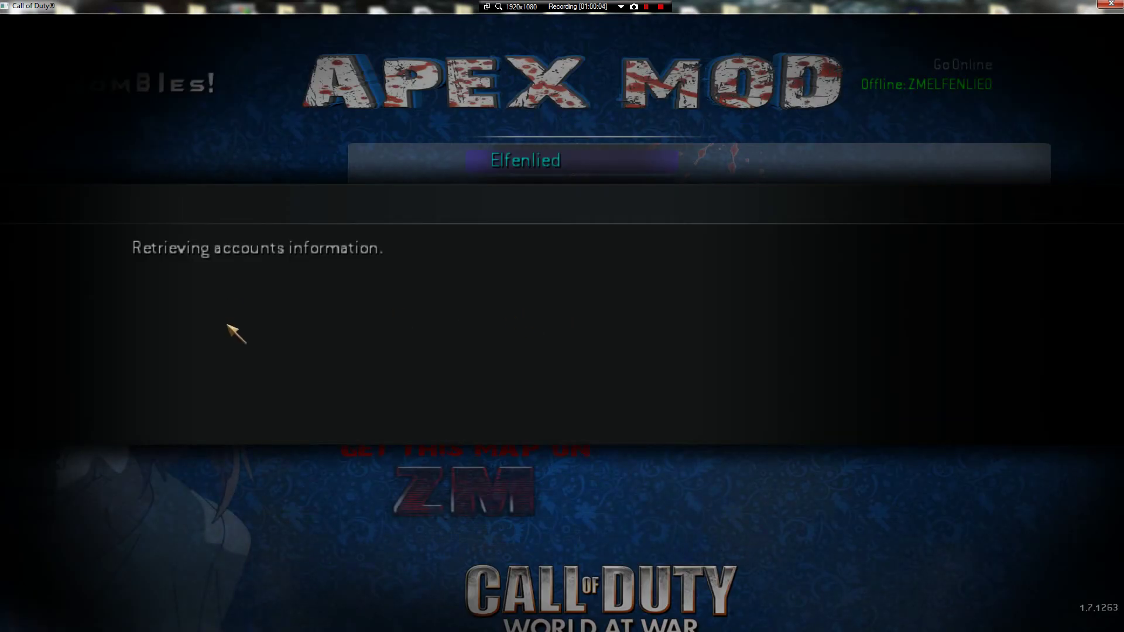
Step: Try to start the Elfenlied map from the game's main menu and dismiss the error dialogs
click(184, 384)
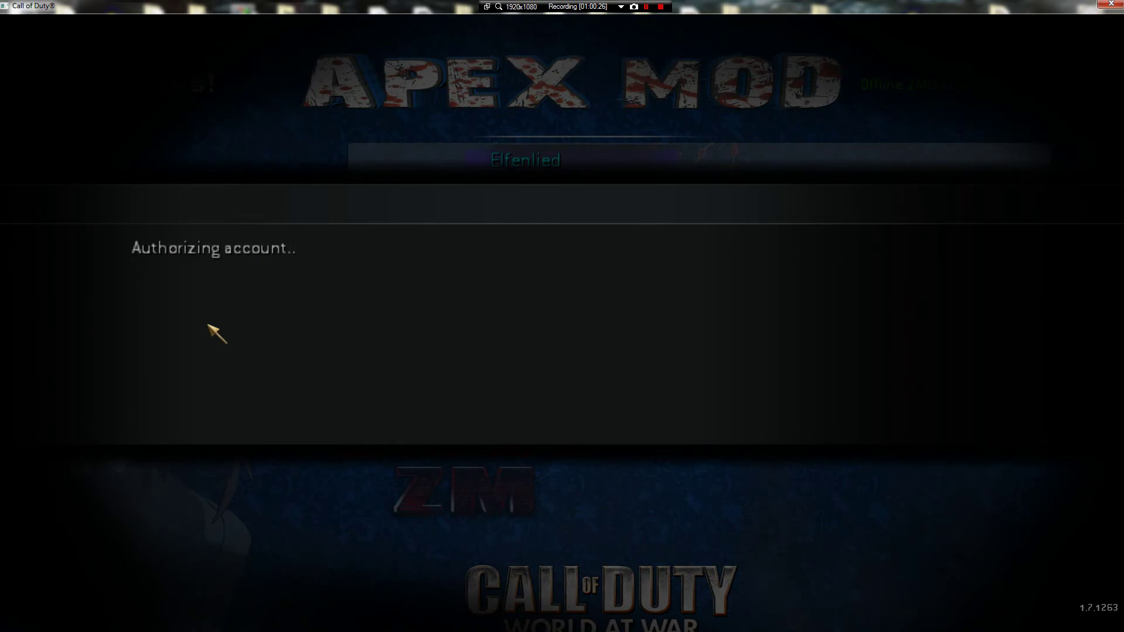
click(154, 389)
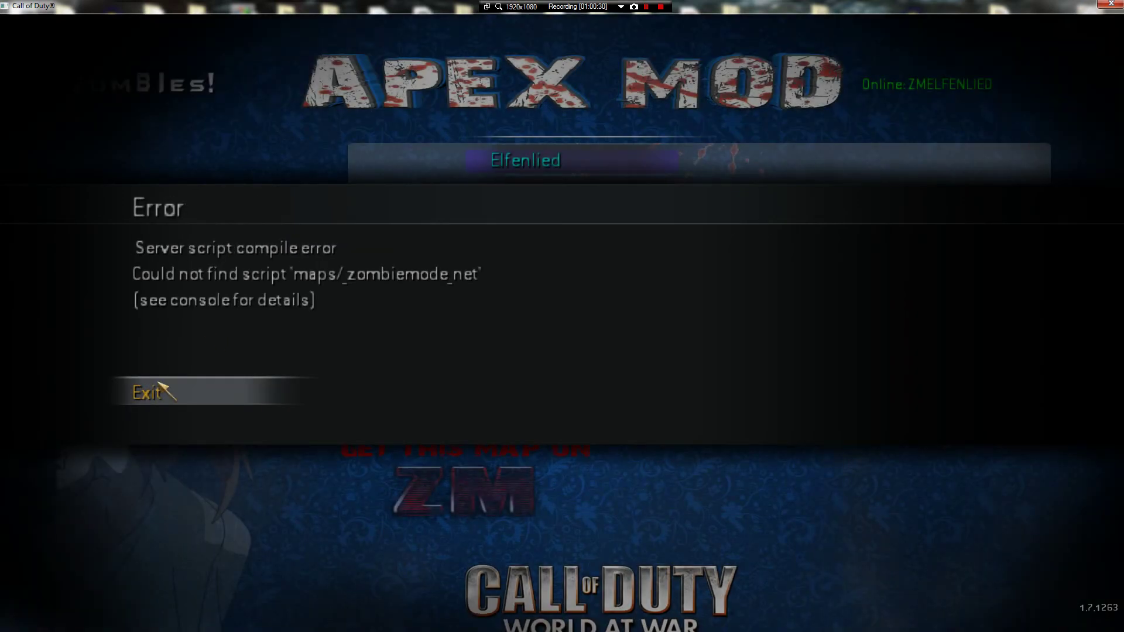
click(158, 384)
click(591, 155)
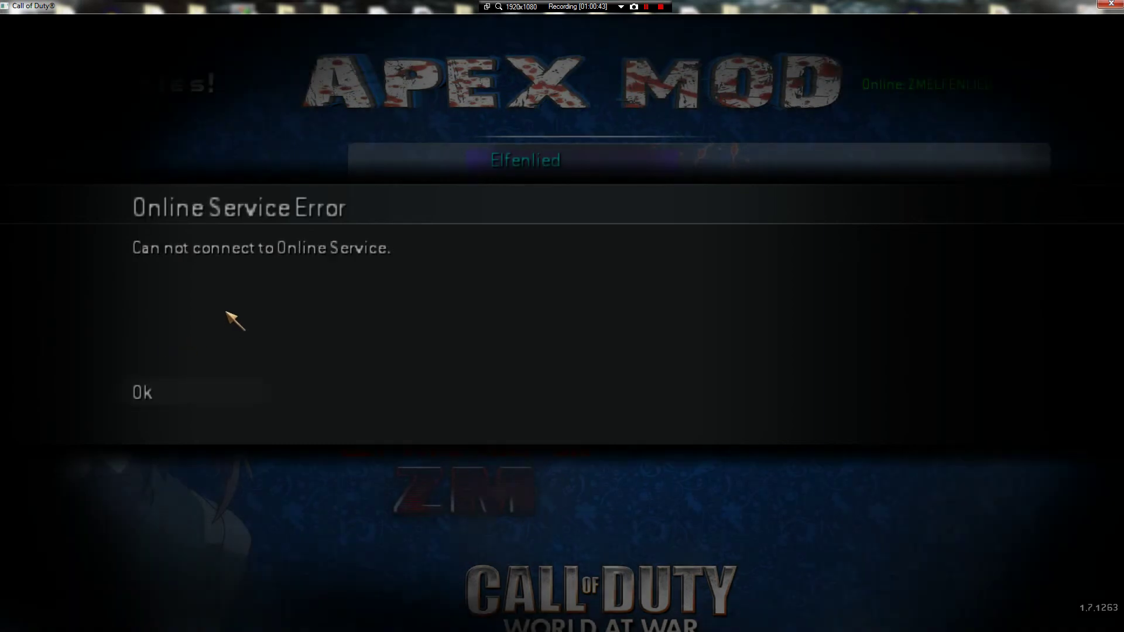
click(165, 388)
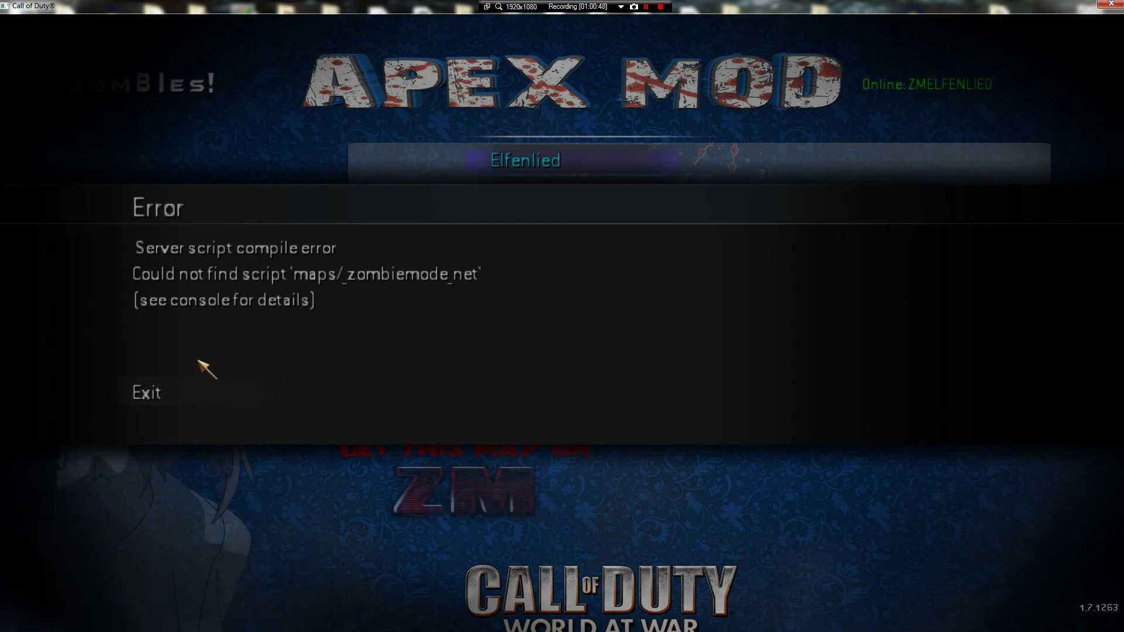
click(169, 398)
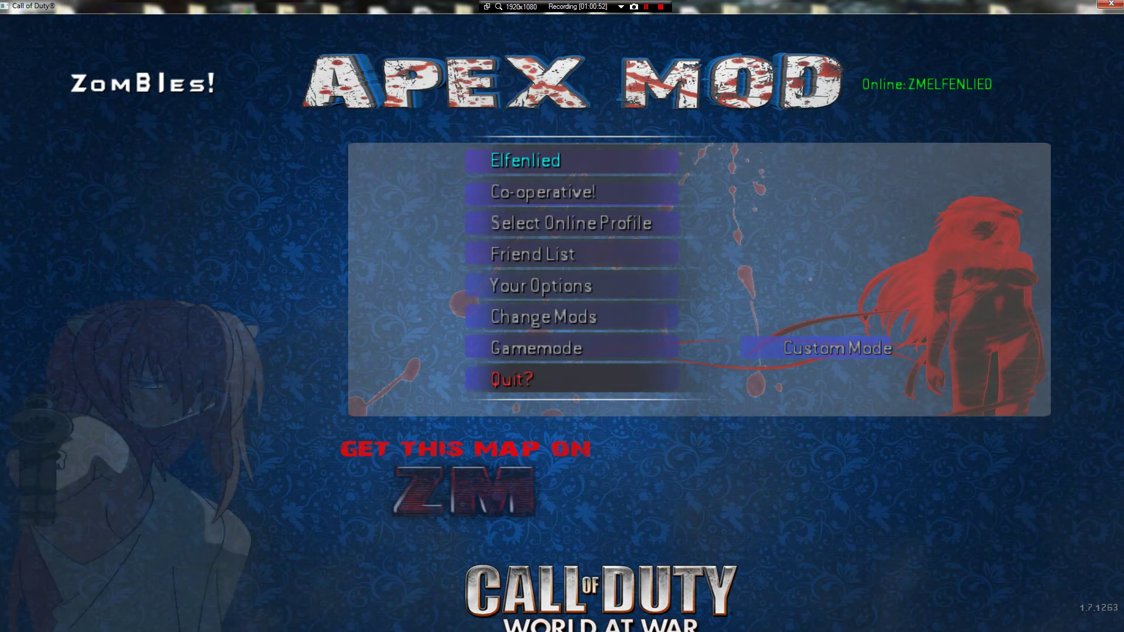
Step: Minimize the Bandicam window, switch back to the paused Call of Duty game and resume play
key(shift+F12)
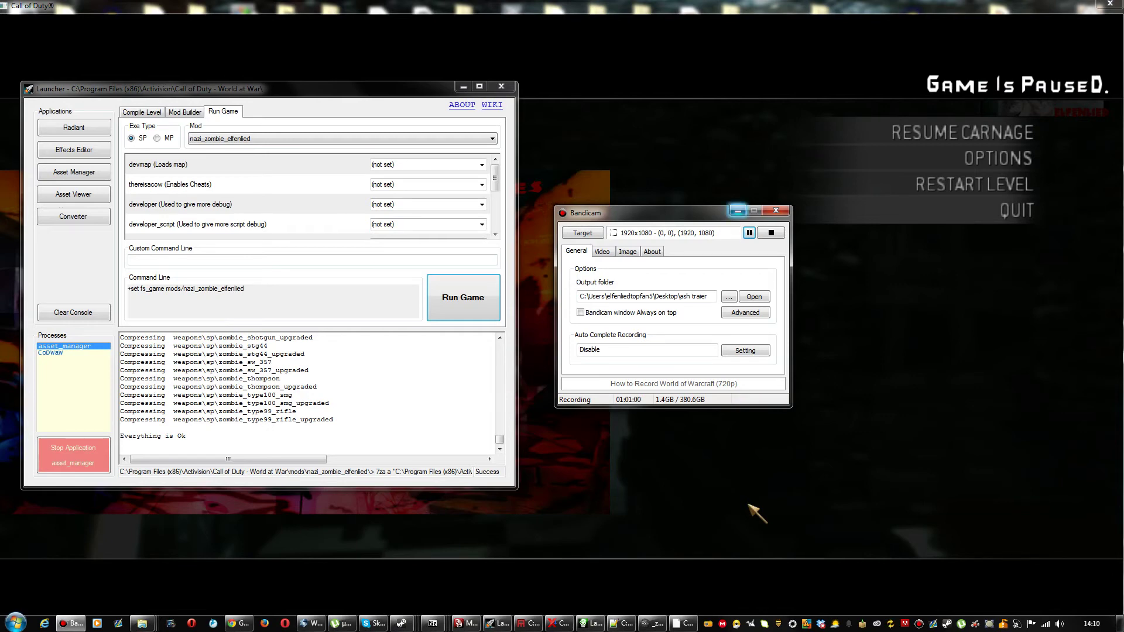
click(738, 211)
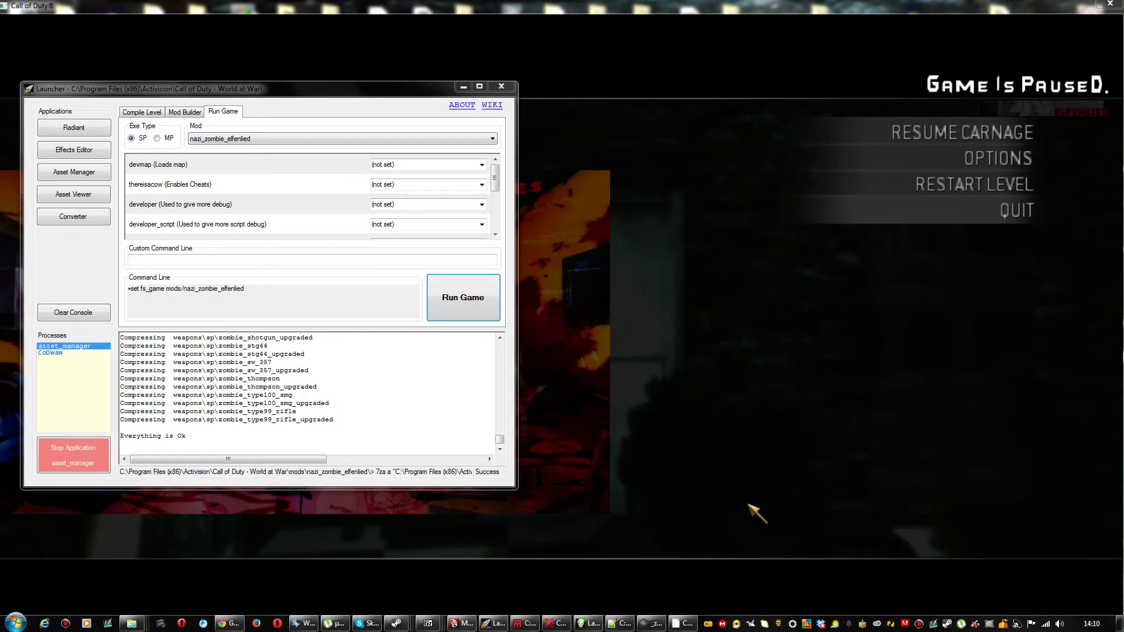
click(749, 505)
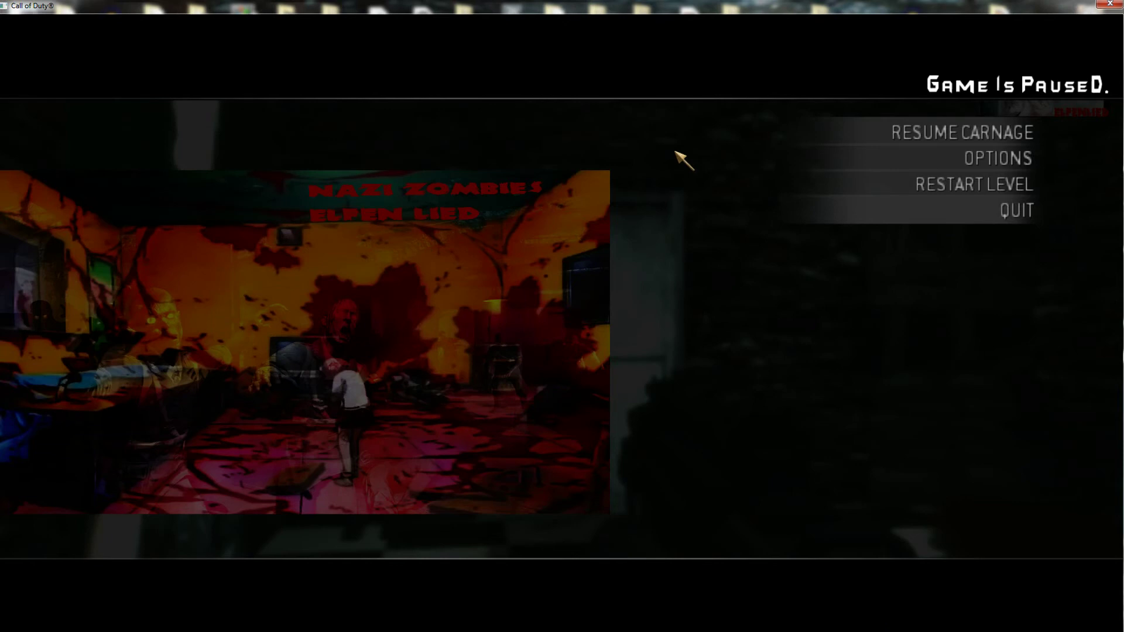
key(Escape)
Step: Toggle god mode in the running map, leaving it turned on
key(g)
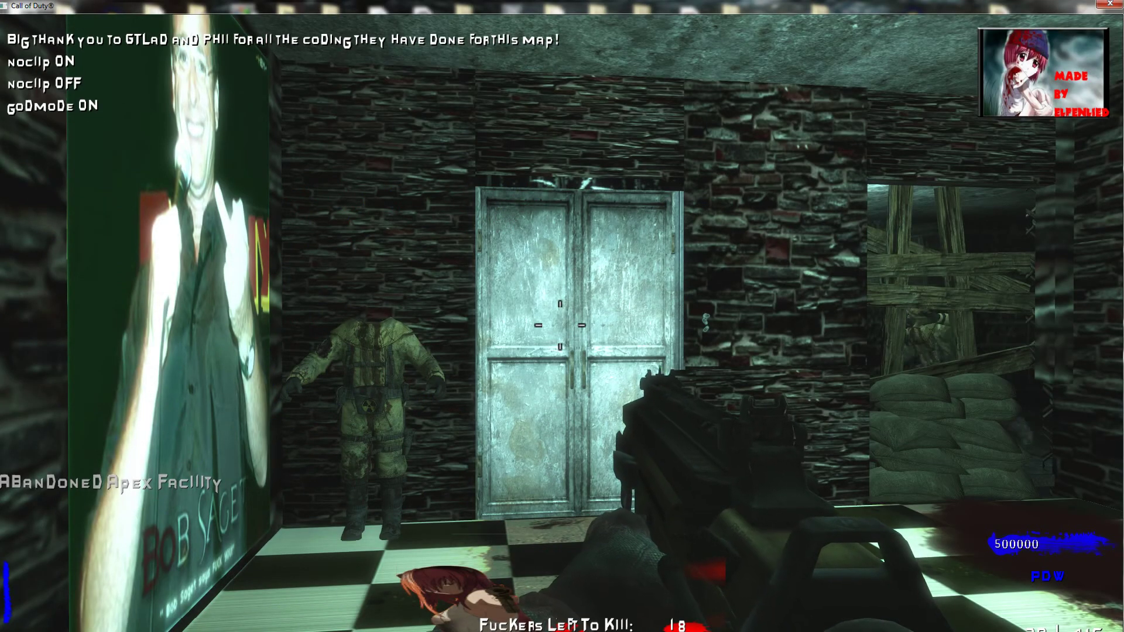
key(g)
key(g)
Step: Give the player the ported weapon with the console command give fnfal, and close the console
key(grave)
text(g)
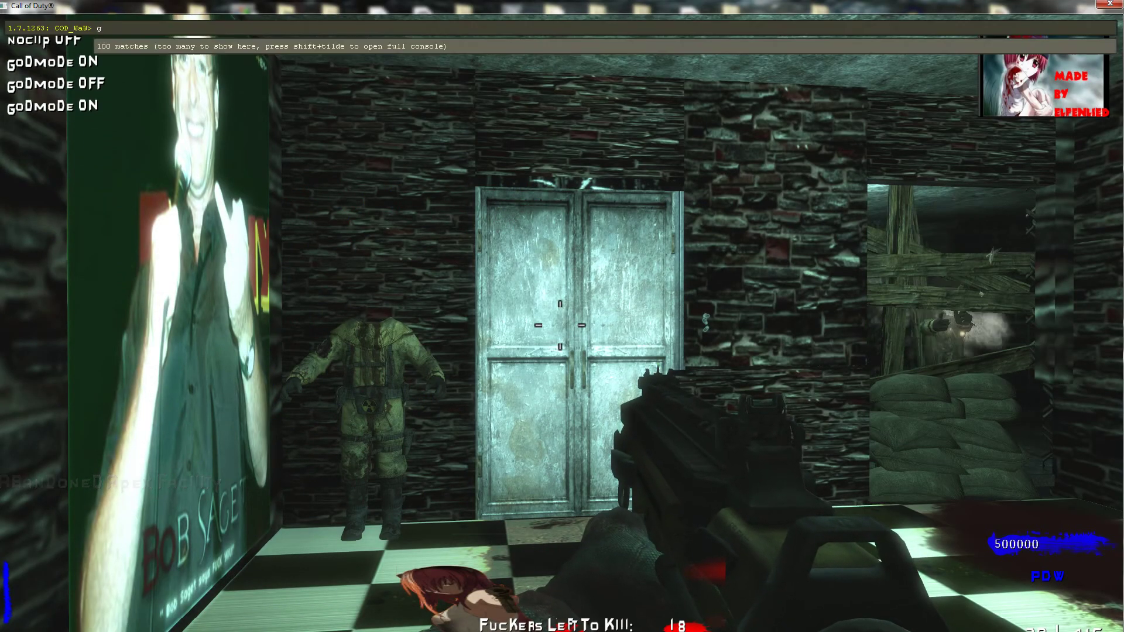
text(ive )
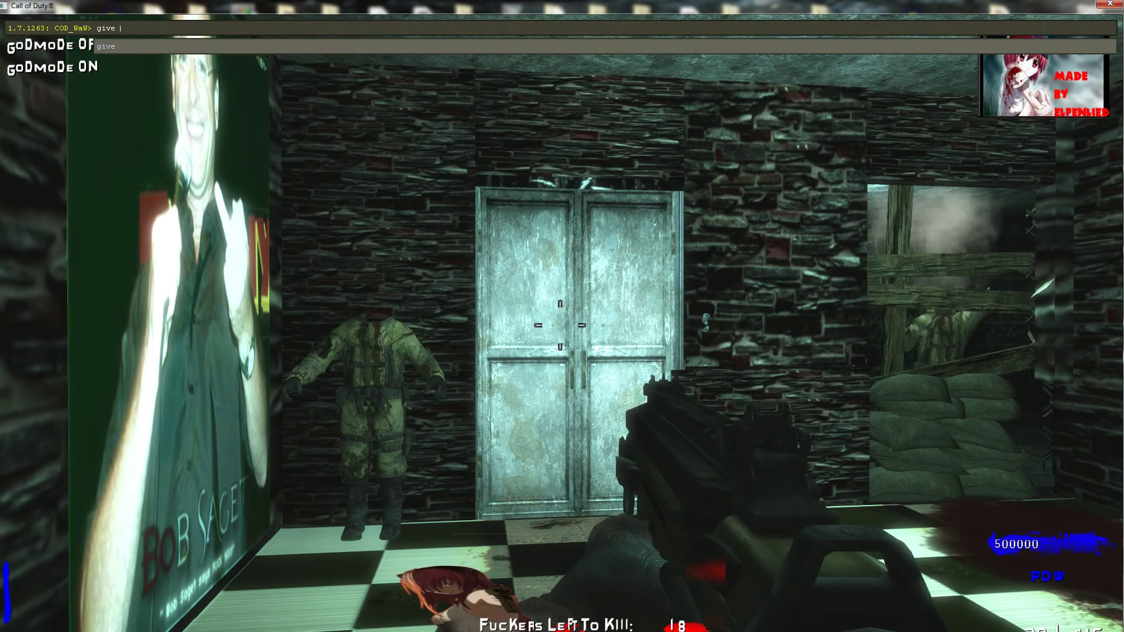
text(fnfa)
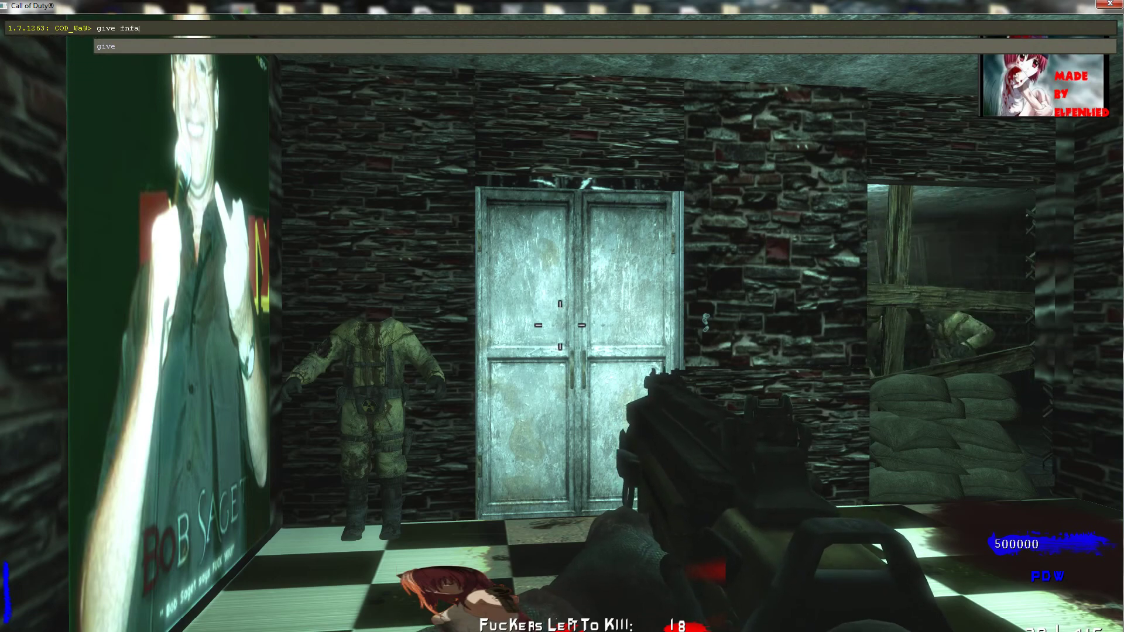
text(l)
key(Return)
key(grave)
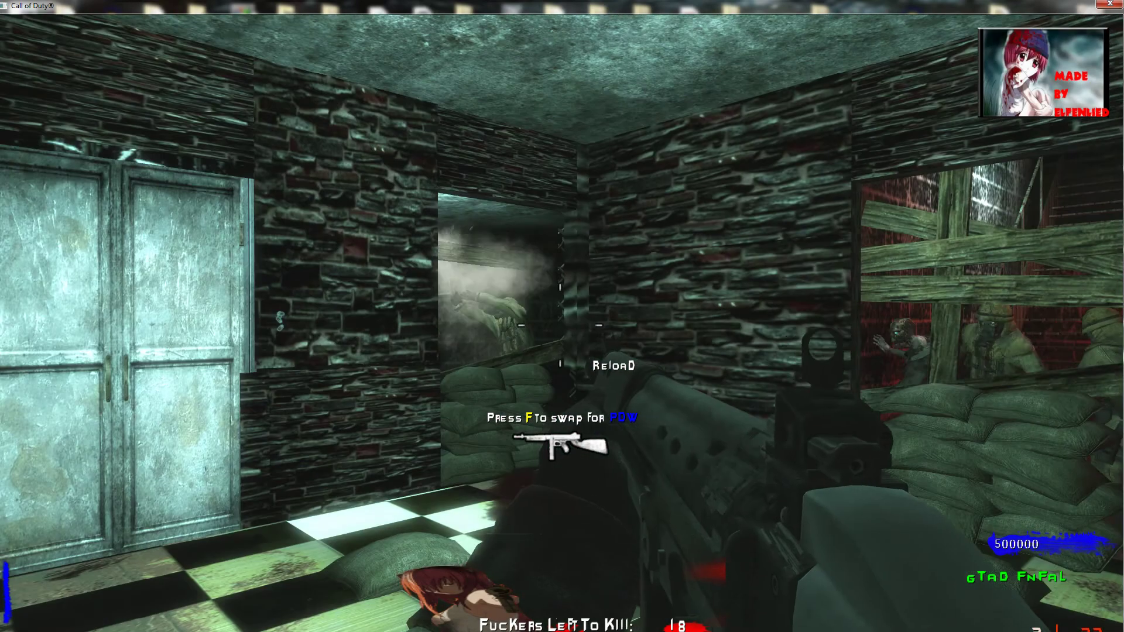
Step: Test the FN FAL in game by moving around, aiming down its sights and shooting at the zombies
key(w)
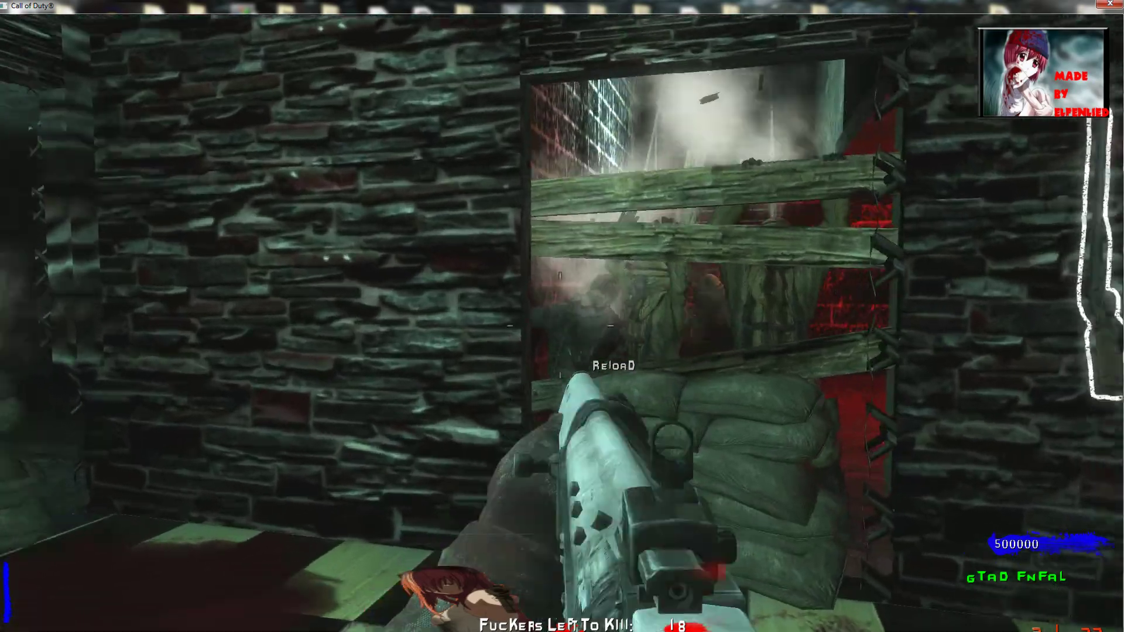
right_click(560, 325)
click(560, 326)
click(561, 325)
click(560, 325)
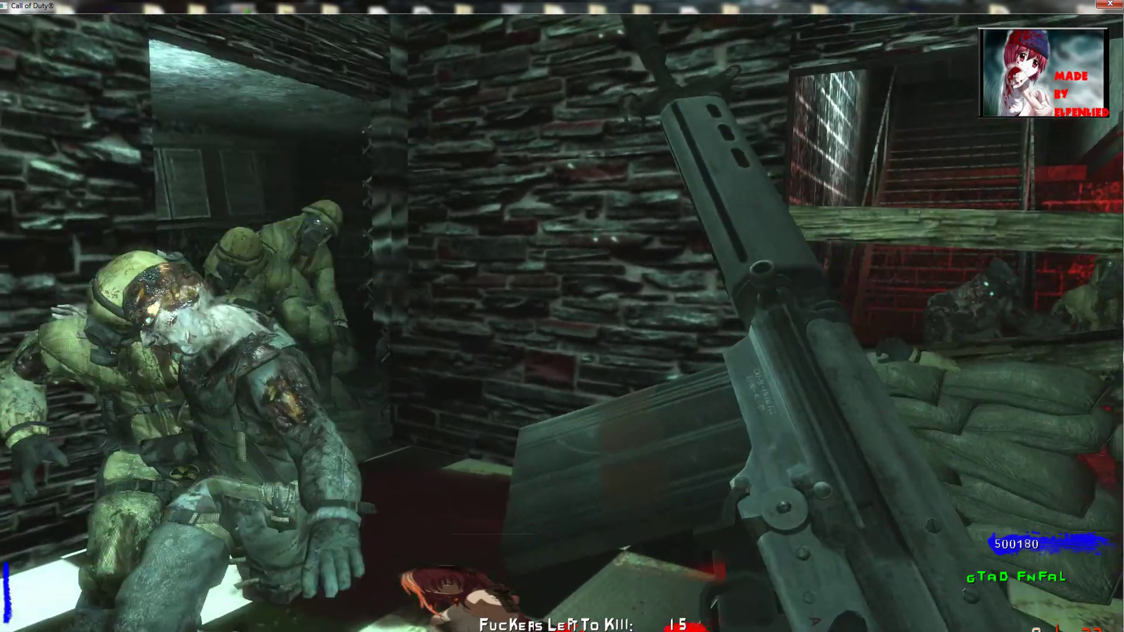
key(s)
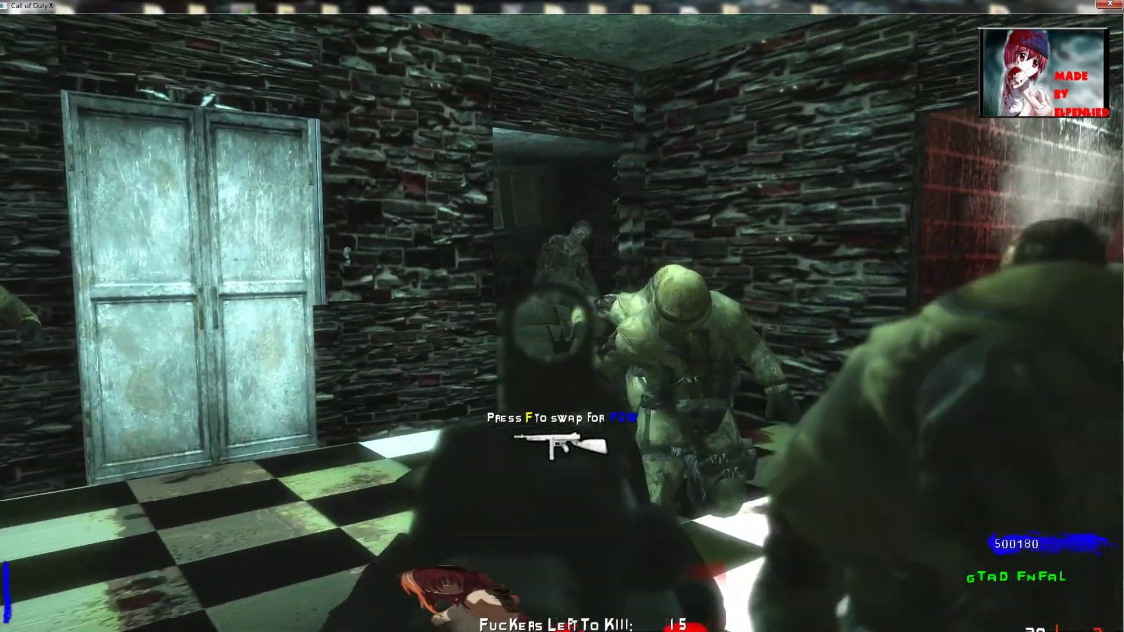
click(561, 325)
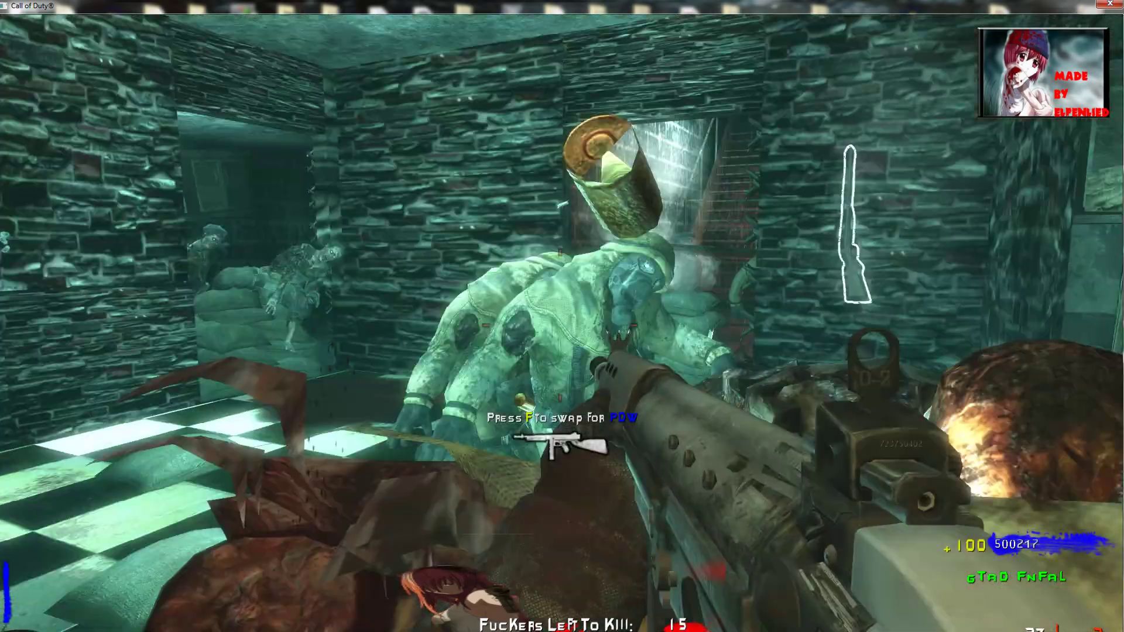
Step: Shoot the zombies in the checkered-floor room with the FN FAL
click(560, 325)
click(561, 326)
click(560, 326)
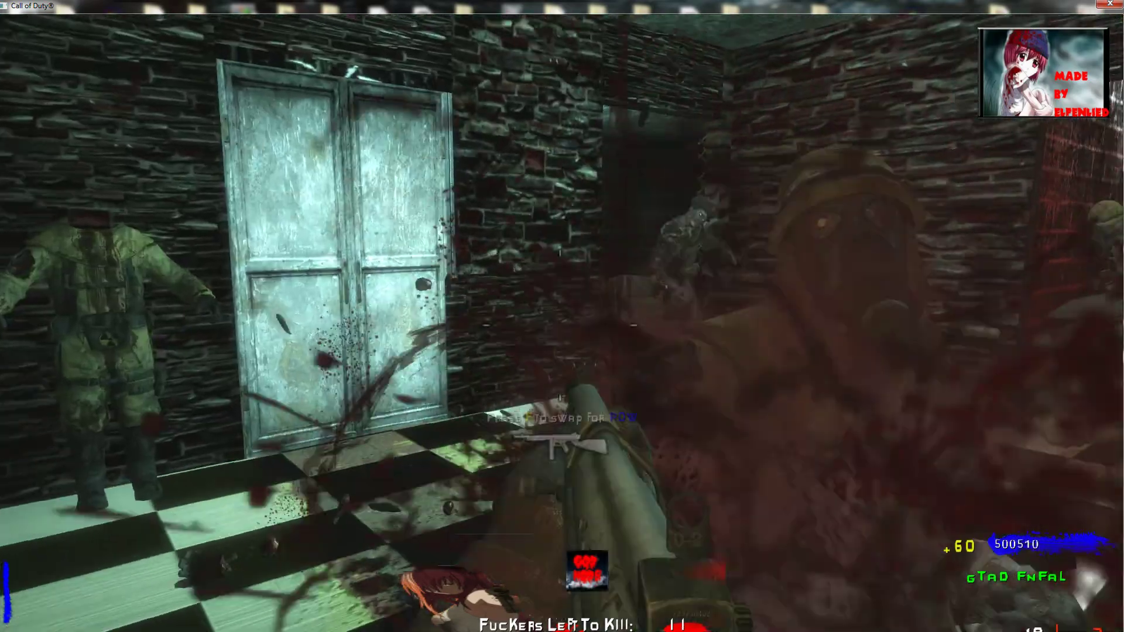
click(561, 325)
Step: Buy open the closed doors with points and walk through the dark house into the walled courtyard
key(f)
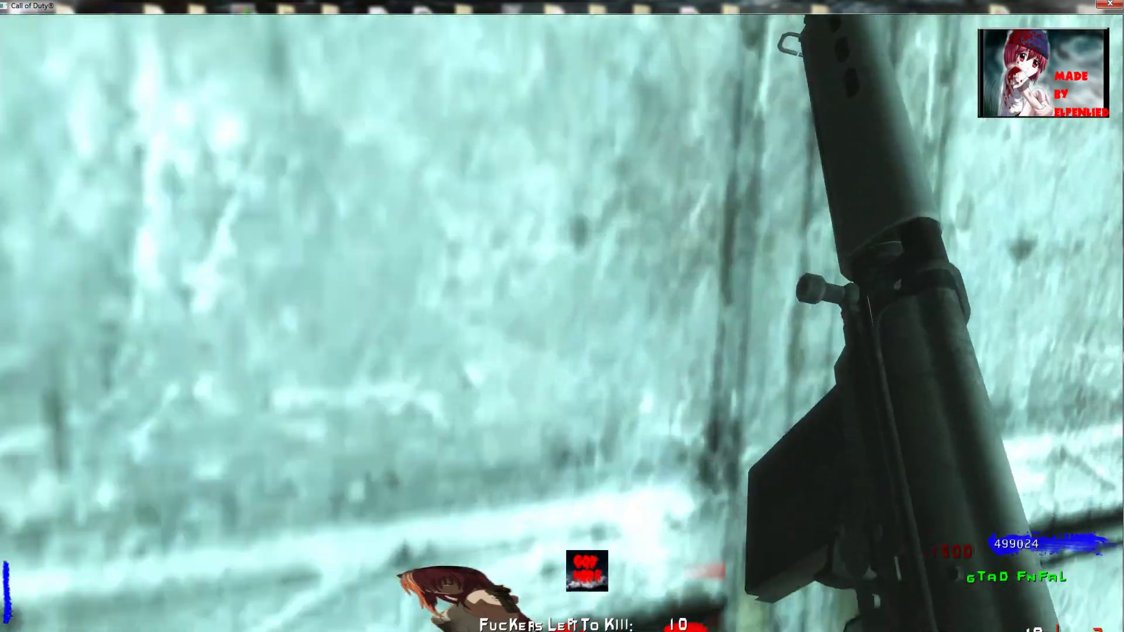
key(w)
key(1)
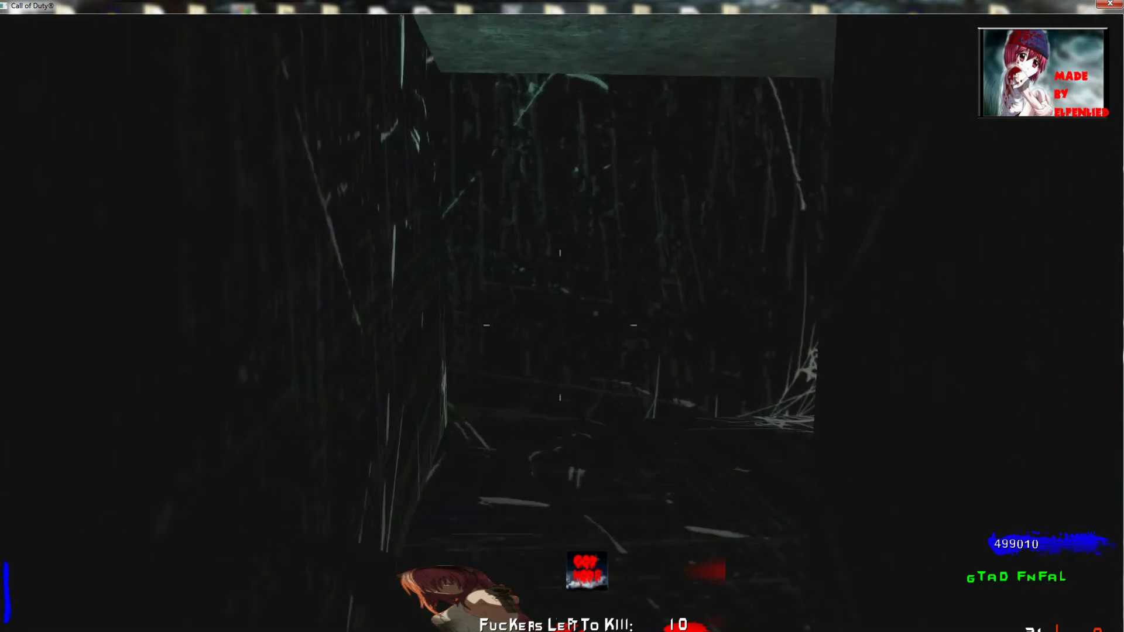
key(w)
key(f)
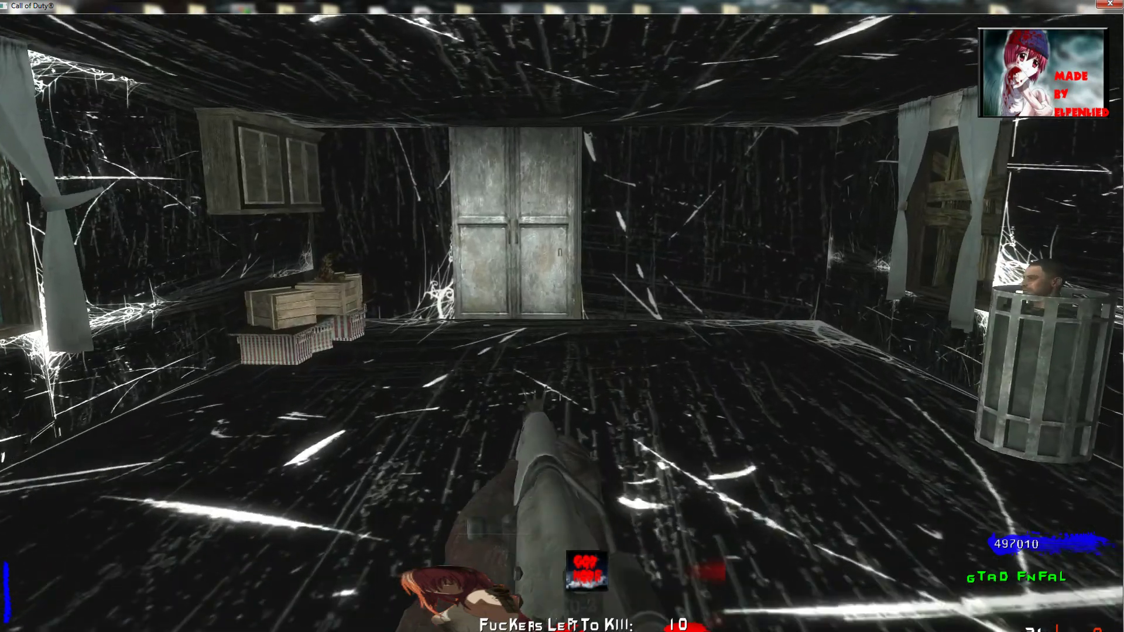
key(w)
key(f)
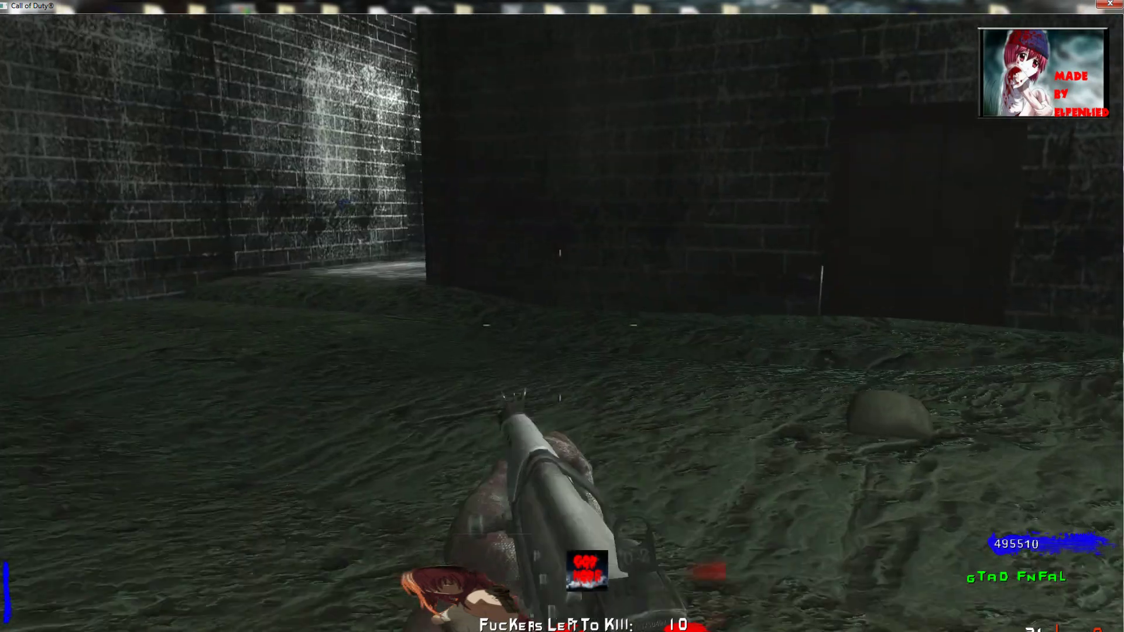
key(w)
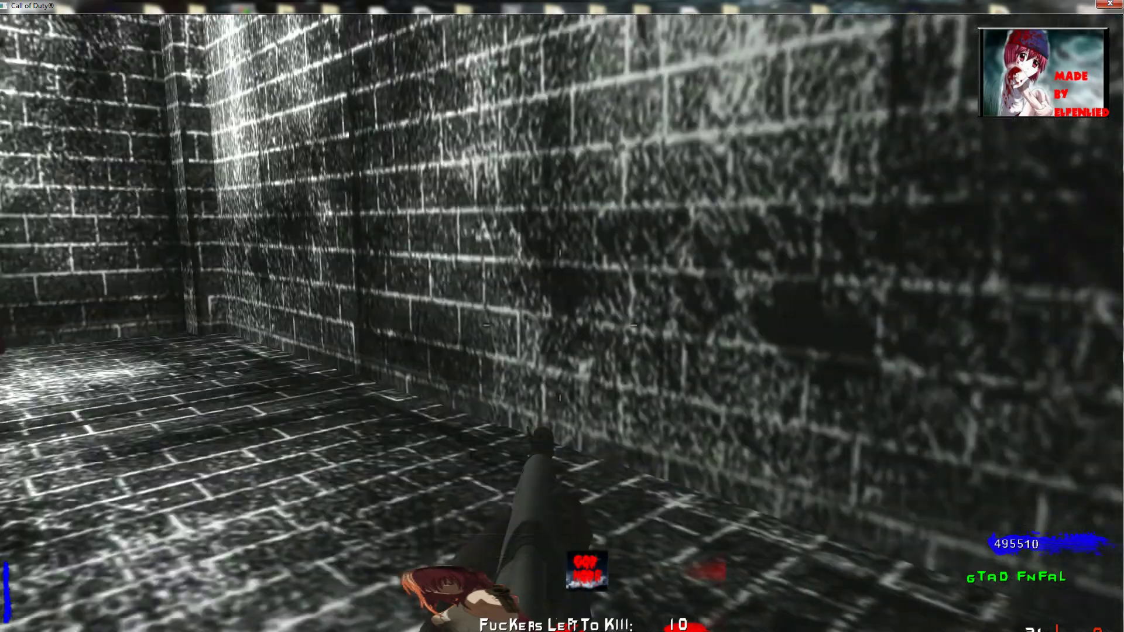
key(w)
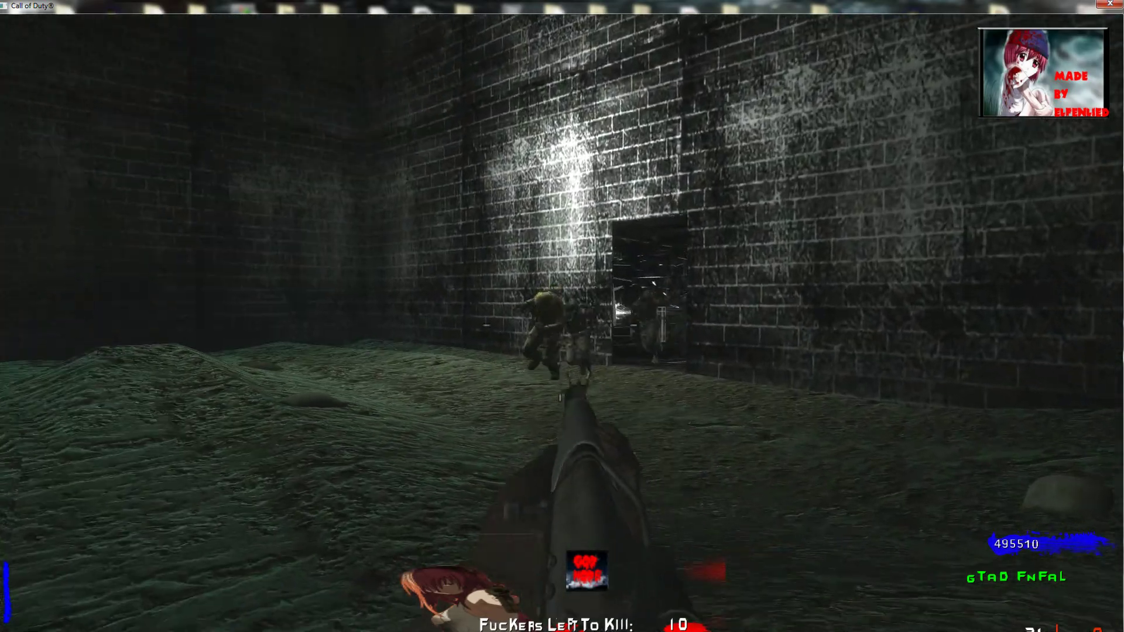
Step: Fire the FN FAL at the zombie group coming from the courtyard doorway, aim down its sights and sprint away
click(562, 330)
click(563, 330)
click(562, 330)
click(562, 331)
click(562, 330)
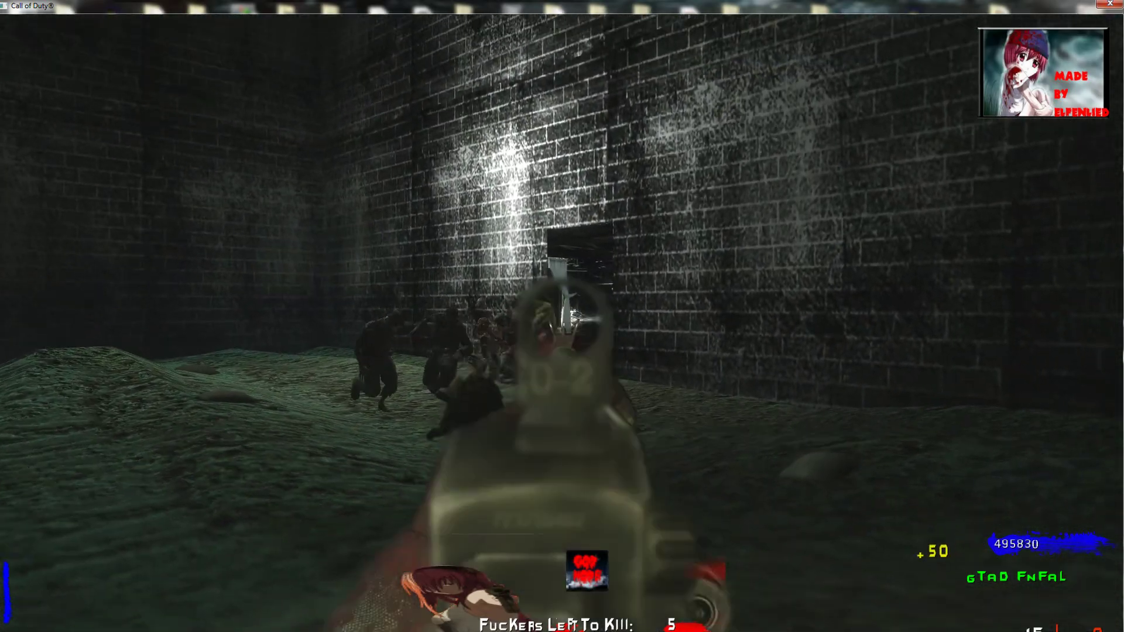
click(561, 325)
right_click(560, 325)
key(shift+w)
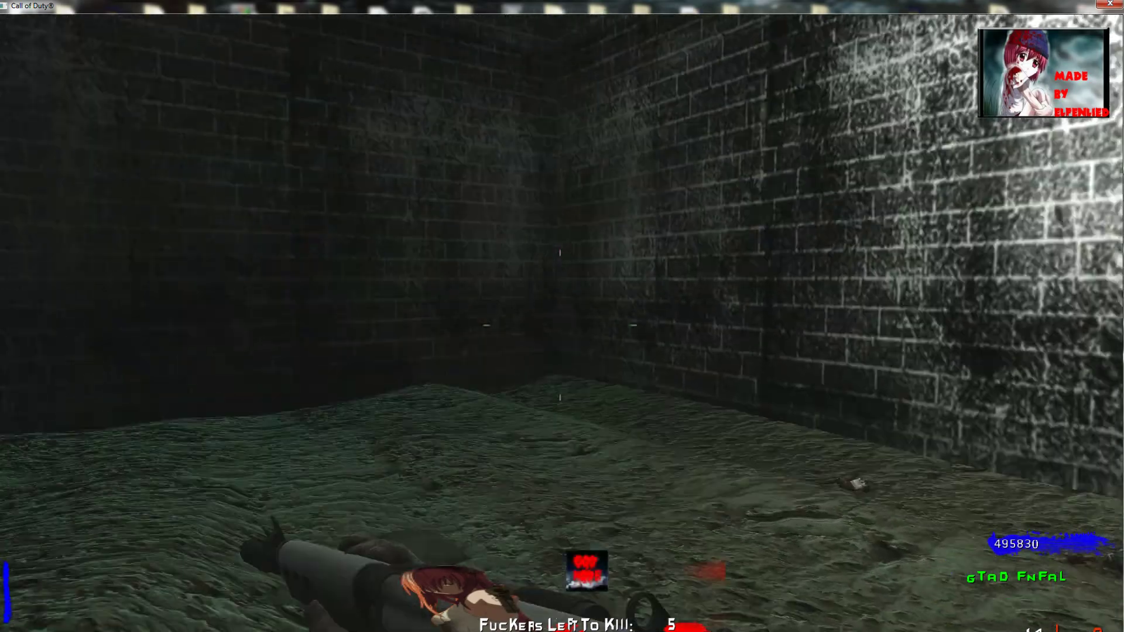
Step: Try out The Shredder in the courtyard by aiming down its sight, sprinting and shooting the approaching zombies
right_click(560, 325)
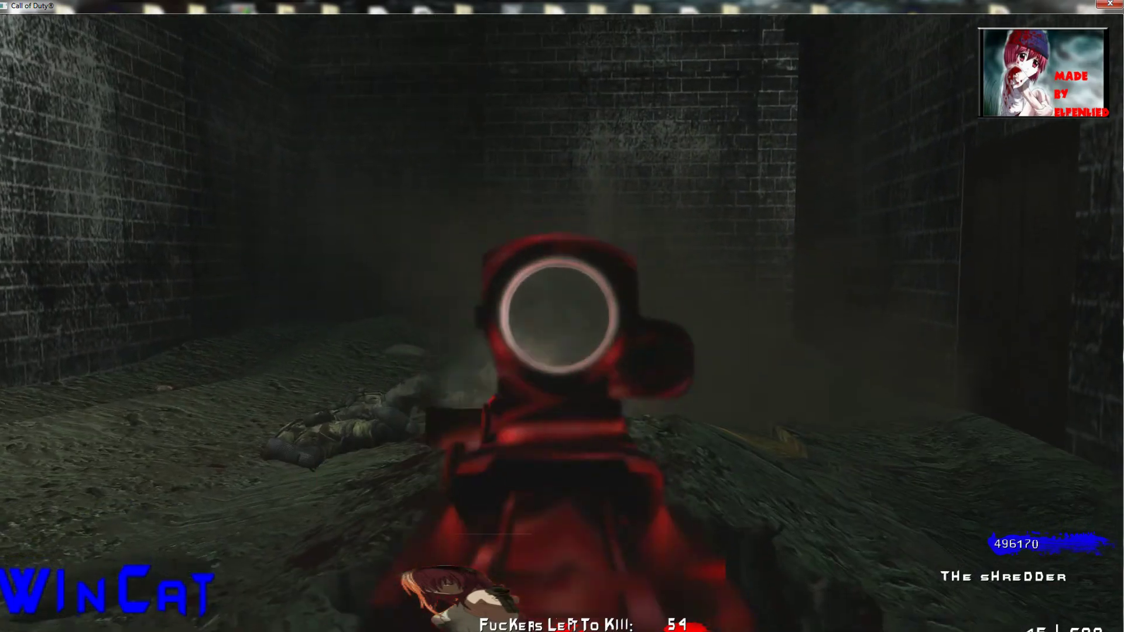
key(shift+w)
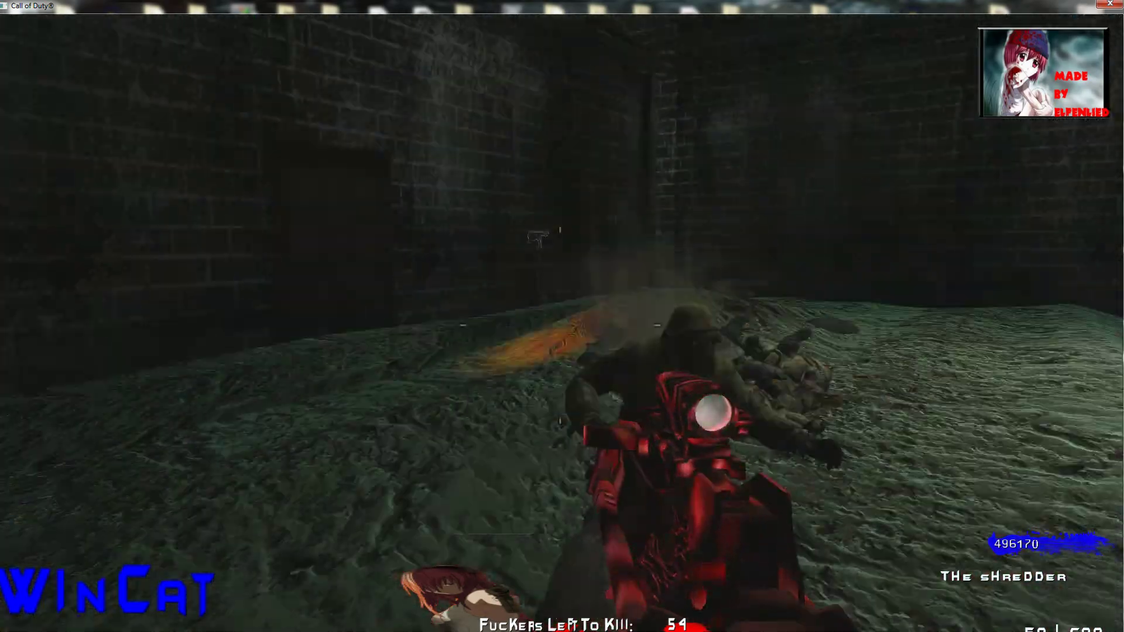
click(561, 325)
click(560, 325)
right_click(560, 325)
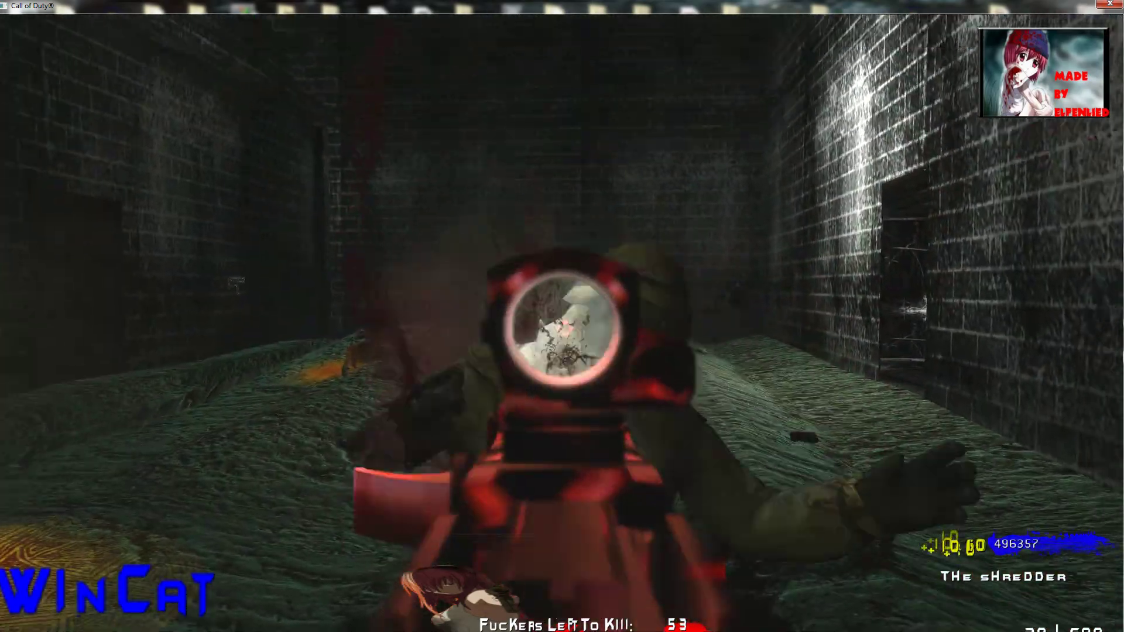
Step: Pause the game and quit the level, confirming the loss of progress
key(Escape)
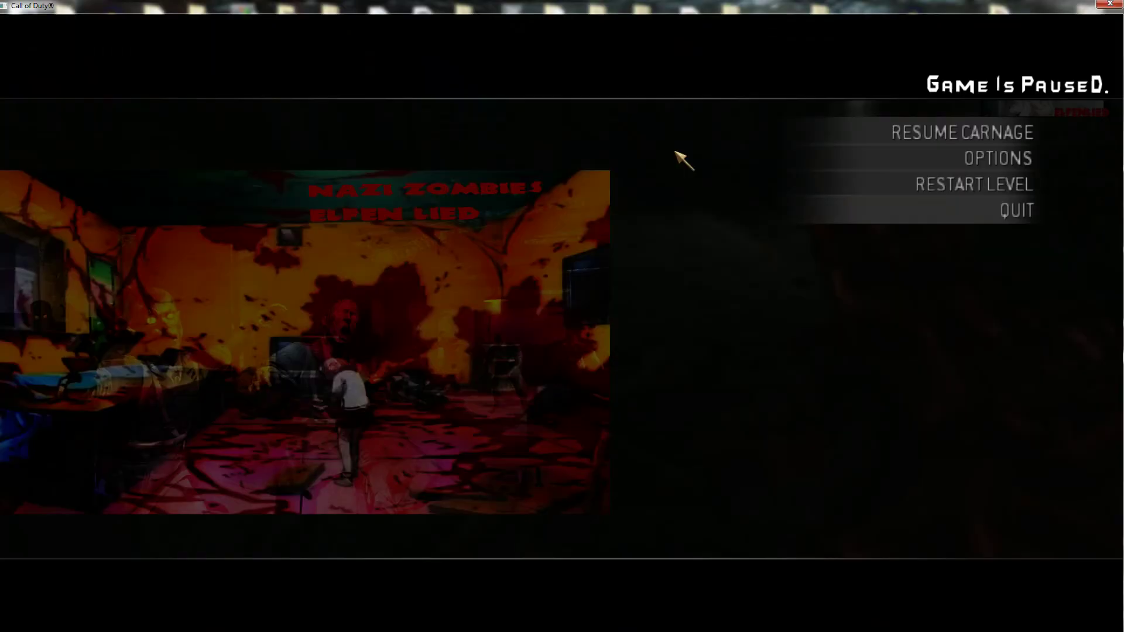
click(906, 215)
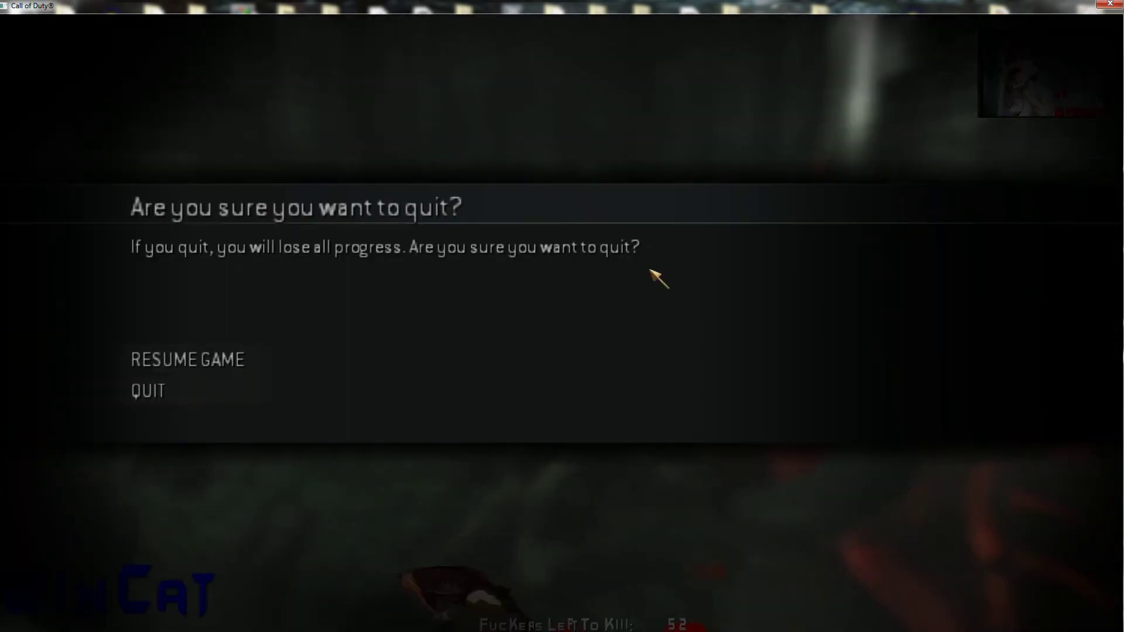
click(146, 390)
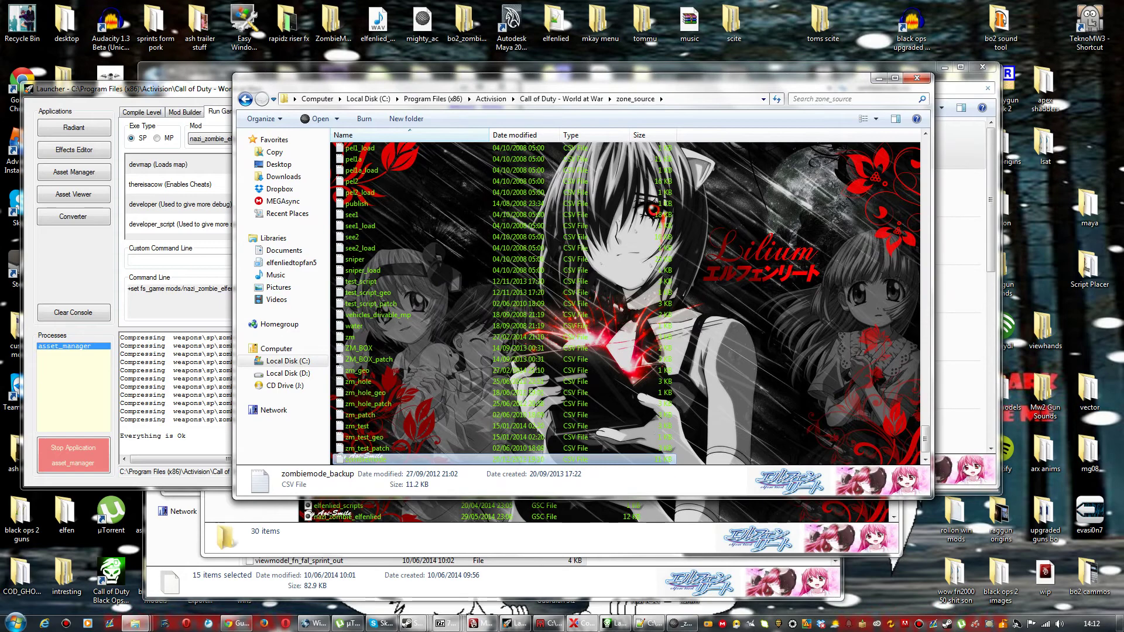
Step: Look through the zone_source folder and sort its files by date modified
scroll(504, 304, down, 1)
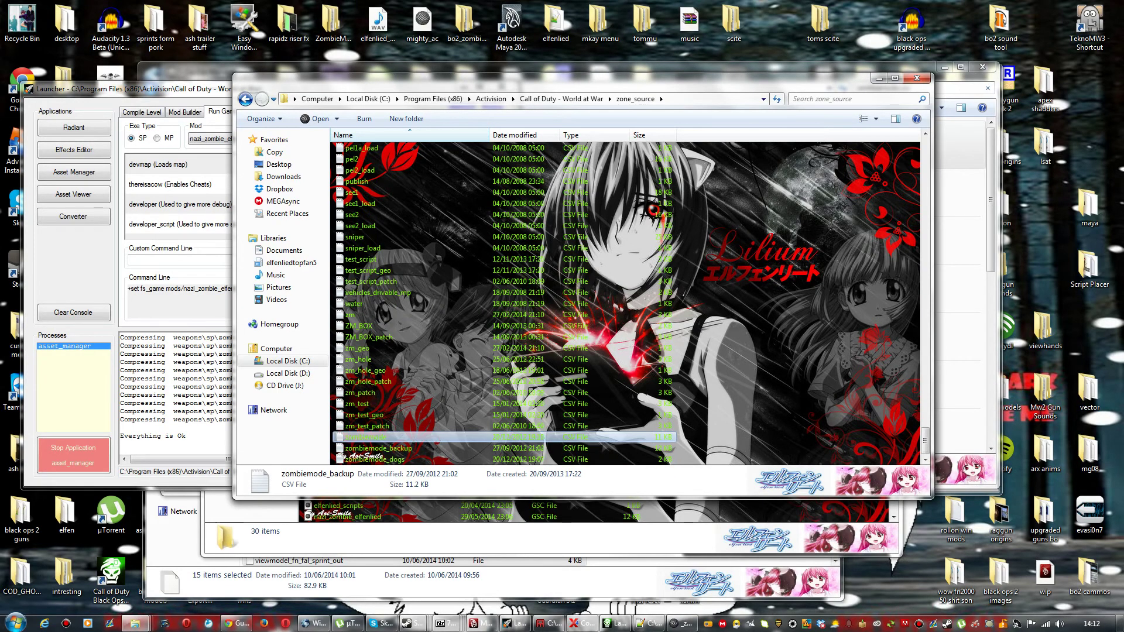
scroll(504, 301, up, 10)
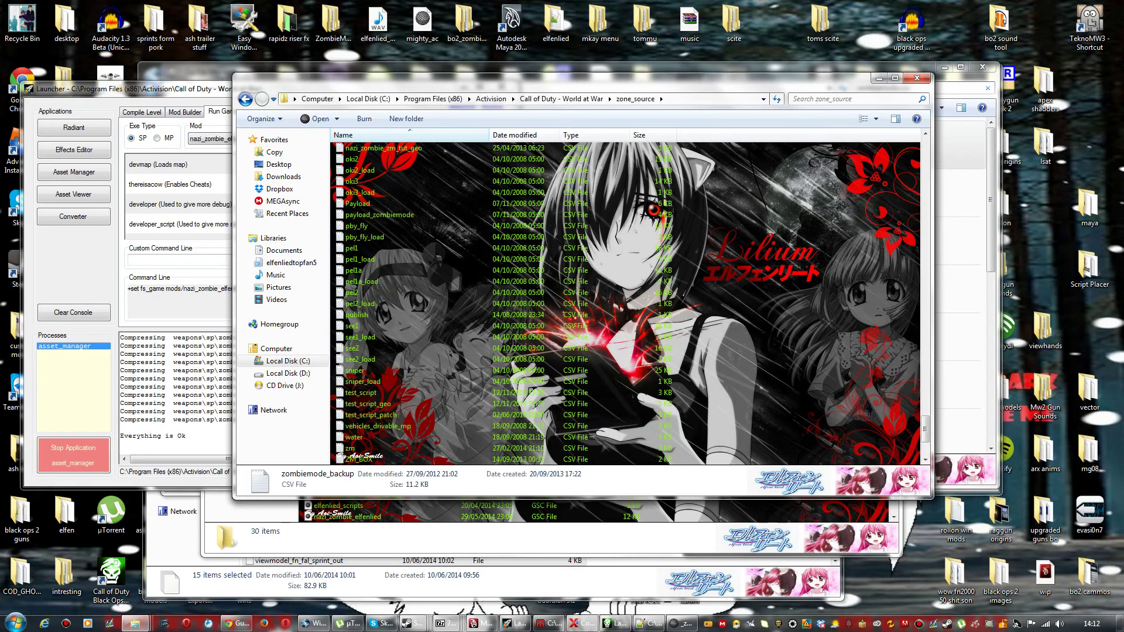
scroll(503, 301, up, 15)
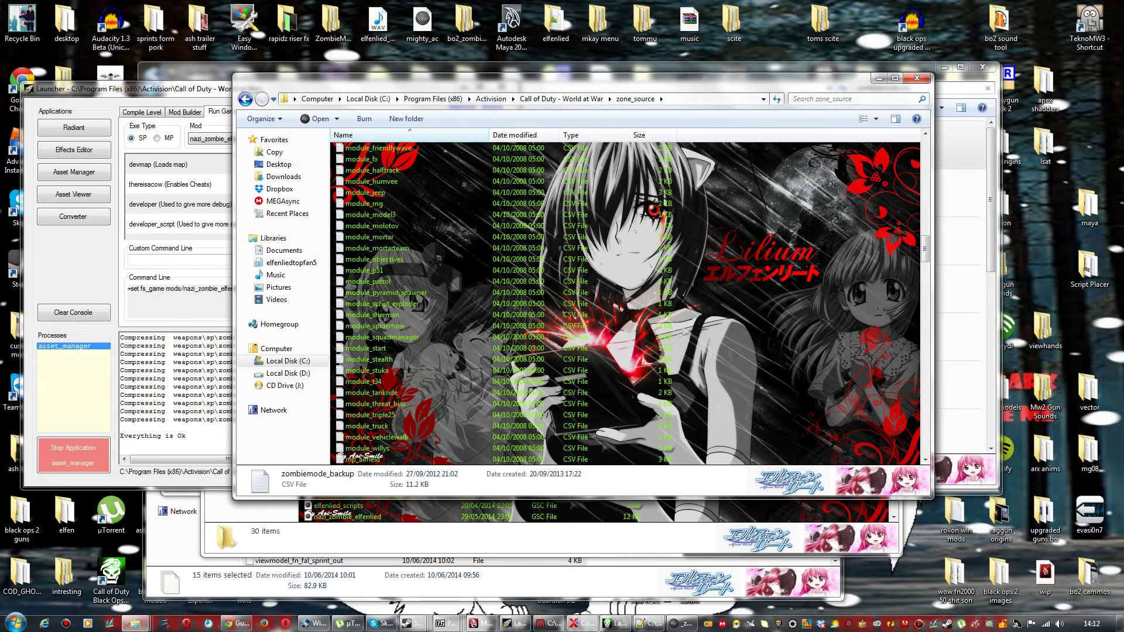
scroll(503, 302, up, 10)
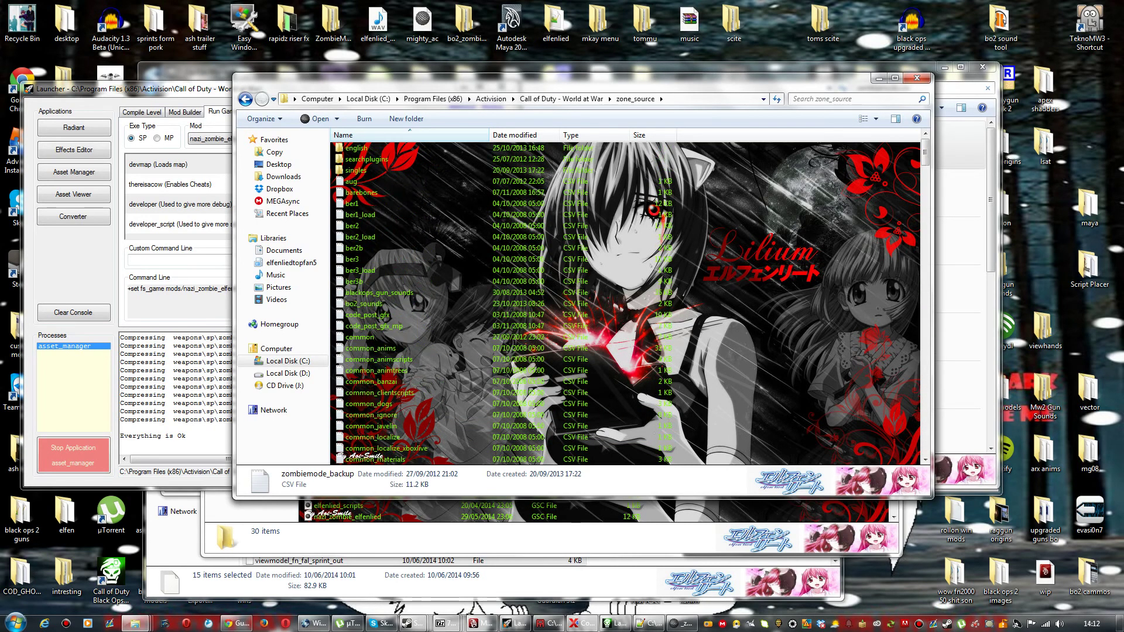
click(515, 135)
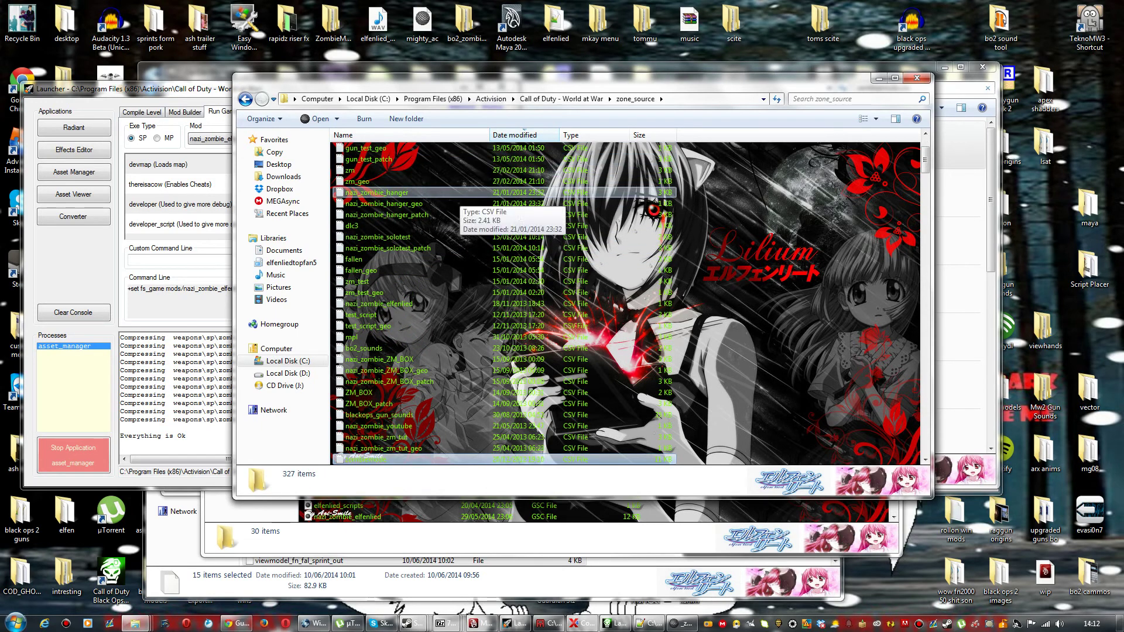
scroll(465, 193, up, 3)
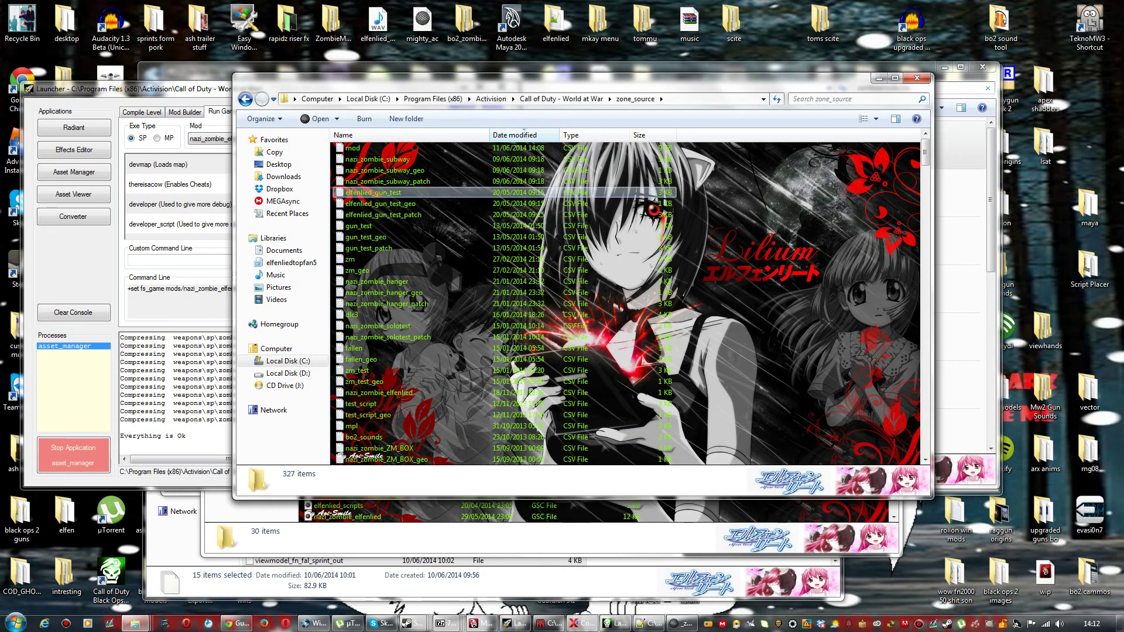
Step: Go up to the Call of Duty - World at War folder, check its soundaliases subfolder and return
click(562, 98)
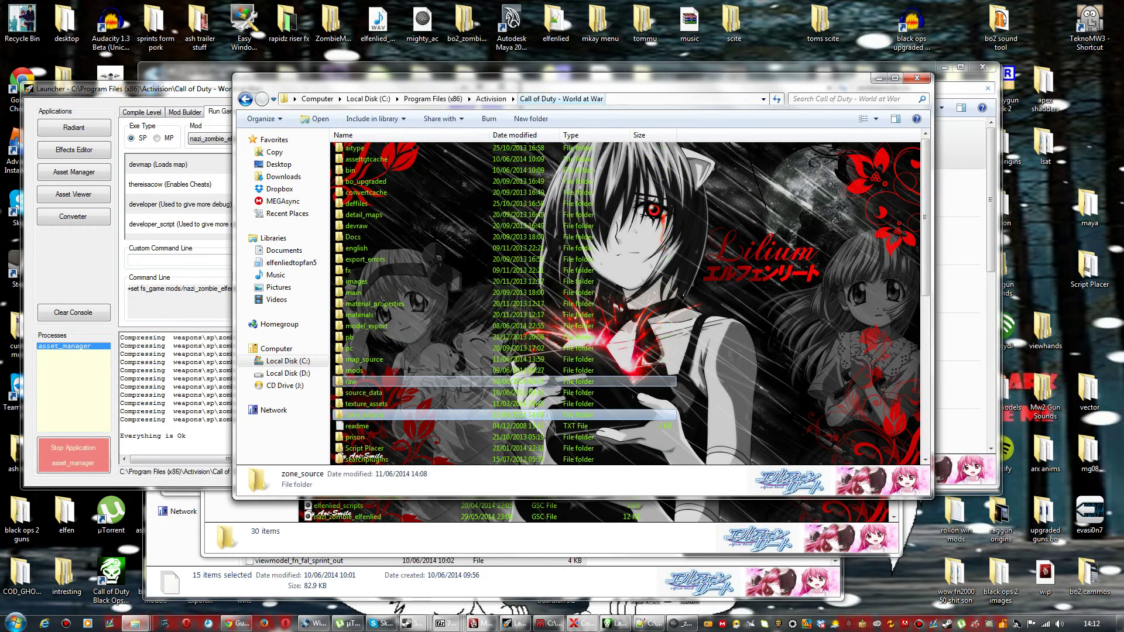
scroll(410, 380, down, 1)
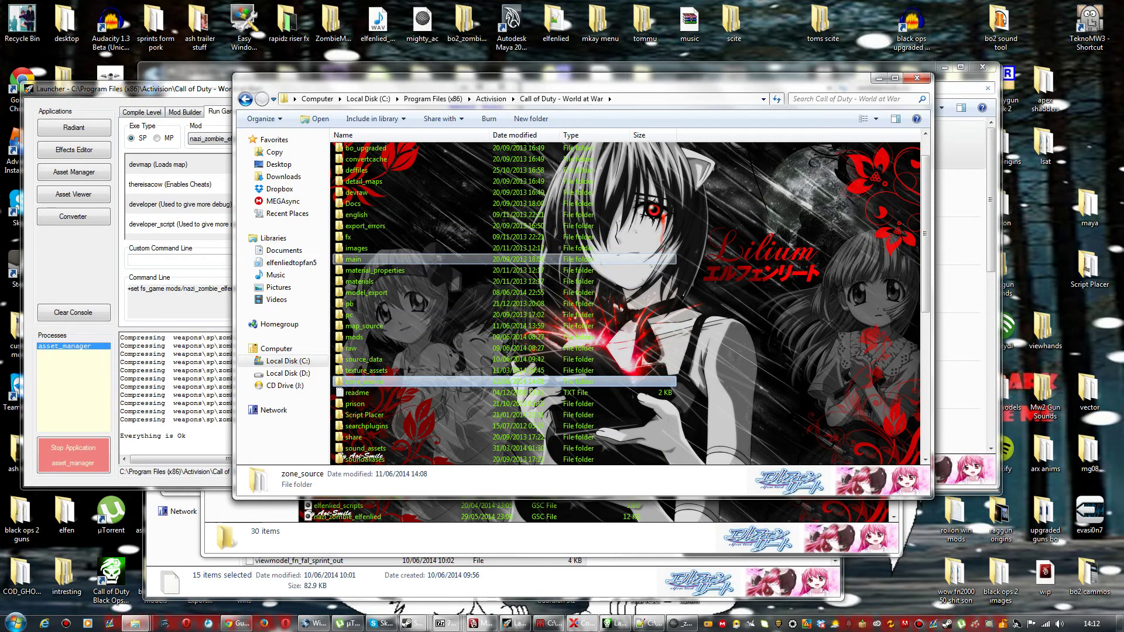
scroll(410, 293, down, 1)
scroll(410, 293, down, 2)
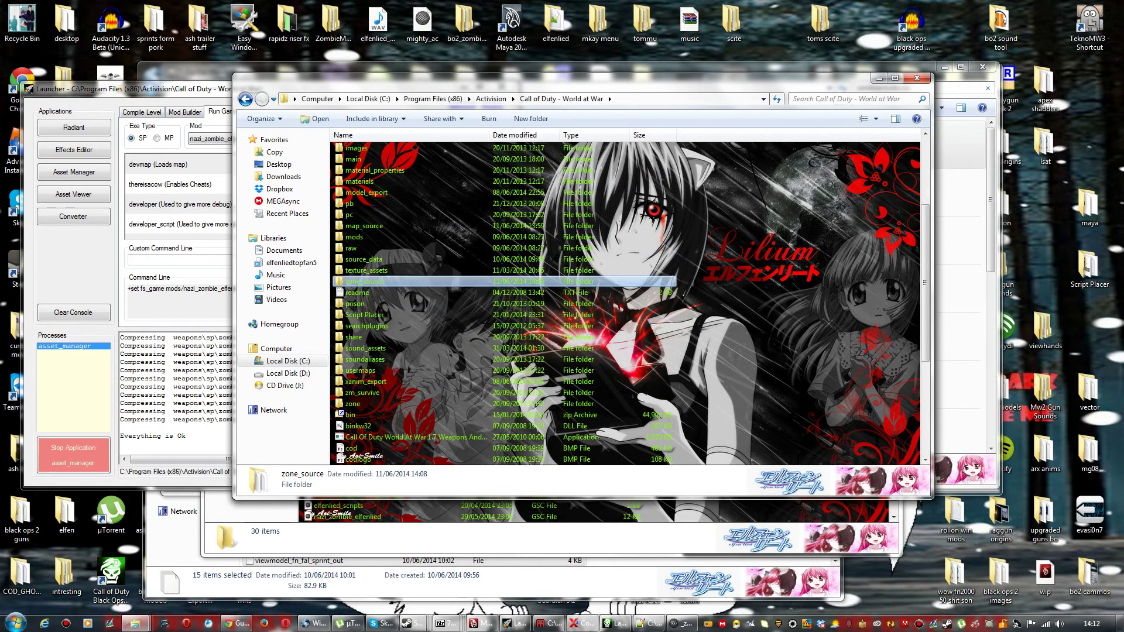
double_click(381, 359)
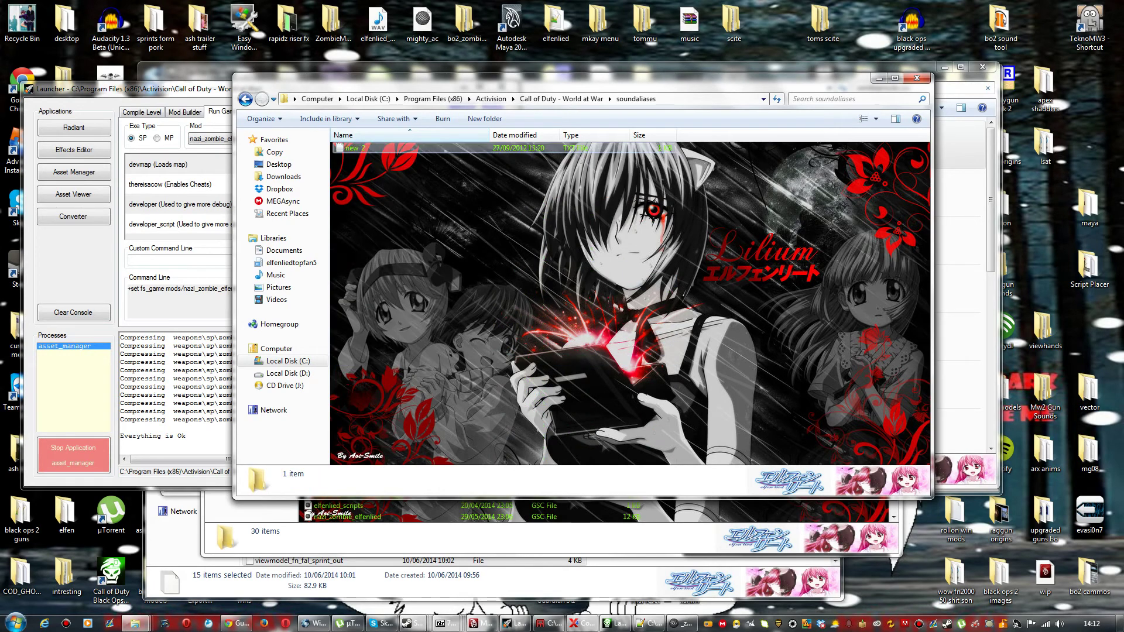
click(245, 99)
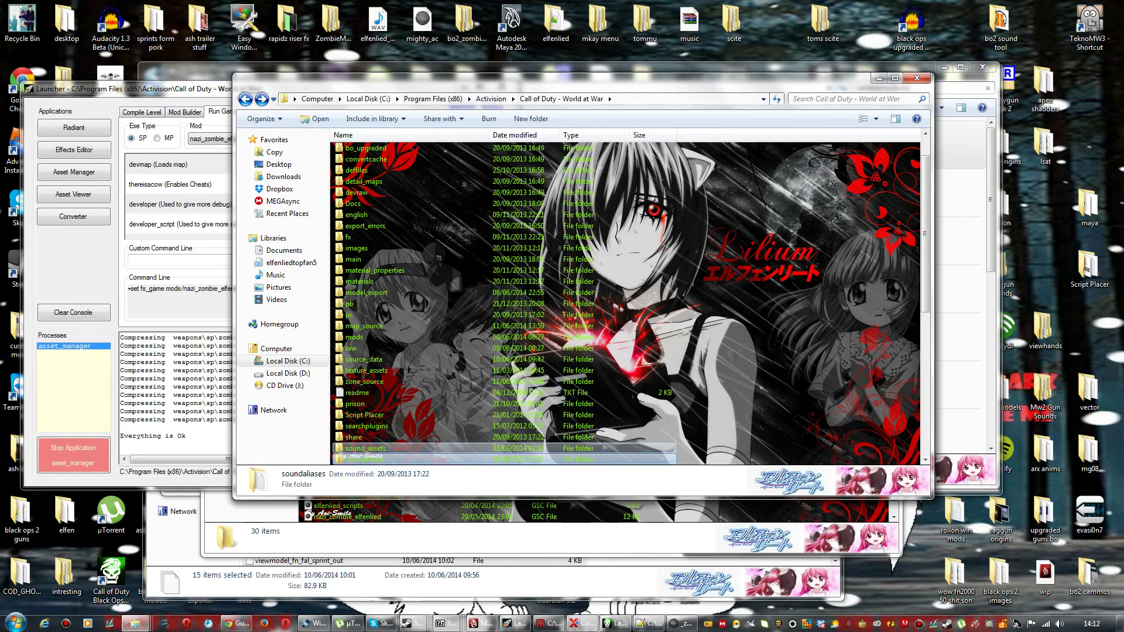
Step: Open elfenlied_all_guns.csv from the soundaliases folder inside raw
double_click(352, 381)
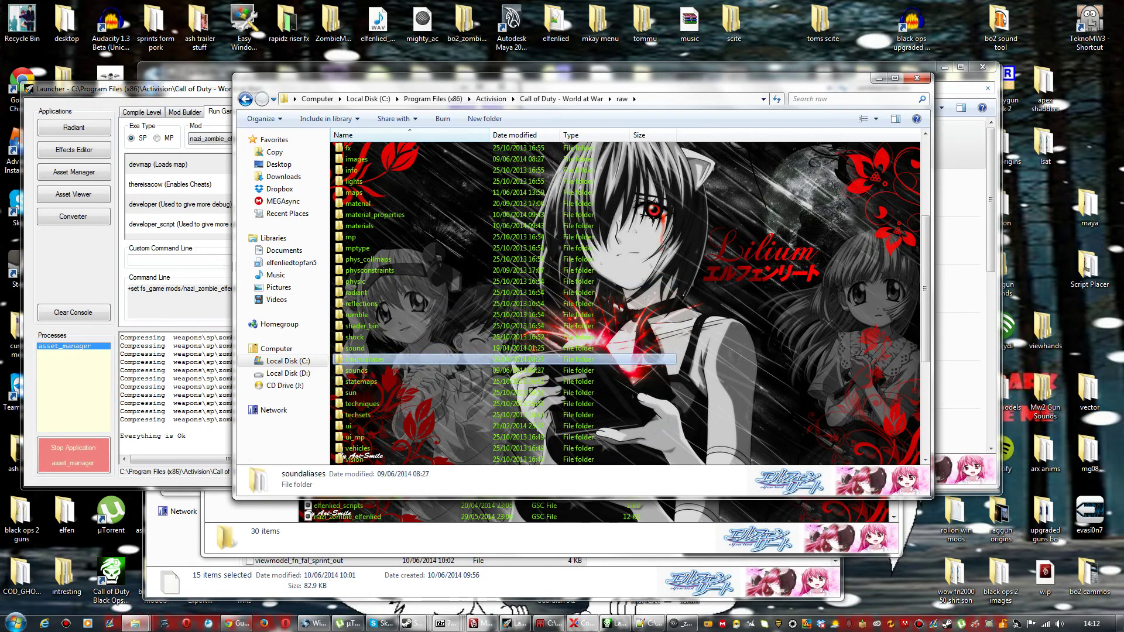
double_click(360, 359)
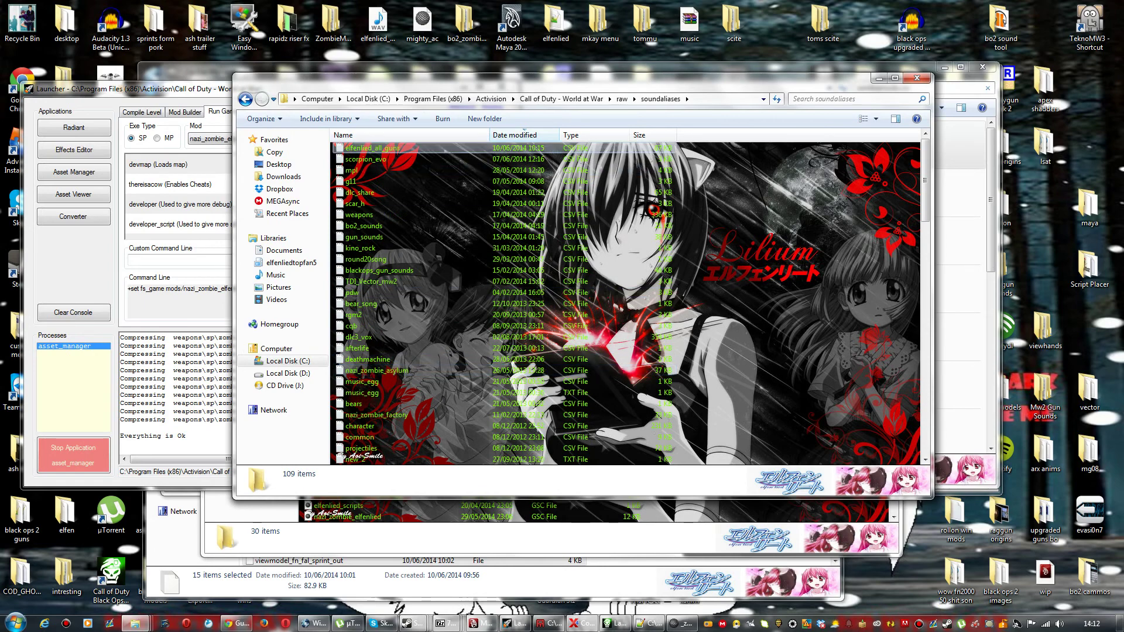
click(382, 149)
double_click(382, 149)
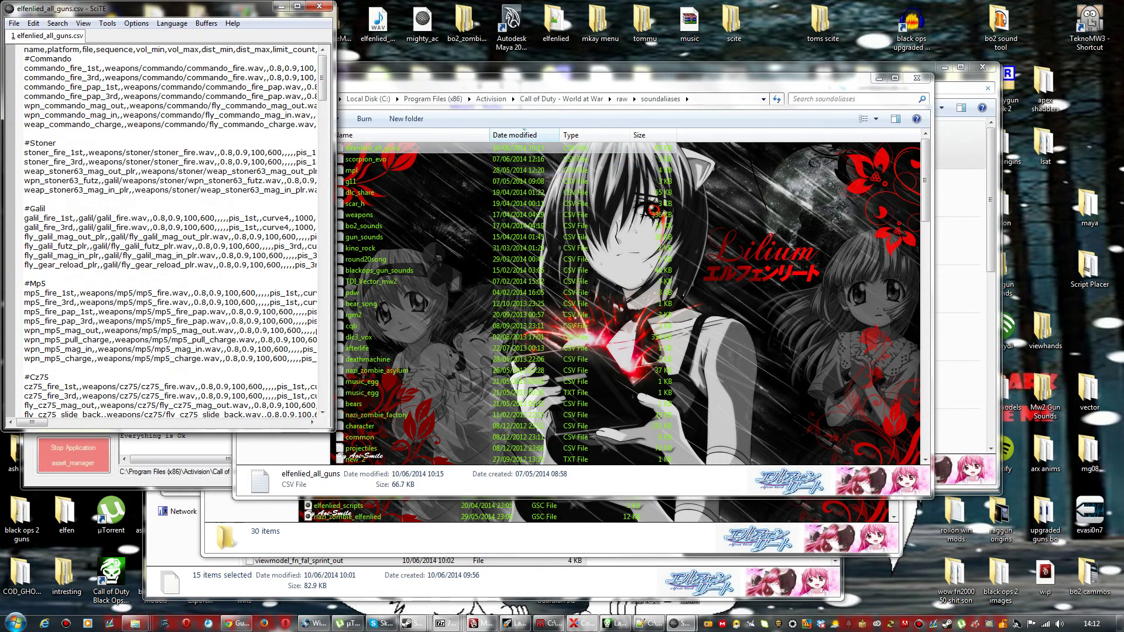
Step: Examine the weapon sound alias entries in elfenlied_all_guns.csv, including the FNFAL, M16 and lsat sections
scroll(170, 239, down, 20)
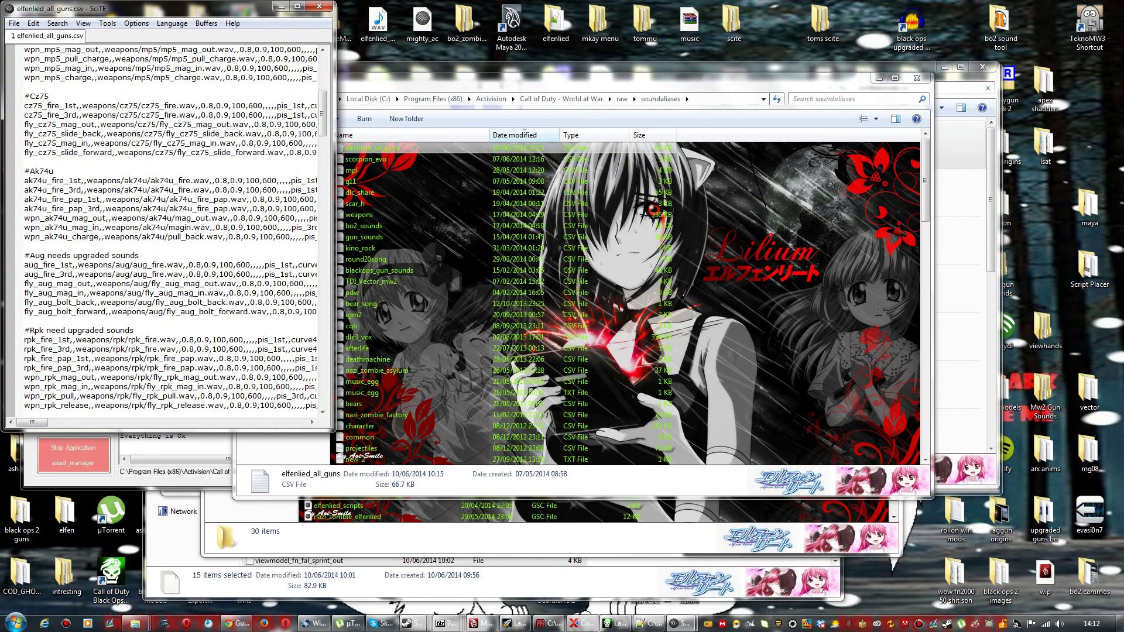
scroll(170, 239, down, 12)
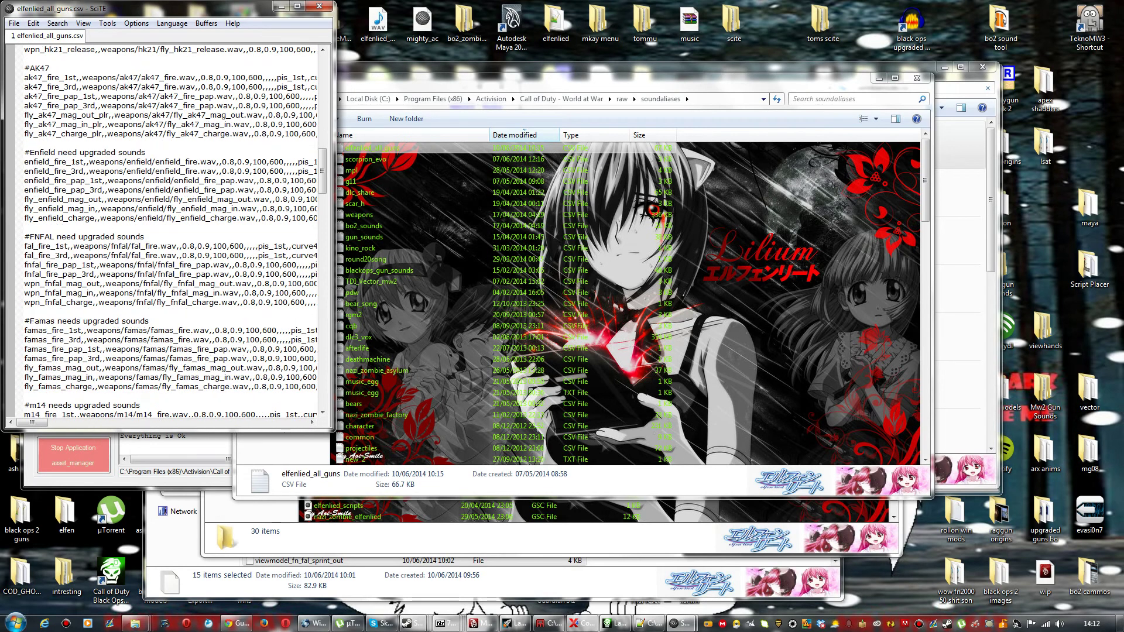
scroll(170, 239, down, 14)
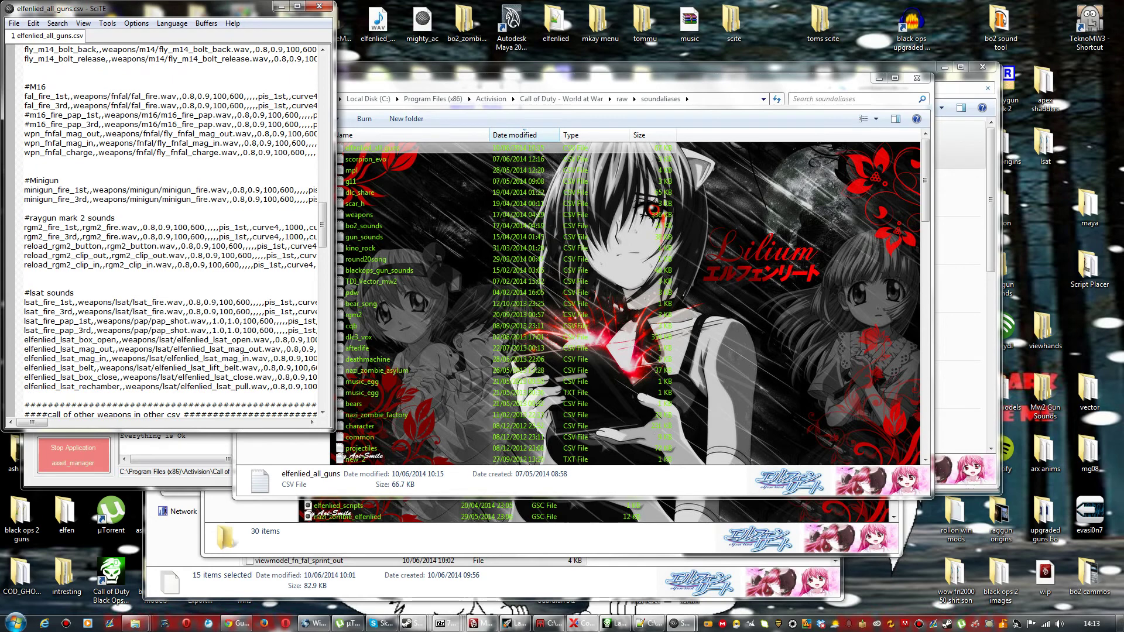
scroll(171, 239, down, 6)
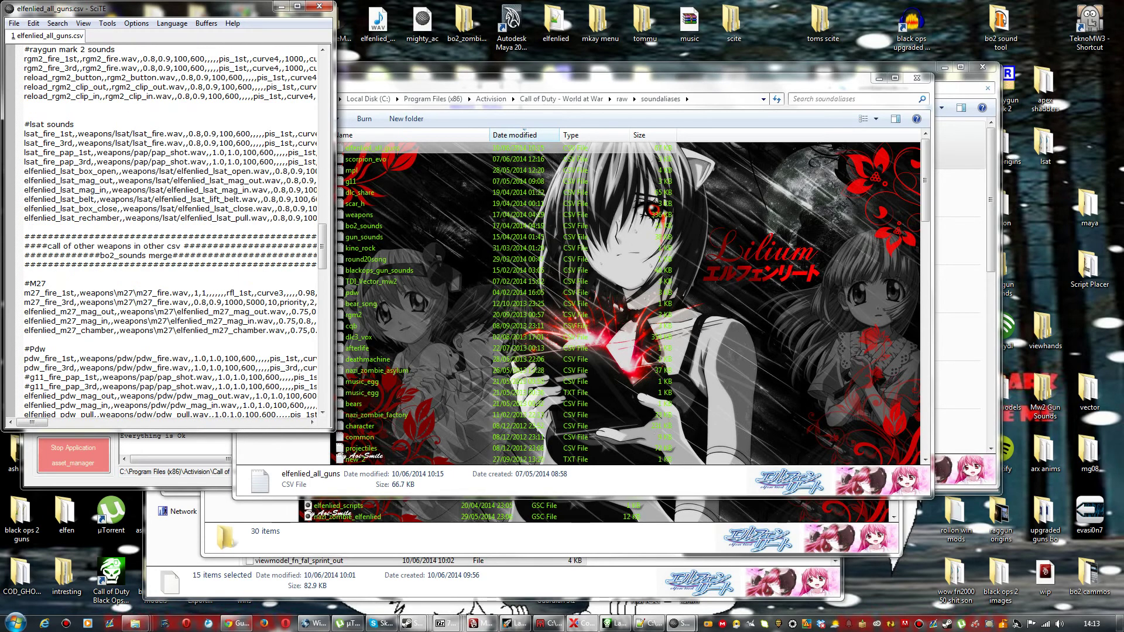
scroll(170, 239, up, 6)
scroll(170, 239, down, 5)
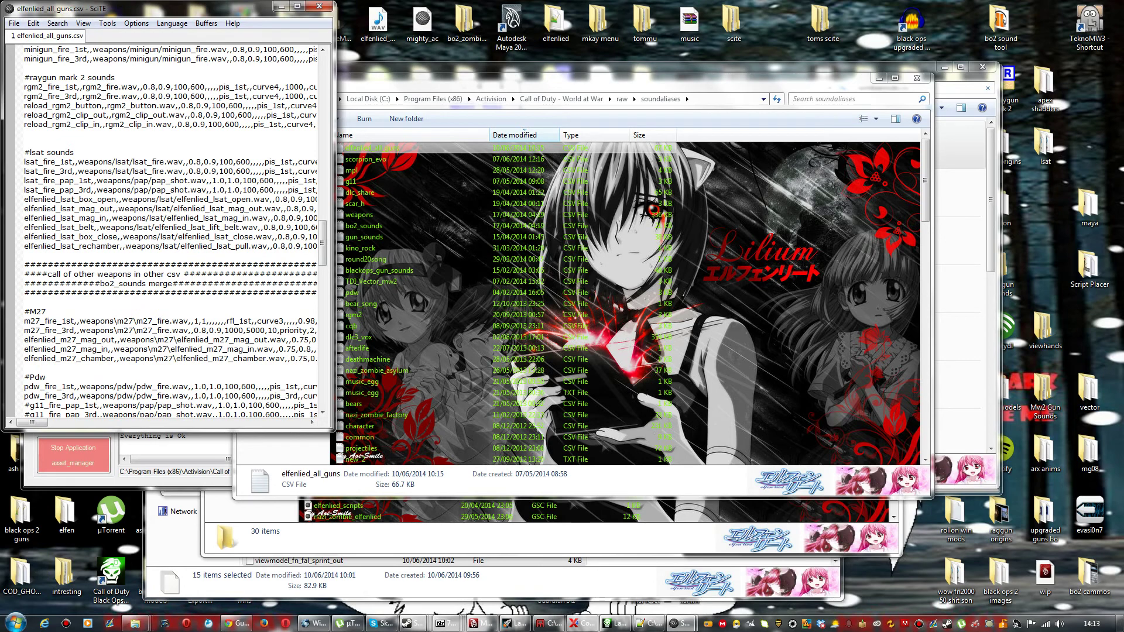
scroll(171, 239, up, 4)
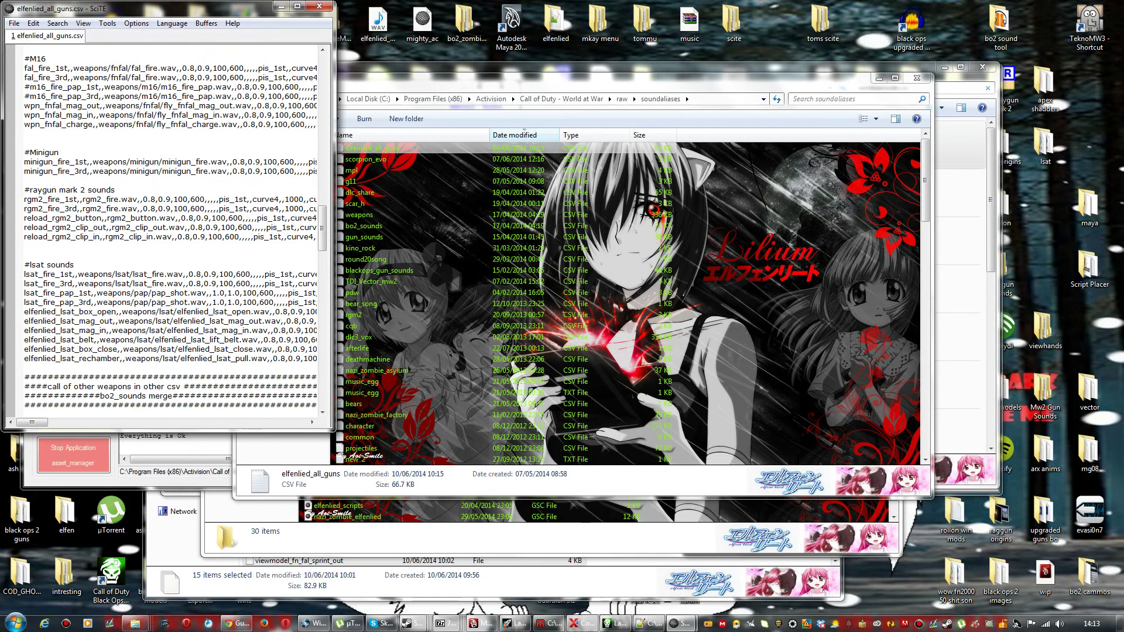
Step: Review the AK47, Enfield, FNFAL, Famas, m14 and M16 sound alias sections in elfenlied_all_guns.csv
scroll(171, 239, up, 7)
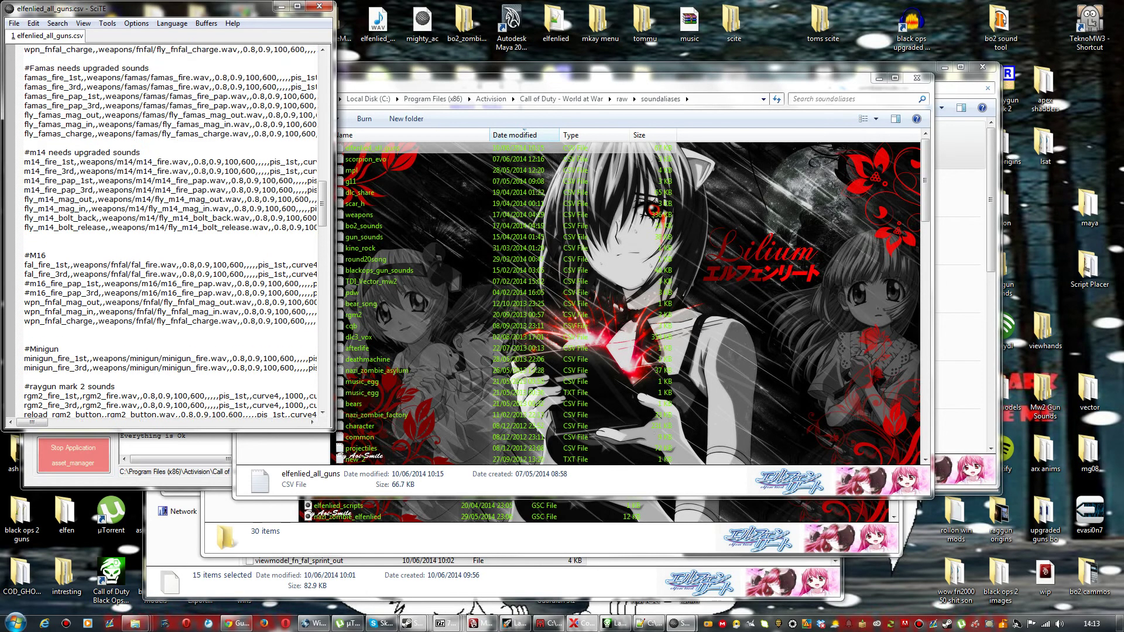
scroll(170, 239, up, 10)
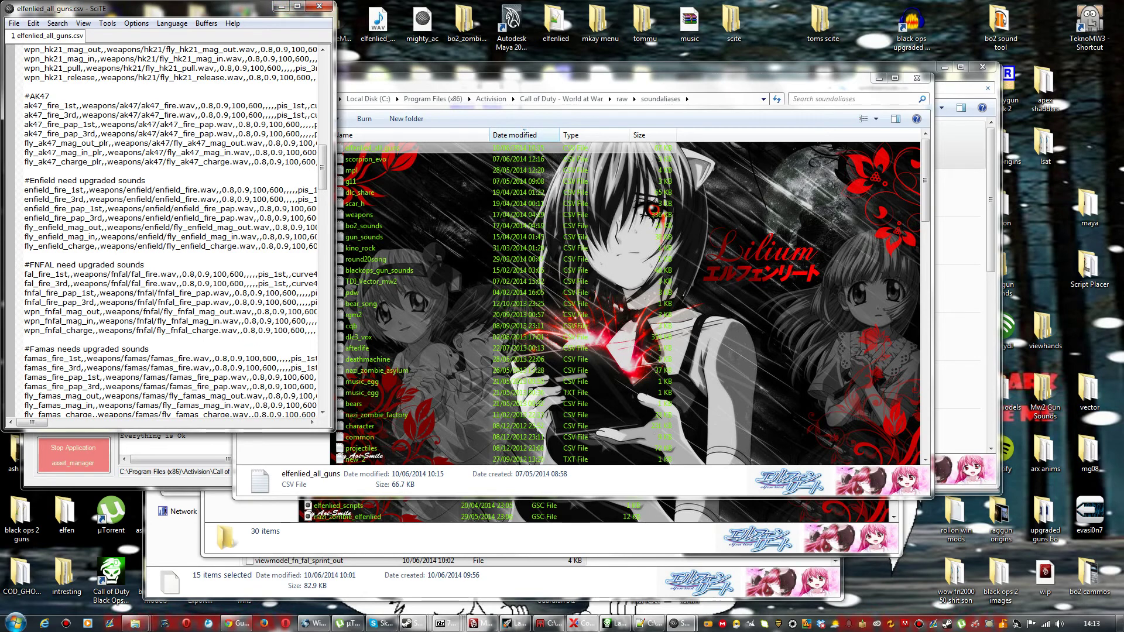
scroll(171, 234, down, 6)
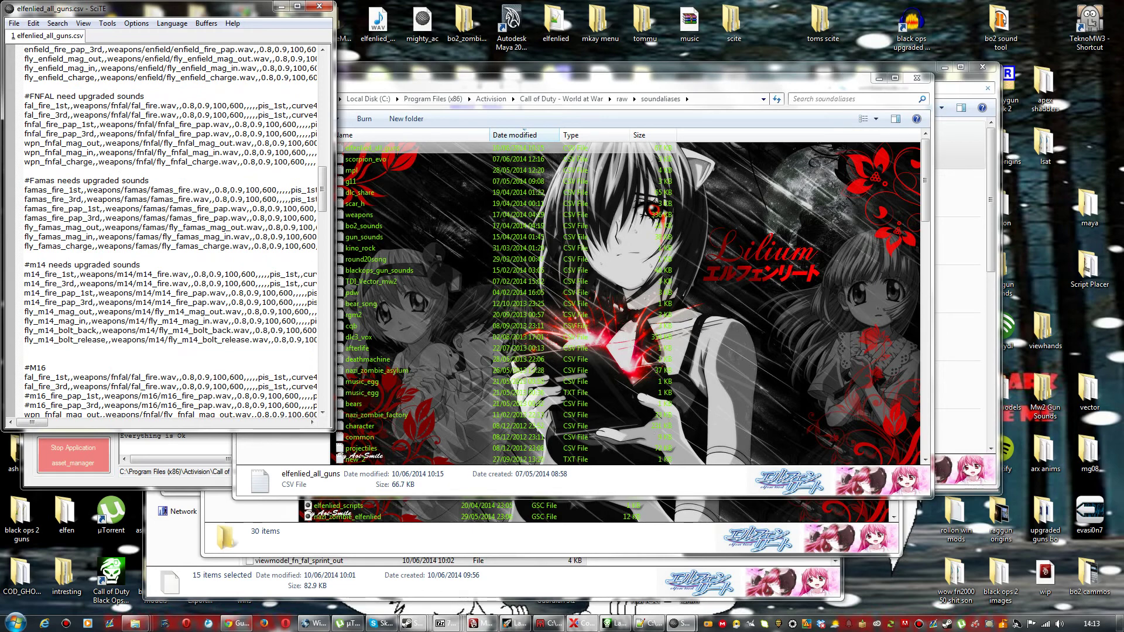
scroll(171, 234, down, 2)
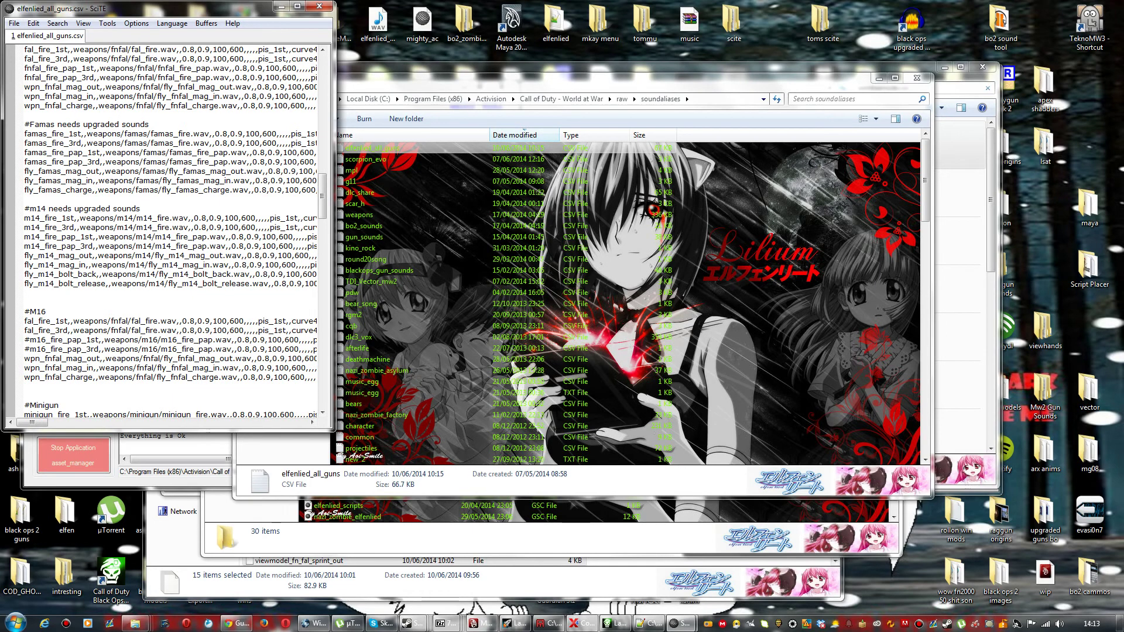
Step: Compare the fnfal entry's Viewmodel Notetrack-to-Sound Mappings in weaponsettings.gdt with the weapon sound aliases in elfenlied_all_guns.csv
click(549, 623)
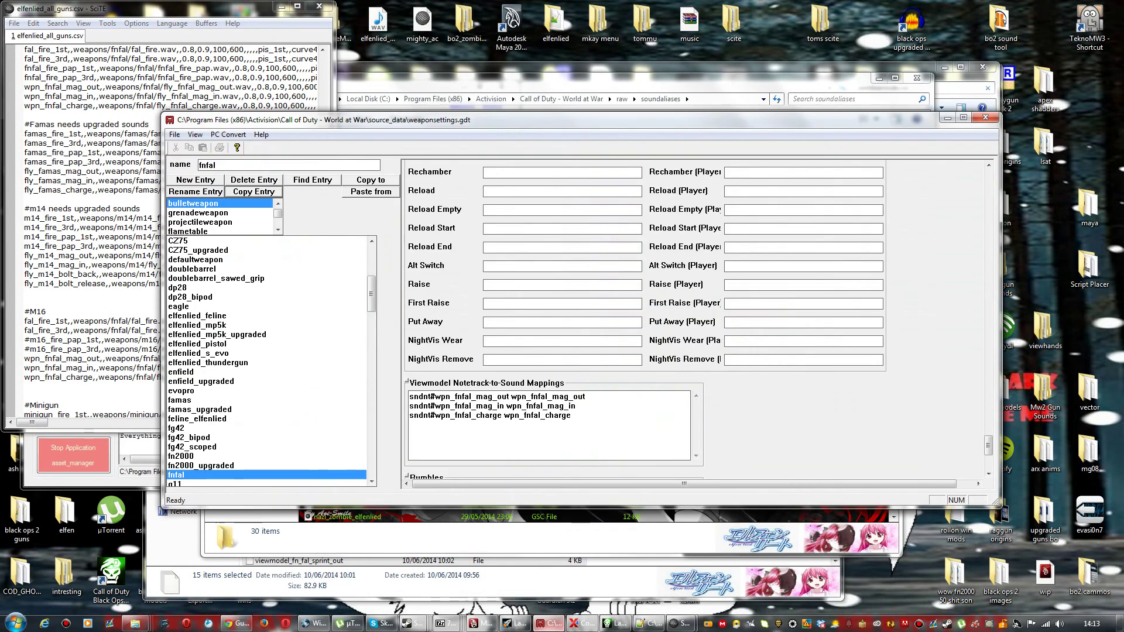
scroll(644, 322, up, 3)
mouse_move(989, 437)
mouse_down()
mouse_move(989, 350)
mouse_move(989, 460)
mouse_up()
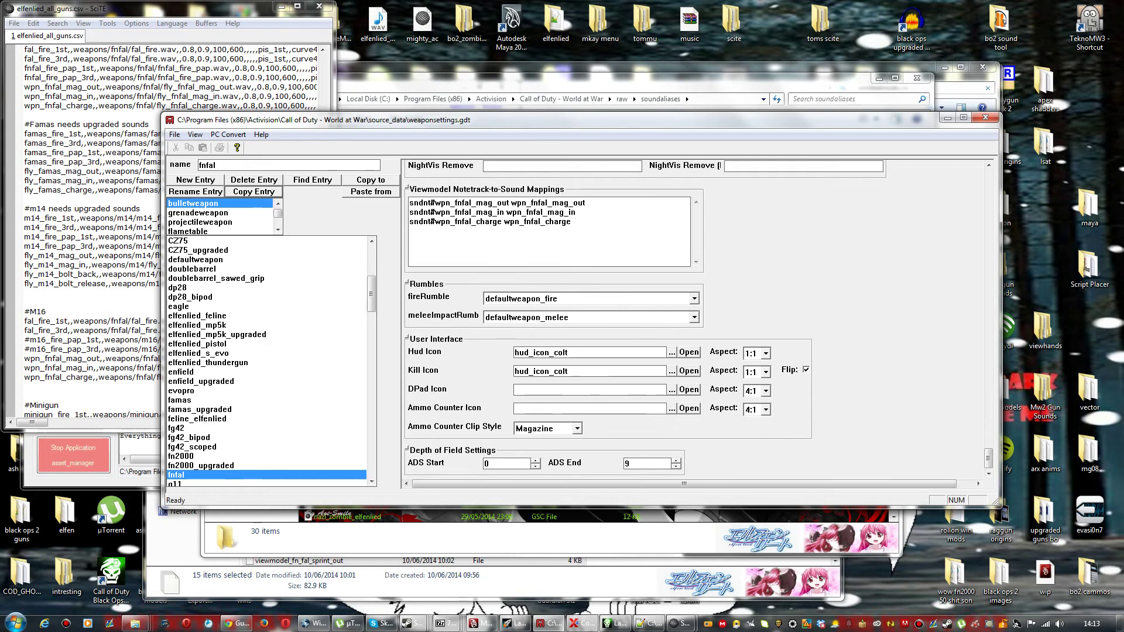
click(113, 274)
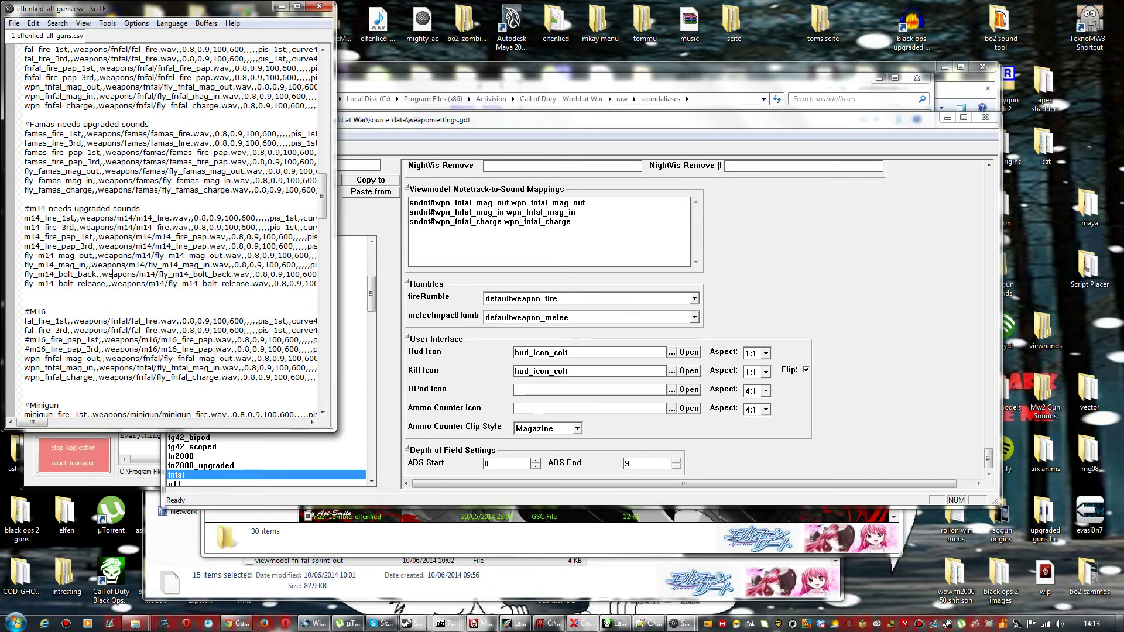
scroll(170, 228, down, 2)
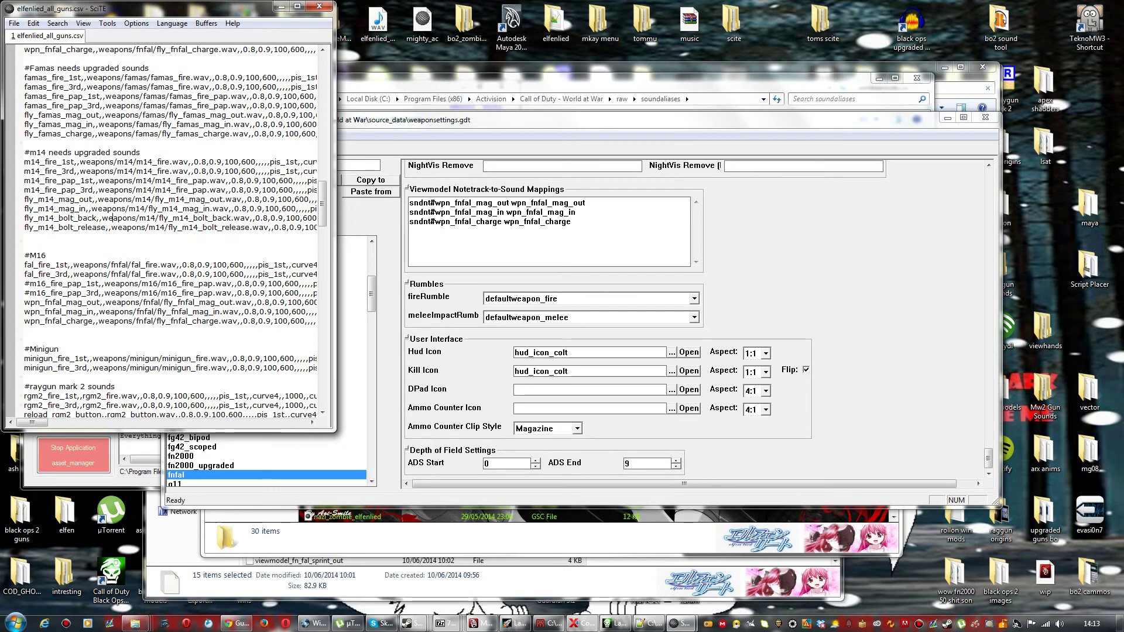
click(919, 624)
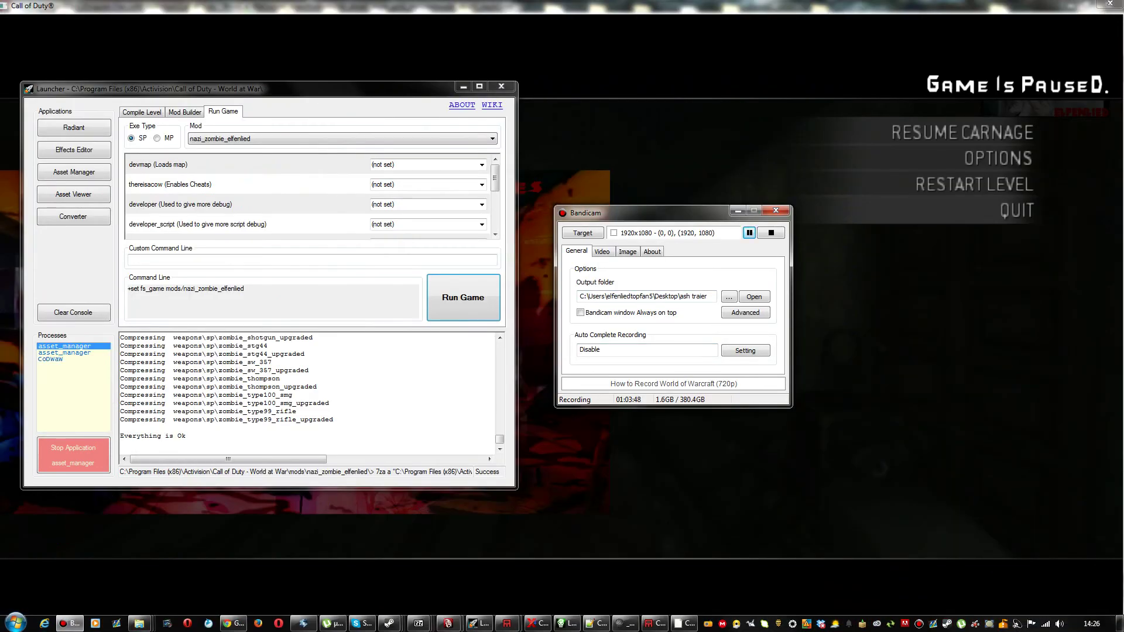
Step: Switch to the paused World at War game, resume it, test moving, firing and reloading the FNFAL, then pause and return to the desktop
click(721, 445)
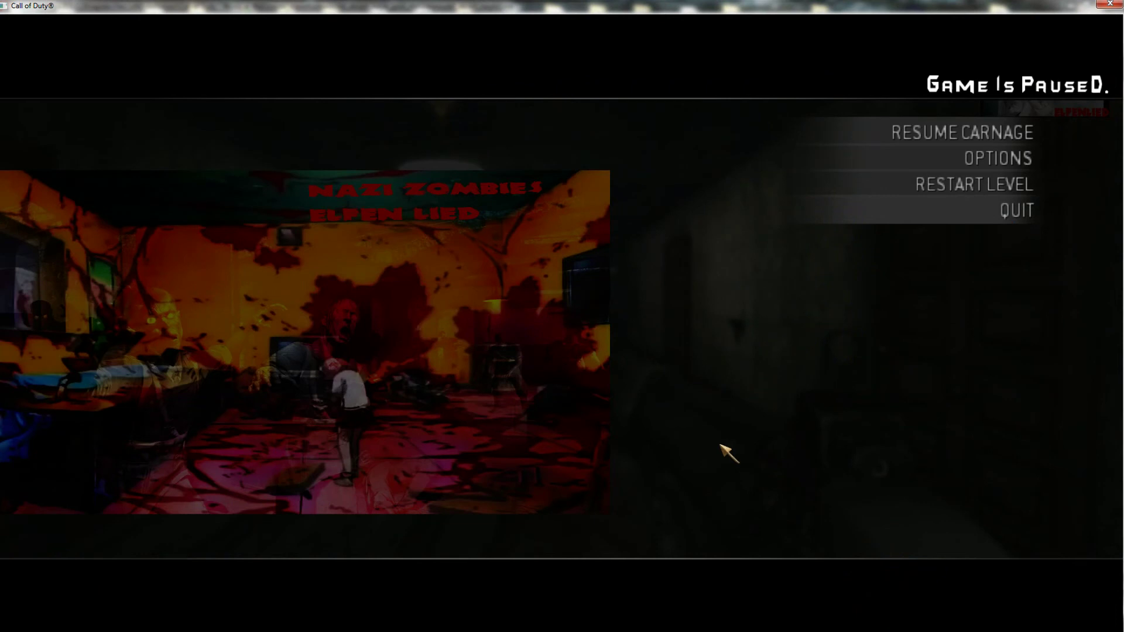
key(Escape)
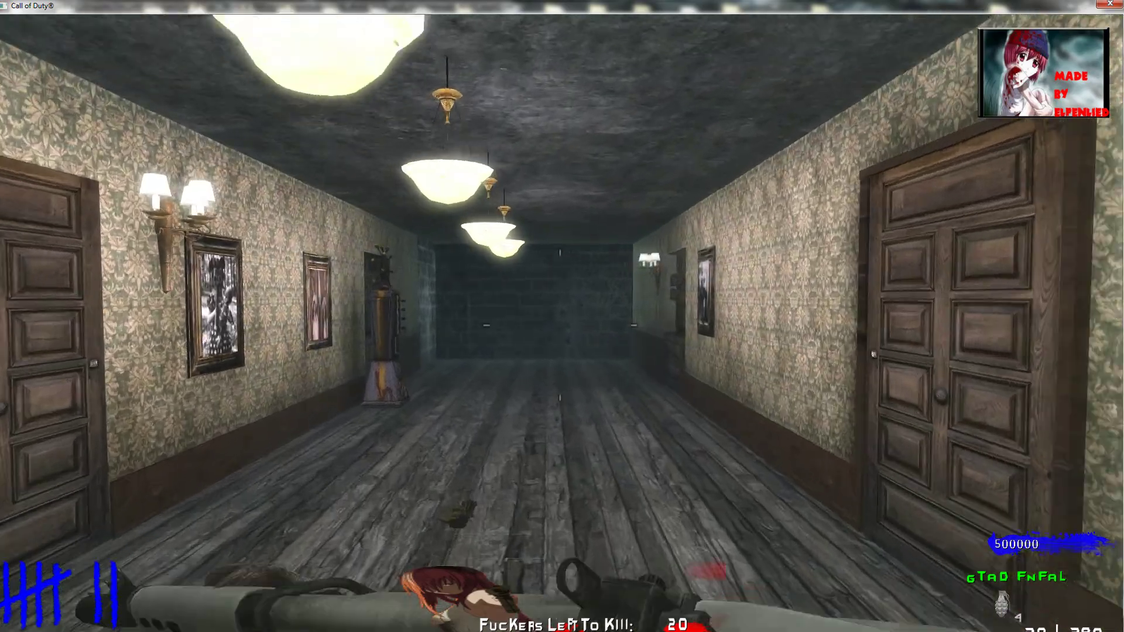
key(w)
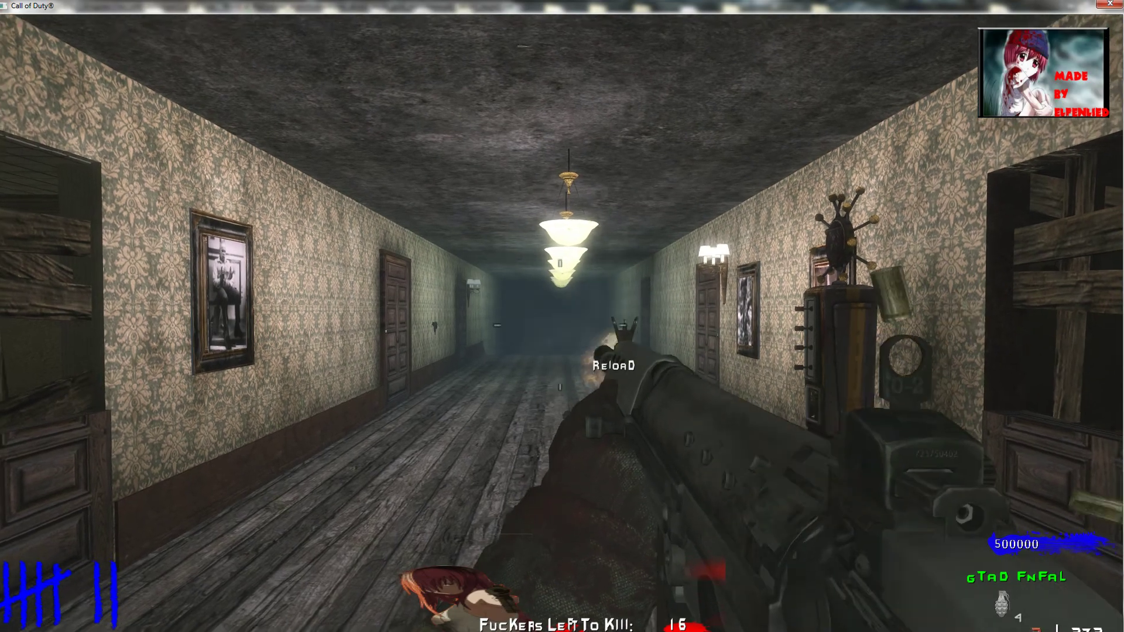
key(r)
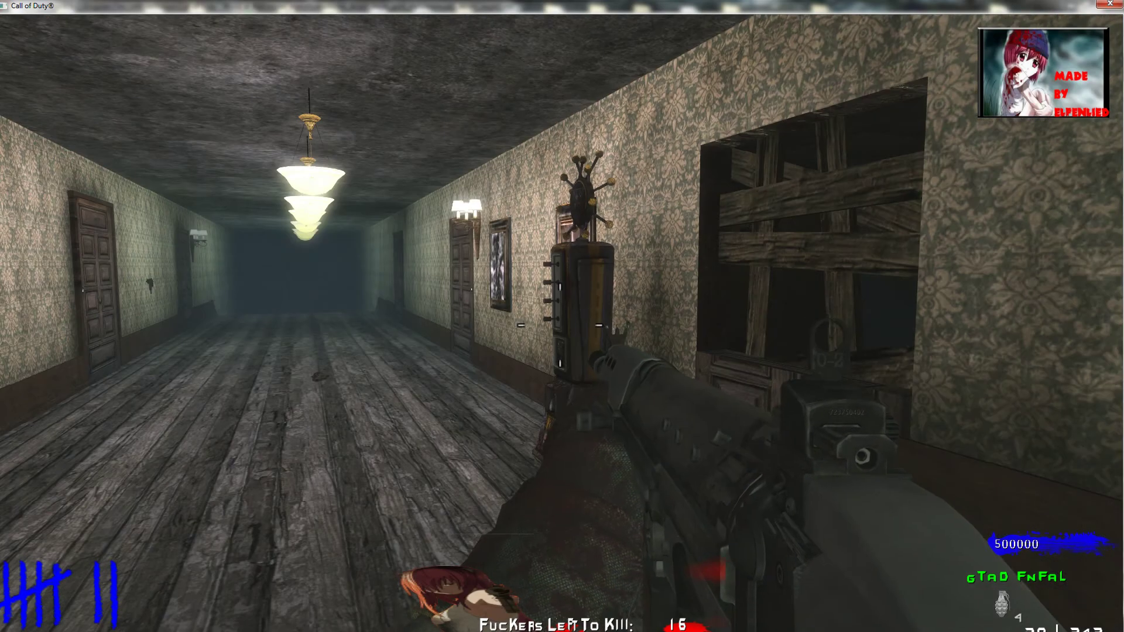
key(Escape)
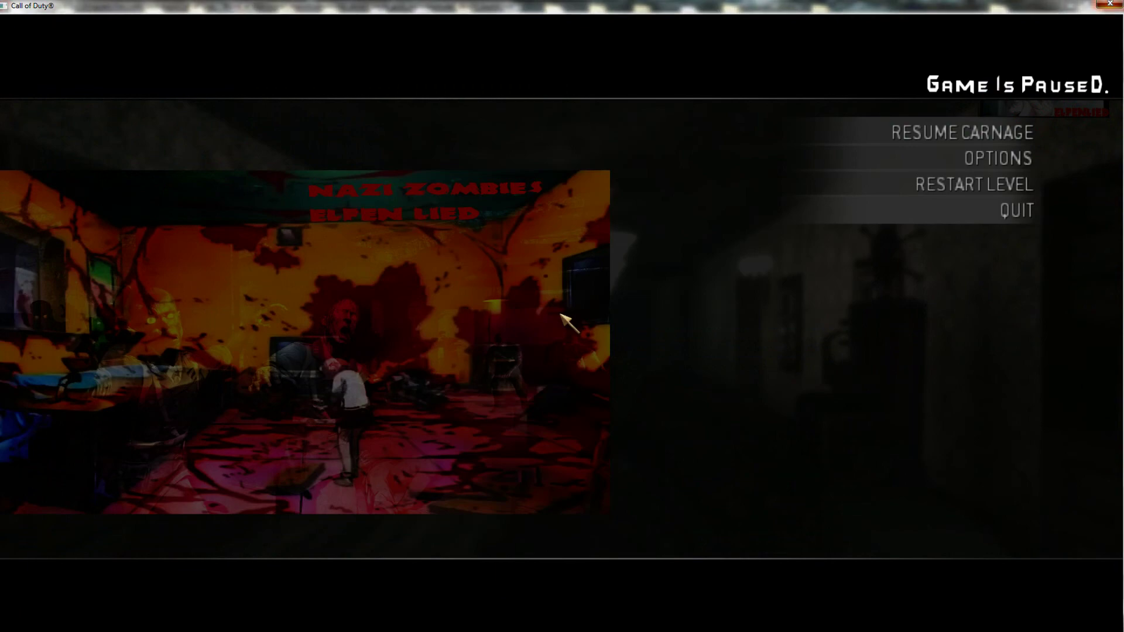
key(alt+Tab)
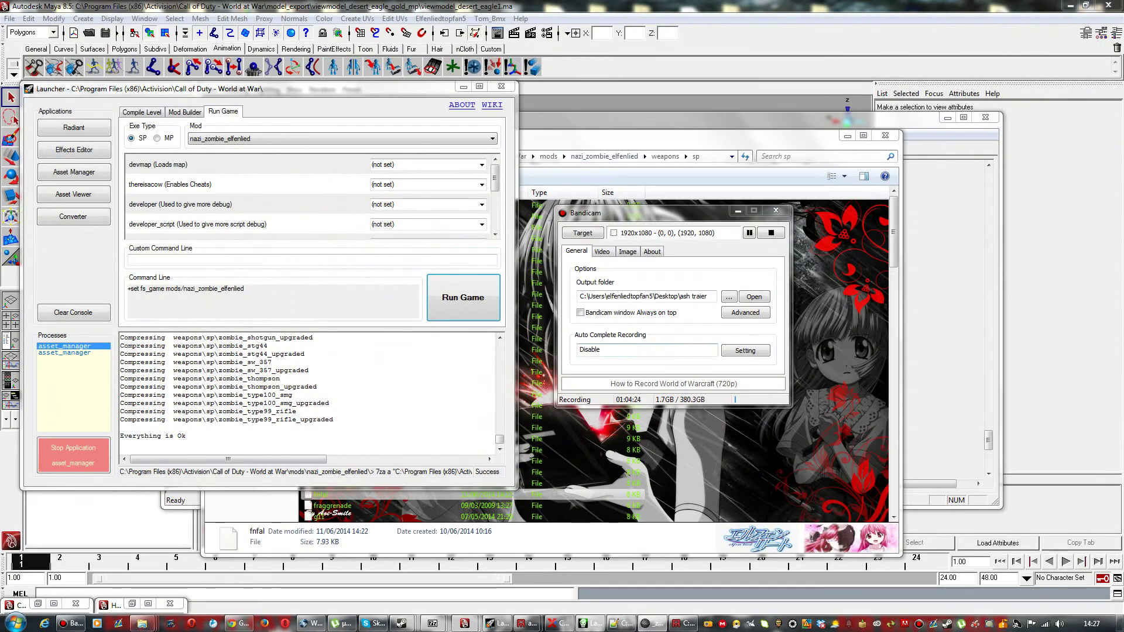
Step: Switch to fnfal_elfen.gdt in Asset Manager and set the fnfal_vm xmodel's type to animated
click(684, 624)
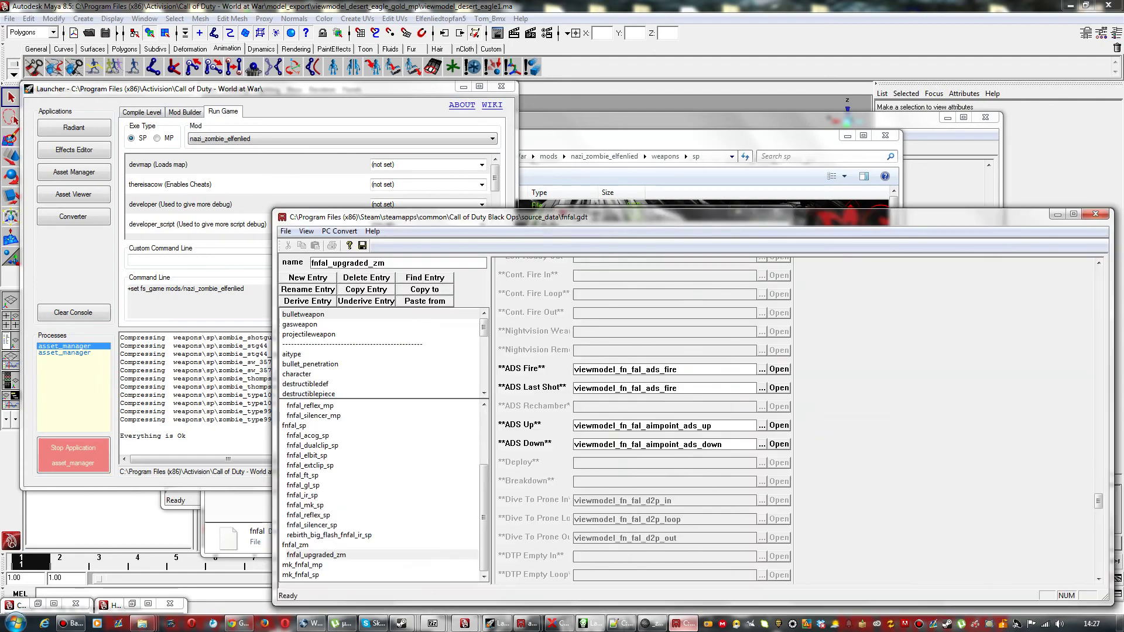
click(683, 623)
mouse_move(528, 624)
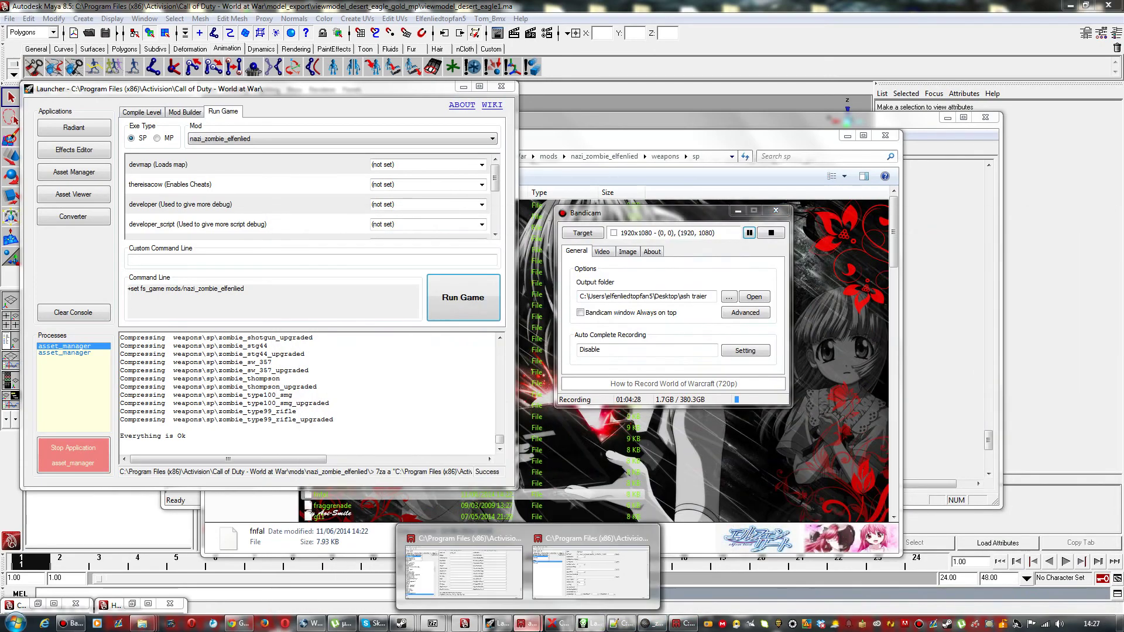
mouse_move(590, 571)
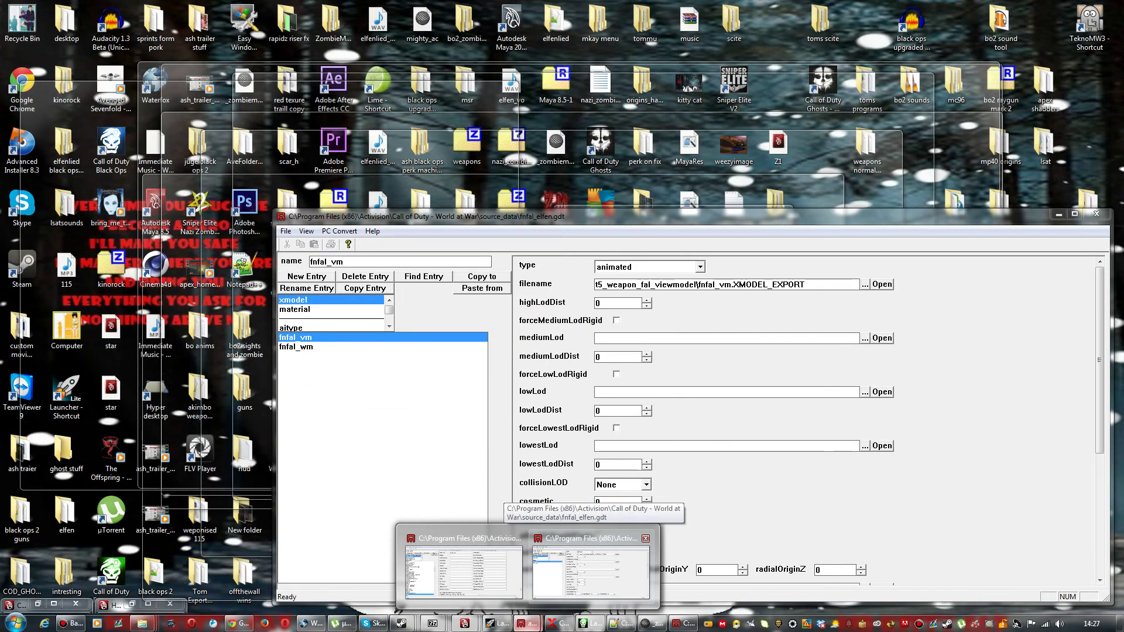
click(590, 568)
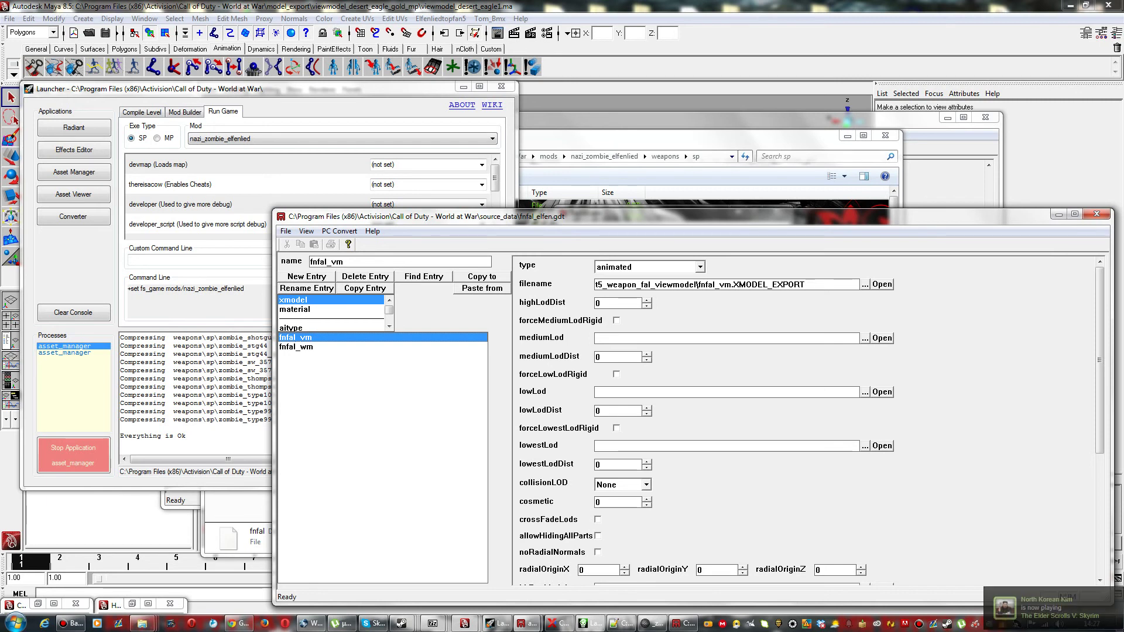
click(700, 267)
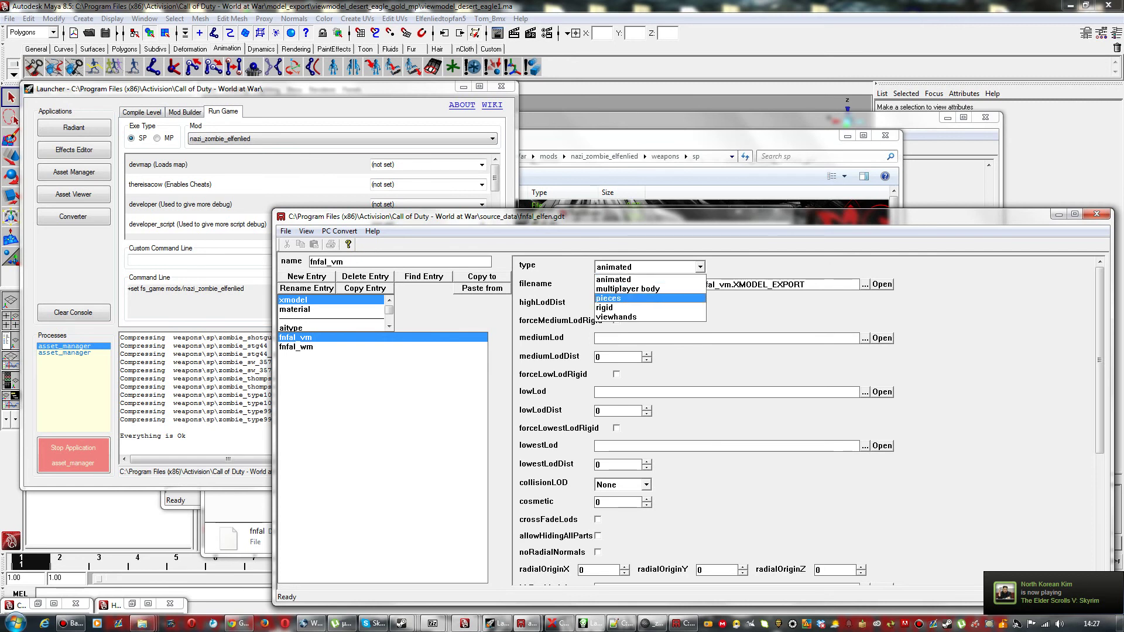
click(644, 279)
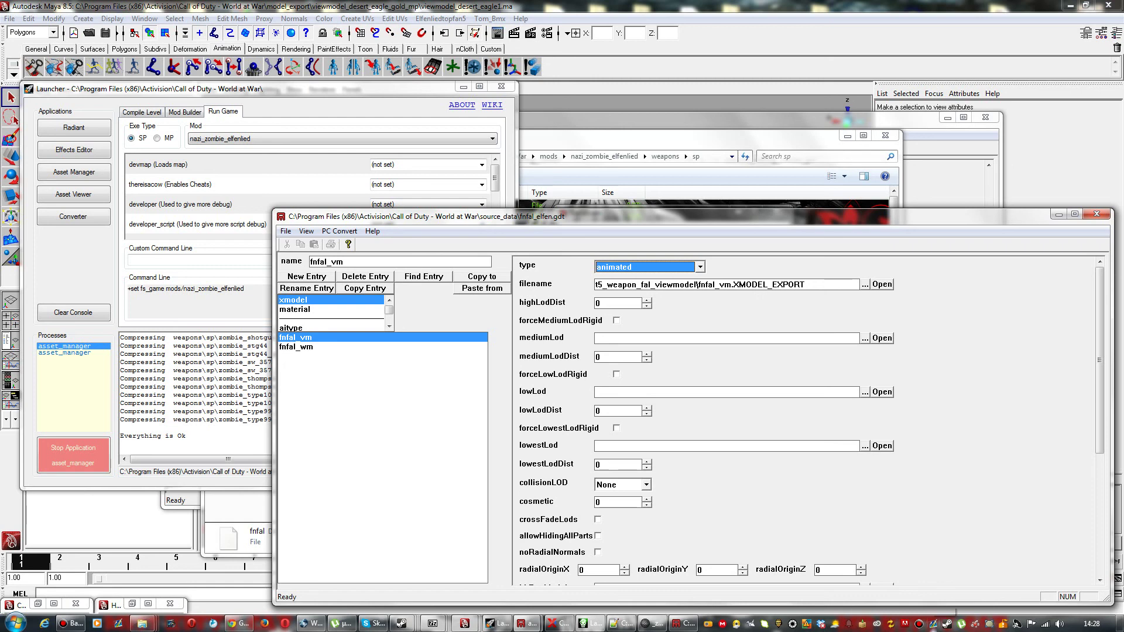
click(919, 624)
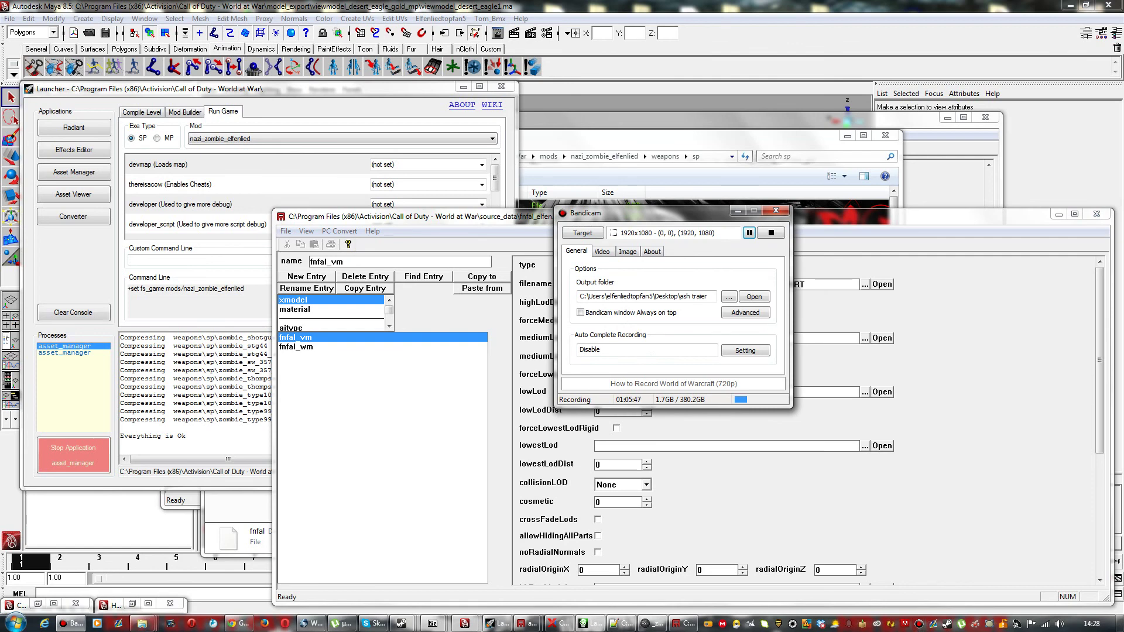